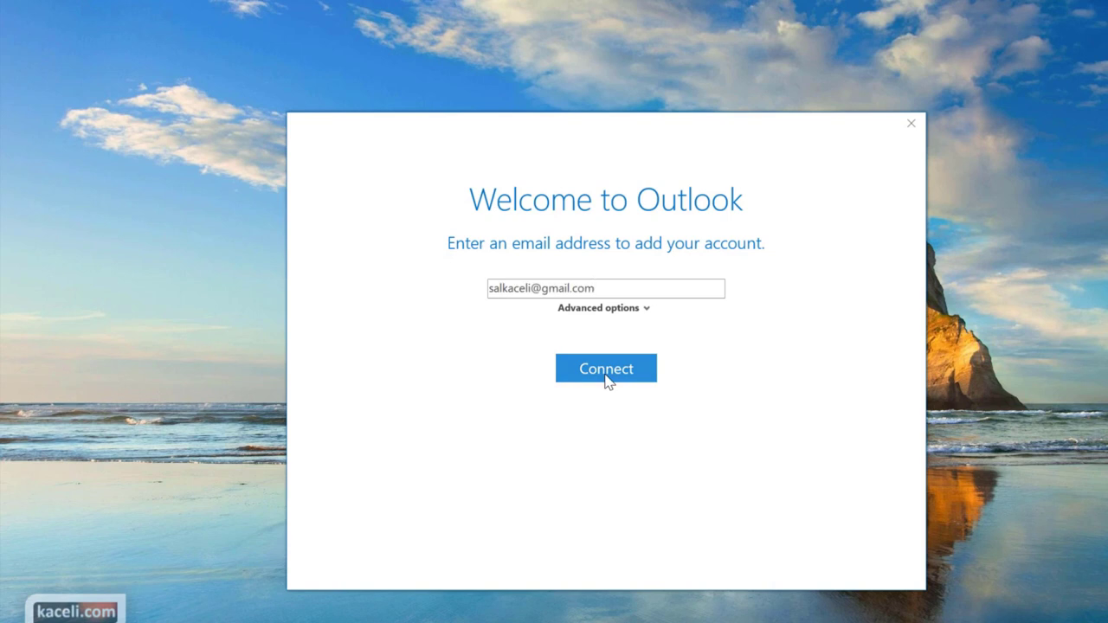
Submit the Gmail address, fill in the imap.gmail.com password prompt, and switch to the Gmail inbox
{"action": "left_click", "coordinate": [606, 374]}
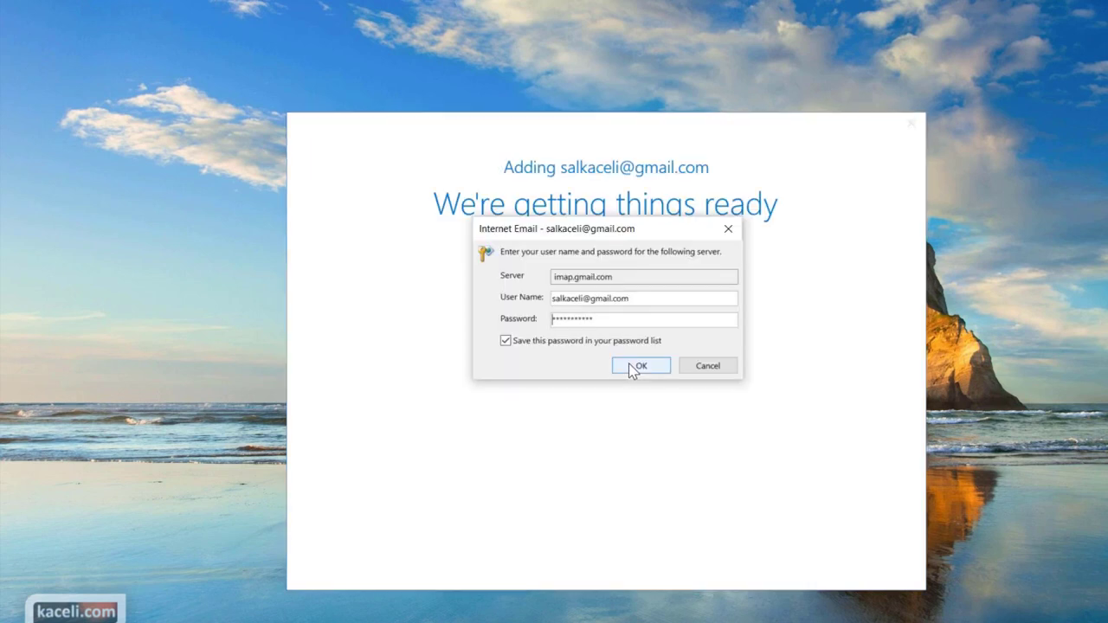
{"action": "left_click", "coordinate": [638, 367]}
{"action": "left_click", "coordinate": [561, 318]}
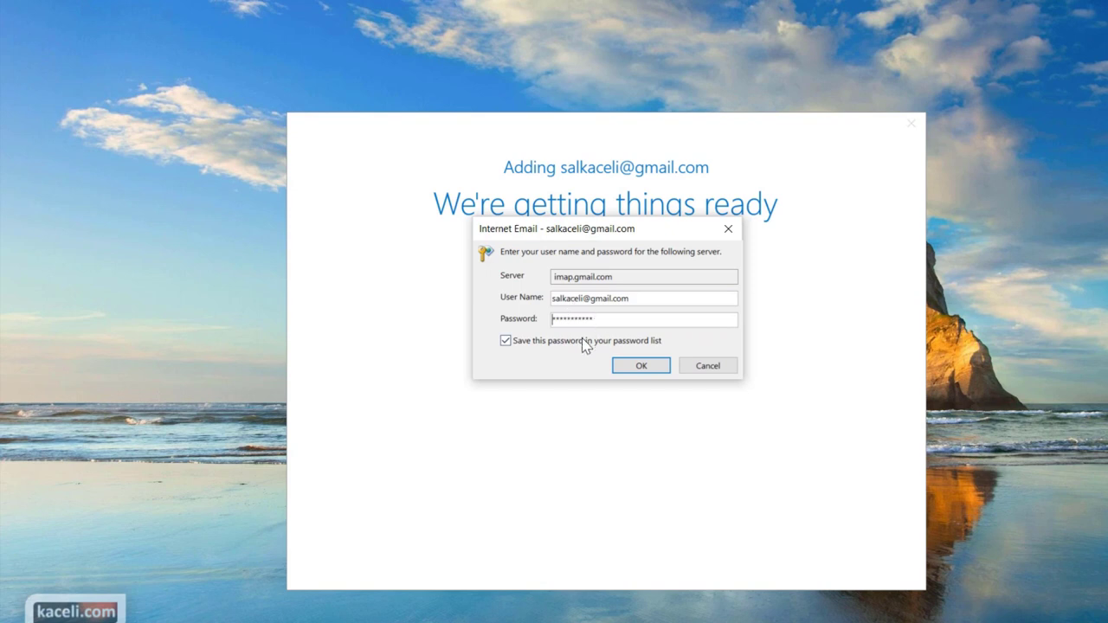
{"action": "key", "text": "alt+Tab"}
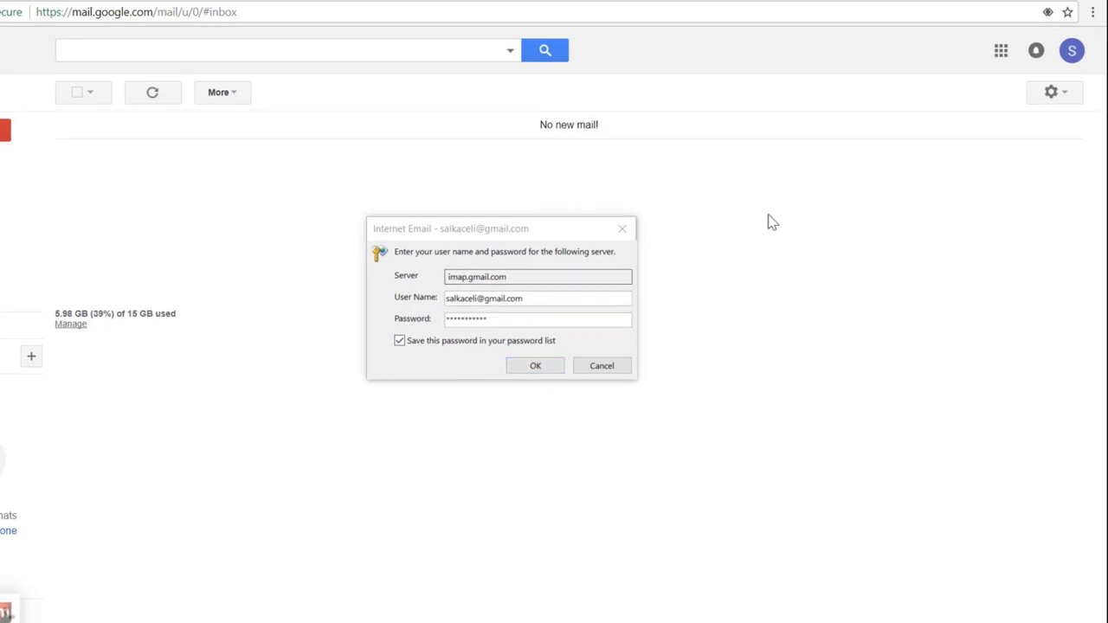
Check Gmail's Forwarding and POP/IMAP settings for Enable IMAP and open the configuration instructions
{"action": "left_click", "coordinate": [1062, 92]}
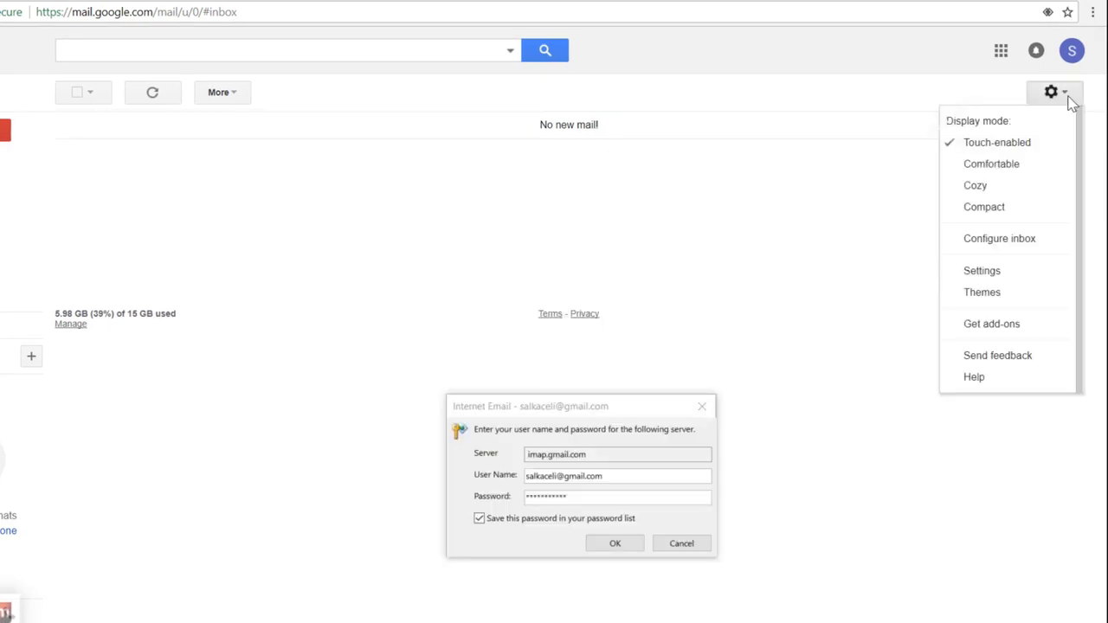
{"action": "left_click", "coordinate": [992, 279]}
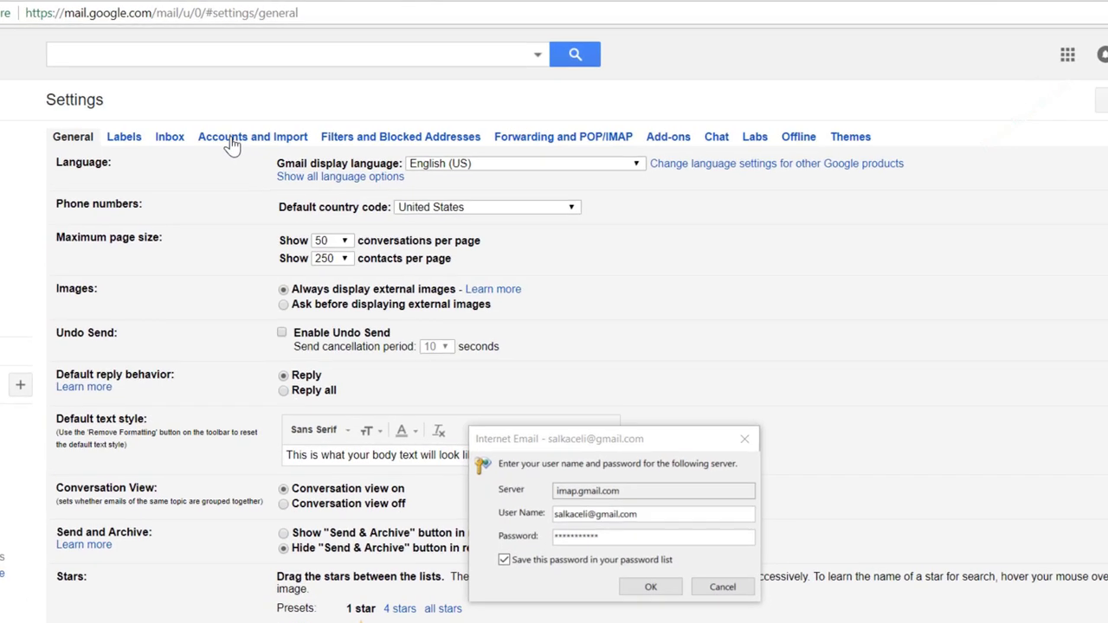
{"action": "left_click", "coordinate": [588, 167]}
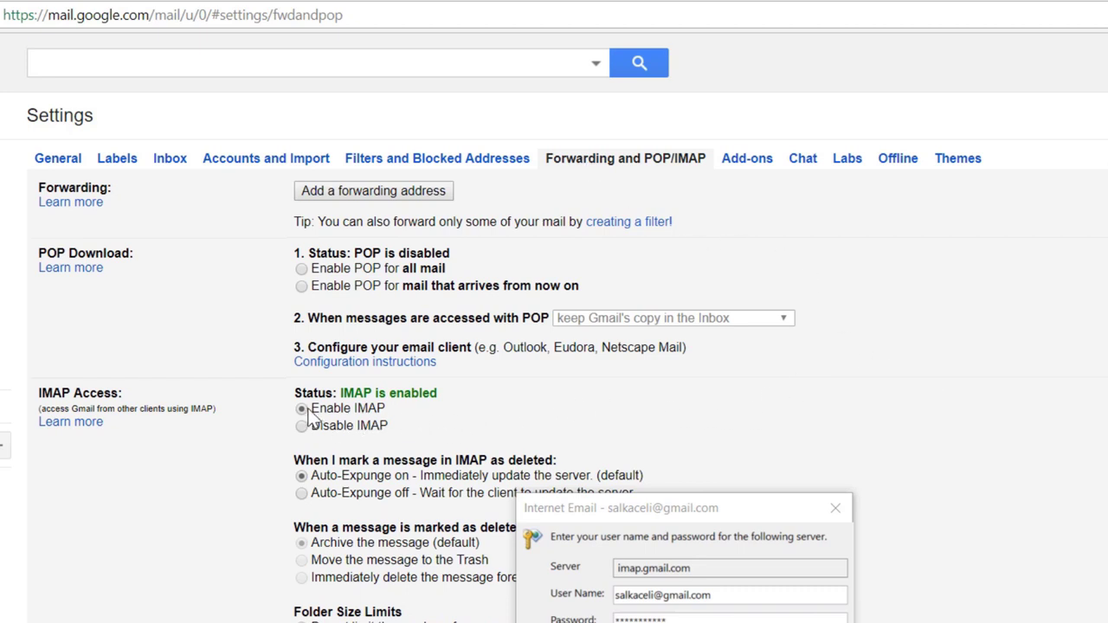
{"action": "scroll", "coordinate": [485, 401], "scroll_direction": "down", "scroll_amount": 1}
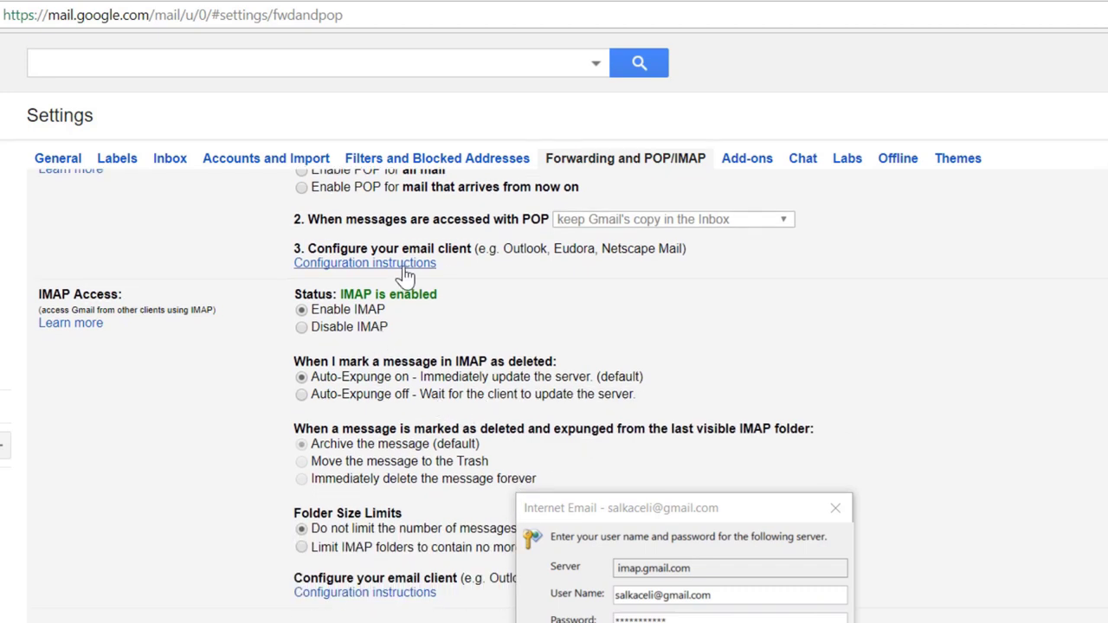
{"action": "scroll", "coordinate": [463, 320], "scroll_direction": "up", "scroll_amount": 1}
{"action": "scroll", "coordinate": [457, 322], "scroll_direction": "up", "scroll_amount": 1}
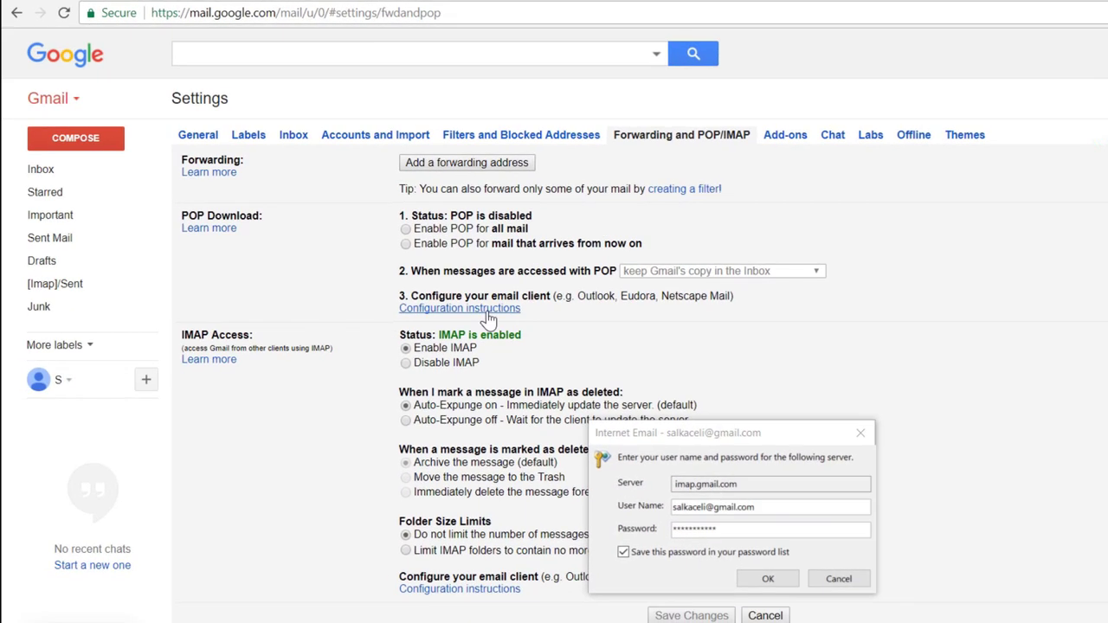
{"action": "left_click", "coordinate": [487, 313]}
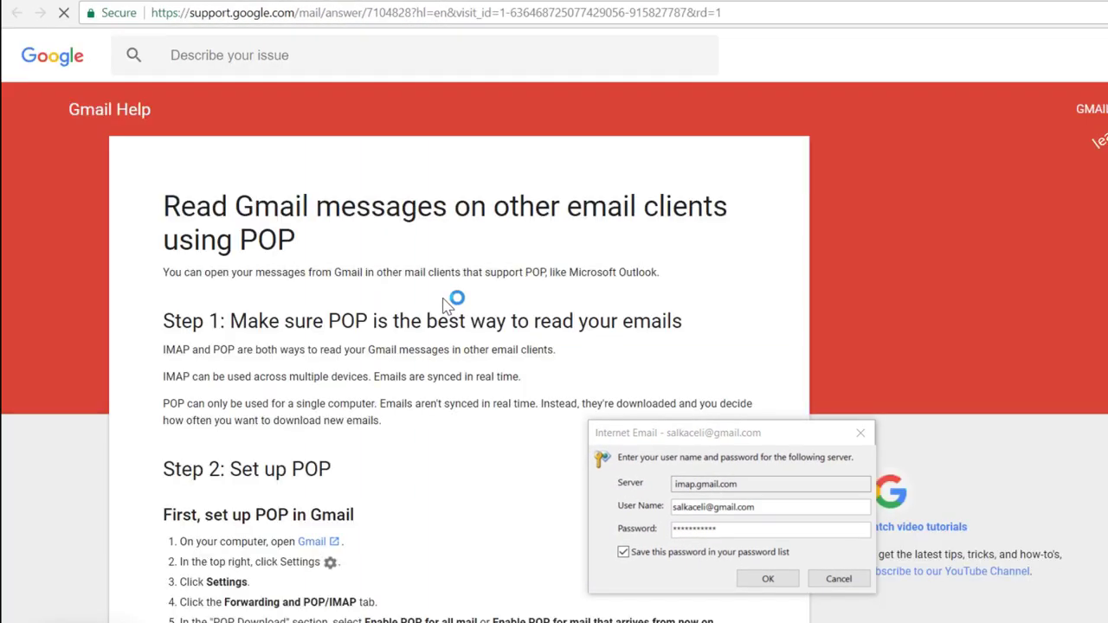
Review the Gmail server settings table, then resubmit Outlook's imap.gmail.com password prompt
{"action": "scroll", "coordinate": [425, 332], "scroll_direction": "down", "scroll_amount": 6}
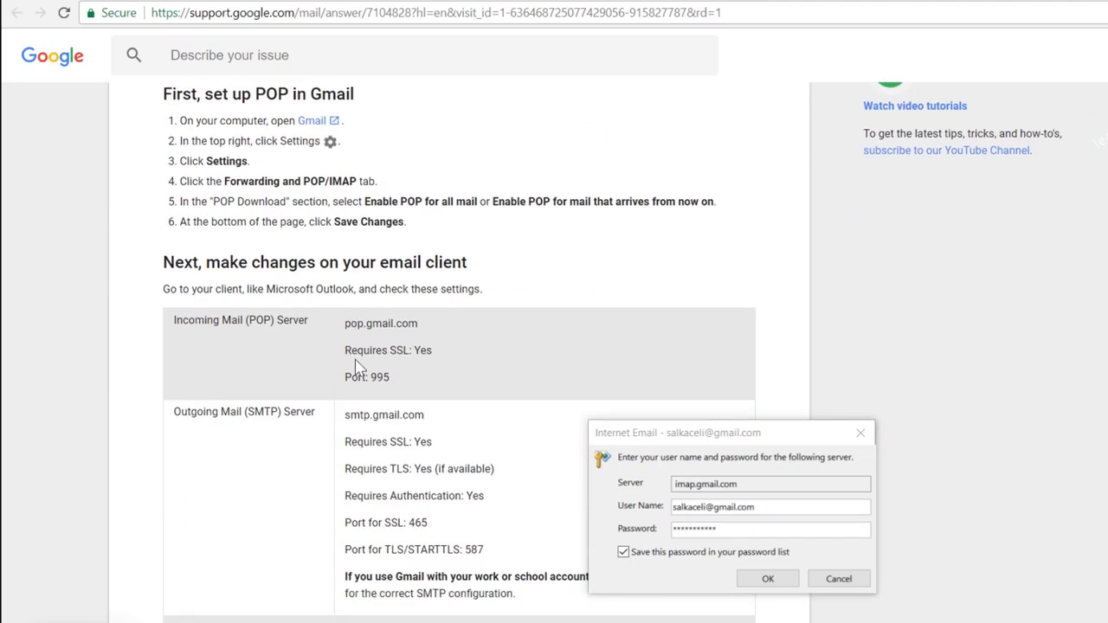
{"action": "scroll", "coordinate": [408, 369], "scroll_direction": "down", "scroll_amount": 1}
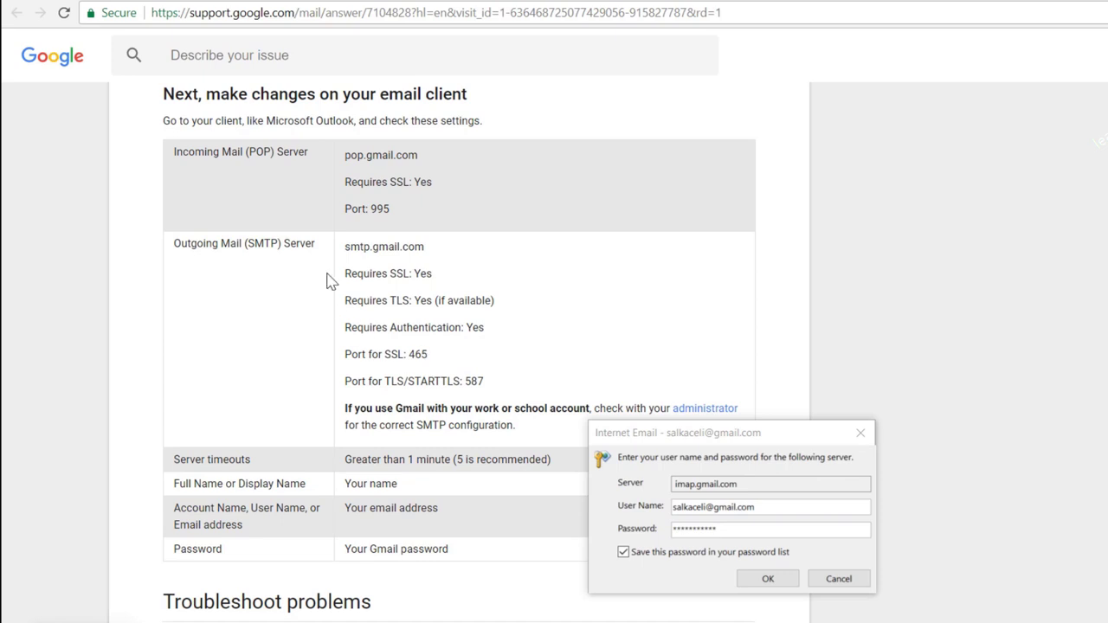
{"action": "scroll", "coordinate": [420, 272], "scroll_direction": "up", "scroll_amount": 1}
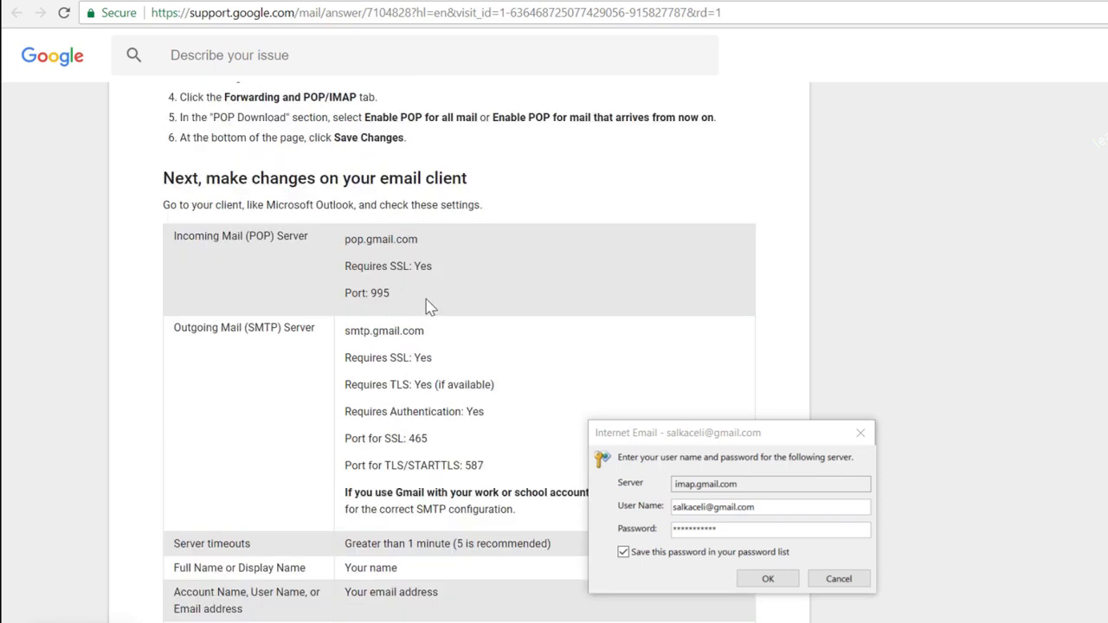
{"action": "left_click", "coordinate": [763, 571]}
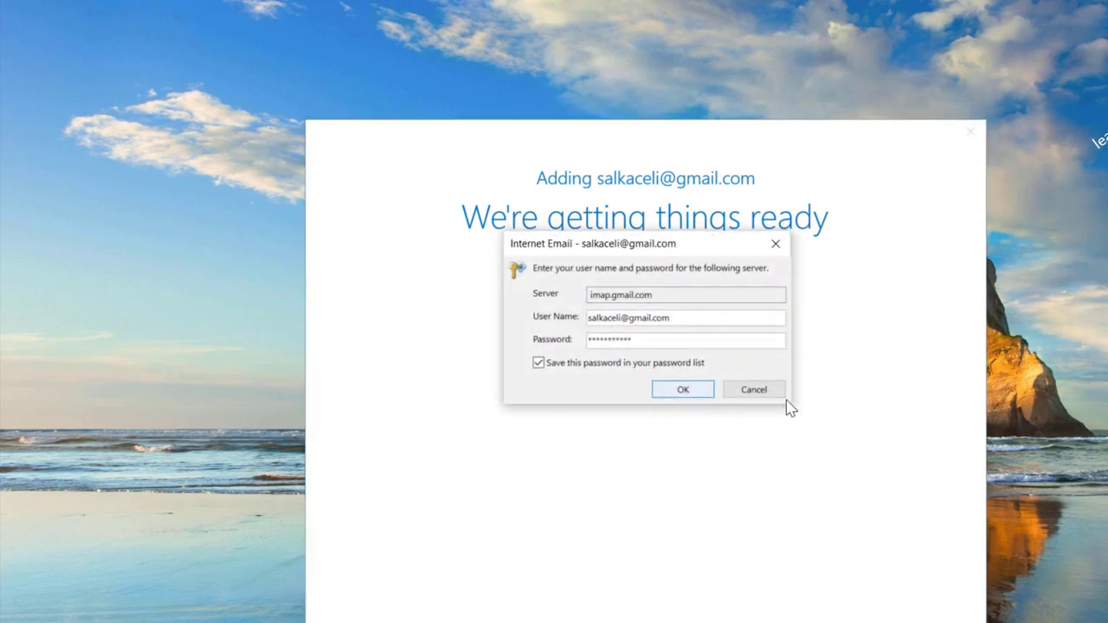
{"action": "left_click", "coordinate": [752, 390]}
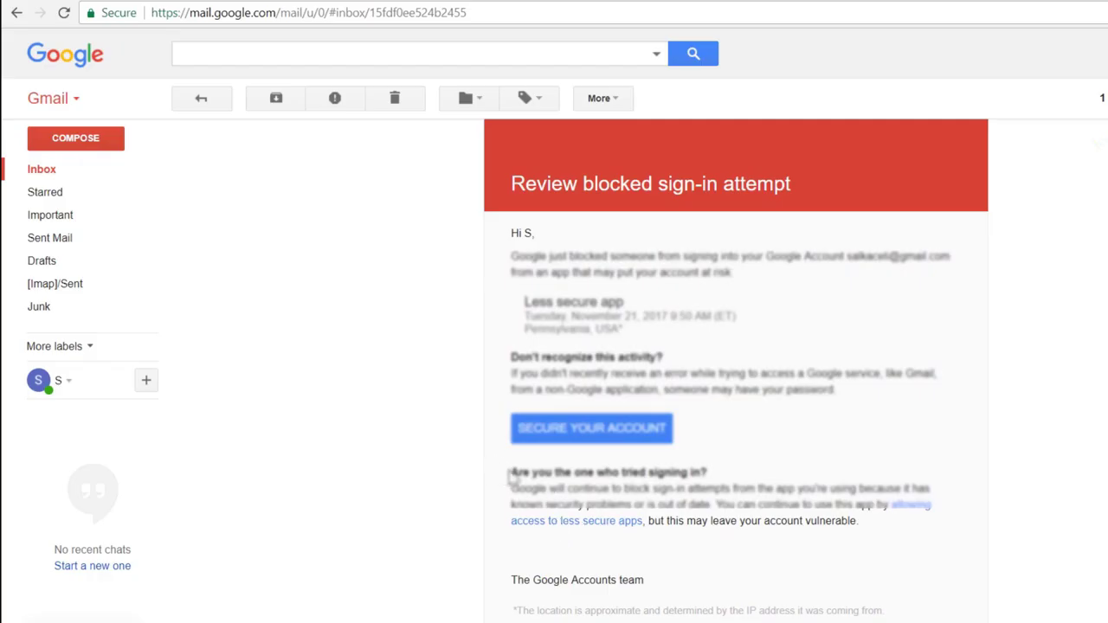
Open the 'Review blocked sign-in attempt' email and follow its 'allowing access to less secure apps' link
{"action": "scroll", "coordinate": [578, 524], "scroll_direction": "up", "scroll_amount": 2}
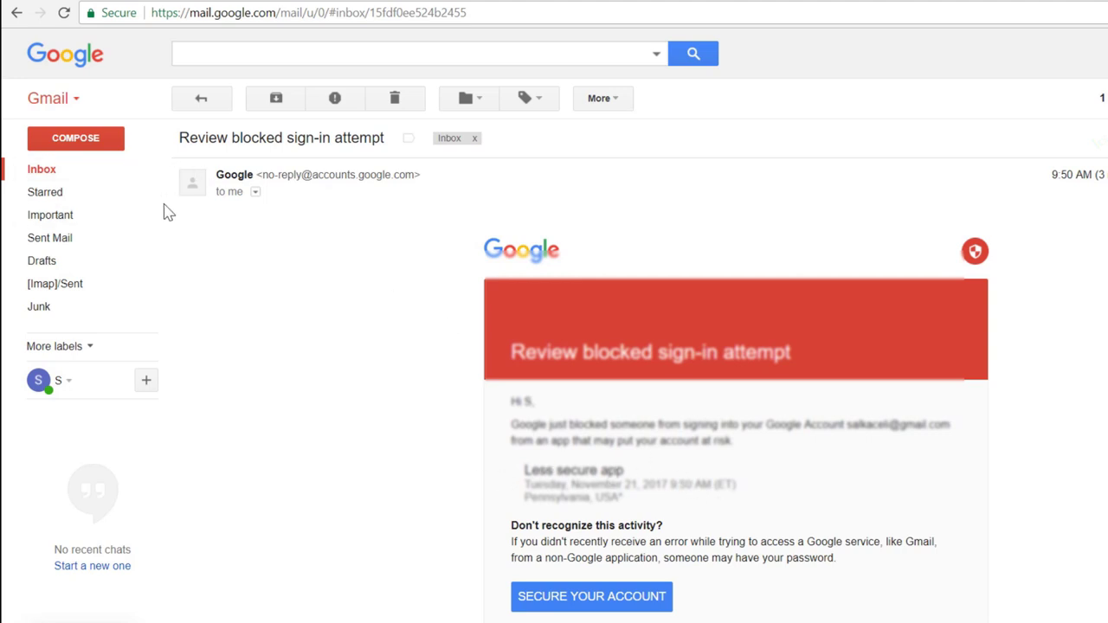
{"action": "left_click", "coordinate": [41, 171]}
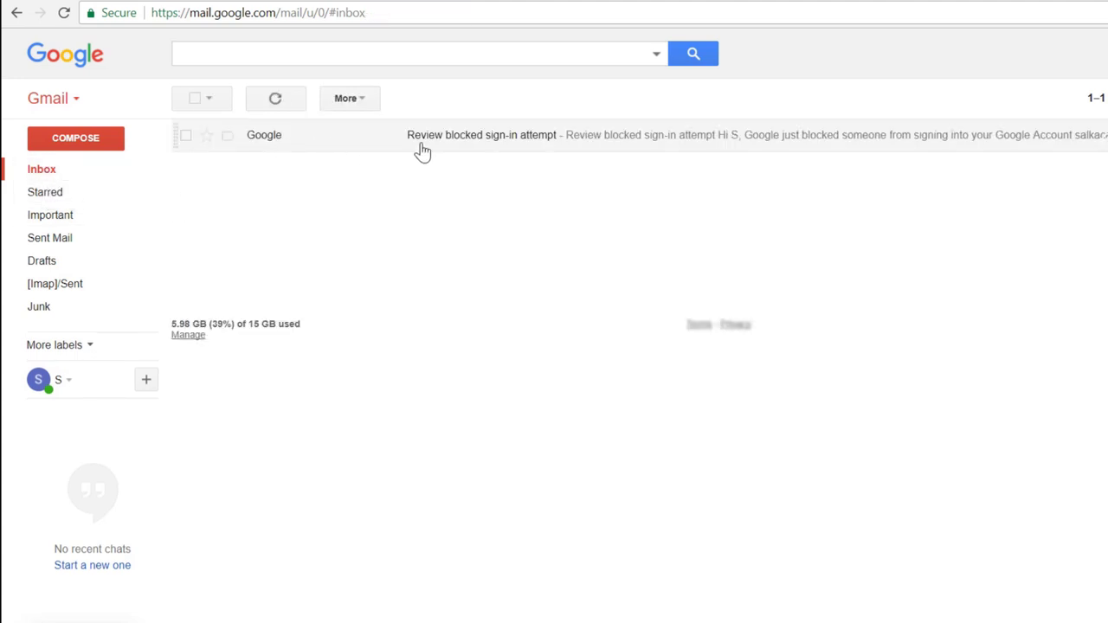
{"action": "left_click", "coordinate": [452, 145]}
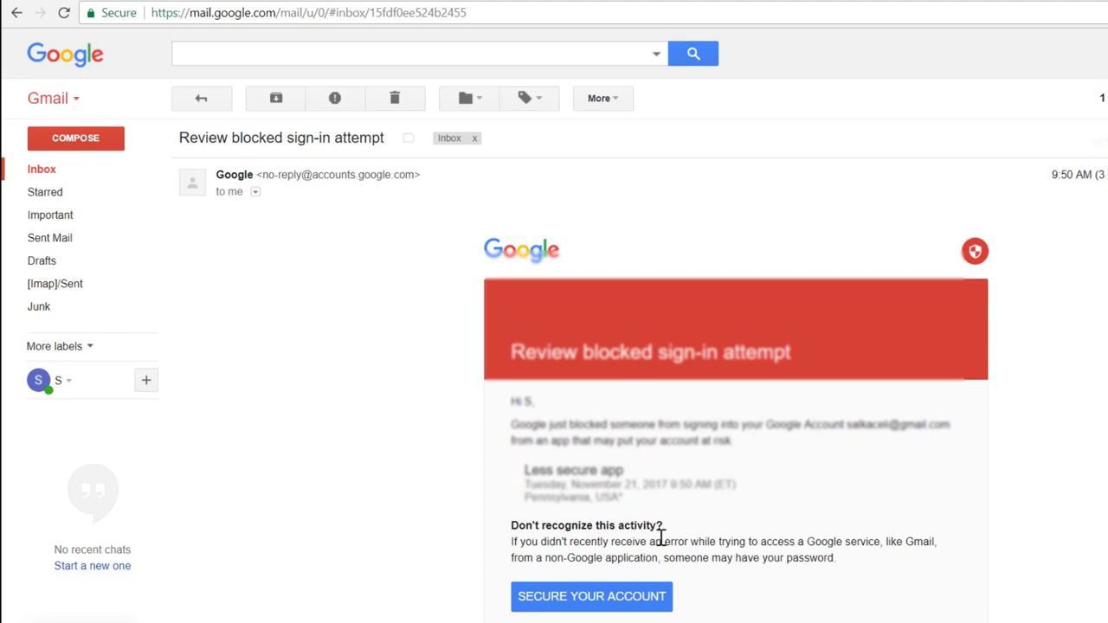
{"action": "scroll", "coordinate": [640, 485], "scroll_direction": "down", "scroll_amount": 3}
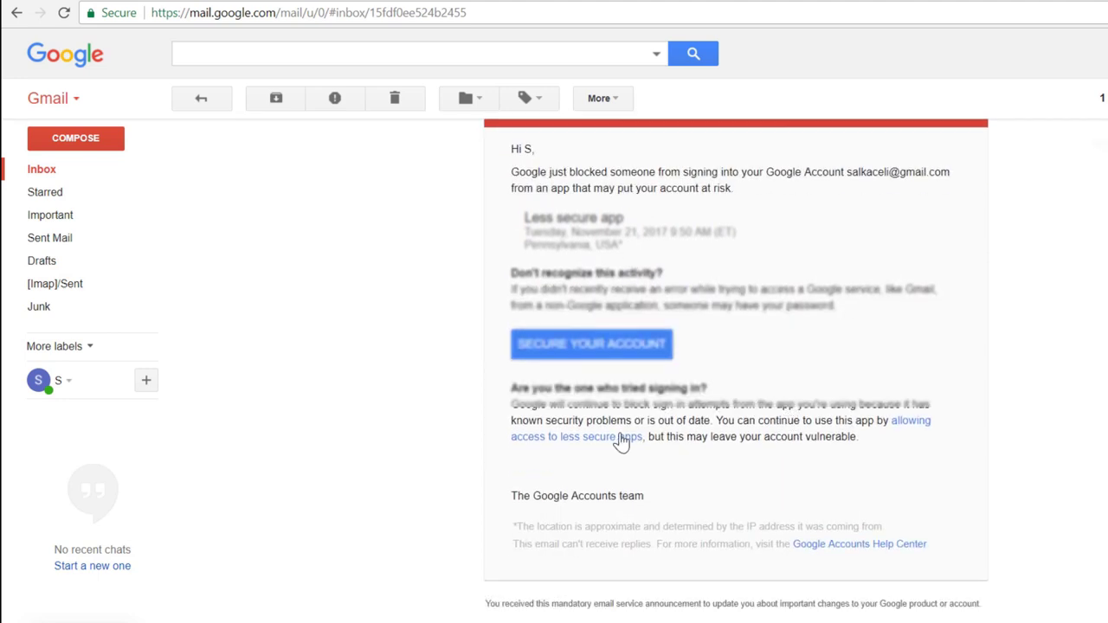
{"action": "left_click", "coordinate": [563, 439]}
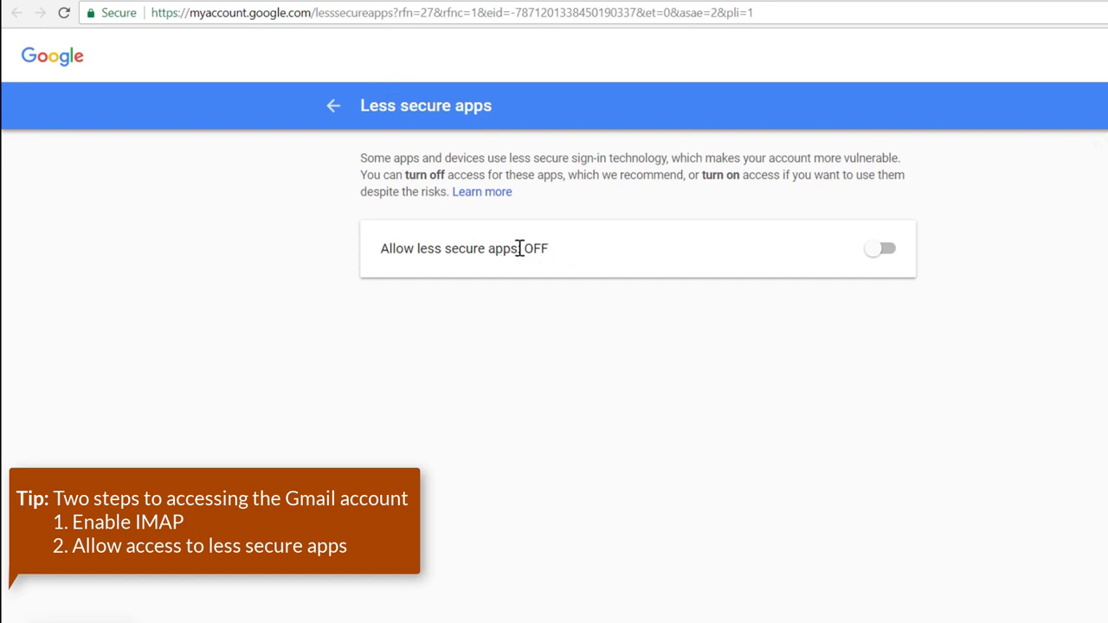
Turn Allow less secure apps ON and return to Sign-in & security, then back to Outlook
{"action": "left_click", "coordinate": [887, 262]}
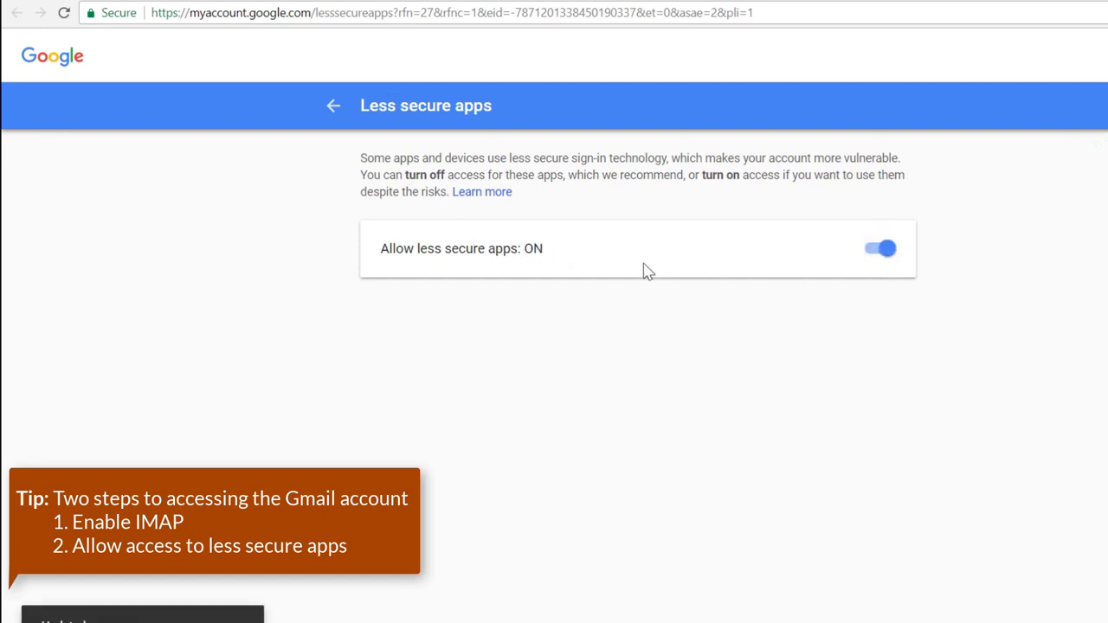
{"action": "left_click", "coordinate": [334, 106]}
{"action": "left_click", "coordinate": [238, 23]}
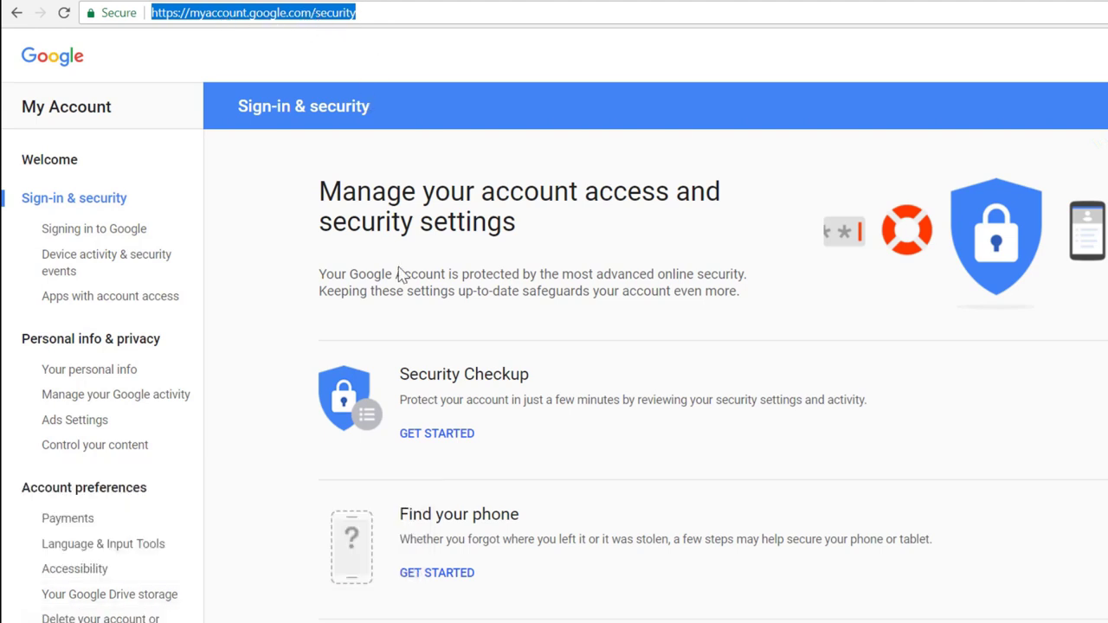
{"action": "scroll", "coordinate": [576, 408], "scroll_direction": "down", "scroll_amount": 1}
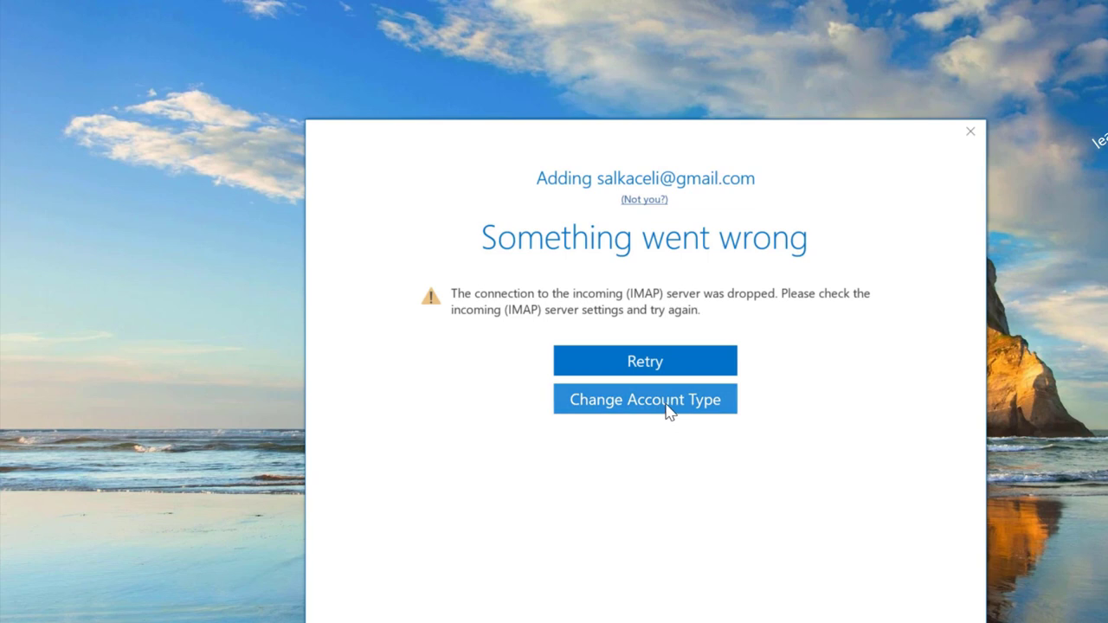
Switch the Gmail account to IMAP (ports 993/465 SSL/TLS), connect with the app password, skip Outlook Mobile
{"action": "left_click", "coordinate": [667, 411]}
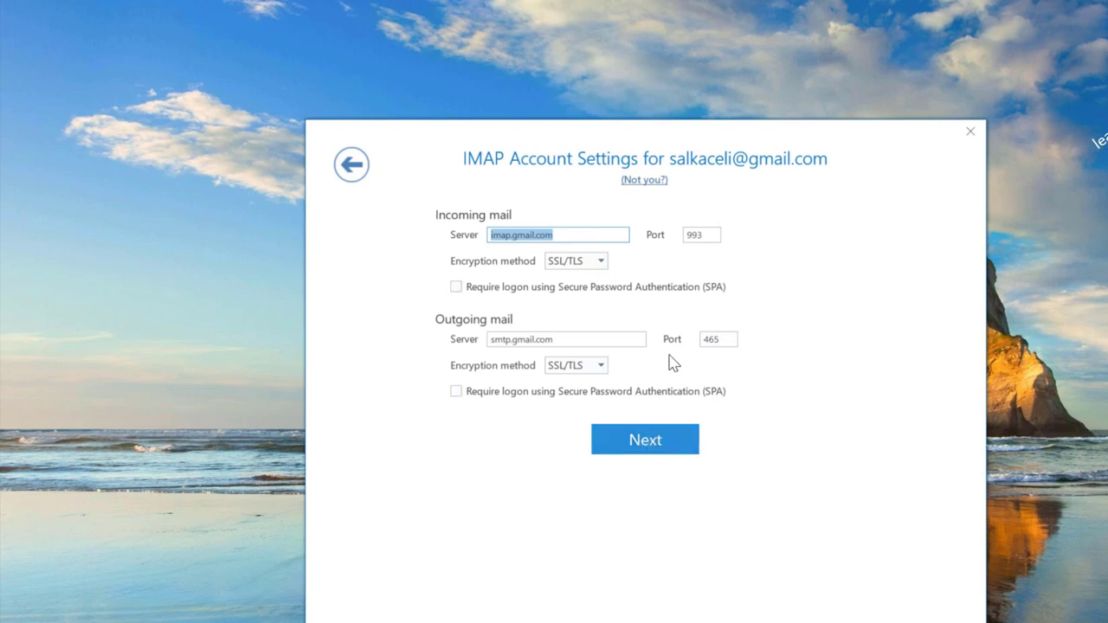
{"action": "left_click", "coordinate": [707, 236]}
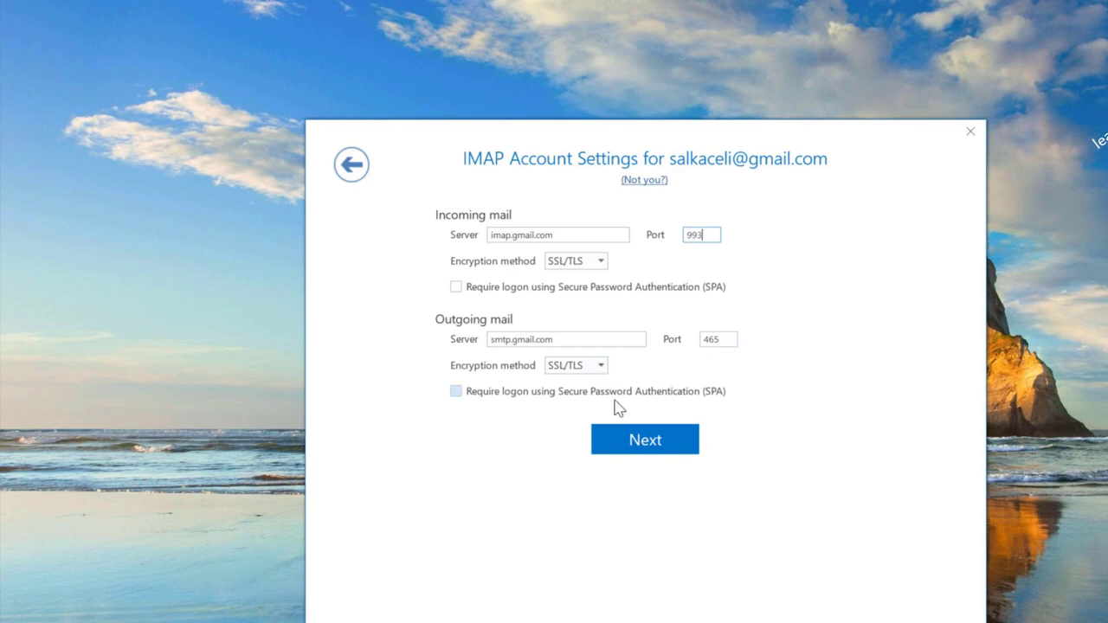
{"action": "left_click", "coordinate": [650, 448]}
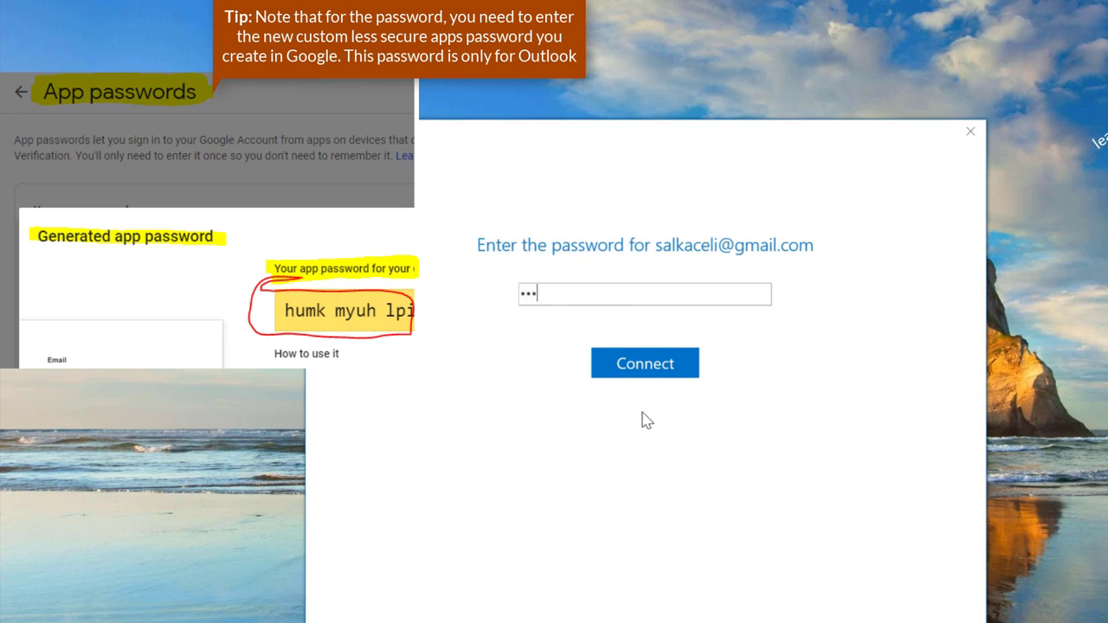
{"action": "left_click", "coordinate": [637, 367]}
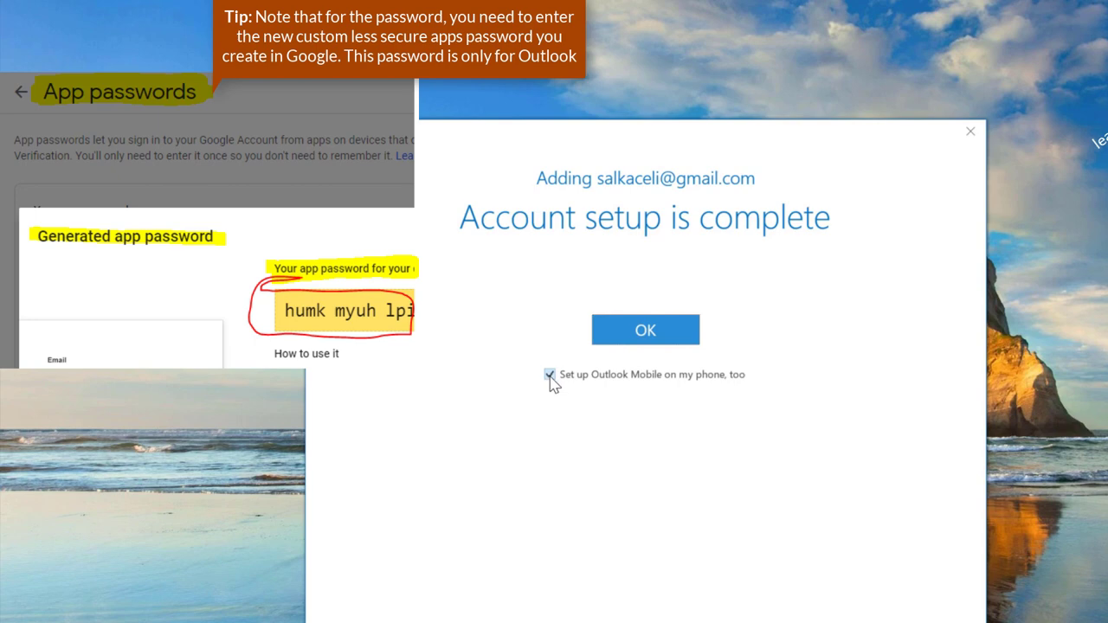
{"action": "left_click", "coordinate": [549, 375]}
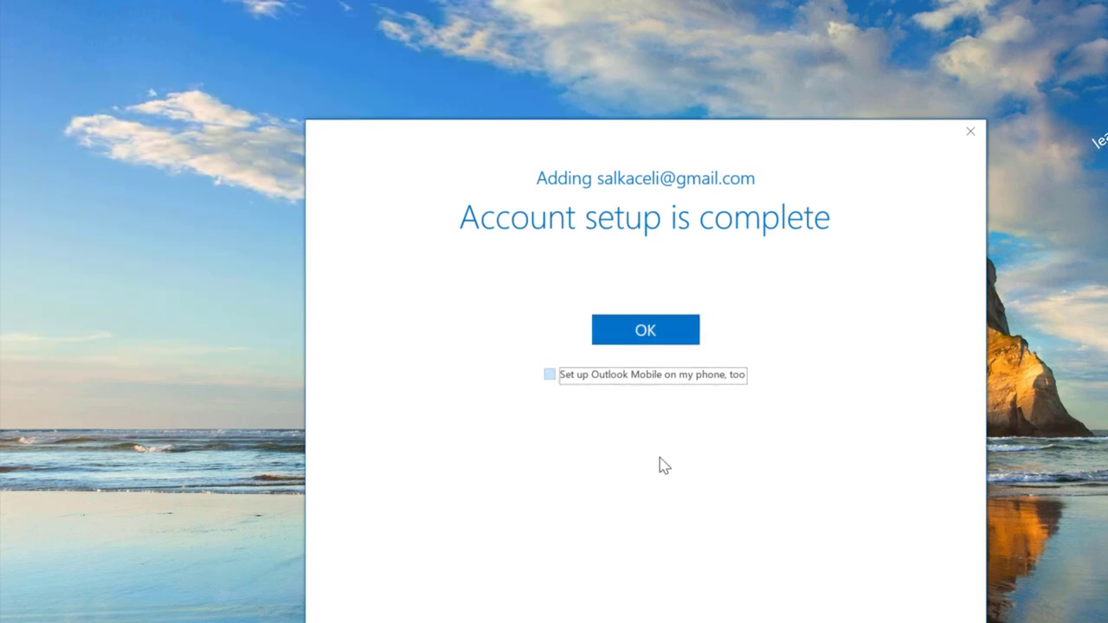
{"action": "left_click", "coordinate": [617, 340]}
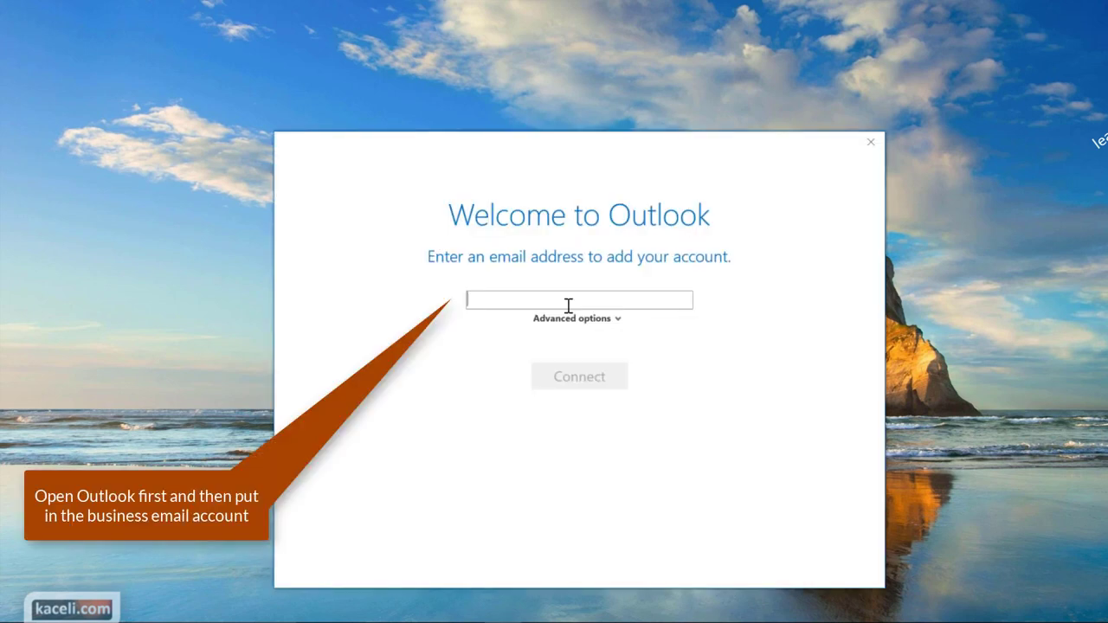
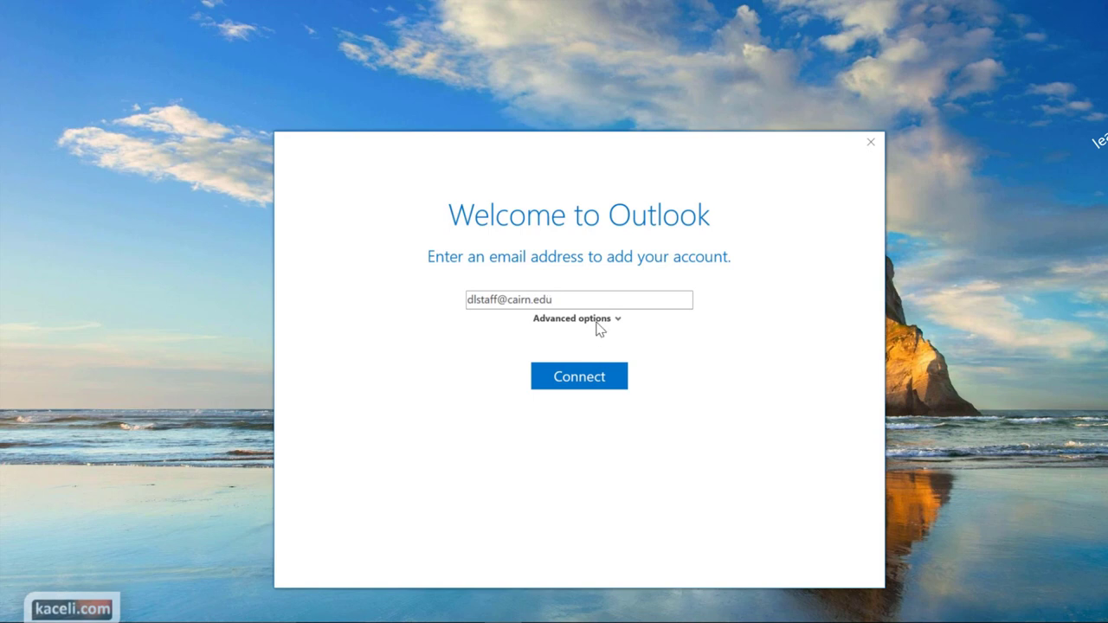
Enter the business e-mail address and choose 'Let me set up my account manually' under Advanced options
{"action": "left_click", "coordinate": [598, 327]}
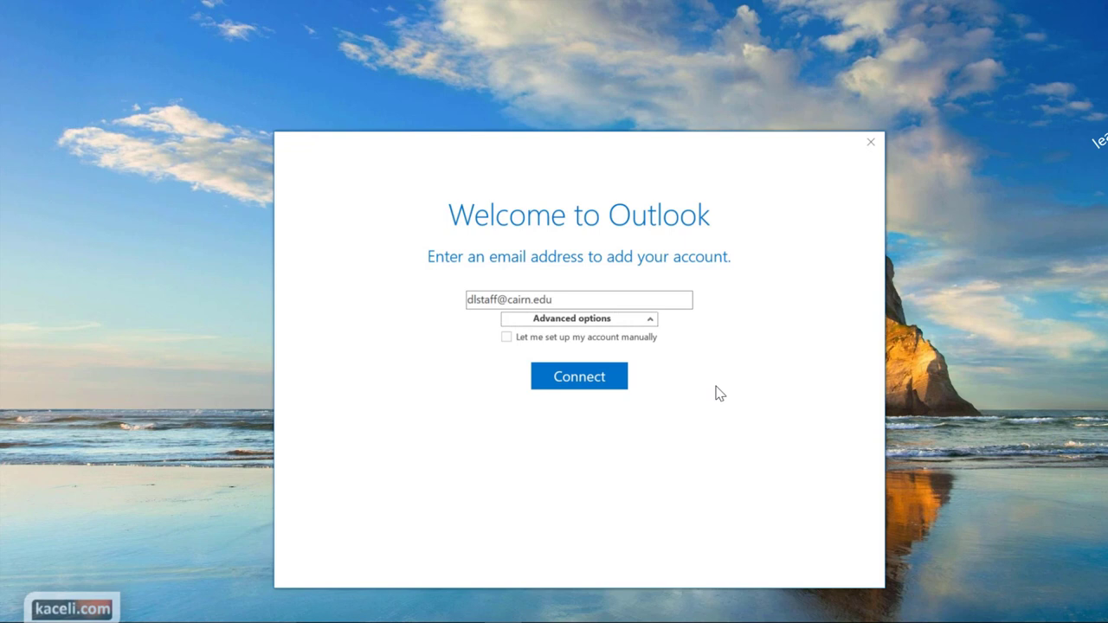
{"action": "left_click", "coordinate": [507, 337]}
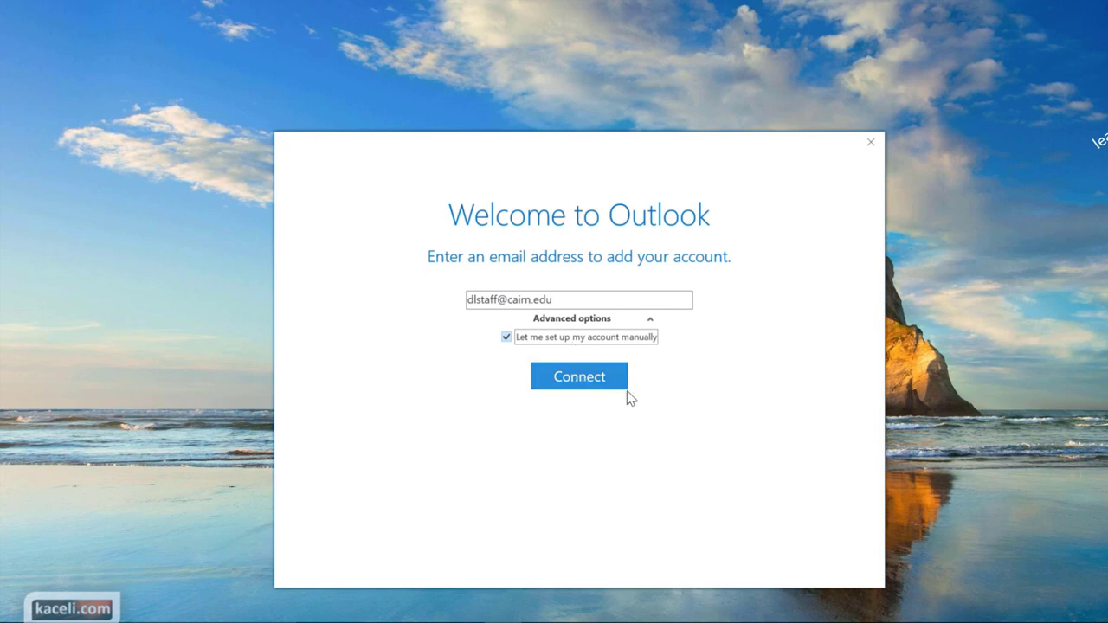
{"action": "left_click", "coordinate": [585, 384]}
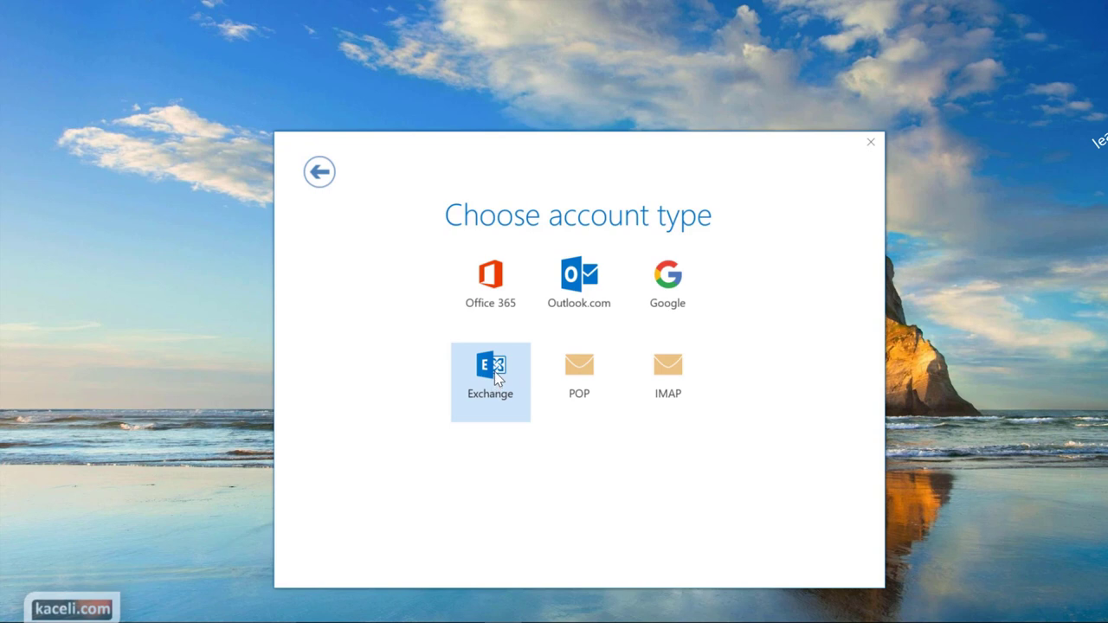
Add the business account as Exchange with its password, skipping the Outlook Mobile phone setup
{"action": "left_click", "coordinate": [494, 371]}
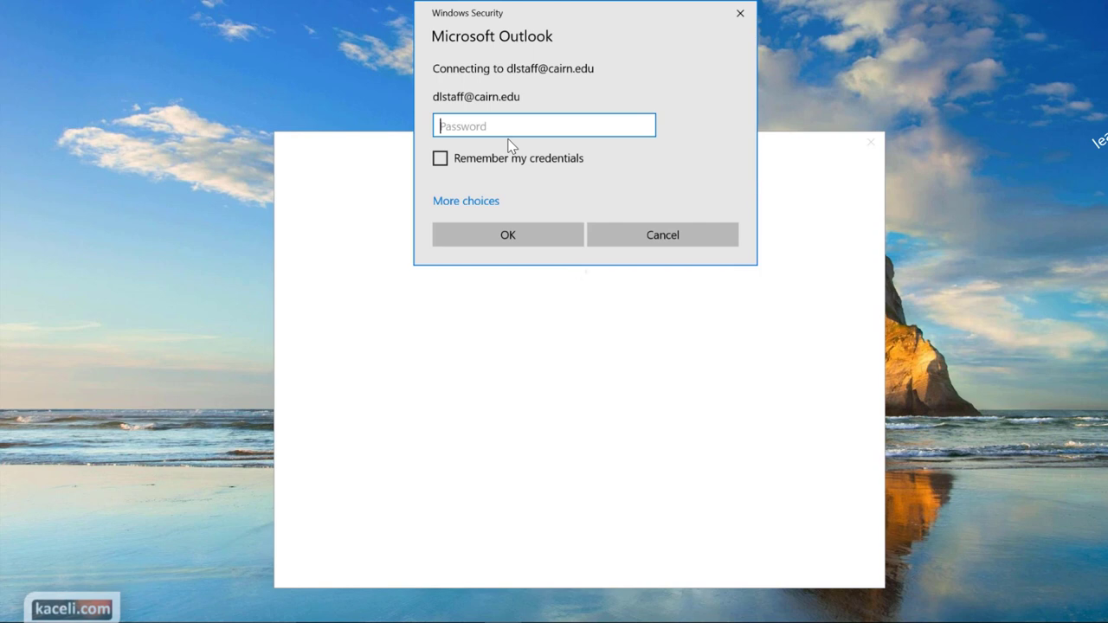
{"action": "left_click", "coordinate": [485, 238]}
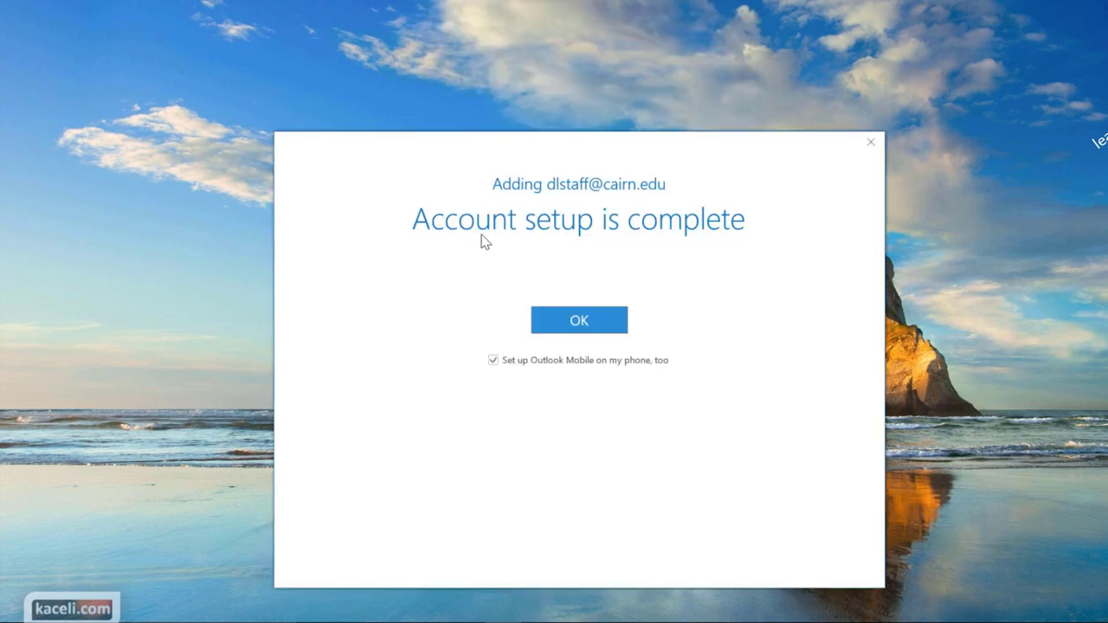
{"action": "left_click", "coordinate": [493, 360]}
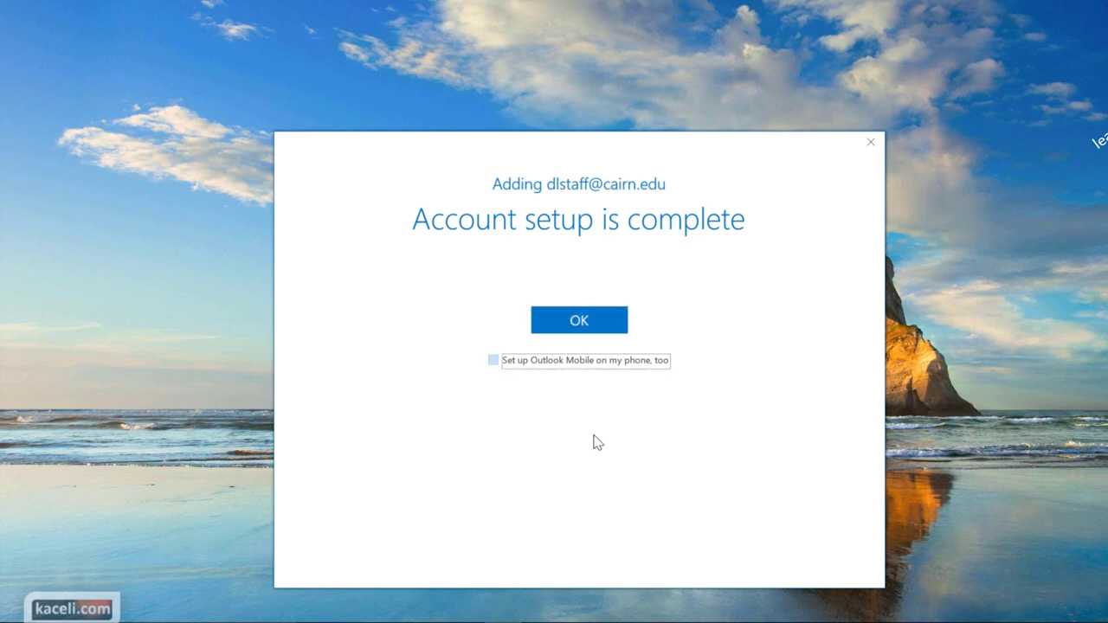
{"action": "left_click", "coordinate": [580, 321]}
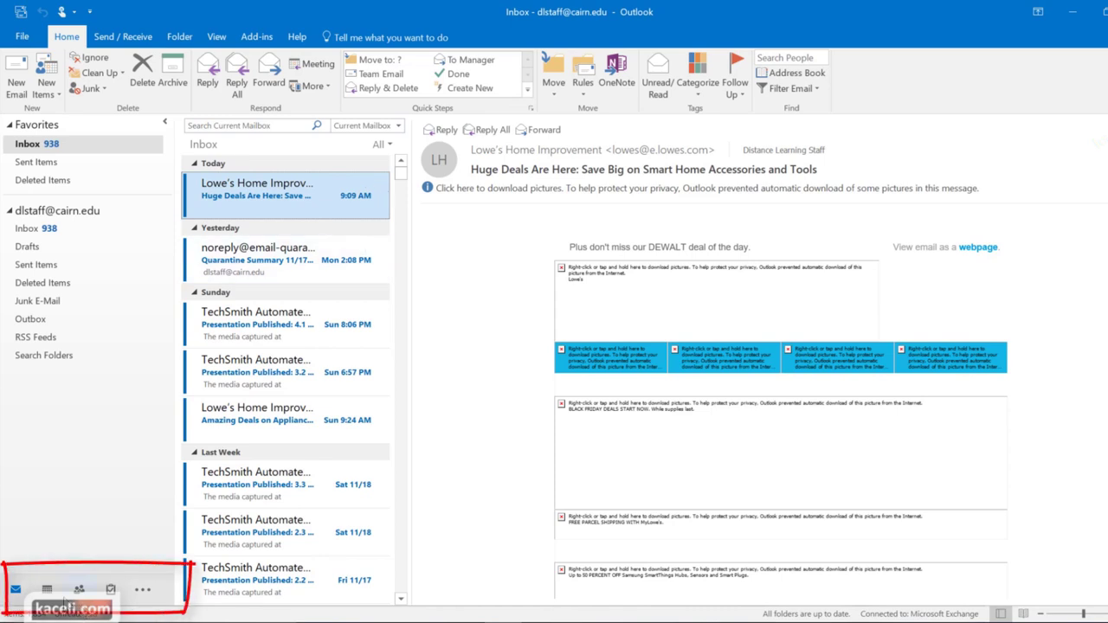
{"action": "mouse_move", "coordinate": [52, 592]}
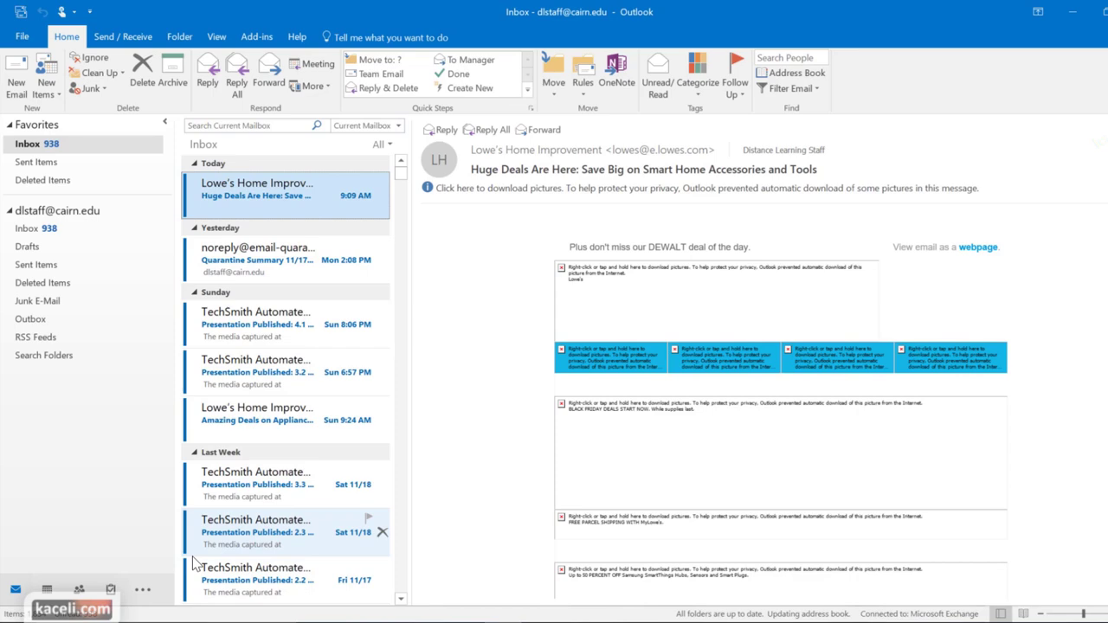
{"action": "left_click", "coordinate": [22, 36]}
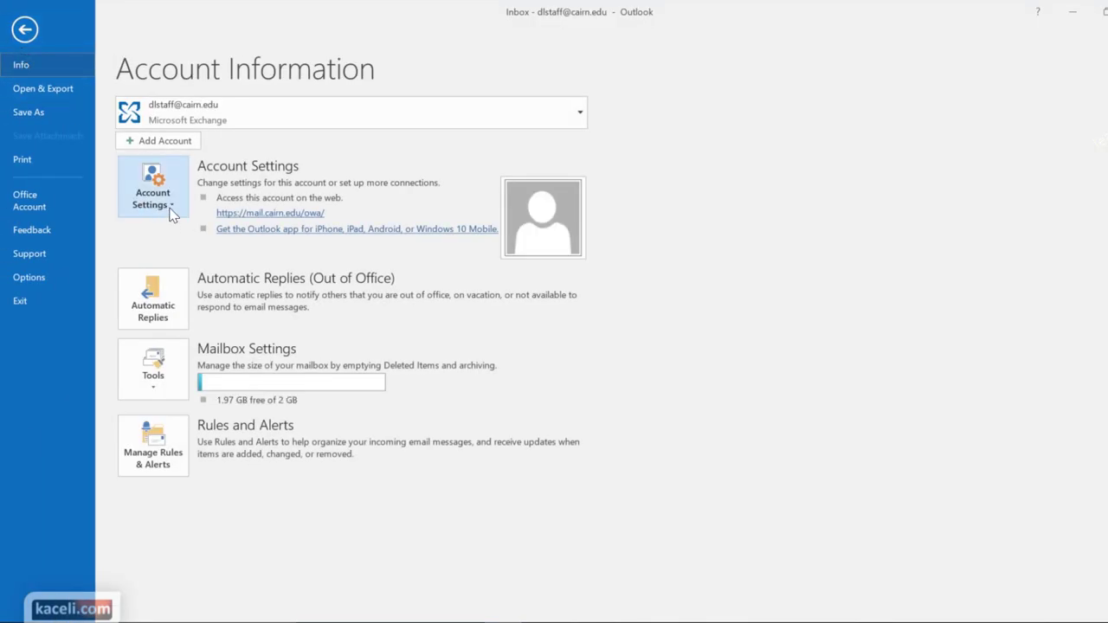
{"action": "left_click", "coordinate": [174, 143]}
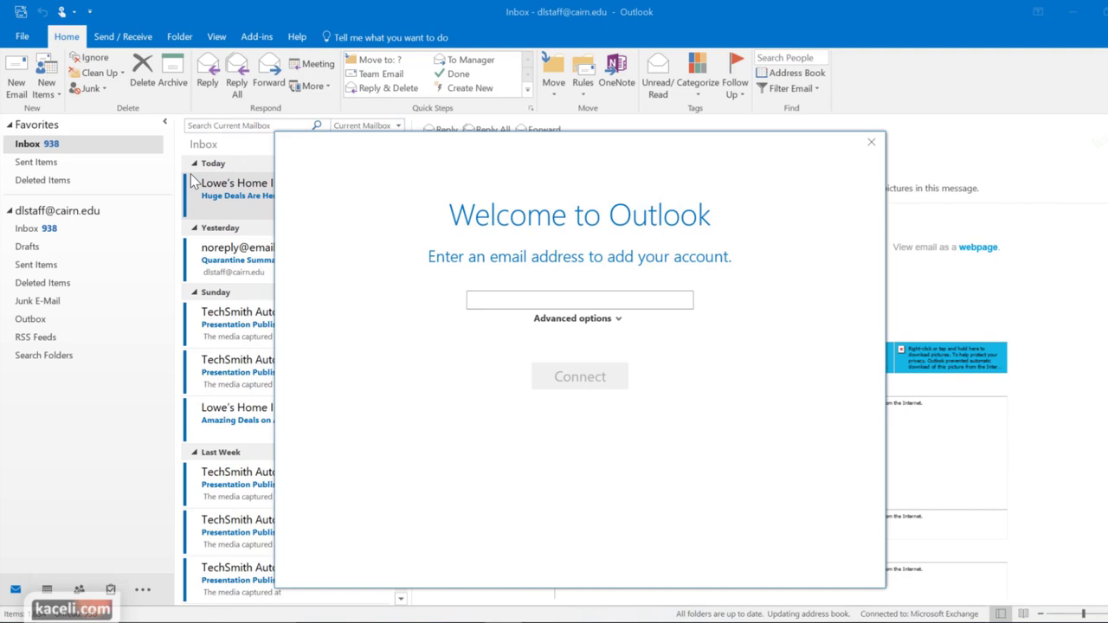
{"action": "left_click", "coordinate": [876, 144]}
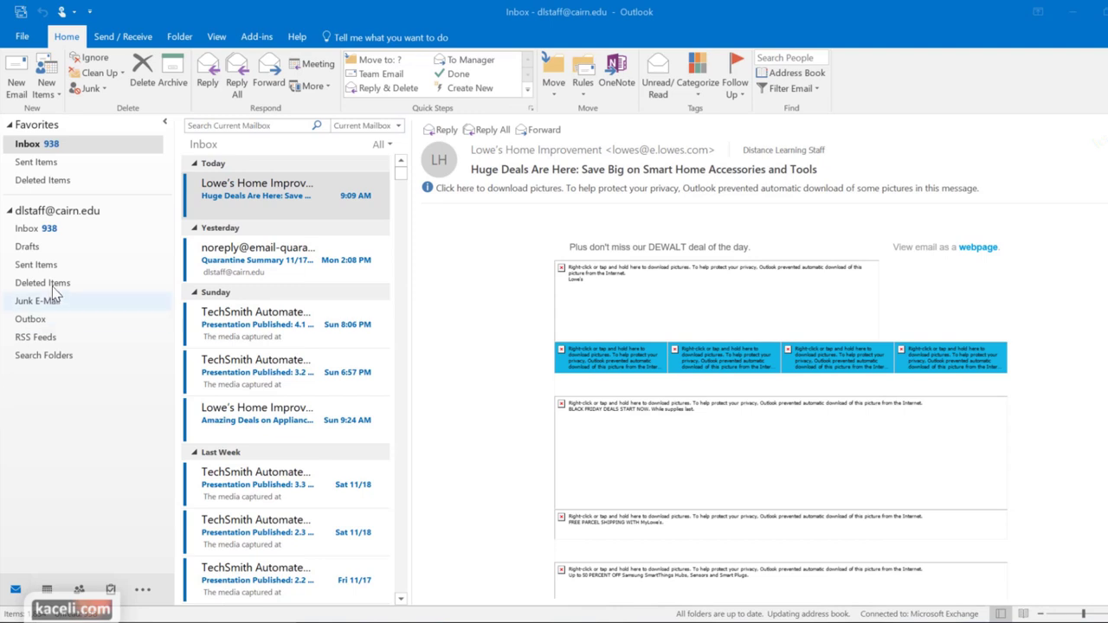
Use File > Add Account with the Gmail address, skipping the Outlook Mobile setup
{"action": "left_click", "coordinate": [24, 38]}
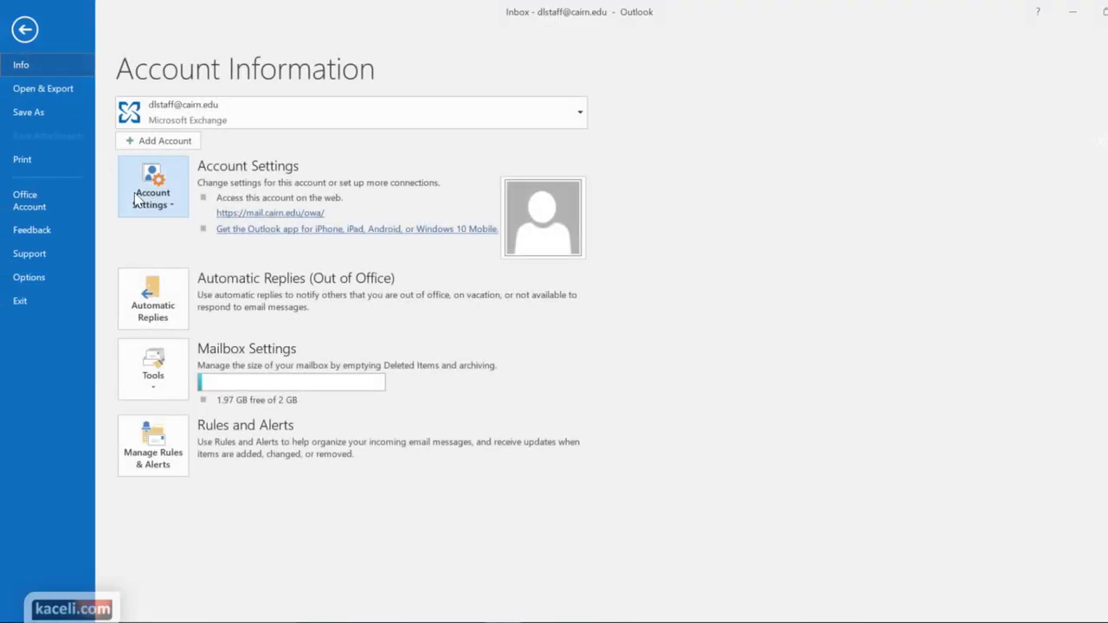
{"action": "left_click", "coordinate": [163, 140]}
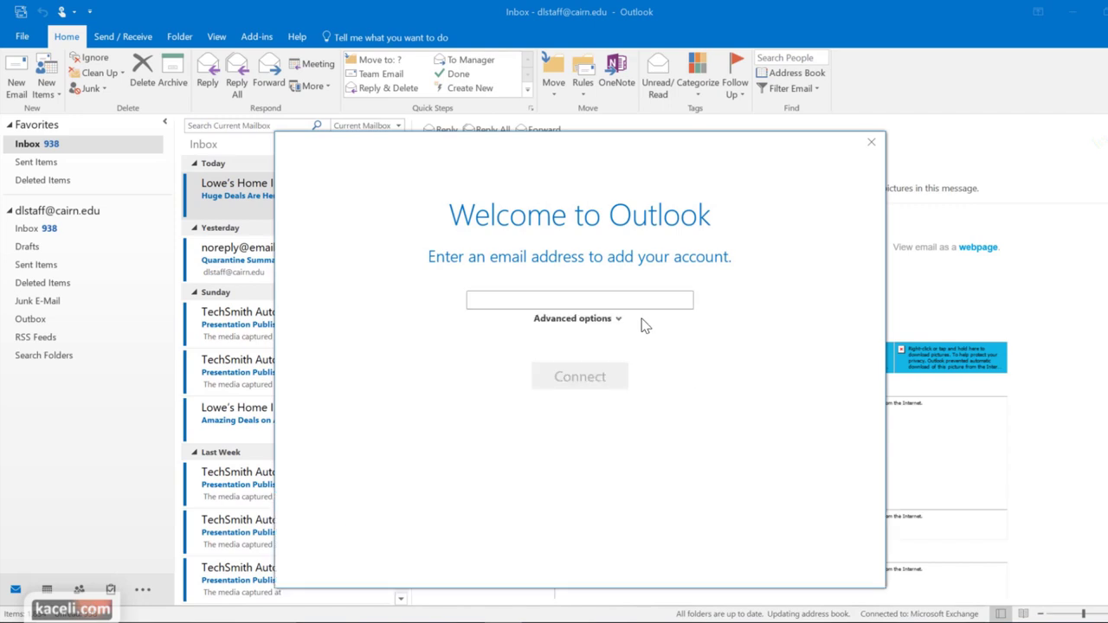
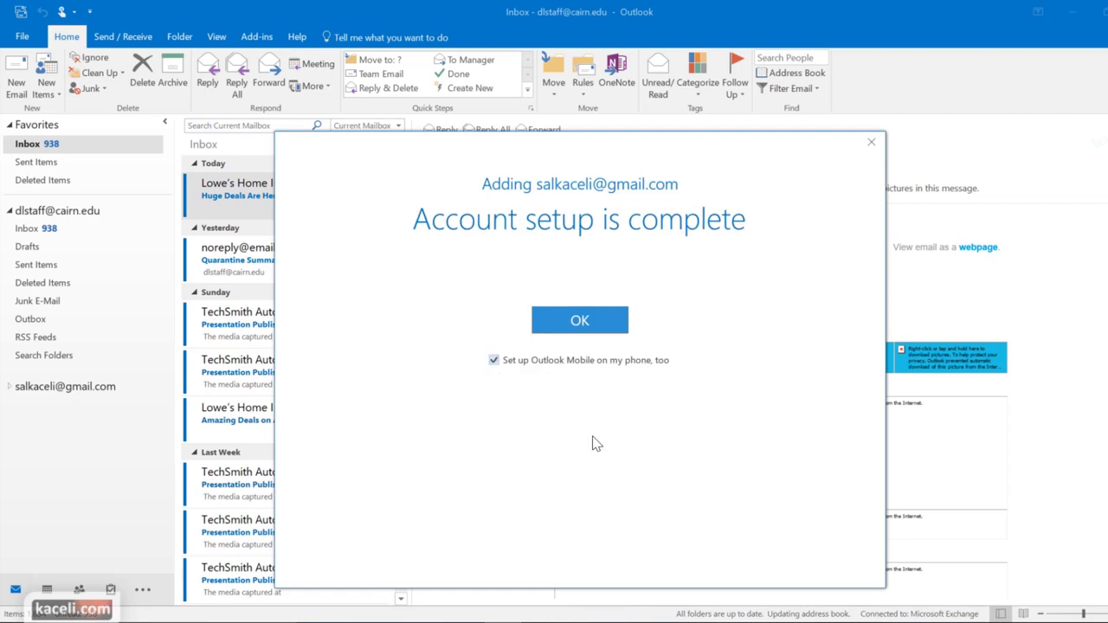
{"action": "left_click", "coordinate": [494, 365]}
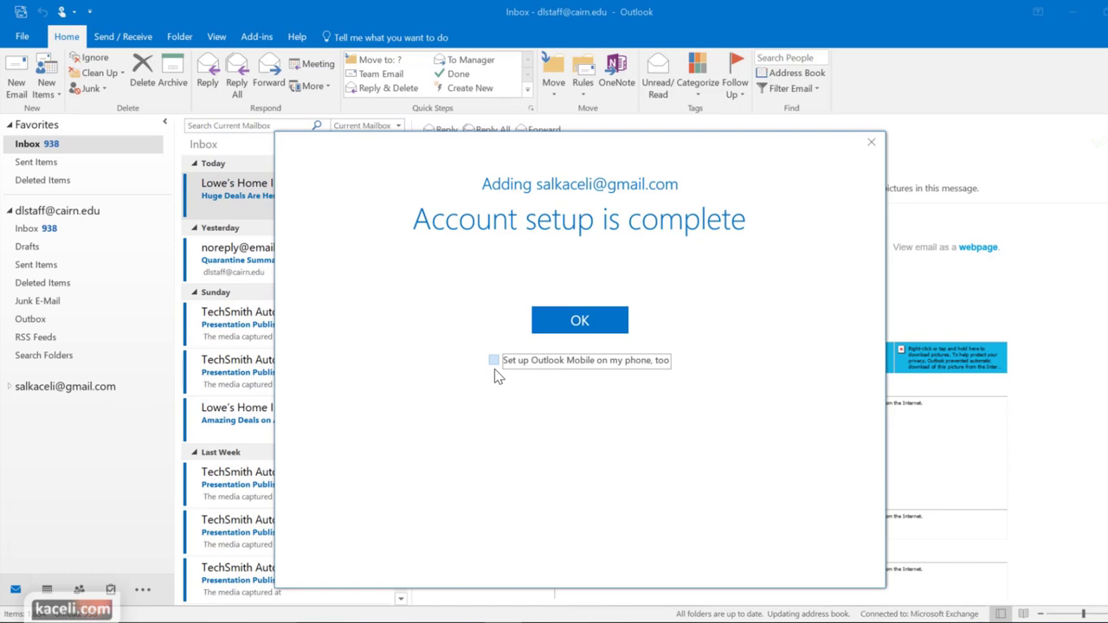
{"action": "left_click", "coordinate": [580, 320]}
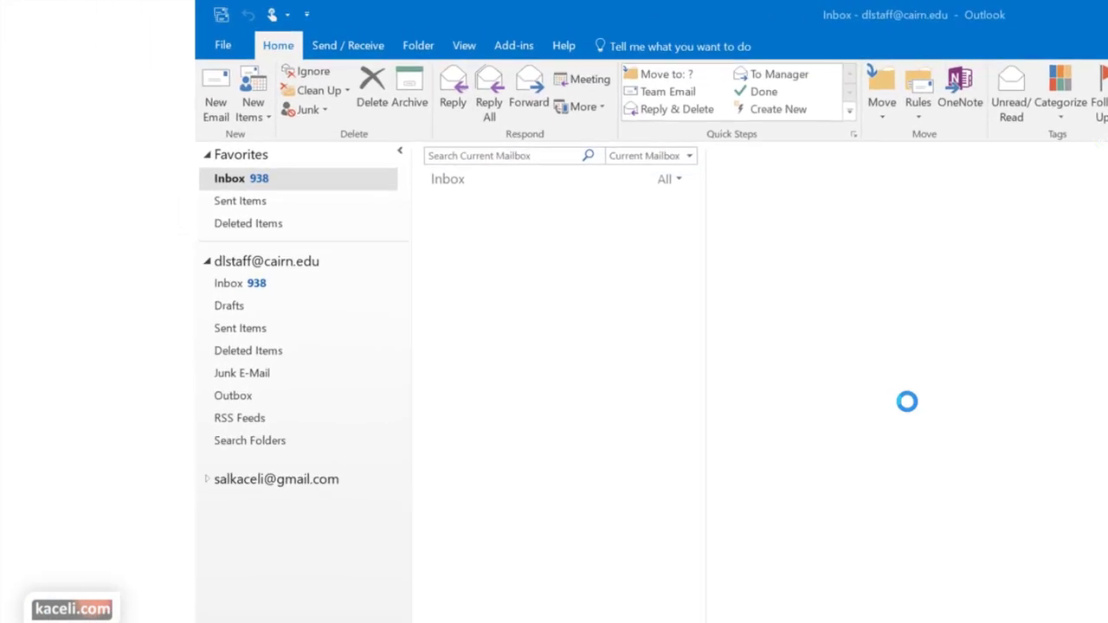
View the business account's Outlook Today, the Gmail folders, and the business Inbox, then close Outlook
{"action": "left_click", "coordinate": [378, 297]}
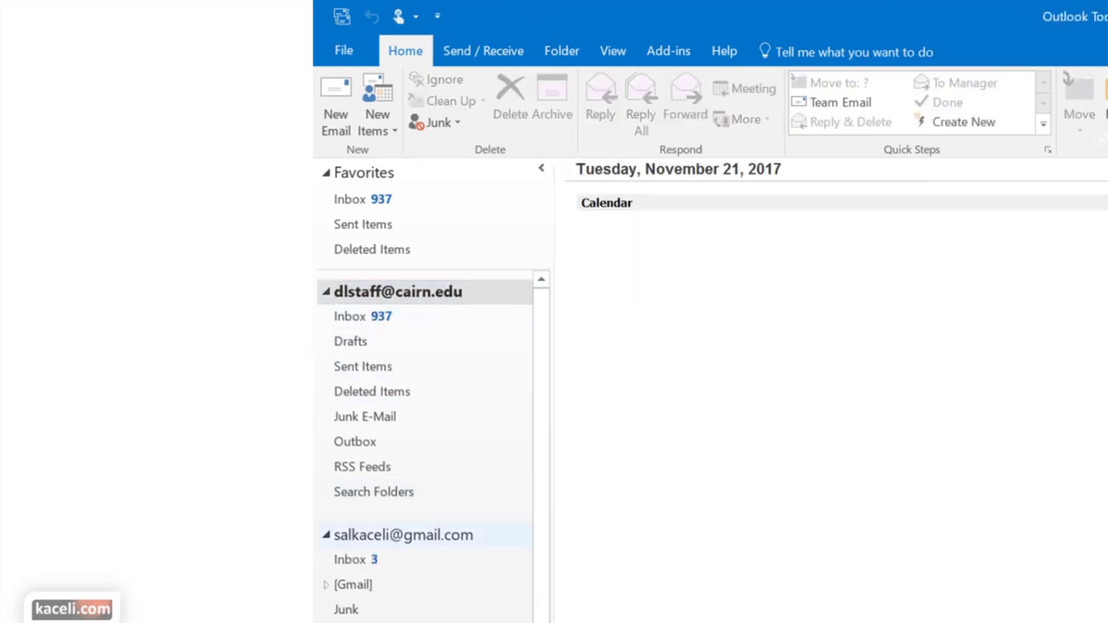
{"action": "left_click", "coordinate": [394, 538]}
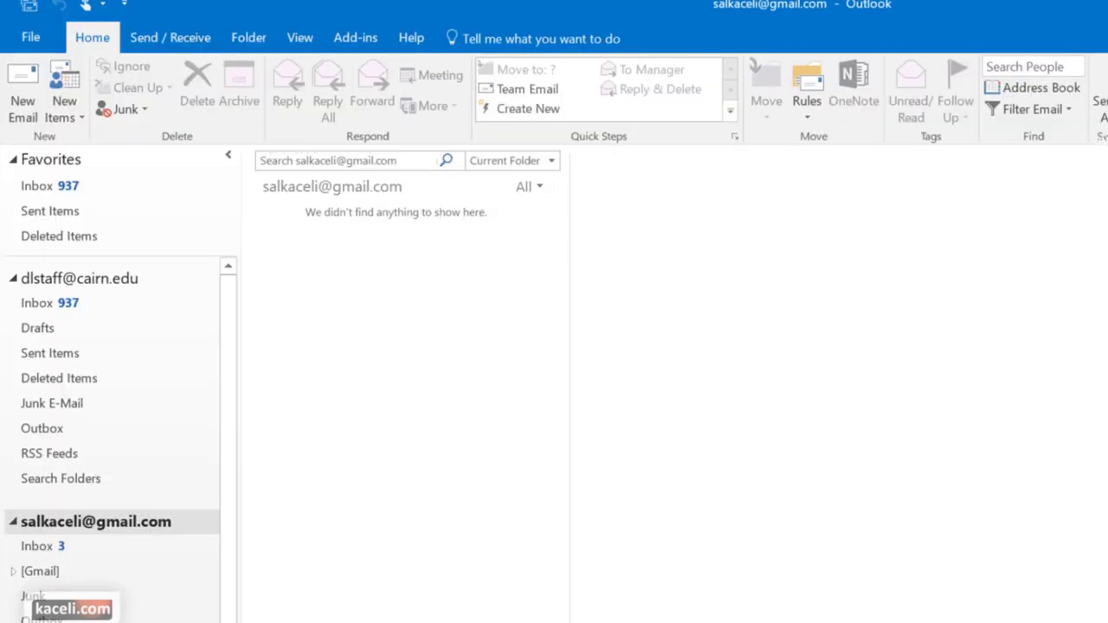
{"action": "left_click", "coordinate": [50, 303]}
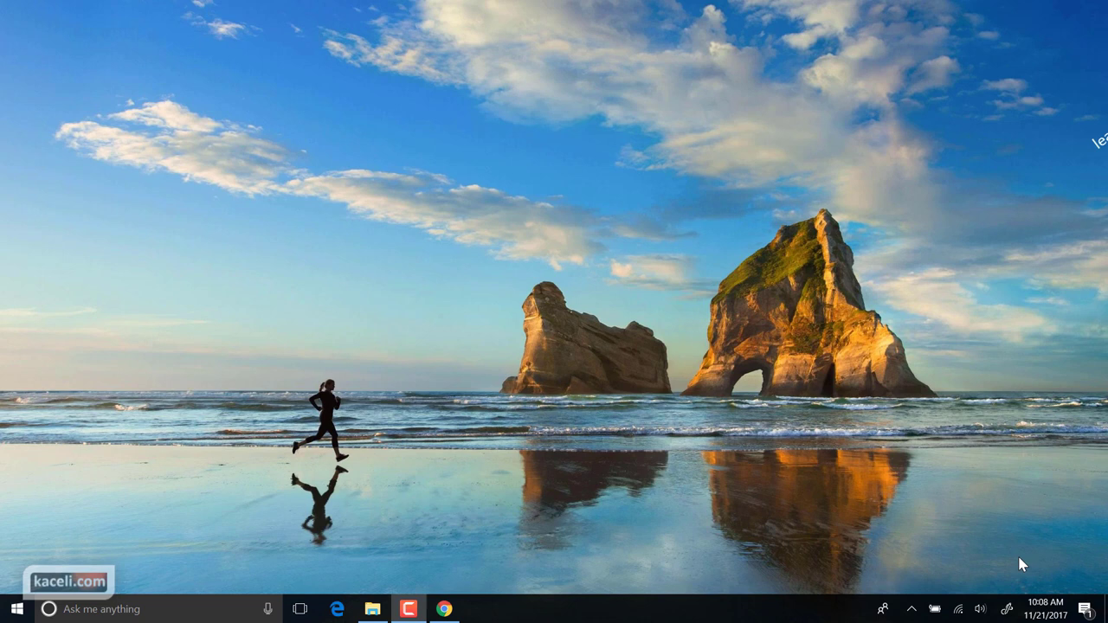
Relaunch Outlook 2016 by searching 'Outl' in the Windows 10 taskbar search
{"action": "left_click", "coordinate": [178, 609]}
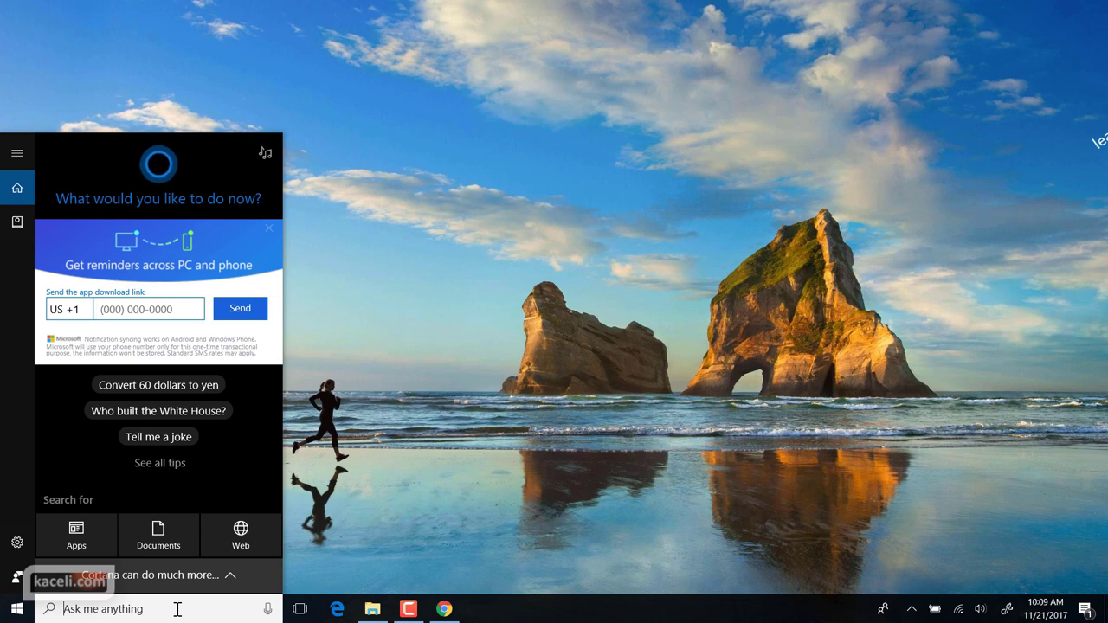
{"action": "type", "text": "Outl"}
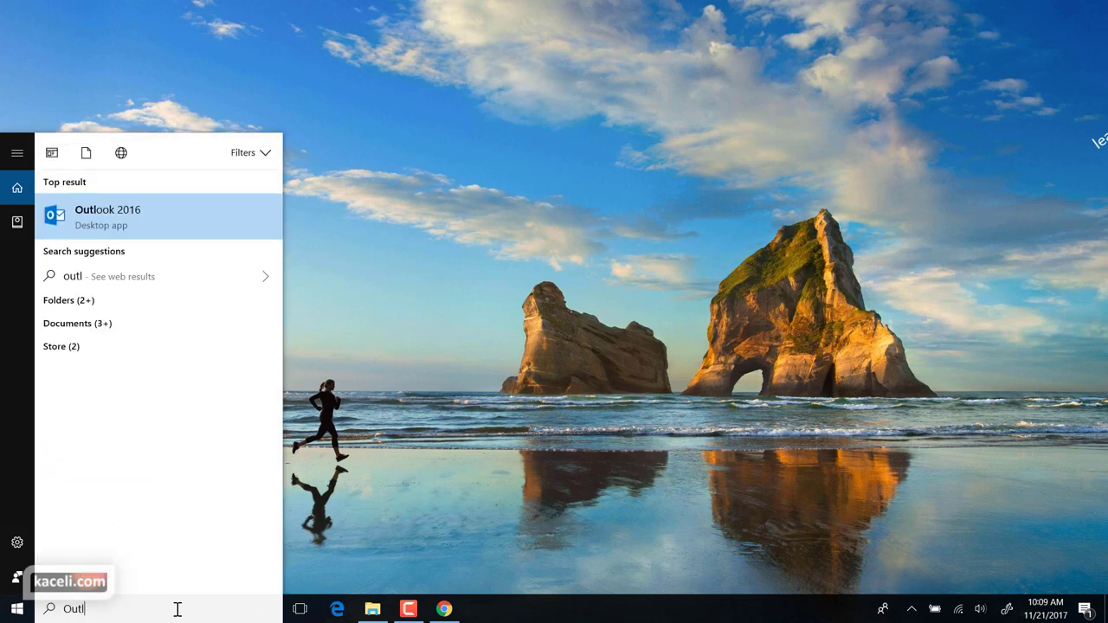
{"action": "key", "text": "Return"}
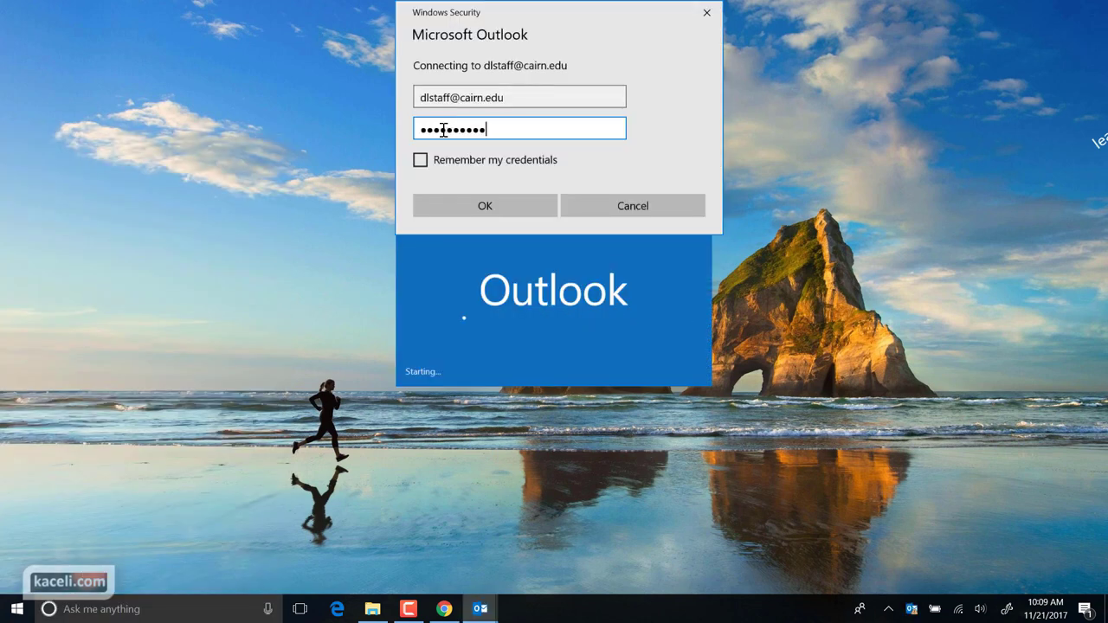
{"action": "key", "text": "Return"}
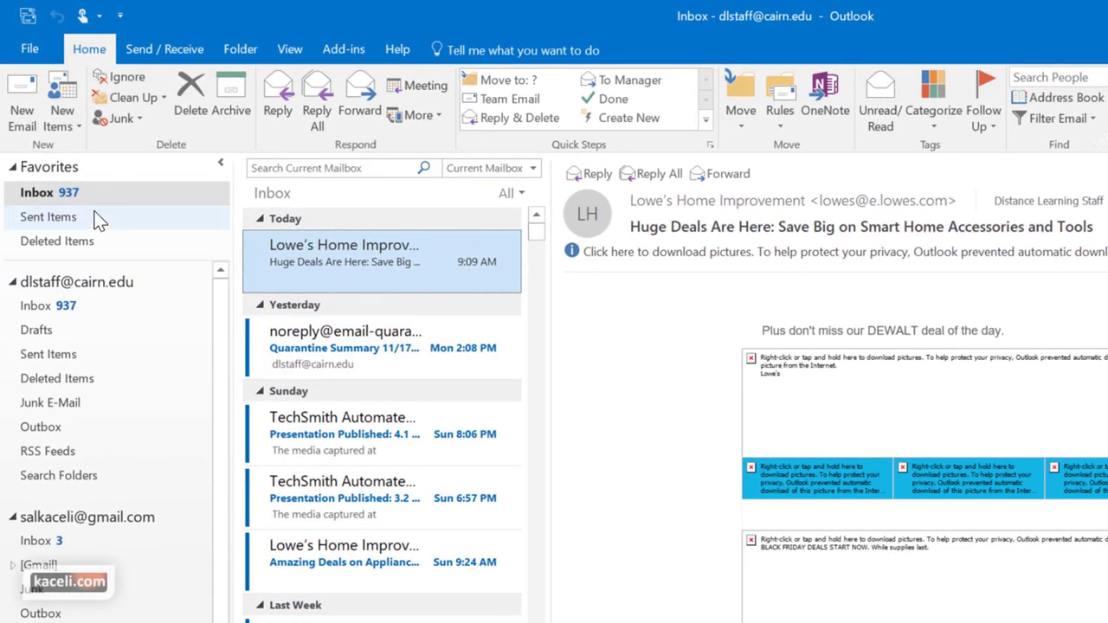
Browse the business Outlook Today summary and the Gmail Inbox, then expand and open [Gmail]
{"action": "left_click", "coordinate": [66, 282]}
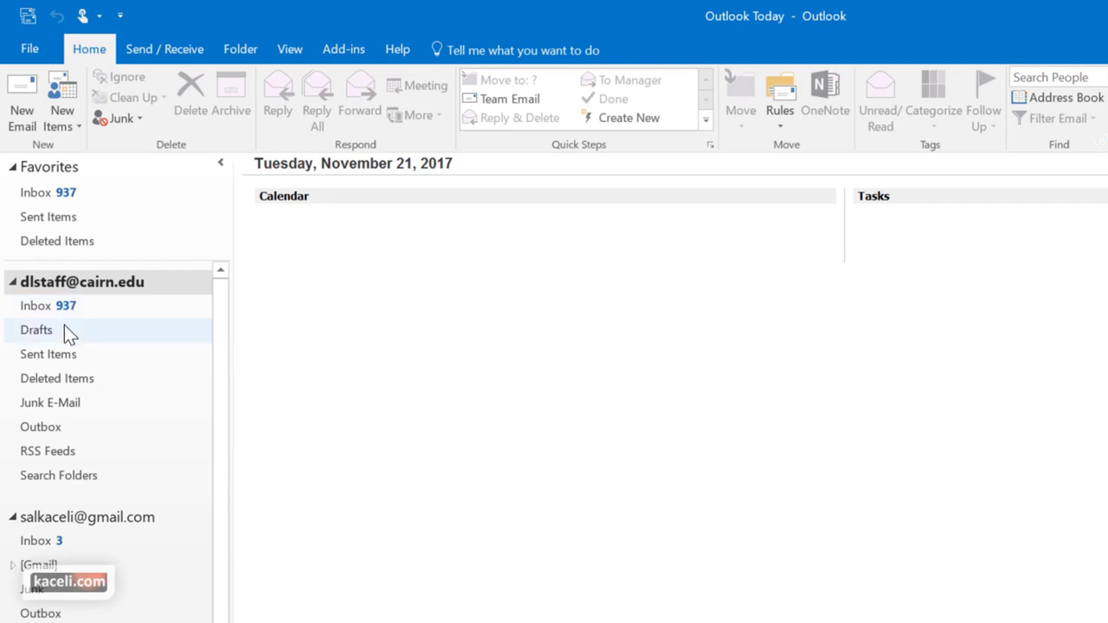
{"action": "left_click", "coordinate": [69, 520]}
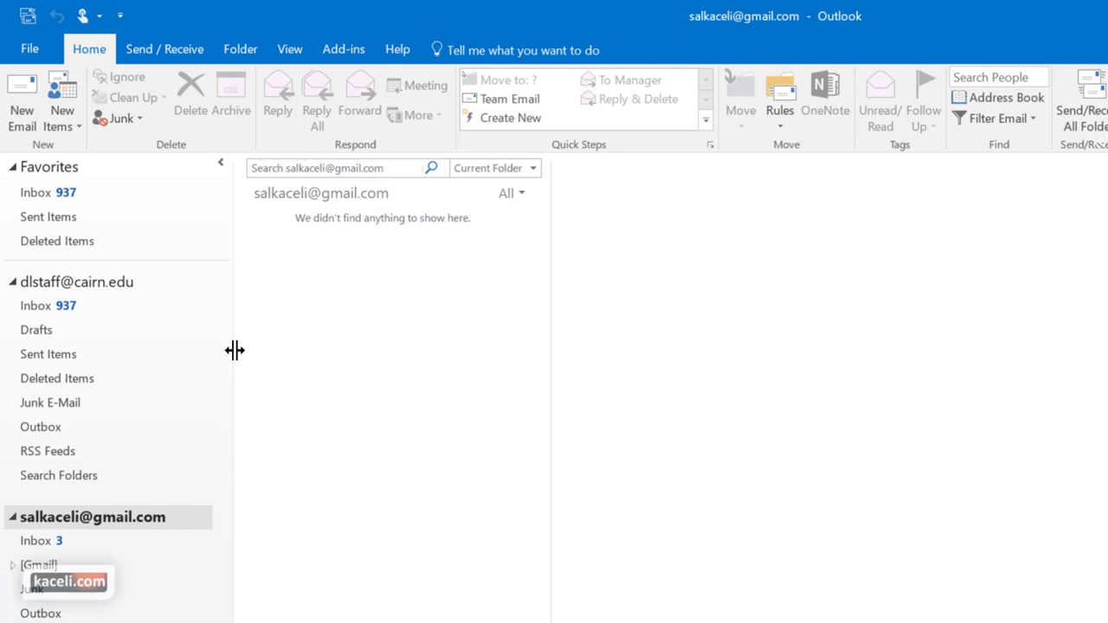
{"action": "left_click", "coordinate": [48, 541]}
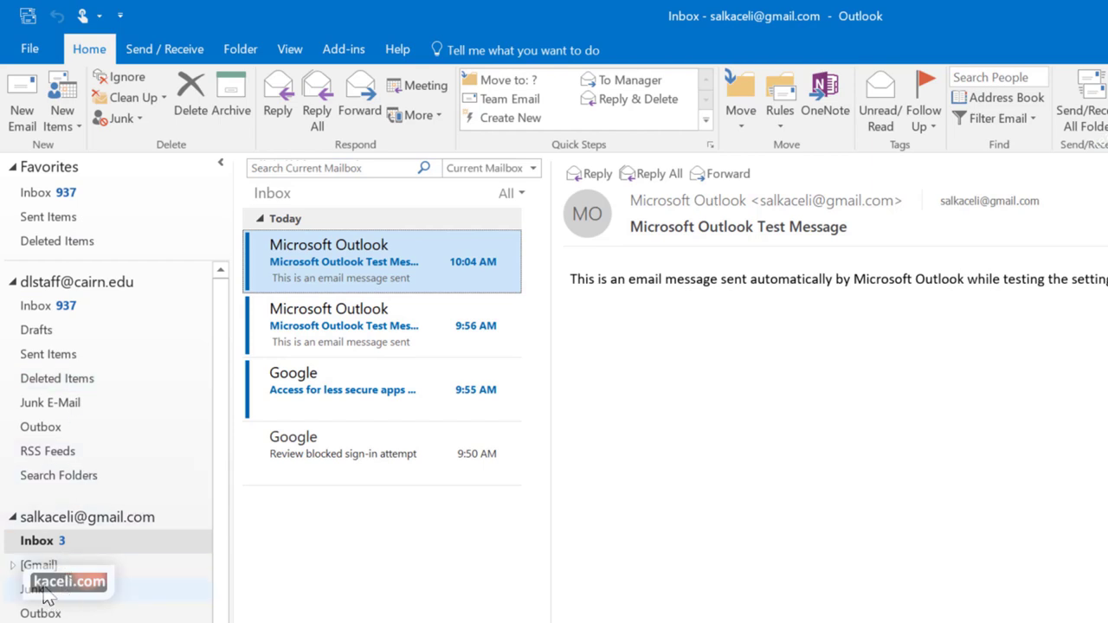
{"action": "left_click", "coordinate": [12, 564]}
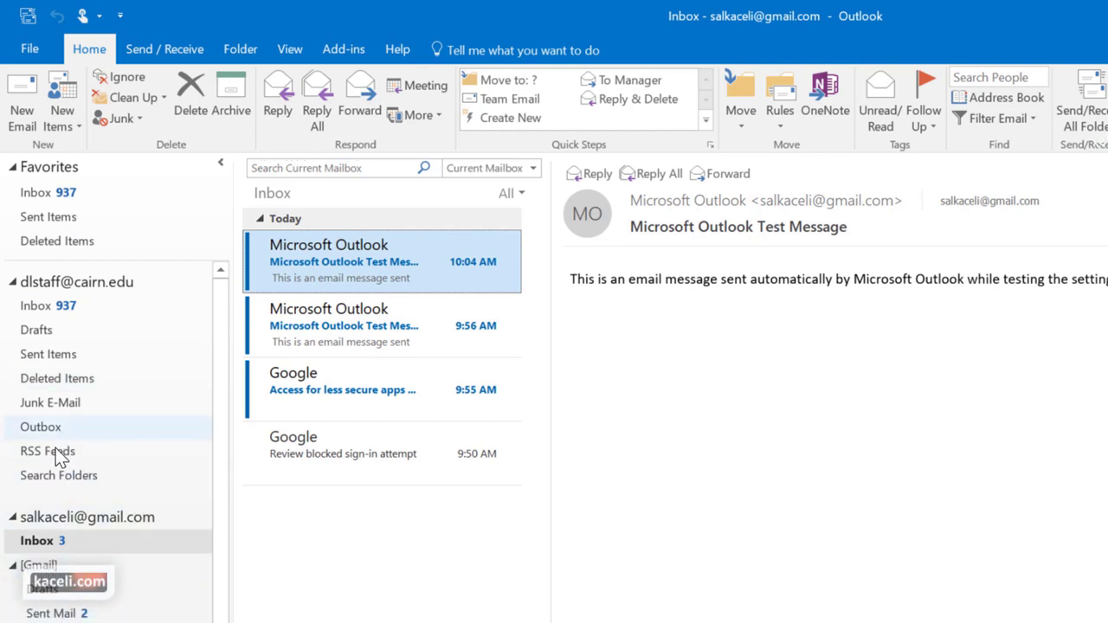
{"action": "left_click", "coordinate": [41, 564]}
Add the [Gmail] folder to Favorites, open it there, then remove it from Favorites
{"action": "right_click", "coordinate": [48, 567]}
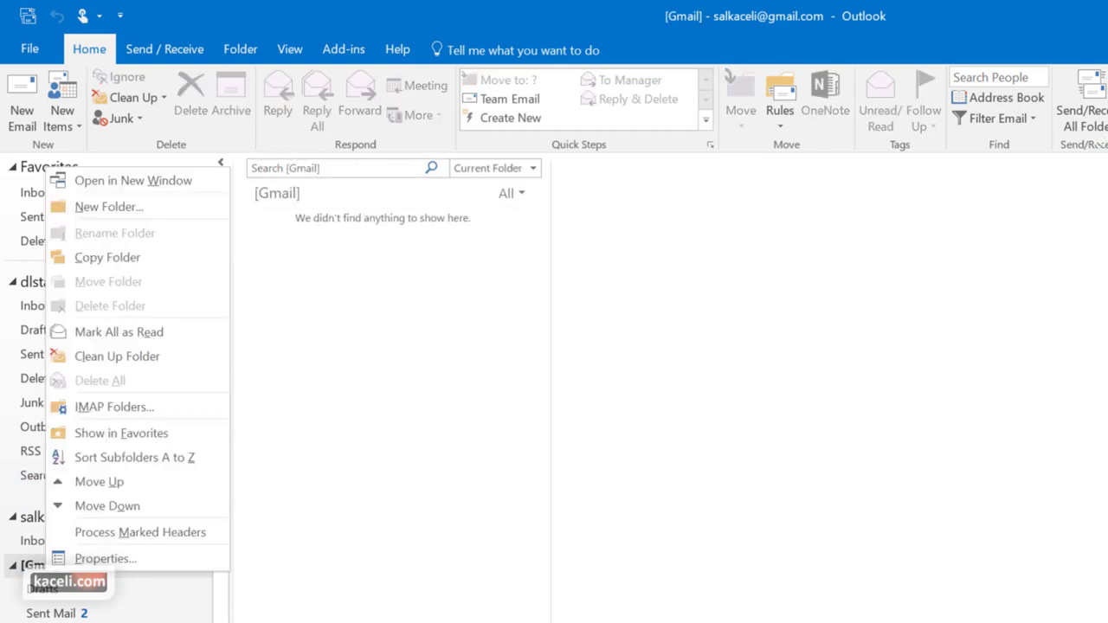
{"action": "left_click", "coordinate": [108, 440]}
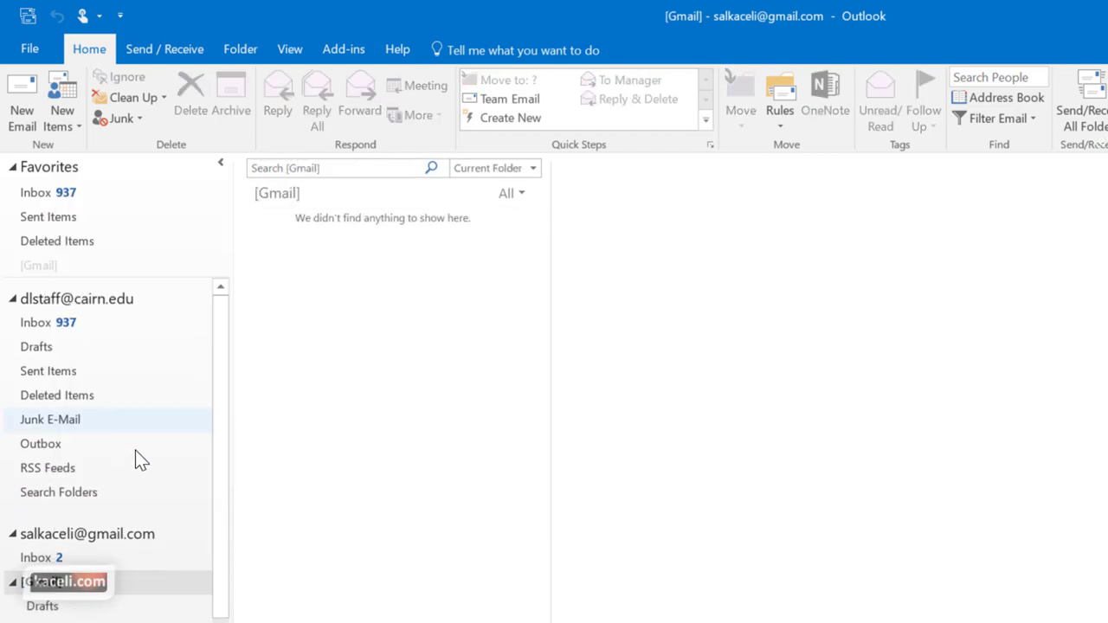
{"action": "left_click", "coordinate": [43, 268]}
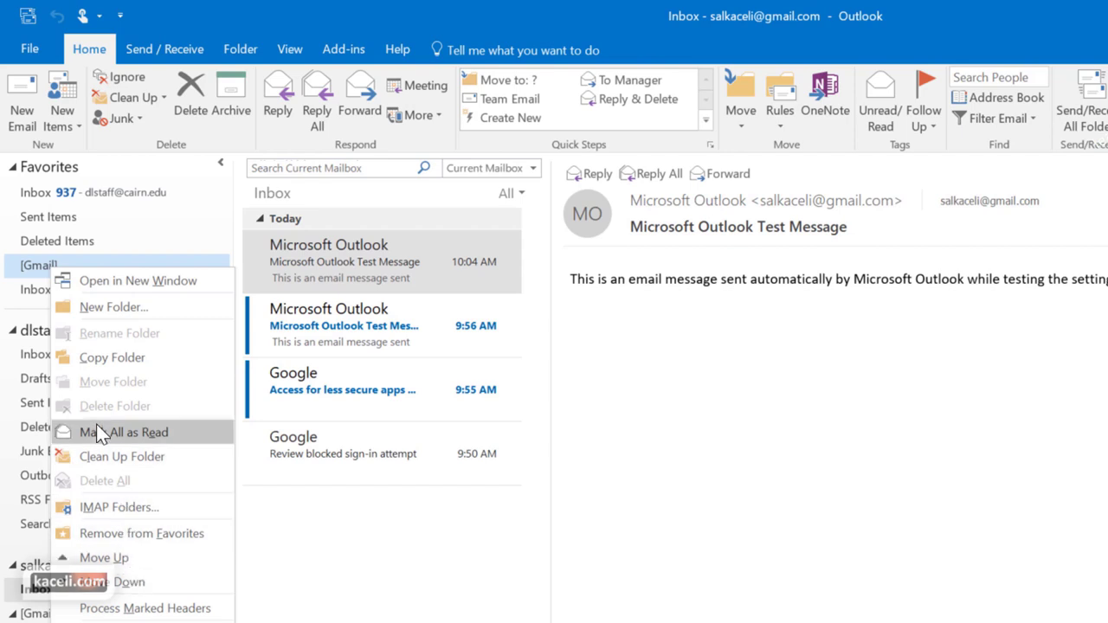
{"action": "left_click", "coordinate": [125, 535]}
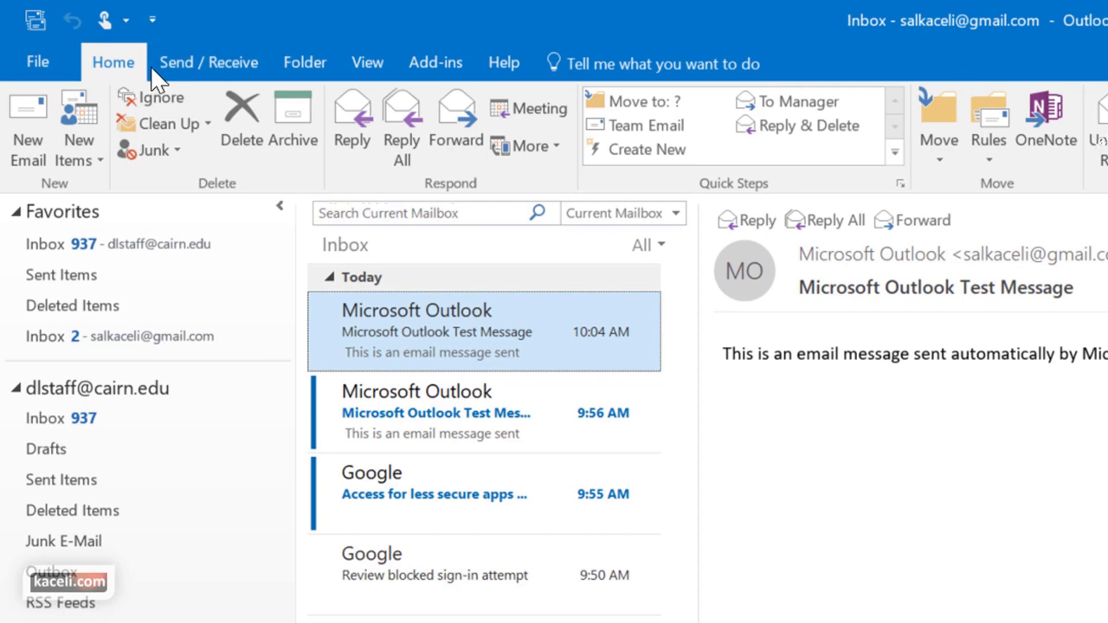
{"action": "left_click", "coordinate": [37, 72]}
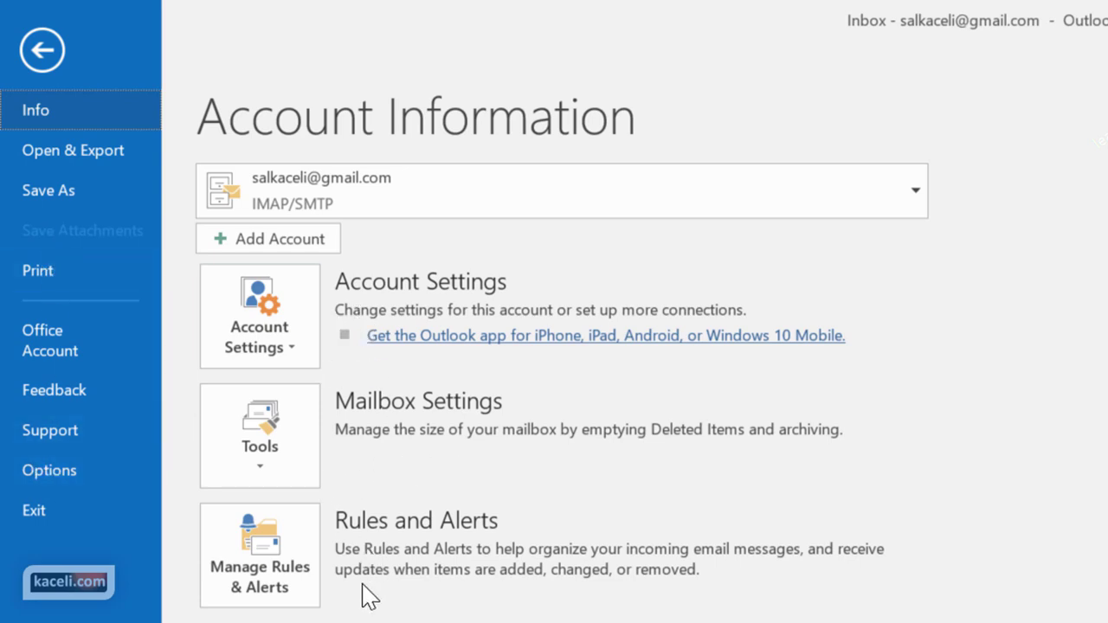
{"action": "key", "text": "Escape"}
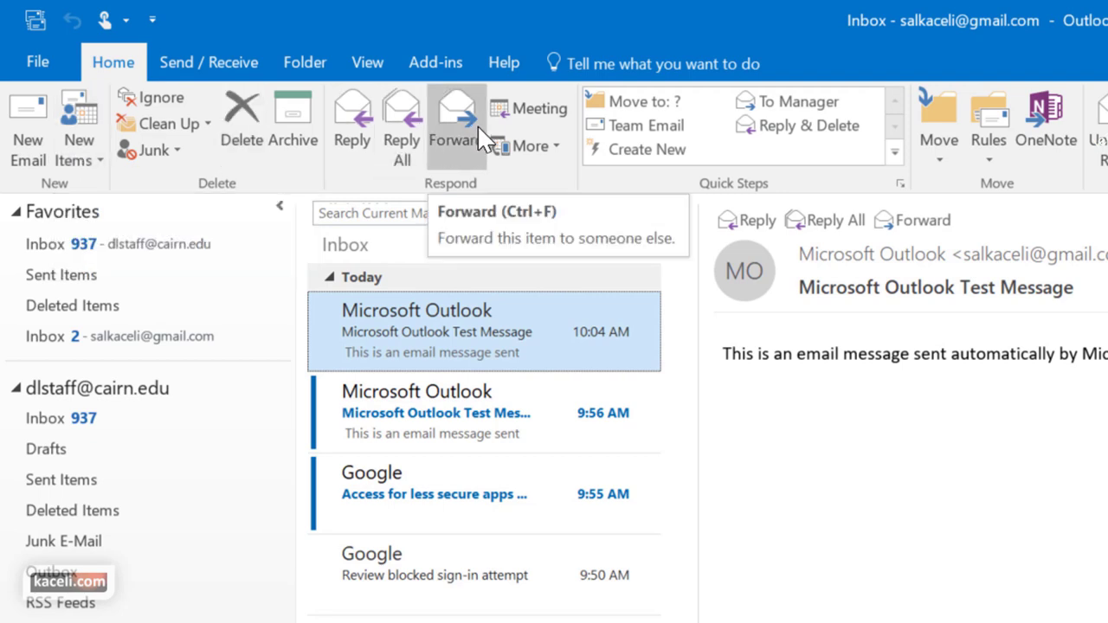
Look through the Send / Receive, Folder and View ribbon tabs in turn
{"action": "left_click", "coordinate": [30, 167]}
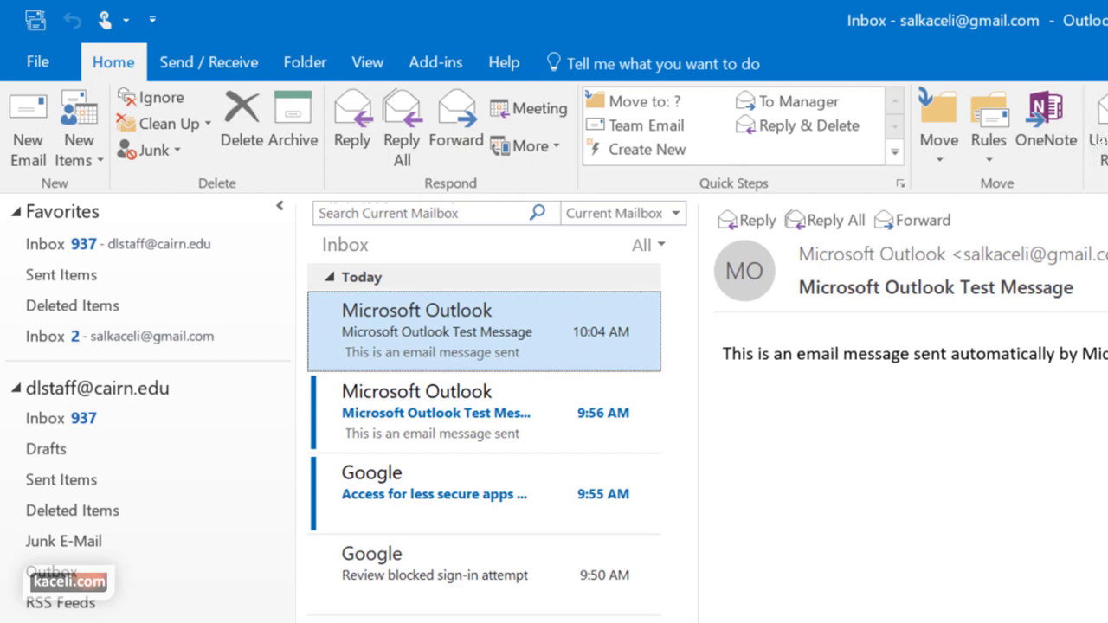
{"action": "left_click", "coordinate": [200, 67]}
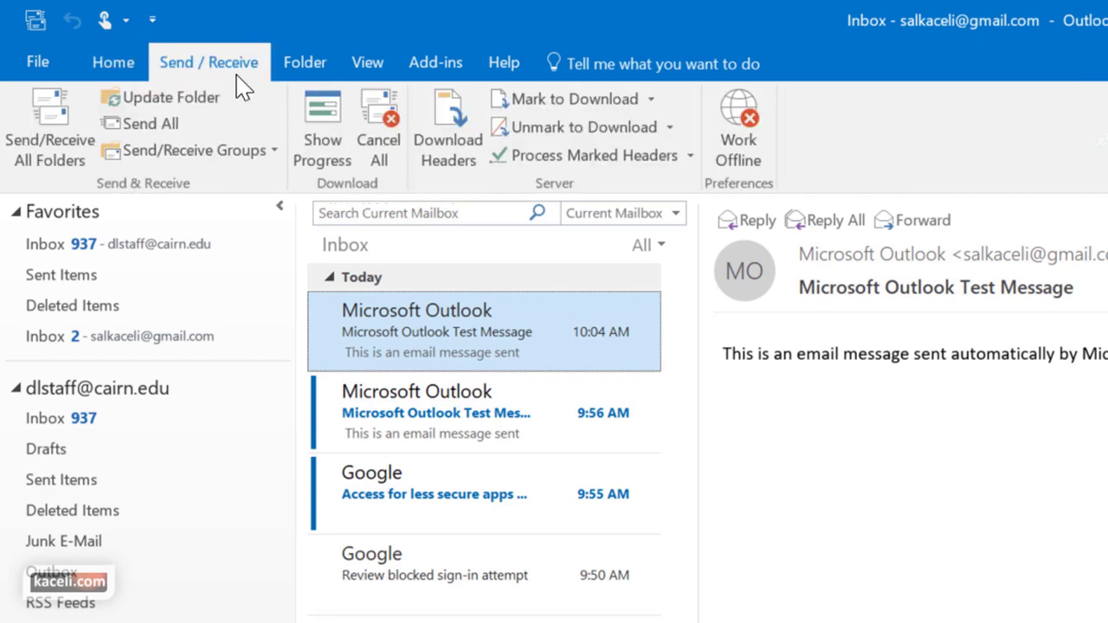
{"action": "left_click", "coordinate": [317, 66]}
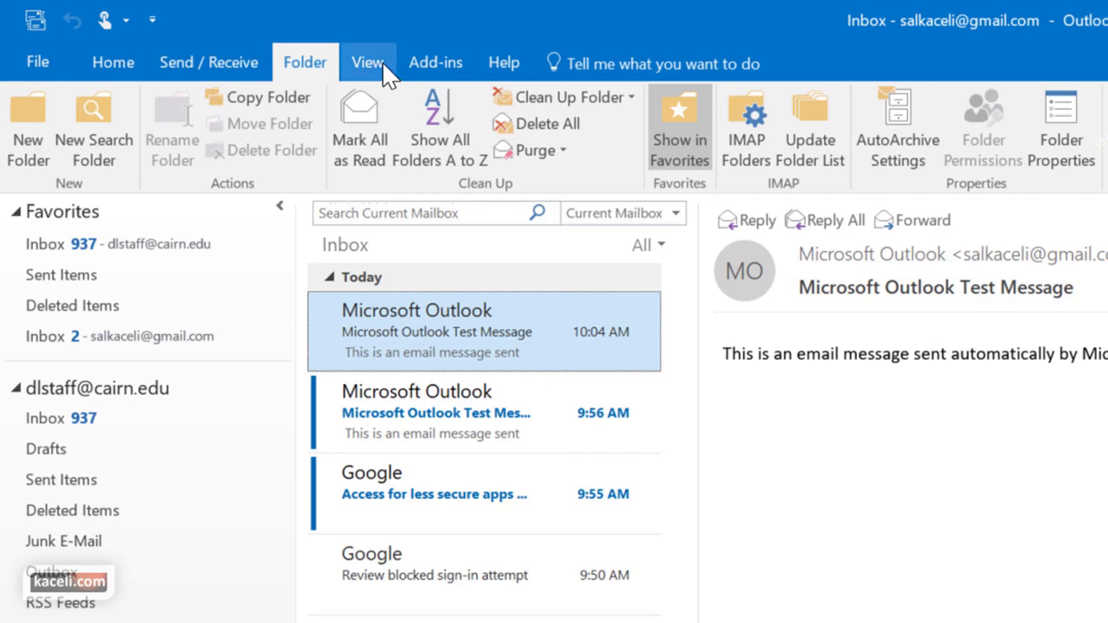
{"action": "left_click", "coordinate": [378, 69]}
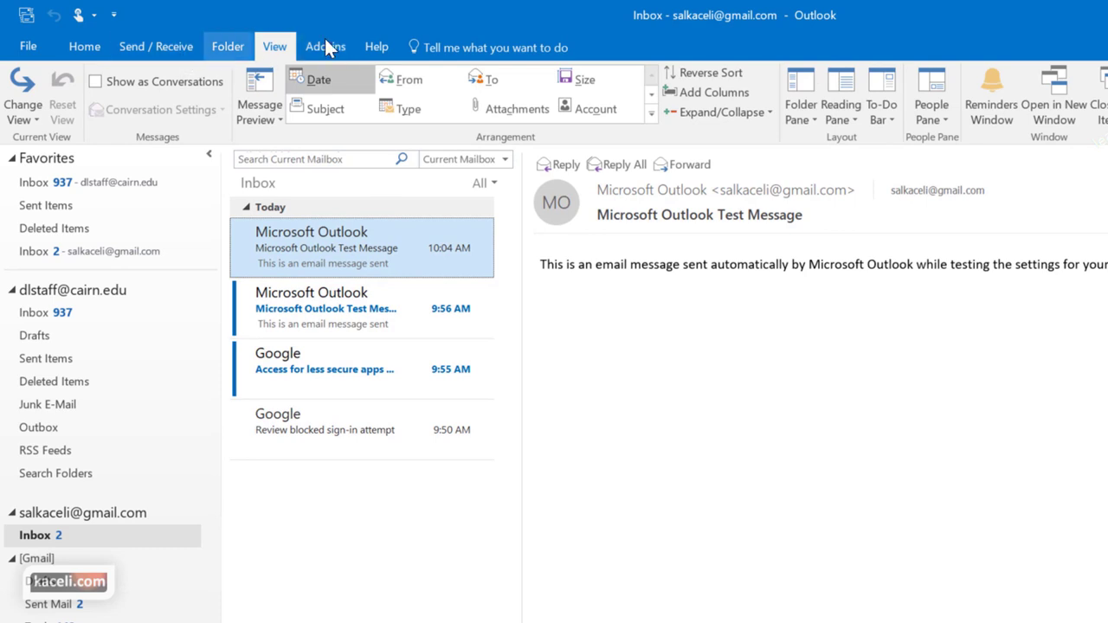
On the Help tab, search the Tell Me box for 'add'
{"action": "left_click", "coordinate": [376, 49]}
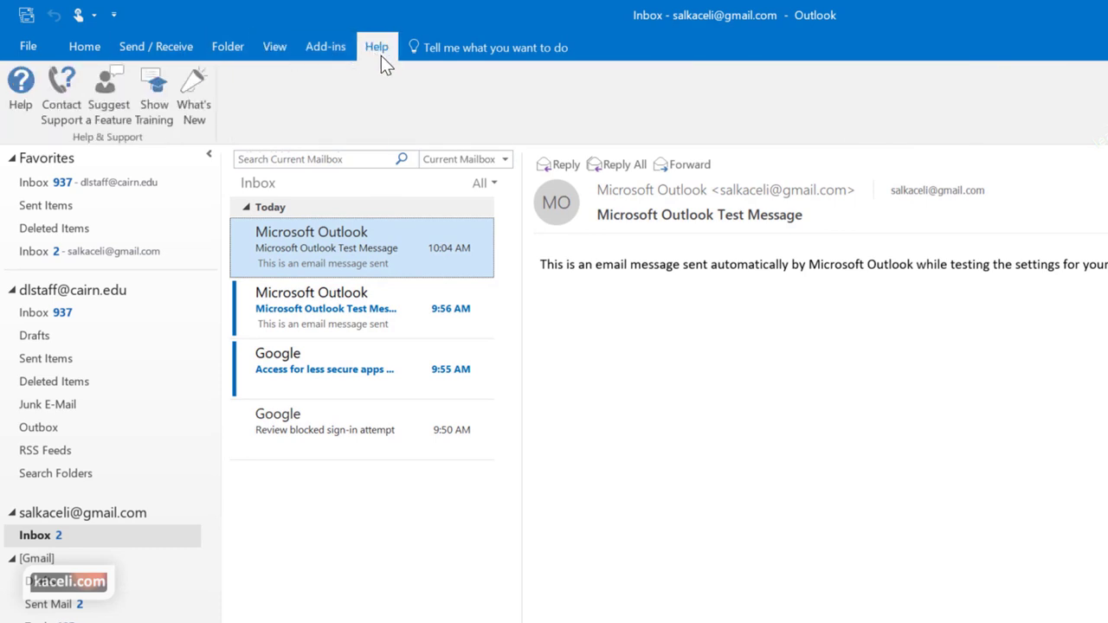
{"action": "left_click", "coordinate": [559, 54]}
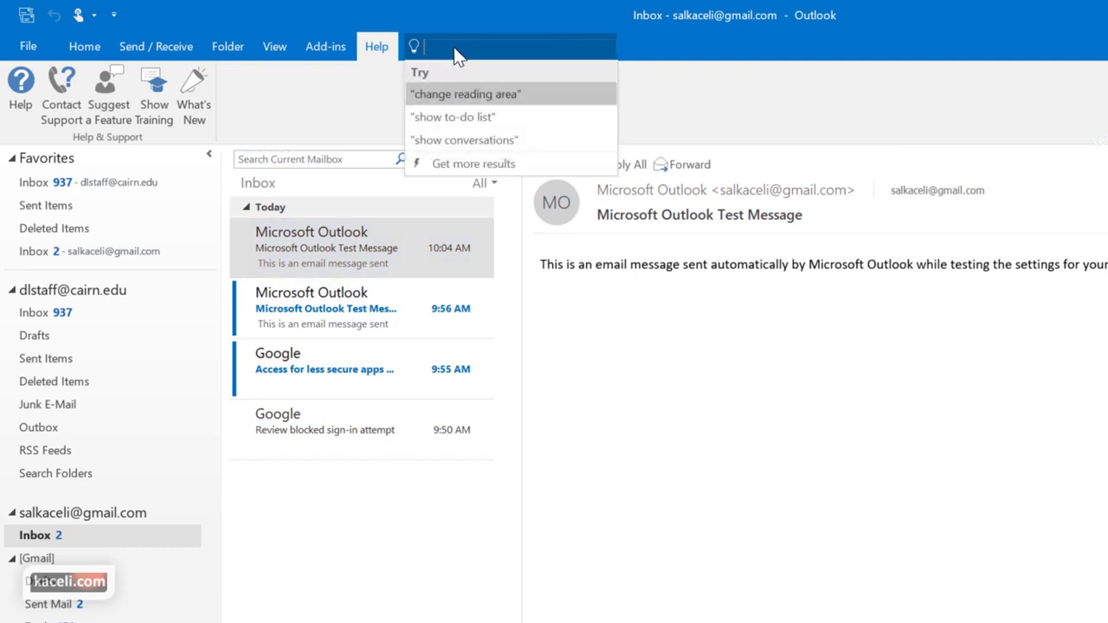
{"action": "left_click", "coordinate": [645, 57]}
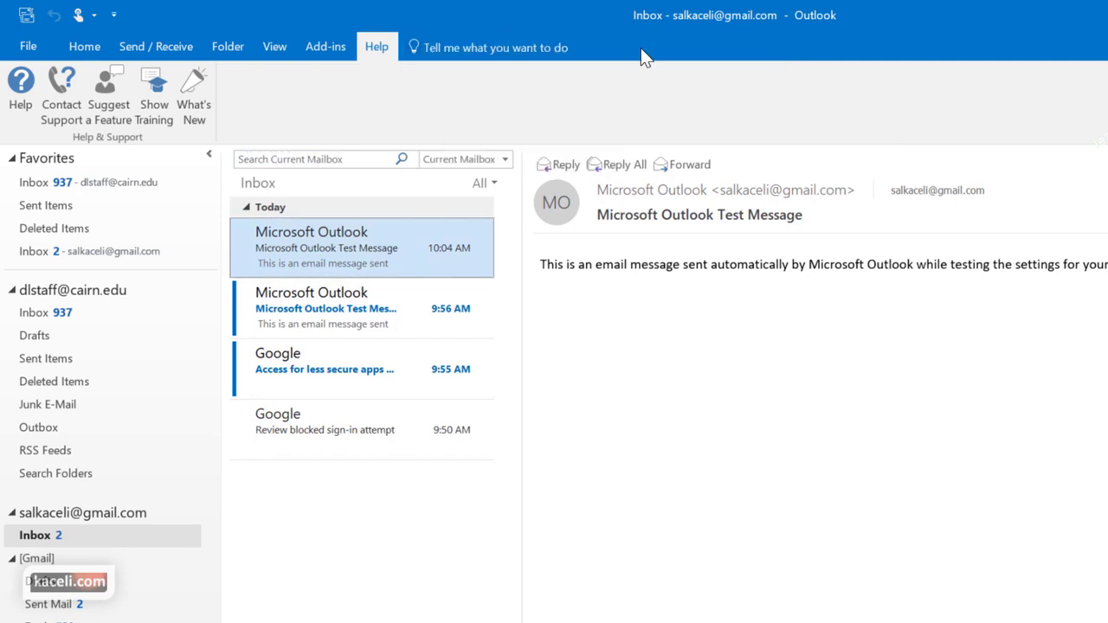
{"action": "left_click", "coordinate": [457, 54]}
{"action": "type", "text": "add"}
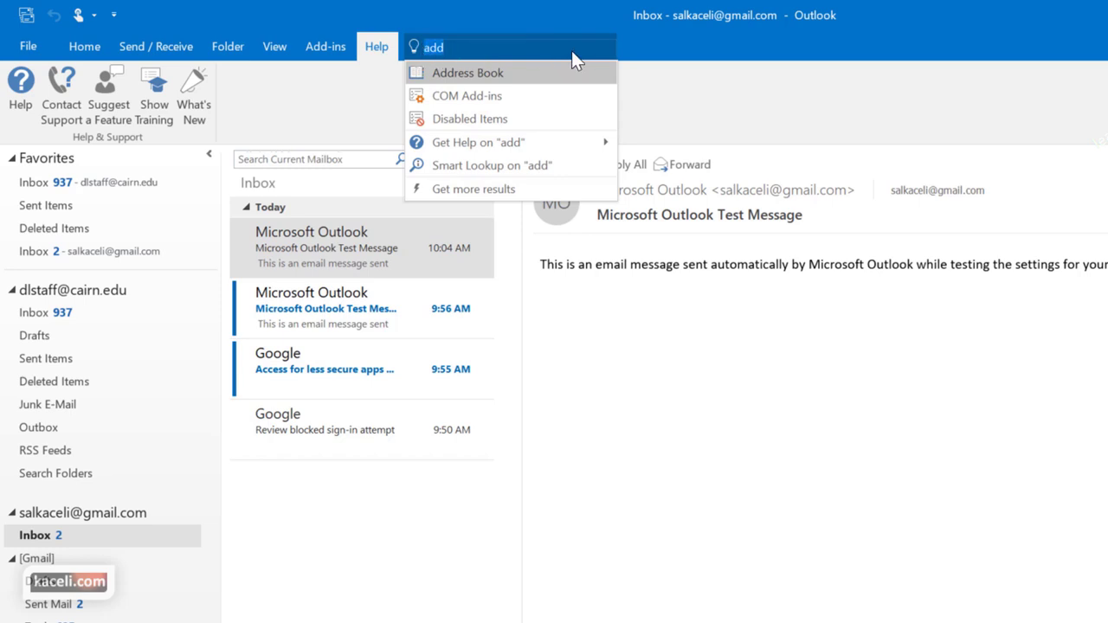
{"action": "type", "text": "add"}
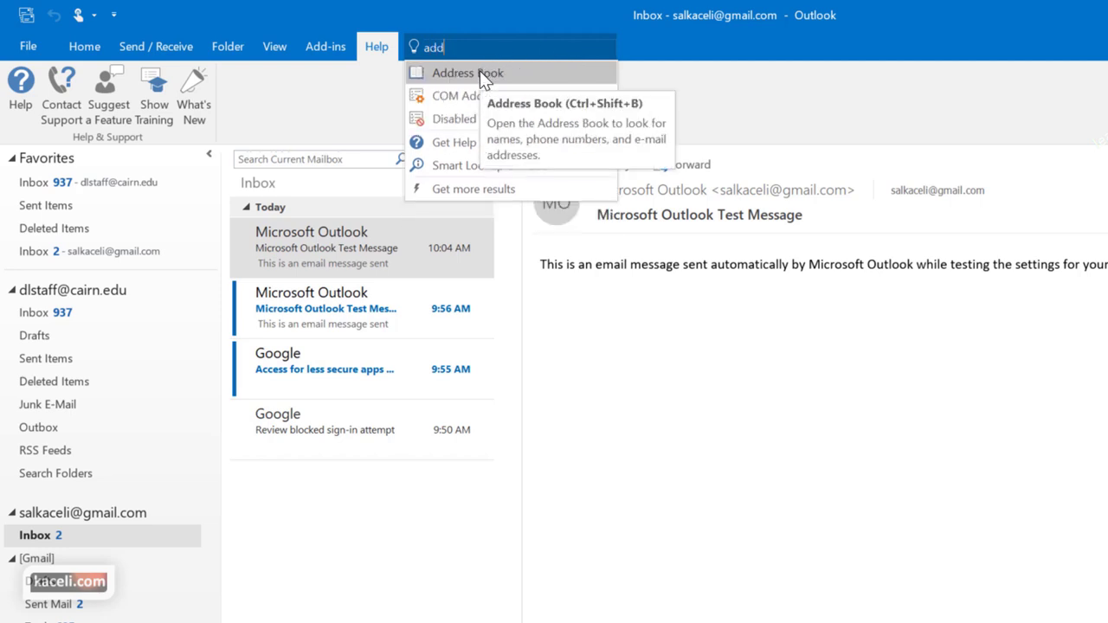
Cancel the search and open the Customize Quick Access Toolbar list from the Home tab
{"action": "key", "text": "Escape"}
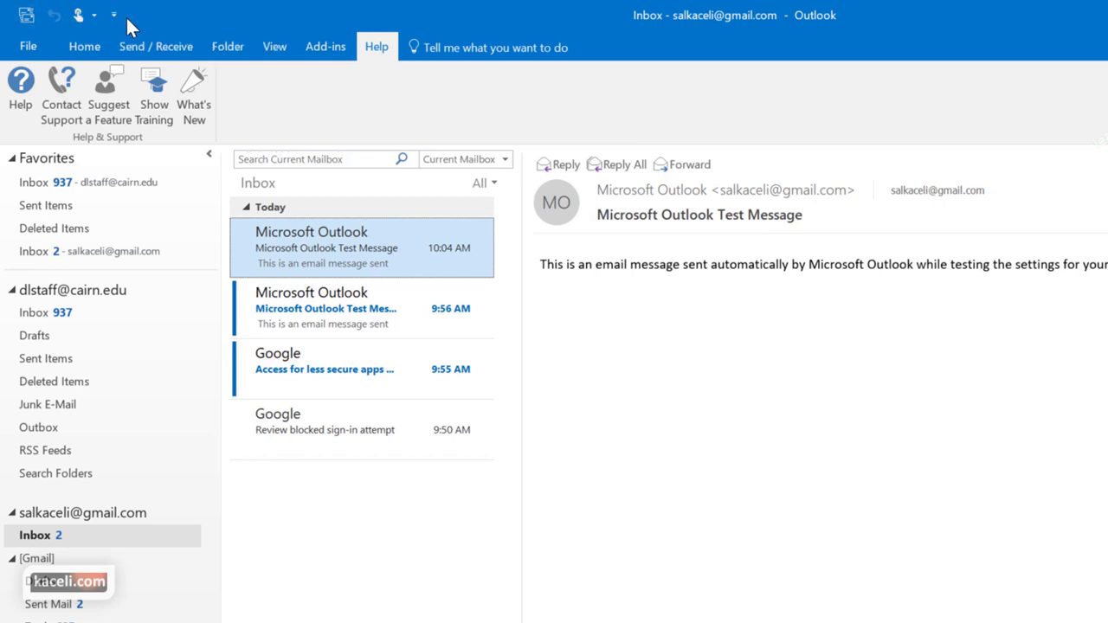
{"action": "left_click", "coordinate": [84, 46]}
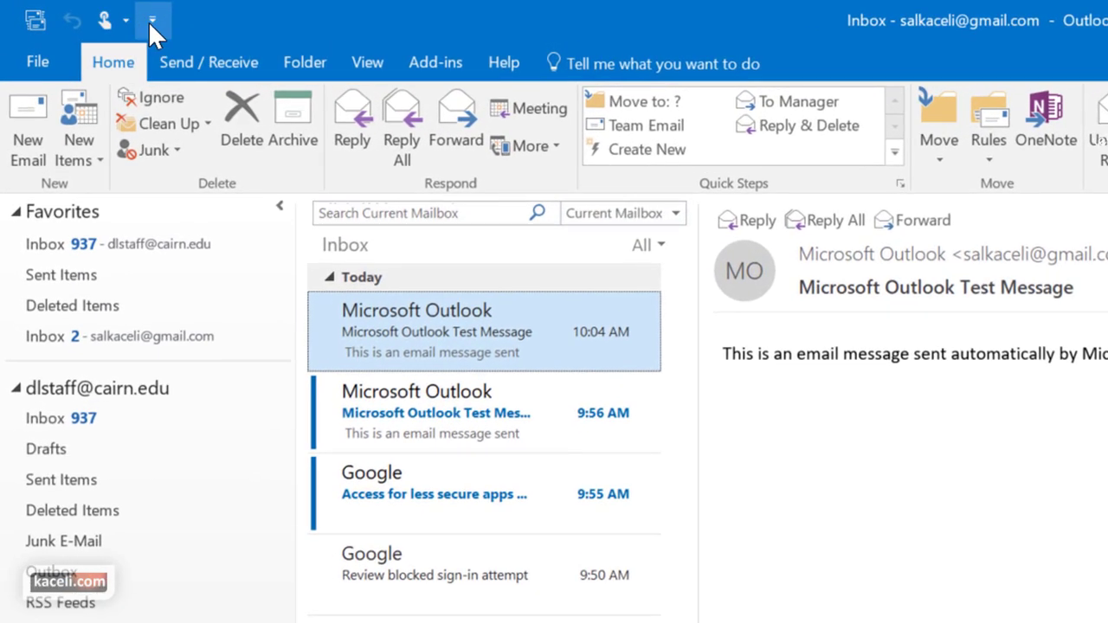
{"action": "left_click", "coordinate": [151, 21]}
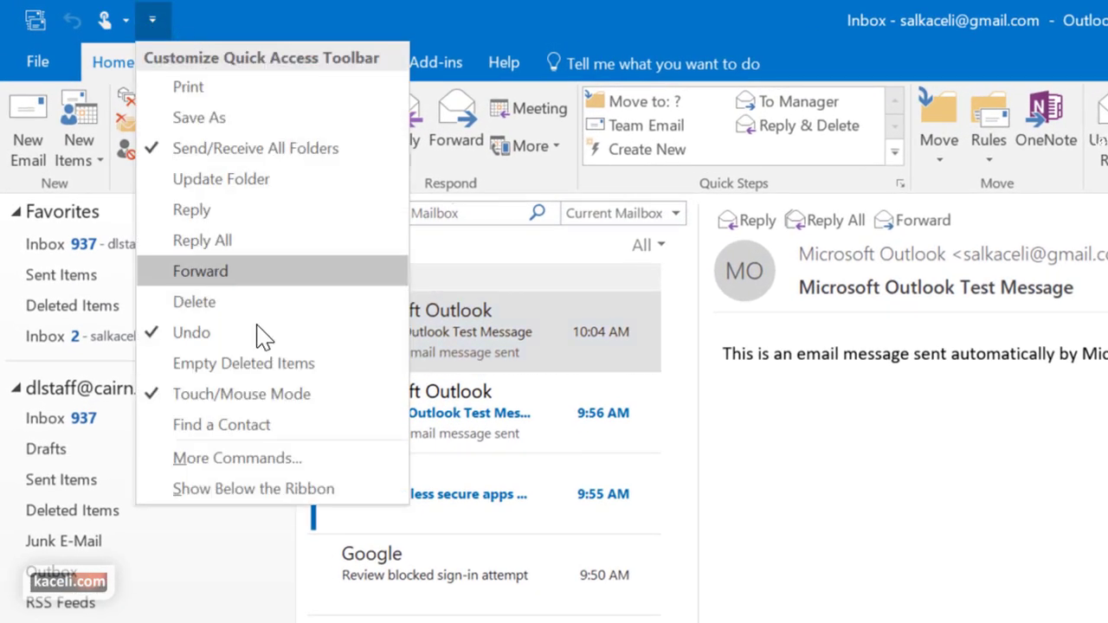
Check Forward in the Customize Quick Access Toolbar list and close the list
{"action": "left_click", "coordinate": [216, 275]}
{"action": "left_click", "coordinate": [189, 19]}
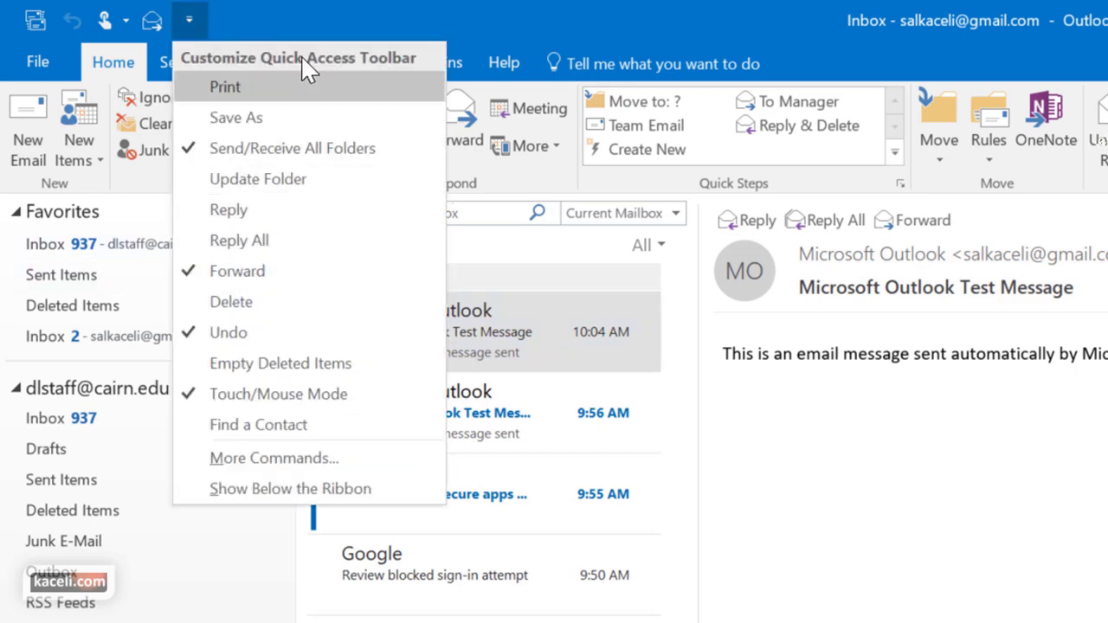
{"action": "left_click", "coordinate": [180, 26]}
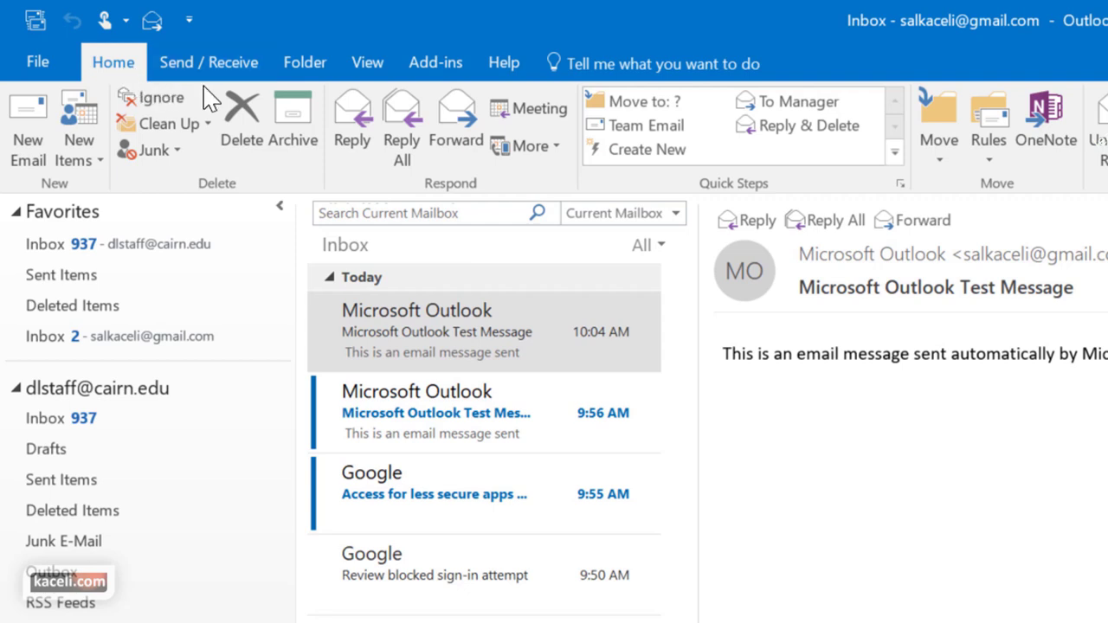
Add the ribbon's Delete command to the Quick Access Toolbar, trying its Remove option too
{"action": "right_click", "coordinate": [248, 119]}
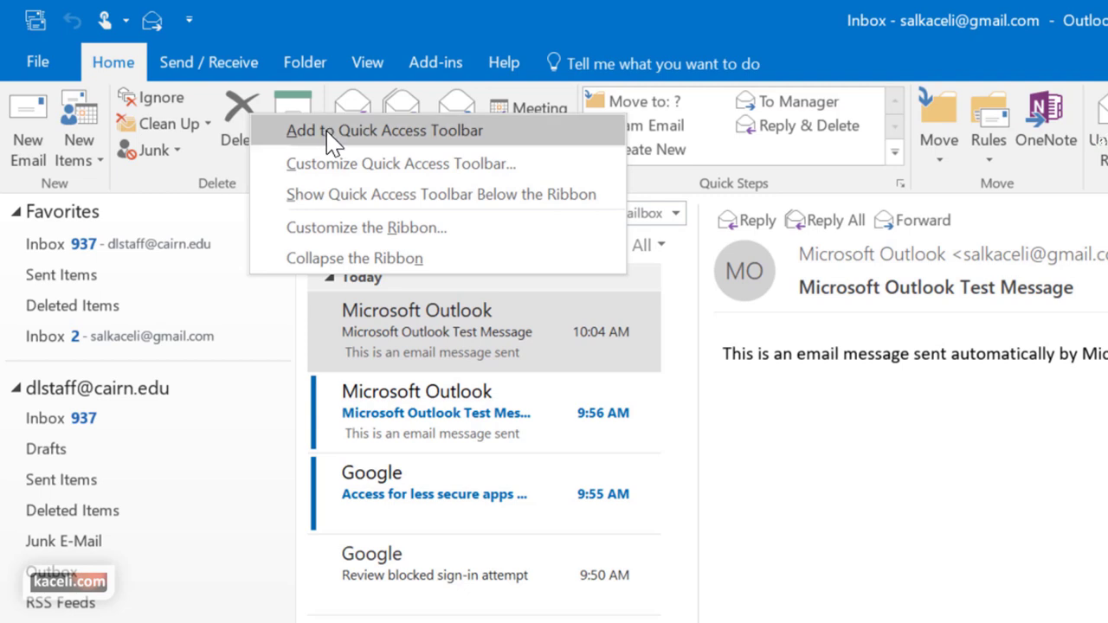
{"action": "left_click", "coordinate": [329, 130]}
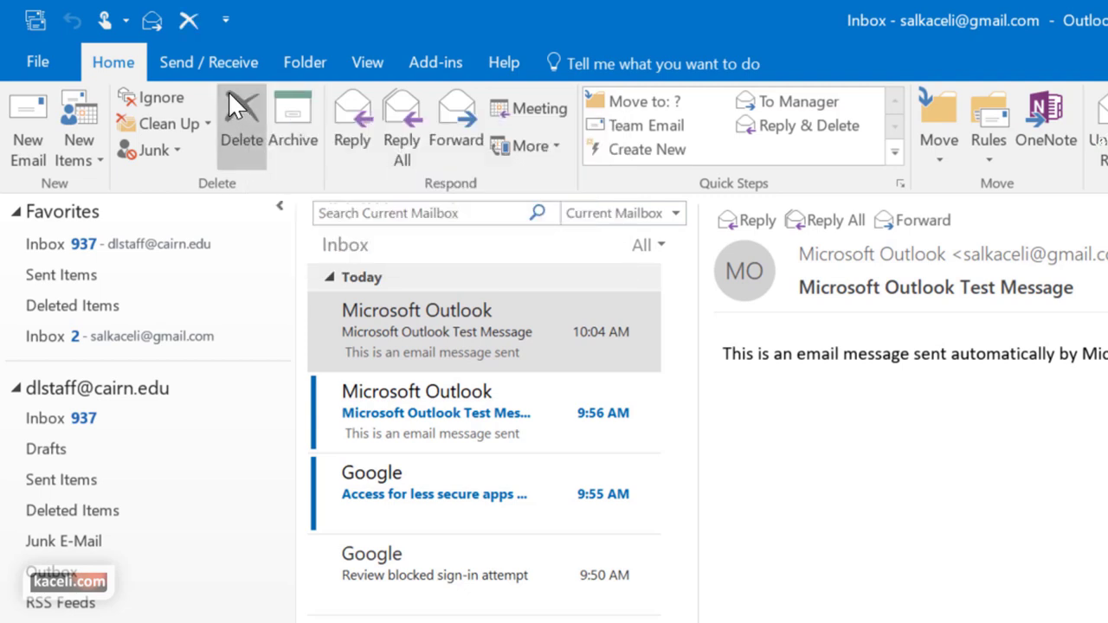
{"action": "right_click", "coordinate": [185, 24]}
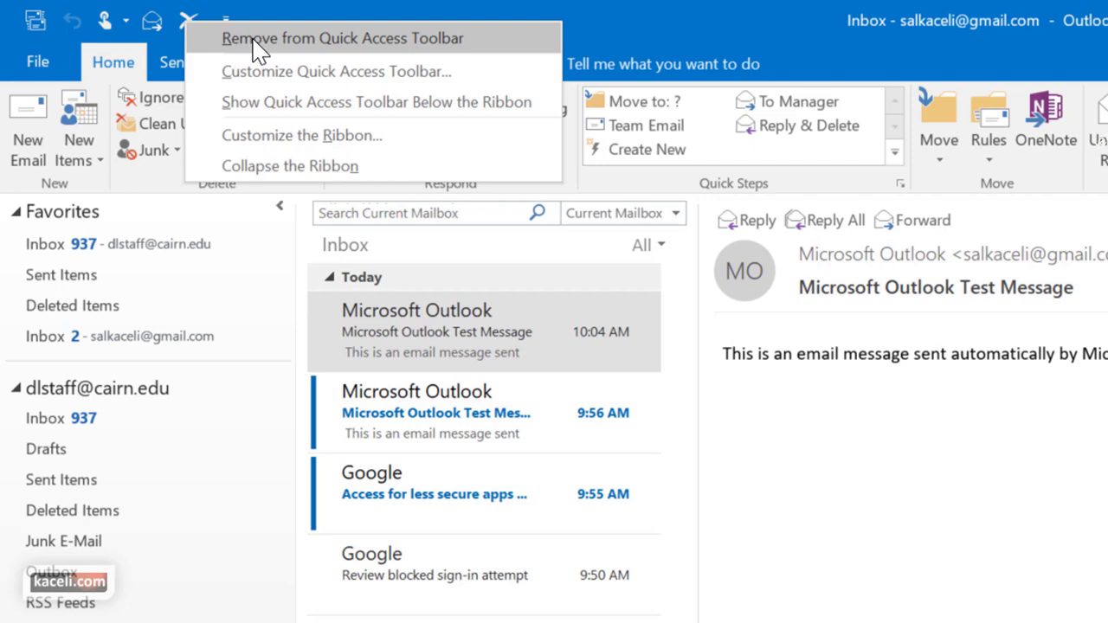
{"action": "left_click", "coordinate": [260, 49]}
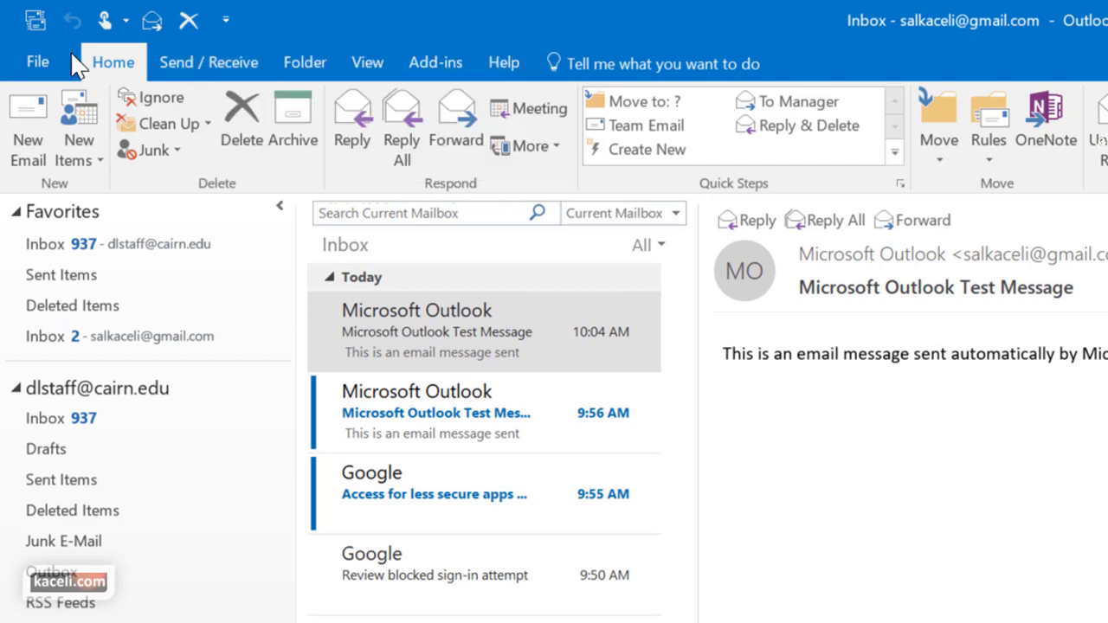
{"action": "left_click", "coordinate": [37, 61]}
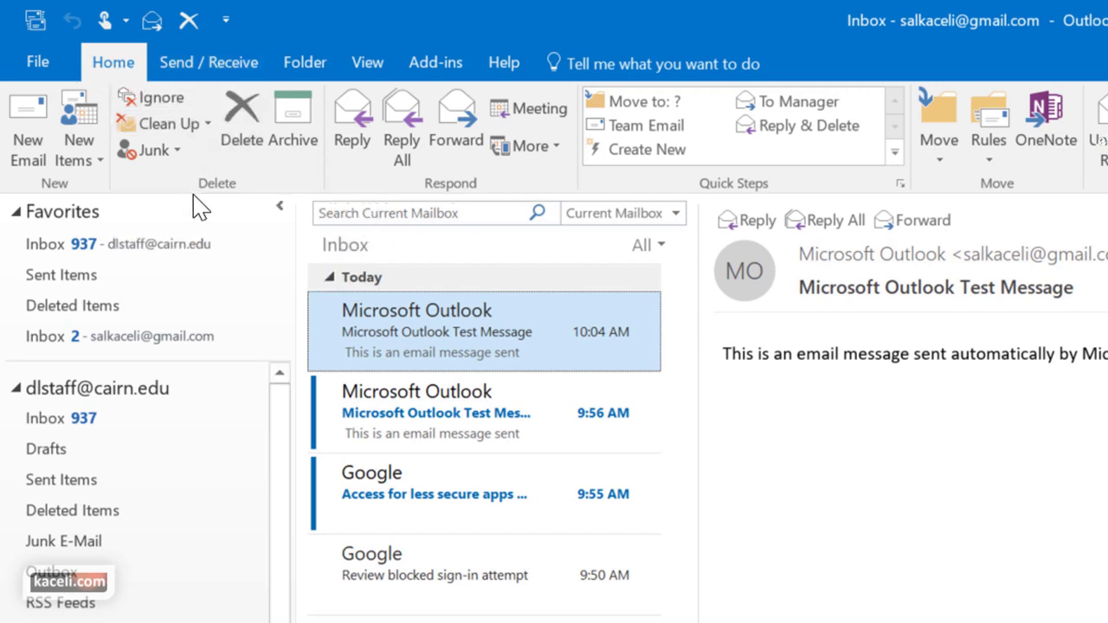
View the second Microsoft Outlook test message in Gmail, then switch to the Exchange Inbox
{"action": "scroll", "coordinate": [143, 75], "scroll_direction": "down", "scroll_amount": 1}
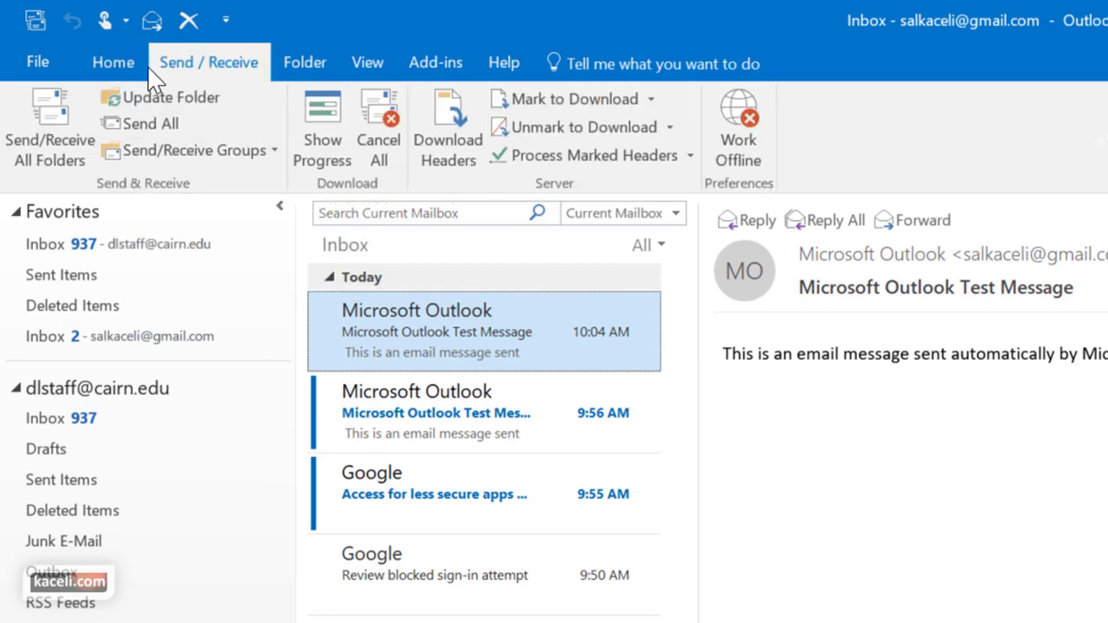
{"action": "scroll", "coordinate": [139, 78], "scroll_direction": "up", "scroll_amount": 1}
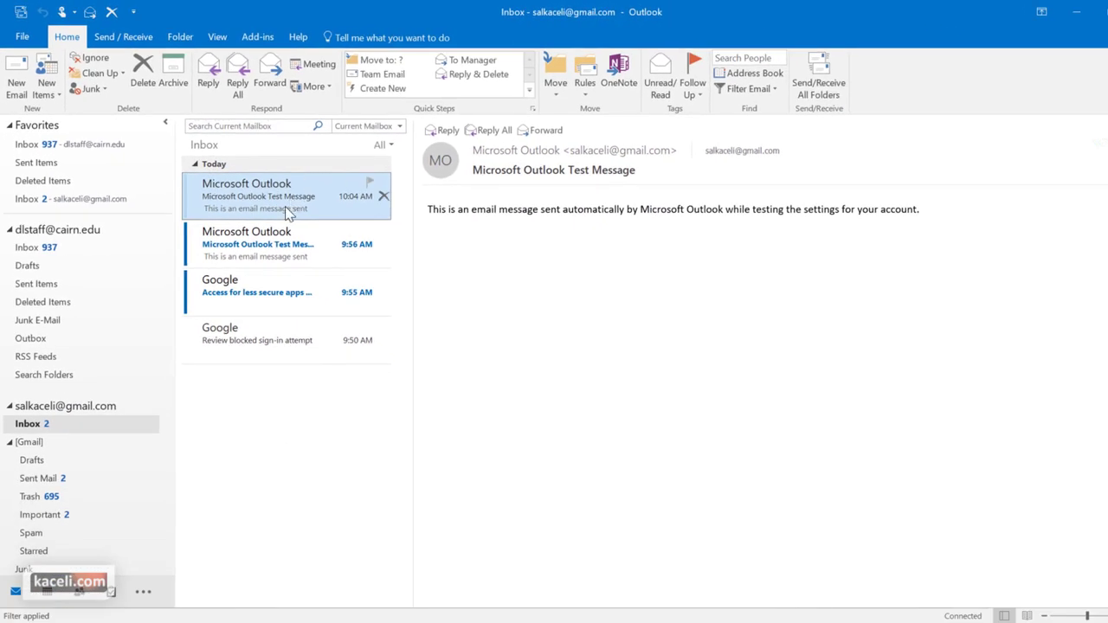
{"action": "left_click", "coordinate": [258, 245]}
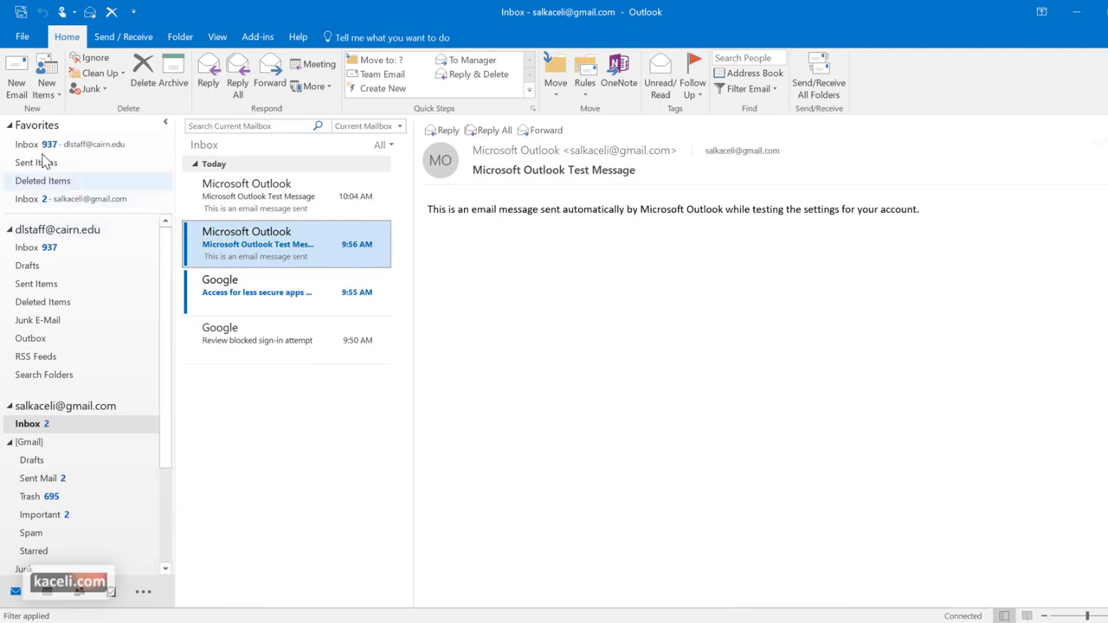
{"action": "left_click", "coordinate": [36, 247]}
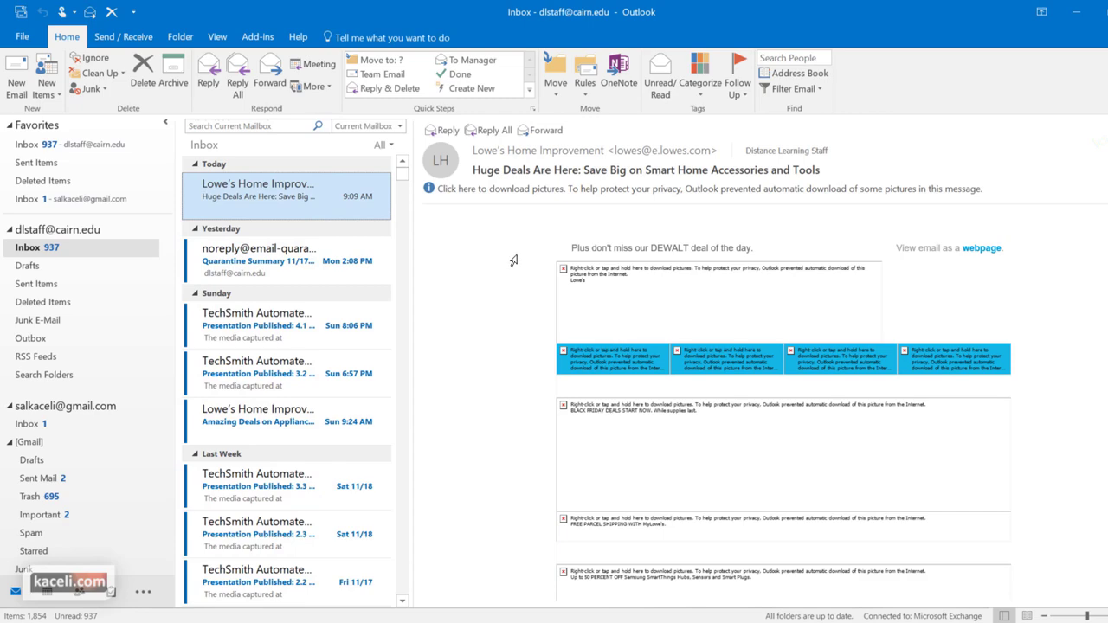
Read the Quarantine Summary and '4.1 The Big Four' messages, starting then discarding a reply
{"action": "left_click", "coordinate": [334, 248]}
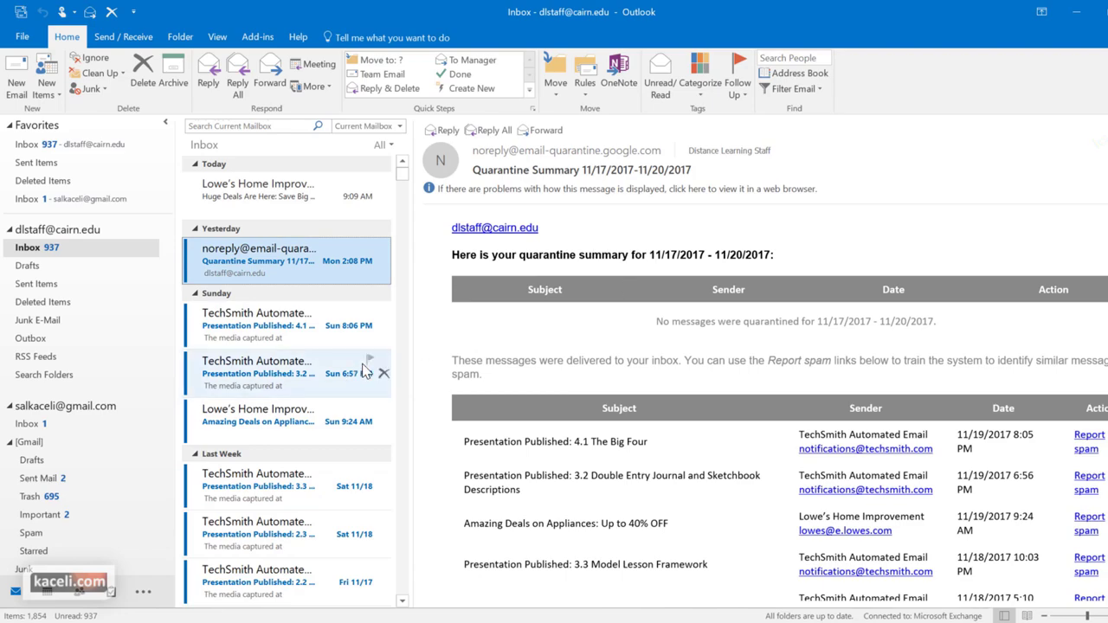
{"action": "left_click", "coordinate": [365, 324]}
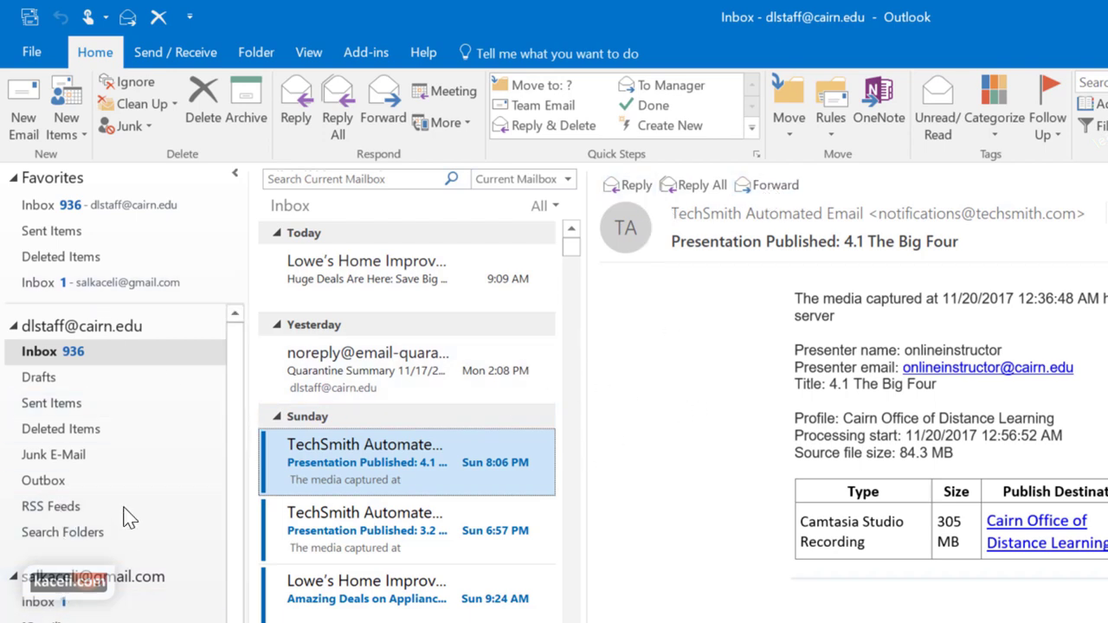
{"action": "left_click", "coordinate": [58, 359]}
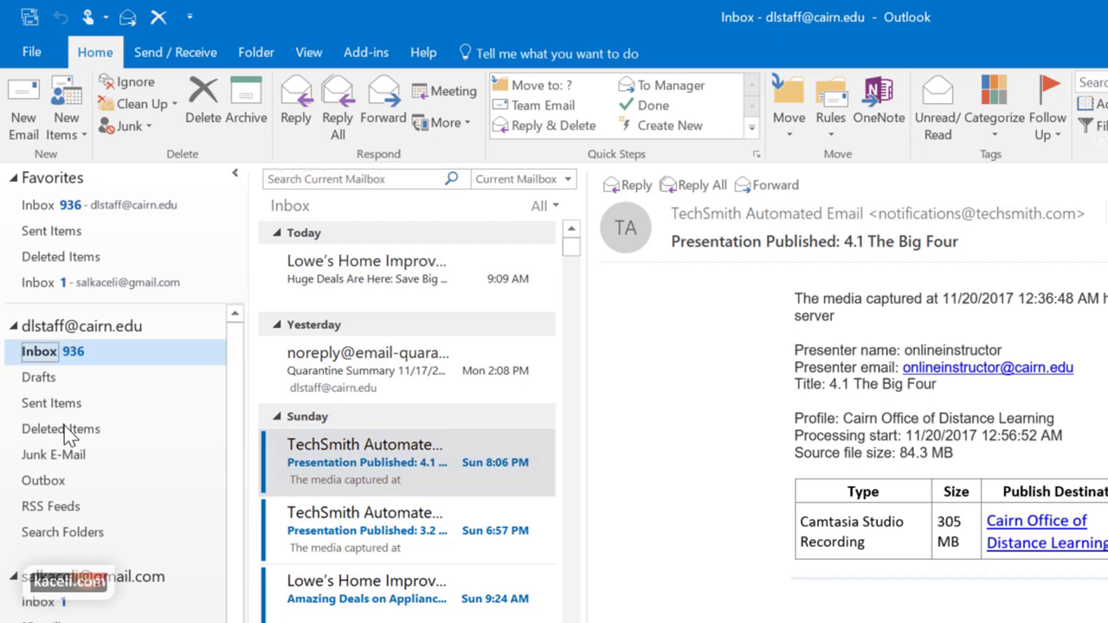
{"action": "left_click", "coordinate": [356, 452]}
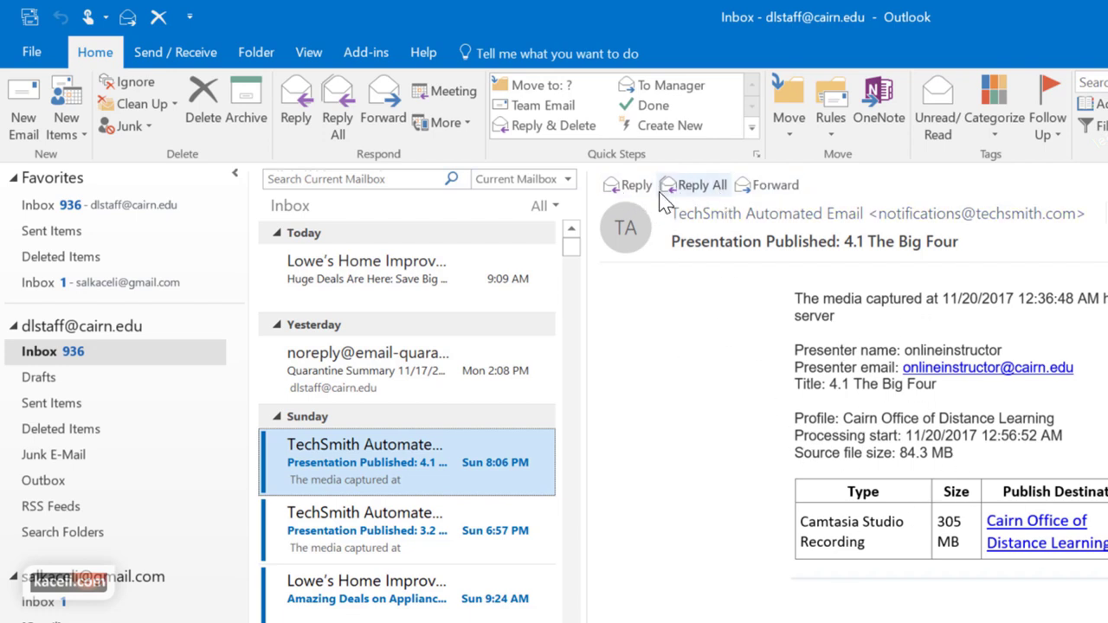
{"action": "left_click", "coordinate": [633, 192]}
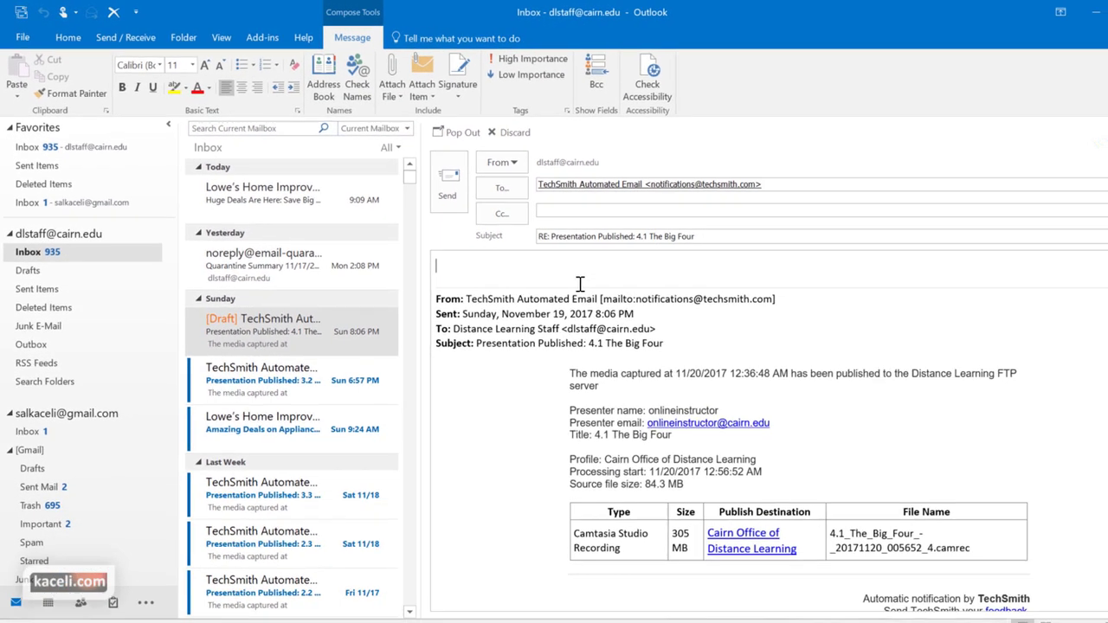
{"action": "left_click", "coordinate": [511, 131]}
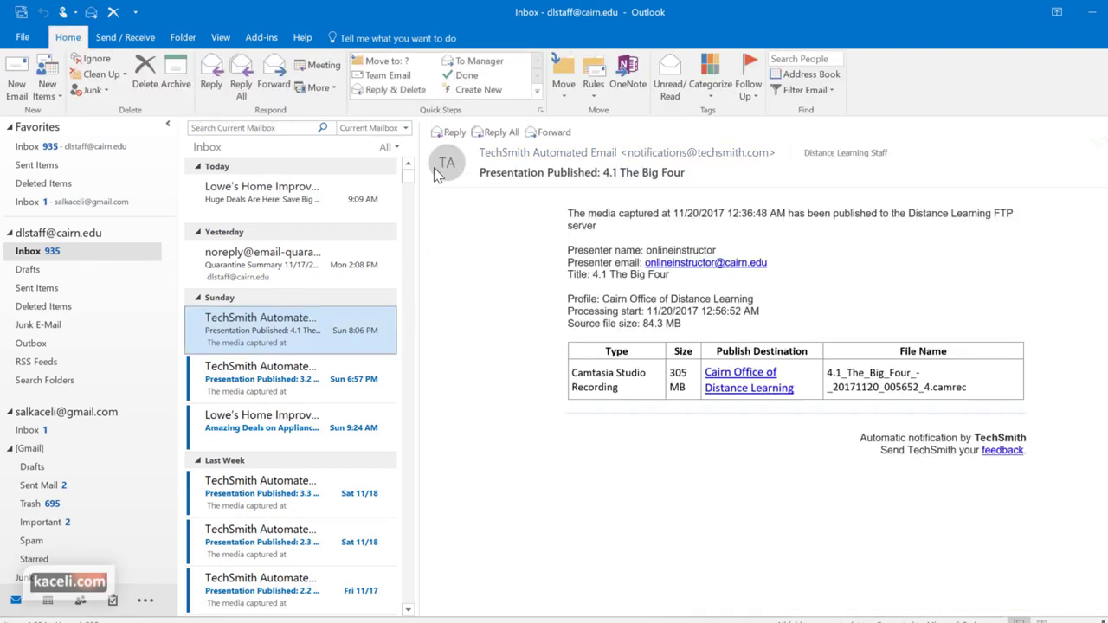
Move the reading pane below the message list from the View tab
{"action": "left_click", "coordinate": [220, 38]}
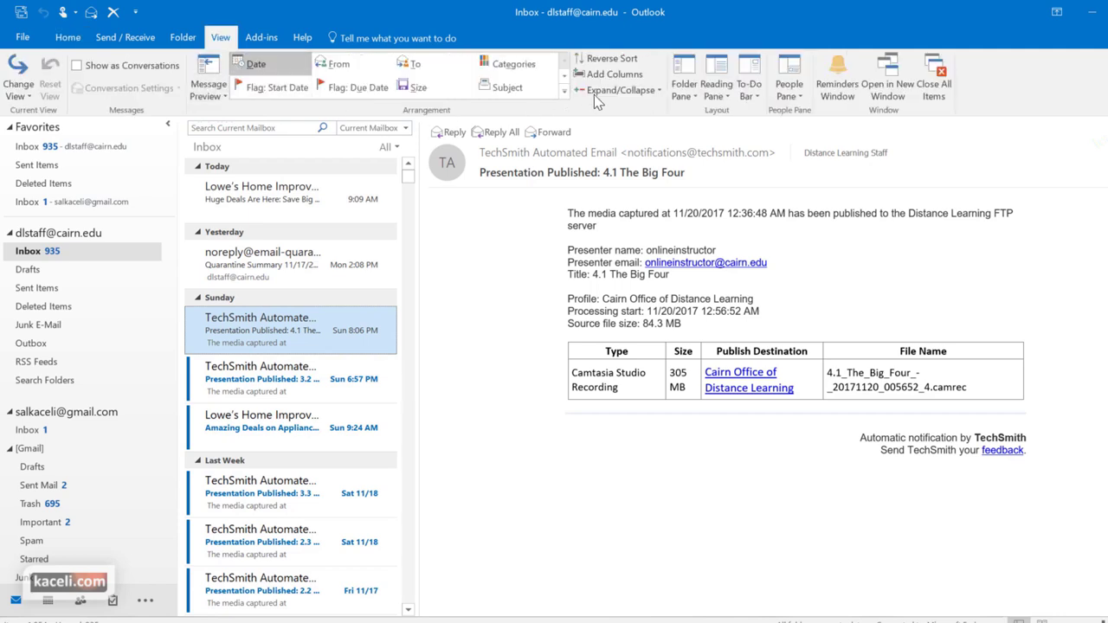
{"action": "left_click", "coordinate": [725, 97]}
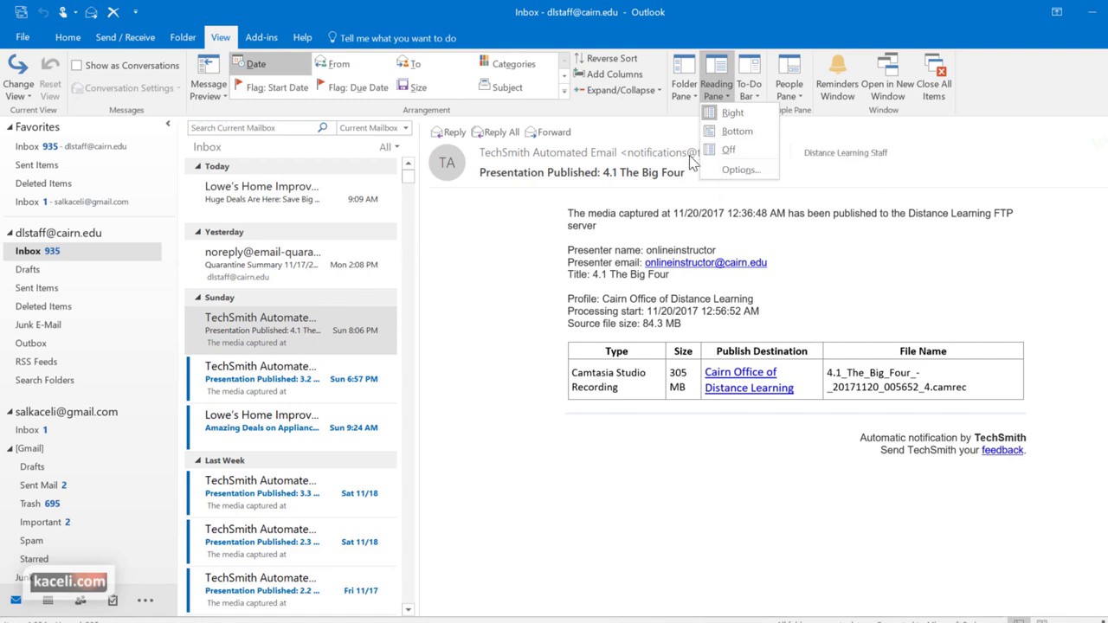
{"action": "left_click", "coordinate": [732, 135]}
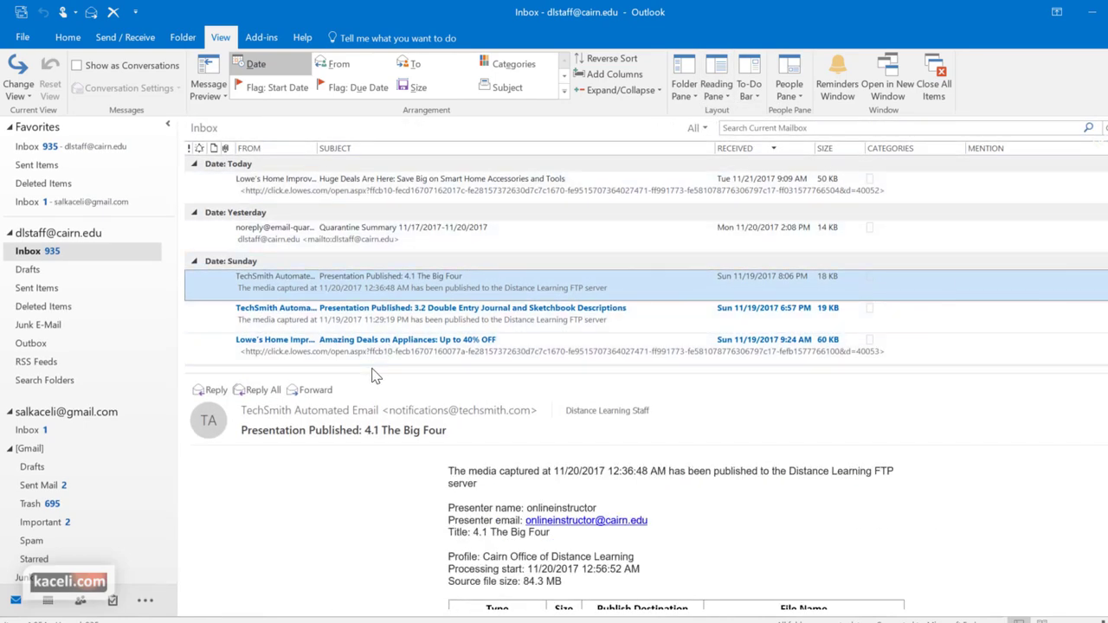
{"action": "left_click_drag", "start_coordinate": [381, 379], "coordinate": [374, 285]}
{"action": "scroll", "coordinate": [358, 183], "scroll_direction": "down", "scroll_amount": 2}
{"action": "scroll", "coordinate": [355, 190], "scroll_direction": "up", "scroll_amount": 2}
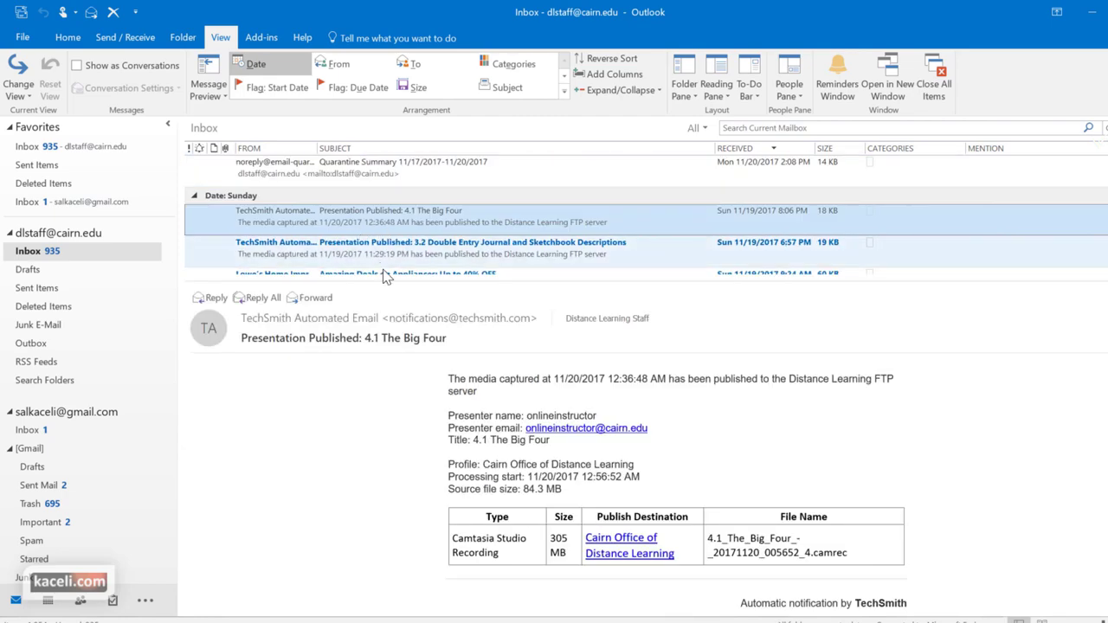
Read the Double Entry Journal message, then set the reading pane back to Right
{"action": "left_click", "coordinate": [458, 248]}
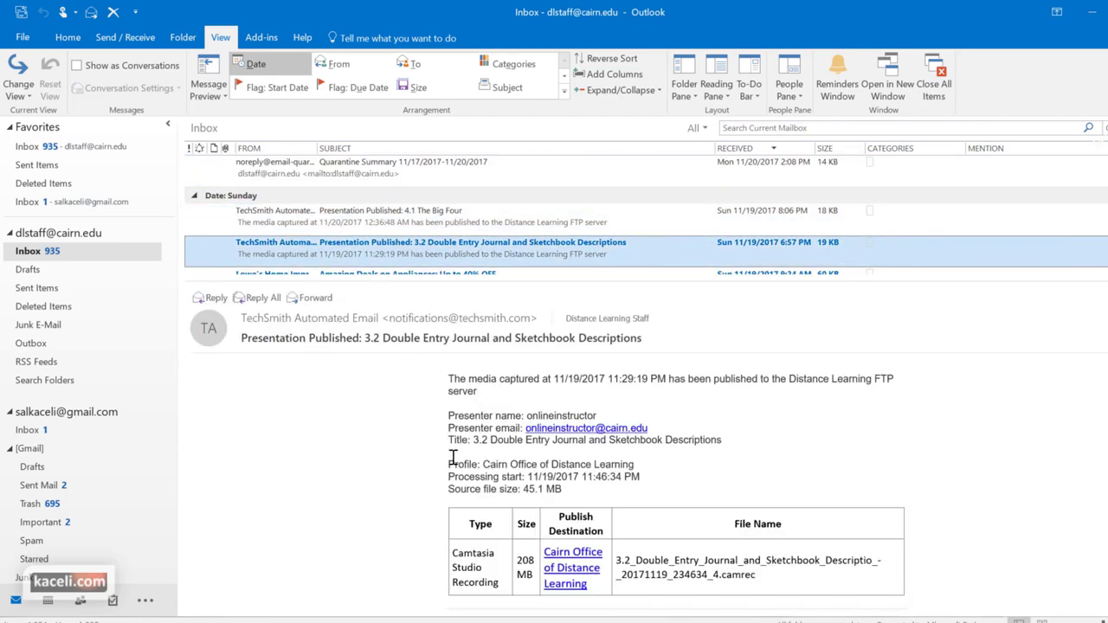
{"action": "scroll", "coordinate": [450, 459], "scroll_direction": "down", "scroll_amount": 2}
{"action": "left_click", "coordinate": [715, 90]}
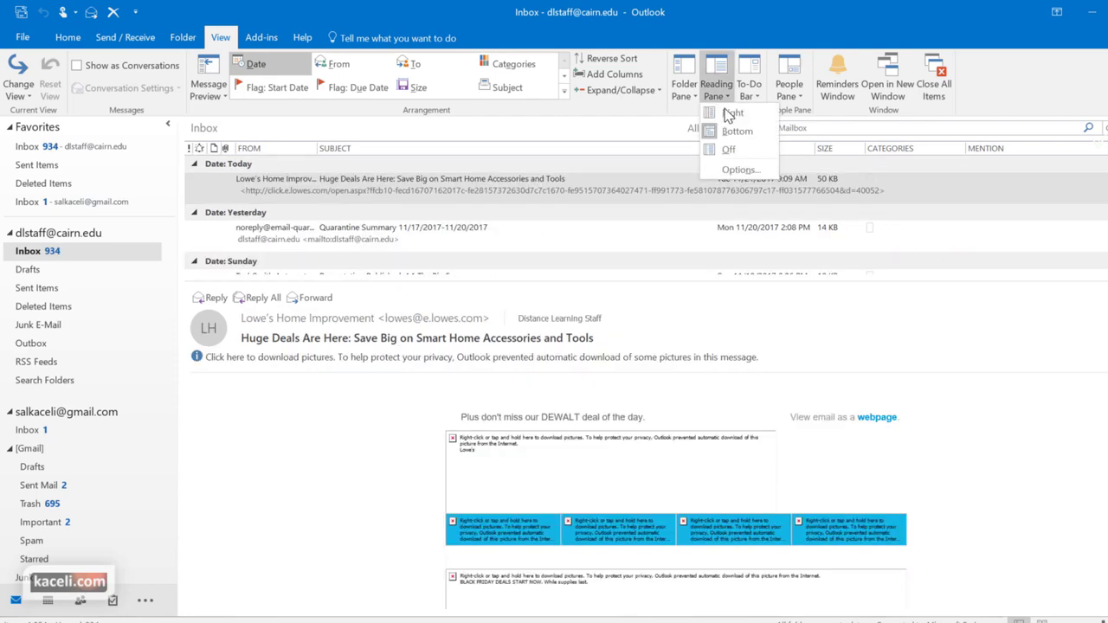
{"action": "left_click", "coordinate": [681, 154]}
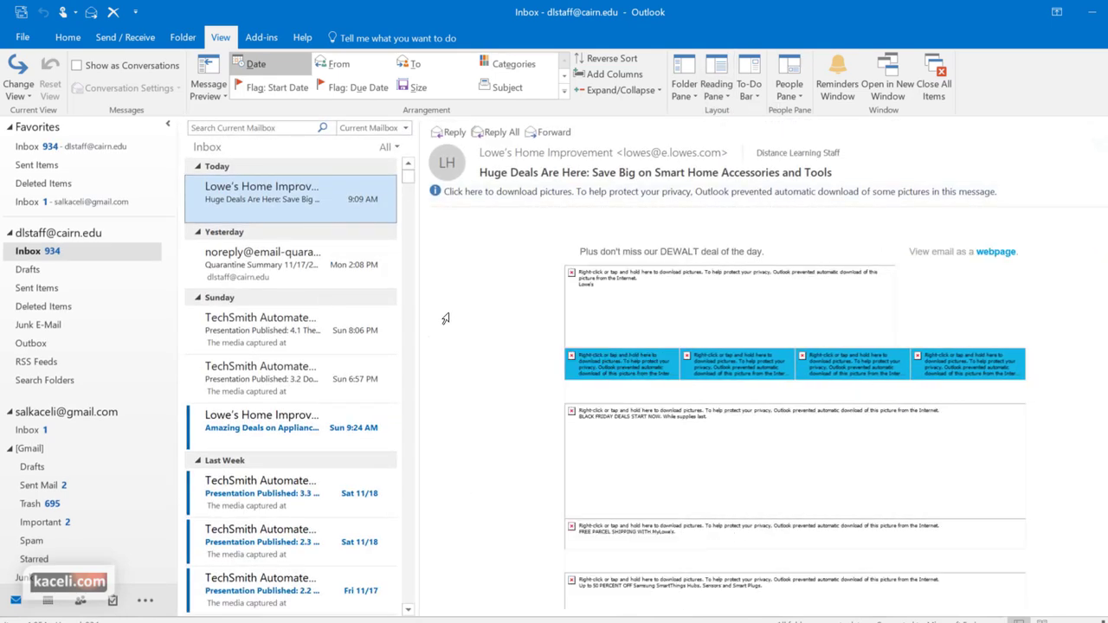
Show the month calendar and the task list in the To-Do Bar
{"action": "left_click", "coordinate": [760, 101]}
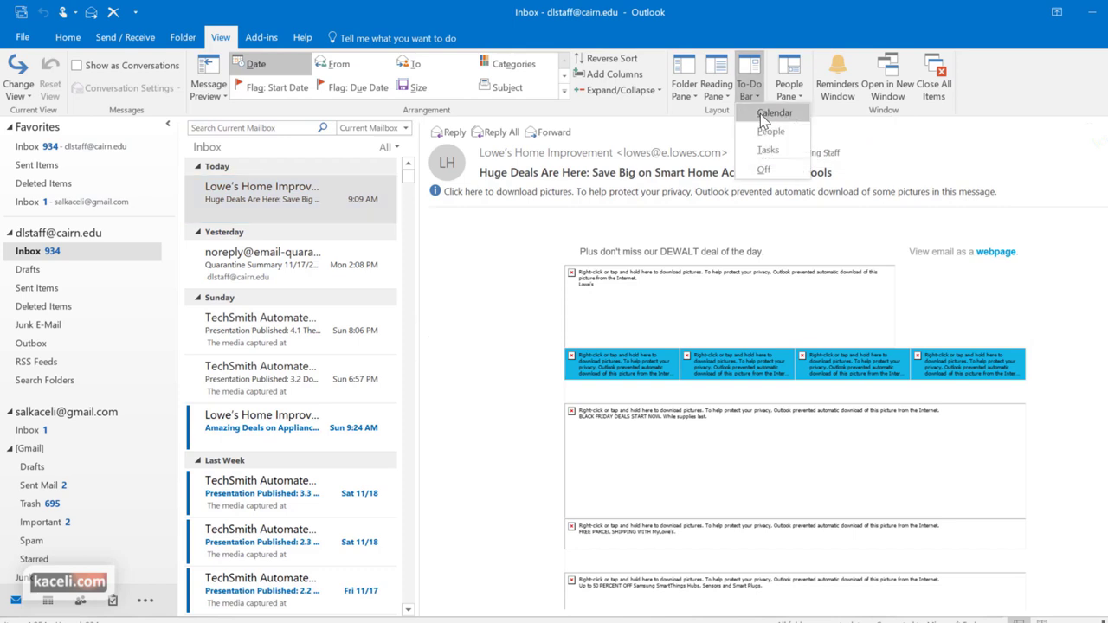
{"action": "left_click", "coordinate": [773, 113]}
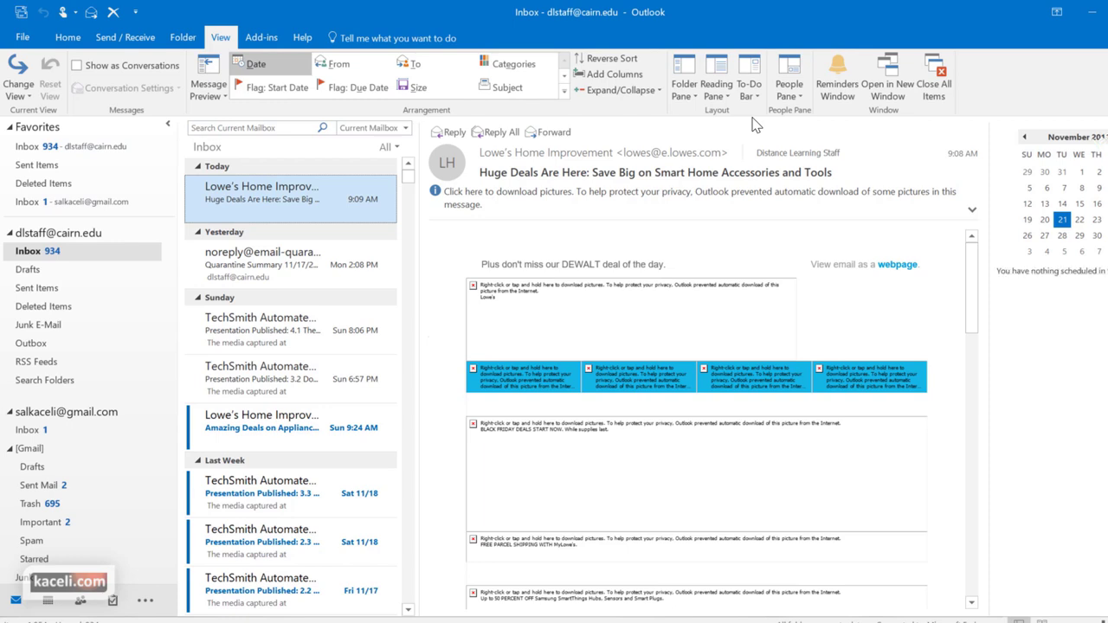
{"action": "left_click", "coordinate": [749, 90]}
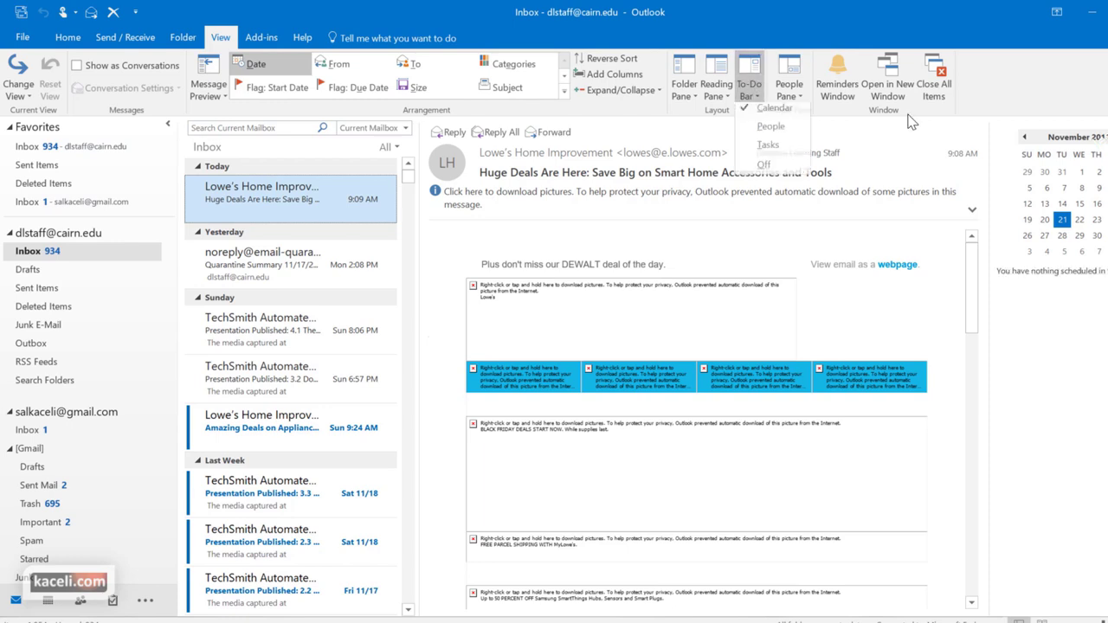
{"action": "left_click", "coordinate": [767, 151]}
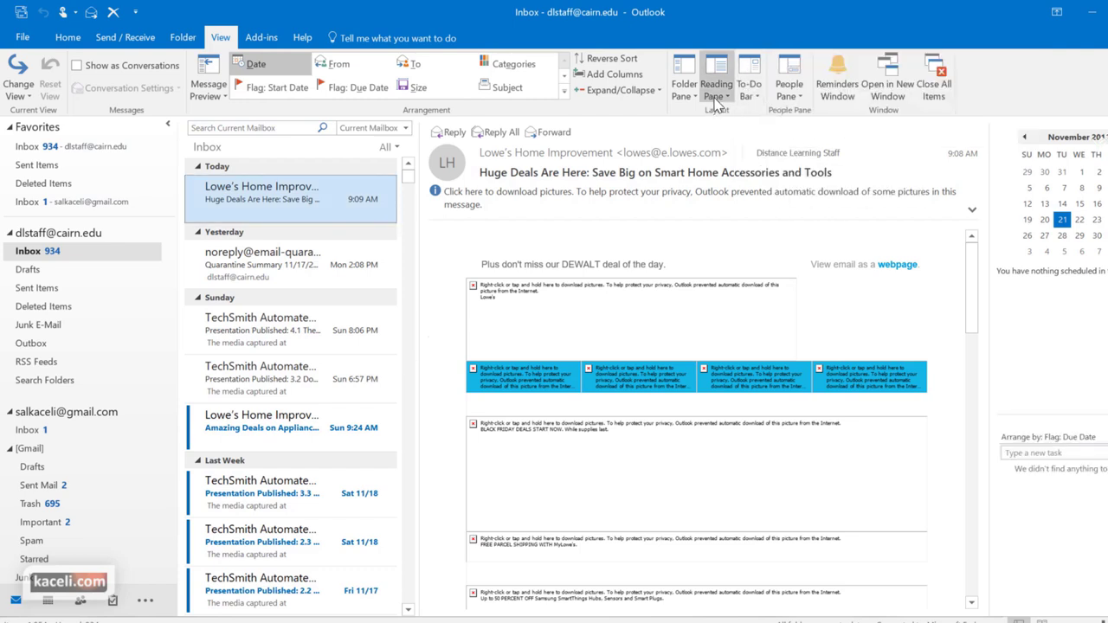
Check the Reading Pane position choices unchanged, then view the People Pane options
{"action": "left_click", "coordinate": [714, 106]}
{"action": "left_click", "coordinate": [754, 111]}
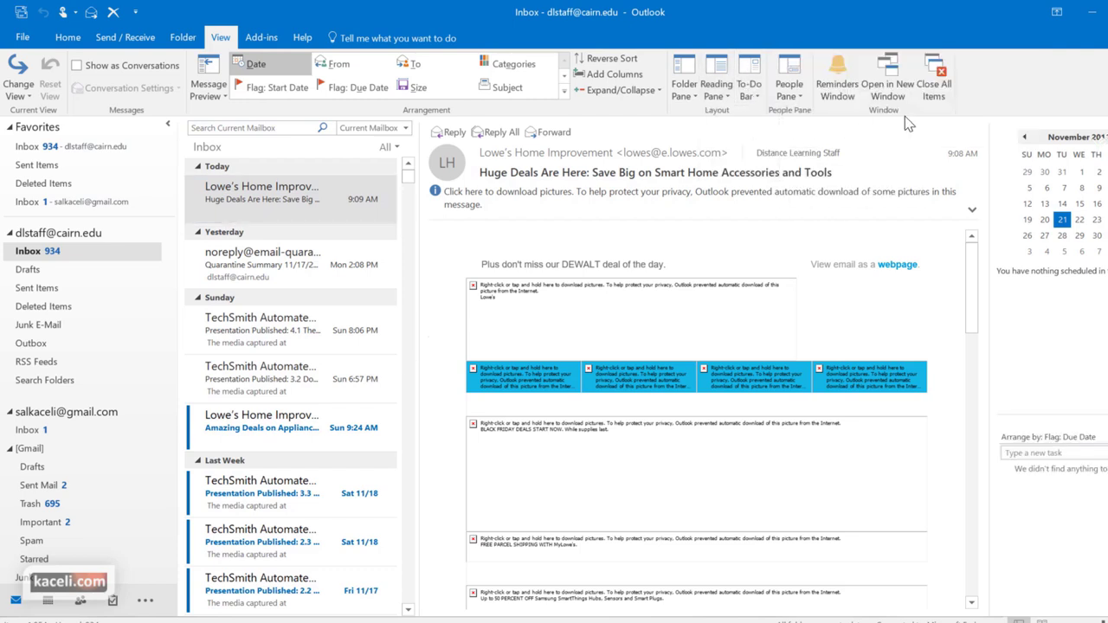
{"action": "left_click", "coordinate": [790, 95]}
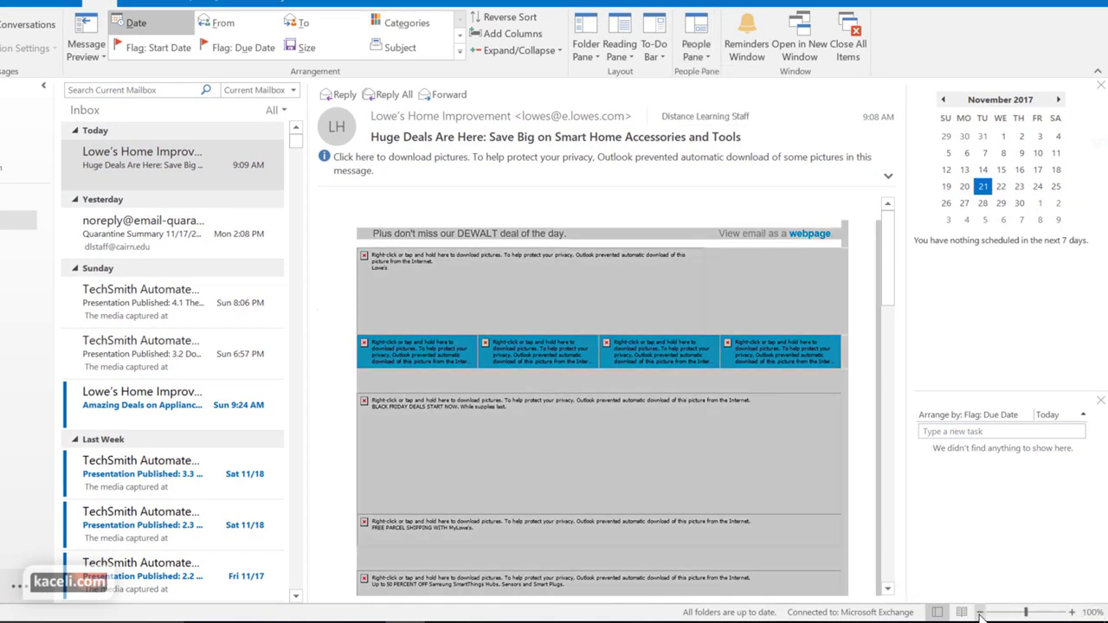
{"action": "left_click", "coordinate": [980, 612]}
{"action": "left_click", "coordinate": [1071, 612]}
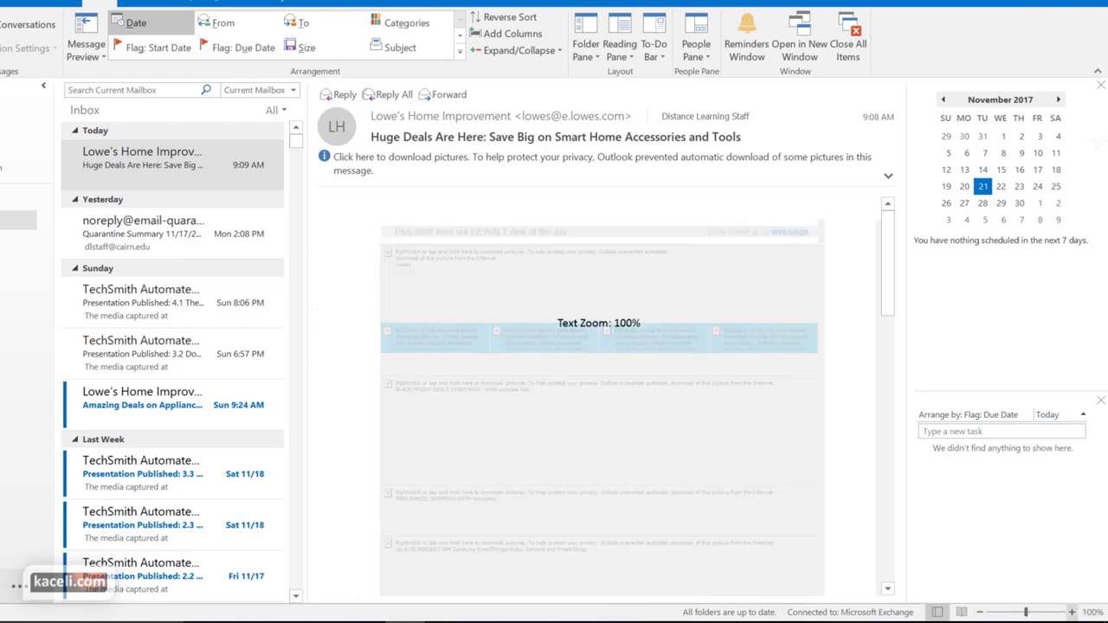
{"action": "left_click", "coordinate": [173, 230]}
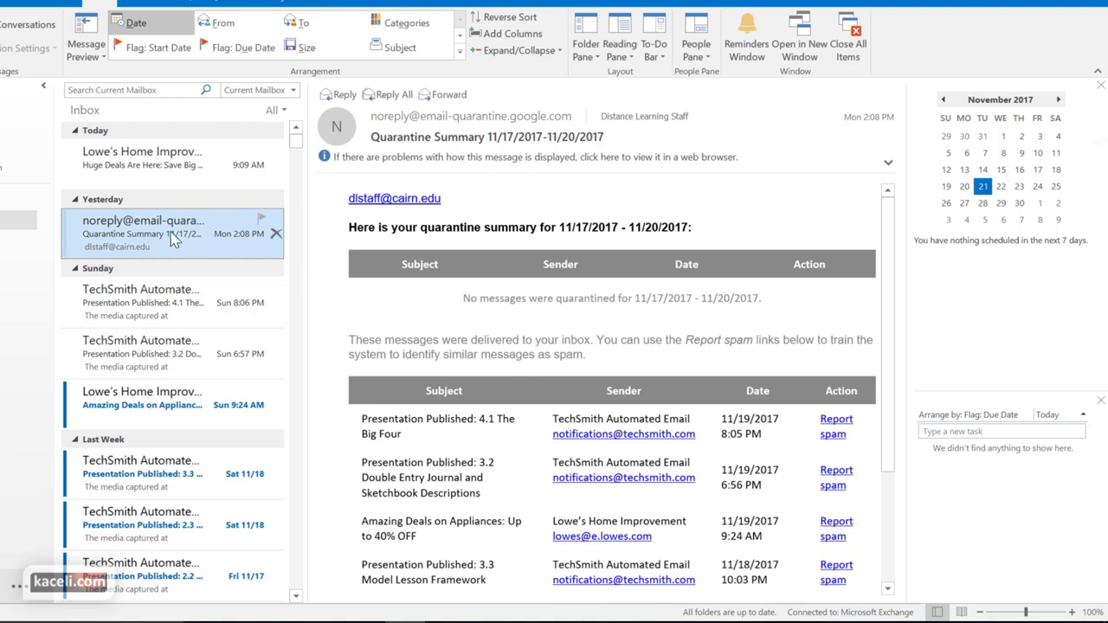
{"action": "left_click", "coordinate": [163, 164]}
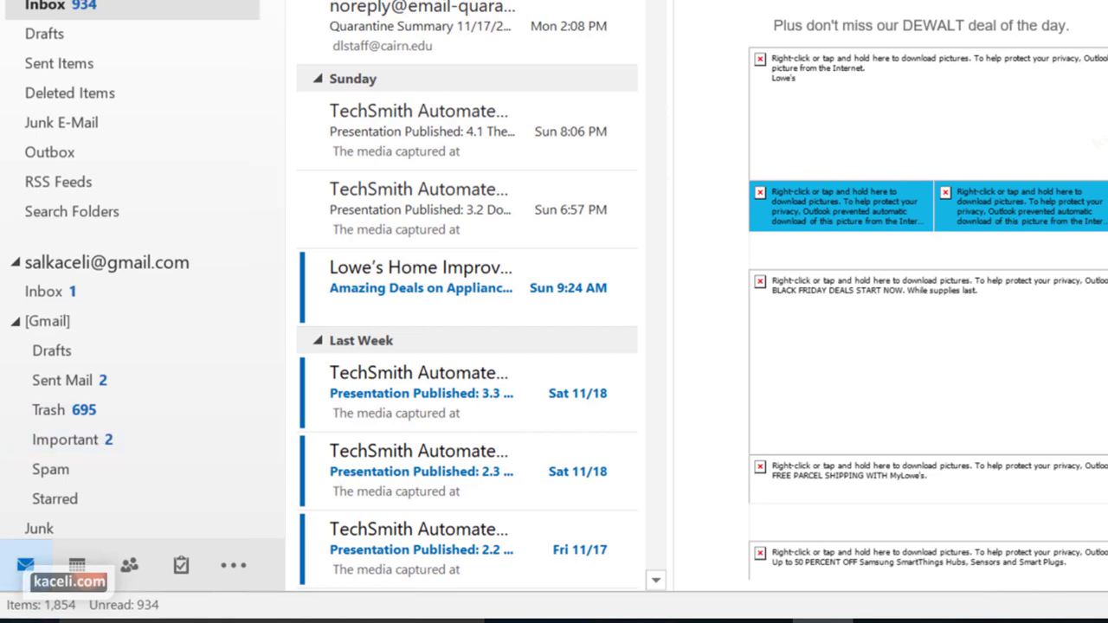
Visit Calendar, People and the Tasks To-Do List, then reveal Notes, Folders and Shortcuts
{"action": "left_click", "coordinate": [80, 578]}
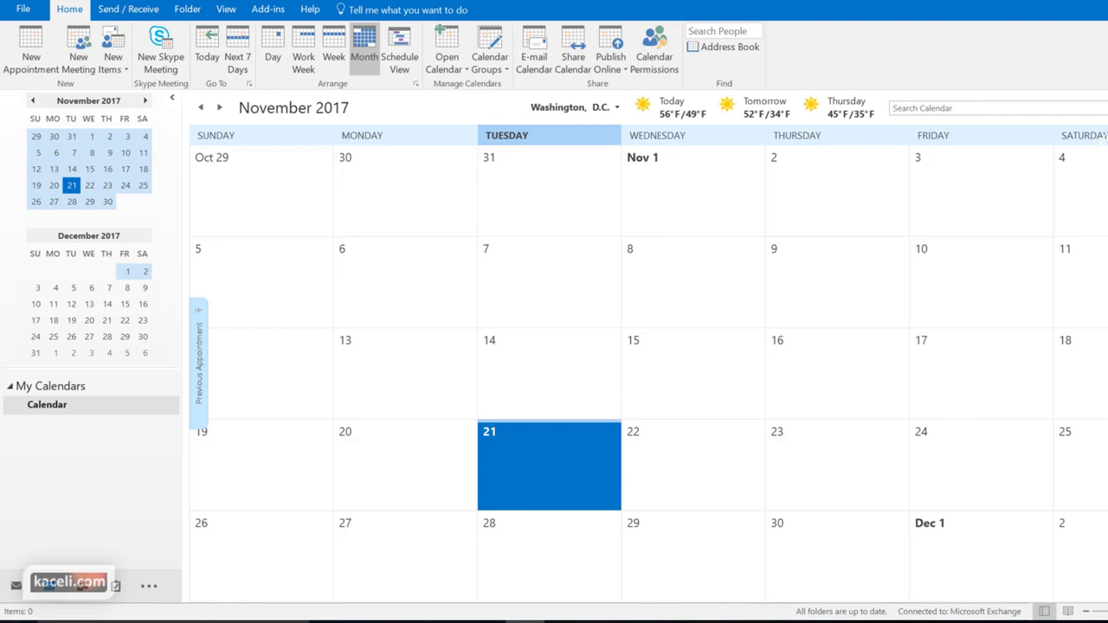
{"action": "left_click", "coordinate": [87, 593]}
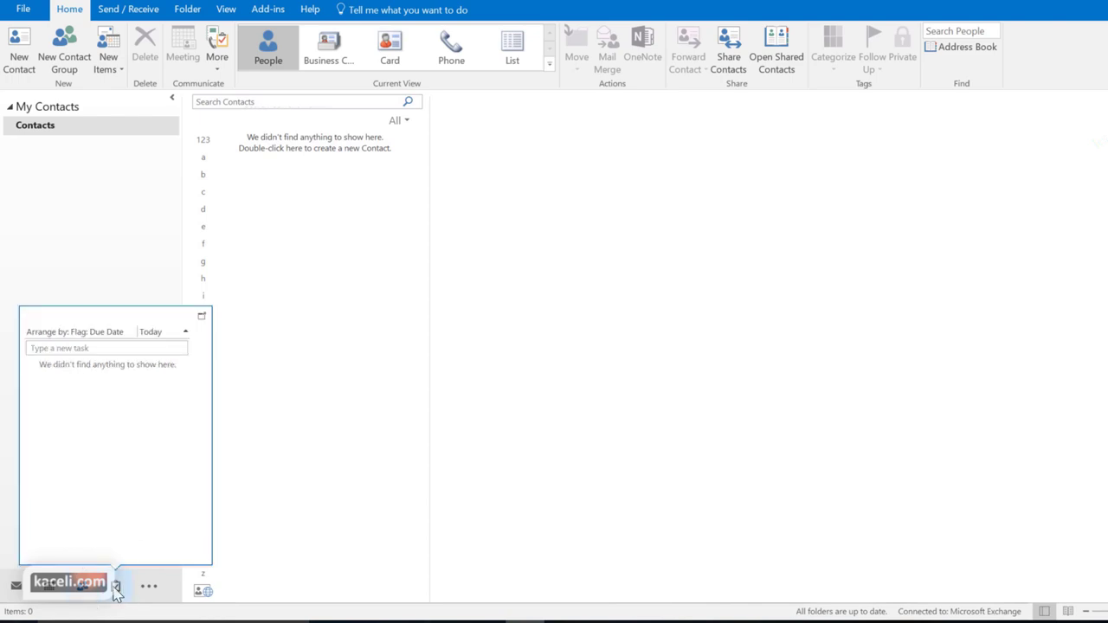
{"action": "left_click", "coordinate": [116, 589]}
{"action": "left_click", "coordinate": [149, 586]}
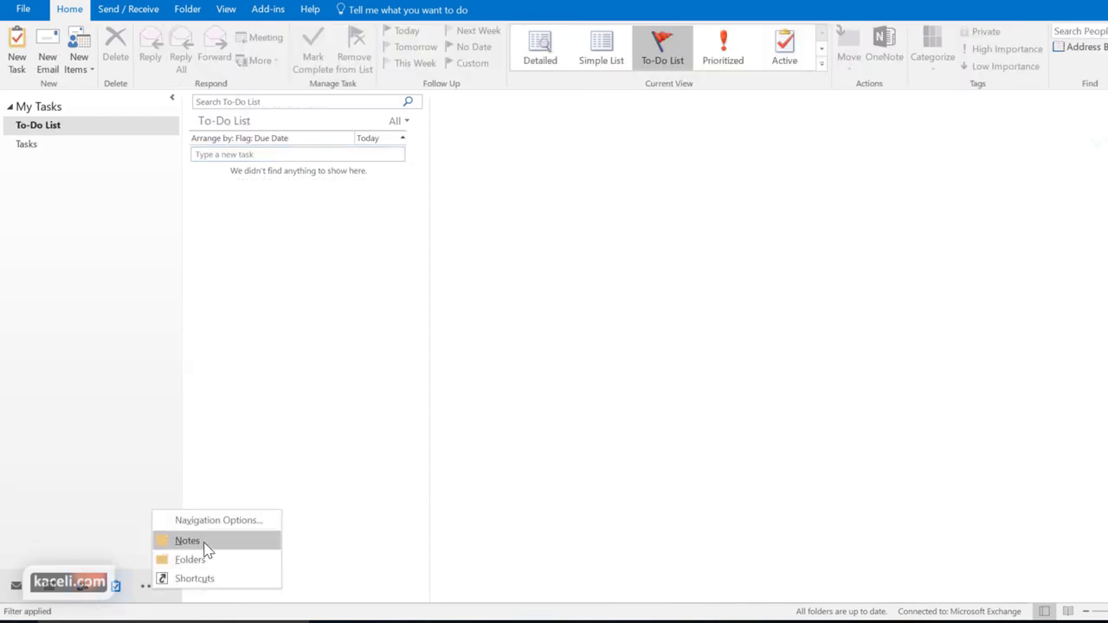
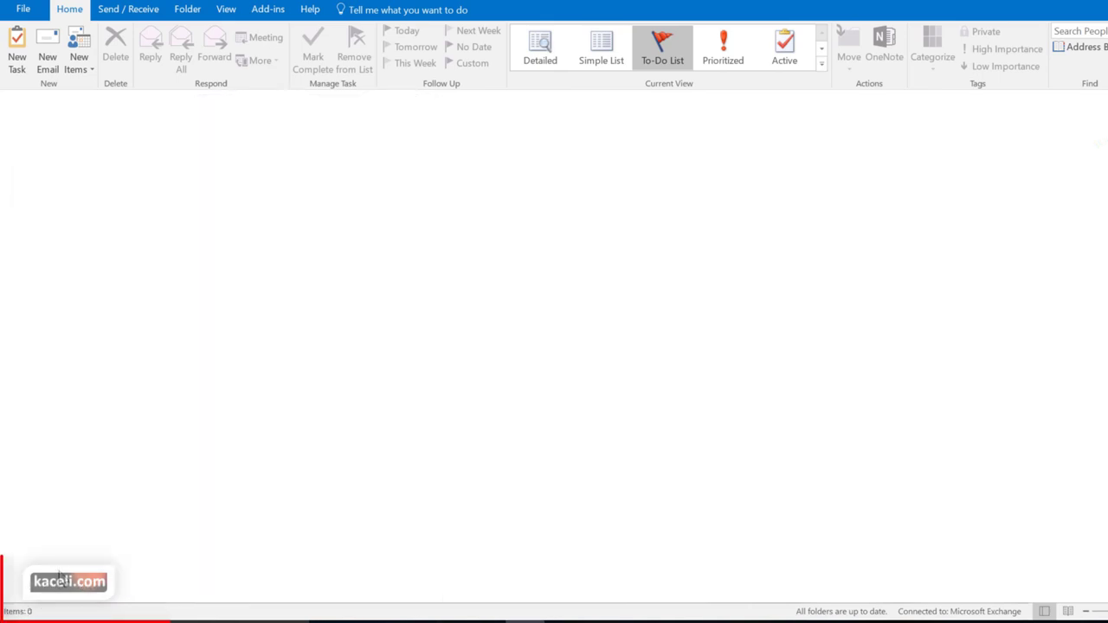
Turn off Compact Navigation in Navigation Options so module names are shown
{"action": "mouse_move", "coordinate": [66, 574]}
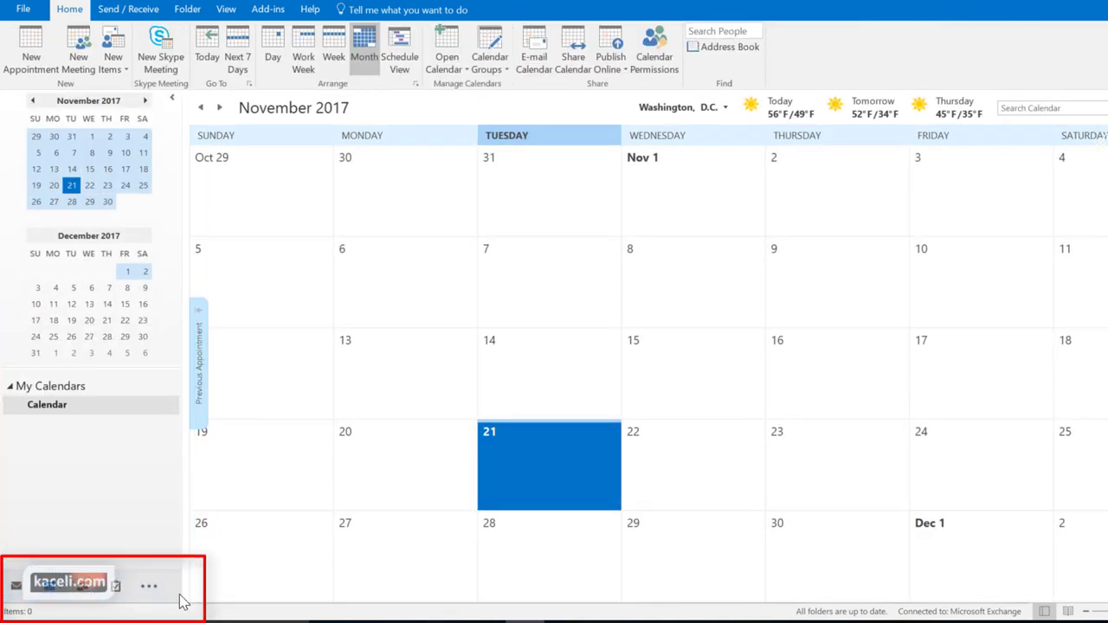
{"action": "left_click", "coordinate": [152, 589]}
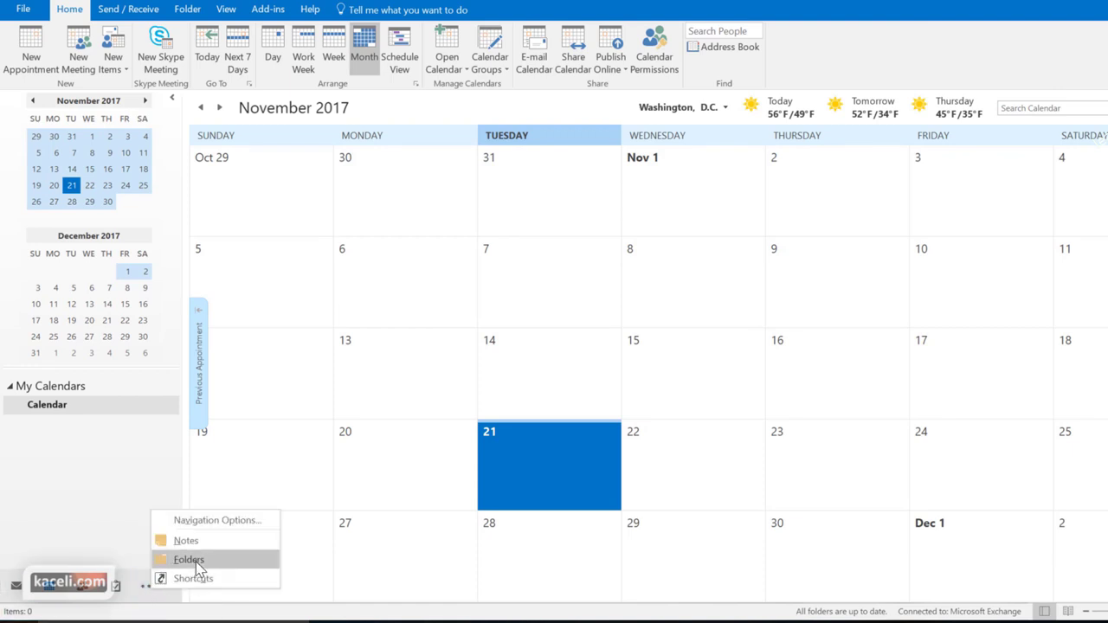
{"action": "left_click", "coordinate": [227, 522]}
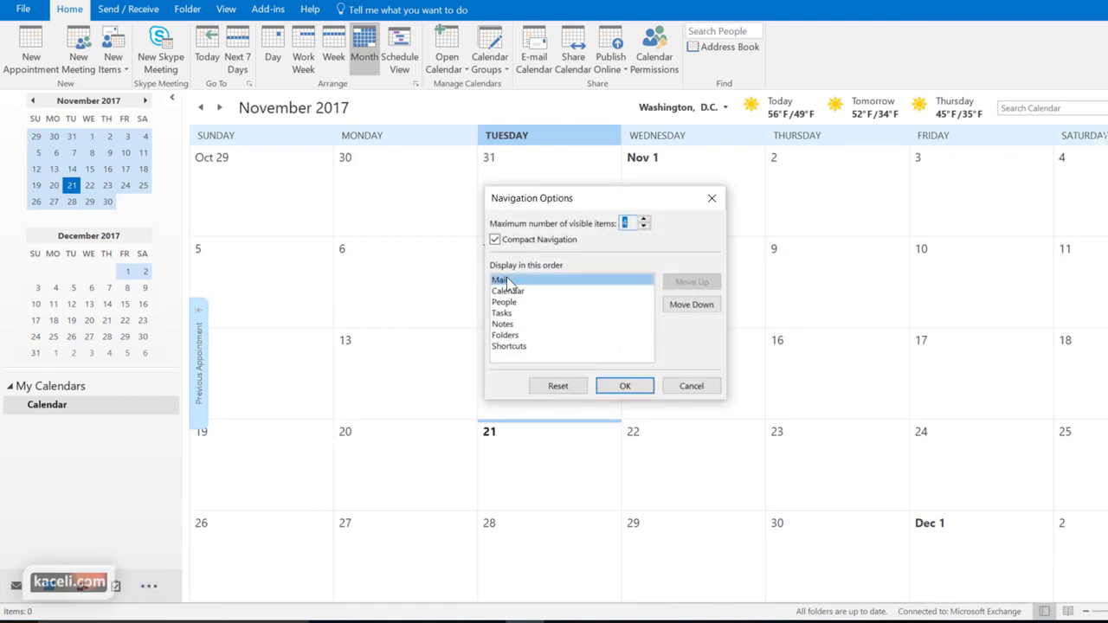
{"action": "left_click", "coordinate": [495, 243]}
{"action": "left_click", "coordinate": [605, 389]}
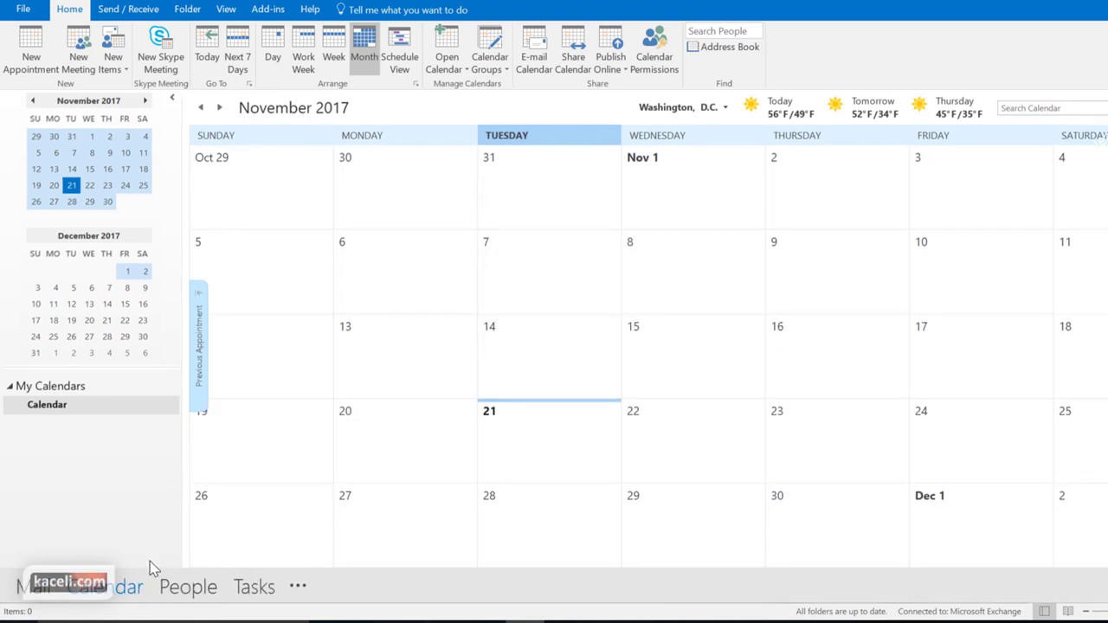
Switch to Mail and back to Calendar, then turn Compact Navigation back on
{"action": "mouse_move", "coordinate": [109, 578]}
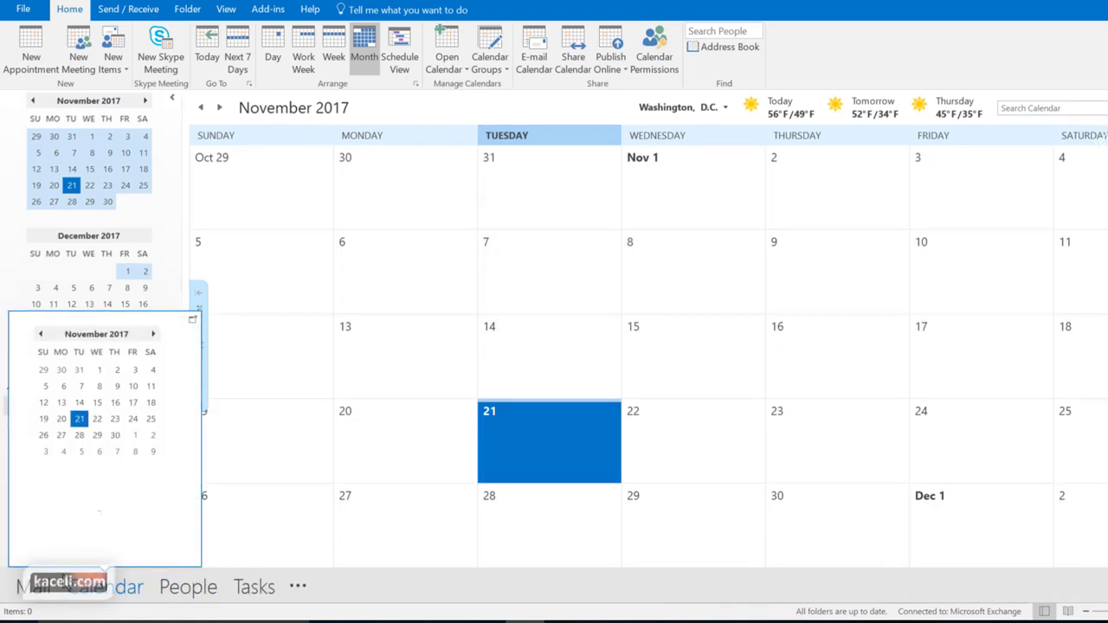
{"action": "left_click", "coordinate": [30, 591]}
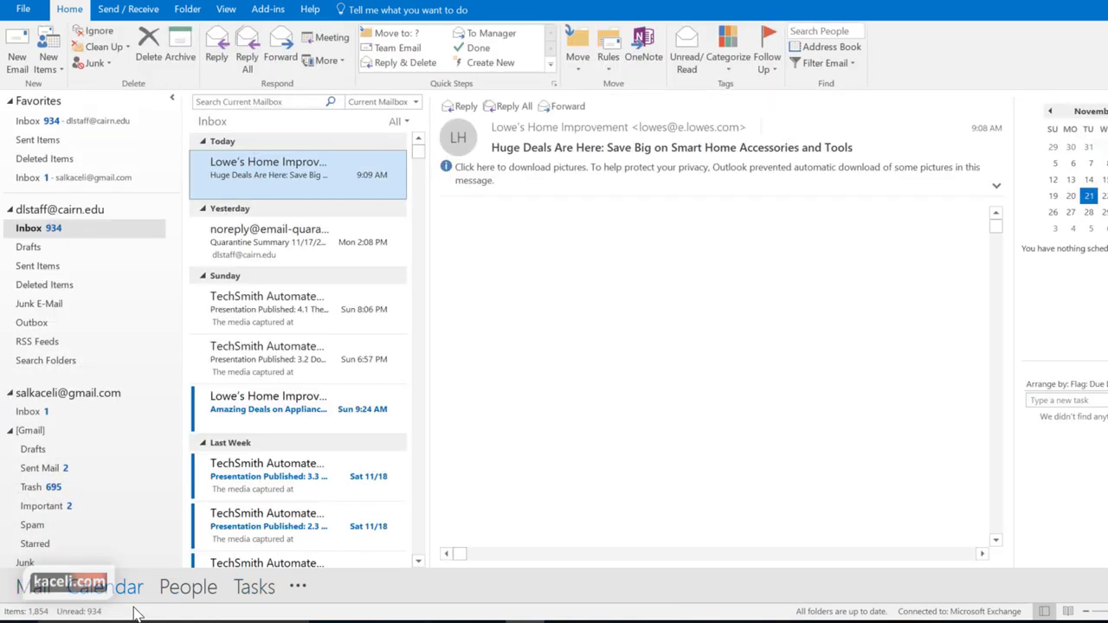
{"action": "left_click", "coordinate": [104, 587]}
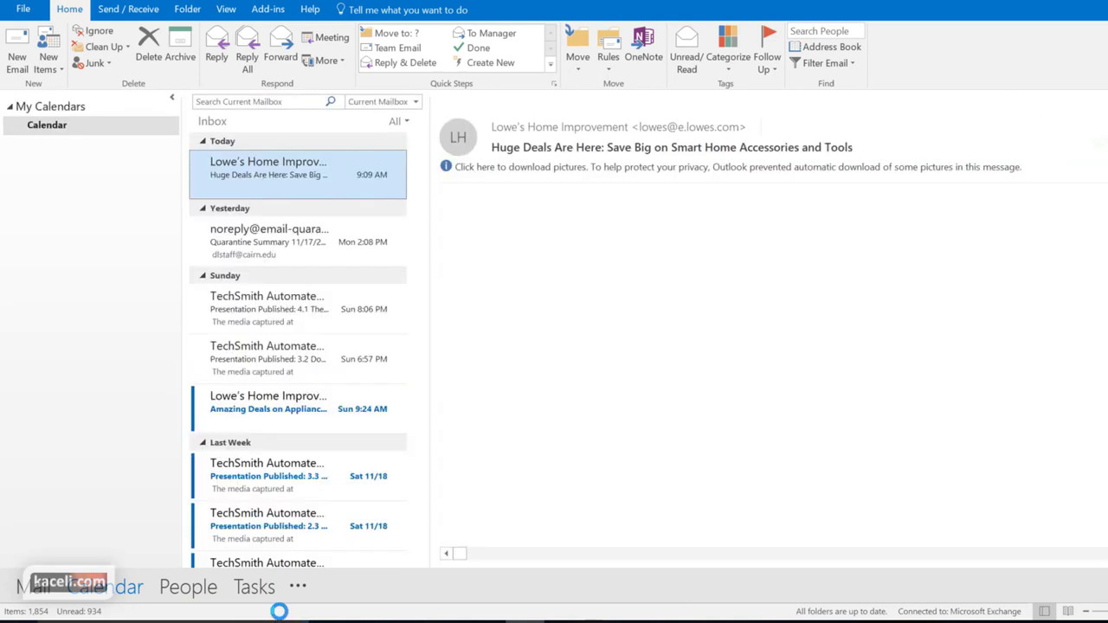
{"action": "left_click", "coordinate": [298, 588]}
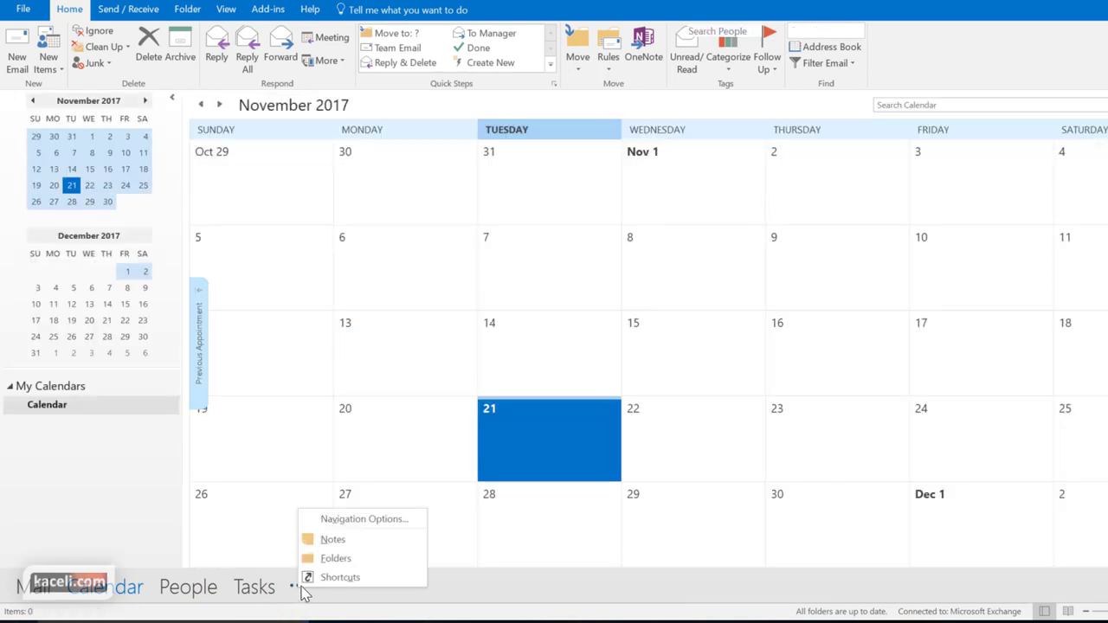
{"action": "left_click", "coordinate": [364, 519]}
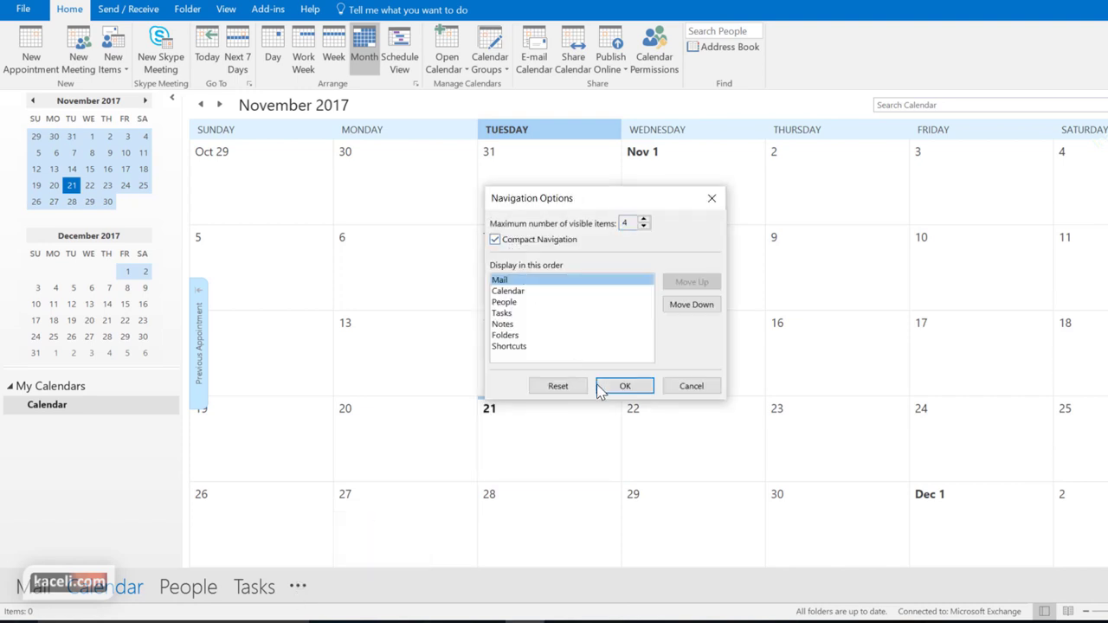
{"action": "left_click", "coordinate": [608, 387]}
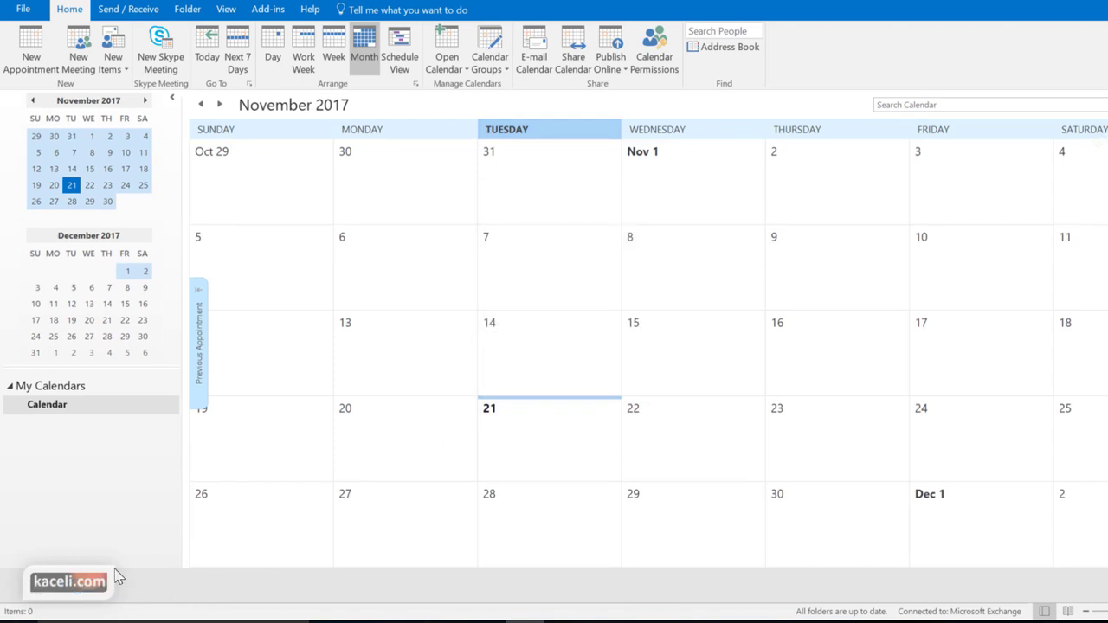
{"action": "left_click", "coordinate": [23, 588]}
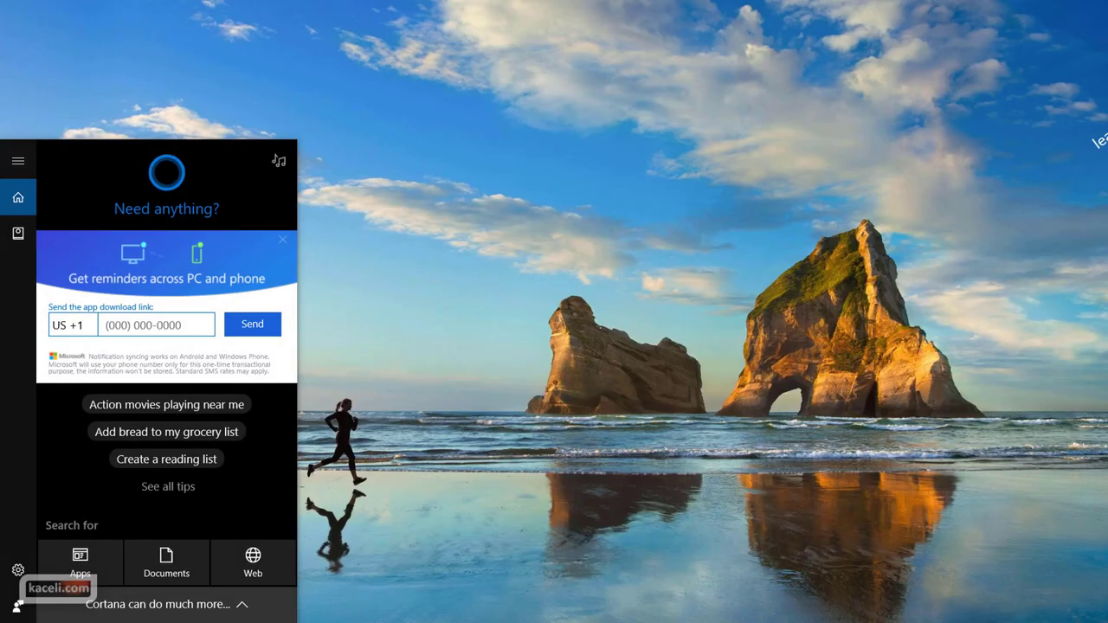
Relaunch Outlook 2016 by searching 'out' in Windows search
{"action": "type", "text": "o"}
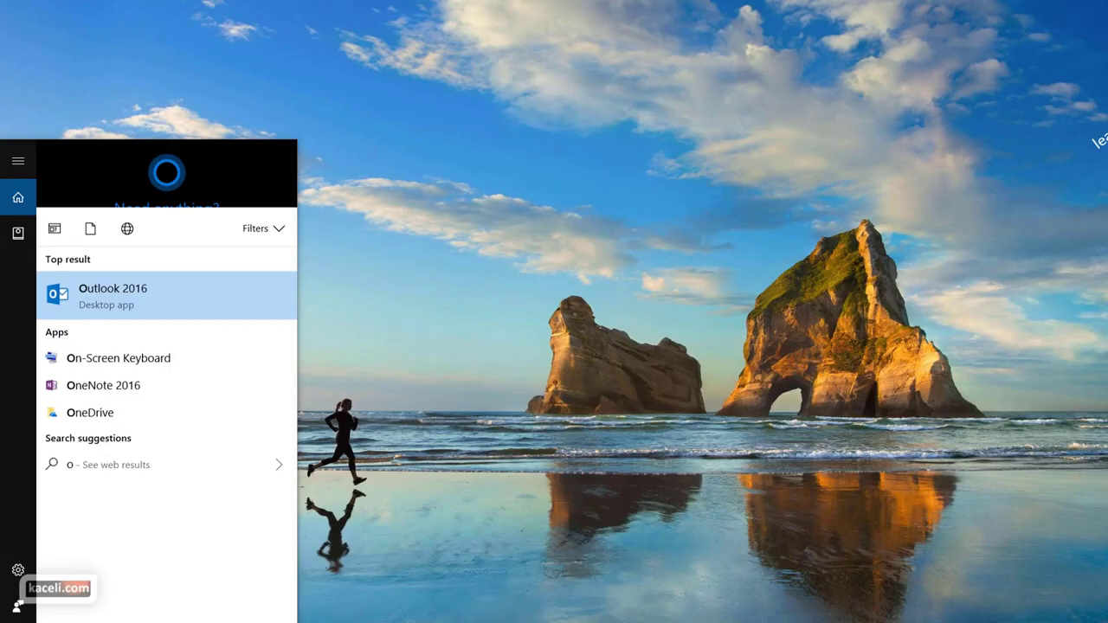
{"action": "type", "text": "ut"}
{"action": "key", "text": "Return"}
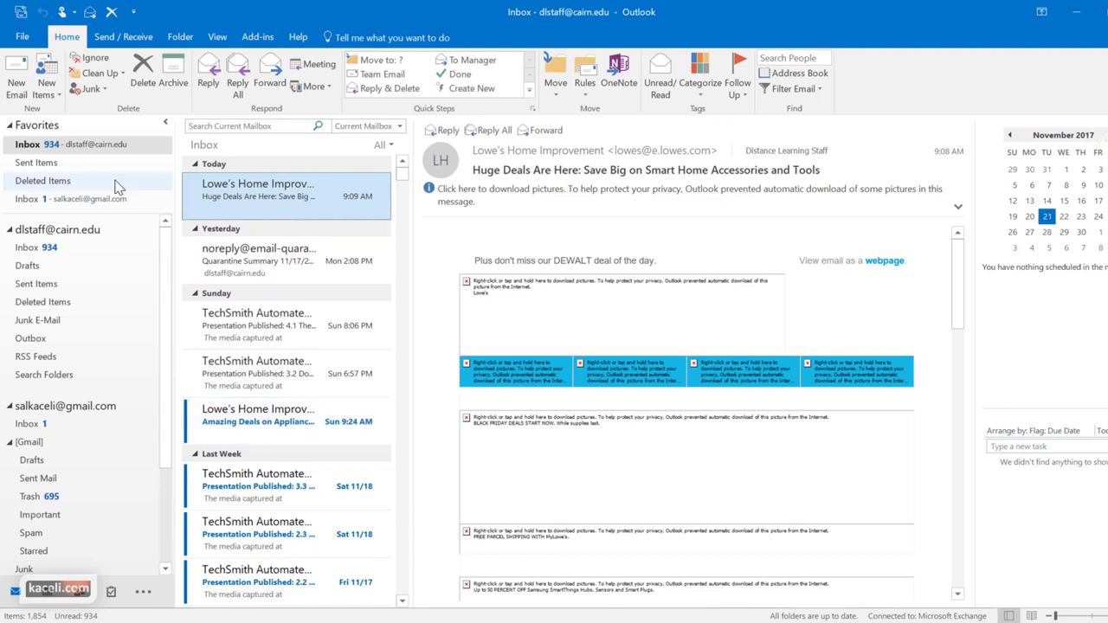
{"action": "left_click", "coordinate": [26, 252]}
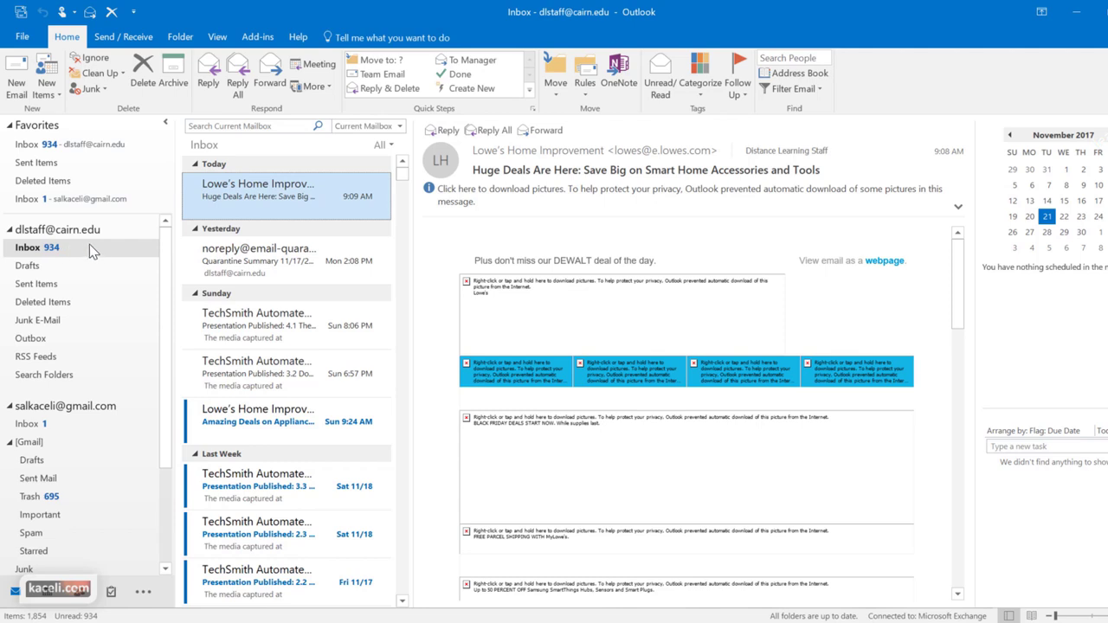
{"action": "left_click", "coordinate": [41, 273]}
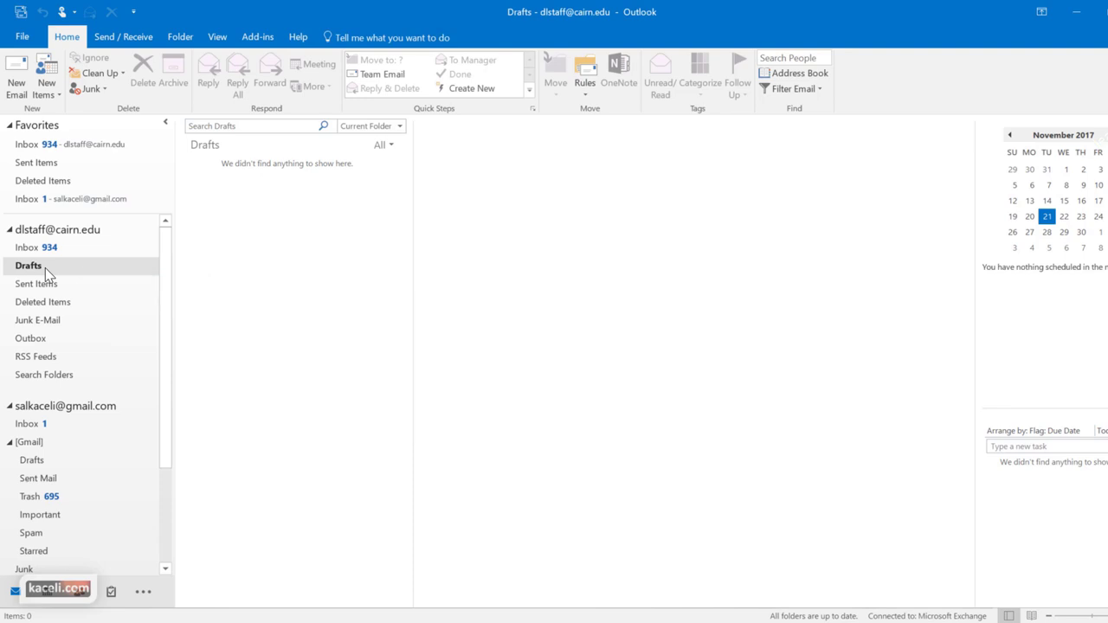
{"action": "left_click", "coordinate": [39, 286]}
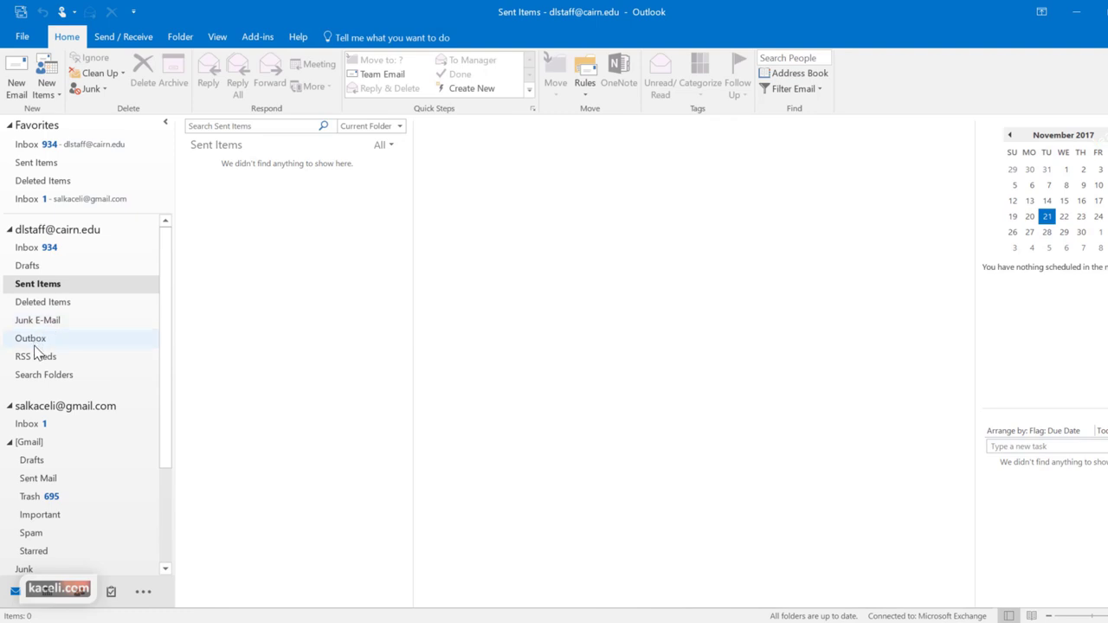
{"action": "left_click", "coordinate": [39, 343]}
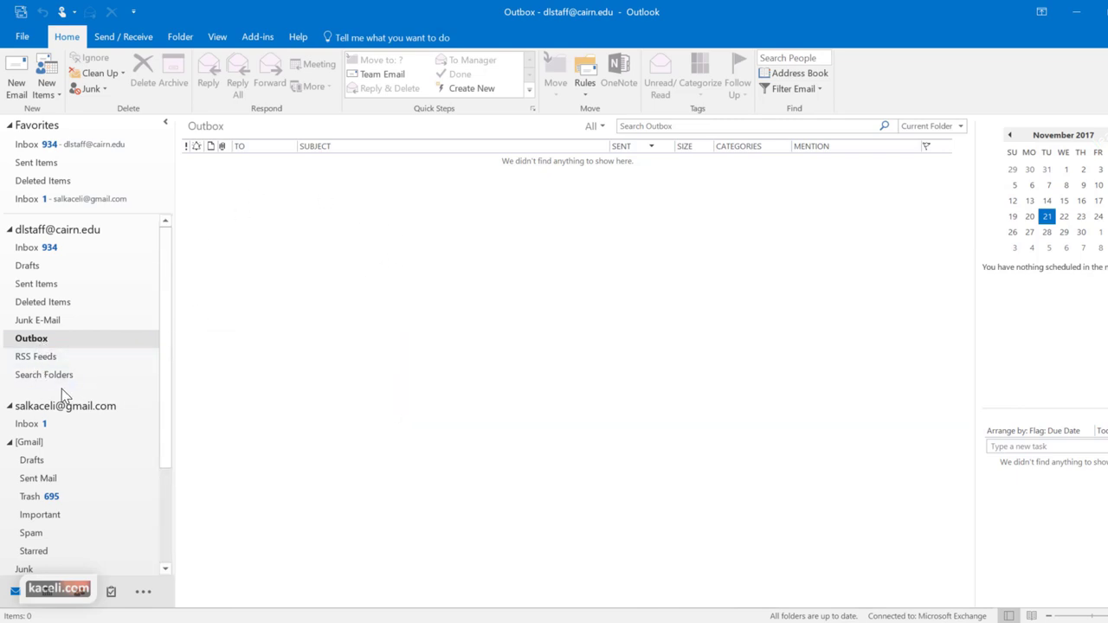
{"action": "left_click", "coordinate": [26, 248]}
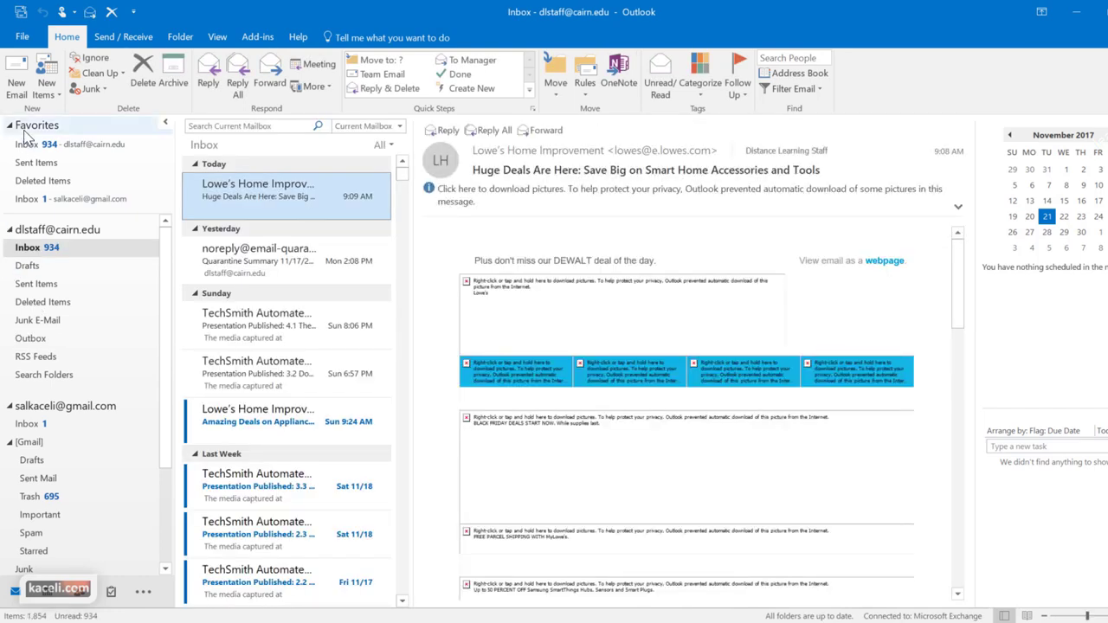
Create a new email with two To addresses, one Cc, and subject 'New report on sales attached'
{"action": "left_click", "coordinate": [17, 82]}
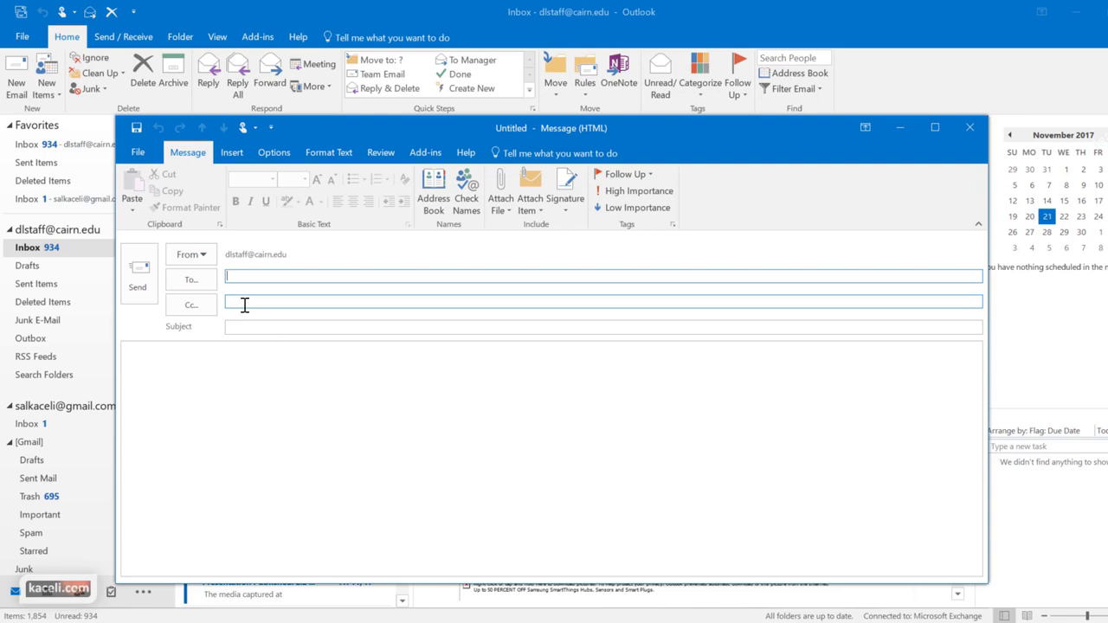
{"action": "key", "text": "ctrl+v"}
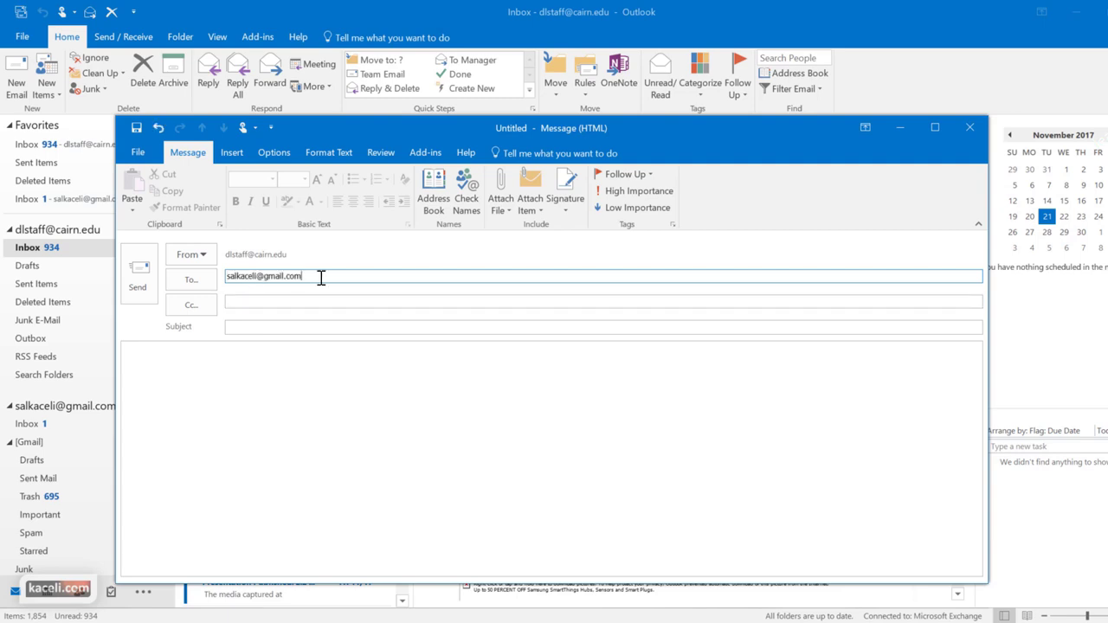
{"action": "left_click", "coordinate": [263, 305]}
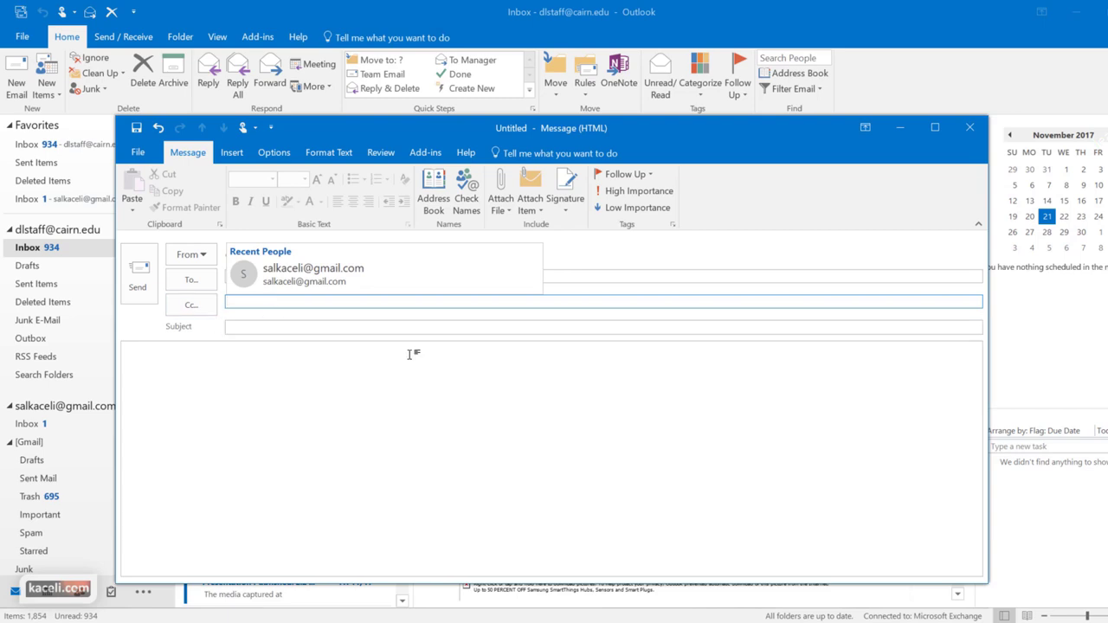
{"action": "left_click", "coordinate": [257, 328]}
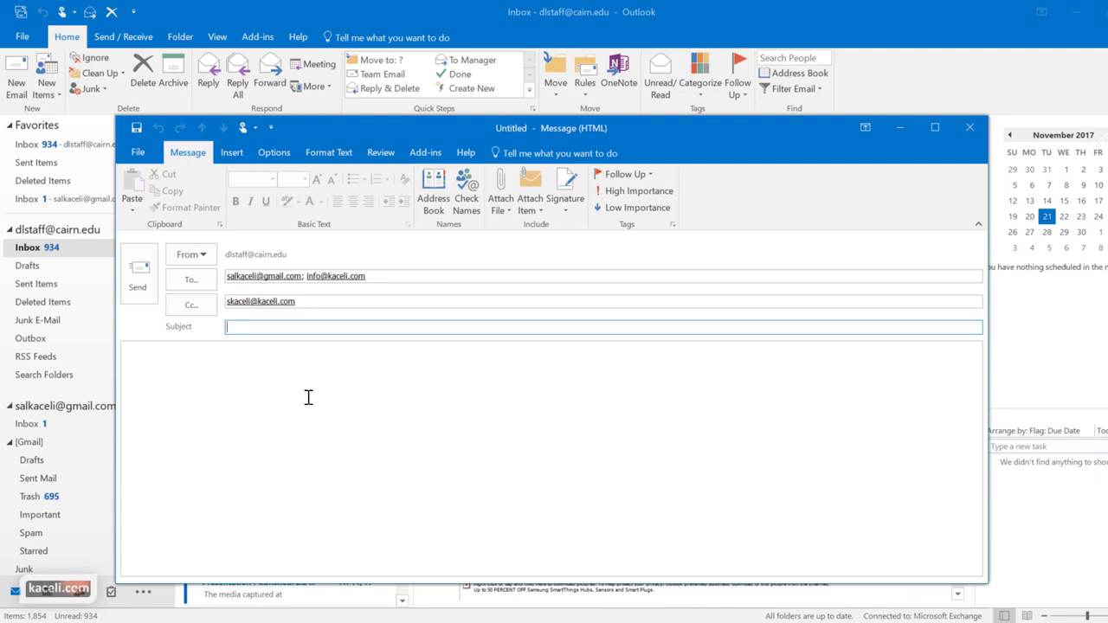
{"action": "type", "text": "New report on sales attached"}
{"action": "left_click", "coordinate": [210, 433]}
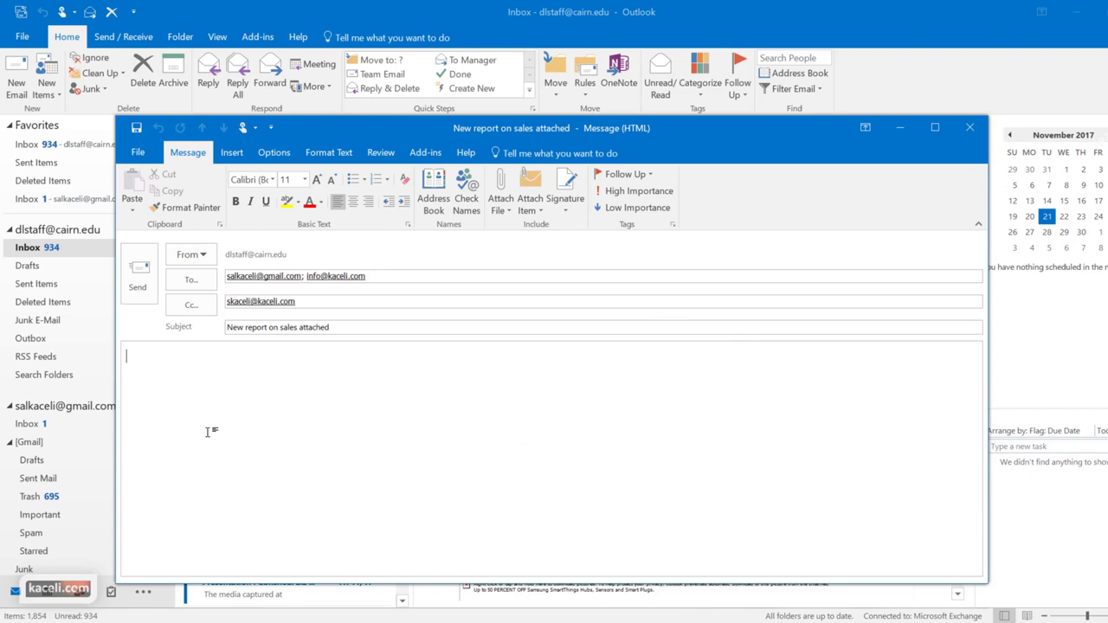
Paste the greeting, save the draft, and add 'Here are also the highlights from our sales from last month:'
{"action": "type", "text": "Dear Sali,  Attached is the report from the last month’s sales."}
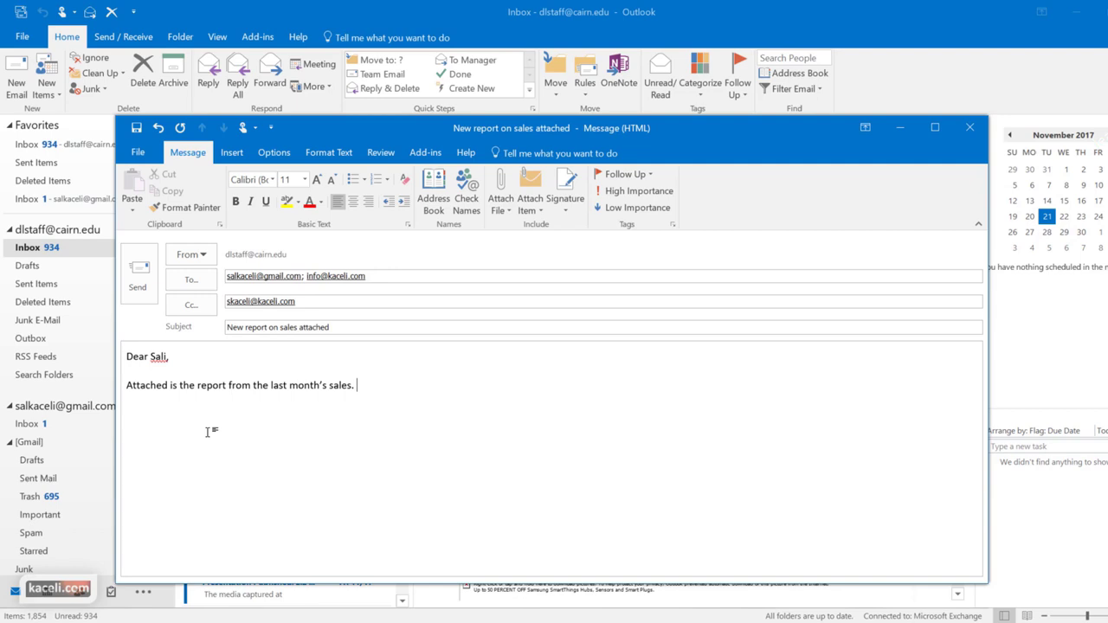
{"action": "key", "text": "ctrl+s"}
{"action": "type", "text": "Here are also the highlights from our sales from last month:"}
{"action": "key", "text": "Return"}
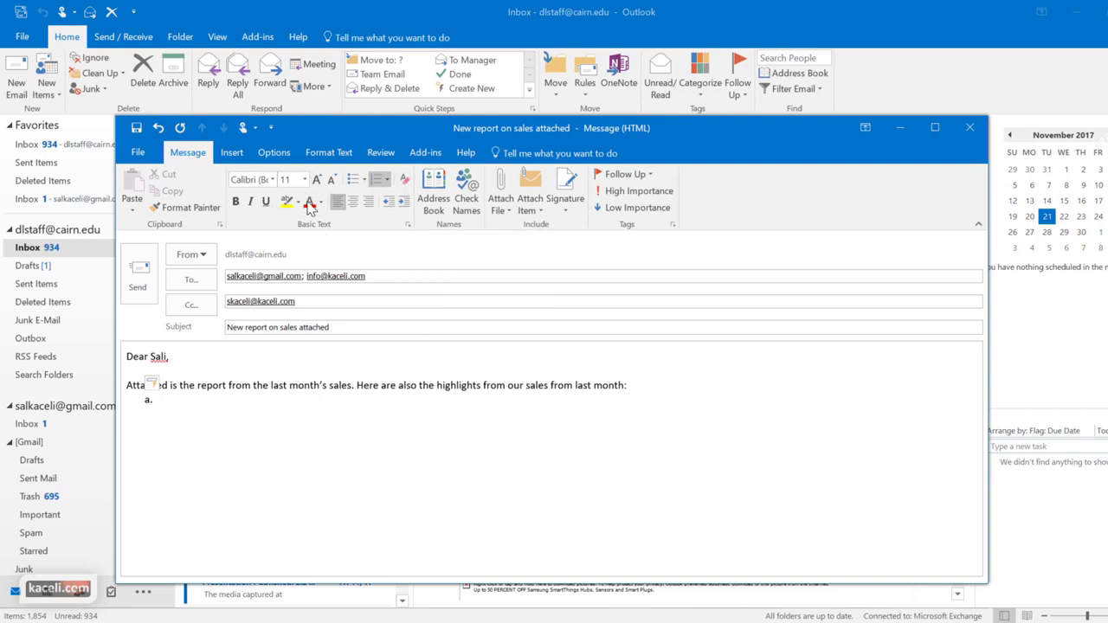
Adjust the recipient fields, then type the three sales highlights in the body
{"action": "left_click", "coordinate": [315, 301]}
{"action": "left_click", "coordinate": [433, 271]}
{"action": "left_click", "coordinate": [363, 328]}
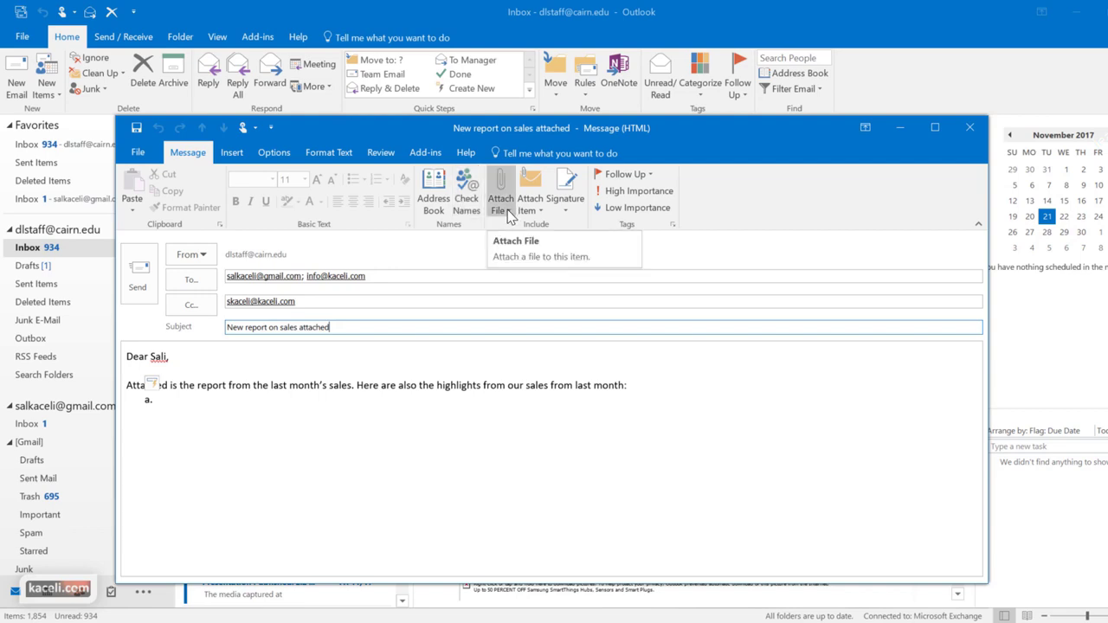
{"action": "left_click", "coordinate": [180, 395]}
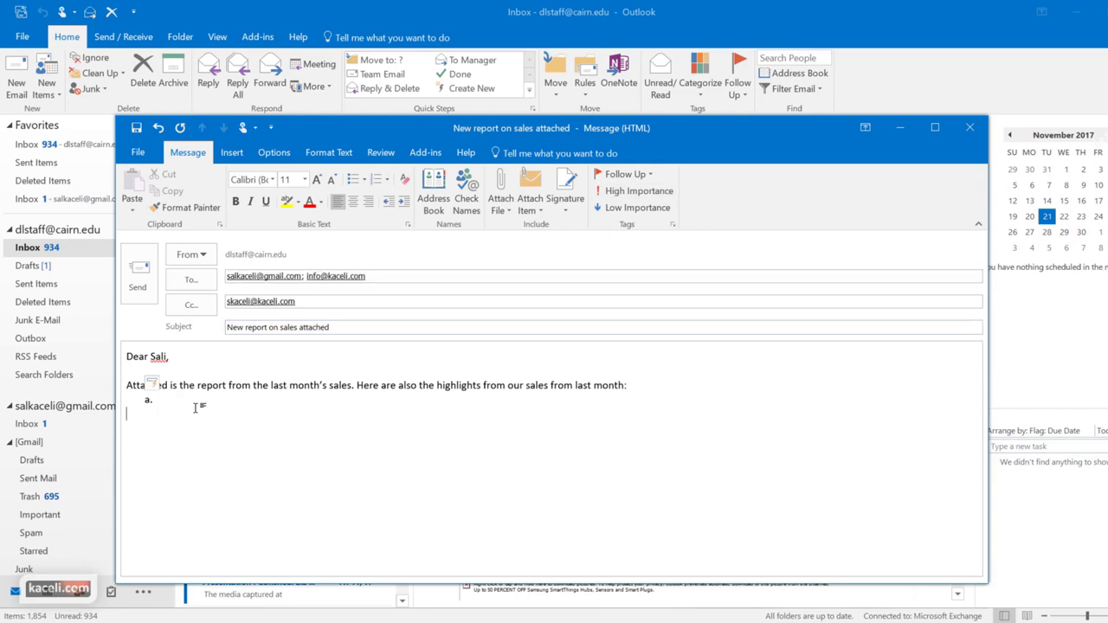
{"action": "type", "text": "15 new customers signed up for our service. Sales are up by 15%. Most sales are based off the Northeast region.  If you have any questions, please contact me as soon as possible.  Thank you,  Sali"}
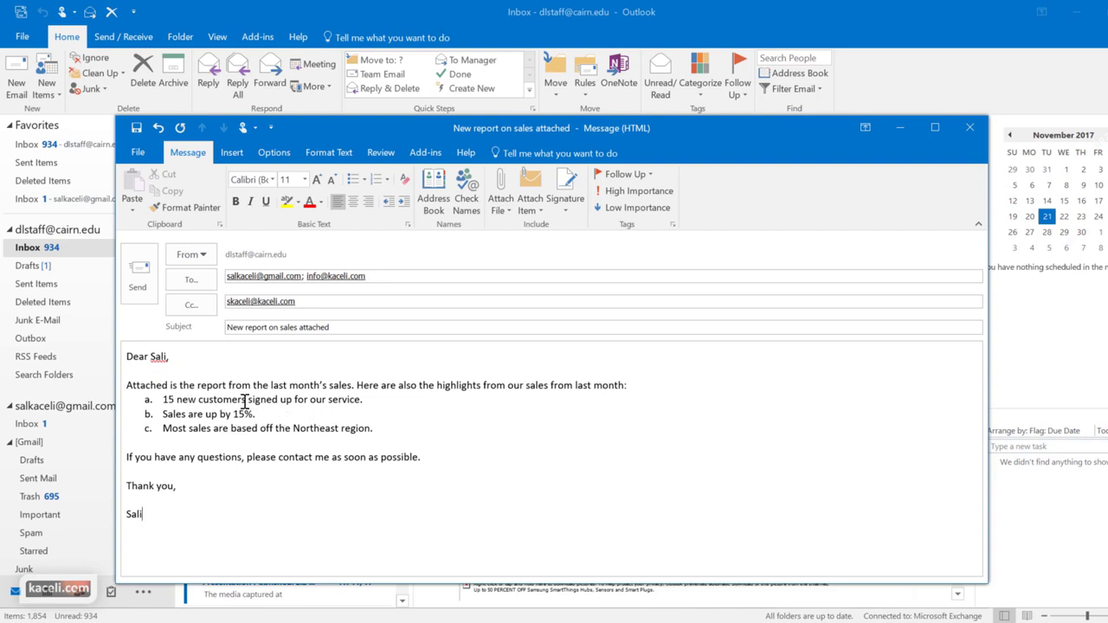
Make '15 new customers' and '15%' bold in the highlights
{"action": "left_click_drag", "start_coordinate": [247, 399], "coordinate": [166, 403]}
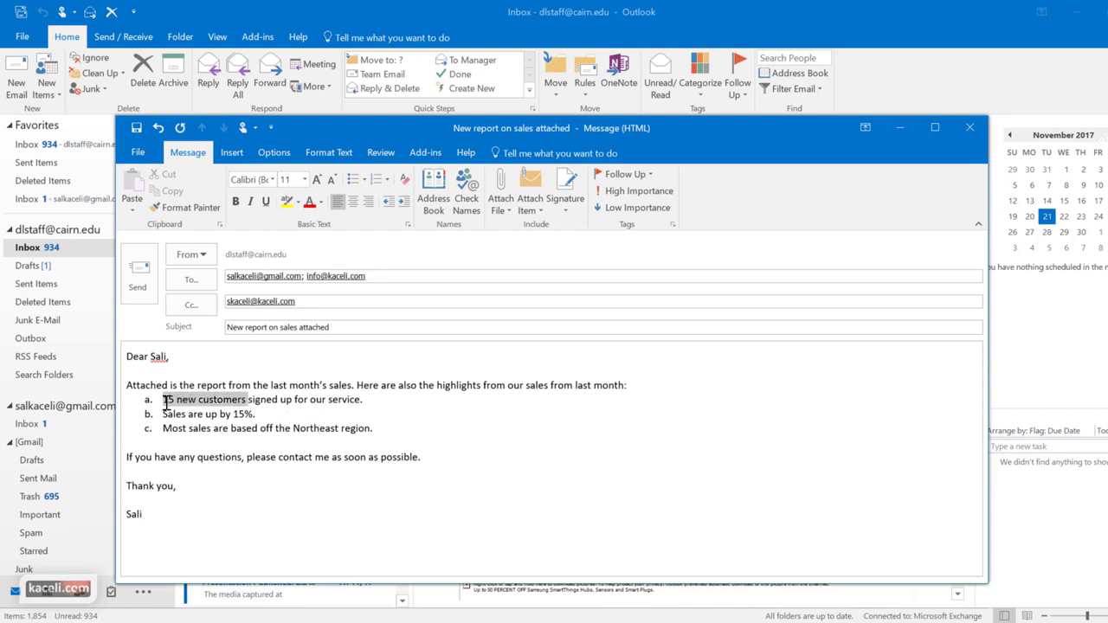
{"action": "left_click", "coordinate": [235, 200]}
{"action": "left_click", "coordinate": [260, 422]}
{"action": "left_click_drag", "start_coordinate": [256, 415], "coordinate": [232, 416]}
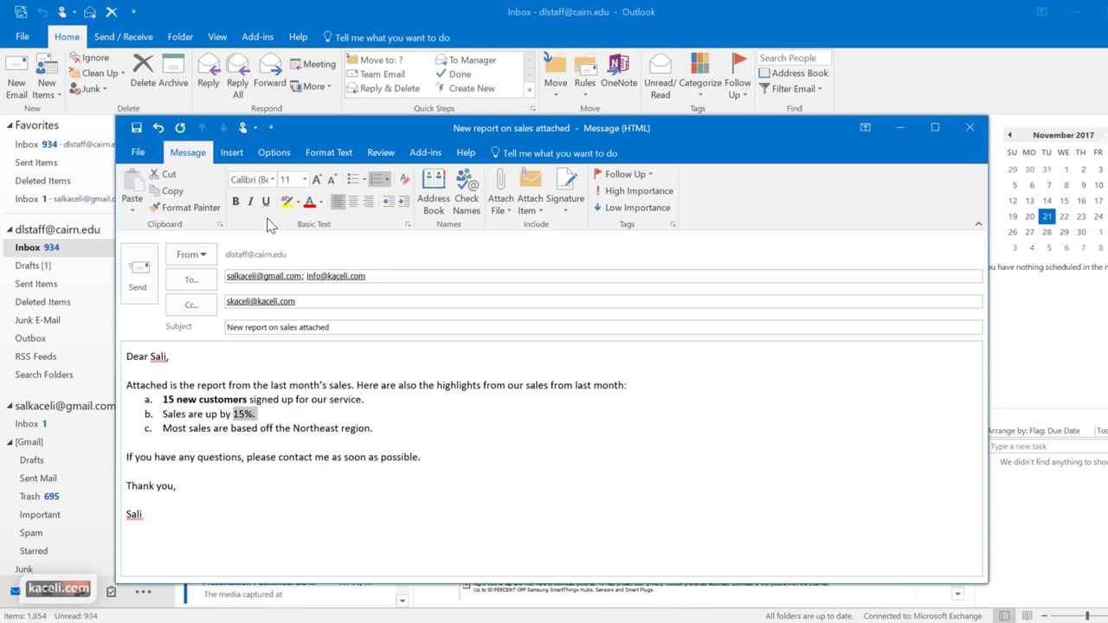
{"action": "left_click", "coordinate": [236, 200]}
{"action": "left_click", "coordinate": [267, 414]}
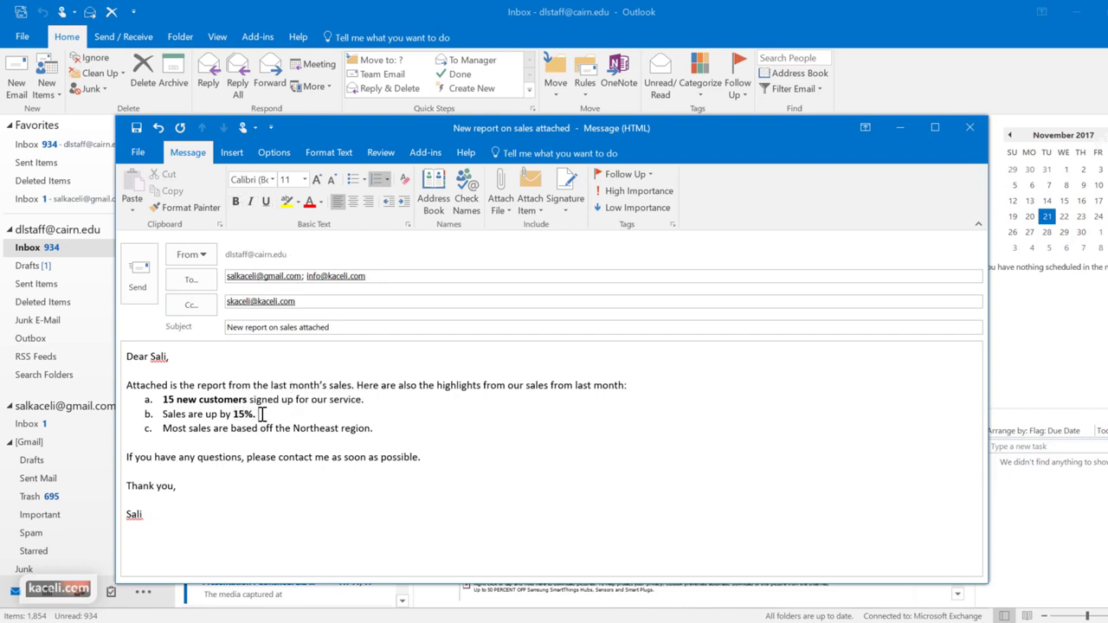
{"action": "key", "text": "Down"}
{"action": "key", "text": "Down"}
{"action": "key", "text": "Down"}
{"action": "key", "text": "Down"}
{"action": "key", "text": "Down"}
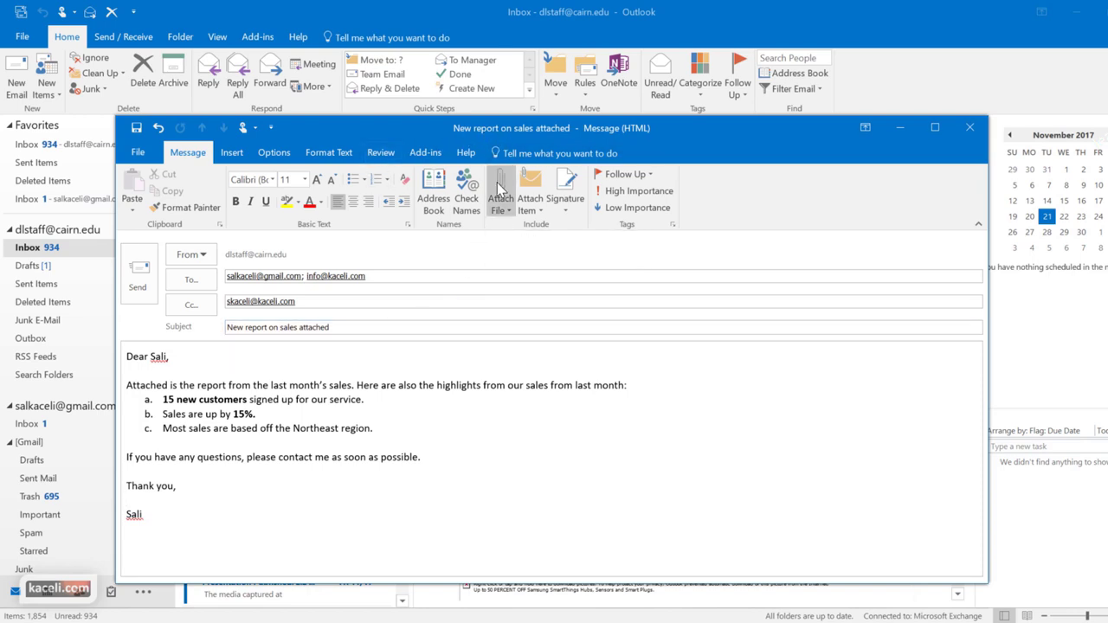
Attach Sales Report 1.xlsx to the draft from the recent files list
{"action": "left_click", "coordinate": [507, 212]}
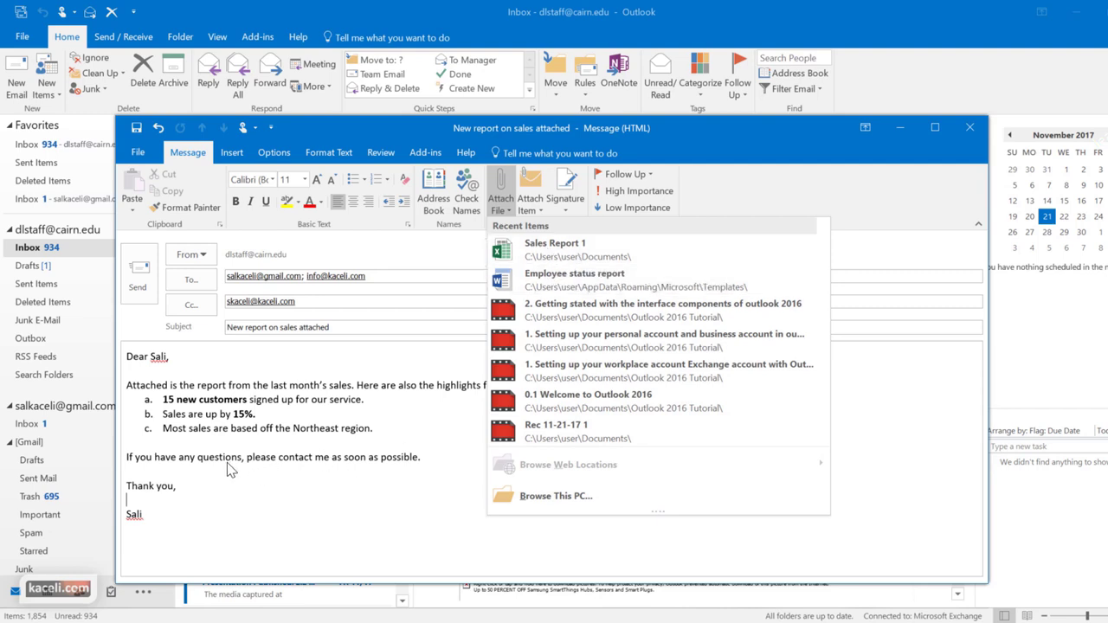
{"action": "left_click", "coordinate": [554, 497]}
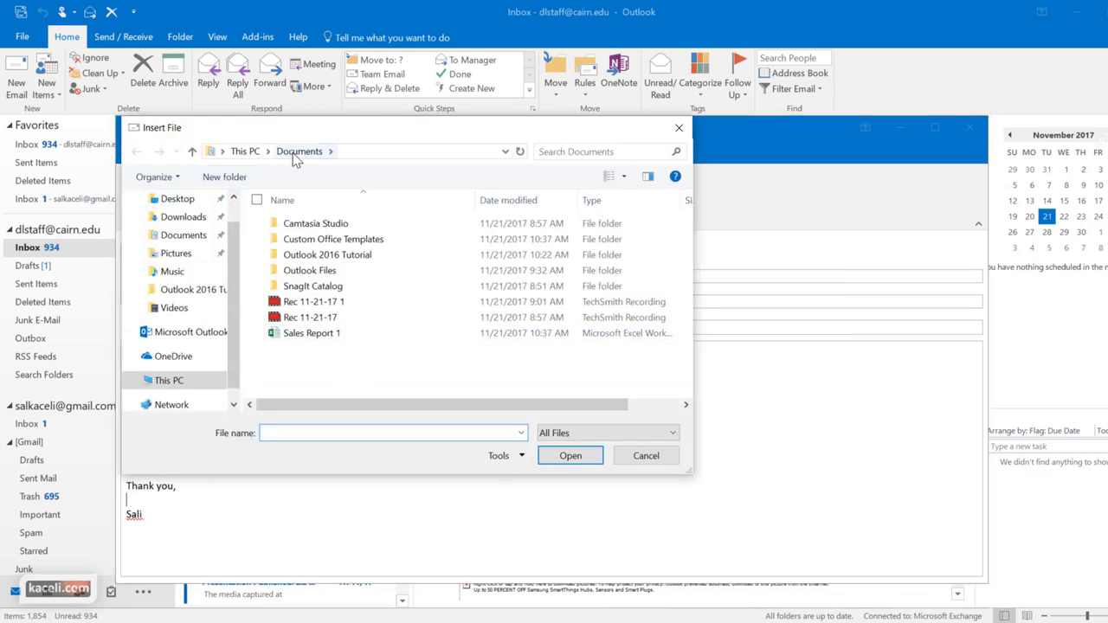
{"action": "left_click", "coordinate": [313, 336]}
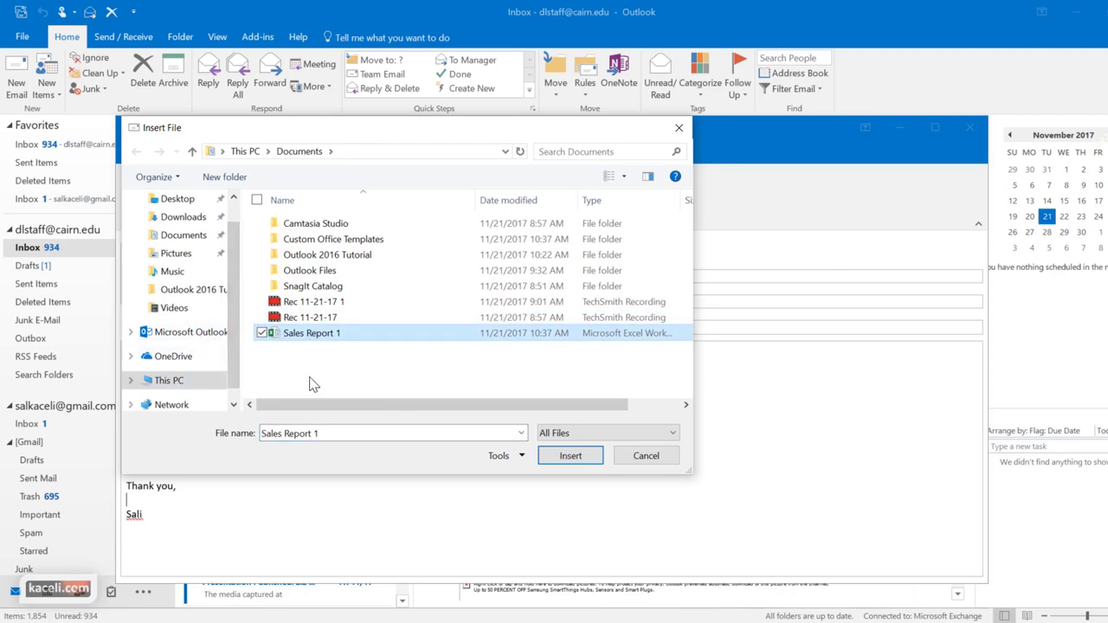
{"action": "left_click", "coordinate": [640, 456]}
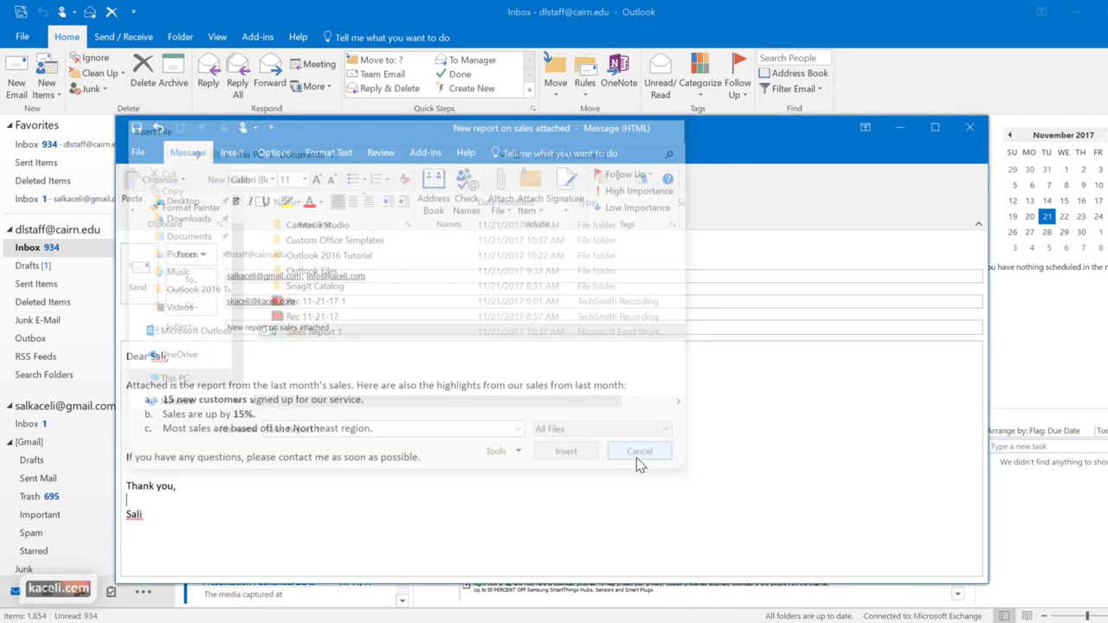
{"action": "left_click", "coordinate": [502, 206]}
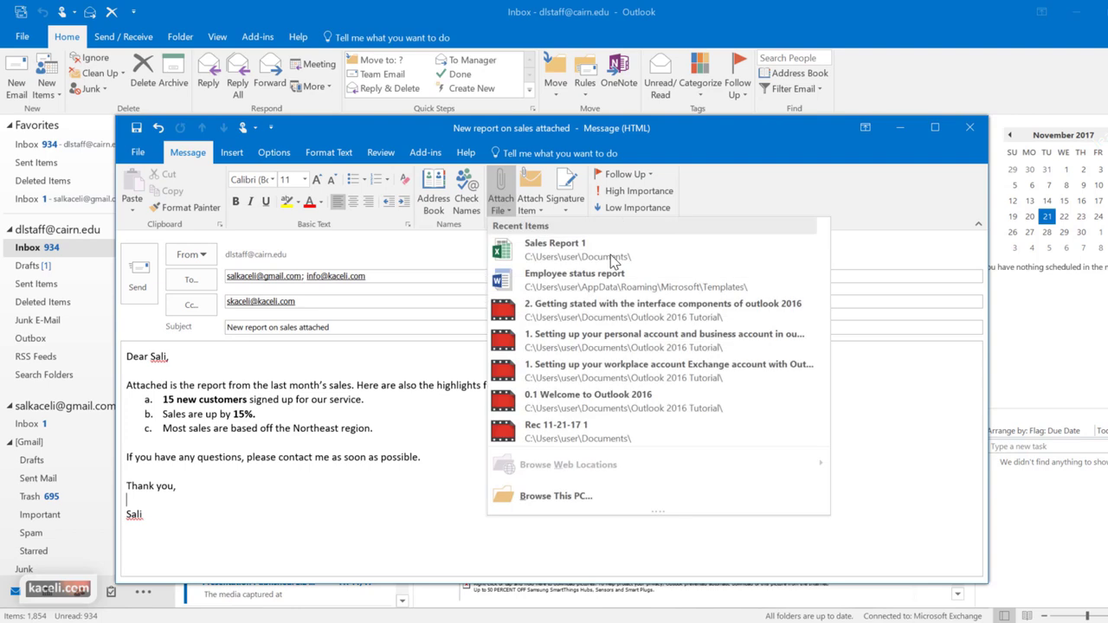
{"action": "left_click", "coordinate": [537, 258]}
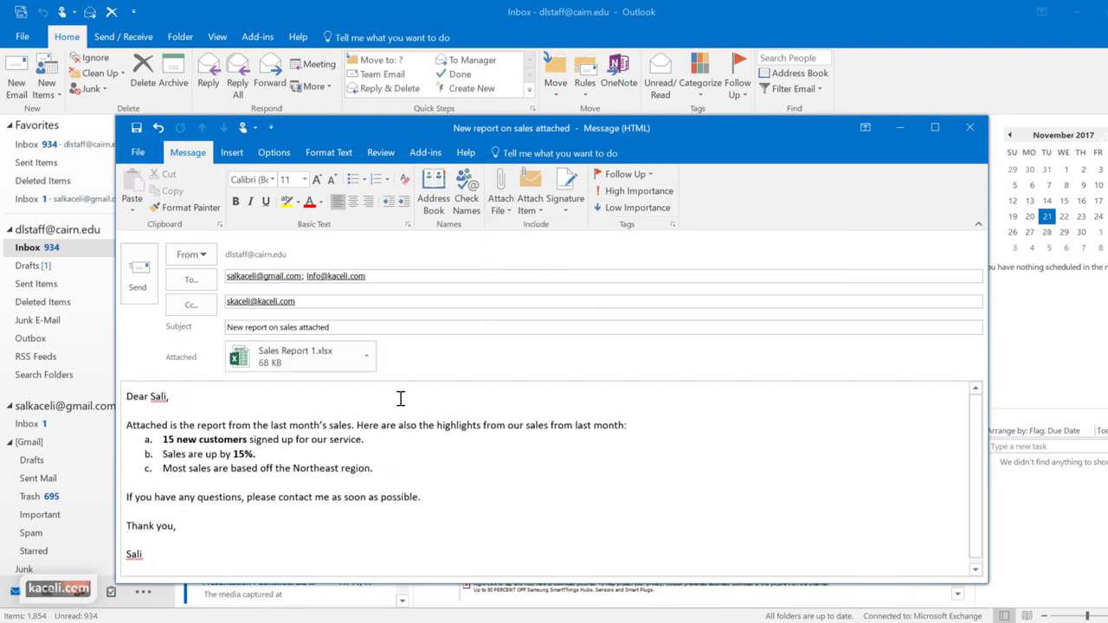
{"action": "scroll", "coordinate": [226, 429], "scroll_direction": "down", "scroll_amount": 1}
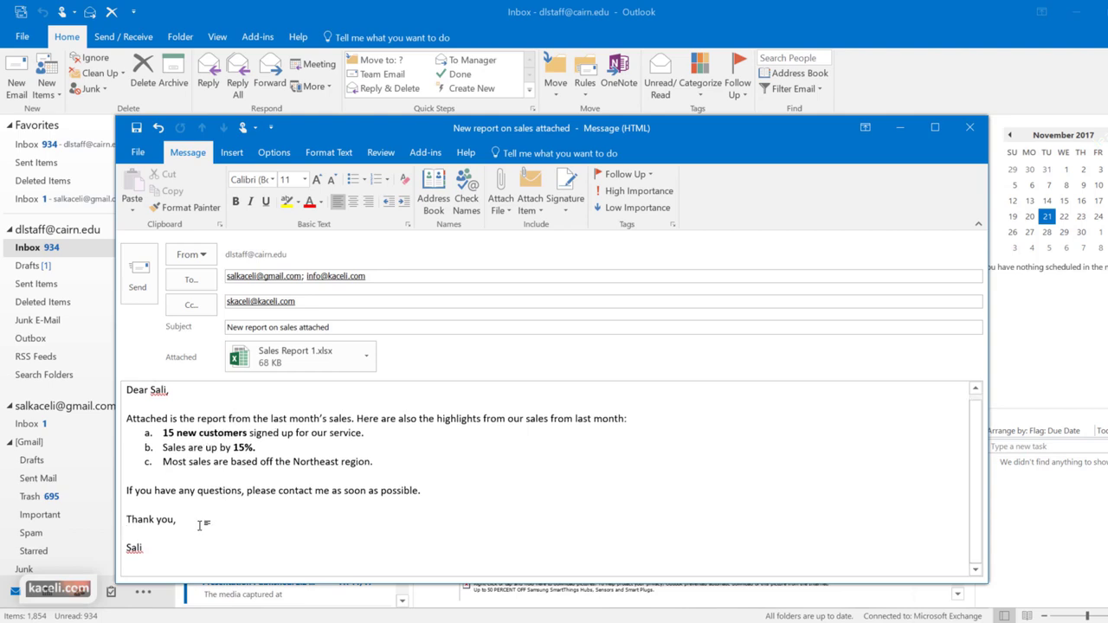
{"action": "scroll", "coordinate": [339, 493], "scroll_direction": "up", "scroll_amount": 1}
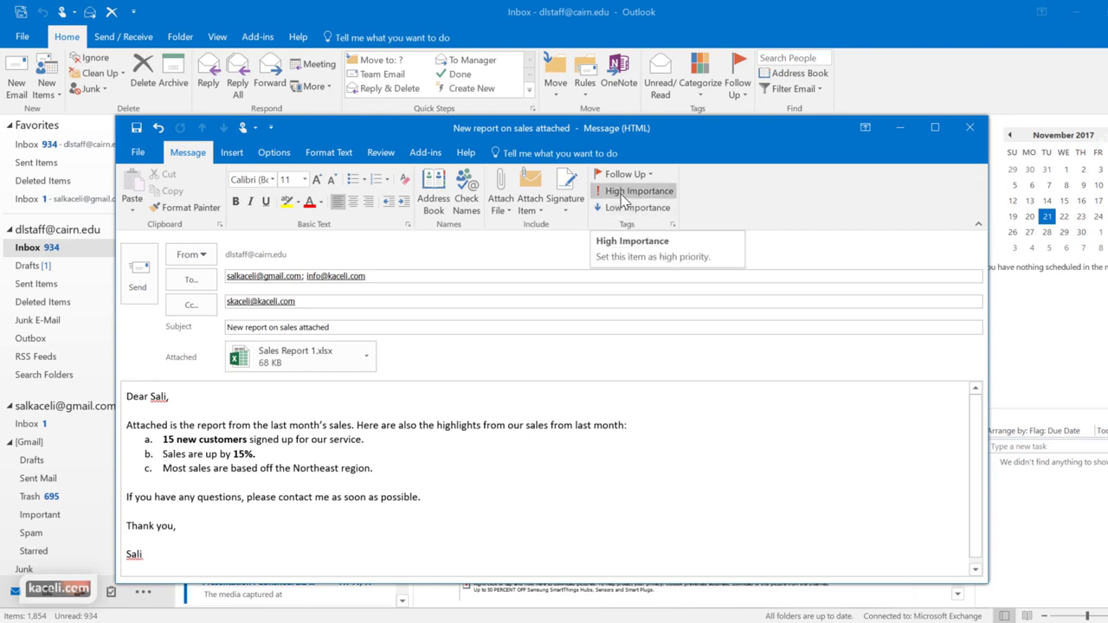
Mark the message High Importance and add a Tomorrow follow-up flag
{"action": "left_click", "coordinate": [628, 192]}
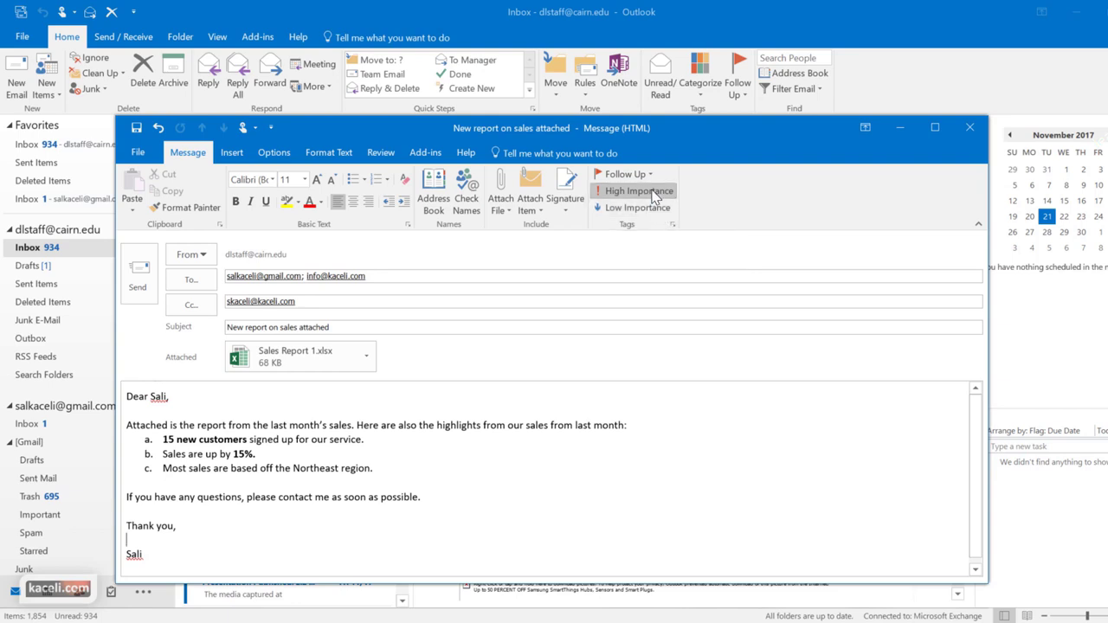
{"action": "left_click", "coordinate": [623, 174]}
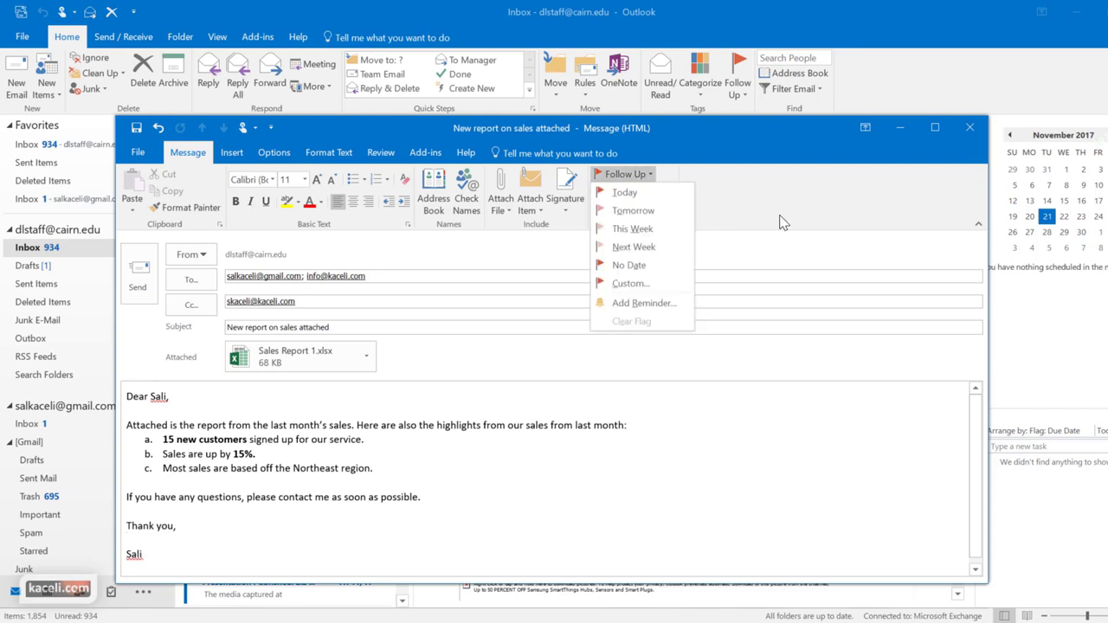
{"action": "left_click", "coordinate": [857, 221]}
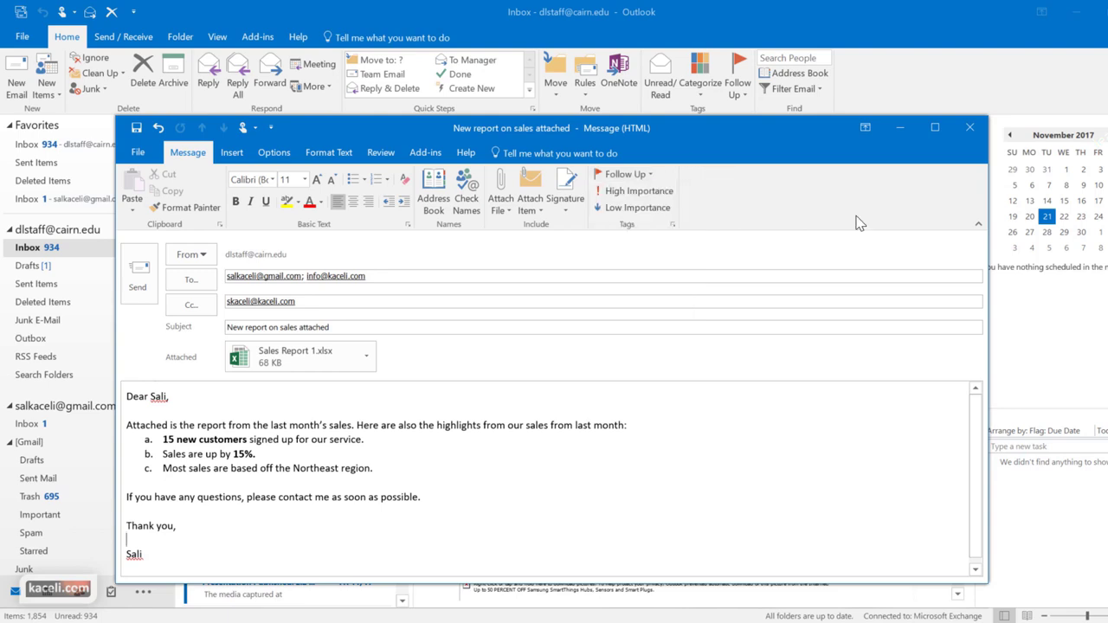
{"action": "left_click", "coordinate": [648, 177]}
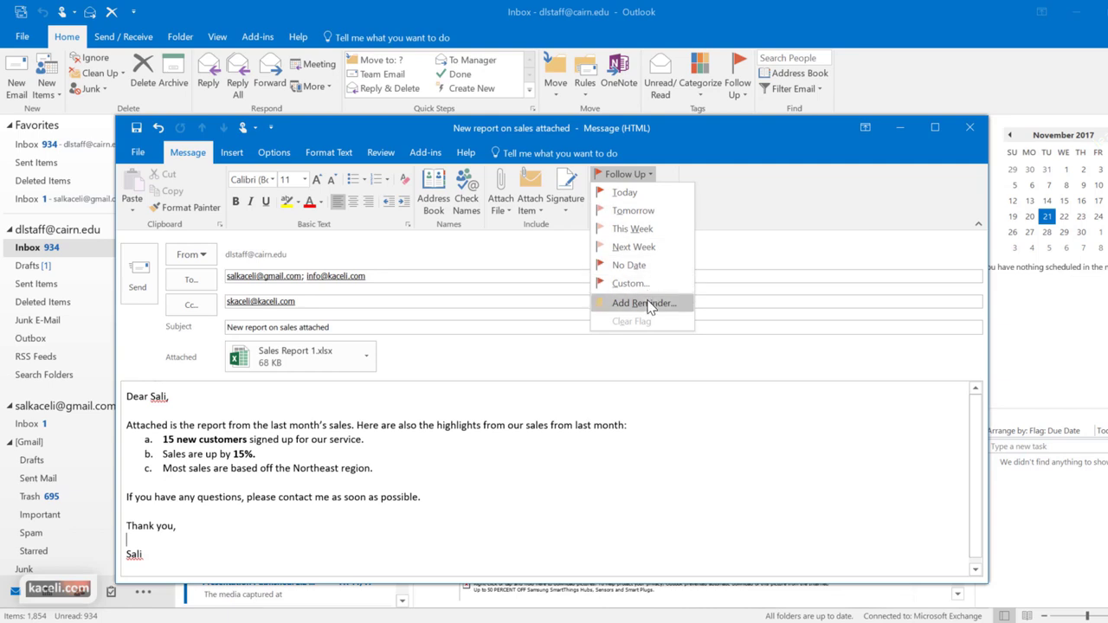
{"action": "left_click", "coordinate": [632, 212]}
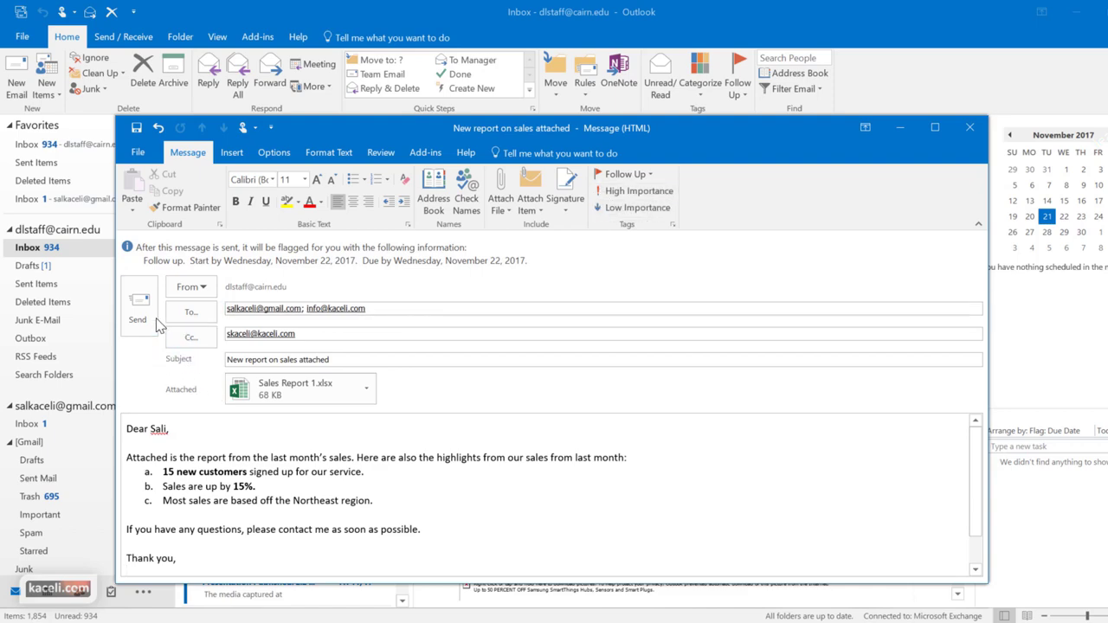
Send the sales report, check the Outbox, then find it in Sent Items
{"action": "left_click", "coordinate": [148, 306]}
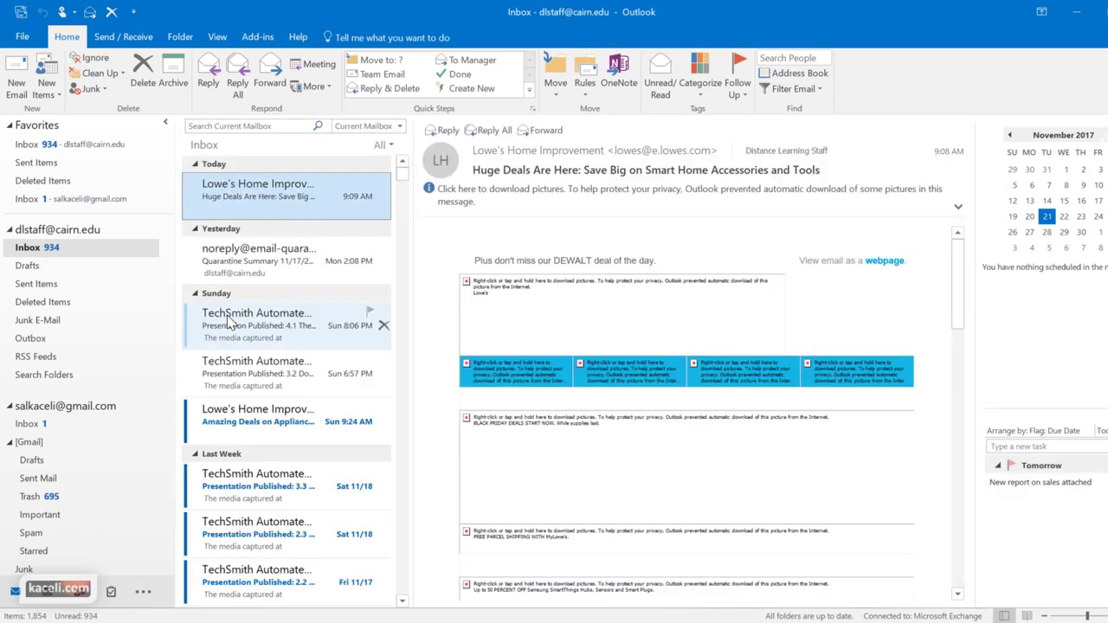
{"action": "left_click", "coordinate": [43, 343]}
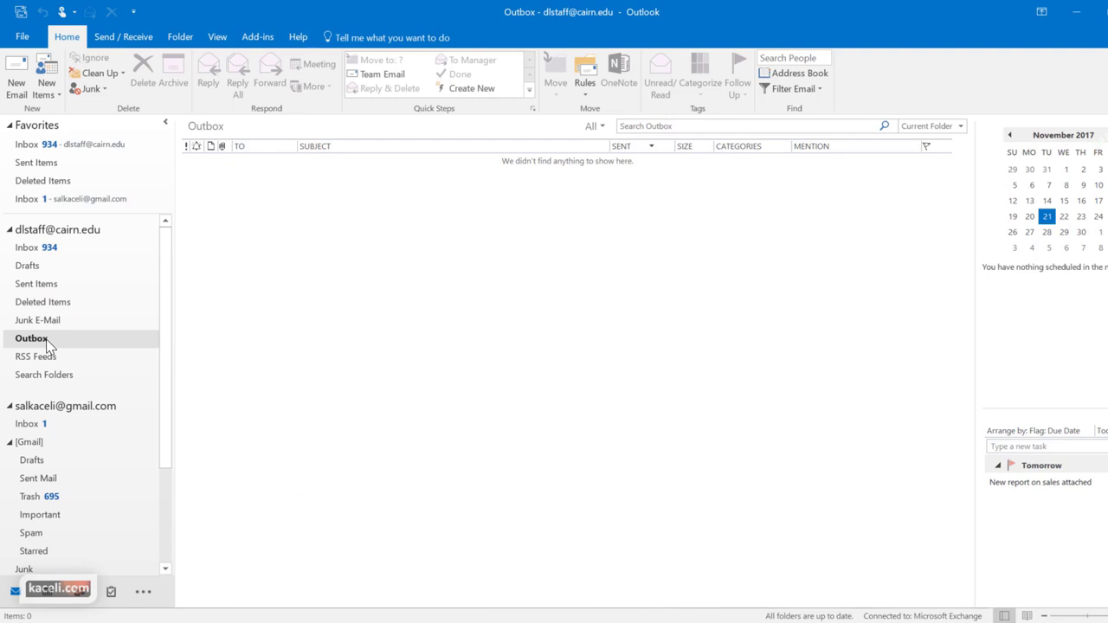
{"action": "left_click", "coordinate": [49, 286]}
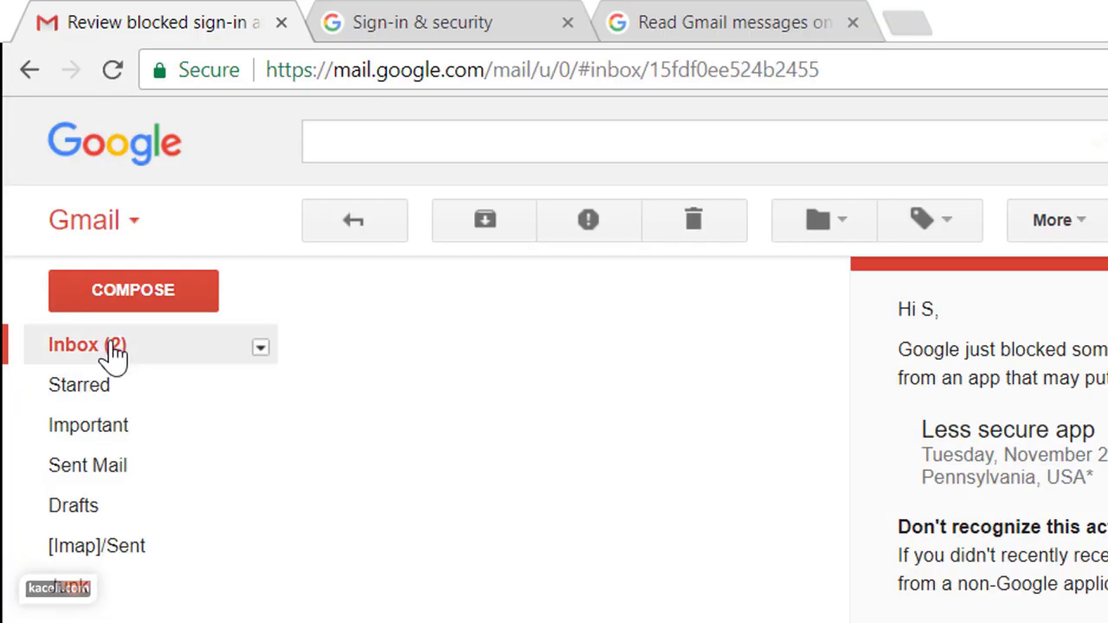
Open 'New report on sales attached' in Gmail and preview the Sales Report 1.xlsx attachment
{"action": "left_click", "coordinate": [90, 353]}
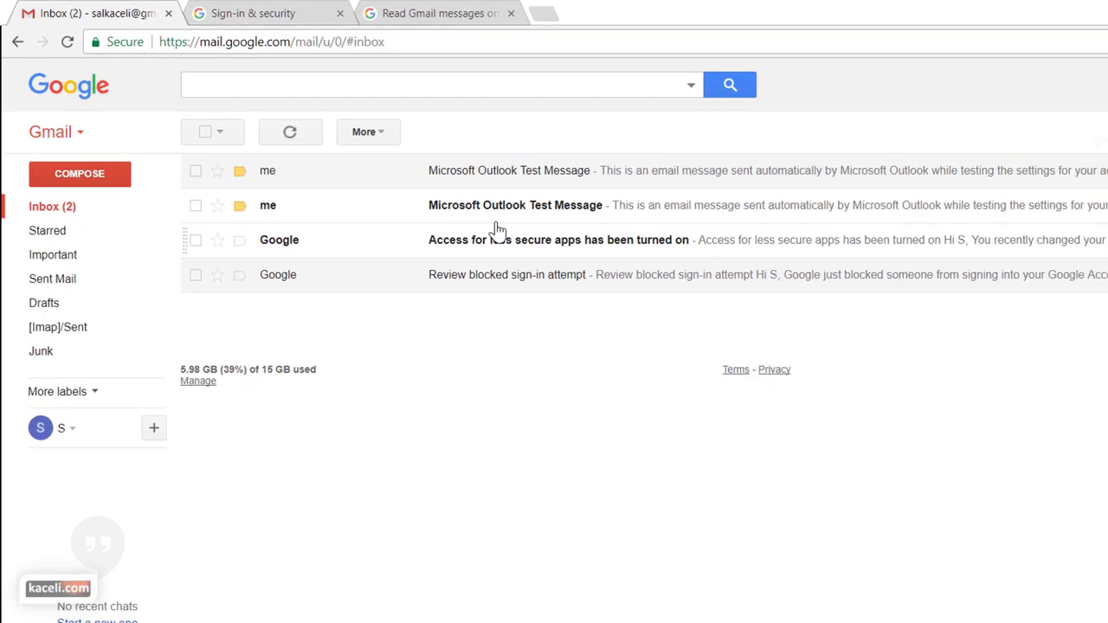
{"action": "left_click", "coordinate": [99, 206]}
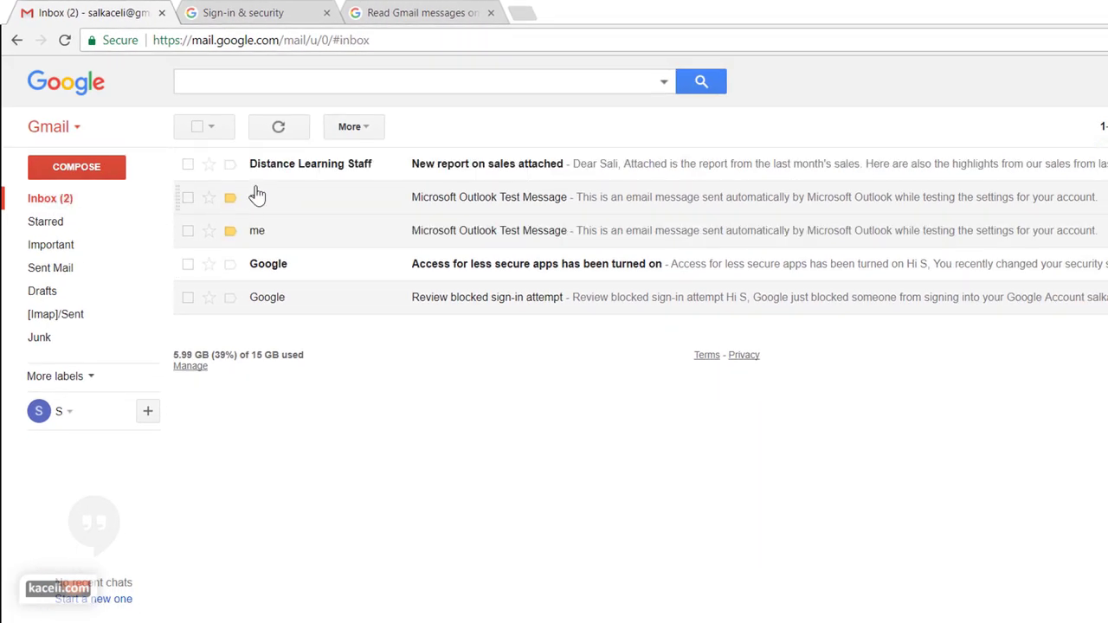
{"action": "left_click", "coordinate": [448, 173]}
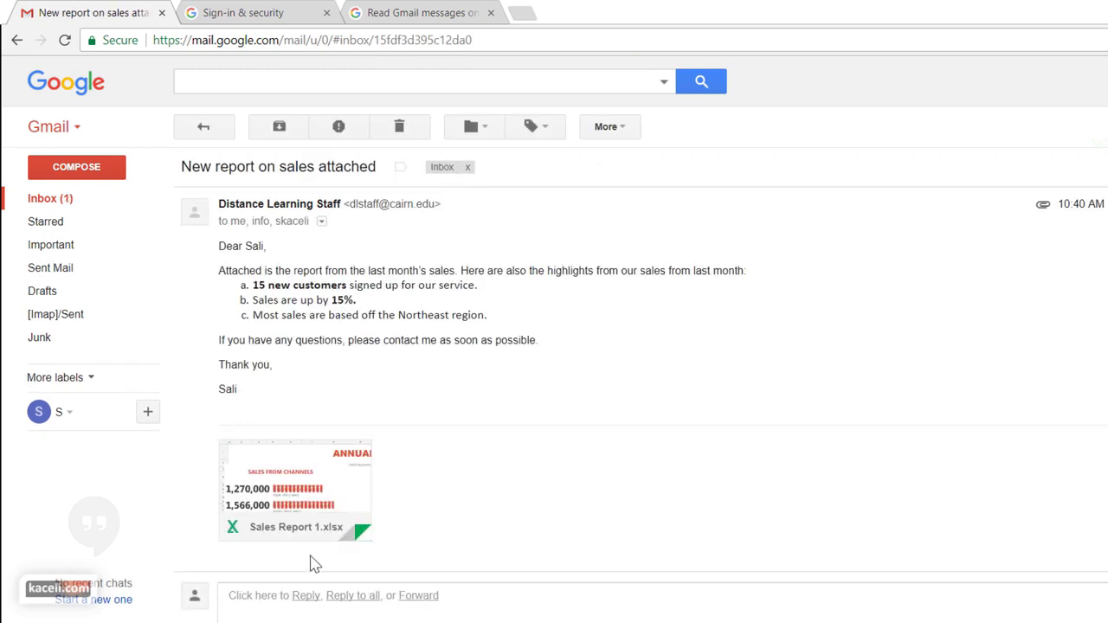
{"action": "left_click", "coordinate": [286, 476]}
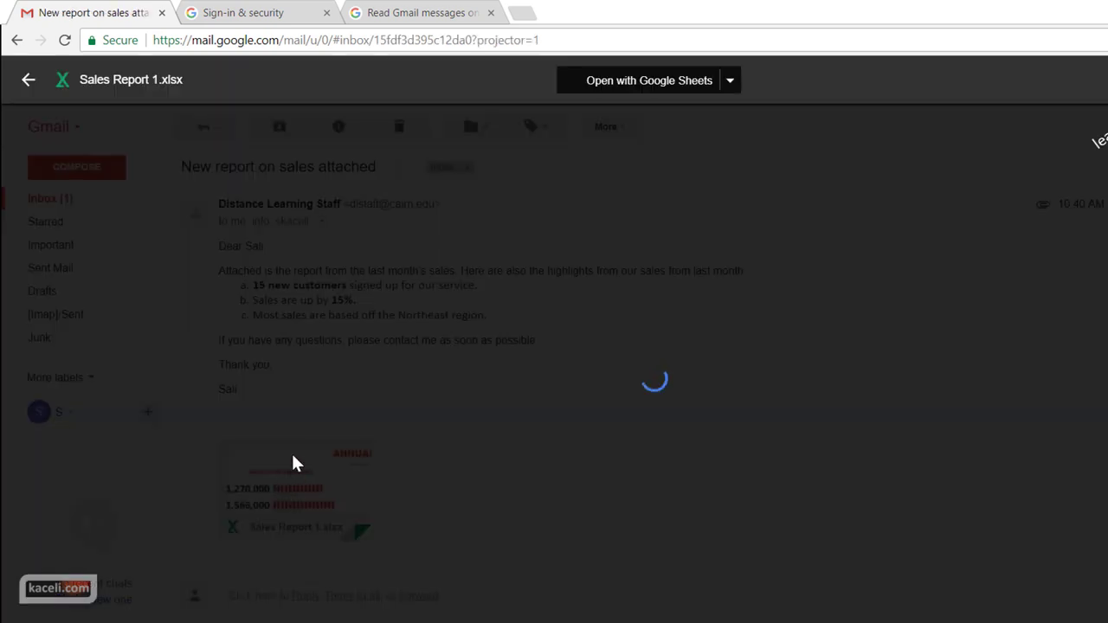
{"action": "scroll", "coordinate": [465, 465], "scroll_direction": "down", "scroll_amount": 1}
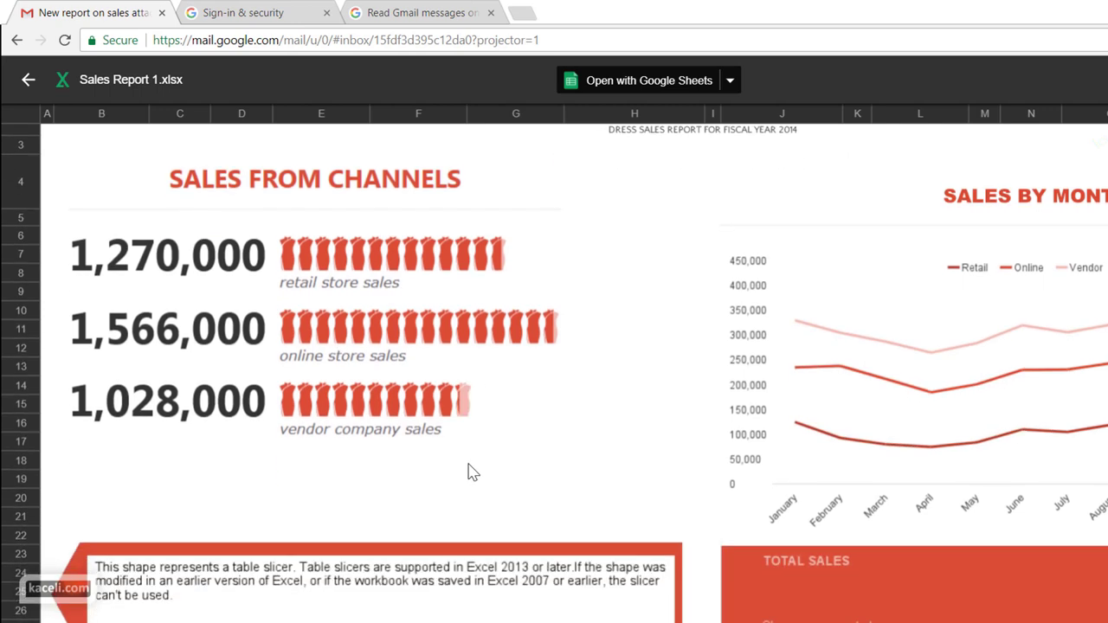
{"action": "scroll", "coordinate": [510, 472], "scroll_direction": "up", "scroll_amount": 1}
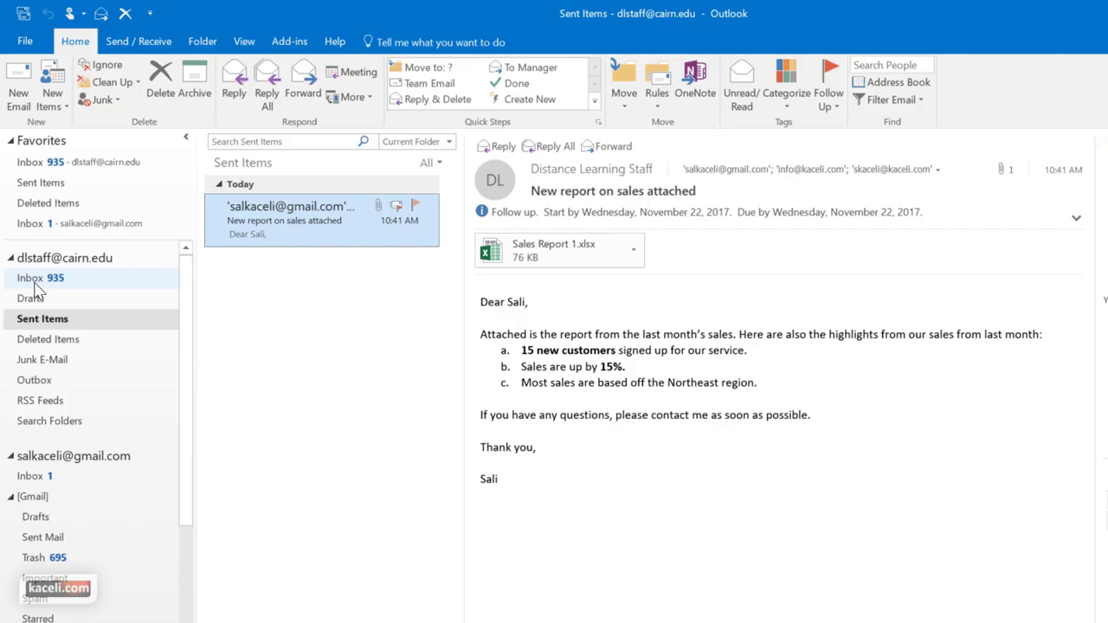
{"action": "left_click", "coordinate": [31, 278]}
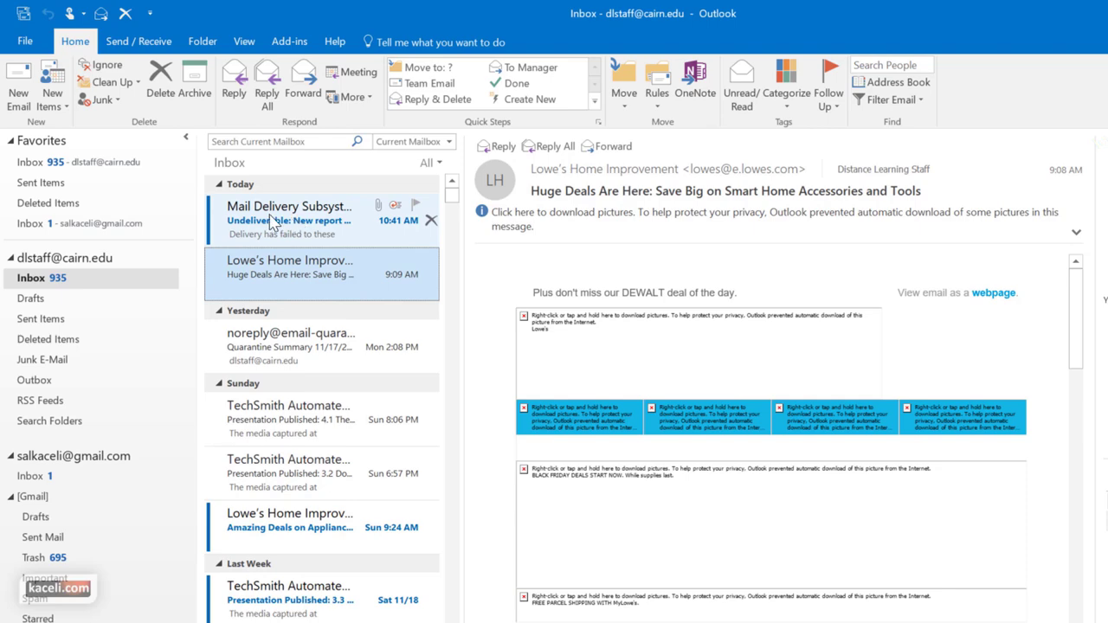
Read the Mail Delivery Subsystem undeliverable notice, then delete it from the Inbox
{"action": "left_click", "coordinate": [273, 222]}
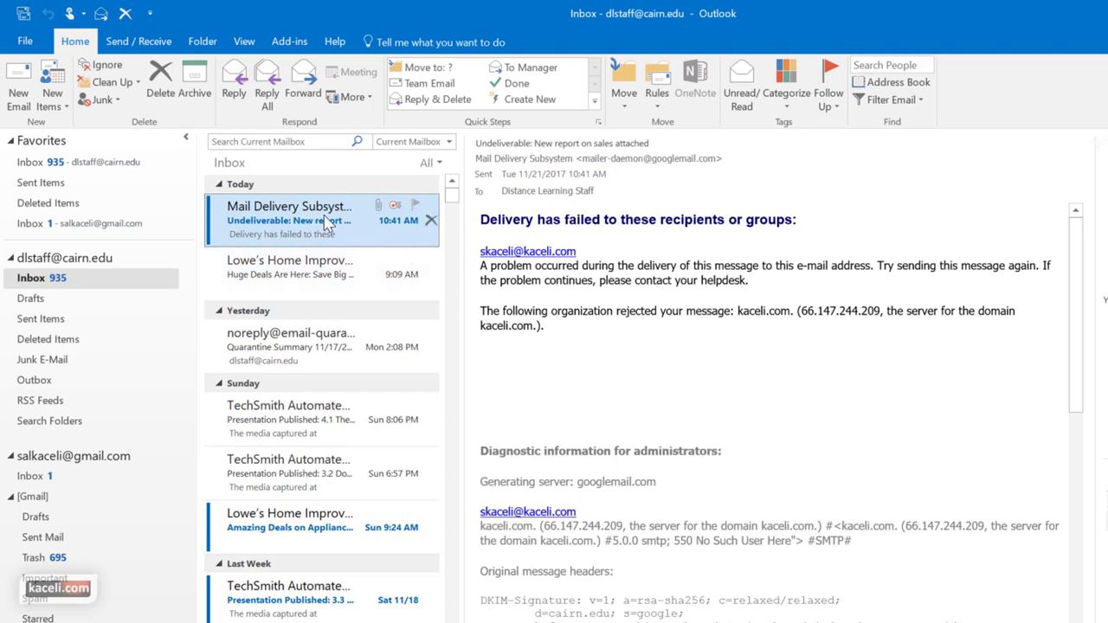
{"action": "left_click", "coordinate": [670, 326]}
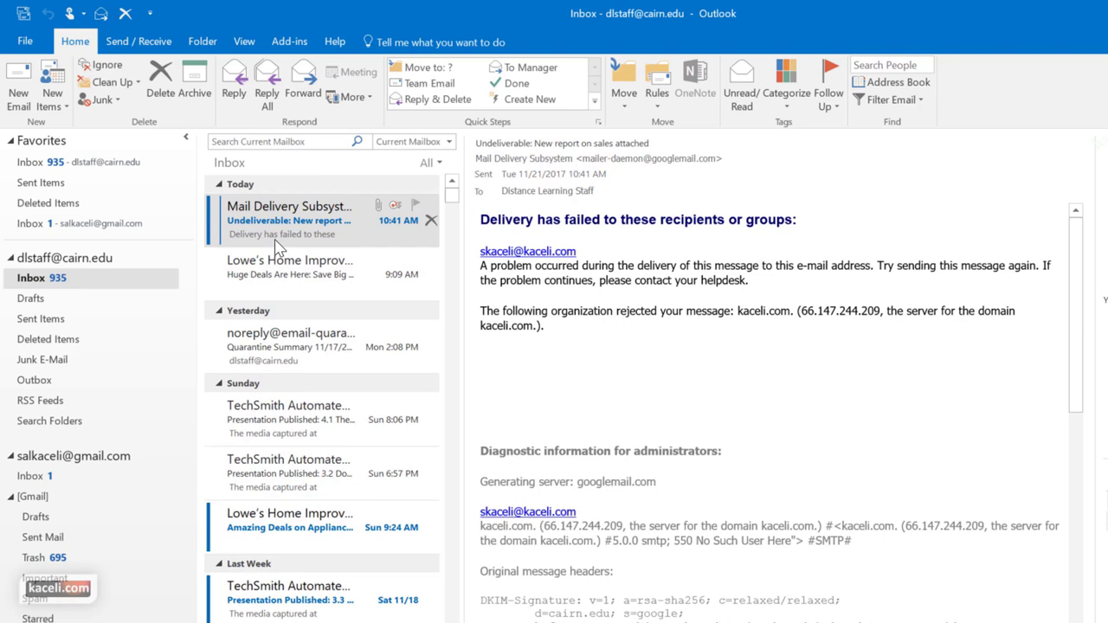
{"action": "left_click", "coordinate": [431, 222]}
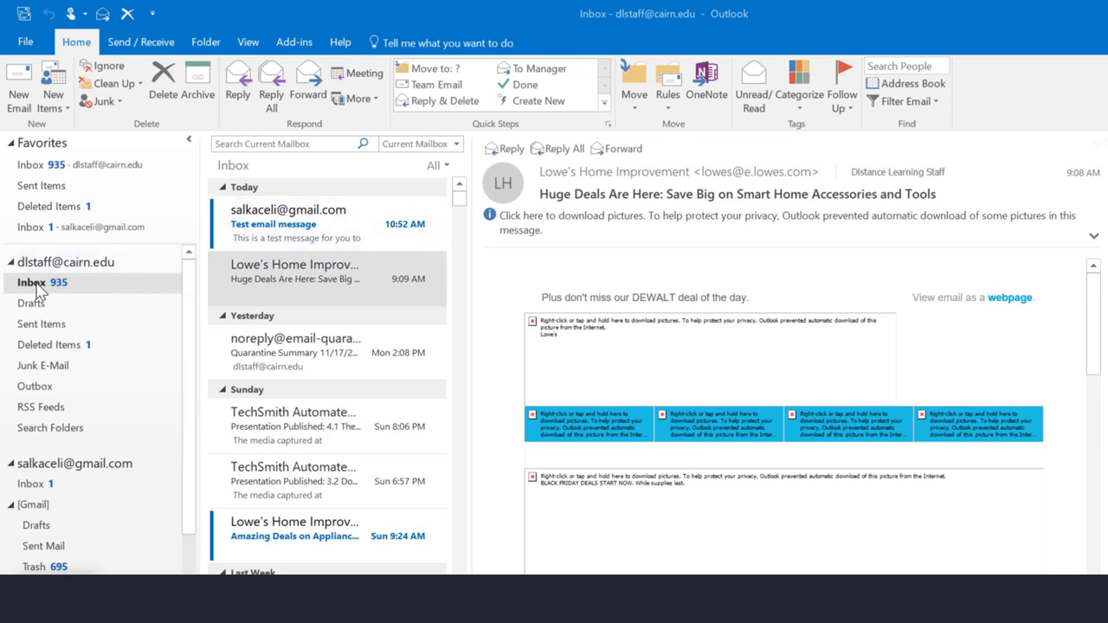
Open the Test email message from the Favorites Inbox and flag it for follow-up today
{"action": "left_click", "coordinate": [44, 167]}
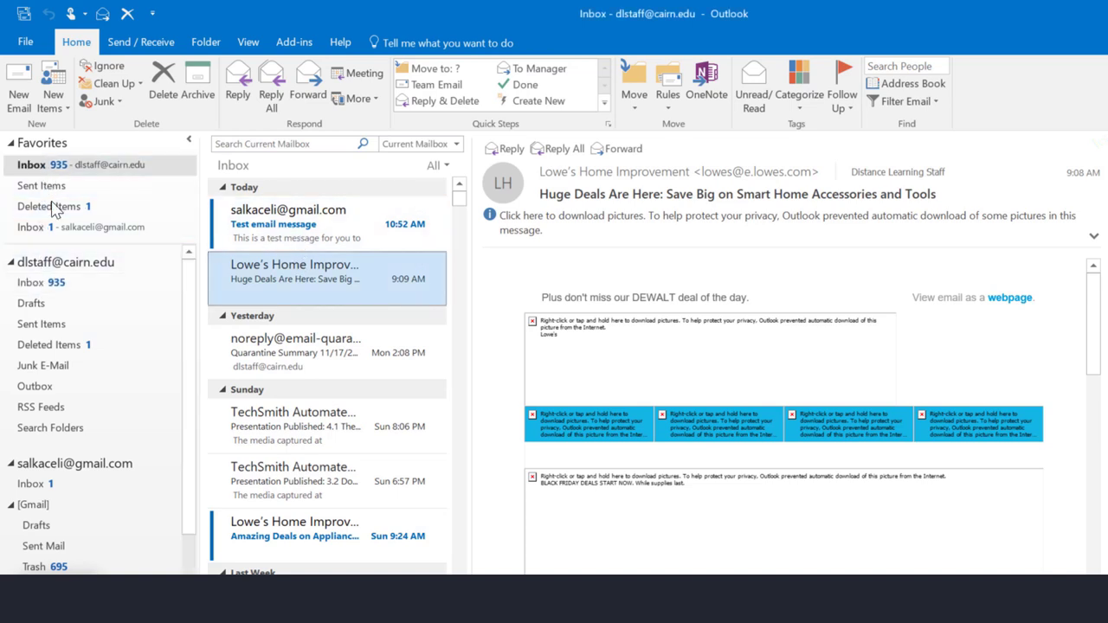
{"action": "left_click", "coordinate": [304, 223]}
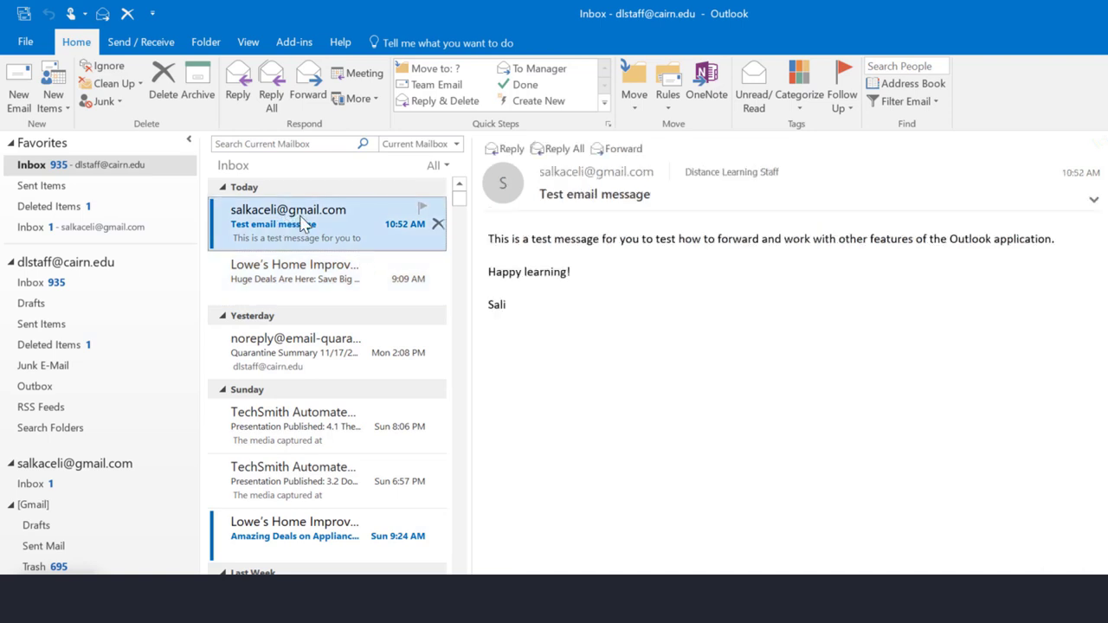
{"action": "left_click", "coordinate": [647, 294]}
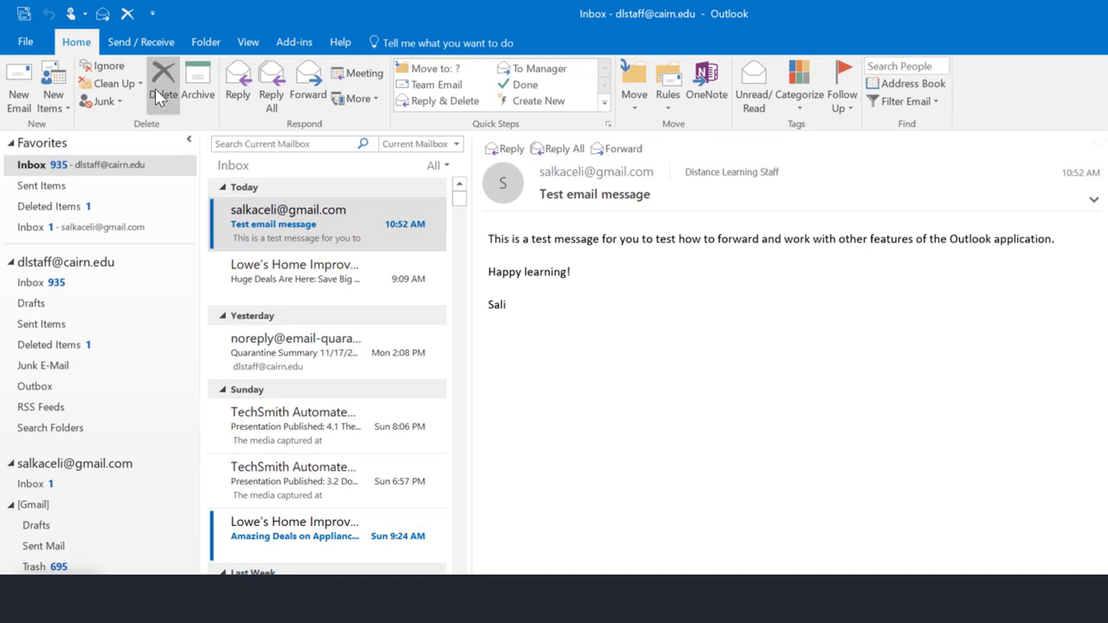
{"action": "mouse_move", "coordinate": [435, 227]}
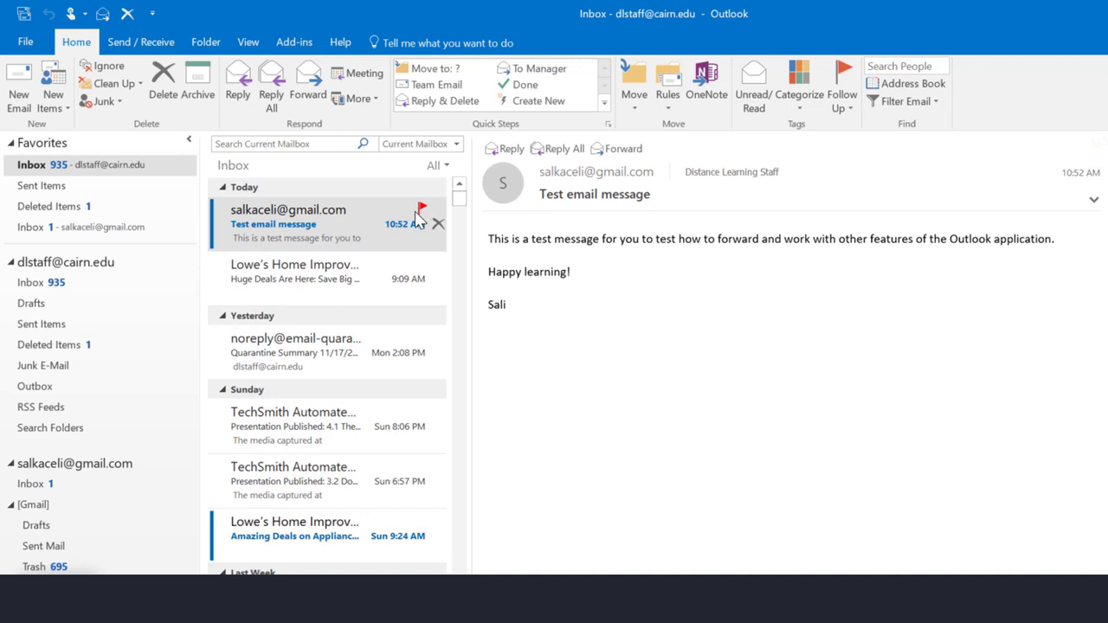
{"action": "left_click", "coordinate": [422, 211]}
{"action": "left_click", "coordinate": [422, 210]}
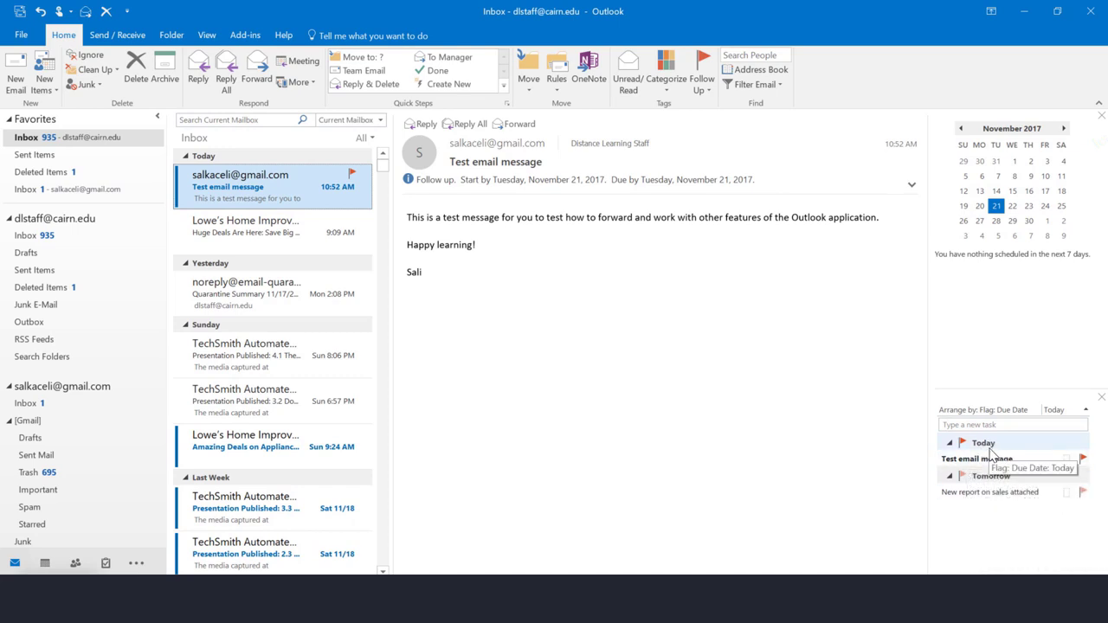
Toggle Tasks off and back on in the To-Do Bar so flagged tasks show below the calendar
{"action": "left_click", "coordinate": [207, 36]}
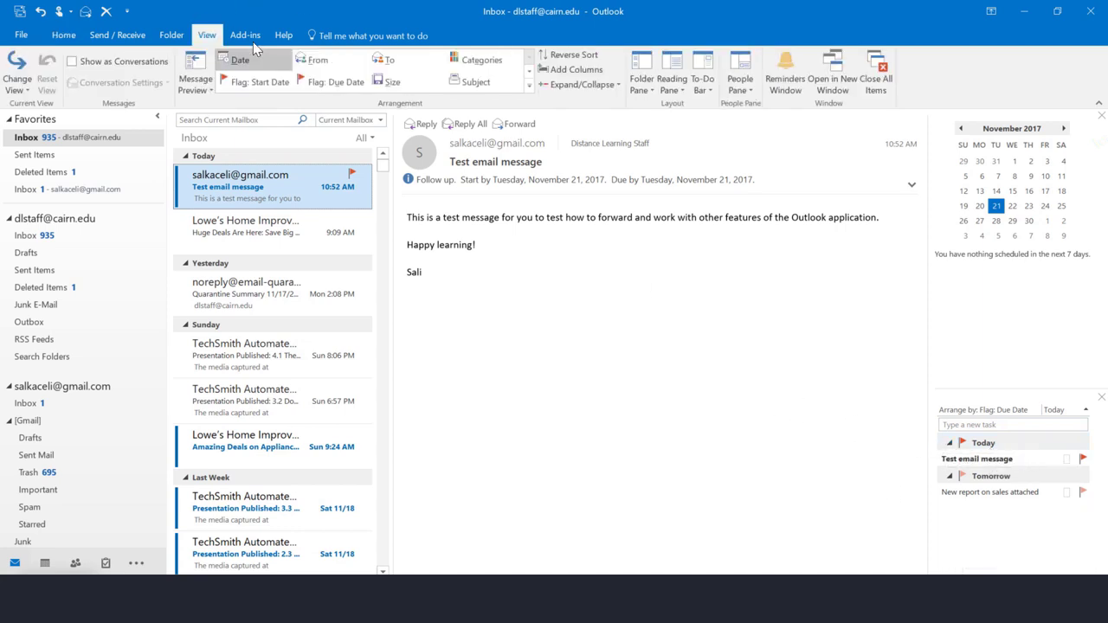
{"action": "left_click", "coordinate": [709, 90]}
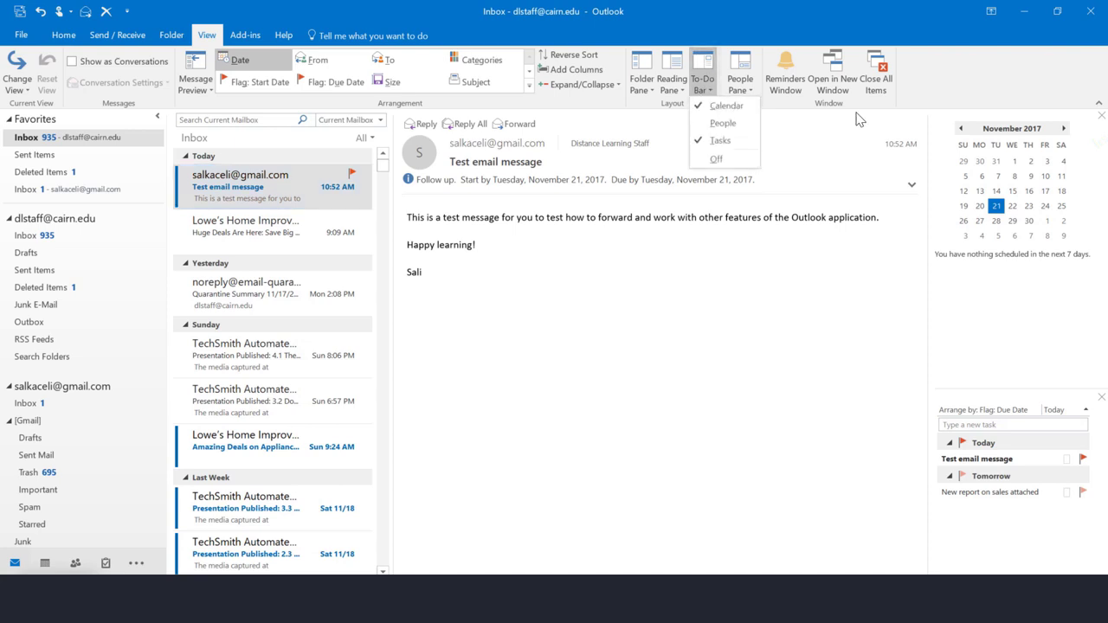
{"action": "left_click", "coordinate": [715, 142]}
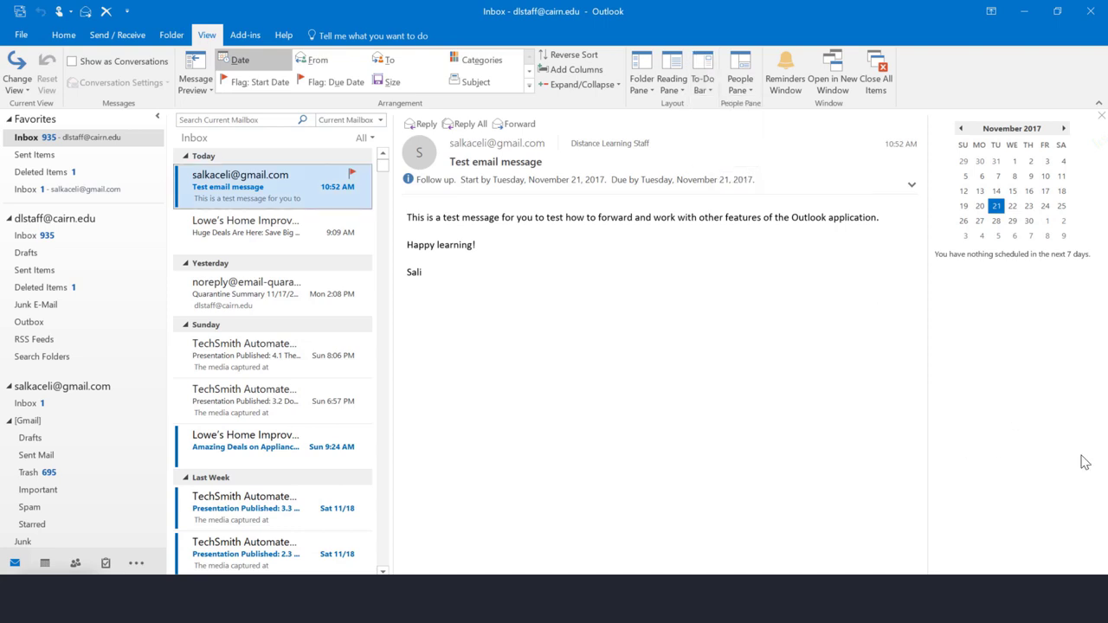
{"action": "left_click", "coordinate": [706, 94]}
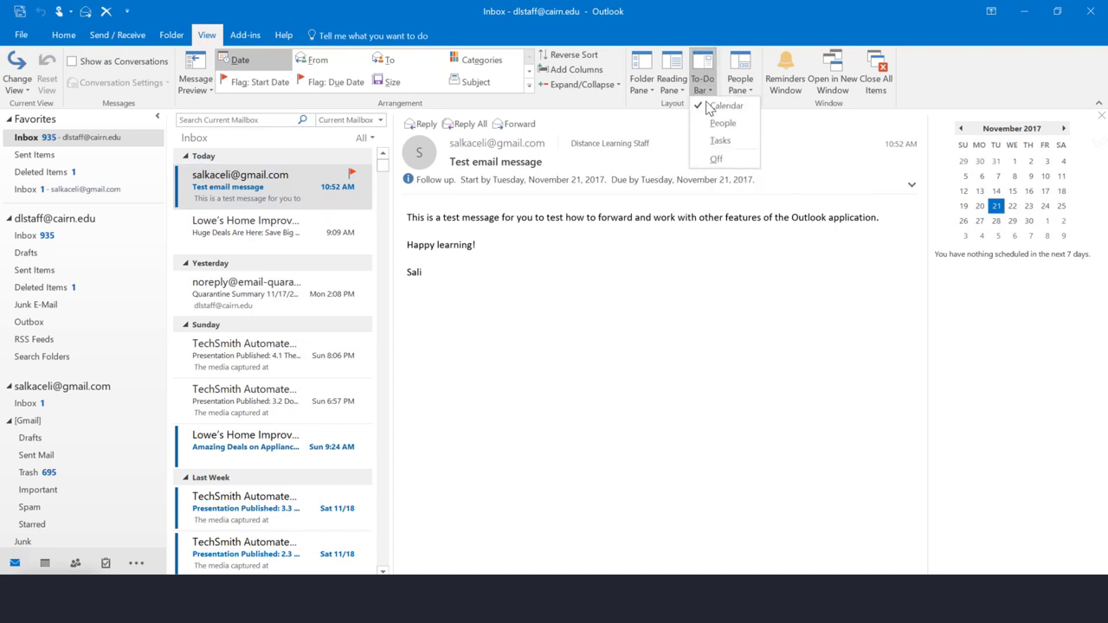
{"action": "left_click", "coordinate": [718, 142]}
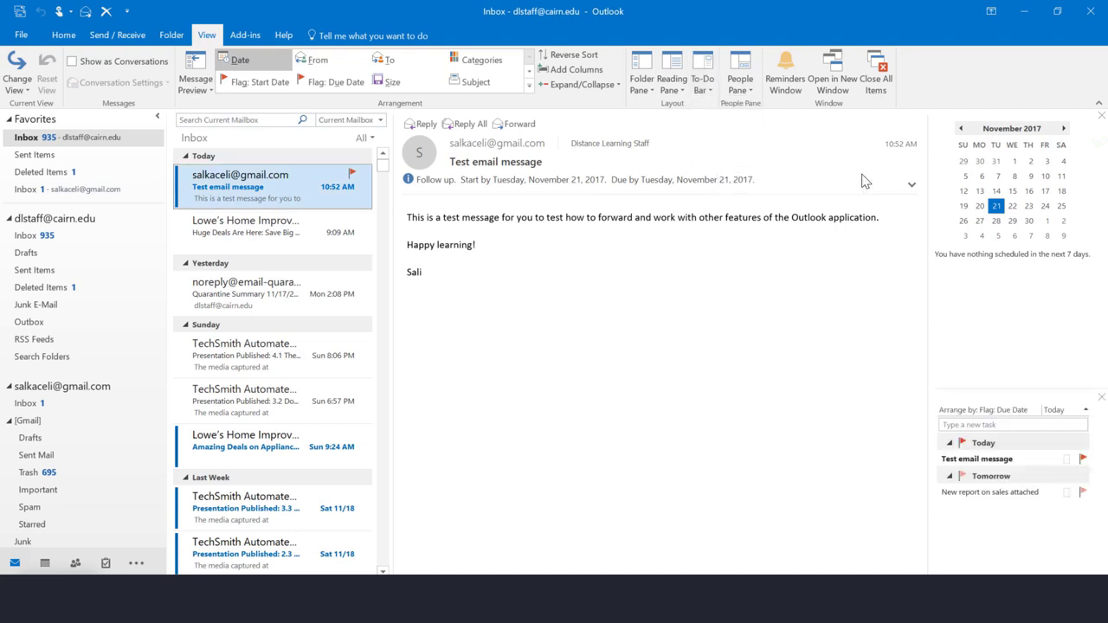
{"action": "double_click", "coordinate": [975, 495]}
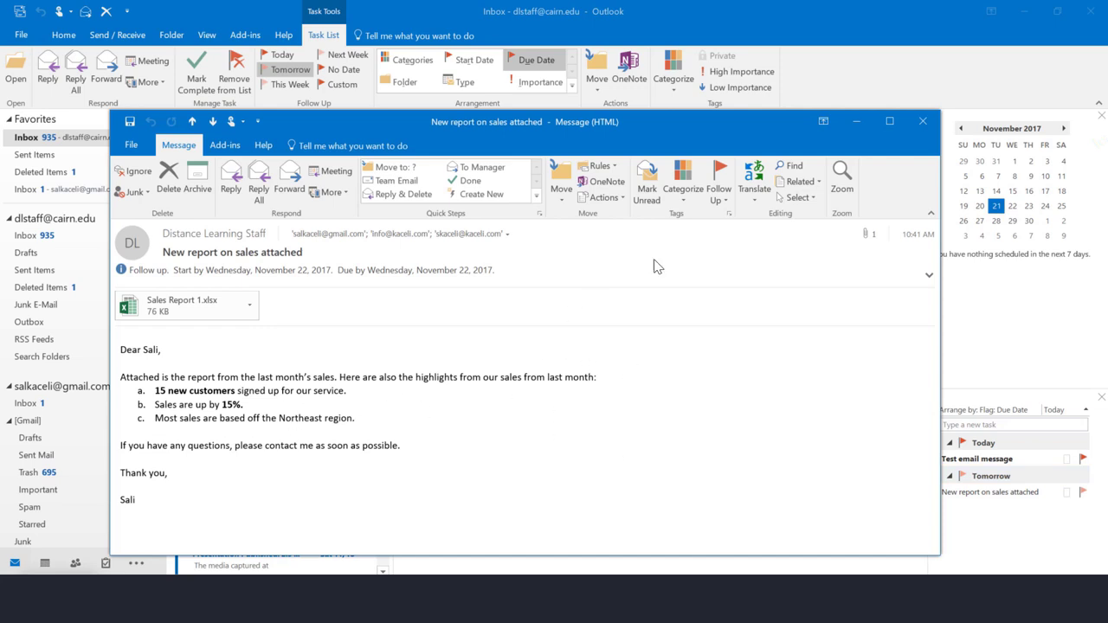
{"action": "key", "text": "Escape"}
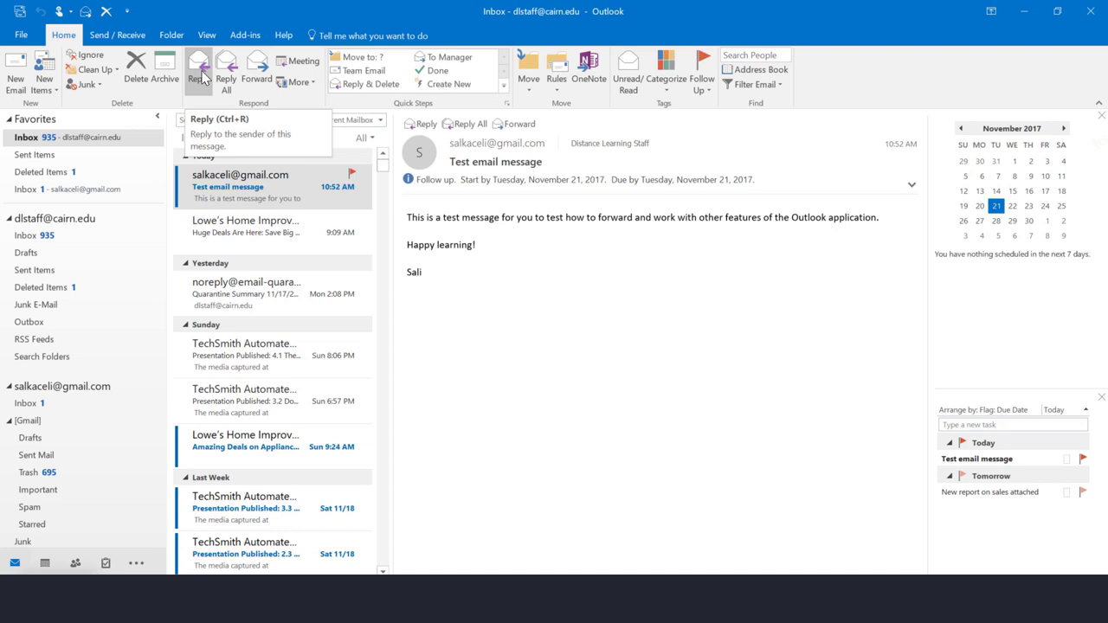
Reply inline to the Test email message with a greeting, thanks, a request for a couple days, and the sender's name as sign-off
{"action": "left_click", "coordinate": [423, 126]}
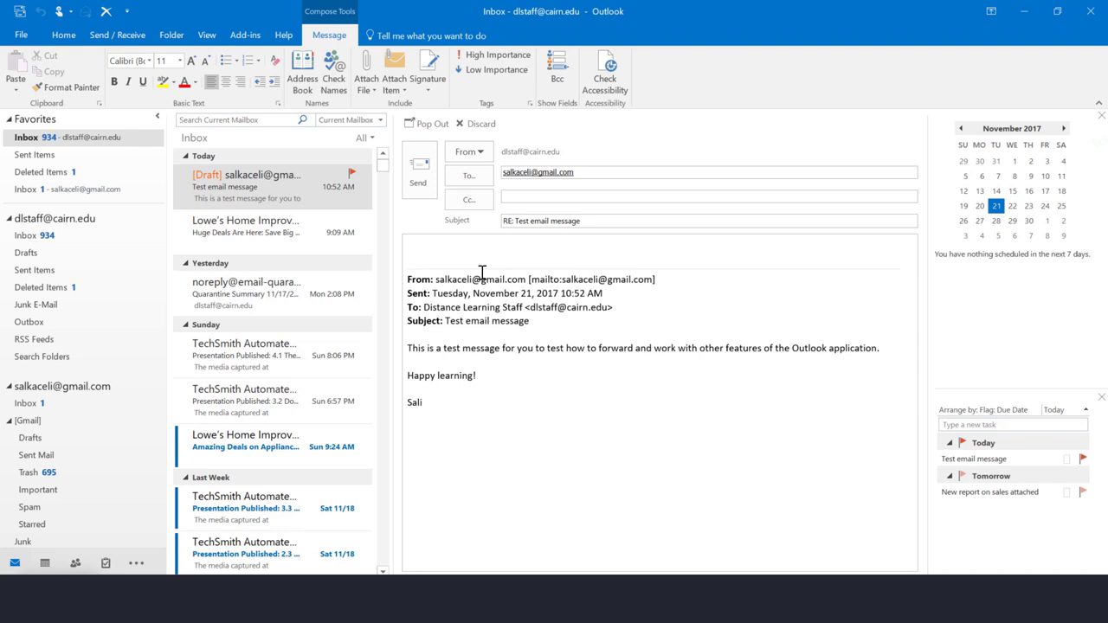
{"action": "type", "text": "Hi Sali,"}
{"action": "key", "text": "Return"}
{"action": "key", "text": "Return"}
{"action": "type", "text": "Thank you for your message. I have now received it and am following up on the request."}
{"action": "key", "text": "Return"}
{"action": "key", "text": "Return"}
{"action": "type", "text": "Please allow me a couple days to get back to you."}
{"action": "key", "text": "Return"}
{"action": "key", "text": "Return"}
{"action": "type", "text": "Sali"}
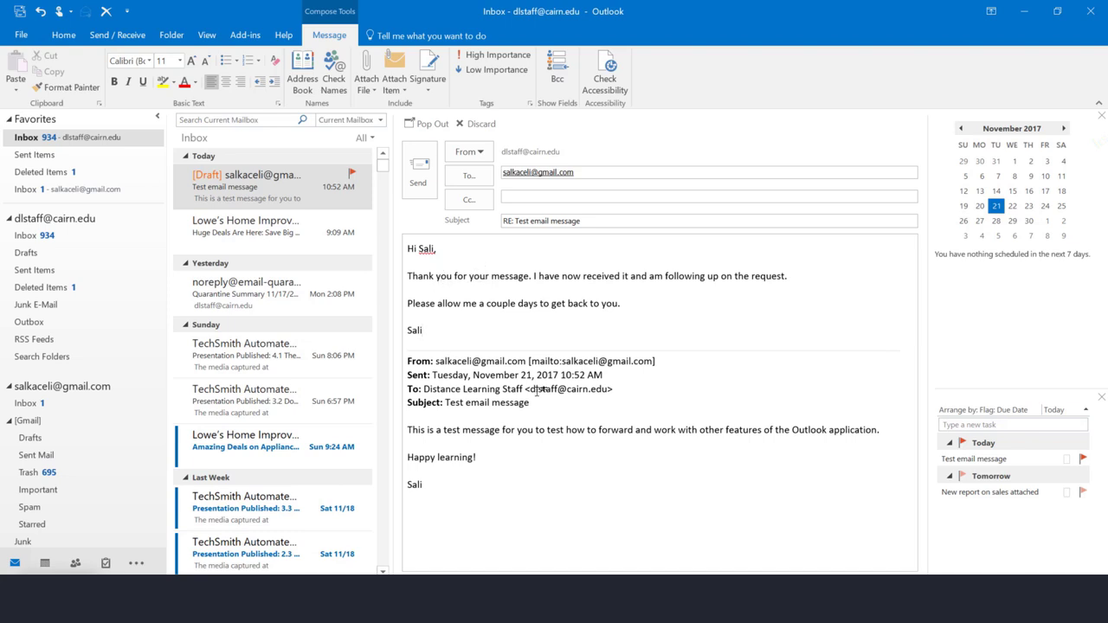
Try adding a carbon-copy recipient from Recent People, then return to the message body
{"action": "left_click", "coordinate": [575, 199]}
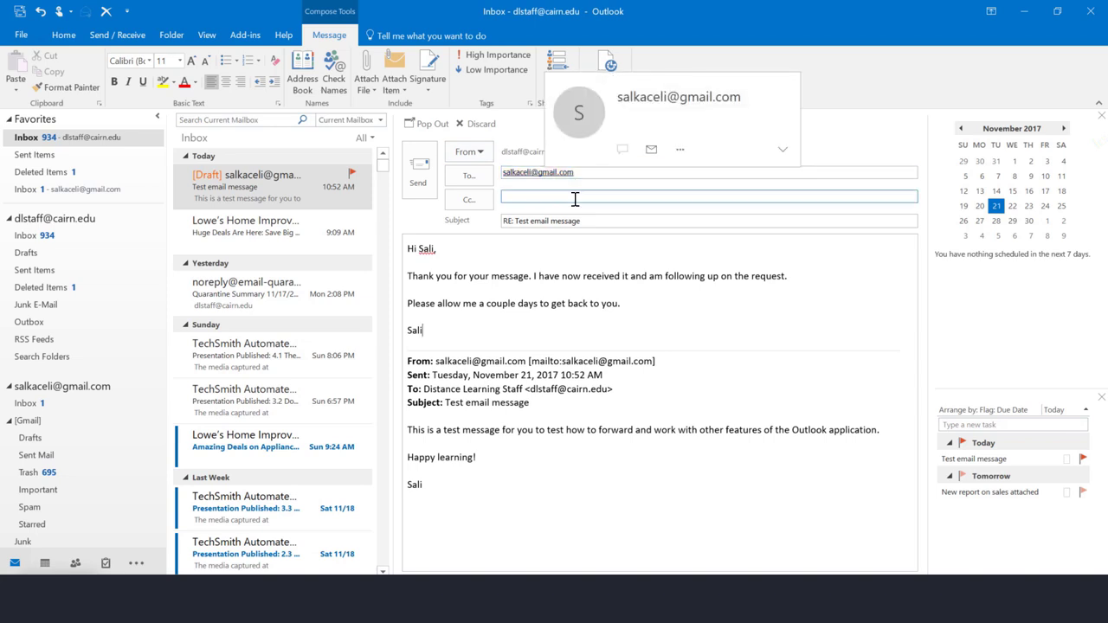
{"action": "left_click", "coordinate": [574, 173]}
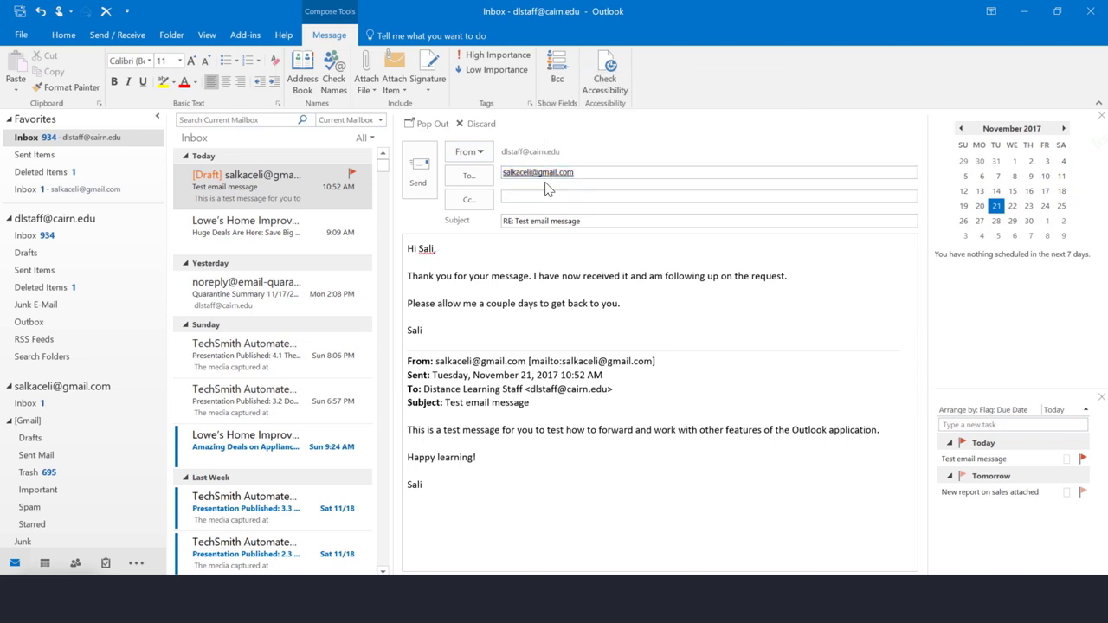
{"action": "left_click", "coordinate": [509, 197]}
{"action": "left_click", "coordinate": [509, 197]}
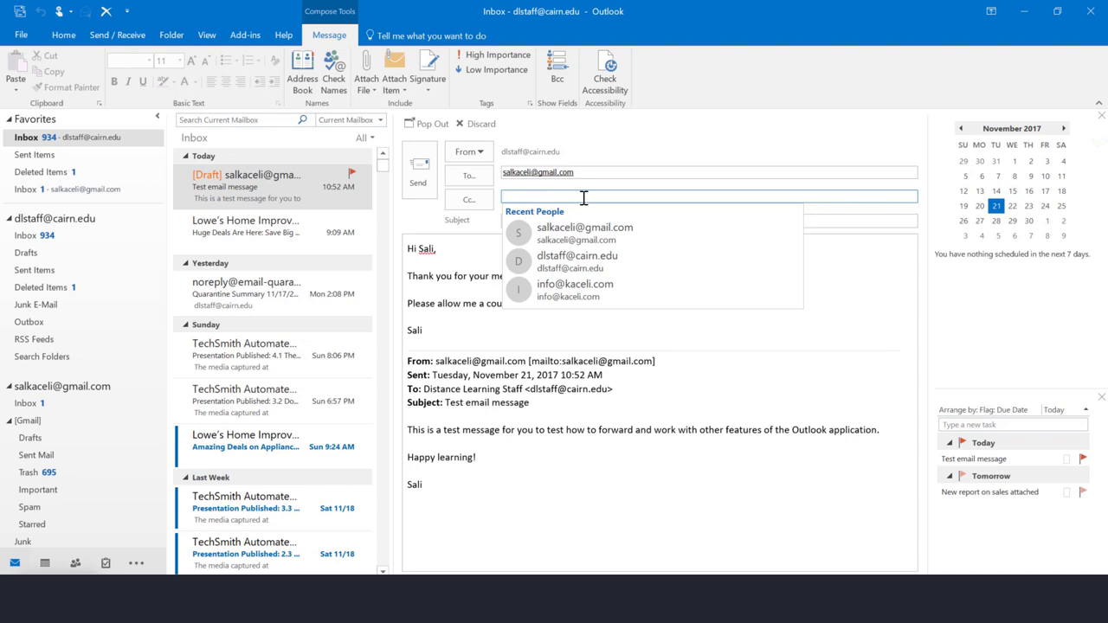
{"action": "left_click", "coordinate": [533, 198]}
{"action": "left_click", "coordinate": [534, 198]}
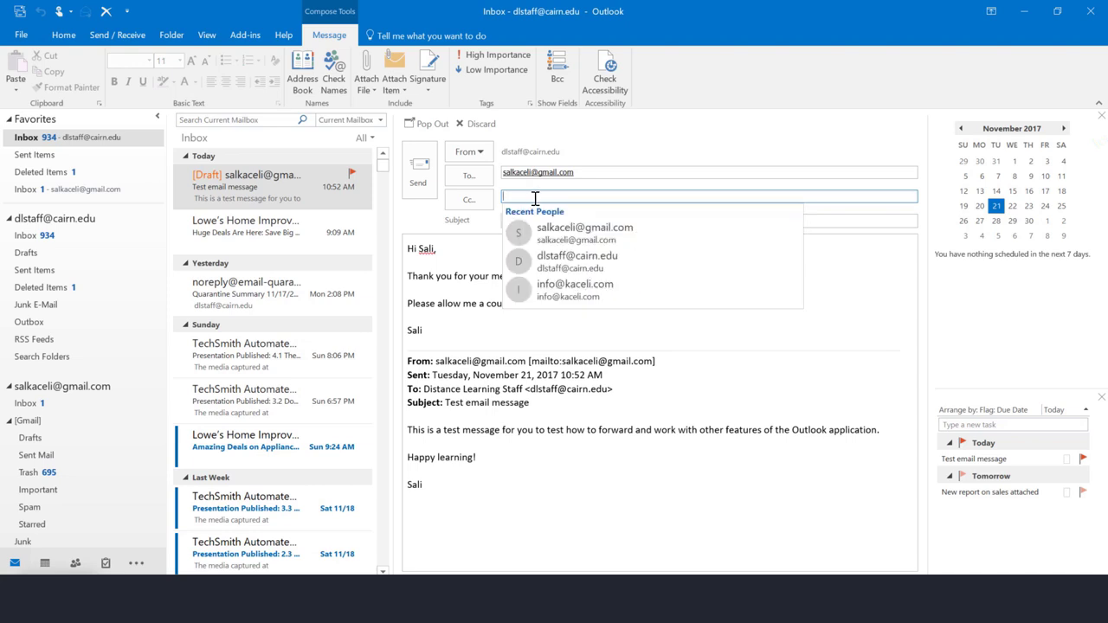
{"action": "left_click", "coordinate": [835, 322]}
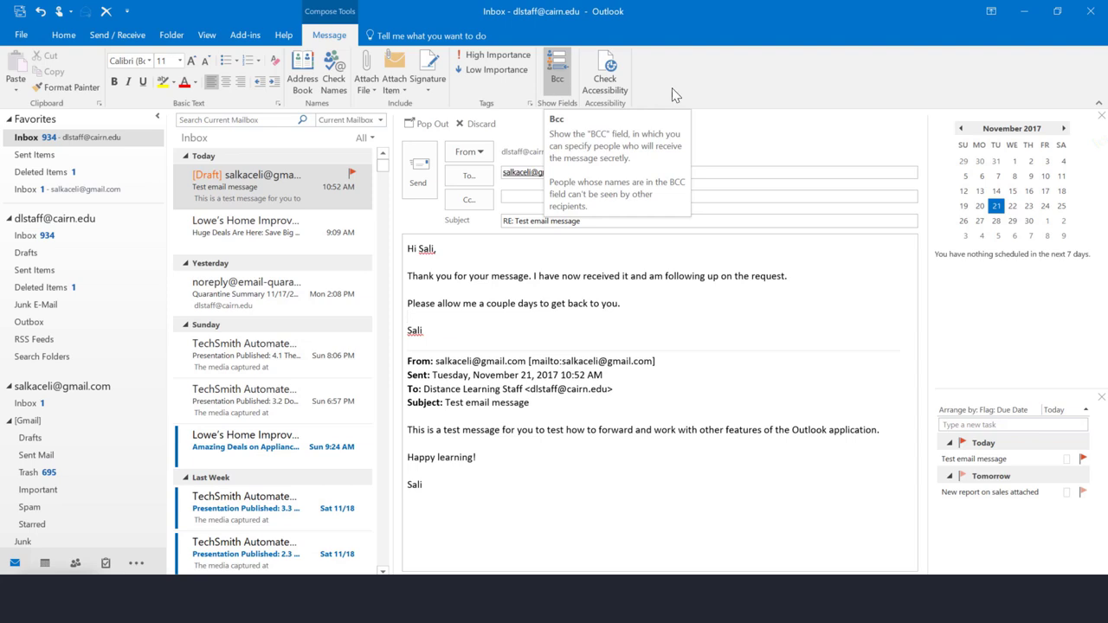
Show the Bcc line and add the original sender as a blind-copy recipient
{"action": "left_click", "coordinate": [559, 76]}
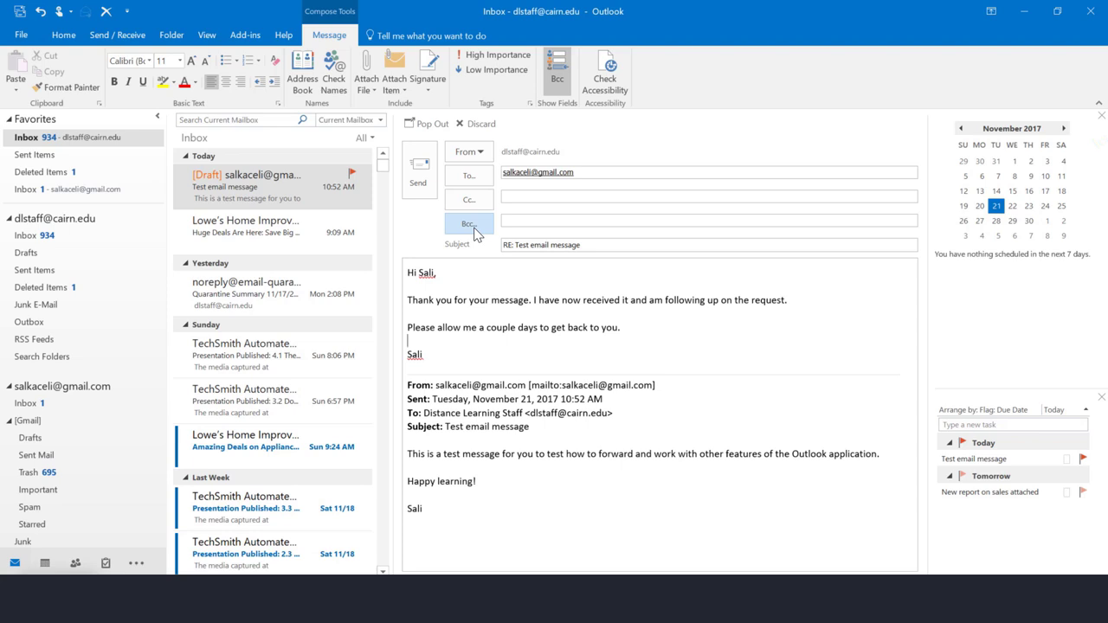
{"action": "left_click", "coordinate": [554, 222]}
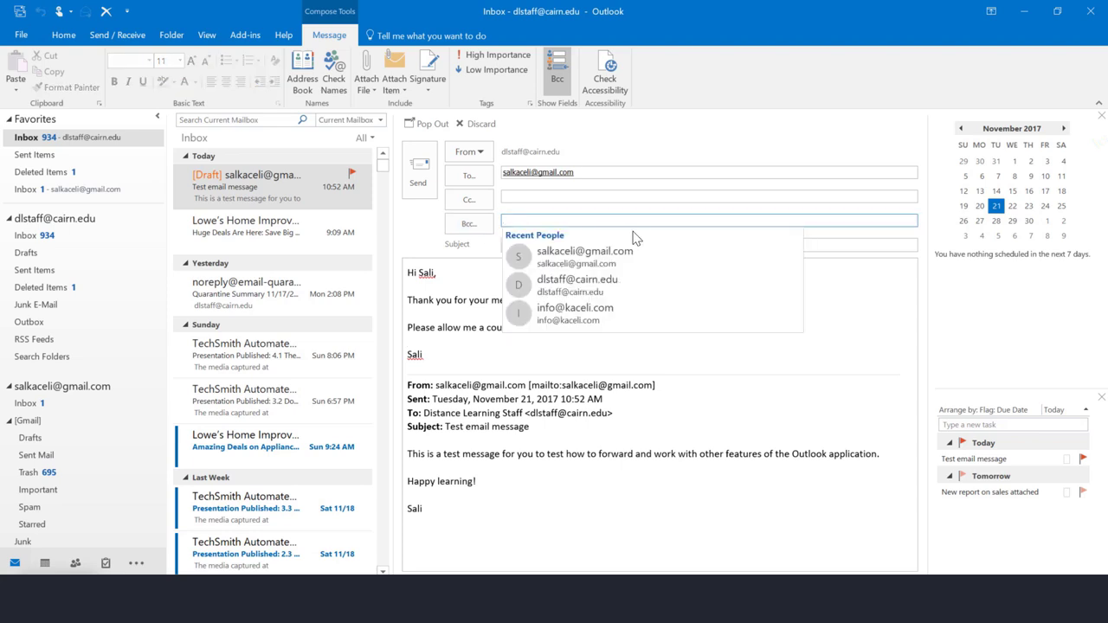
{"action": "left_click", "coordinate": [584, 256]}
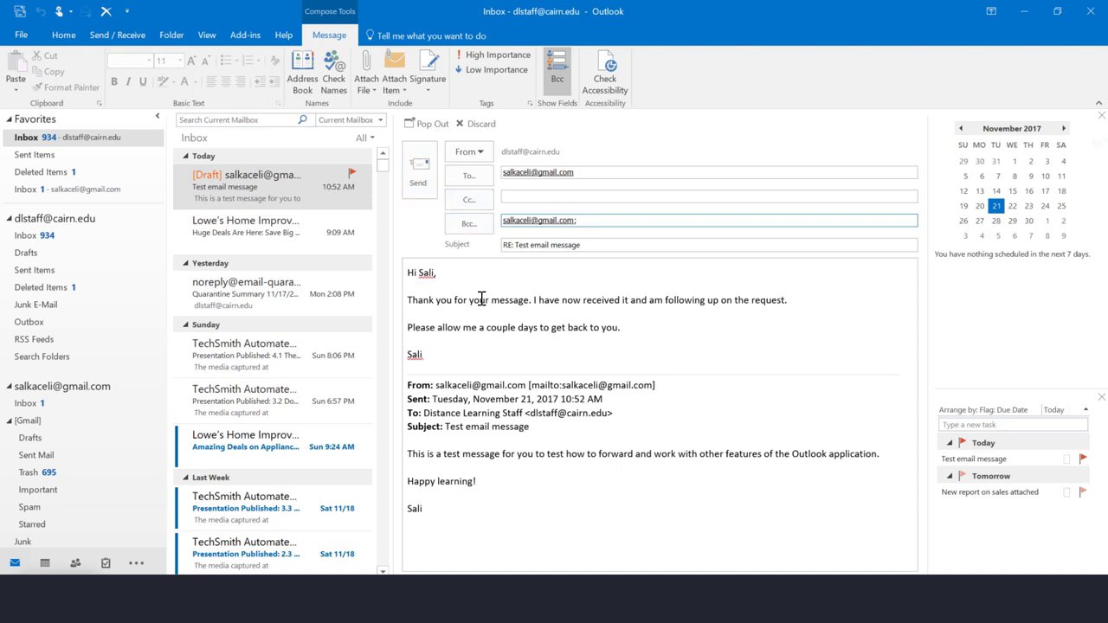
Send the blind-copied reply from its own pop-out window, nudged slightly upward
{"action": "left_click", "coordinate": [431, 126]}
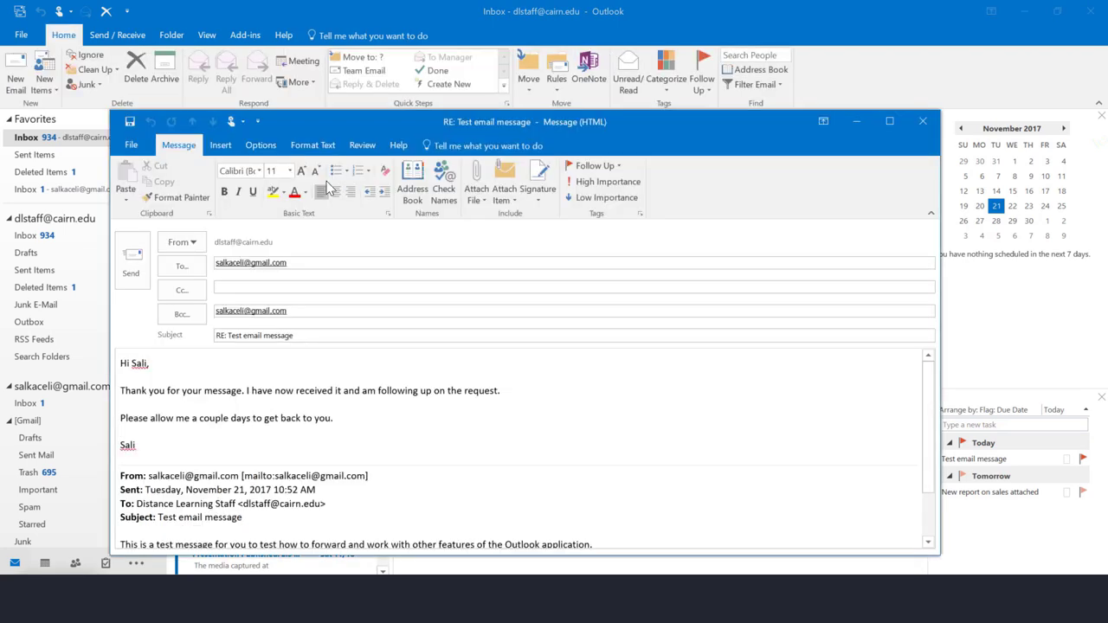
{"action": "left_click_drag", "start_coordinate": [327, 126], "coordinate": [344, 98]}
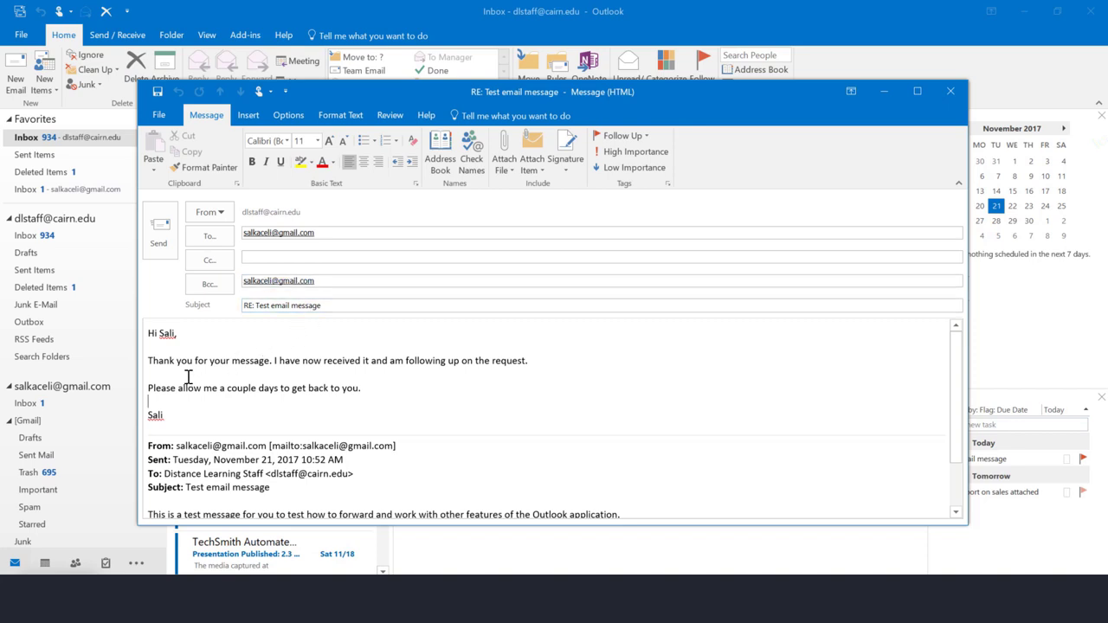
{"action": "left_click", "coordinate": [162, 248]}
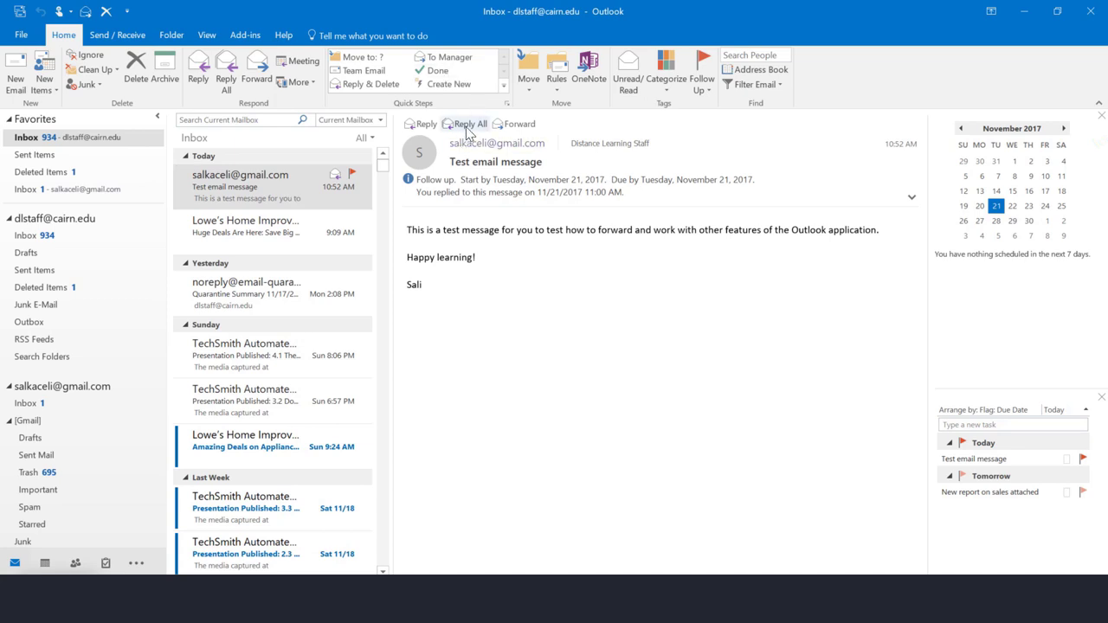
Send a reply-all to 'Test email message' from the reading pane
{"action": "left_click", "coordinate": [467, 124]}
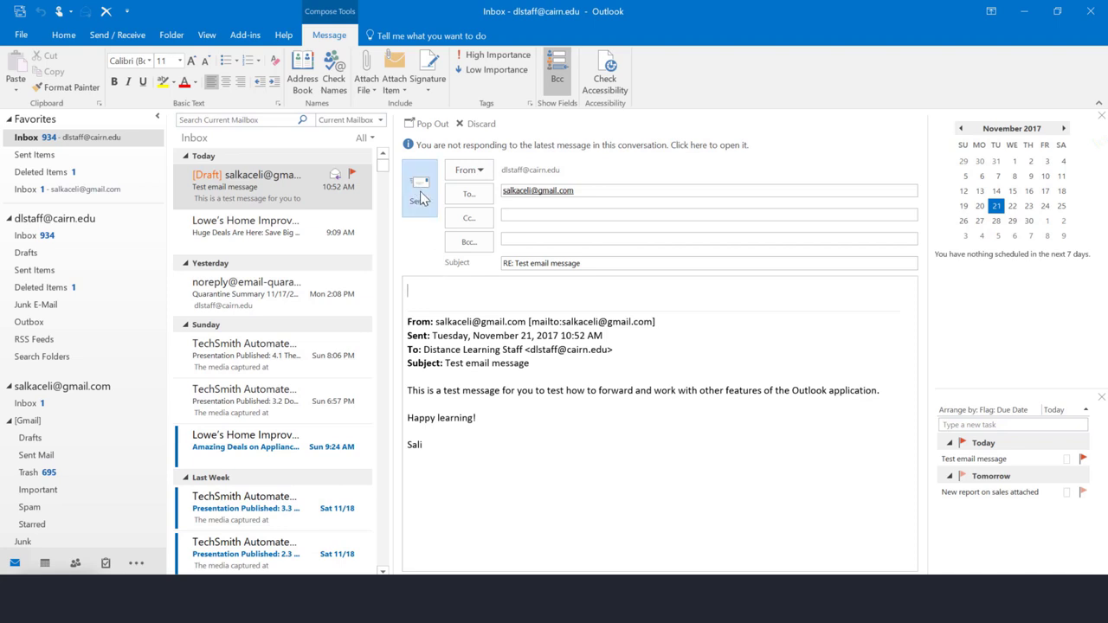
{"action": "left_click", "coordinate": [419, 199]}
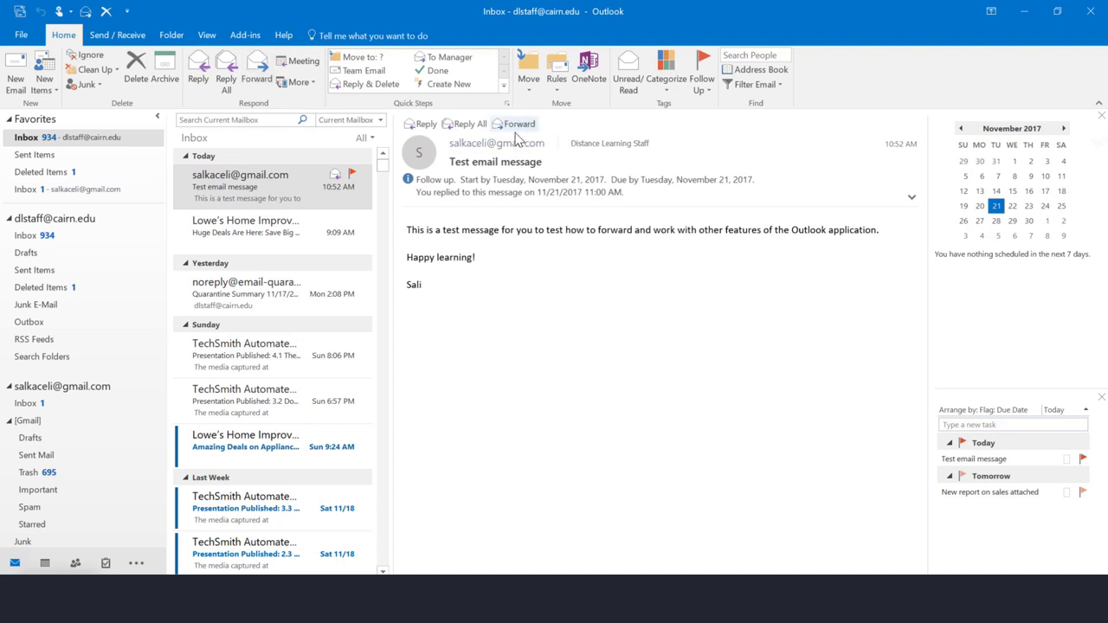
{"action": "left_click", "coordinate": [519, 126]}
{"action": "left_click", "coordinate": [518, 173]}
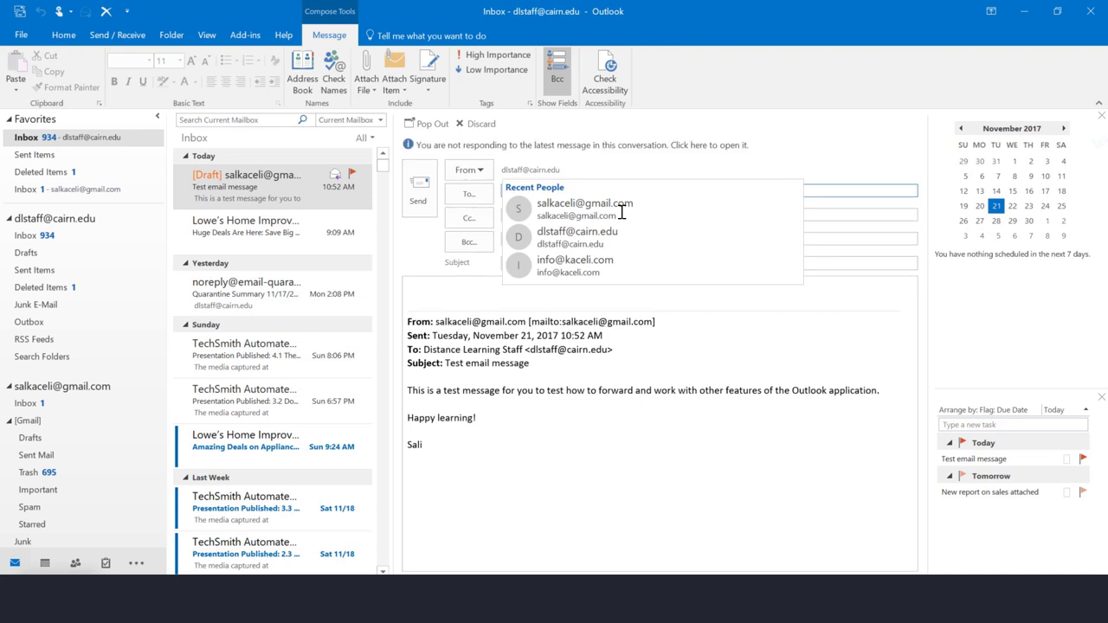
{"action": "left_click", "coordinate": [746, 404]}
{"action": "left_click", "coordinate": [623, 190]}
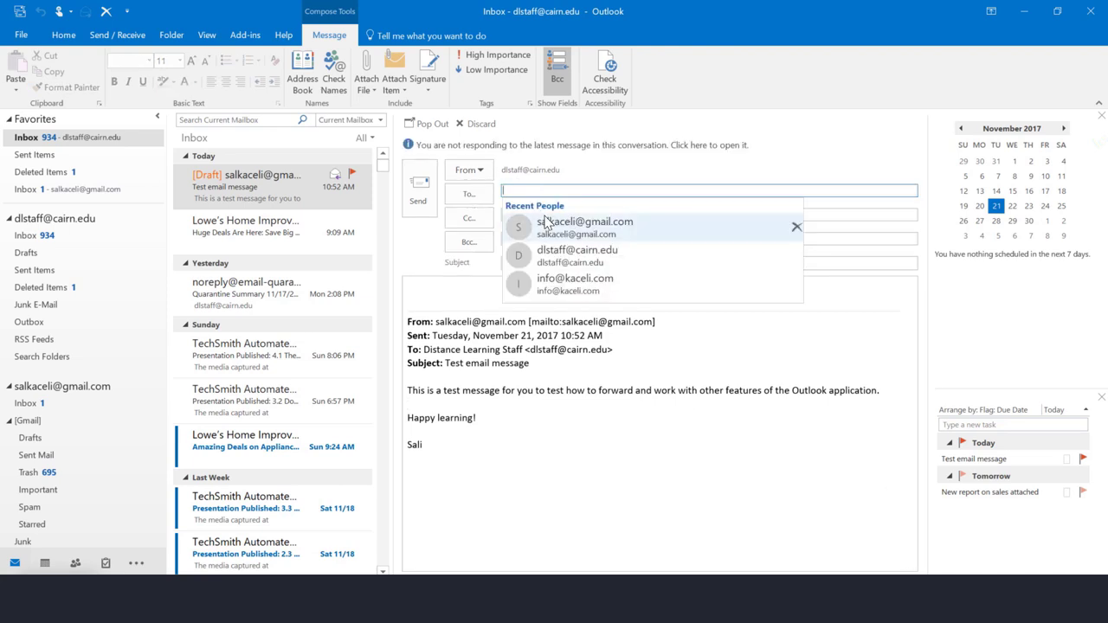
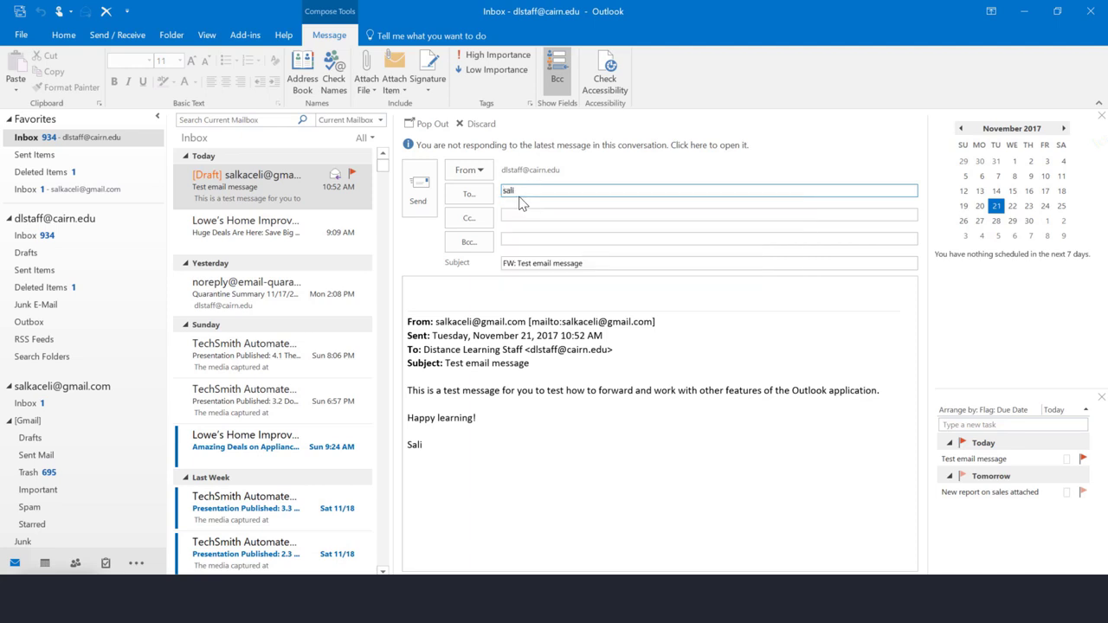
{"action": "left_click", "coordinate": [540, 215]}
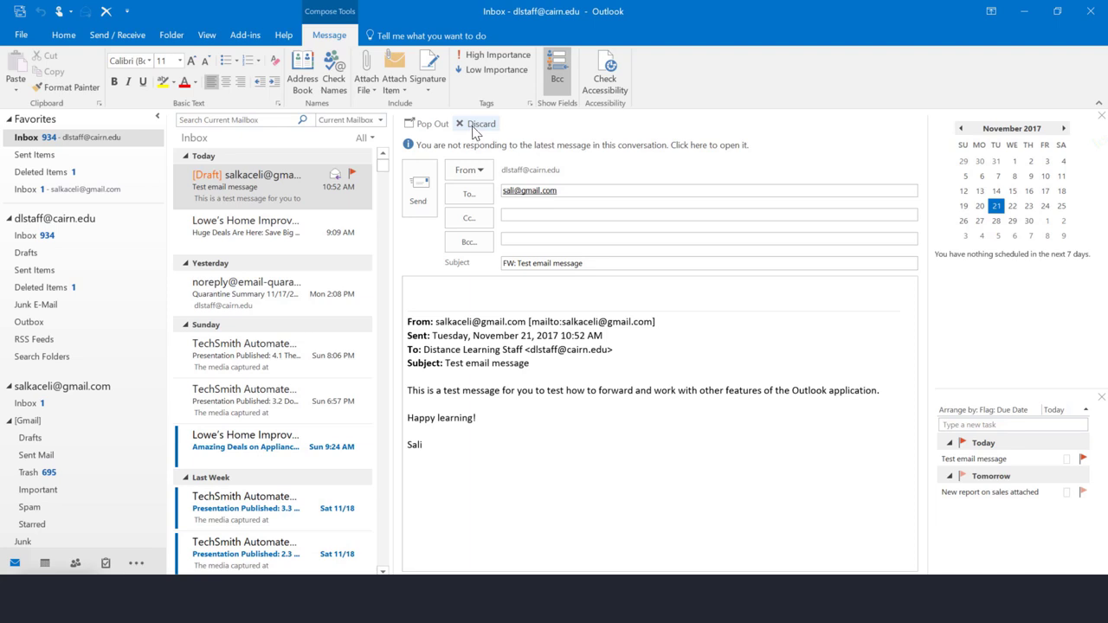
{"action": "left_click", "coordinate": [474, 130]}
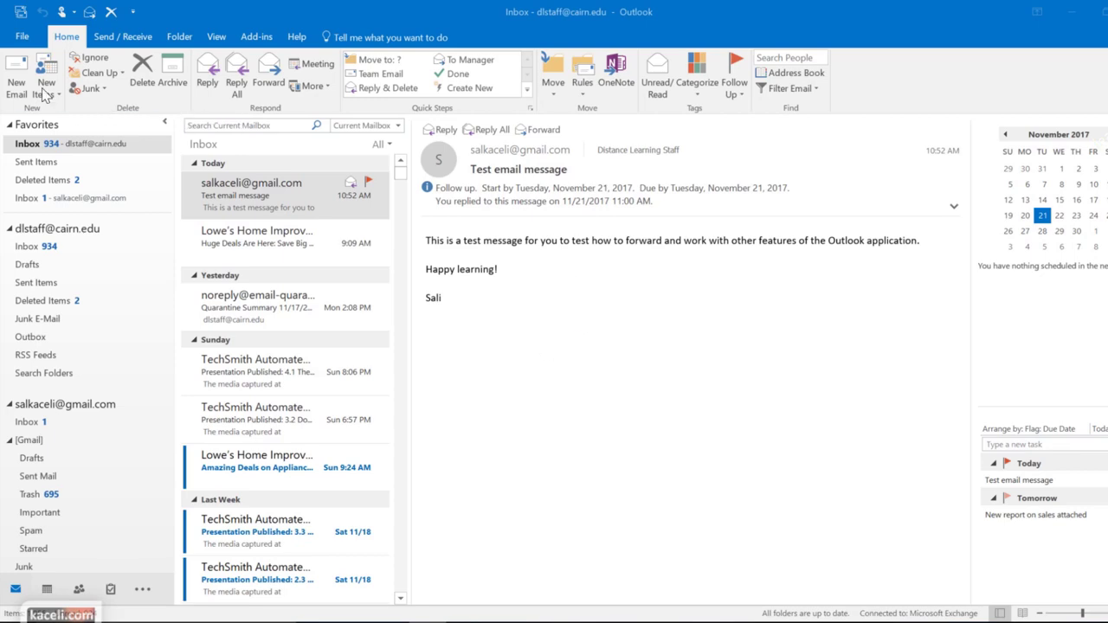
Start a new email to the Gmail contact with the subject 'Sales report'
{"action": "left_click", "coordinate": [15, 78]}
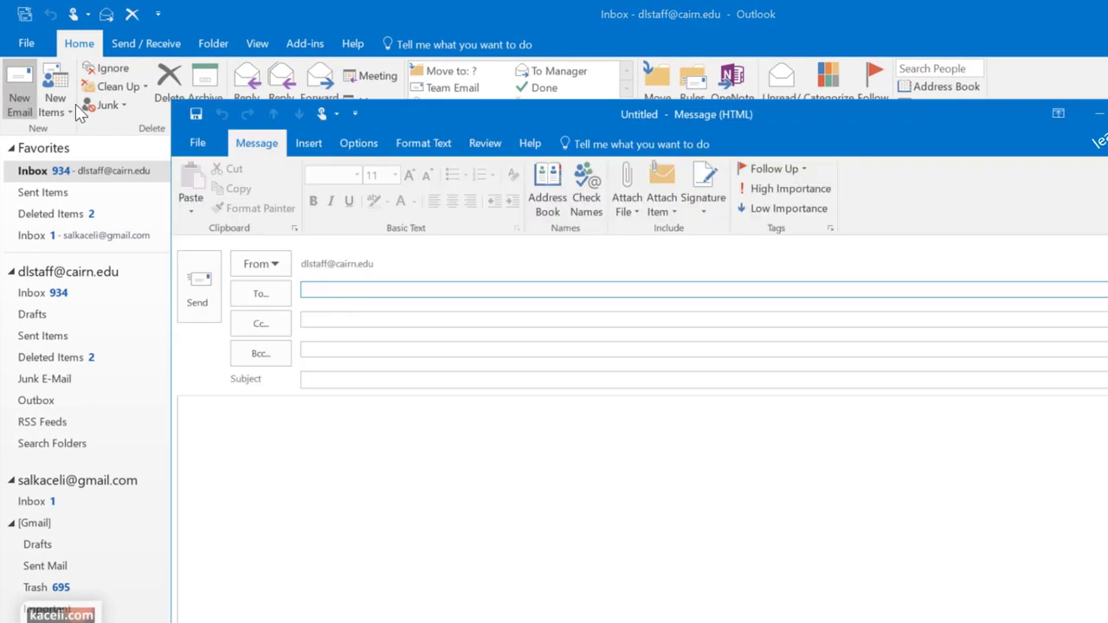
{"action": "left_click", "coordinate": [348, 291]}
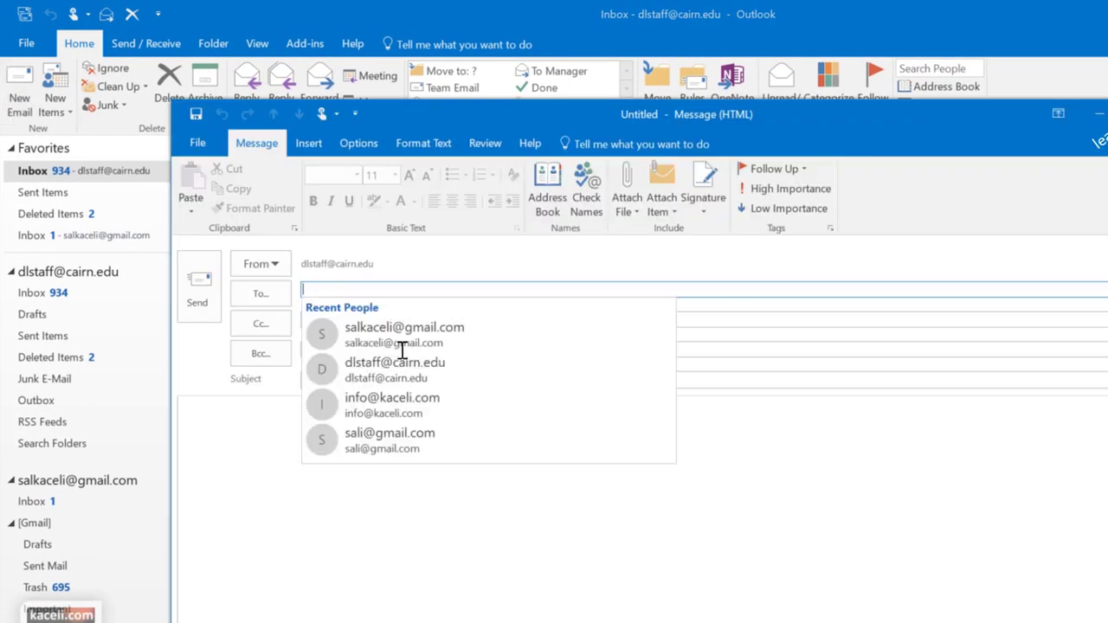
{"action": "left_click", "coordinate": [404, 329]}
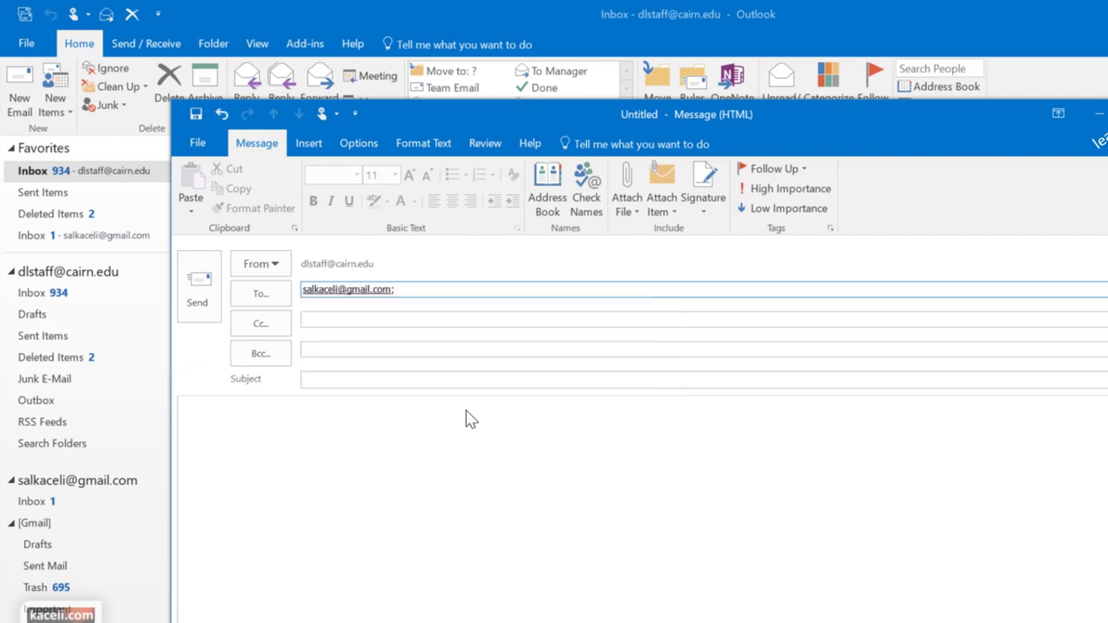
{"action": "left_click", "coordinate": [346, 379]}
{"action": "type", "text": "Sales report"}
Write a greeting and 'Here are some of the findings for the sales for the past month.'
{"action": "left_click", "coordinate": [299, 435]}
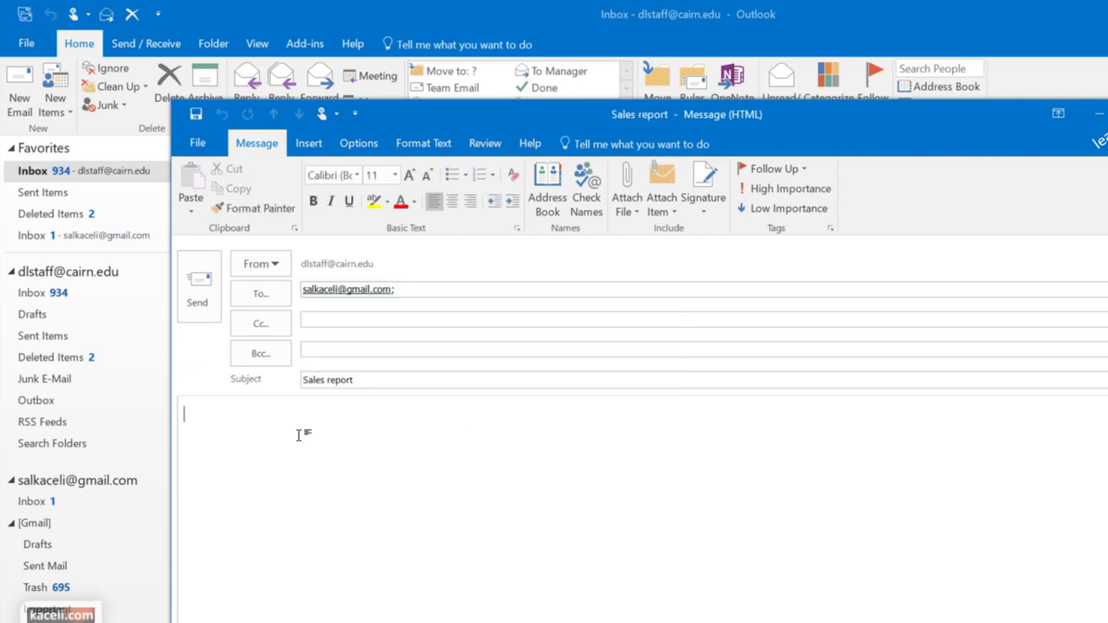
{"action": "type", "text": "Dear Sali,"}
{"action": "key", "text": "Return"}
{"action": "key", "text": "Return"}
{"action": "type", "text": "Here are some of the findings for the sales for the past month."}
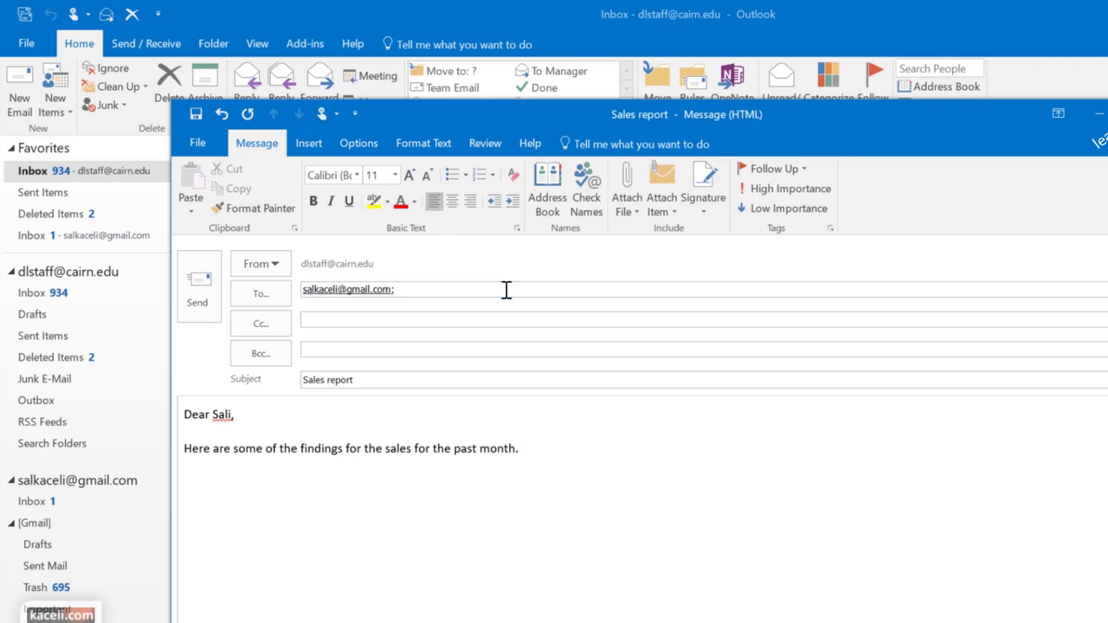
Add a blank line below the sentence, then try and cancel attaching an Outlook item
{"action": "left_click", "coordinate": [308, 145]}
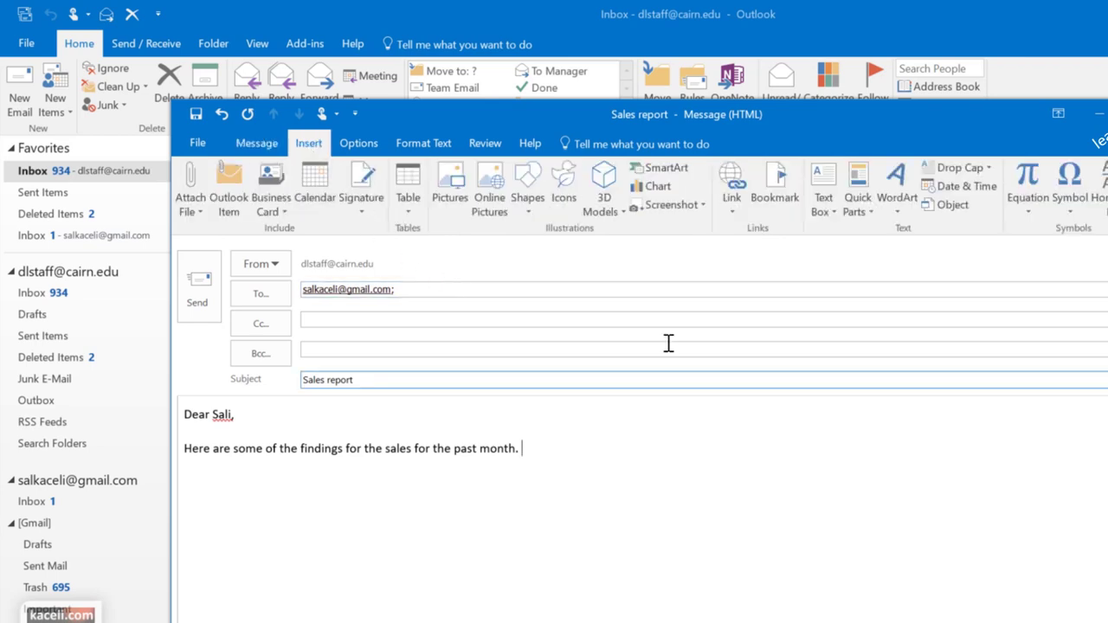
{"action": "key", "text": "Return"}
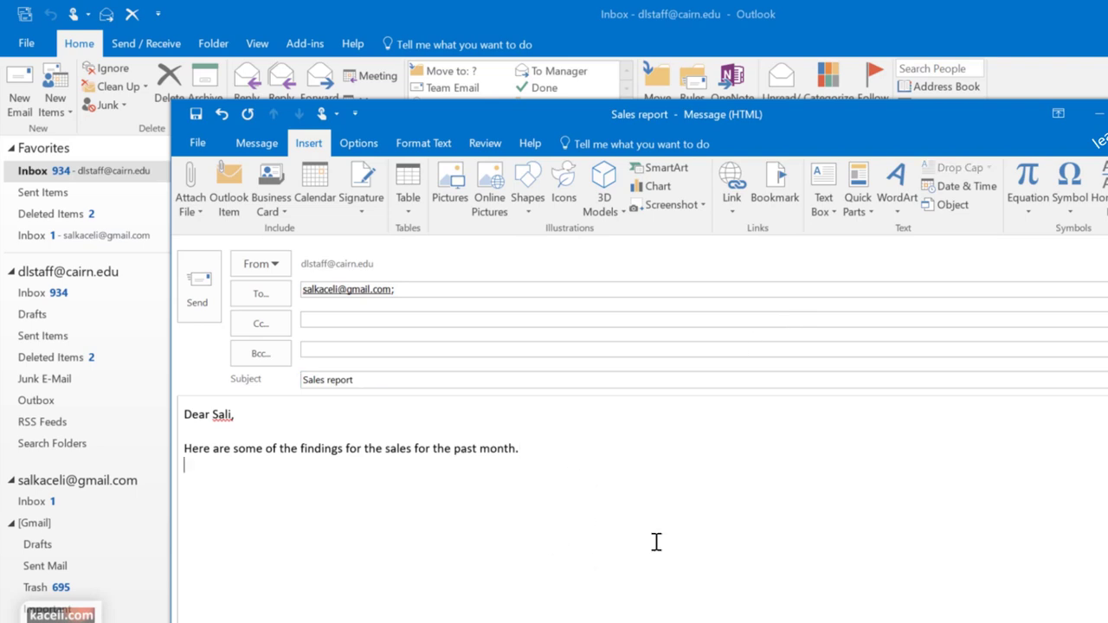
{"action": "left_click", "coordinate": [200, 212]}
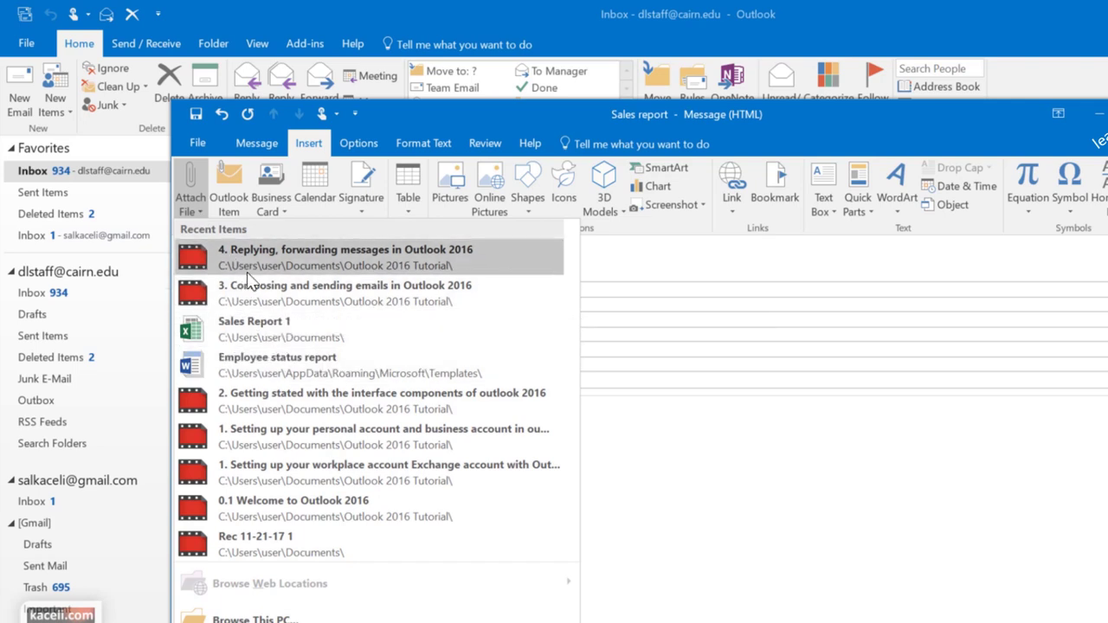
{"action": "left_click", "coordinate": [230, 200]}
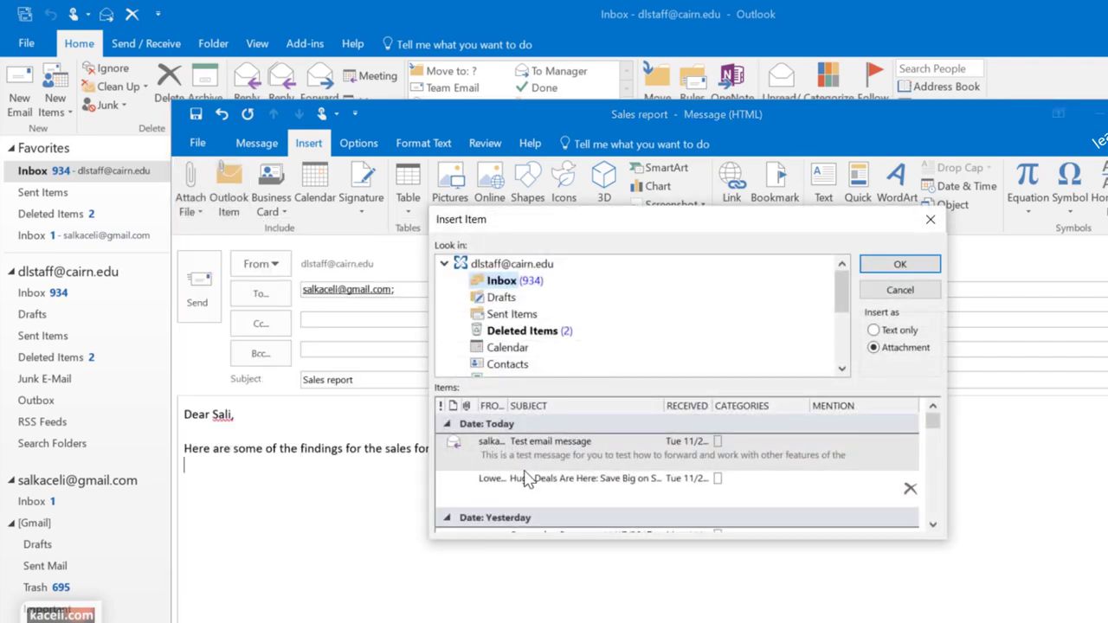
{"action": "left_click", "coordinate": [560, 421]}
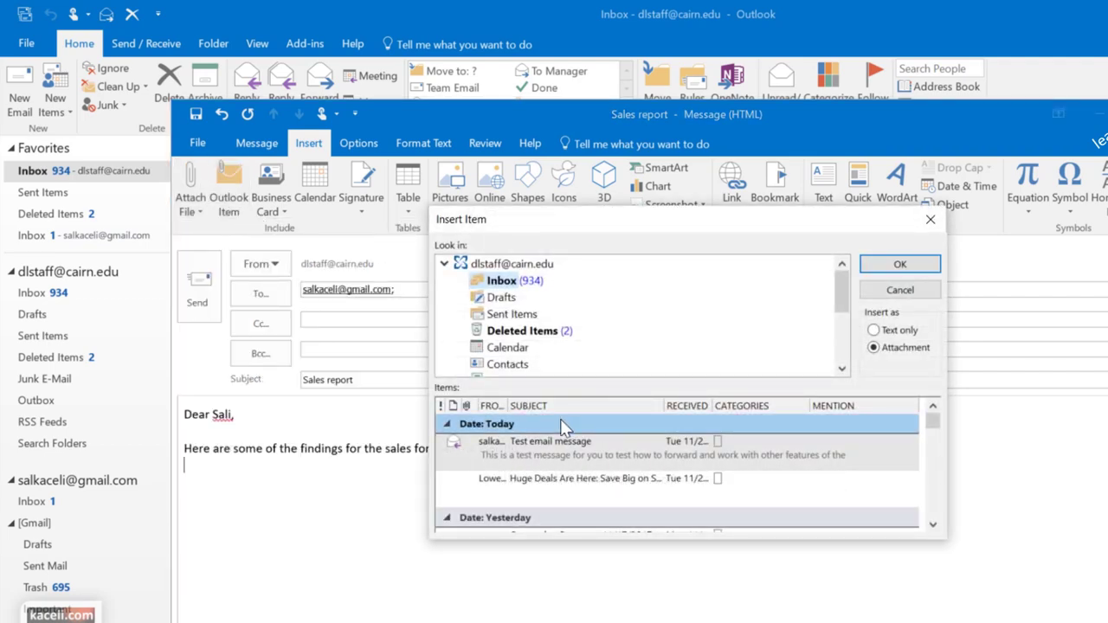
{"action": "key", "text": "Escape"}
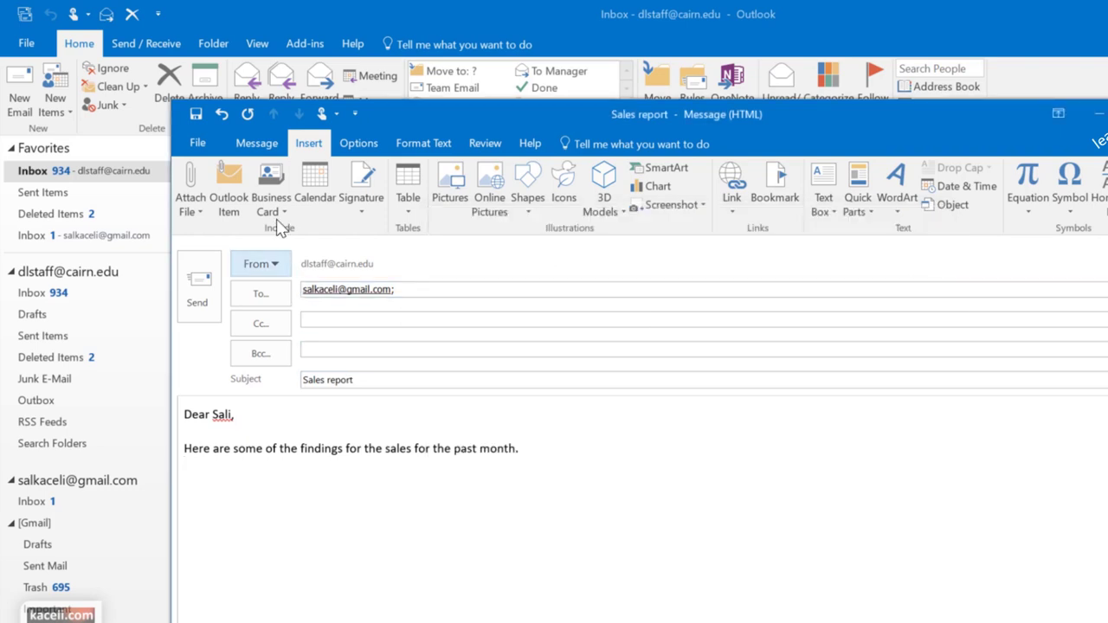
{"action": "left_click", "coordinate": [281, 212]}
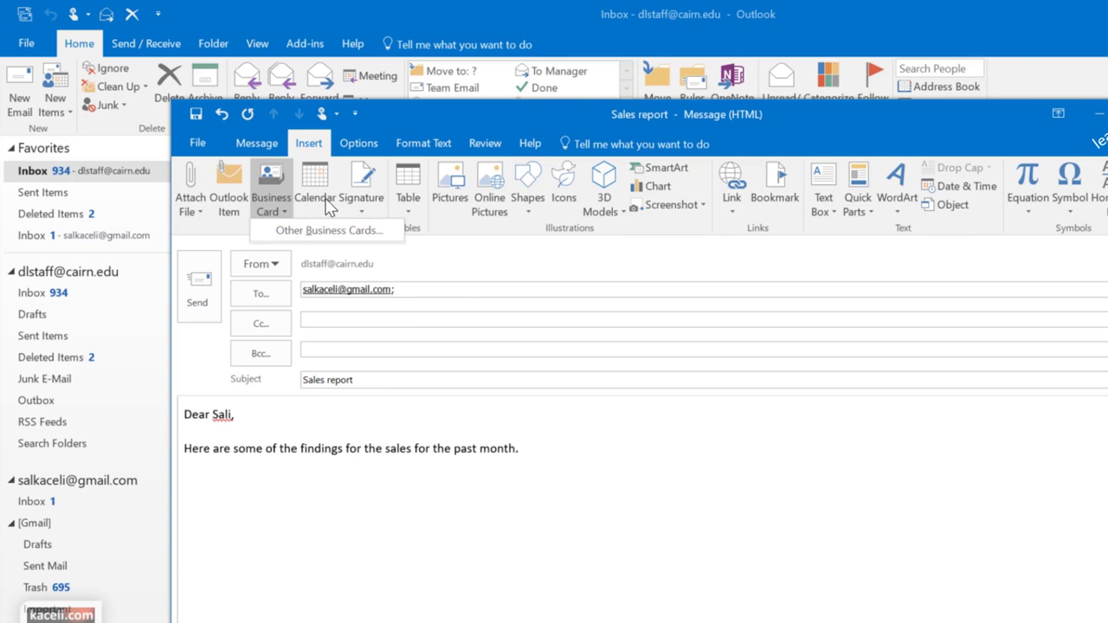
{"action": "left_click", "coordinate": [327, 206]}
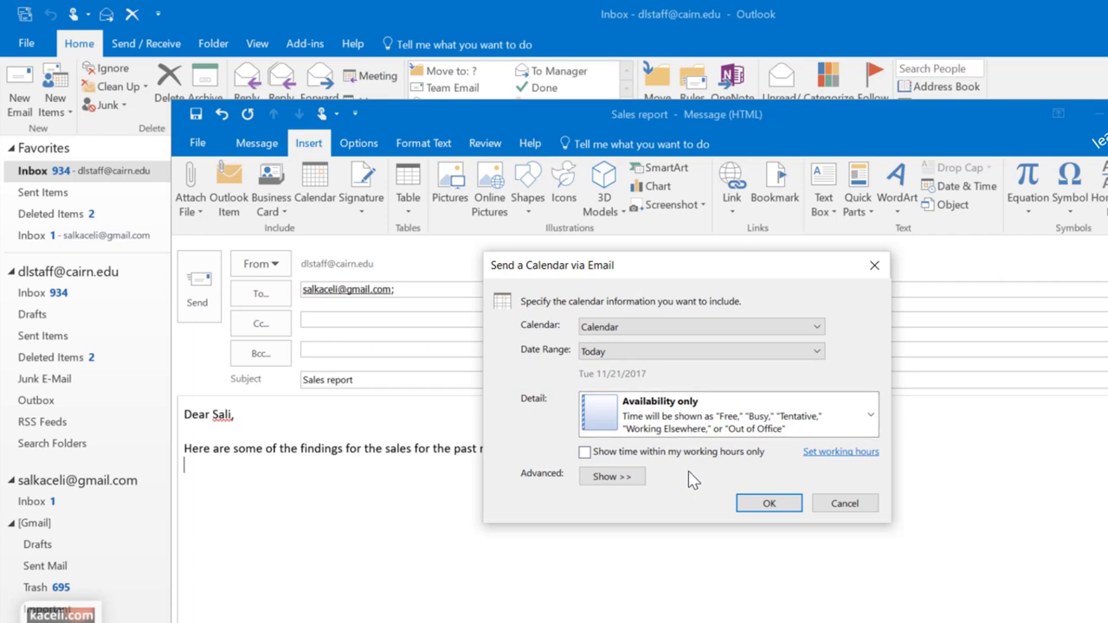
{"action": "left_click", "coordinate": [831, 506]}
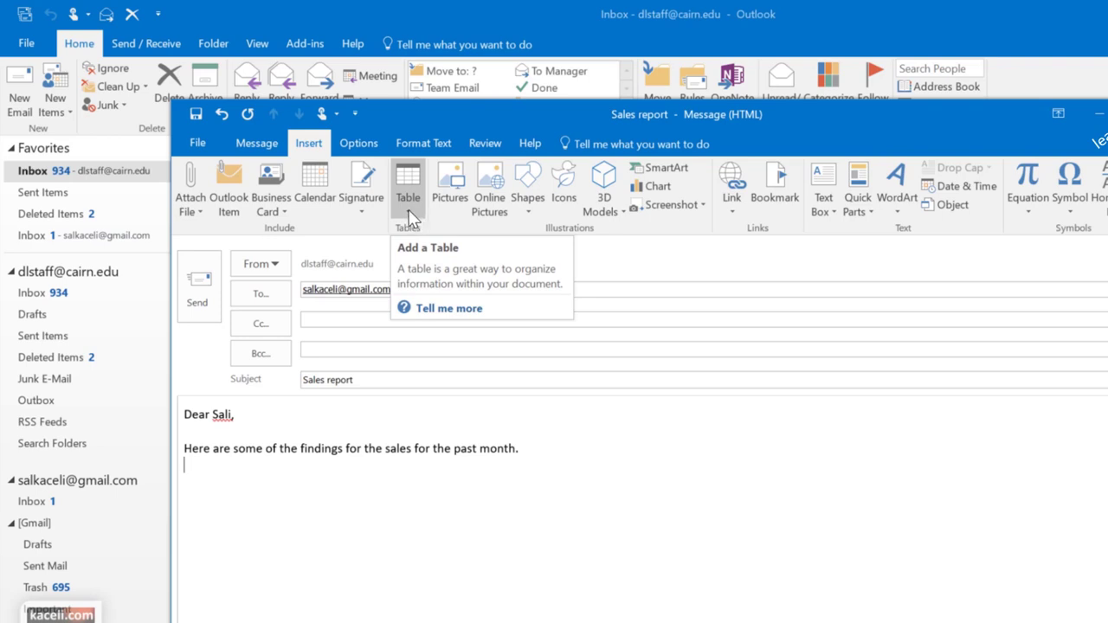
Insert a 4-column by 3-row table below the sentence and review its Layout and Design tools
{"action": "left_click", "coordinate": [408, 209]}
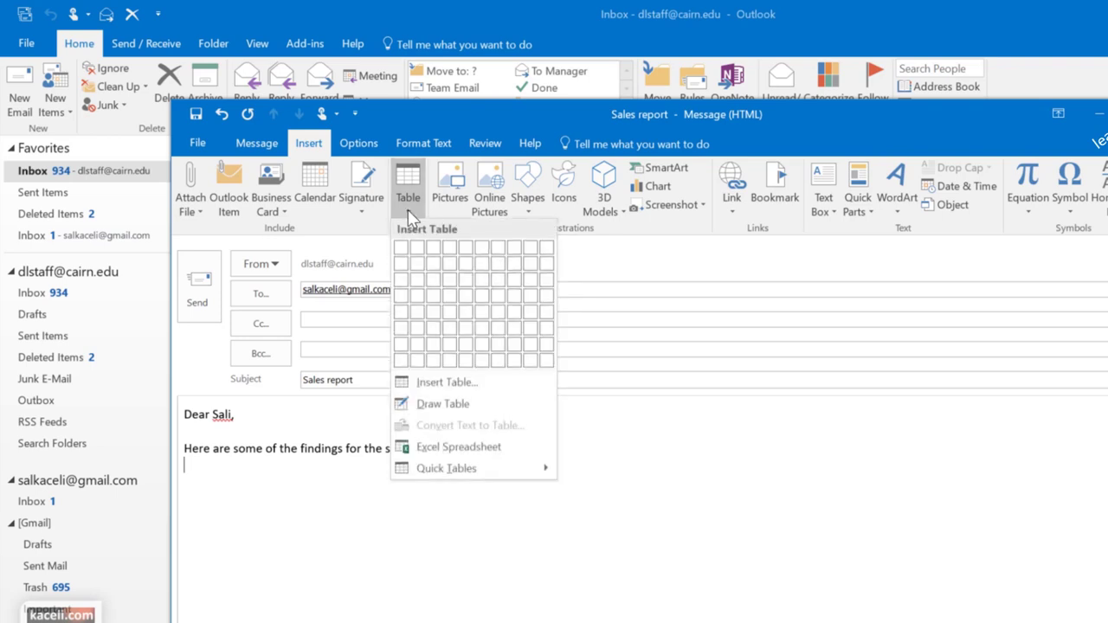
{"action": "left_click", "coordinate": [457, 289]}
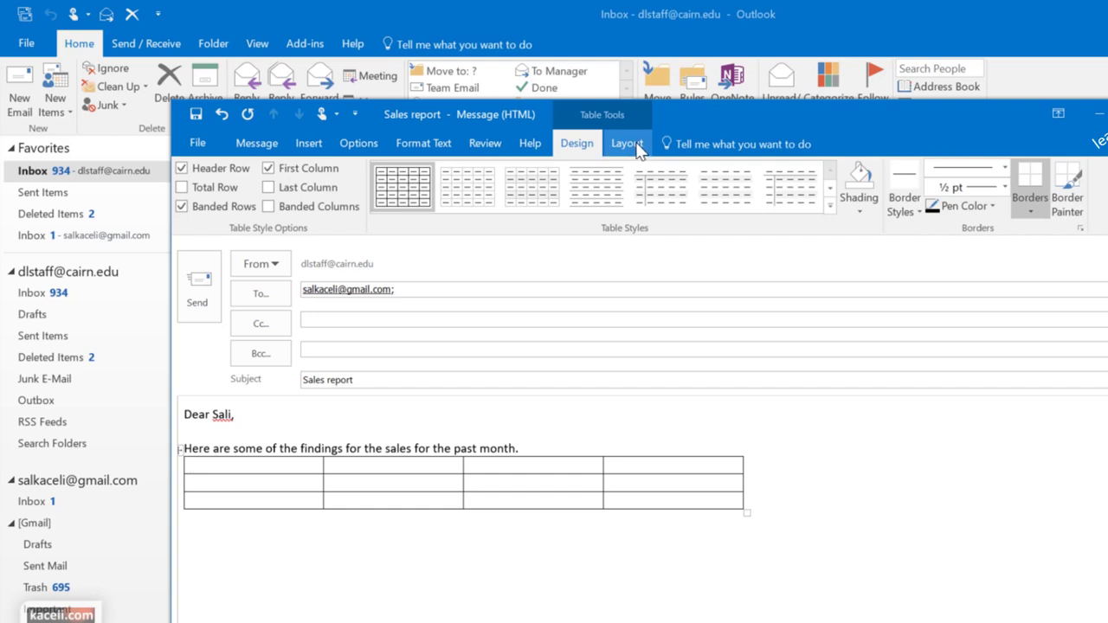
{"action": "left_click", "coordinate": [629, 144]}
{"action": "left_click", "coordinate": [577, 142]}
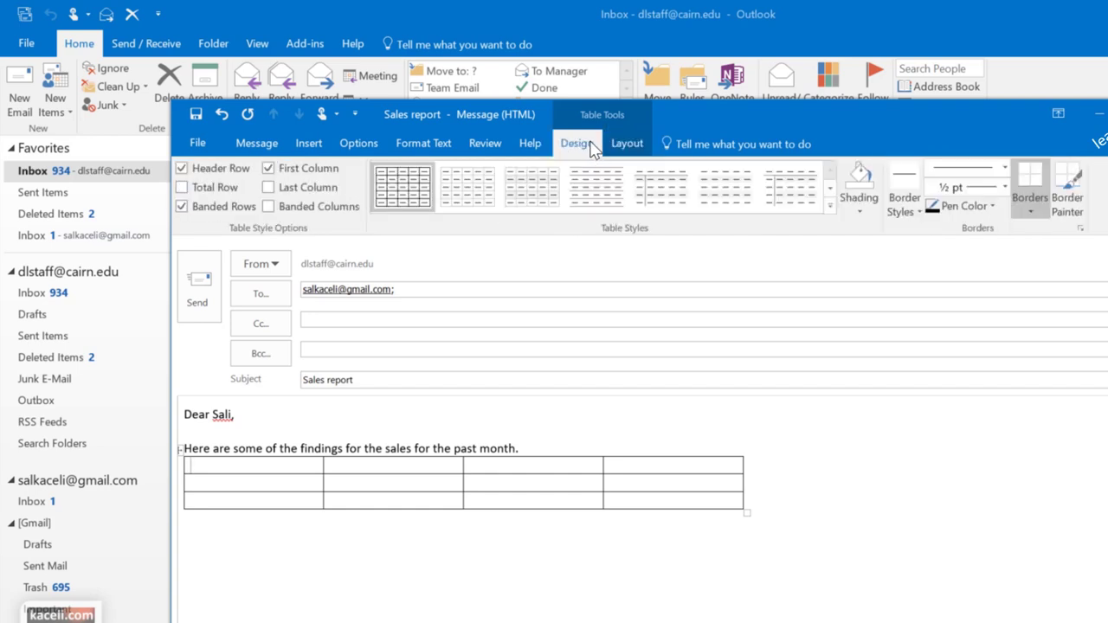
{"action": "left_click", "coordinate": [626, 143]}
{"action": "left_click", "coordinate": [583, 146]}
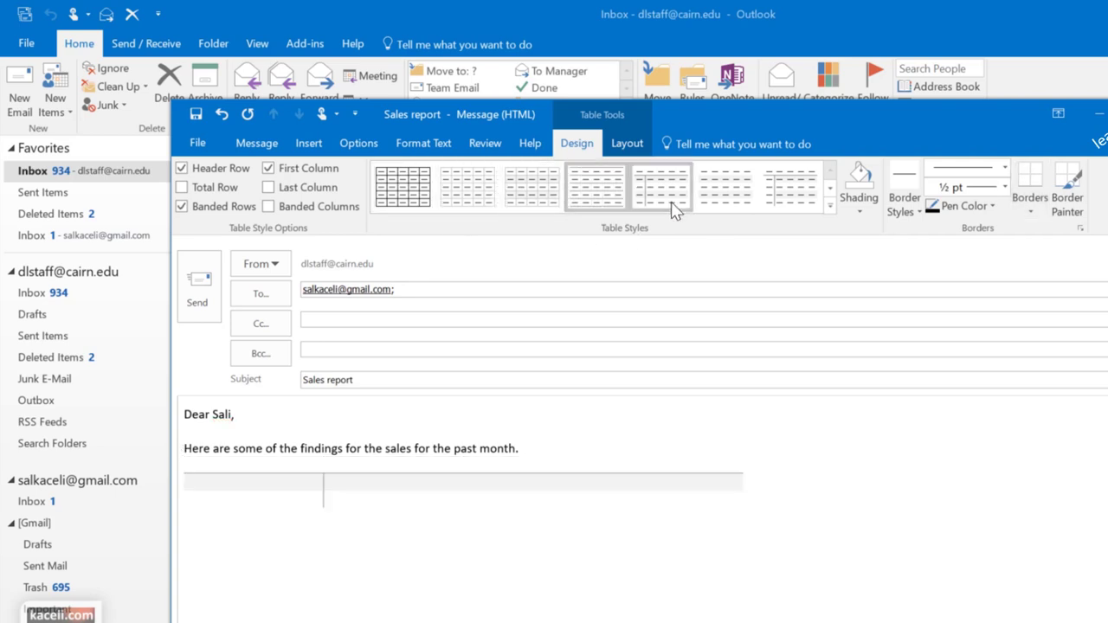
Apply the orange Grid Table 4 - Accent 2 style to the table
{"action": "left_click", "coordinate": [829, 207]}
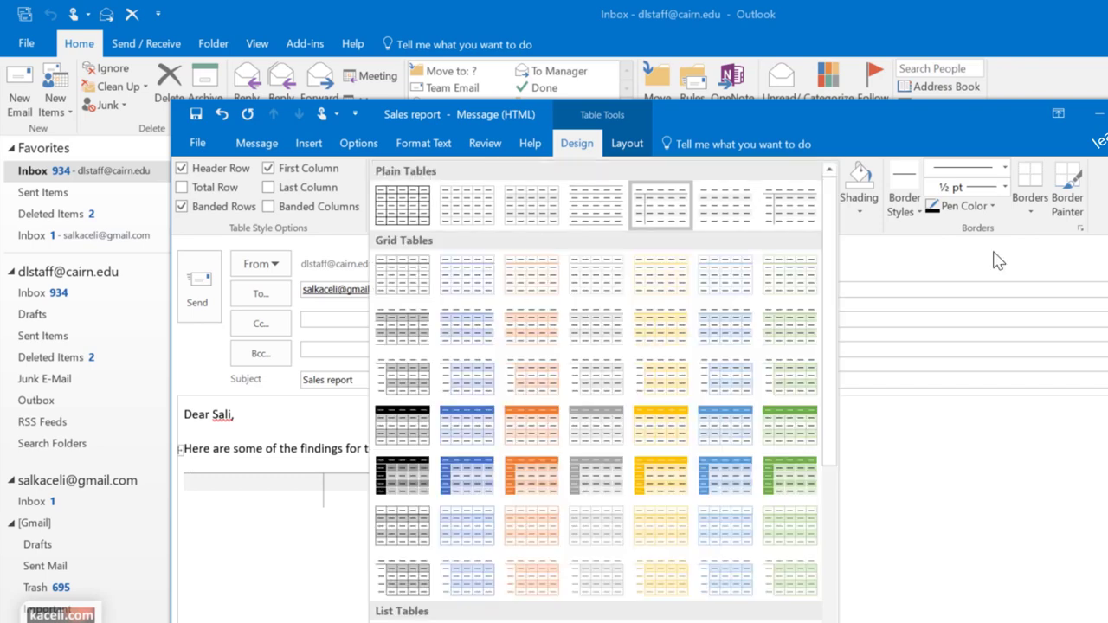
{"action": "left_click", "coordinate": [547, 439]}
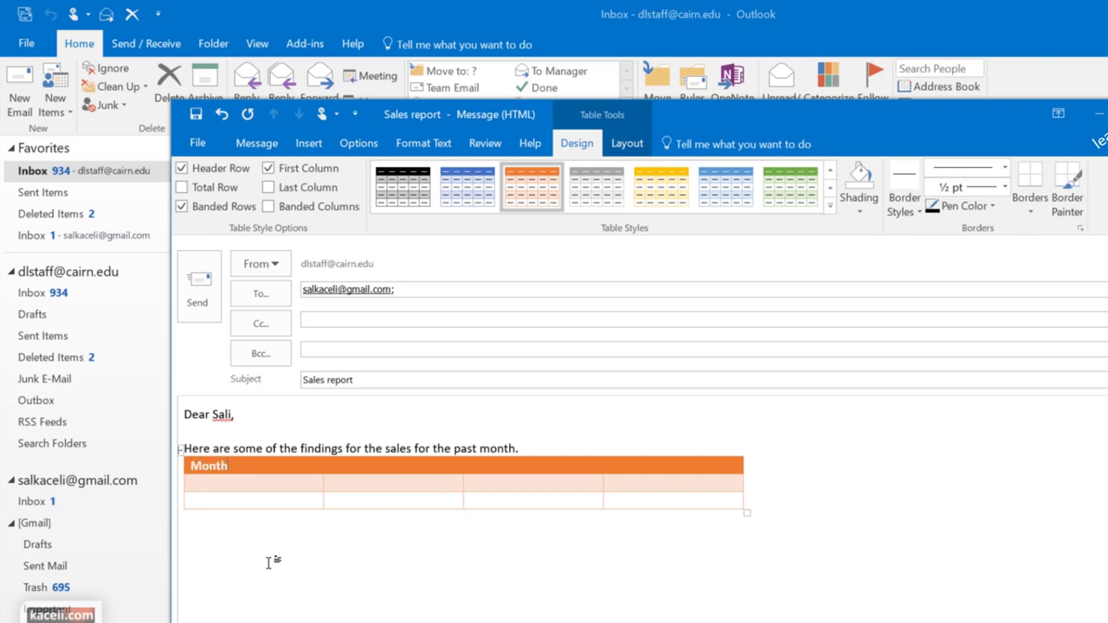
{"action": "left_click", "coordinate": [364, 467]}
Fill Month, January and February down the first column and distribute the rows evenly
{"action": "left_click", "coordinate": [627, 144]}
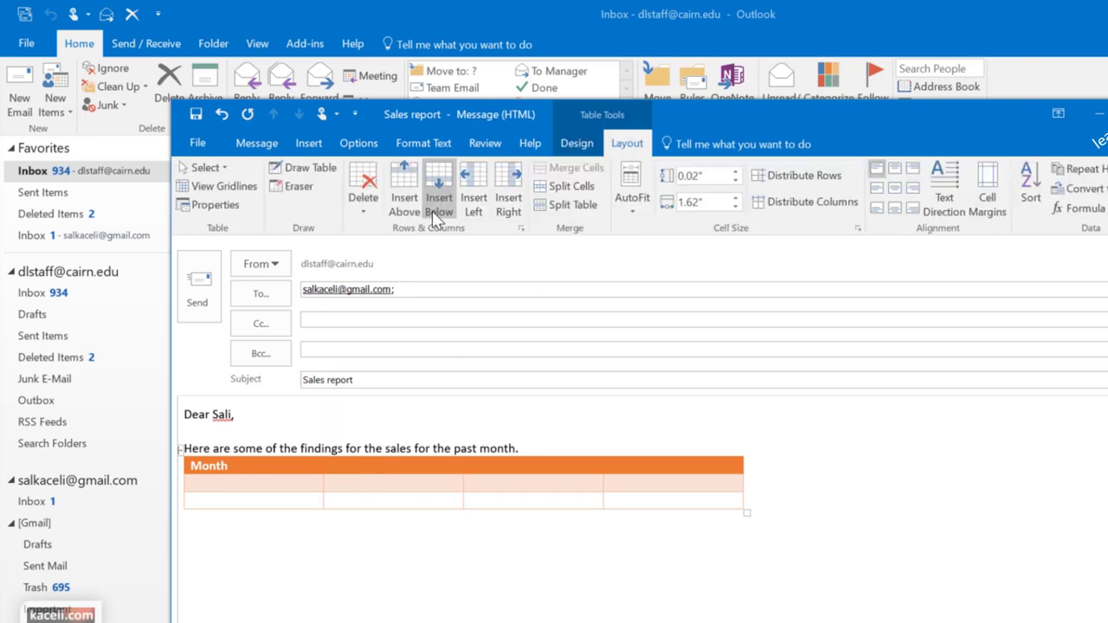
{"action": "left_click", "coordinate": [255, 499]}
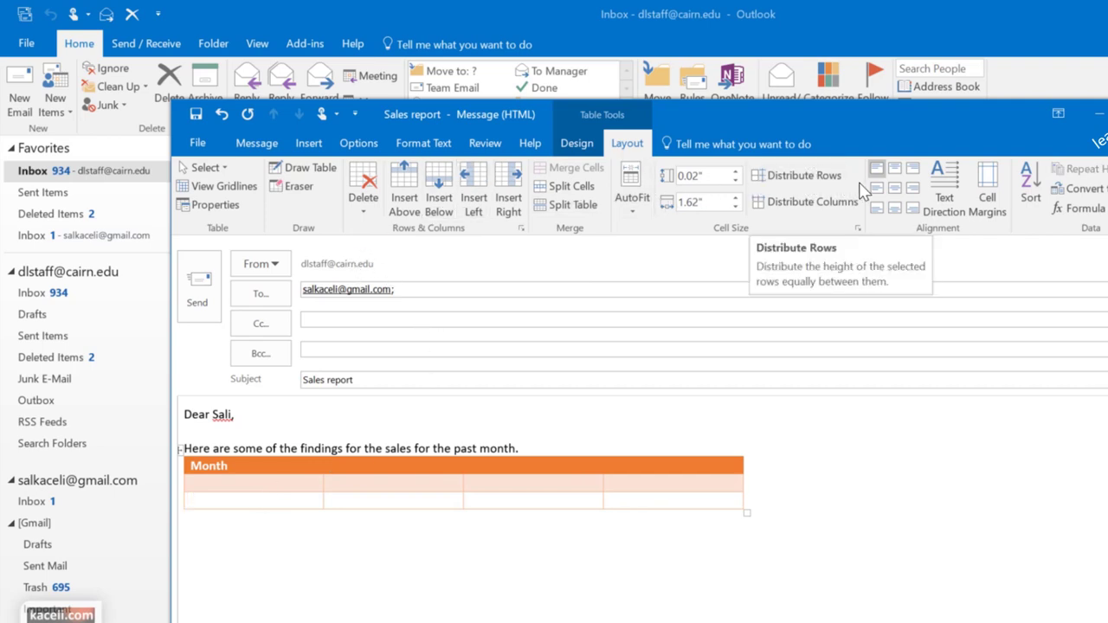
{"action": "left_click", "coordinate": [809, 177]}
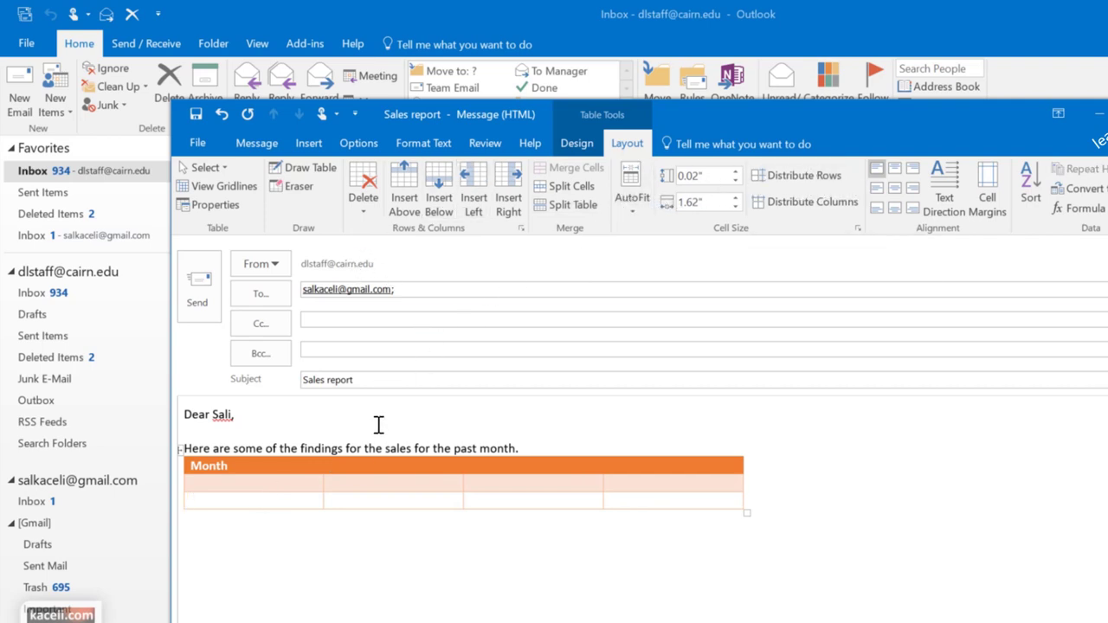
{"action": "left_click", "coordinate": [402, 483]}
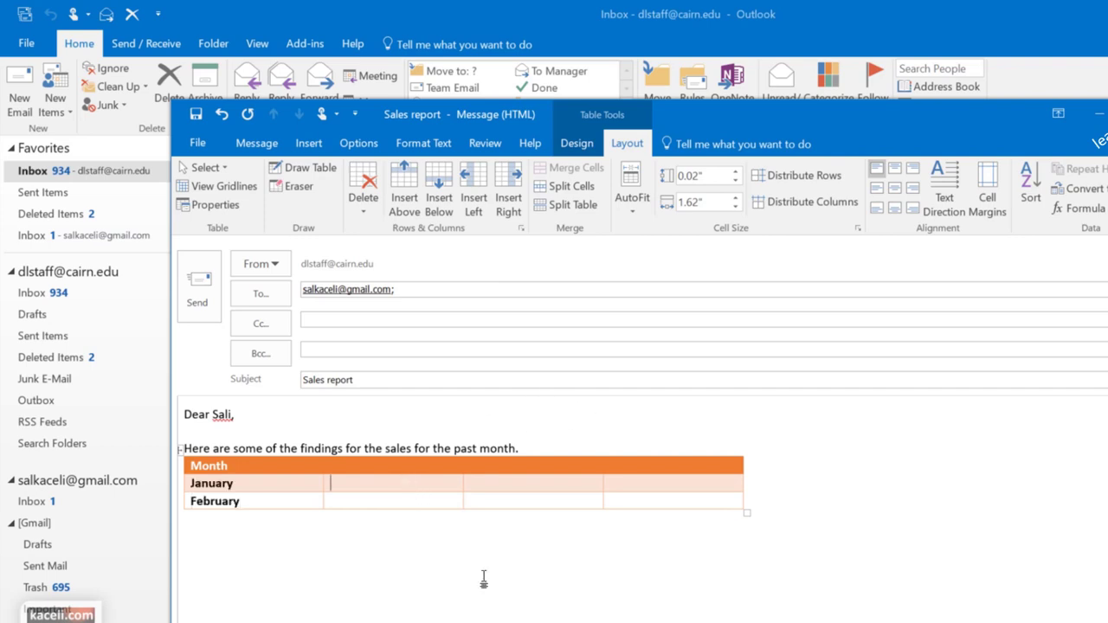
{"action": "left_click", "coordinate": [302, 533]}
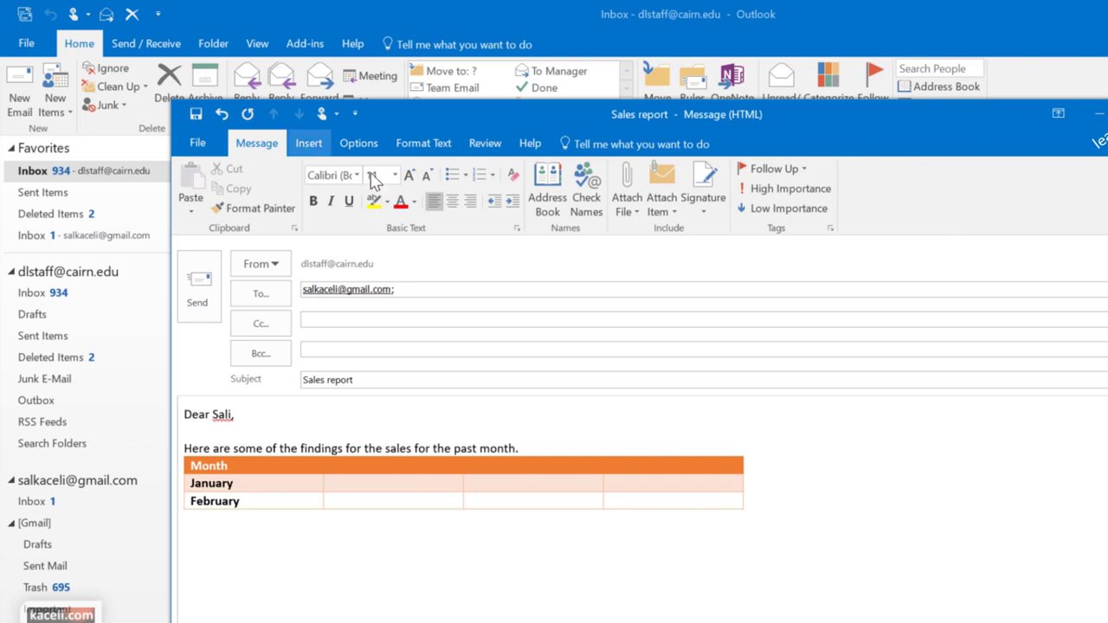
{"action": "left_click", "coordinate": [308, 143]}
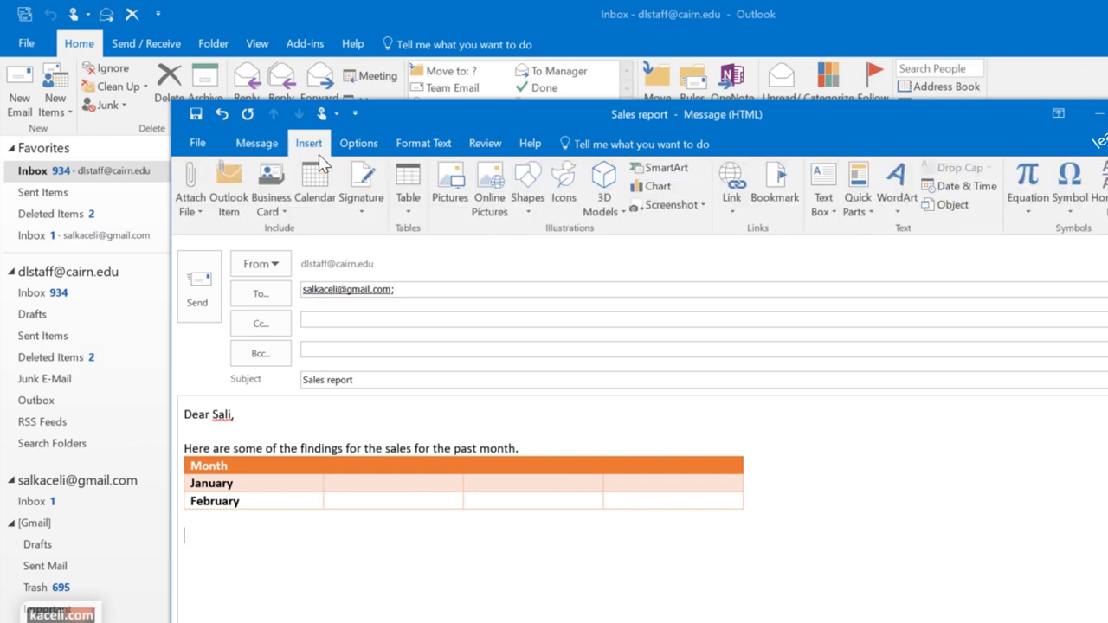
{"action": "left_click", "coordinate": [456, 208]}
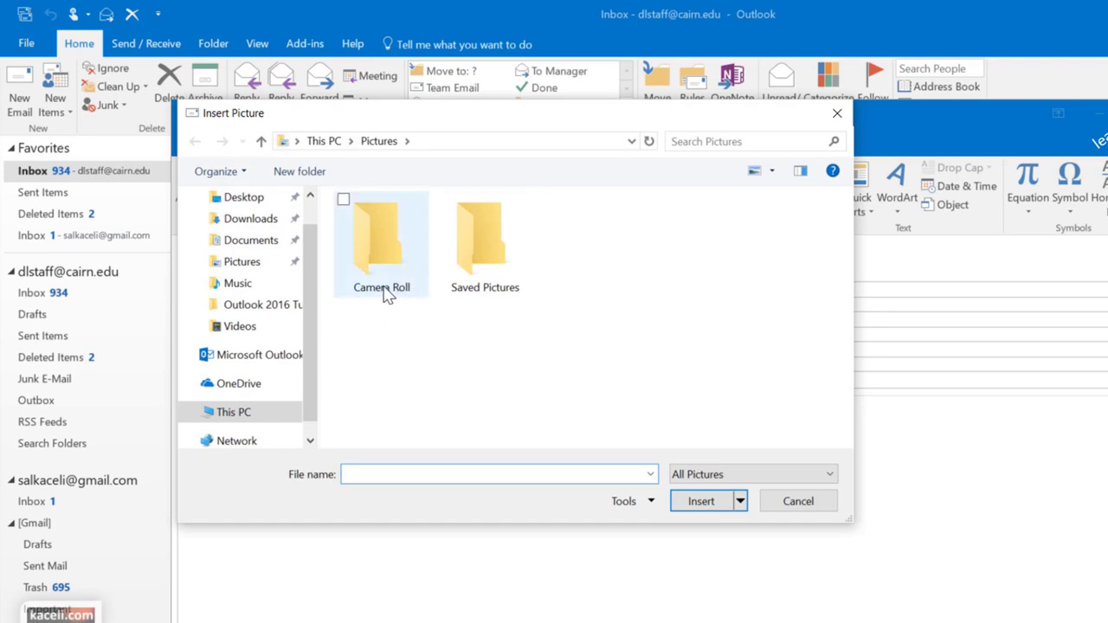
{"action": "left_click", "coordinate": [487, 264]}
{"action": "double_click", "coordinate": [485, 273]}
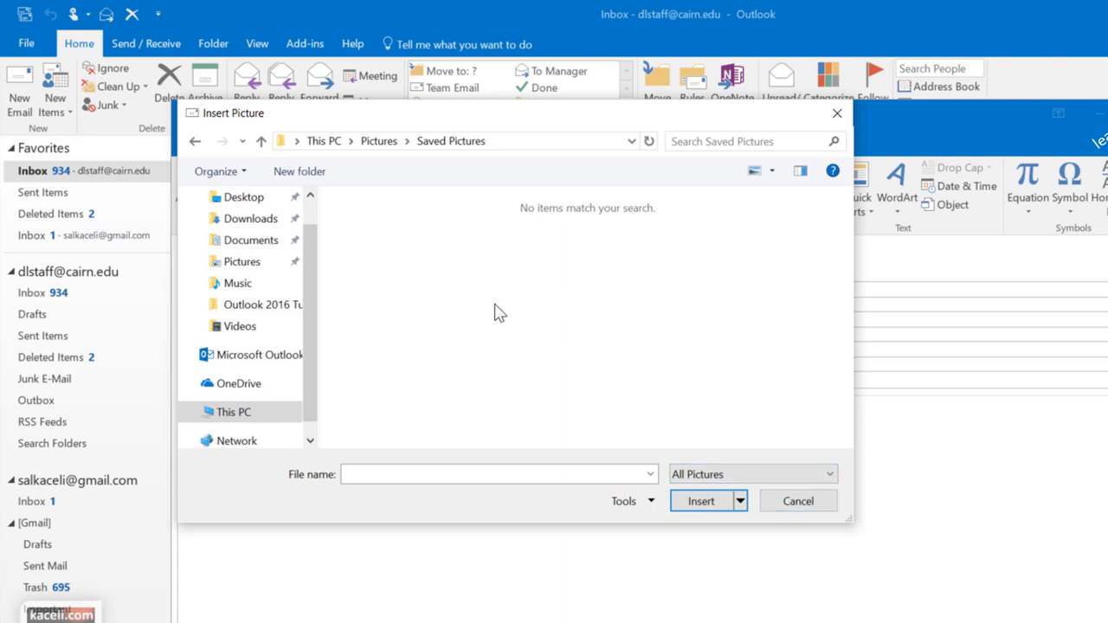
{"action": "left_click", "coordinate": [771, 498]}
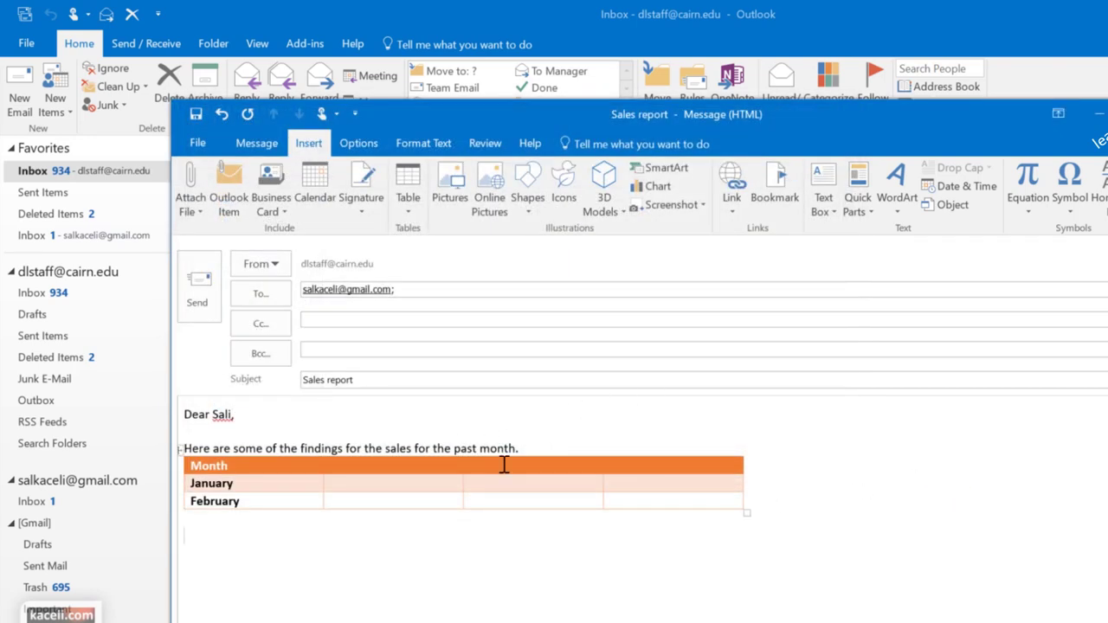
Insert the Outlook logo clipart from a Bing image search for 'outlook 2016'
{"action": "left_click", "coordinate": [502, 213]}
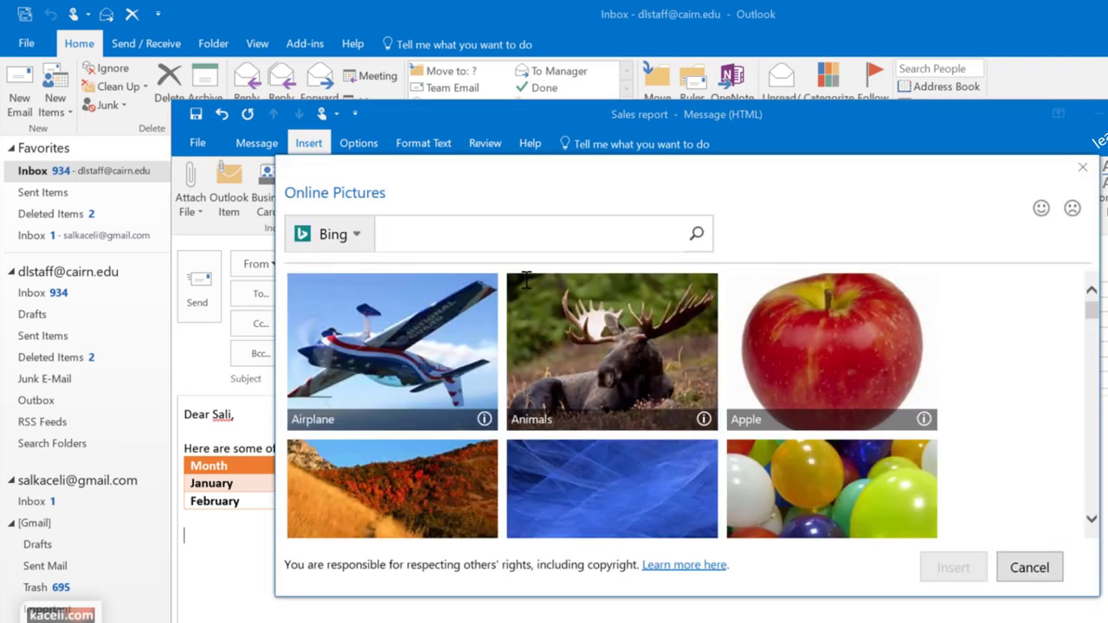
{"action": "type", "text": "outlook 2016"}
{"action": "key", "text": "Return"}
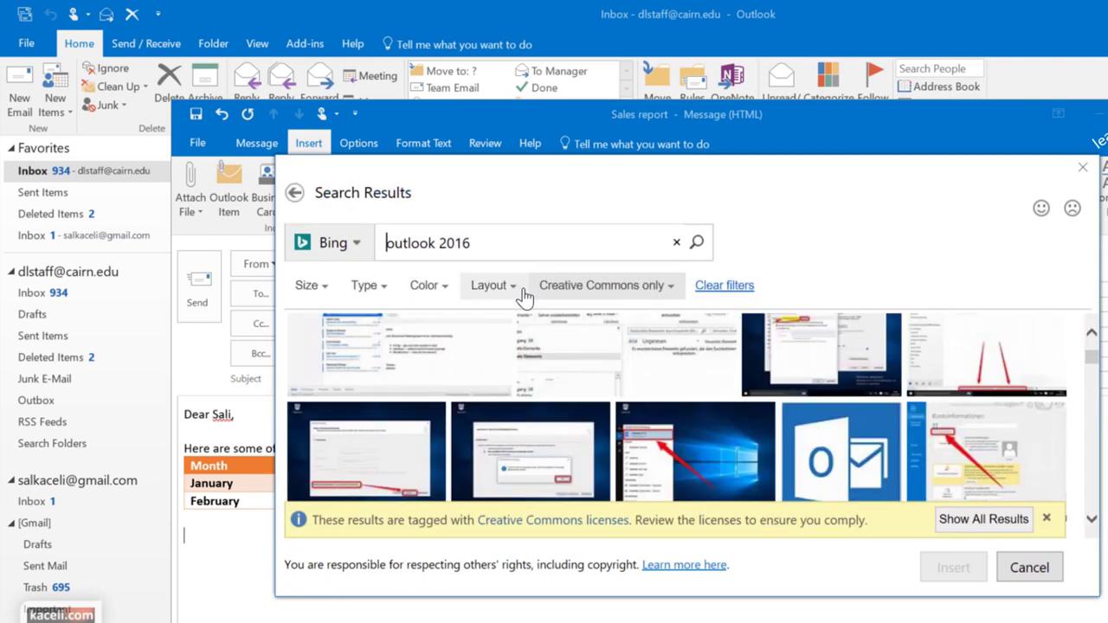
{"action": "left_click", "coordinate": [377, 295]}
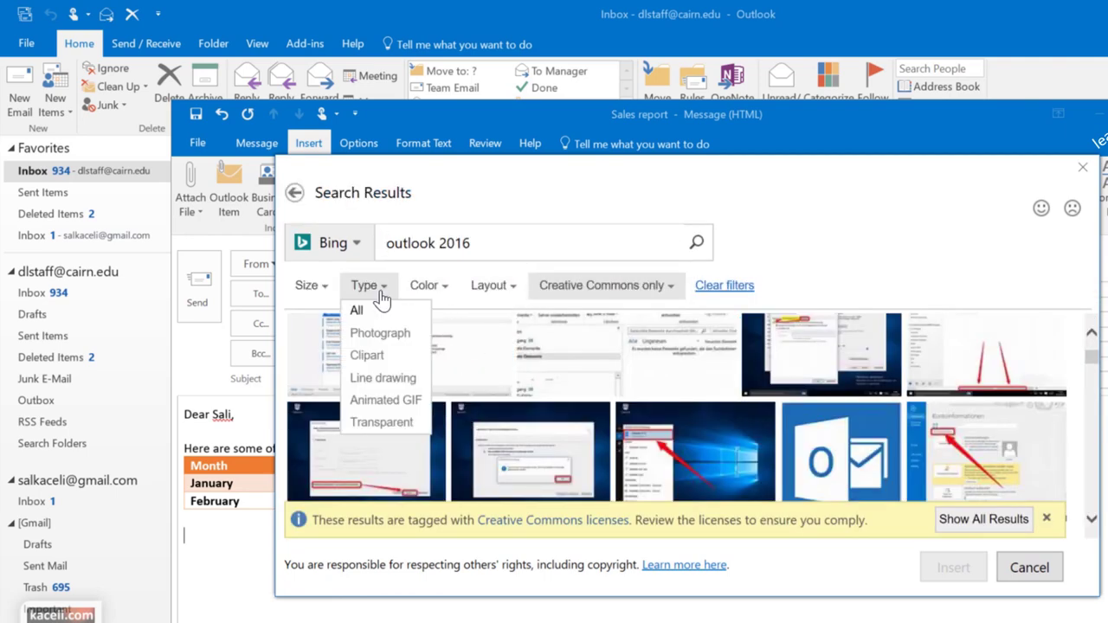
{"action": "left_click", "coordinate": [368, 355]}
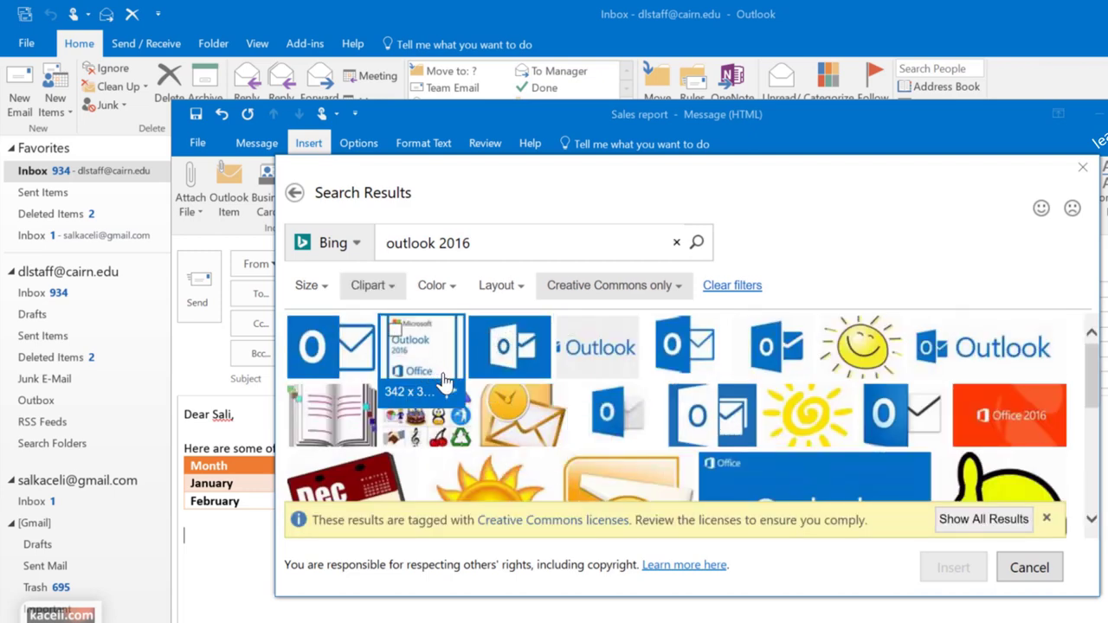
{"action": "left_click", "coordinate": [986, 347]}
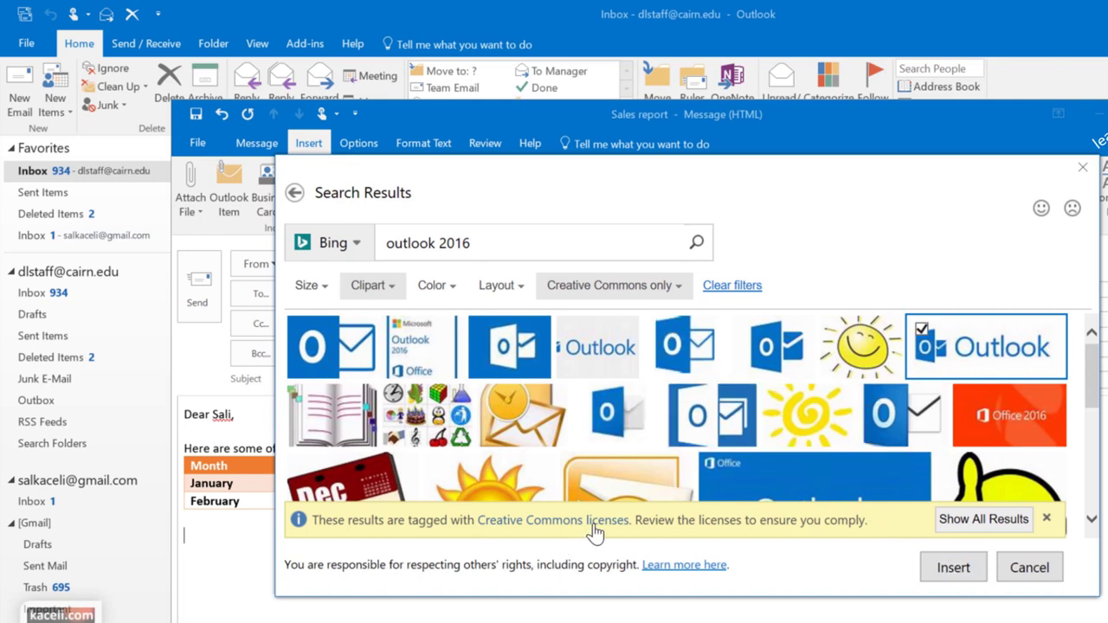
{"action": "left_click", "coordinate": [967, 573]}
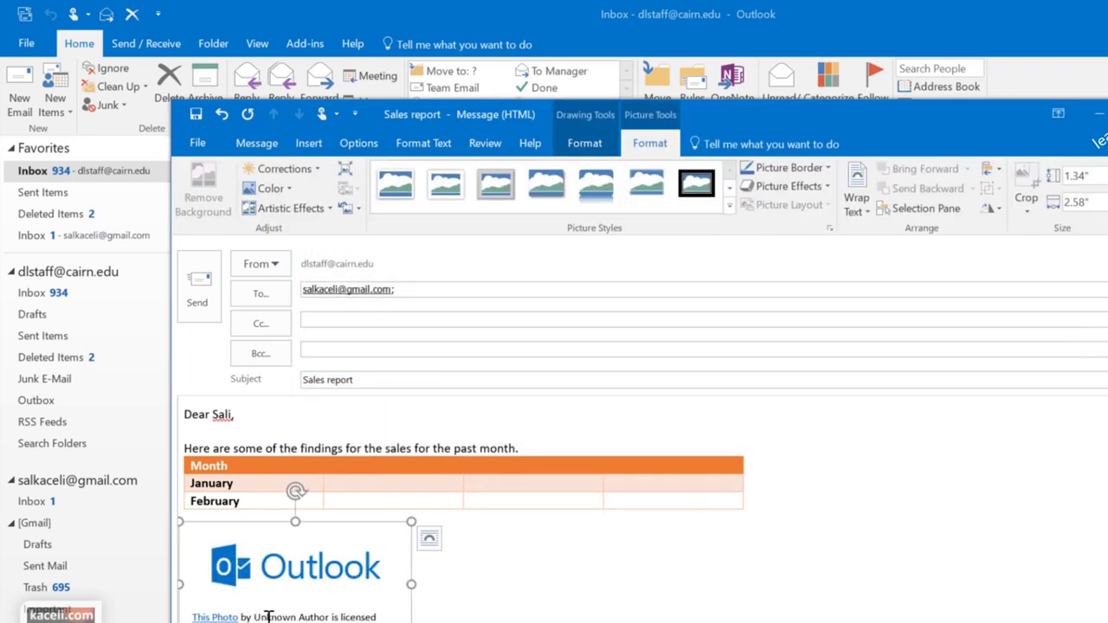
{"action": "left_click", "coordinate": [455, 576]}
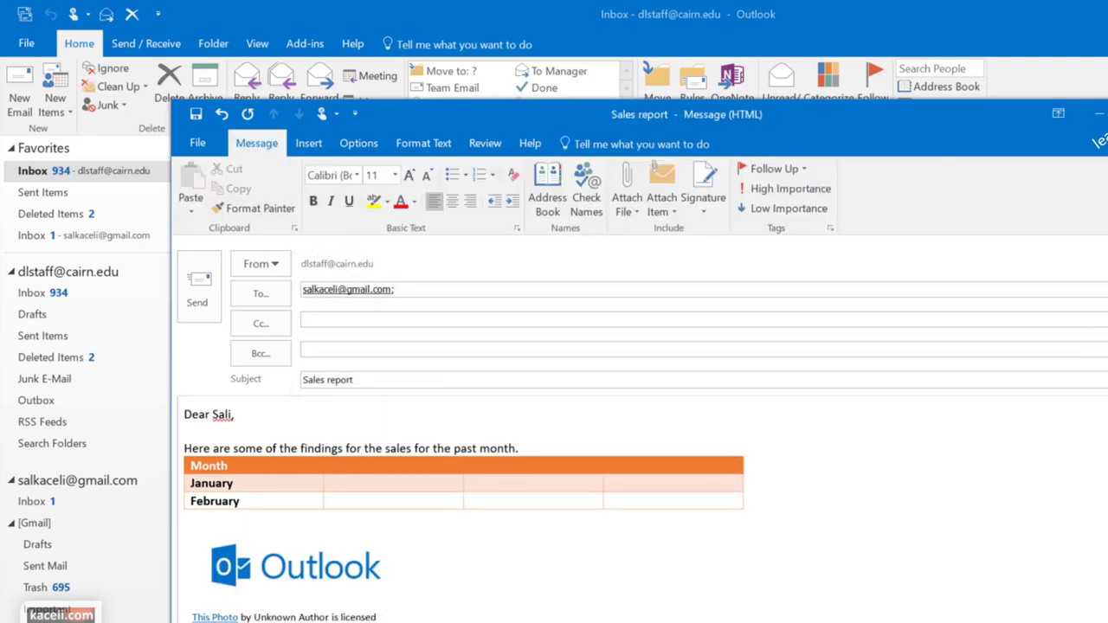
Give the Outlook picture a rotated white-frame picture style
{"action": "left_click", "coordinate": [352, 540]}
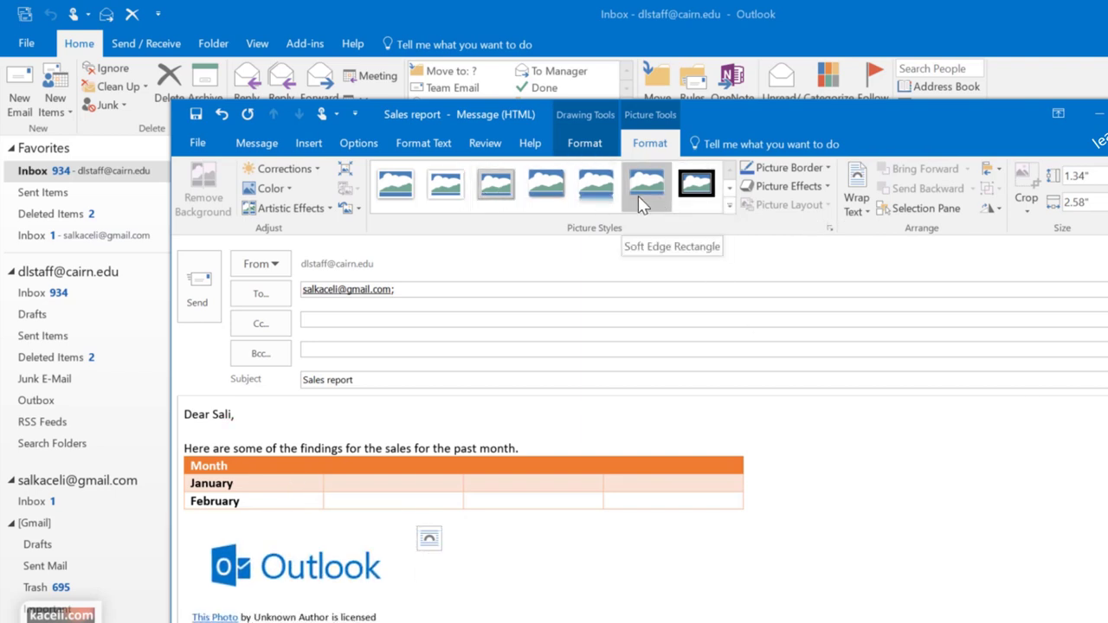
{"action": "left_click", "coordinate": [551, 188]}
{"action": "left_click", "coordinate": [523, 196]}
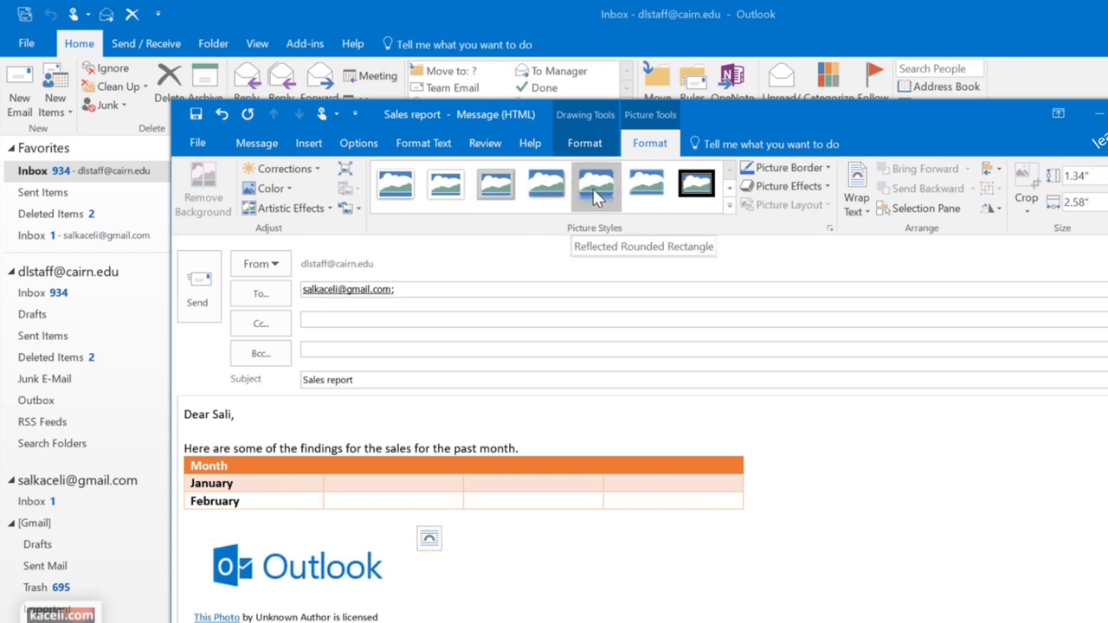
{"action": "left_click", "coordinate": [728, 205]}
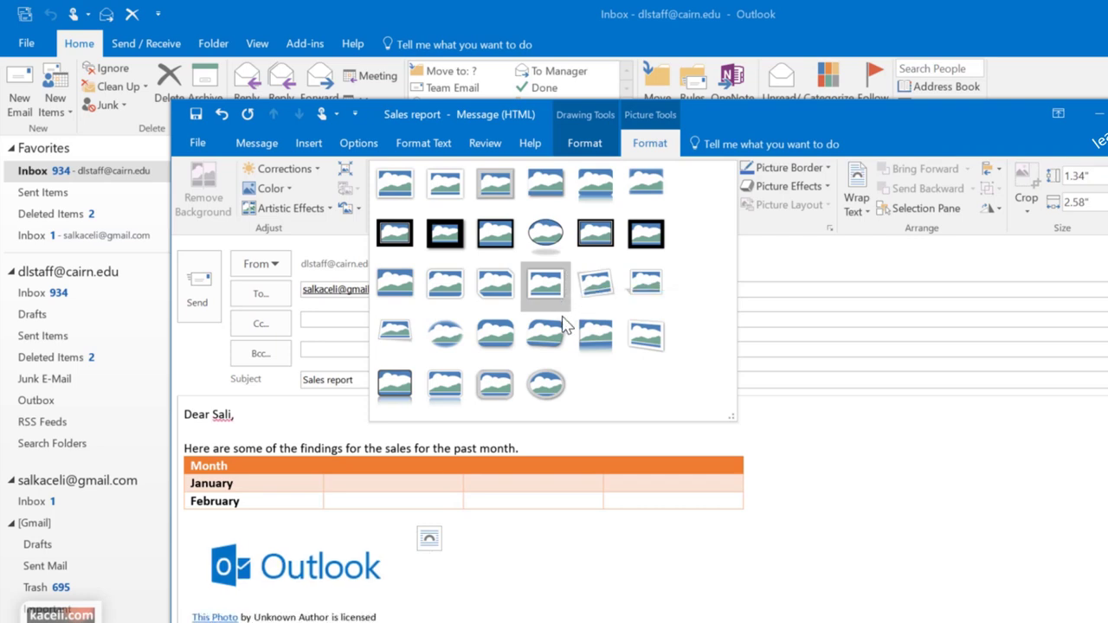
{"action": "left_click", "coordinate": [593, 287]}
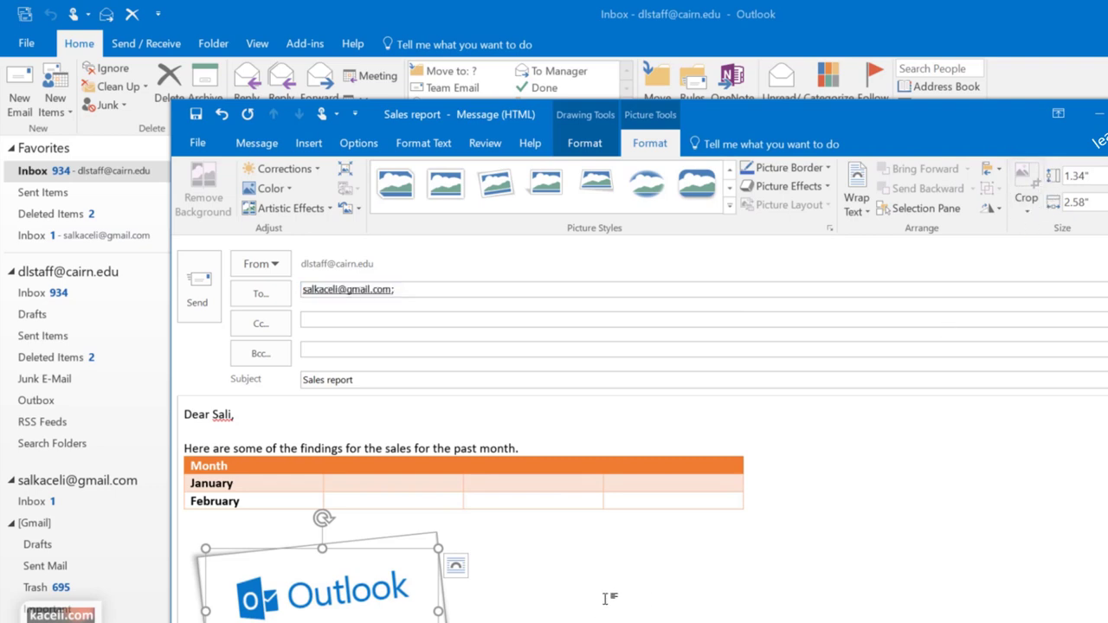
{"action": "scroll", "coordinate": [554, 519], "scroll_direction": "down", "scroll_amount": 1}
{"action": "left_click", "coordinate": [552, 299]}
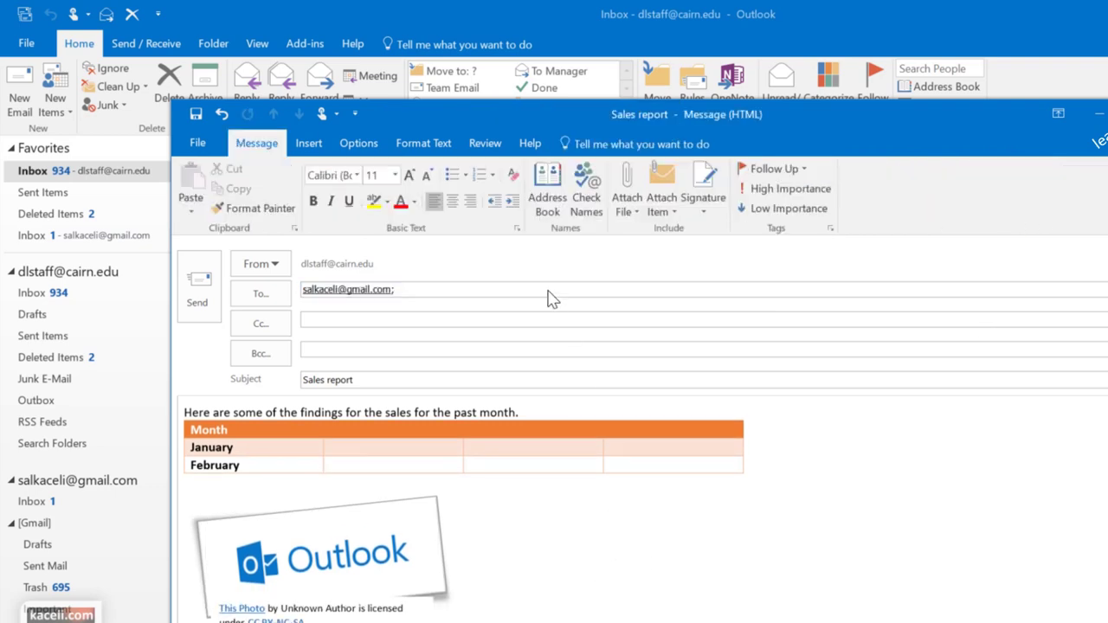
{"action": "left_click", "coordinate": [310, 147]}
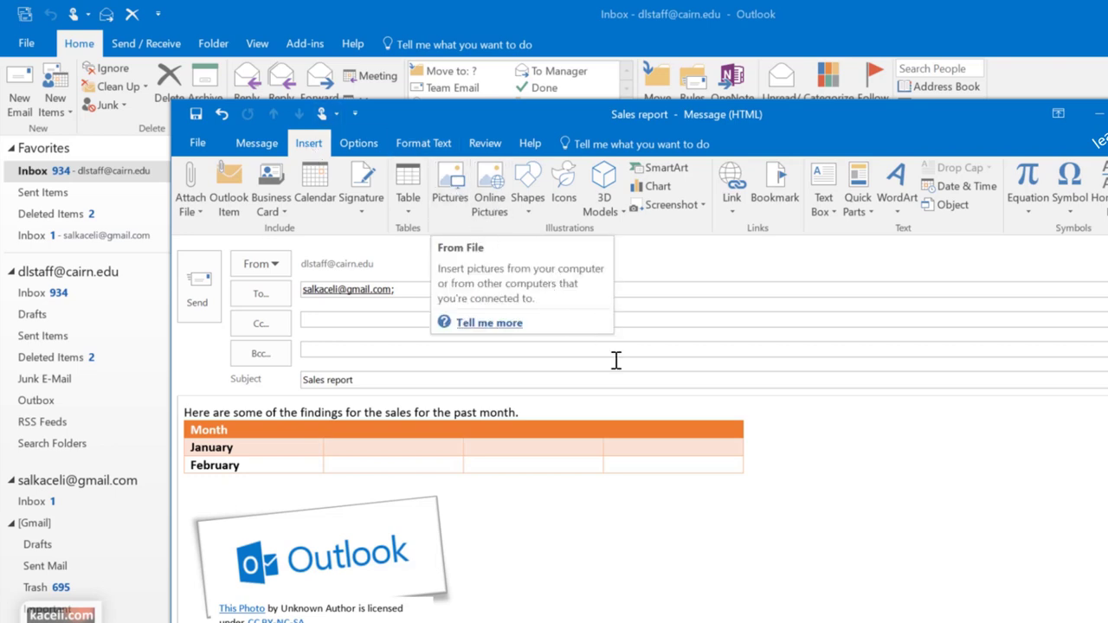
Draw a rectangle beside the picture and style it with an orange outline and no fill
{"action": "left_click", "coordinate": [536, 202]}
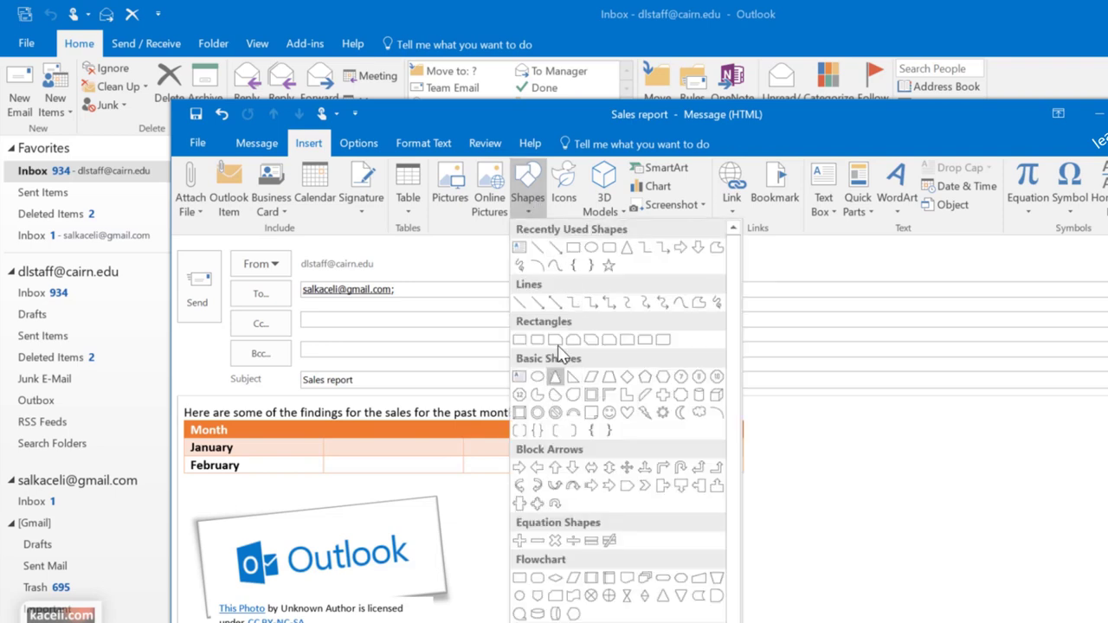
{"action": "left_click", "coordinate": [684, 302]}
{"action": "mouse_move", "coordinate": [504, 496]}
{"action": "left_mouse_down"}
{"action": "mouse_move", "coordinate": [781, 601]}
{"action": "mouse_move", "coordinate": [784, 612]}
{"action": "left_mouse_up"}
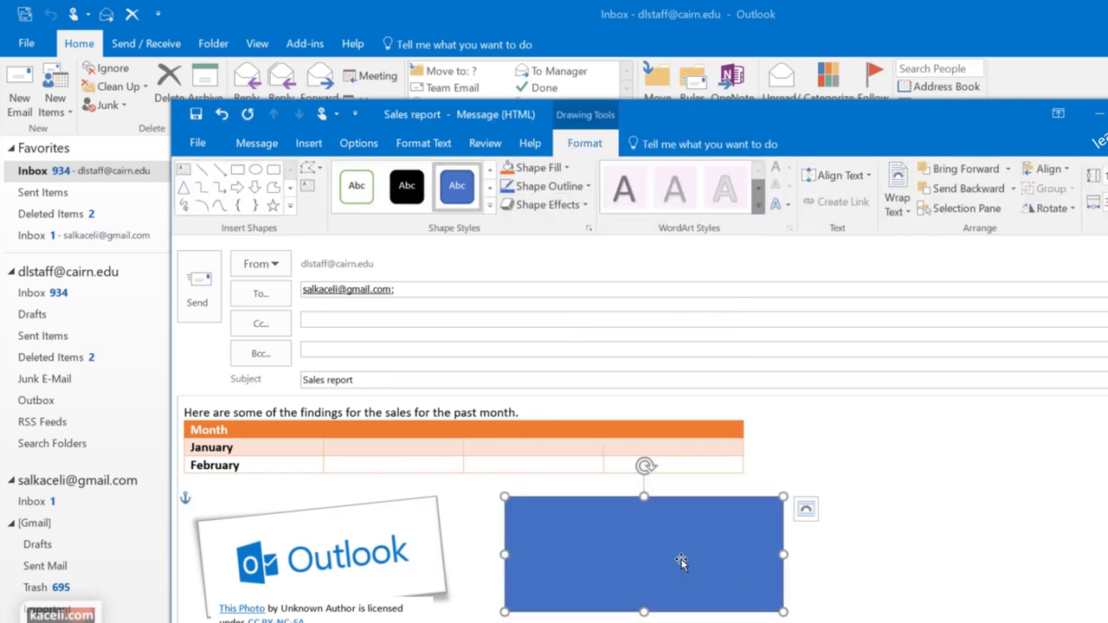
{"action": "left_click", "coordinate": [489, 205]}
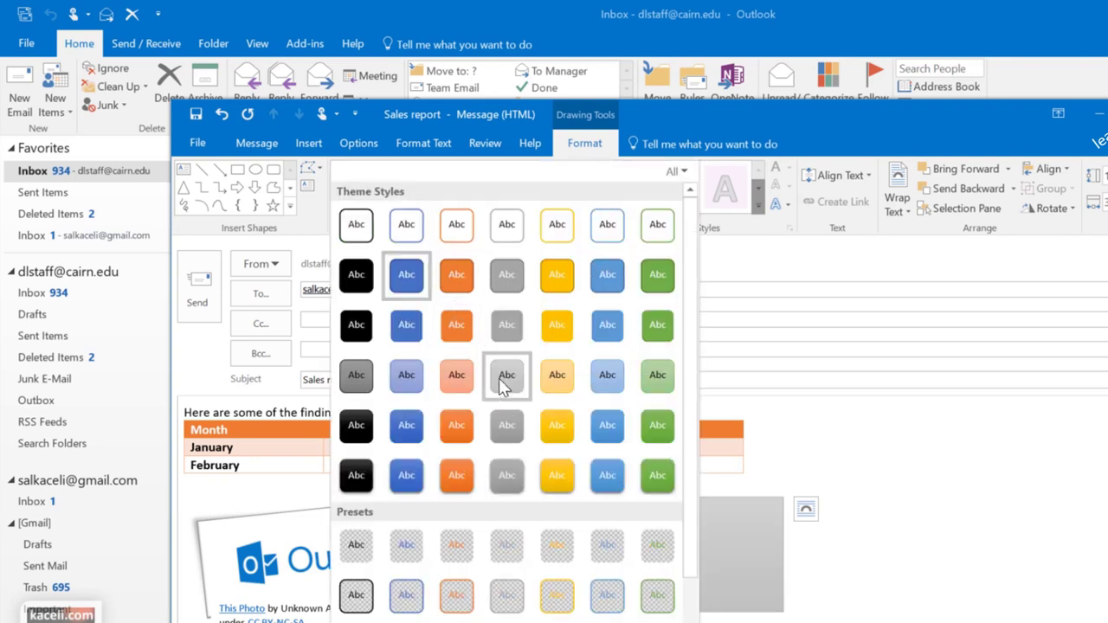
{"action": "left_click", "coordinate": [499, 378]}
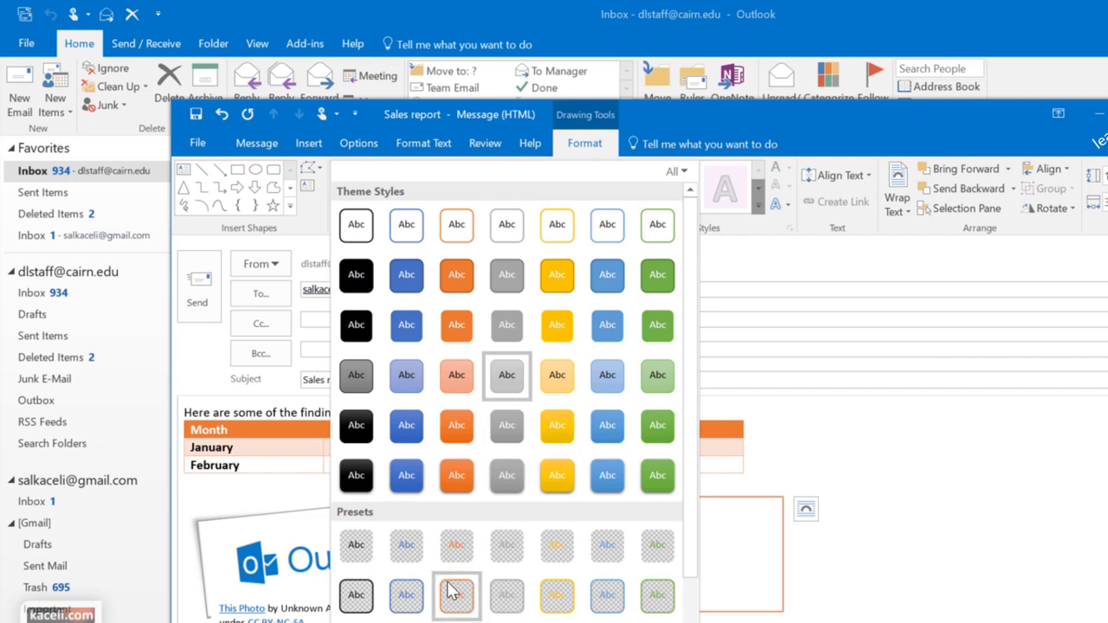
{"action": "key", "text": "Escape"}
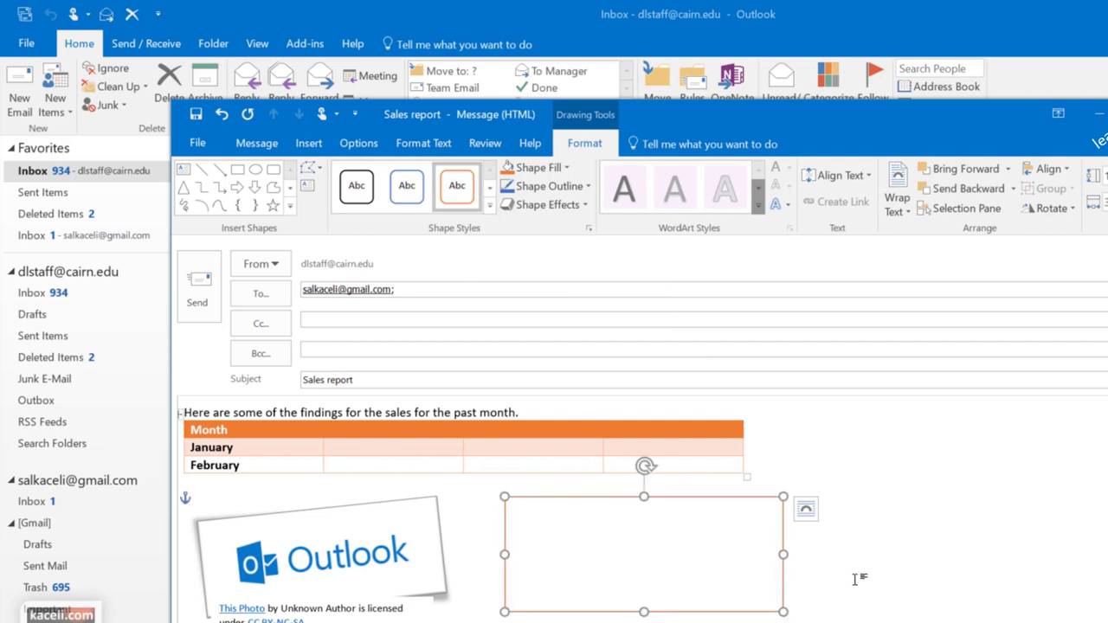
{"action": "left_click", "coordinate": [747, 586]}
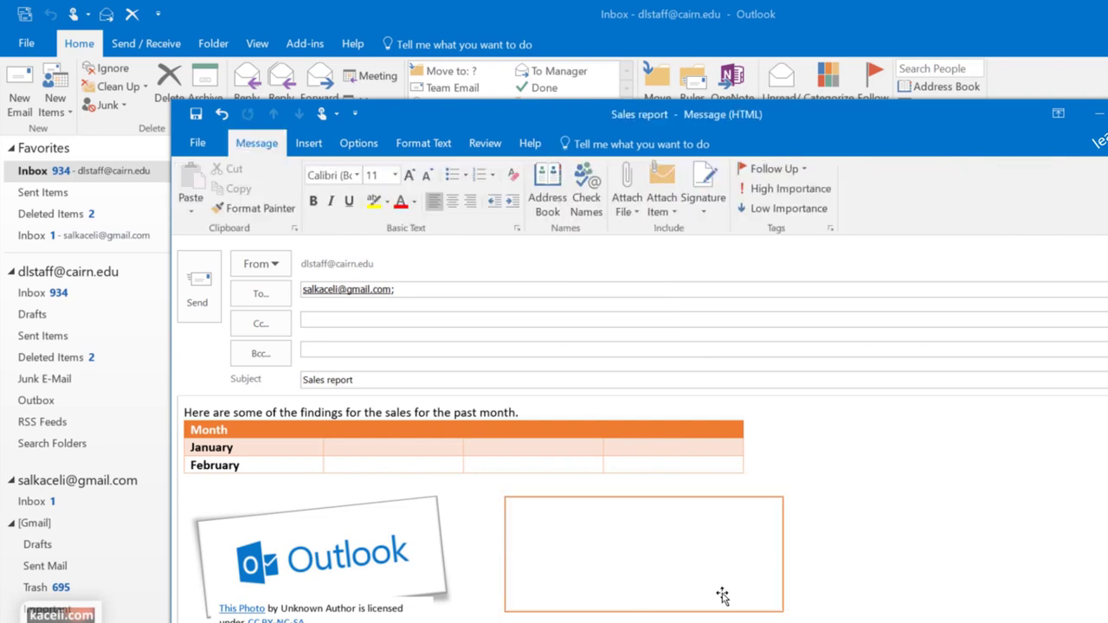
{"action": "left_click", "coordinate": [308, 144]}
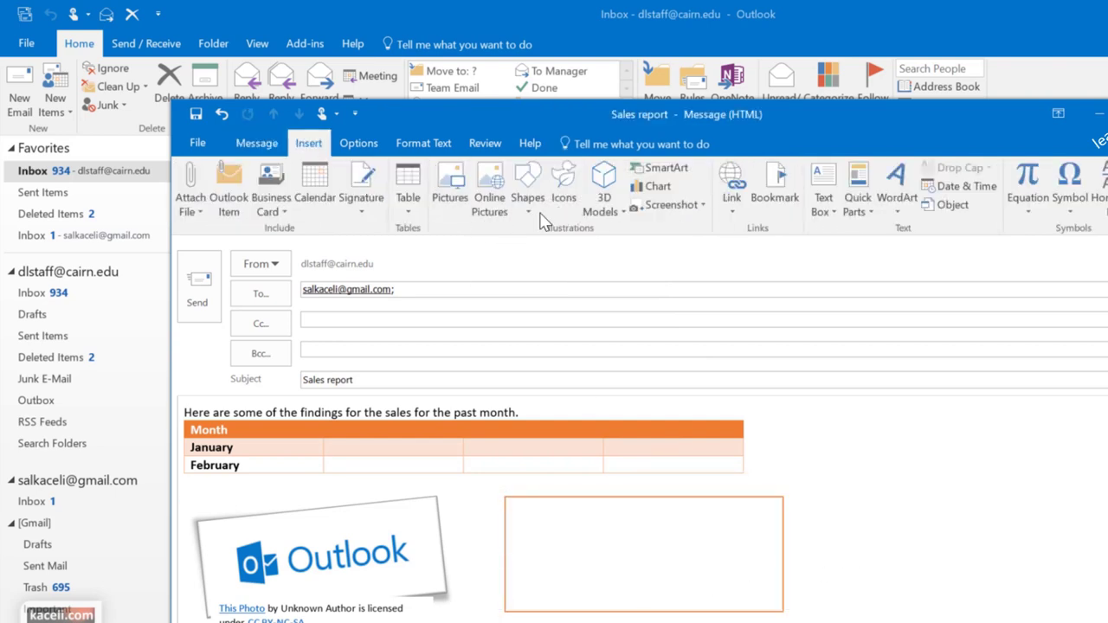
Insert the computer icon from the Icons library and narrow the orange rectangle to uncover it
{"action": "left_click", "coordinate": [569, 202]}
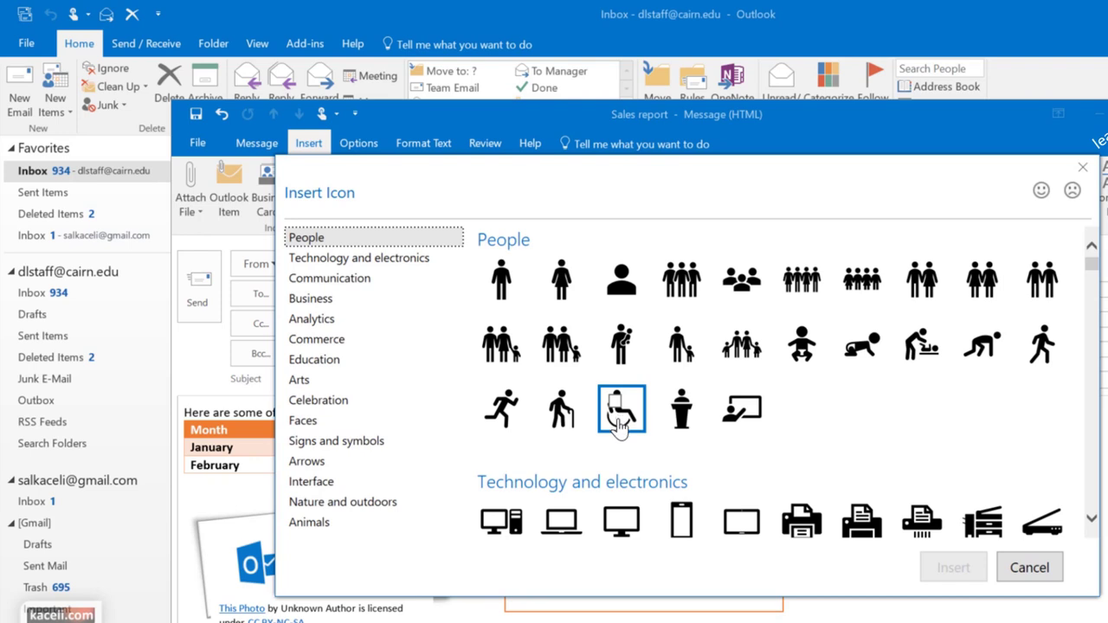
{"action": "double_click", "coordinate": [502, 519]}
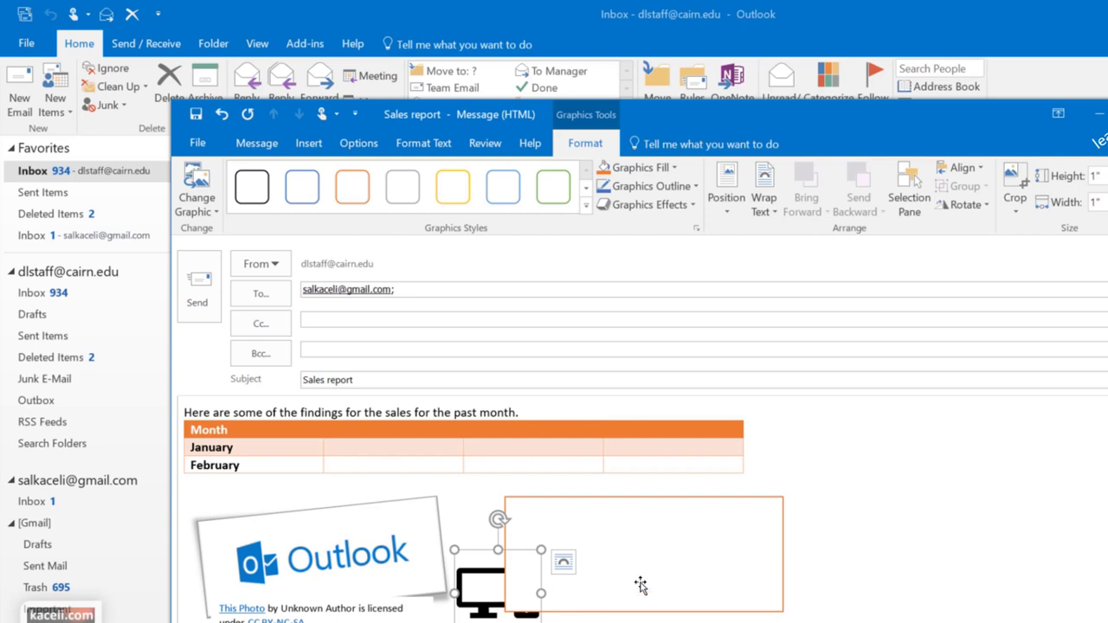
{"action": "left_click", "coordinate": [525, 532]}
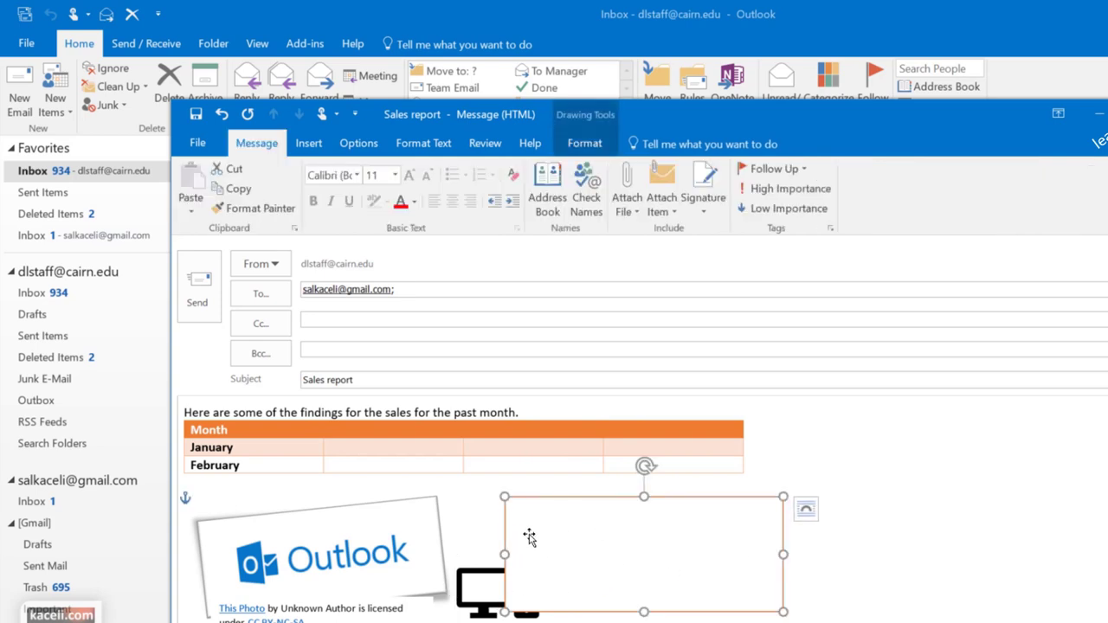
{"action": "left_click_drag", "start_coordinate": [508, 555], "coordinate": [633, 555]}
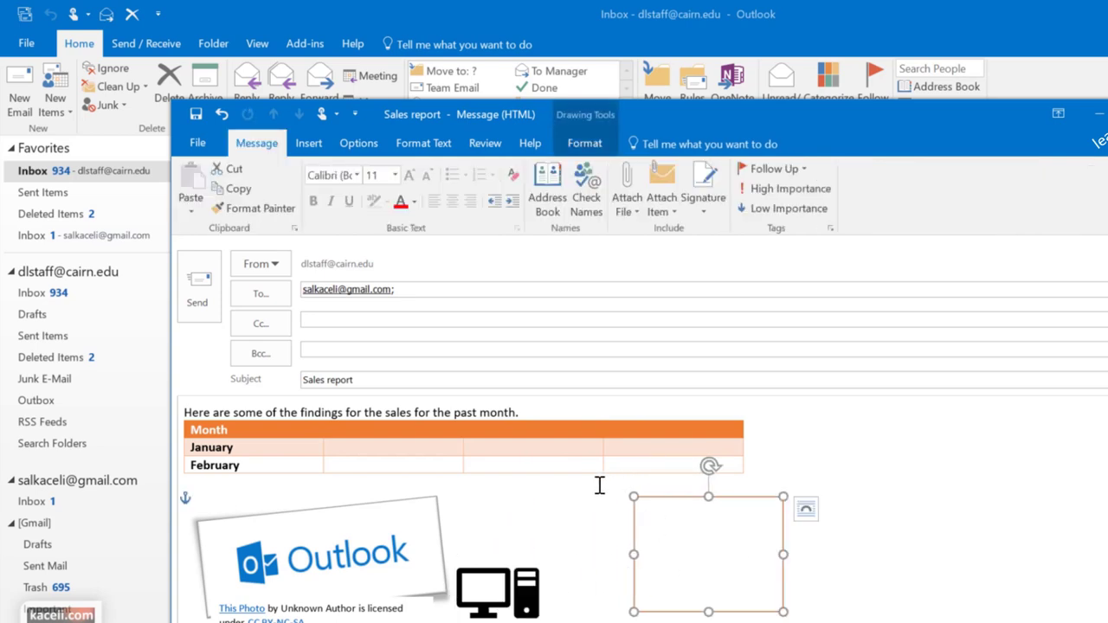
{"action": "left_click", "coordinate": [452, 573]}
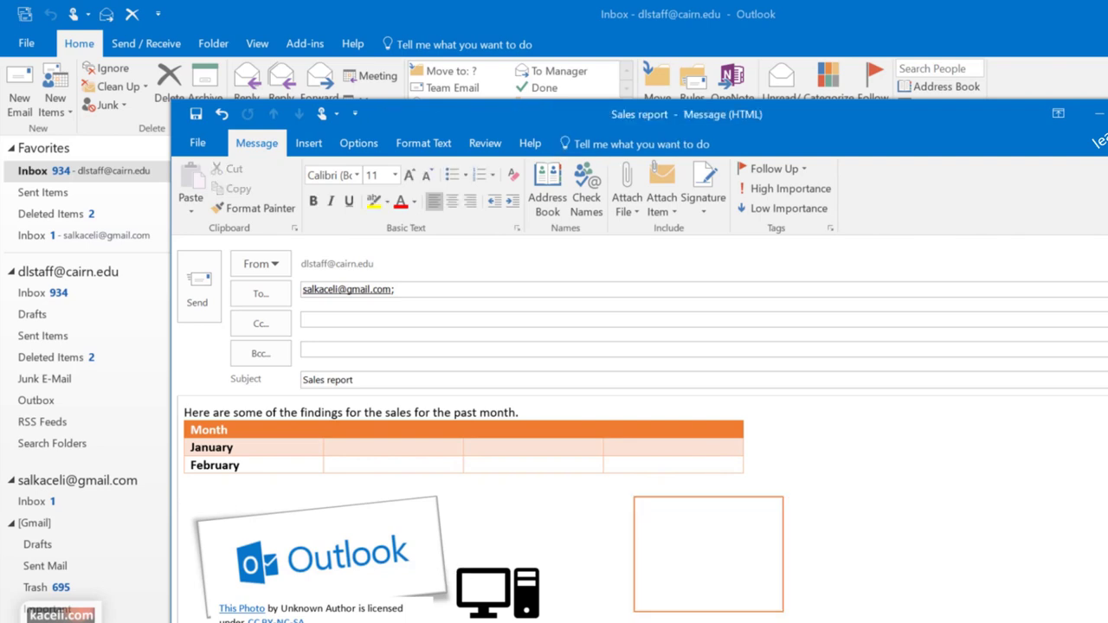
{"action": "left_click", "coordinate": [469, 571]}
{"action": "left_click", "coordinate": [590, 528]}
Undo the intro sentence and table, then move the orange rectangle lower and to the right
{"action": "key", "text": "ctrl+z"}
{"action": "key", "text": "ctrl+z"}
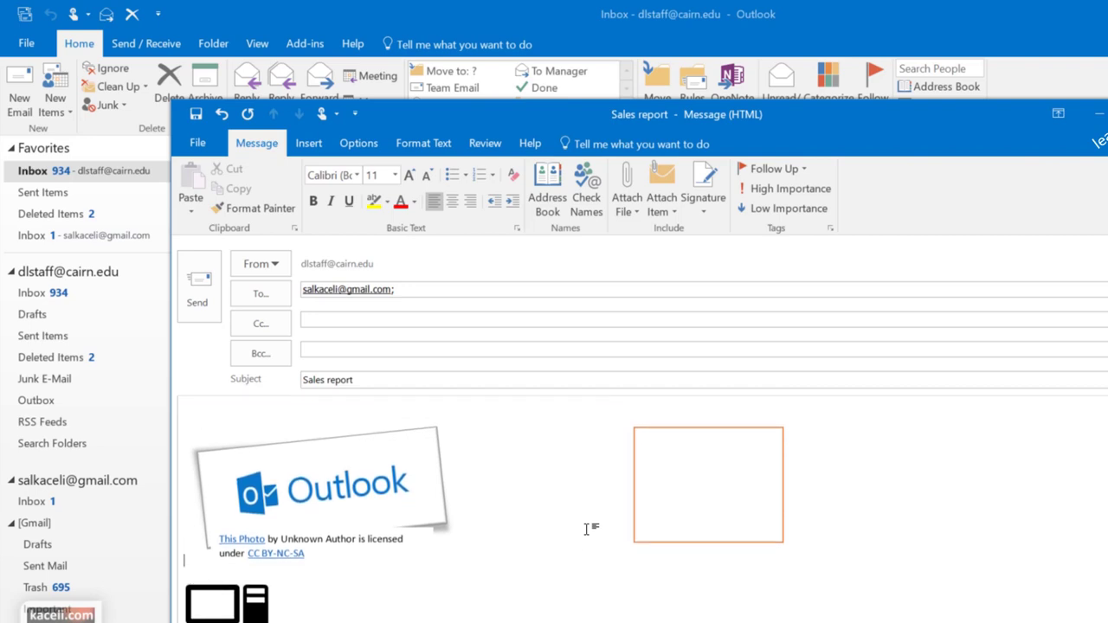
{"action": "key", "text": "ctrl+z"}
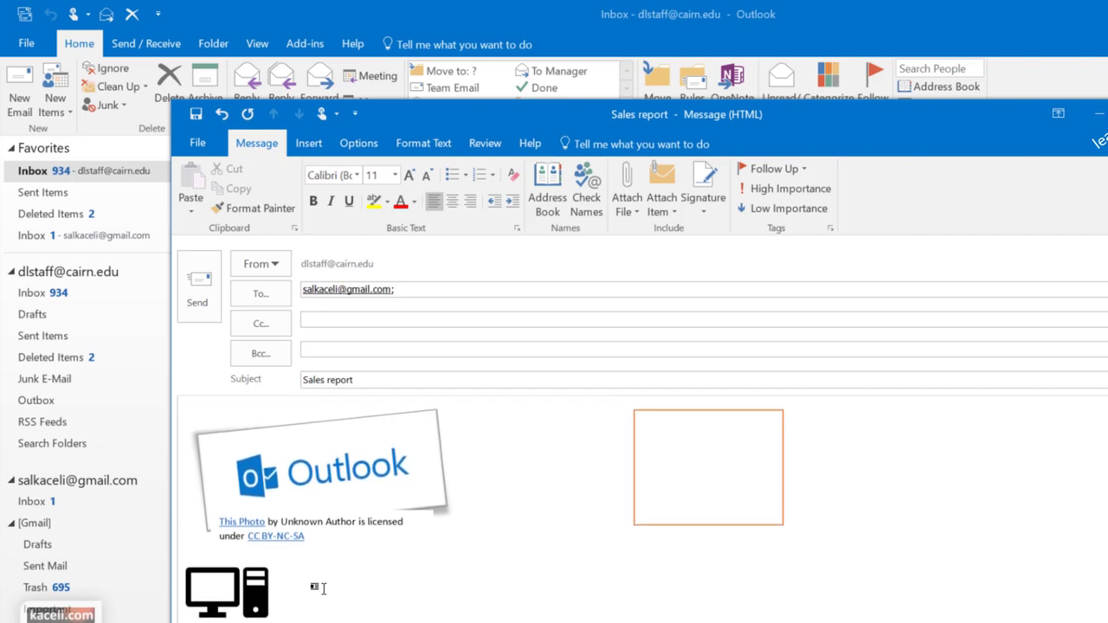
{"action": "key", "text": "ctrl+z"}
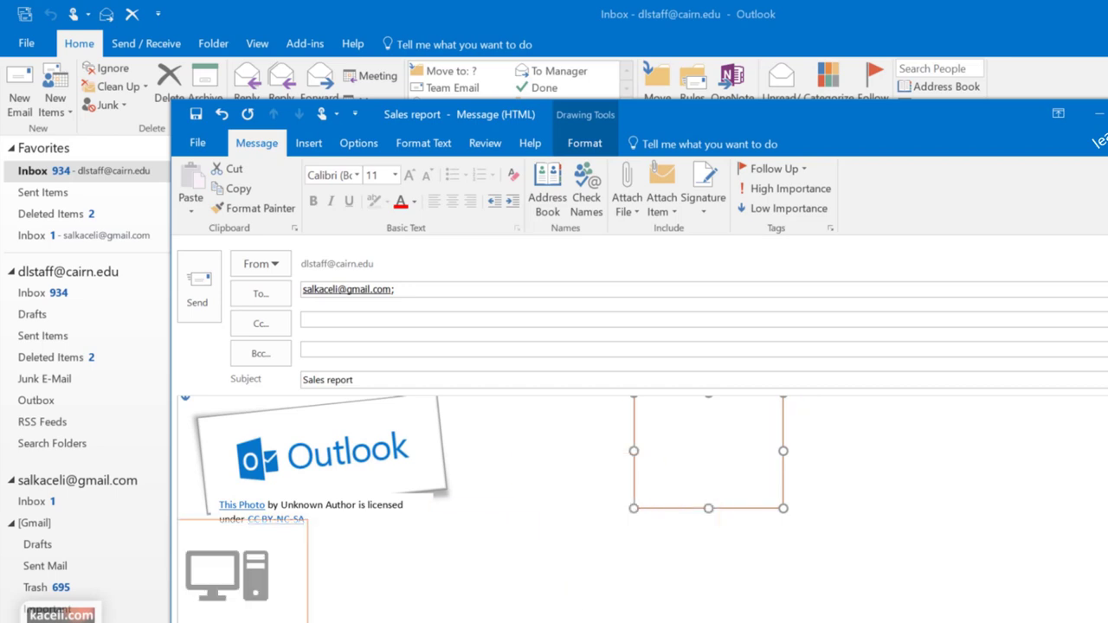
{"action": "left_click_drag", "start_coordinate": [718, 431], "coordinate": [759, 574]}
{"action": "left_click", "coordinate": [562, 571]}
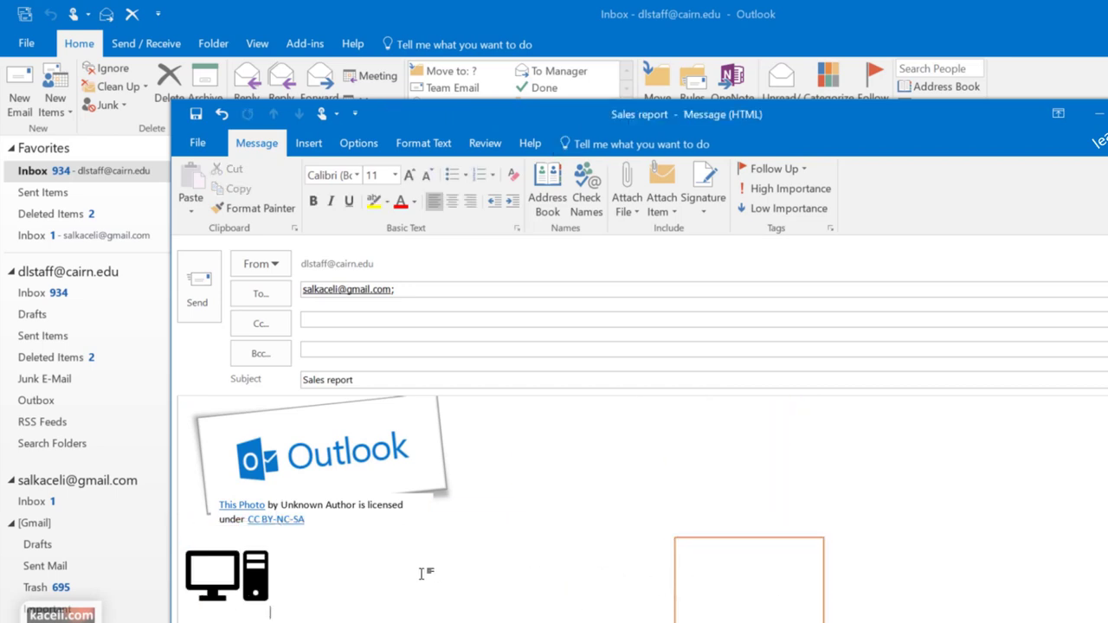
{"action": "left_click", "coordinate": [309, 143]}
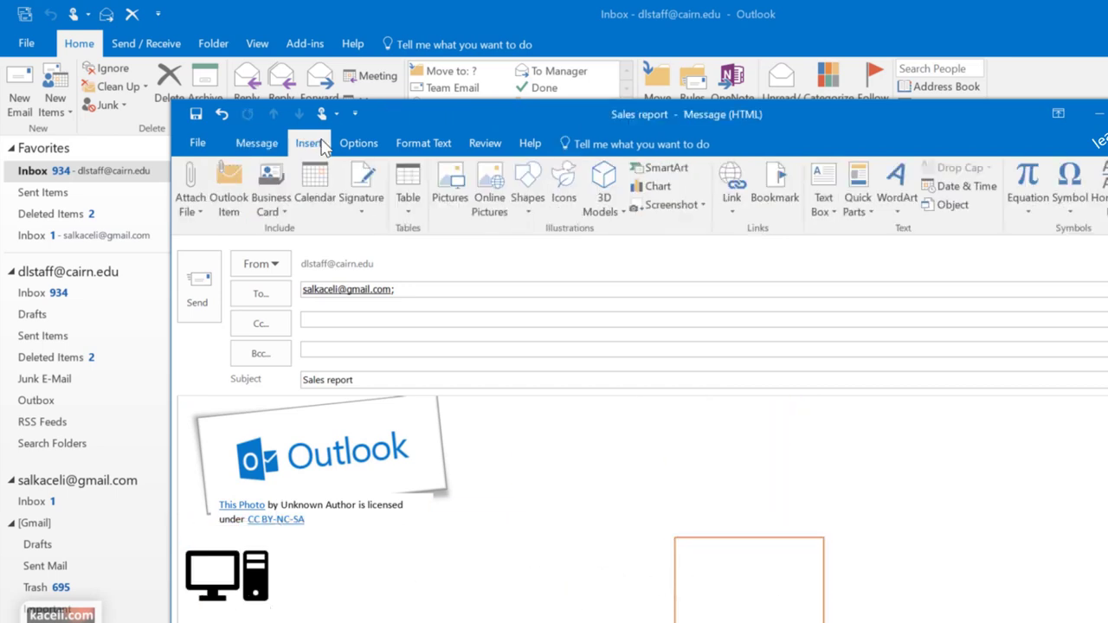
Insert the 3D rover model from online sources and rotate it to a side view
{"action": "left_click", "coordinate": [615, 216]}
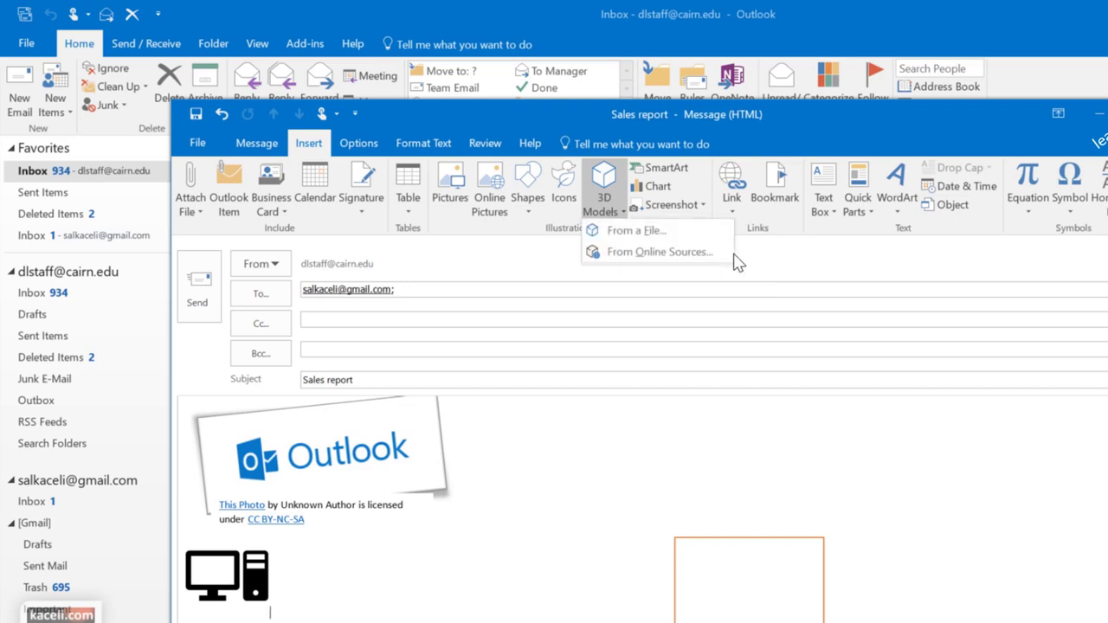
{"action": "left_click", "coordinate": [632, 253]}
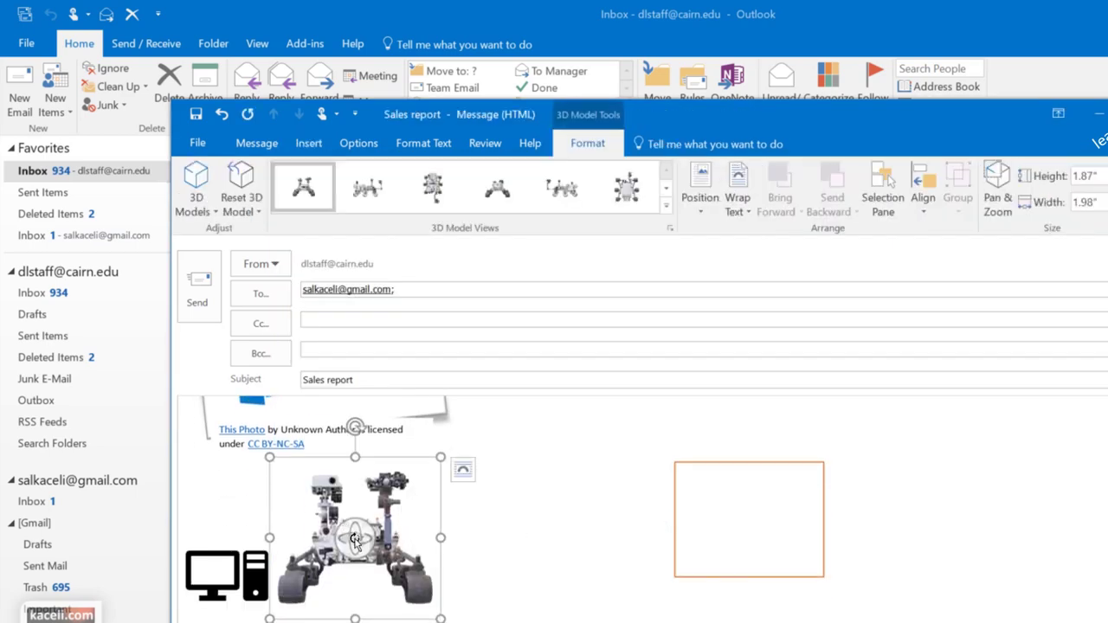
{"action": "left_click_drag", "start_coordinate": [360, 542], "coordinate": [539, 574]}
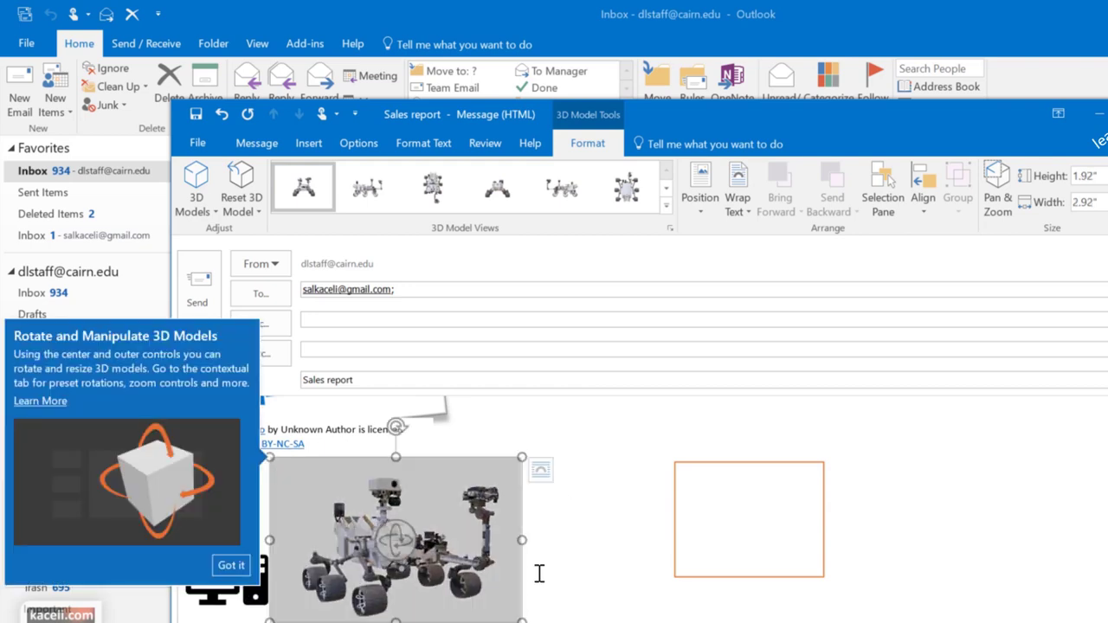
{"action": "left_click", "coordinate": [563, 570]}
Put the rover model on its own line and turn it to a new angle
{"action": "left_click", "coordinate": [296, 550]}
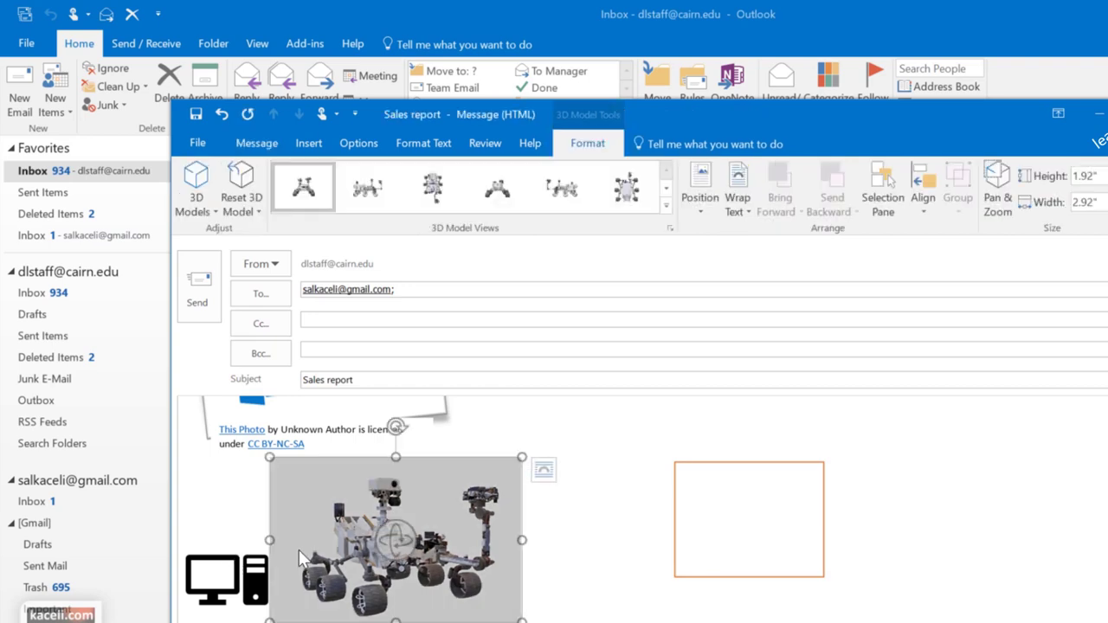
{"action": "left_click", "coordinate": [300, 553]}
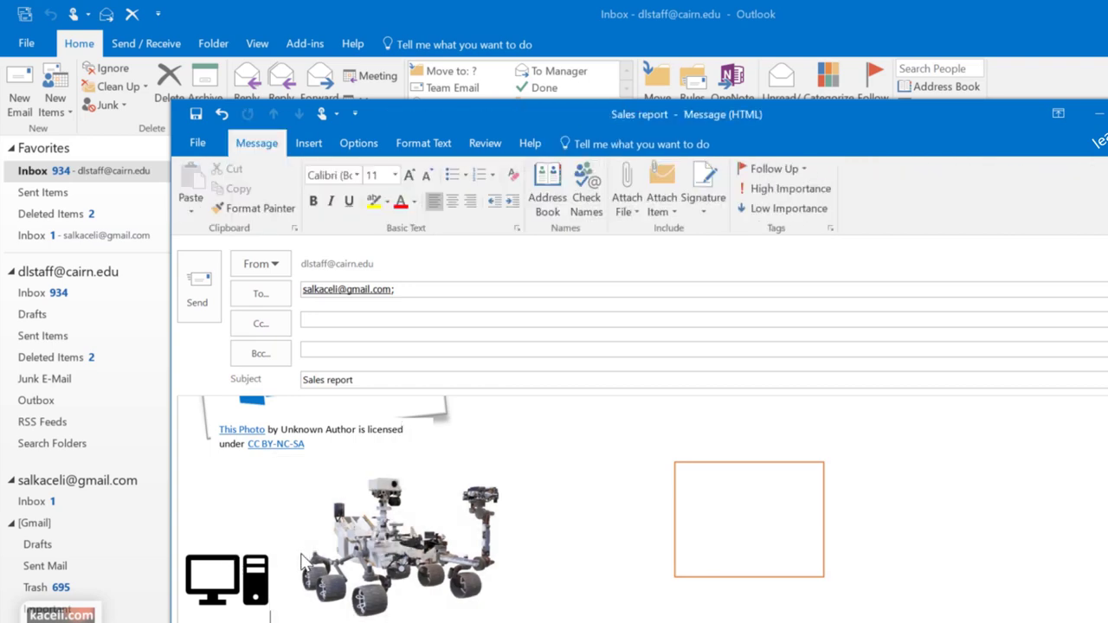
{"action": "key", "text": "Return"}
{"action": "key", "text": "Return"}
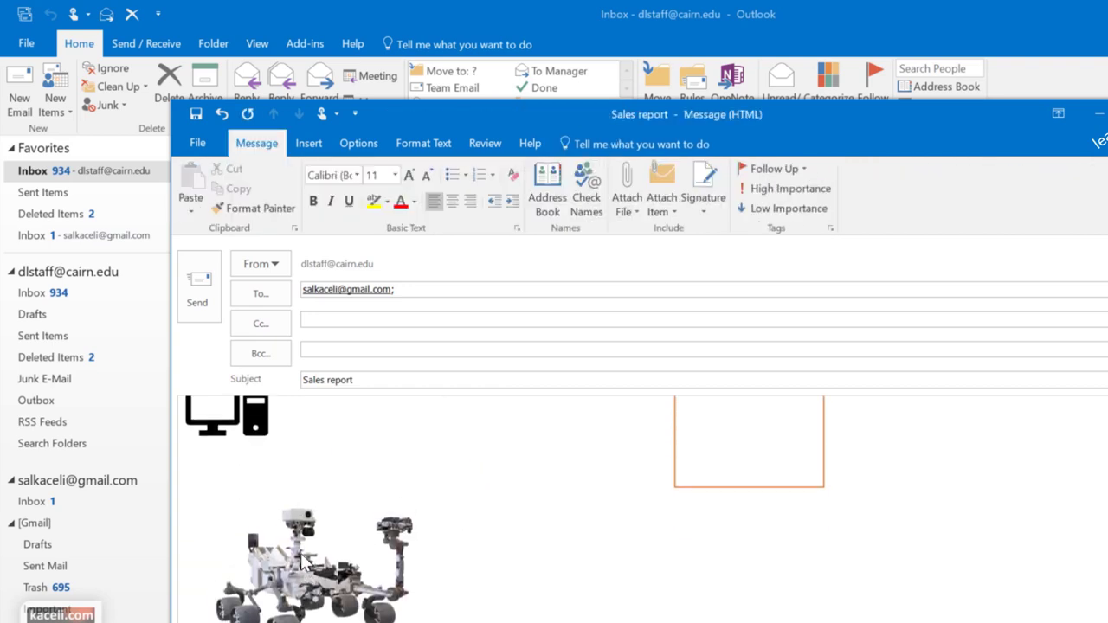
{"action": "left_click", "coordinate": [355, 597]}
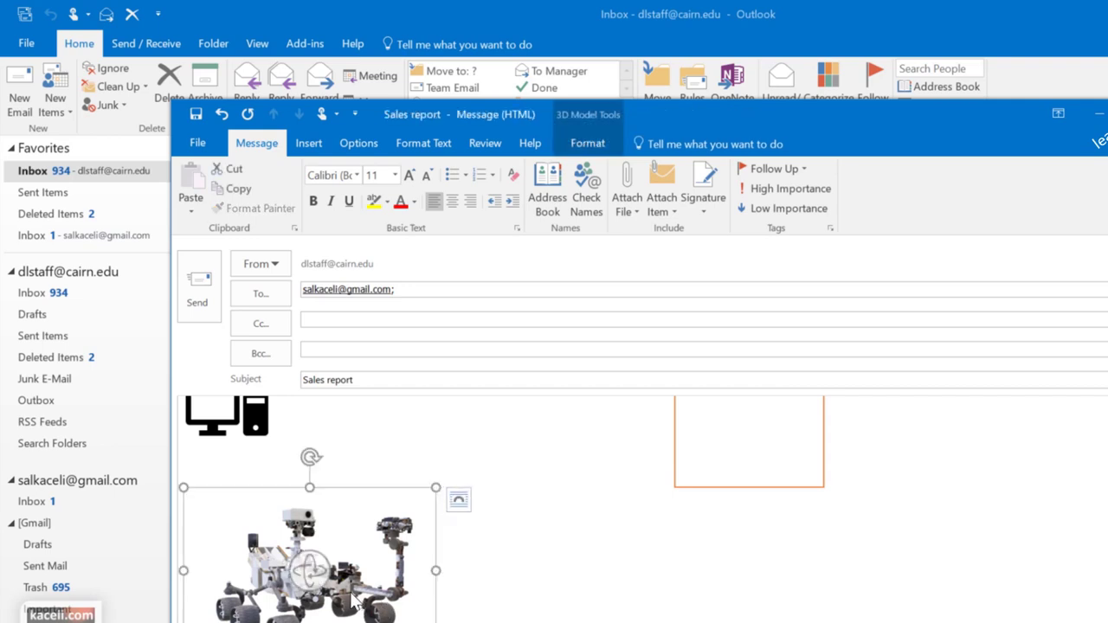
{"action": "left_click_drag", "start_coordinate": [309, 567], "coordinate": [540, 586]}
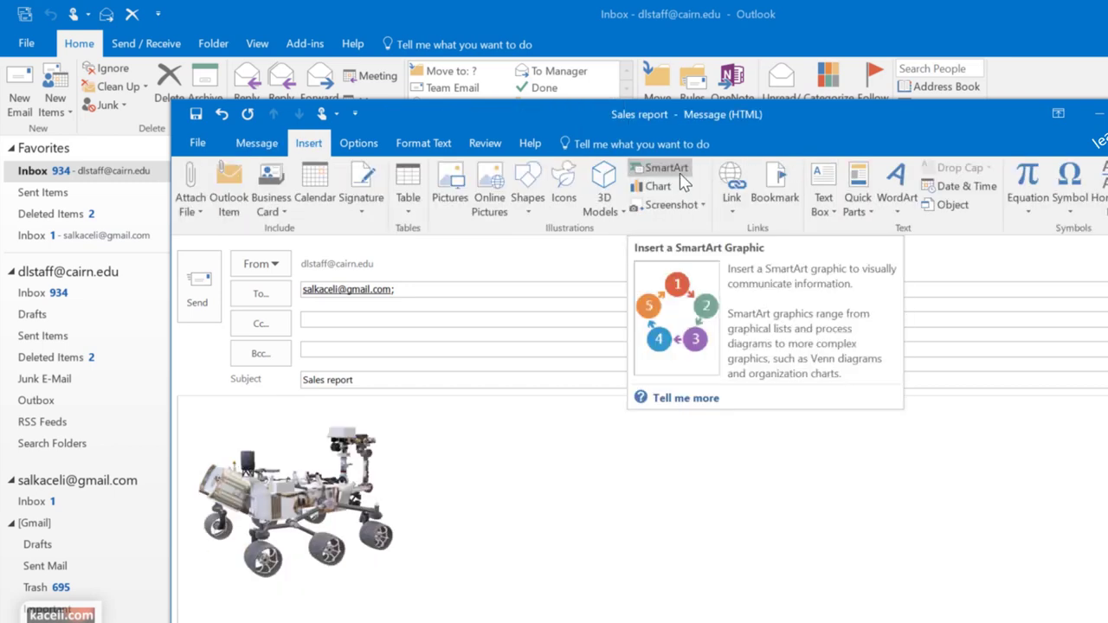
Insert a Continuous Block Process SmartArt graphic and type Planning in the first block
{"action": "left_click", "coordinate": [684, 177]}
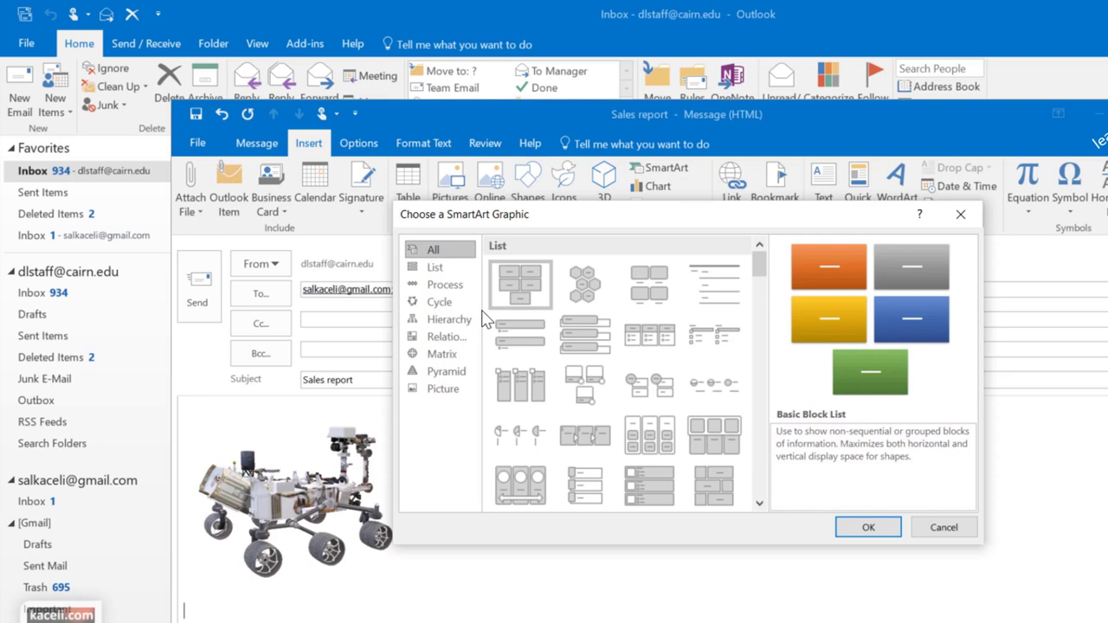
{"action": "left_click", "coordinate": [435, 267]}
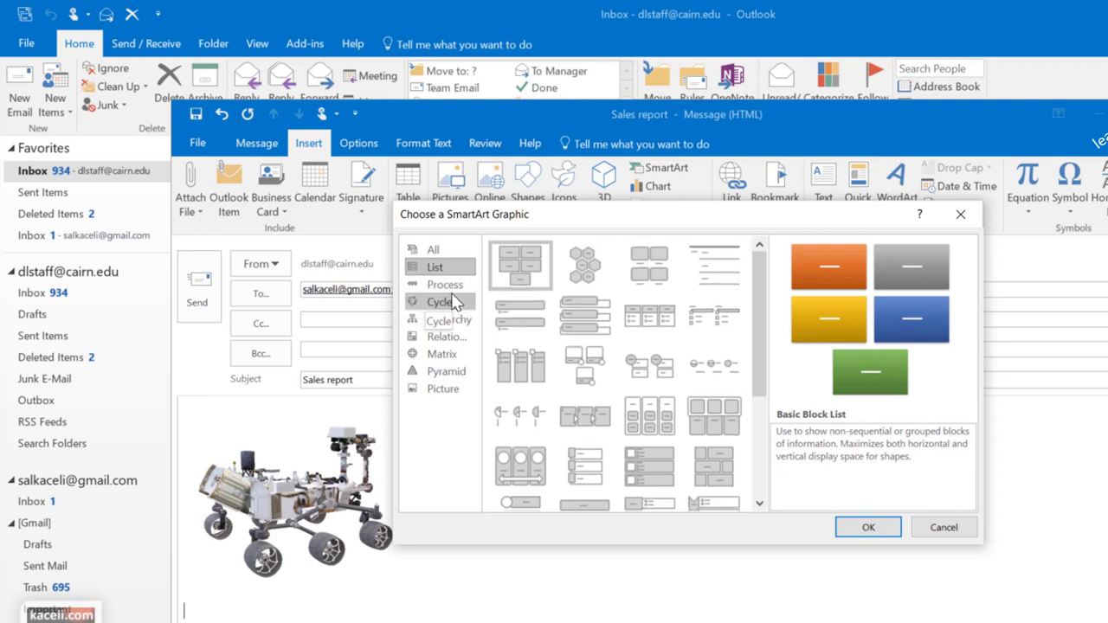
{"action": "left_click", "coordinate": [444, 285]}
{"action": "double_click", "coordinate": [523, 319]}
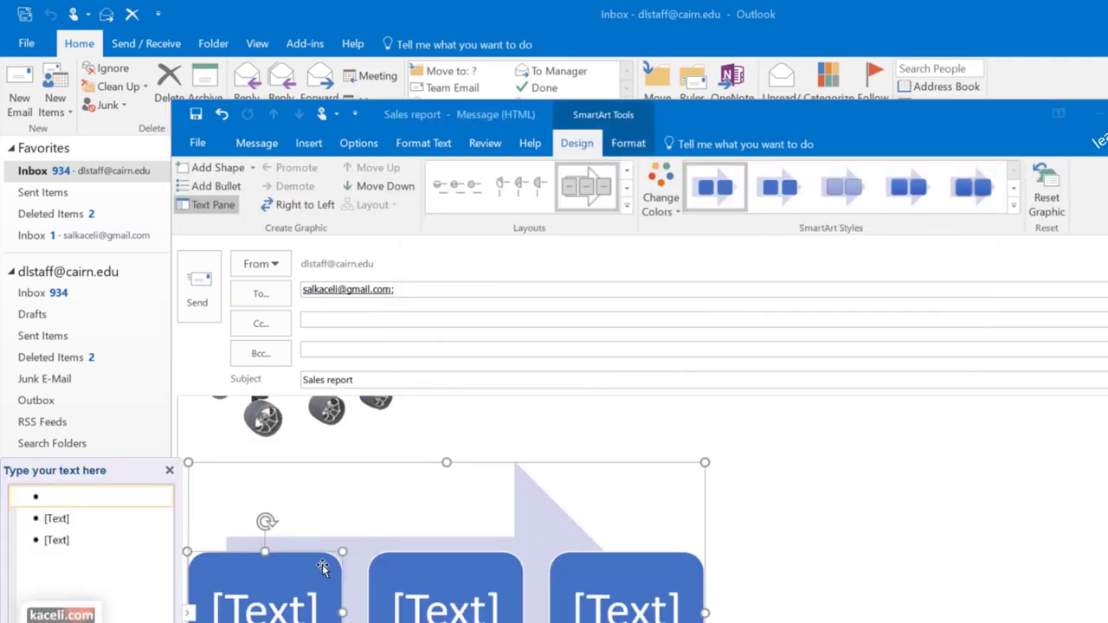
{"action": "type", "text": "Planning"}
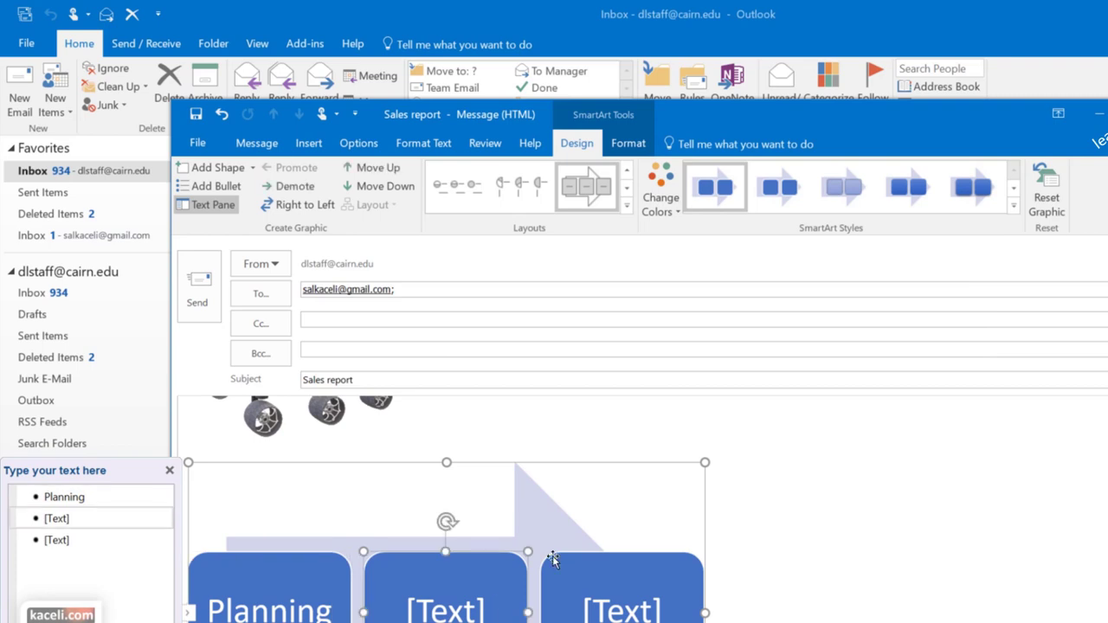
Fill the second and third blocks with Development and Delivery
{"action": "scroll", "coordinate": [791, 494], "scroll_direction": "down", "scroll_amount": 2}
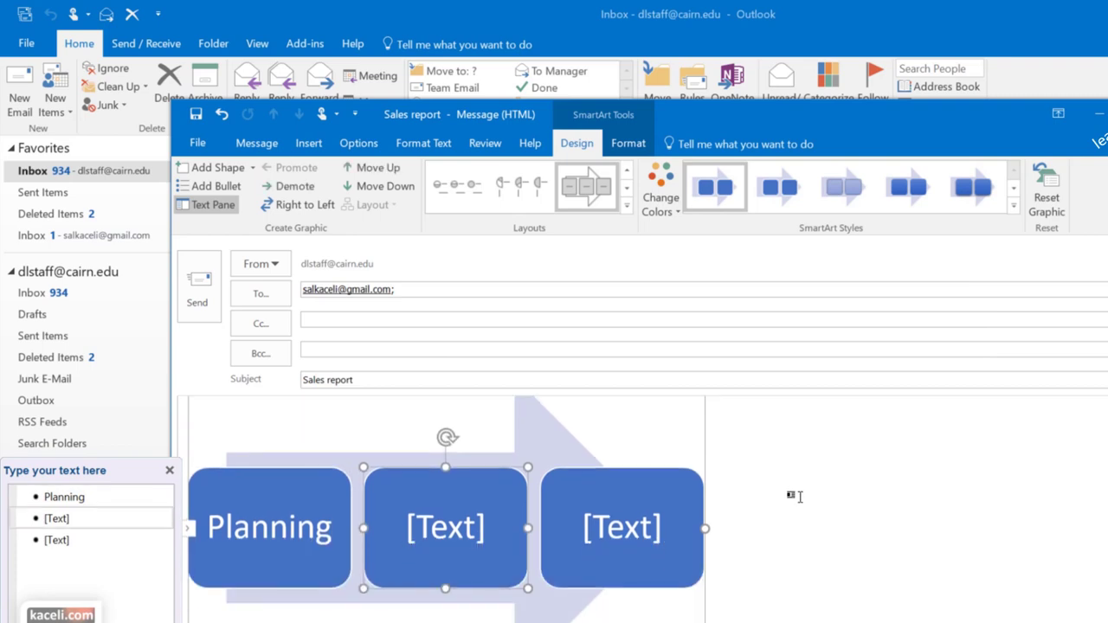
{"action": "left_click", "coordinate": [473, 528]}
{"action": "type", "text": "Development"}
{"action": "key", "text": "Down"}
{"action": "type", "text": "Delivery"}
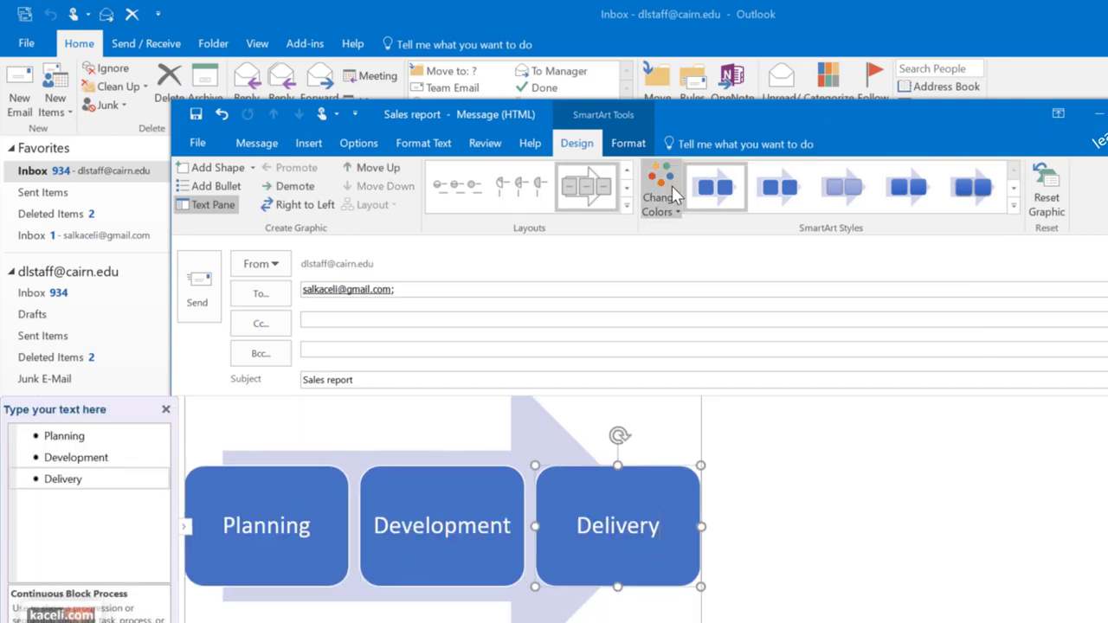
Recolour the graphic with the first Colorful scheme (orange, grey, yellow)
{"action": "left_click", "coordinate": [661, 203]}
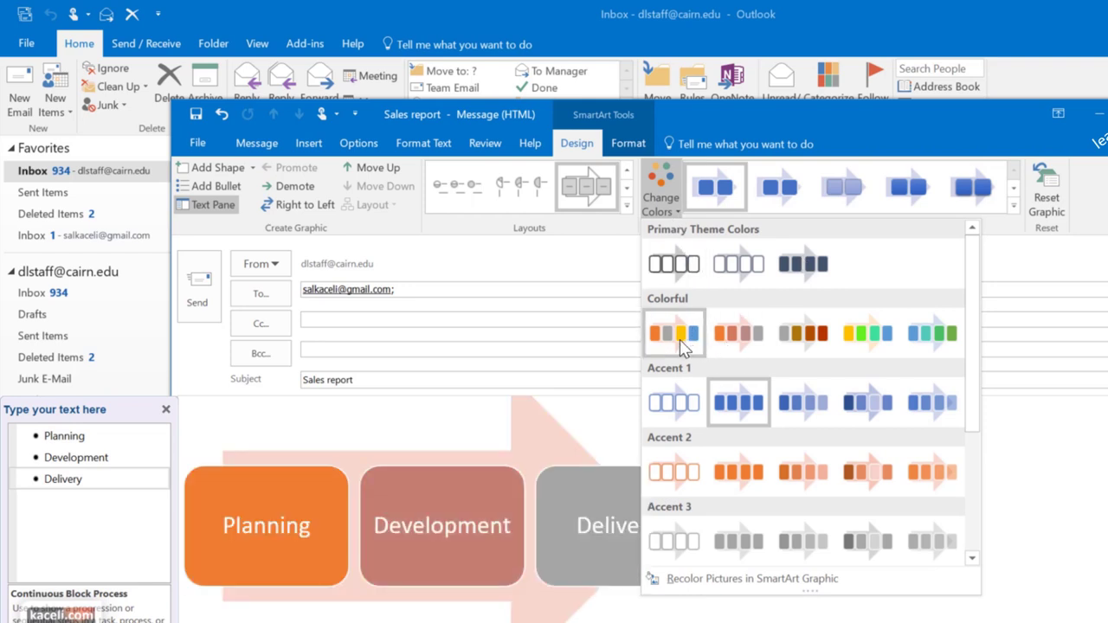
{"action": "left_click", "coordinate": [679, 339]}
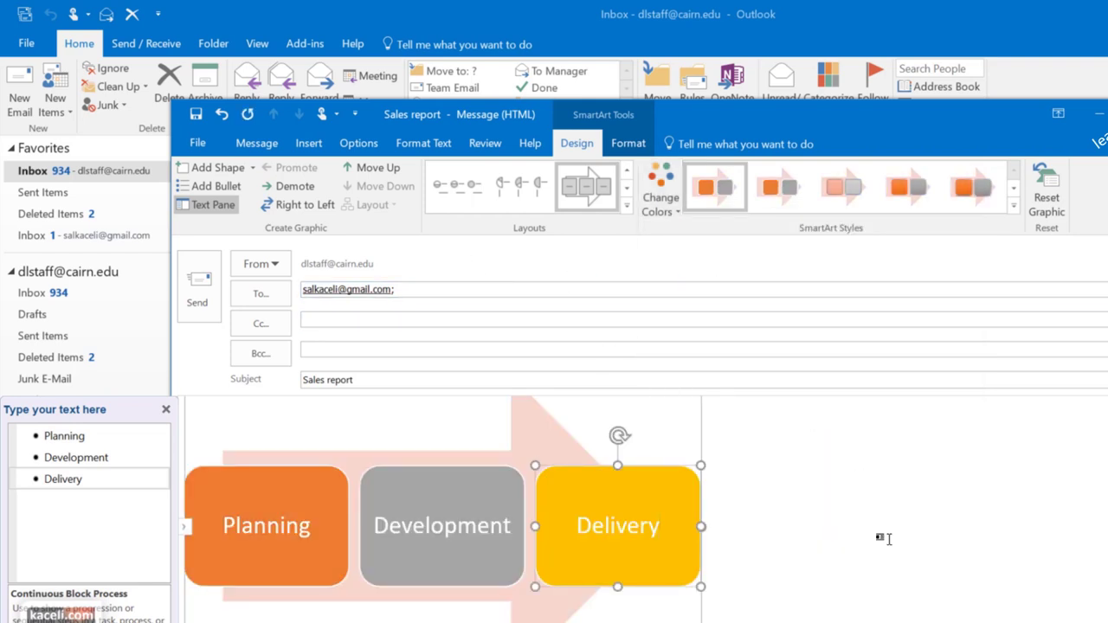
{"action": "left_click", "coordinate": [839, 580]}
{"action": "scroll", "coordinate": [801, 557], "scroll_direction": "down", "scroll_amount": 1}
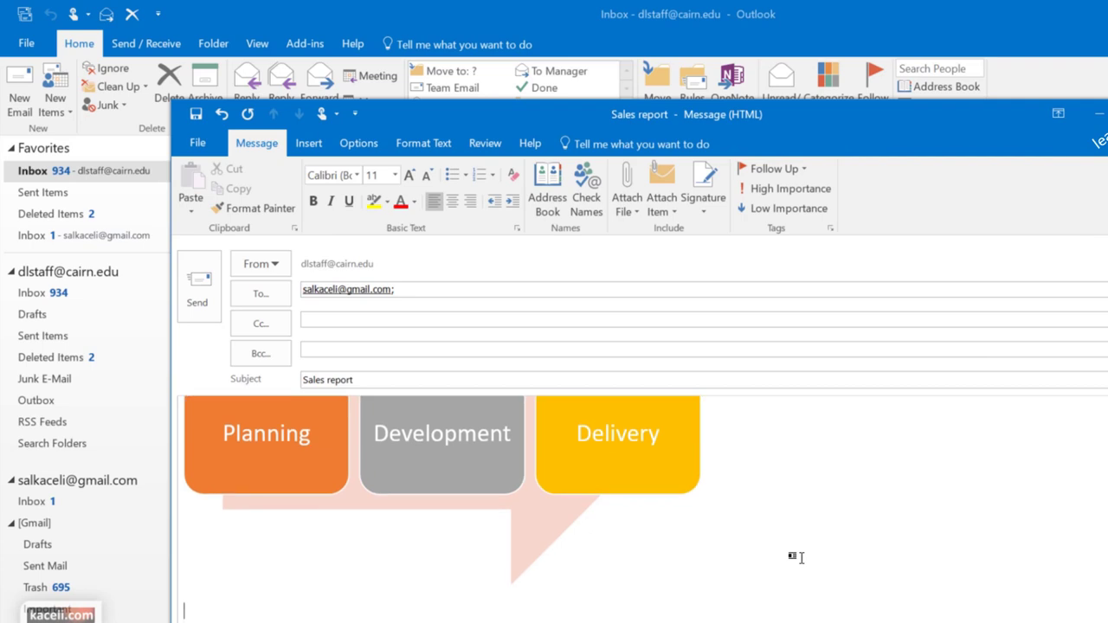
{"action": "left_click", "coordinate": [307, 145]}
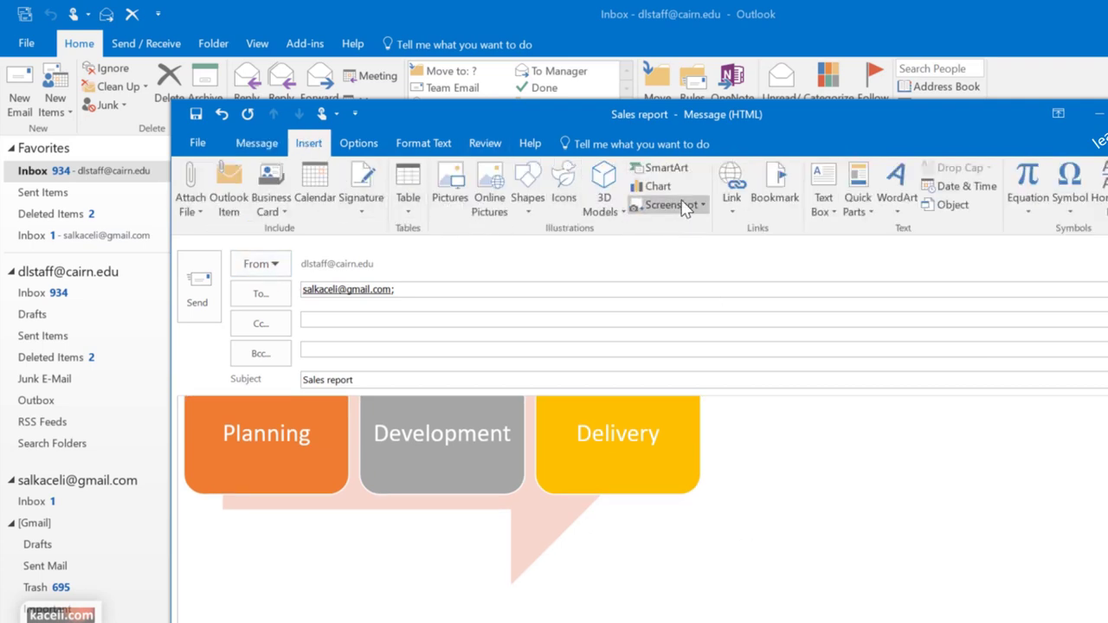
Insert a clustered column chart into the message
{"action": "left_click", "coordinate": [651, 186]}
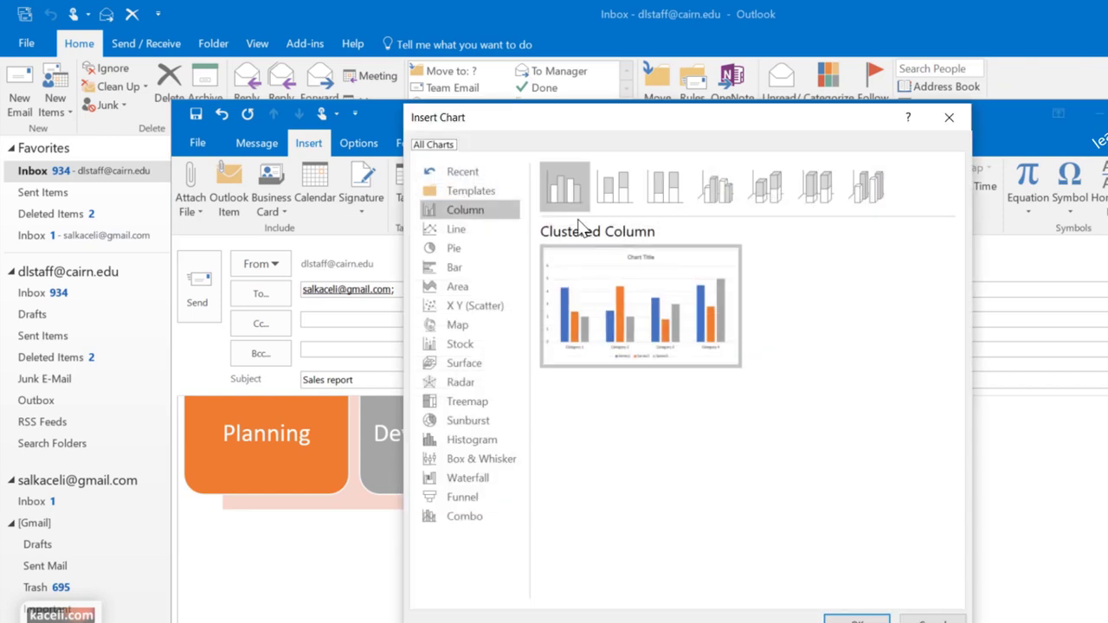
{"action": "mouse_move", "coordinate": [606, 292]}
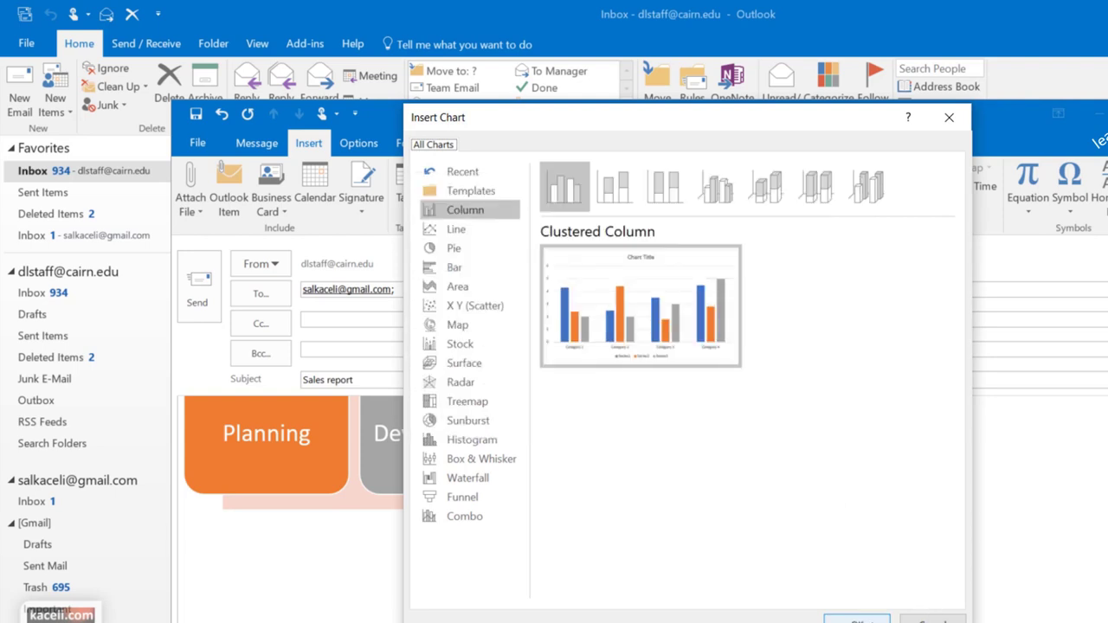
{"action": "left_click", "coordinate": [856, 619]}
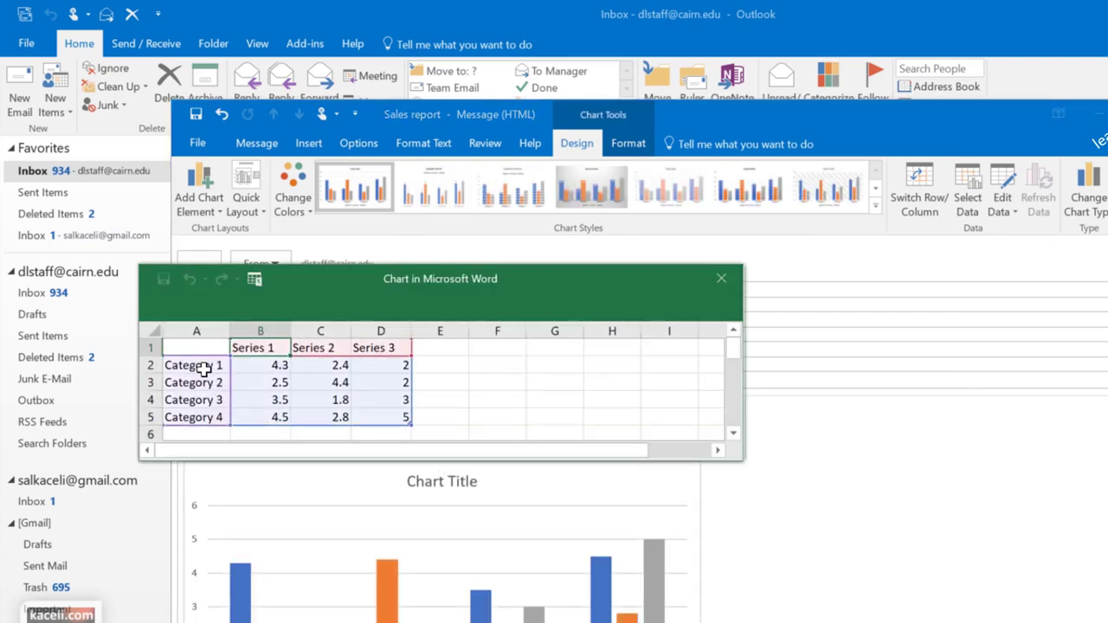
Rename the chart categories January through April in the data sheet
{"action": "left_click", "coordinate": [202, 368]}
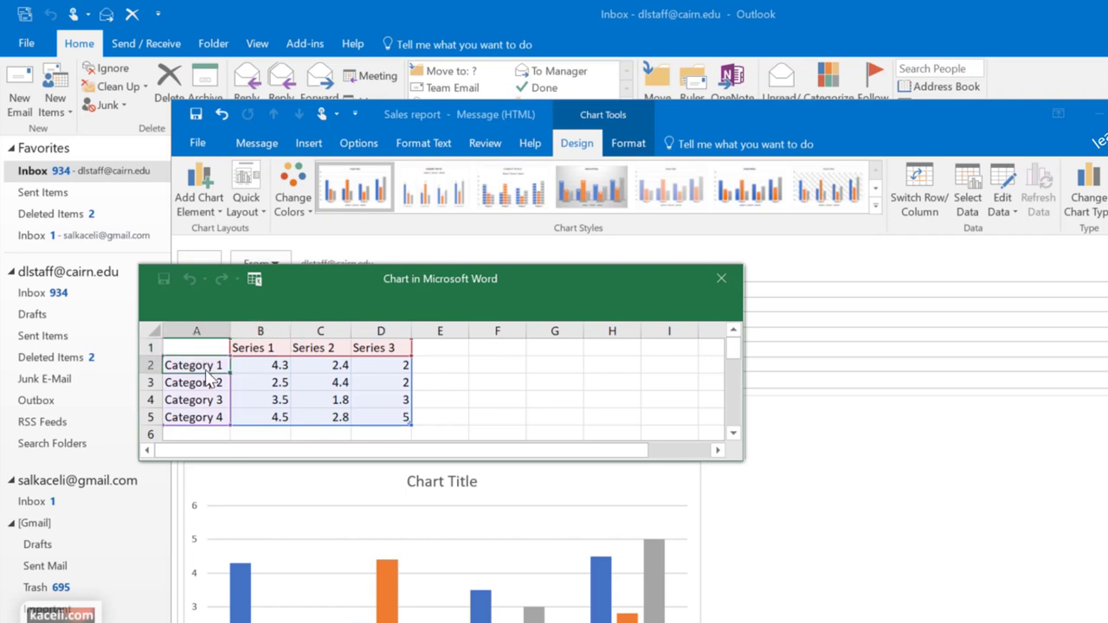
{"action": "type", "text": "January"}
{"action": "key", "text": "Return"}
{"action": "left_click", "coordinate": [218, 366]}
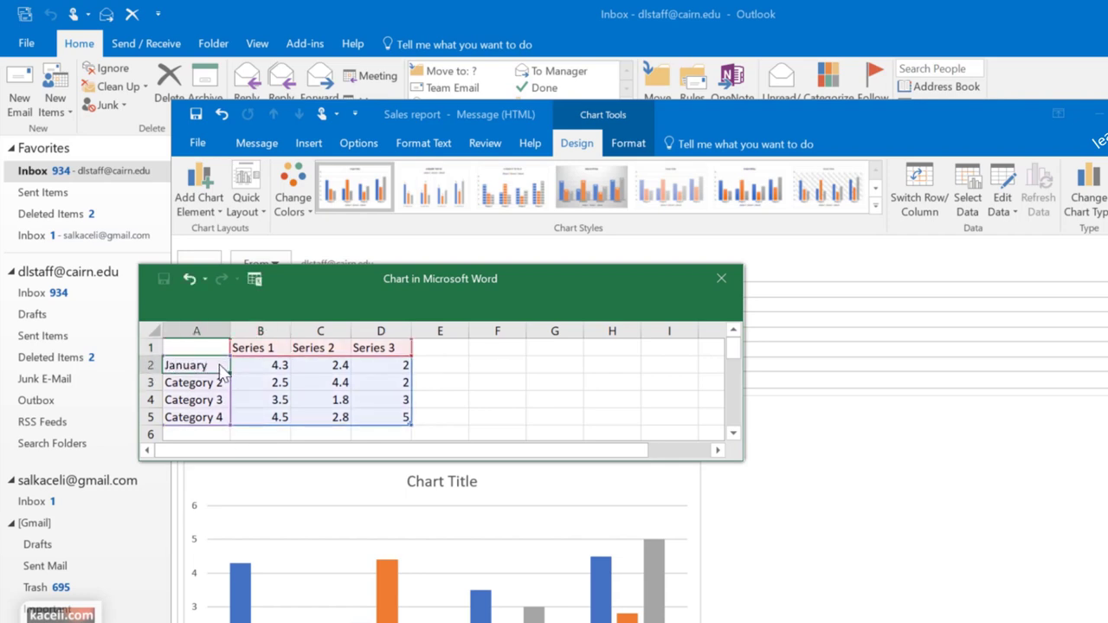
{"action": "left_click_drag", "start_coordinate": [226, 373], "coordinate": [227, 421]}
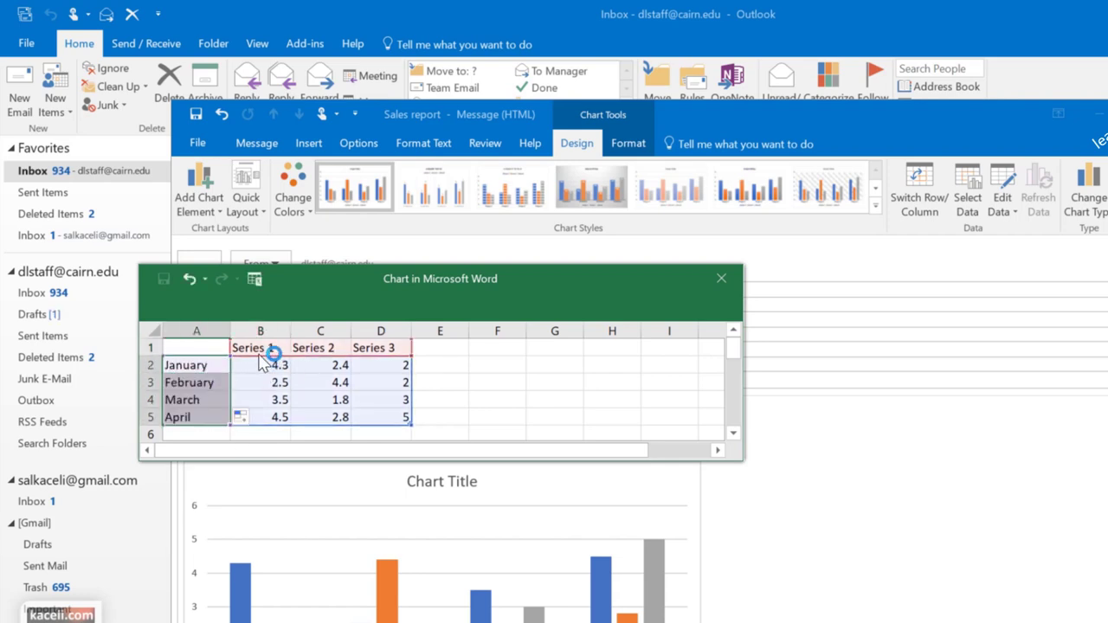
Name the series Online and Onsite and shrink the data range to exclude Series 3
{"action": "left_click", "coordinate": [262, 349]}
{"action": "type", "text": "Online"}
{"action": "key", "text": "Tab"}
{"action": "type", "text": "Onsite"}
{"action": "key", "text": "Tab"}
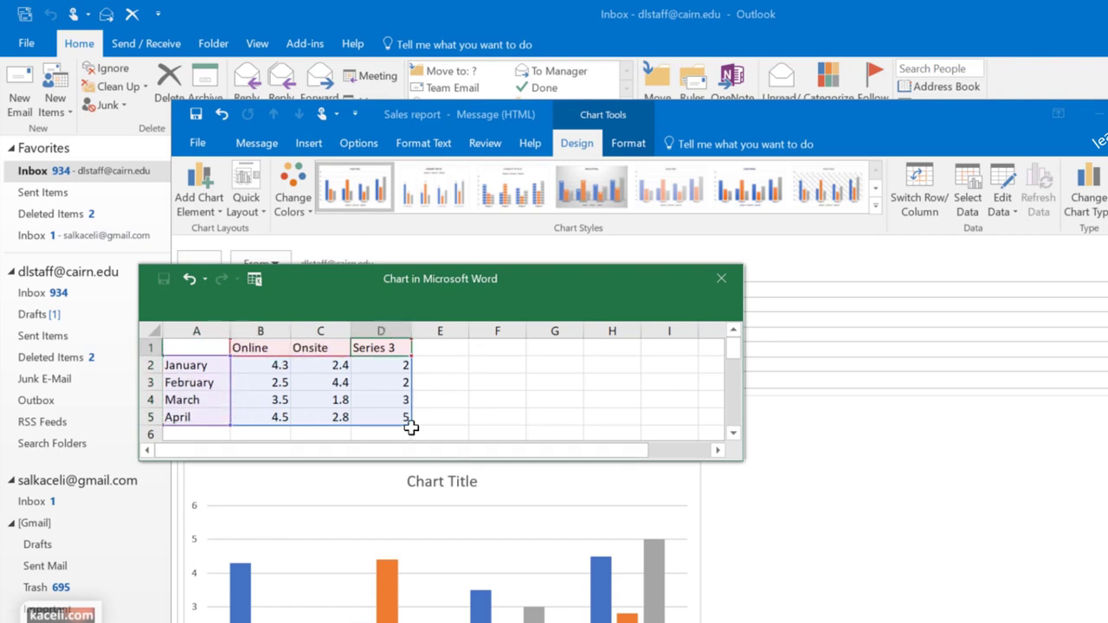
{"action": "left_click_drag", "start_coordinate": [381, 419], "coordinate": [366, 425]}
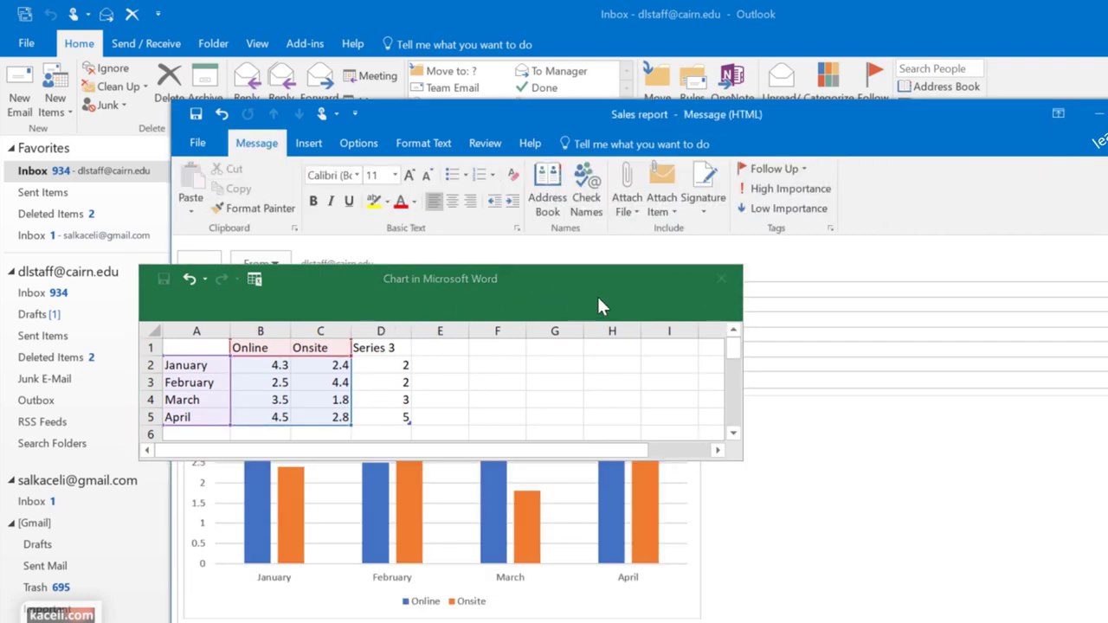
Close the chart data sheet and apply a chart style showing value labels above the bars
{"action": "left_click", "coordinate": [721, 278]}
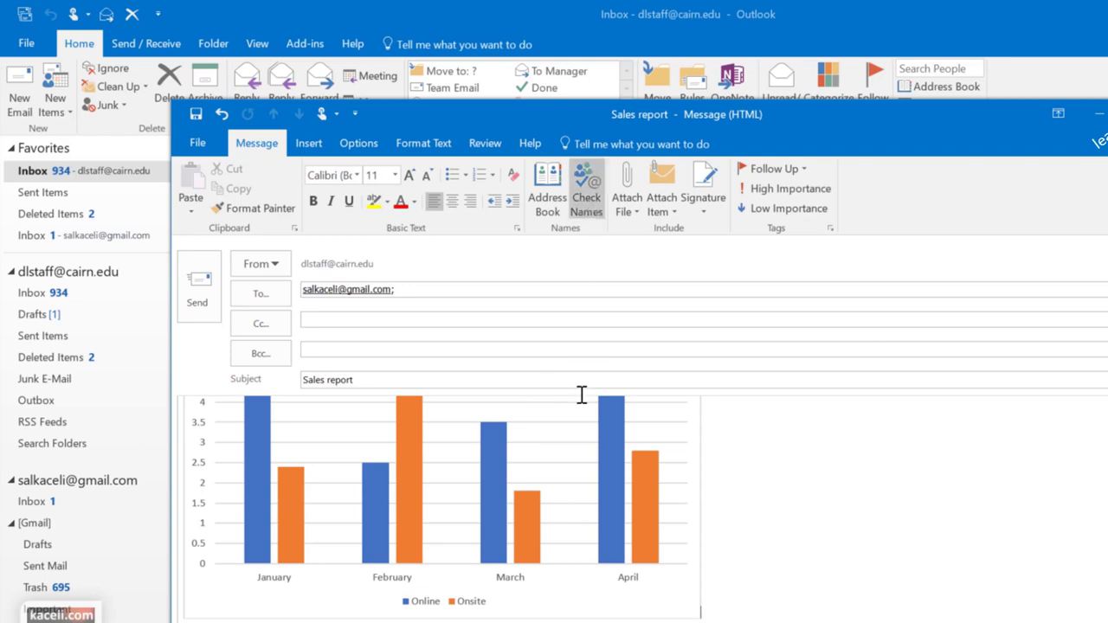
{"action": "left_click", "coordinate": [542, 518]}
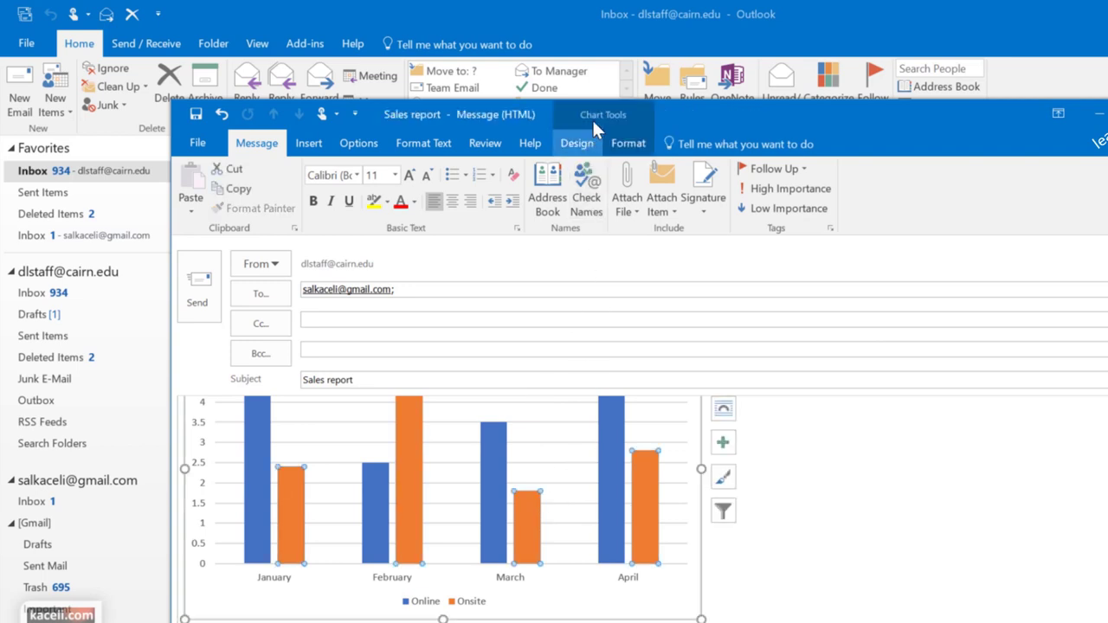
{"action": "left_click", "coordinate": [576, 143]}
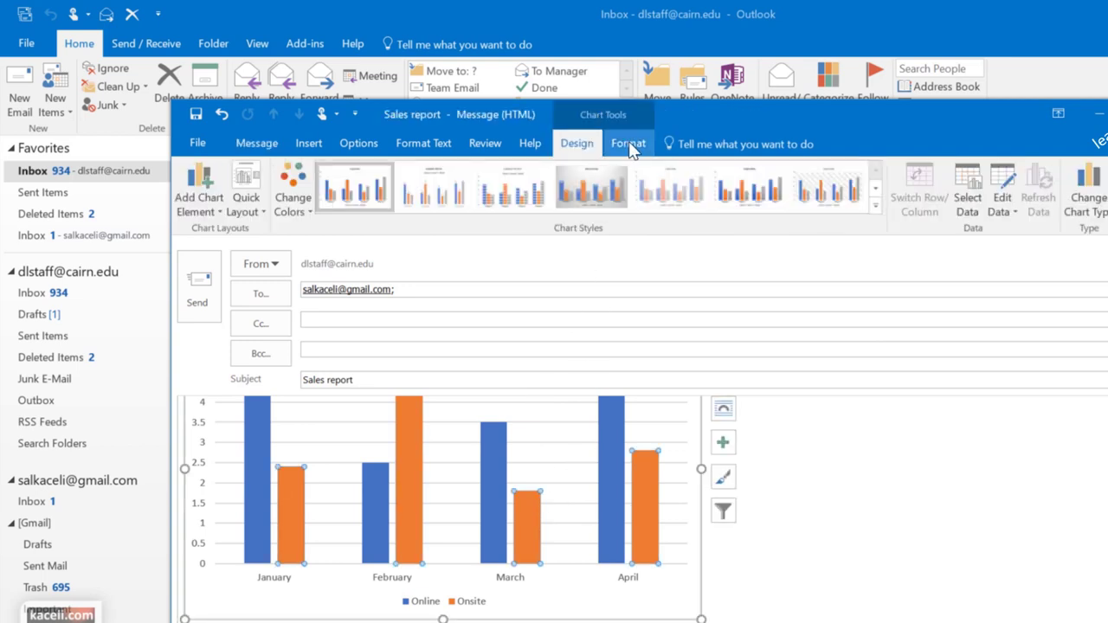
{"action": "left_click", "coordinate": [748, 189]}
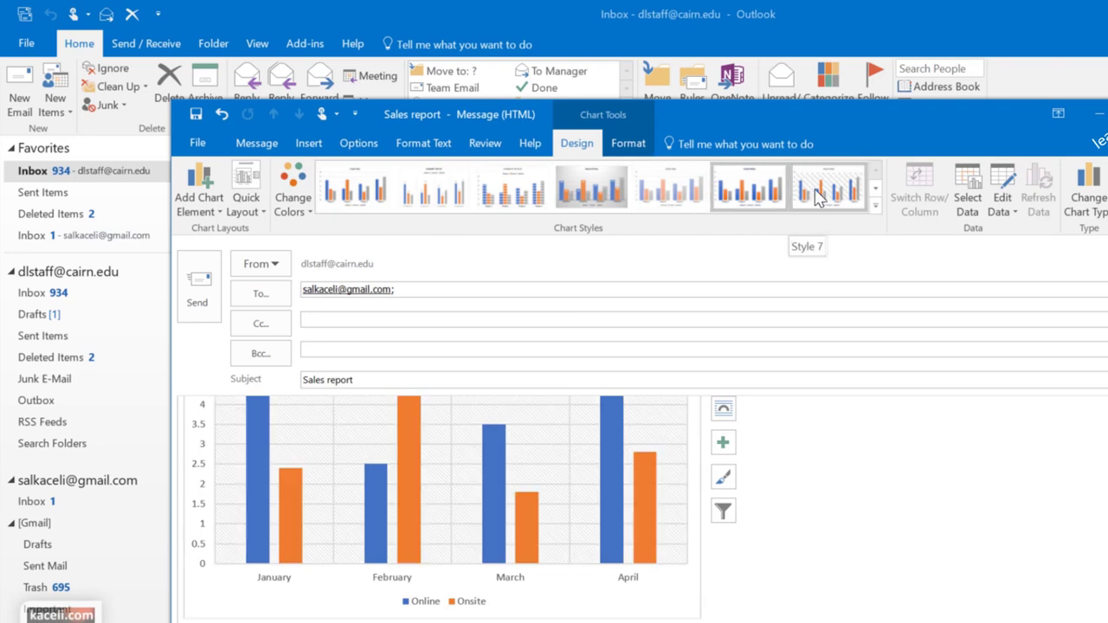
{"action": "left_click", "coordinate": [443, 195]}
{"action": "left_click", "coordinate": [858, 513]}
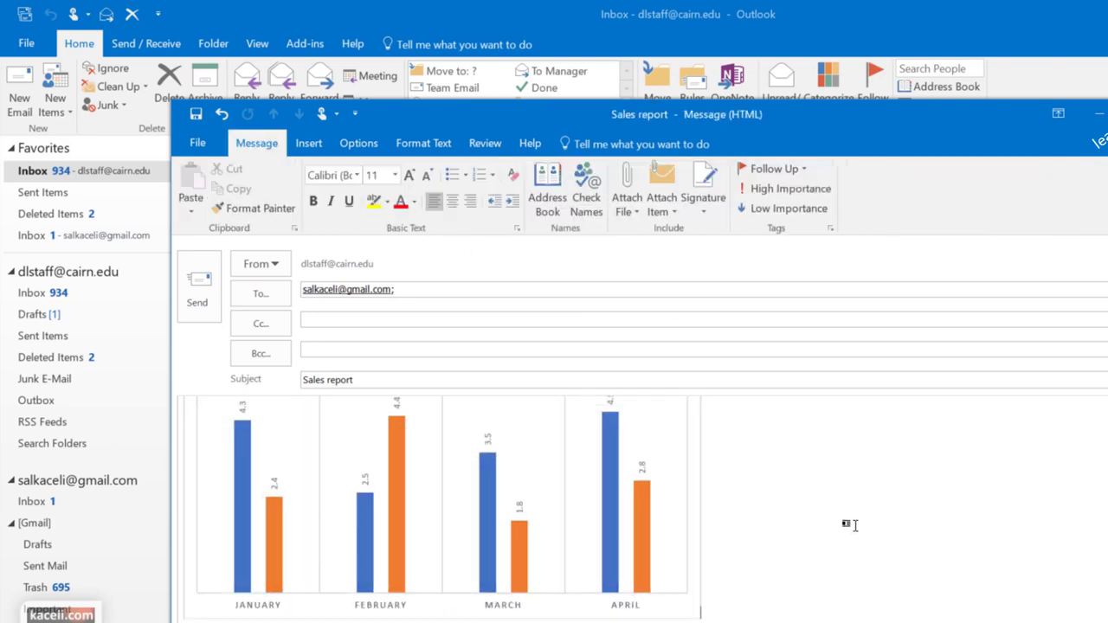
{"action": "scroll", "coordinate": [816, 528], "scroll_direction": "down", "scroll_amount": 1}
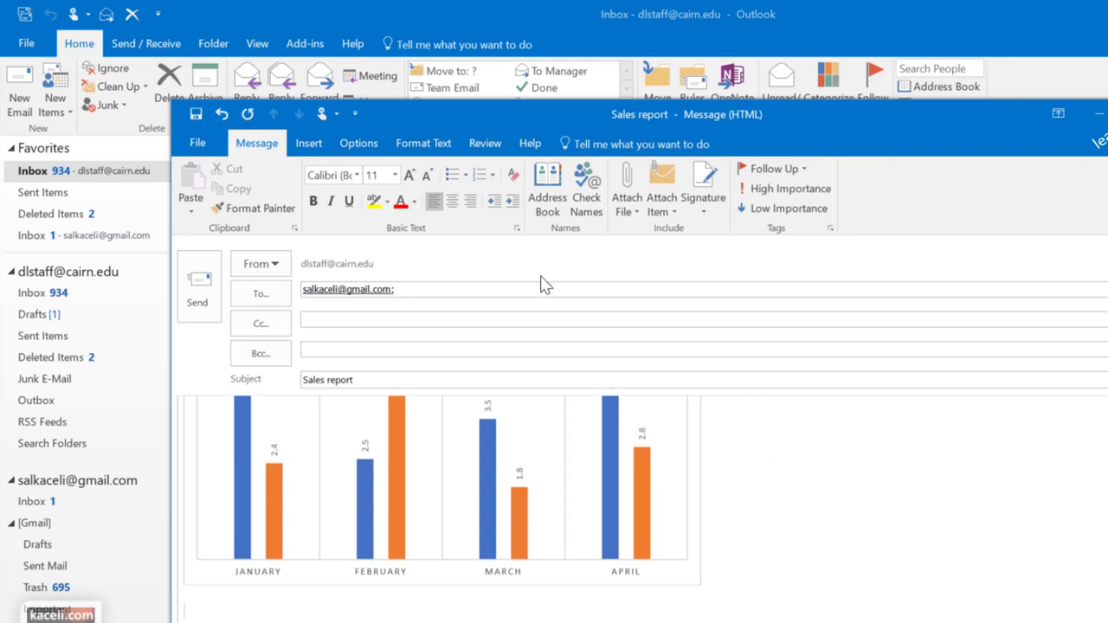
{"action": "left_click", "coordinate": [308, 144]}
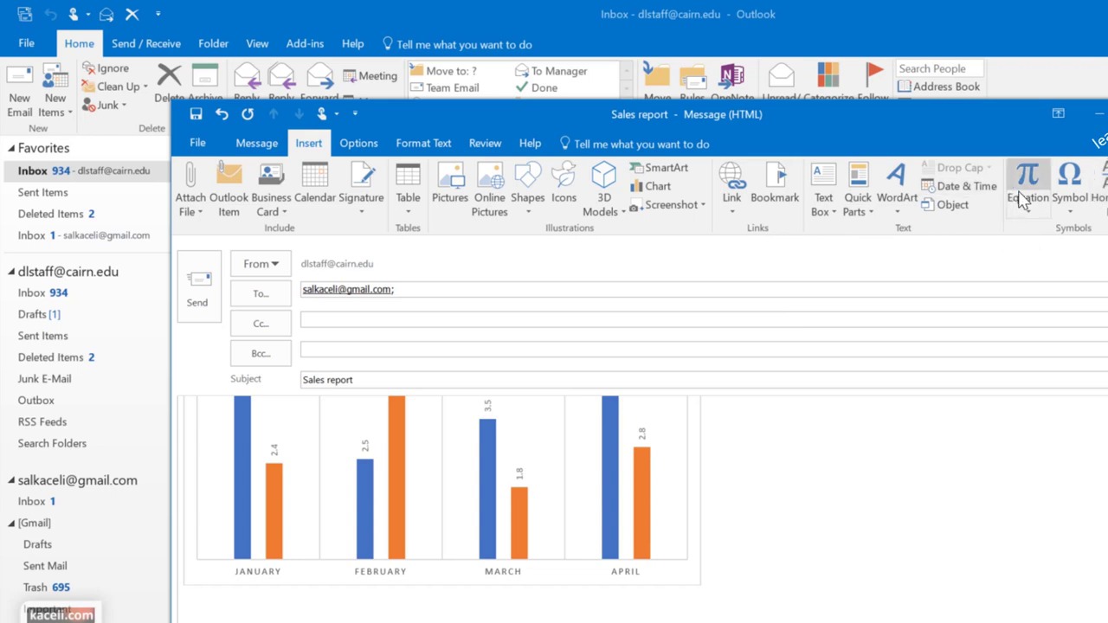
{"action": "scroll", "coordinate": [606, 428], "scroll_direction": "up", "scroll_amount": 3}
{"action": "scroll", "coordinate": [628, 457], "scroll_direction": "up", "scroll_amount": 10}
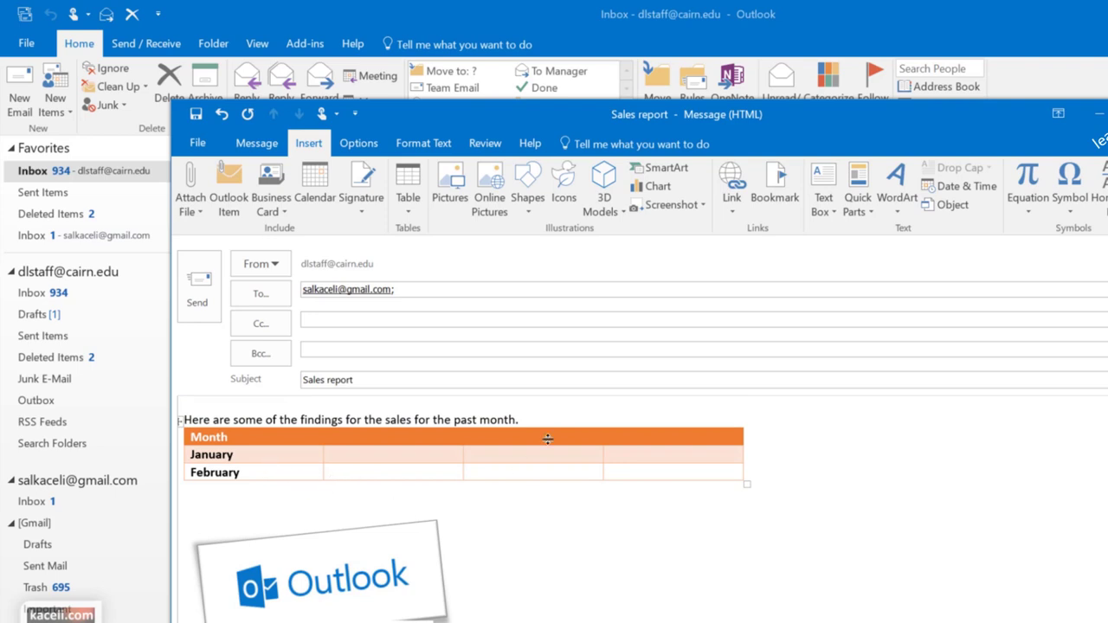
Move the Outlook logo picture upward and link it to the pasted go.microsoft.com address
{"action": "left_click", "coordinate": [329, 564]}
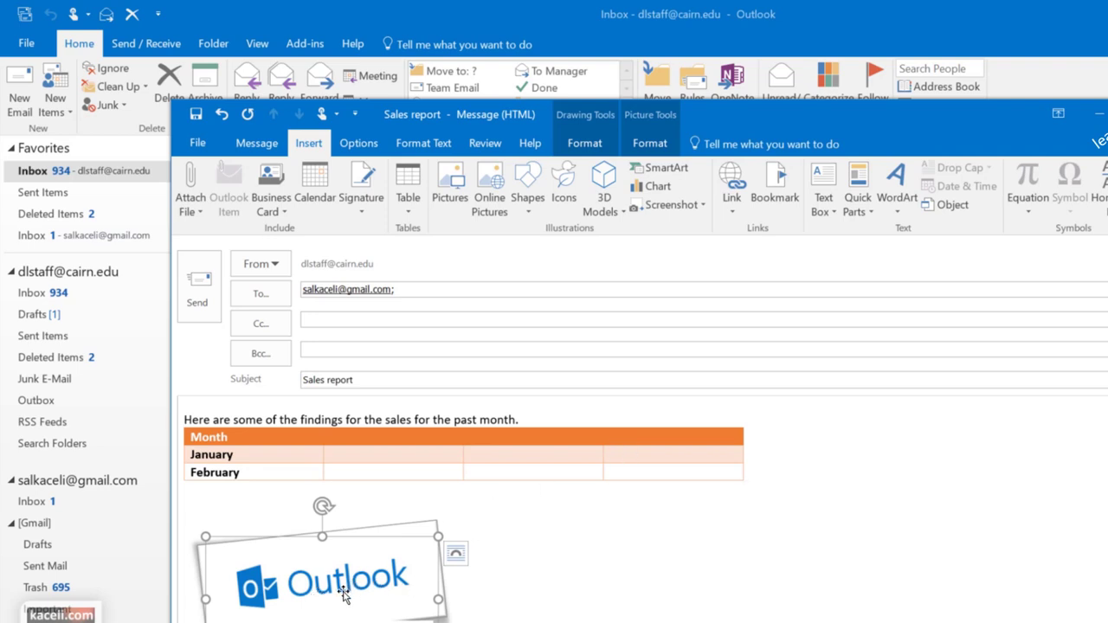
{"action": "left_click_drag", "start_coordinate": [332, 588], "coordinate": [347, 559]}
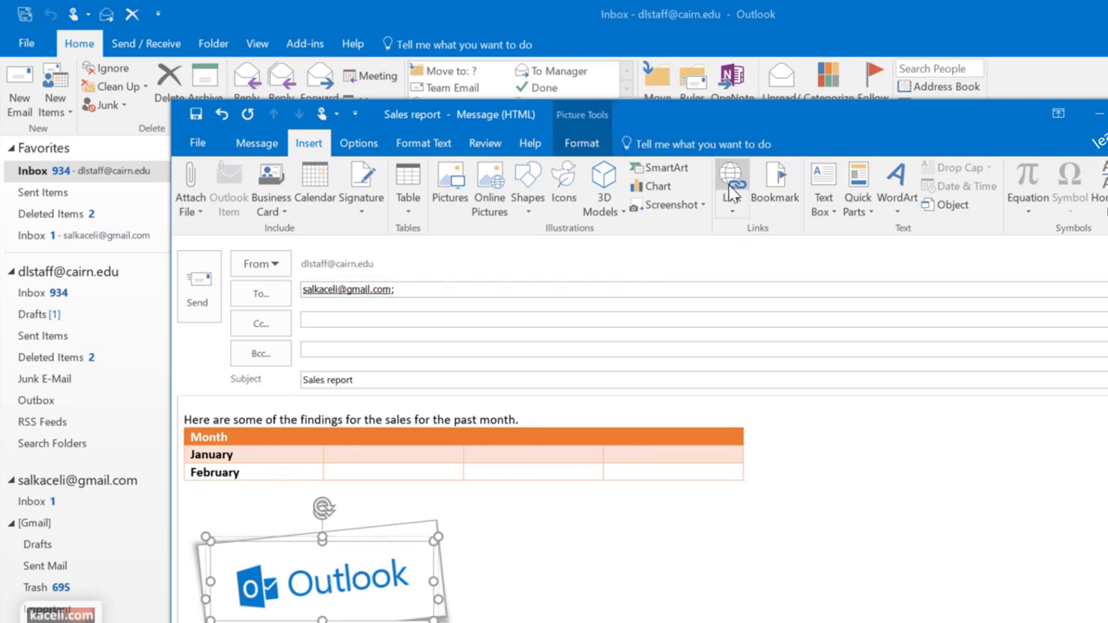
{"action": "left_click", "coordinate": [736, 187]}
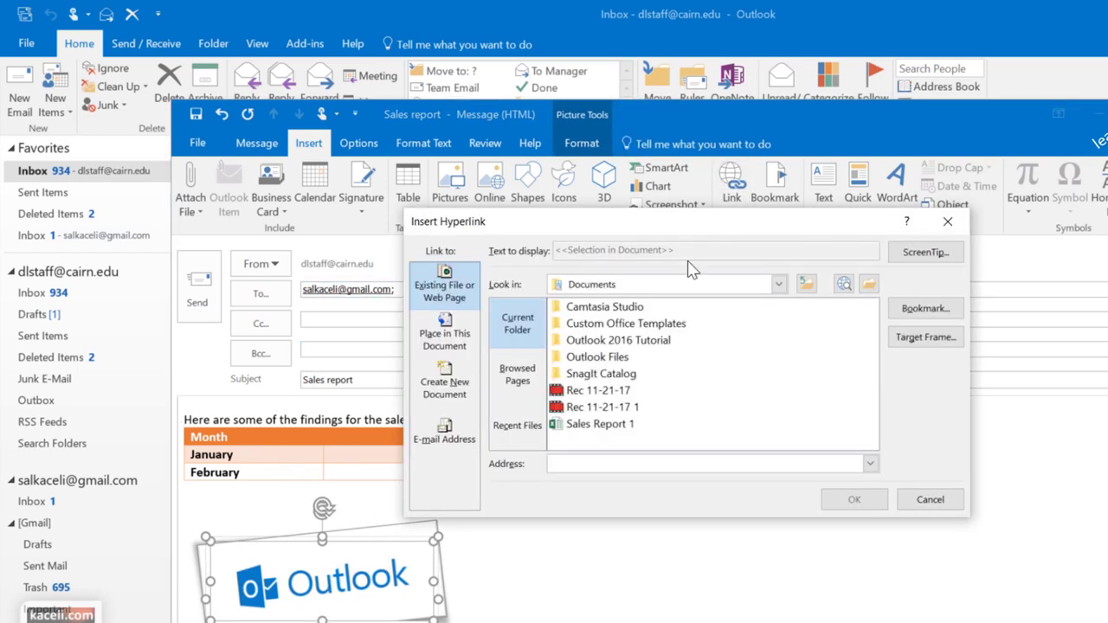
{"action": "key", "text": "ctrl+v"}
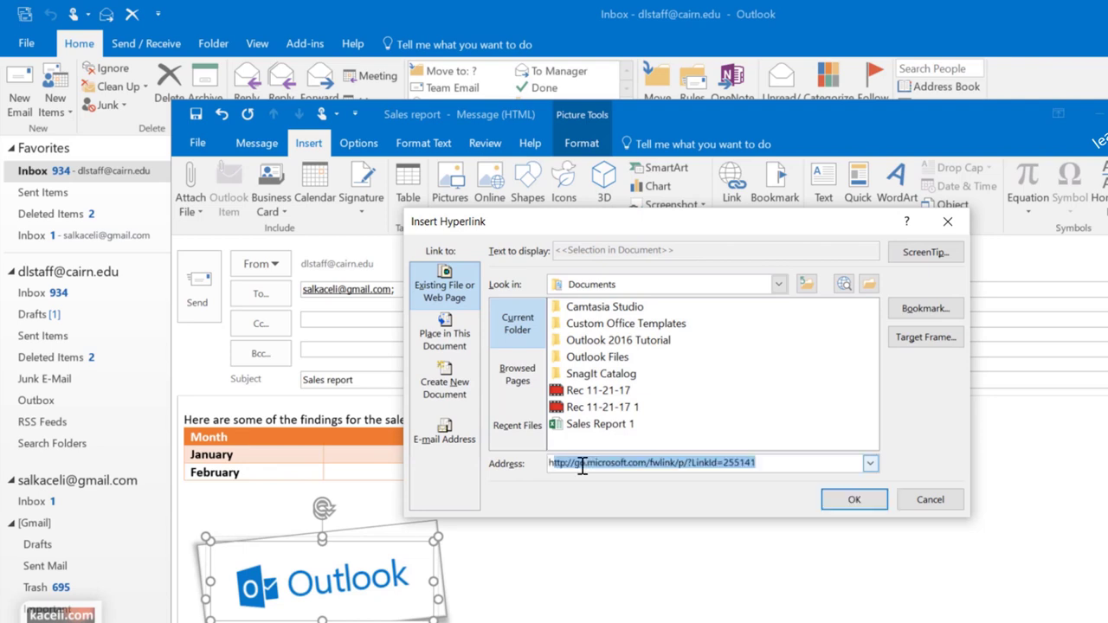
{"action": "key", "text": "Return"}
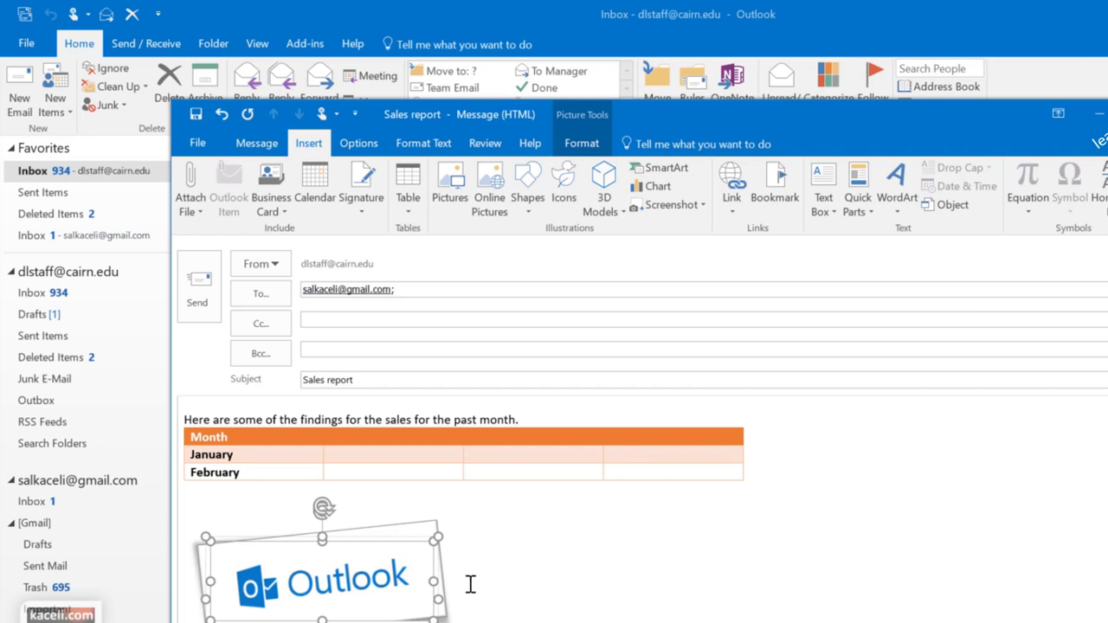
Add a greeting line addressed to the recipient above the intro sentence
{"action": "key", "text": "Return"}
{"action": "key", "text": "Return"}
{"action": "key", "text": "Up"}
{"action": "key", "text": "Up"}
{"action": "type", "text": "Dear Sali,"}
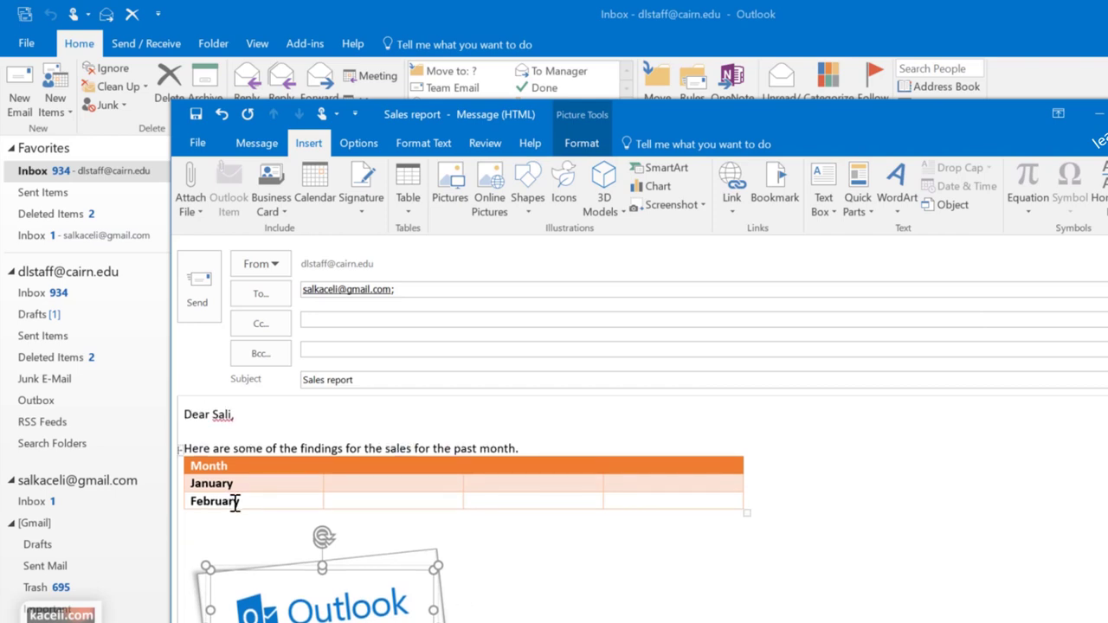
Link the word January in the table to the pasted YouTube channel address
{"action": "double_click", "coordinate": [237, 487]}
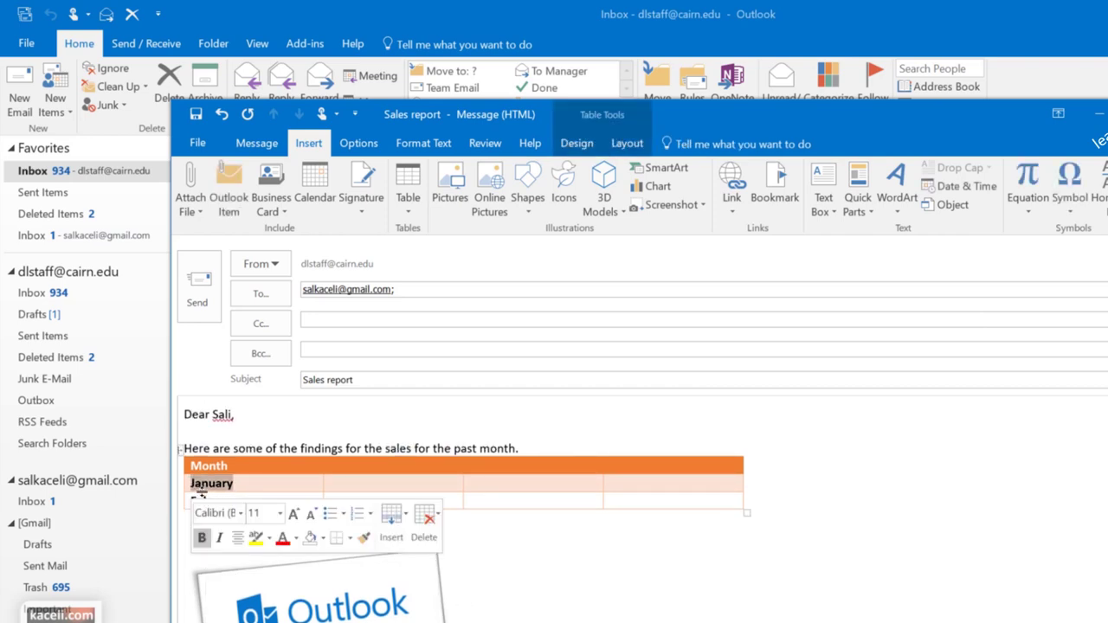
{"action": "left_click", "coordinate": [729, 183]}
{"action": "type", "text": "http://youtube.com/skaceli"}
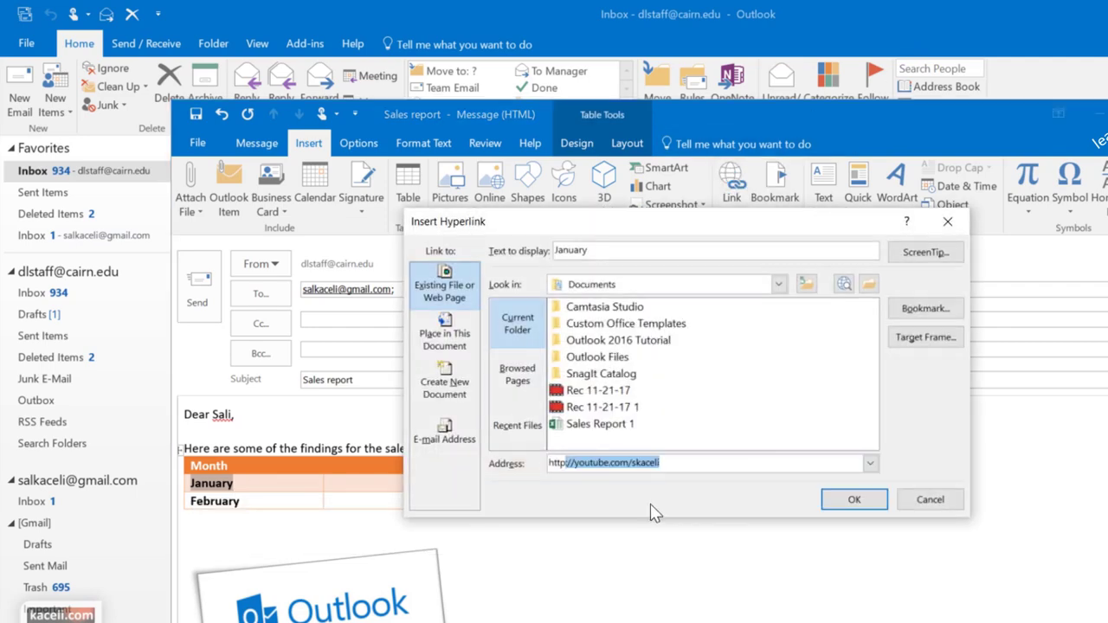
{"action": "key", "text": "Return"}
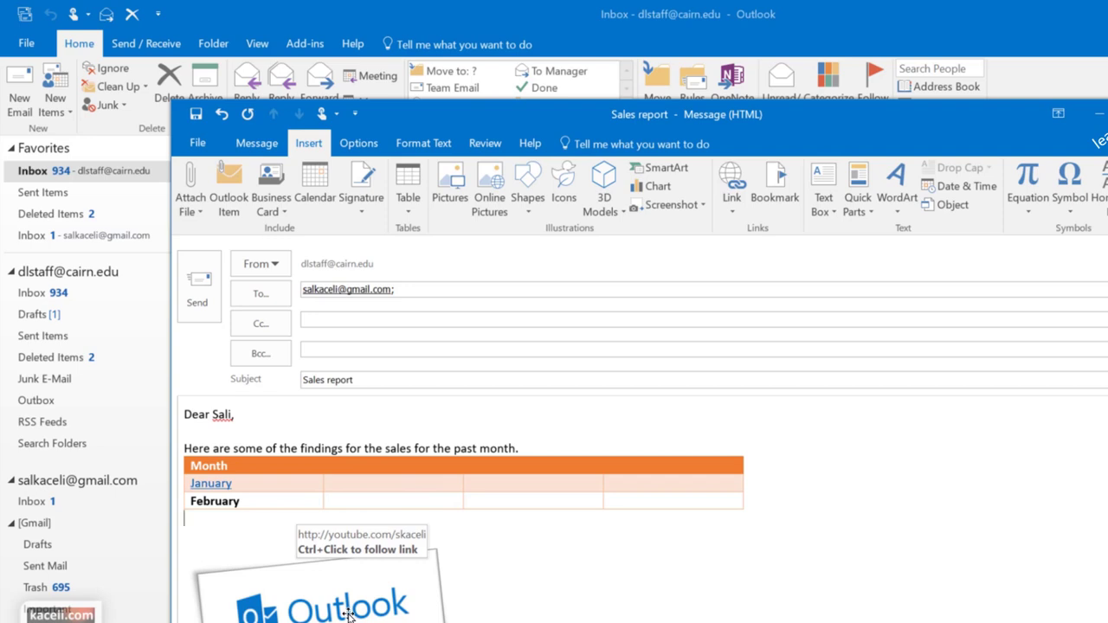
{"action": "scroll", "coordinate": [606, 513], "scroll_direction": "down", "scroll_amount": 2}
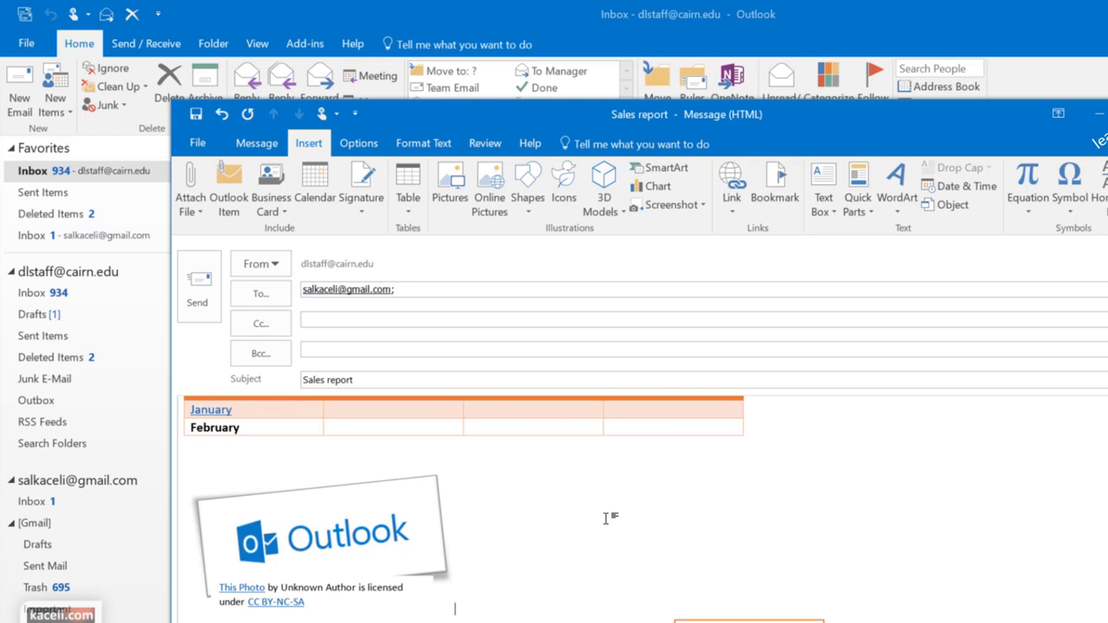
{"action": "scroll", "coordinate": [554, 467], "scroll_direction": "up", "scroll_amount": 2}
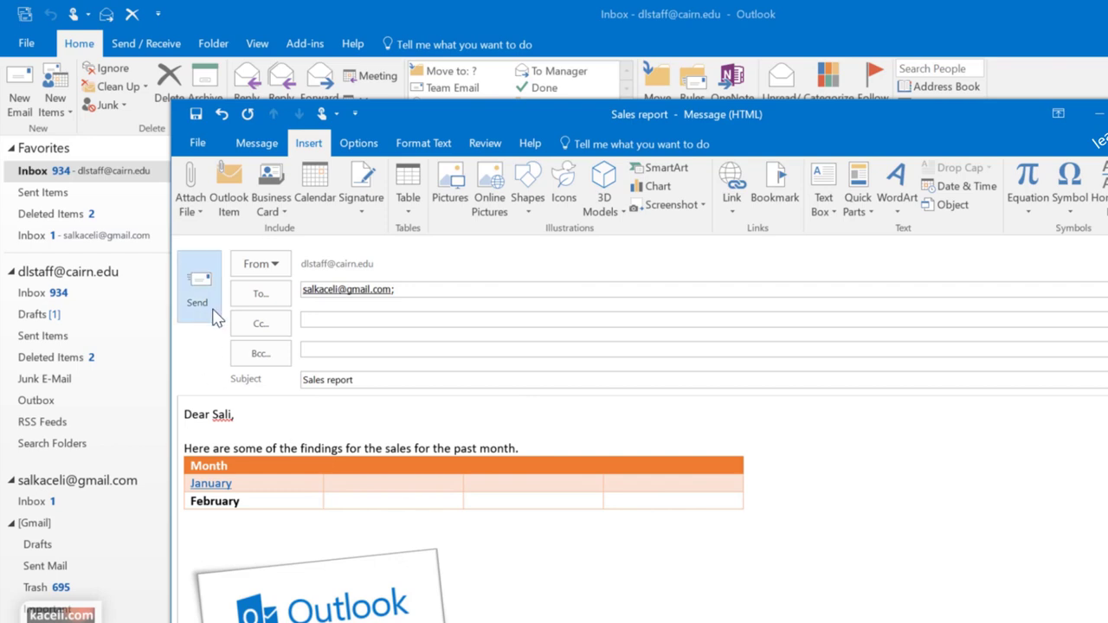
Send the Sales report message and switch over to the Chrome browser
{"action": "left_click", "coordinate": [408, 382]}
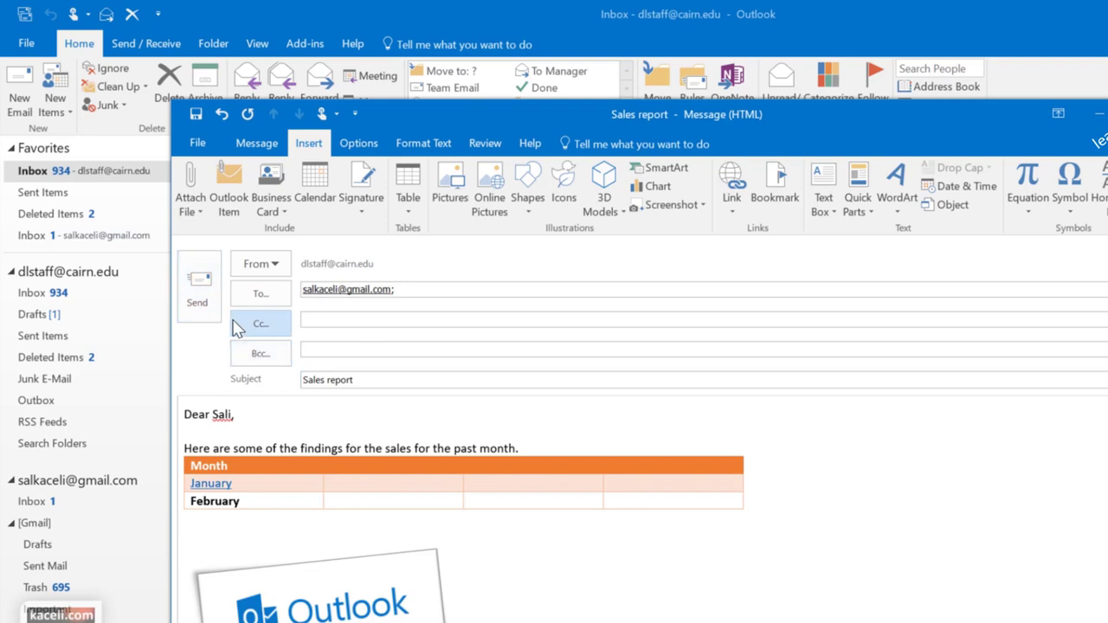
{"action": "left_click", "coordinate": [191, 296]}
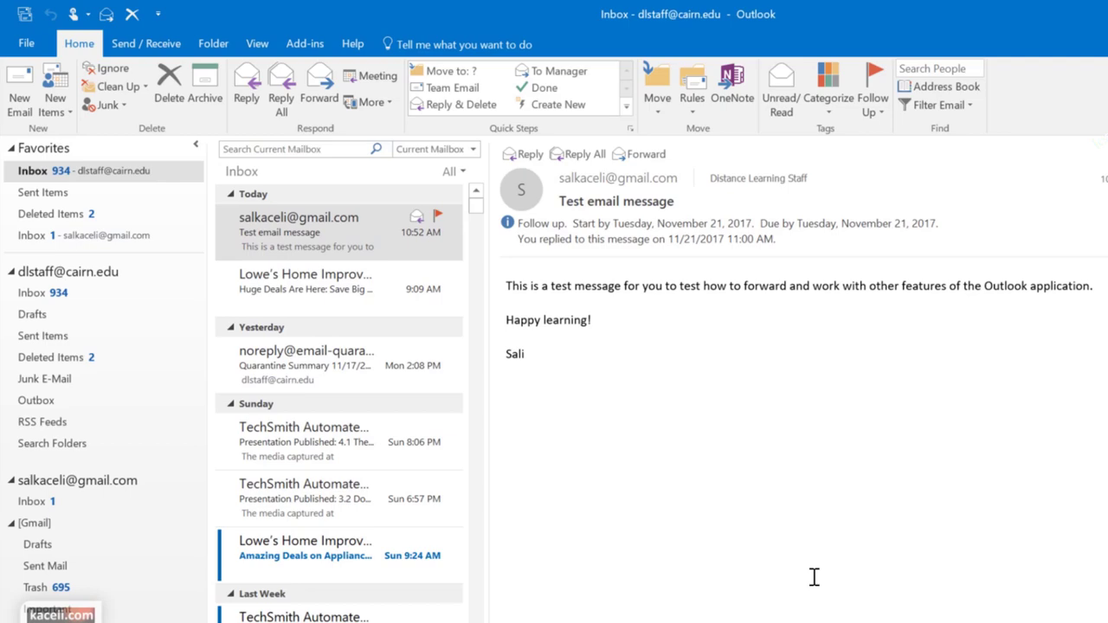
{"action": "key", "text": "alt+Tab"}
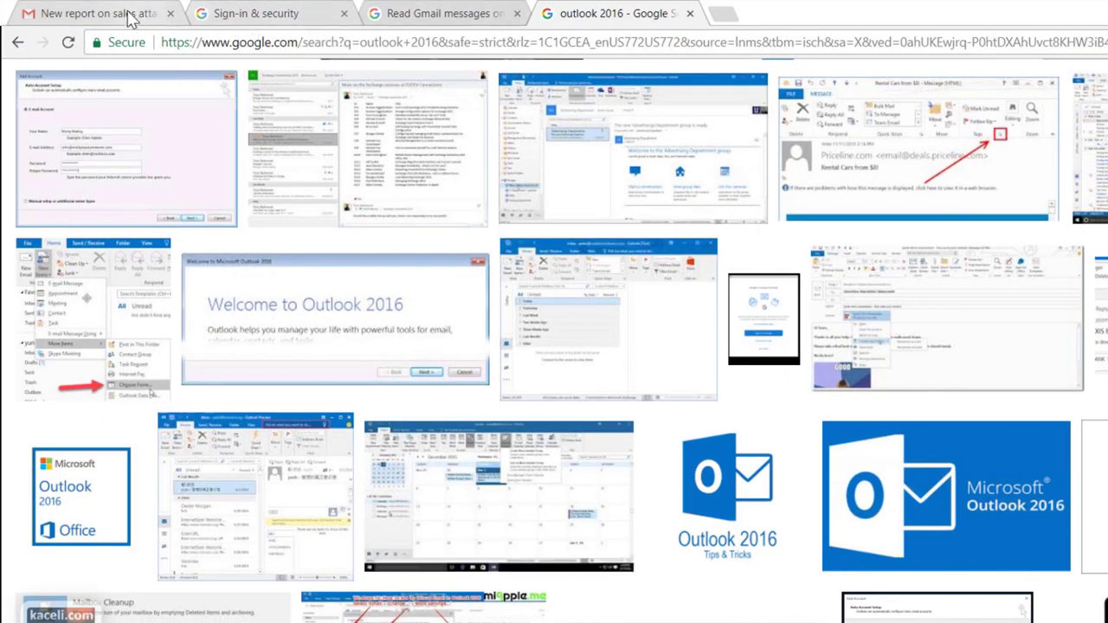
Open the received Sales report email in Gmail and scroll through its contents
{"action": "left_click", "coordinate": [147, 16]}
{"action": "left_click", "coordinate": [448, 181]}
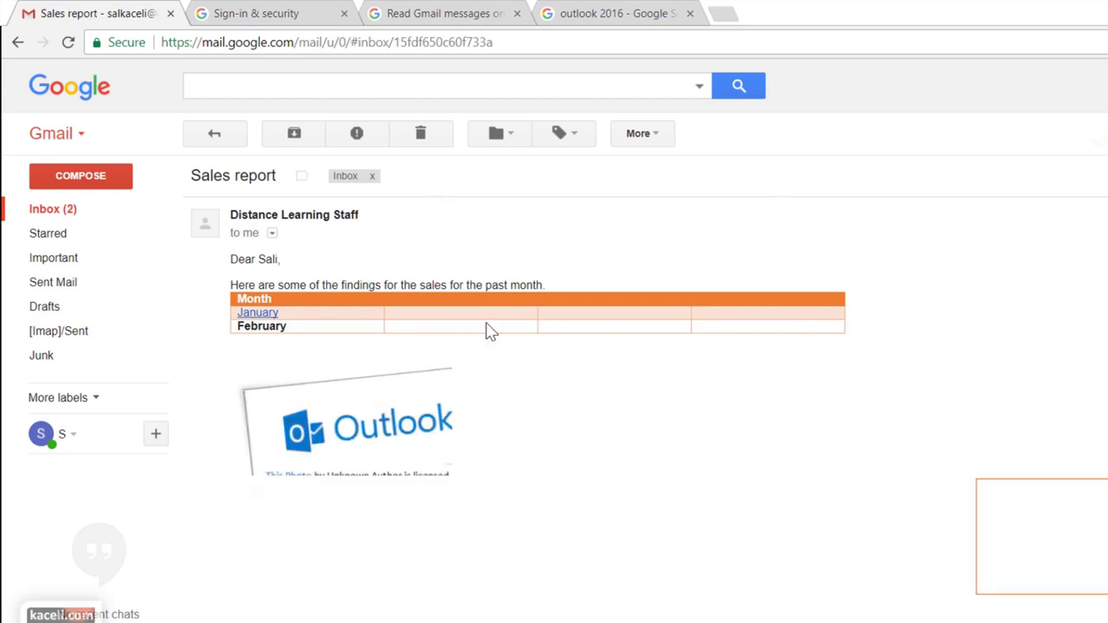
{"action": "mouse_move", "coordinate": [389, 416]}
{"action": "scroll", "coordinate": [390, 415], "scroll_direction": "down", "scroll_amount": 2}
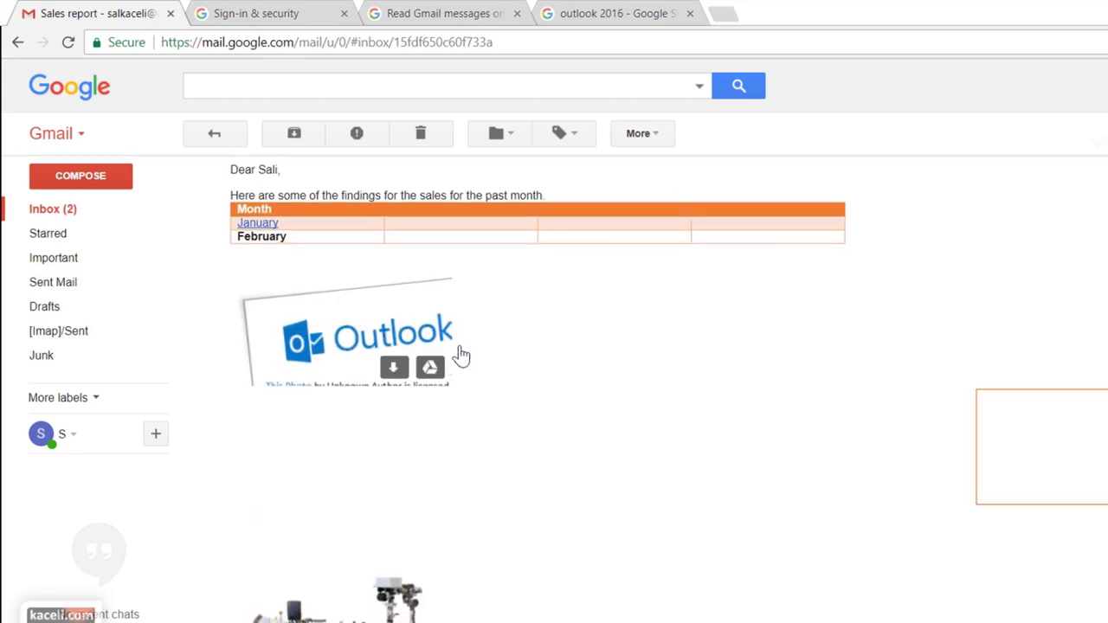
{"action": "scroll", "coordinate": [375, 358], "scroll_direction": "down", "scroll_amount": 4}
{"action": "scroll", "coordinate": [376, 359], "scroll_direction": "down", "scroll_amount": 2}
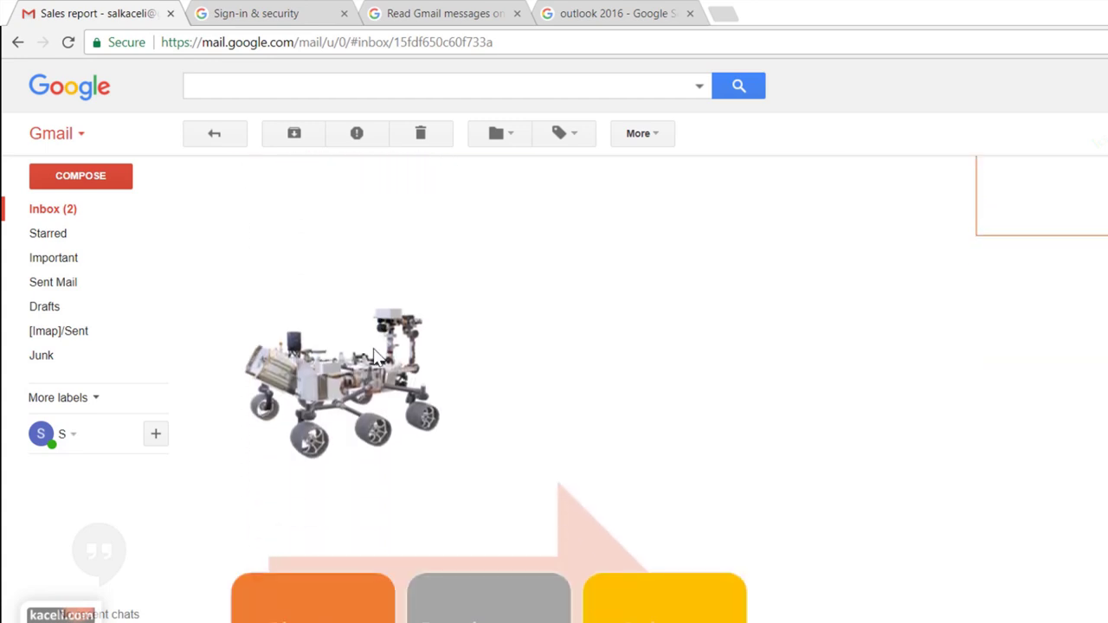
{"action": "mouse_move", "coordinate": [358, 406]}
{"action": "scroll", "coordinate": [424, 400], "scroll_direction": "up", "scroll_amount": 5}
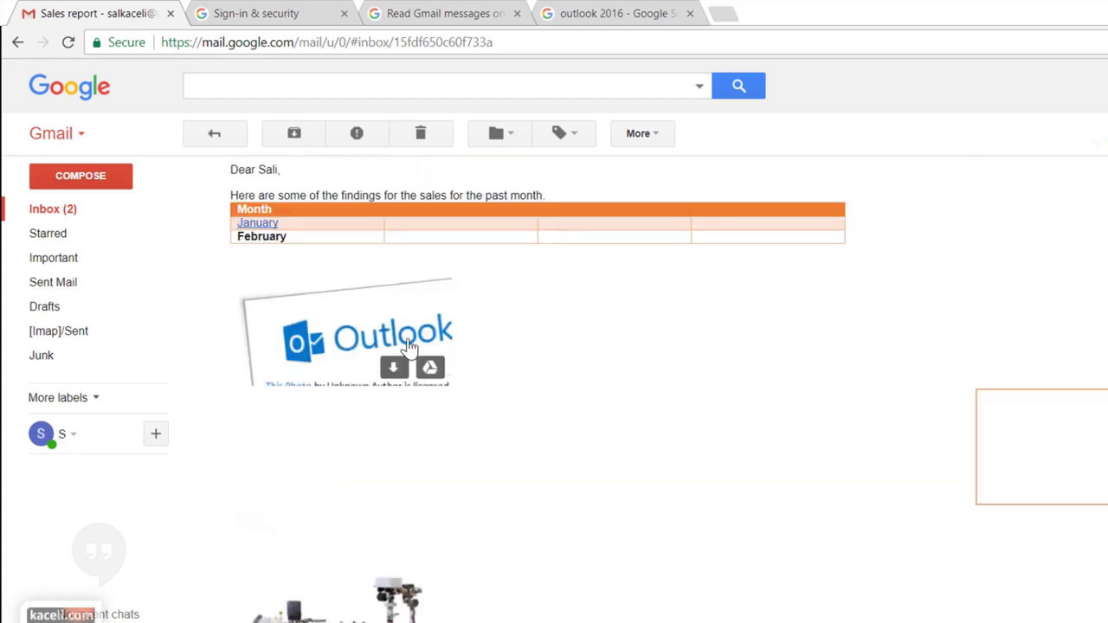
{"action": "scroll", "coordinate": [350, 345], "scroll_direction": "up", "scroll_amount": 2}
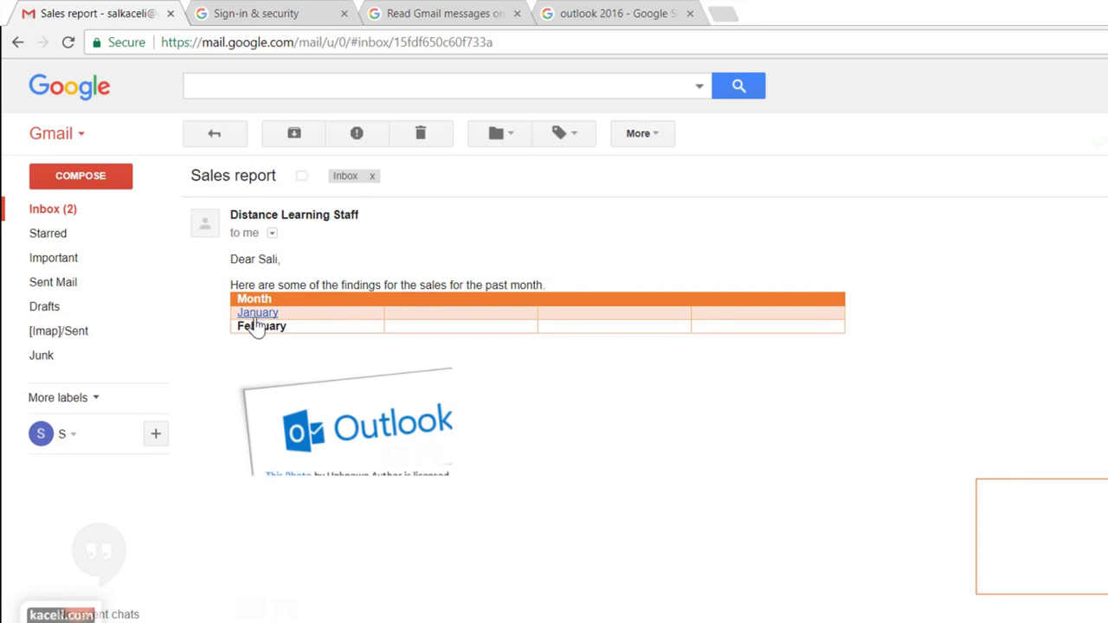
Follow the January link to YouTube, then return to review the email again
{"action": "left_click", "coordinate": [256, 316]}
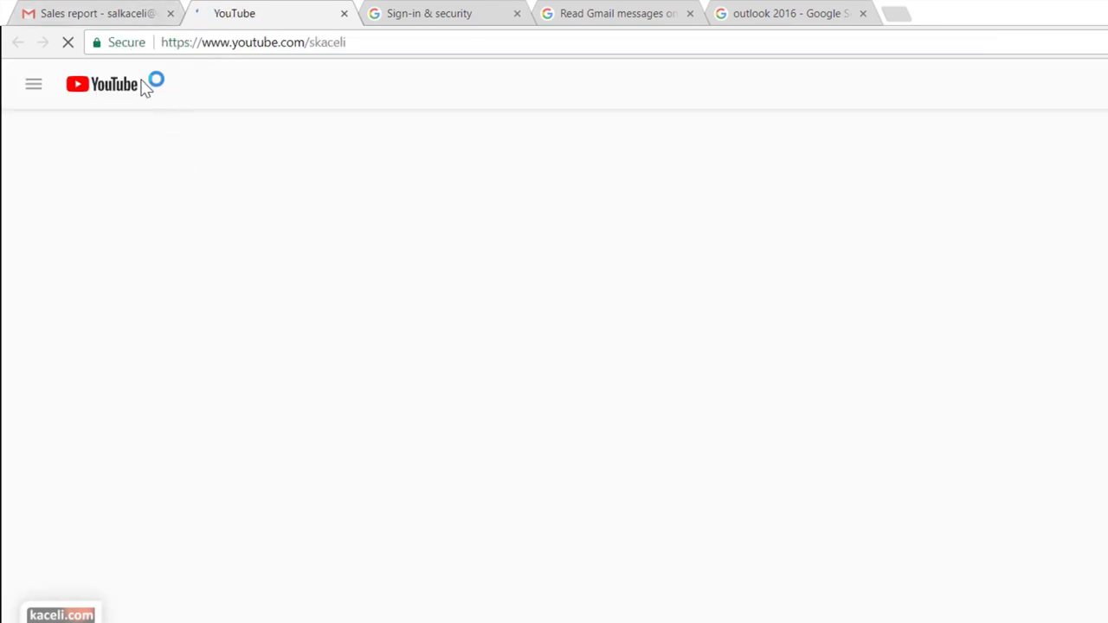
{"action": "left_click", "coordinate": [117, 14]}
{"action": "scroll", "coordinate": [352, 258], "scroll_direction": "down", "scroll_amount": 3}
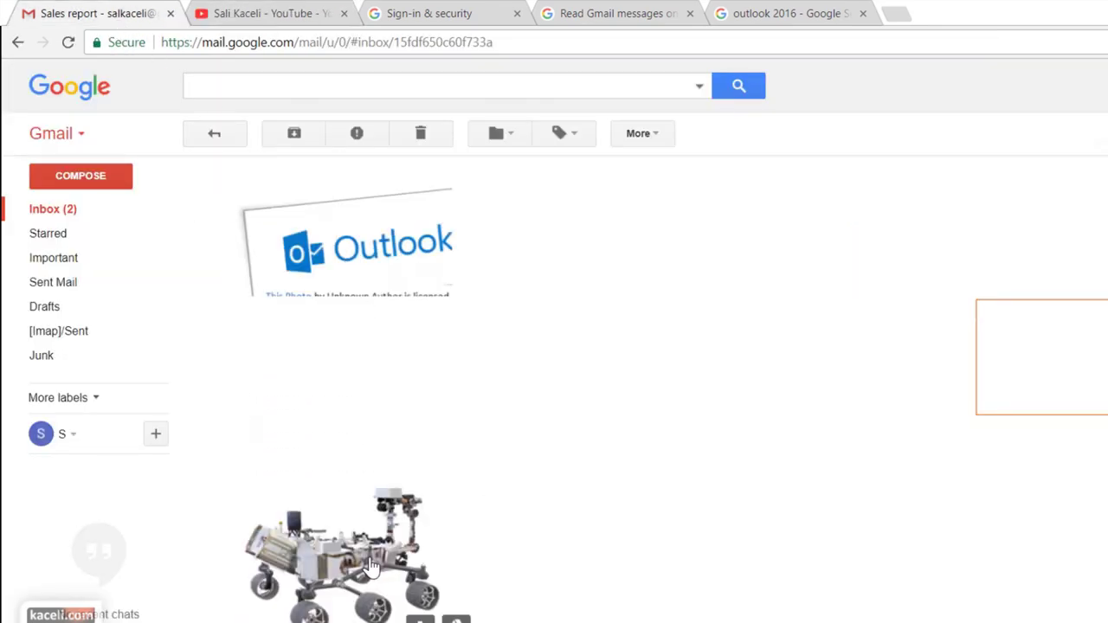
{"action": "scroll", "coordinate": [379, 554], "scroll_direction": "down", "scroll_amount": 1}
{"action": "scroll", "coordinate": [470, 511], "scroll_direction": "down", "scroll_amount": 10}
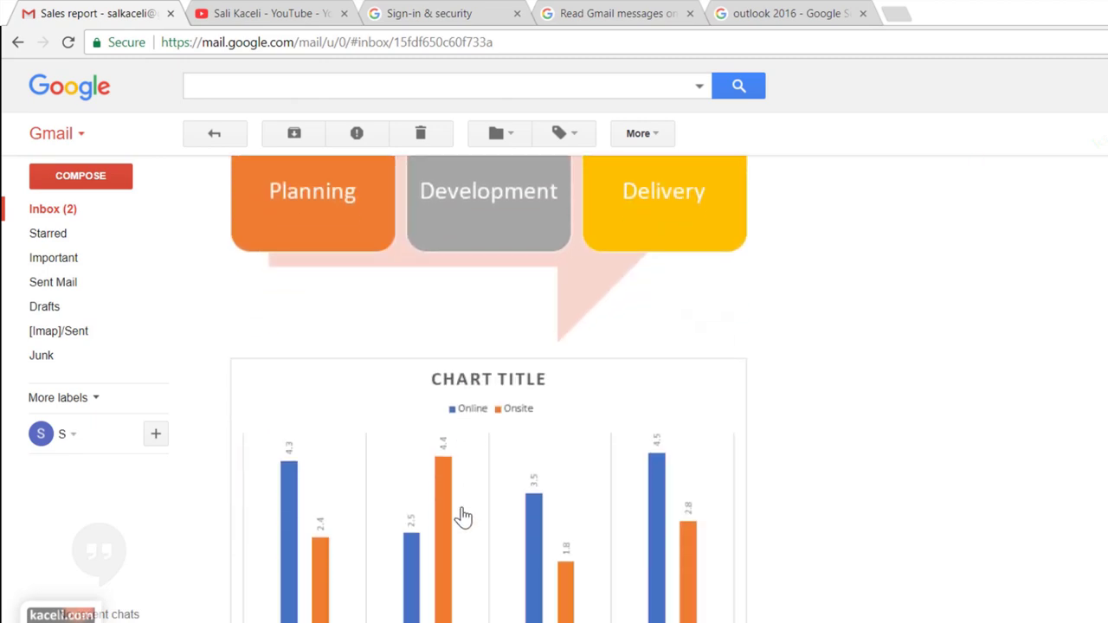
{"action": "scroll", "coordinate": [444, 512], "scroll_direction": "up", "scroll_amount": 3}
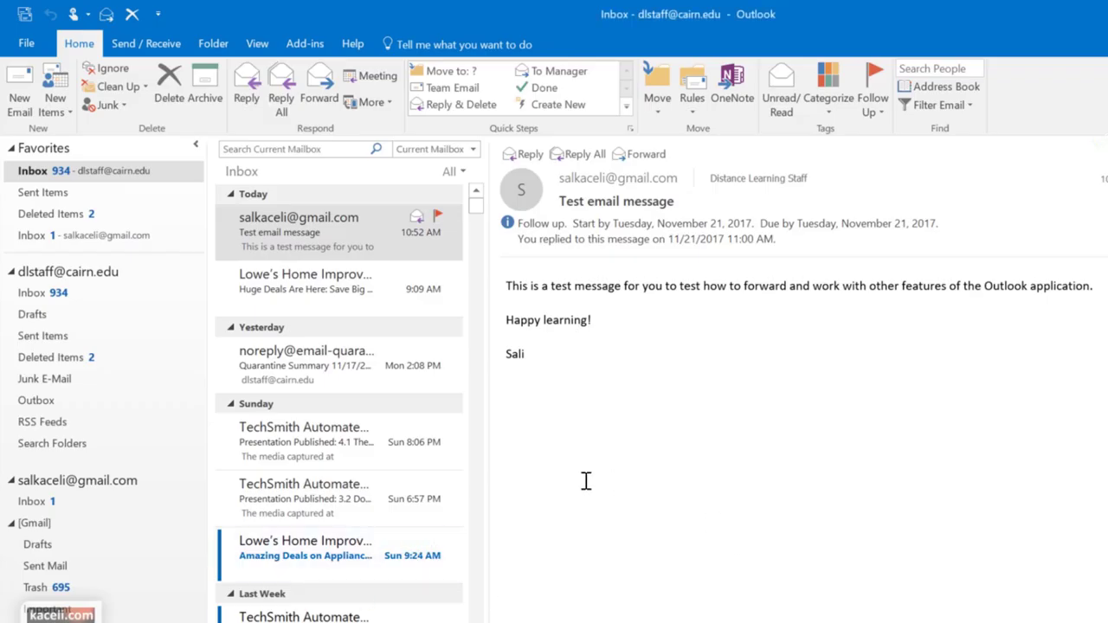
Check the sent Sales report message in the Sent Items folder
{"action": "left_click", "coordinate": [52, 343]}
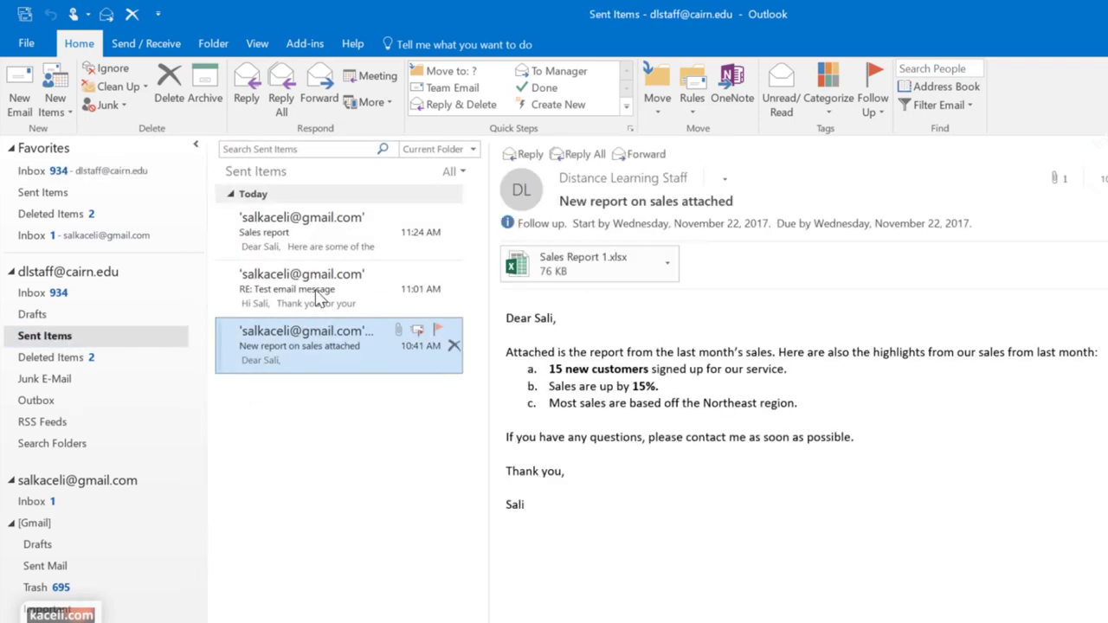
{"action": "left_click", "coordinate": [318, 230]}
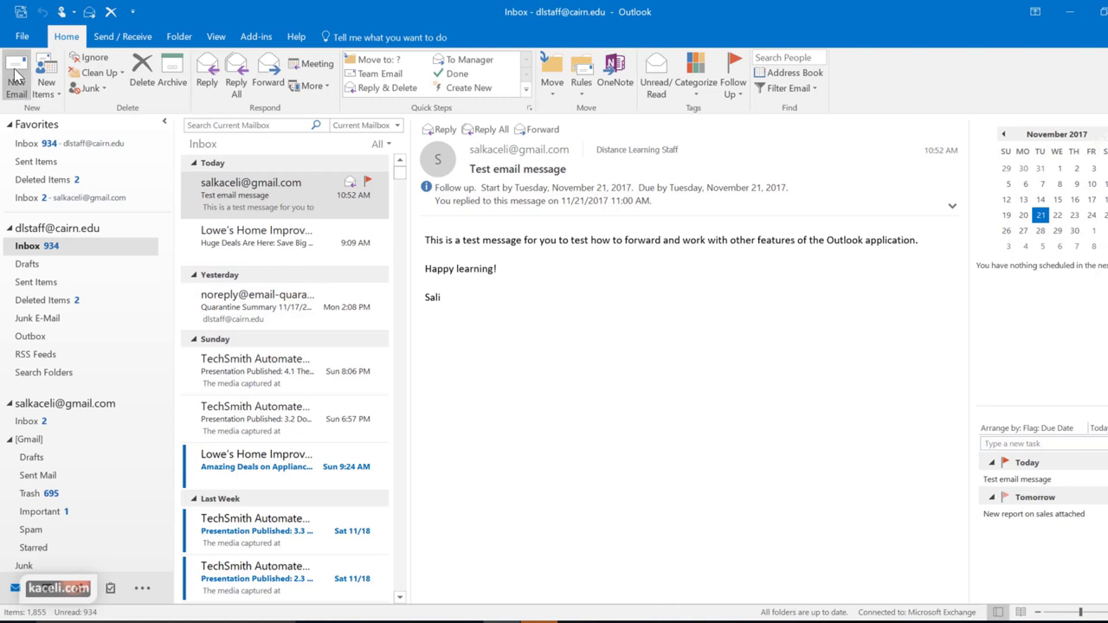
Start a new email addressed to the Gmail contact chosen from the autocomplete suggestion, briefly checking the Address Book
{"action": "left_click", "coordinate": [17, 78]}
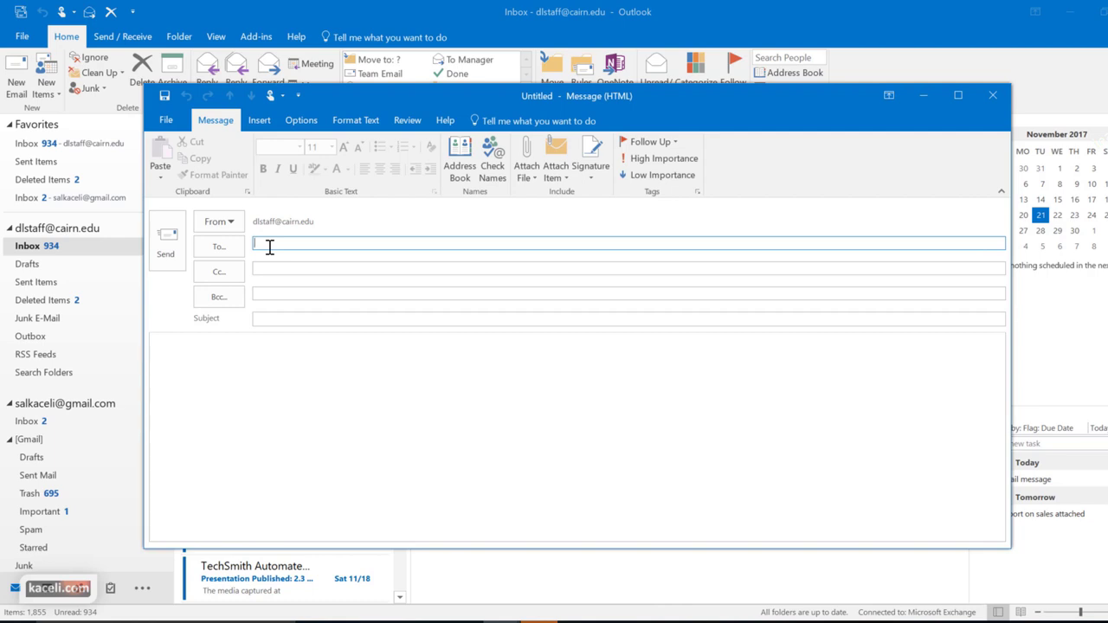
{"action": "type", "text": "sal"}
{"action": "left_click", "coordinate": [325, 282]}
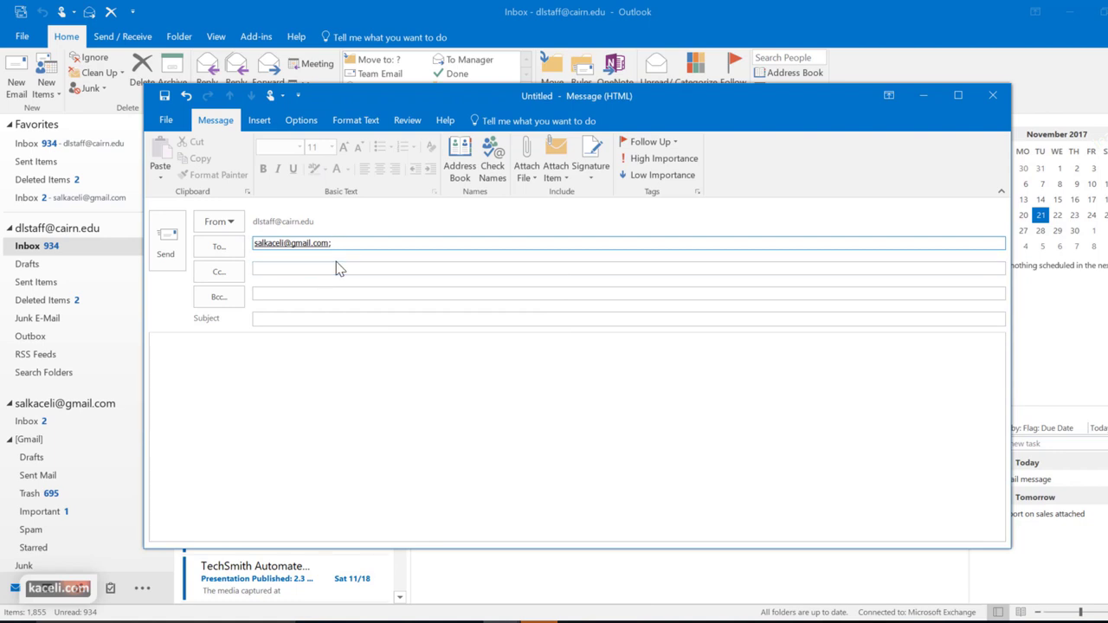
{"action": "left_click", "coordinate": [329, 238]}
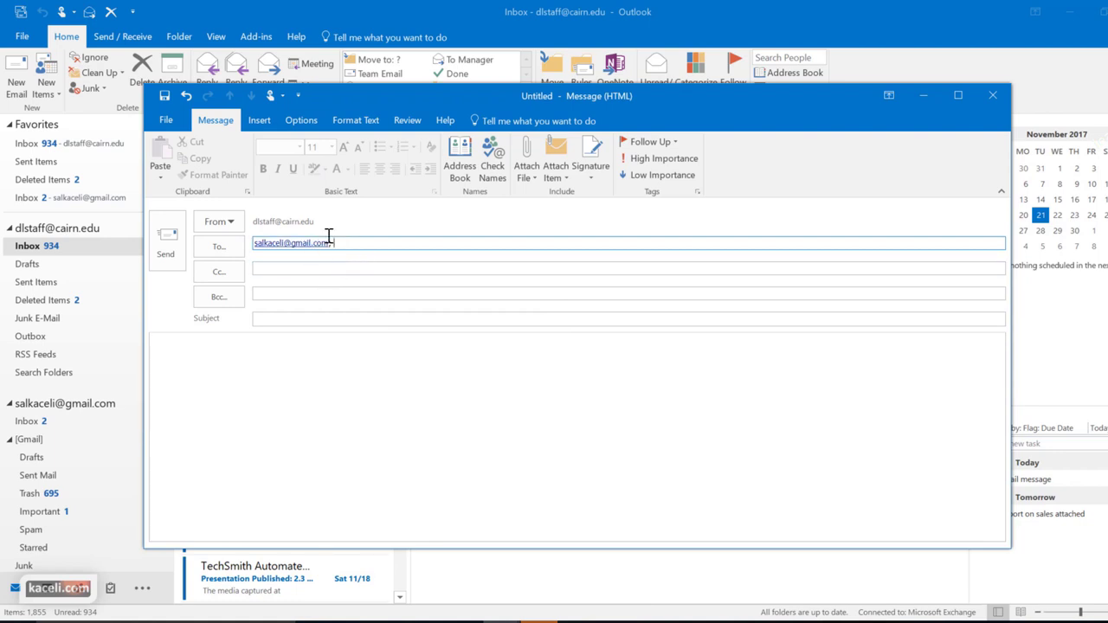
{"action": "left_click", "coordinate": [463, 177]}
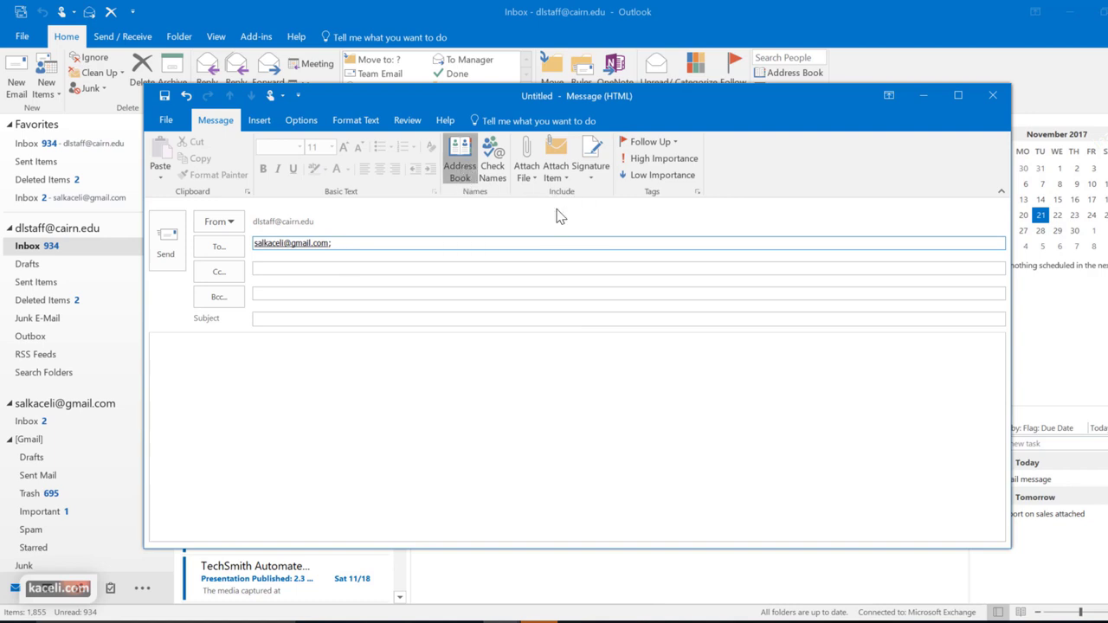
{"action": "key", "text": "Escape"}
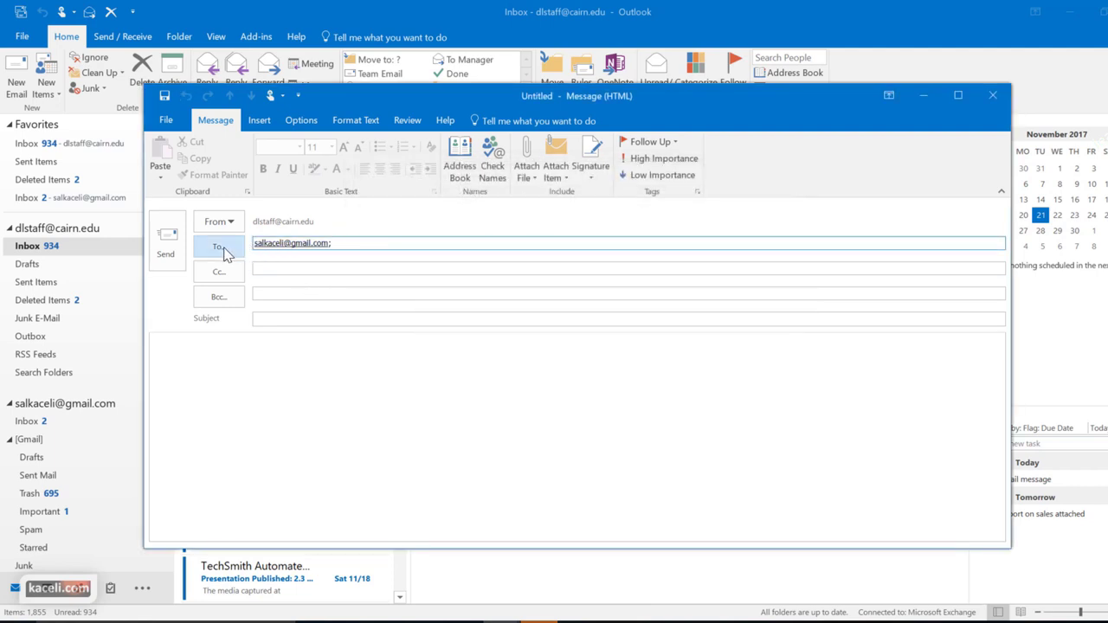
{"action": "left_click", "coordinate": [223, 250]}
Search the Global Address List across more columns for 'instructor'
{"action": "left_click", "coordinate": [713, 210]}
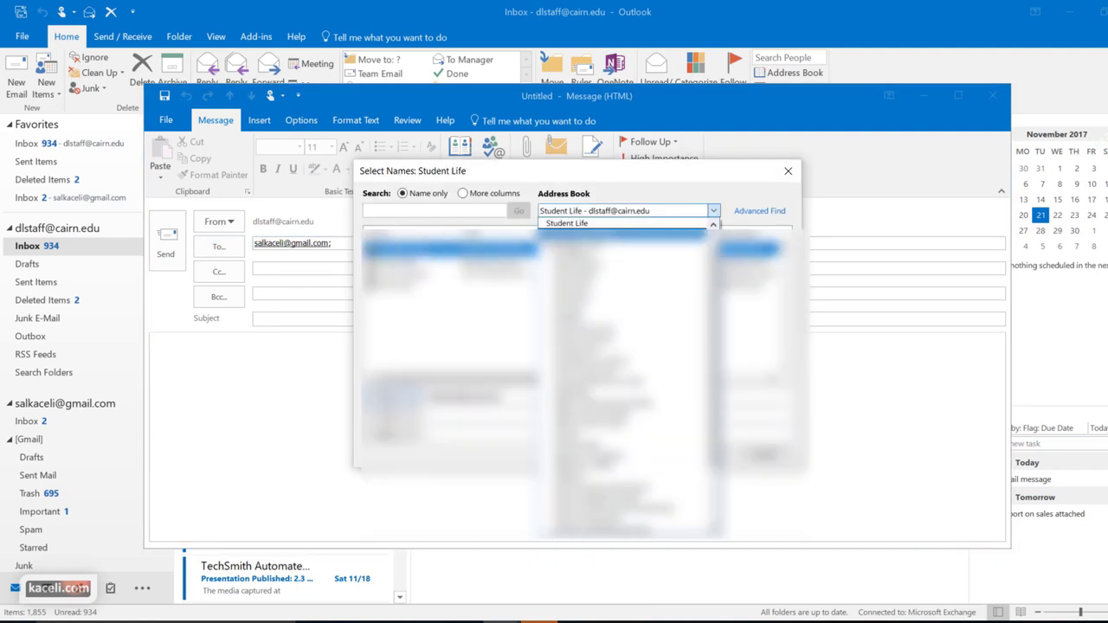
{"action": "left_click", "coordinate": [684, 291]}
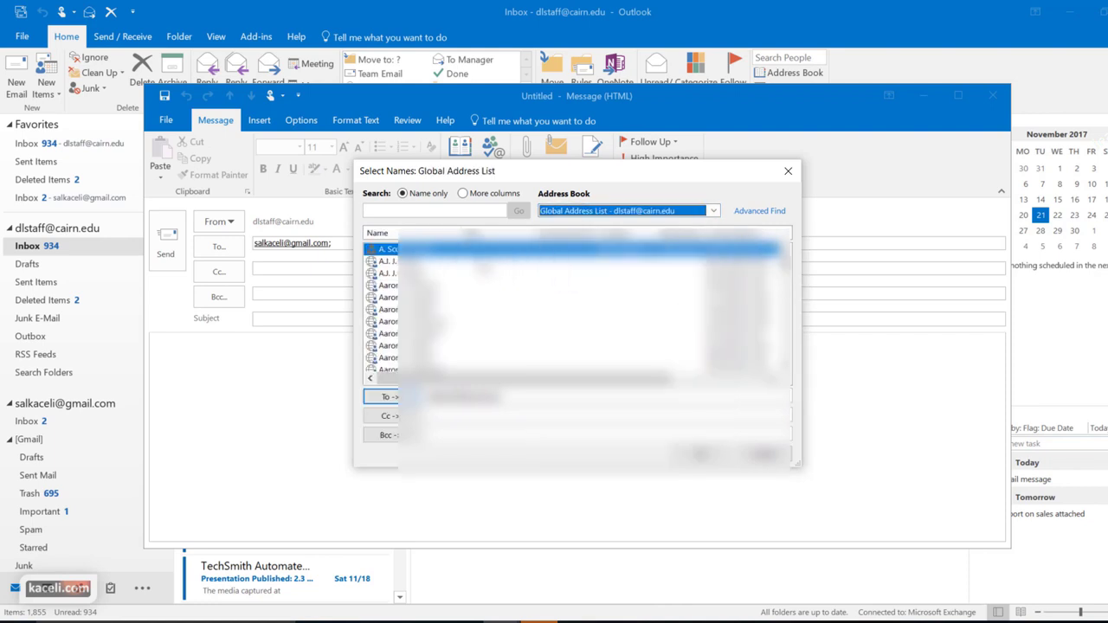
{"action": "scroll", "coordinate": [432, 290], "scroll_direction": "down", "scroll_amount": 1}
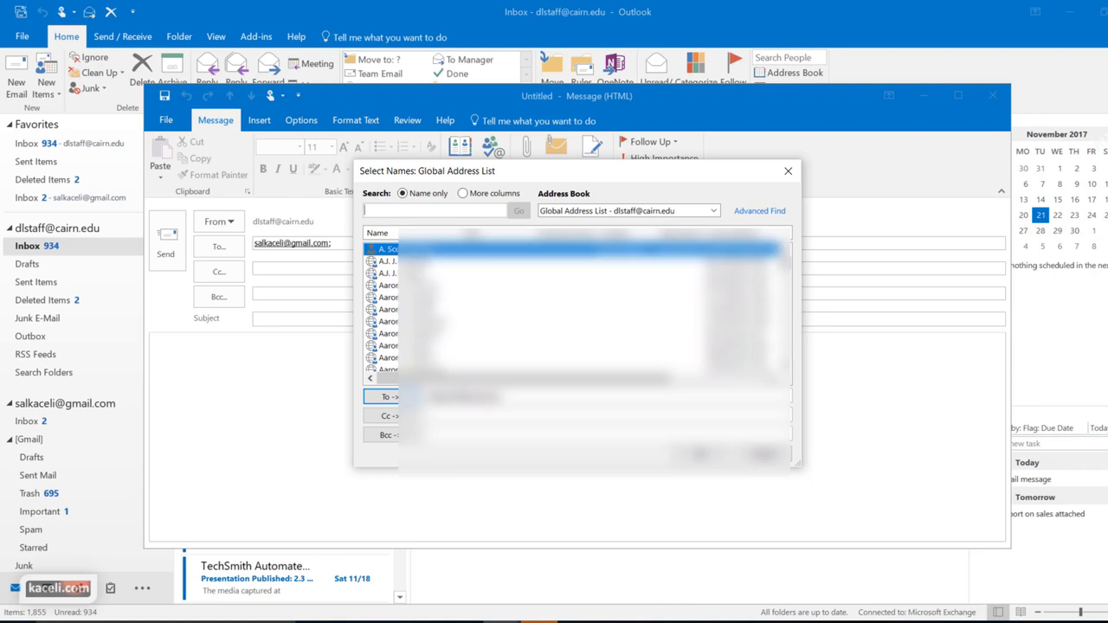
{"action": "left_click", "coordinate": [464, 194]}
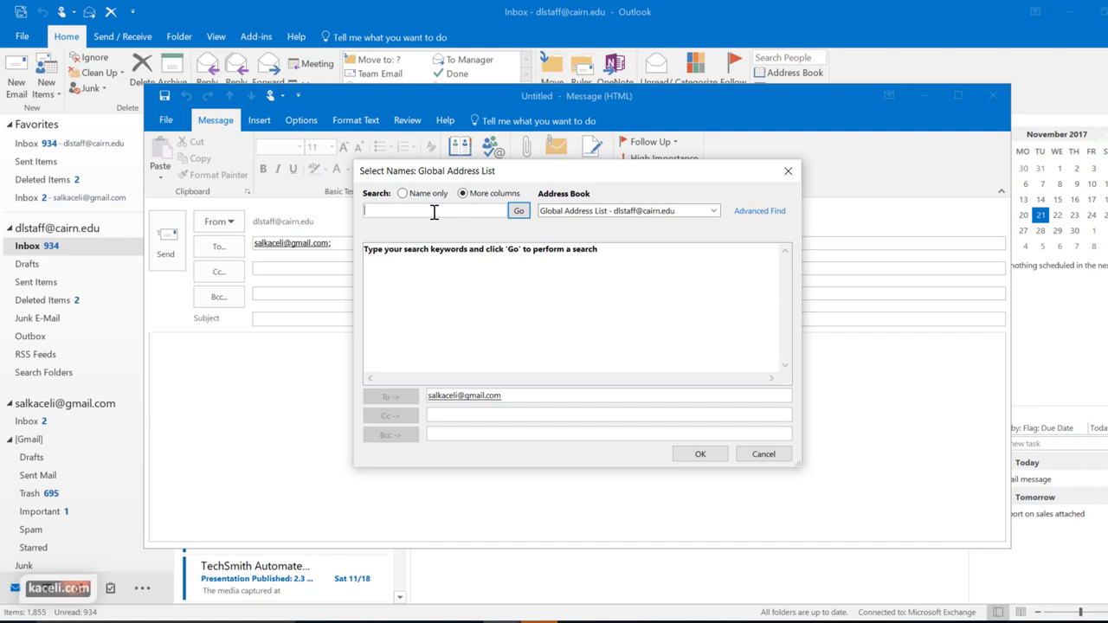
{"action": "type", "text": "instructor"}
{"action": "key", "text": "Return"}
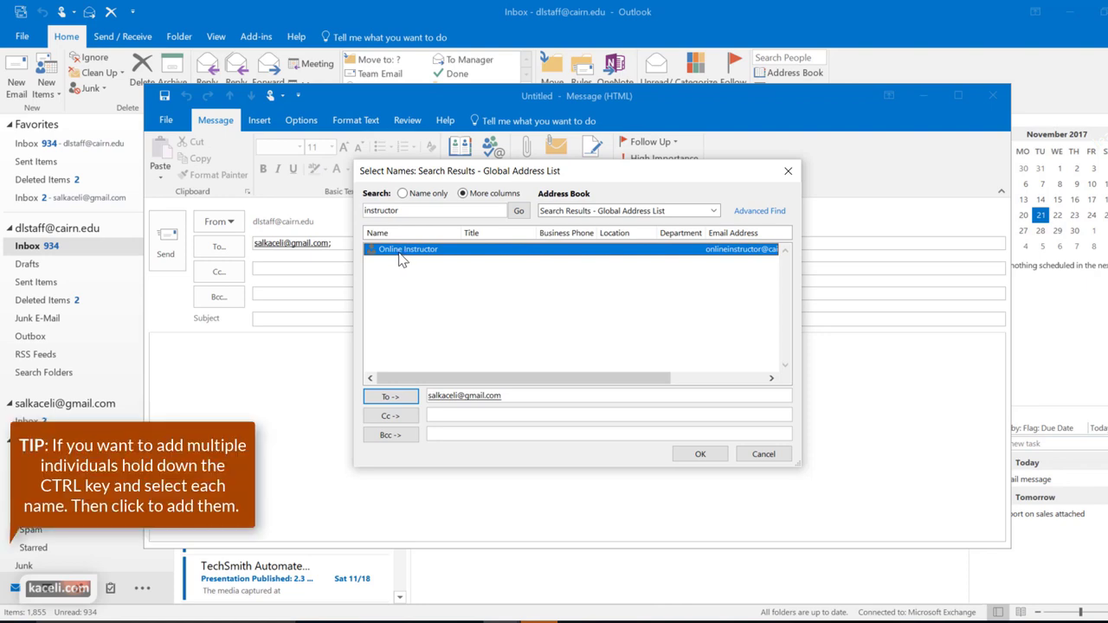
Add Online Instructor as both a To and a Cc recipient
{"action": "key", "text": "Return"}
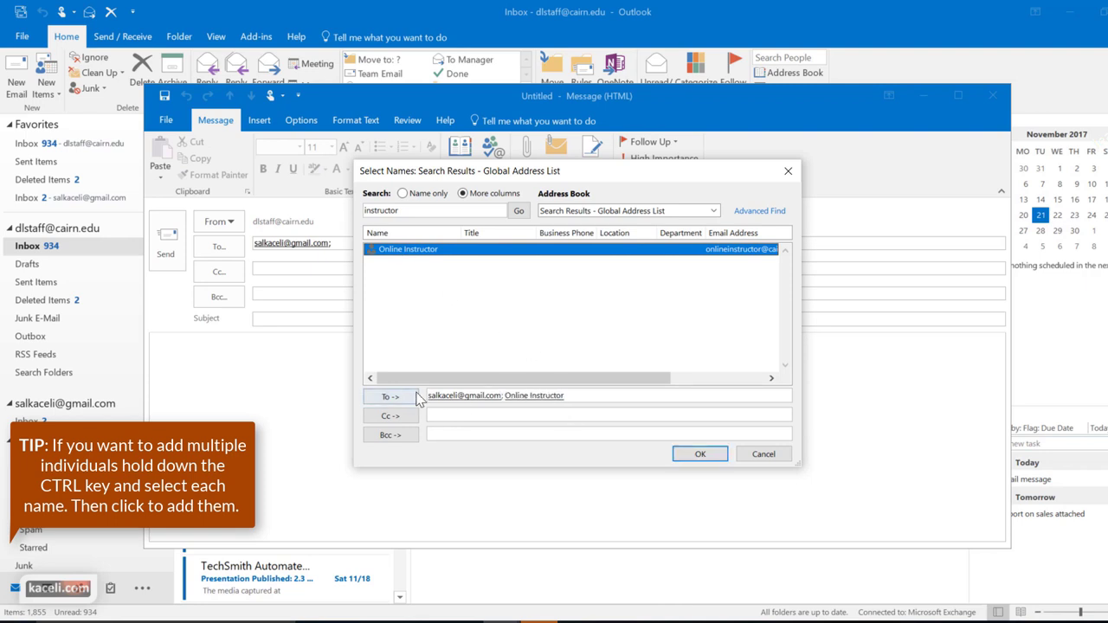
{"action": "left_click", "coordinate": [438, 414]}
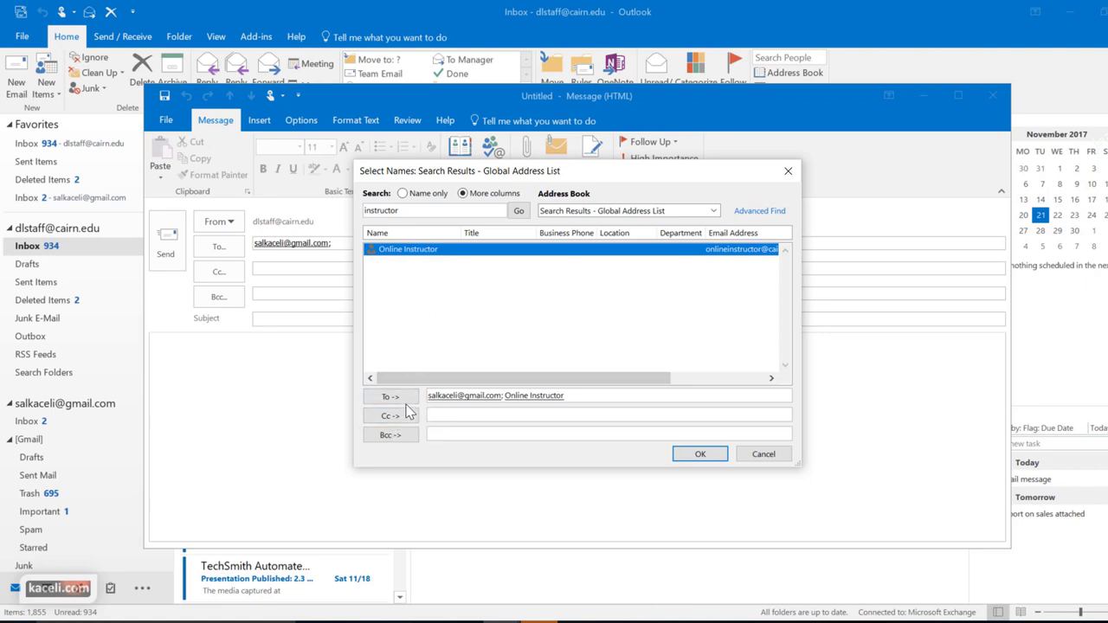
{"action": "left_click", "coordinate": [399, 418]}
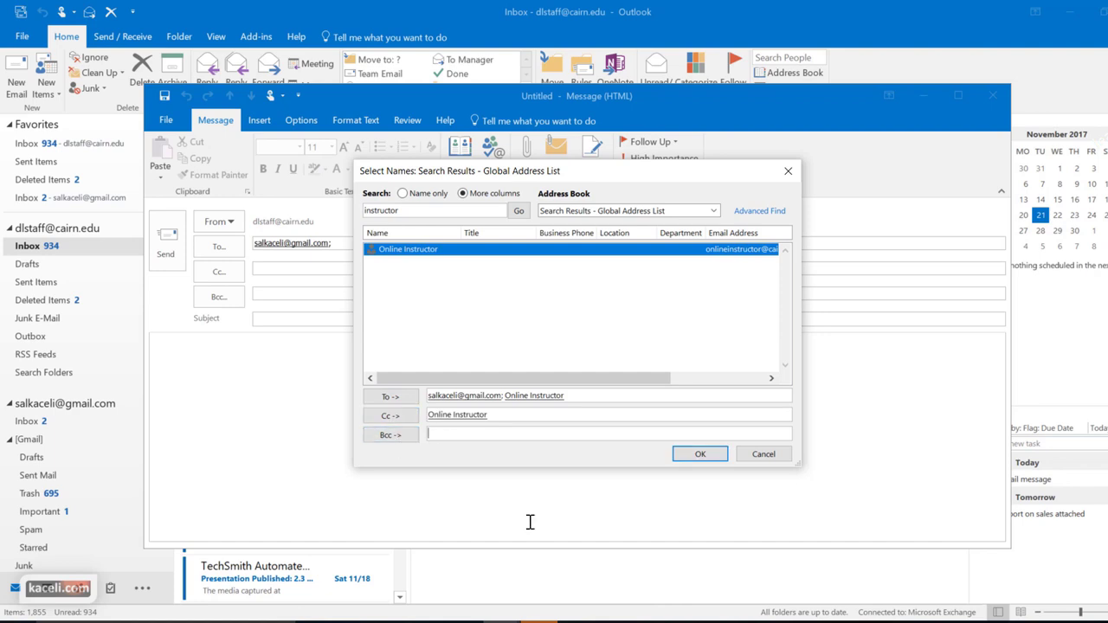
Search for 'test', add the test contact to Bcc and Cc, and confirm the recipients
{"action": "double_click", "coordinate": [390, 211]}
{"action": "type", "text": "test"}
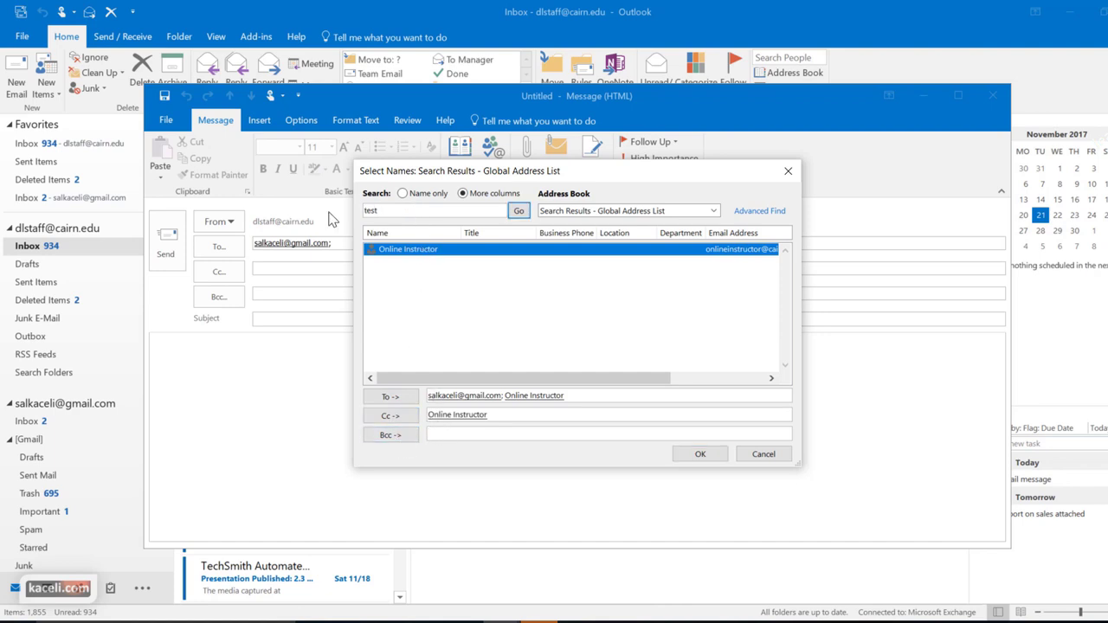
{"action": "key", "text": "Return"}
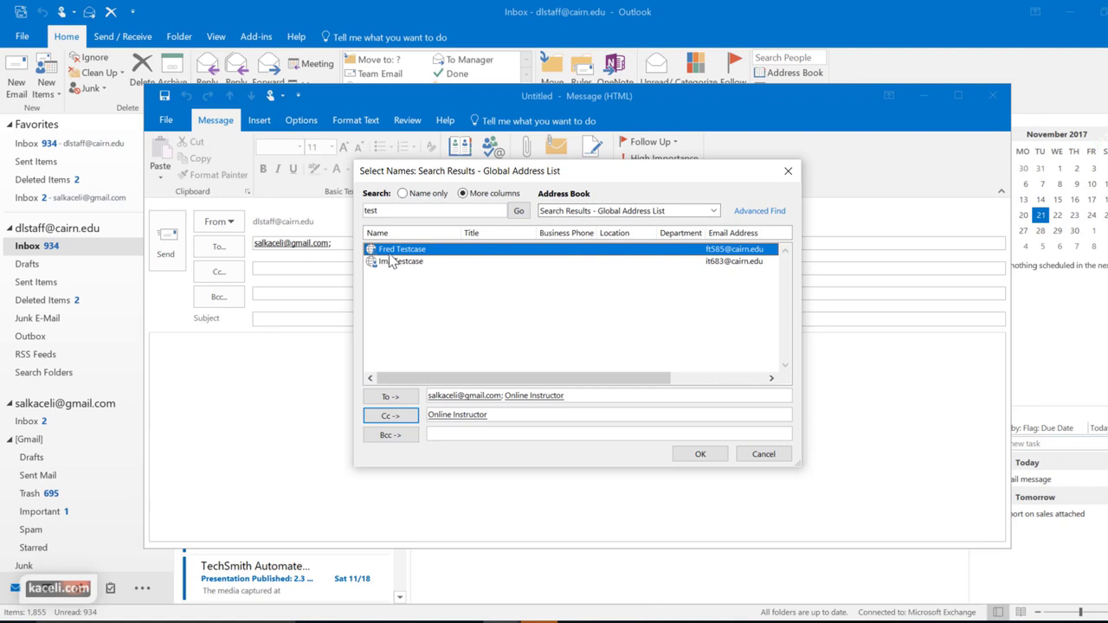
{"action": "left_click", "coordinate": [388, 437]}
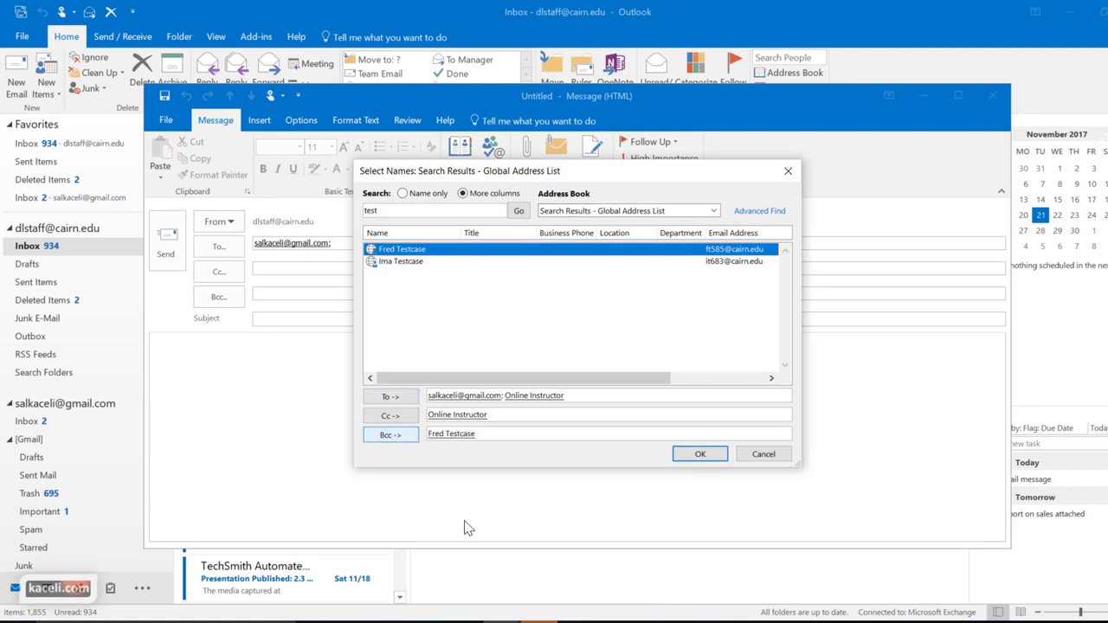
{"action": "left_click", "coordinate": [394, 417]}
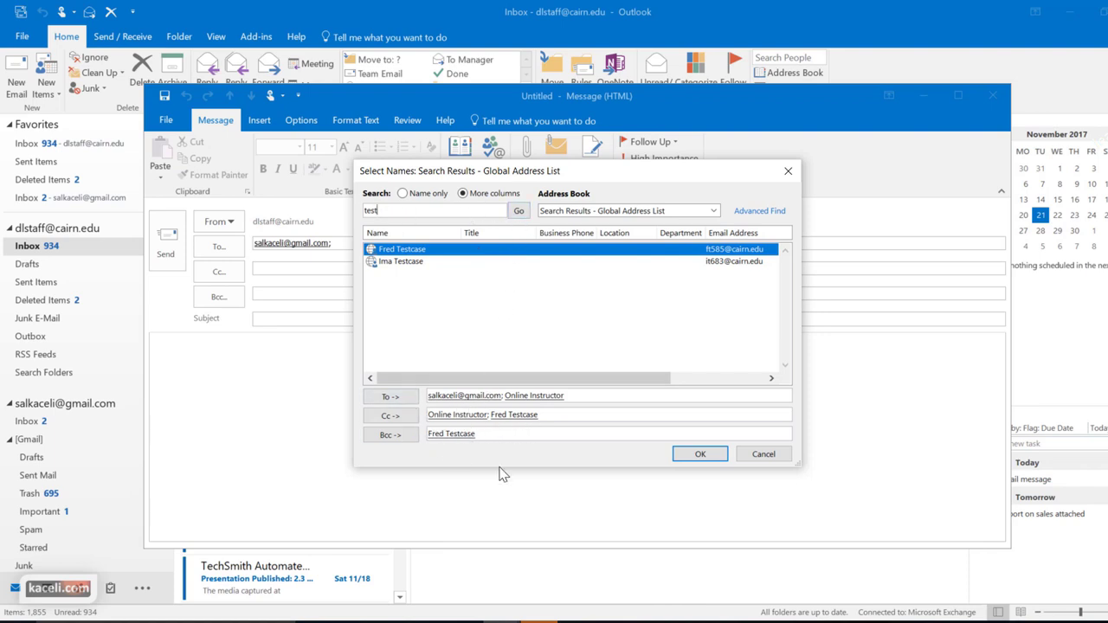
{"action": "left_click", "coordinate": [698, 456]}
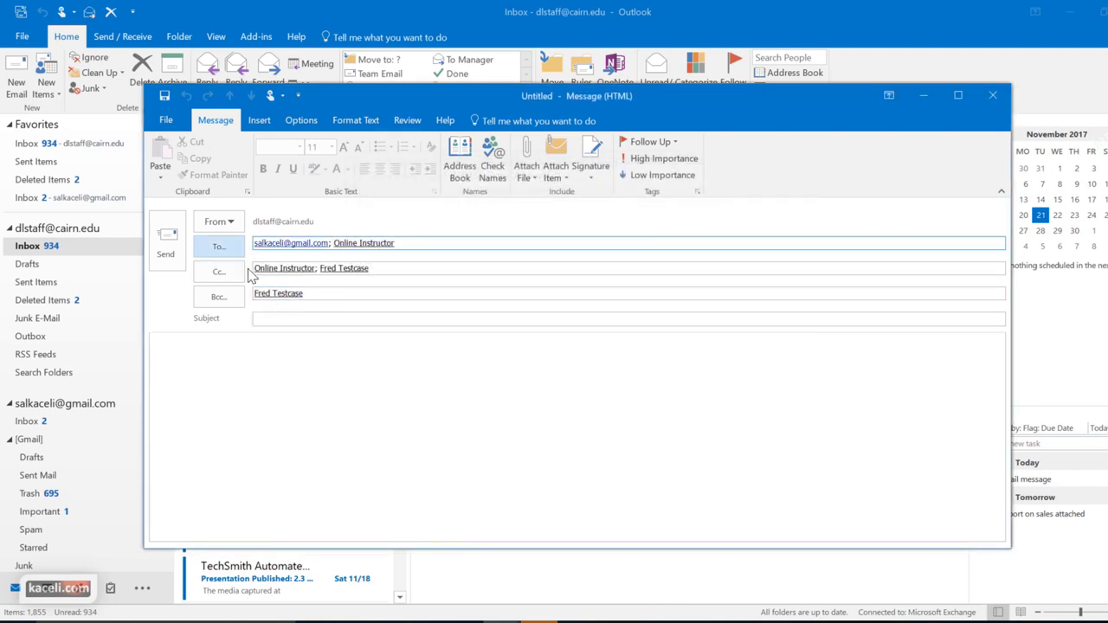
Give the message the subject 'Test message', paste the Address Book sentence into the body, and save the draft
{"action": "left_click", "coordinate": [317, 268]}
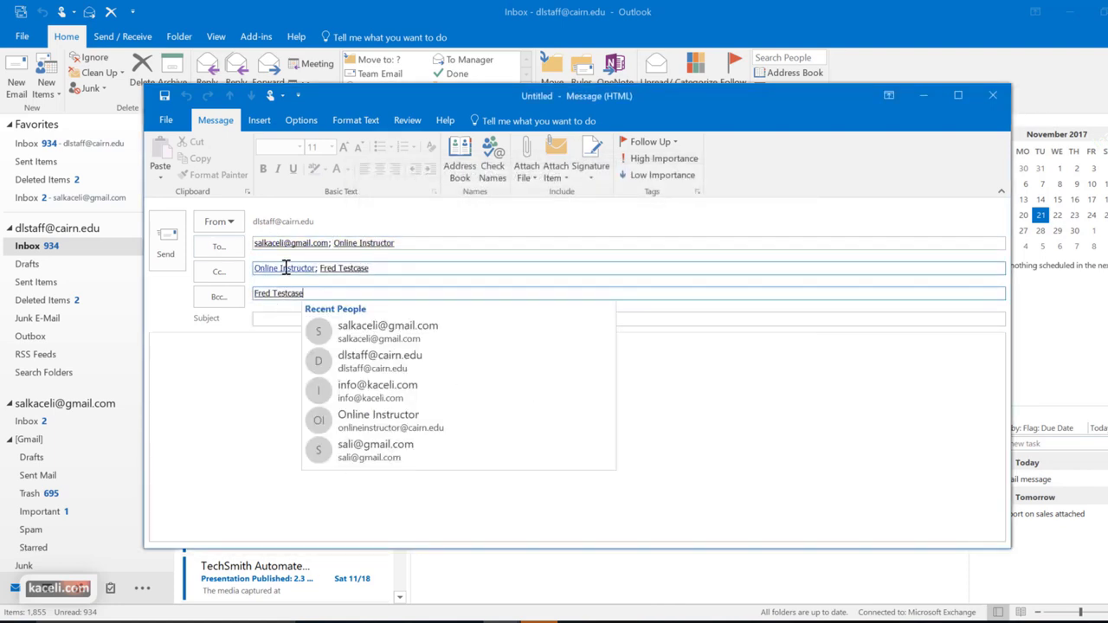
{"action": "left_click", "coordinate": [655, 396]}
{"action": "left_click", "coordinate": [286, 320]}
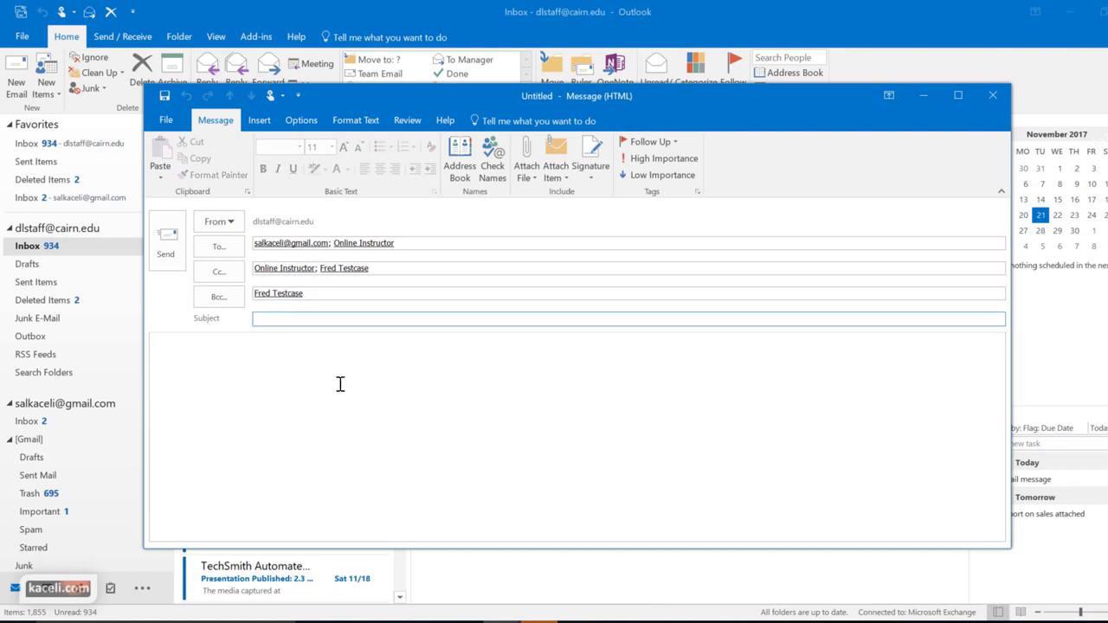
{"action": "type", "text": "Test message"}
{"action": "left_click", "coordinate": [260, 352]}
{"action": "type", "text": "To use the Address book, click on the To field or click on the Address book icon on the toolbar."}
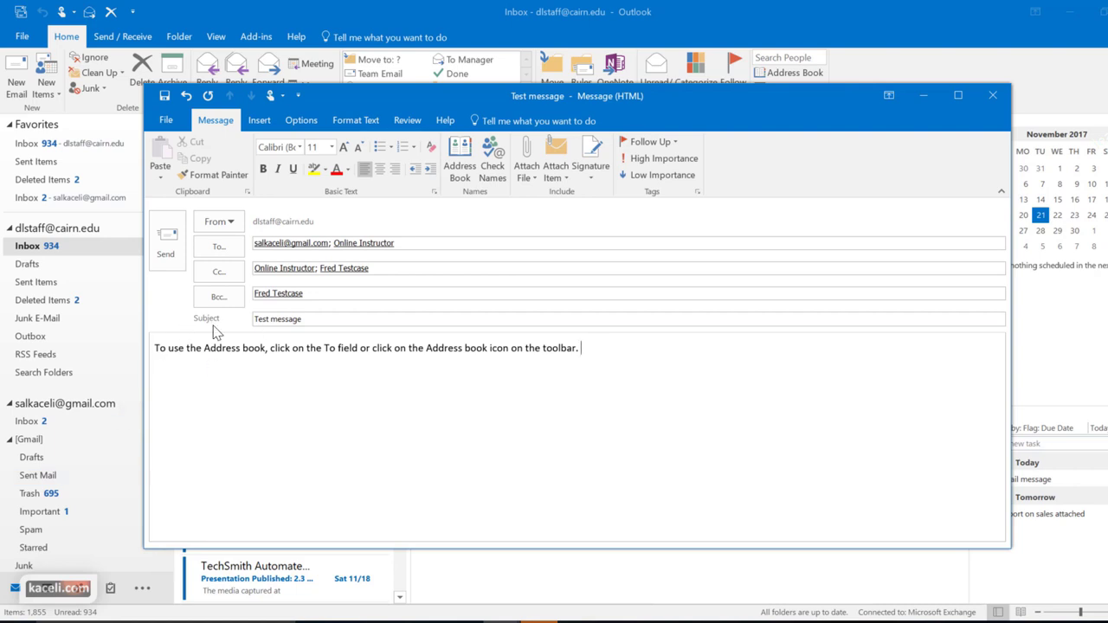
{"action": "key", "text": "ctrl+s"}
Close the message and find the saved draft in the Drafts folder
{"action": "left_click", "coordinate": [342, 463]}
{"action": "left_click", "coordinate": [995, 98]}
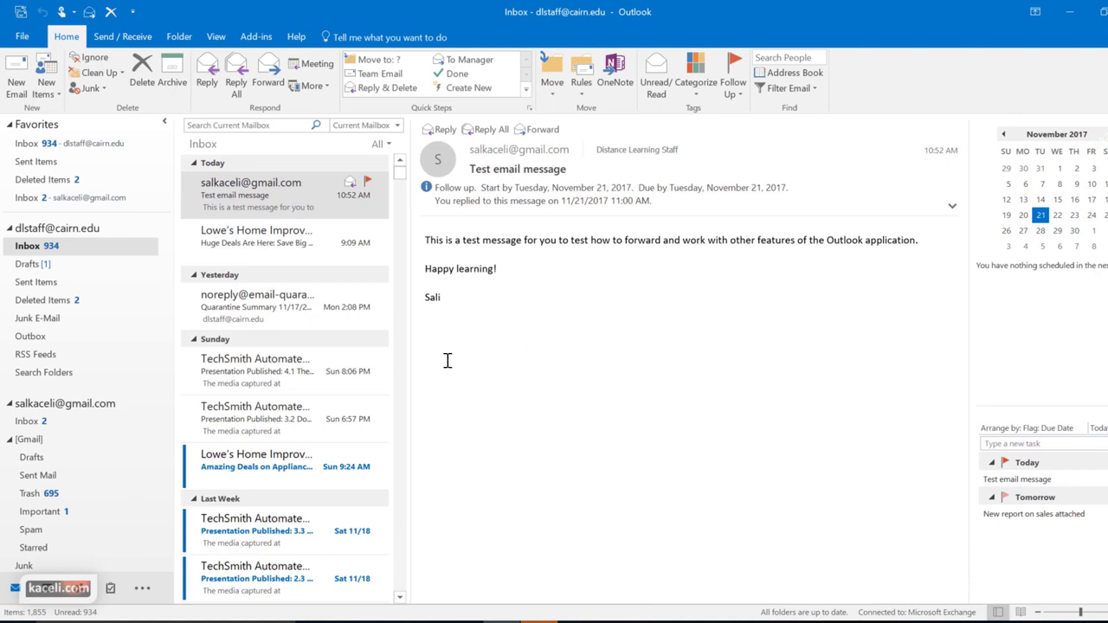
{"action": "left_click", "coordinate": [29, 266]}
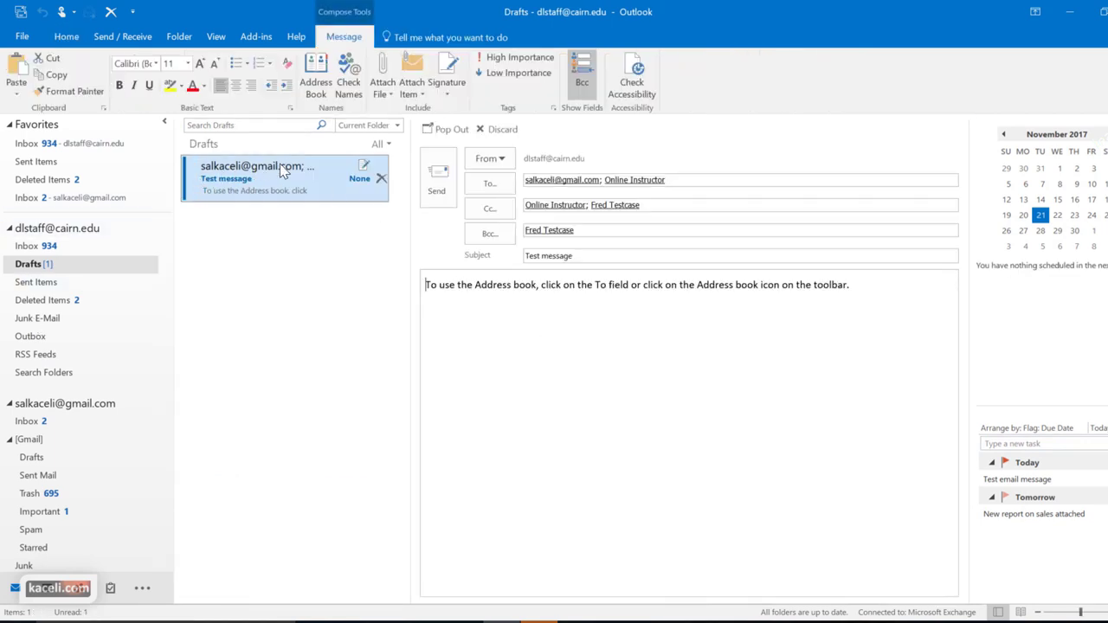
Add a new line 'More content here.' at the end of the draft's body
{"action": "left_click", "coordinate": [492, 285]}
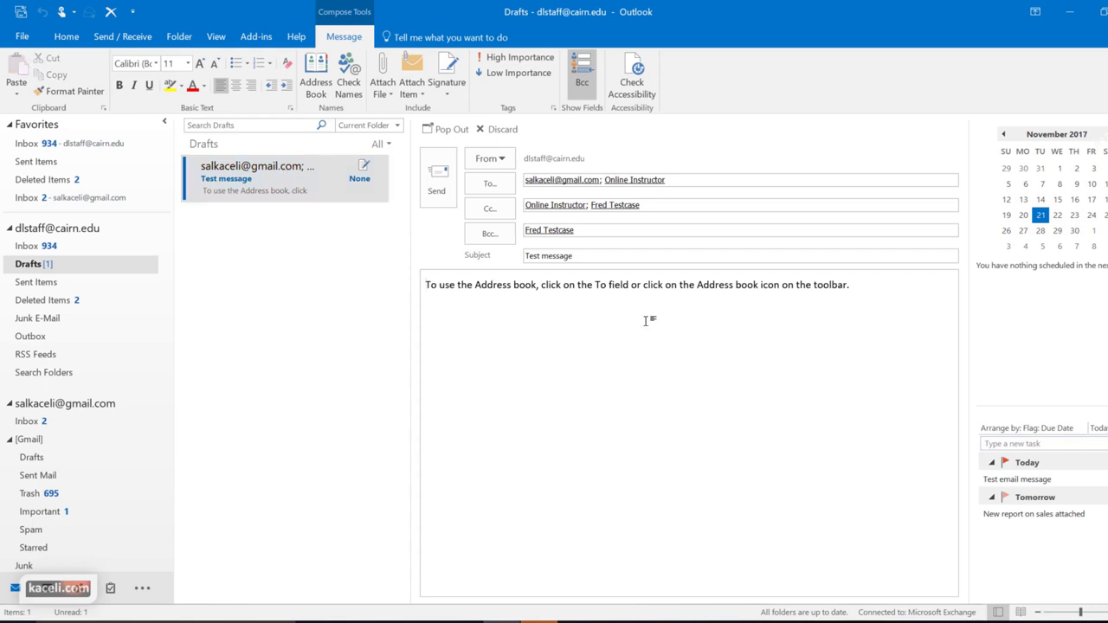
{"action": "left_click", "coordinate": [865, 288]}
{"action": "type", "text": "Kjbb"}
{"action": "key", "text": "BackSpace"}
{"action": "key", "text": "BackSpace"}
{"action": "key", "text": "BackSpace"}
{"action": "key", "text": "BackSpace"}
{"action": "key", "text": "BackSpace"}
{"action": "key", "text": "Return"}
{"action": "key", "text": "Return"}
{"action": "type", "text": "More content here."}
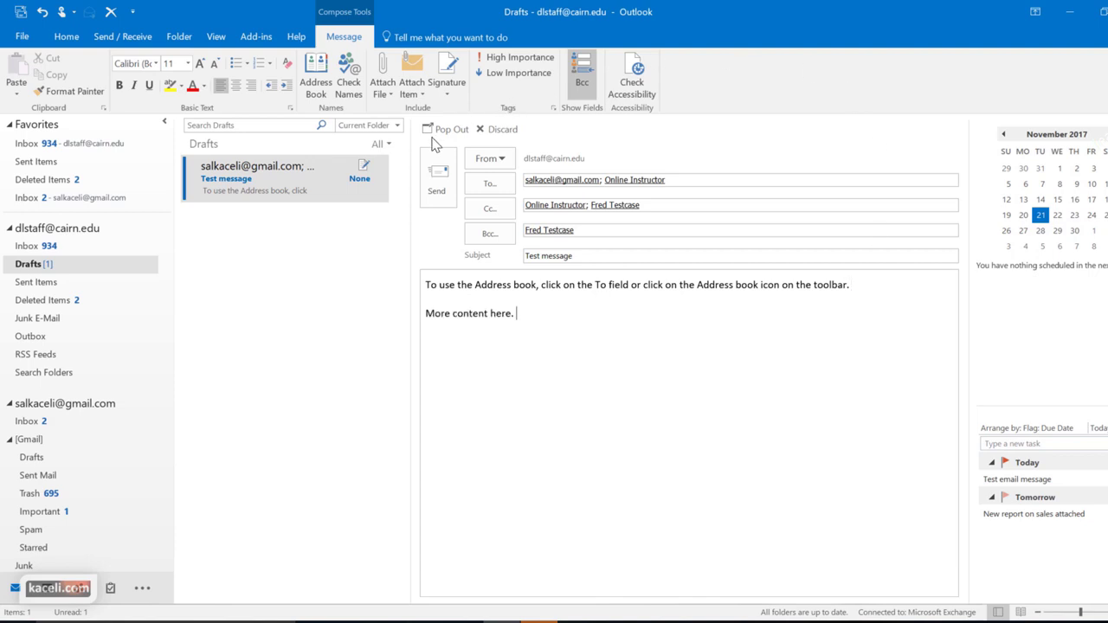
Pop the draft out into its own window and send it
{"action": "left_click", "coordinate": [442, 134]}
{"action": "left_click", "coordinate": [462, 170]}
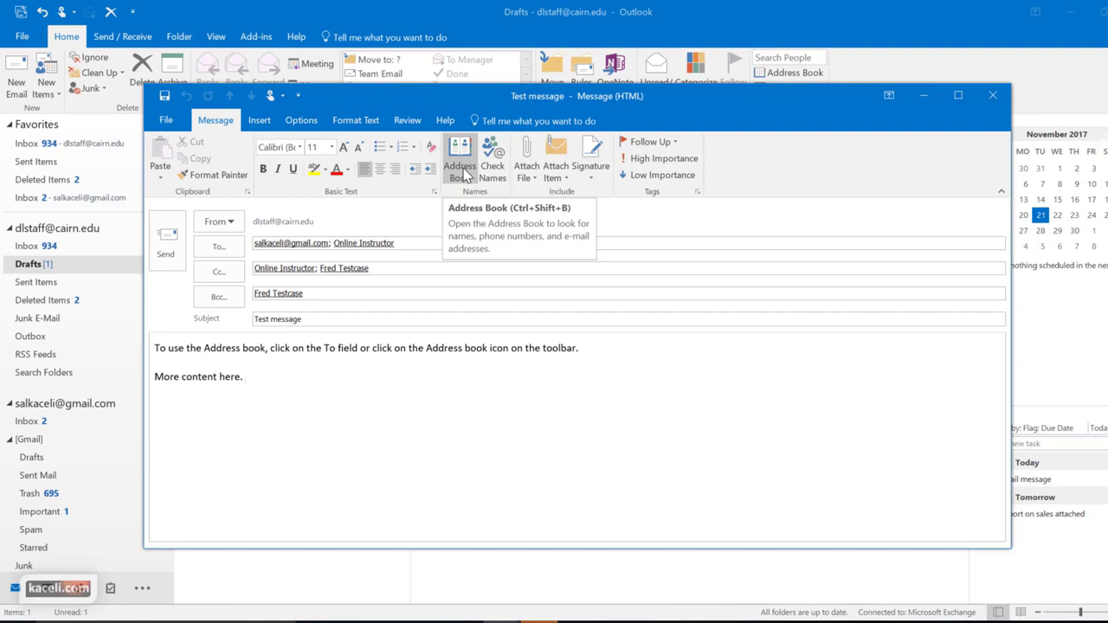
{"action": "left_click", "coordinate": [168, 249]}
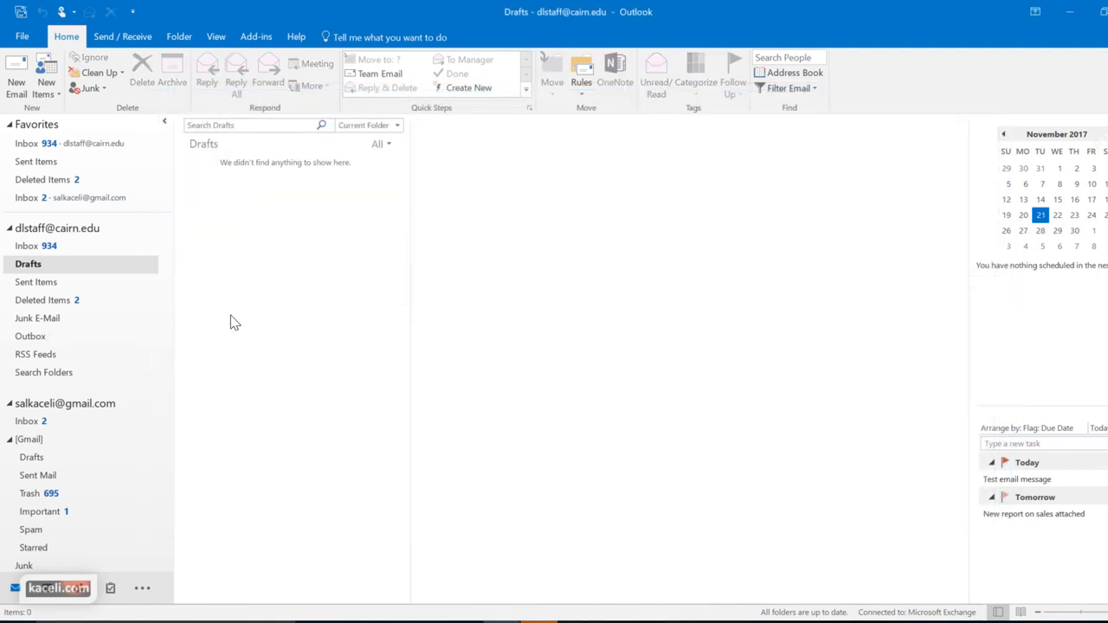
Check the sent message in the Sent Items folder
{"action": "left_click", "coordinate": [56, 285]}
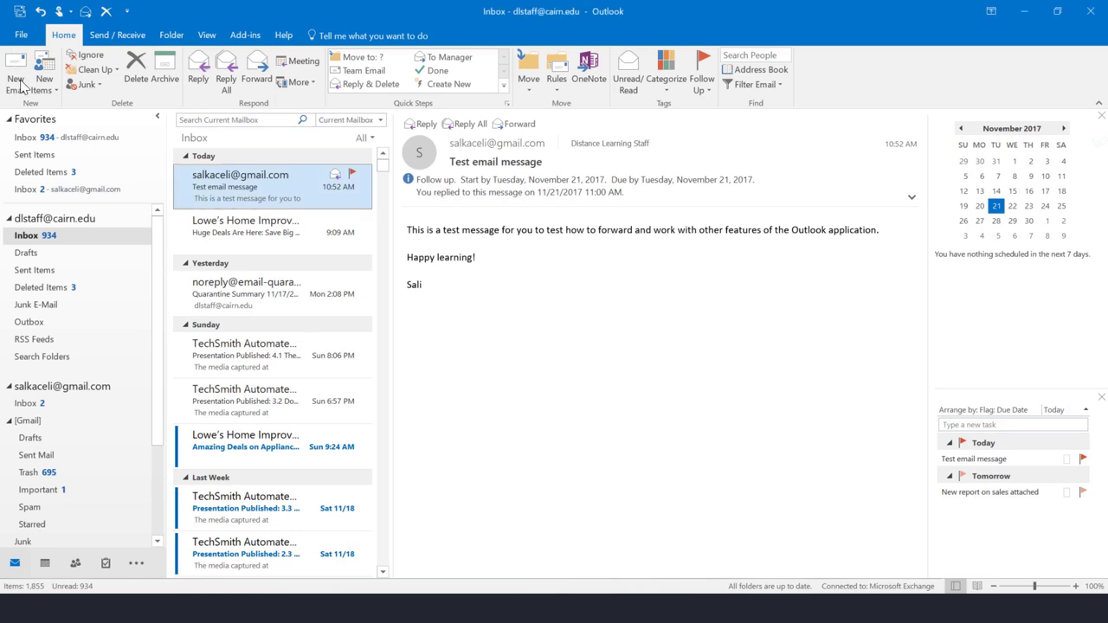
From a new email, create a signature named 'Signature for new messages'
{"action": "left_click", "coordinate": [17, 82]}
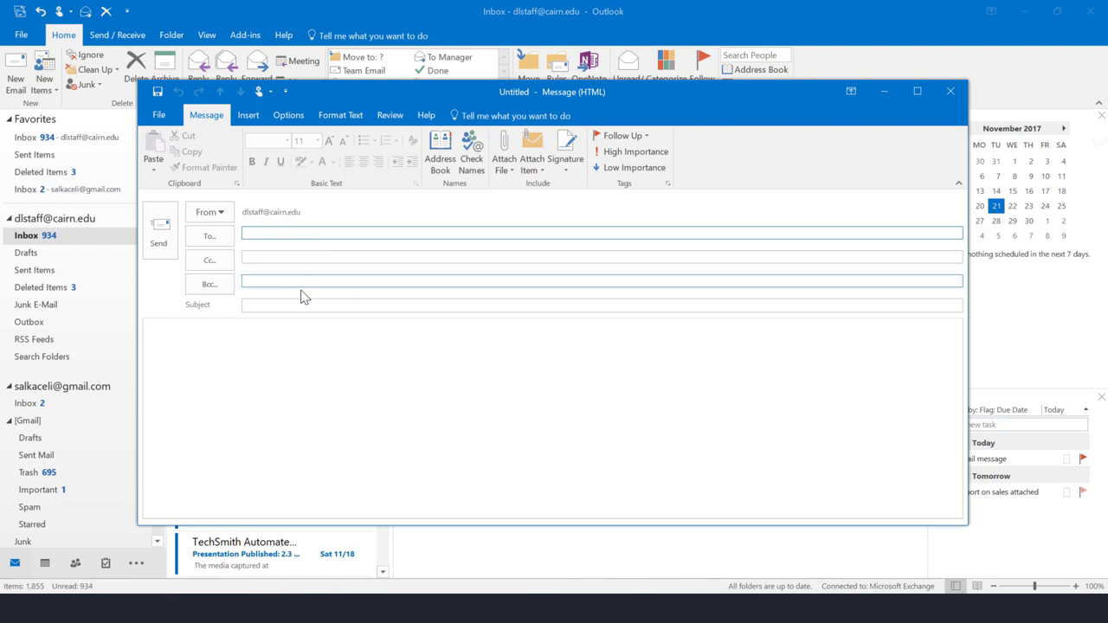
{"action": "left_click", "coordinate": [267, 413]}
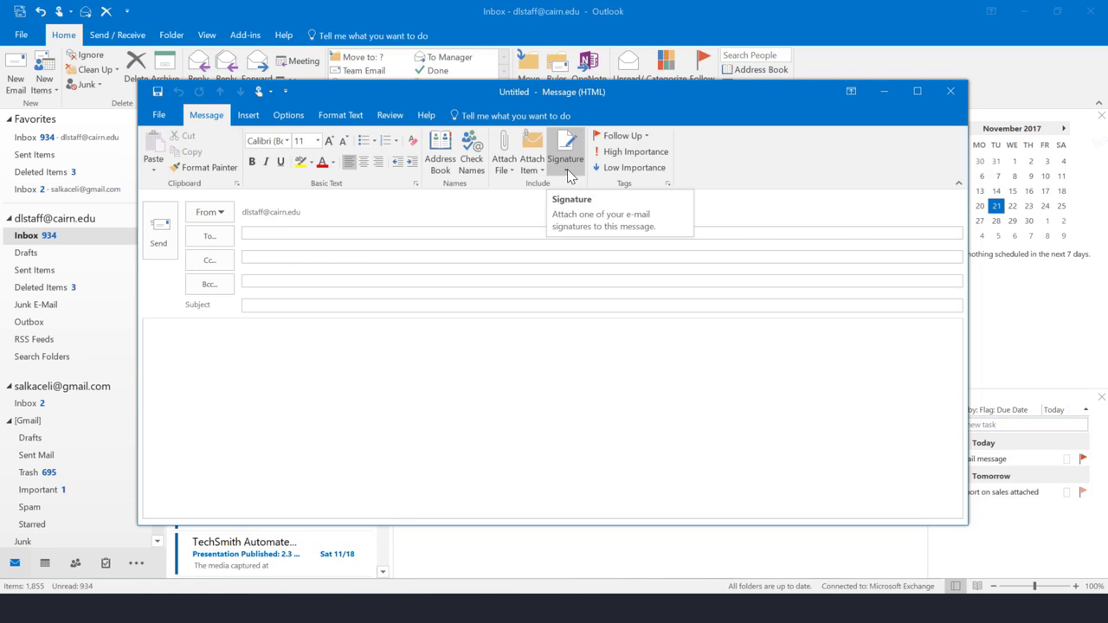
{"action": "left_click", "coordinate": [569, 176]}
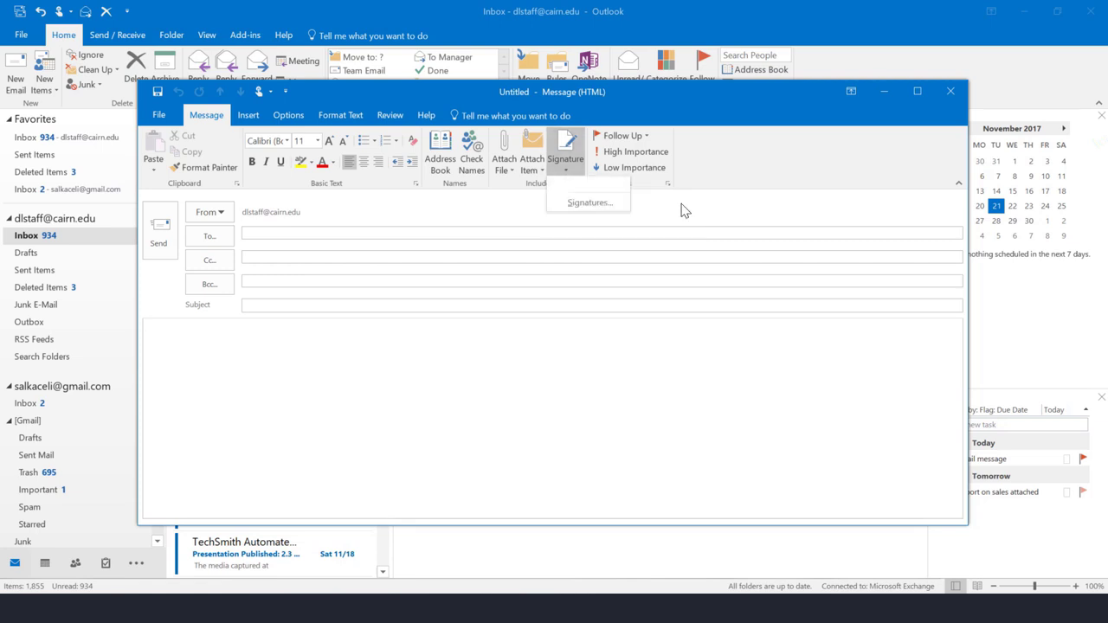
{"action": "left_click", "coordinate": [573, 204]}
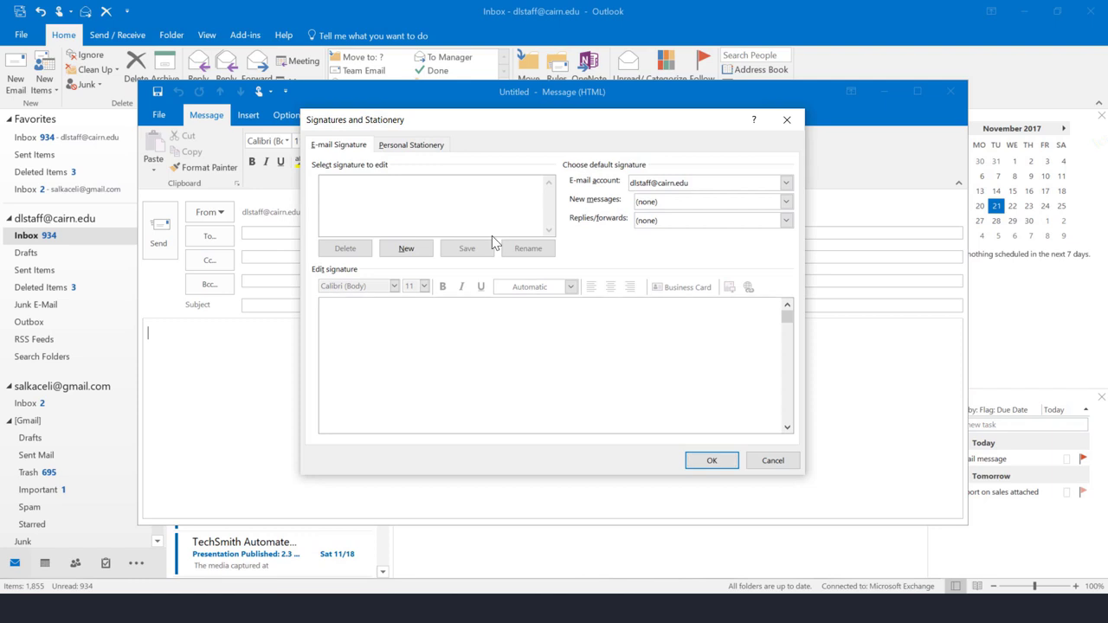
{"action": "left_click", "coordinate": [407, 251]}
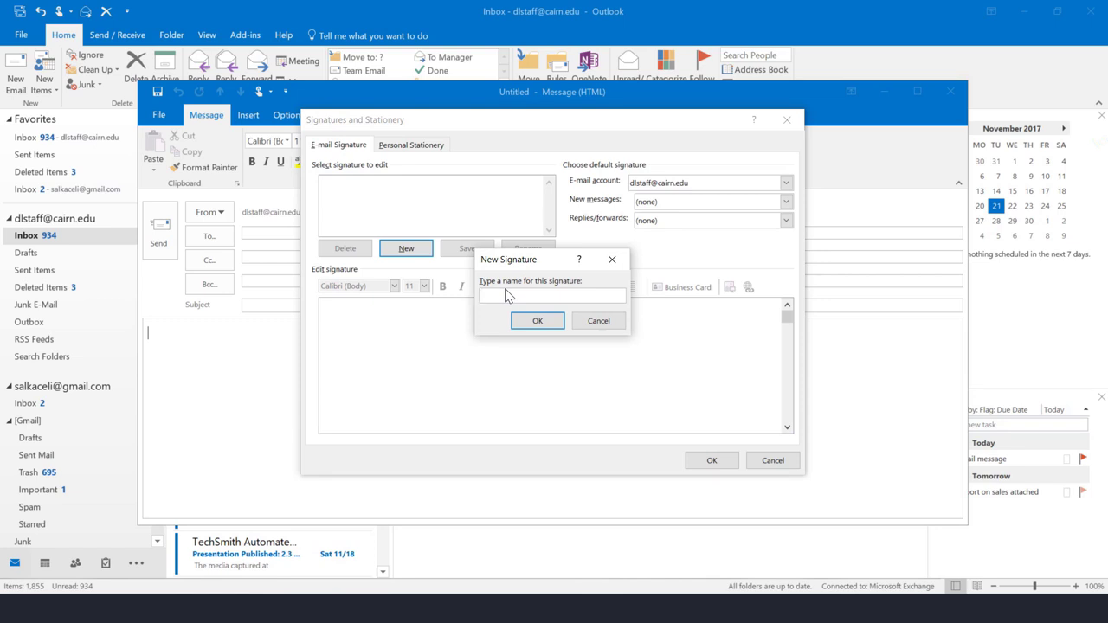
{"action": "type", "text": "Signature for new messages"}
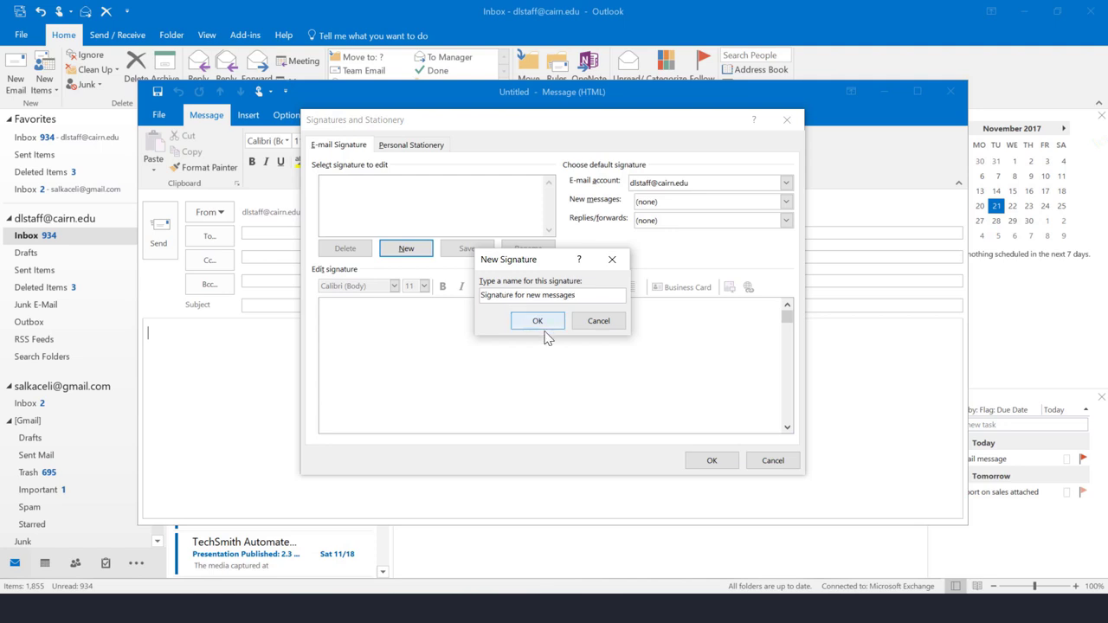
{"action": "left_click", "coordinate": [540, 322]}
Type the signature text: sign-off, sender's name, 'Position title', and 'Department, Institution, Address'
{"action": "left_click", "coordinate": [374, 327]}
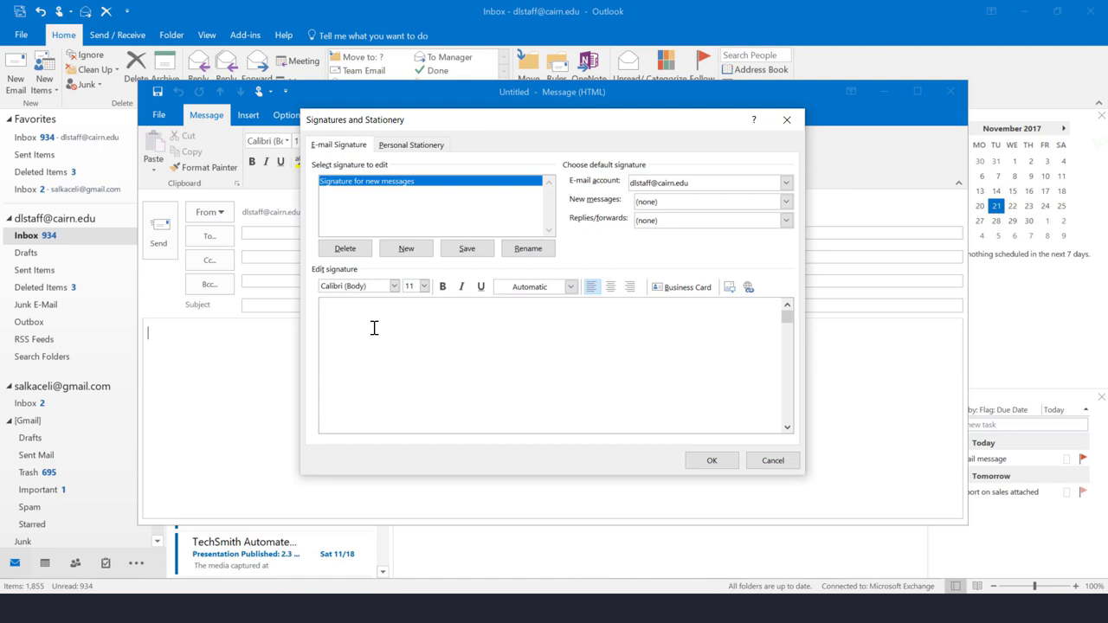
{"action": "key", "text": "Return"}
{"action": "type", "text": "Sali Kaceli"}
{"action": "key", "text": "Return"}
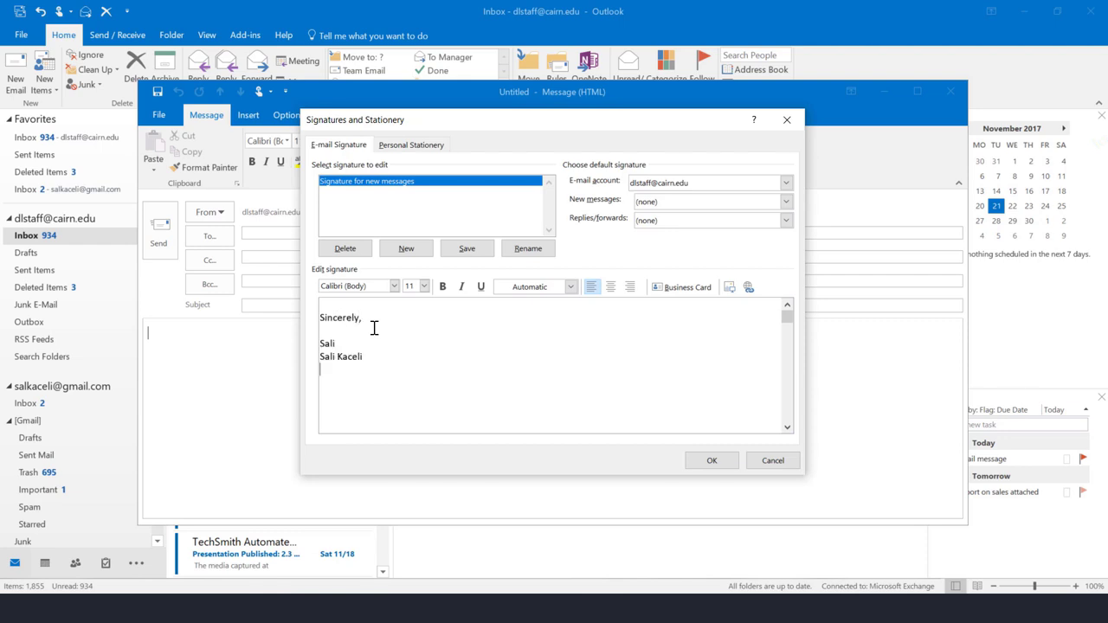
{"action": "type", "text": "Position title"}
{"action": "key", "text": "Return"}
{"action": "type", "text": "Department, Institution, Address"}
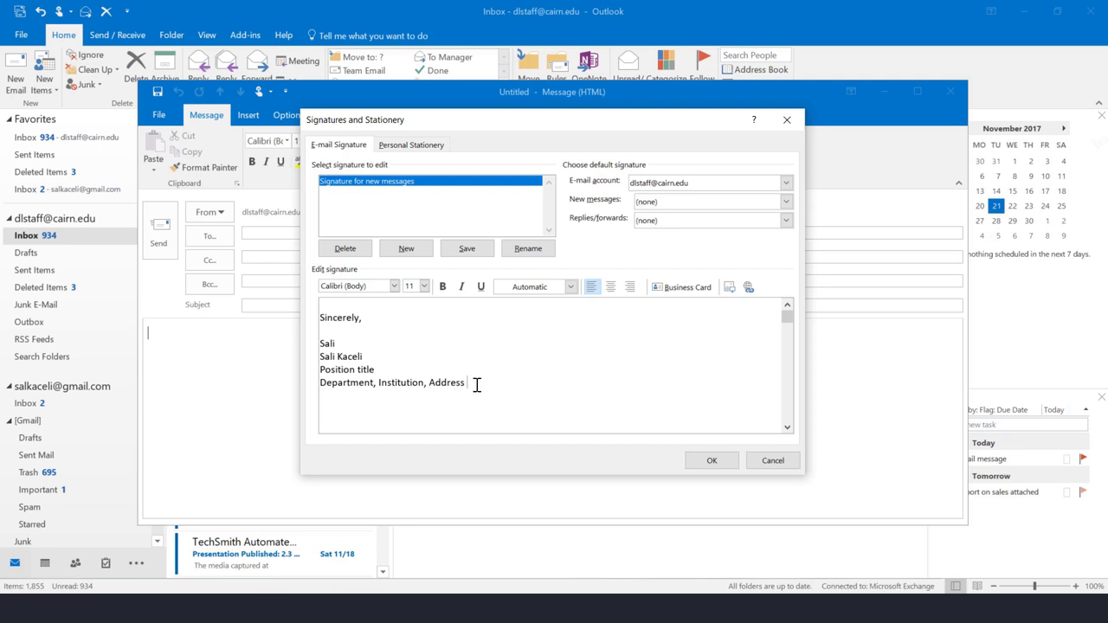
{"action": "key", "text": "Return"}
{"action": "scroll", "coordinate": [492, 307], "scroll_direction": "down", "scroll_amount": 2}
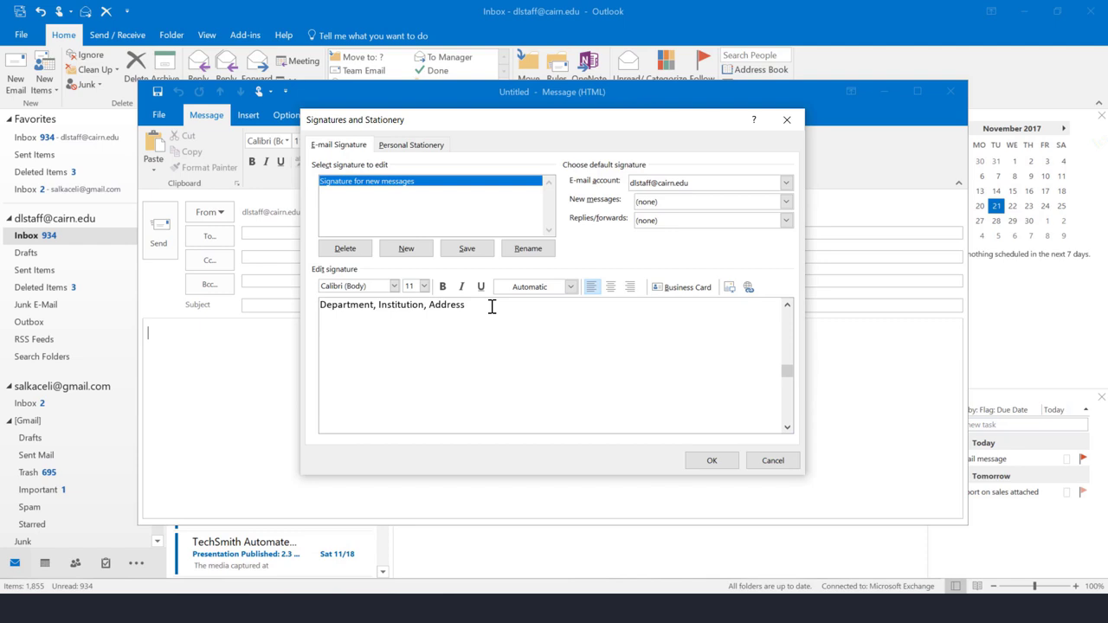
Open the signature's Insert Picture dialog and cancel it without adding an image
{"action": "left_click", "coordinate": [729, 288]}
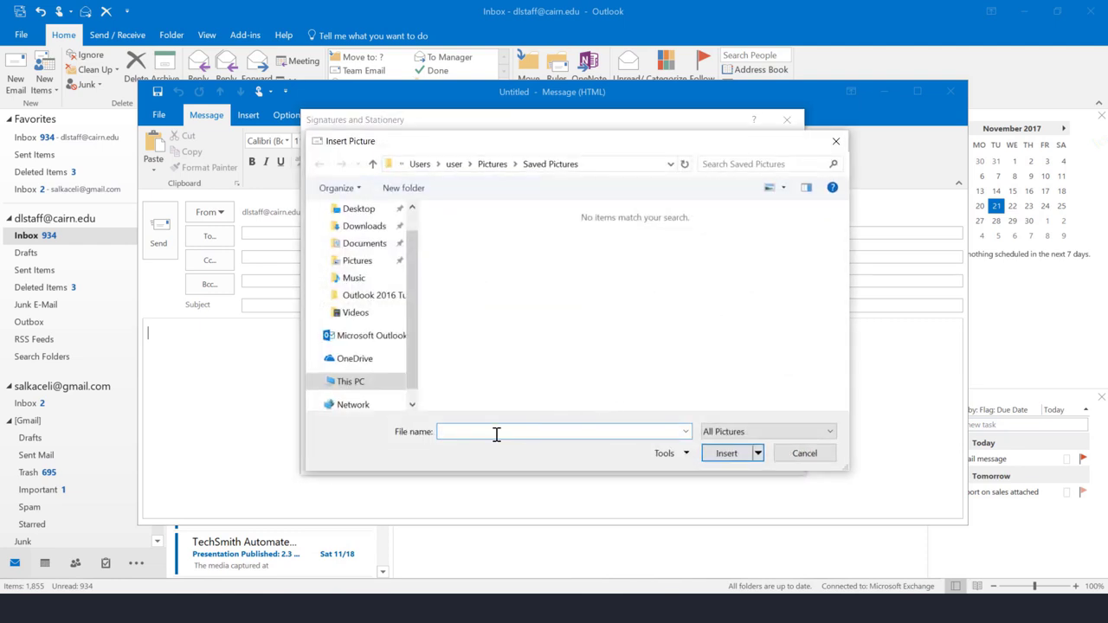
{"action": "left_click", "coordinate": [804, 453]}
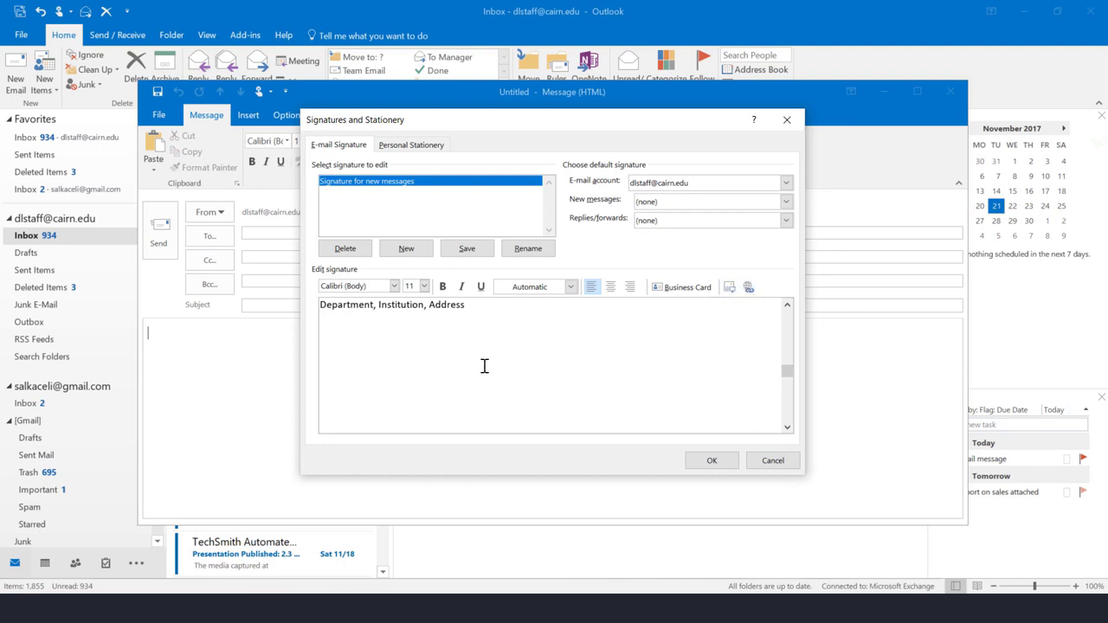
{"action": "left_click", "coordinate": [787, 306]}
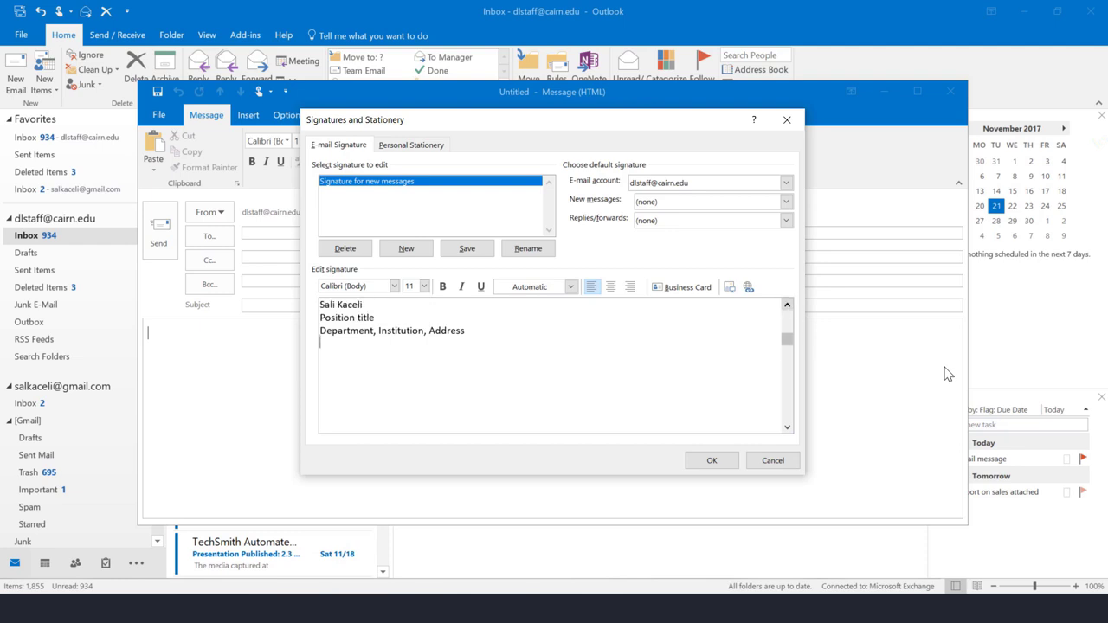
Link the word 'Institution' in the department line to the pasted web address
{"action": "triple_click", "coordinate": [368, 318]}
{"action": "left_click", "coordinate": [374, 343]}
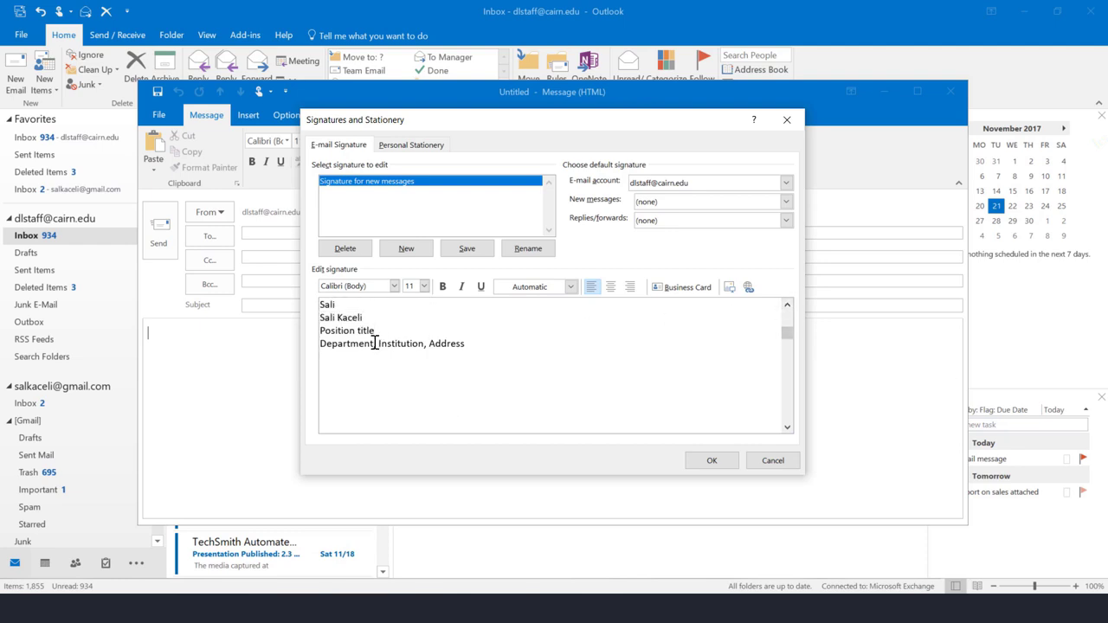
{"action": "double_click", "coordinate": [404, 344]}
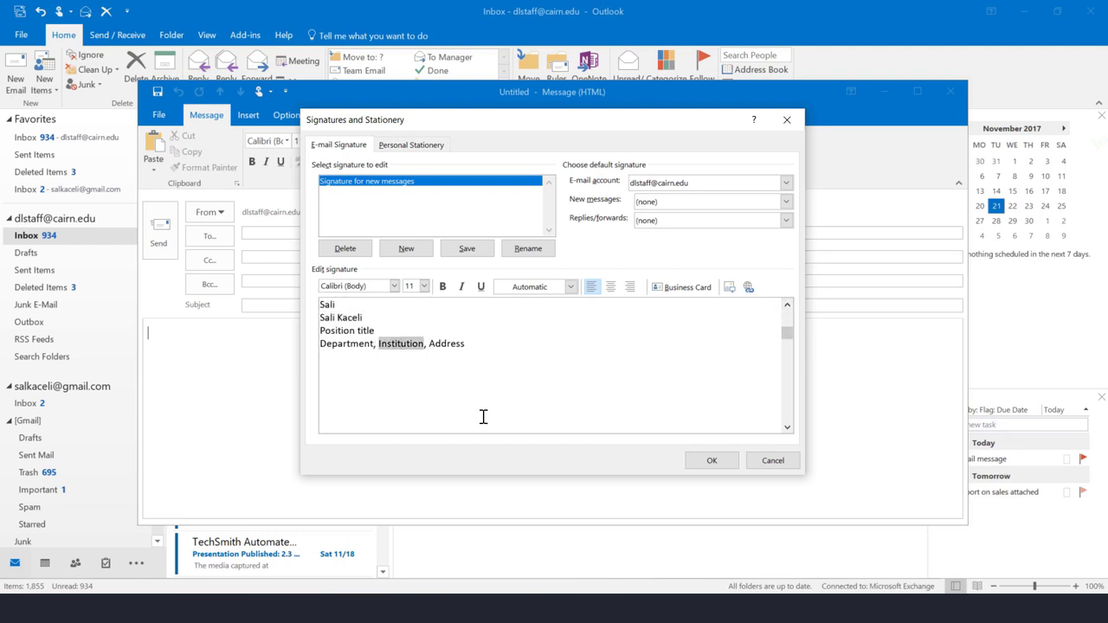
{"action": "left_click", "coordinate": [749, 288]}
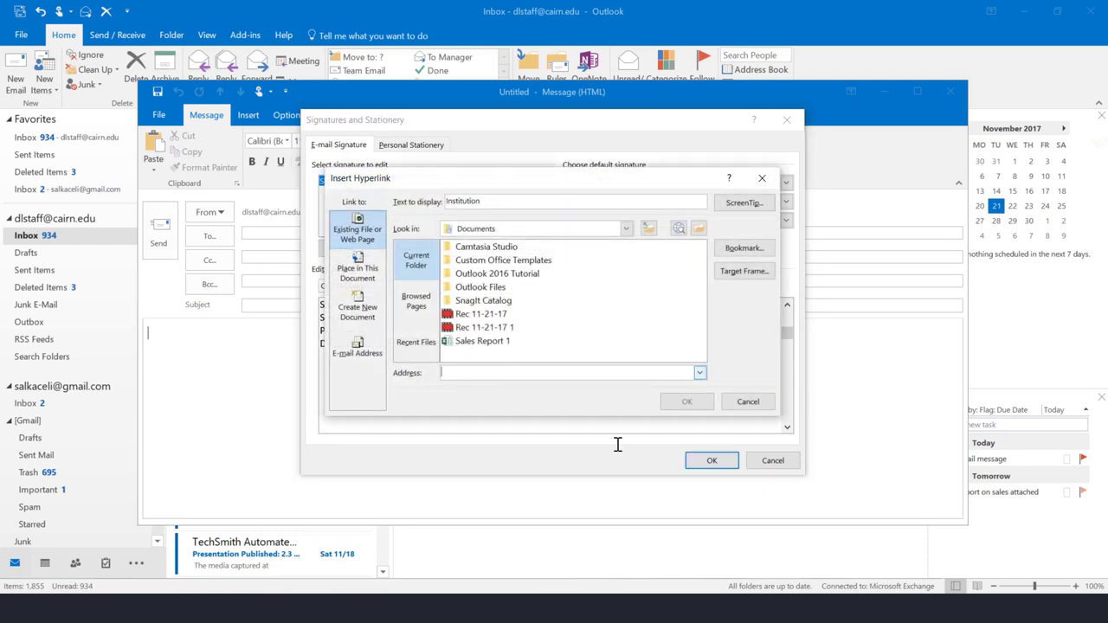
{"action": "key", "text": "ctrl+v"}
{"action": "key", "text": "Return"}
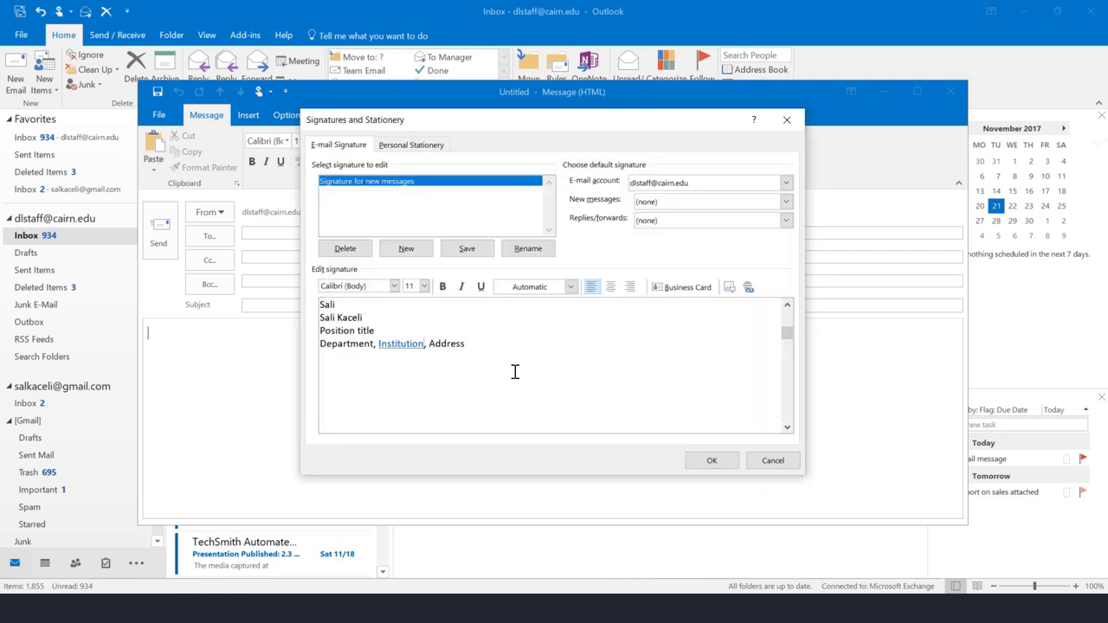
{"action": "left_click", "coordinate": [473, 387]}
Make 'Signature for new messages' the new-message default, save, and reopen the Signatures window
{"action": "left_click", "coordinate": [413, 319]}
{"action": "left_click", "coordinate": [663, 204]}
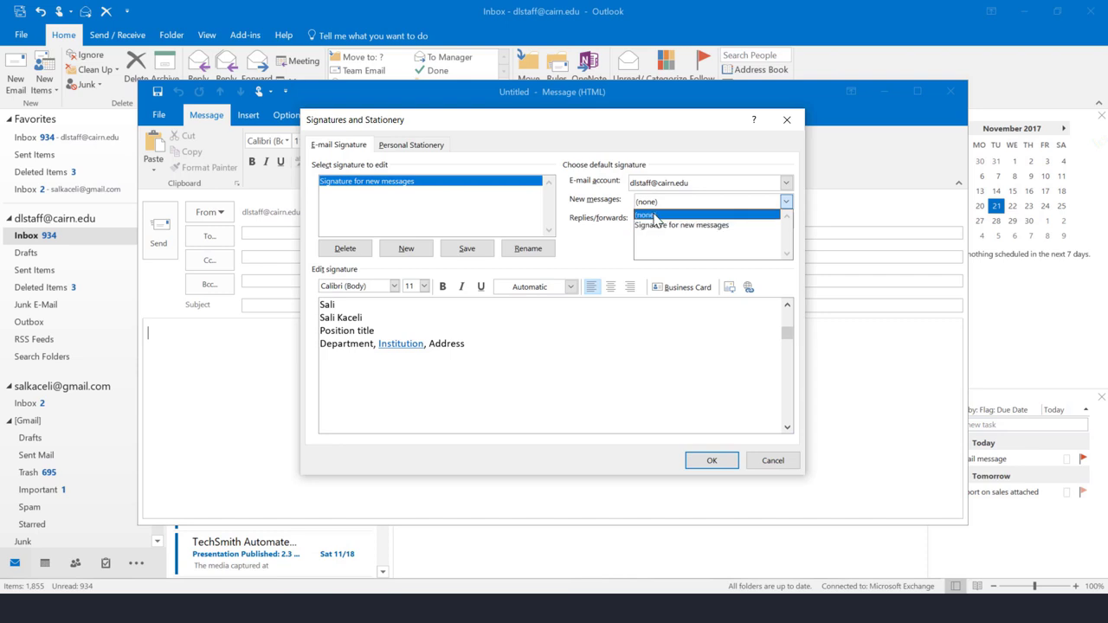
{"action": "left_click", "coordinate": [615, 228]}
{"action": "left_click", "coordinate": [663, 204]}
{"action": "left_click", "coordinate": [658, 225]}
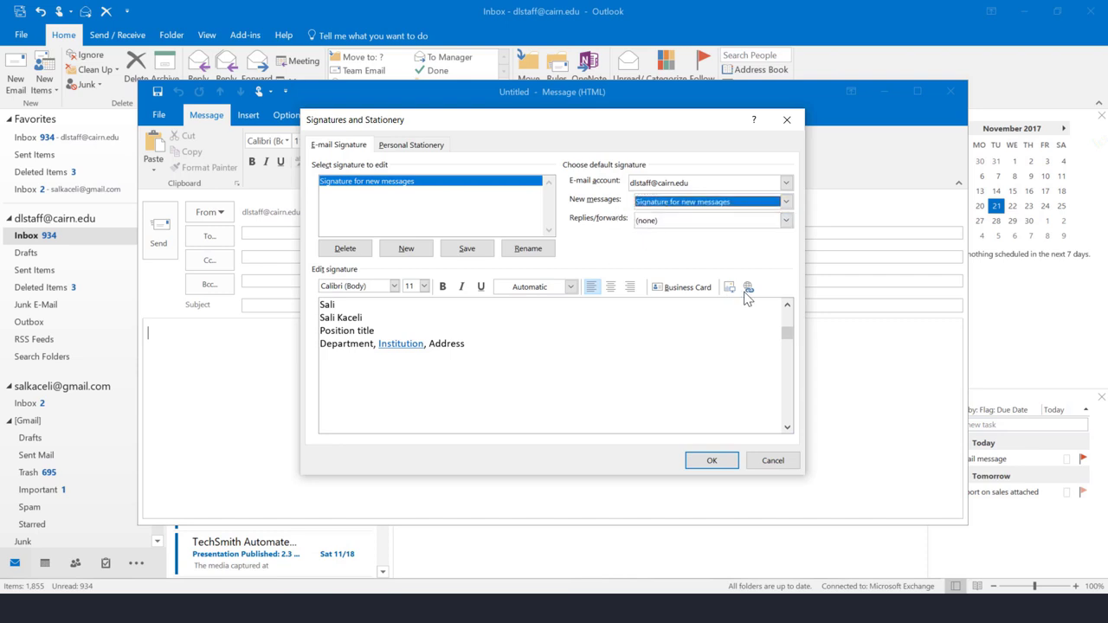
{"action": "left_click", "coordinate": [708, 463]}
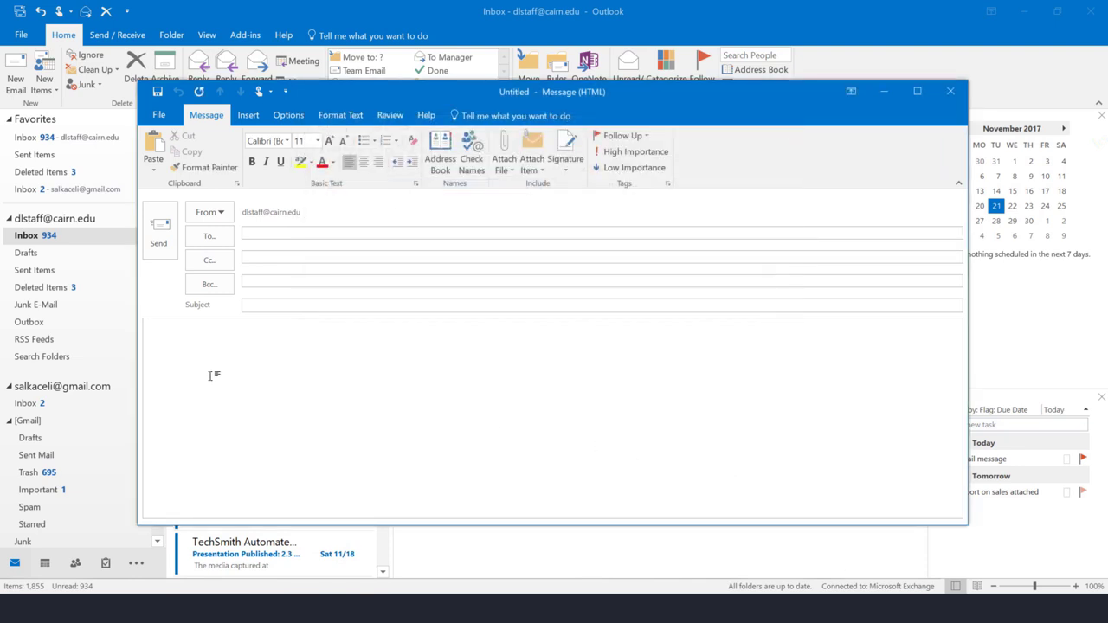
{"action": "left_click", "coordinate": [567, 167]}
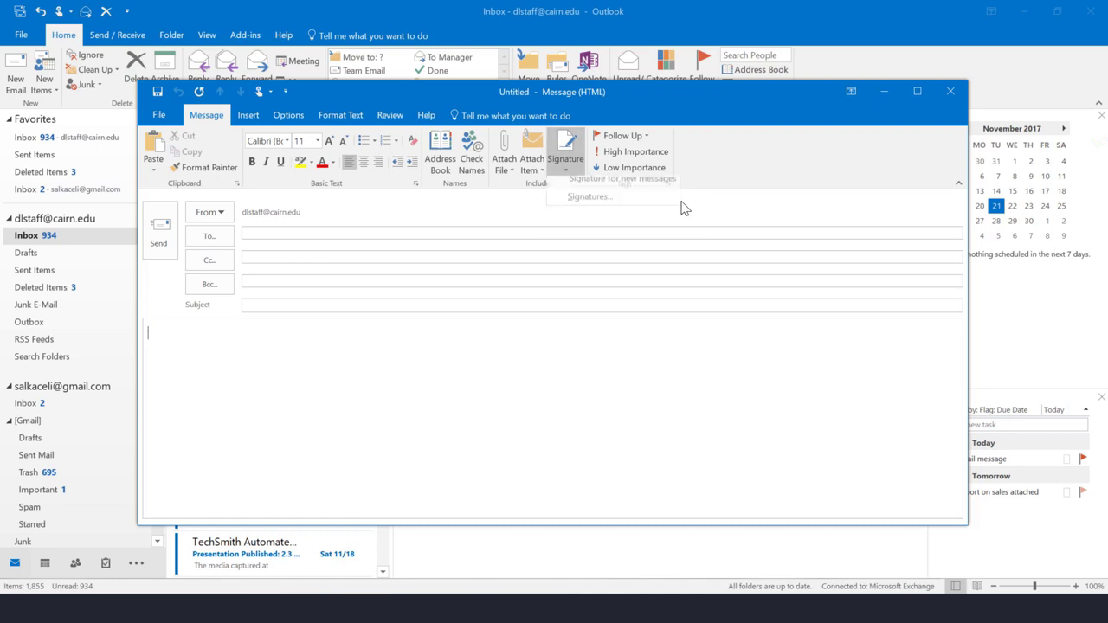
{"action": "left_click", "coordinate": [582, 204]}
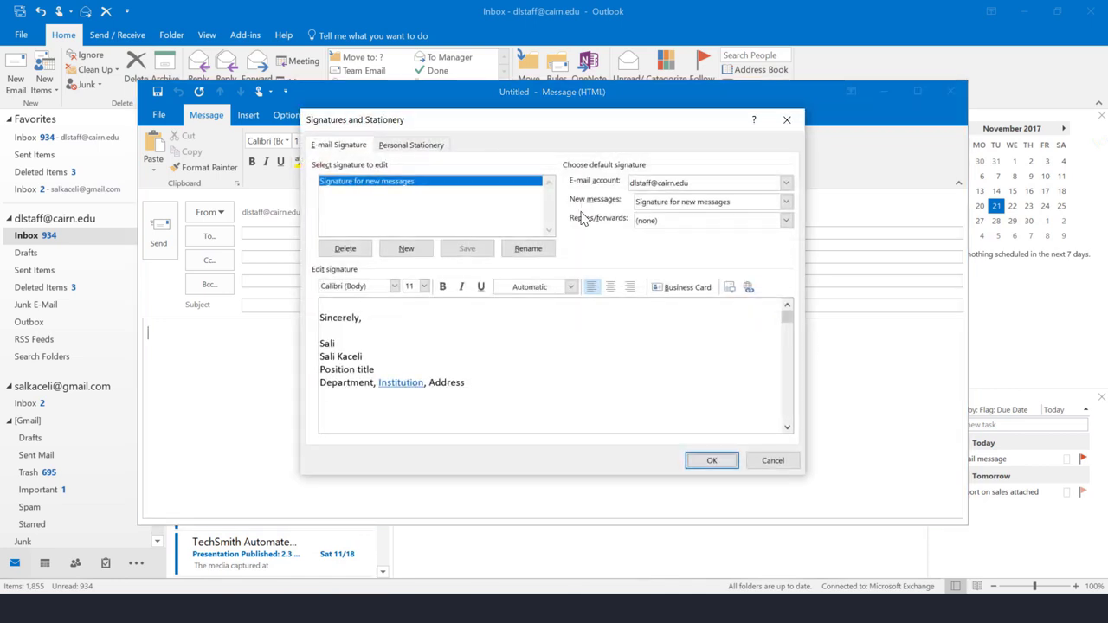
Create a 'Signature for Replies' signature reading 'Reply signature here.....'
{"action": "left_click", "coordinate": [403, 251]}
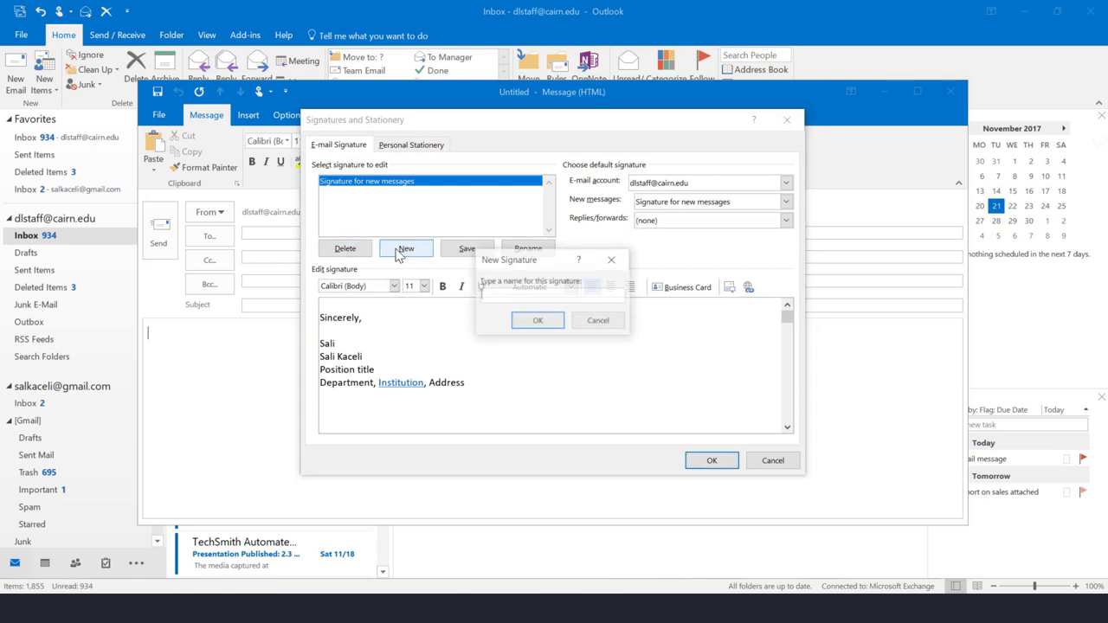
{"action": "type", "text": "Signature for Replies"}
{"action": "left_click", "coordinate": [533, 320]}
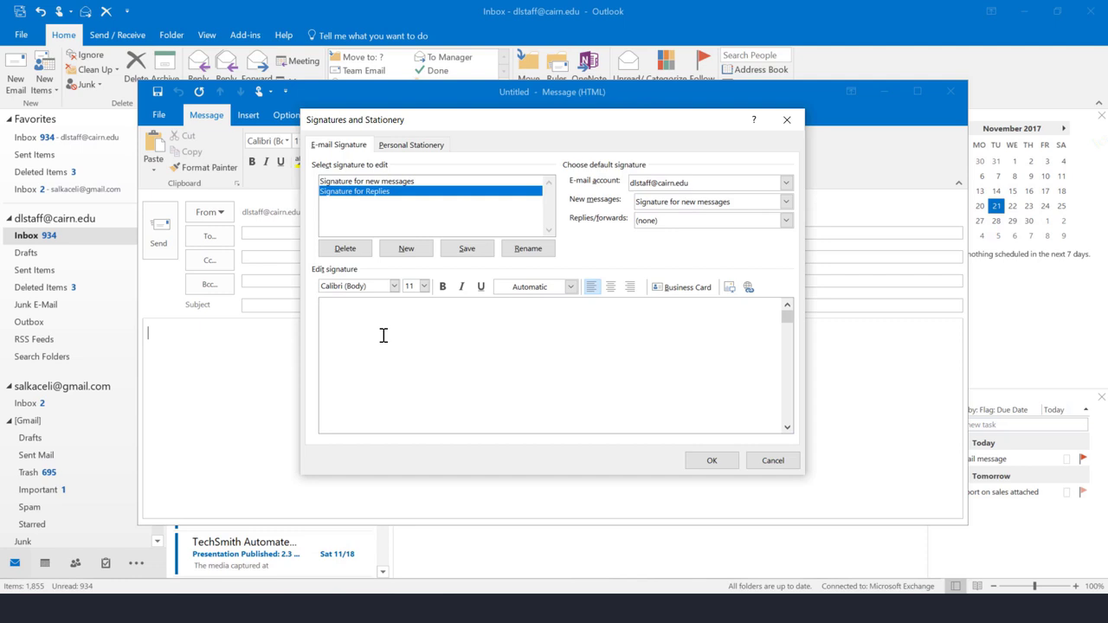
{"action": "type", "text": "Reply signature here....."}
Set 'Signature for Replies' as the replies/forwards default, save, and close the blank message
{"action": "left_click", "coordinate": [665, 221]}
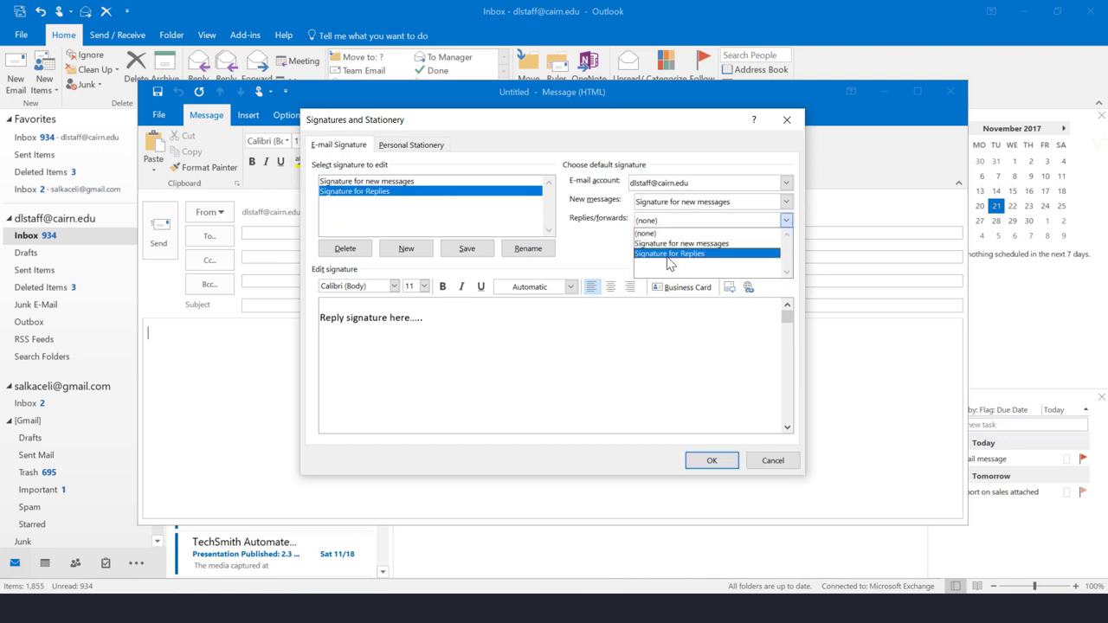
{"action": "left_click", "coordinate": [670, 254]}
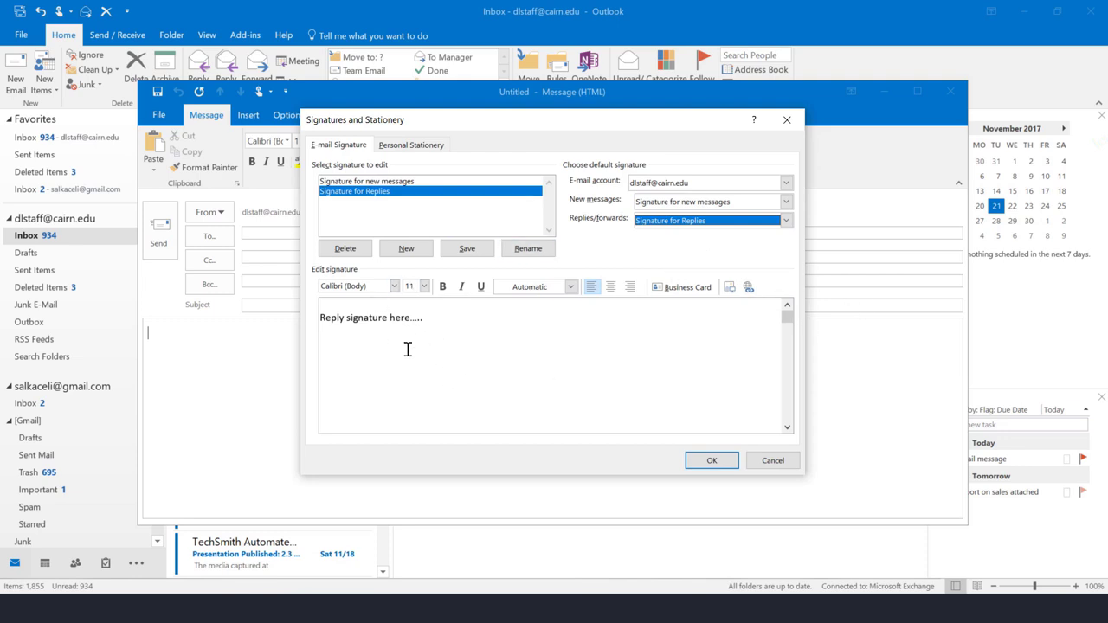
{"action": "left_click", "coordinate": [711, 472]}
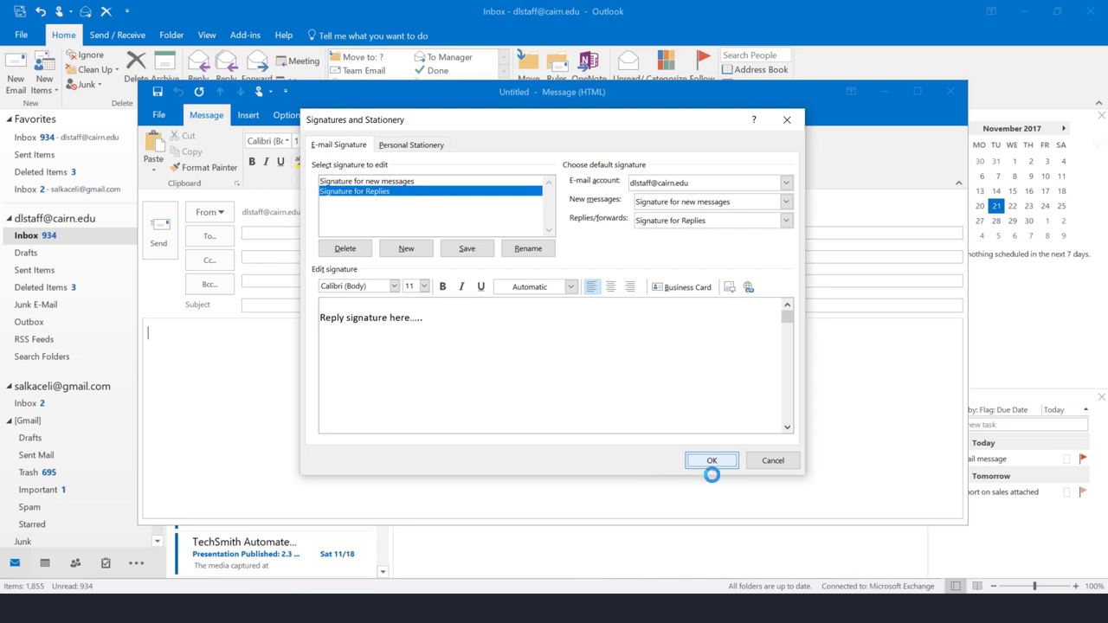
{"action": "left_click", "coordinate": [950, 91]}
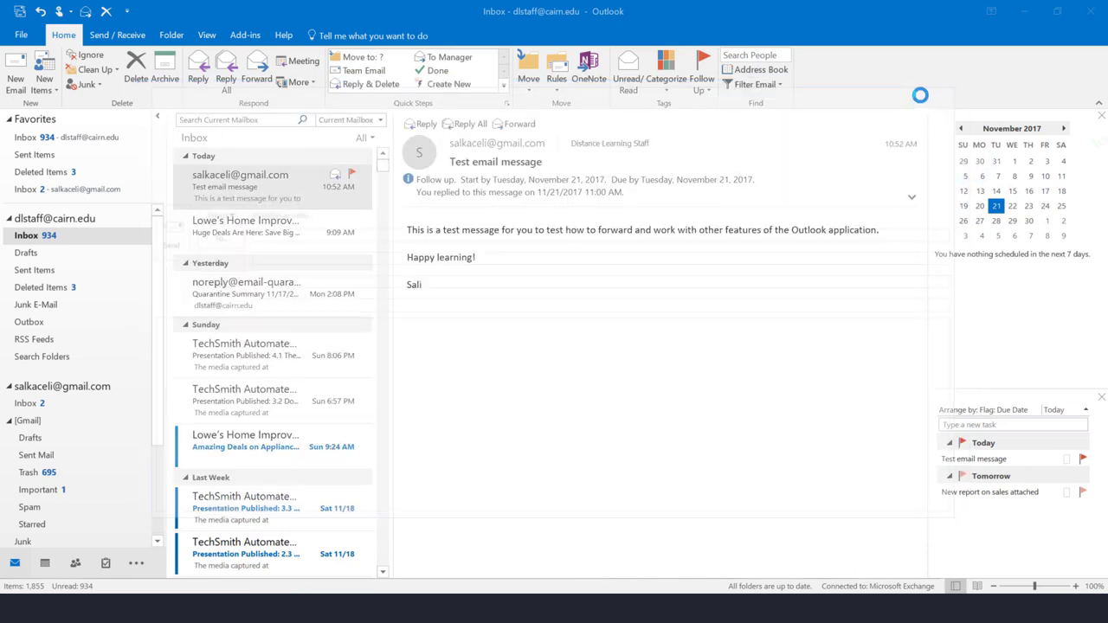
{"action": "left_click", "coordinate": [13, 78]}
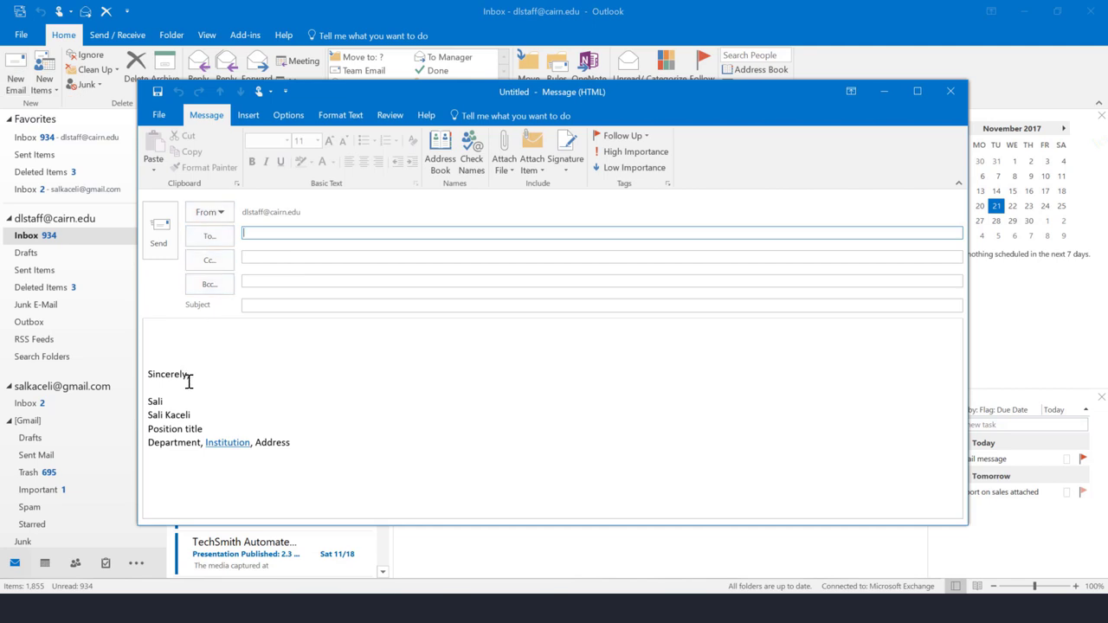
{"action": "left_click", "coordinate": [188, 381]}
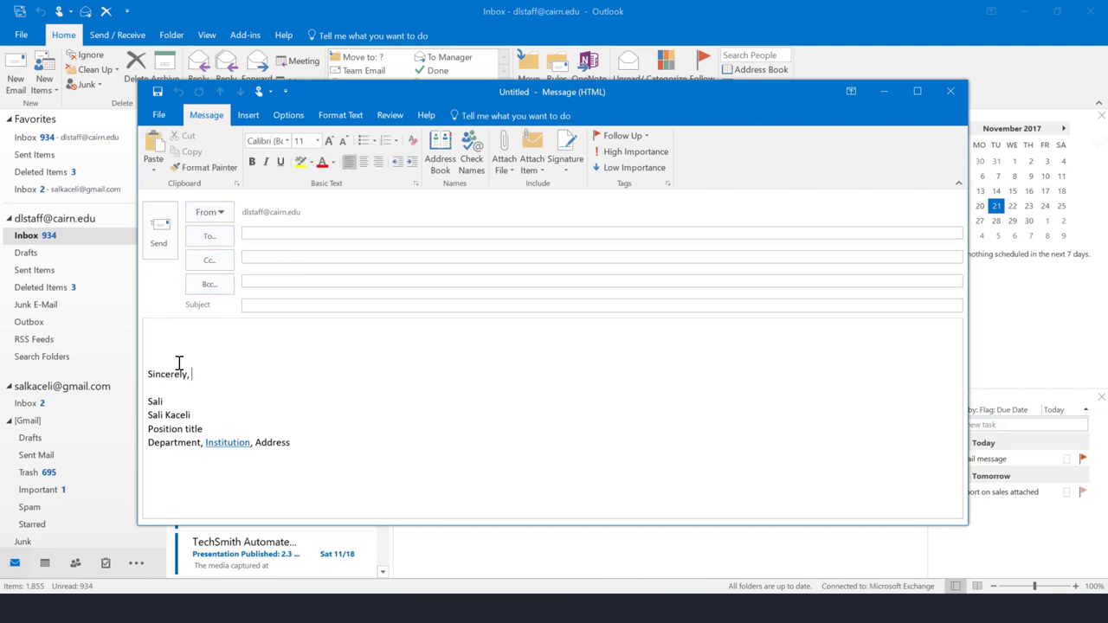
{"action": "mouse_move", "coordinate": [178, 341]}
{"action": "left_mouse_down"}
{"action": "mouse_move", "coordinate": [213, 411]}
{"action": "mouse_move", "coordinate": [296, 460]}
{"action": "left_mouse_up"}
{"action": "left_click", "coordinate": [340, 460]}
{"action": "left_click", "coordinate": [955, 96]}
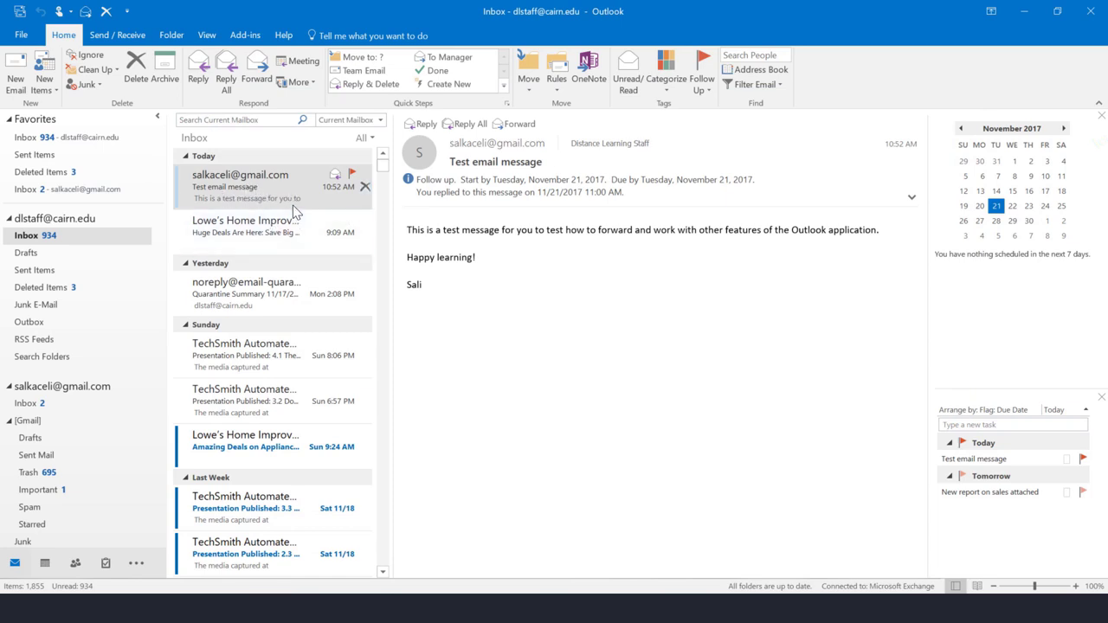
{"action": "left_click", "coordinate": [423, 124]}
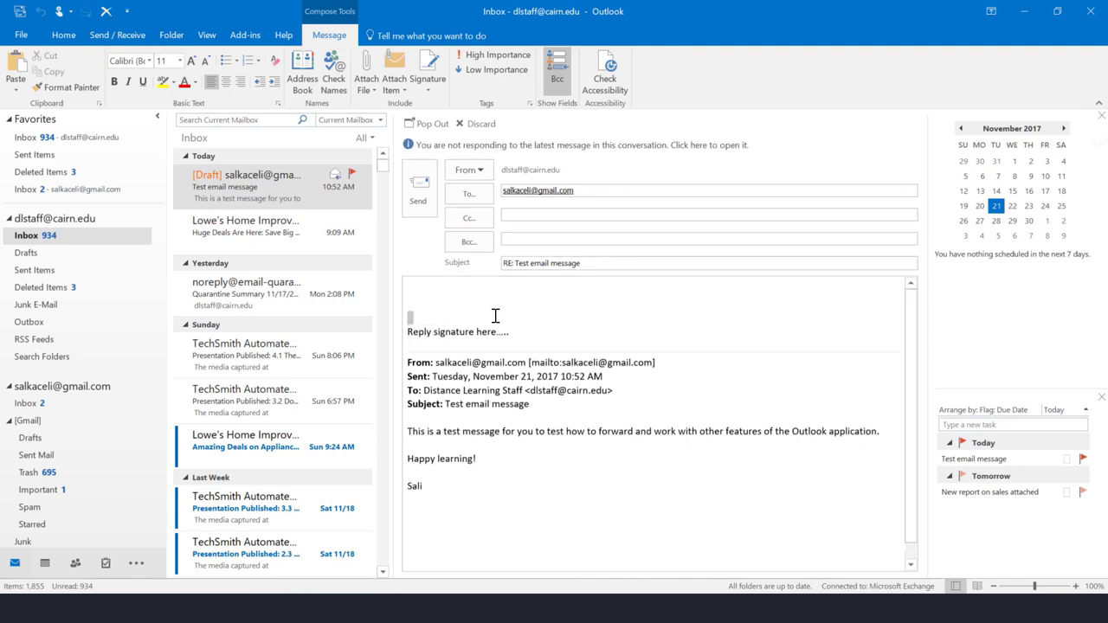
{"action": "triple_click", "coordinate": [515, 343]}
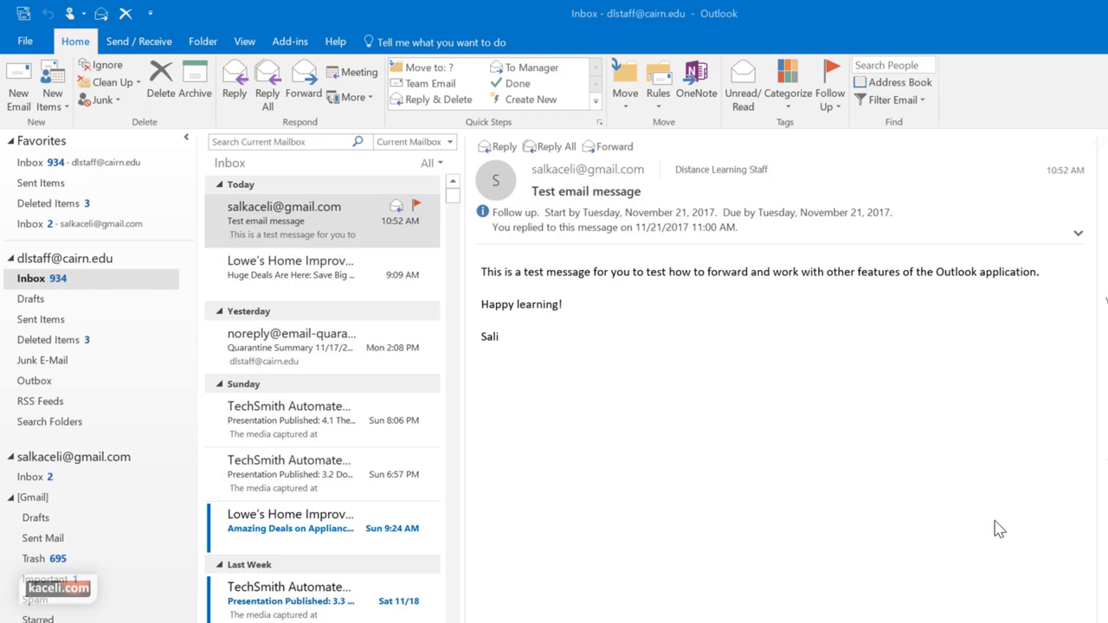
In the work Inbox, search the Current Mailbox for 'lowes' and browse the results
{"action": "left_click", "coordinate": [32, 281]}
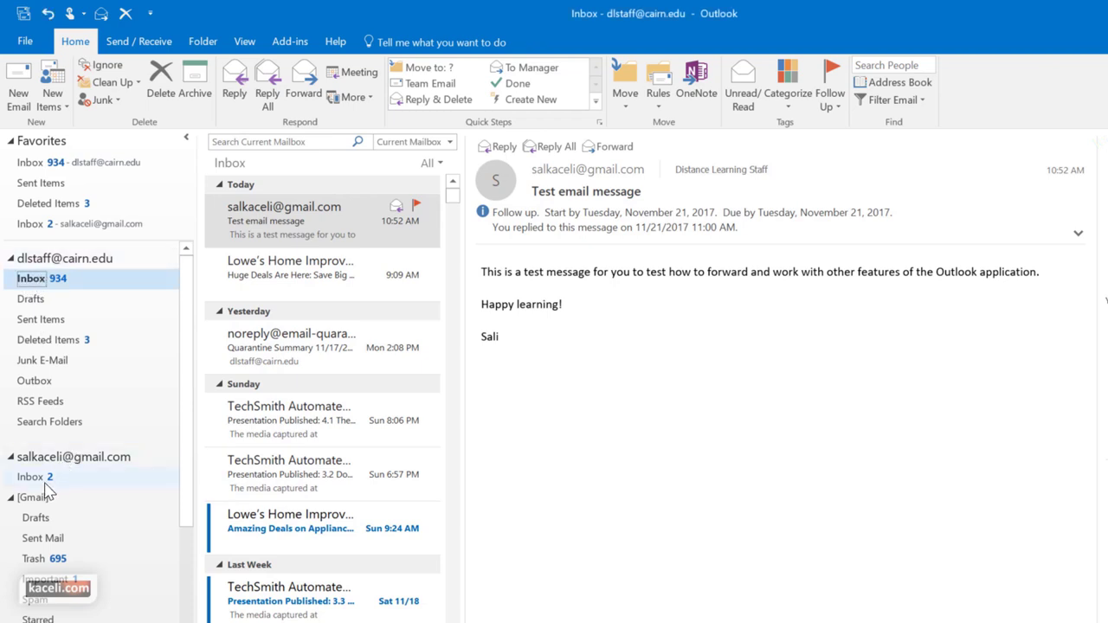
{"action": "left_click", "coordinate": [252, 143]}
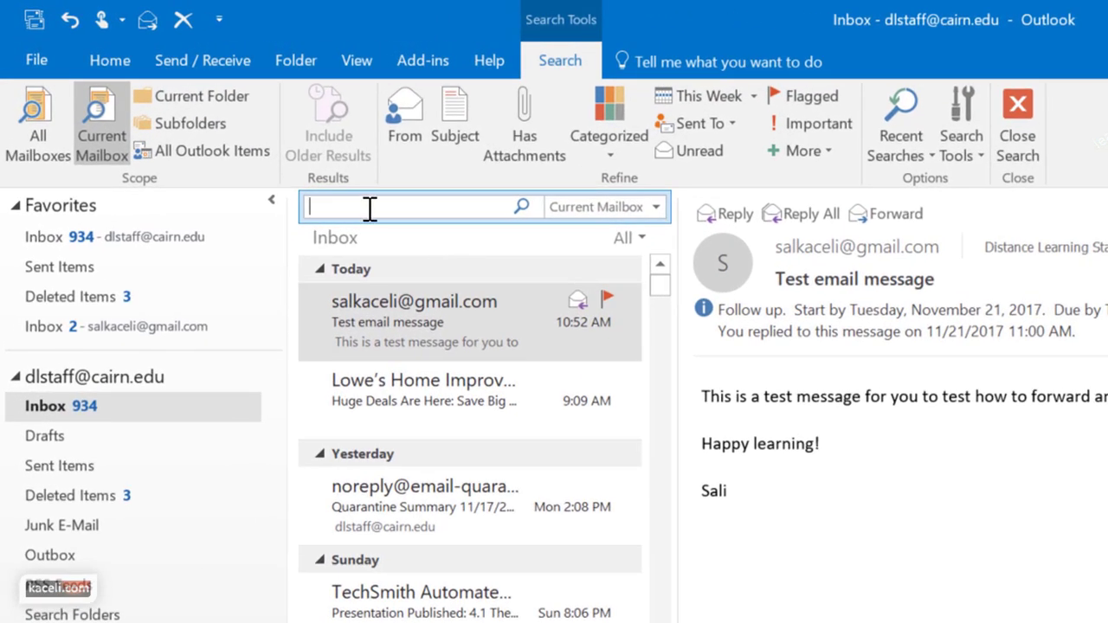
{"action": "left_click", "coordinate": [656, 208]}
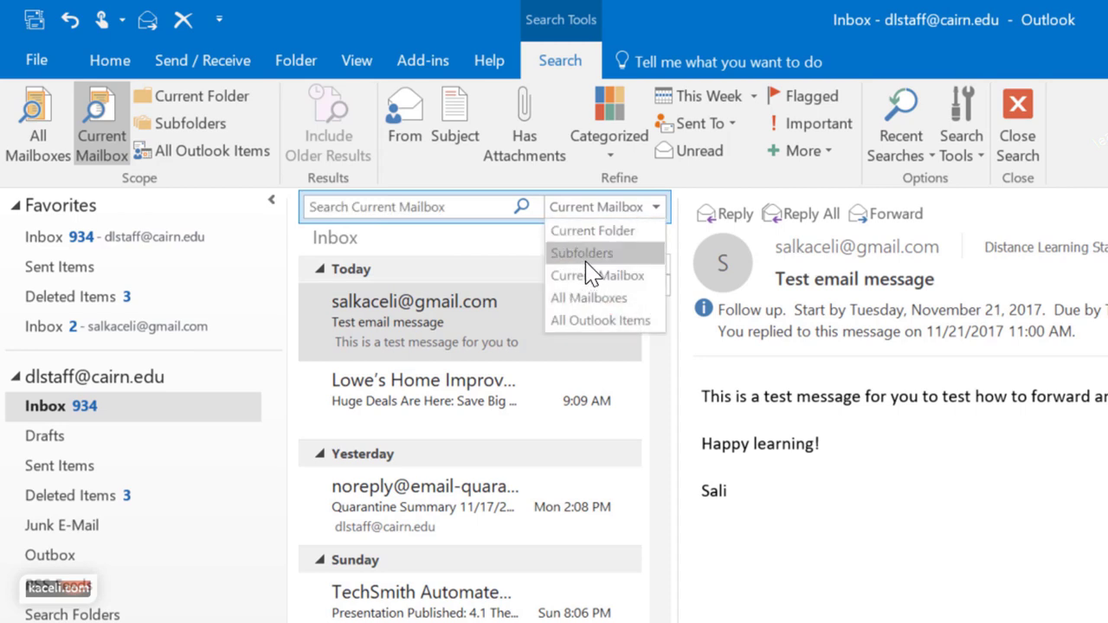
{"action": "left_click", "coordinate": [470, 257]}
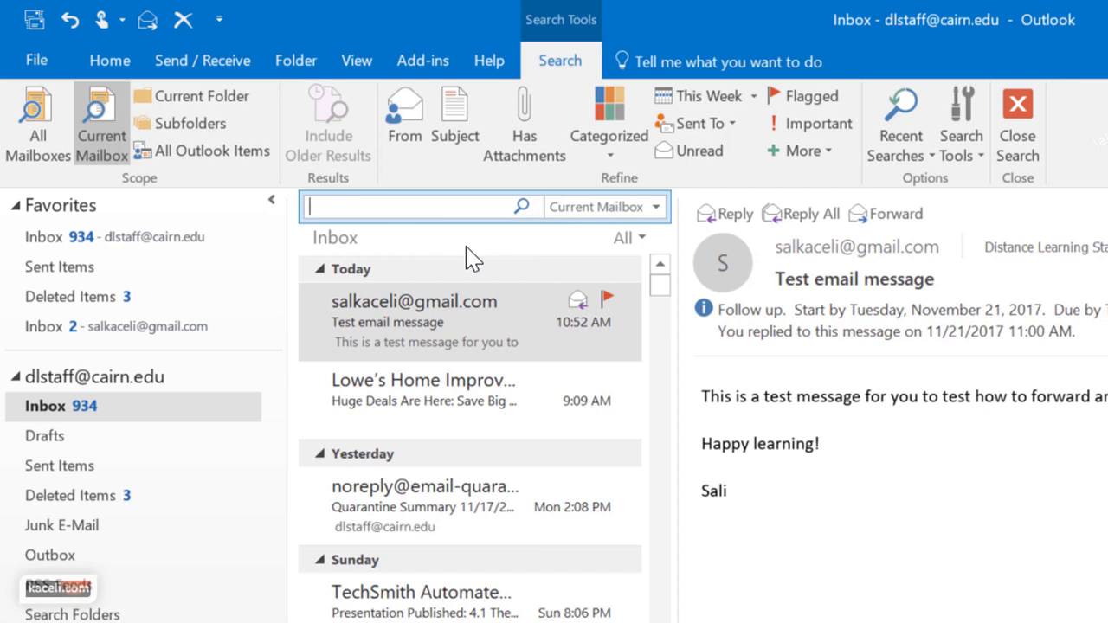
{"action": "type", "text": "lowes"}
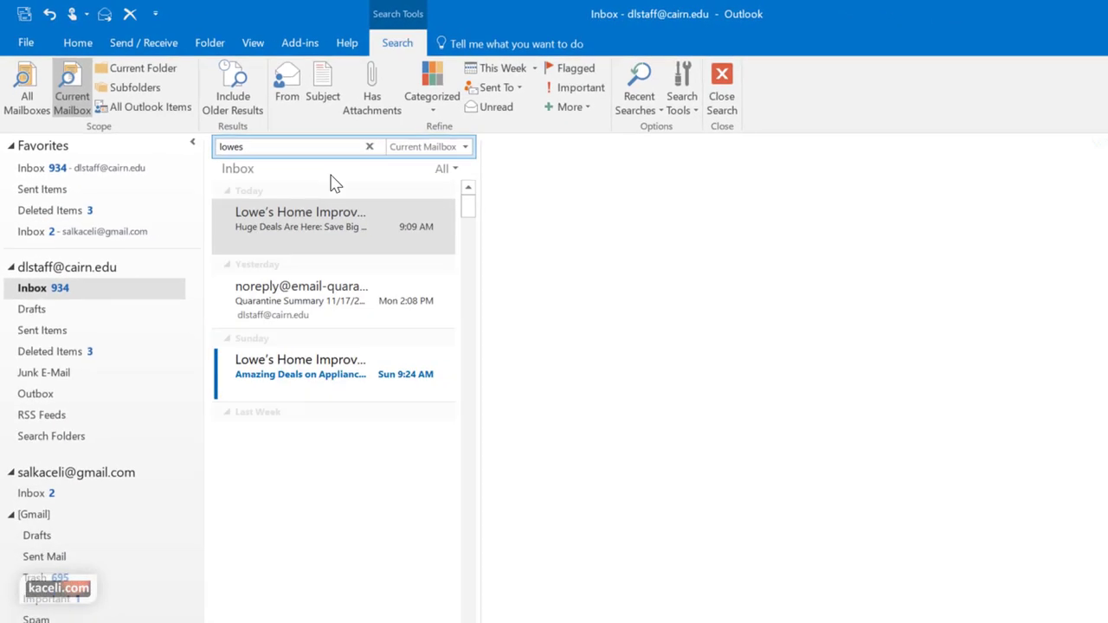
{"action": "scroll", "coordinate": [378, 321], "scroll_direction": "down", "scroll_amount": 10}
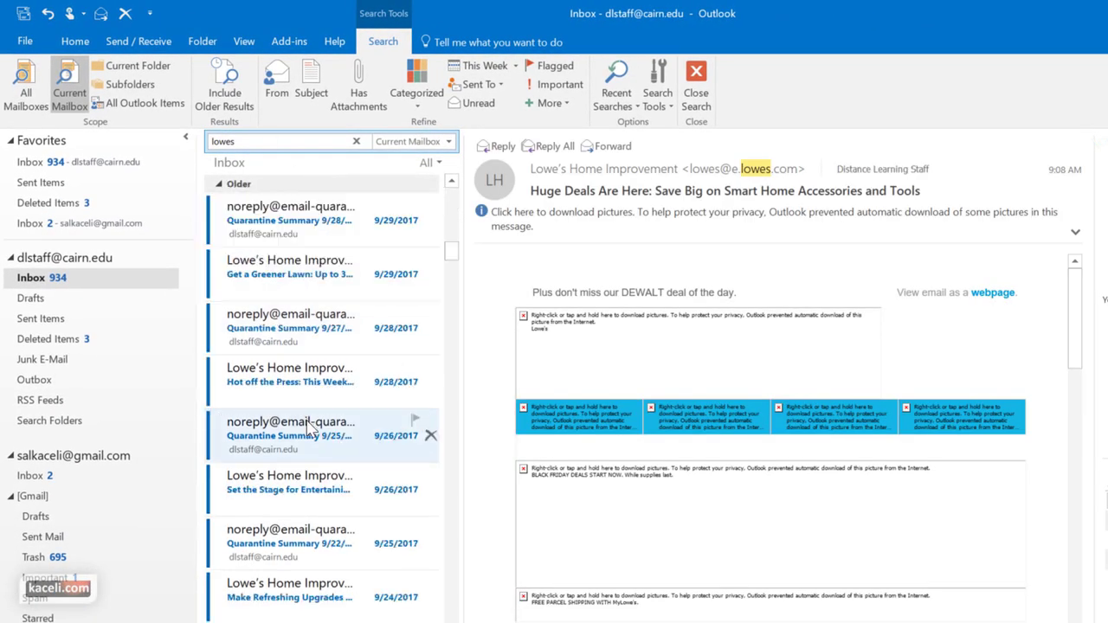
{"action": "scroll", "coordinate": [303, 433], "scroll_direction": "down", "scroll_amount": 2}
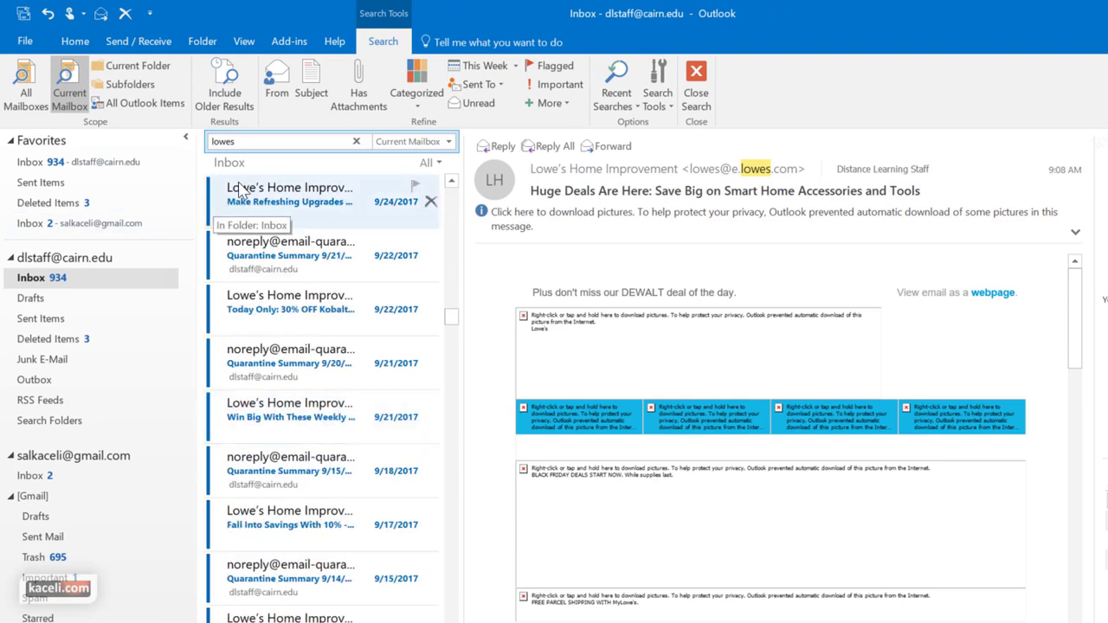
Replace the search term with 'report', browse the results, then clear the search box
{"action": "double_click", "coordinate": [223, 141]}
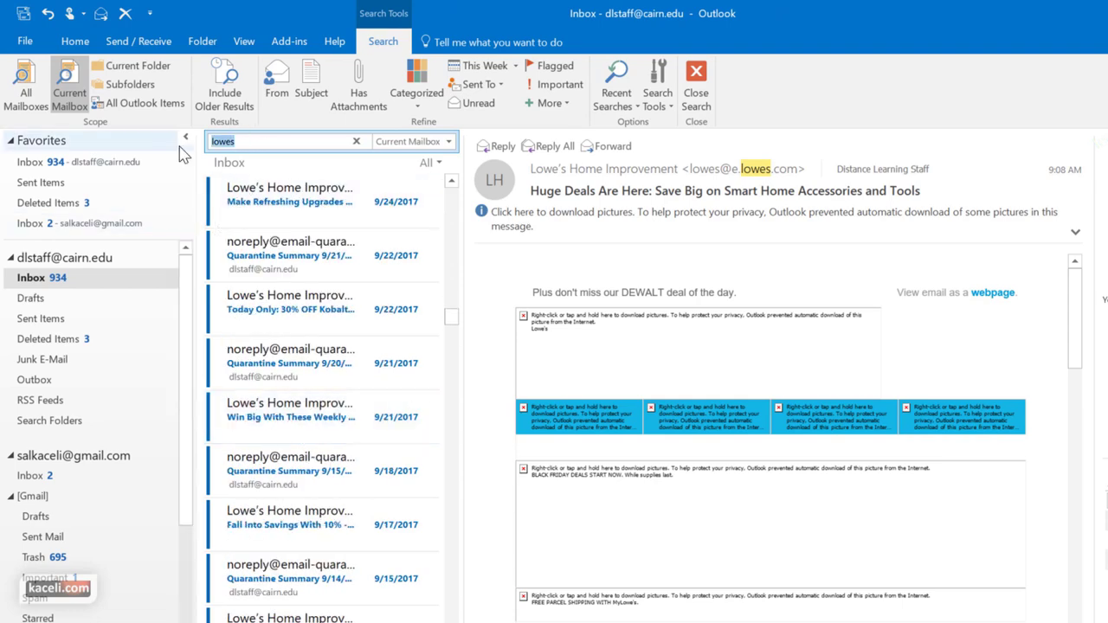
{"action": "type", "text": "report"}
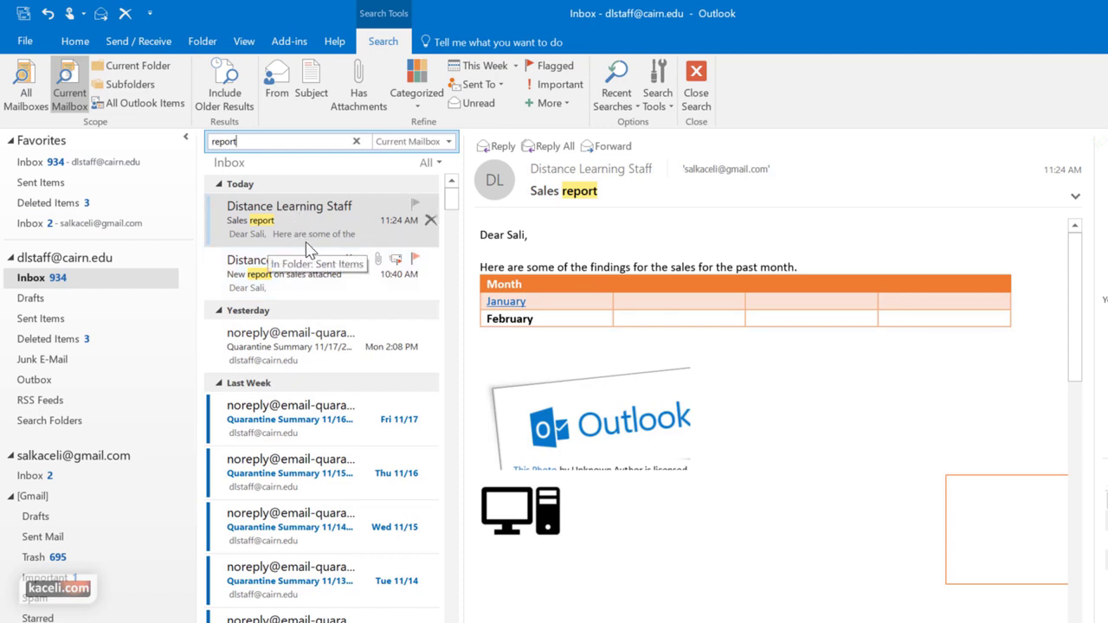
{"action": "scroll", "coordinate": [307, 489], "scroll_direction": "down", "scroll_amount": 4}
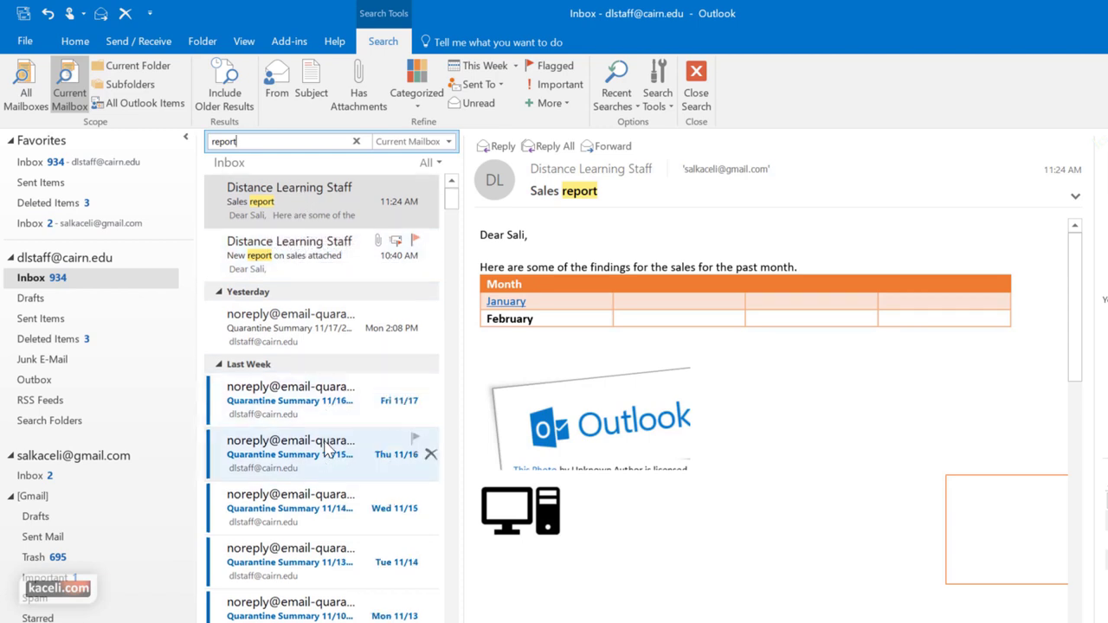
{"action": "scroll", "coordinate": [307, 489], "scroll_direction": "down", "scroll_amount": 4}
{"action": "scroll", "coordinate": [304, 493], "scroll_direction": "up", "scroll_amount": 10}
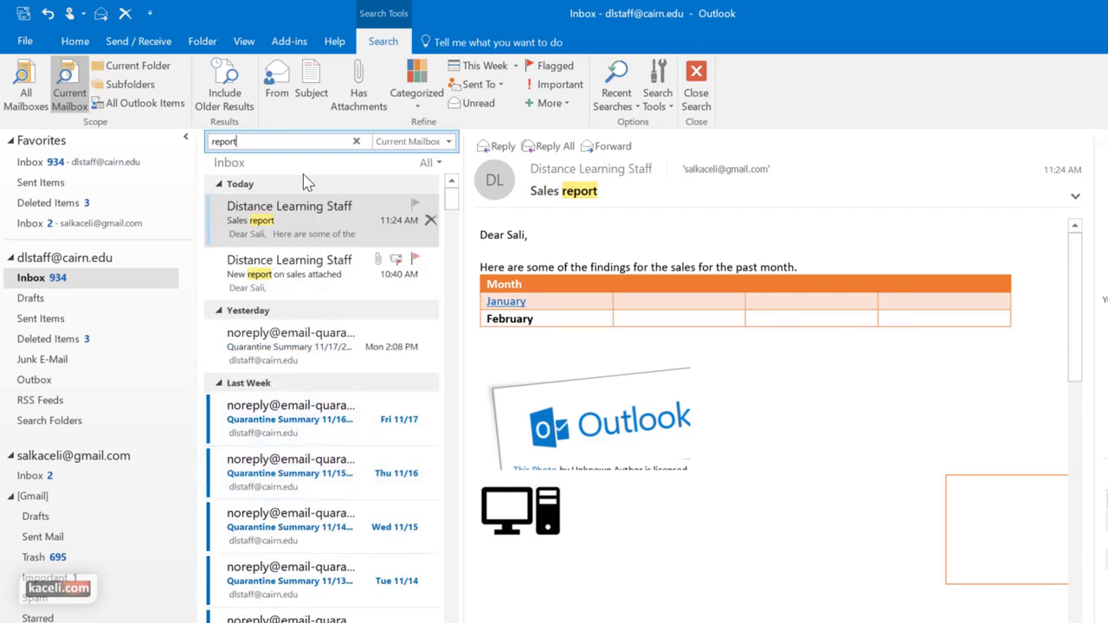
{"action": "left_click_drag", "start_coordinate": [251, 141], "coordinate": [187, 140]}
{"action": "left_click", "coordinate": [185, 138]}
{"action": "key", "text": "BackSpace"}
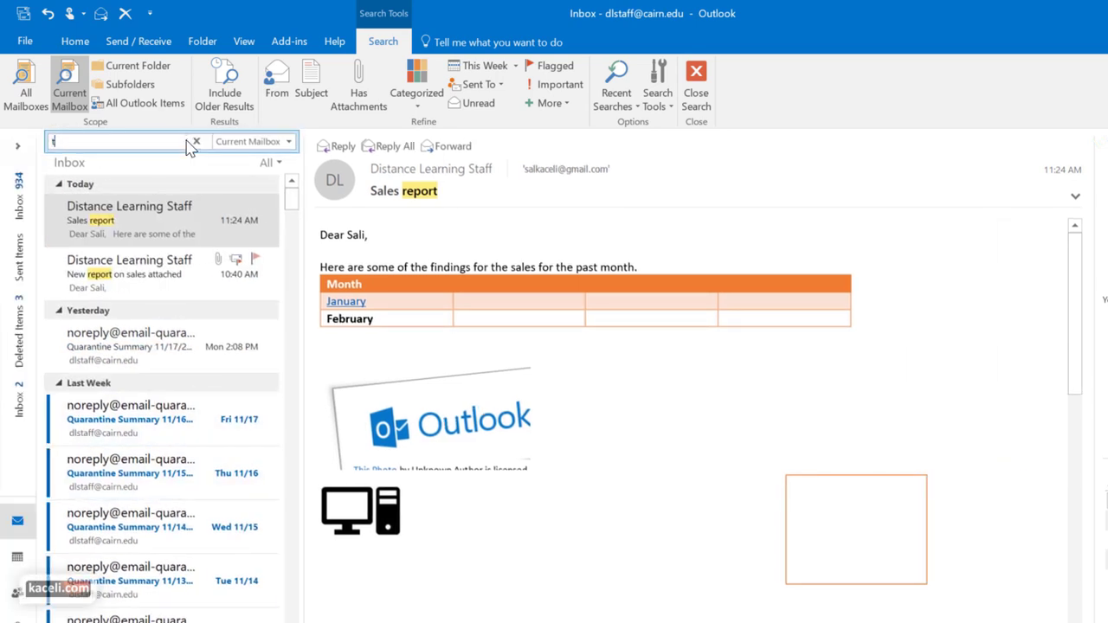
Search for 'test', view the Test message and its reply, then limit scope to Current Folder
{"action": "type", "text": "test"}
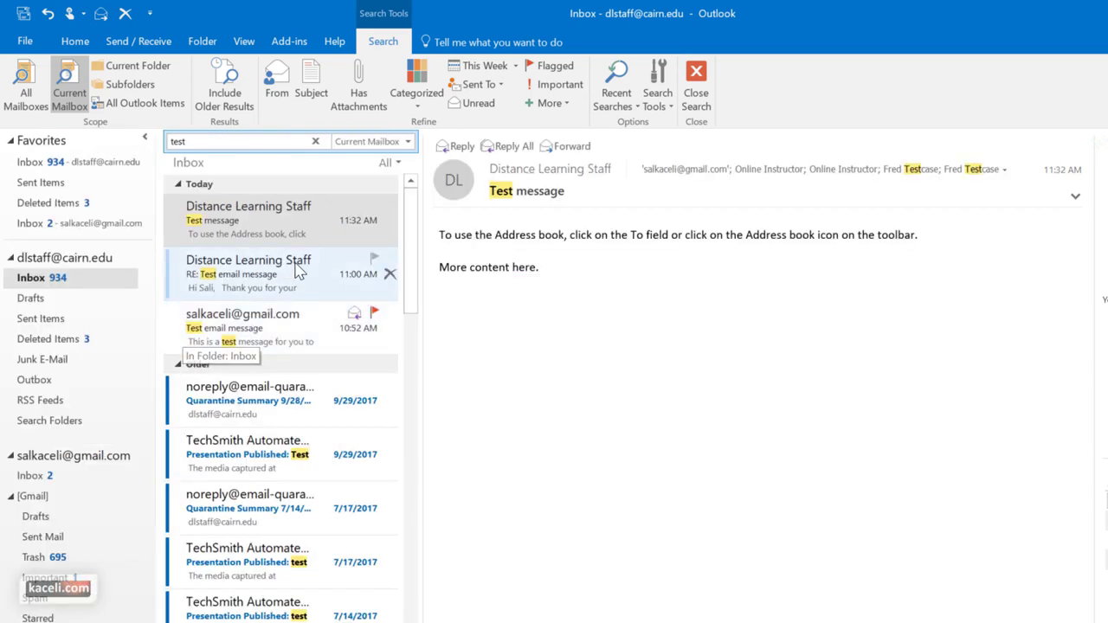
{"action": "left_click", "coordinate": [253, 238]}
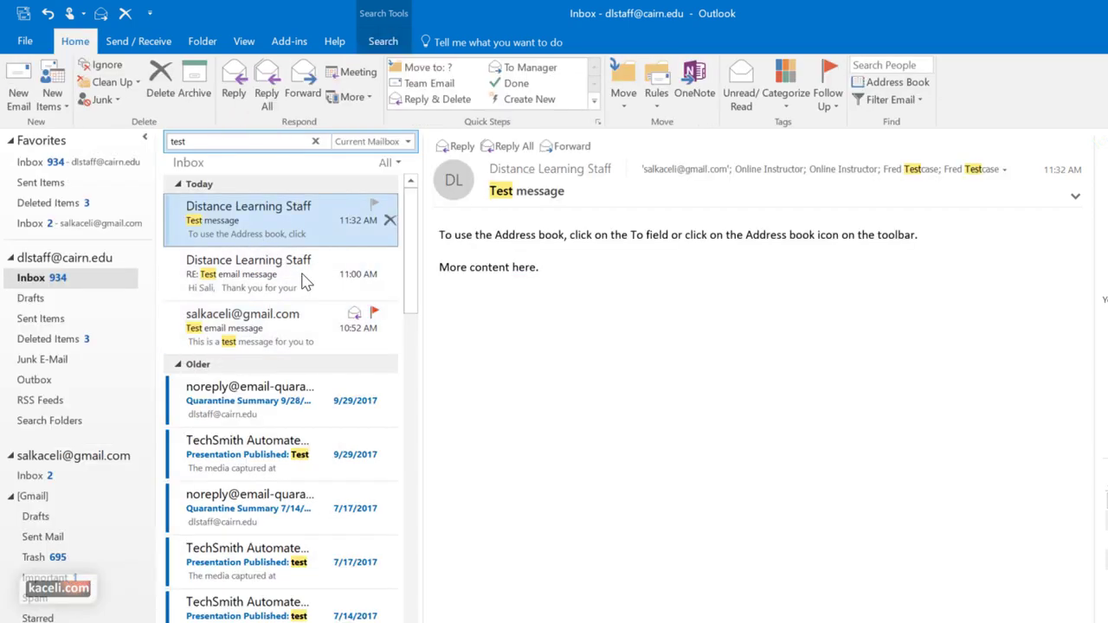
{"action": "left_click", "coordinate": [251, 285]}
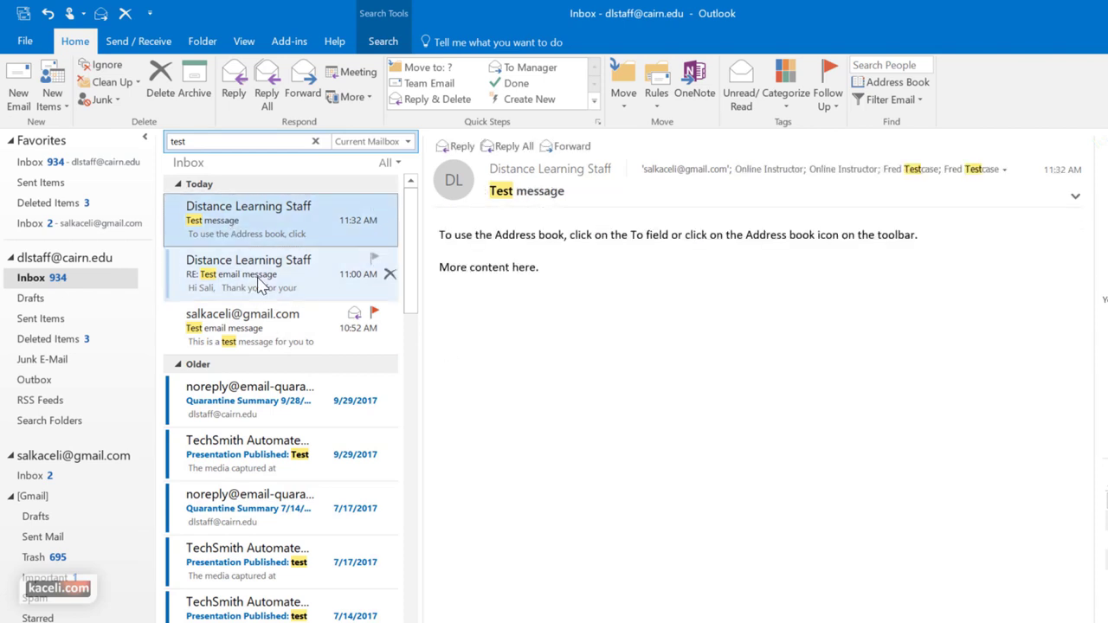
{"action": "left_click", "coordinate": [260, 286]}
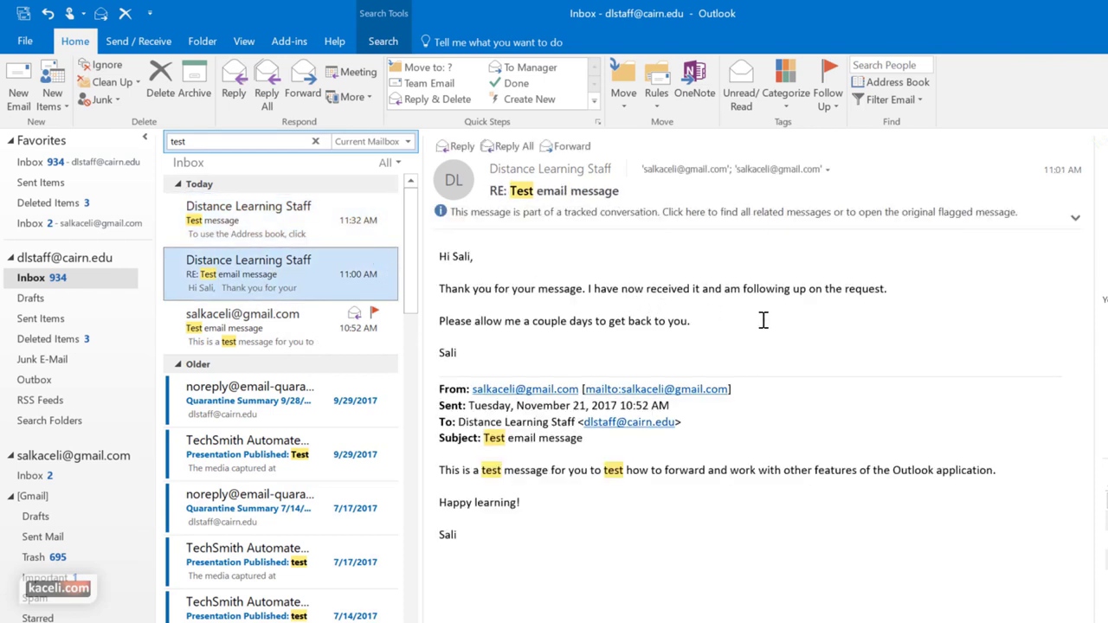
{"action": "left_click", "coordinate": [290, 232]}
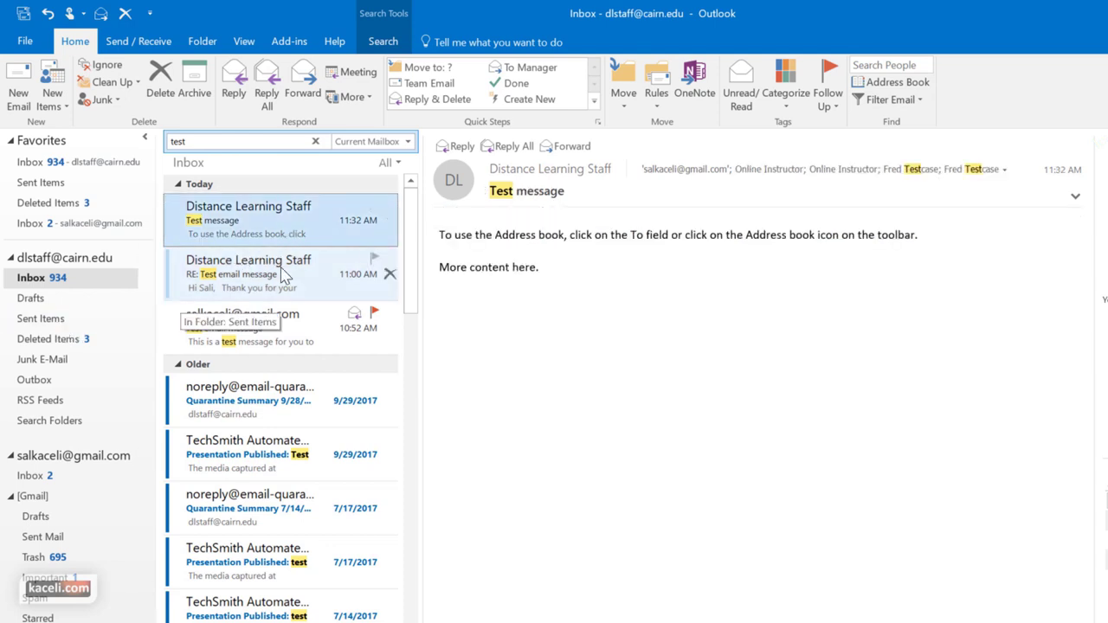
{"action": "left_click", "coordinate": [406, 141]}
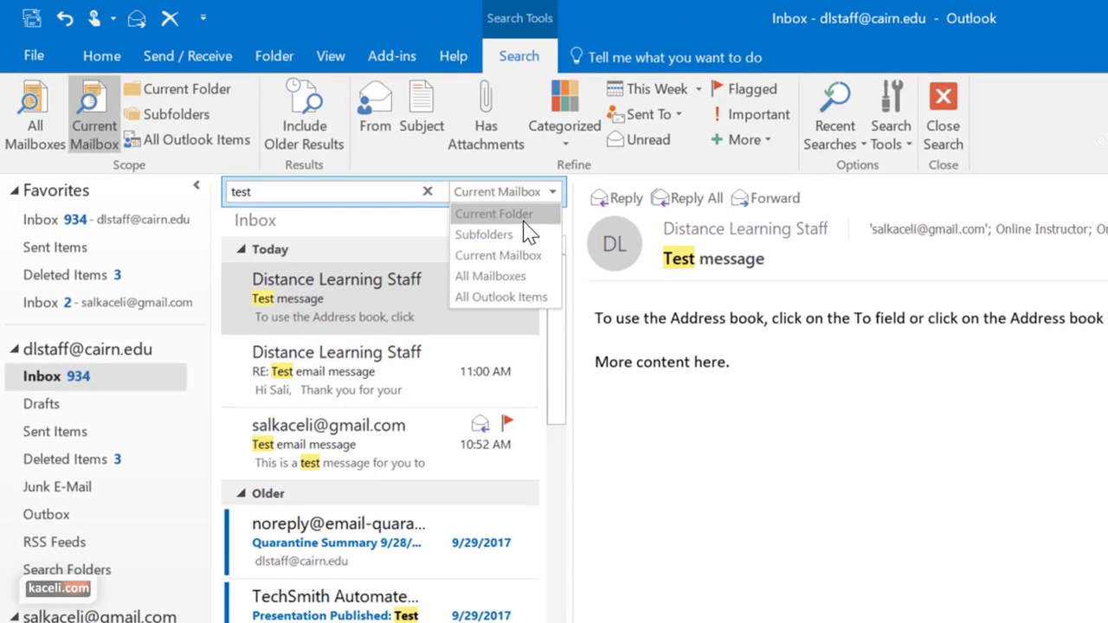
{"action": "left_click", "coordinate": [526, 215]}
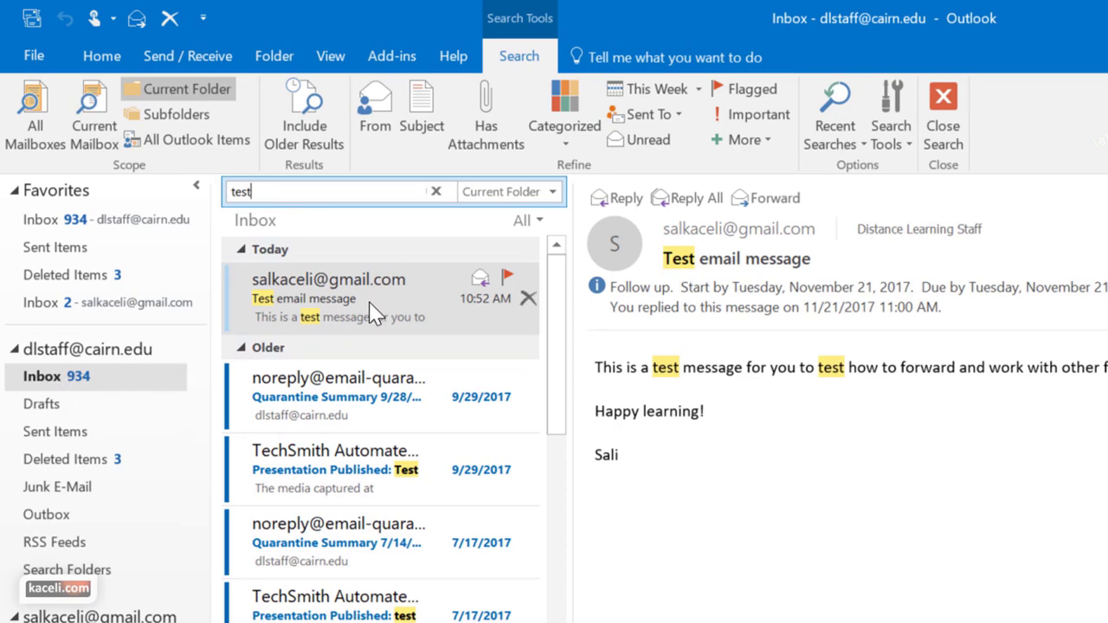
Search Sent Items for 'test', then return to the Inbox and its search box
{"action": "left_click", "coordinate": [54, 431]}
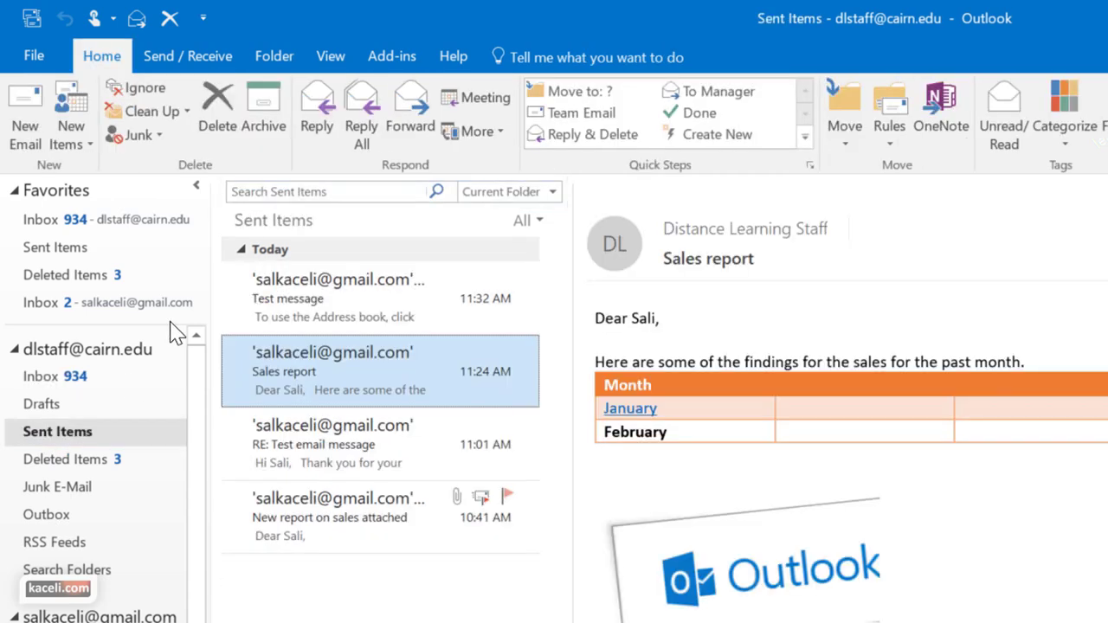
{"action": "left_click", "coordinate": [314, 191]}
{"action": "type", "text": "test"}
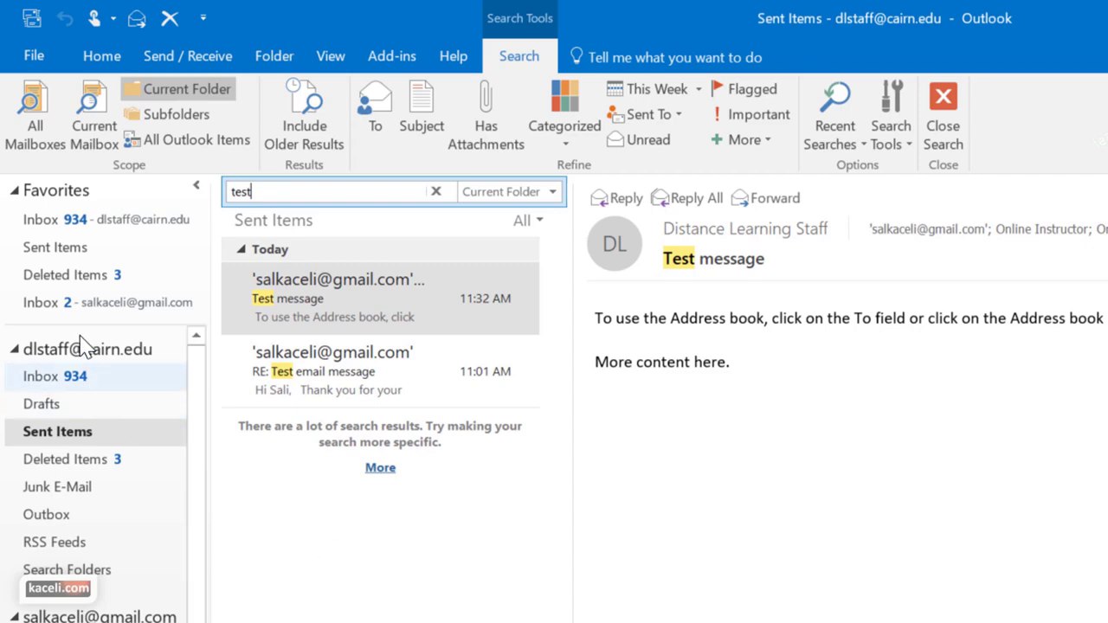
{"action": "left_click", "coordinate": [43, 379]}
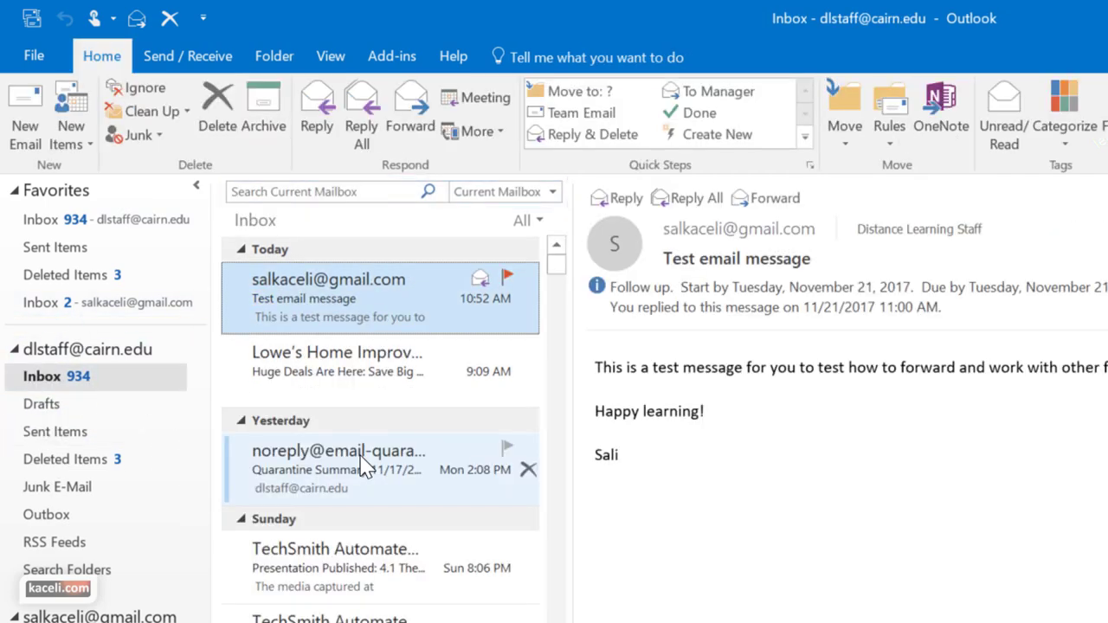
{"action": "left_click", "coordinate": [346, 192]}
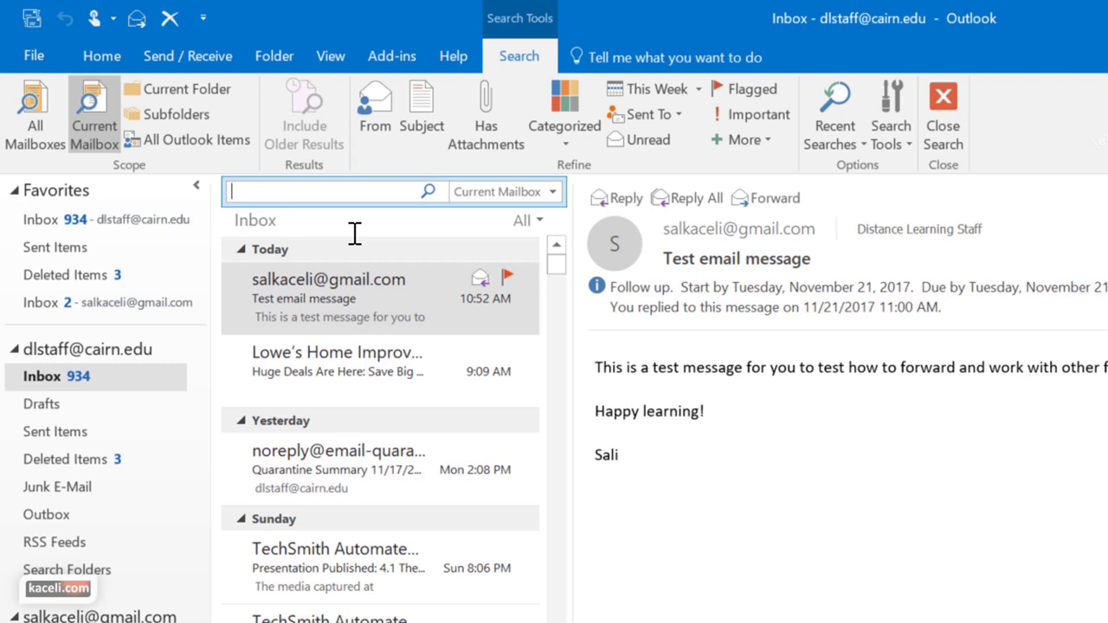
{"action": "left_click", "coordinate": [890, 134]}
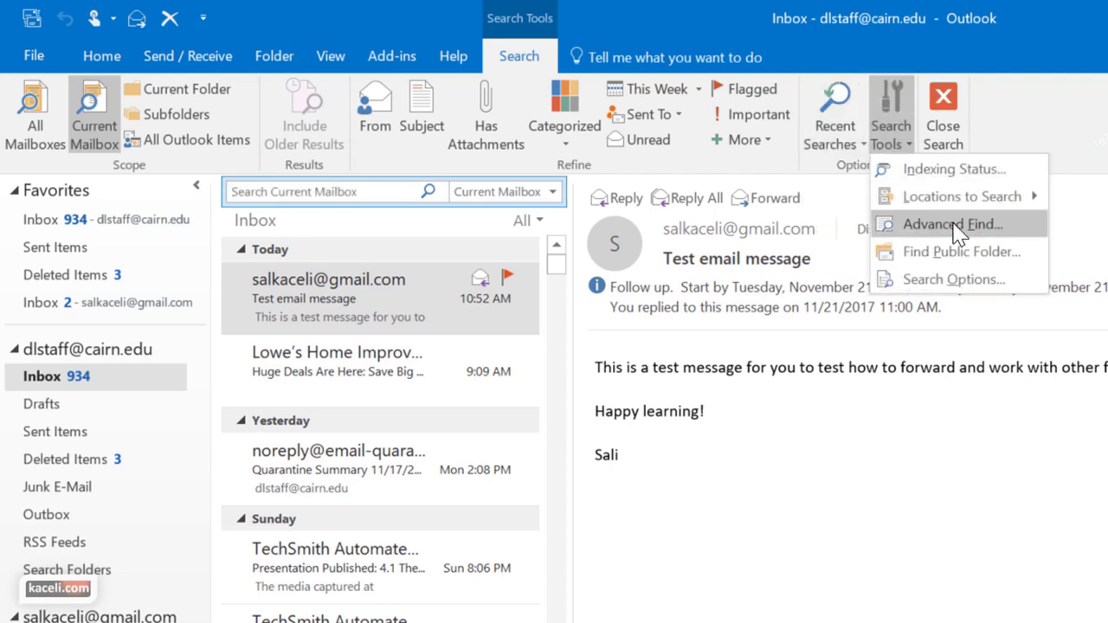
{"action": "mouse_move", "coordinate": [962, 208]}
{"action": "left_click", "coordinate": [970, 227]}
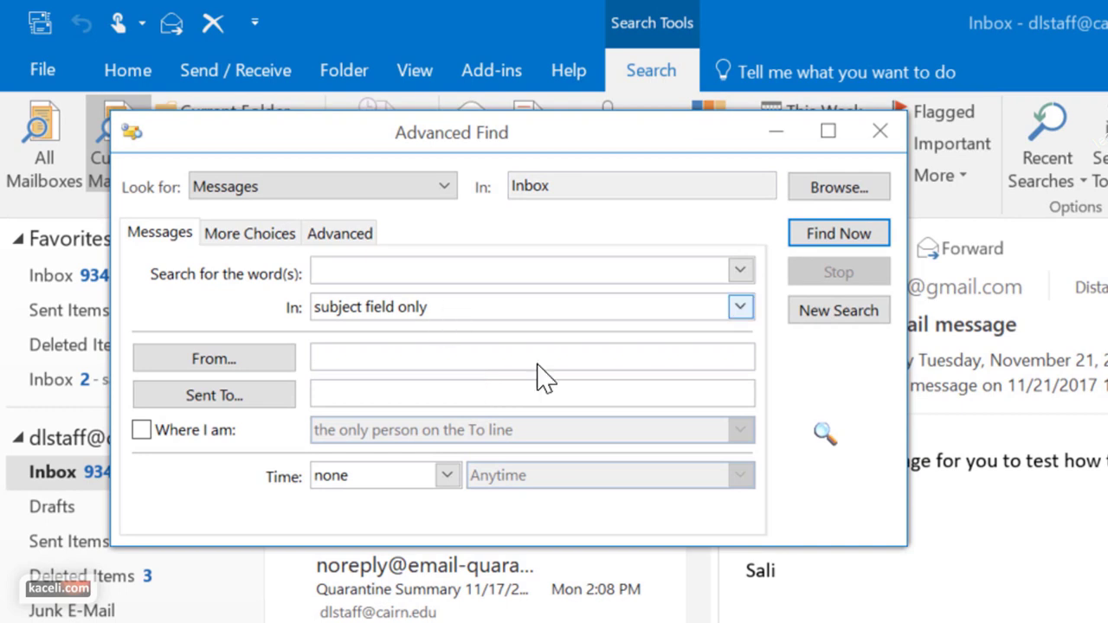
{"action": "left_click", "coordinate": [447, 304]}
{"action": "left_click", "coordinate": [448, 304]}
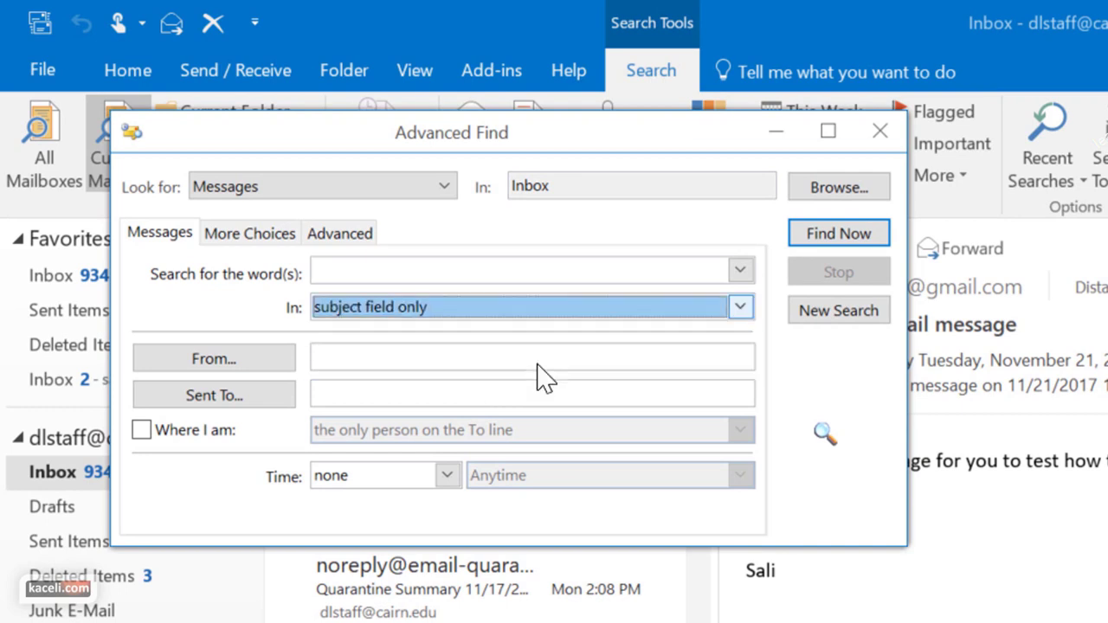
{"action": "left_click", "coordinate": [346, 367]}
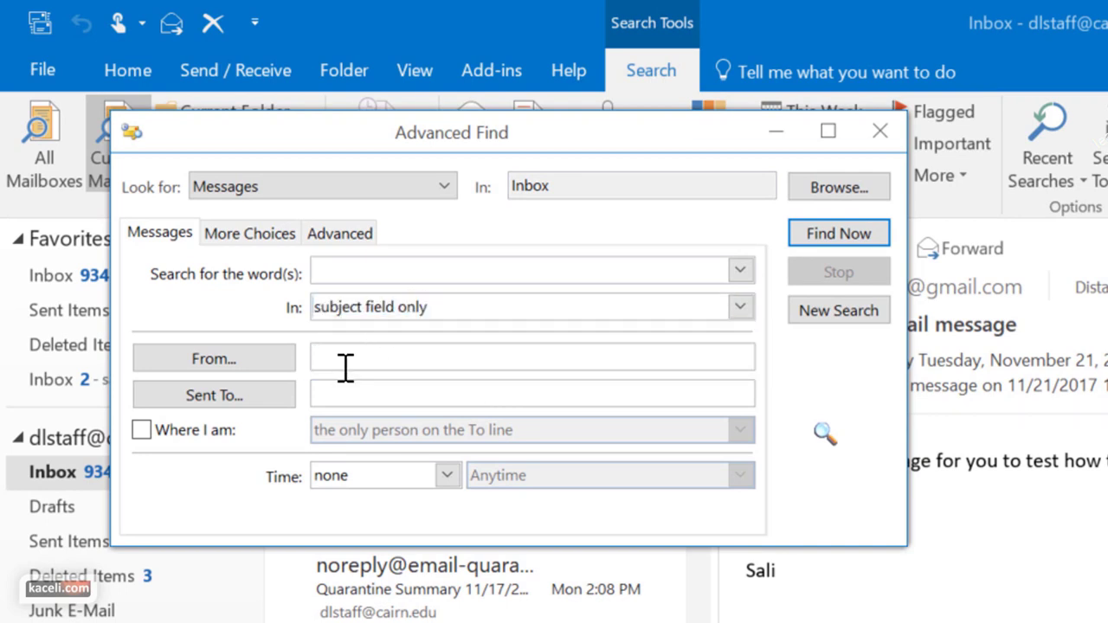
{"action": "left_click_drag", "start_coordinate": [606, 132], "coordinate": [1107, 453]}
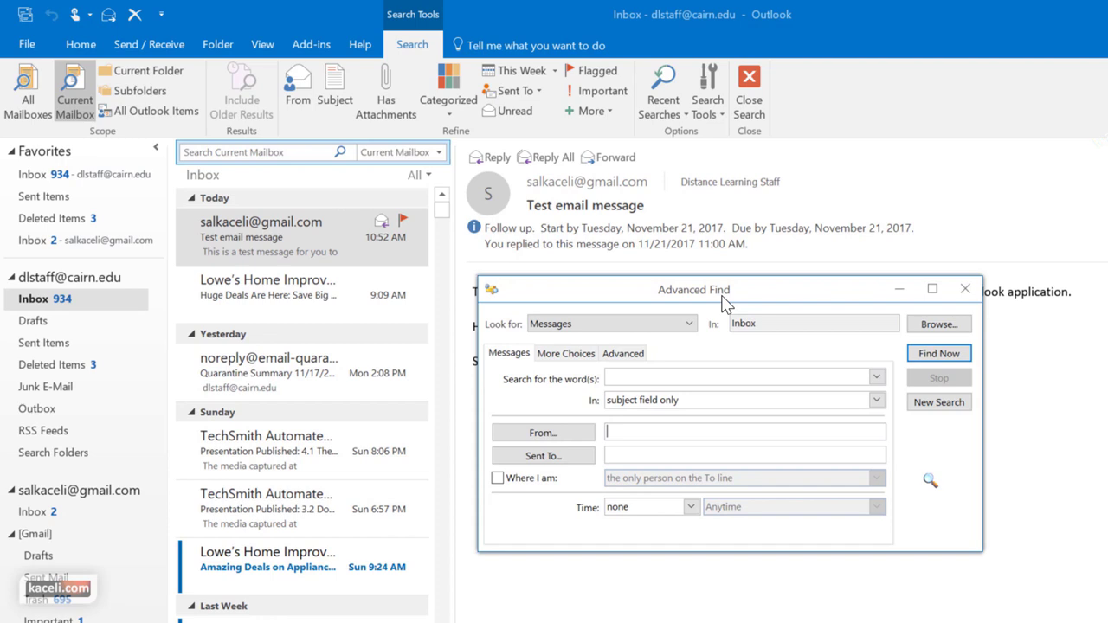
{"action": "left_click", "coordinate": [965, 289]}
{"action": "left_click", "coordinate": [715, 115]}
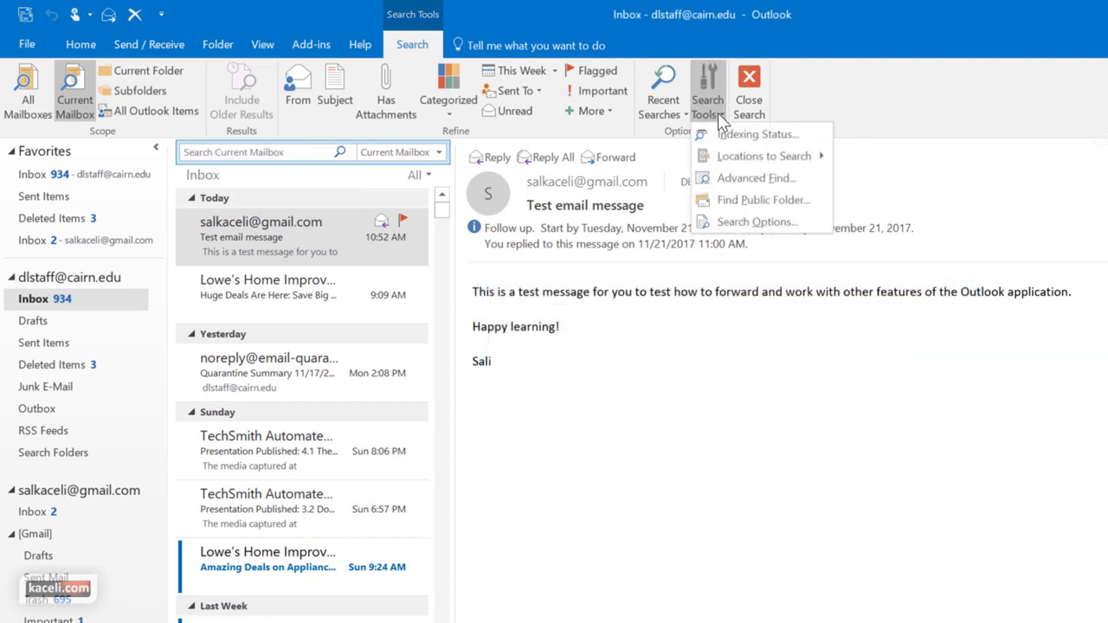
{"action": "left_click", "coordinate": [751, 134]}
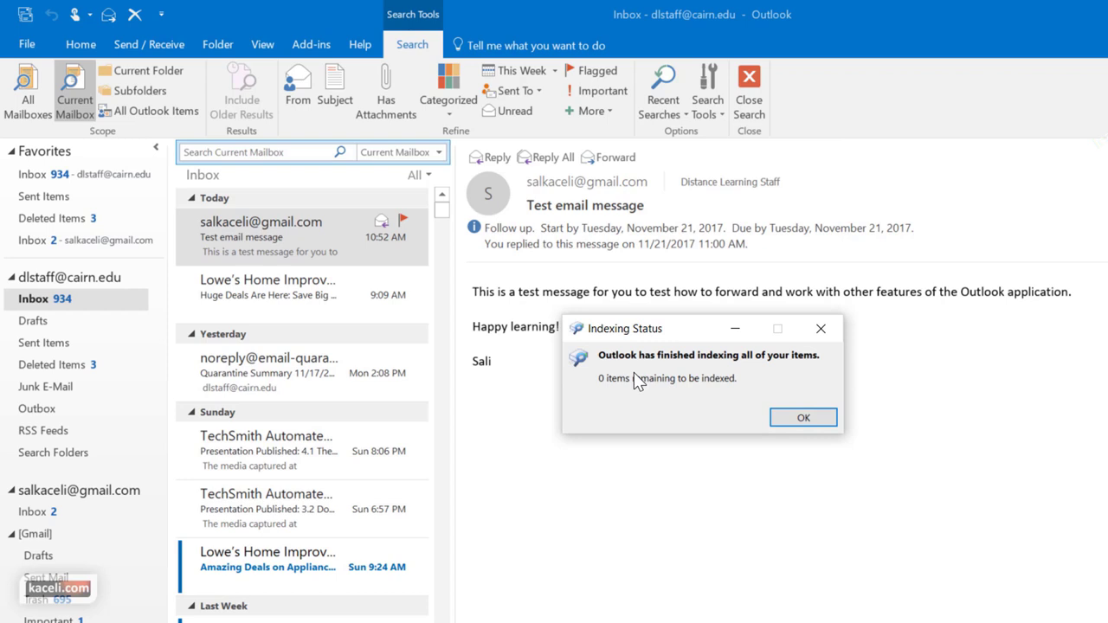
{"action": "left_click", "coordinate": [771, 423]}
{"action": "left_click", "coordinate": [656, 441]}
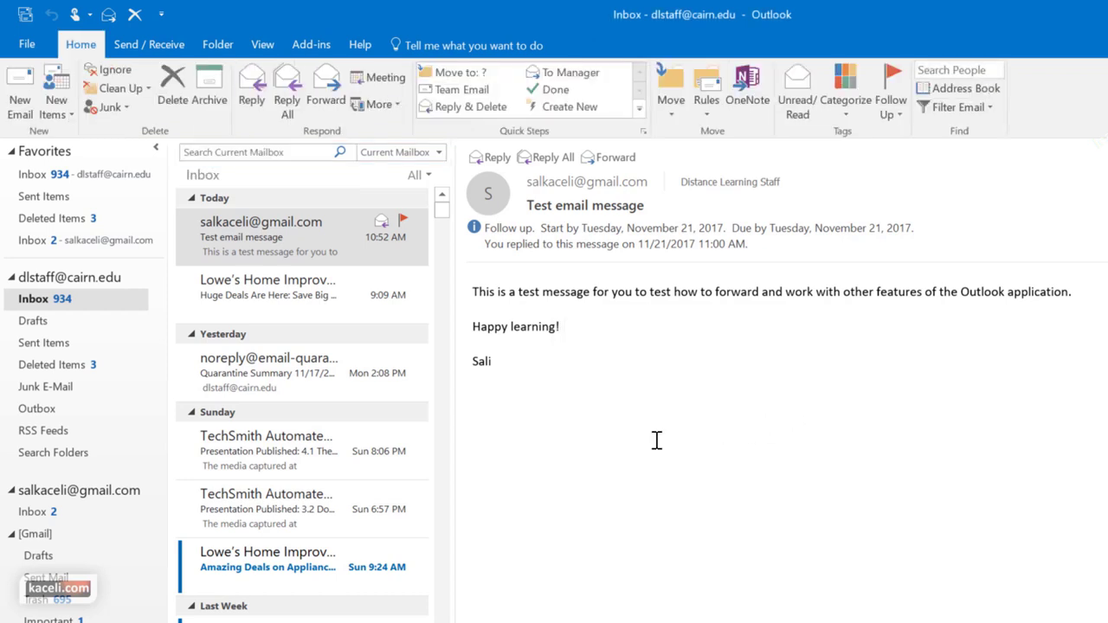
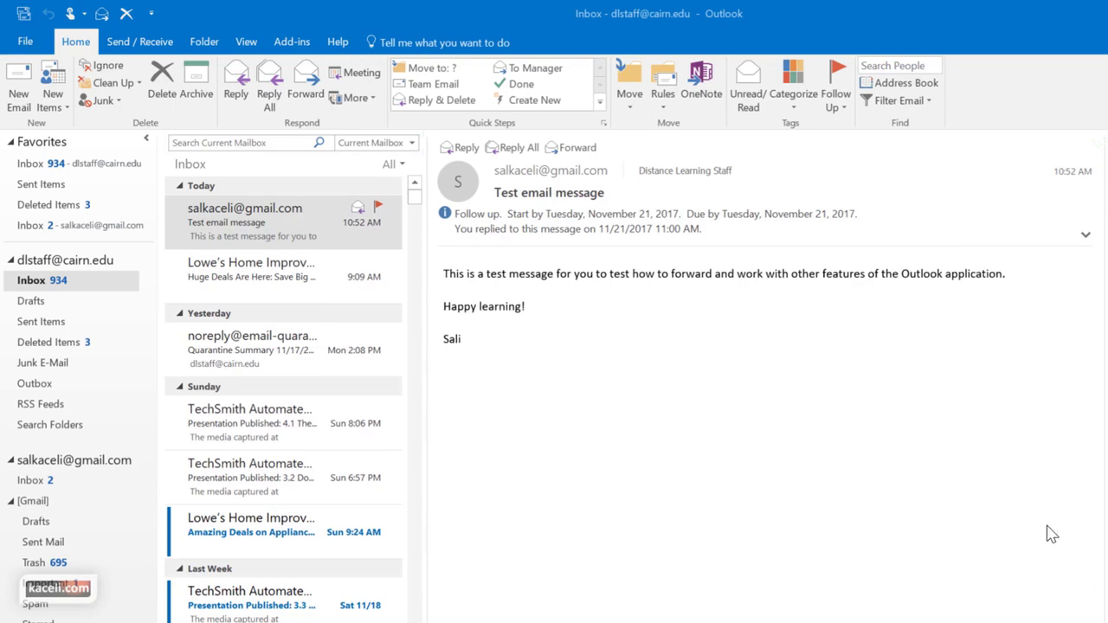
Create a new folder named 'Work related' under the mail account
{"action": "left_click", "coordinate": [41, 295]}
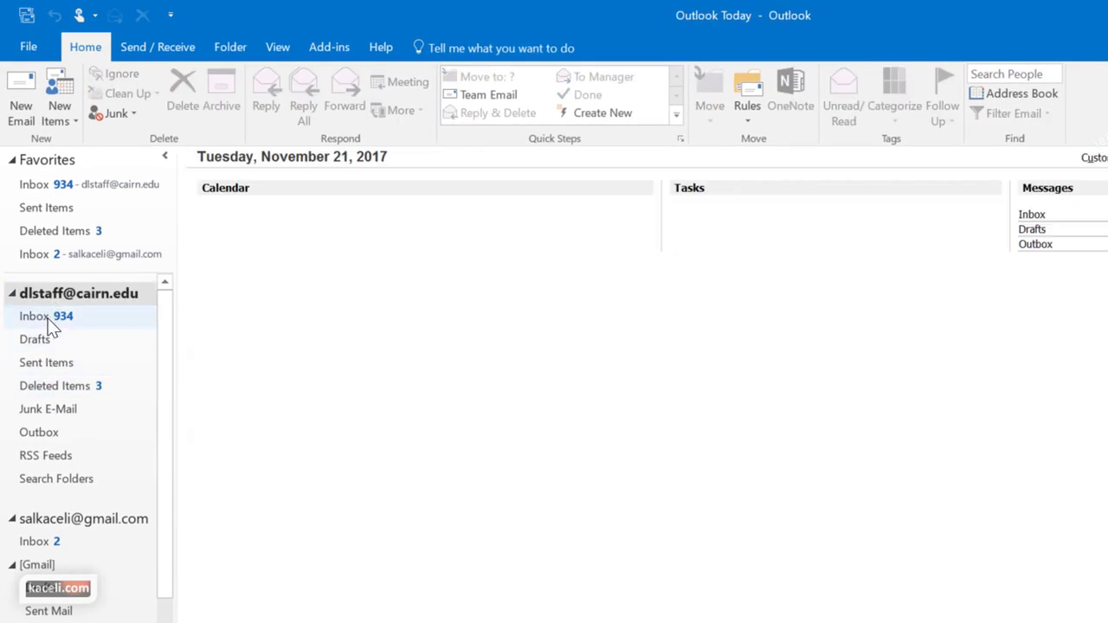
{"action": "left_click", "coordinate": [38, 317]}
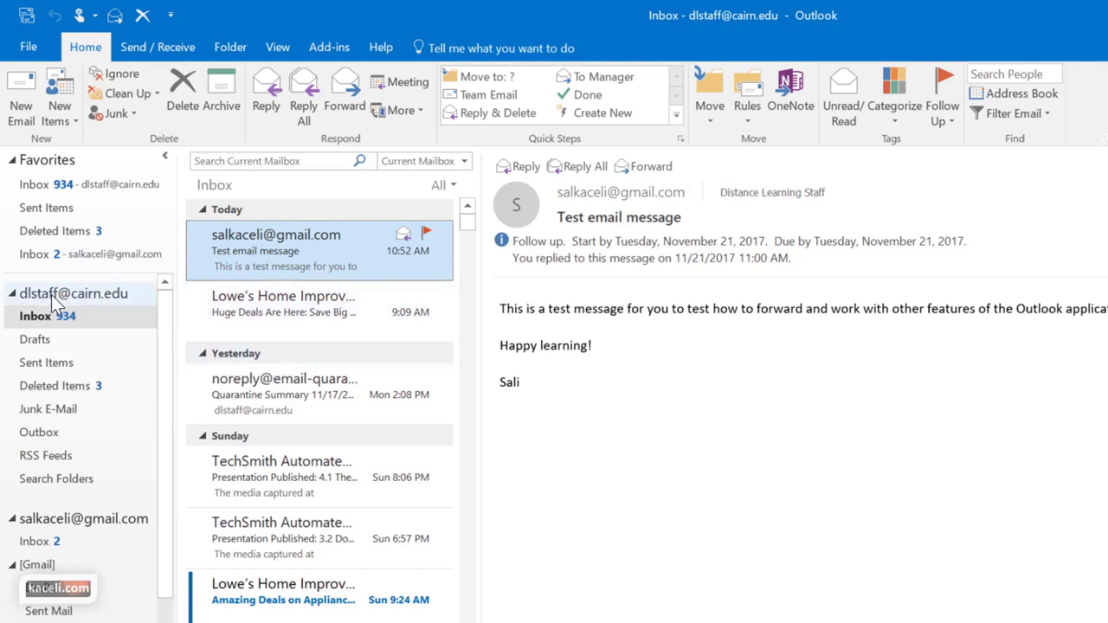
{"action": "right_click", "coordinate": [30, 317]}
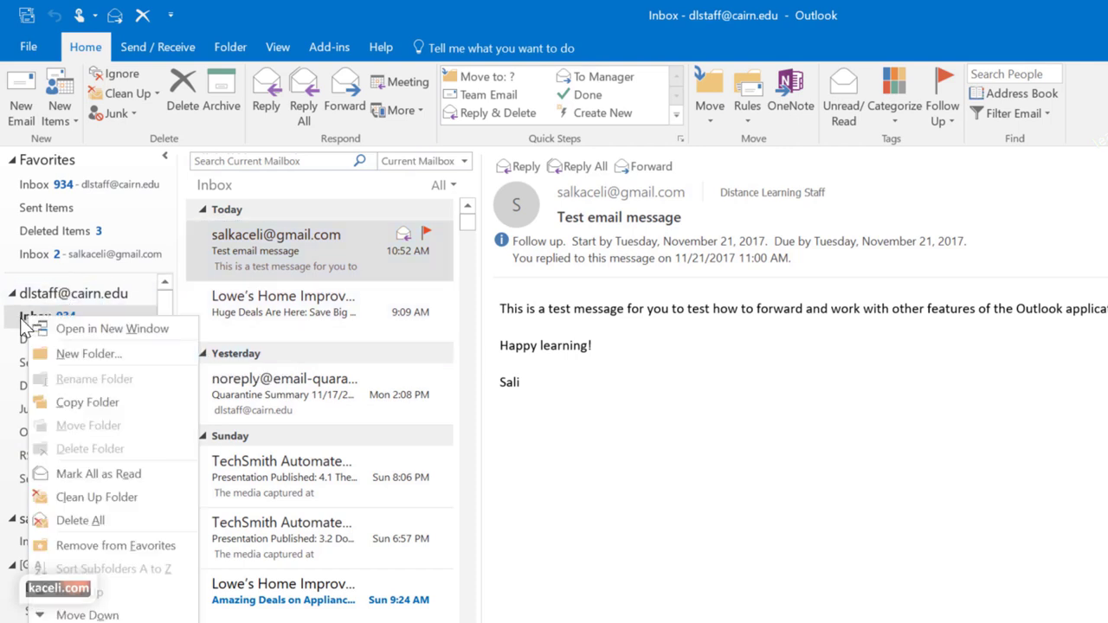
{"action": "left_click", "coordinate": [24, 382]}
{"action": "right_click", "coordinate": [31, 319]}
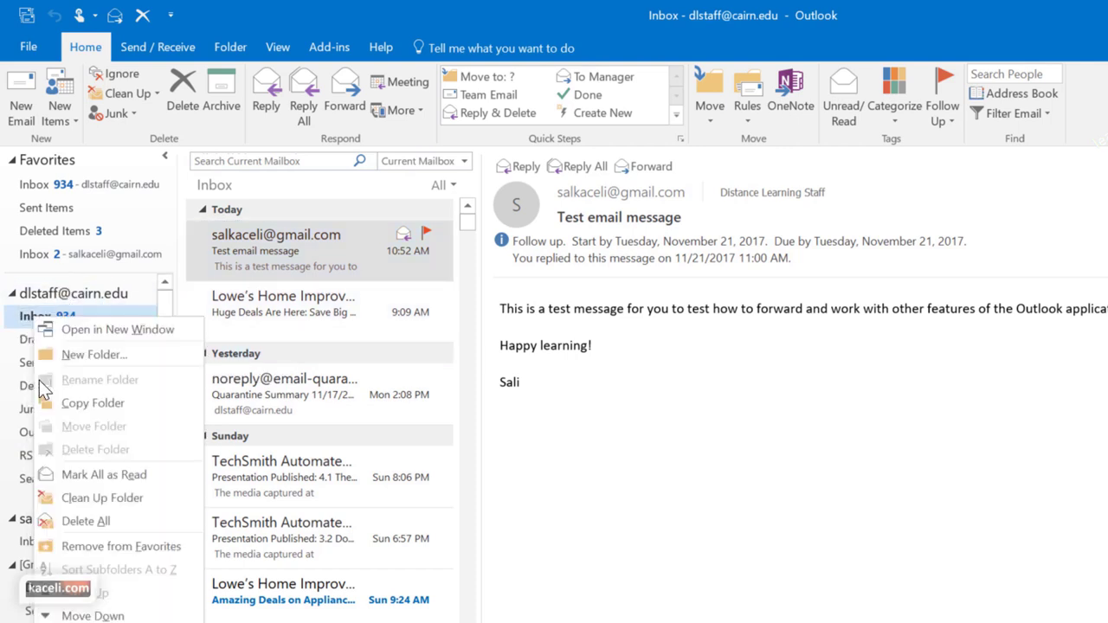
{"action": "left_click", "coordinate": [43, 297]}
{"action": "right_click", "coordinate": [43, 296]}
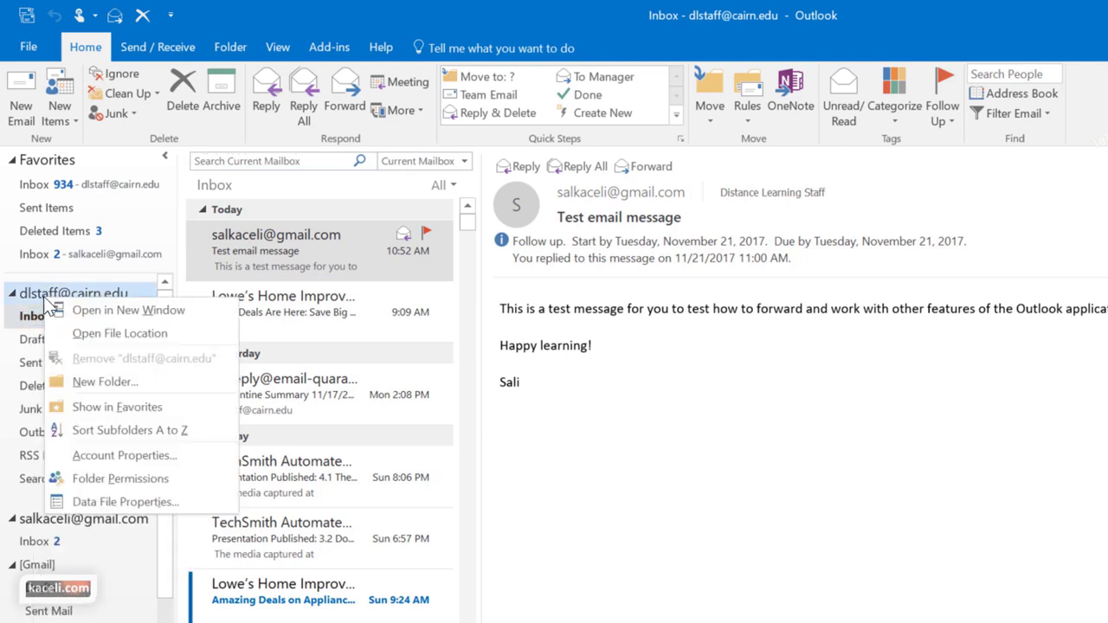
{"action": "left_click", "coordinate": [84, 376]}
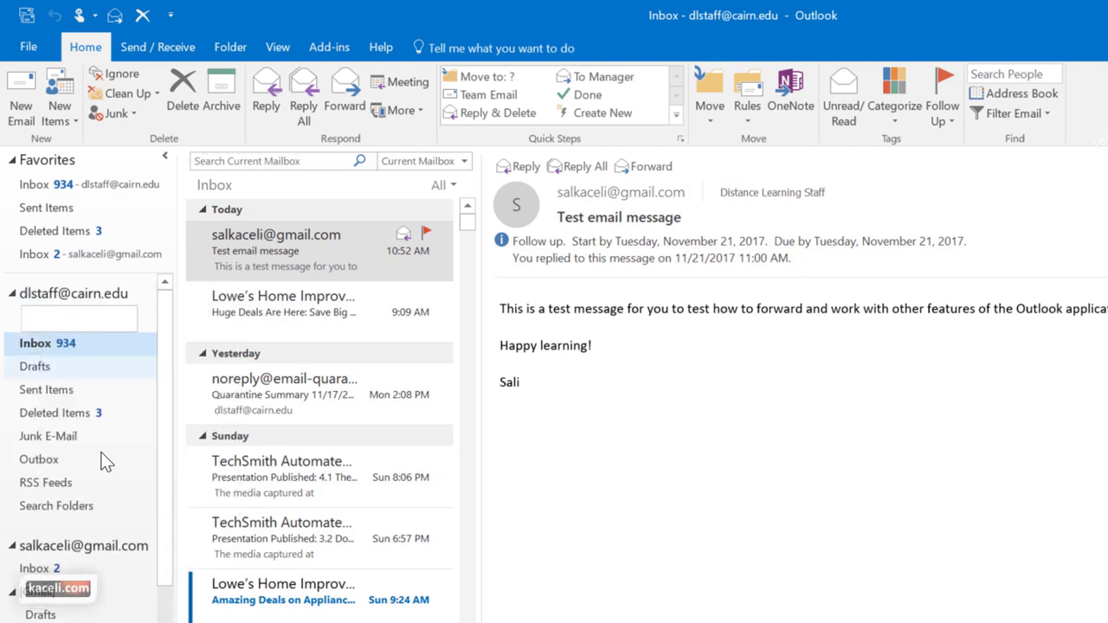
{"action": "type", "text": "Work related"}
{"action": "key", "text": "Return"}
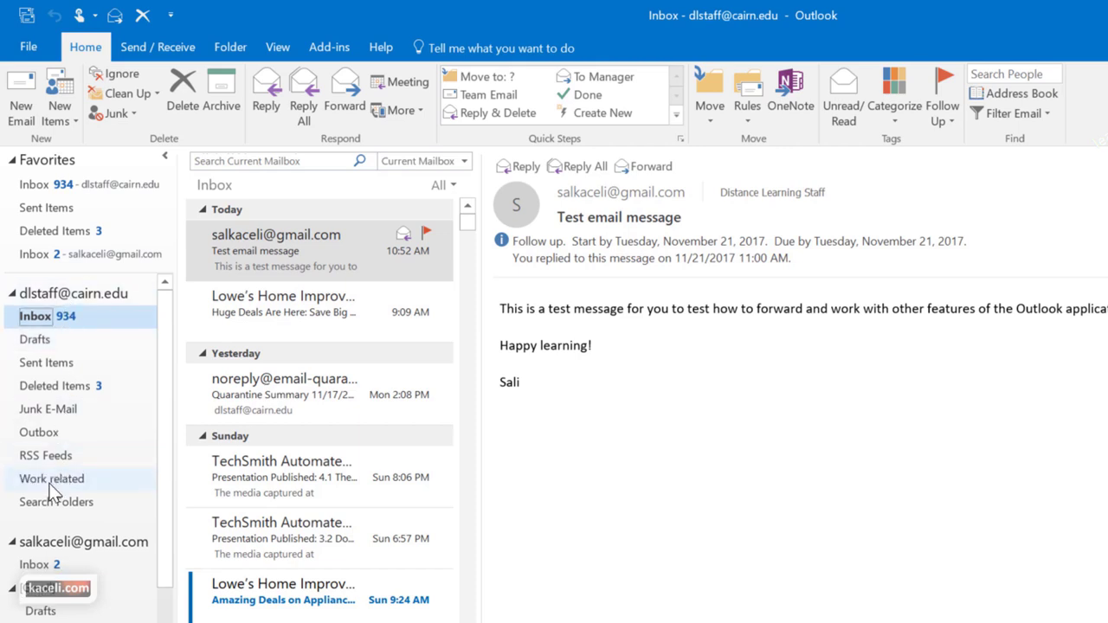
Add Clients and Personal subfolders to Work related and move it directly below the Inbox
{"action": "right_click", "coordinate": [50, 489]}
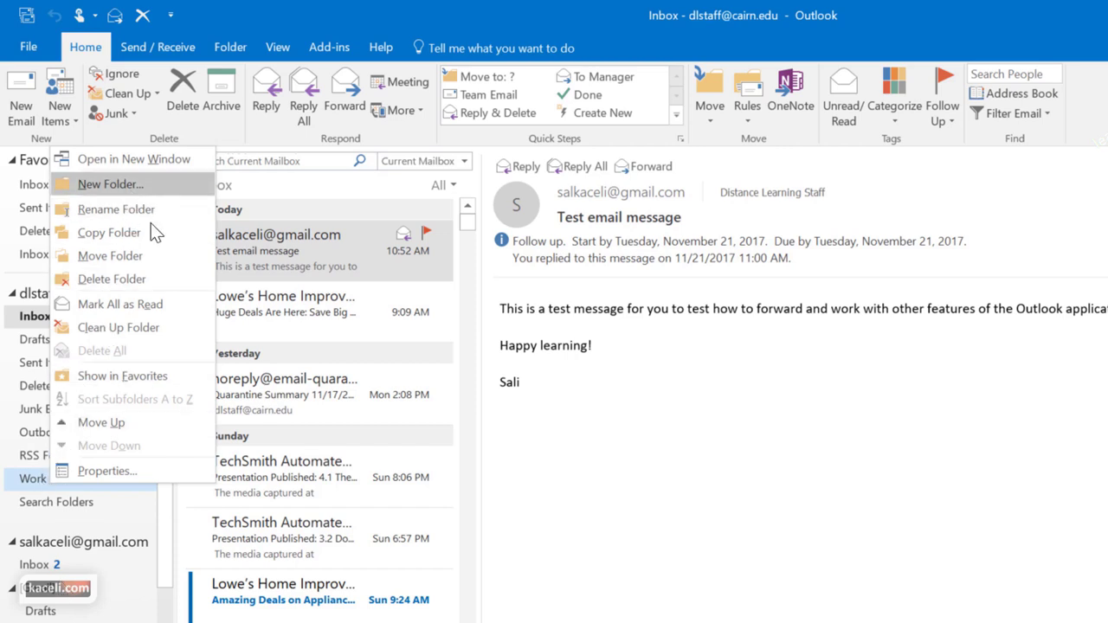
{"action": "left_click", "coordinate": [112, 184]}
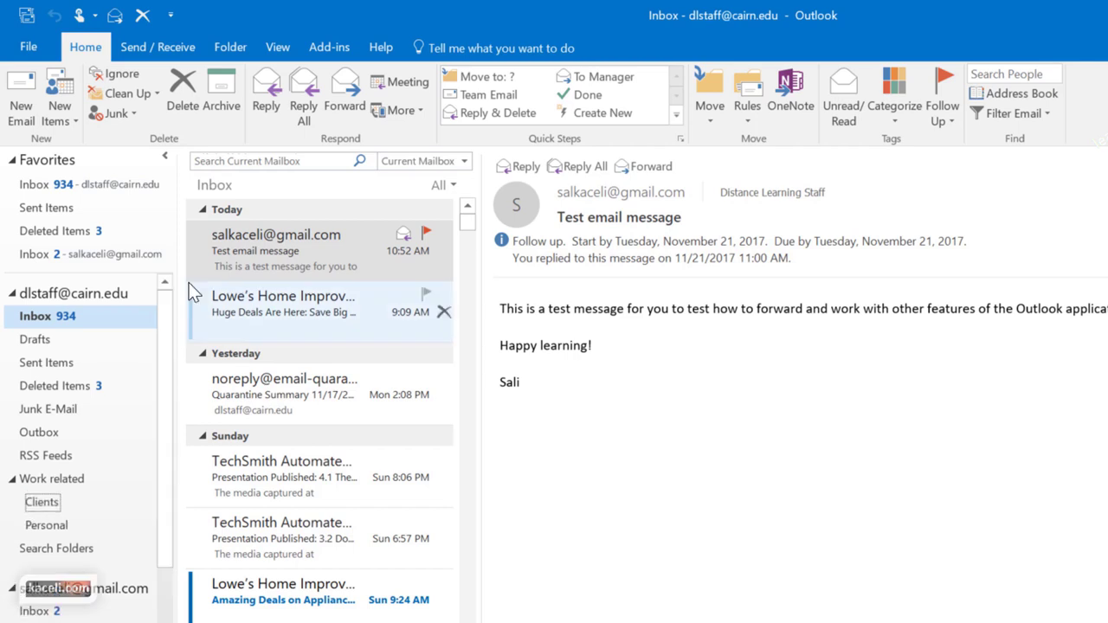
{"action": "left_click", "coordinate": [54, 478]}
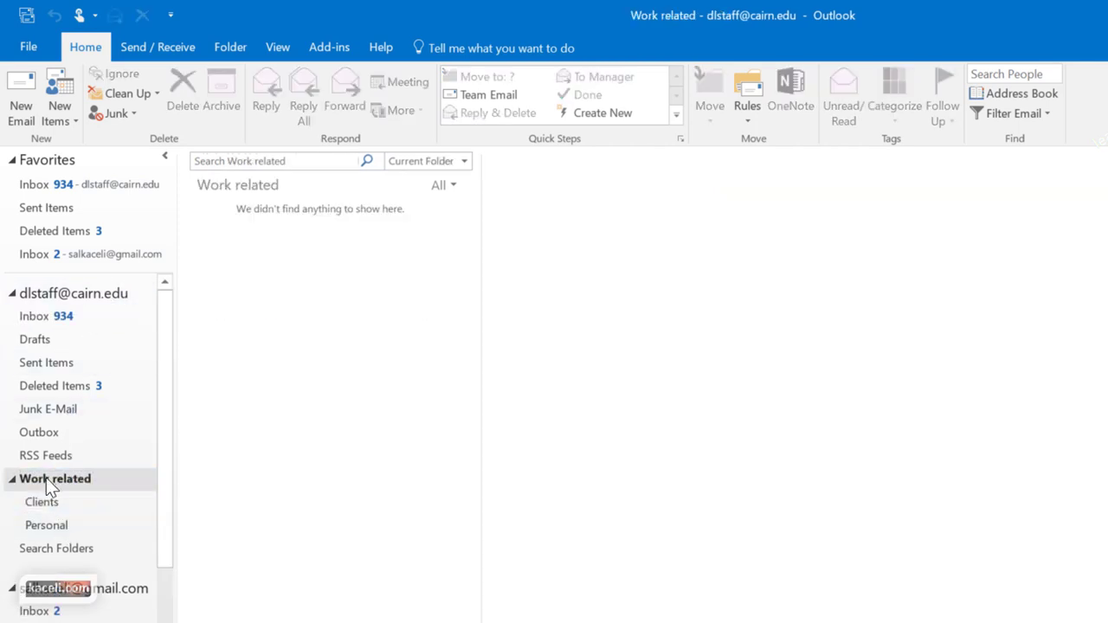
{"action": "left_click_drag", "start_coordinate": [45, 479], "coordinate": [48, 335]}
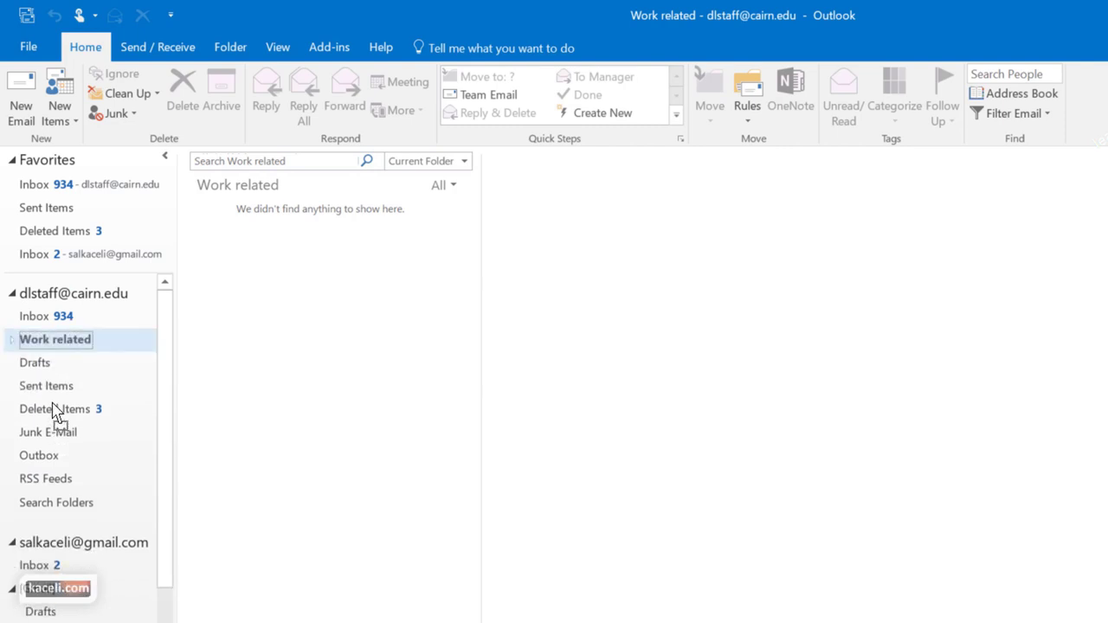
Expand and collapse Work related, then add it to Favorites
{"action": "left_click", "coordinate": [13, 341]}
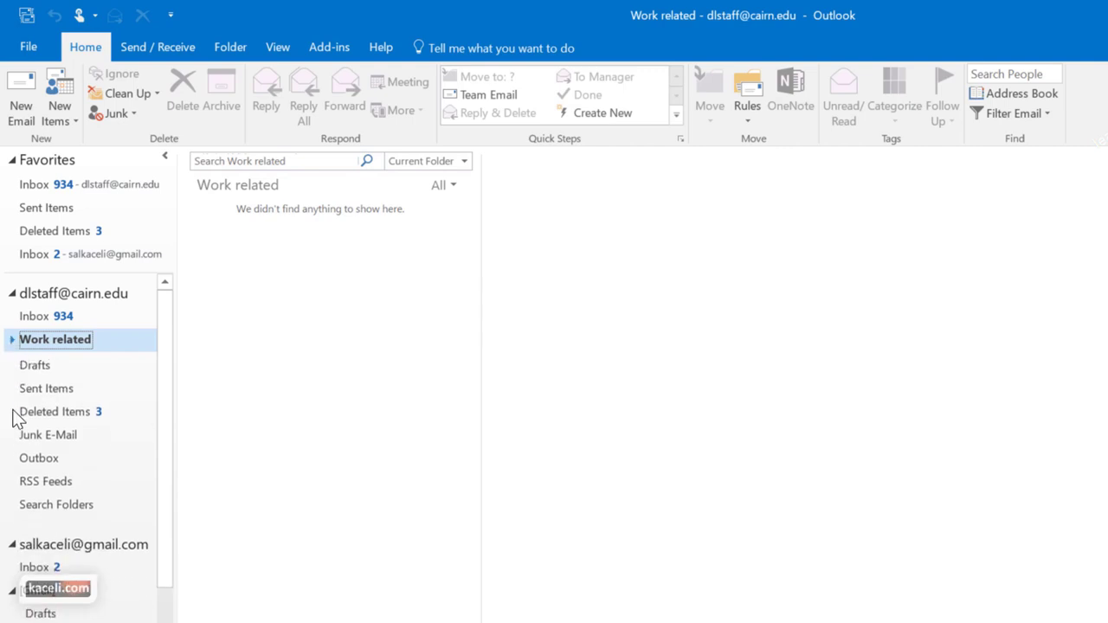
{"action": "key", "text": "Right"}
{"action": "left_click", "coordinate": [12, 343]}
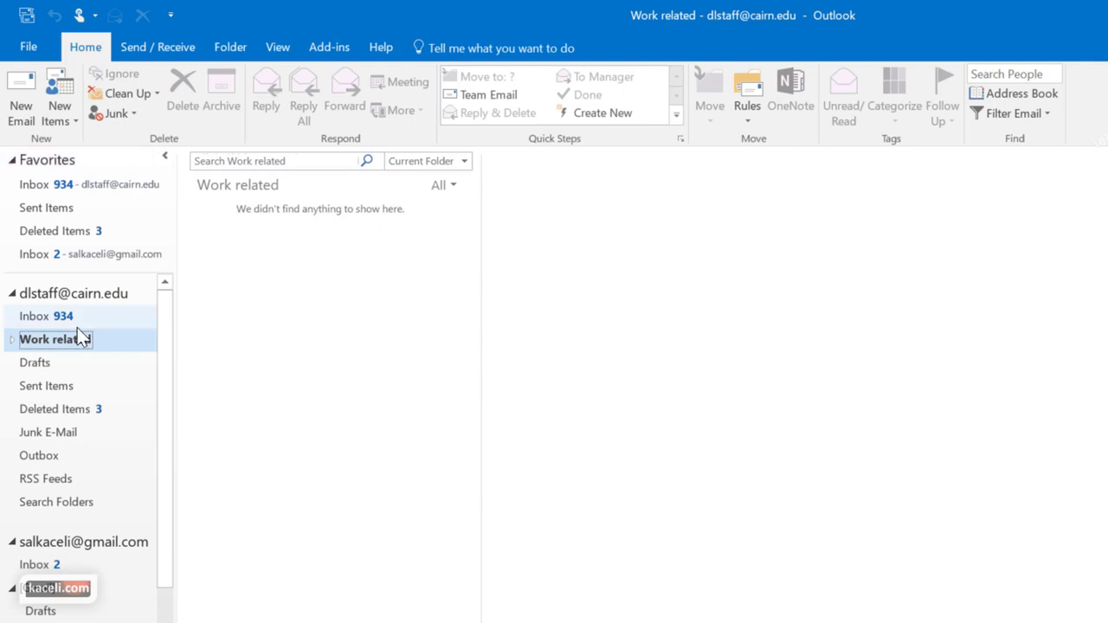
{"action": "right_click", "coordinate": [52, 342]}
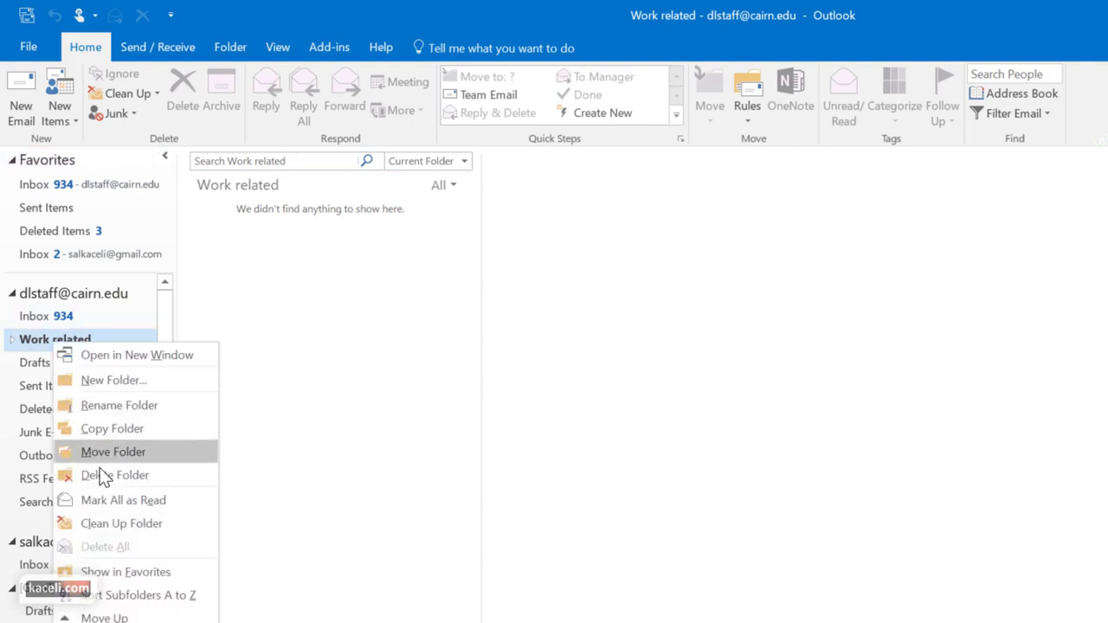
{"action": "left_click", "coordinate": [123, 572]}
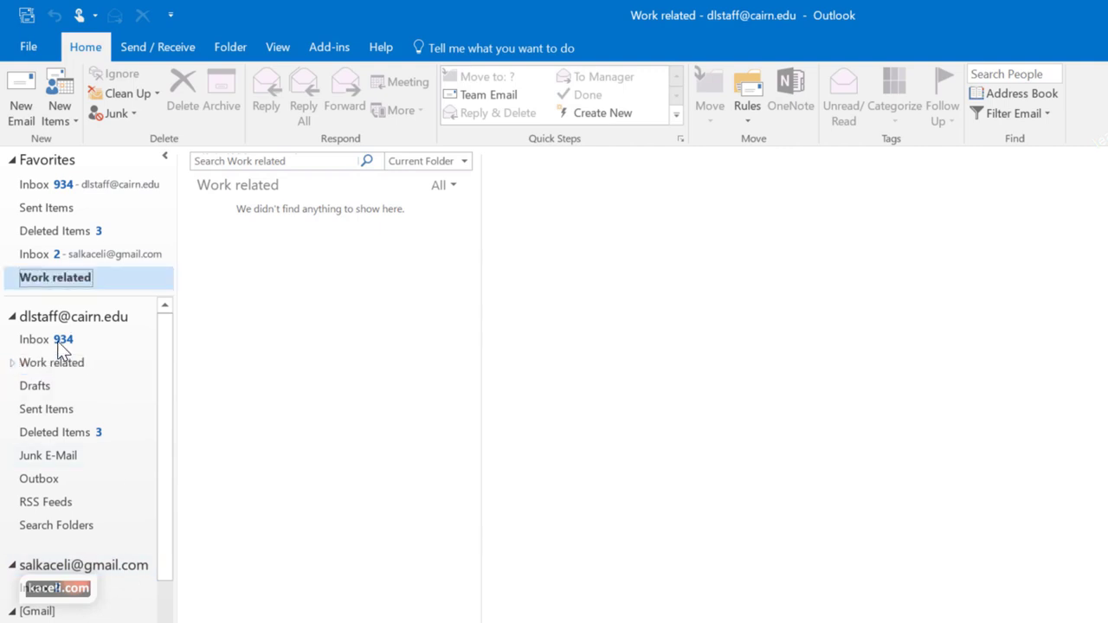
Remove Work related from Favorites and go back to the Inbox
{"action": "right_click", "coordinate": [55, 279]}
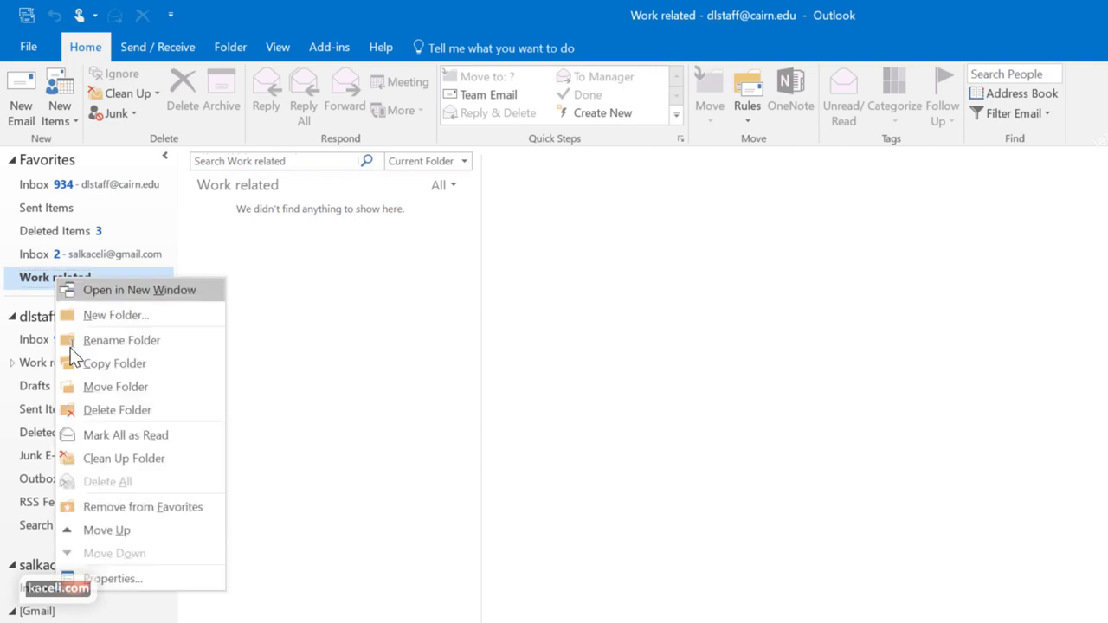
{"action": "left_click", "coordinate": [121, 506]}
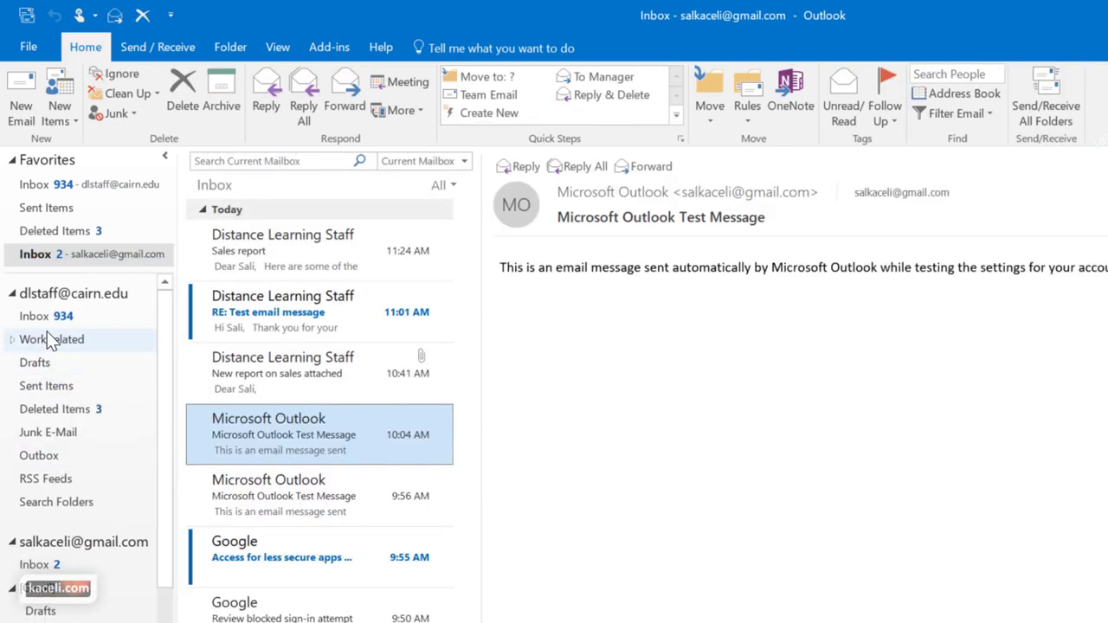
{"action": "left_click", "coordinate": [42, 341]}
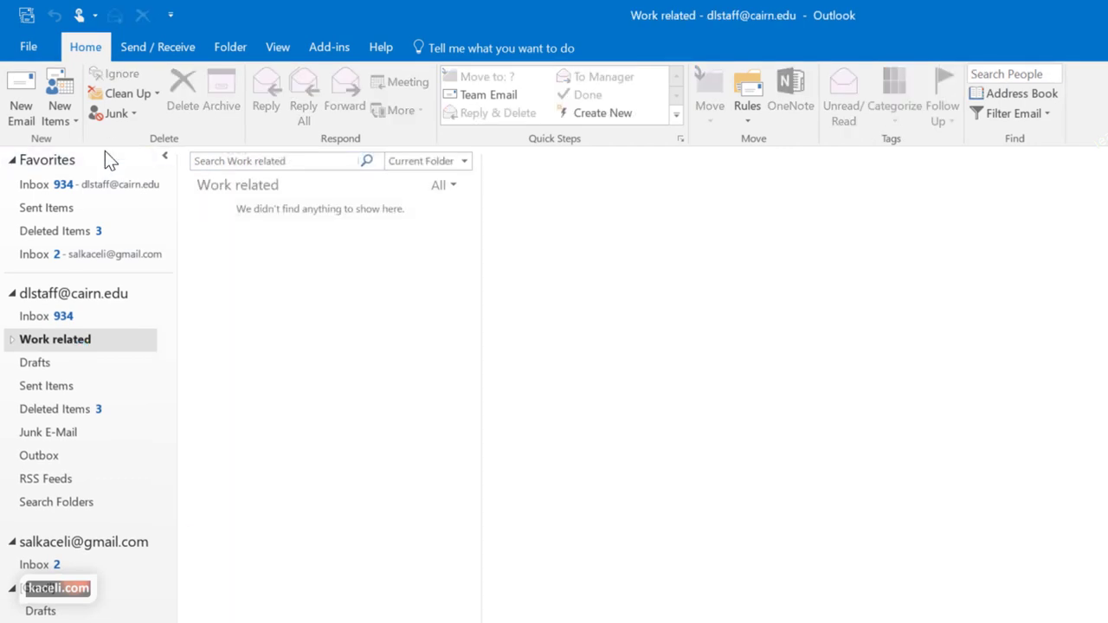
{"action": "left_click", "coordinate": [35, 185]}
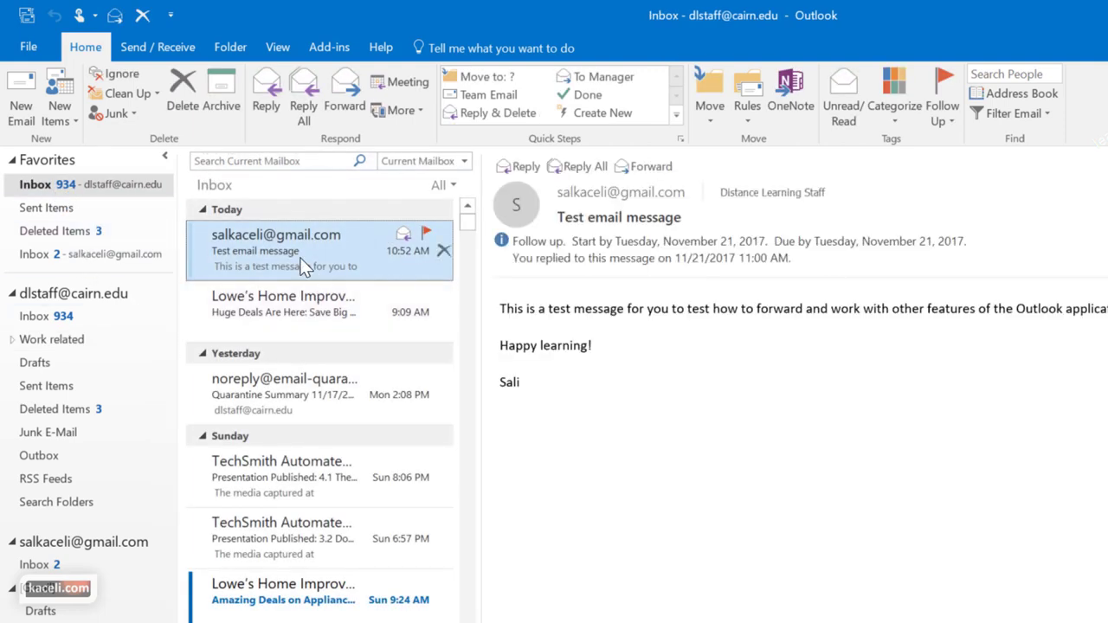
Save a 'Work related' quick step that moves messages to Work related and marks them read
{"action": "left_click", "coordinate": [475, 85]}
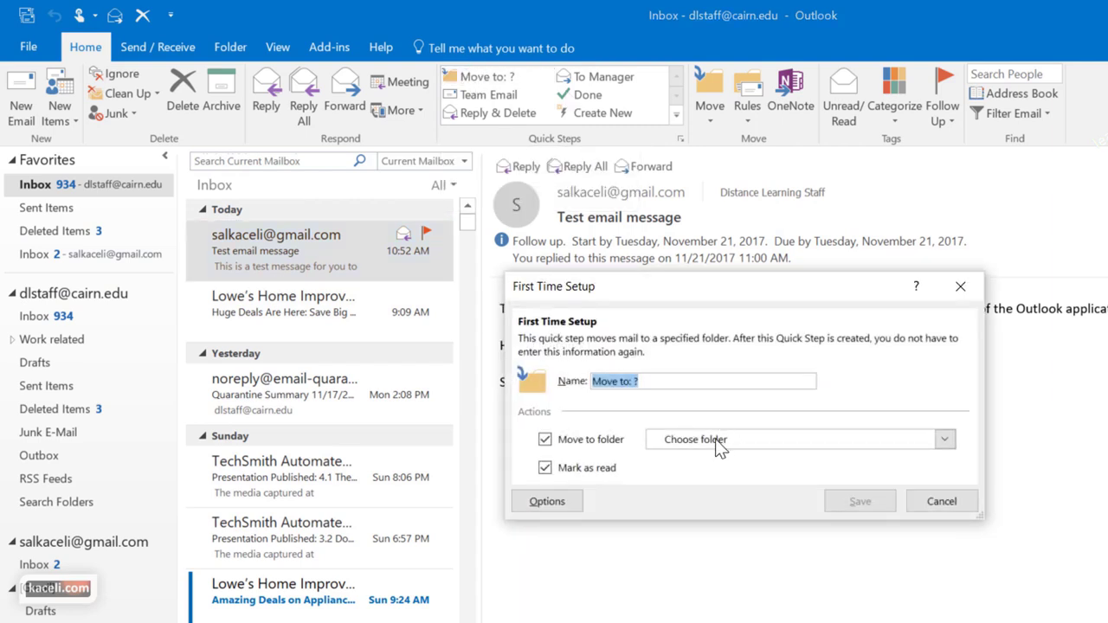
{"action": "left_click", "coordinate": [747, 443]}
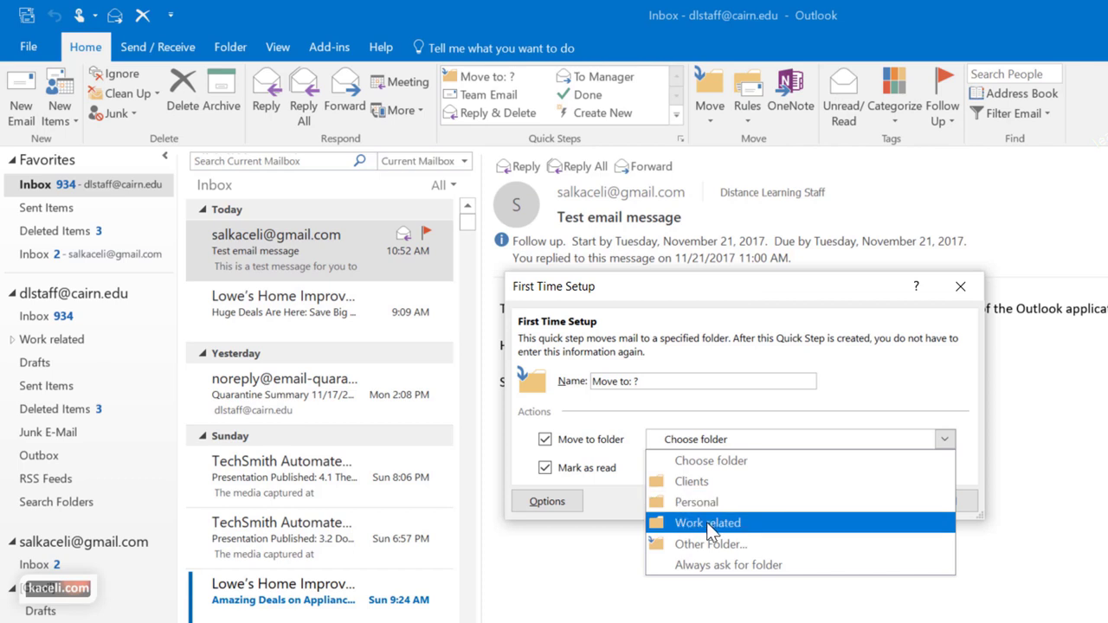
{"action": "left_click", "coordinate": [707, 522]}
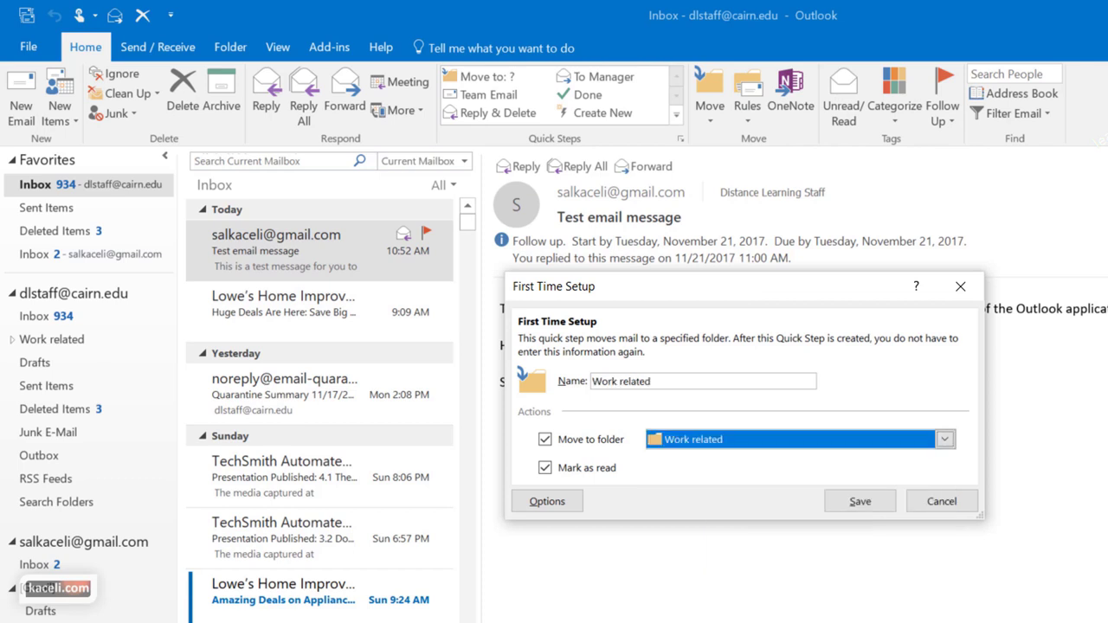
{"action": "left_click", "coordinate": [869, 504]}
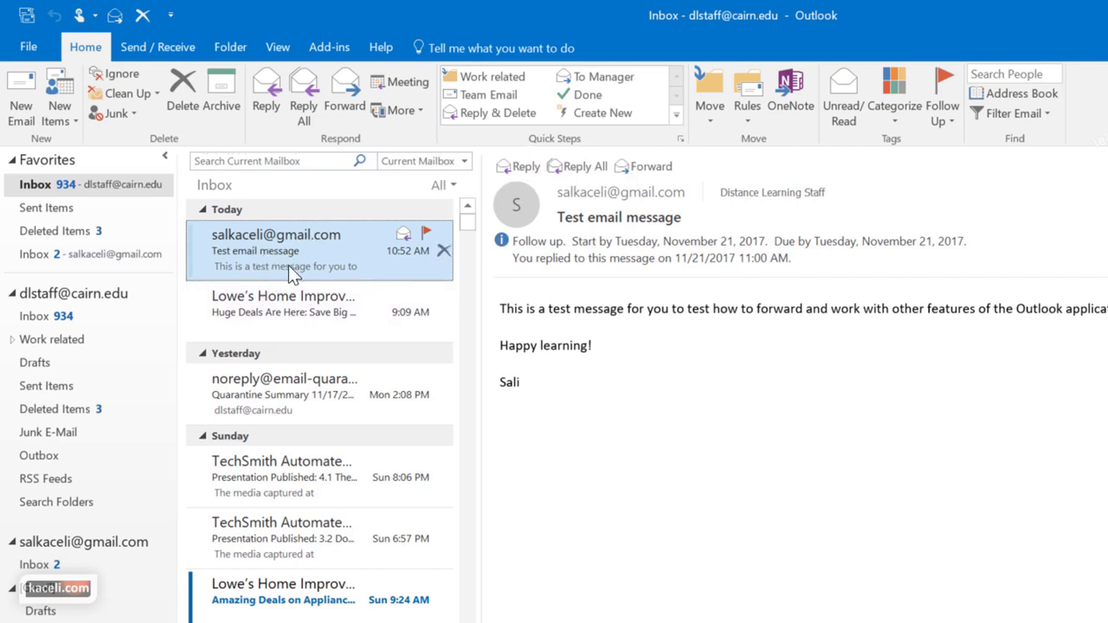
Move the Test email message into Work related > Clients, check both folders, then return to the Inbox
{"action": "left_click_drag", "start_coordinate": [289, 252], "coordinate": [63, 361]}
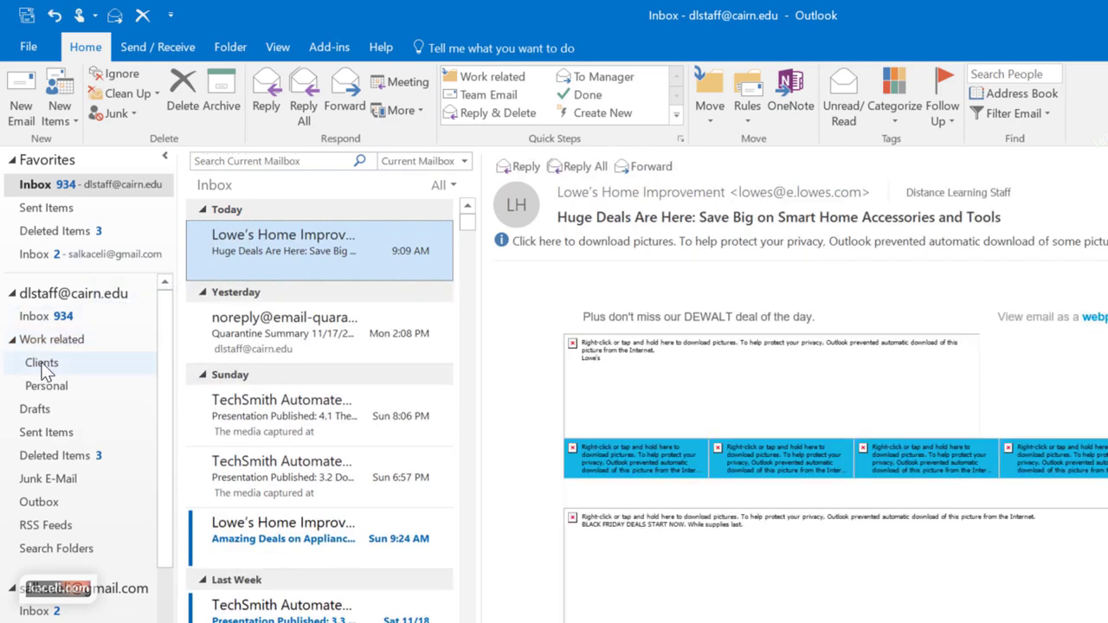
{"action": "left_click", "coordinate": [45, 367]}
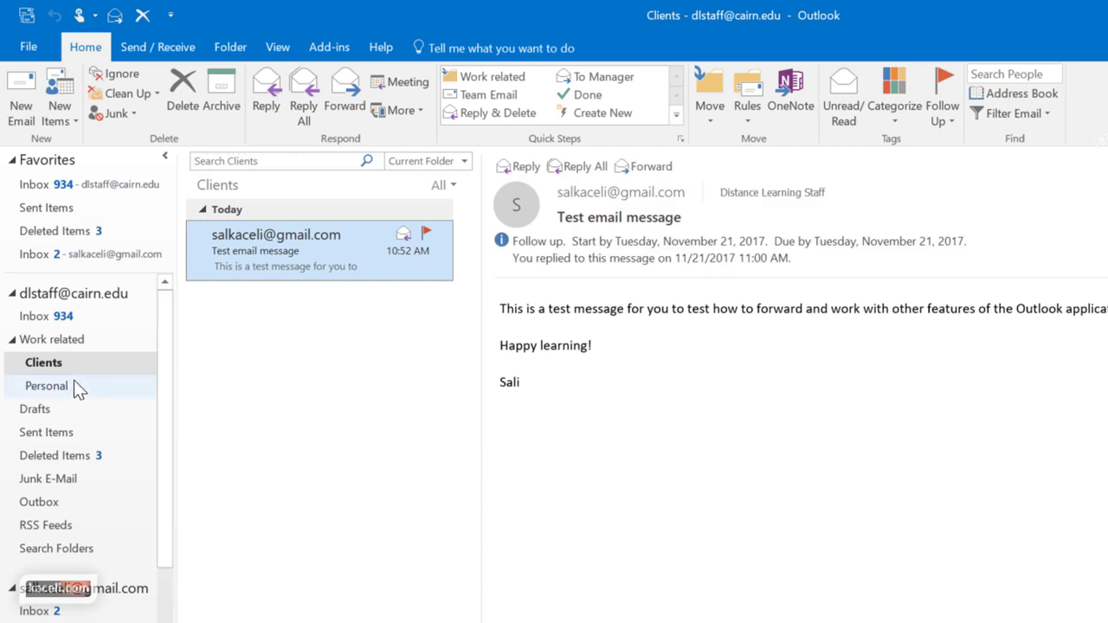
{"action": "left_click", "coordinate": [130, 331]}
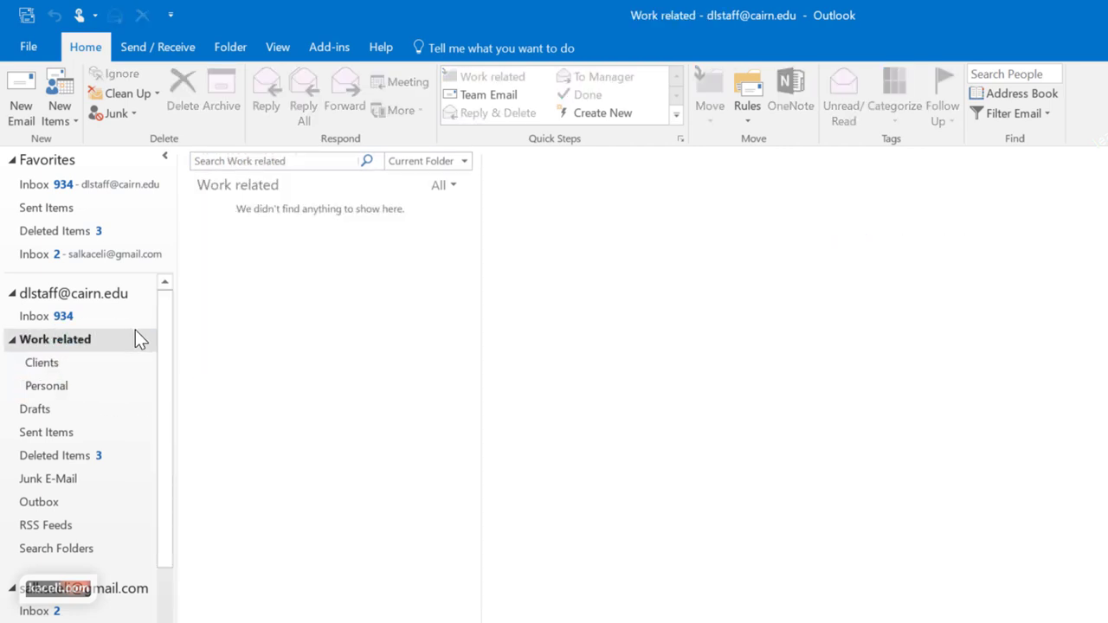
{"action": "left_click", "coordinate": [59, 316]}
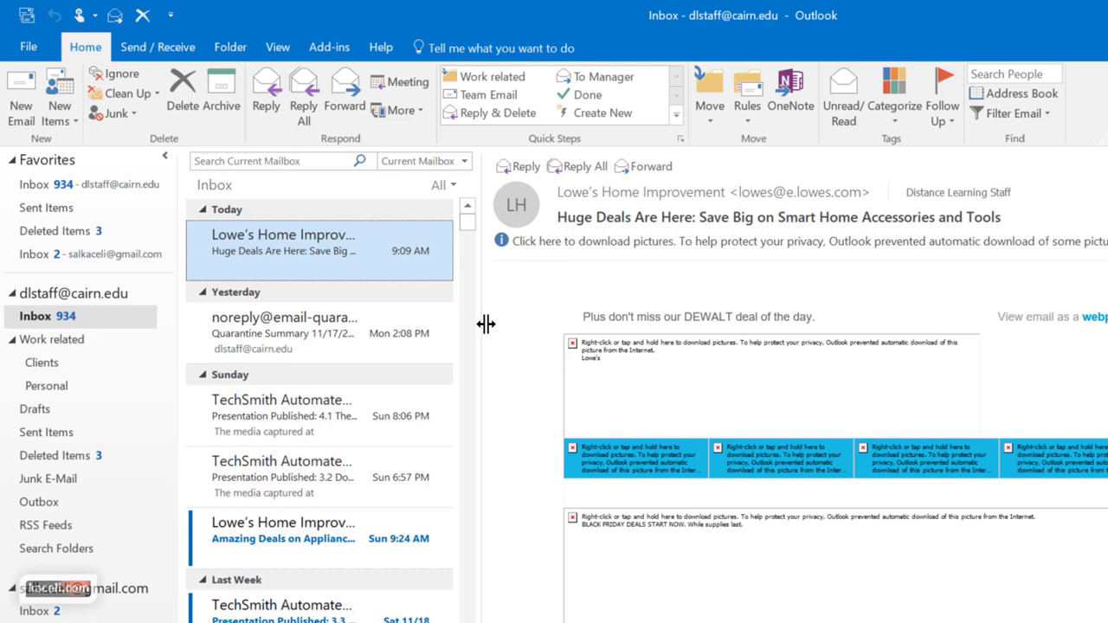
Move four inbox messages, including Presentation Published and Amazing Deals, into the Clients folder
{"action": "left_click", "coordinate": [288, 411]}
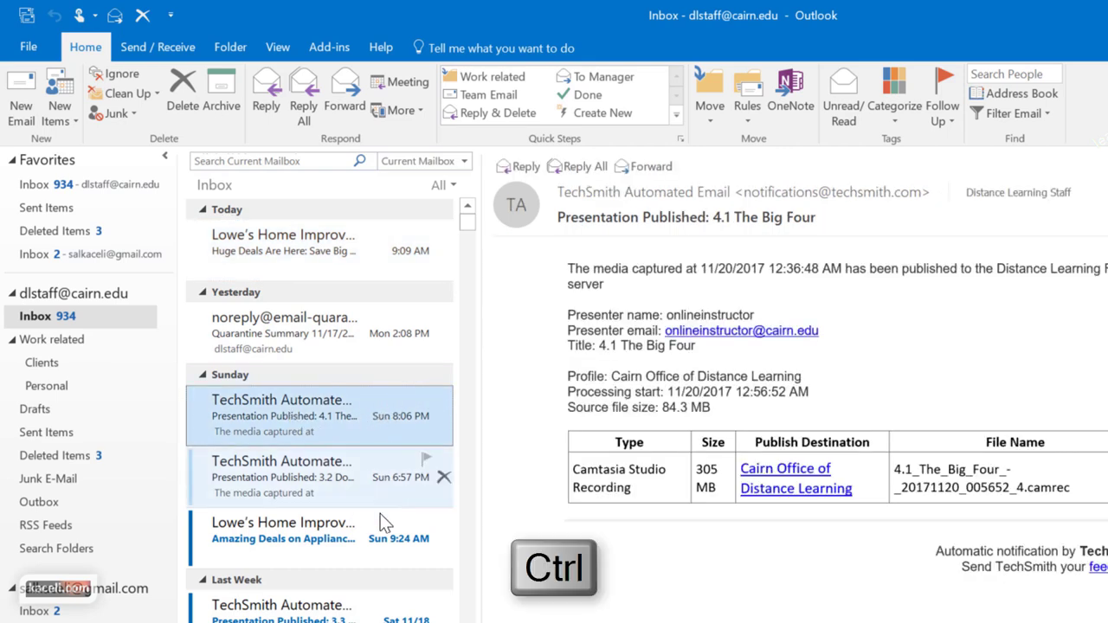
{"action": "left_click", "coordinate": [284, 541], "text": "ctrl"}
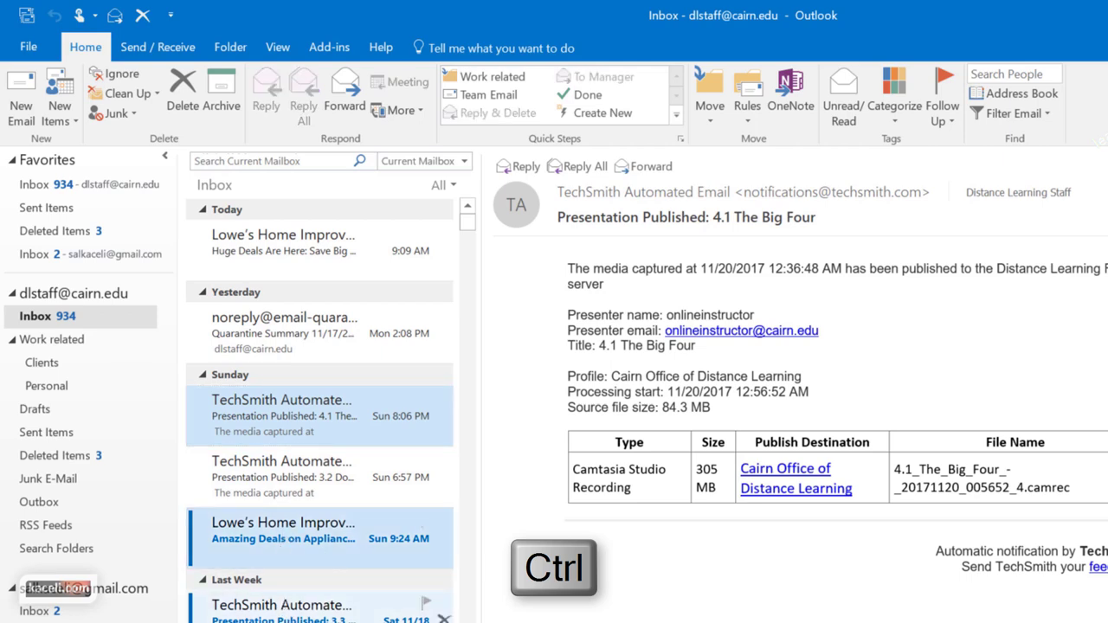
{"action": "scroll", "coordinate": [320, 407], "scroll_direction": "down", "scroll_amount": 3}
{"action": "left_click", "coordinate": [286, 571], "text": "ctrl"}
{"action": "scroll", "coordinate": [320, 406], "scroll_direction": "down", "scroll_amount": 4}
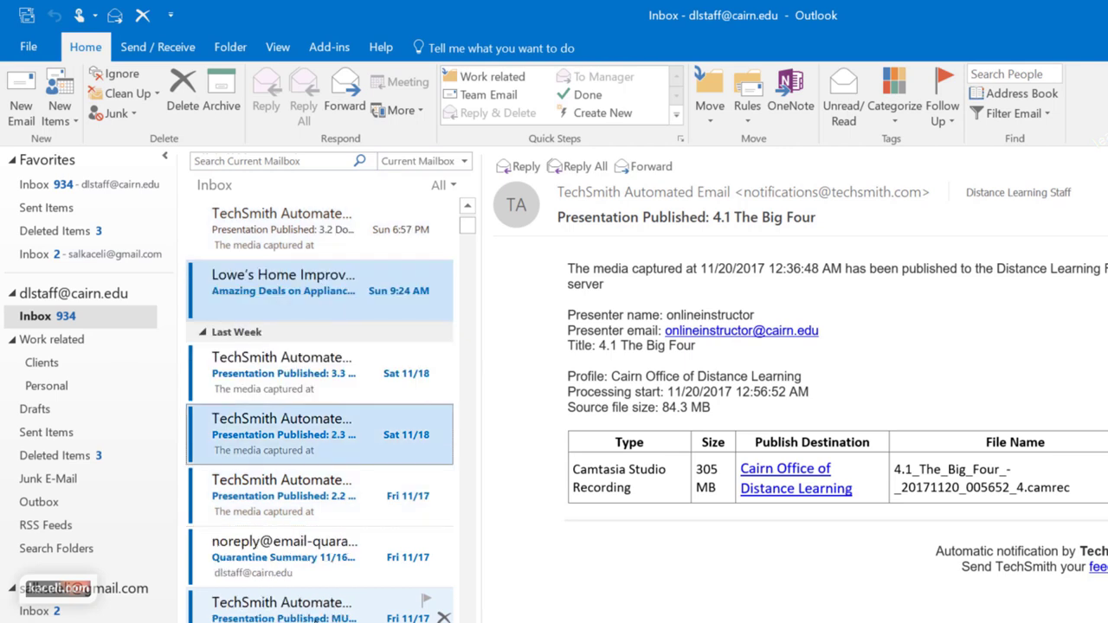
{"action": "left_click", "coordinate": [308, 617], "text": "ctrl"}
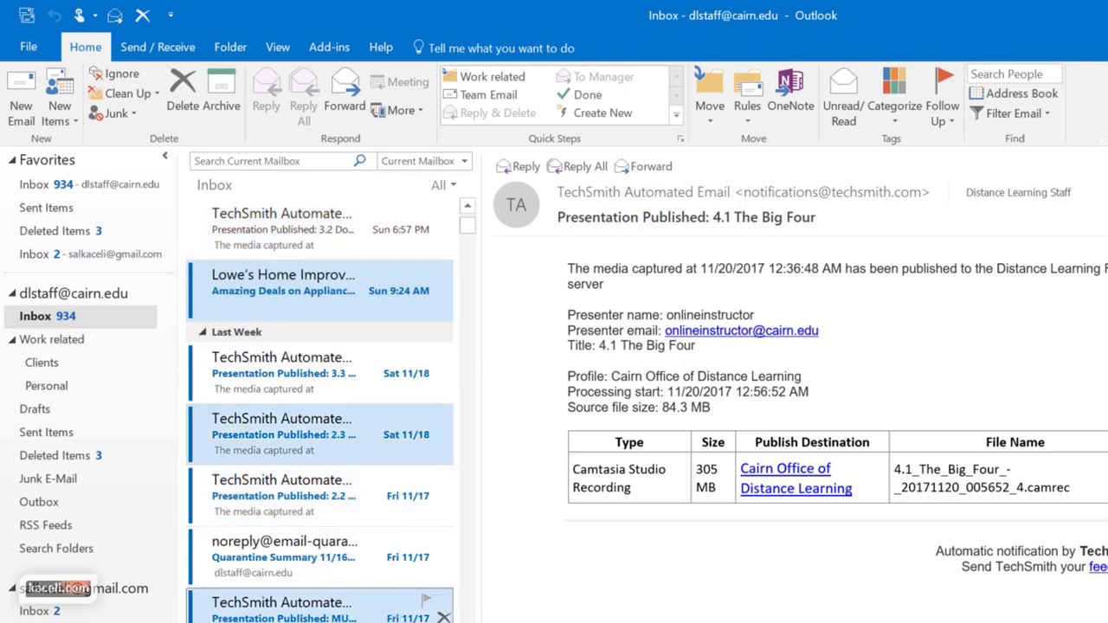
{"action": "left_click_drag", "start_coordinate": [406, 618], "coordinate": [72, 371]}
{"action": "left_click", "coordinate": [45, 362]}
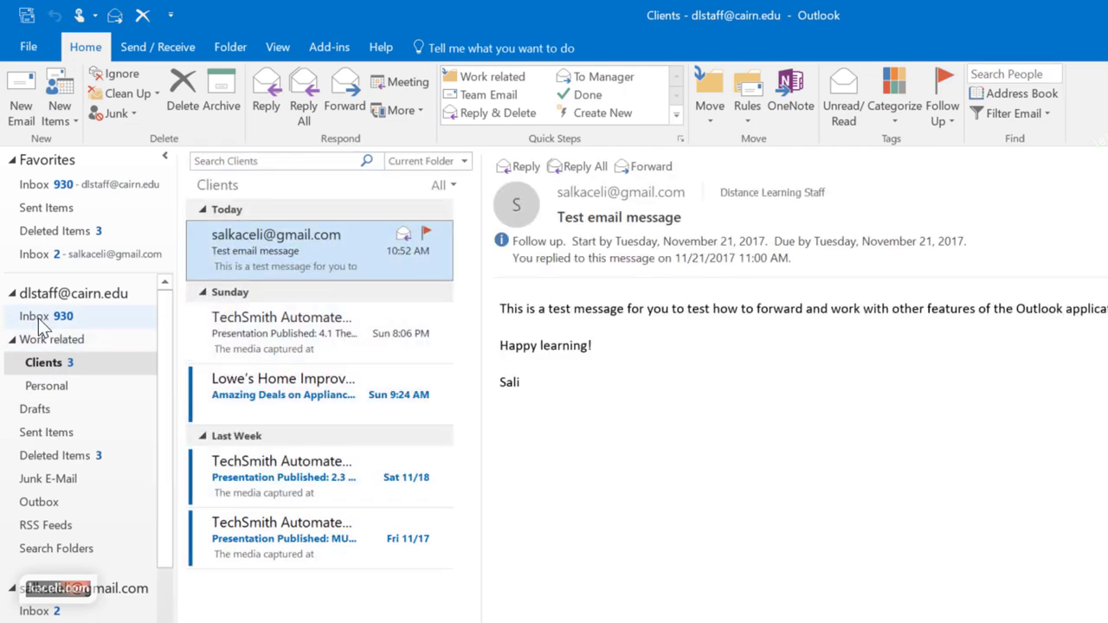
{"action": "left_click", "coordinate": [40, 317]}
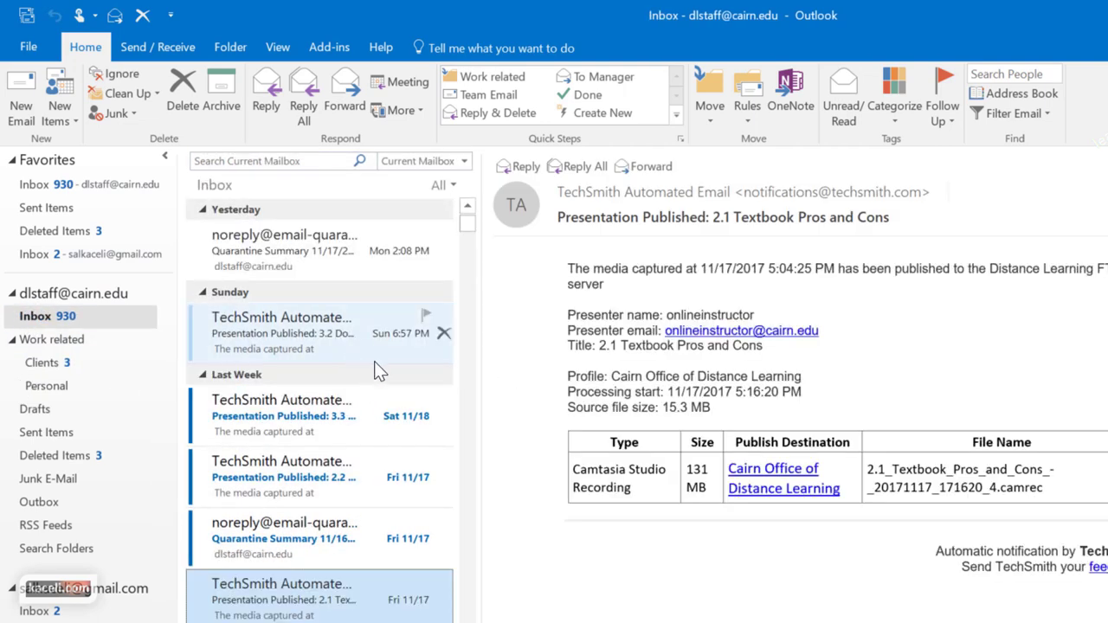
Arrange the Inbox by From so messages group by sender
{"action": "left_click", "coordinate": [649, 184]}
{"action": "mouse_move", "coordinate": [725, 274]}
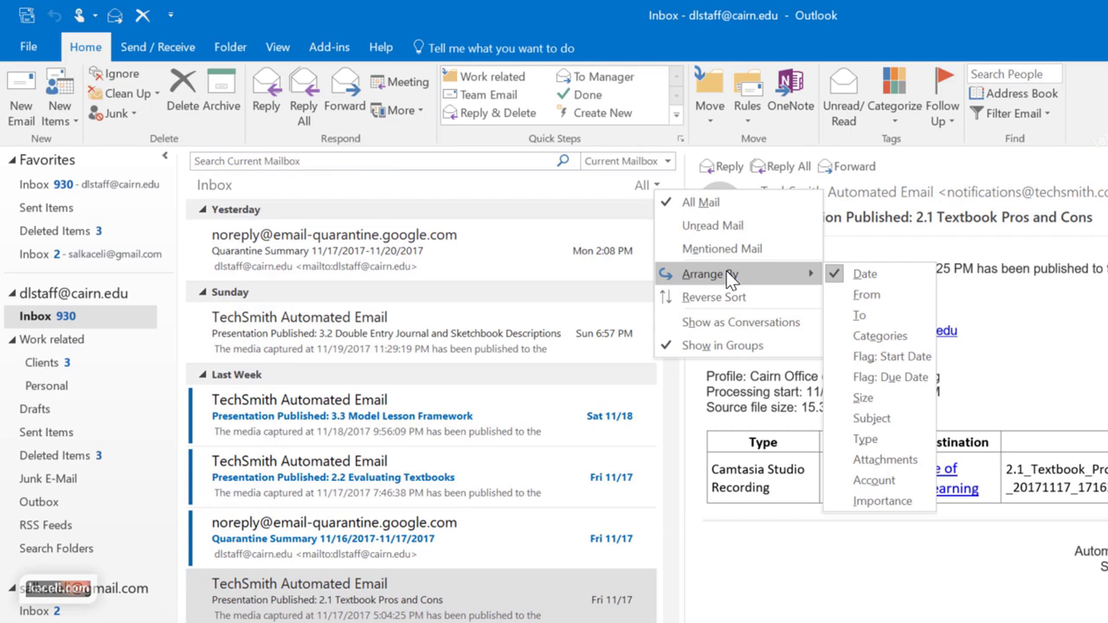
{"action": "left_click", "coordinate": [654, 184]}
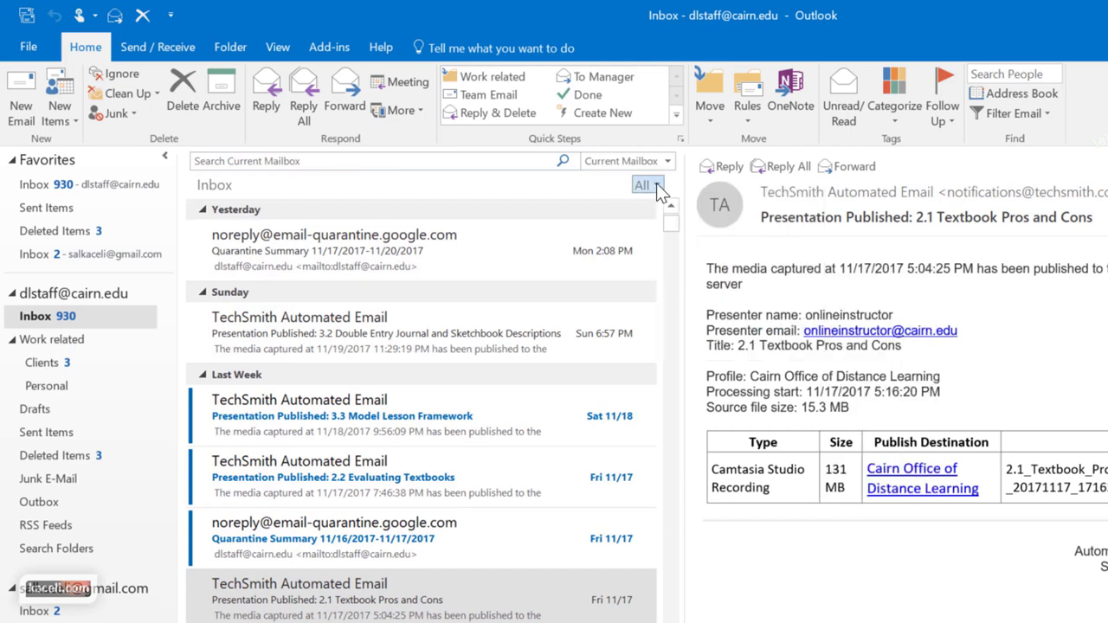
{"action": "left_click", "coordinate": [656, 185]}
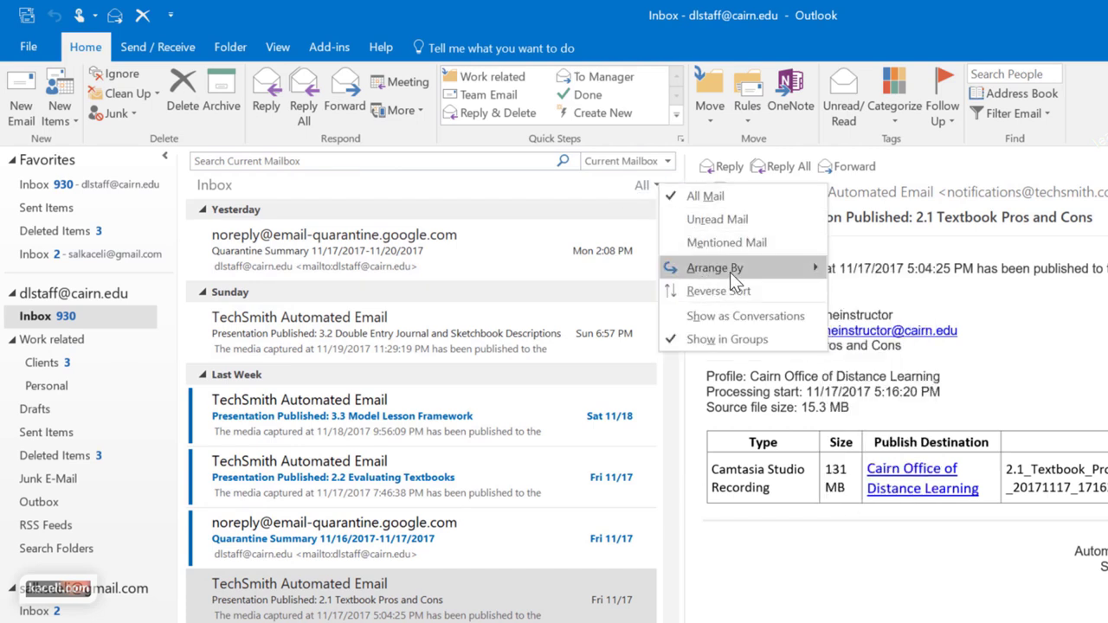
{"action": "mouse_move", "coordinate": [729, 272]}
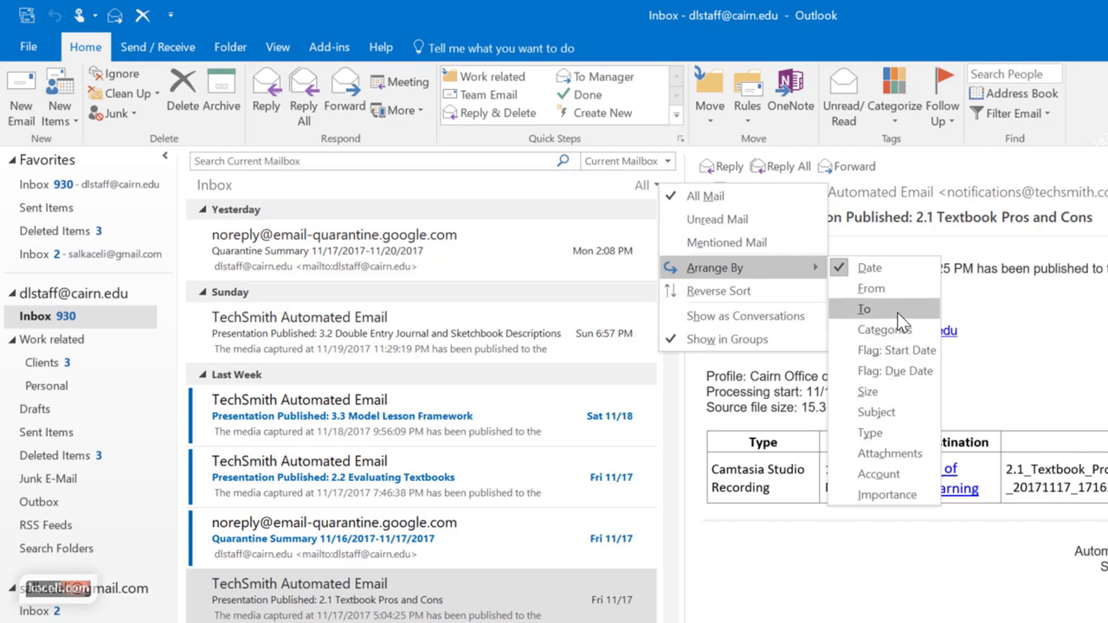
{"action": "left_click", "coordinate": [887, 294]}
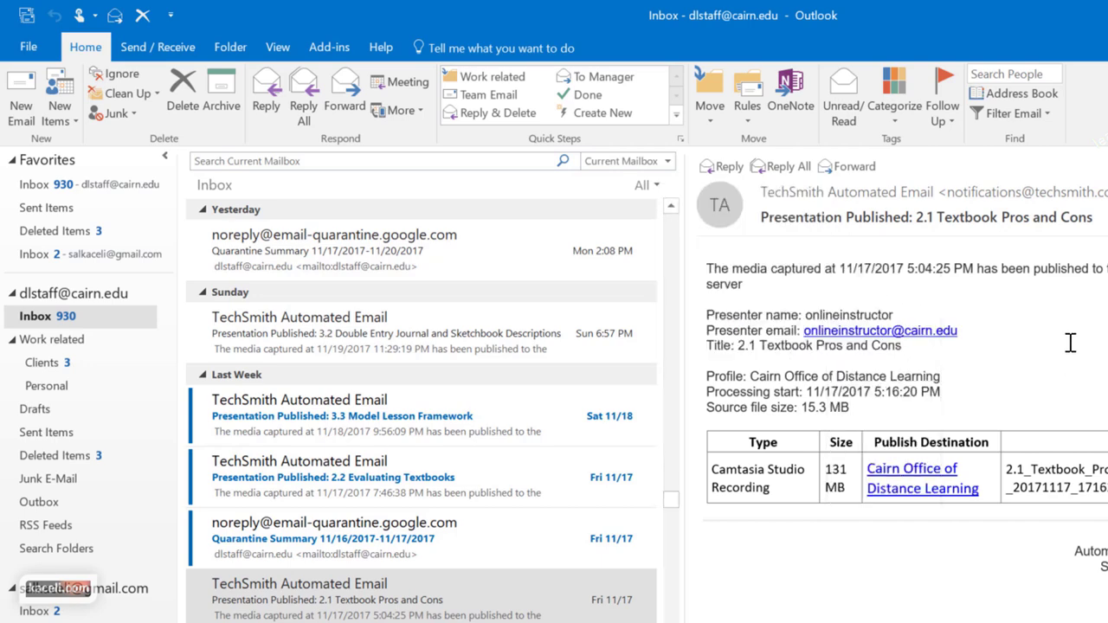
Open the 3.2 Double Entry Journal email and collapse the TechSmith Automated Email group
{"action": "scroll", "coordinate": [369, 440], "scroll_direction": "up", "scroll_amount": 3}
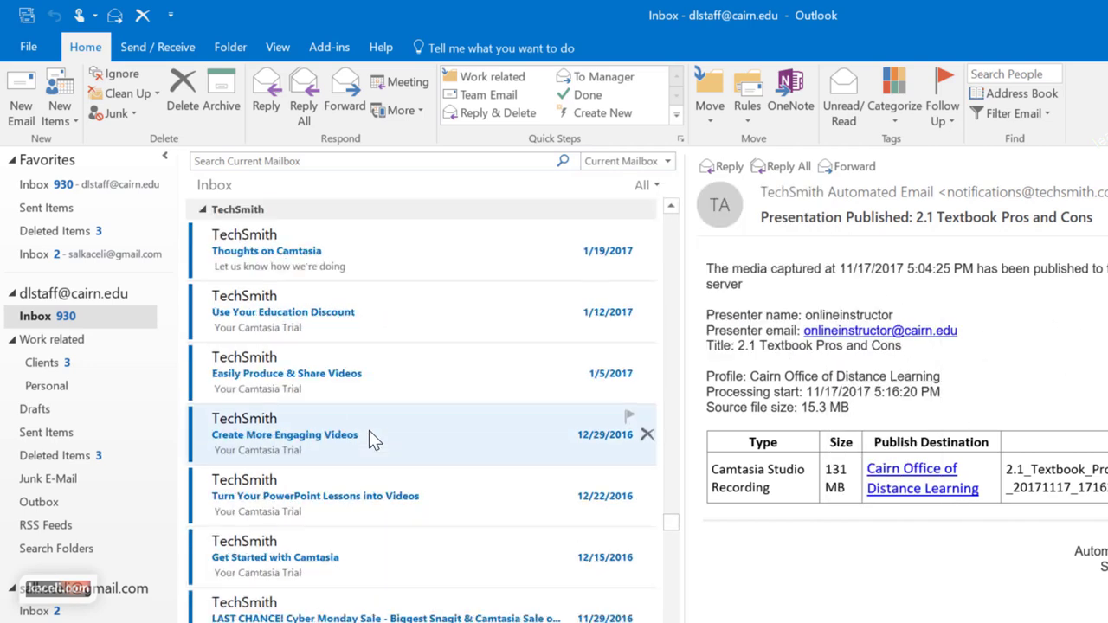
{"action": "scroll", "coordinate": [369, 430], "scroll_direction": "up", "scroll_amount": 5}
{"action": "scroll", "coordinate": [432, 484], "scroll_direction": "down", "scroll_amount": 9}
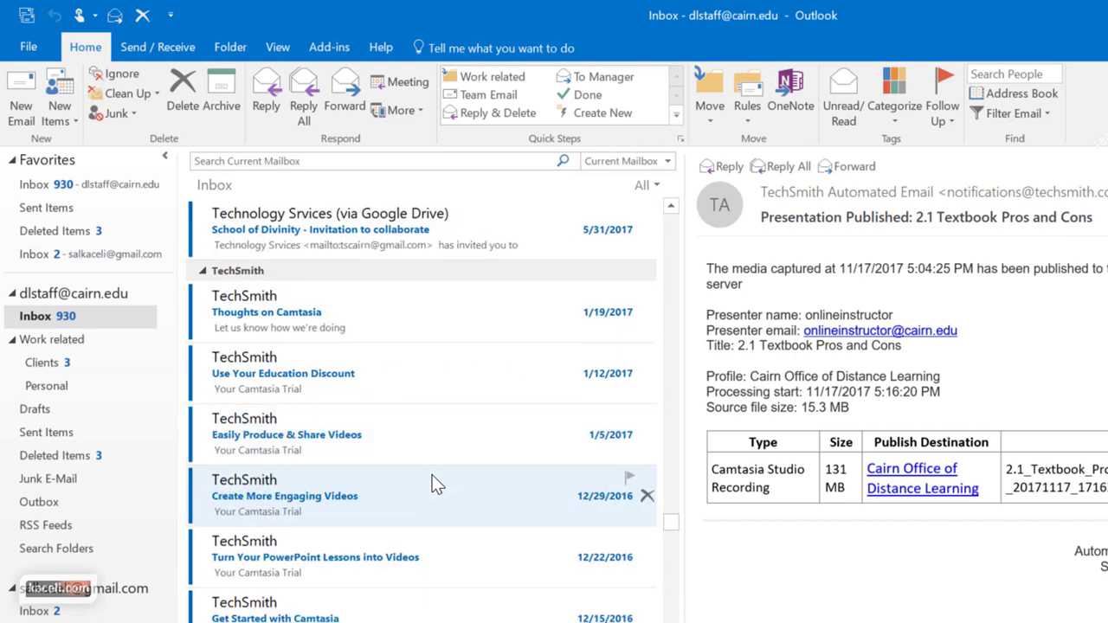
{"action": "left_click", "coordinate": [224, 507]}
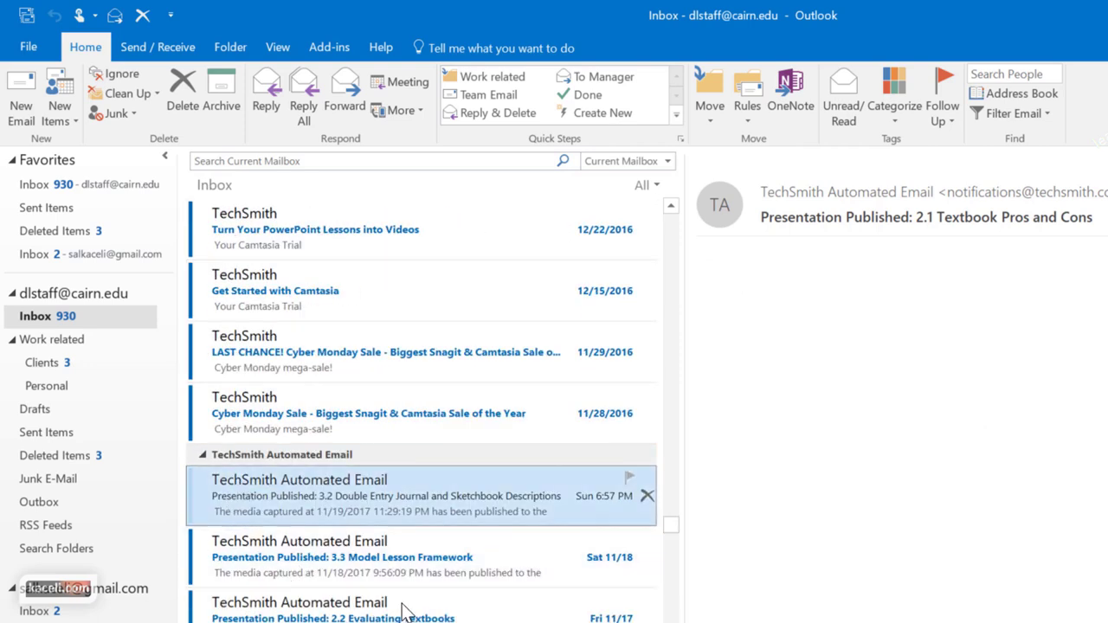
{"action": "scroll", "coordinate": [400, 610], "scroll_direction": "down", "scroll_amount": 2}
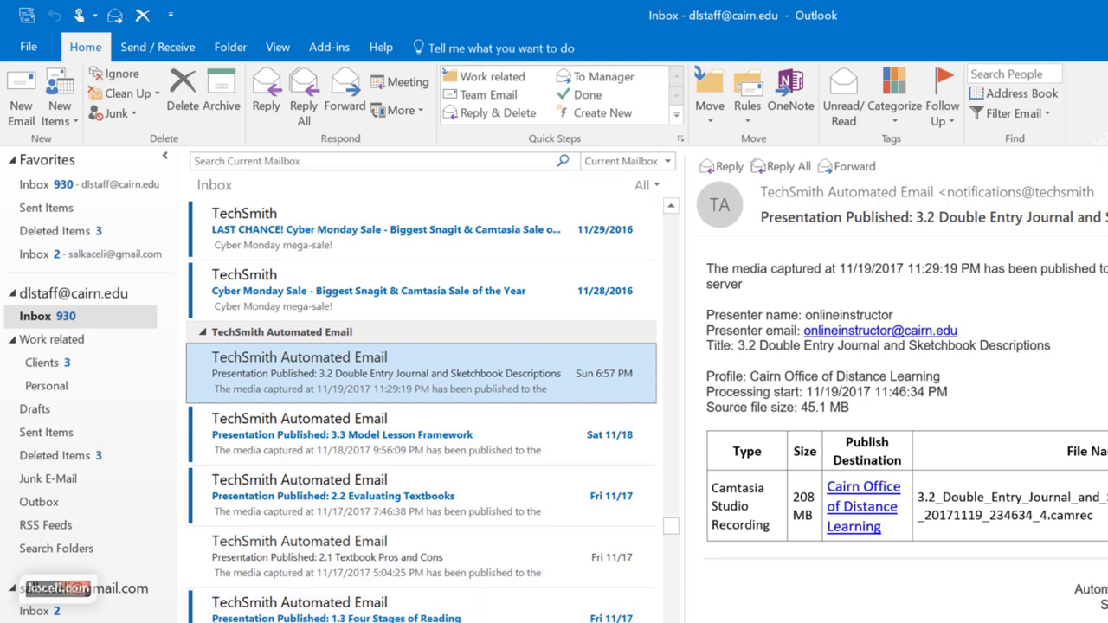
{"action": "key", "text": "Left"}
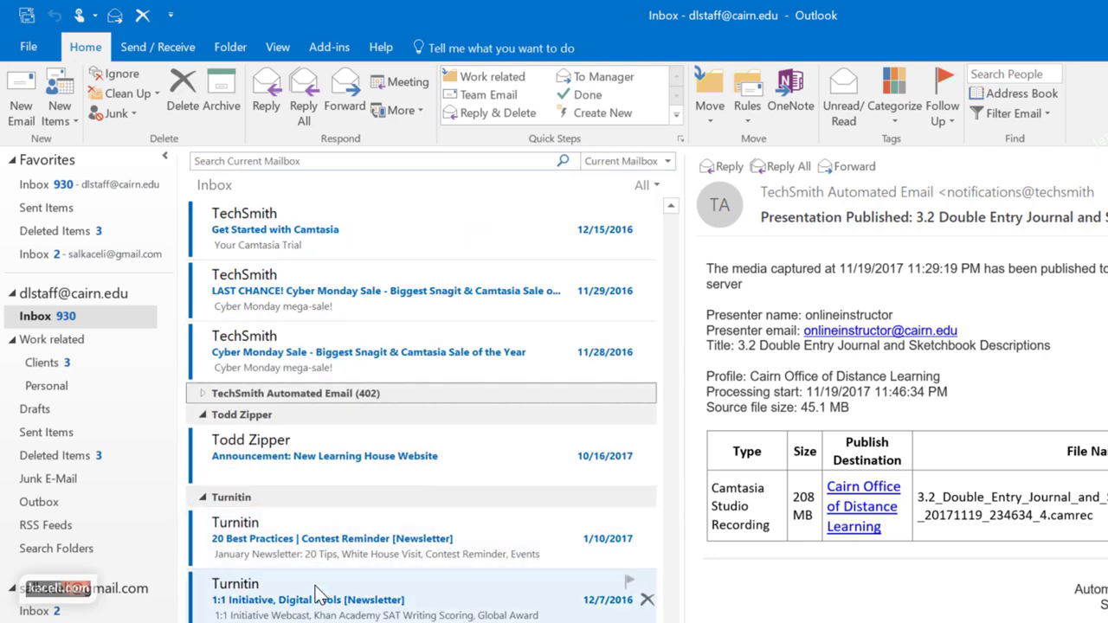
Select all TechSmith Automated Email messages and move them into the Work related folder
{"action": "scroll", "coordinate": [320, 594], "scroll_direction": "up", "scroll_amount": 1}
{"action": "key", "text": "Right"}
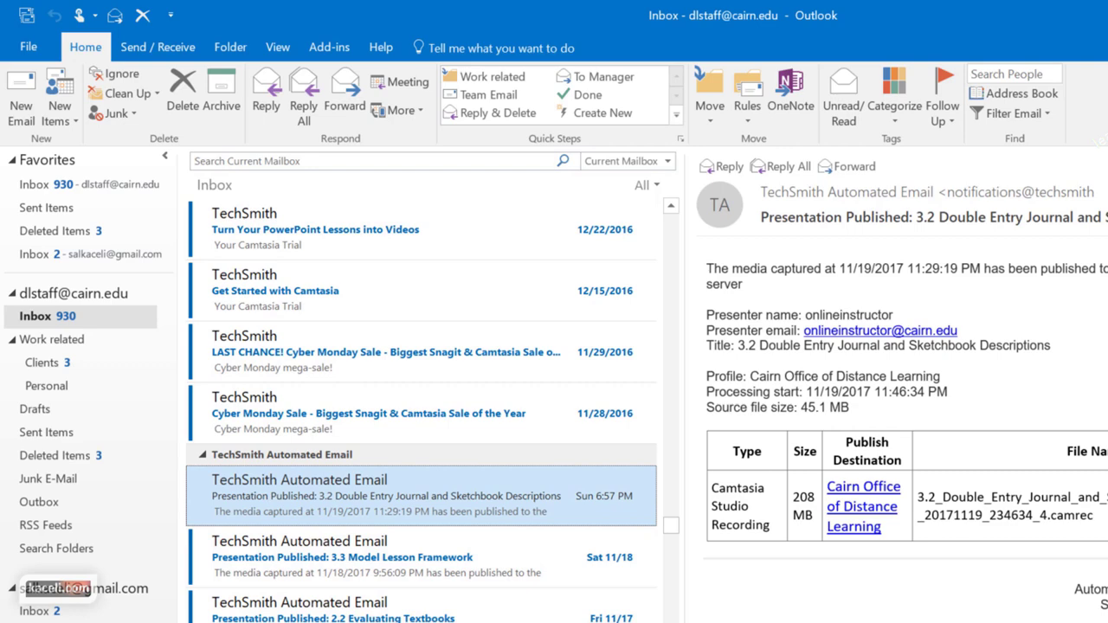
{"action": "scroll", "coordinate": [421, 390], "scroll_direction": "down", "scroll_amount": 4}
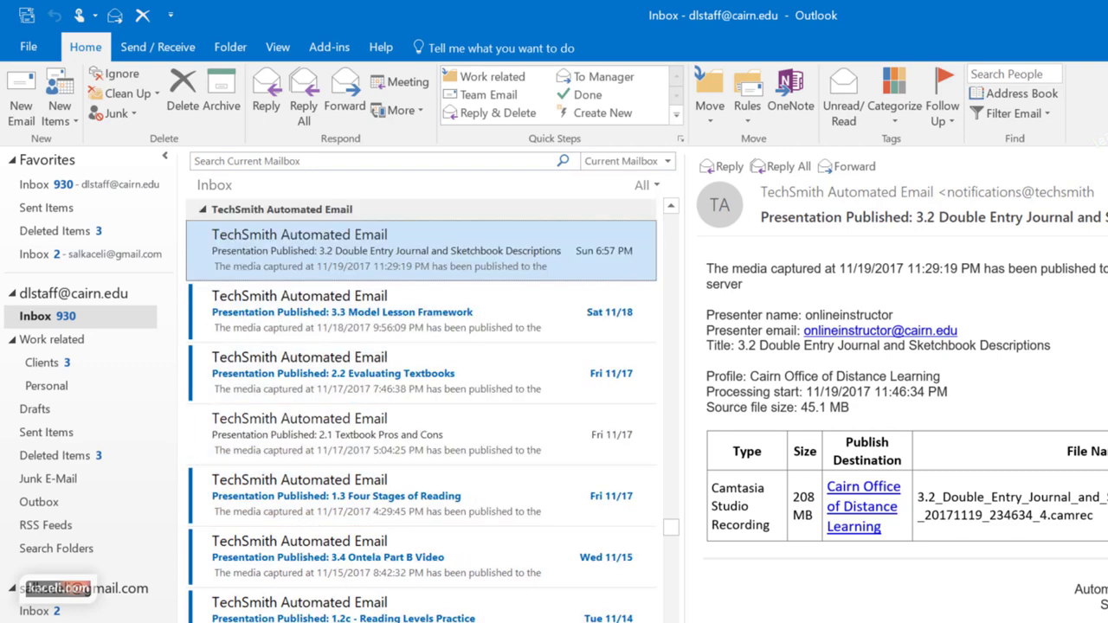
{"action": "key", "text": "ctrl+a"}
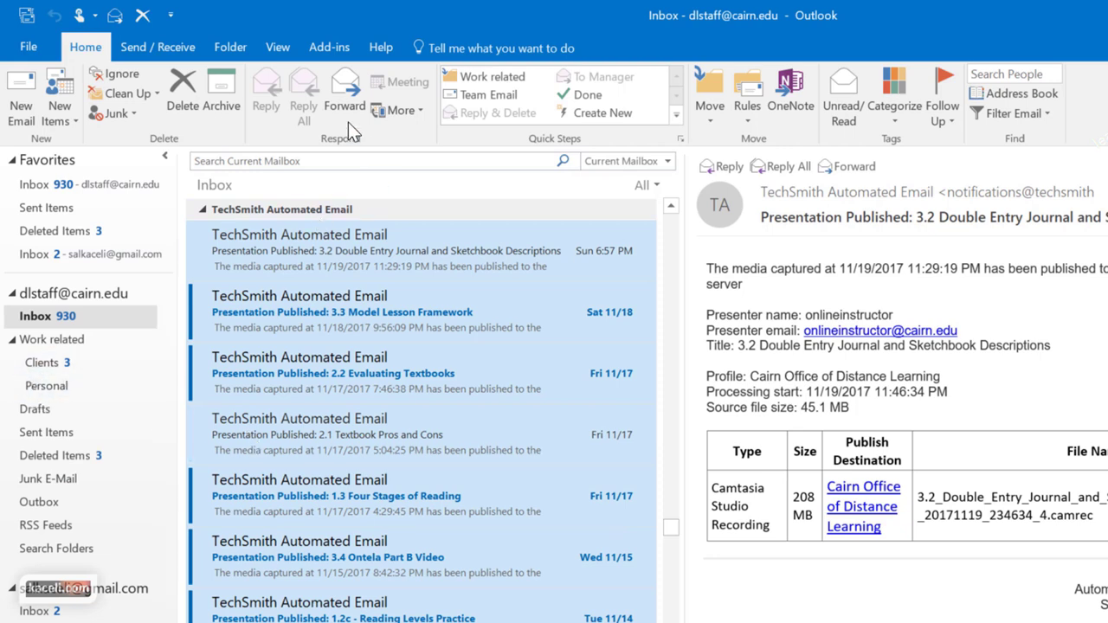
{"action": "left_click", "coordinate": [714, 125]}
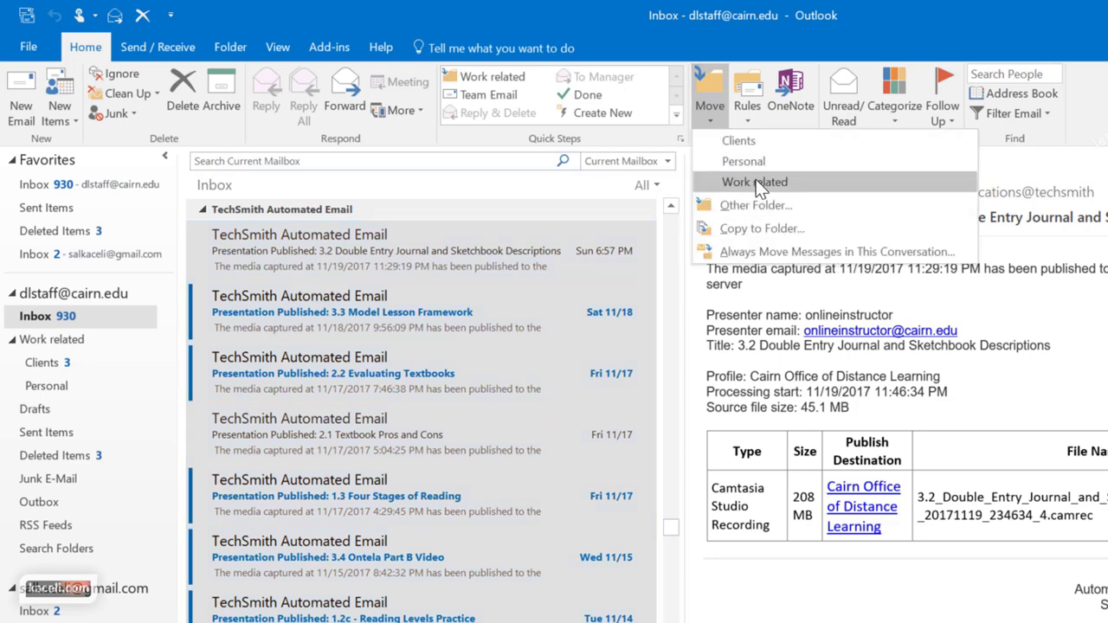
{"action": "left_click", "coordinate": [755, 181]}
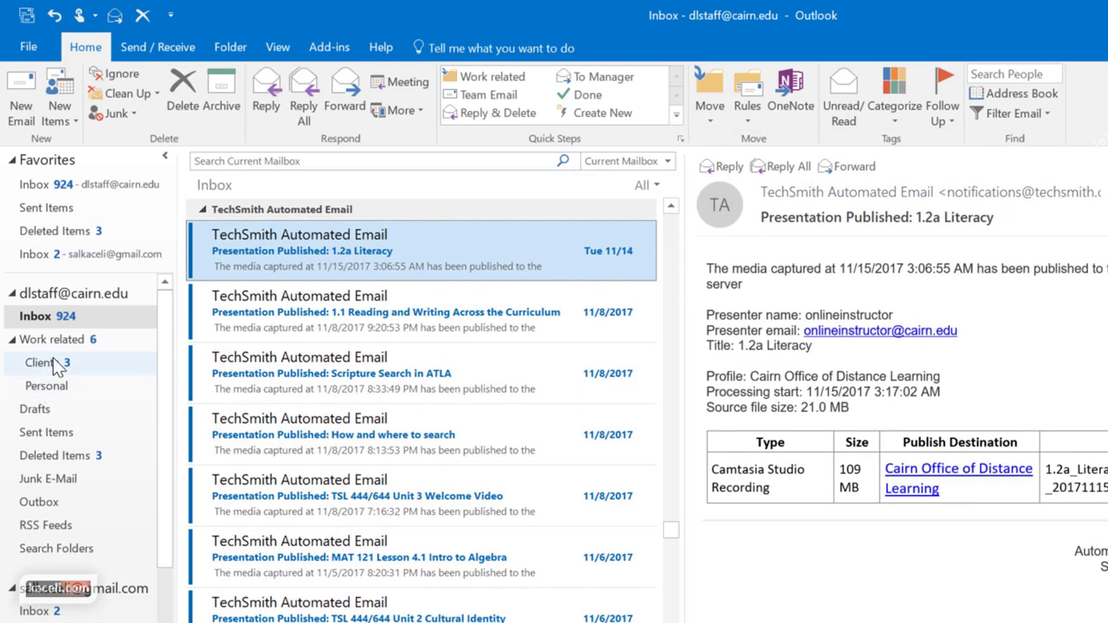
{"action": "left_click", "coordinate": [53, 357]}
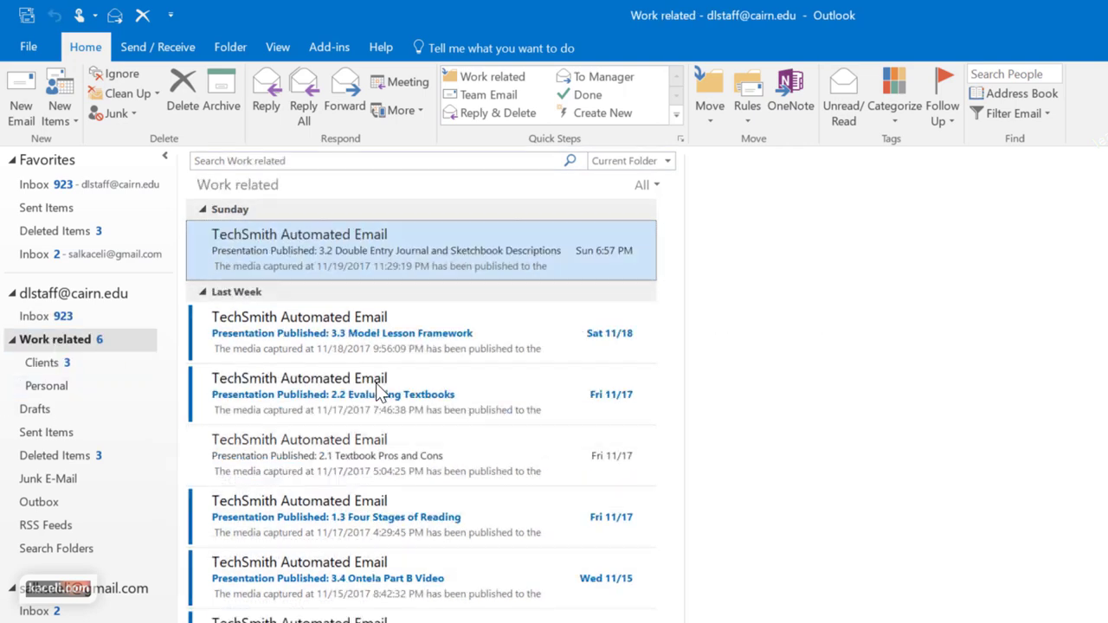
{"action": "left_click", "coordinate": [35, 316]}
Narrow the message list to widen the reading pane, then collapse and restore the folder pane
{"action": "left_click_drag", "start_coordinate": [665, 484], "coordinate": [532, 494]}
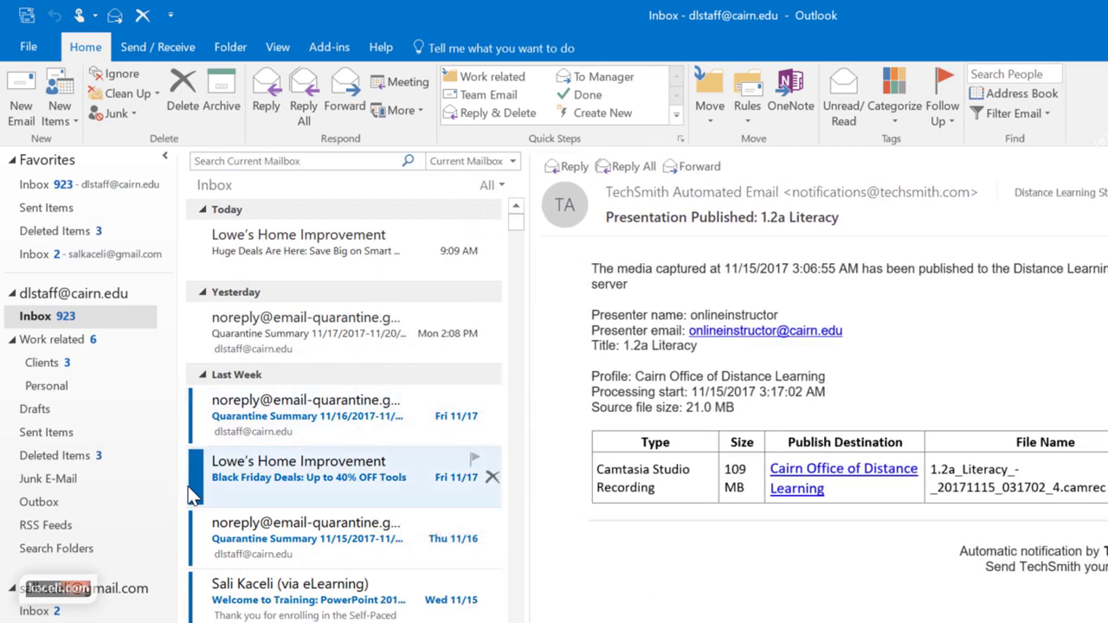
{"action": "left_click_drag", "start_coordinate": [181, 483], "coordinate": [134, 485]}
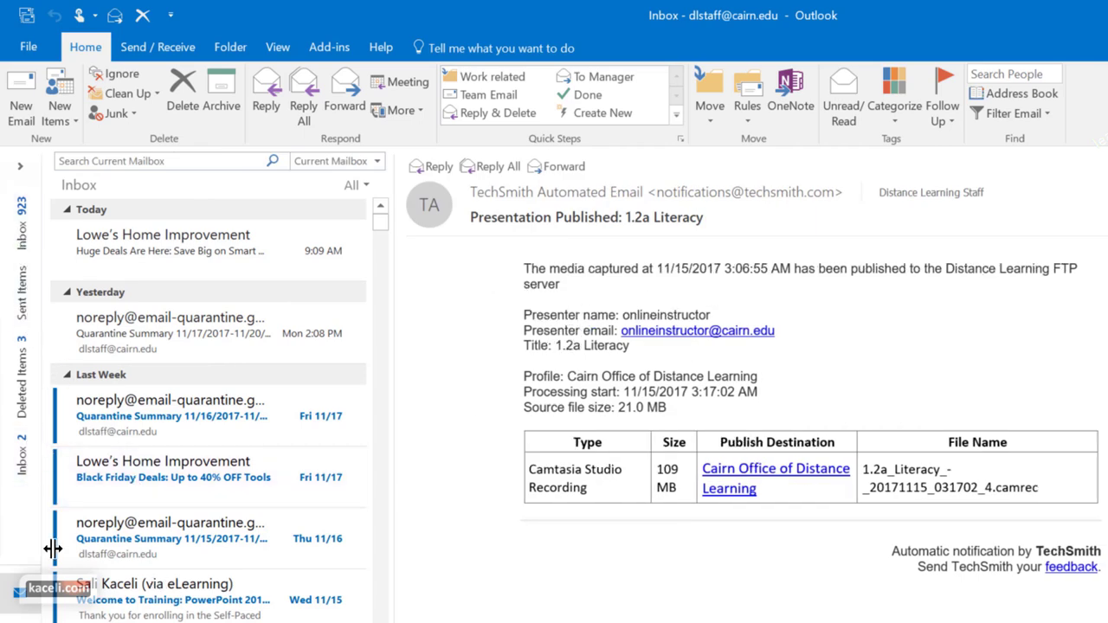
{"action": "left_click_drag", "start_coordinate": [50, 547], "coordinate": [303, 441]}
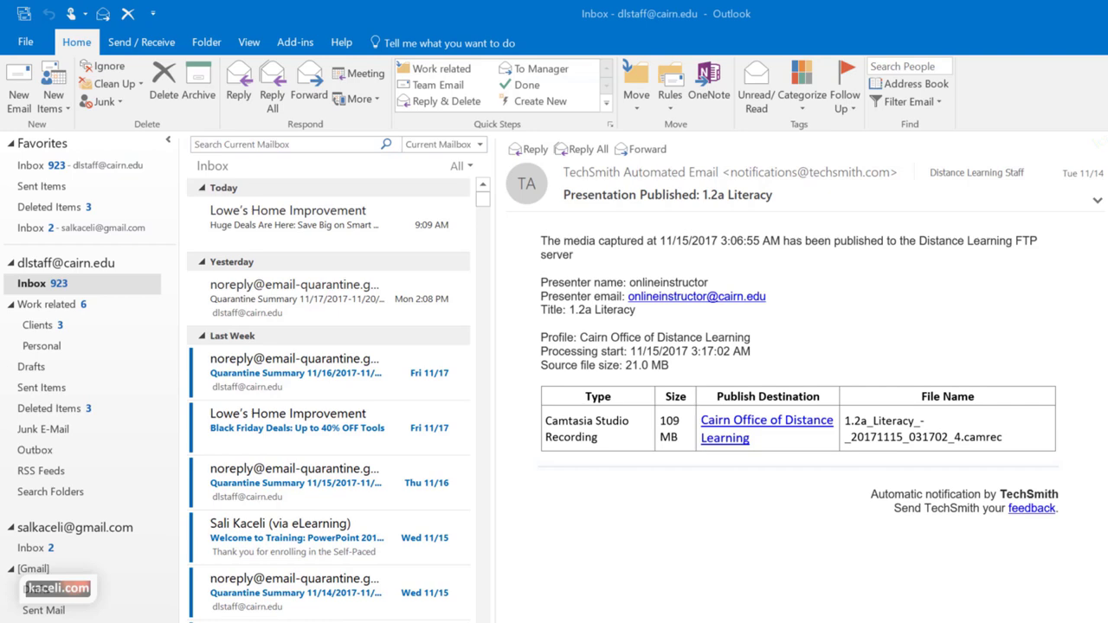
{"action": "scroll", "coordinate": [289, 437], "scroll_direction": "down", "scroll_amount": 3}
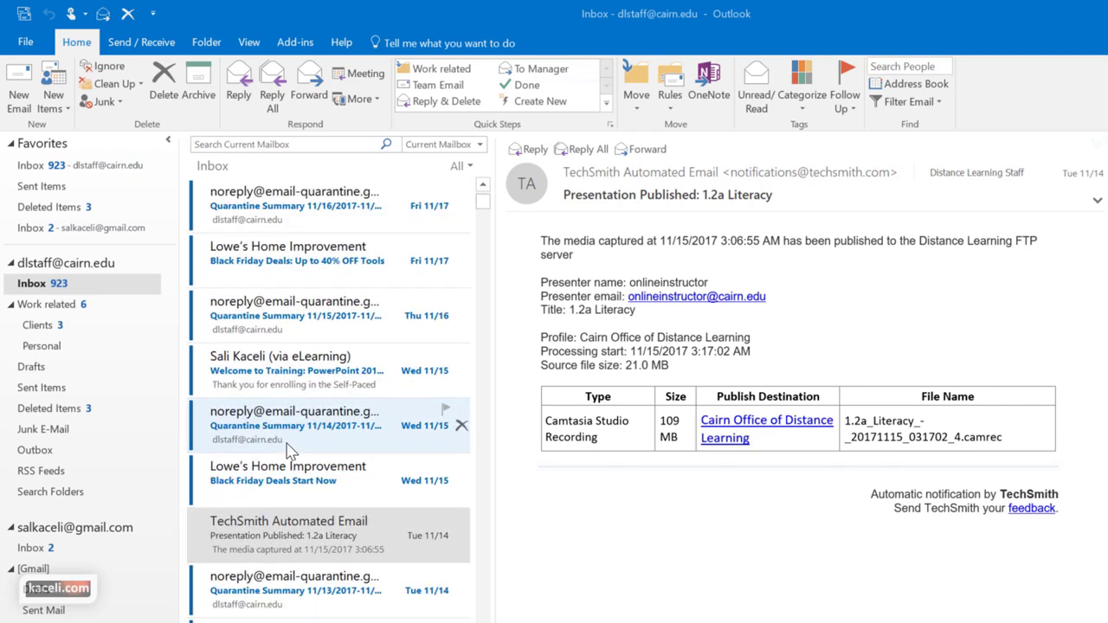
{"action": "scroll", "coordinate": [289, 450], "scroll_direction": "up", "scroll_amount": 3}
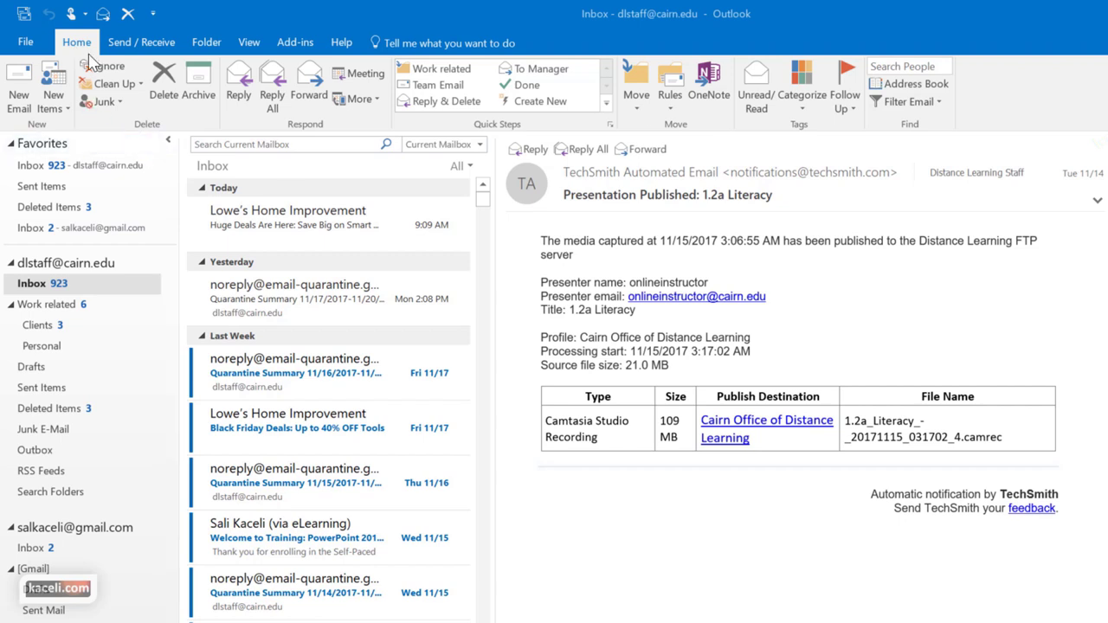
{"action": "left_click", "coordinate": [671, 98]}
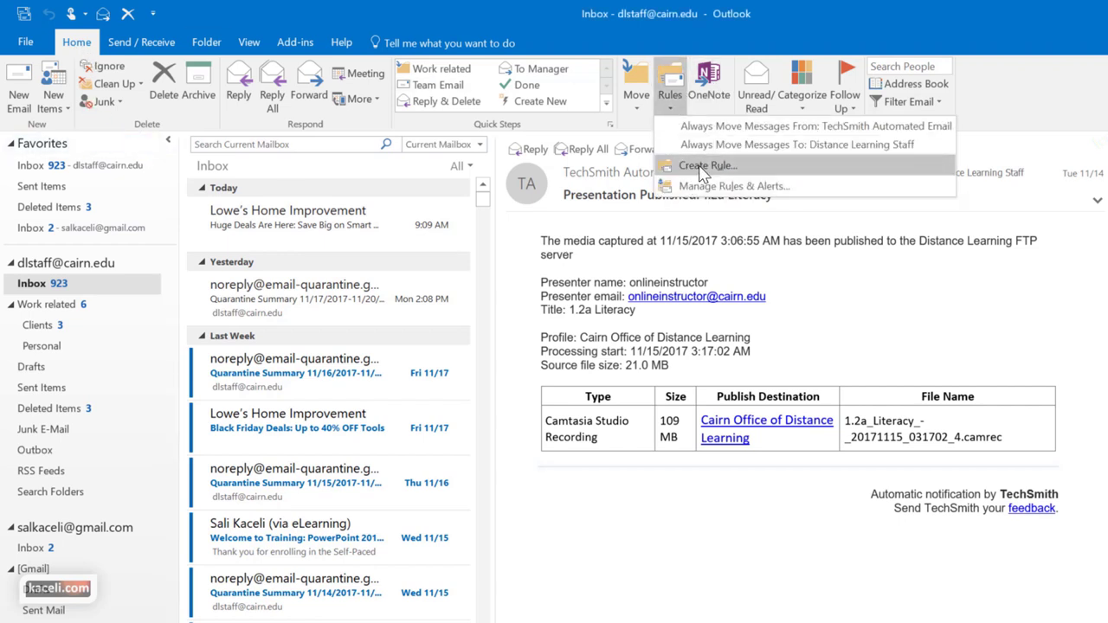
{"action": "key", "text": "Escape"}
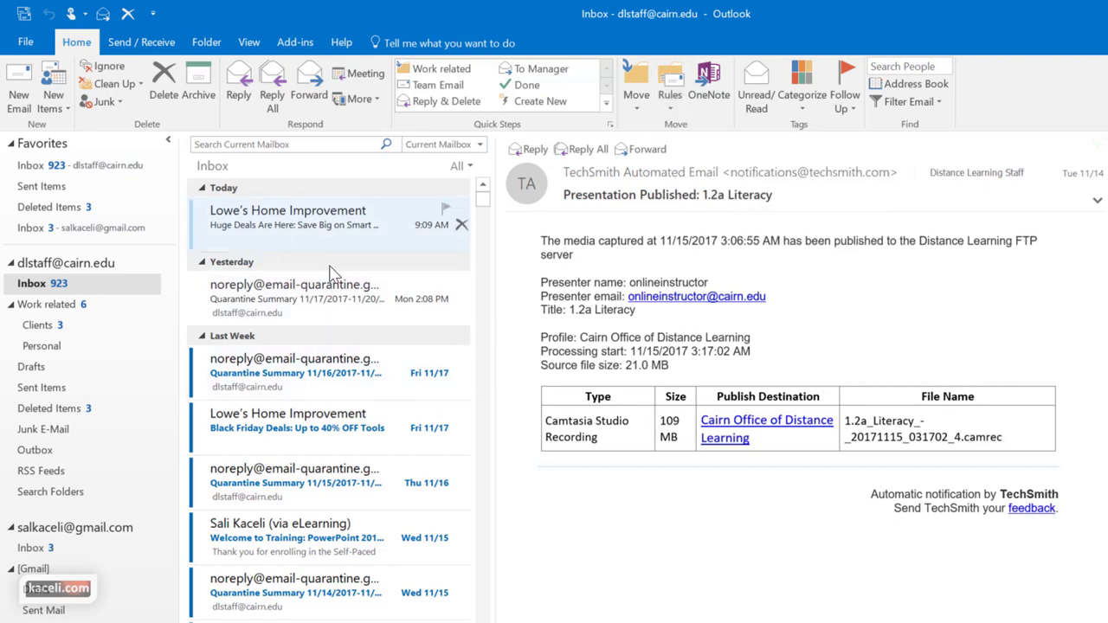
{"action": "left_click", "coordinate": [270, 225]}
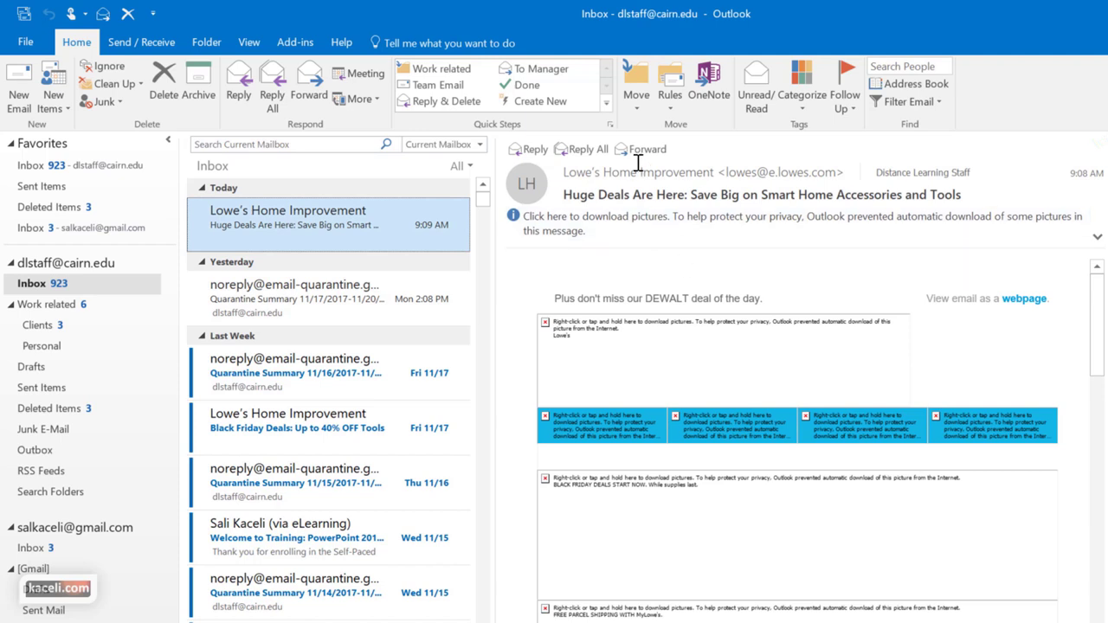
{"action": "left_click", "coordinate": [671, 97]}
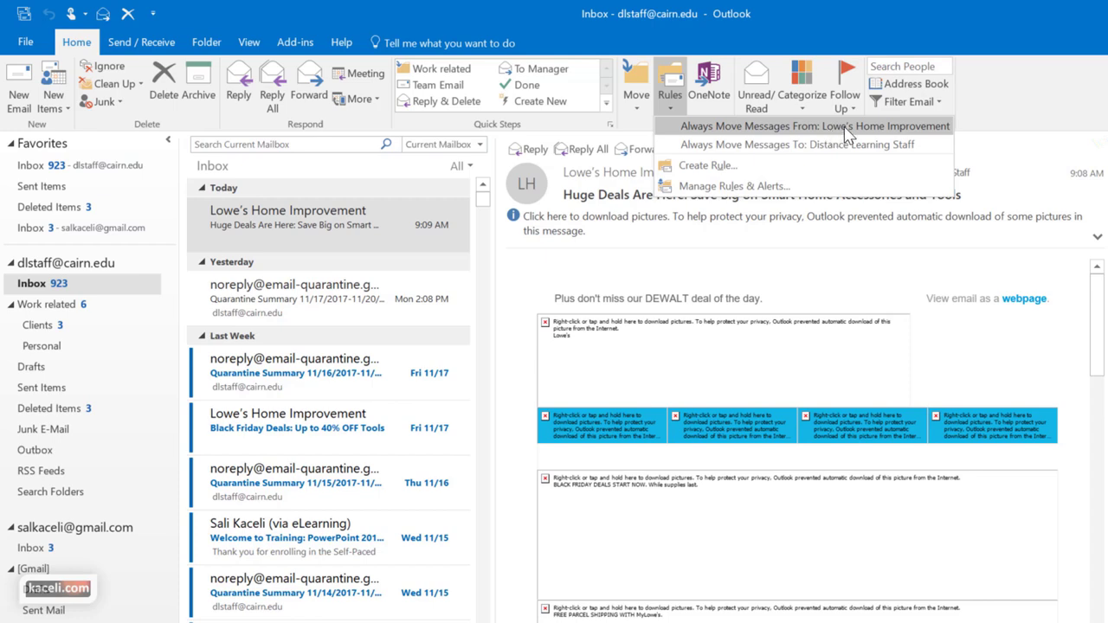
{"action": "left_click", "coordinate": [918, 147]}
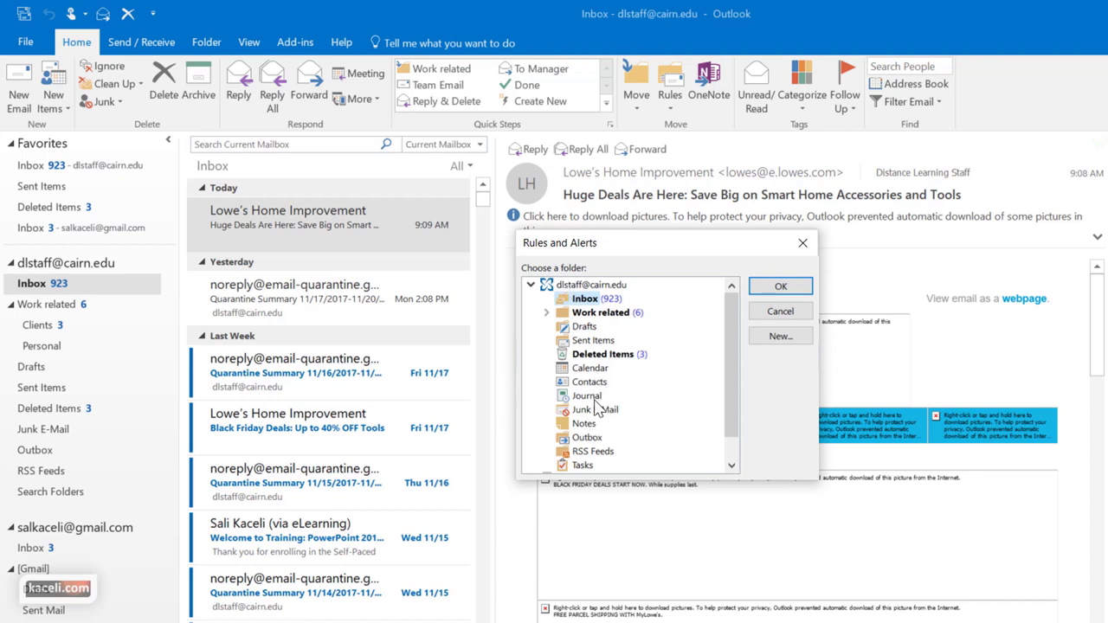
{"action": "left_click", "coordinate": [596, 411]}
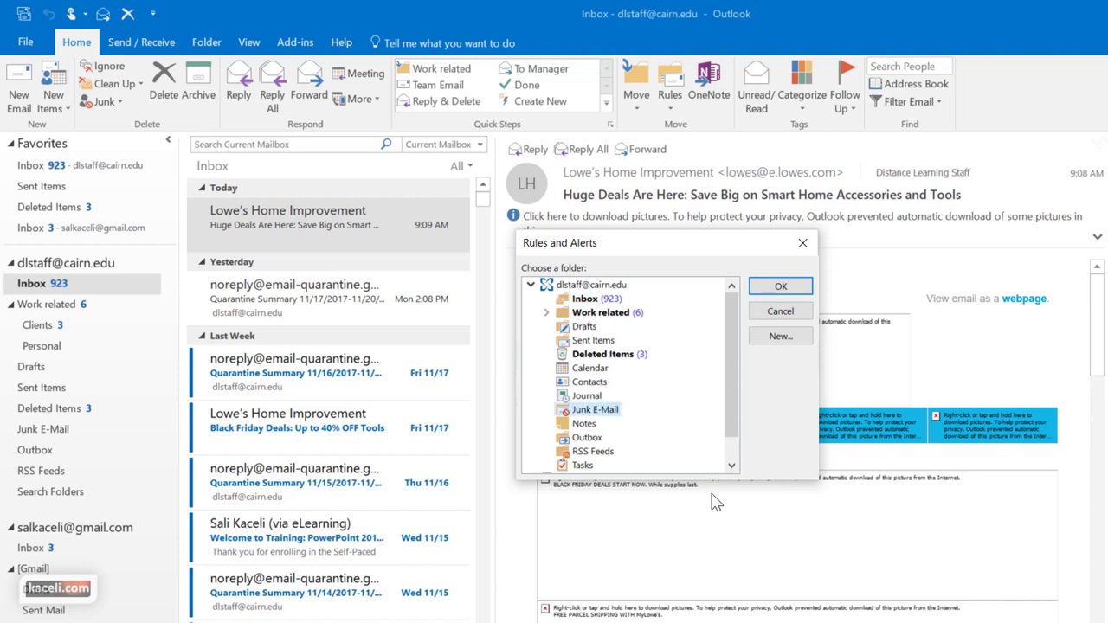
{"action": "left_click", "coordinate": [778, 289]}
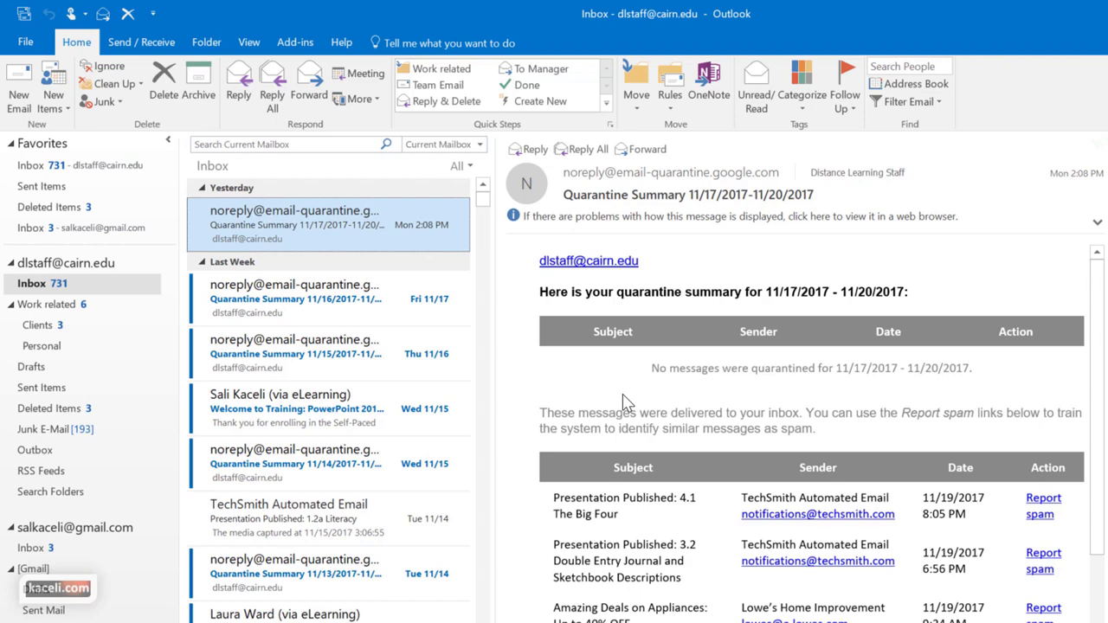
{"action": "left_click_drag", "start_coordinate": [482, 199], "coordinate": [481, 491]}
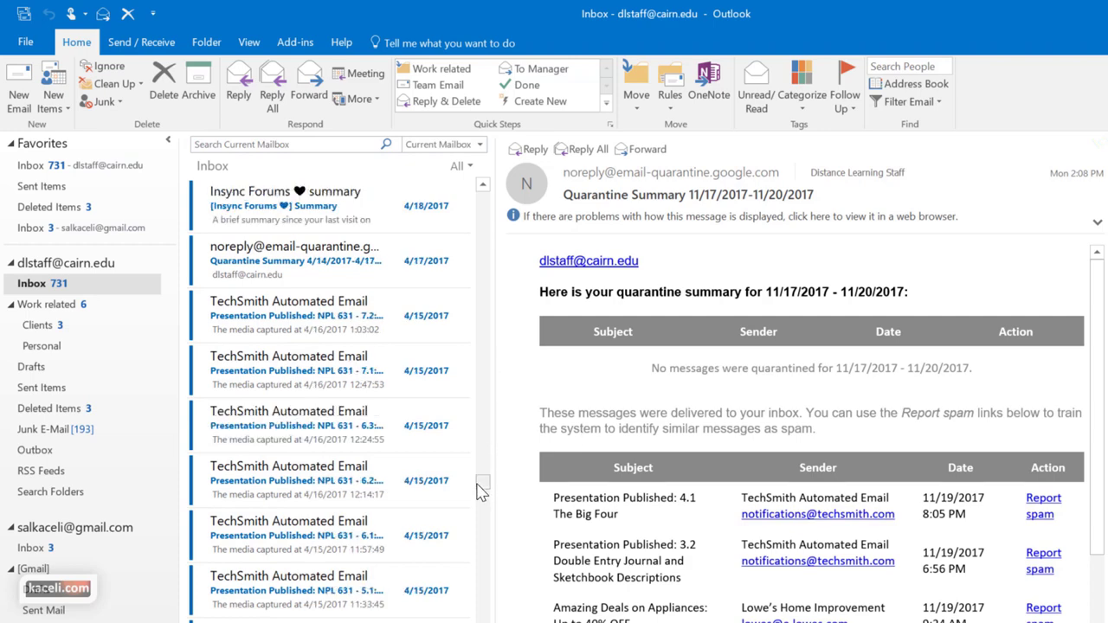
{"action": "key", "text": "ctrl+e"}
{"action": "type", "text": "lowes"}
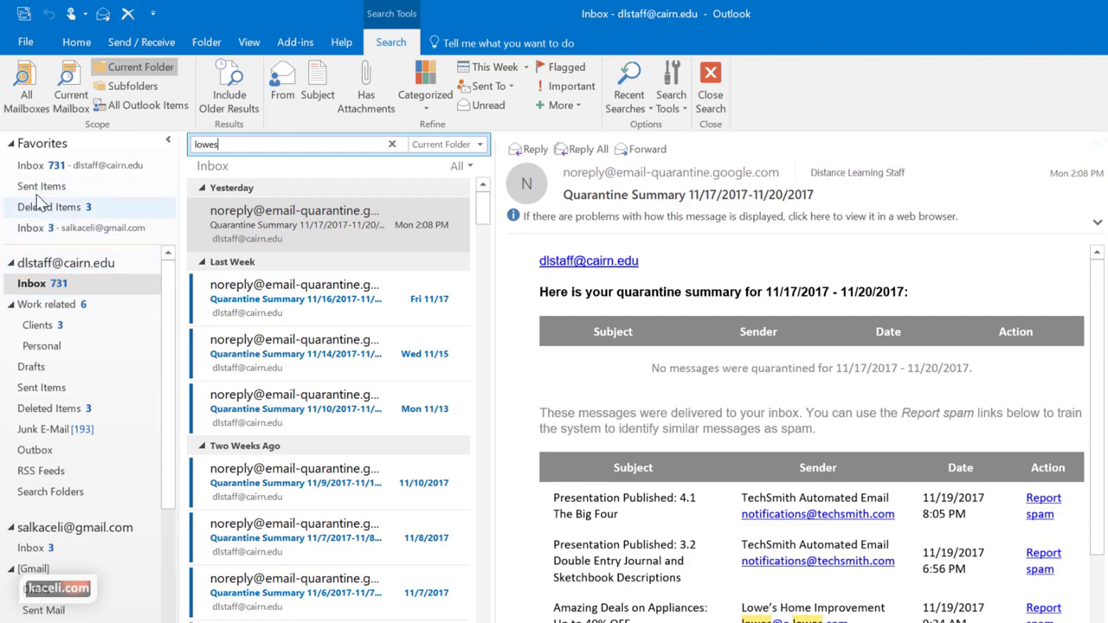
{"action": "left_click", "coordinate": [39, 430]}
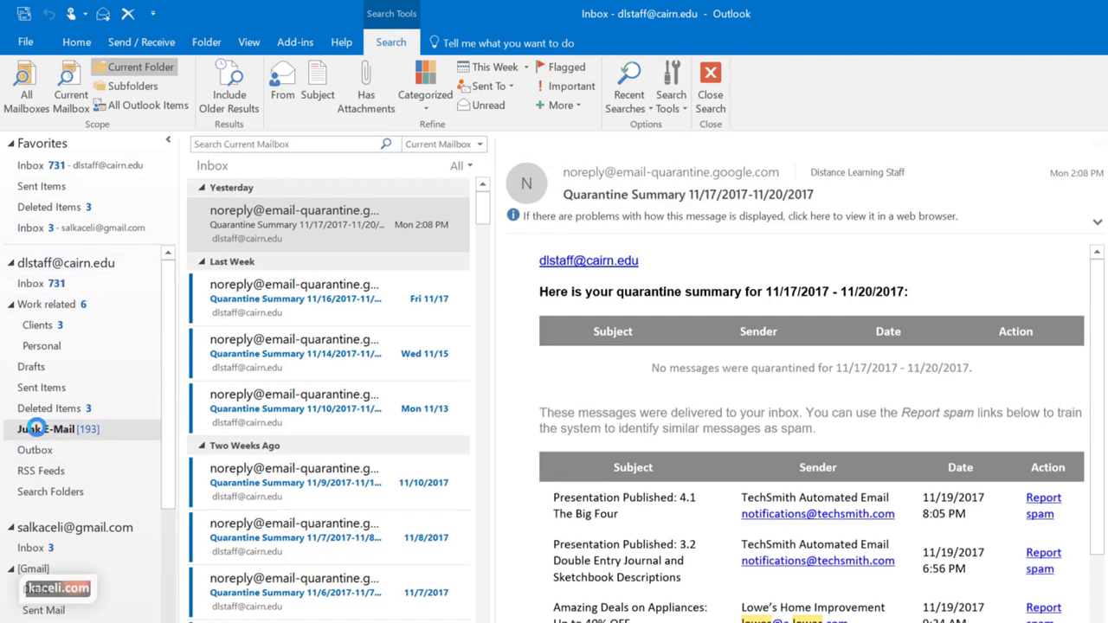
{"action": "scroll", "coordinate": [321, 358], "scroll_direction": "down", "scroll_amount": 2}
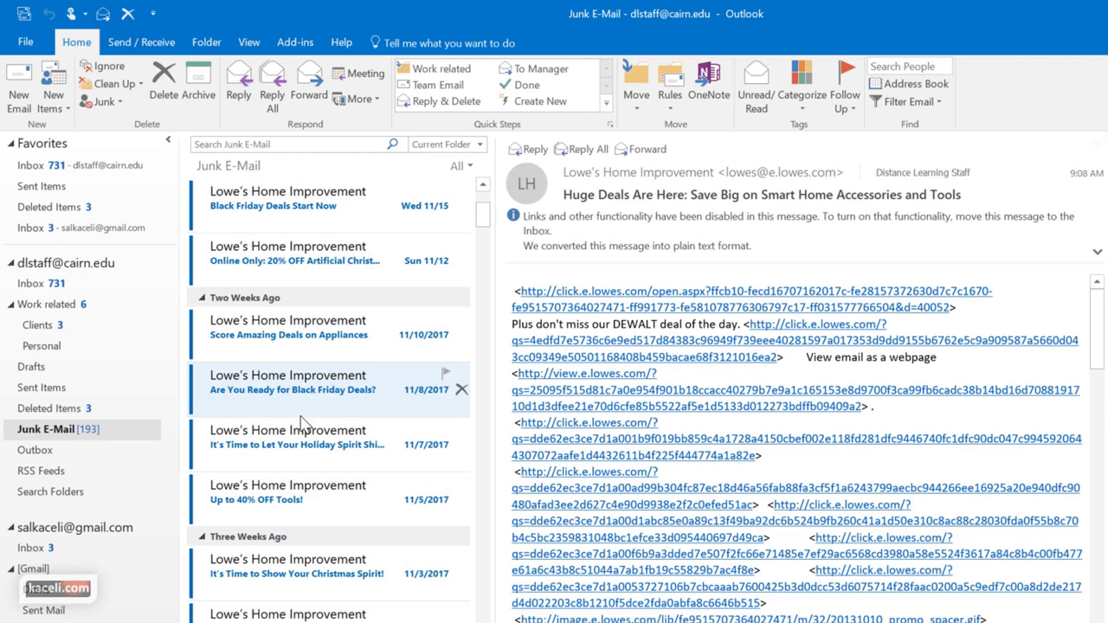
{"action": "scroll", "coordinate": [302, 425], "scroll_direction": "down", "scroll_amount": 4}
{"action": "scroll", "coordinate": [286, 433], "scroll_direction": "down", "scroll_amount": 5}
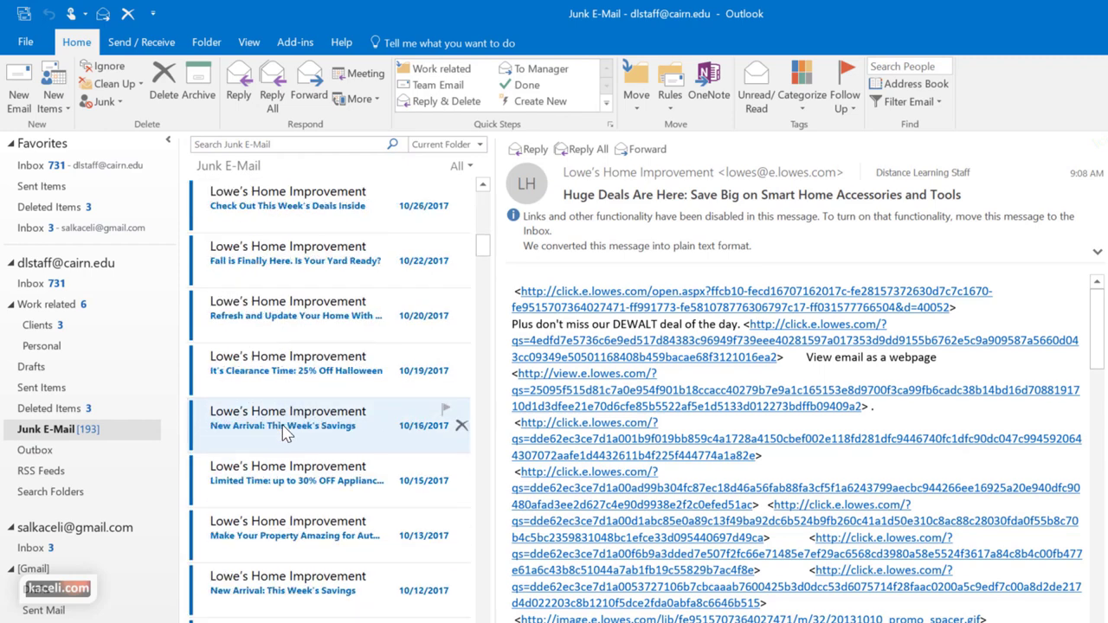
{"action": "left_click", "coordinate": [39, 283]}
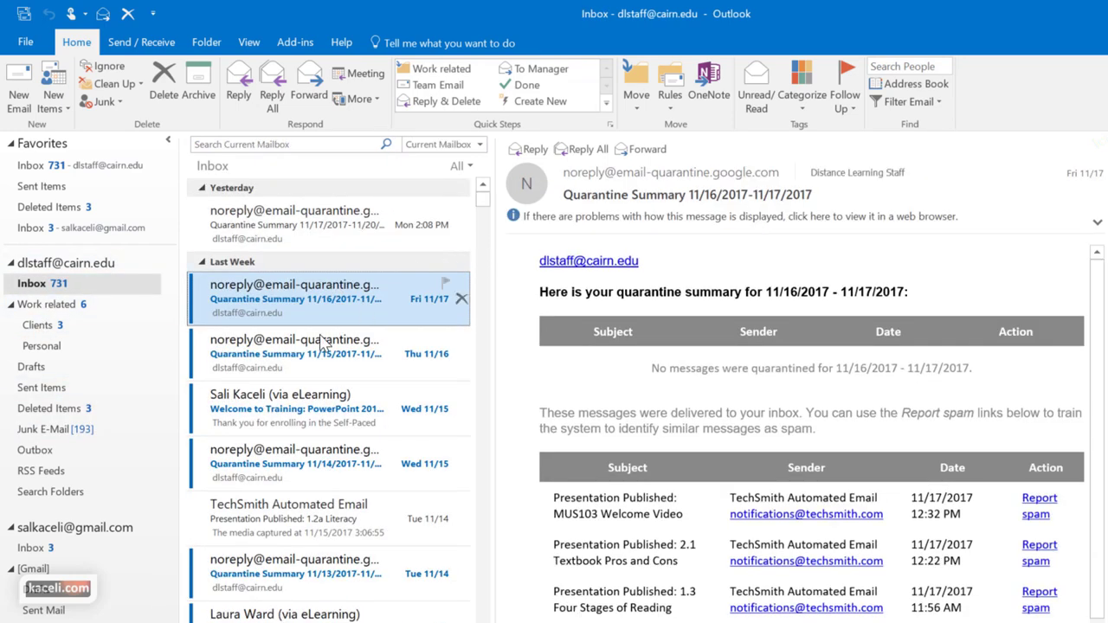
Start a rule matching subject 'Quarantine Summary' and mail sent to Distance Learning Staff
{"action": "left_click", "coordinate": [669, 95]}
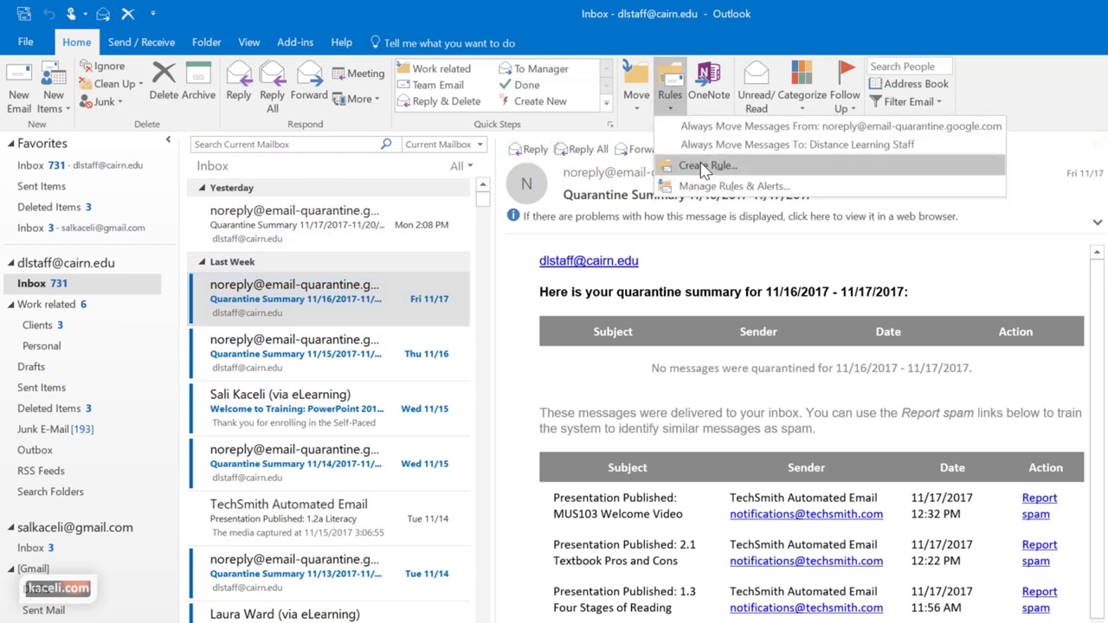
{"action": "left_click", "coordinate": [840, 165]}
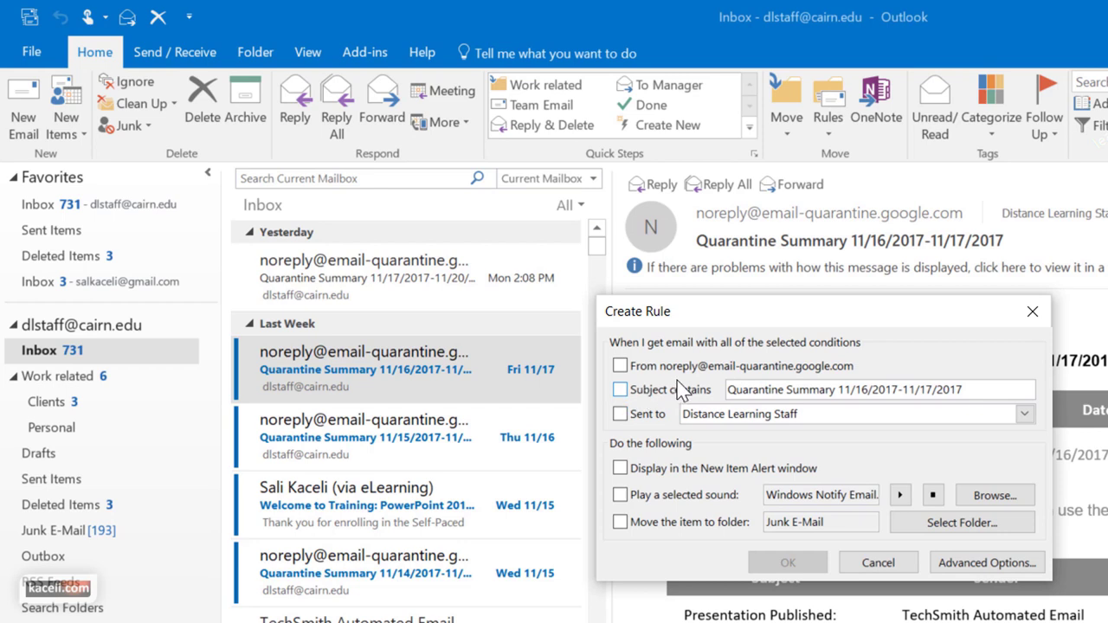
{"action": "left_click", "coordinate": [620, 390]}
{"action": "key", "text": "BackSpace"}
{"action": "key", "text": "BackSpace"}
{"action": "key", "text": "BackSpace"}
{"action": "key", "text": "BackSpace"}
{"action": "key", "text": "BackSpace"}
{"action": "key", "text": "BackSpace"}
{"action": "key", "text": "BackSpace"}
{"action": "key", "text": "BackSpace"}
{"action": "key", "text": "BackSpace"}
{"action": "key", "text": "BackSpace"}
{"action": "key", "text": "BackSpace"}
{"action": "key", "text": "BackSpace"}
{"action": "key", "text": "BackSpace"}
{"action": "key", "text": "BackSpace"}
{"action": "key", "text": "BackSpace"}
{"action": "key", "text": "BackSpace"}
{"action": "key", "text": "BackSpace"}
{"action": "key", "text": "BackSpace"}
{"action": "key", "text": "BackSpace"}
{"action": "key", "text": "BackSpace"}
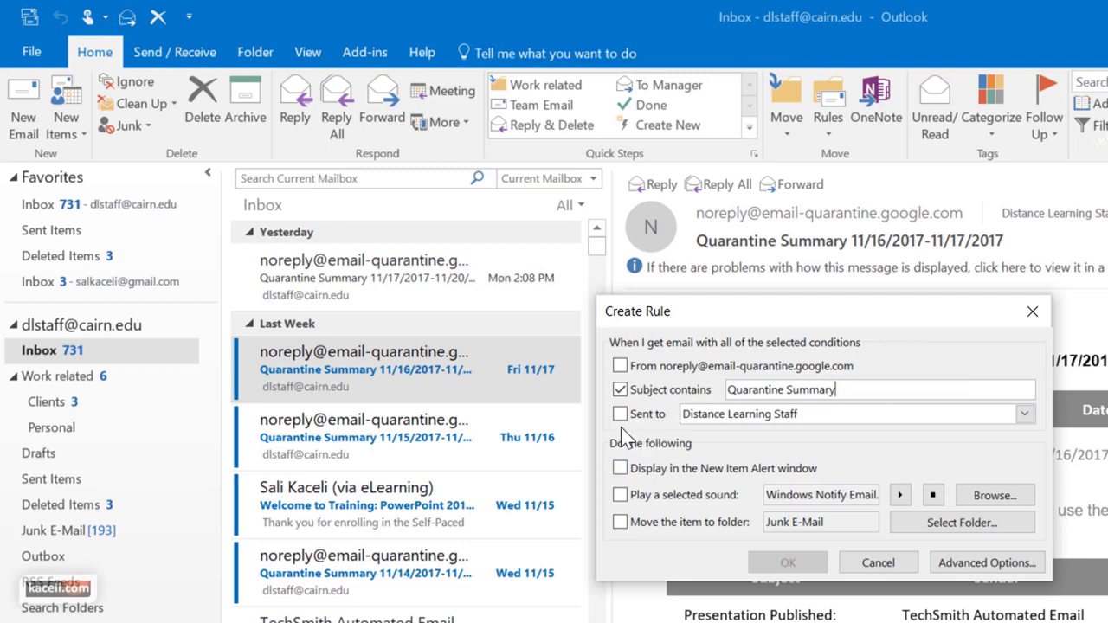
{"action": "left_click", "coordinate": [620, 414]}
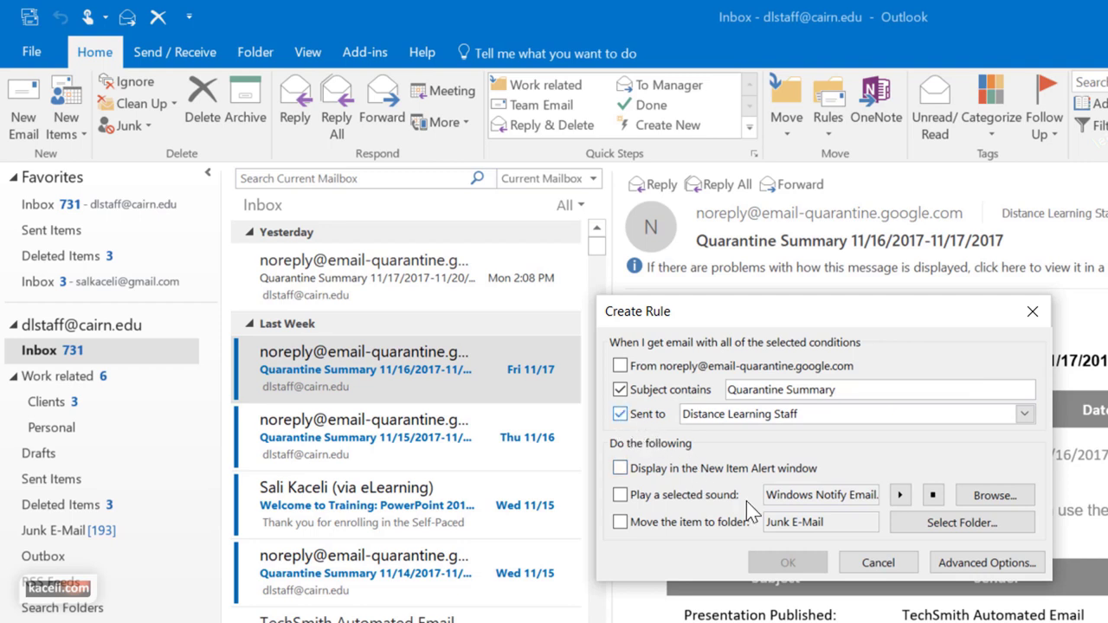
{"action": "left_click", "coordinate": [1024, 414]}
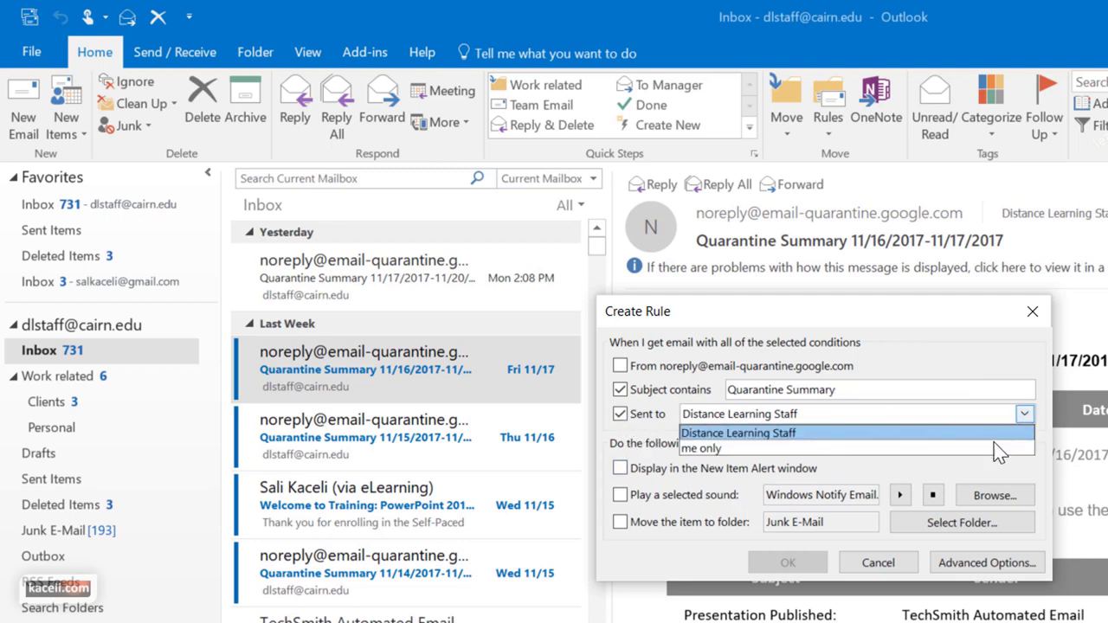
{"action": "left_click", "coordinate": [995, 433]}
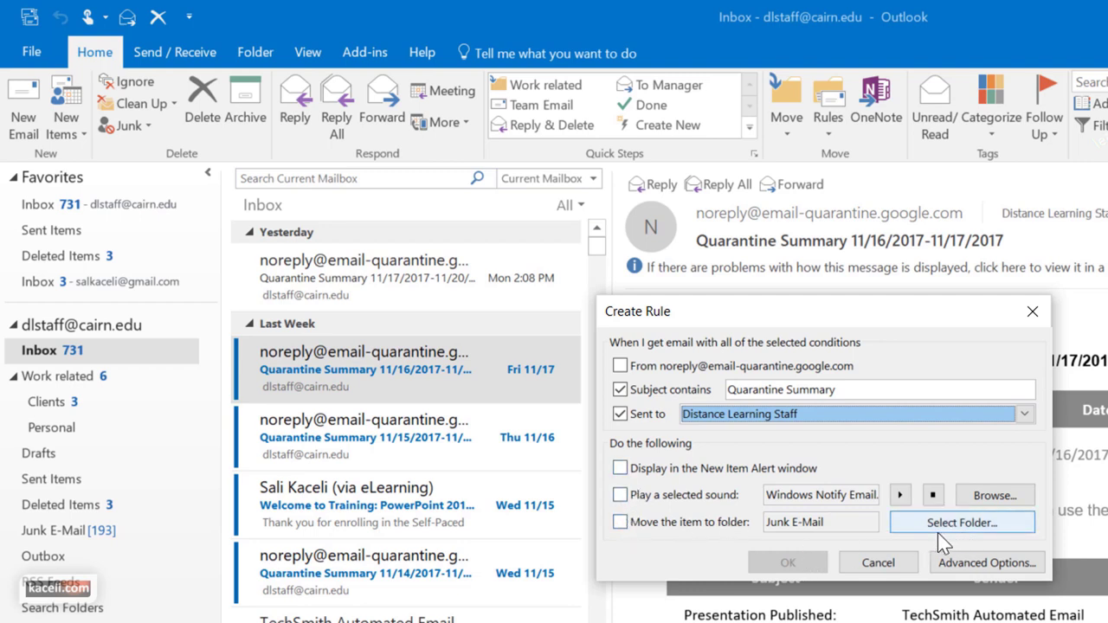
Have the rule move matching messages to Work related > Personal
{"action": "left_click", "coordinate": [619, 523]}
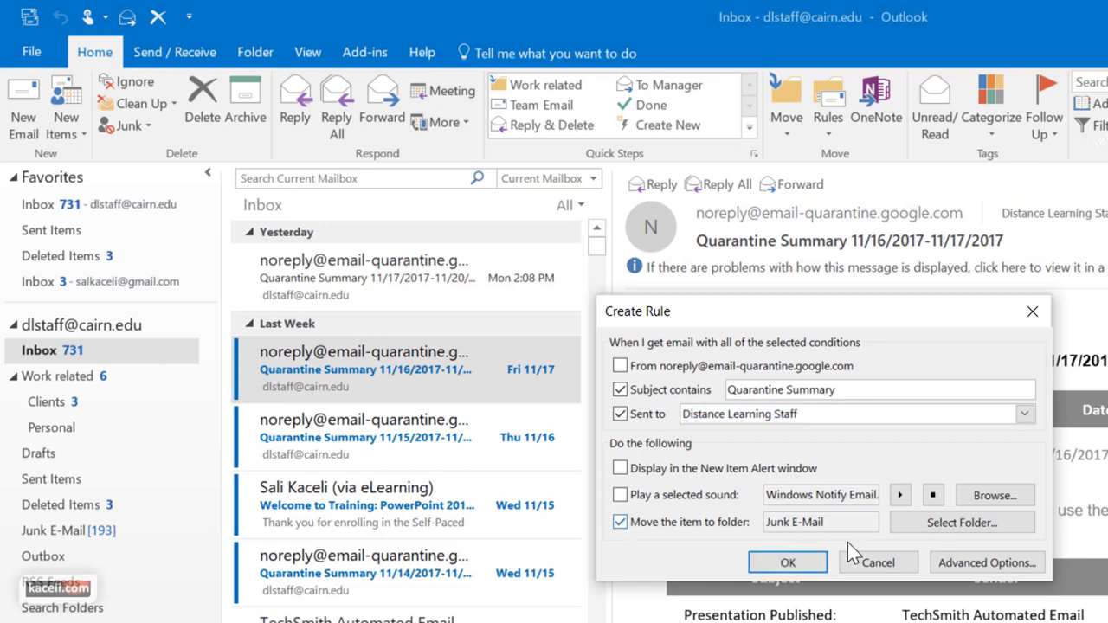
{"action": "left_click", "coordinate": [957, 530]}
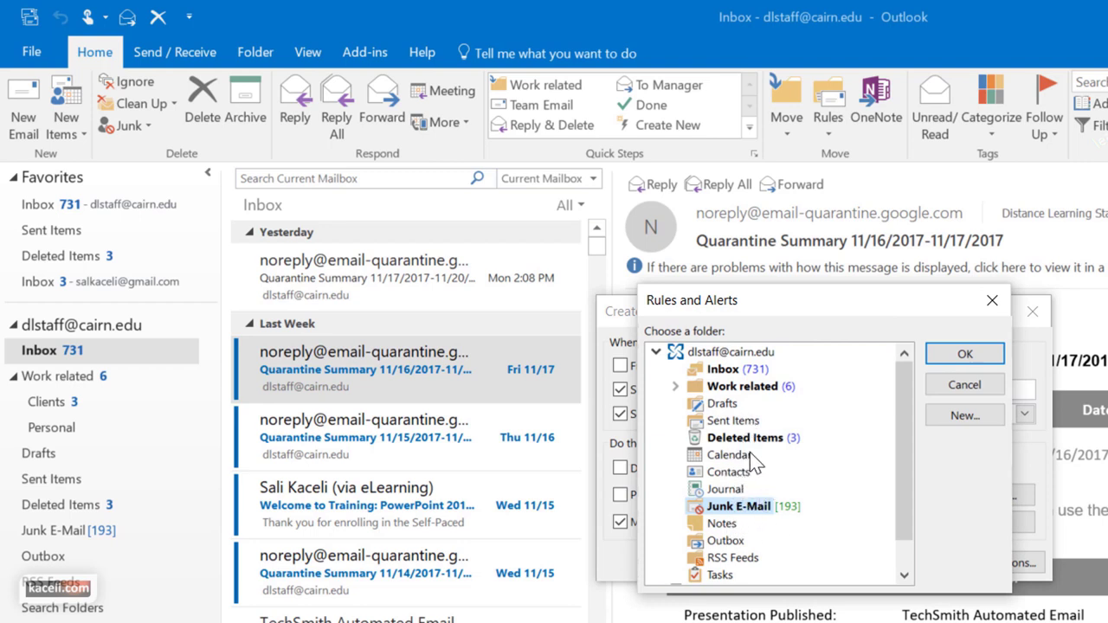
{"action": "left_click", "coordinate": [675, 386]}
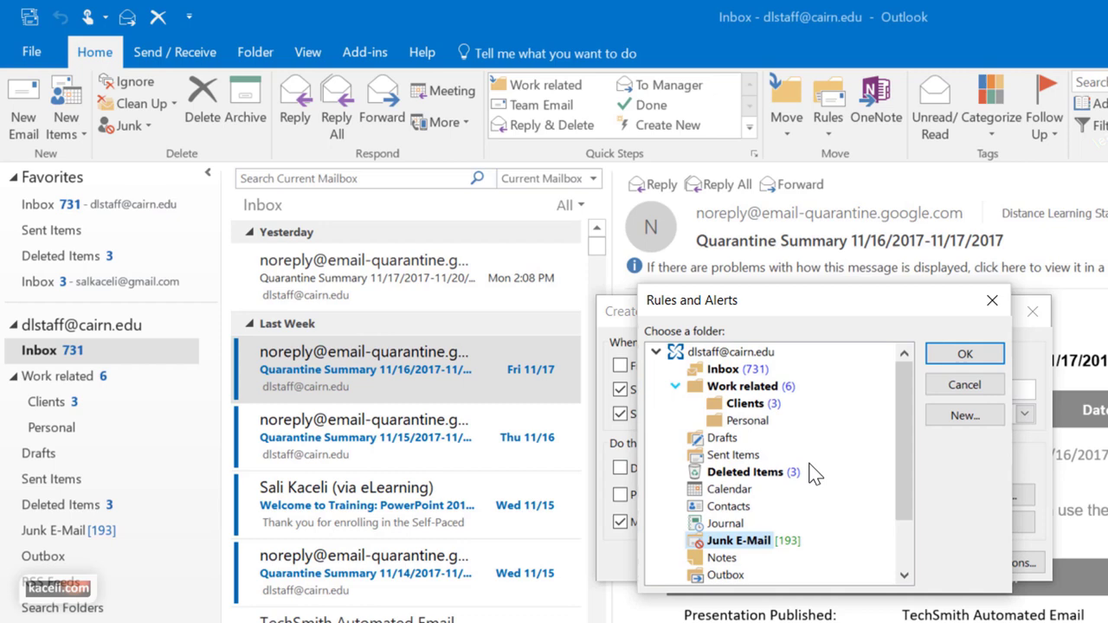
{"action": "left_click", "coordinate": [744, 420]}
{"action": "left_click", "coordinate": [965, 354]}
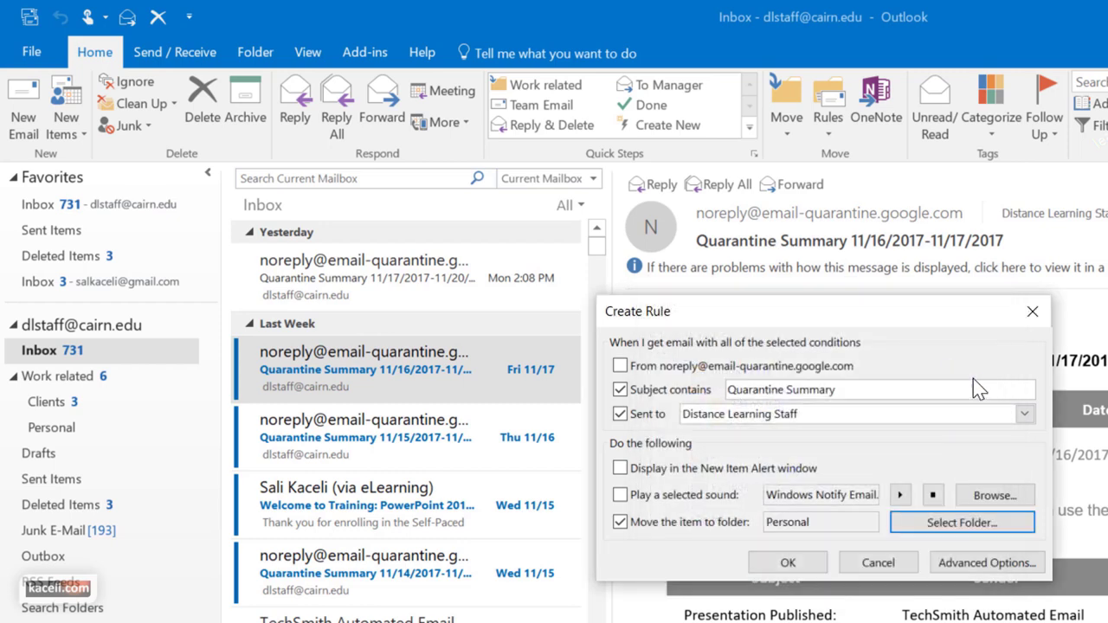
In the advanced rule setup, add the 'sent only to me' condition, leaving actions unchanged
{"action": "left_click", "coordinate": [973, 564]}
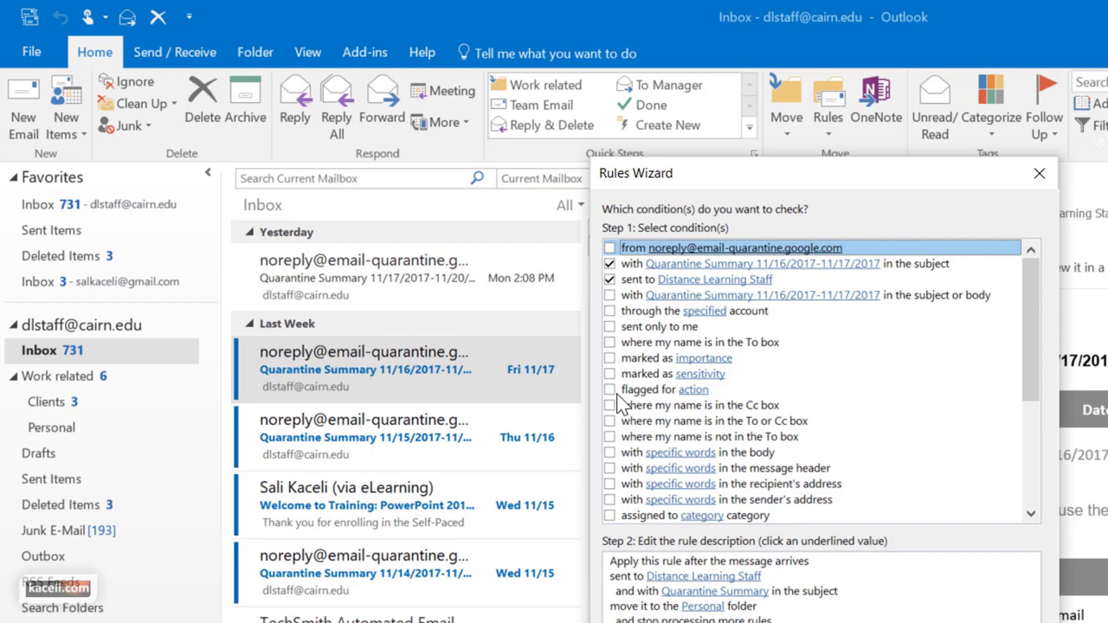
{"action": "left_click", "coordinate": [610, 326]}
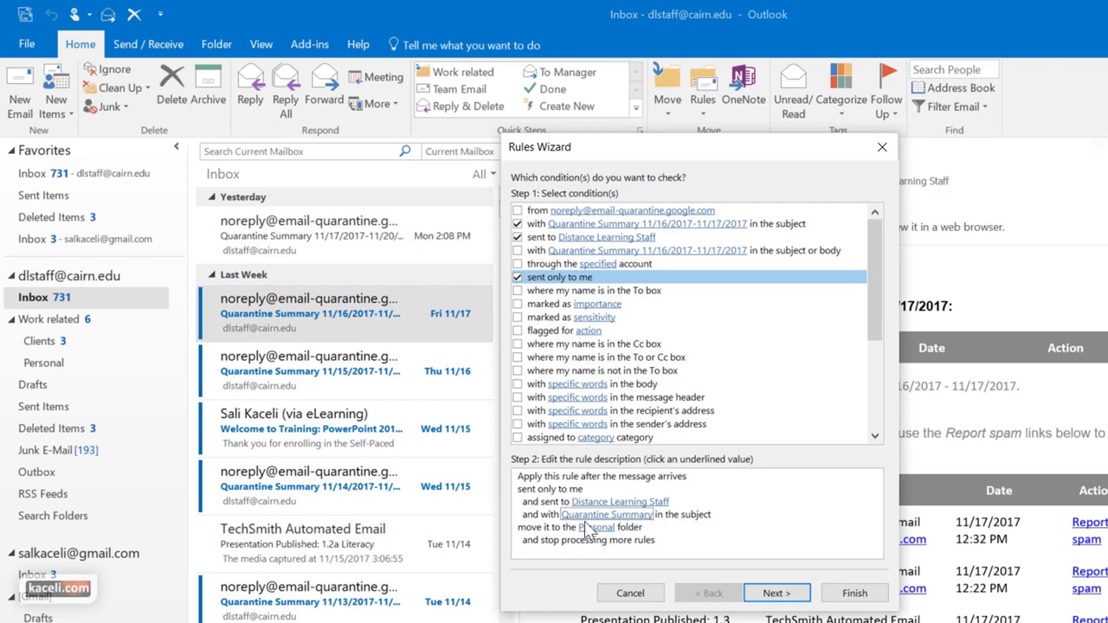
{"action": "left_click", "coordinate": [775, 594]}
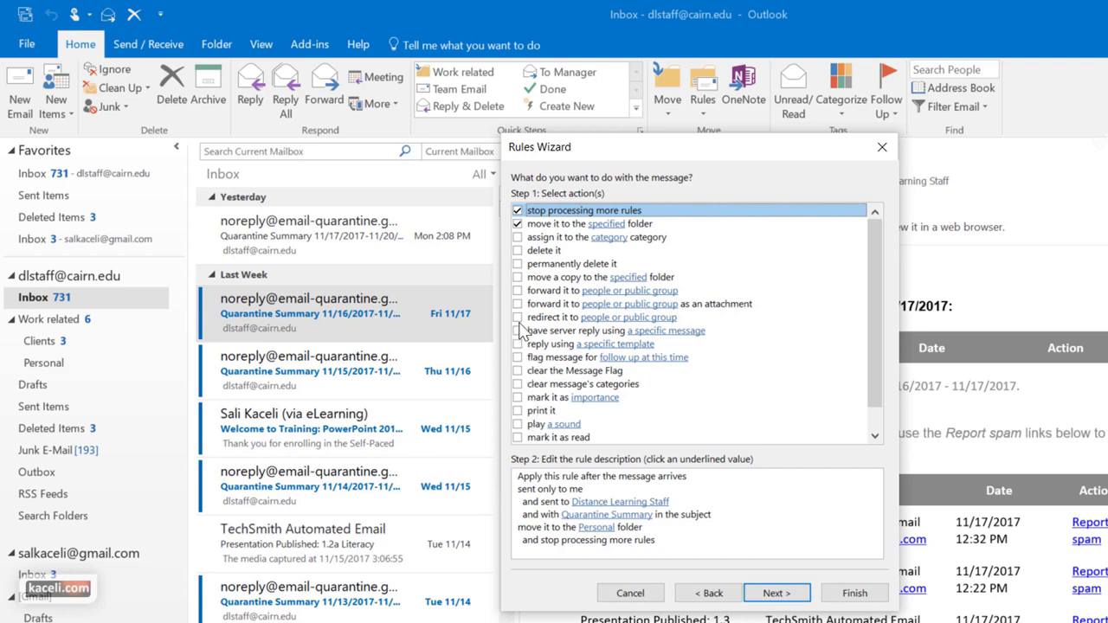
{"action": "left_click", "coordinate": [517, 250]}
{"action": "left_click", "coordinate": [517, 251]}
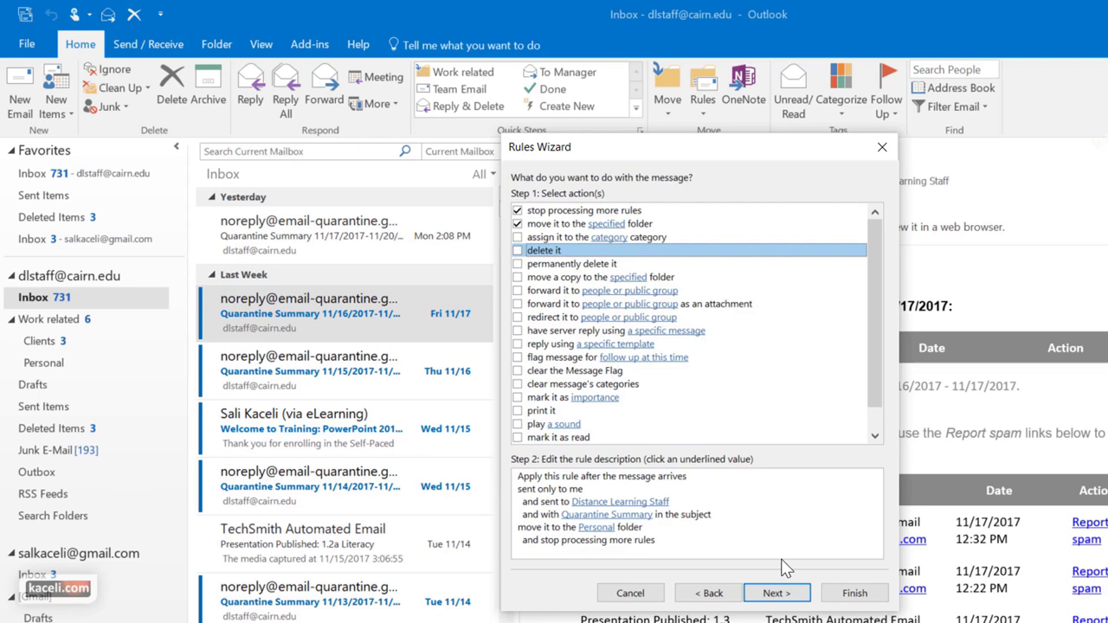
{"action": "left_click", "coordinate": [774, 595]}
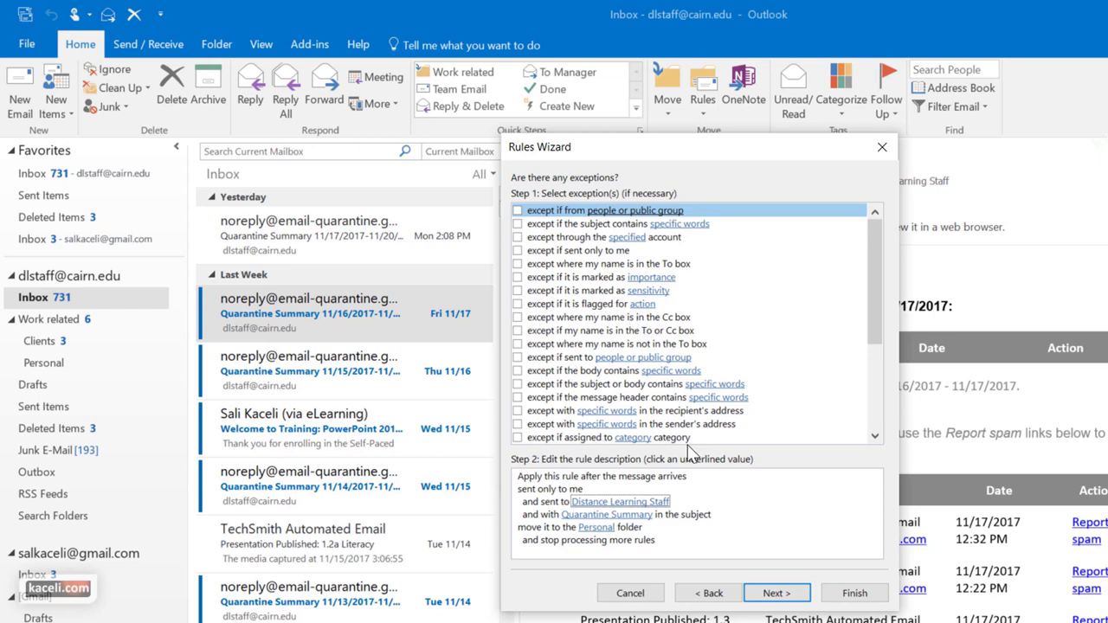
Finish the rule with 'Run this rule now' checked so it processes existing Inbox messages
{"action": "left_click", "coordinate": [800, 595]}
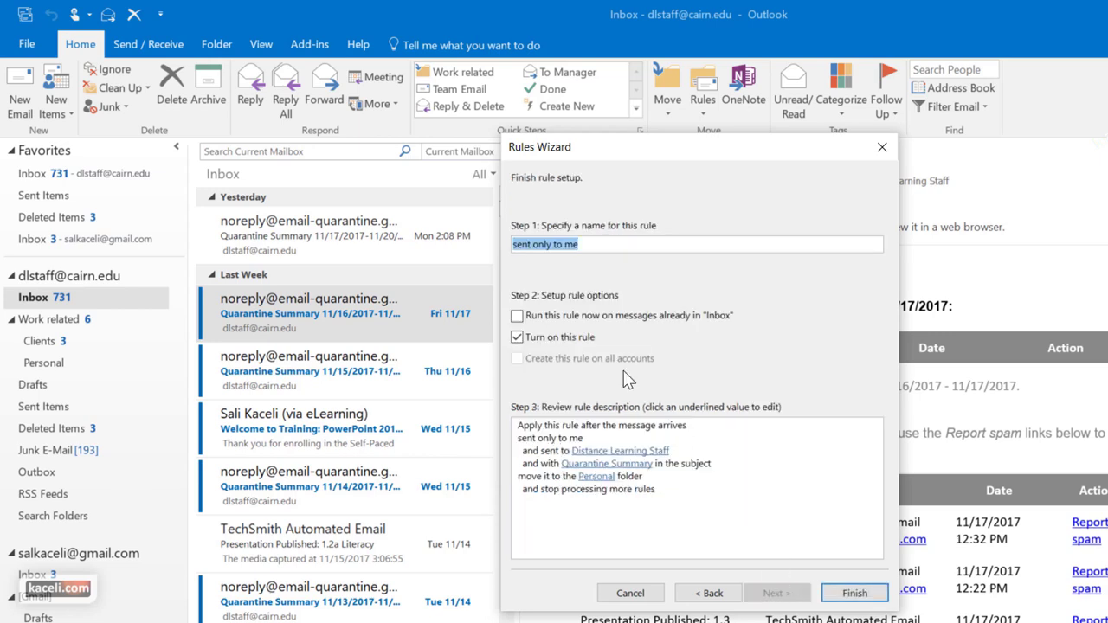
{"action": "left_click", "coordinate": [517, 316]}
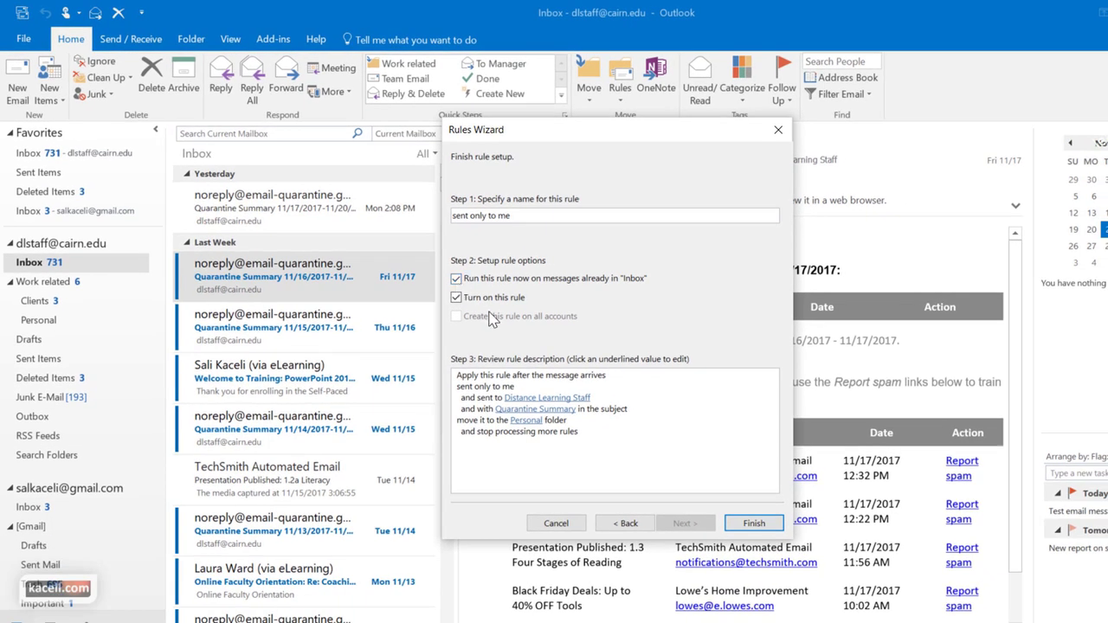
{"action": "left_click", "coordinate": [751, 527]}
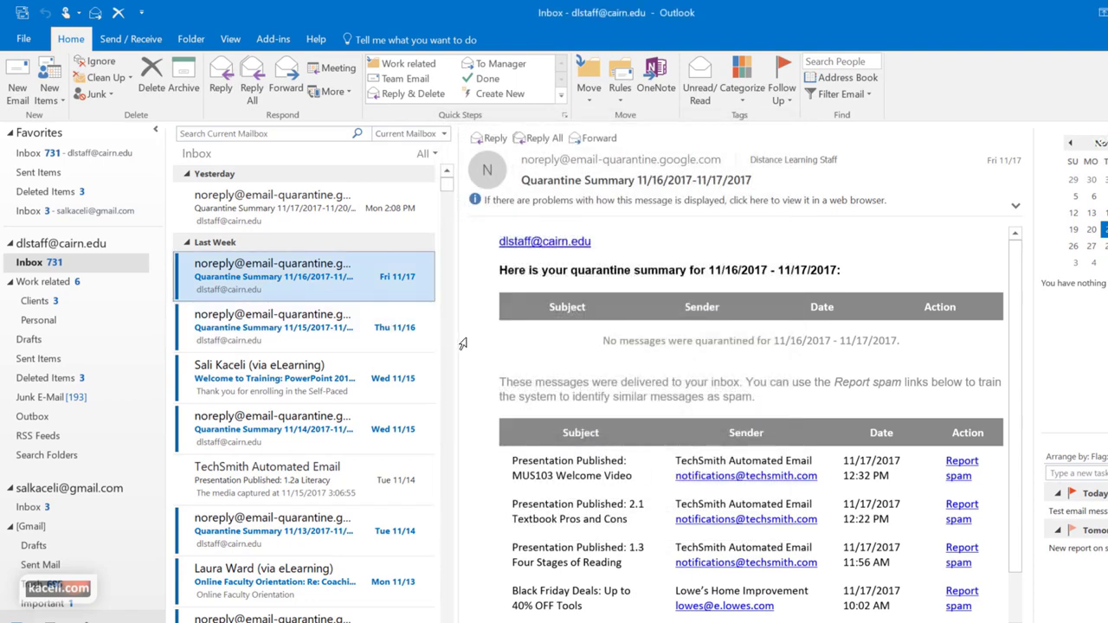
{"action": "left_click", "coordinate": [130, 260]}
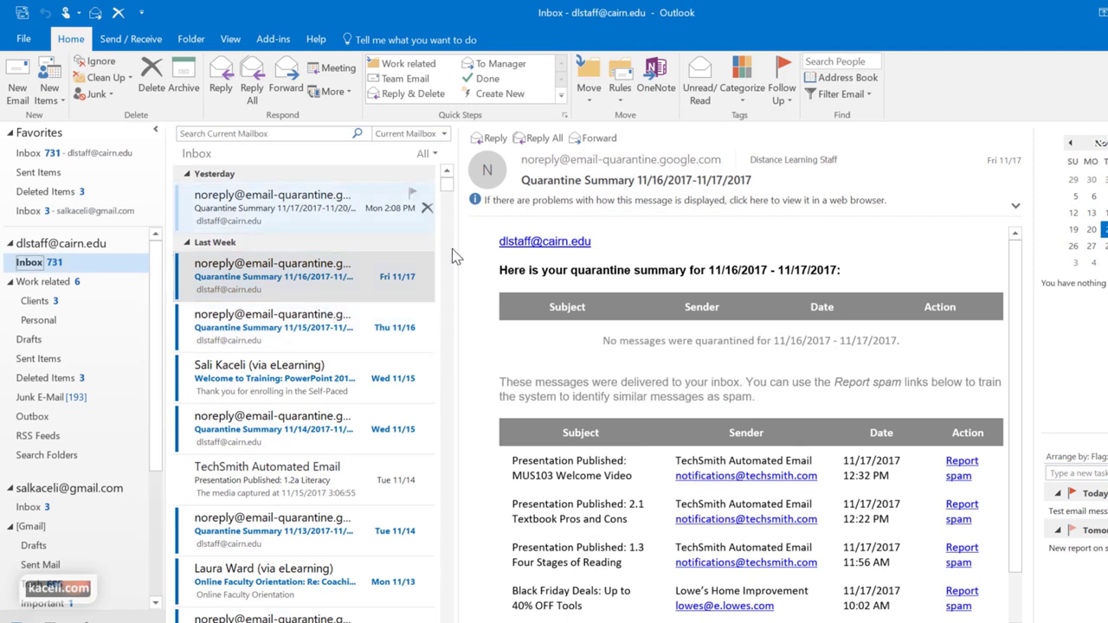
{"action": "left_click", "coordinate": [620, 97]}
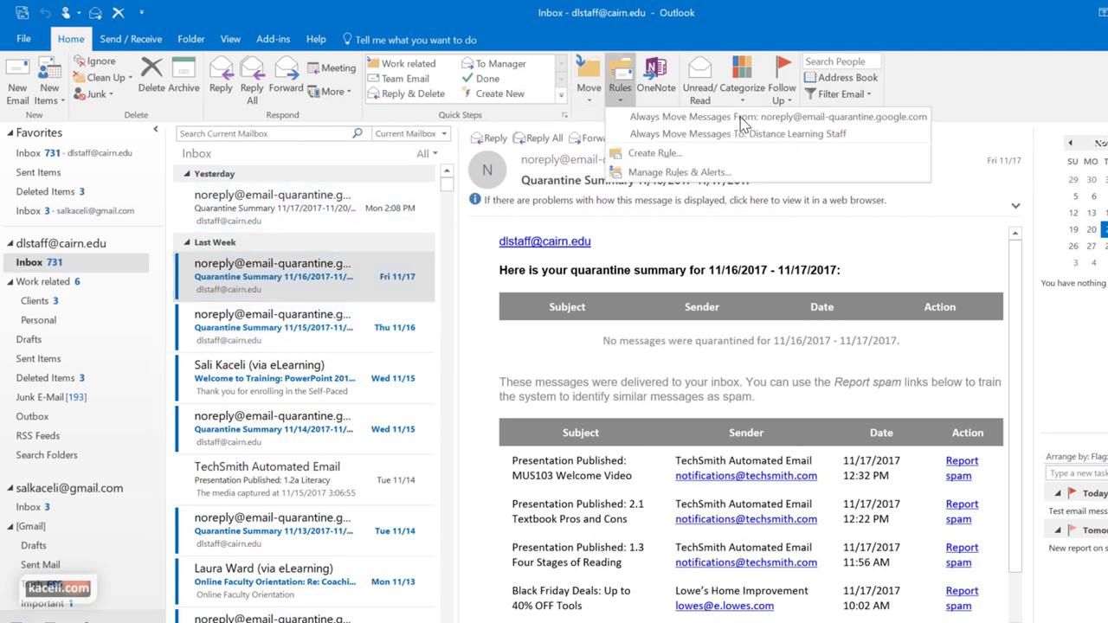
Review the 'sent only to me' and Lowe's Home Improvement rules in Manage Rules & Alerts
{"action": "left_click", "coordinate": [649, 173]}
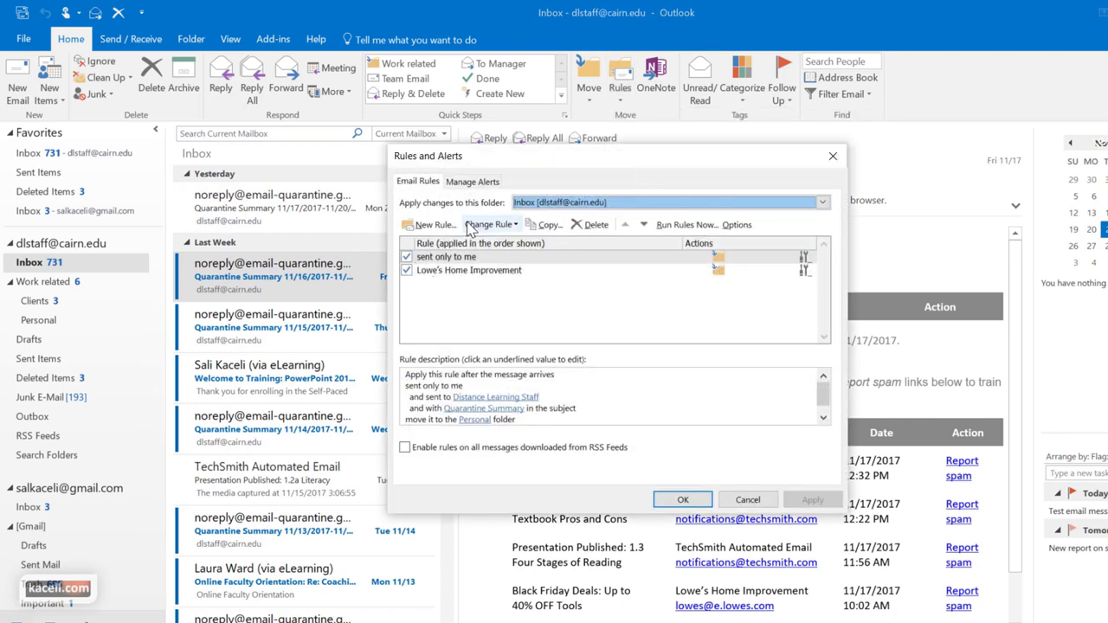
{"action": "left_click", "coordinate": [495, 420]}
{"action": "key", "text": "shift+Tab"}
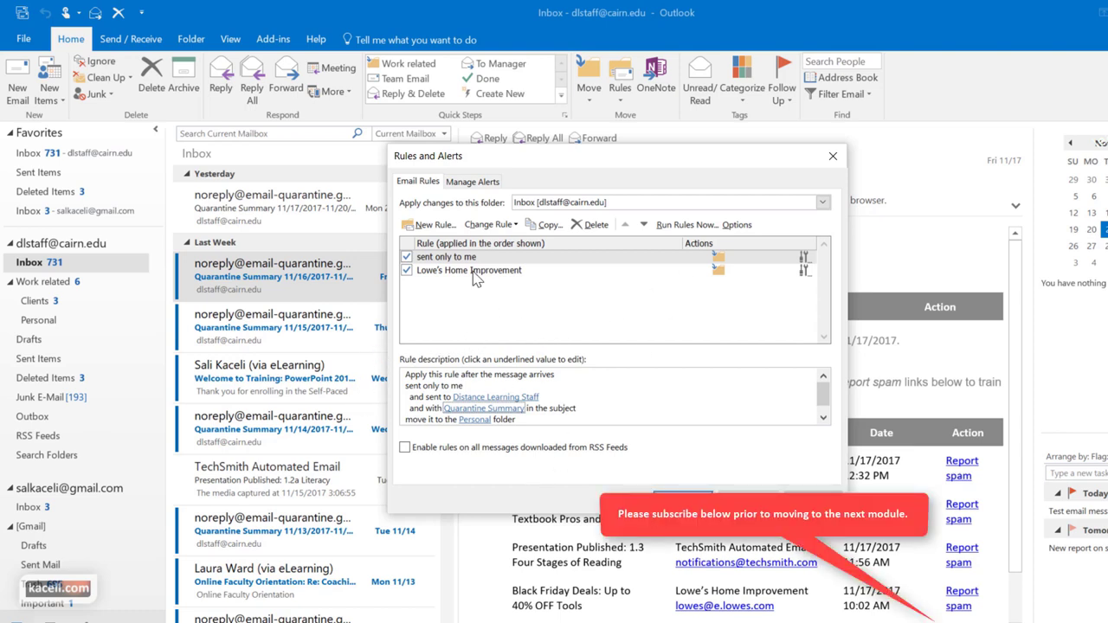
{"action": "left_click", "coordinate": [623, 258]}
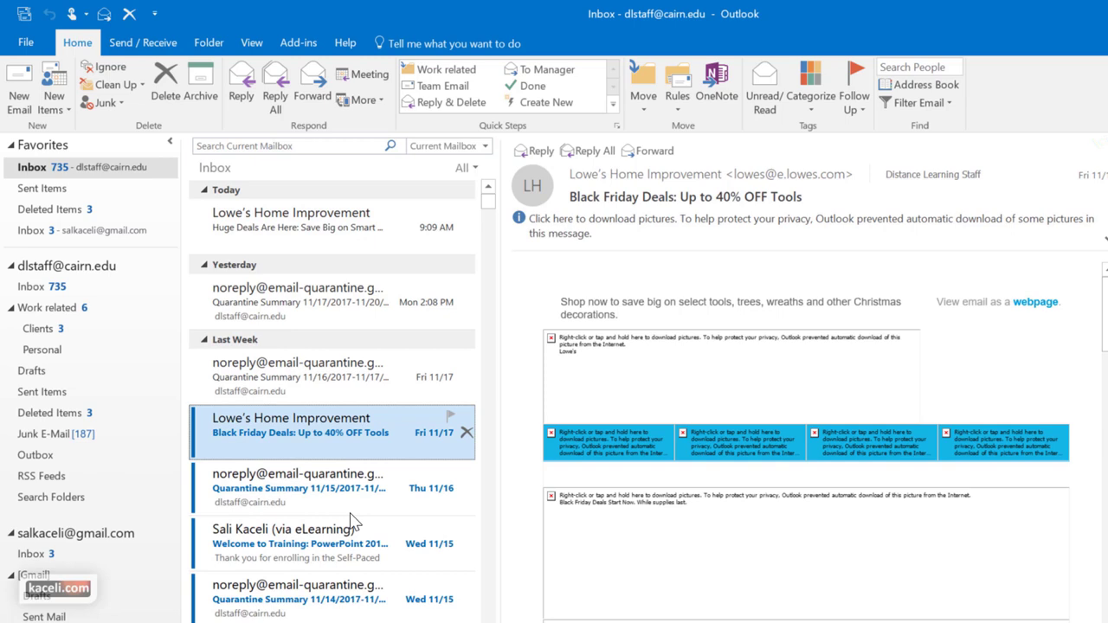
{"action": "scroll", "coordinate": [940, 507], "scroll_direction": "down", "scroll_amount": 5}
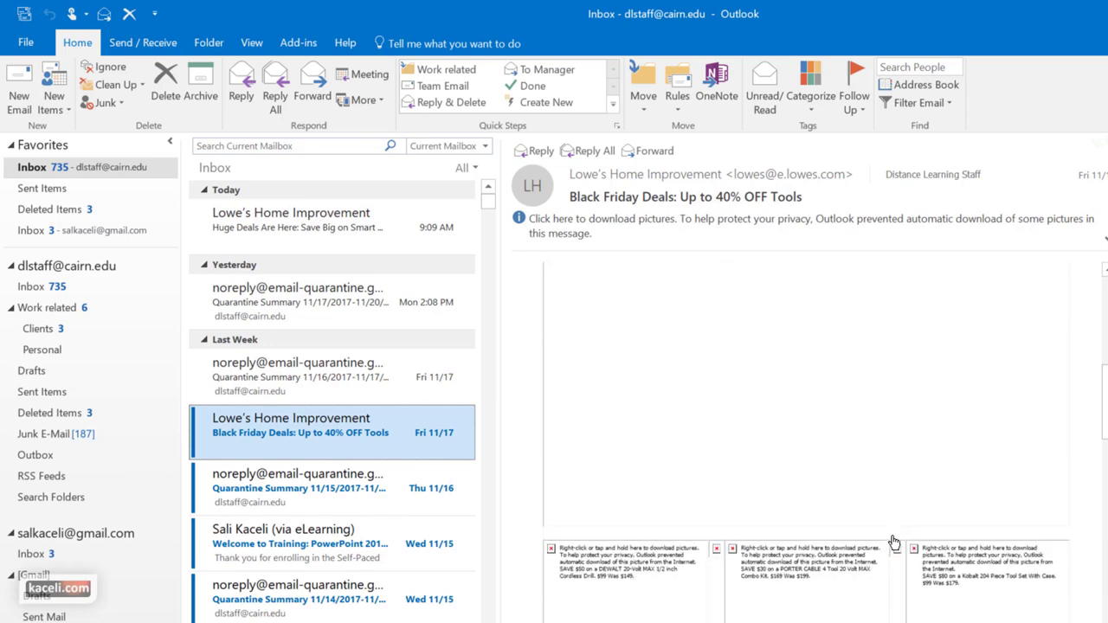
{"action": "scroll", "coordinate": [892, 541], "scroll_direction": "down", "scroll_amount": 8}
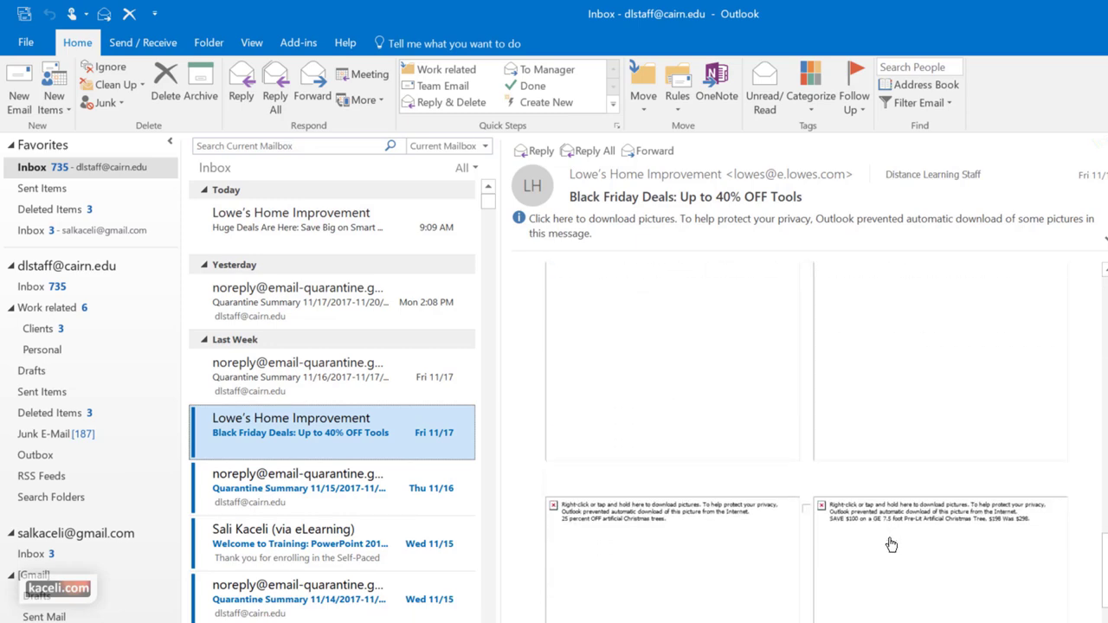
{"action": "scroll", "coordinate": [890, 538], "scroll_direction": "down", "scroll_amount": 5}
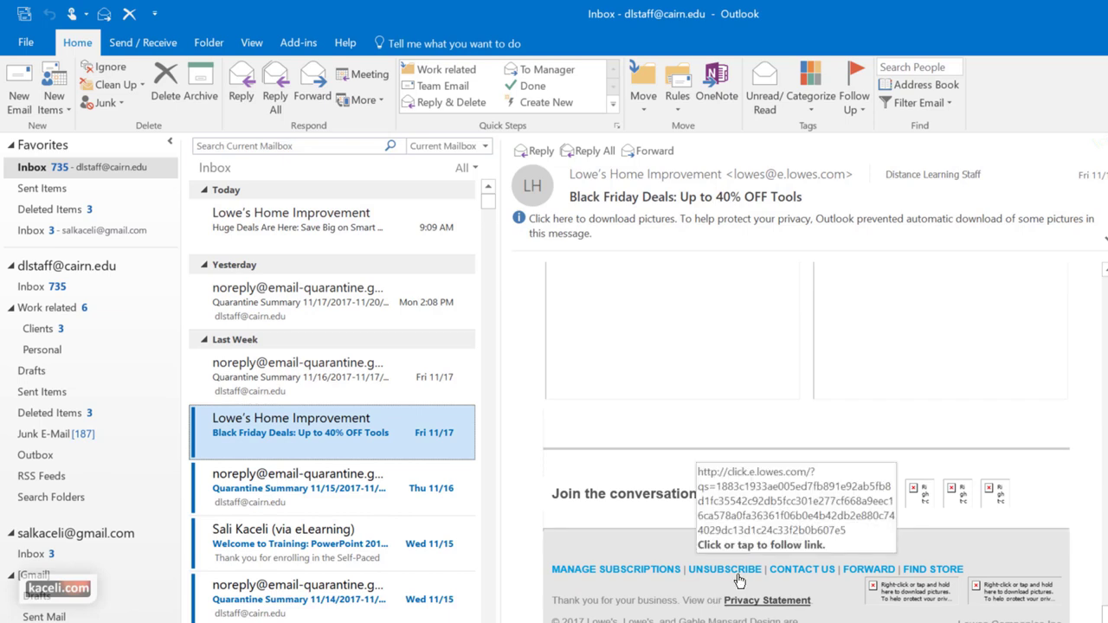
{"action": "mouse_move", "coordinate": [341, 449]}
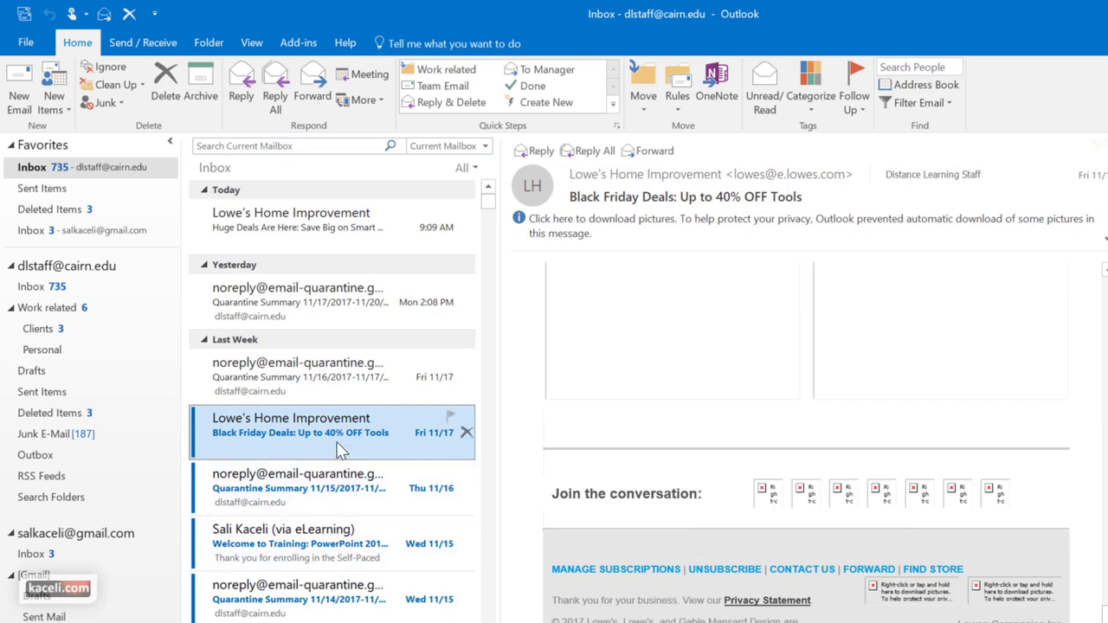
{"action": "right_click", "coordinate": [294, 432]}
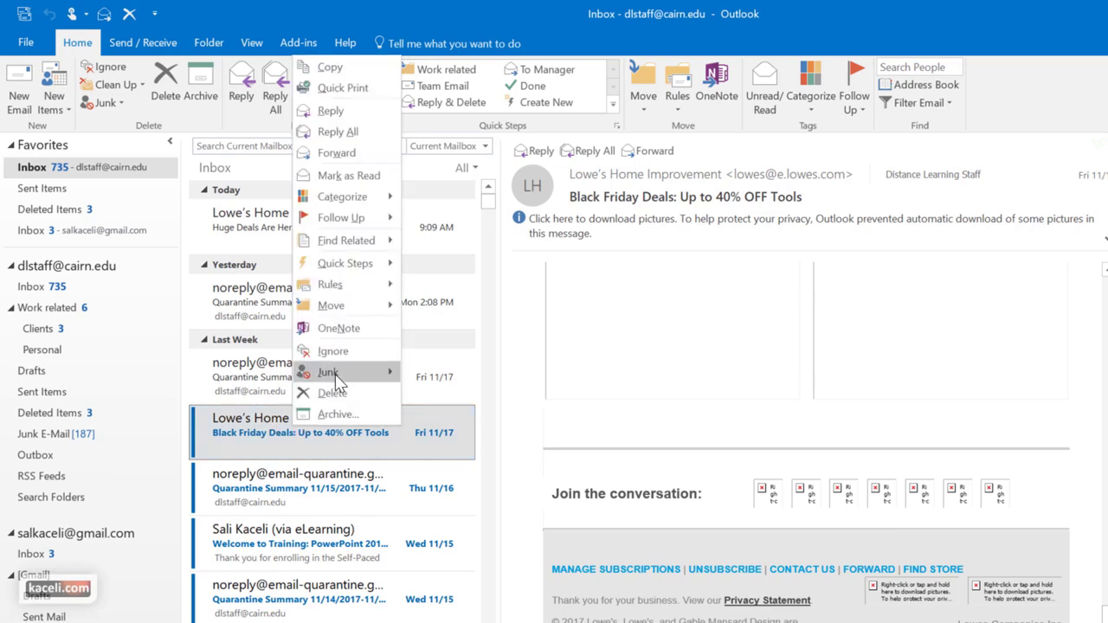
{"action": "mouse_move", "coordinate": [336, 381]}
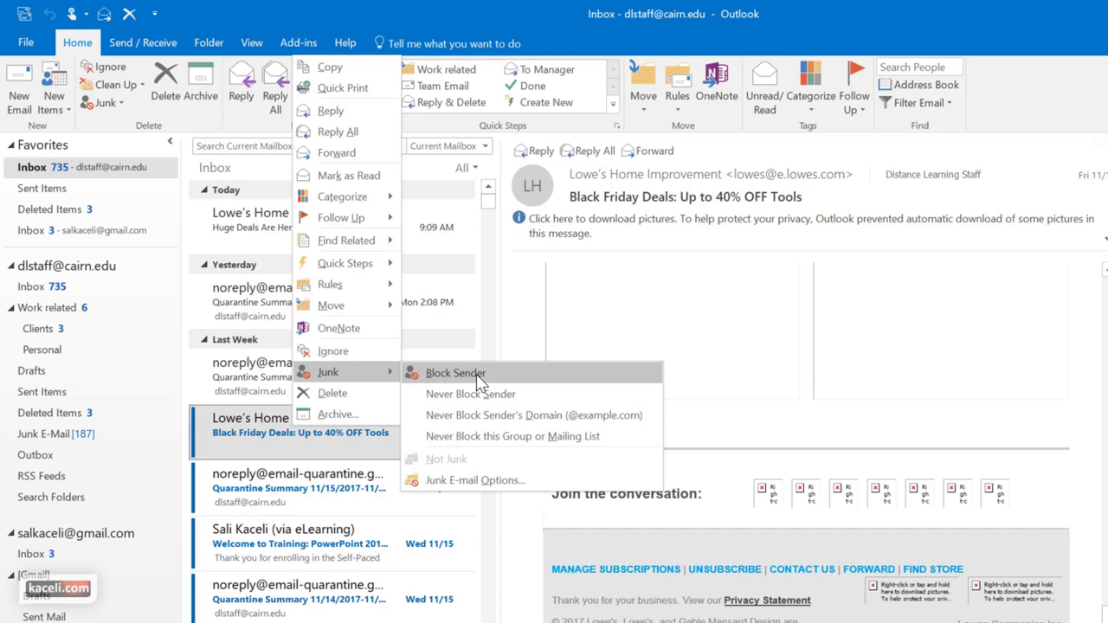
{"action": "left_click", "coordinate": [463, 482]}
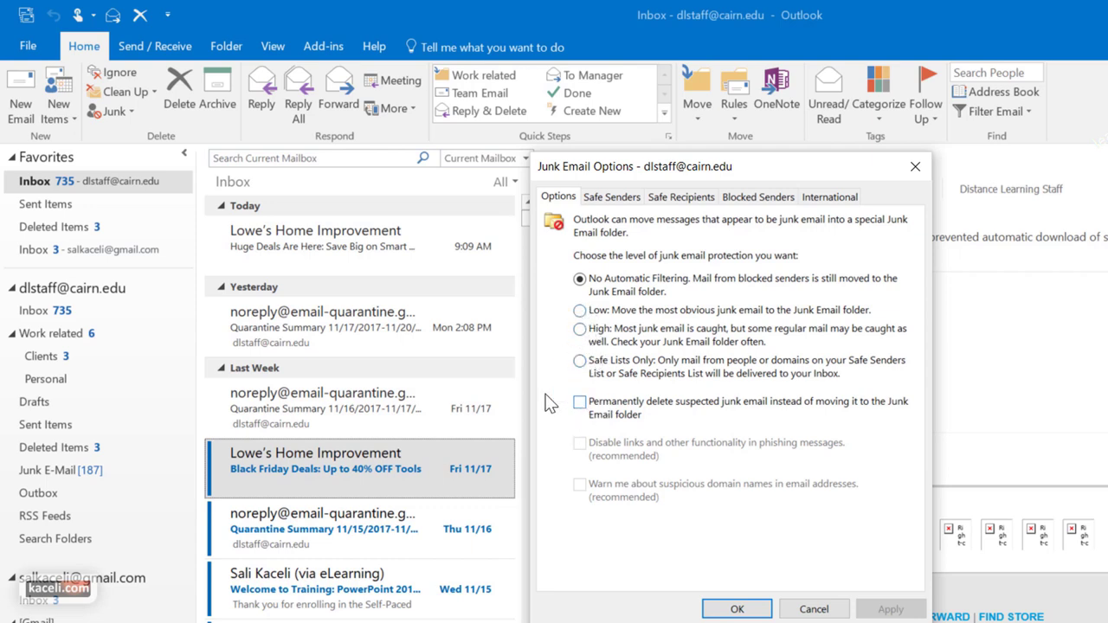
{"action": "left_click", "coordinate": [622, 197]}
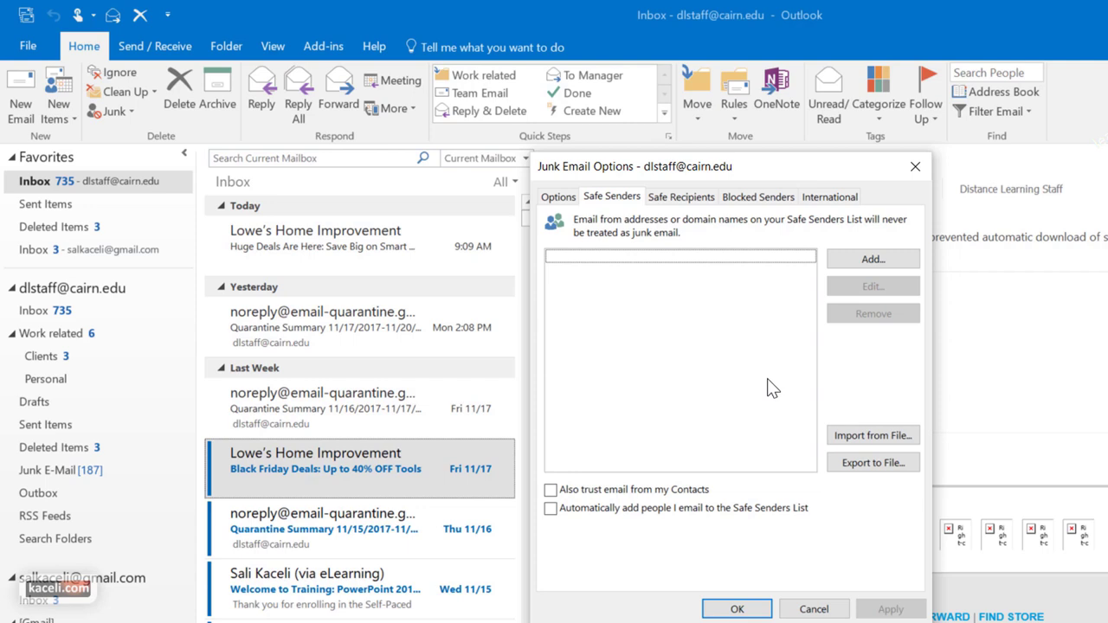
{"action": "left_click", "coordinate": [692, 196]}
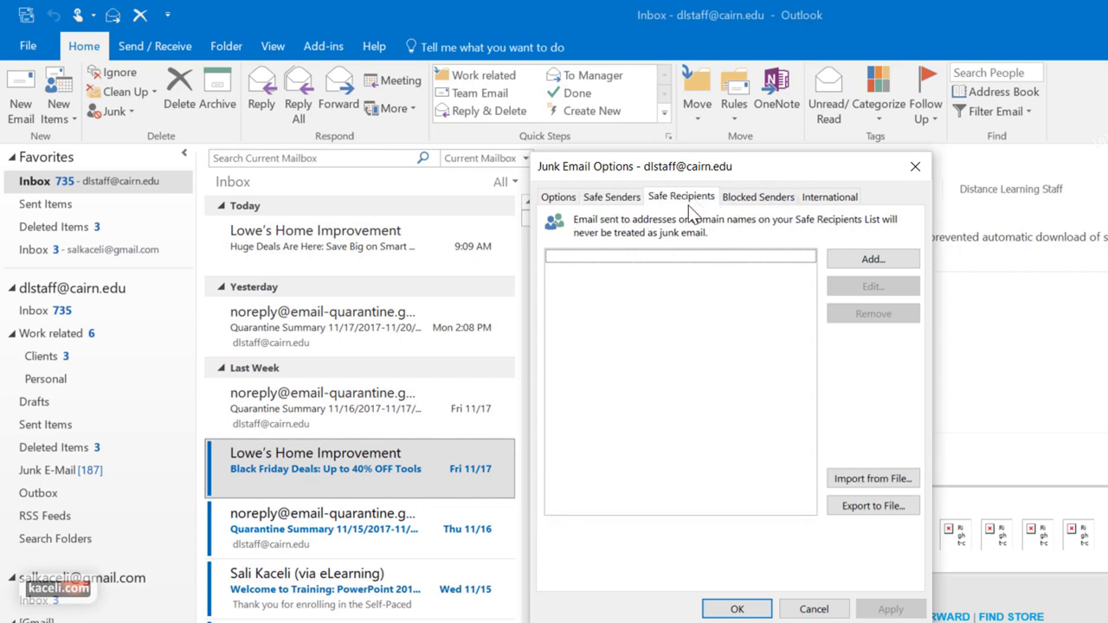
{"action": "left_click", "coordinate": [772, 198]}
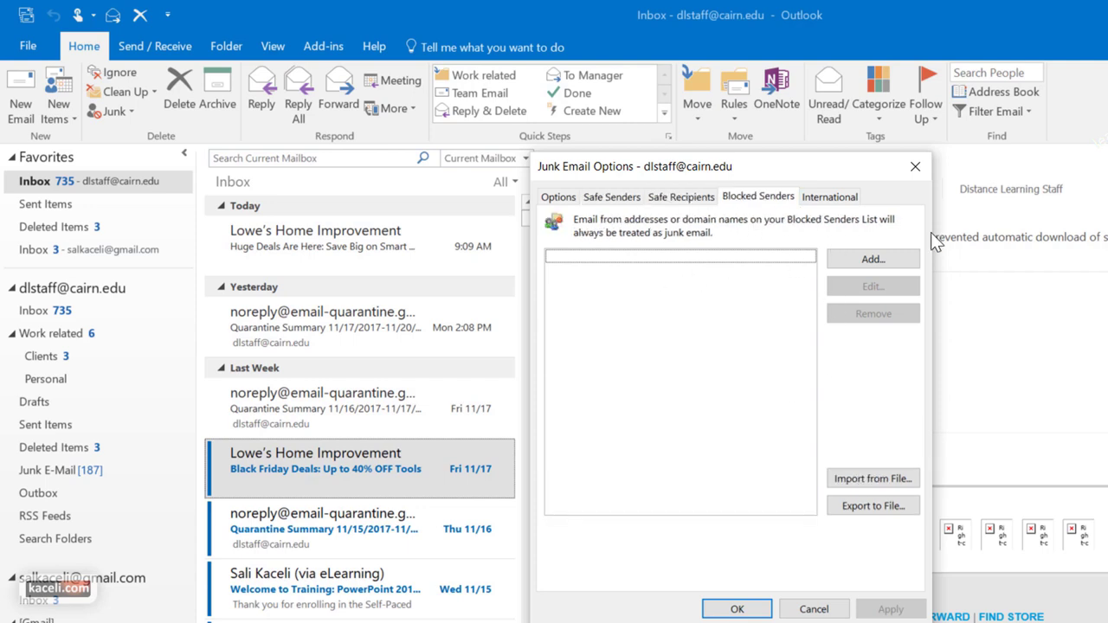
{"action": "left_click", "coordinate": [862, 261]}
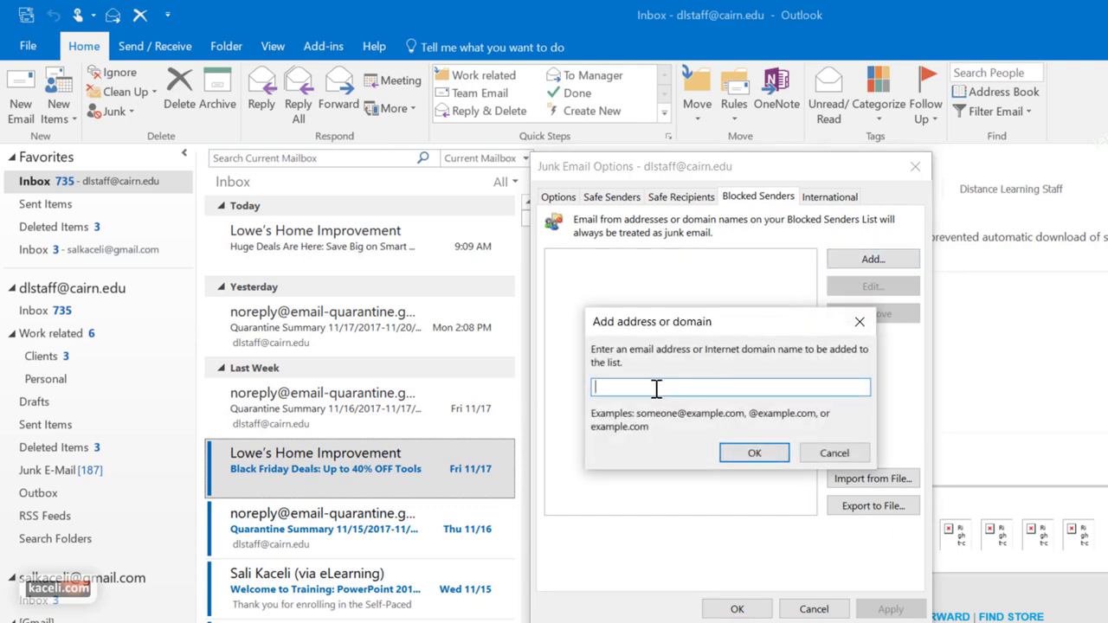
{"action": "left_click", "coordinate": [850, 459]}
{"action": "left_click", "coordinate": [826, 197]}
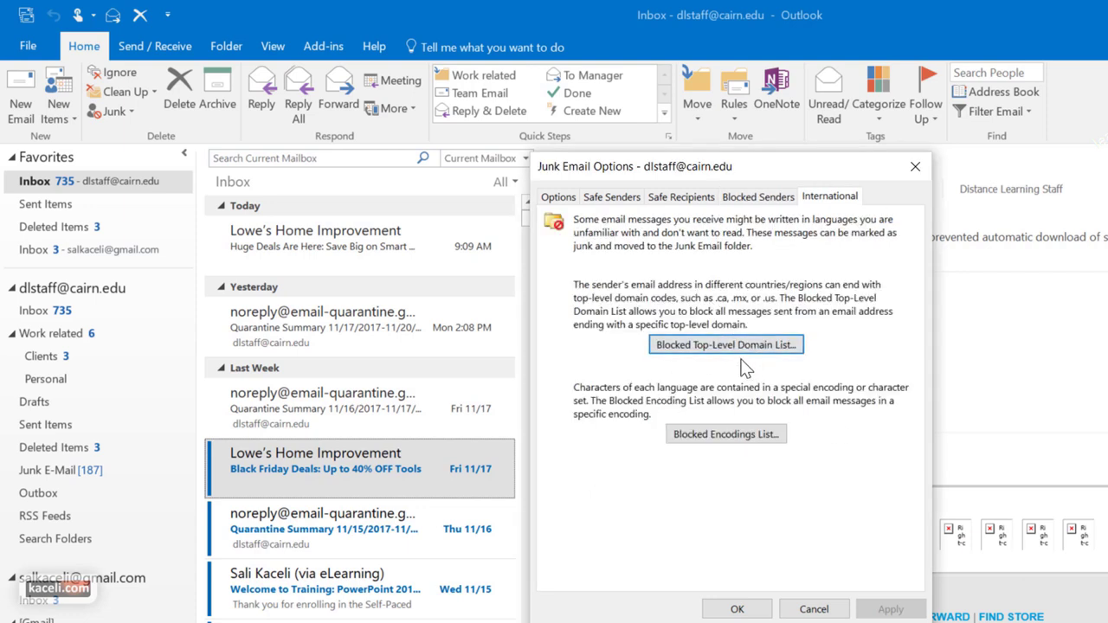
{"action": "left_click", "coordinate": [814, 610]}
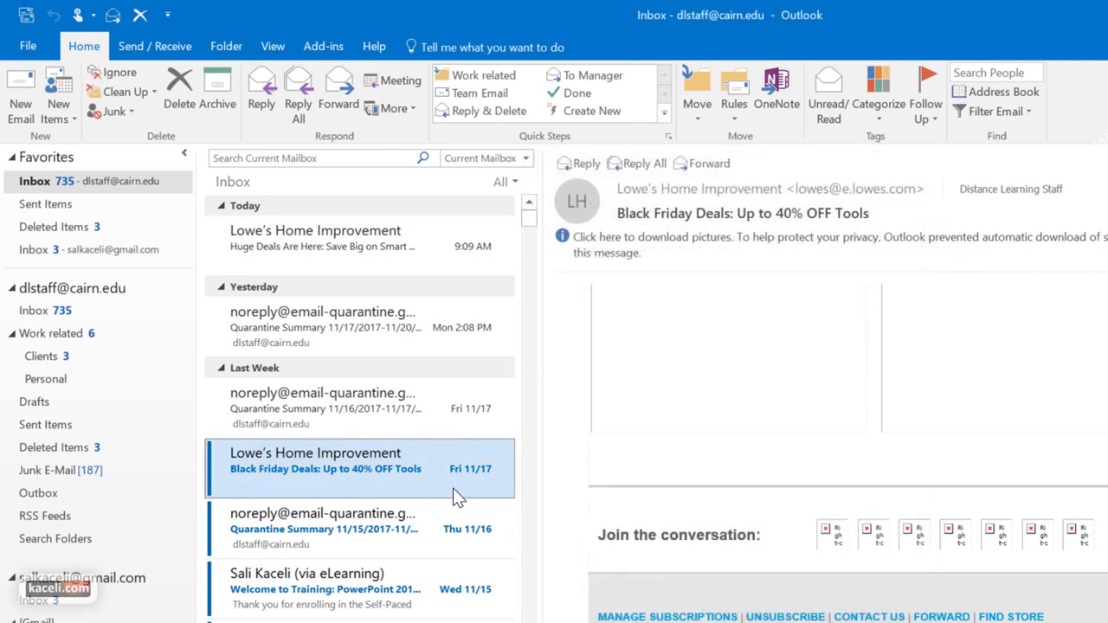
Block the Lowe's sender via Junk > Block Sender and confirm the message
{"action": "right_click", "coordinate": [453, 488]}
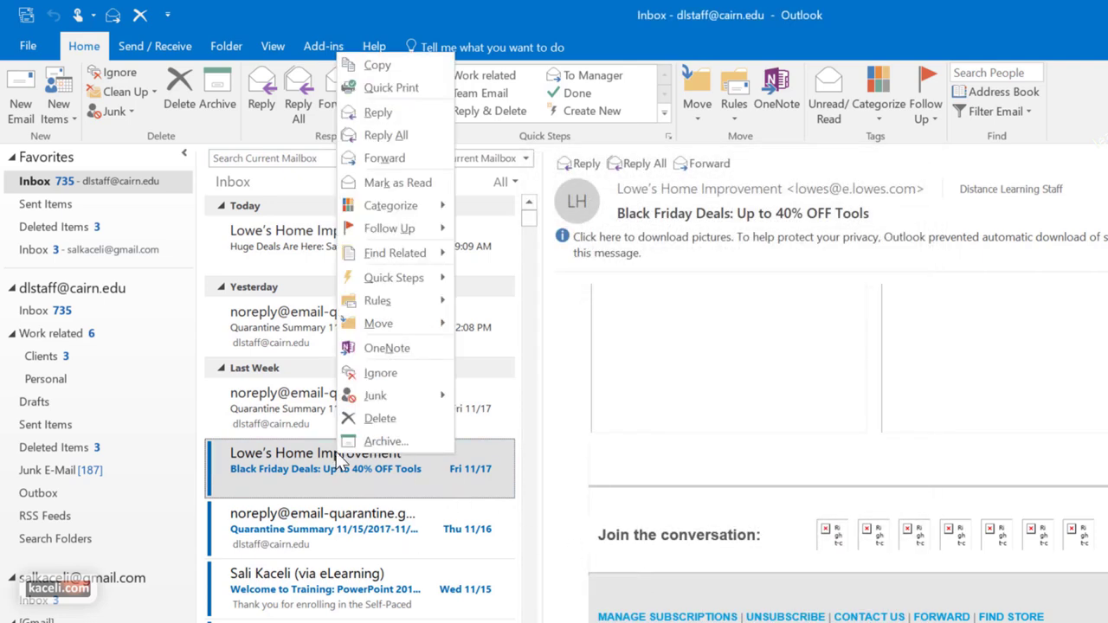
{"action": "mouse_move", "coordinate": [407, 396]}
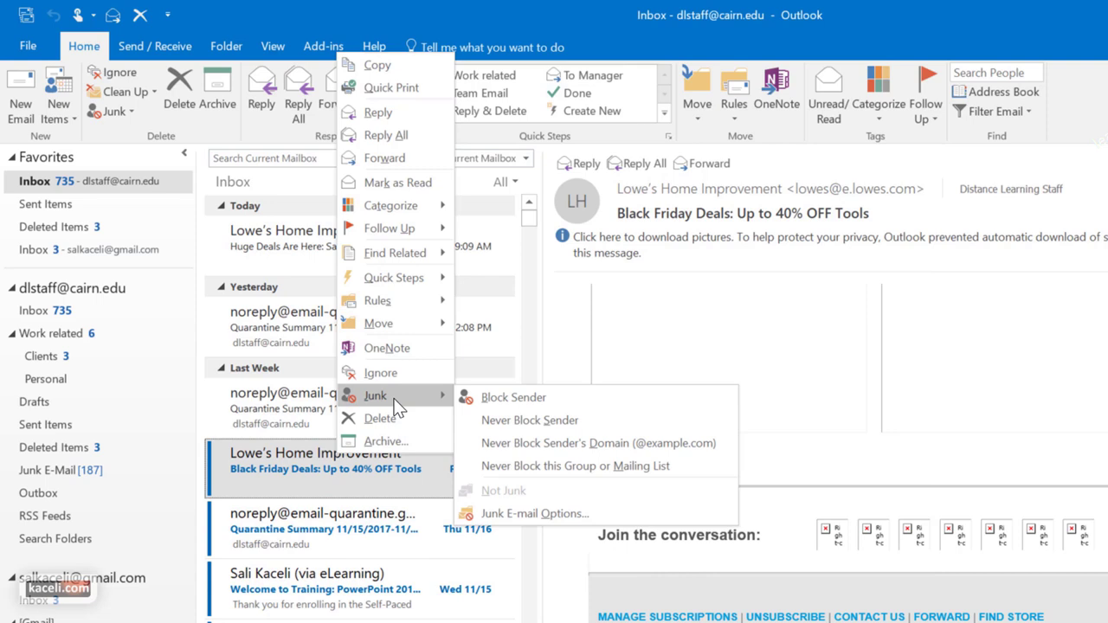
{"action": "left_click", "coordinate": [491, 400]}
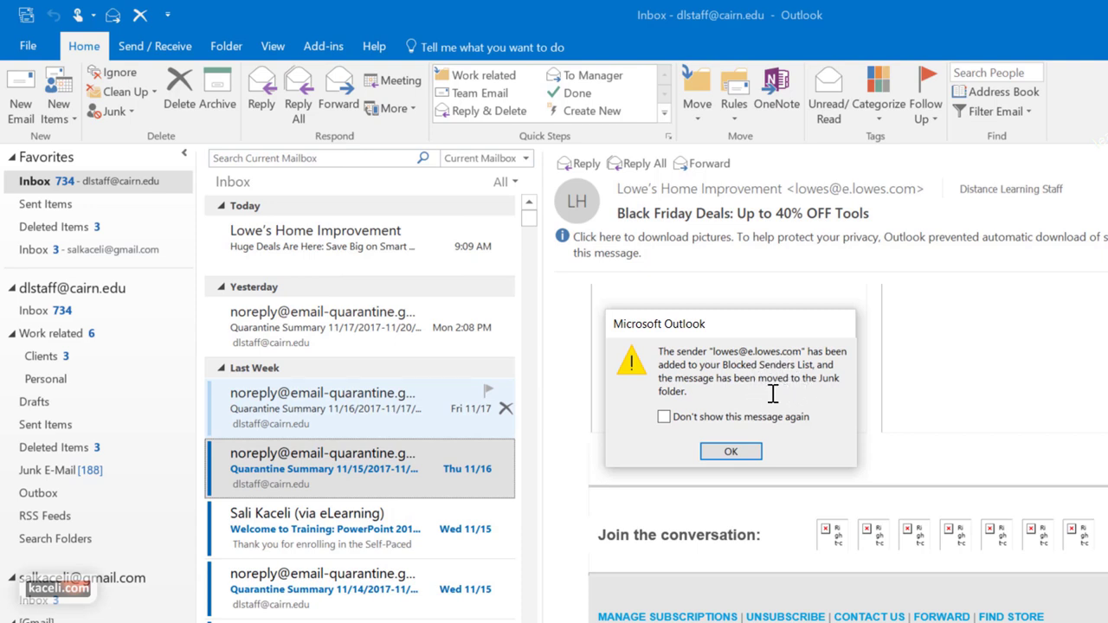
{"action": "left_click", "coordinate": [729, 451]}
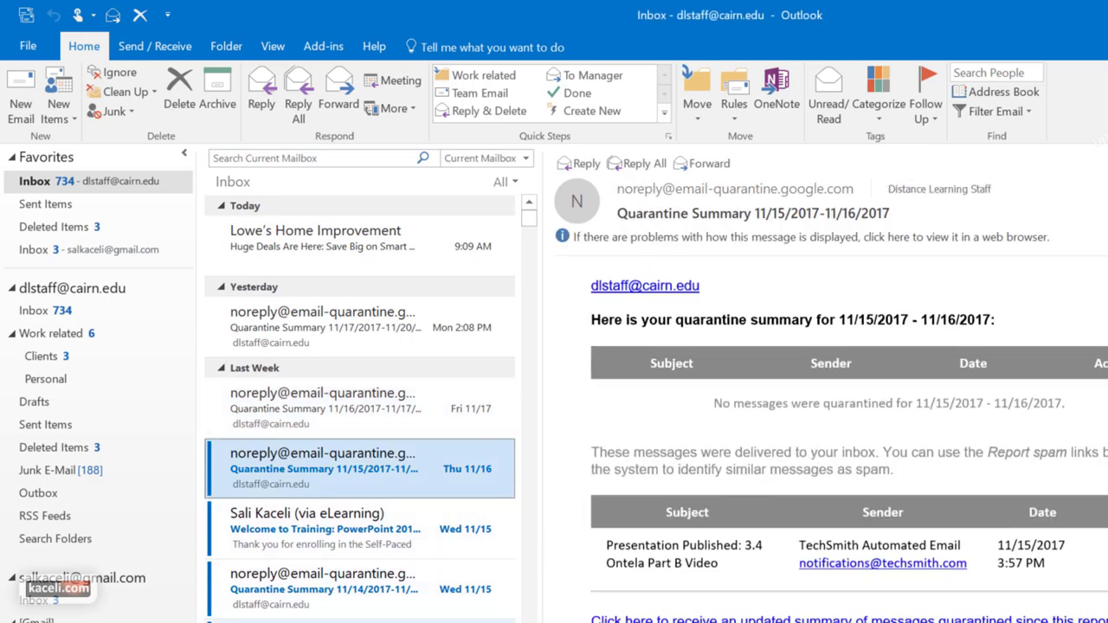
Open the Lowe's Black Friday Deals message, then return to the account's main inbox
{"action": "left_click", "coordinate": [316, 238]}
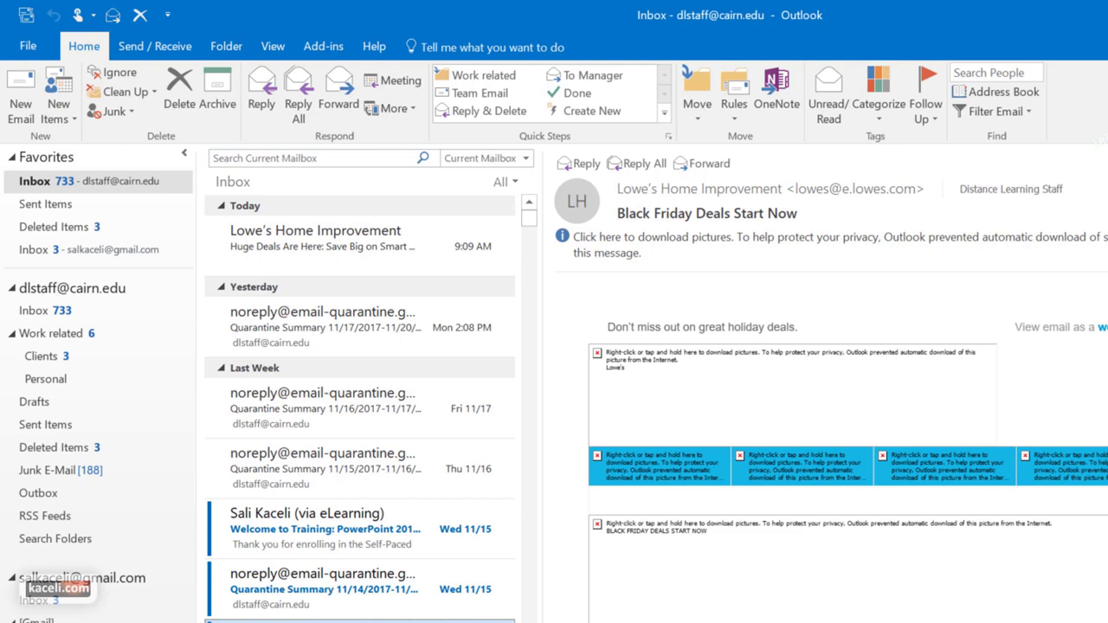
{"action": "right_click", "coordinate": [344, 578]}
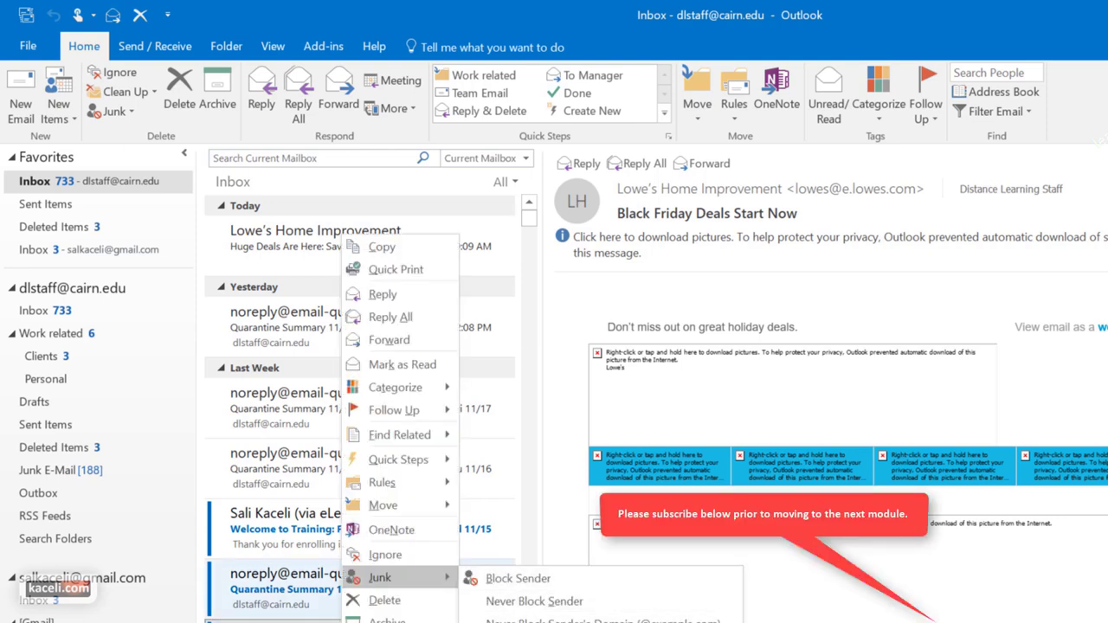
{"action": "key", "text": "Escape"}
{"action": "key", "text": "Escape"}
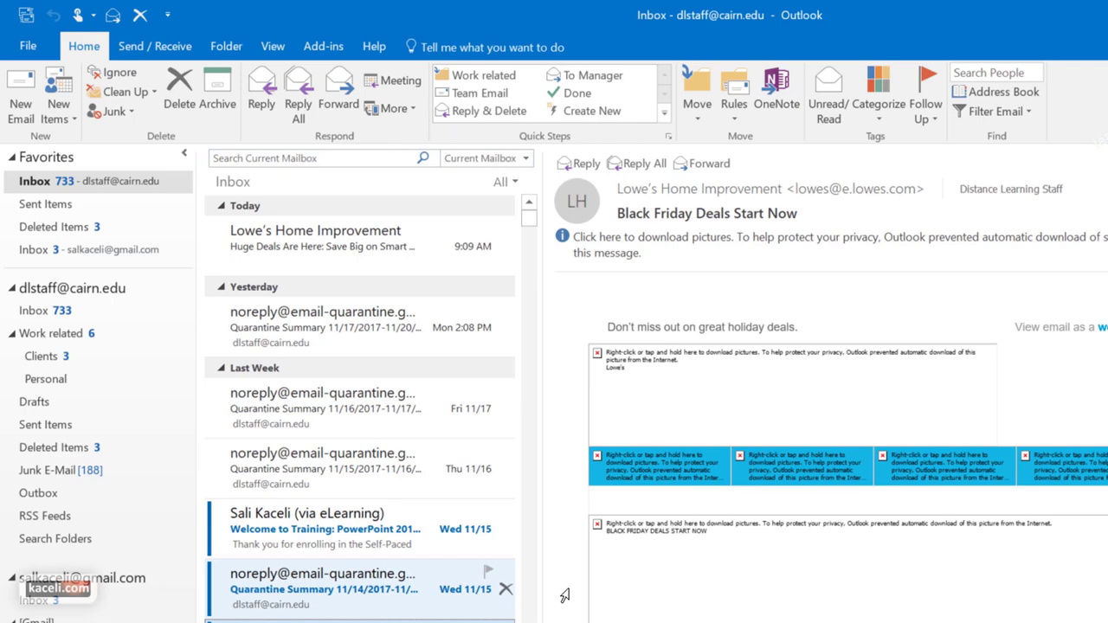
{"action": "left_click", "coordinate": [43, 310]}
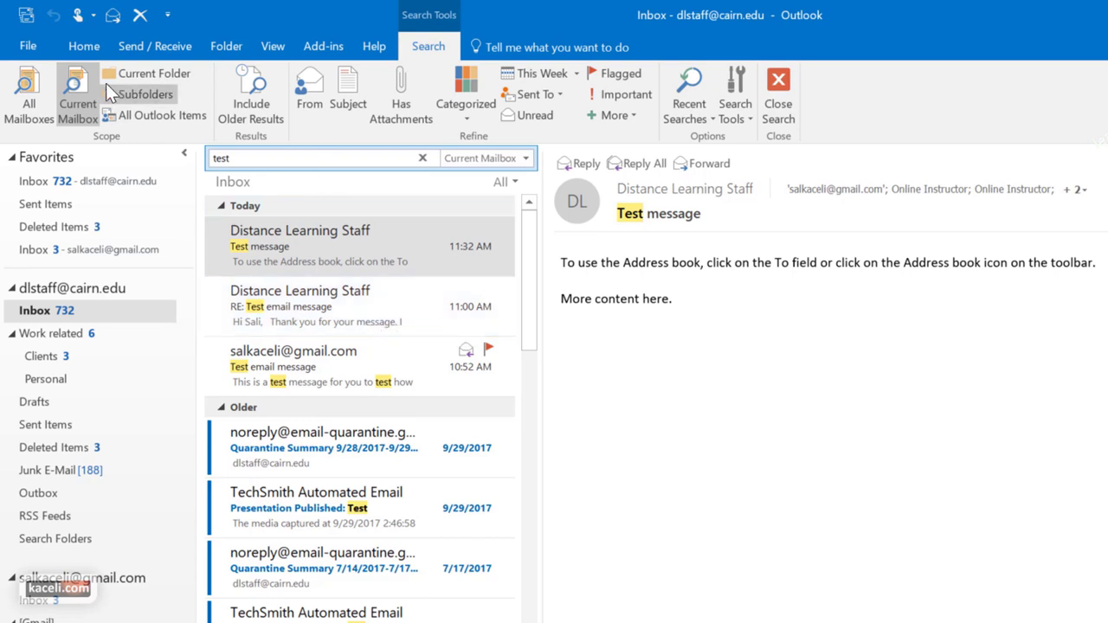
Create a dark green 'Clients' category with shortcut CTRL+F2 and apply it to the Test message
{"action": "left_click", "coordinate": [322, 238]}
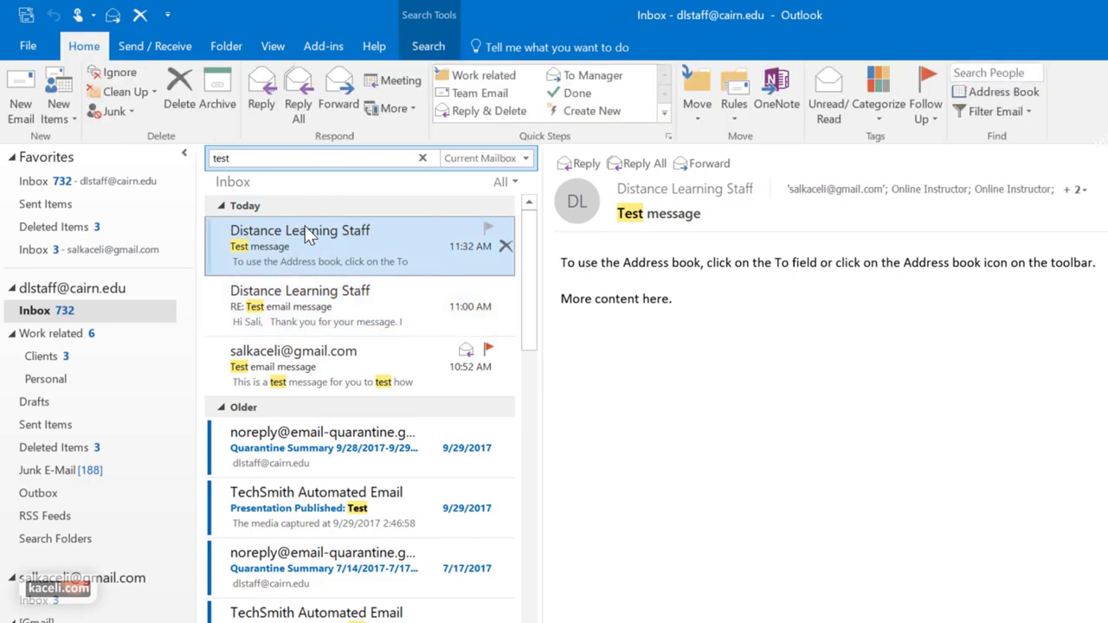
{"action": "left_click", "coordinate": [896, 113]}
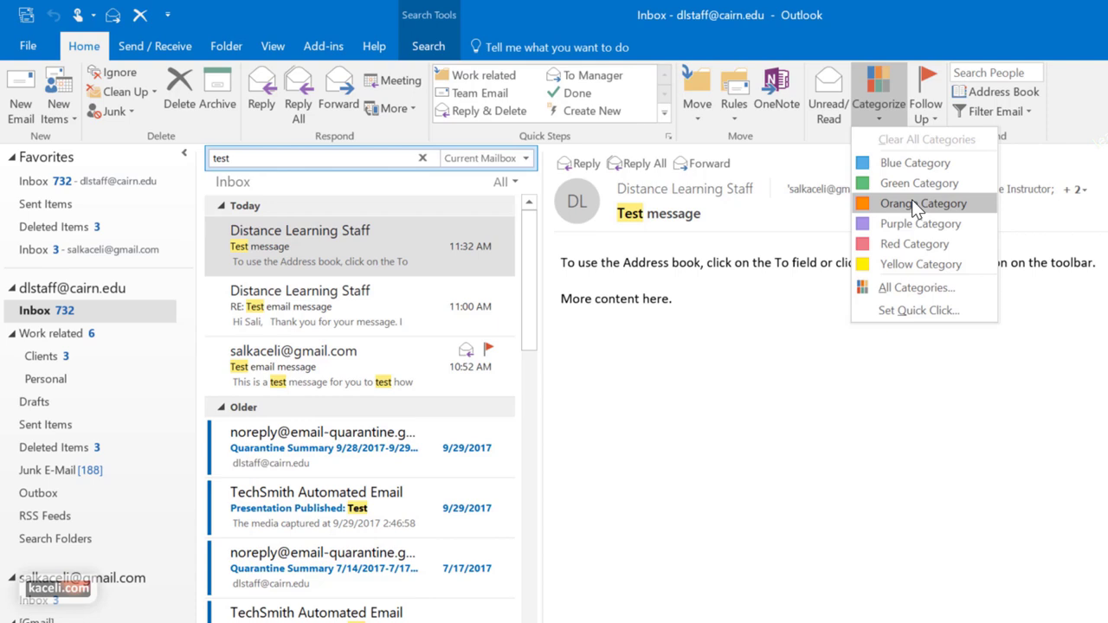
{"action": "left_click", "coordinate": [928, 291]}
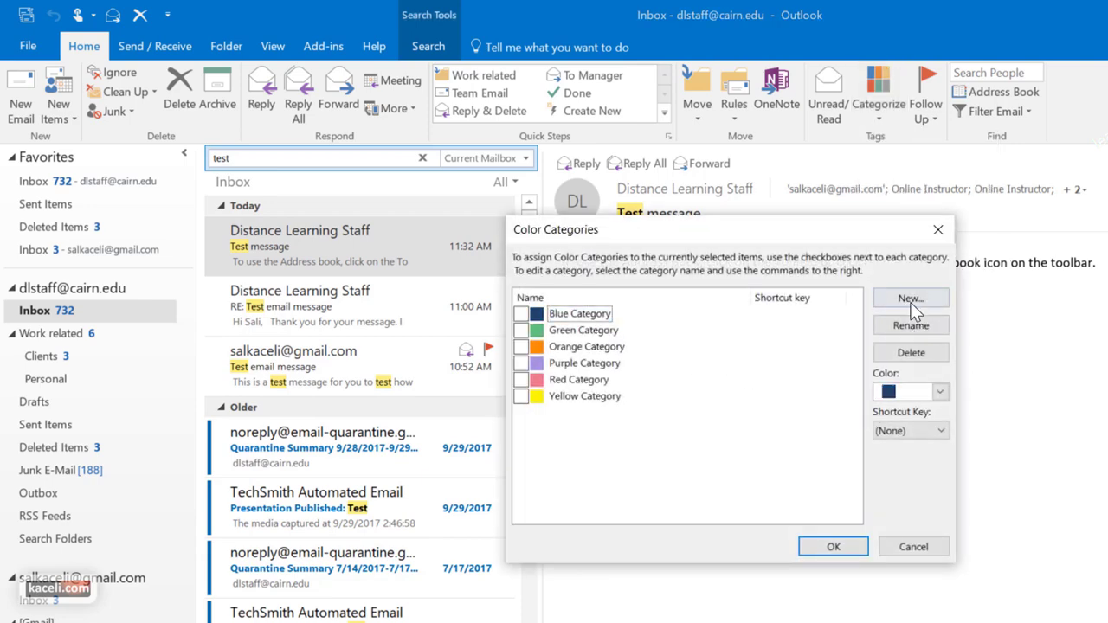
{"action": "left_click", "coordinate": [912, 298]}
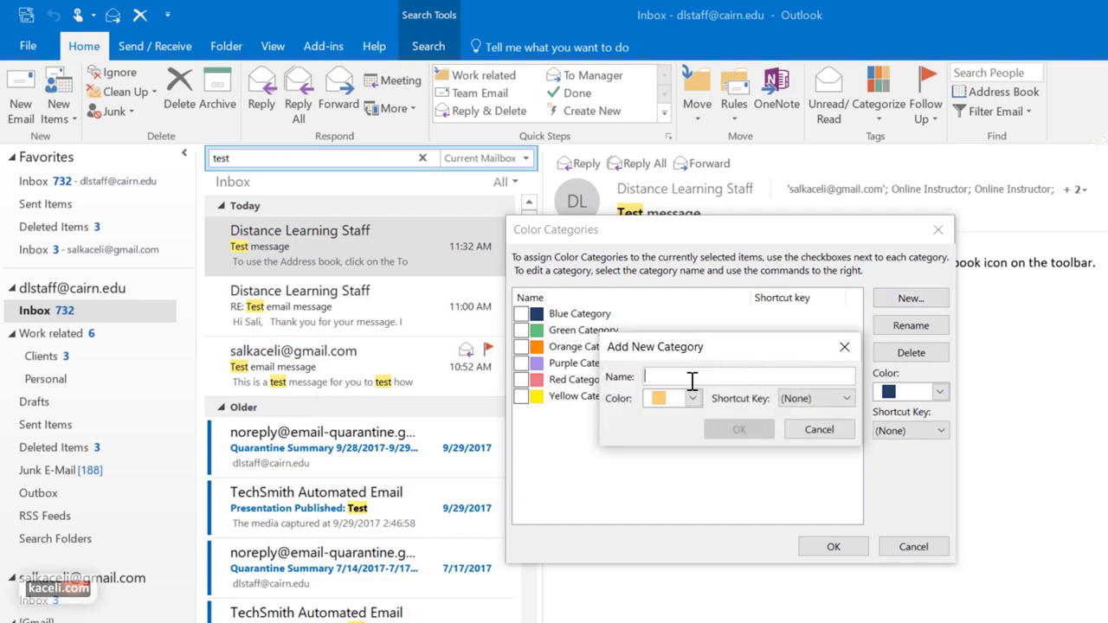
{"action": "type", "text": "Clients"}
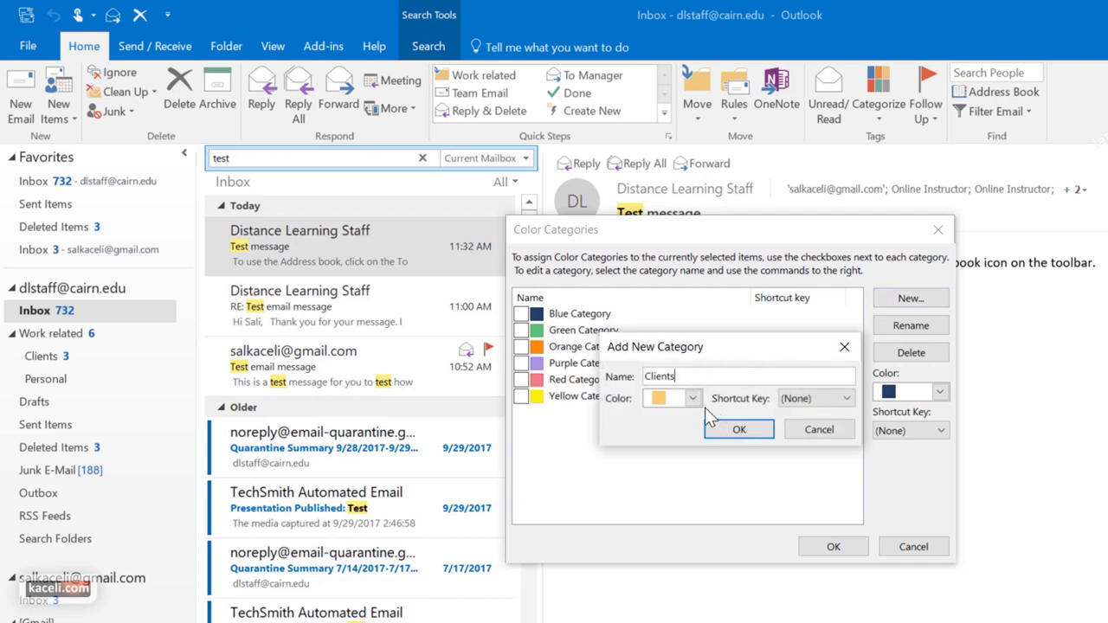
{"action": "left_click", "coordinate": [693, 399]}
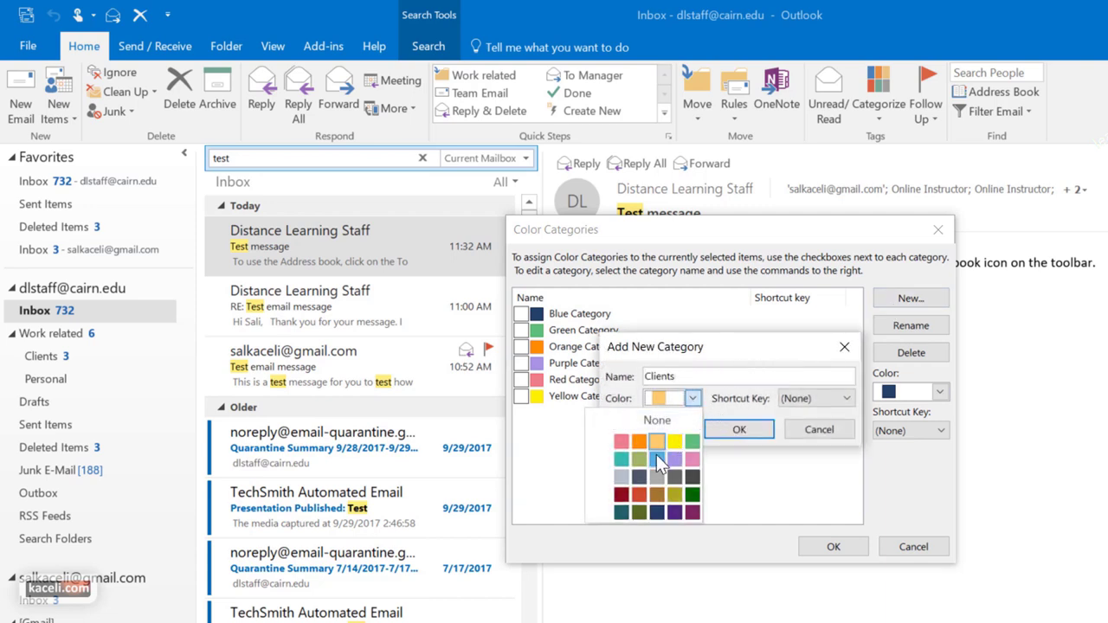
{"action": "left_click", "coordinate": [692, 494]}
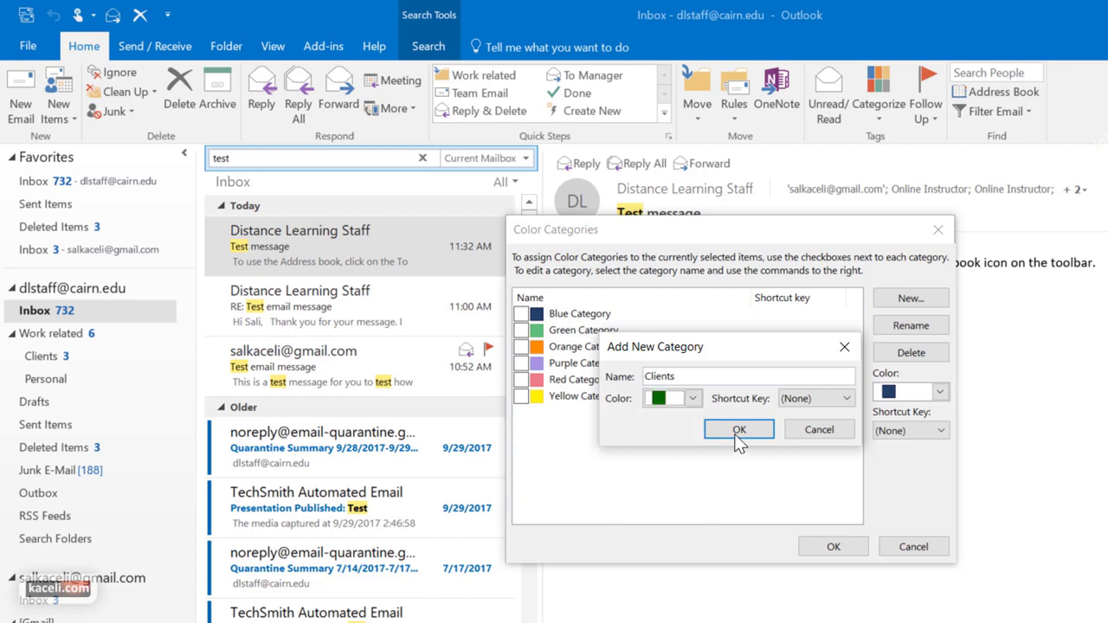
{"action": "left_click", "coordinate": [805, 398]}
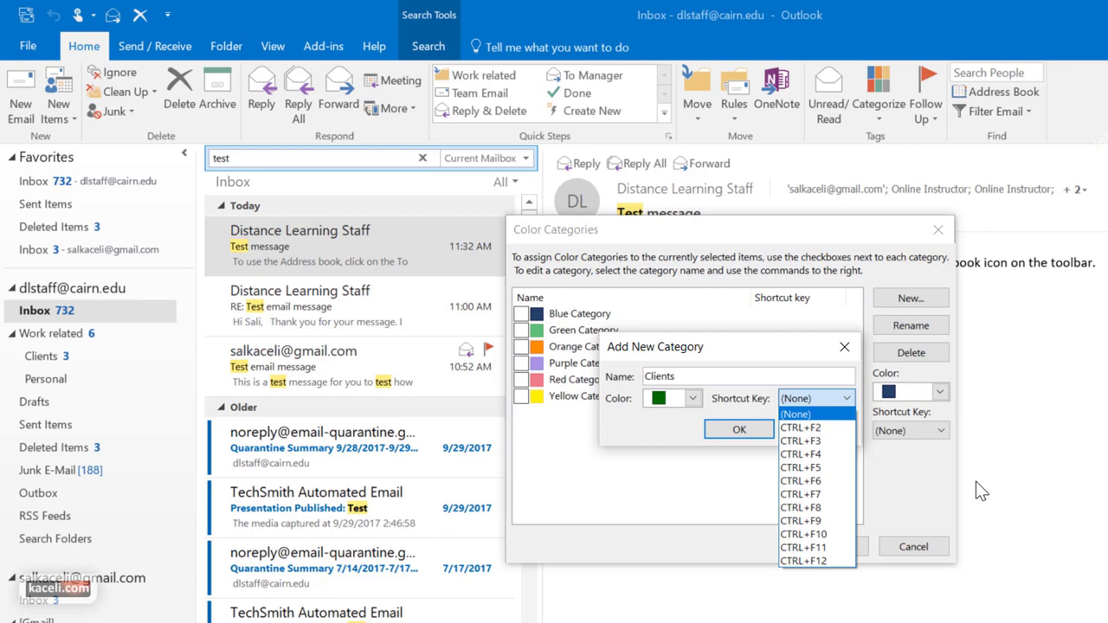
{"action": "left_click", "coordinate": [809, 427]}
{"action": "left_click", "coordinate": [753, 430]}
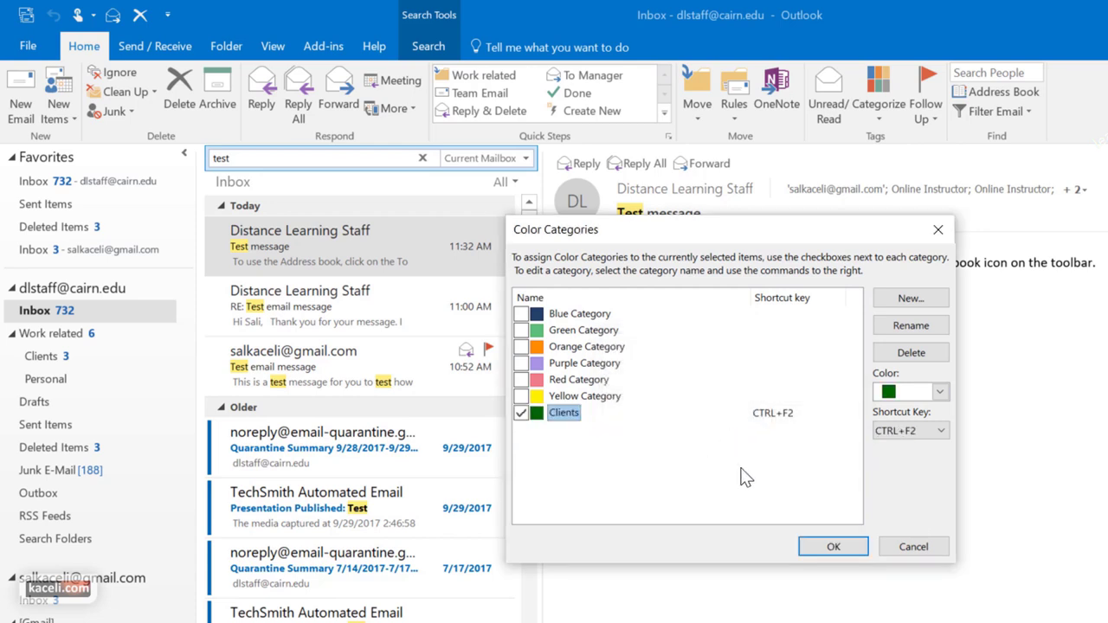
{"action": "left_click", "coordinate": [831, 546]}
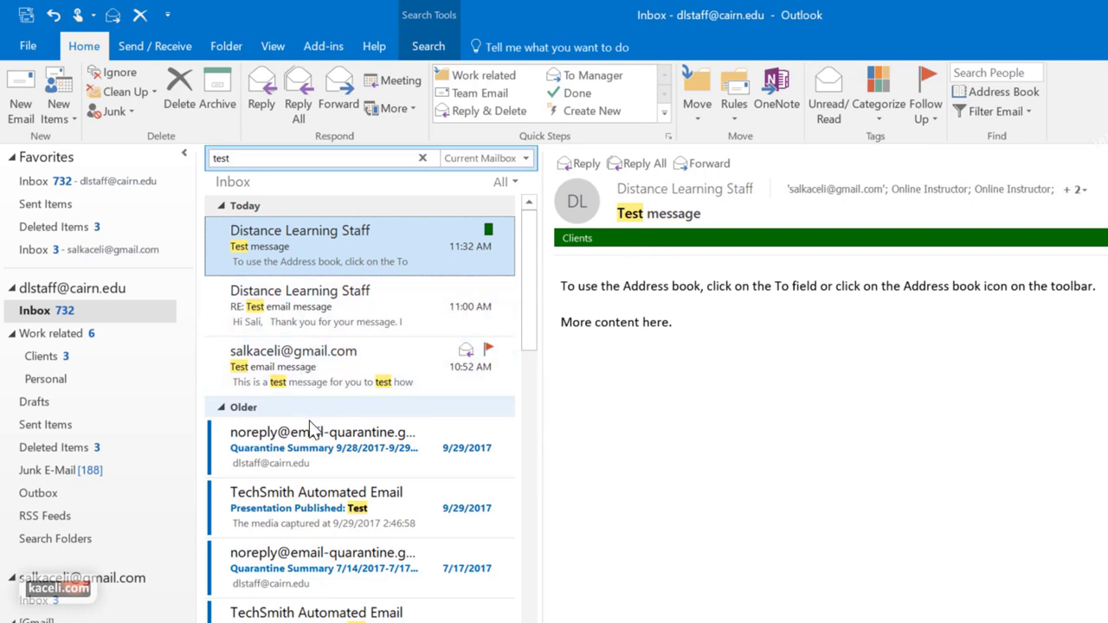
{"action": "left_click", "coordinate": [318, 449]}
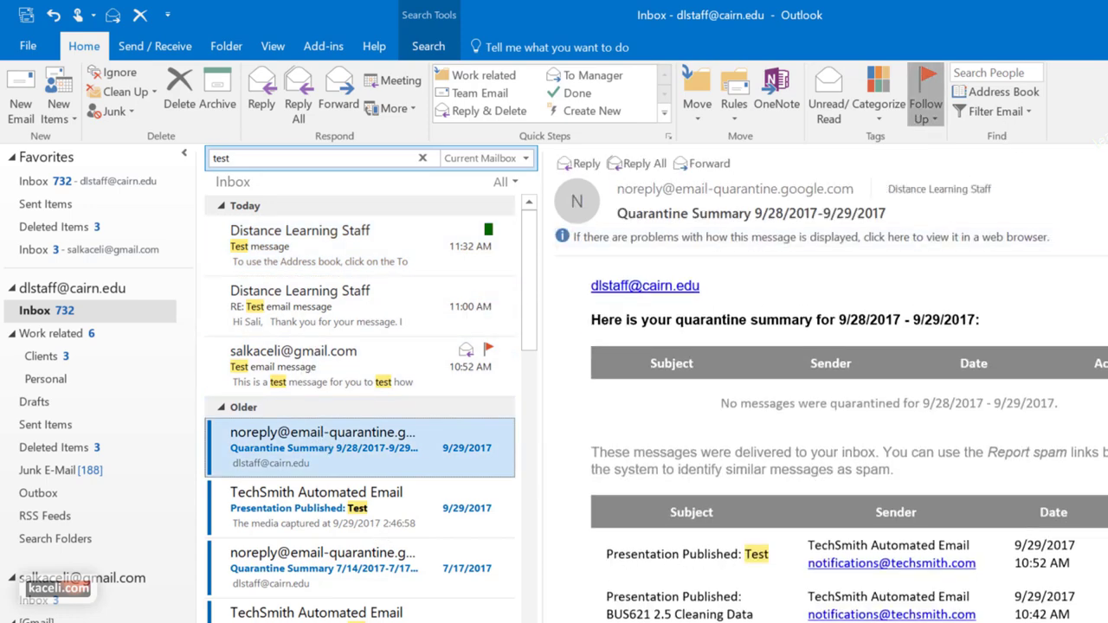
Tag the selected message with Red Category
{"action": "left_click", "coordinate": [918, 111]}
{"action": "left_click", "coordinate": [889, 114]}
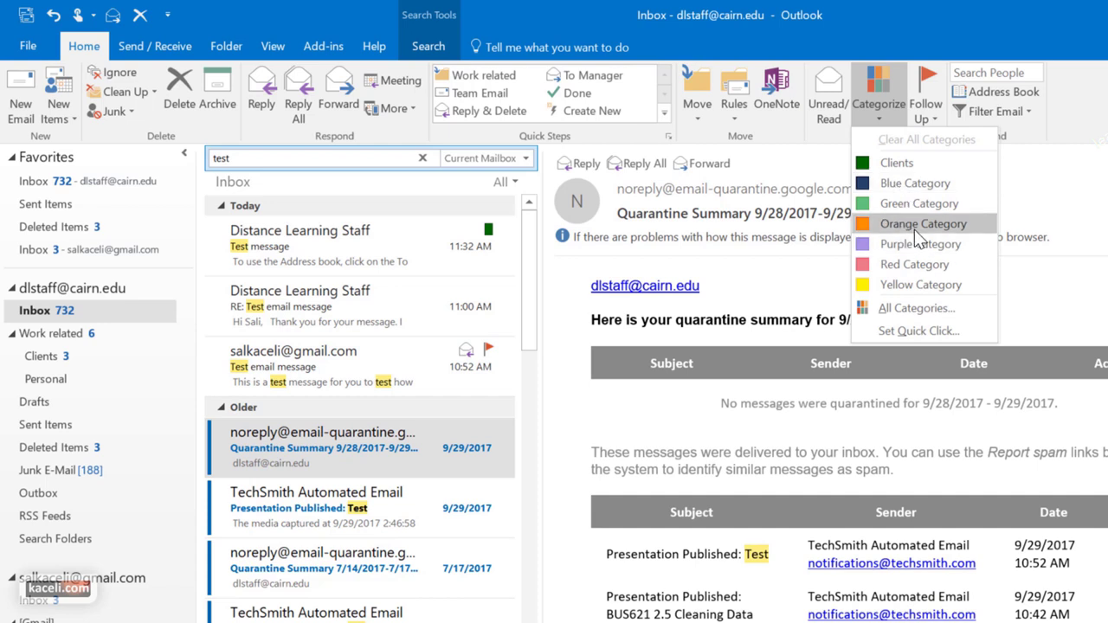
{"action": "left_click", "coordinate": [918, 264]}
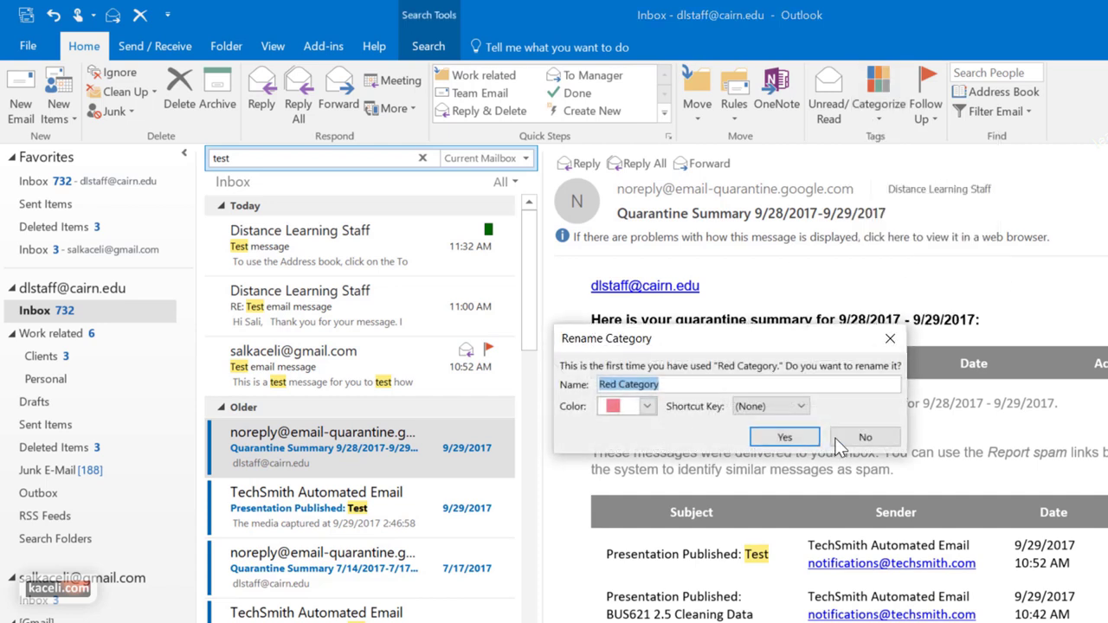
{"action": "left_click", "coordinate": [760, 438]}
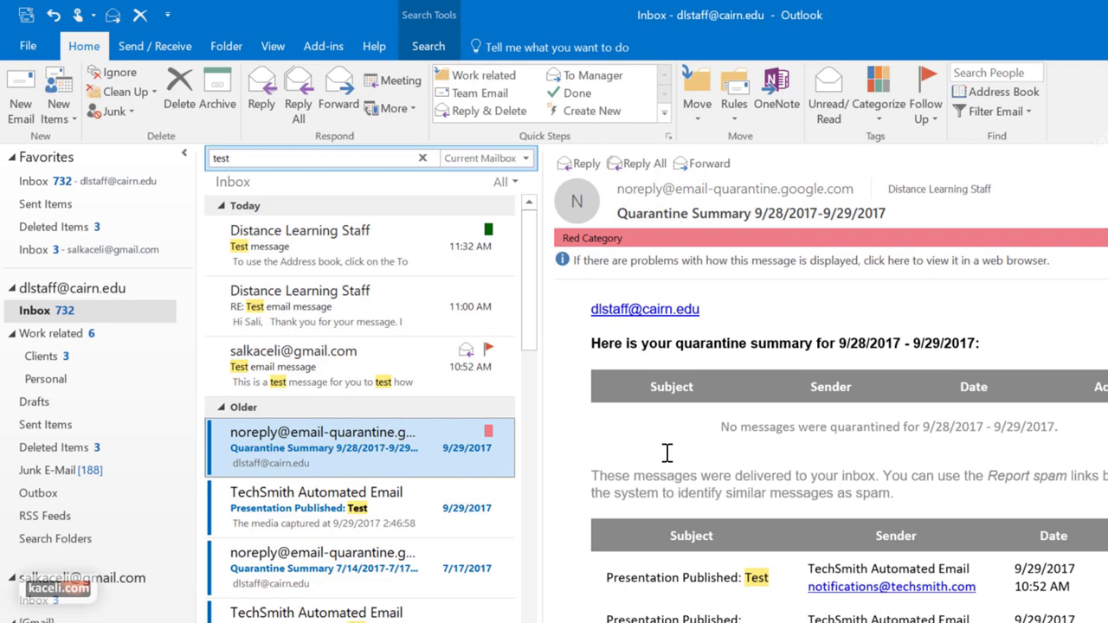
Open the first 'Test message' email and flag it for follow-up today
{"action": "left_click", "coordinate": [878, 100]}
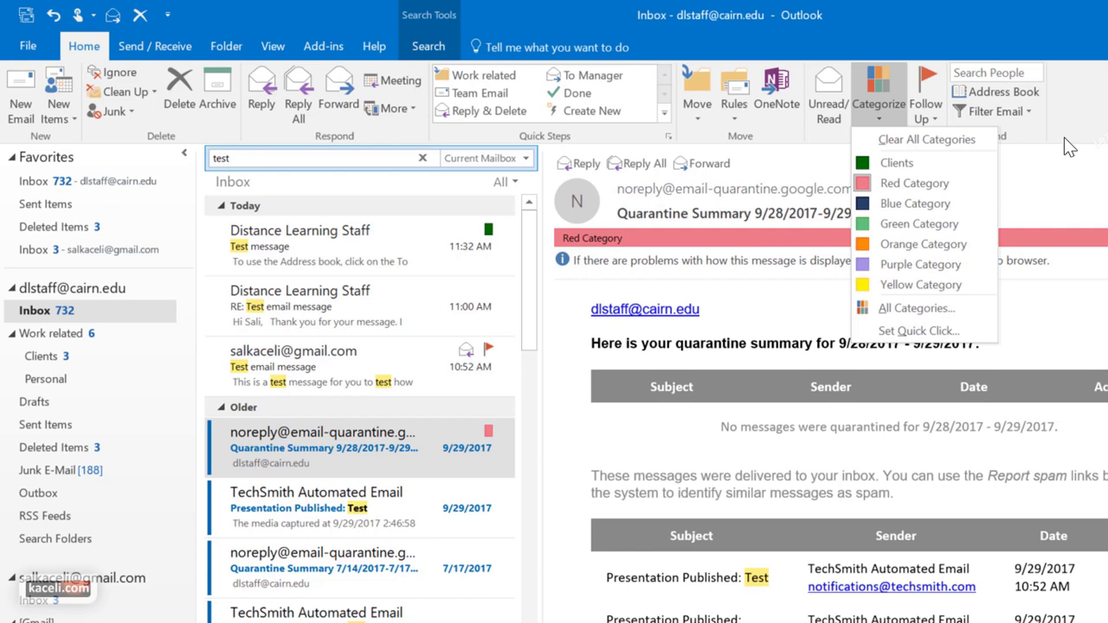
{"action": "left_click", "coordinate": [354, 384]}
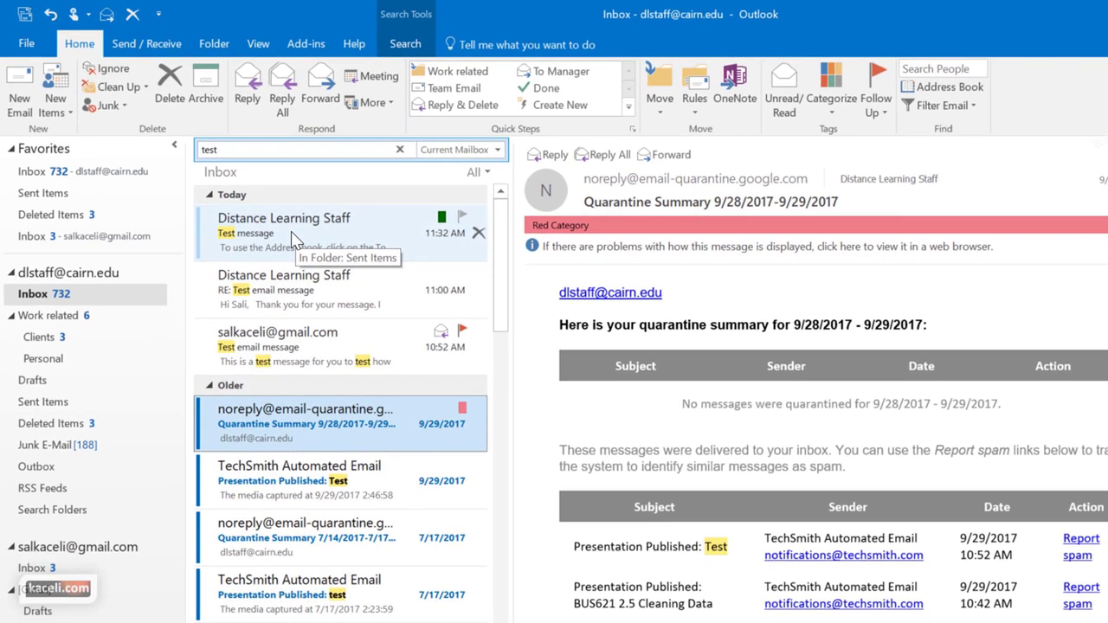
{"action": "left_click", "coordinate": [294, 234]}
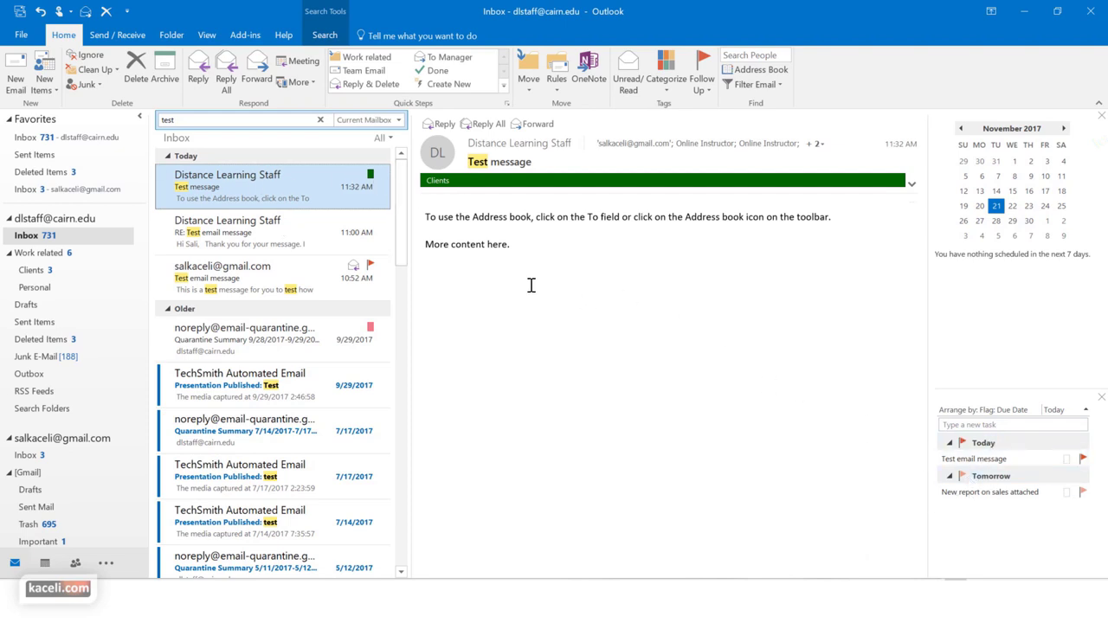
{"action": "left_click", "coordinate": [371, 174]}
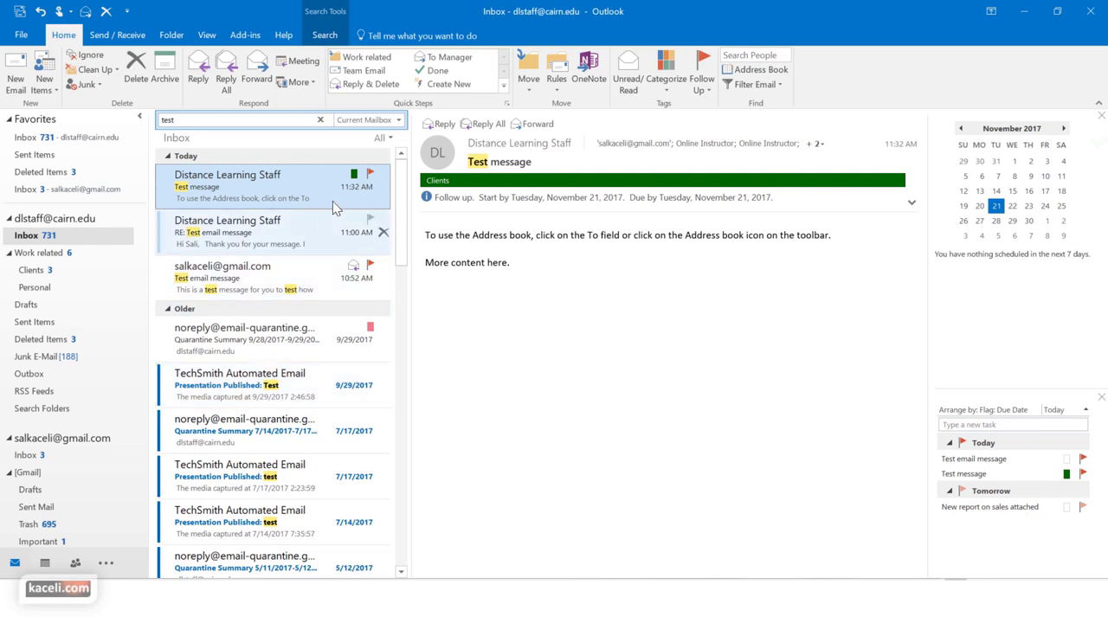
{"action": "scroll", "coordinate": [364, 325], "scroll_direction": "down", "scroll_amount": 1}
{"action": "scroll", "coordinate": [364, 320], "scroll_direction": "down", "scroll_amount": 1}
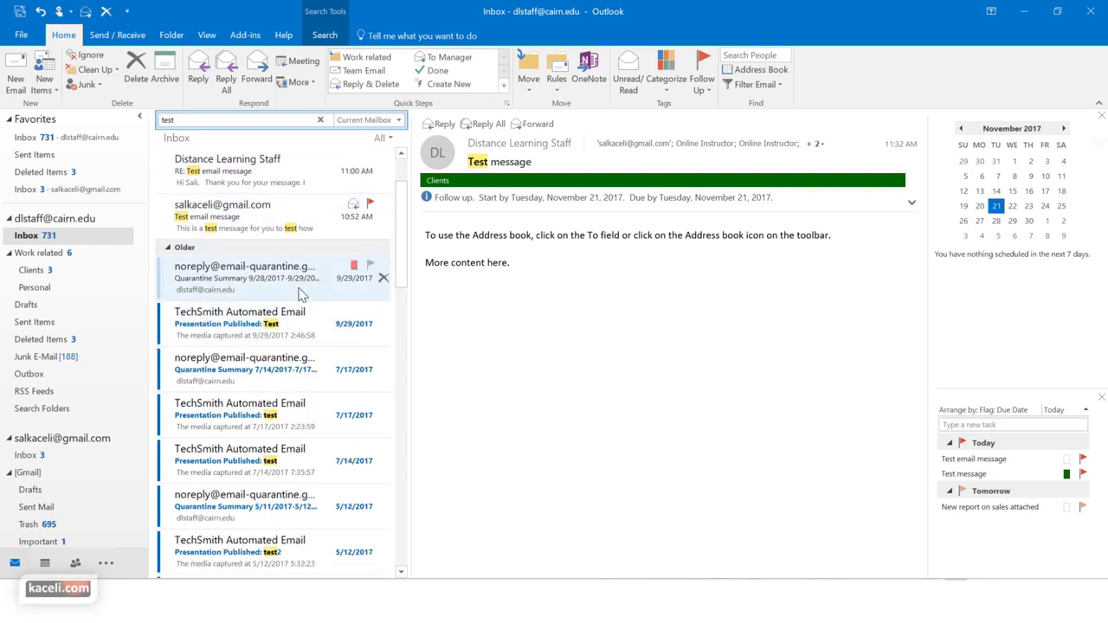
{"action": "scroll", "coordinate": [298, 292], "scroll_direction": "down", "scroll_amount": 2}
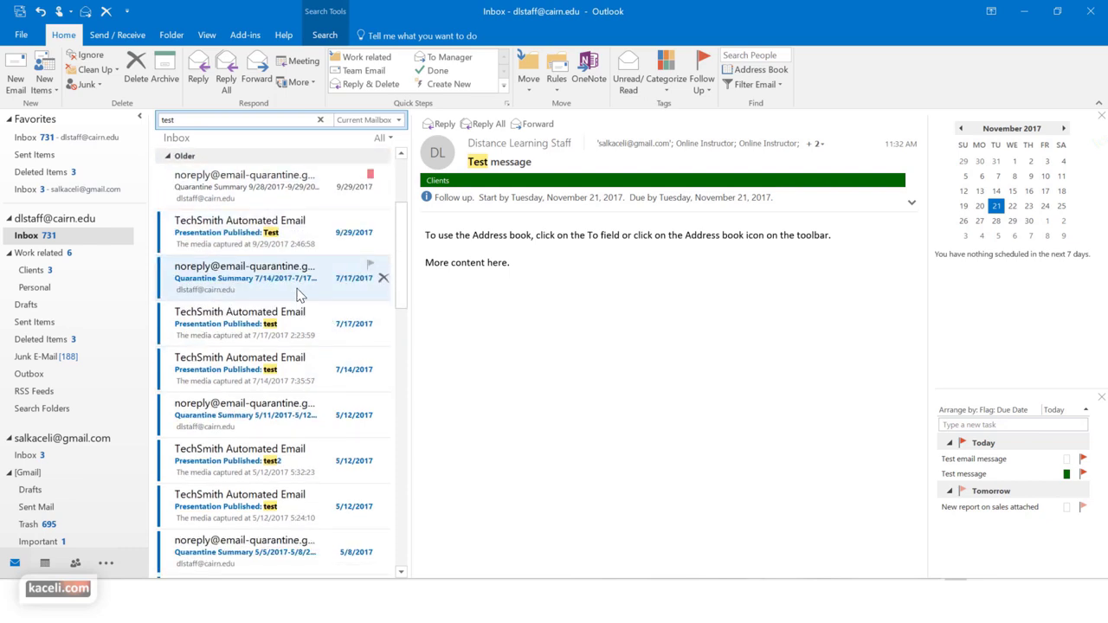
{"action": "scroll", "coordinate": [228, 178], "scroll_direction": "up", "scroll_amount": 3}
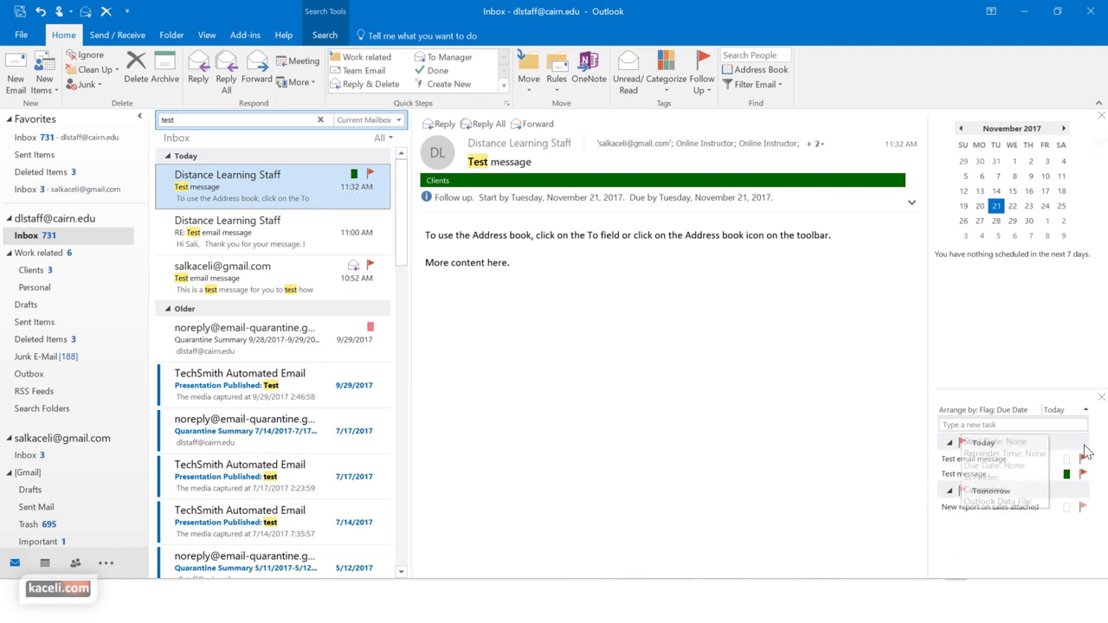
Look at the View tab's To-Do Bar options without changing anything
{"action": "left_click", "coordinate": [206, 38]}
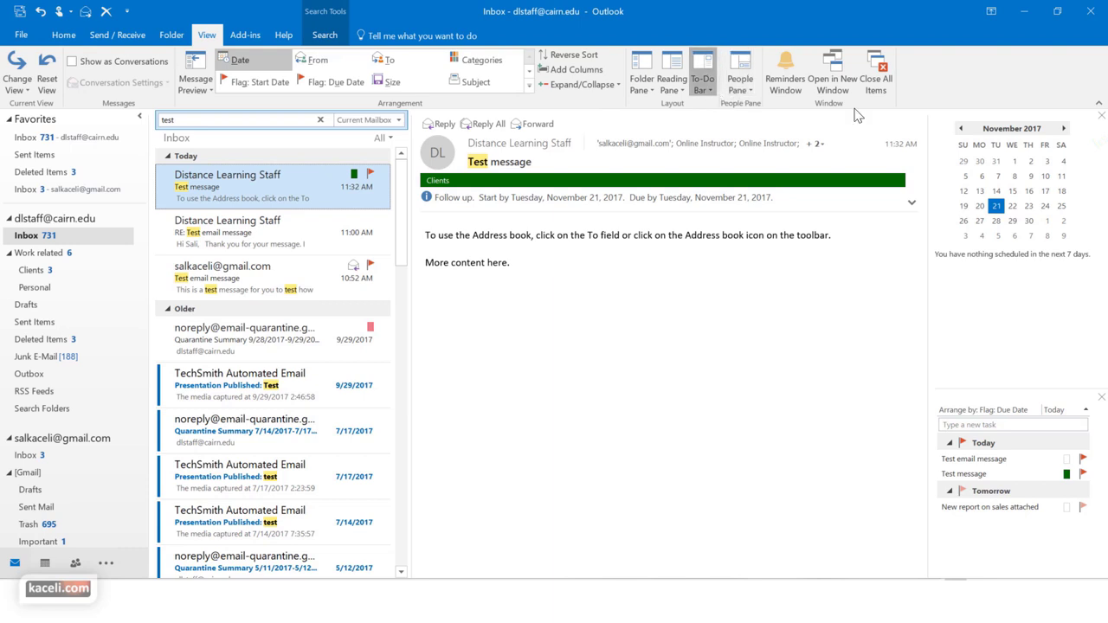
{"action": "left_click", "coordinate": [711, 92]}
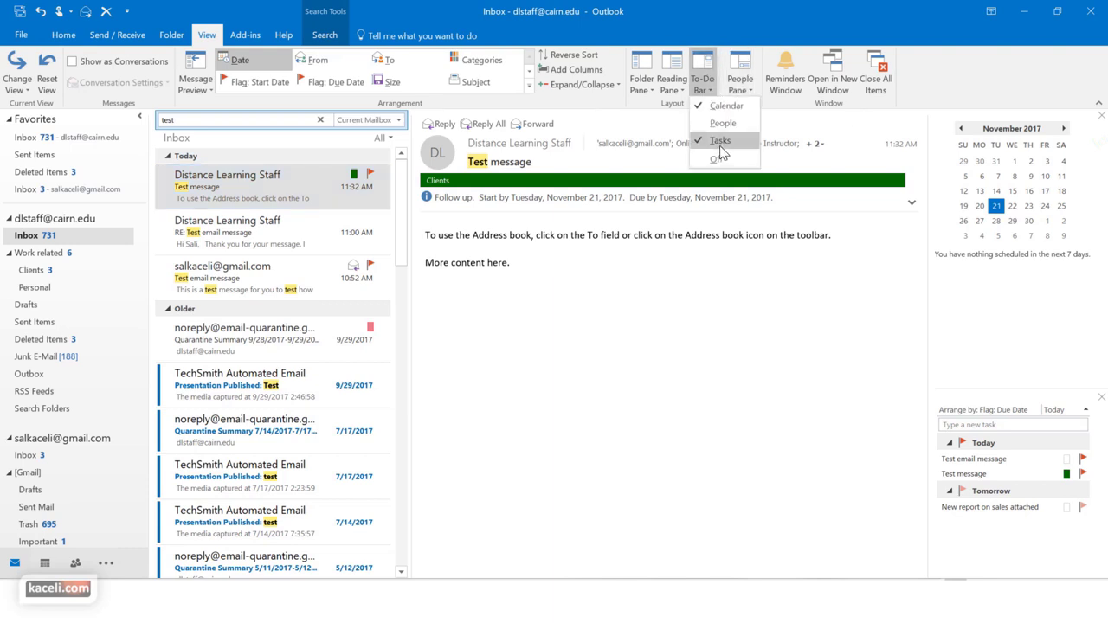
{"action": "left_click", "coordinate": [767, 462]}
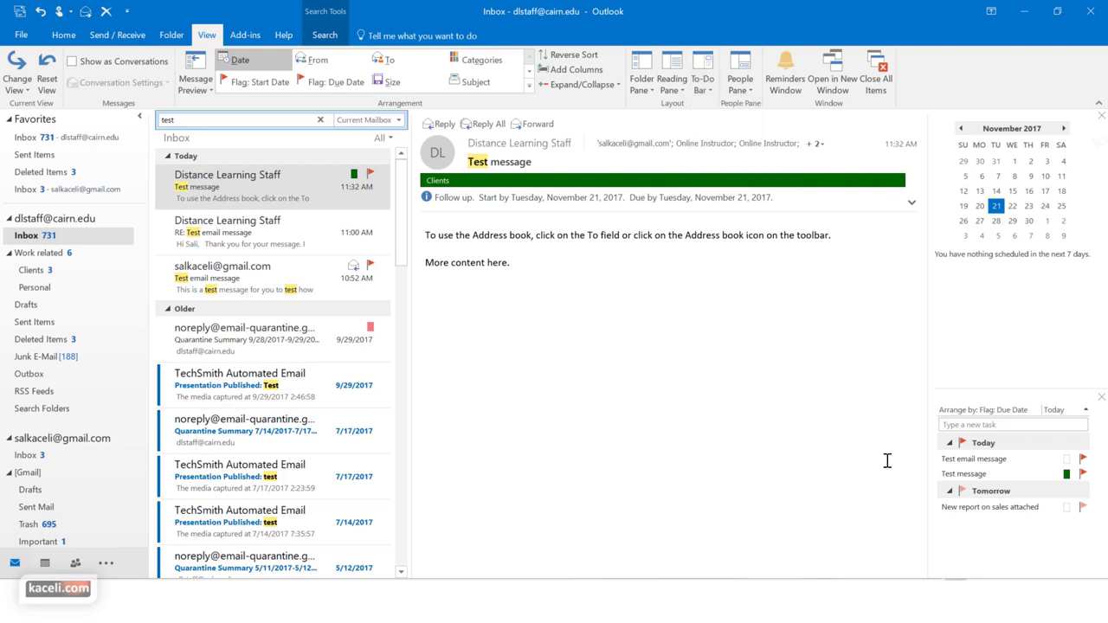
{"action": "mouse_move", "coordinate": [1073, 469]}
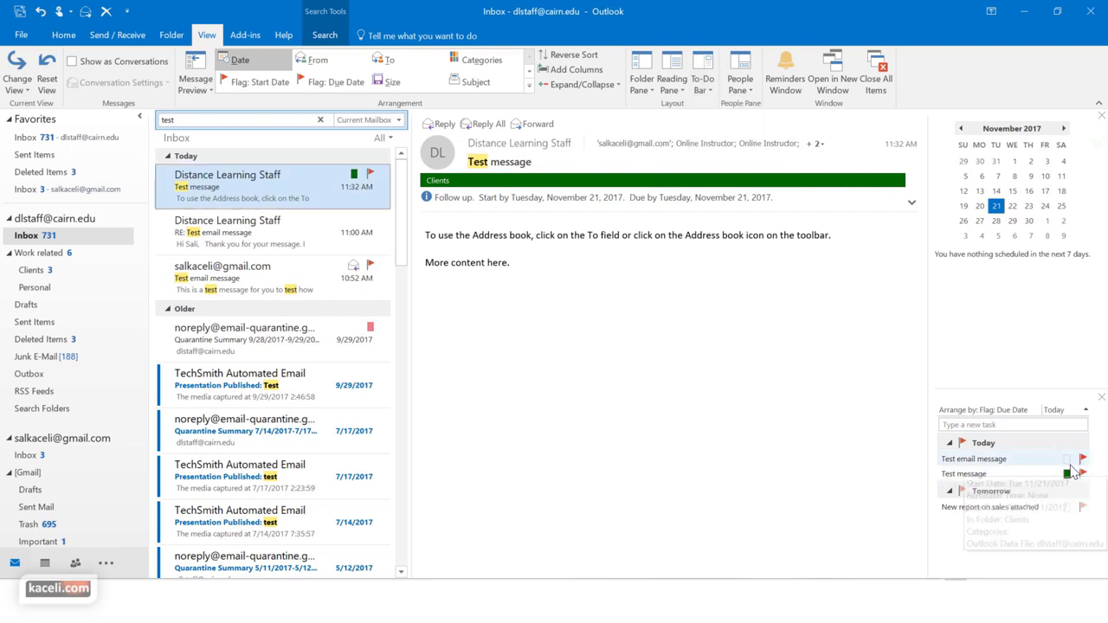
{"action": "mouse_move", "coordinate": [1014, 518]}
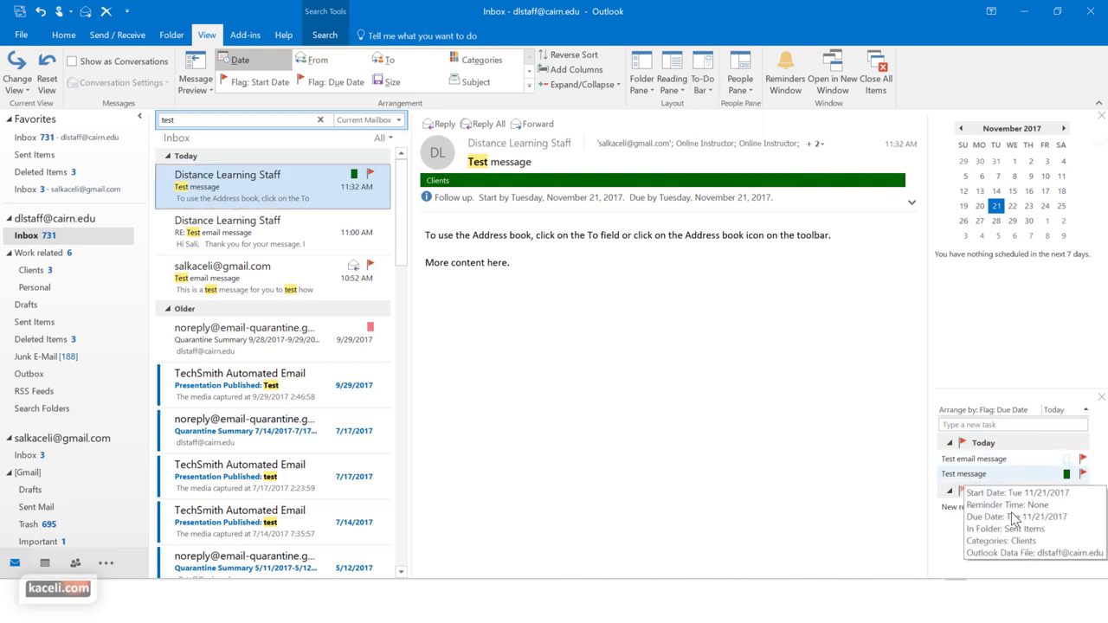
{"action": "mouse_move", "coordinate": [1004, 469]}
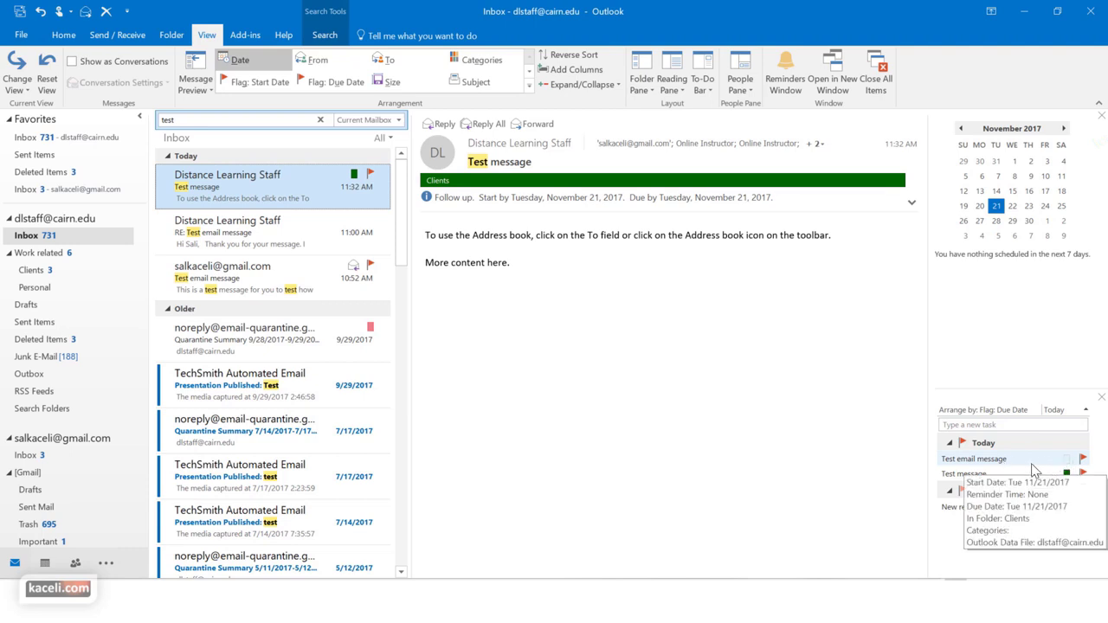
Open the 'Test email message' task, look at its reminder settings, then cancel and close it
{"action": "double_click", "coordinate": [976, 465]}
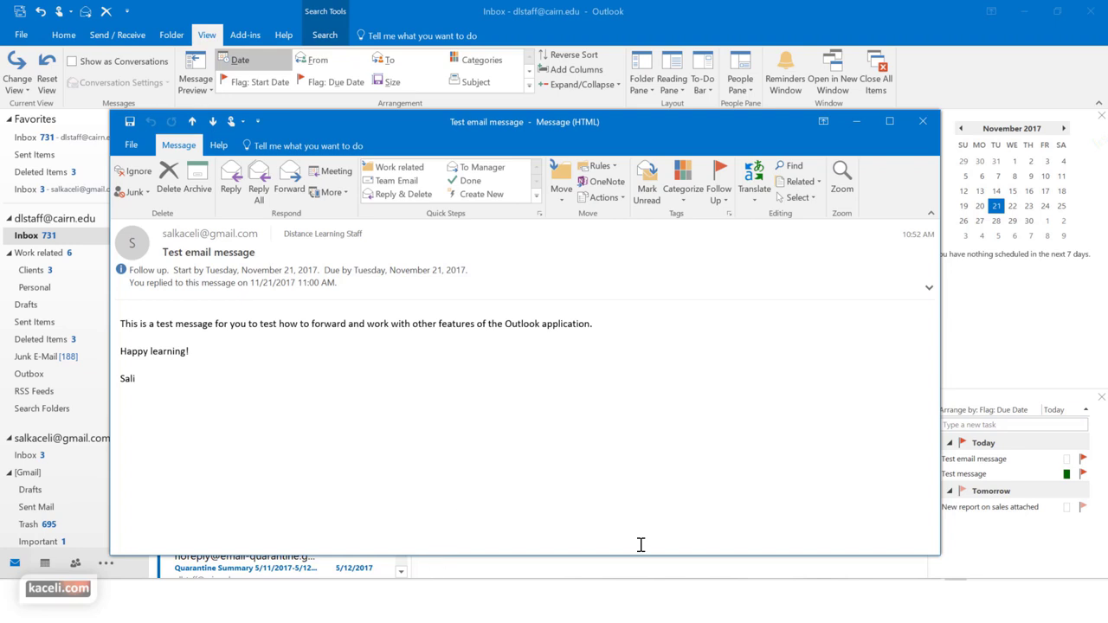
{"action": "left_click", "coordinate": [720, 198]}
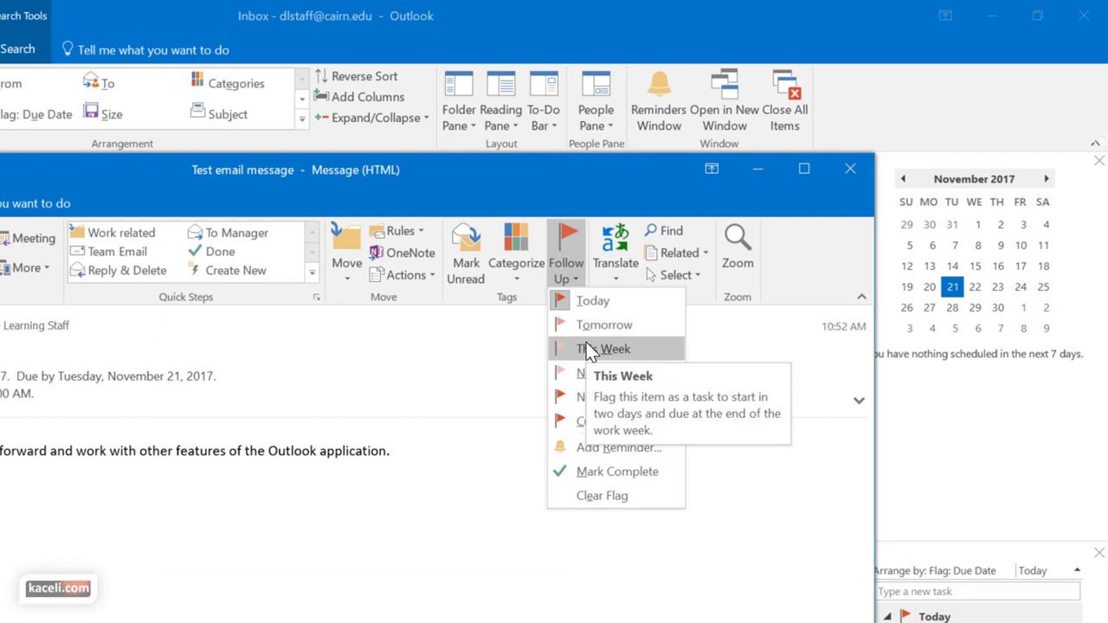
{"action": "left_click", "coordinate": [619, 448]}
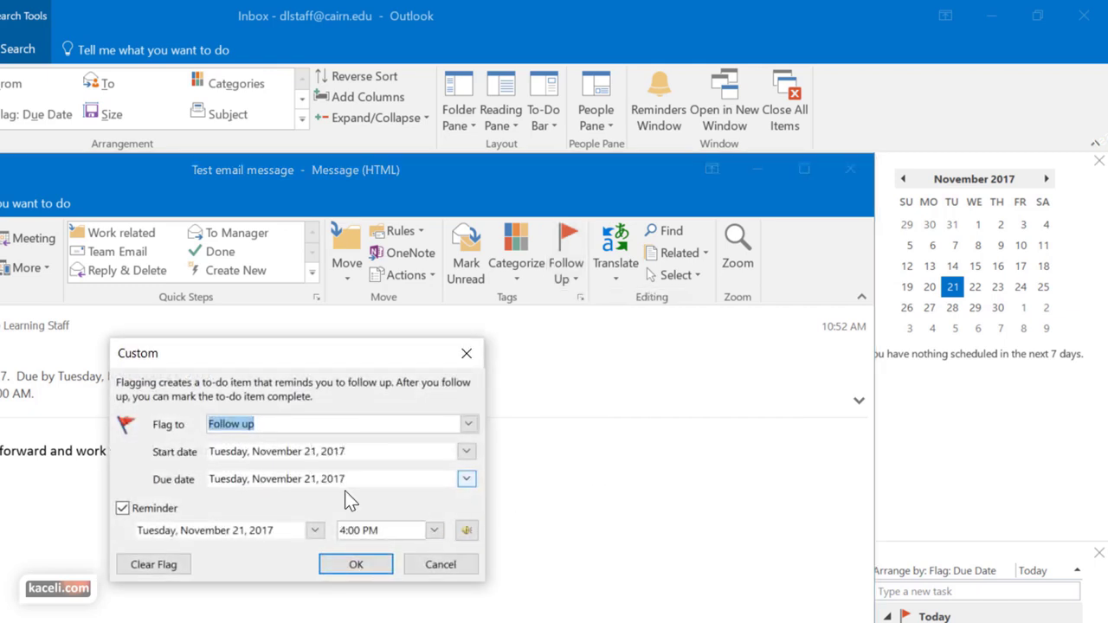
{"action": "left_click", "coordinate": [451, 569]}
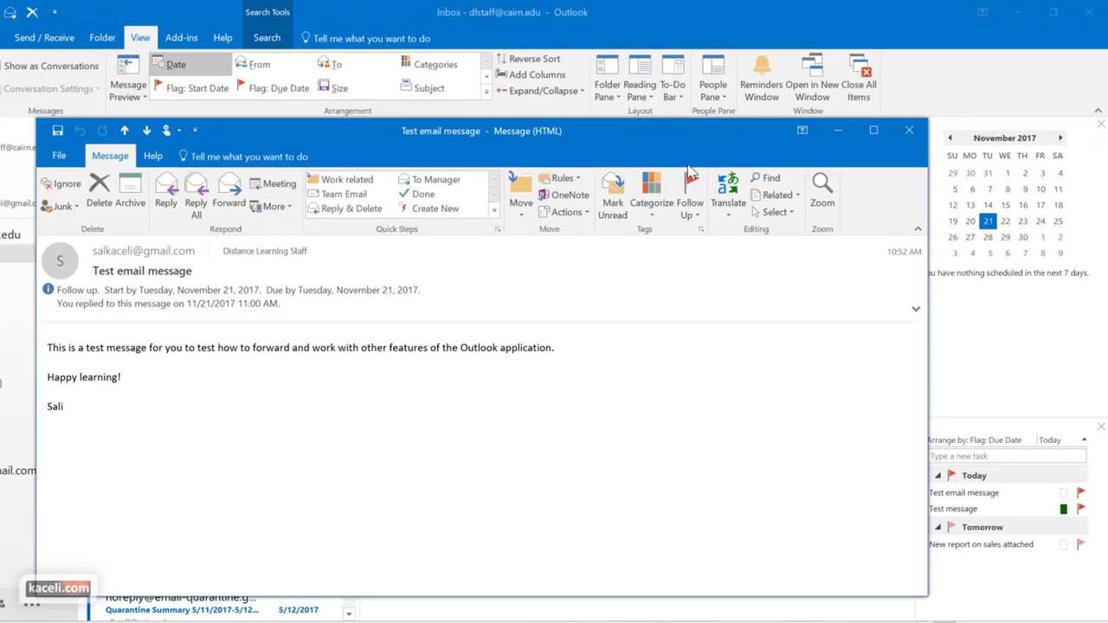
{"action": "left_click", "coordinate": [908, 131]}
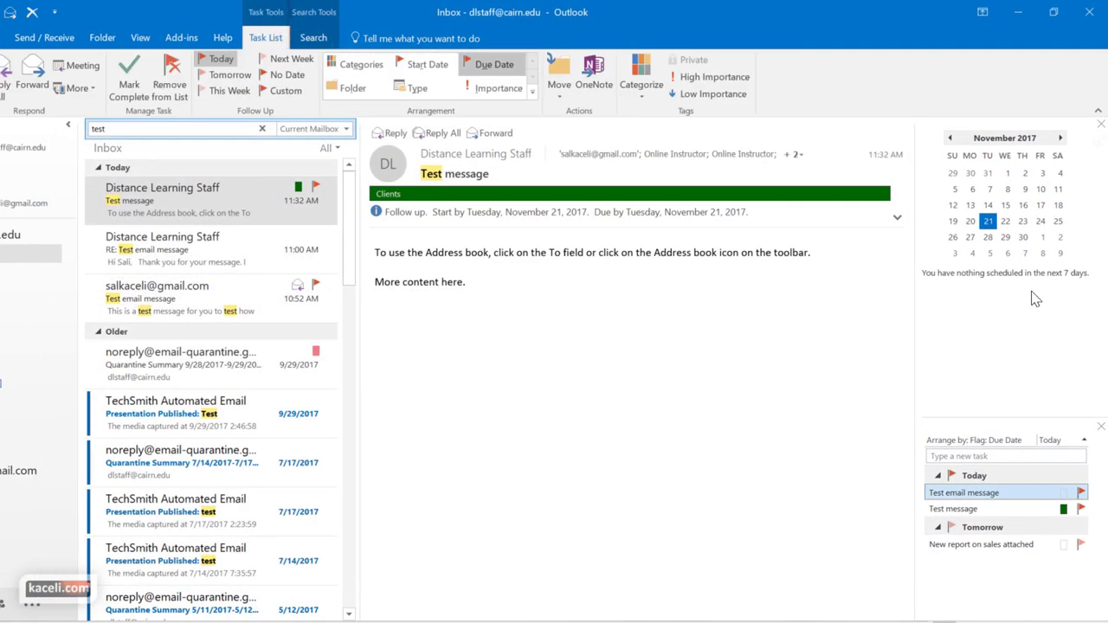
Mark 'Test email message' complete and open 'Test message' in its own window
{"action": "mouse_move", "coordinate": [1069, 502]}
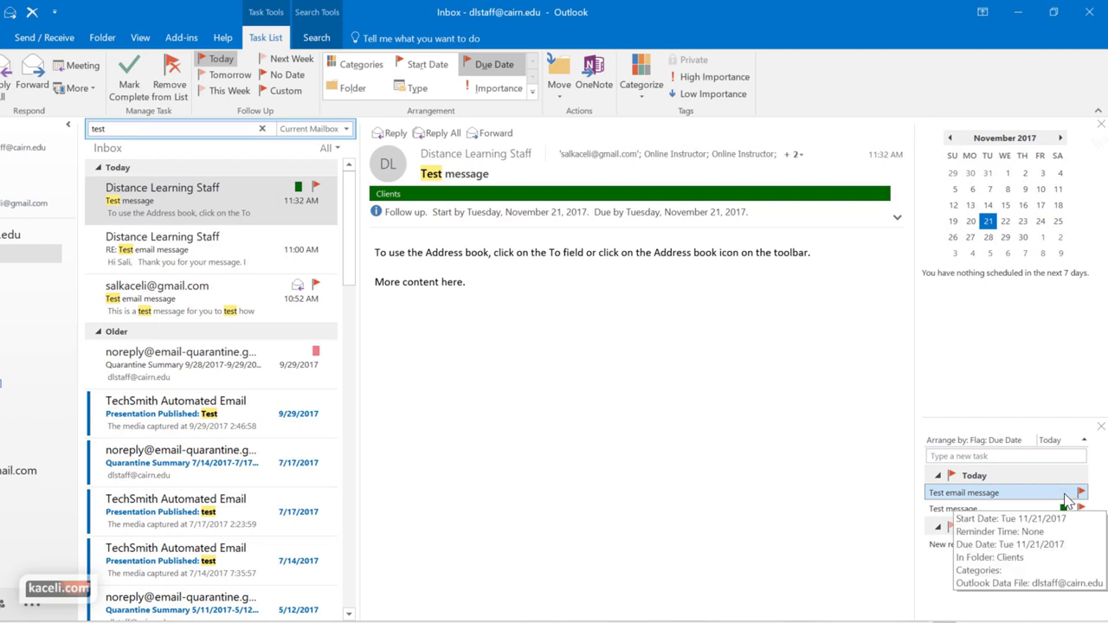
{"action": "left_click", "coordinate": [1080, 493]}
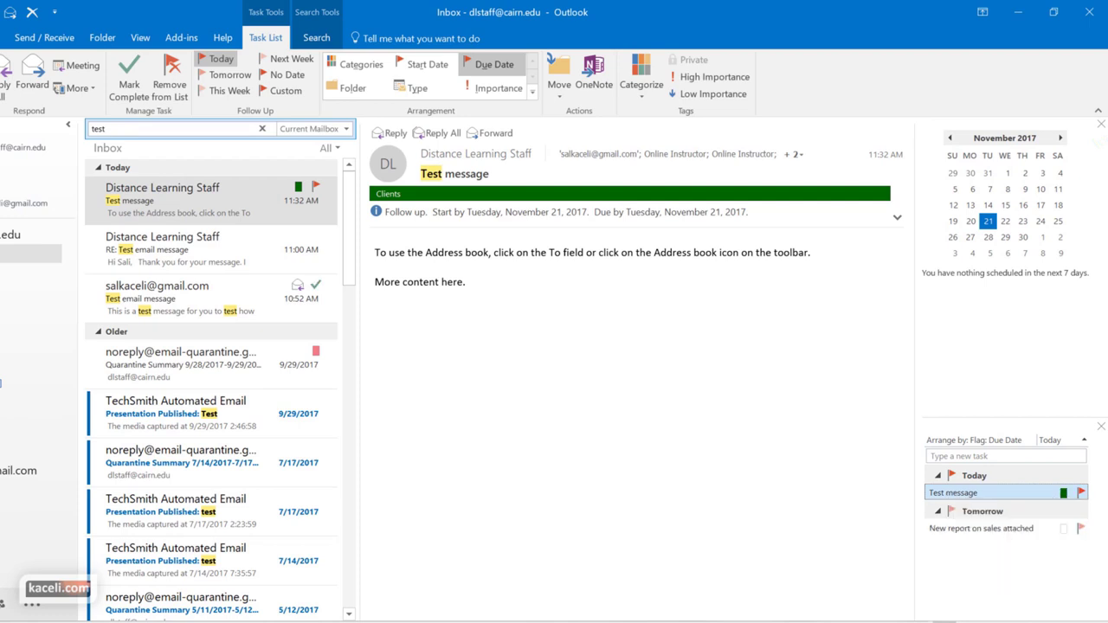
{"action": "double_click", "coordinate": [1073, 493]}
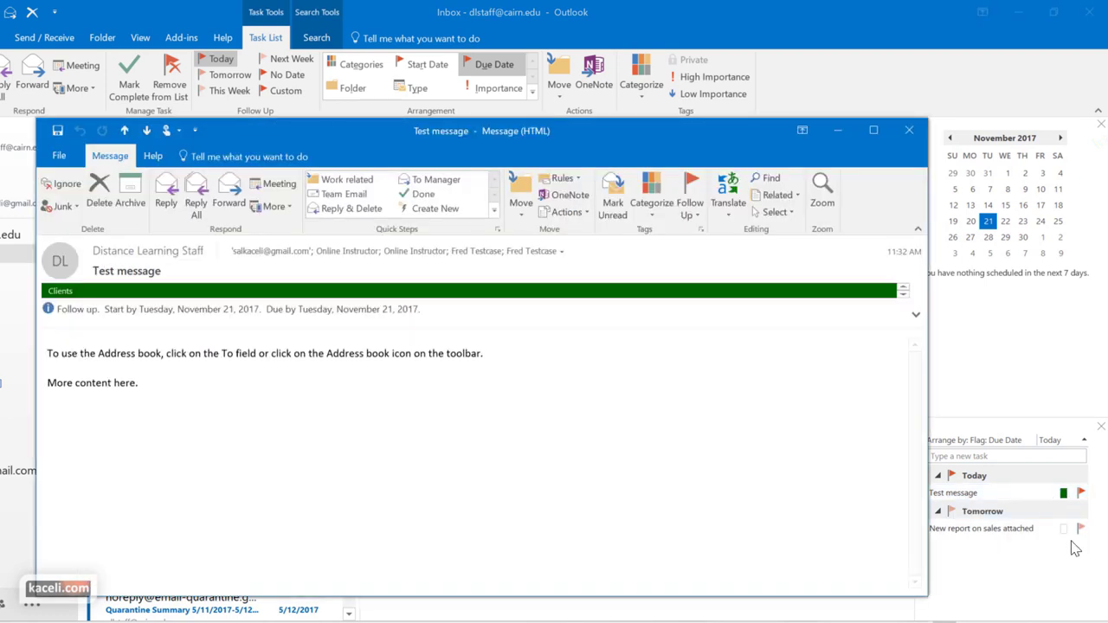
Check the Test message's follow-up and flag options, leaving it flagged for today
{"action": "left_click", "coordinate": [692, 215]}
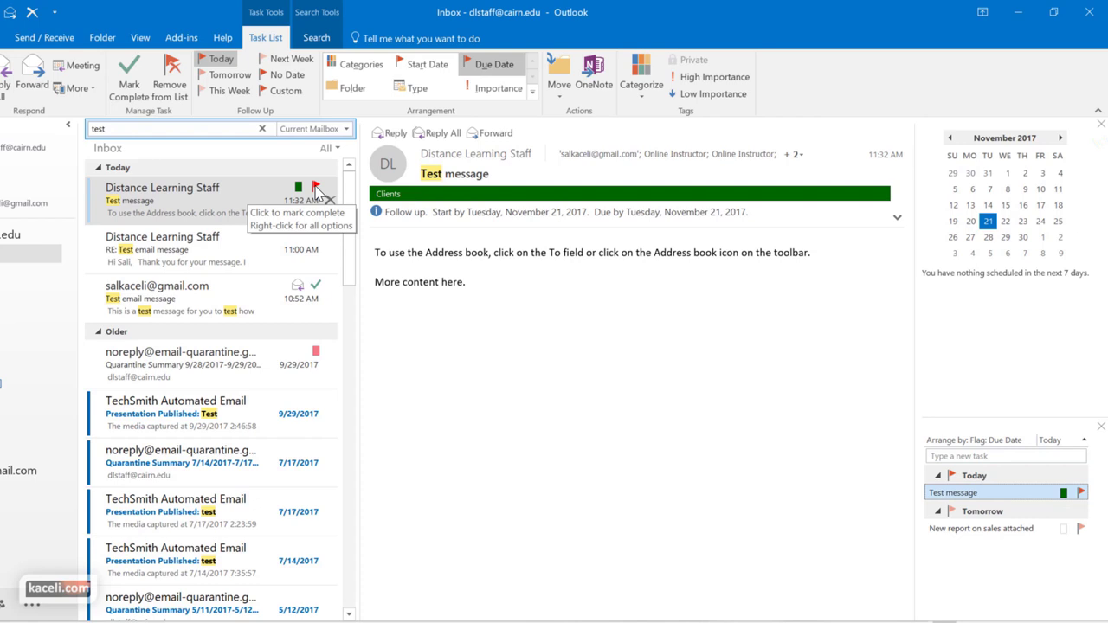
{"action": "right_click", "coordinate": [317, 190]}
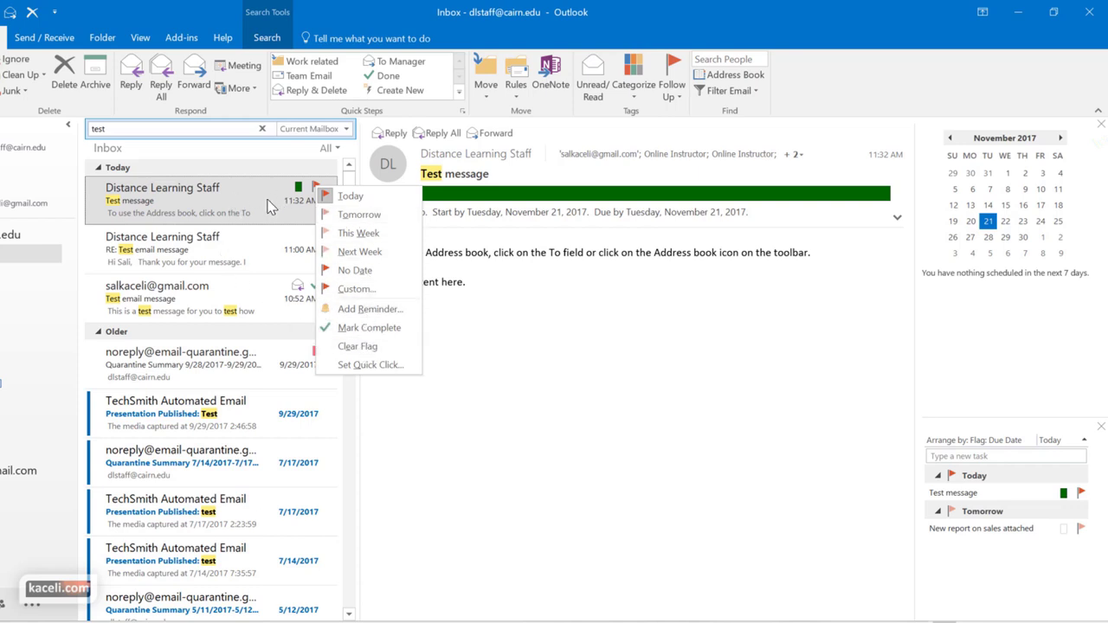
{"action": "key", "text": "Escape"}
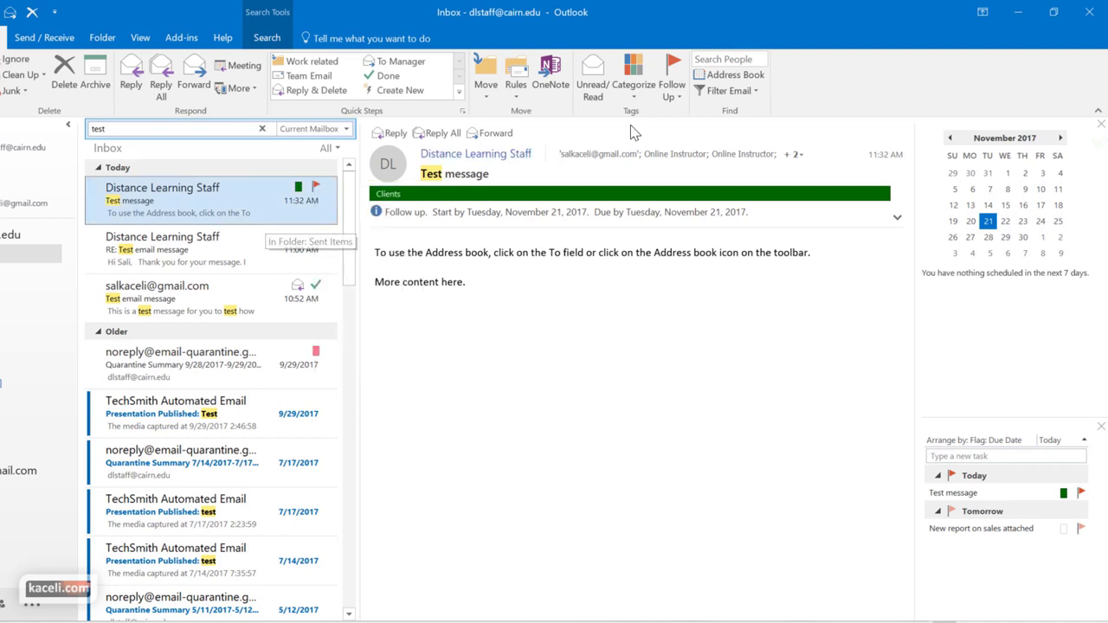
{"action": "right_click", "coordinate": [268, 194]}
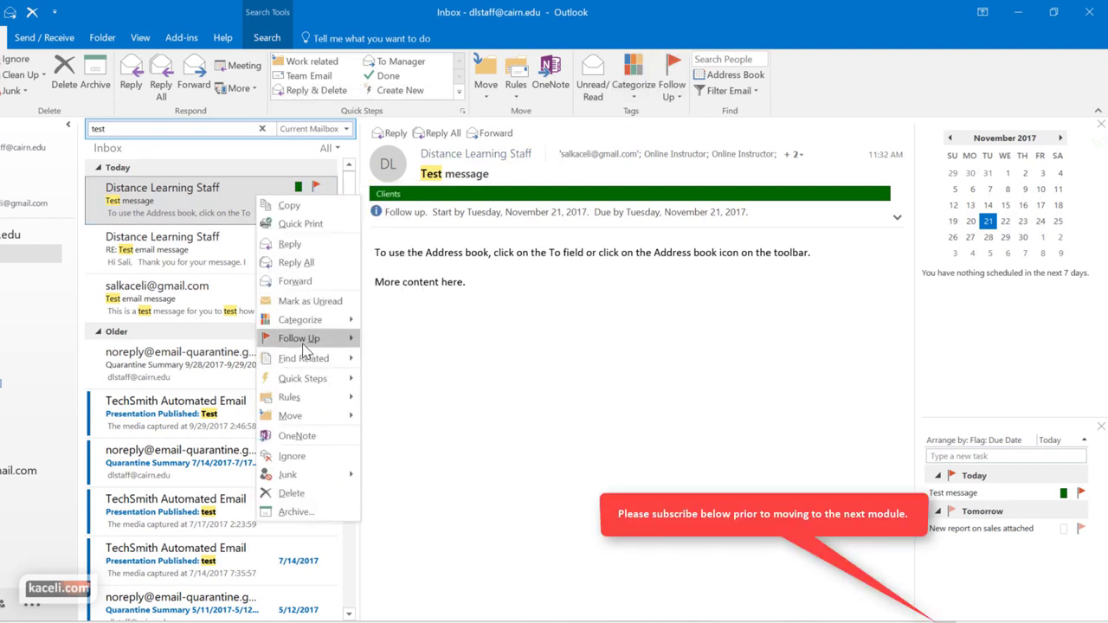
{"action": "mouse_move", "coordinate": [325, 346]}
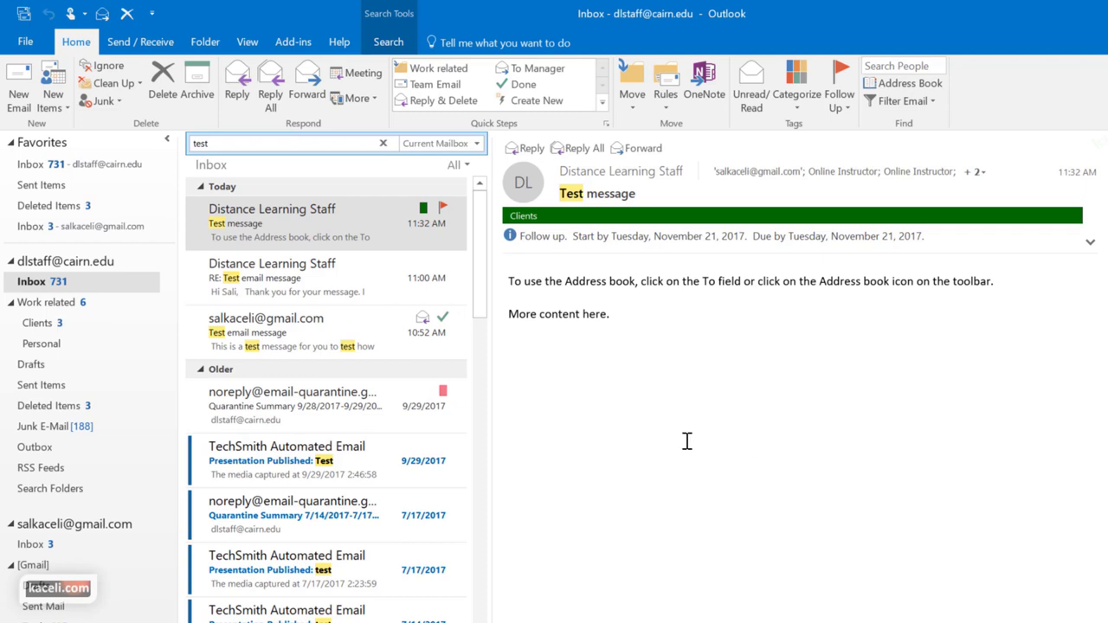
Turn on automatic replies, limited to a specific time range
{"action": "left_click", "coordinate": [27, 43]}
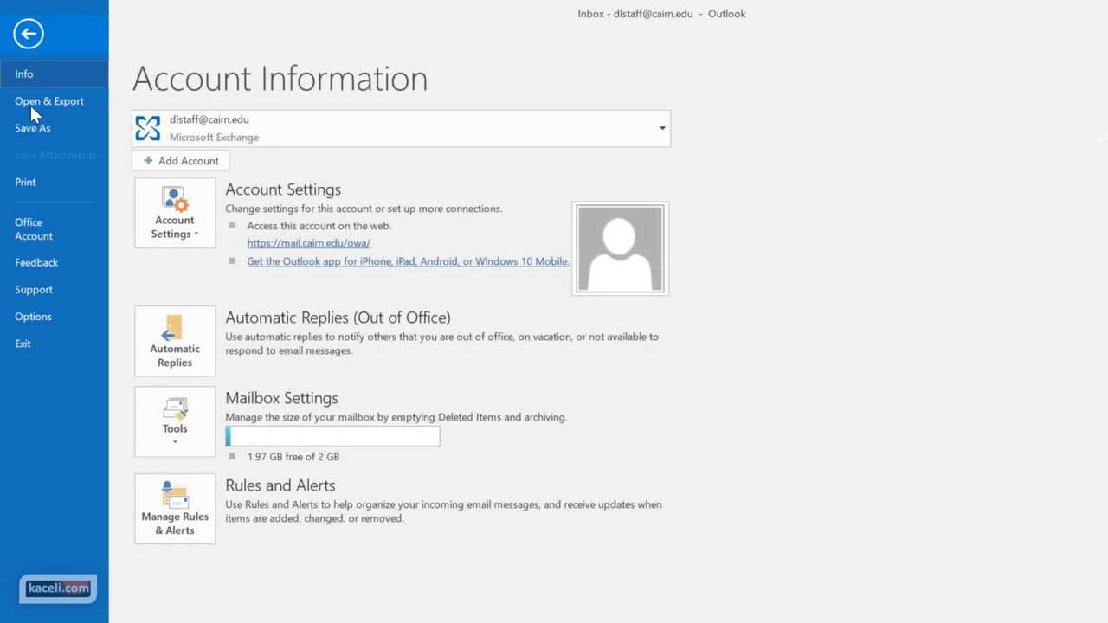
{"action": "left_click", "coordinate": [190, 367]}
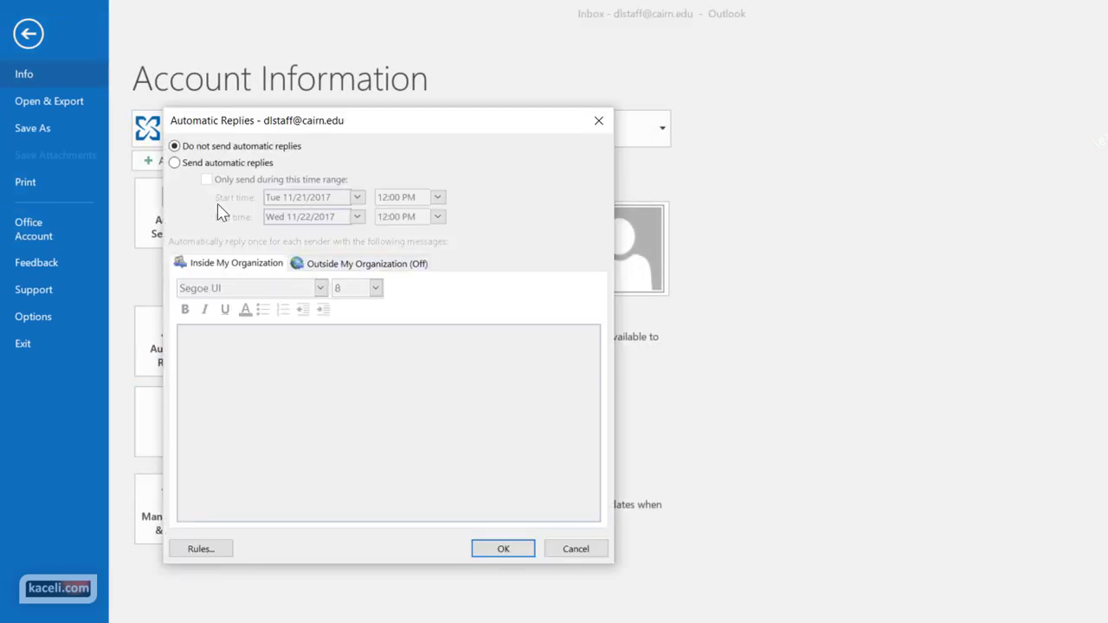
{"action": "left_click", "coordinate": [176, 163]}
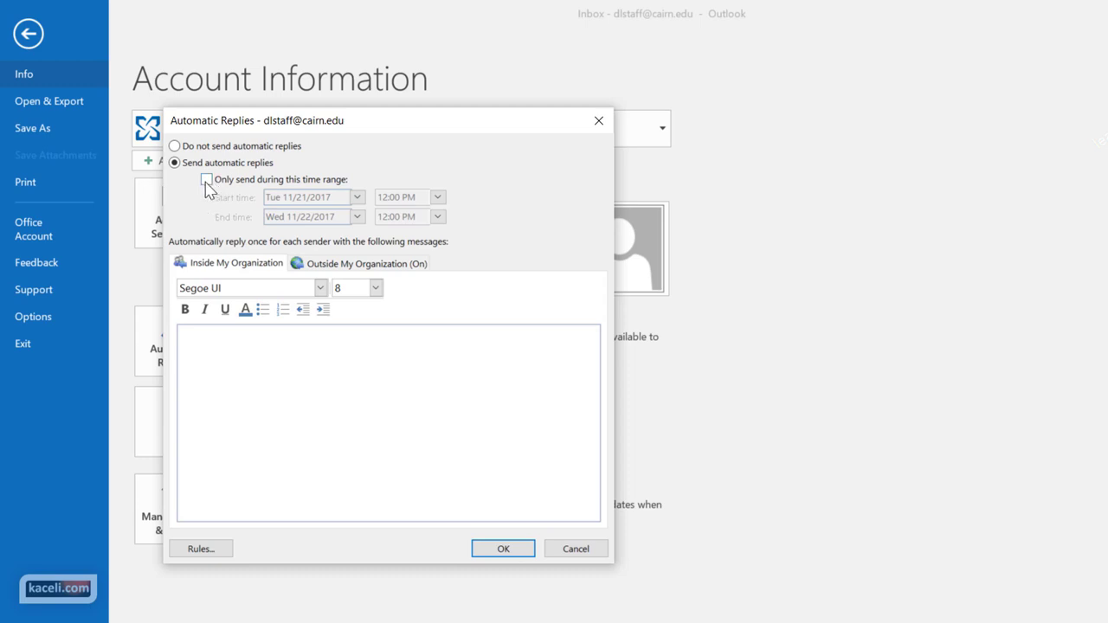
{"action": "left_click", "coordinate": [207, 180]}
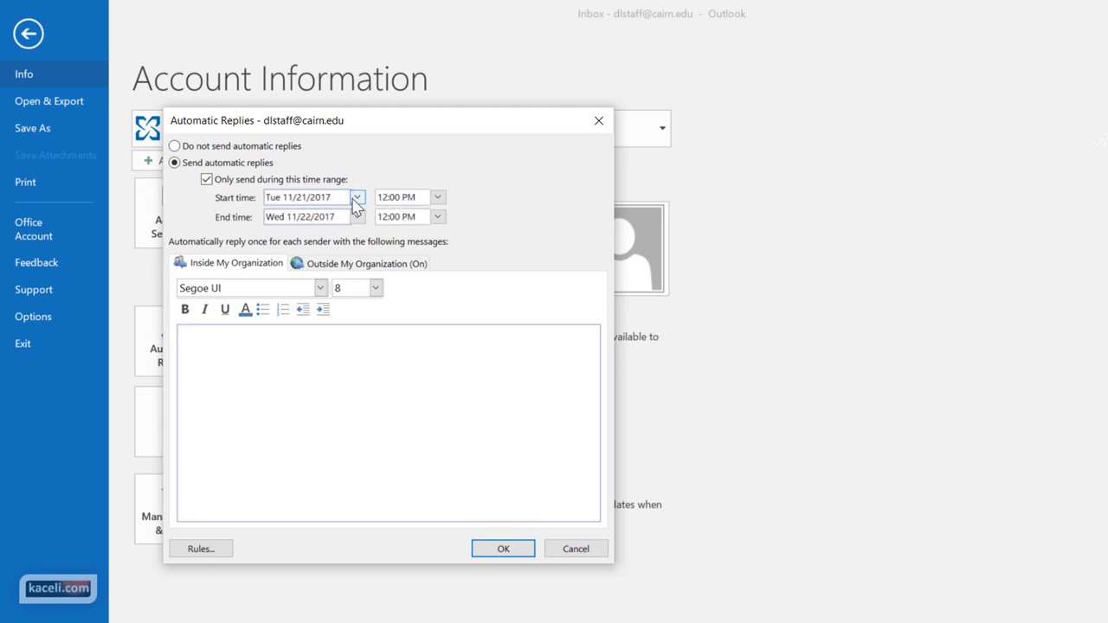
Set the auto-reply window to 8:00 PM–9:00 PM on Thu 6/14/2018
{"action": "left_click", "coordinate": [438, 197]}
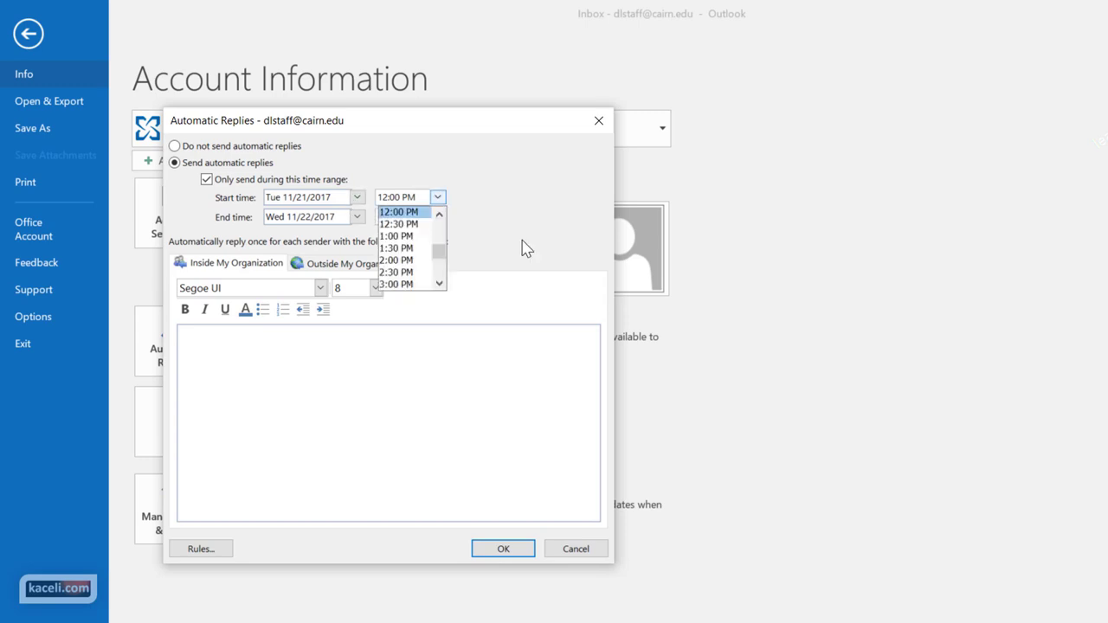
{"action": "scroll", "coordinate": [435, 242], "scroll_direction": "down", "scroll_amount": 3}
{"action": "left_click", "coordinate": [406, 226]}
{"action": "left_click", "coordinate": [357, 218]}
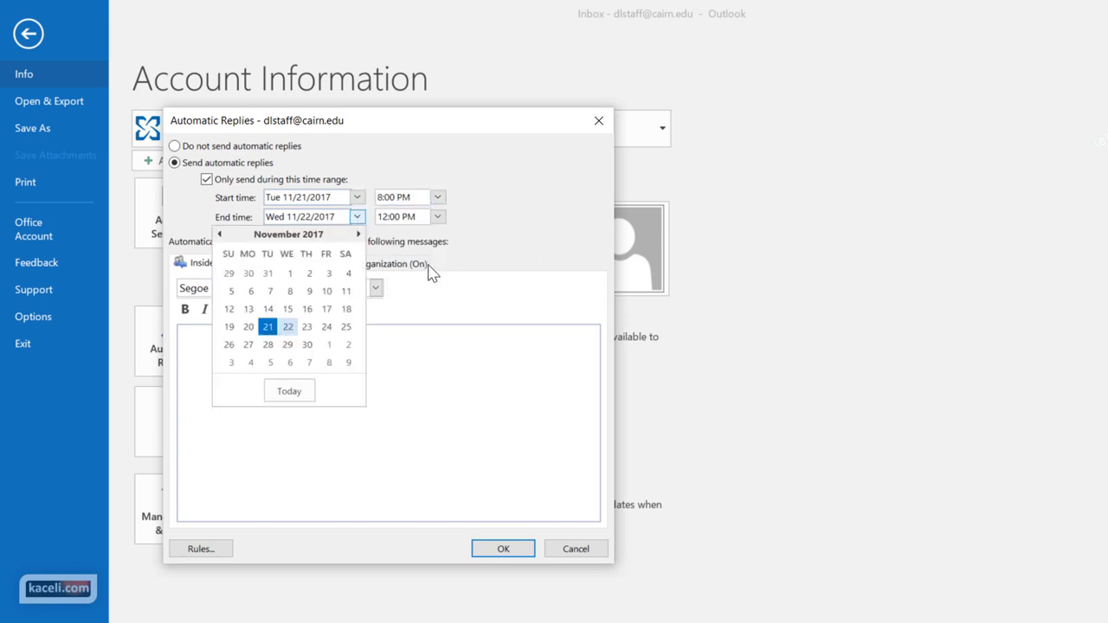
{"action": "left_click", "coordinate": [332, 329]}
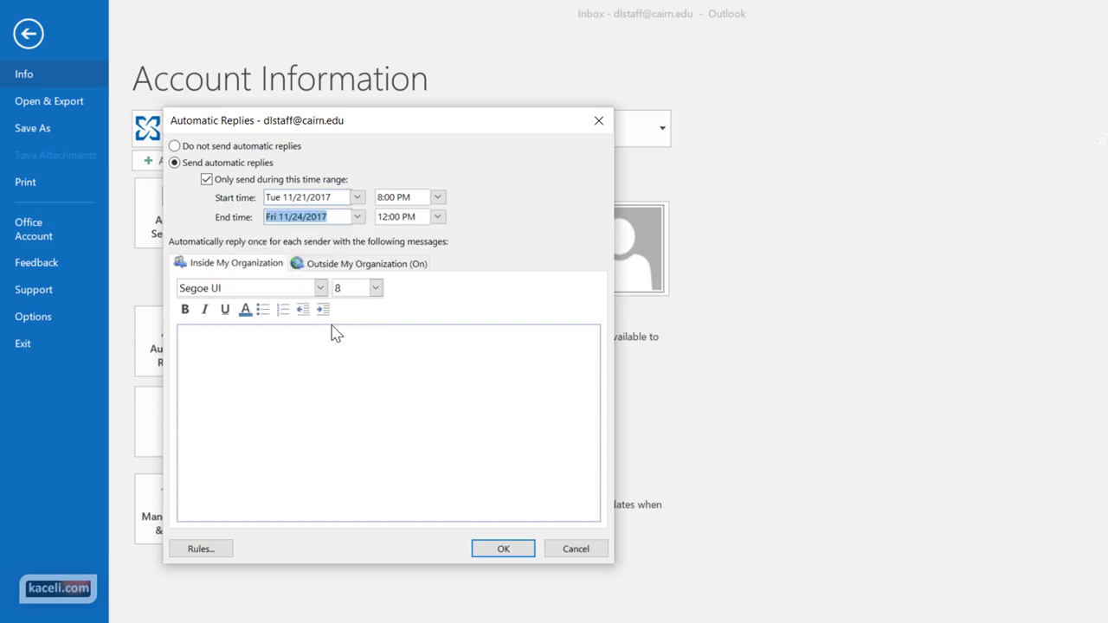
{"action": "left_click", "coordinate": [438, 217]}
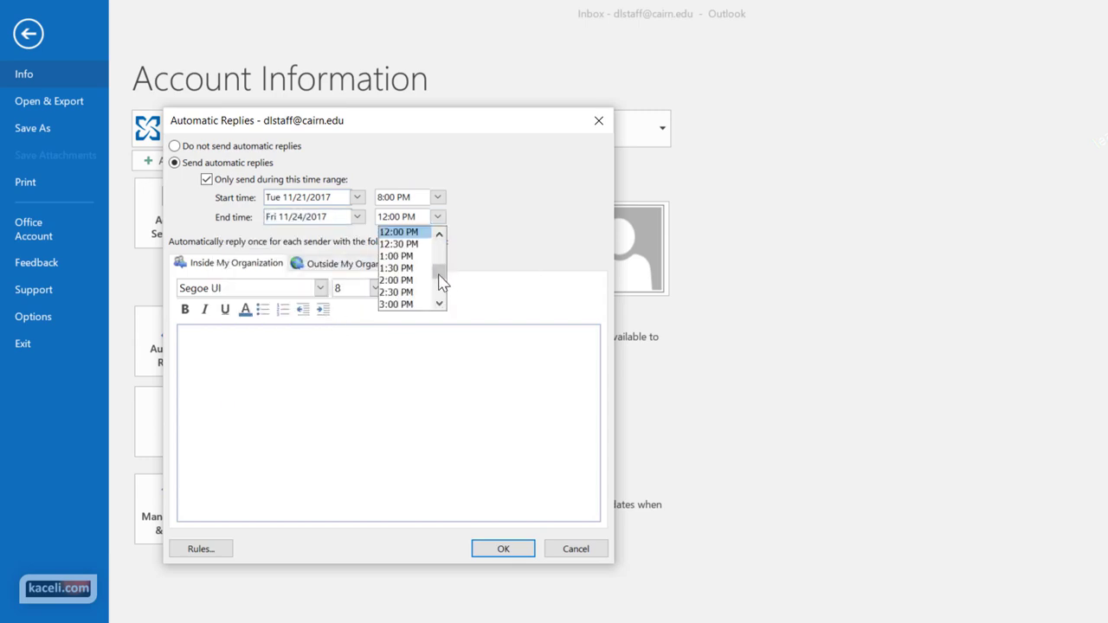
{"action": "left_click_drag", "start_coordinate": [439, 273], "coordinate": [442, 290]}
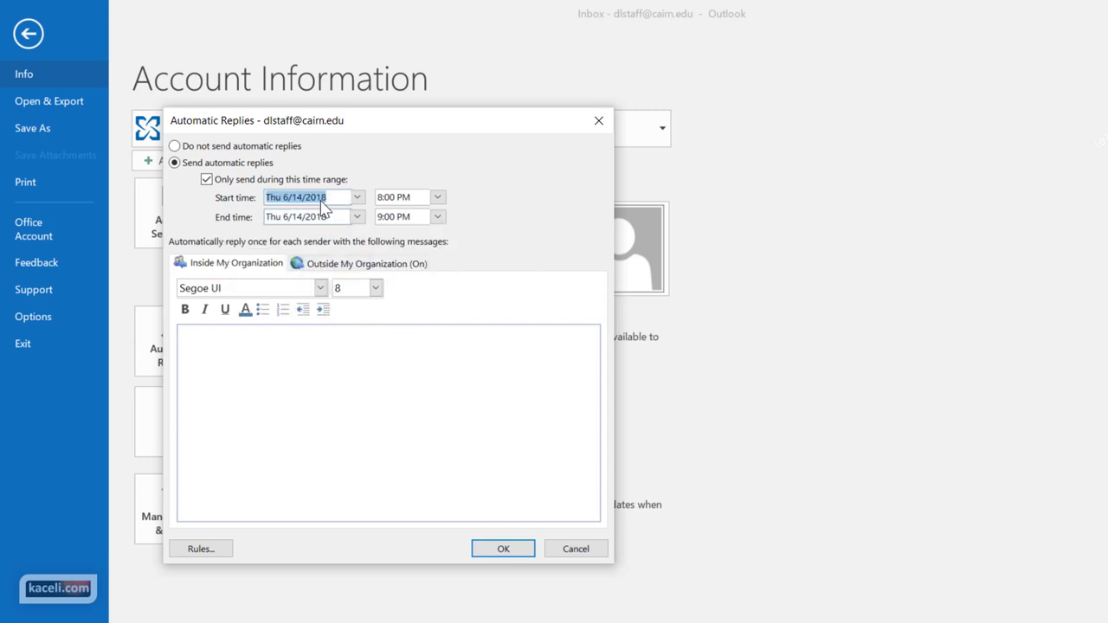
{"action": "left_click", "coordinate": [292, 441]}
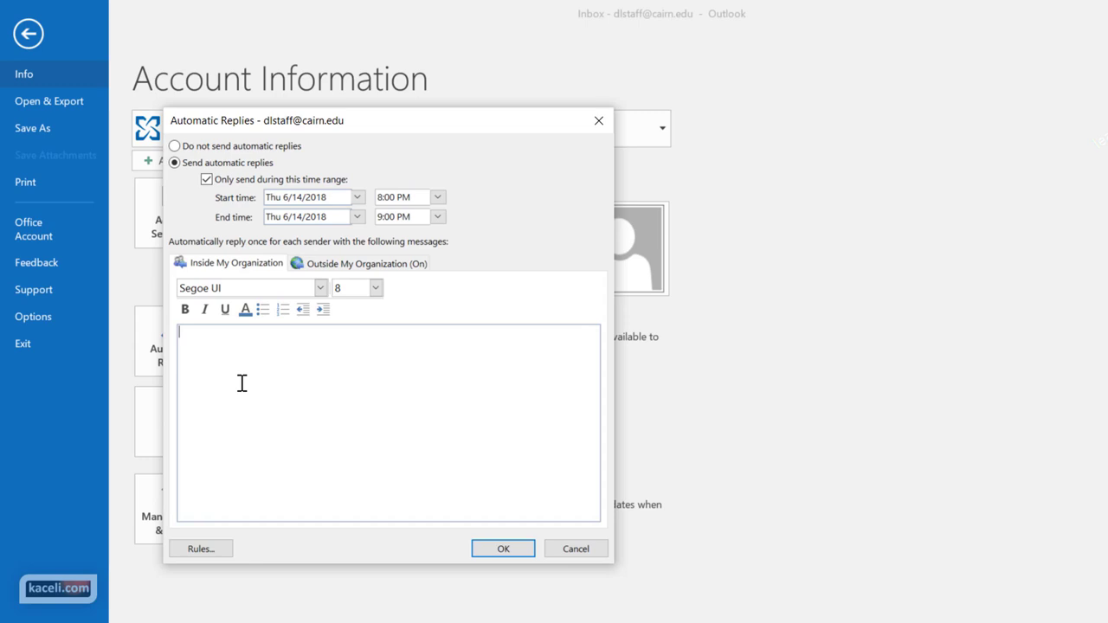
Write the inside-organization reply: an automated out-of-office message until 6/14/2018, signed with the sender's name
{"action": "type", "text": "This is an automated message."}
{"action": "key", "text": "Return"}
{"action": "key", "text": "Return"}
{"action": "type", "text": "I will be out of the office until 6/14/2018. If your need is urgent, please contact xyz."}
{"action": "key", "text": "Return"}
{"action": "key", "text": "Return"}
{"action": "type", "text": "Thank you,,"}
{"action": "key", "text": "Return"}
{"action": "key", "text": "Return"}
{"action": "type", "text": "Sali Kaceli"}
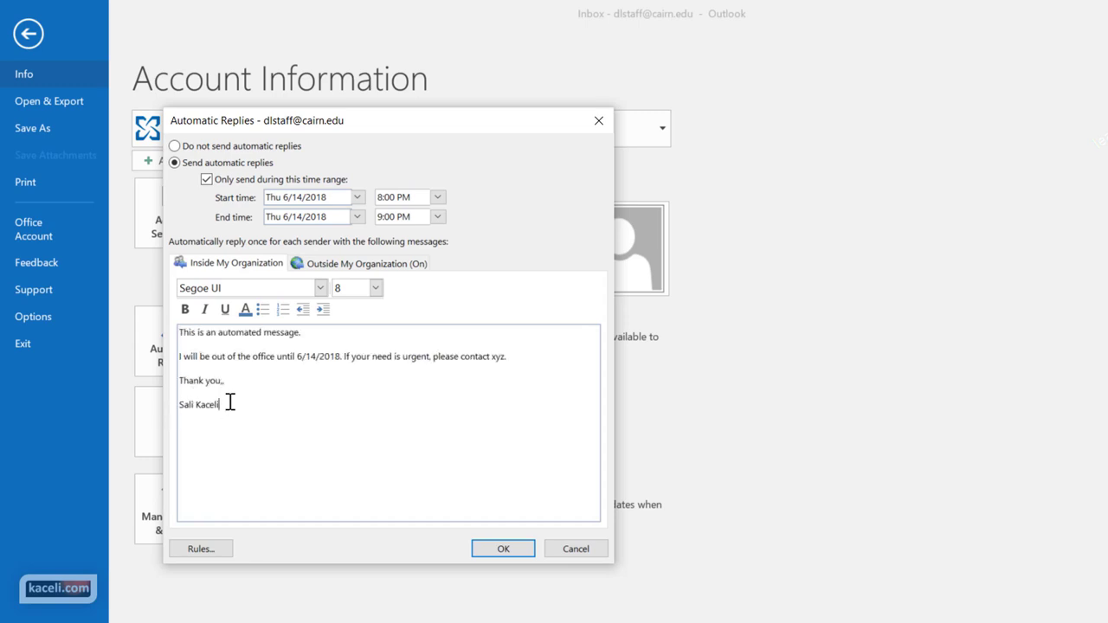
Copy the same reply into the Outside My Organization message
{"action": "left_click_drag", "start_coordinate": [230, 403], "coordinate": [164, 333]}
{"action": "key", "text": "ctrl+c"}
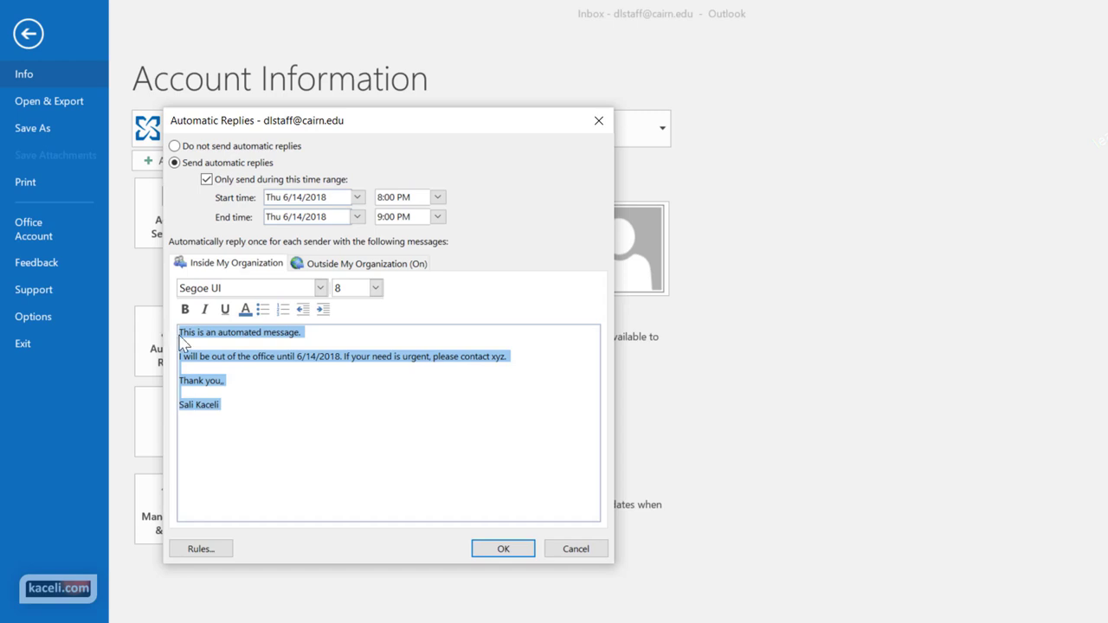
{"action": "left_click", "coordinate": [283, 382]}
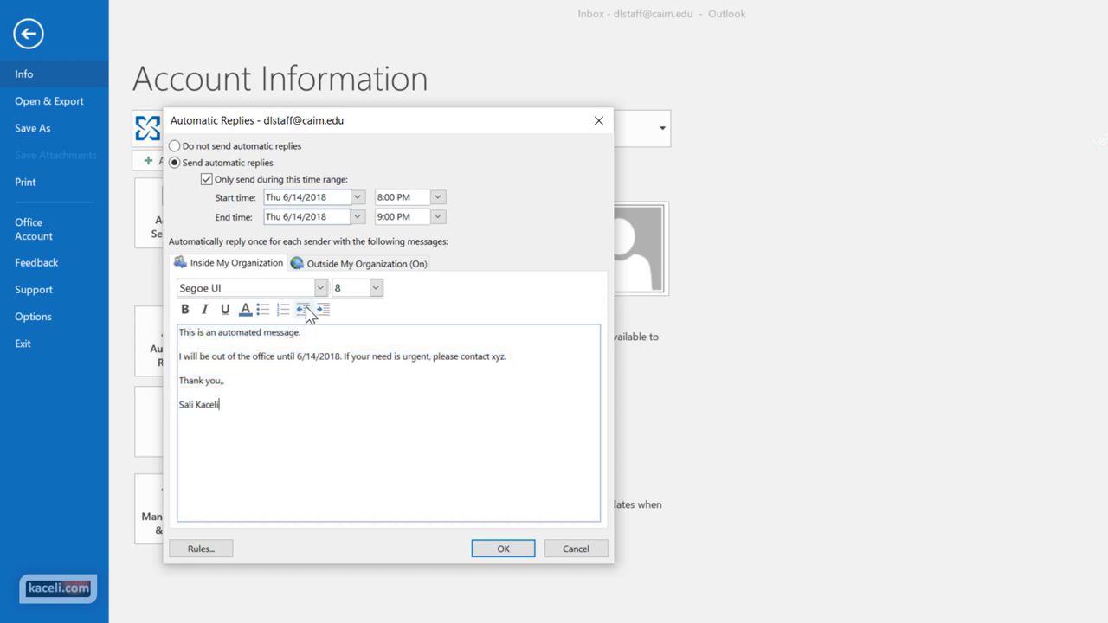
{"action": "left_click", "coordinate": [322, 265]}
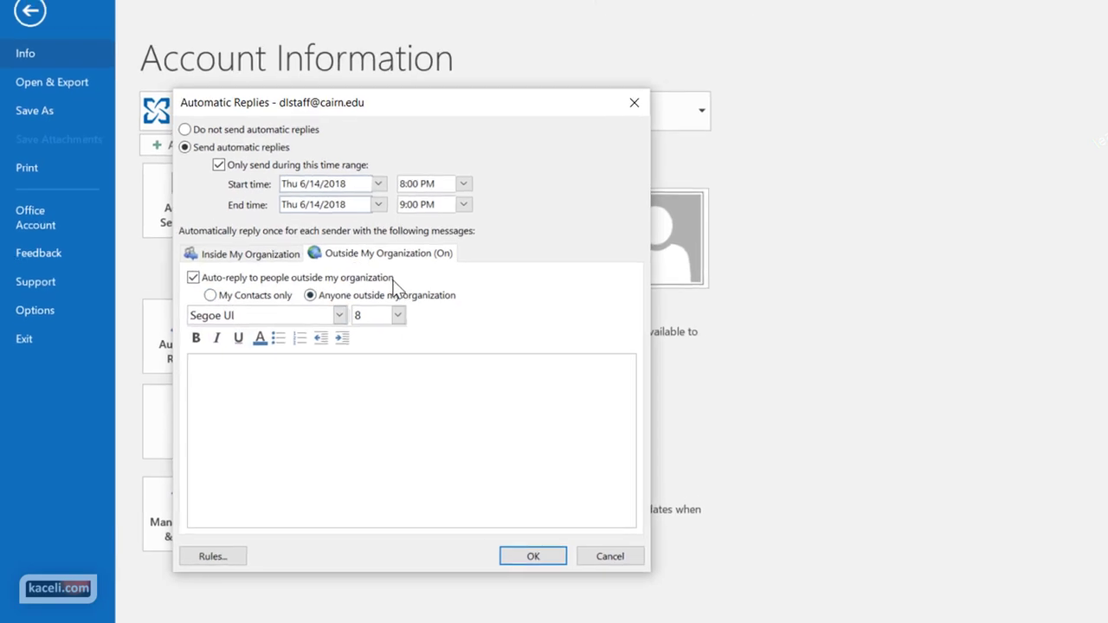
{"action": "left_click", "coordinate": [228, 393]}
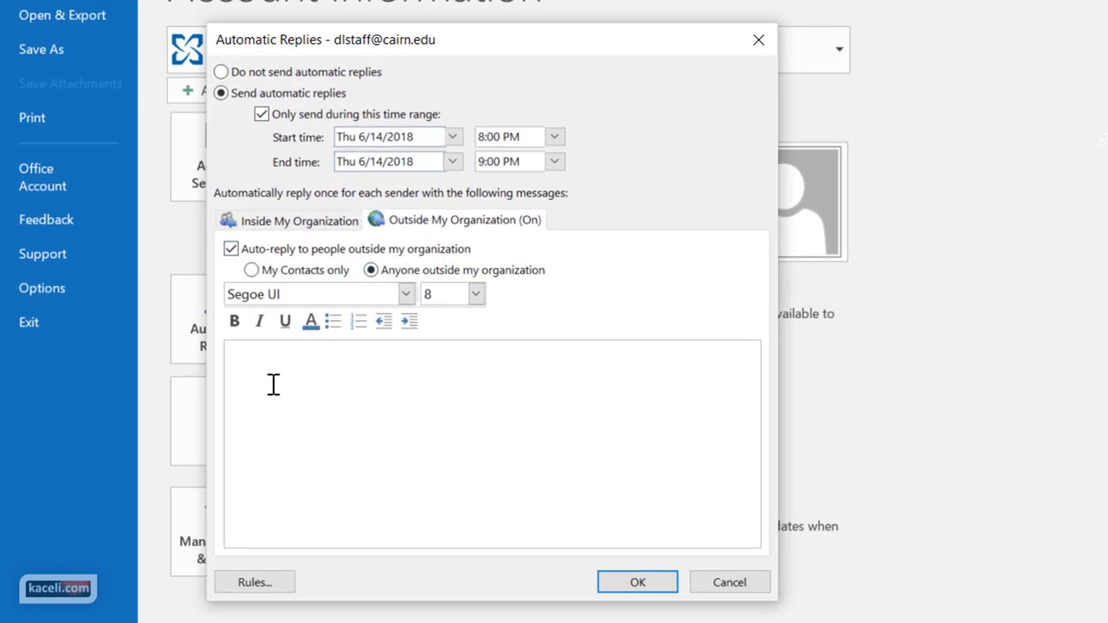
{"action": "key", "text": "ctrl+v"}
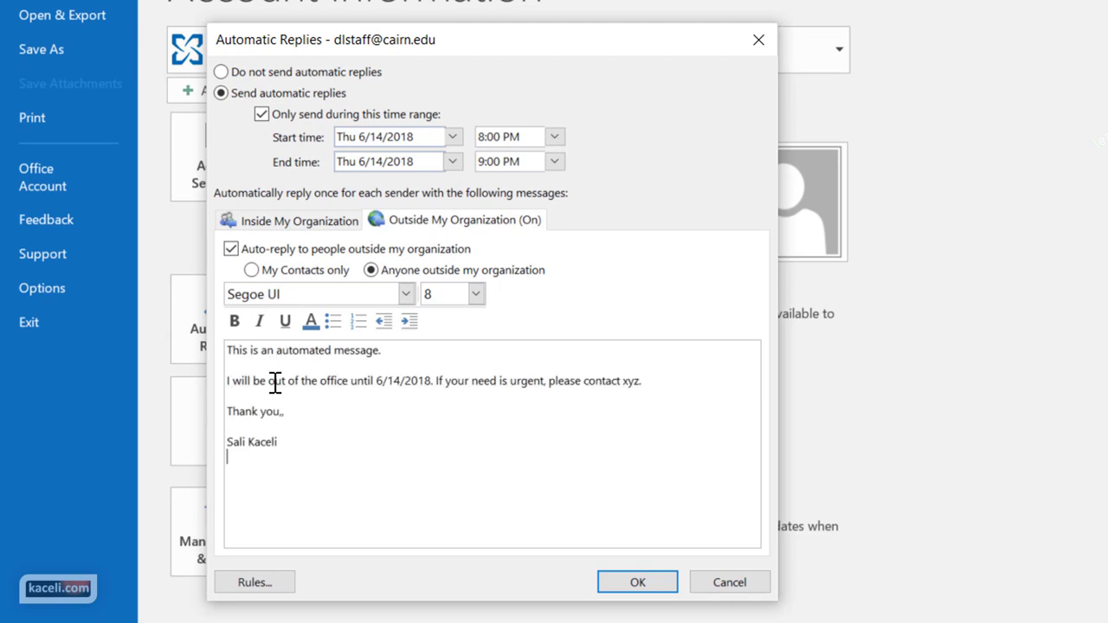
{"action": "left_click", "coordinate": [309, 427]}
{"action": "left_click", "coordinate": [310, 221]}
{"action": "left_click", "coordinate": [255, 582]}
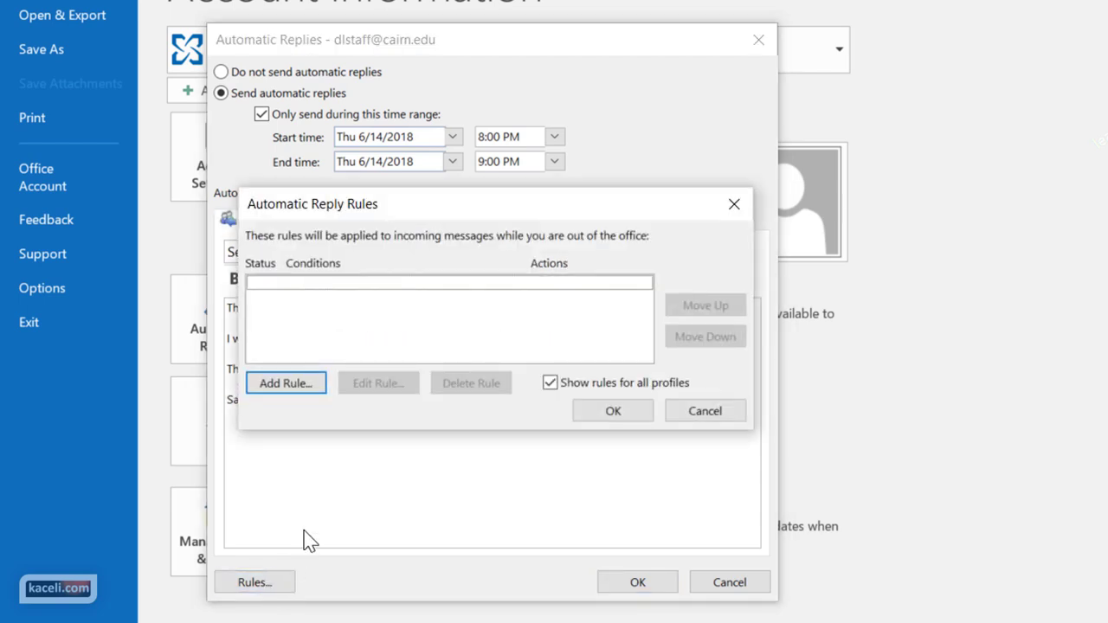
{"action": "left_click", "coordinate": [312, 393]}
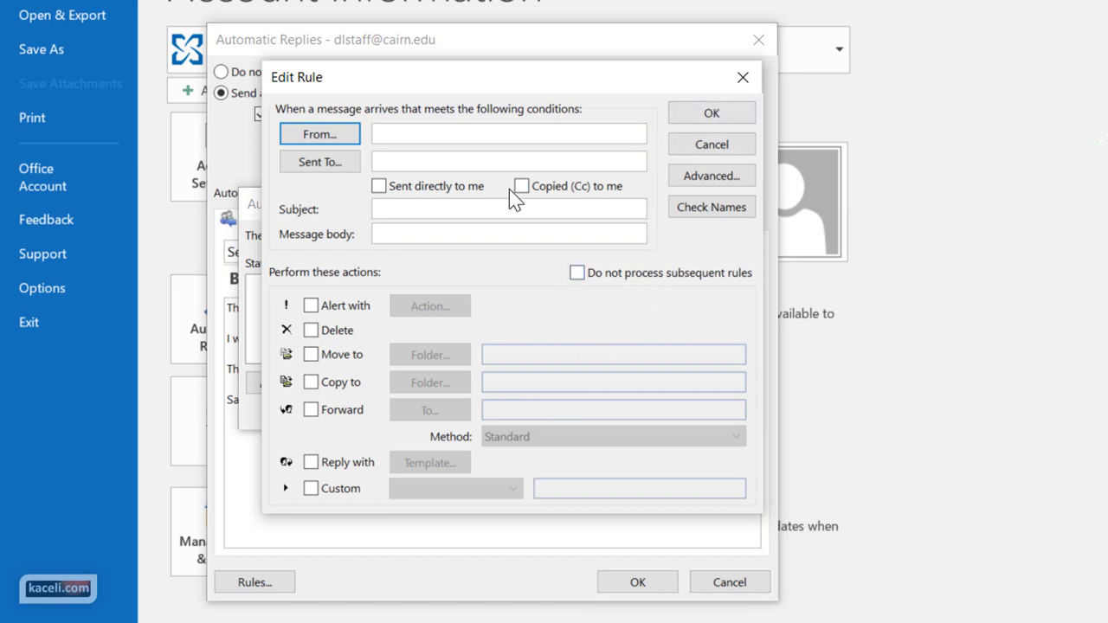
{"action": "left_click", "coordinate": [684, 145]}
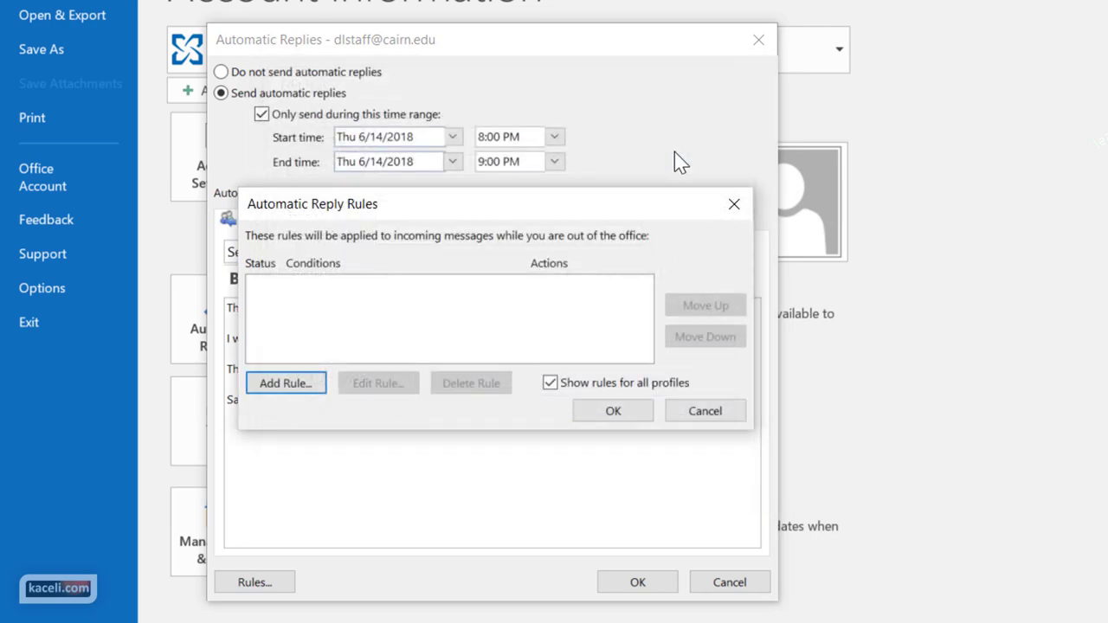
{"action": "left_click", "coordinate": [695, 417]}
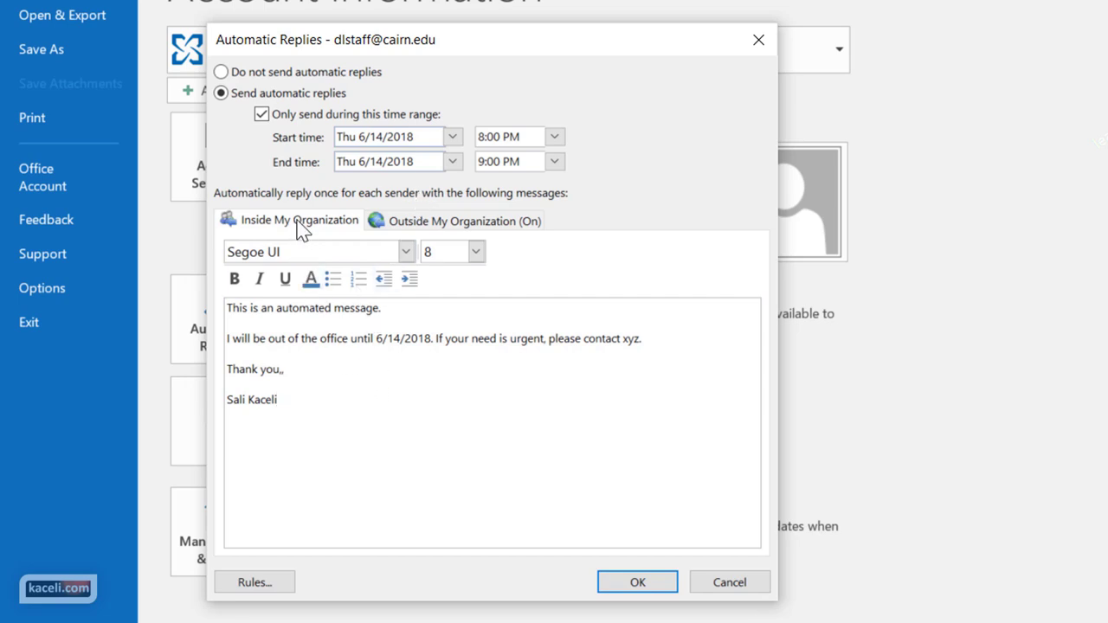
{"action": "left_click", "coordinate": [411, 222]}
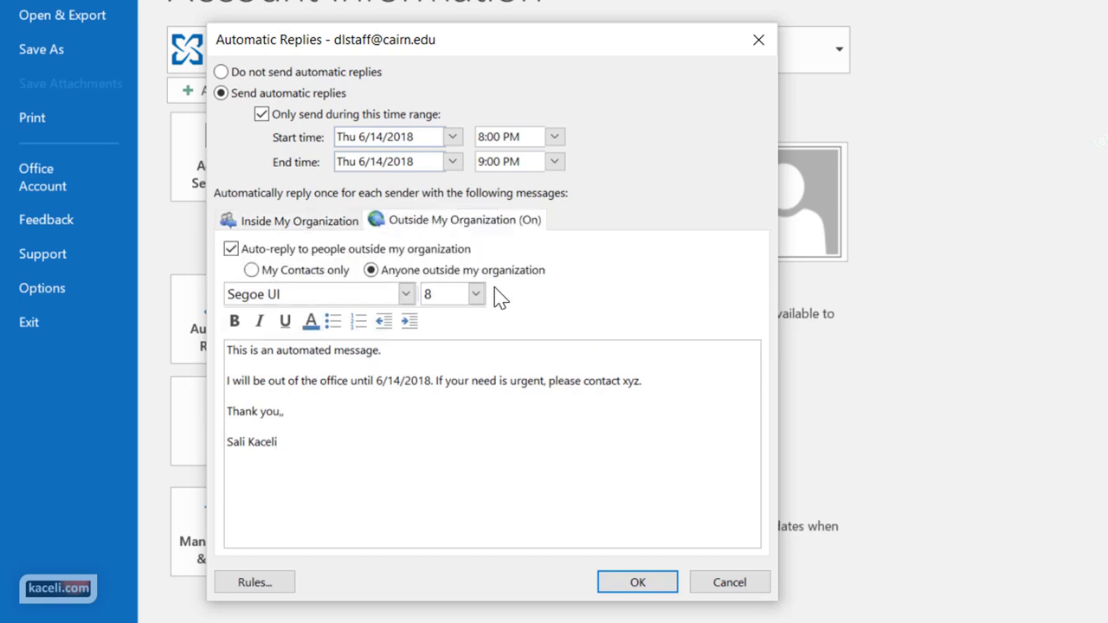
{"action": "left_click", "coordinate": [314, 226]}
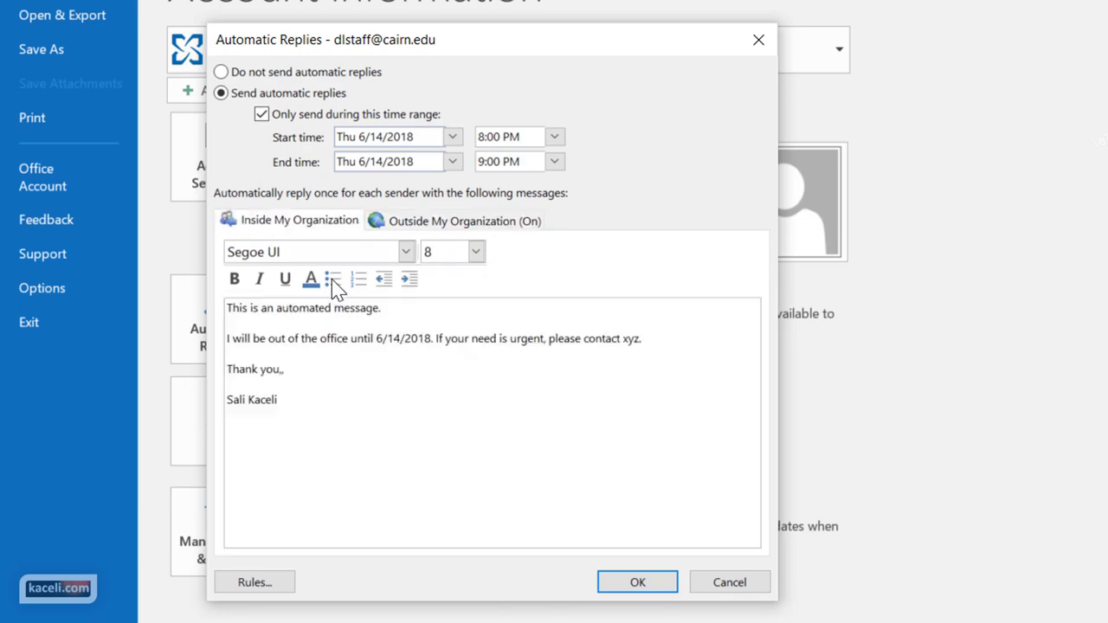
Save the automatic reply settings and switch to the Calendar
{"action": "left_click", "coordinate": [634, 585]}
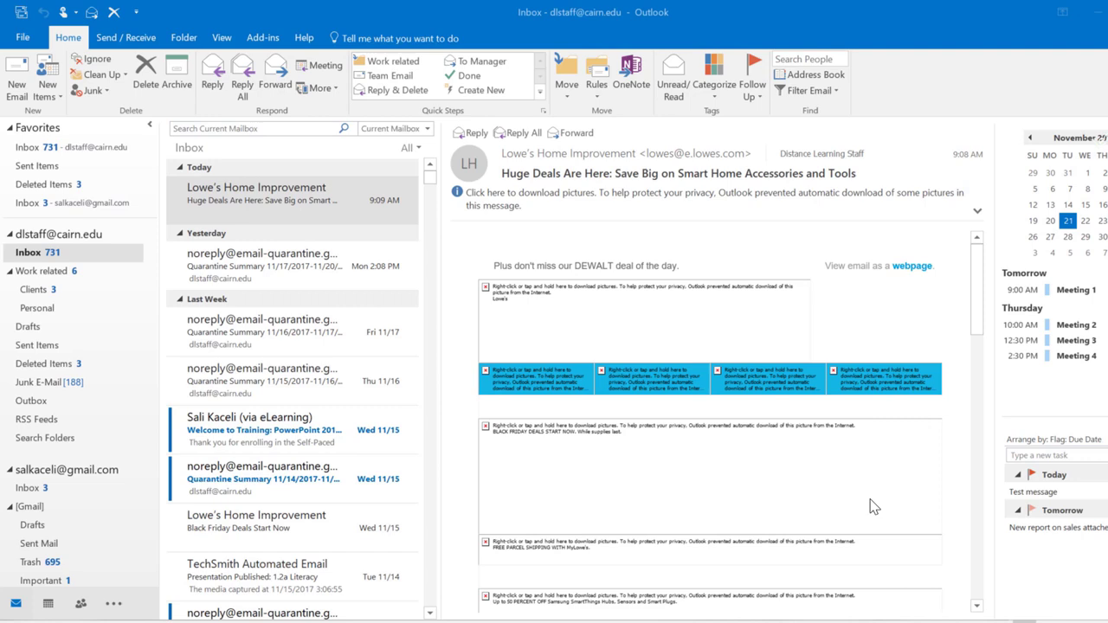
{"action": "left_click", "coordinate": [48, 603]}
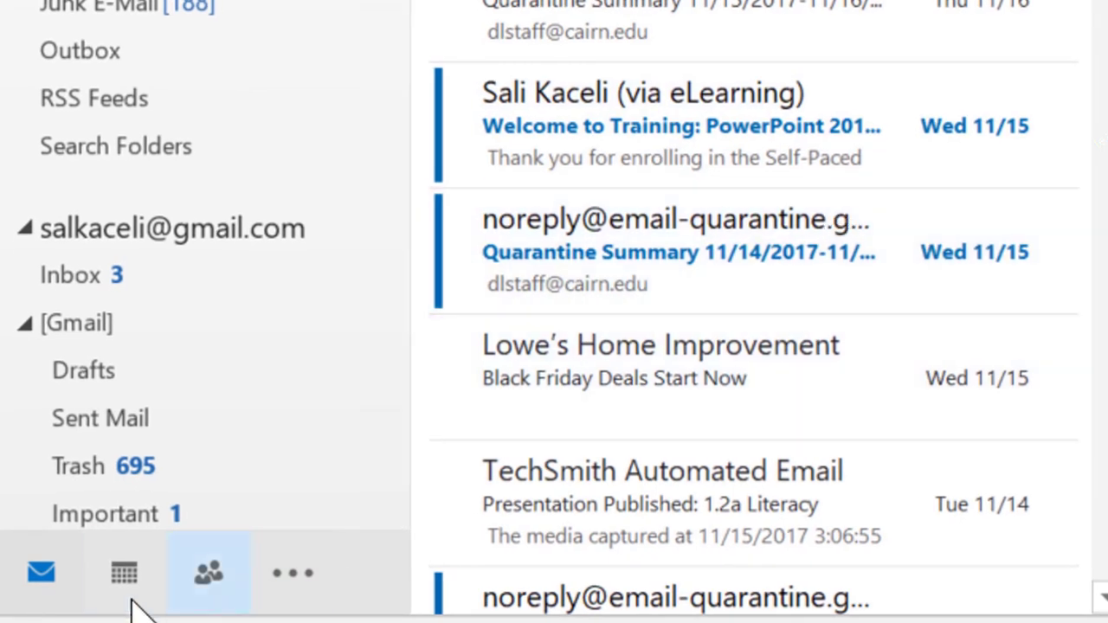
{"action": "mouse_move", "coordinate": [122, 589]}
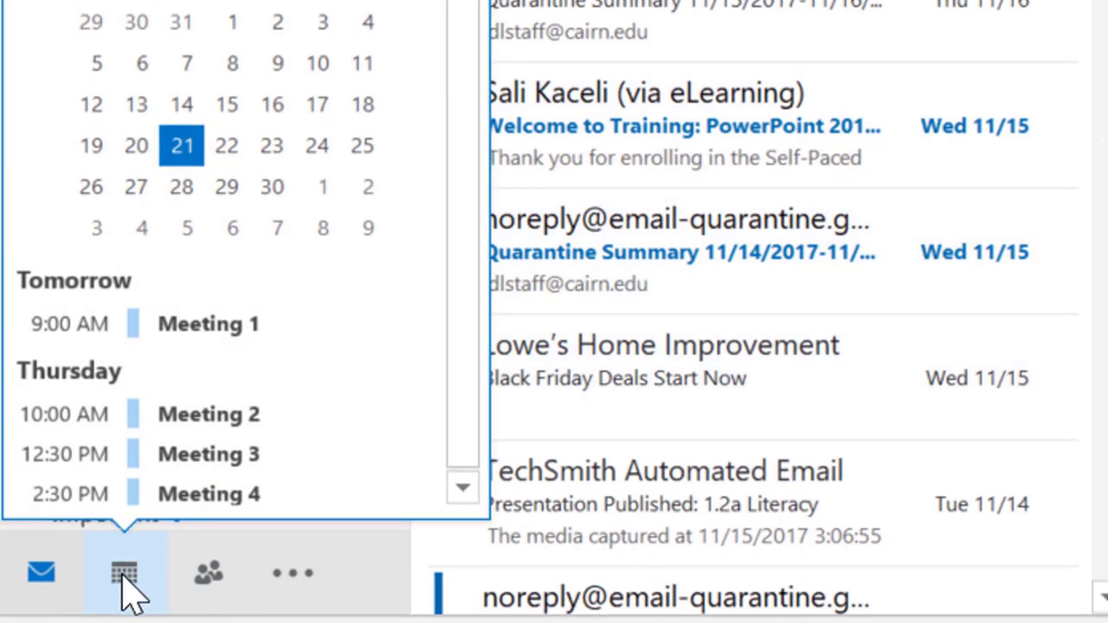
{"action": "left_click", "coordinate": [128, 591]}
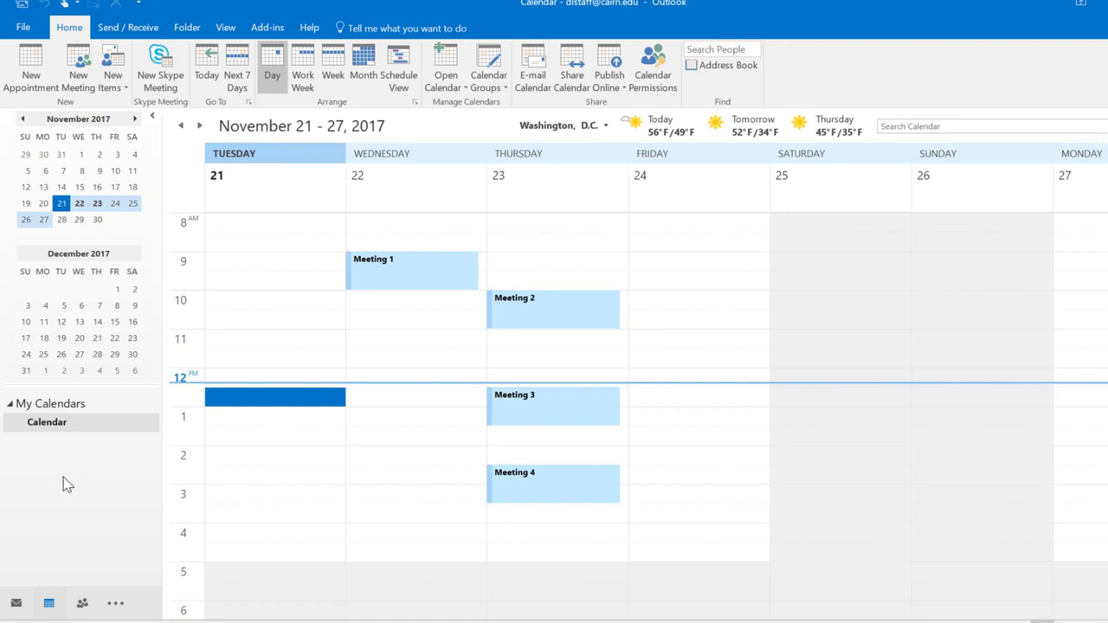
In the Calendar, cycle through Today, Next 7 Days, Day, Work Week, Week, Month and Schedule views
{"action": "left_click", "coordinate": [76, 581]}
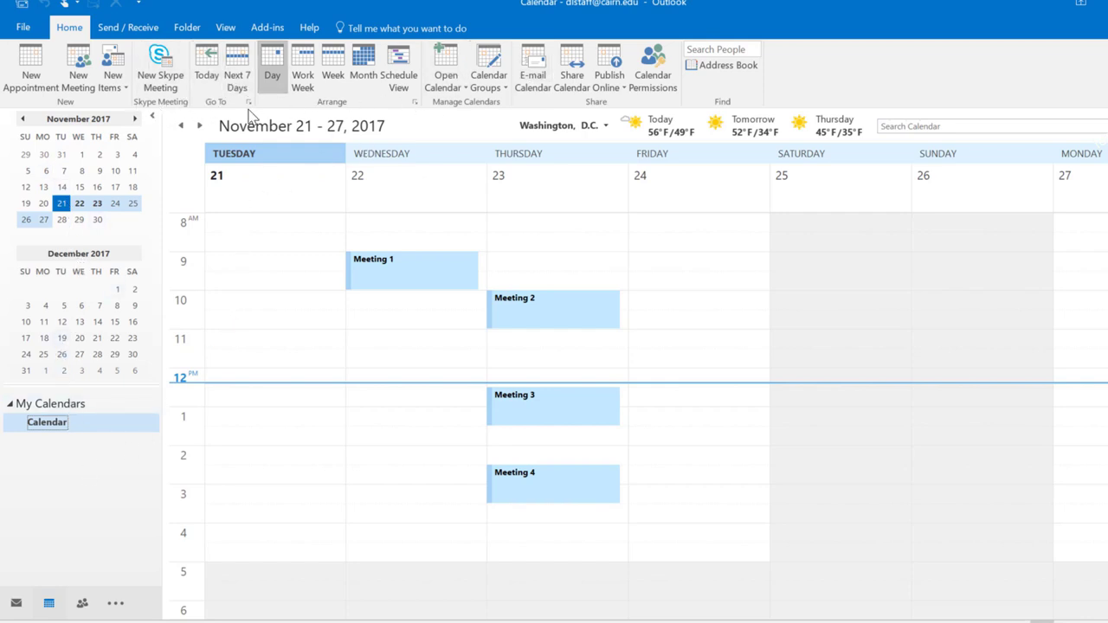
{"action": "left_click", "coordinate": [208, 79]}
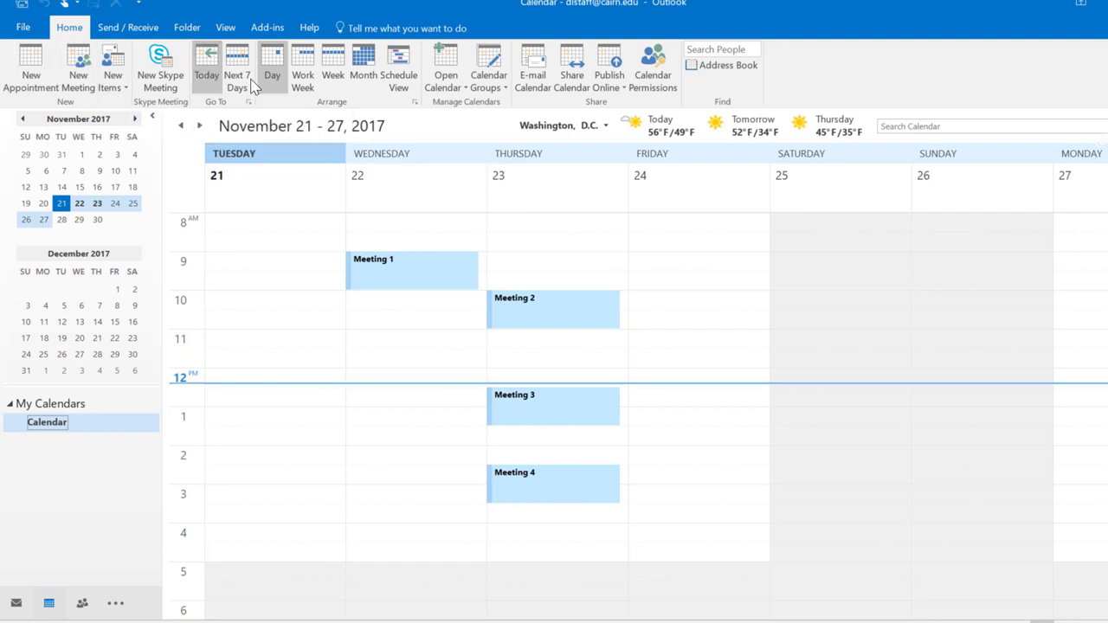
{"action": "left_click", "coordinate": [242, 75]}
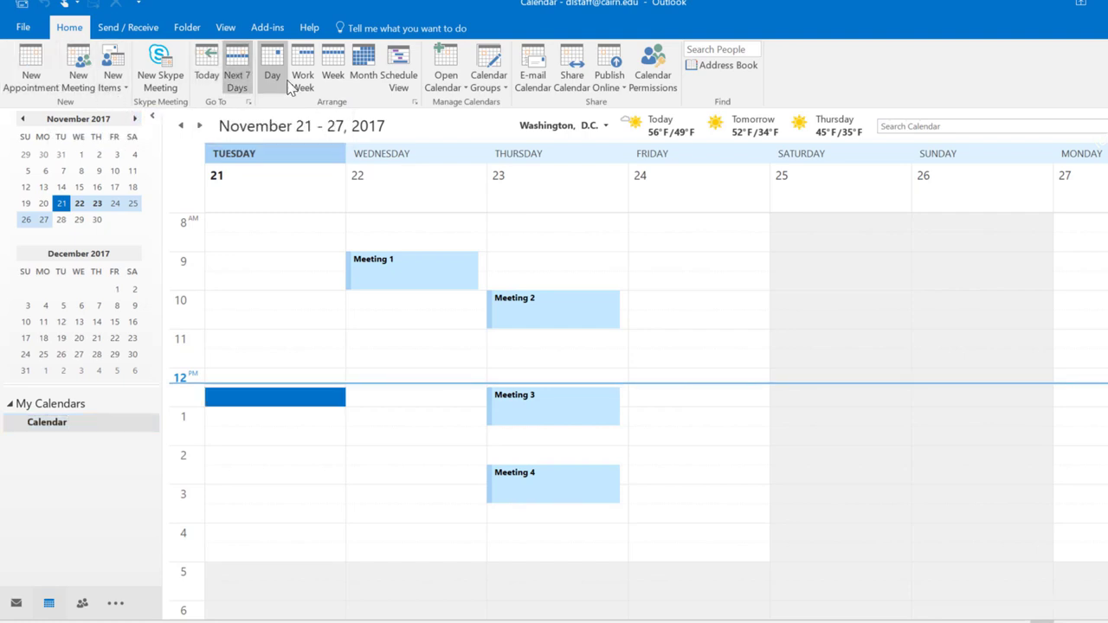
{"action": "left_click", "coordinate": [272, 74]}
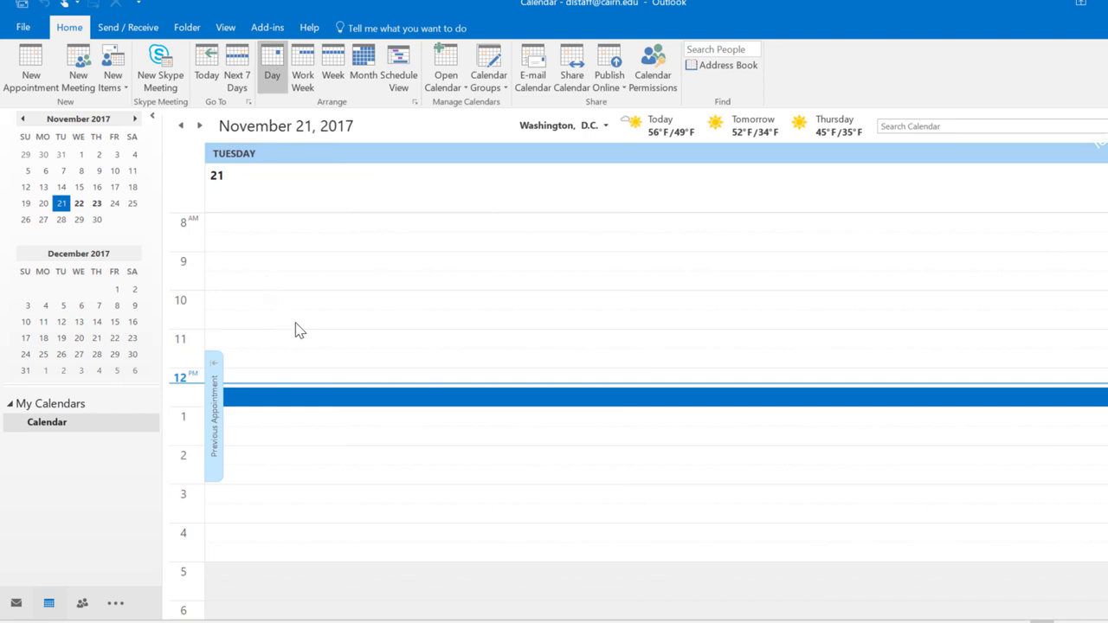
{"action": "left_click", "coordinate": [238, 78]}
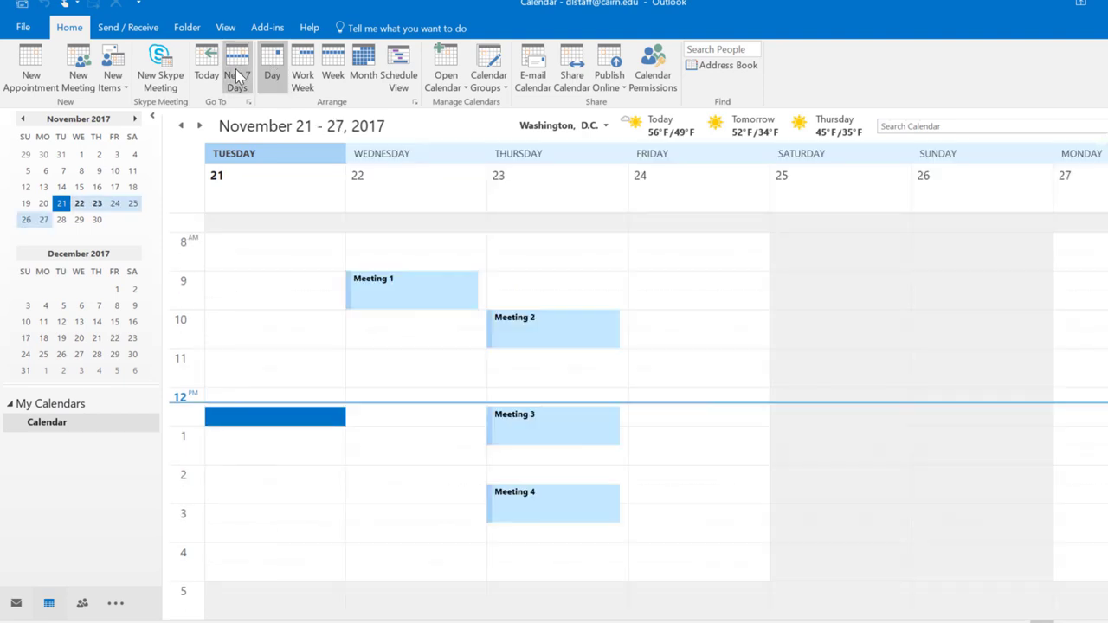
{"action": "left_click", "coordinate": [302, 77]}
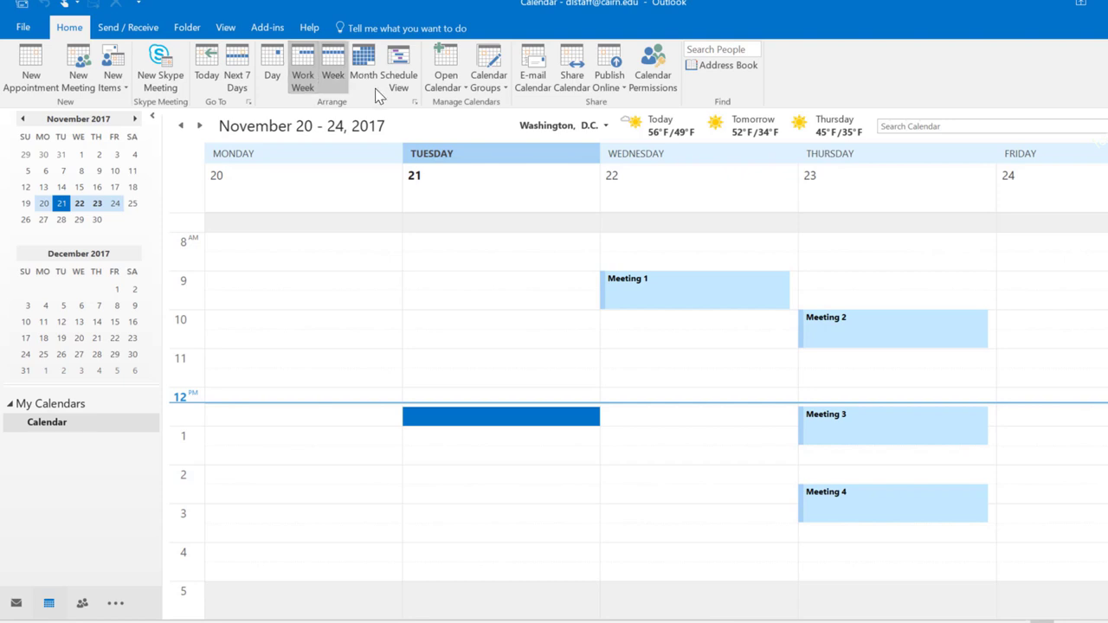
{"action": "left_click", "coordinate": [333, 77]}
{"action": "left_click", "coordinate": [362, 76]}
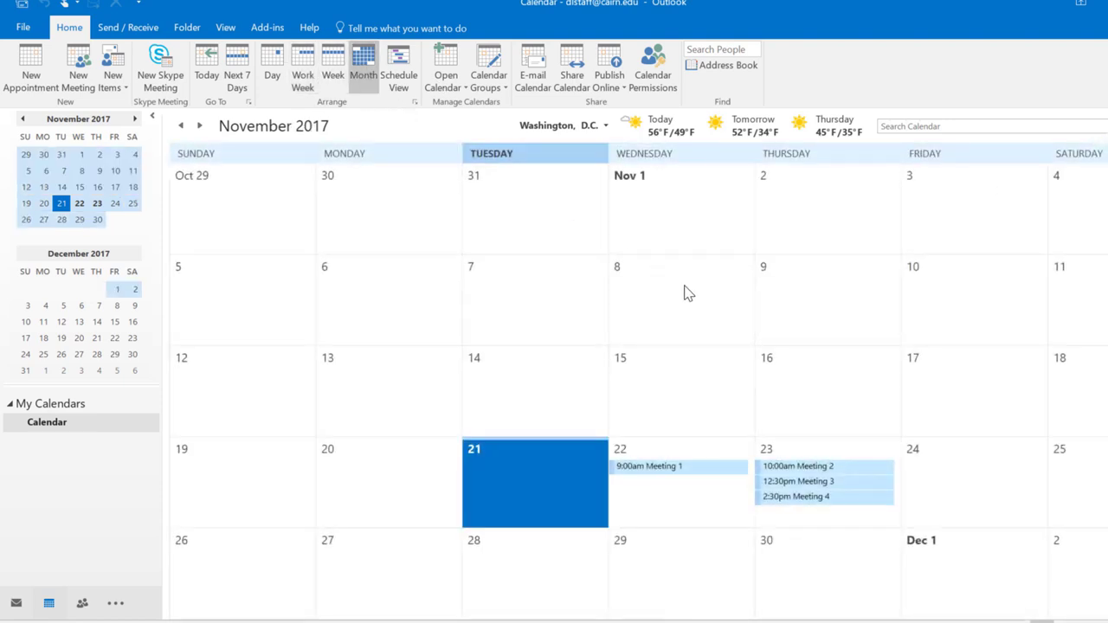
{"action": "left_click", "coordinate": [400, 74]}
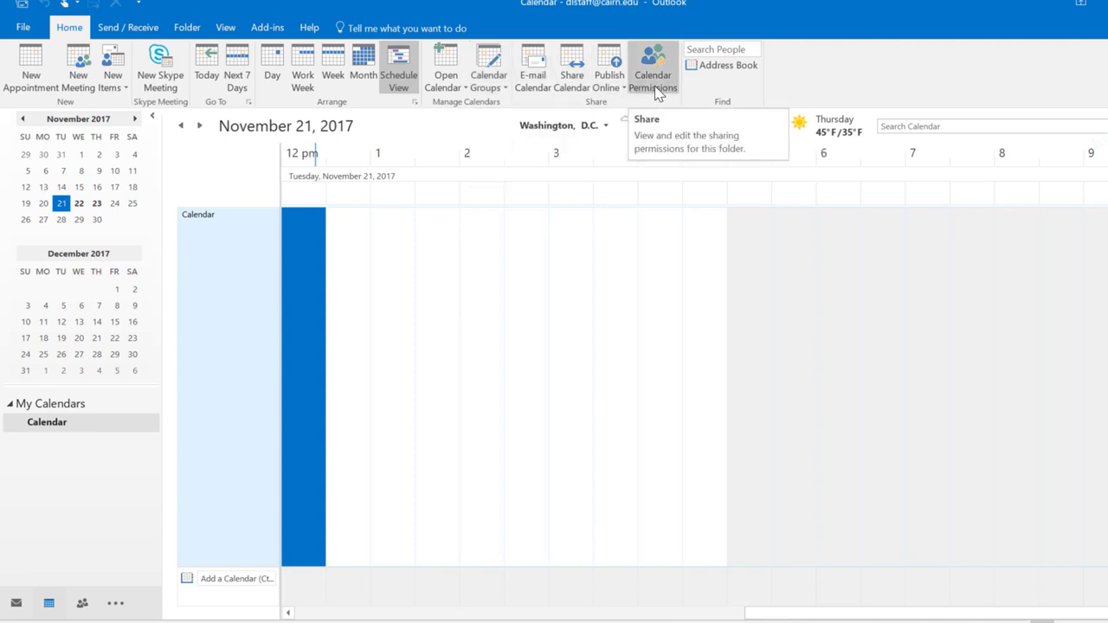
Settle on the Tuesday, November 21 day view scrolled down to 2 PM
{"action": "left_click", "coordinate": [272, 69]}
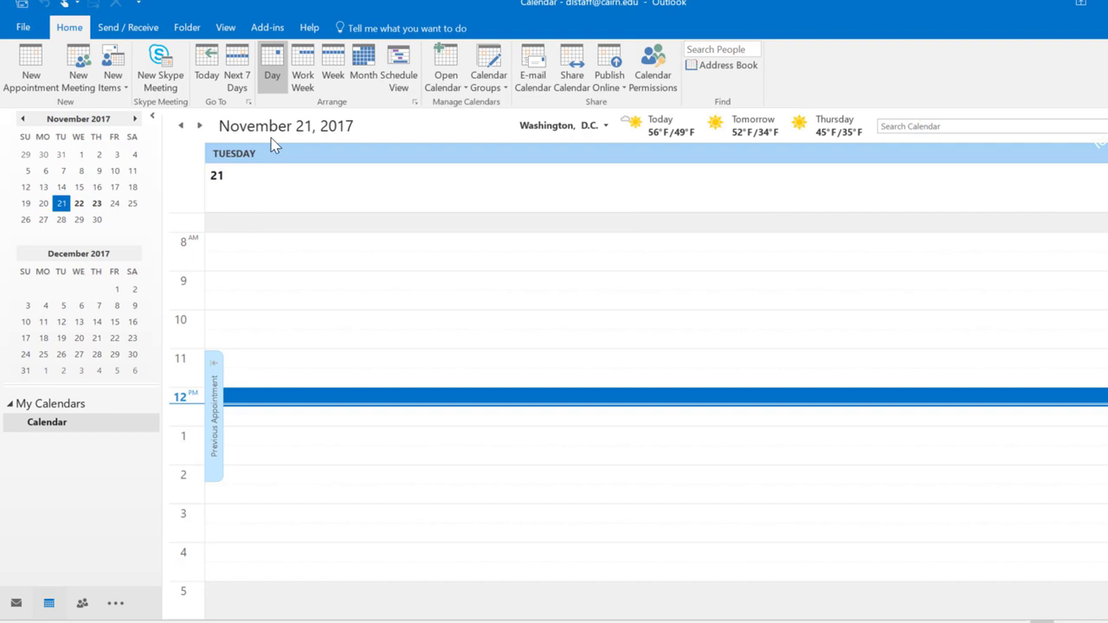
{"action": "left_click", "coordinate": [303, 76]}
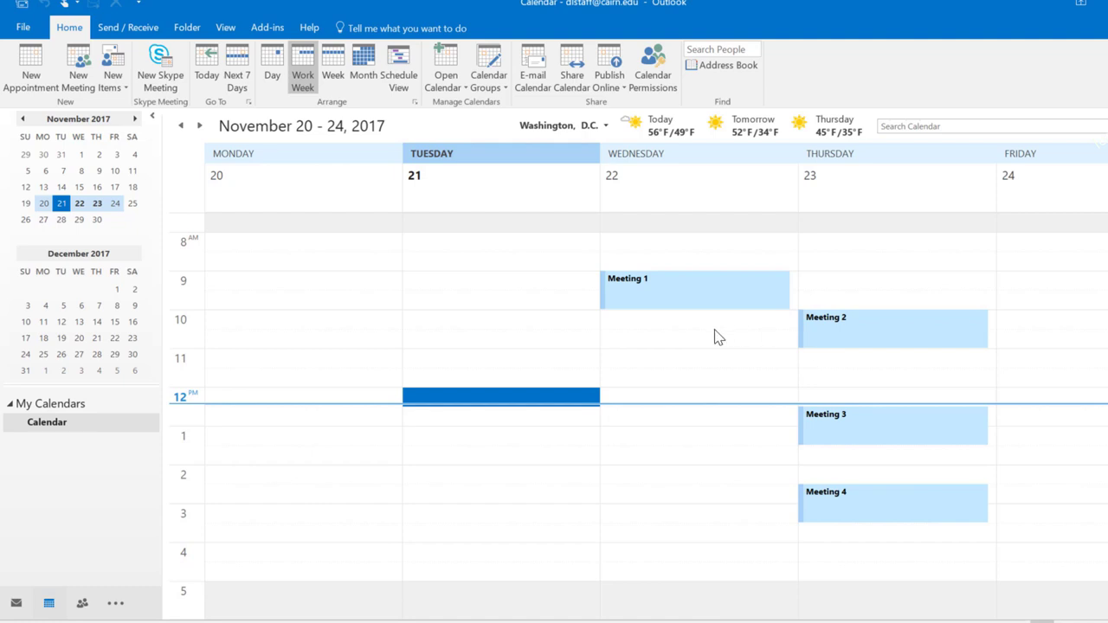
{"action": "left_click", "coordinate": [281, 81]}
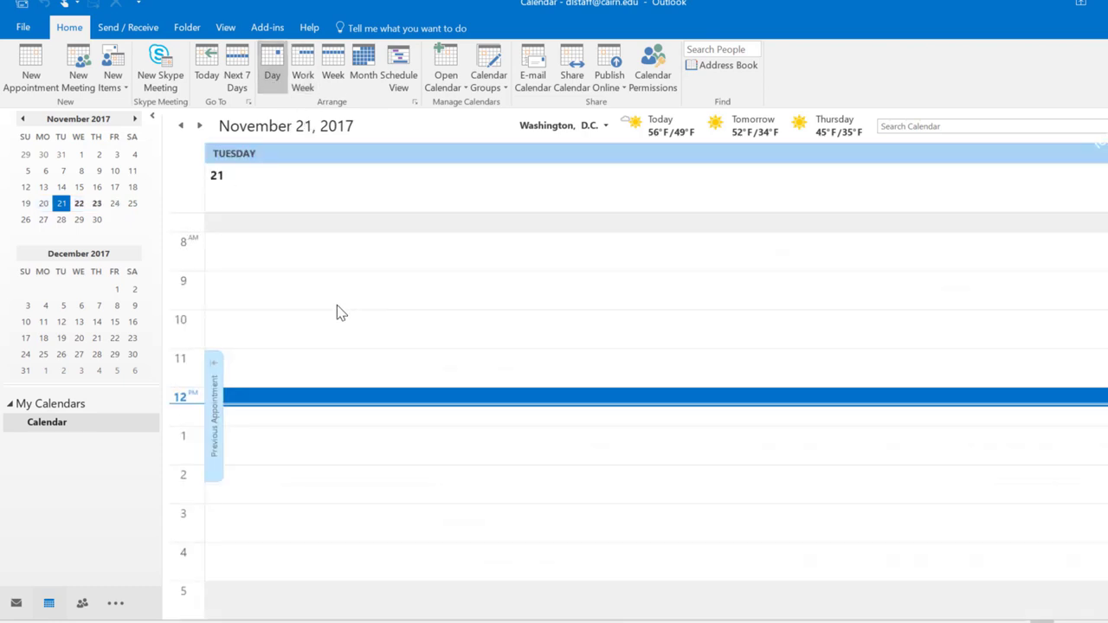
{"action": "scroll", "coordinate": [338, 346], "scroll_direction": "down", "scroll_amount": 3}
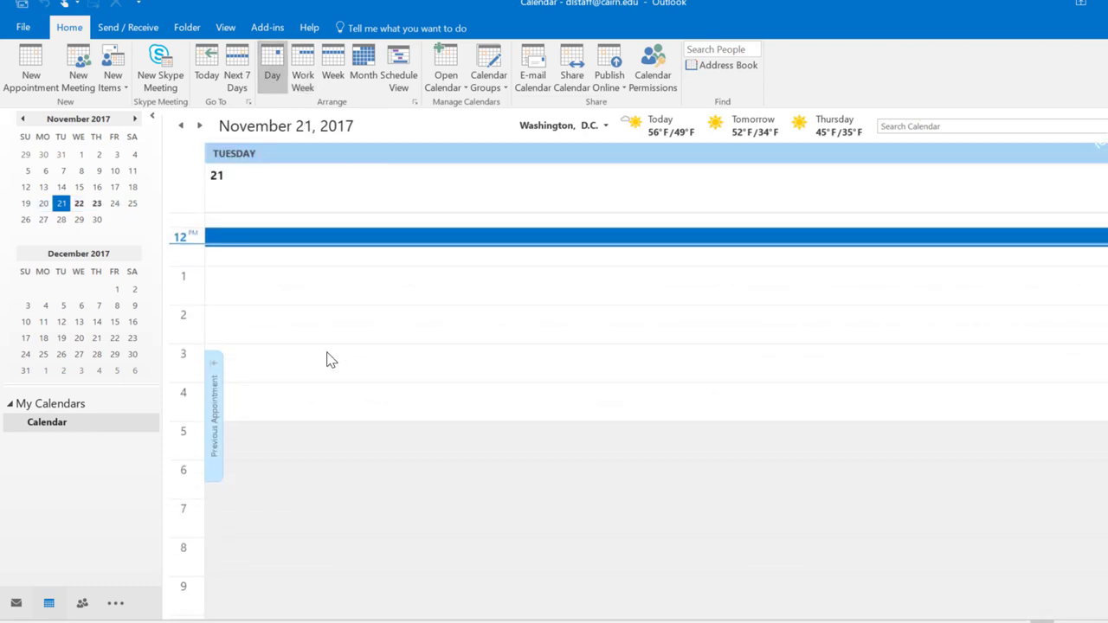
{"action": "scroll", "coordinate": [303, 350], "scroll_direction": "down", "scroll_amount": 2}
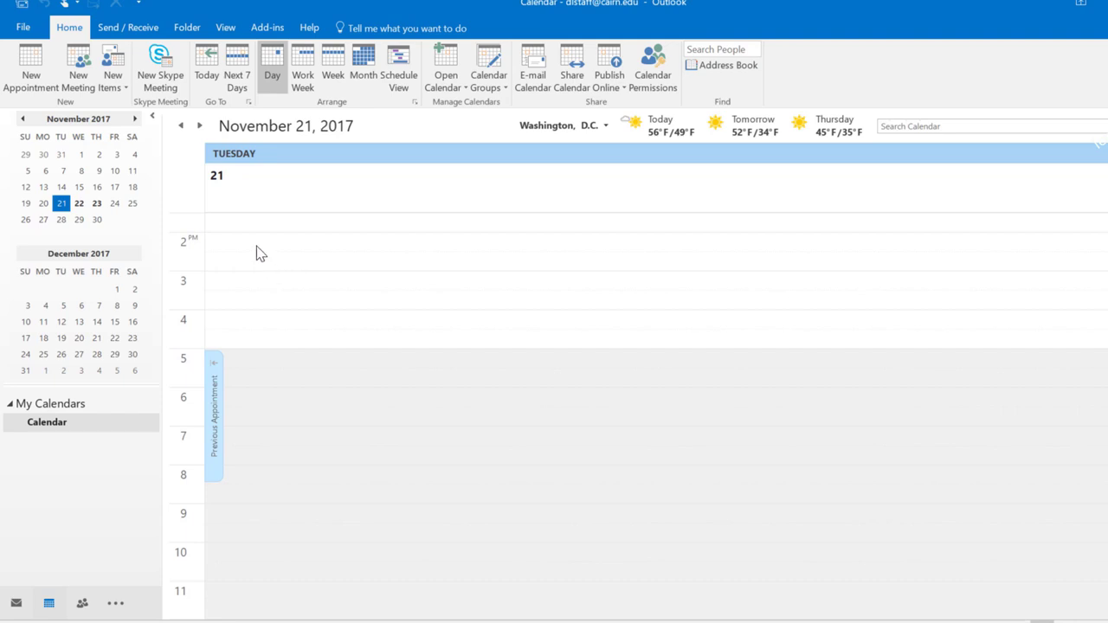
Create a 2–3 PM 'Meeting with the manager' appointment on November 21
{"action": "left_click_drag", "start_coordinate": [257, 246], "coordinate": [259, 271]}
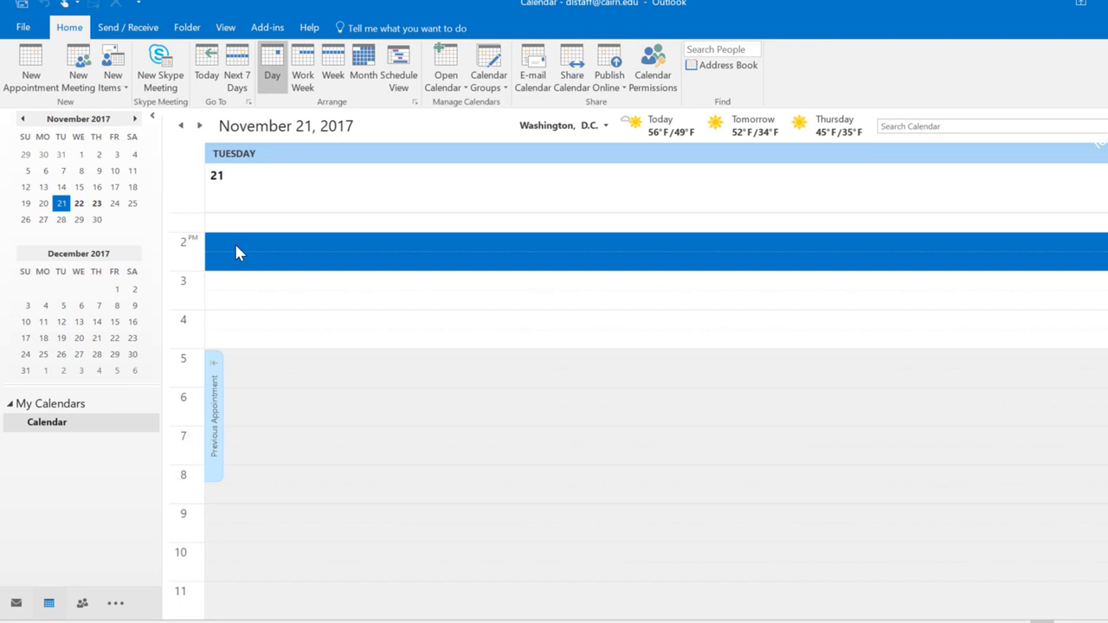
{"action": "type", "text": "Meeting with the manager"}
{"action": "key", "text": "Return"}
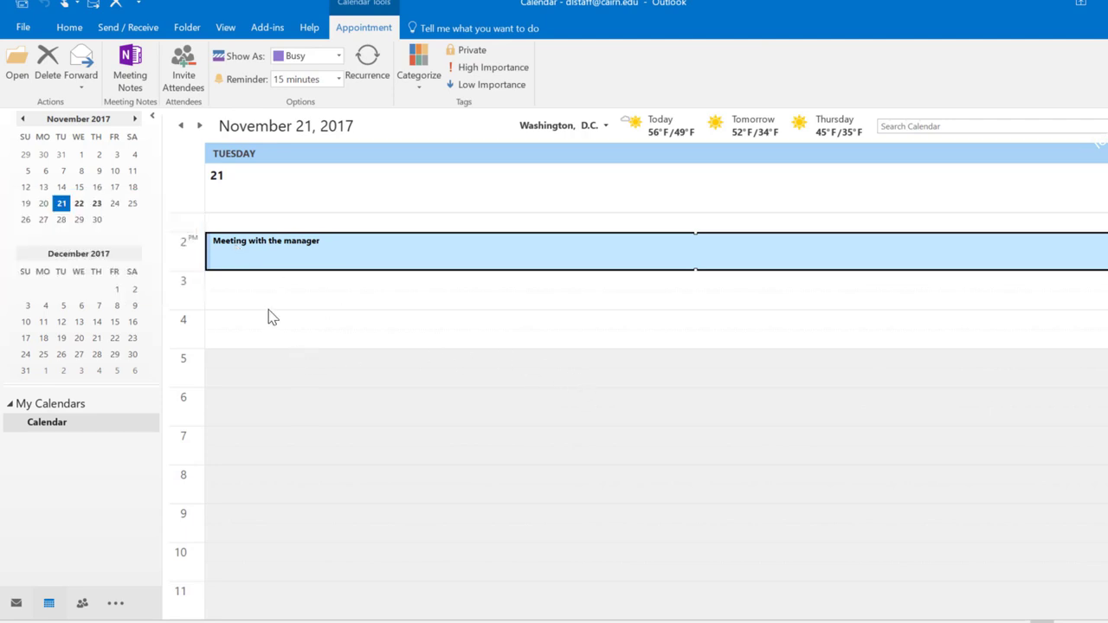
Check the meeting's Show As availability, leaving it as Busy
{"action": "mouse_move", "coordinate": [297, 270]}
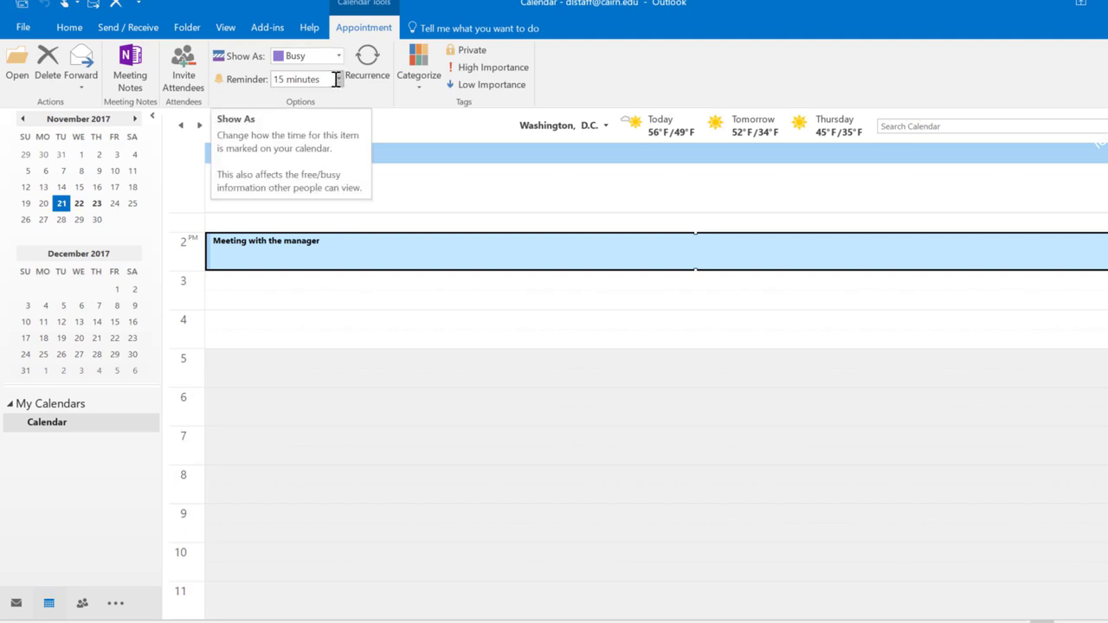
{"action": "left_click", "coordinate": [339, 56]}
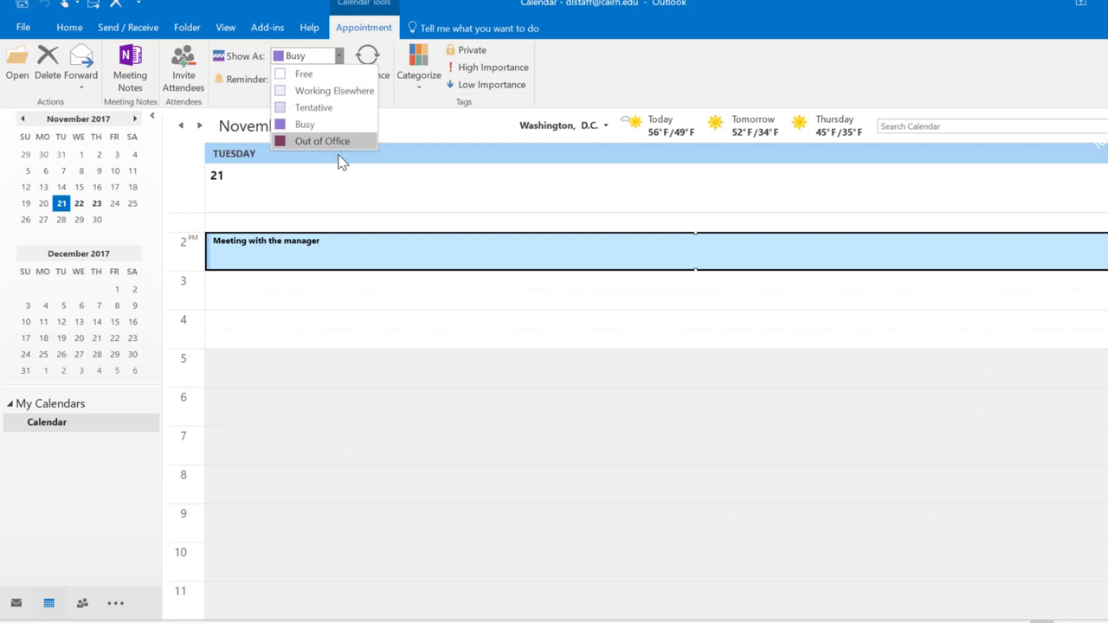
{"action": "left_click", "coordinate": [253, 301]}
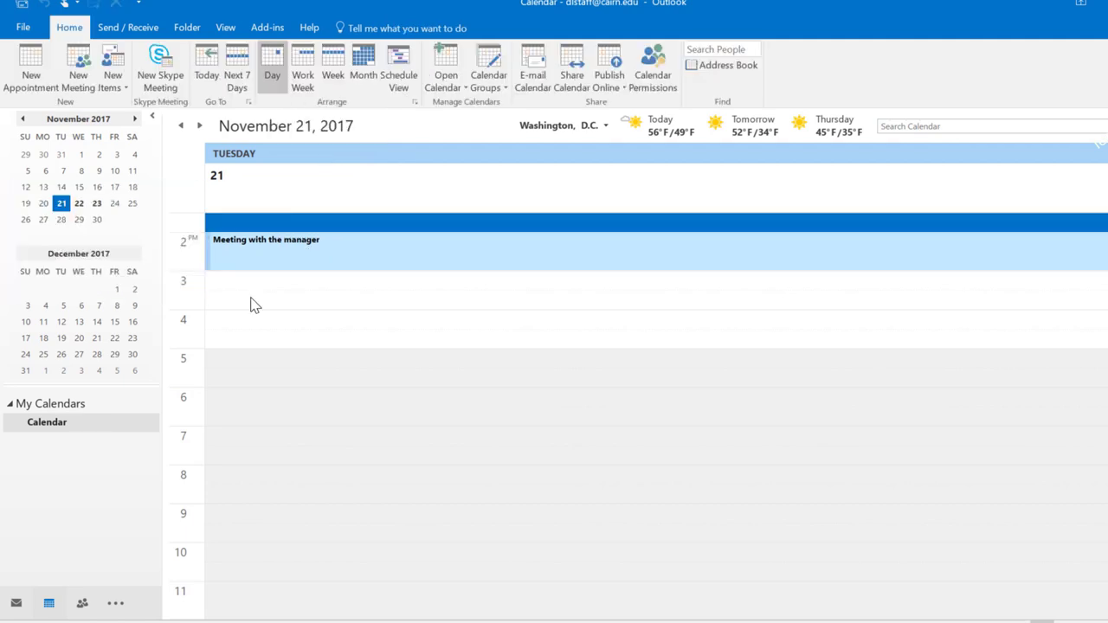
Start a new 1:30–2:00 PM appointment titled 'Meeting with Client A'
{"action": "left_click", "coordinate": [46, 66]}
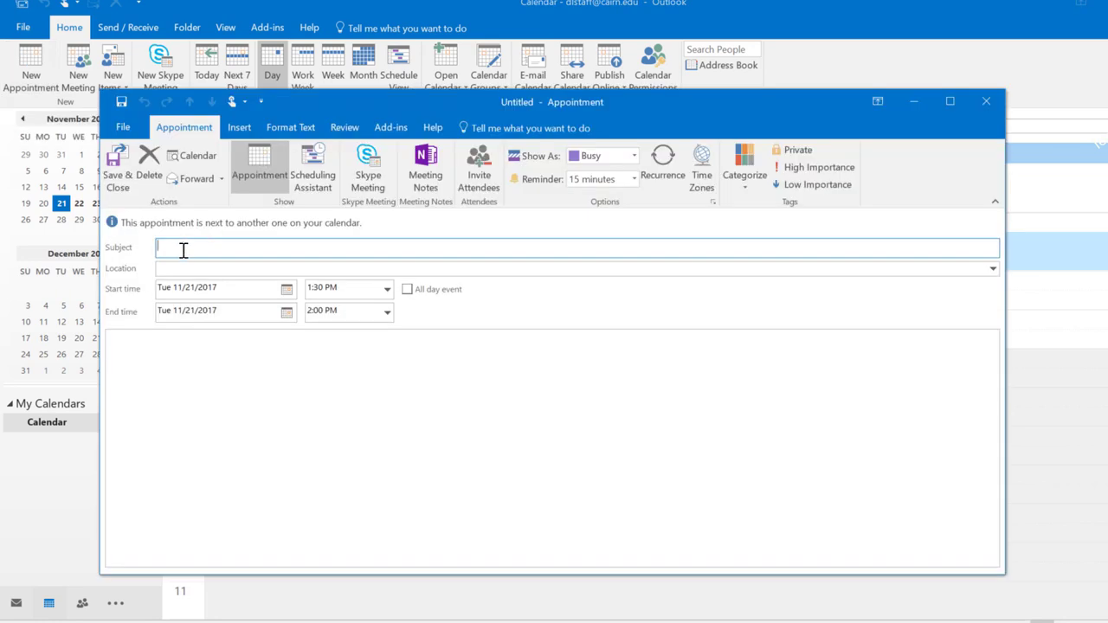
{"action": "type", "text": "Meeting with Client A"}
{"action": "left_click", "coordinate": [164, 269]}
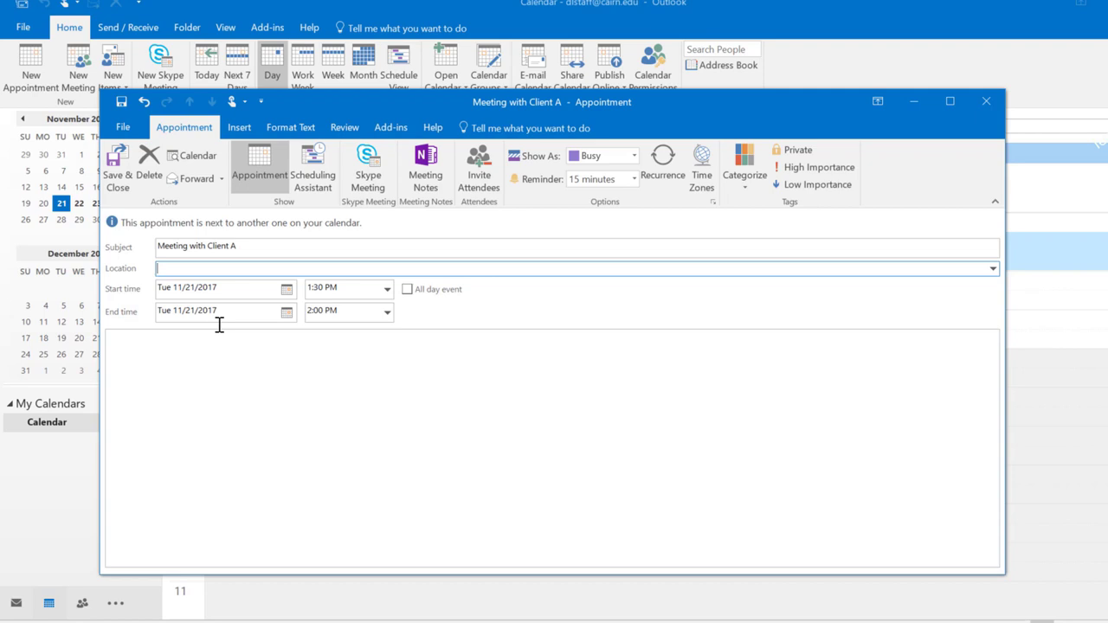
{"action": "left_click", "coordinate": [355, 309]}
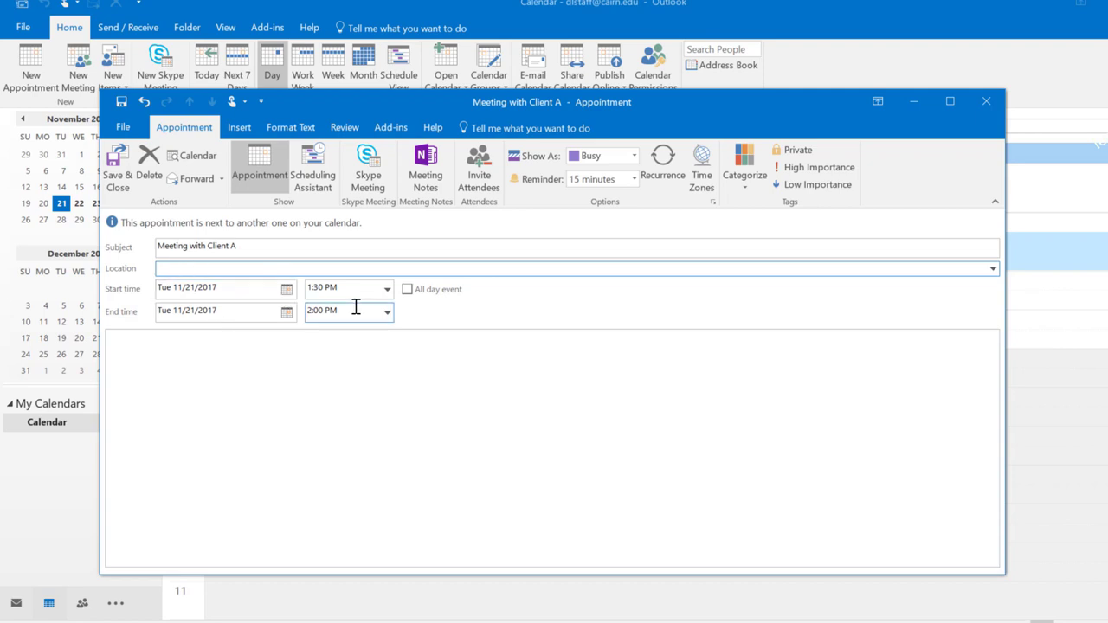
Add the note 'Make sure to bring the report to the meeting.' and open recurrence settings
{"action": "left_click", "coordinate": [329, 450]}
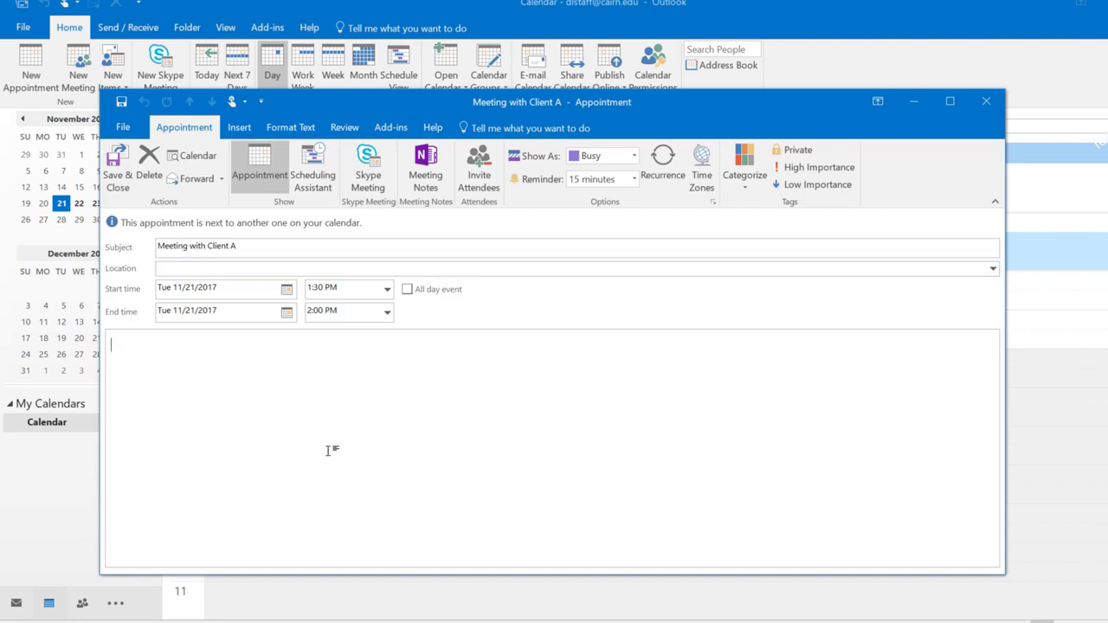
{"action": "type", "text": "Make sure to bring the report to the meeting."}
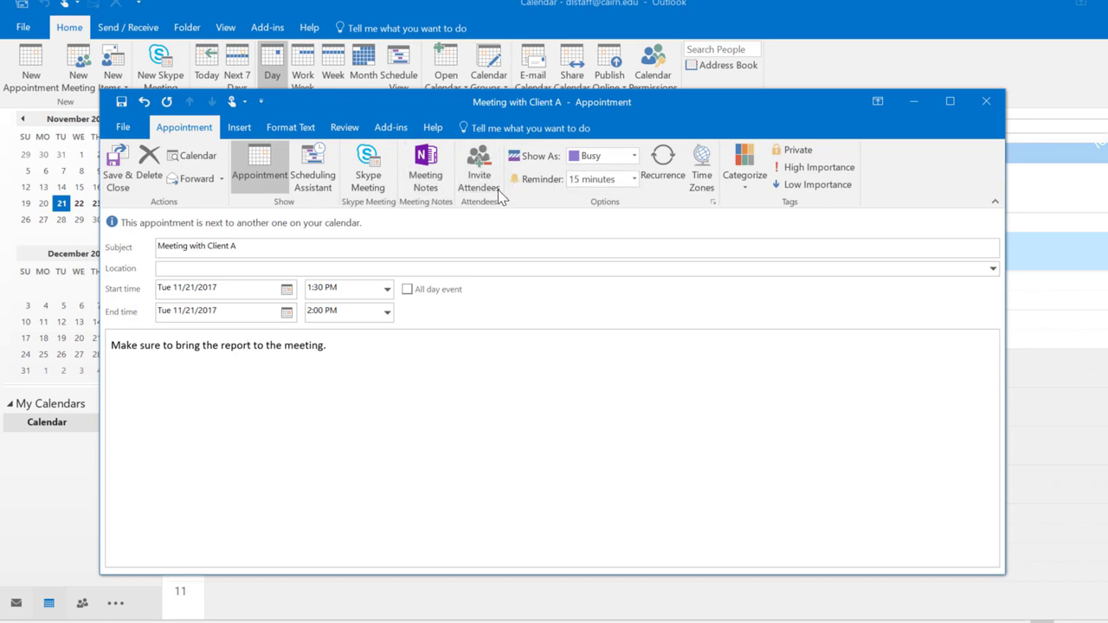
{"action": "left_click", "coordinate": [664, 164]}
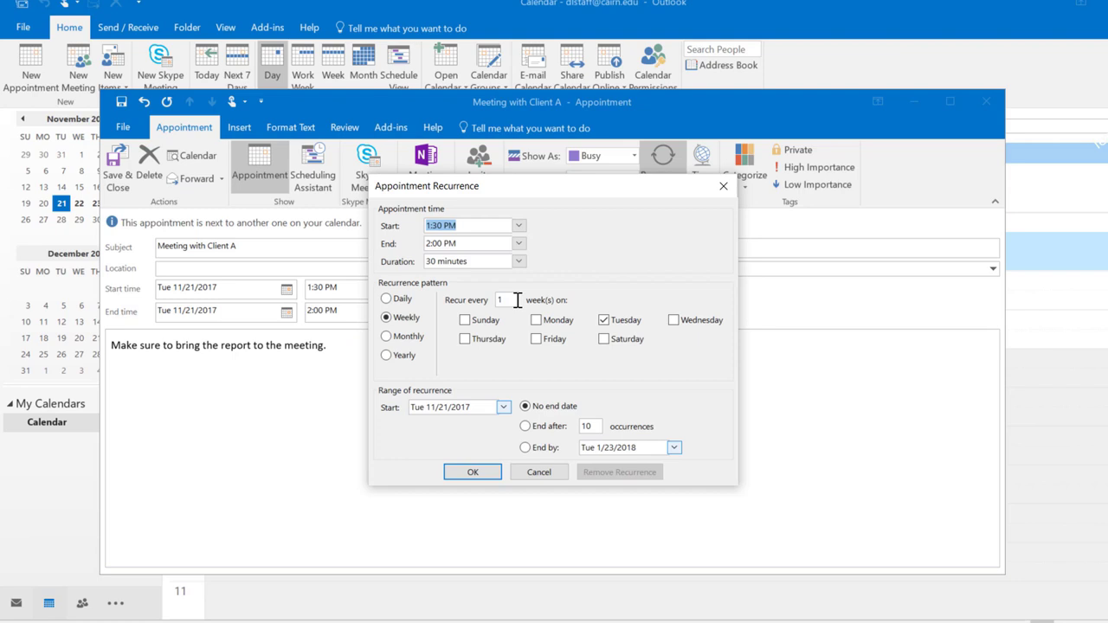
Make Client A's meeting repeat monthly on day 21, ending after 10 occurrences, and save it
{"action": "left_click", "coordinate": [385, 337]}
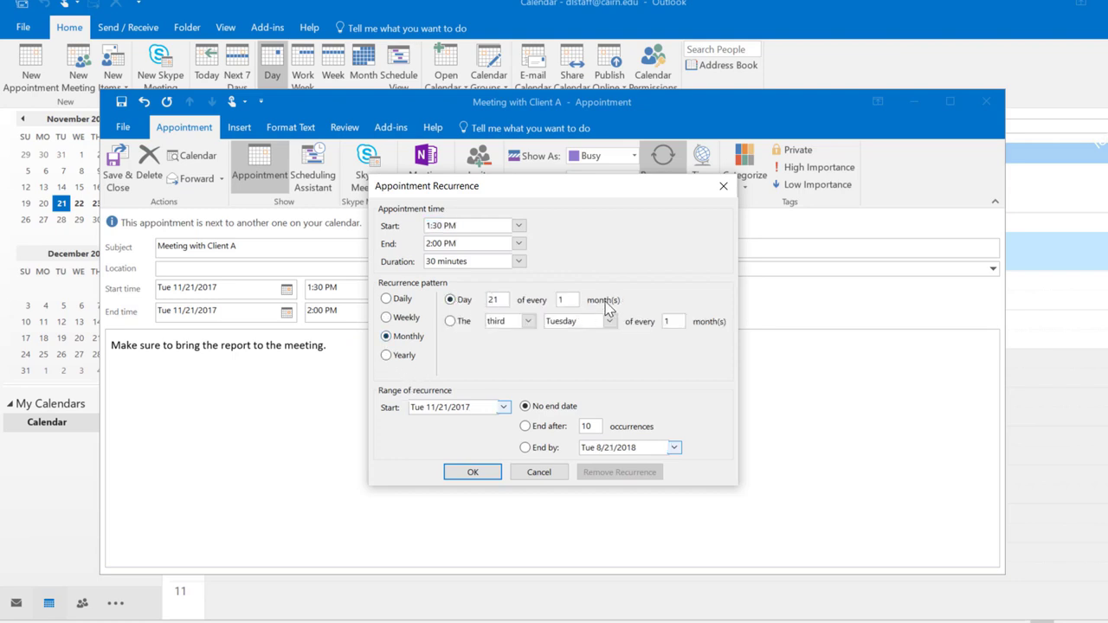
{"action": "left_click", "coordinate": [528, 428]}
{"action": "left_click", "coordinate": [472, 473]}
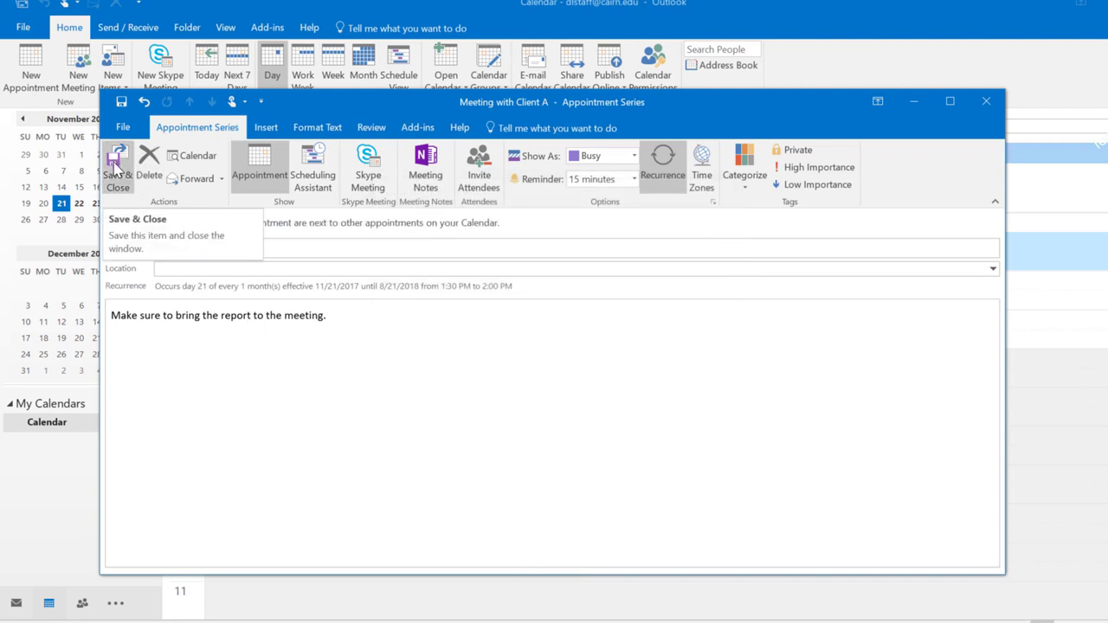
{"action": "left_click", "coordinate": [115, 169]}
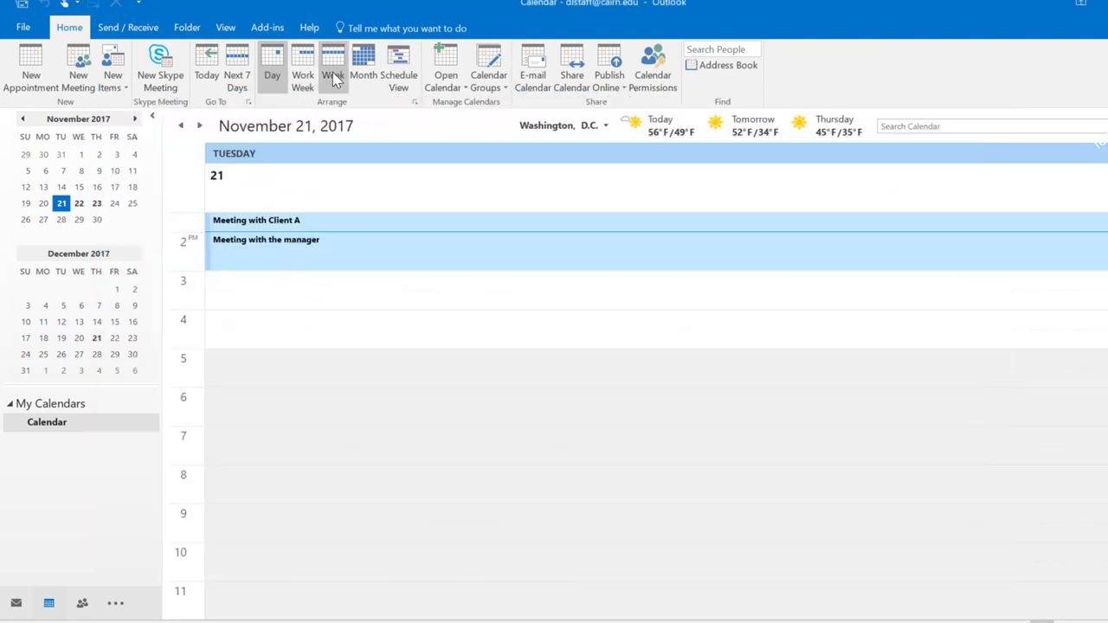
Check December and January in Month view for the Client A meeting, then open January 18, 2018
{"action": "left_click", "coordinate": [364, 69]}
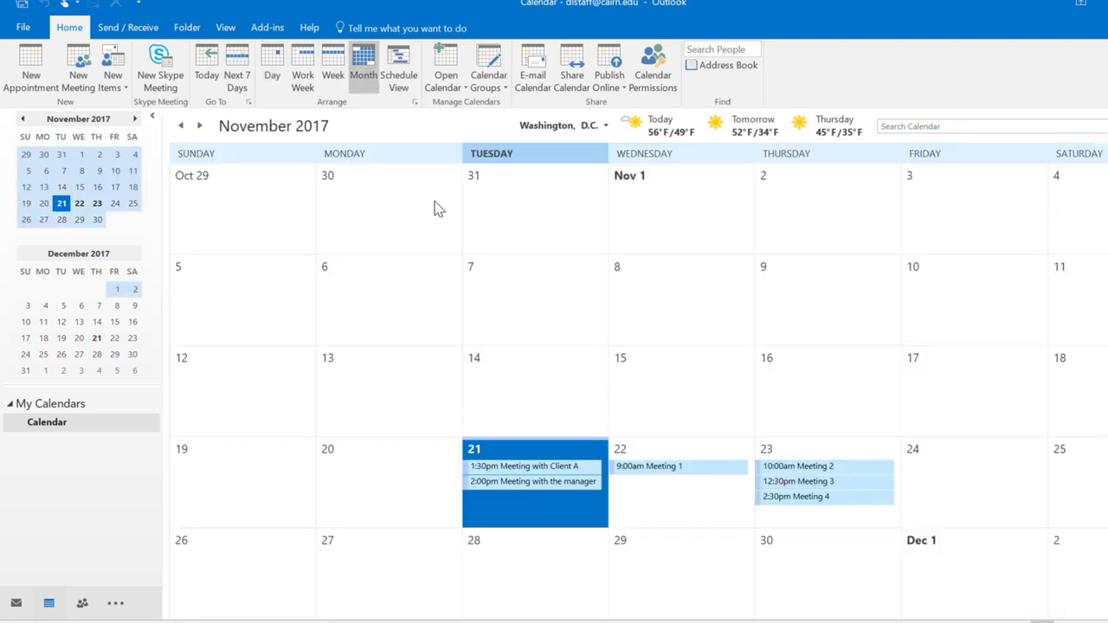
{"action": "left_click", "coordinate": [200, 127]}
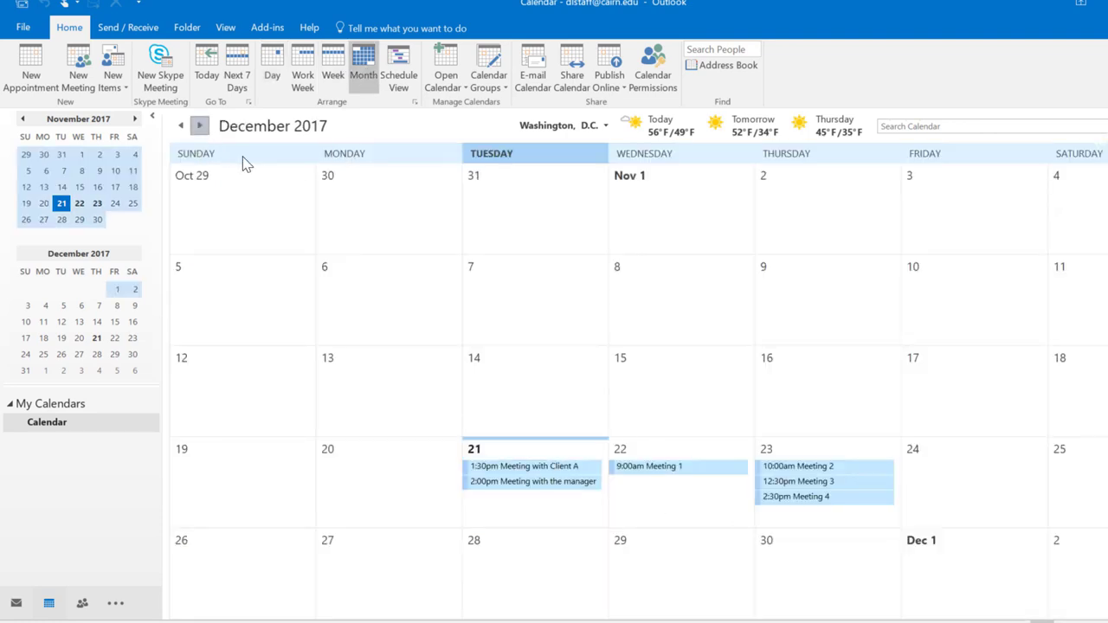
{"action": "left_click", "coordinate": [201, 127]}
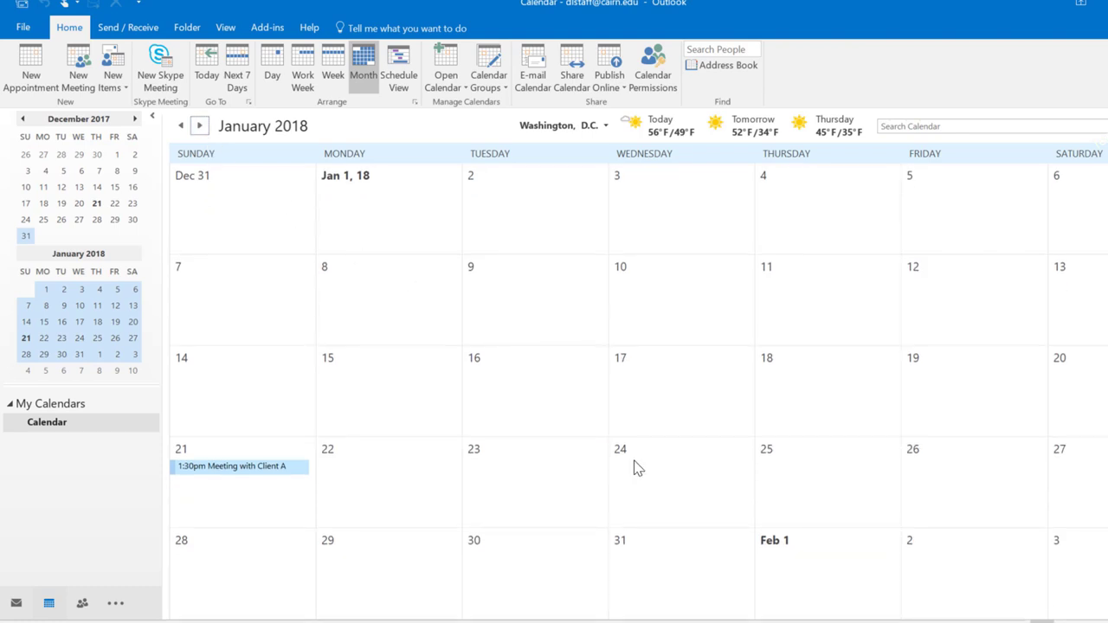
{"action": "left_click", "coordinate": [180, 125]}
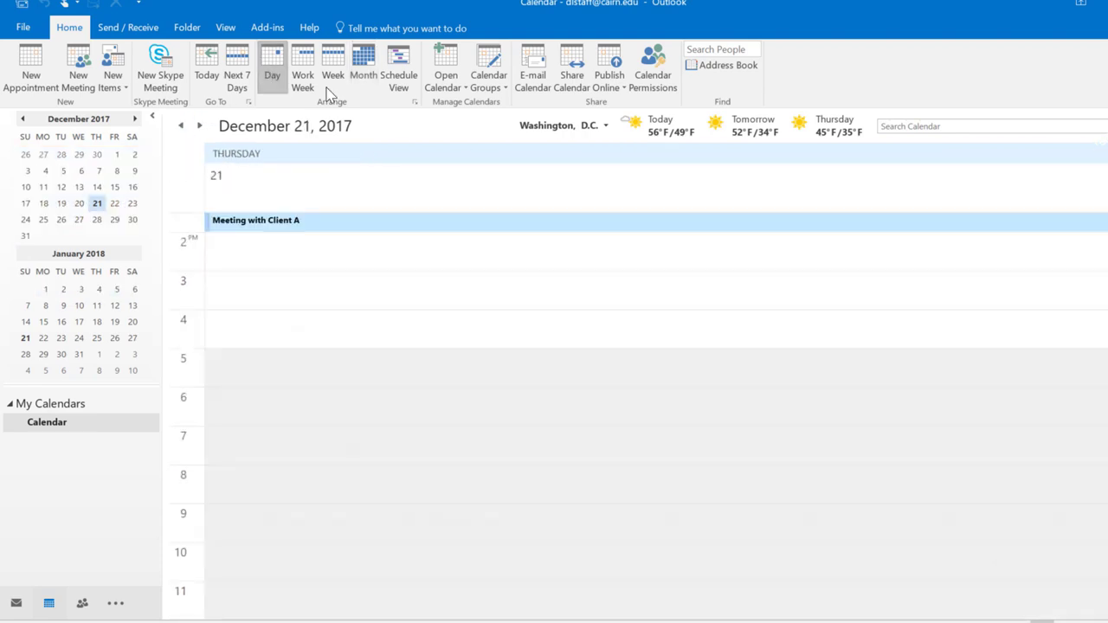
{"action": "left_click", "coordinate": [217, 300]}
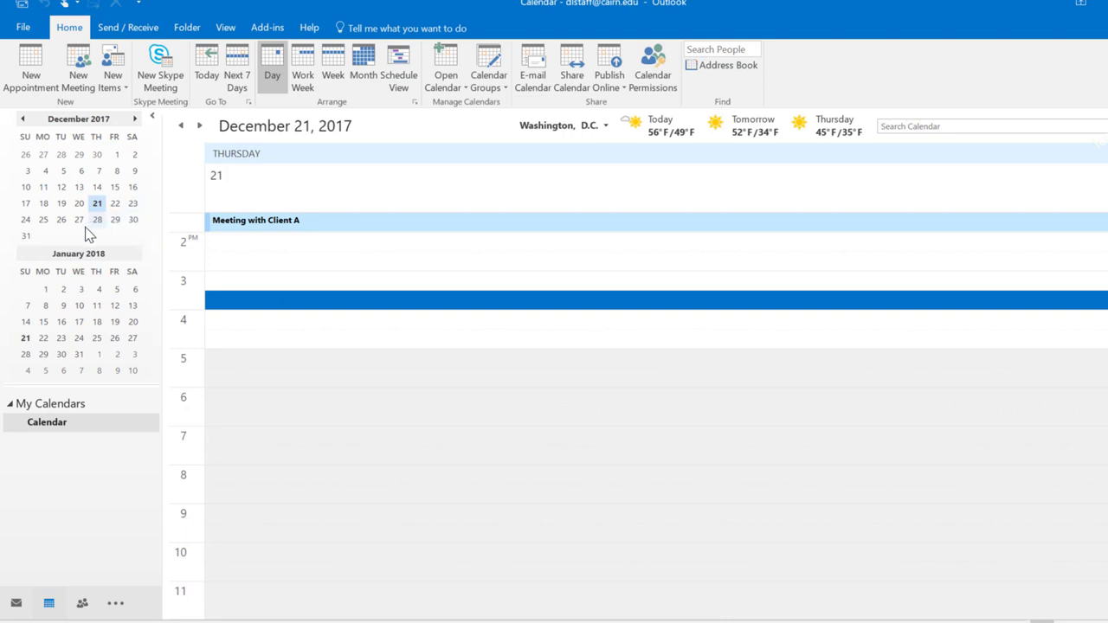
{"action": "left_click", "coordinate": [98, 322]}
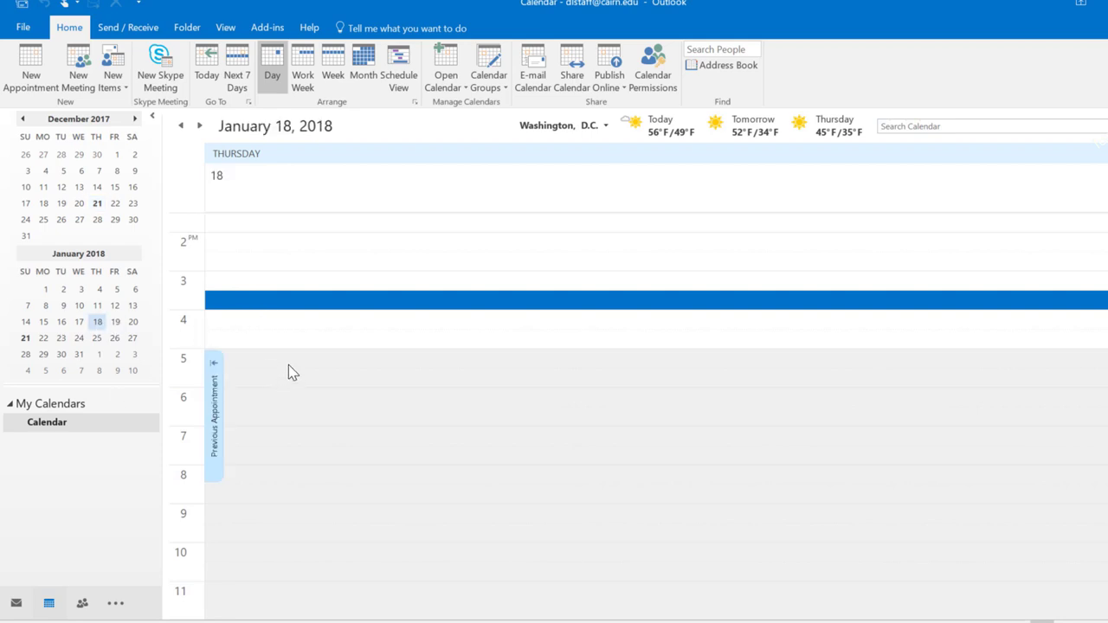
Add a 'Meeting with the boss' appointment at 8 PM on January 18 and mark it Private
{"action": "left_click", "coordinate": [267, 493]}
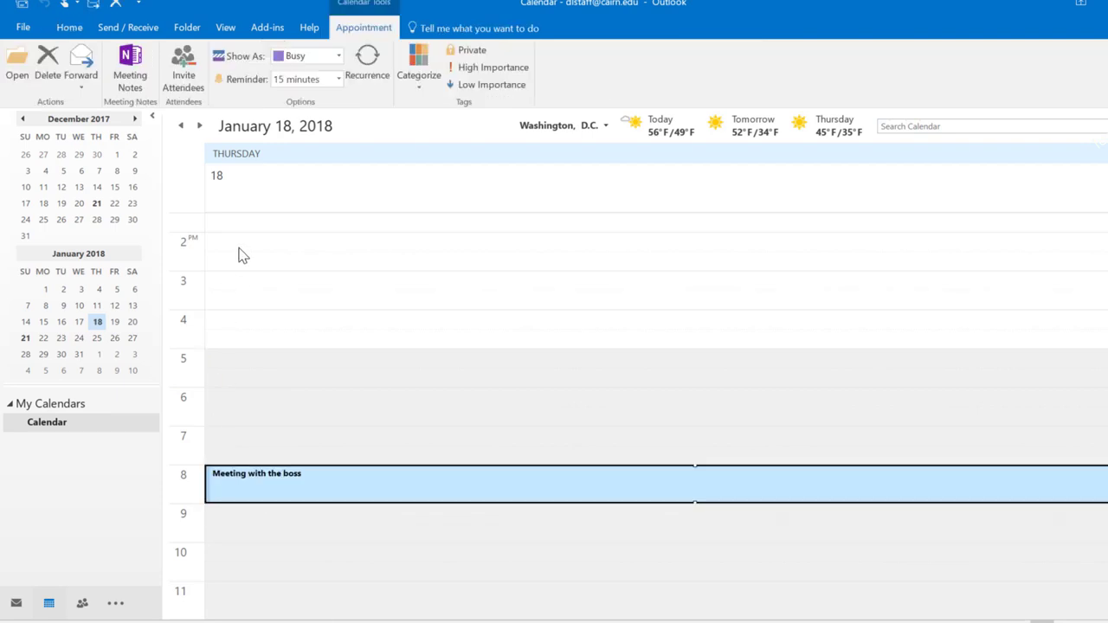
{"action": "left_click", "coordinate": [324, 455]}
{"action": "left_click", "coordinate": [262, 482]}
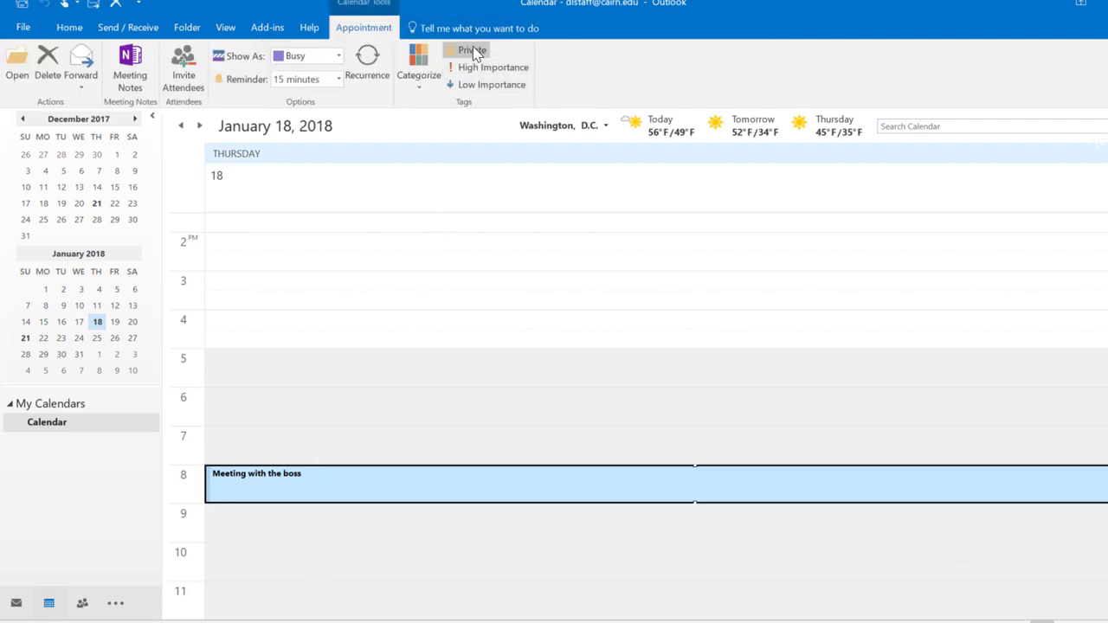
{"action": "left_click", "coordinate": [473, 52]}
{"action": "left_click", "coordinate": [328, 436]}
{"action": "left_click", "coordinate": [317, 470]}
{"action": "left_click", "coordinate": [320, 479]}
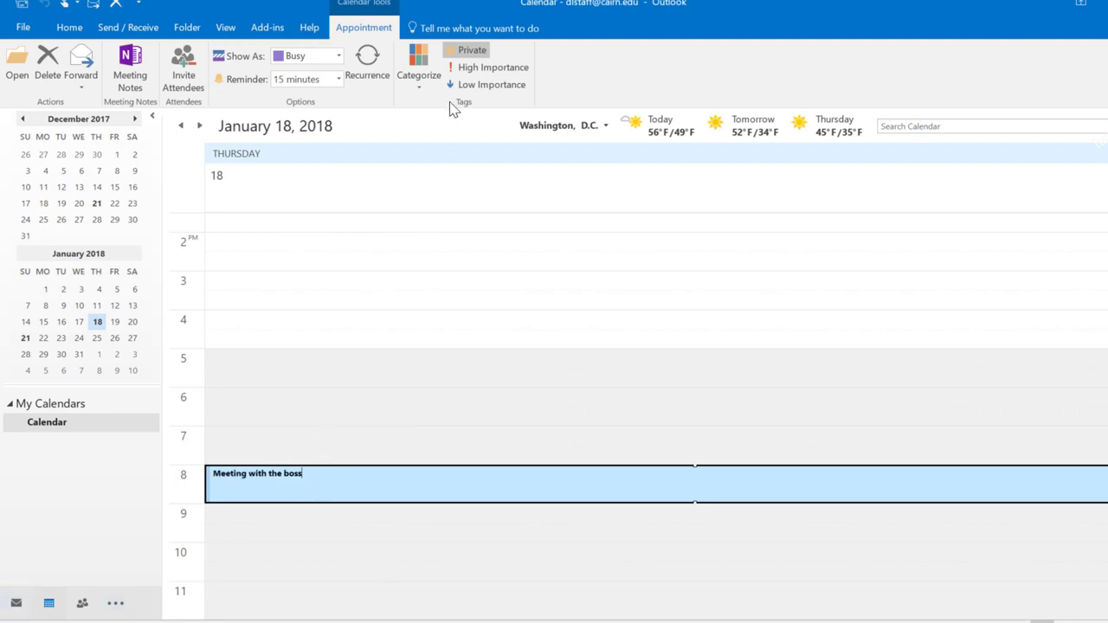
{"action": "left_click", "coordinate": [267, 400]}
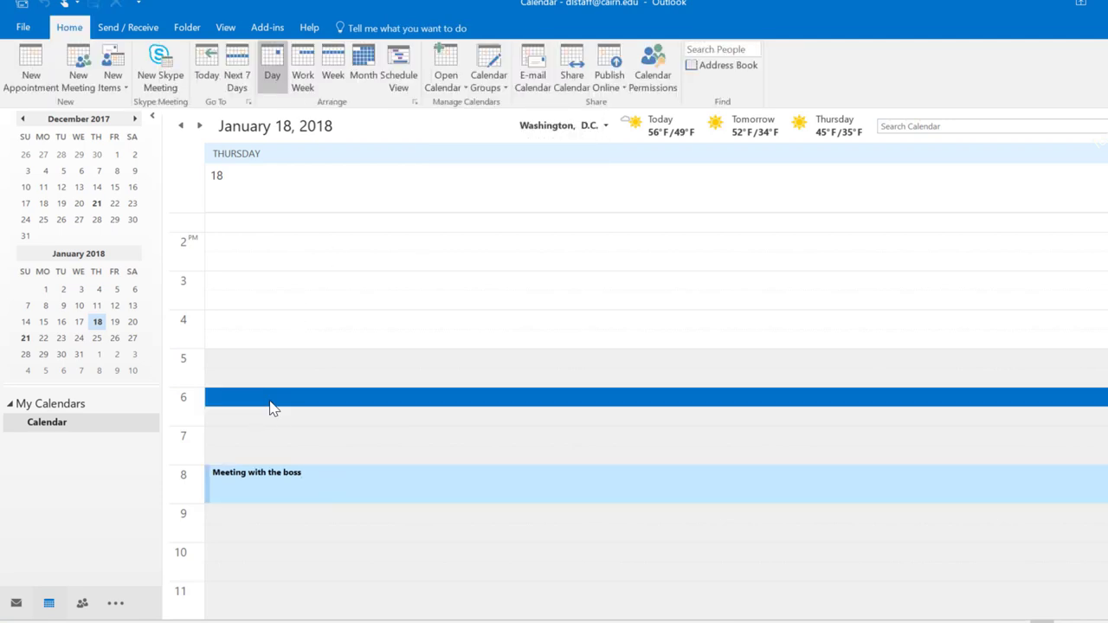
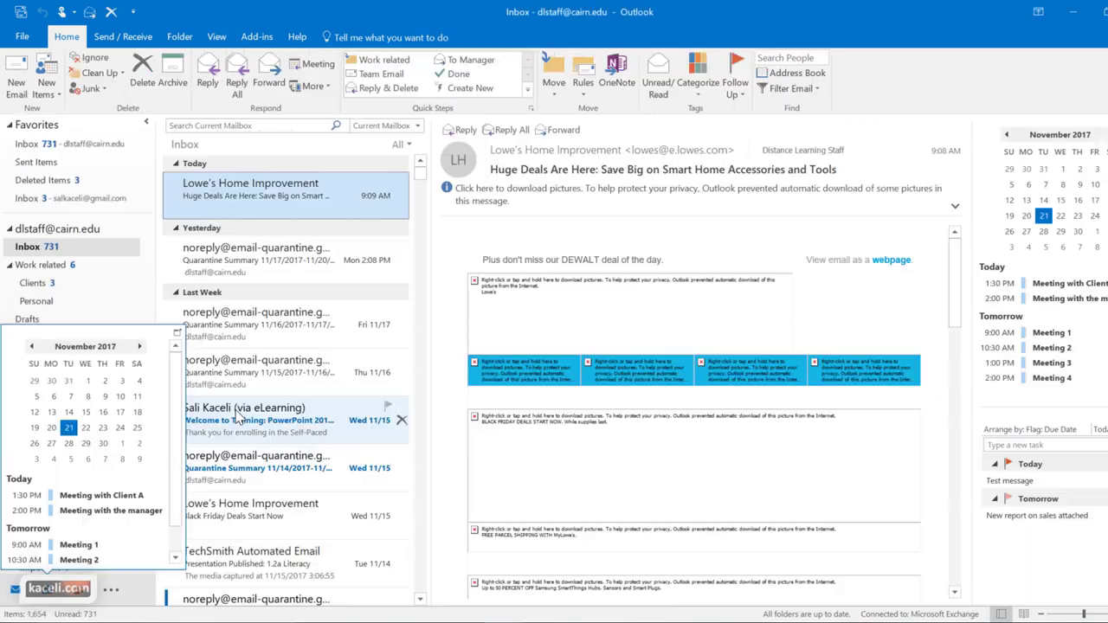
Show the November 20–24, 2017 work-week calendar and select Wednesday's 10:00 AM slot
{"action": "left_click", "coordinate": [45, 592]}
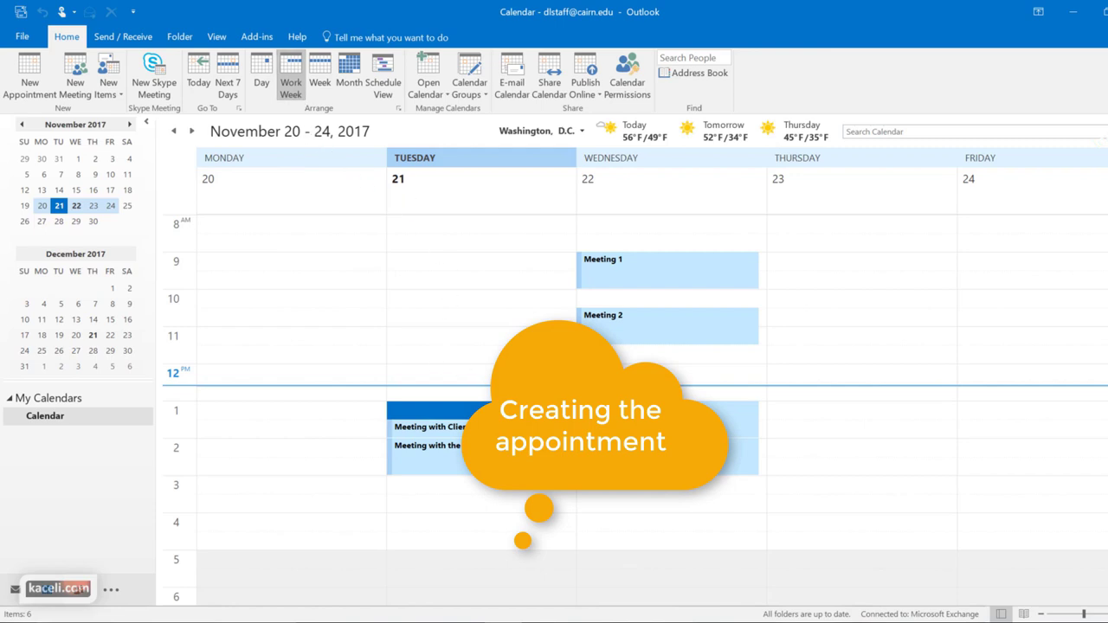
{"action": "mouse_move", "coordinate": [653, 257]}
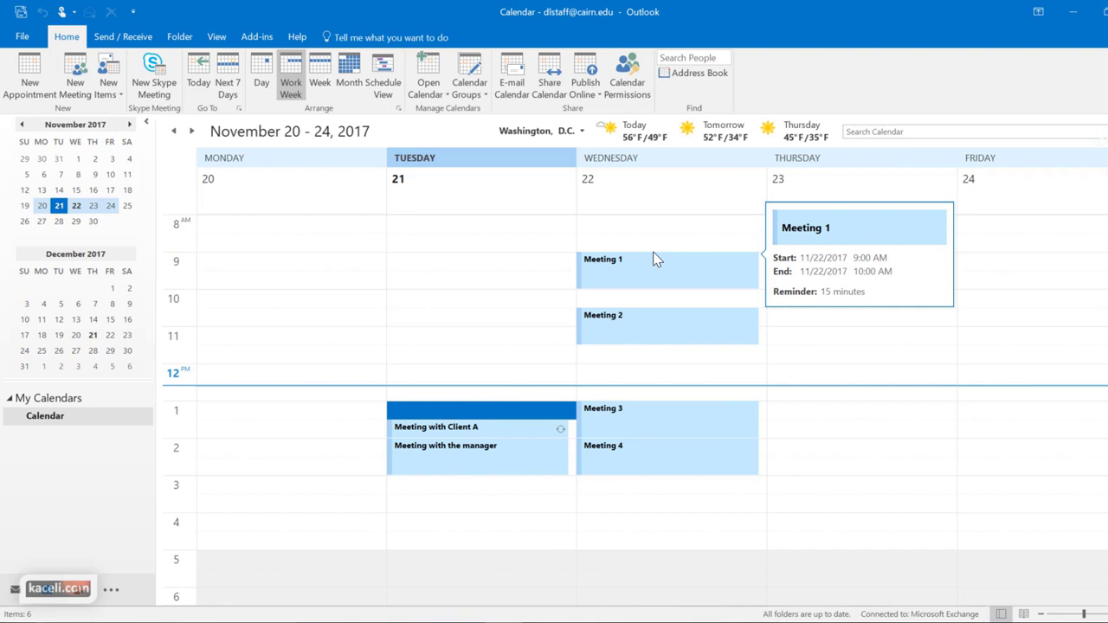
{"action": "left_click", "coordinate": [600, 305]}
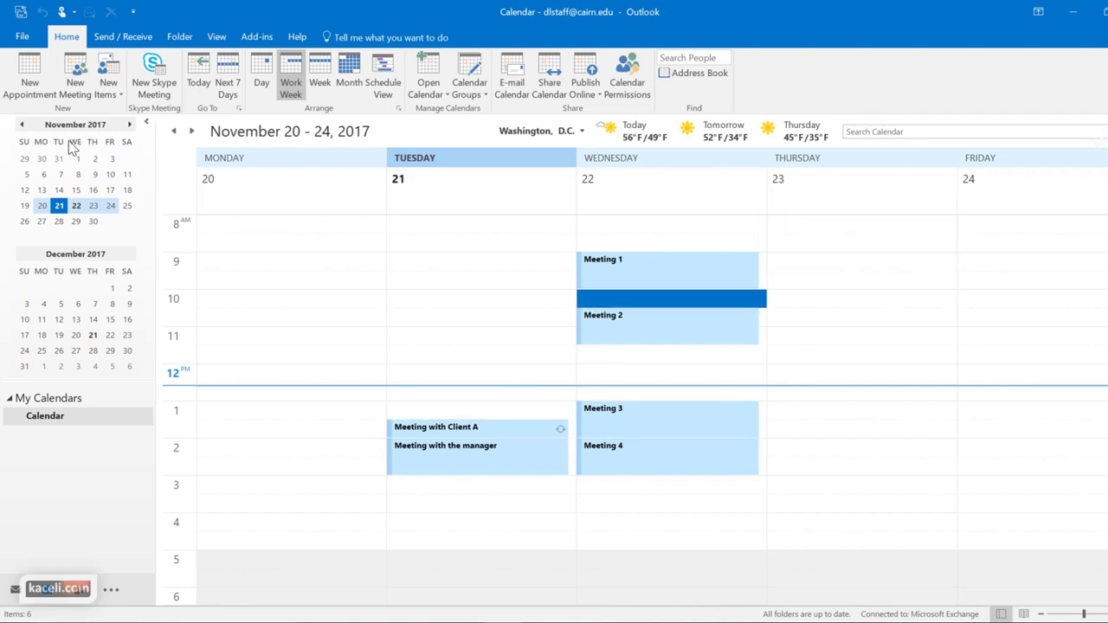
Create the 10:00 AM appointment 'Meeting about sales for 2018' in Conference Room 1 and view availability
{"action": "double_click", "coordinate": [611, 307]}
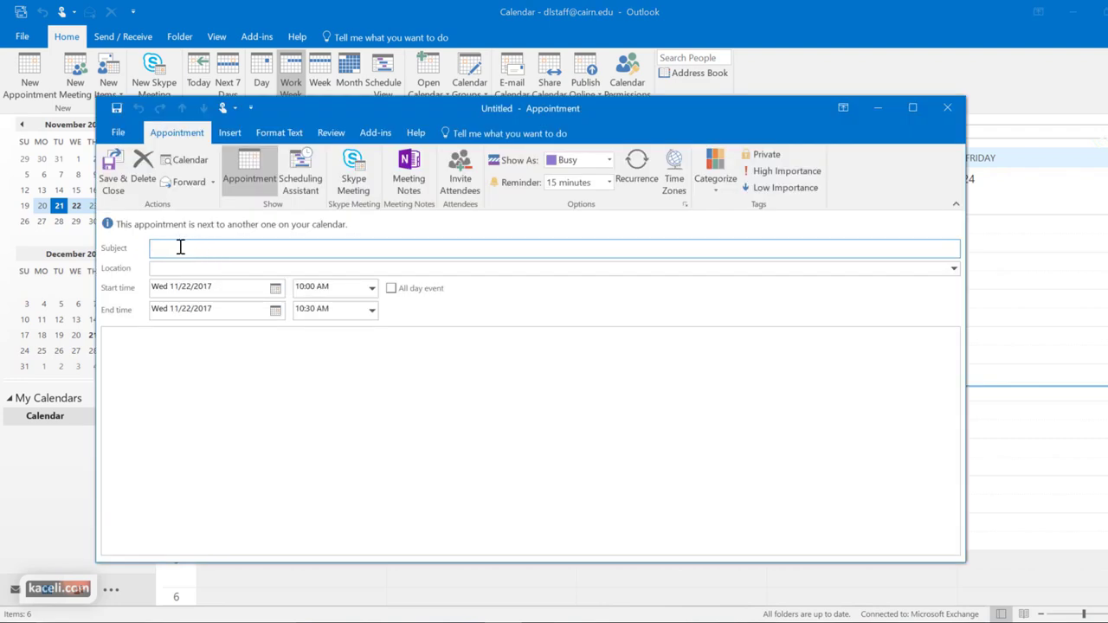
{"action": "type", "text": "Meeting about sales for 2018"}
{"action": "left_click", "coordinate": [191, 268]}
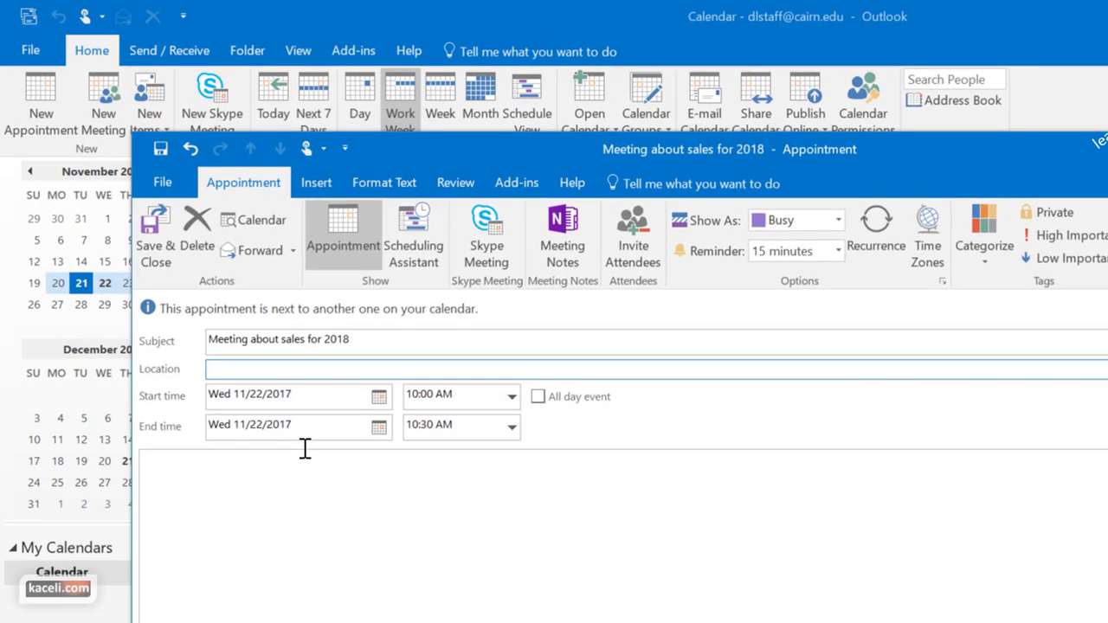
{"action": "type", "text": "Conference Room 1"}
{"action": "left_click", "coordinate": [384, 489]}
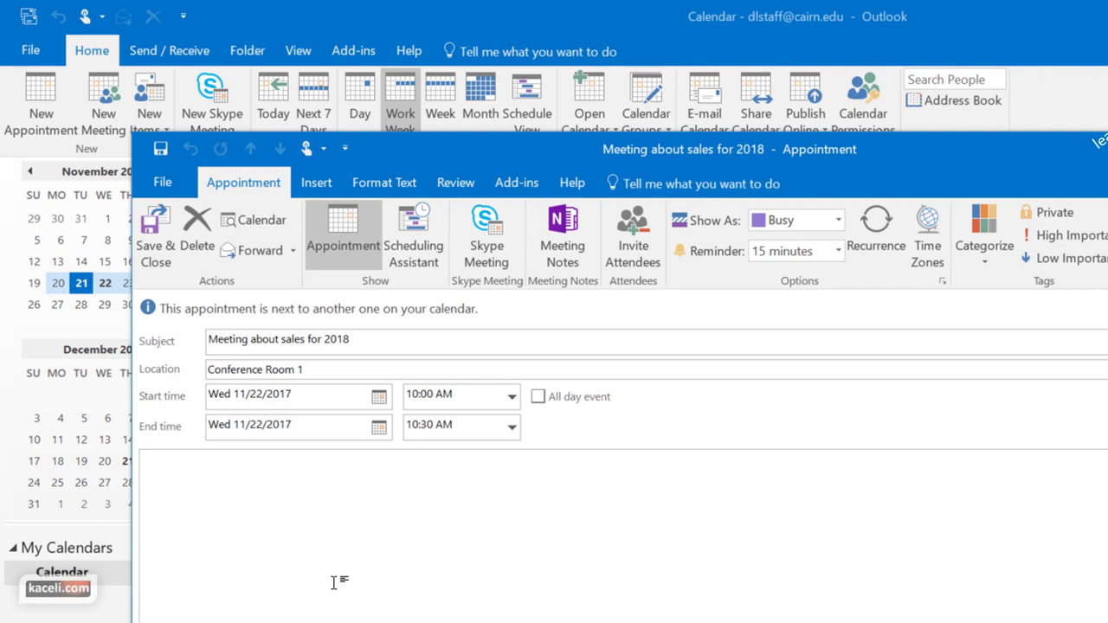
{"action": "left_click", "coordinate": [417, 235]}
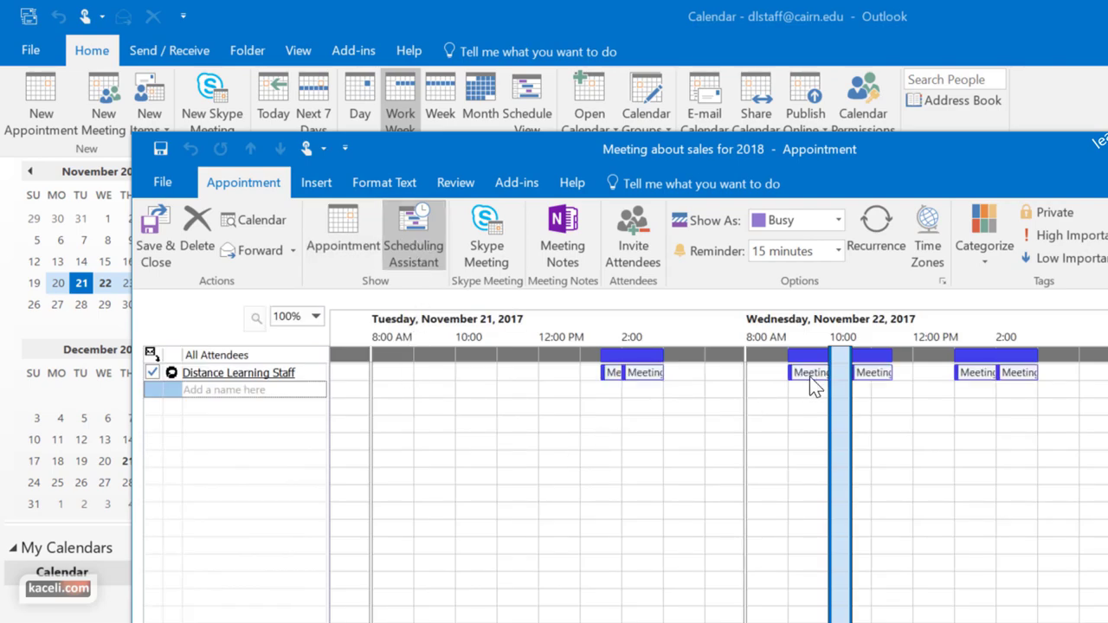
{"action": "mouse_move", "coordinate": [850, 384]}
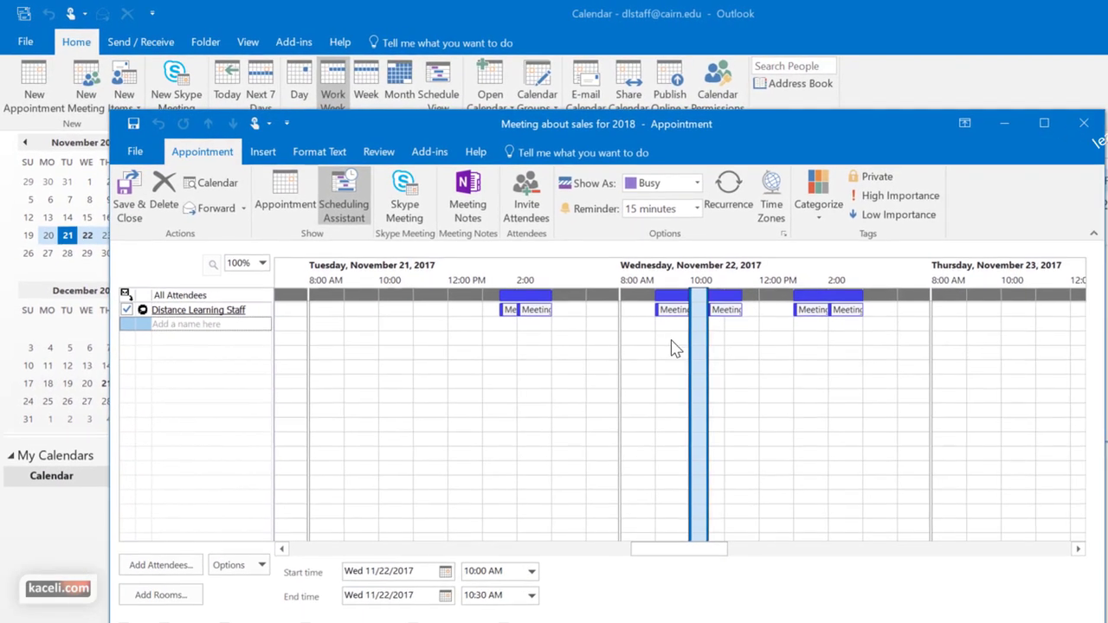
Search the Global Address List for 'instructor' and add Online Instructor as a required attendee
{"action": "left_click", "coordinate": [180, 568]}
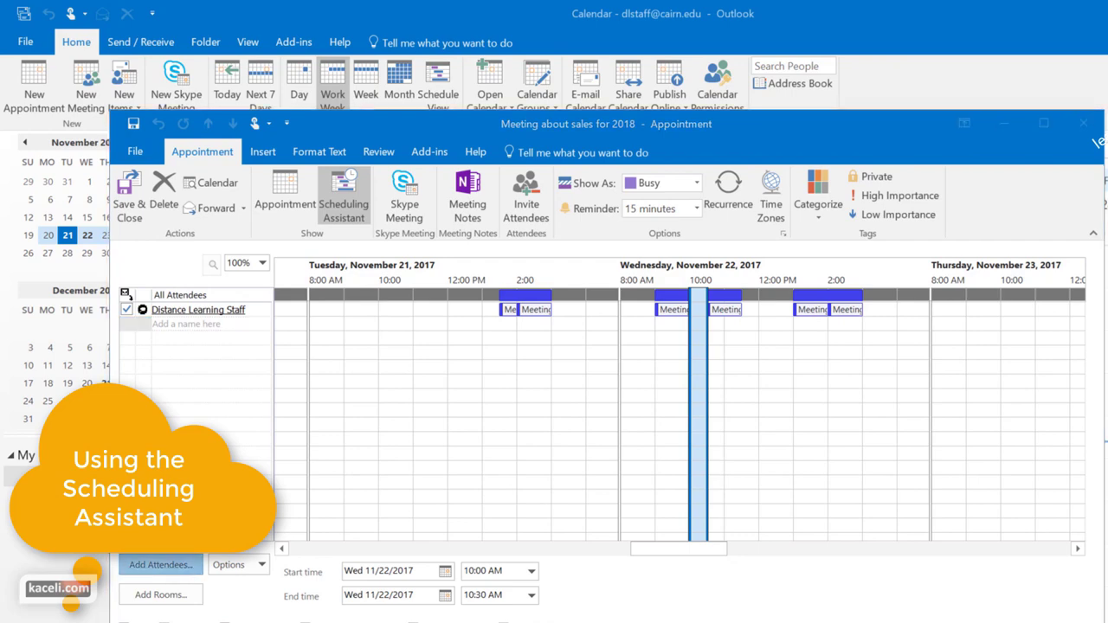
{"action": "left_click", "coordinate": [763, 256]}
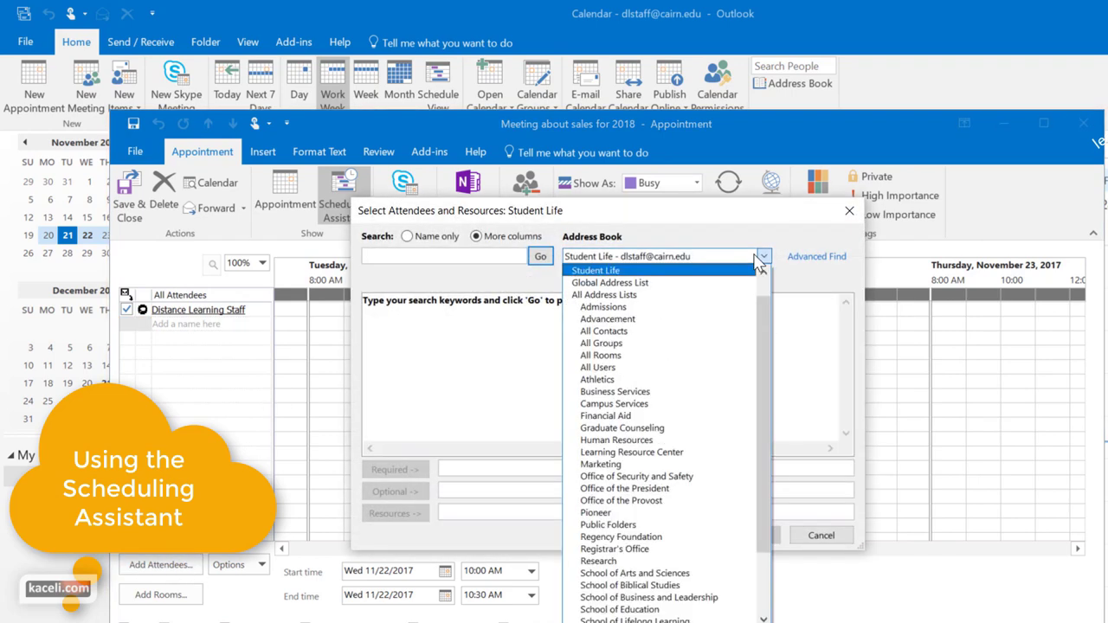
{"action": "left_click", "coordinate": [711, 286]}
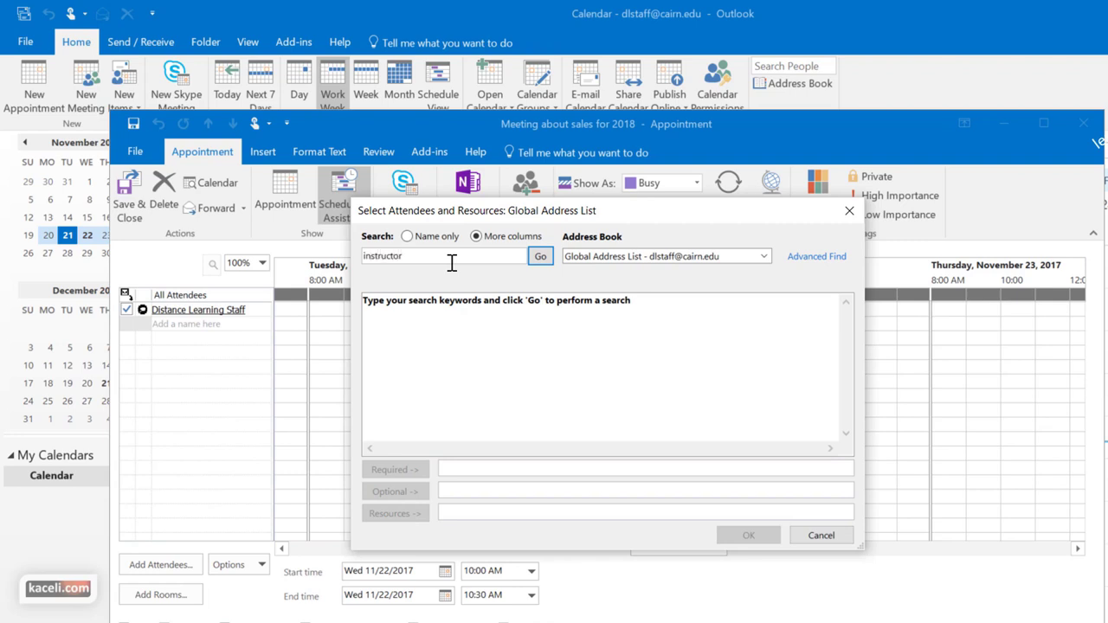
{"action": "left_click", "coordinate": [537, 256]}
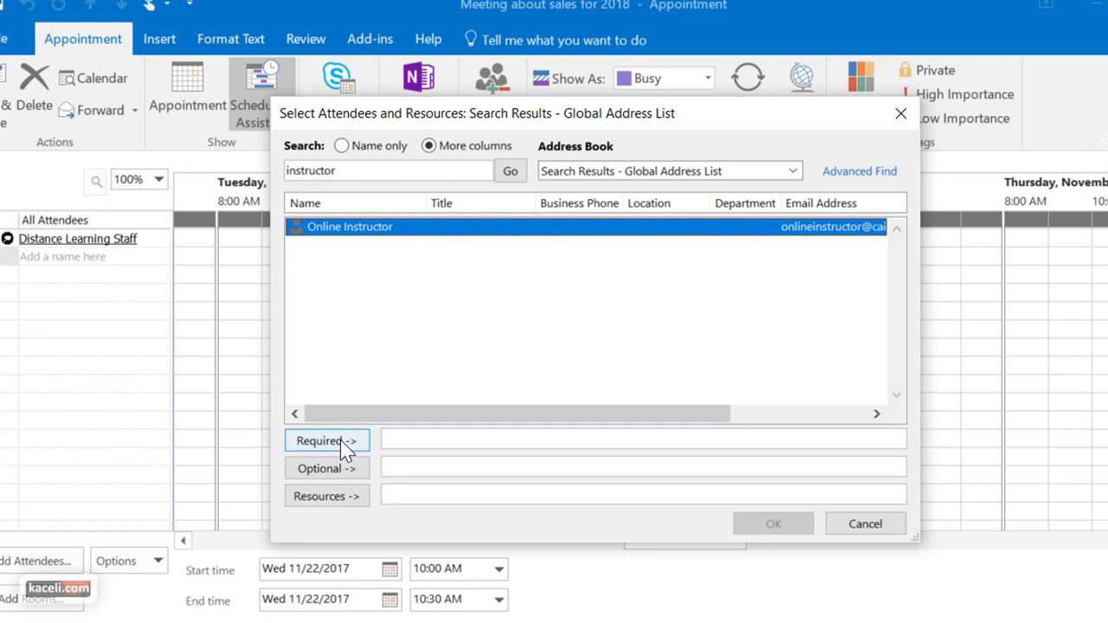
{"action": "left_click", "coordinate": [340, 440]}
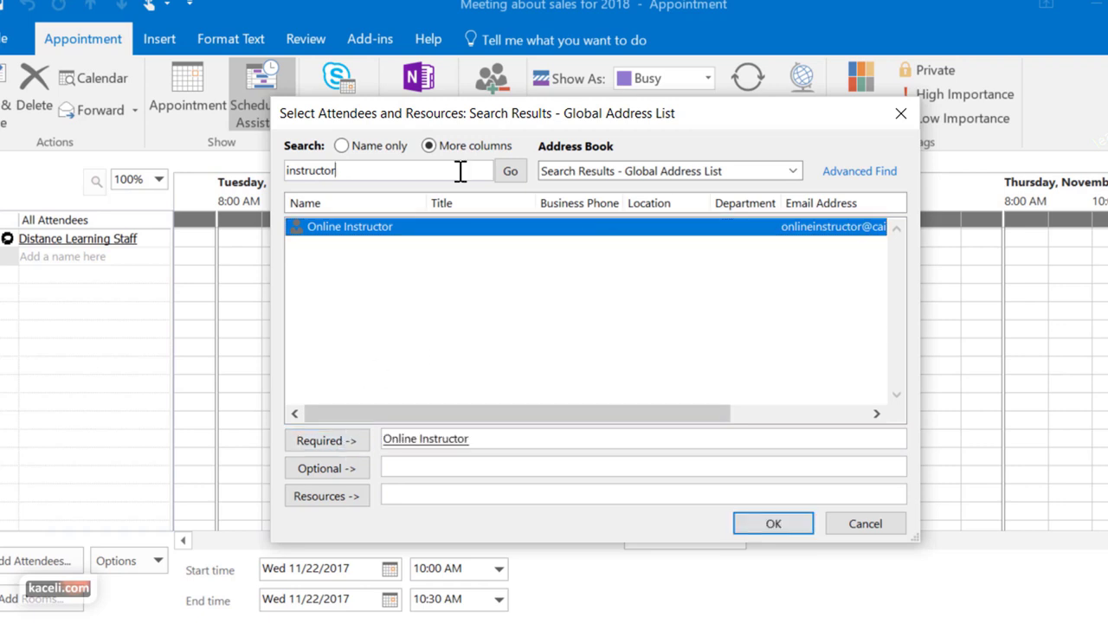
Search for the test accounts, add both as optional attendees, and confirm
{"action": "left_click_drag", "start_coordinate": [459, 171], "coordinate": [216, 184]}
{"action": "type", "text": "r"}
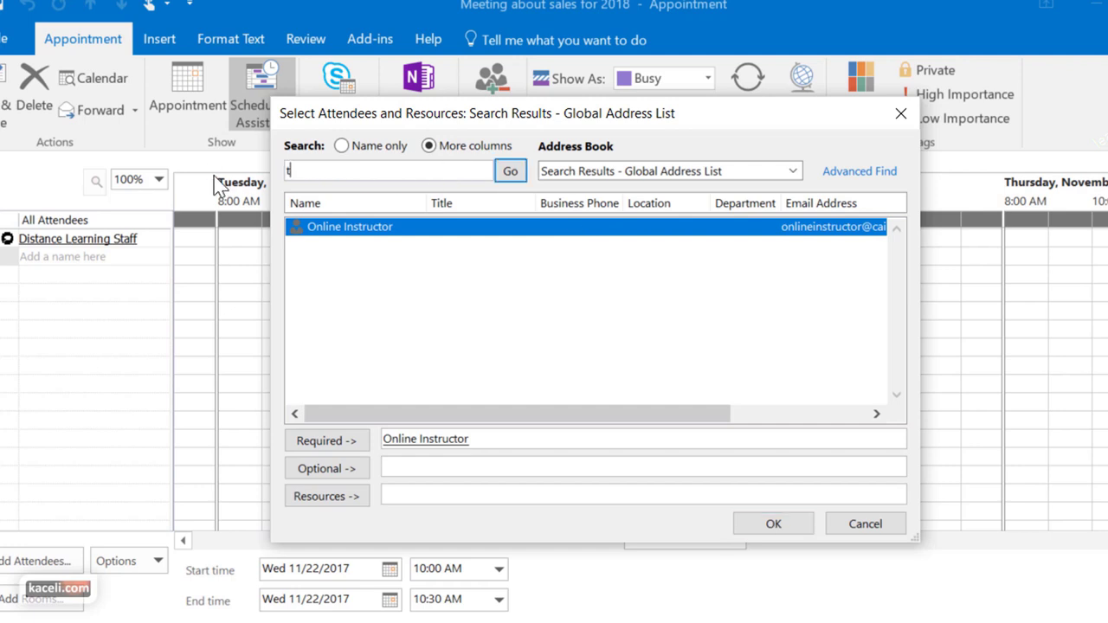
{"action": "type", "text": "est"}
{"action": "key", "text": "Return"}
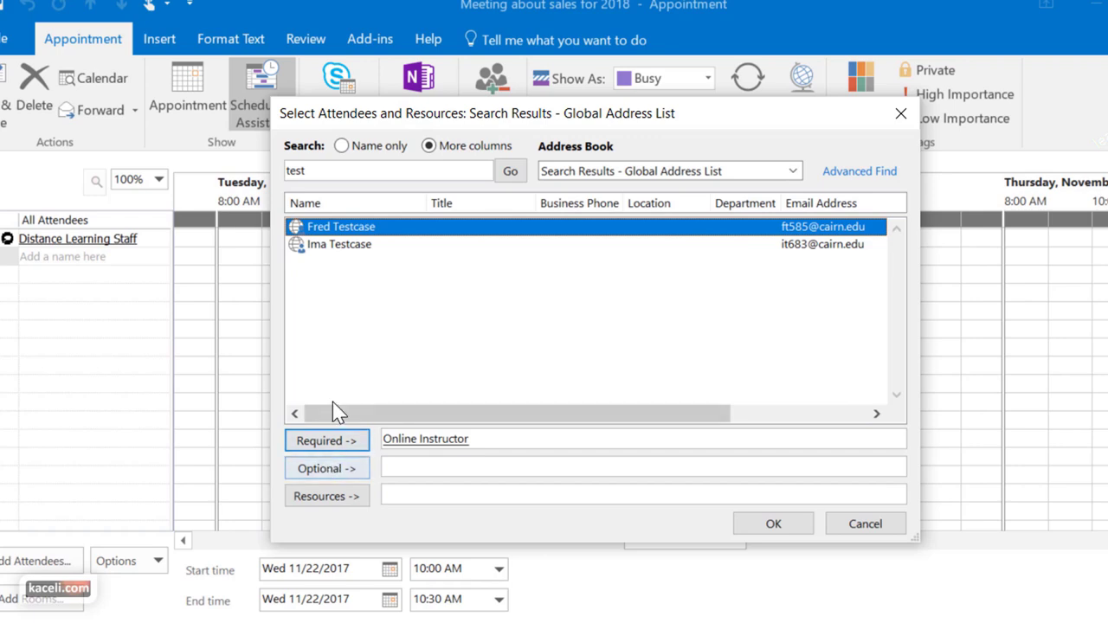
{"action": "left_click", "coordinate": [360, 474]}
{"action": "left_click", "coordinate": [394, 246]}
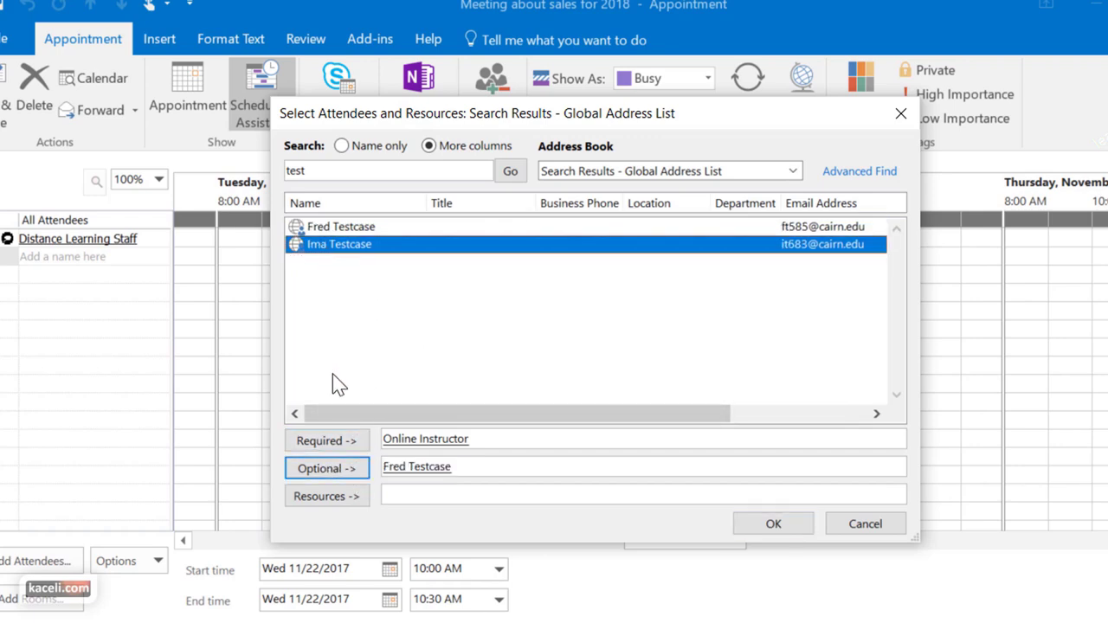
{"action": "left_click", "coordinate": [327, 468]}
{"action": "left_click", "coordinate": [776, 524]}
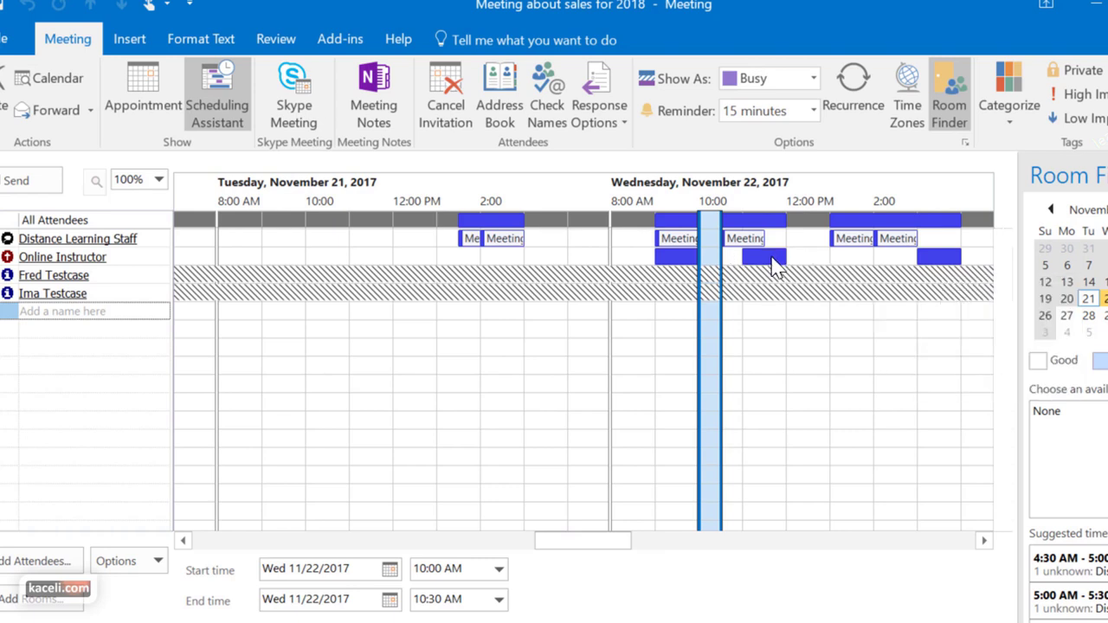
Move the meeting to 12:00–1:00 PM on Wednesday, November 22, keeping the 15-minute reminder
{"action": "mouse_move", "coordinate": [277, 307]}
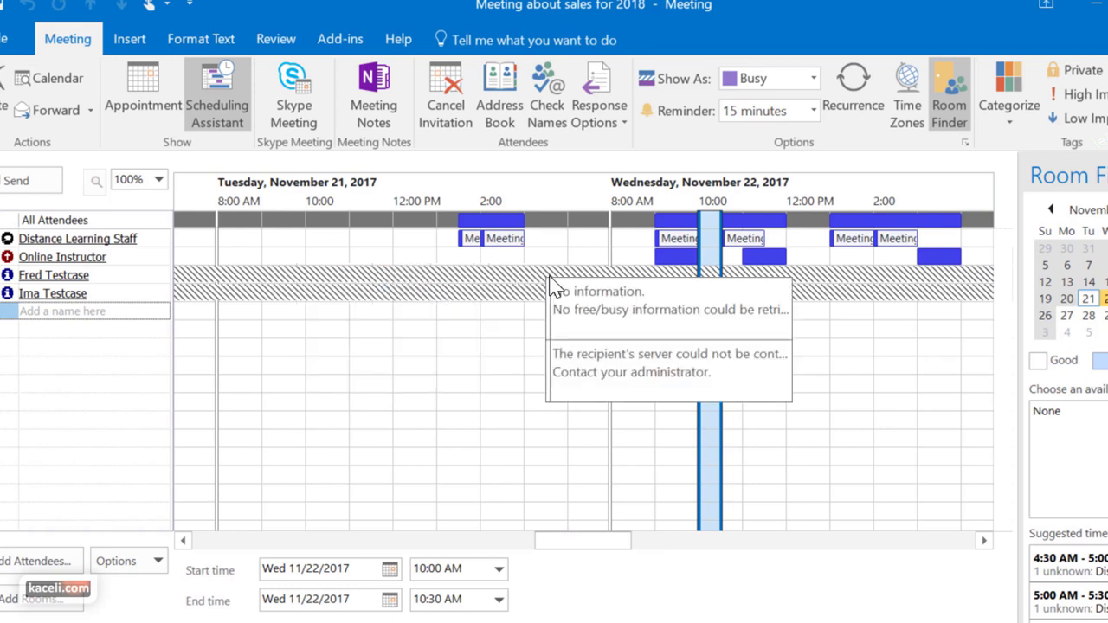
{"action": "scroll", "coordinate": [803, 475], "scroll_direction": "right", "scroll_amount": 3}
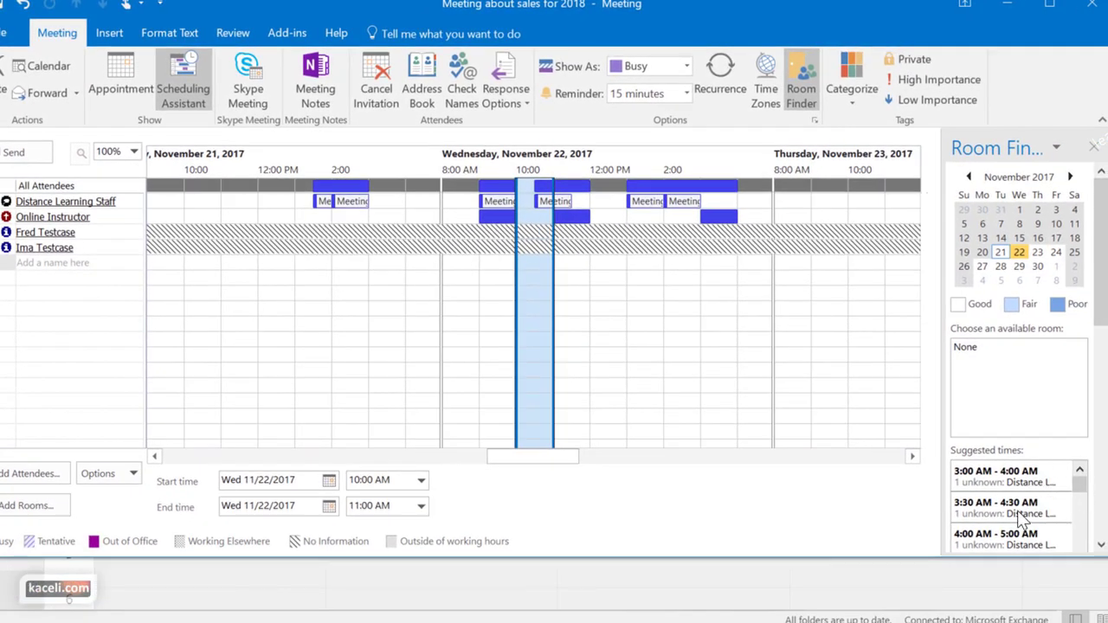
{"action": "scroll", "coordinate": [1014, 502], "scroll_direction": "down", "scroll_amount": 1}
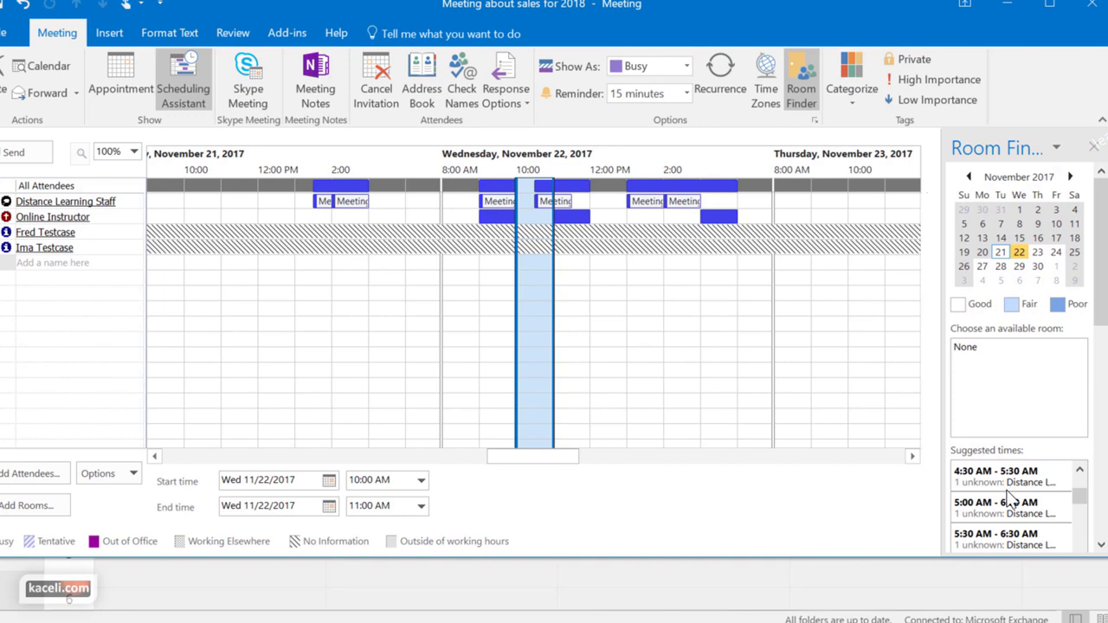
{"action": "scroll", "coordinate": [1008, 498], "scroll_direction": "down", "scroll_amount": 1}
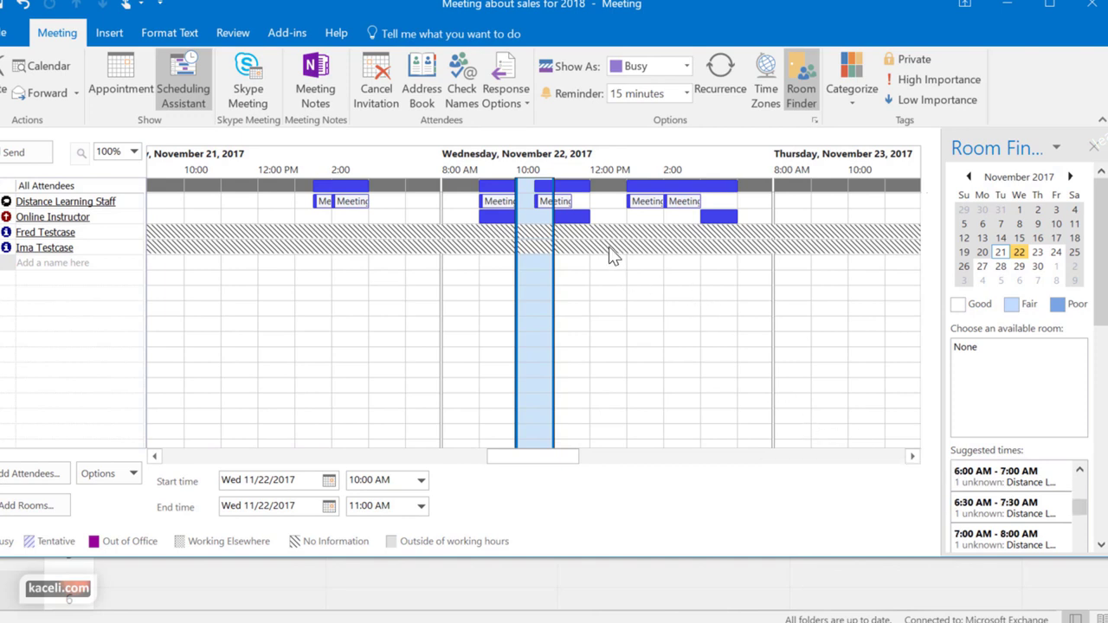
{"action": "left_click", "coordinate": [615, 201]}
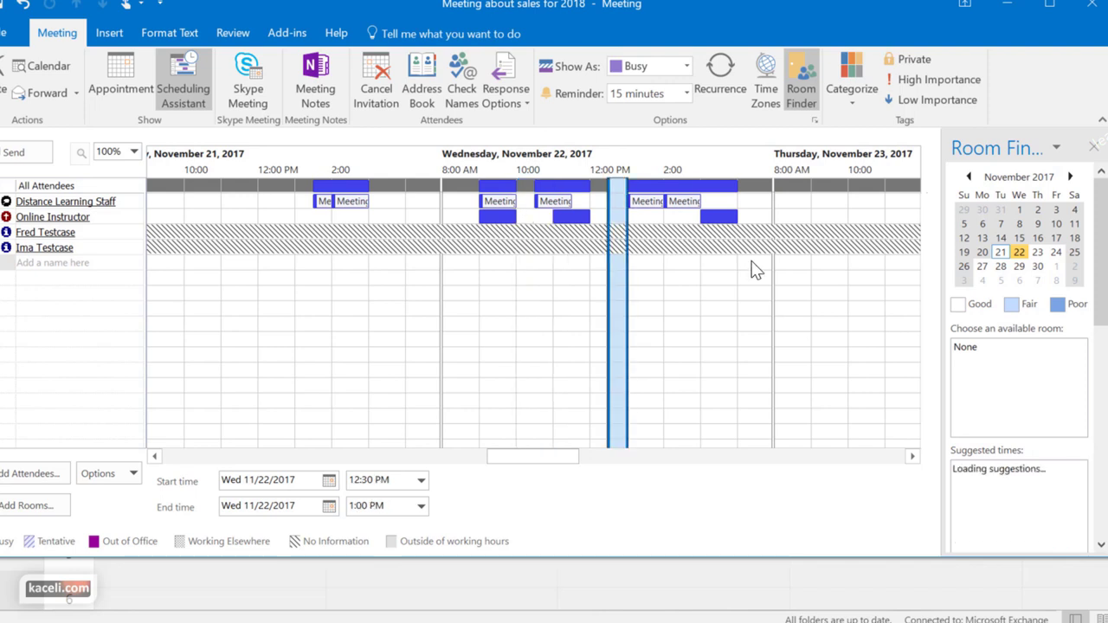
{"action": "left_click", "coordinate": [597, 206]}
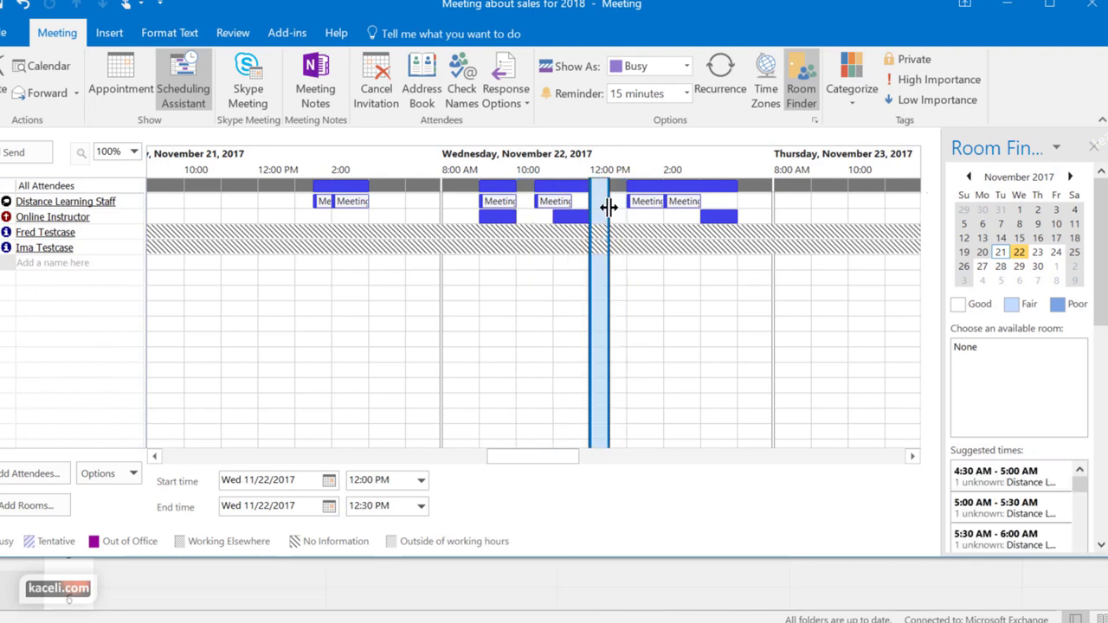
{"action": "left_click_drag", "start_coordinate": [608, 206], "coordinate": [619, 208]}
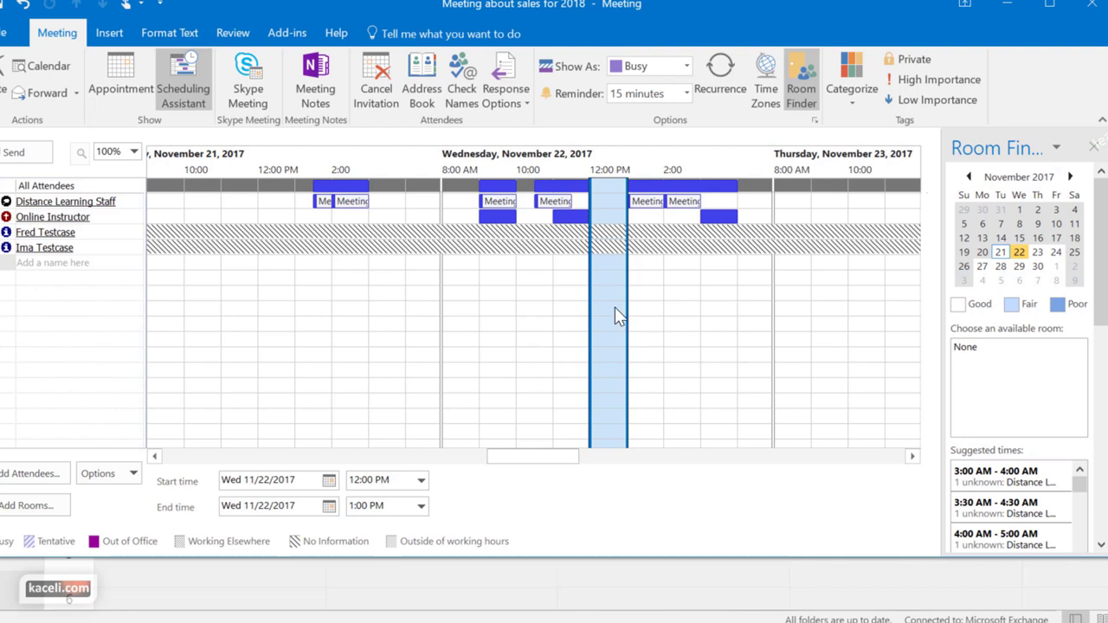
{"action": "left_click", "coordinate": [687, 94]}
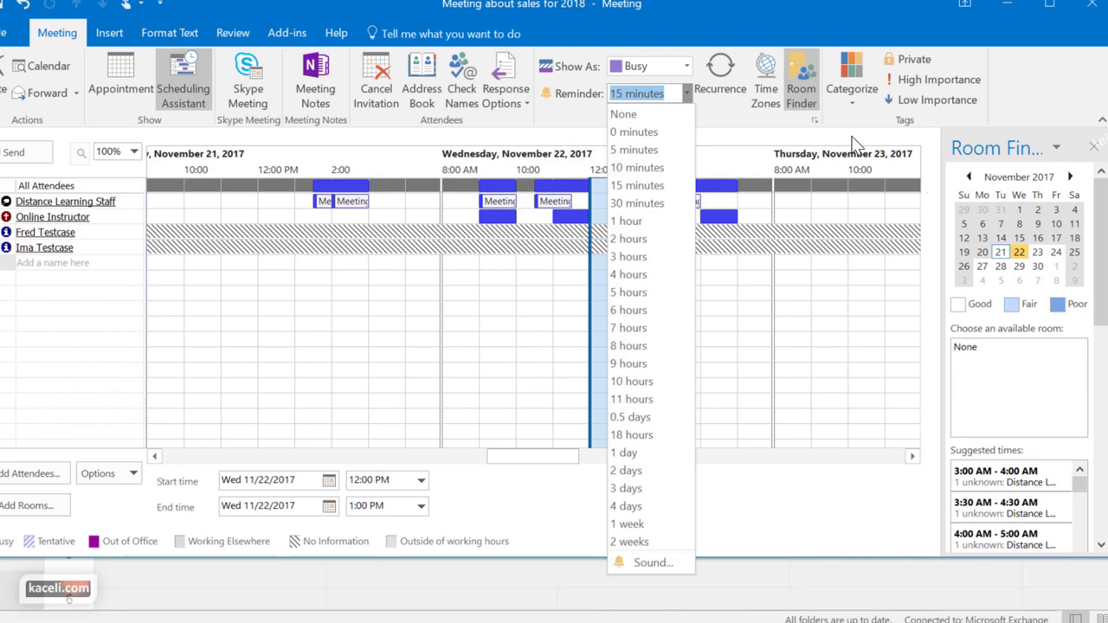
{"action": "left_click", "coordinate": [722, 125]}
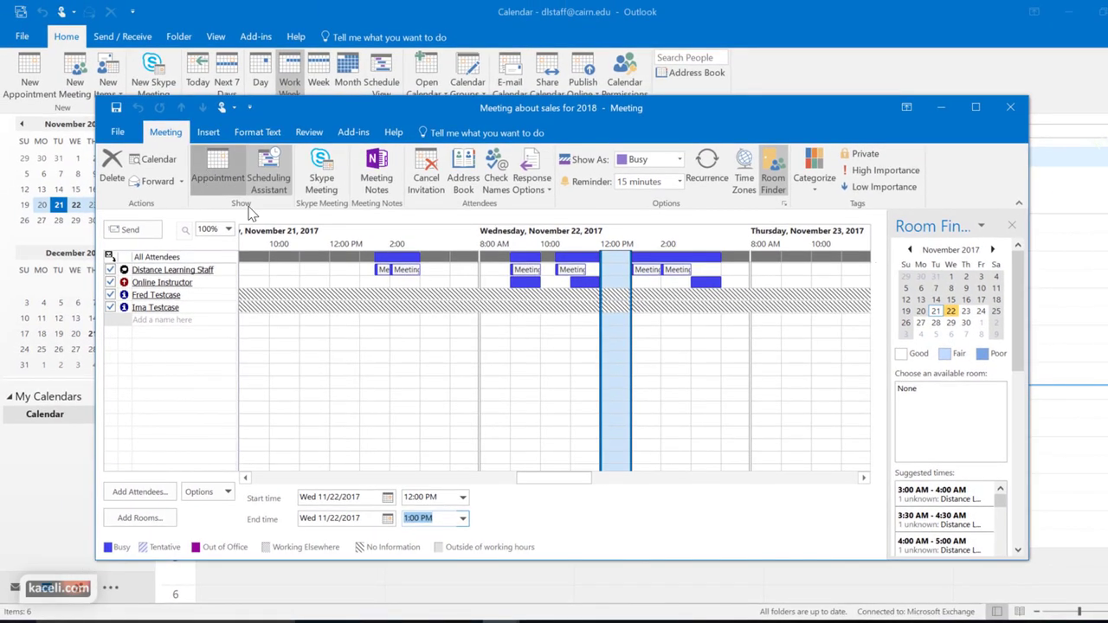
Add the note 'dfgdfgdd', attach Sales Report 1.xlsx, and send the invitation
{"action": "left_click", "coordinate": [120, 86]}
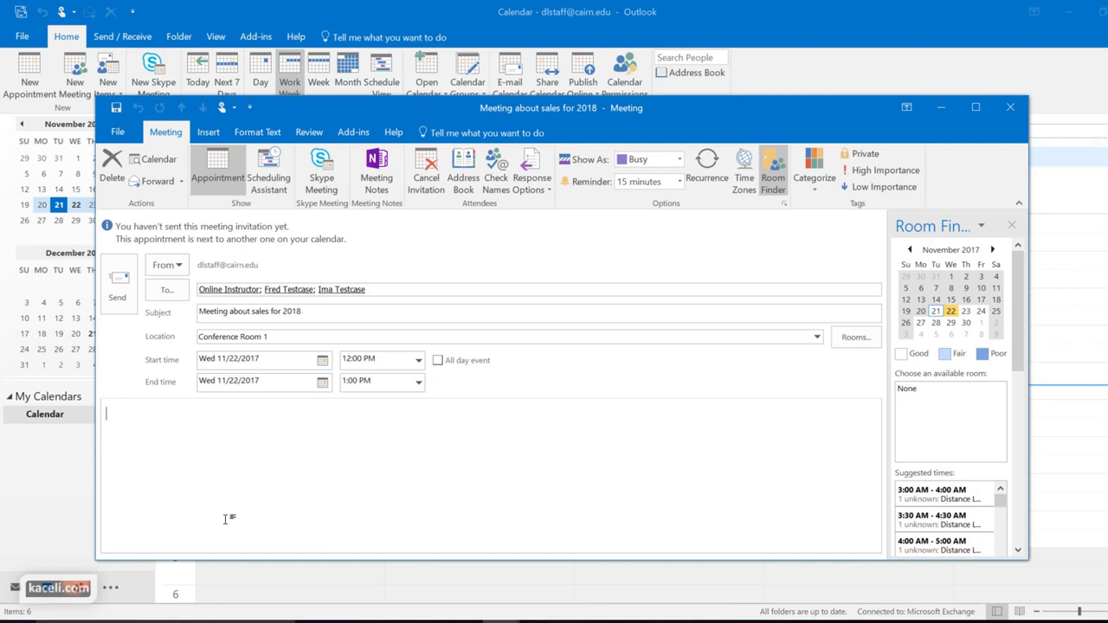
{"action": "type", "text": "dfgdfgdd"}
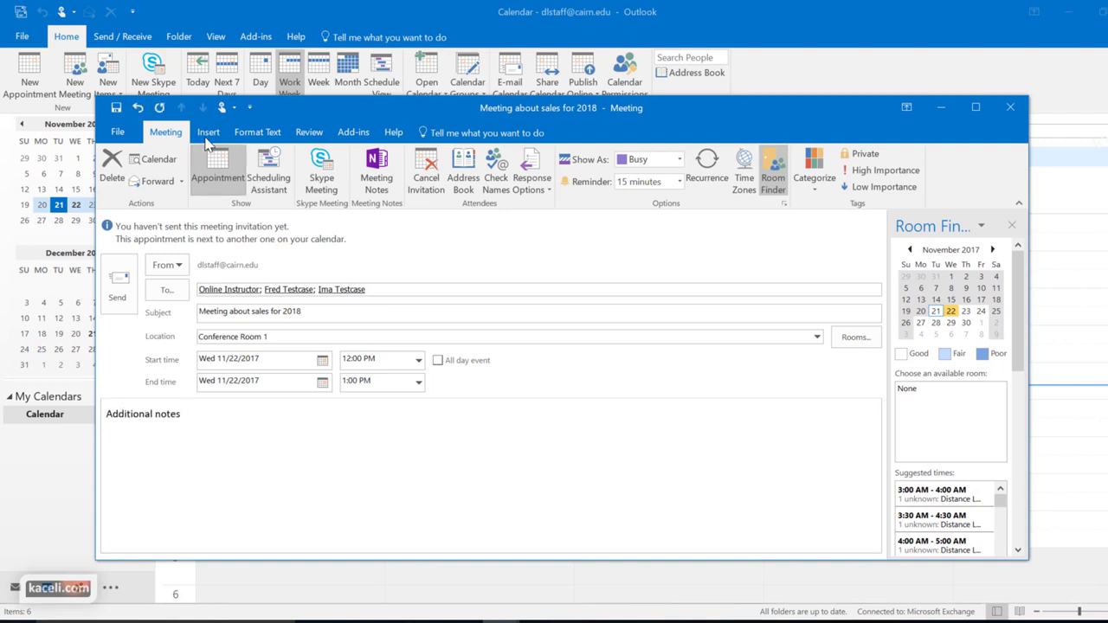
{"action": "left_click", "coordinate": [208, 132]}
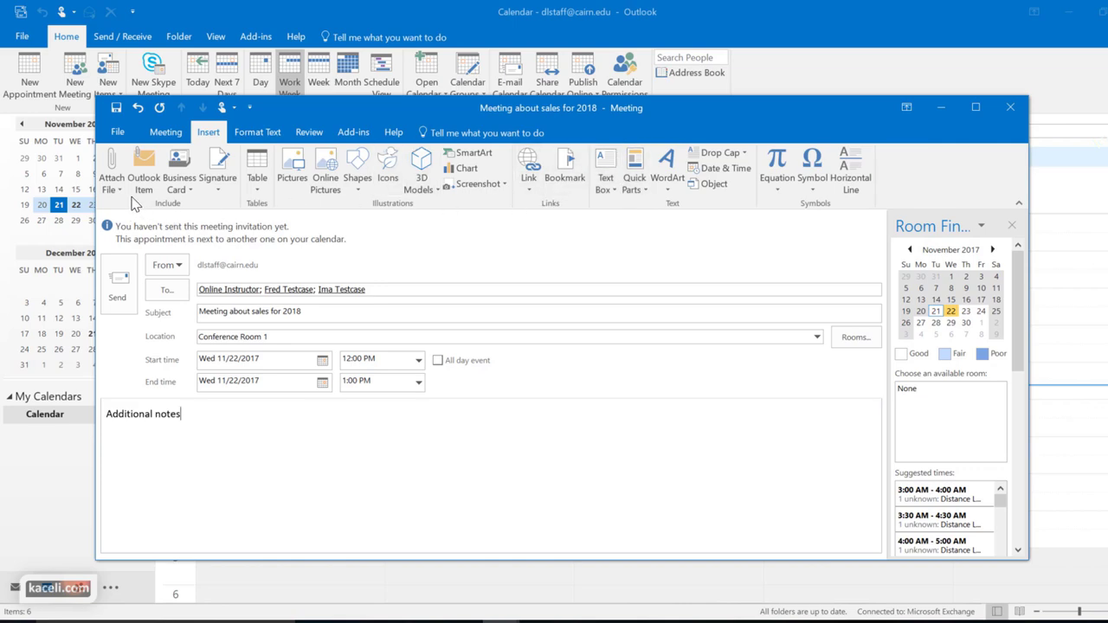
{"action": "left_click", "coordinate": [111, 176]}
{"action": "left_click", "coordinate": [288, 521]}
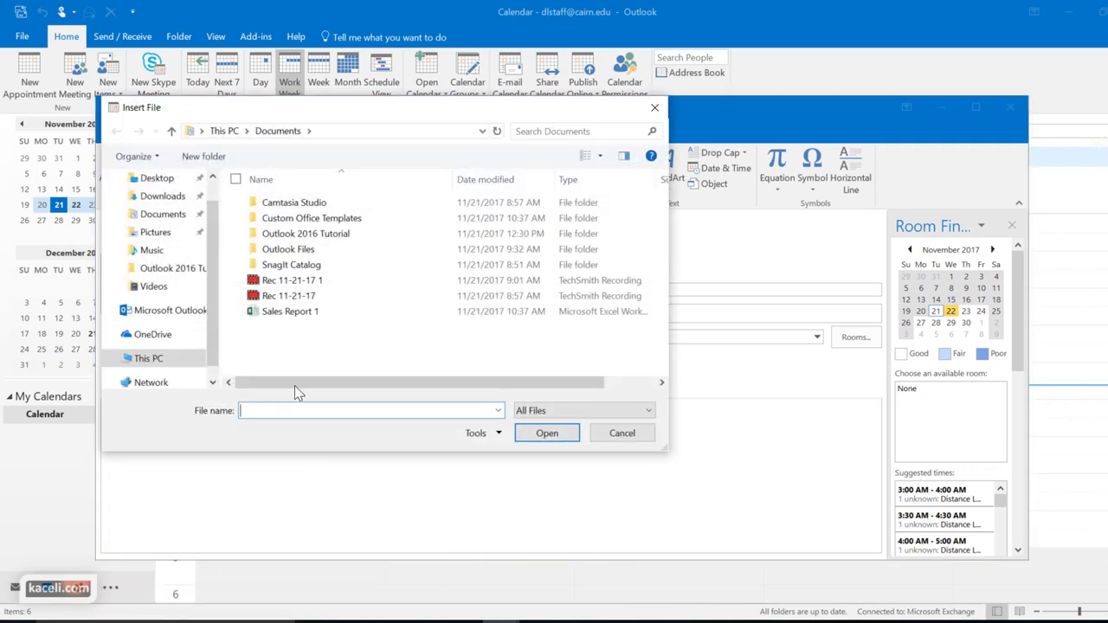
{"action": "double_click", "coordinate": [276, 316]}
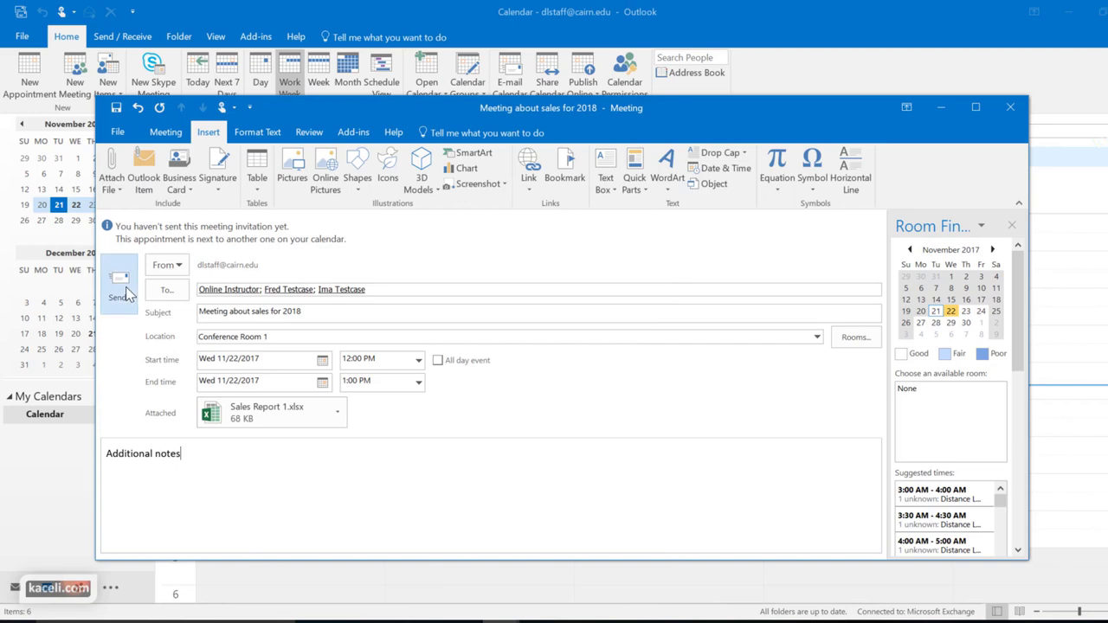
{"action": "left_click", "coordinate": [121, 286]}
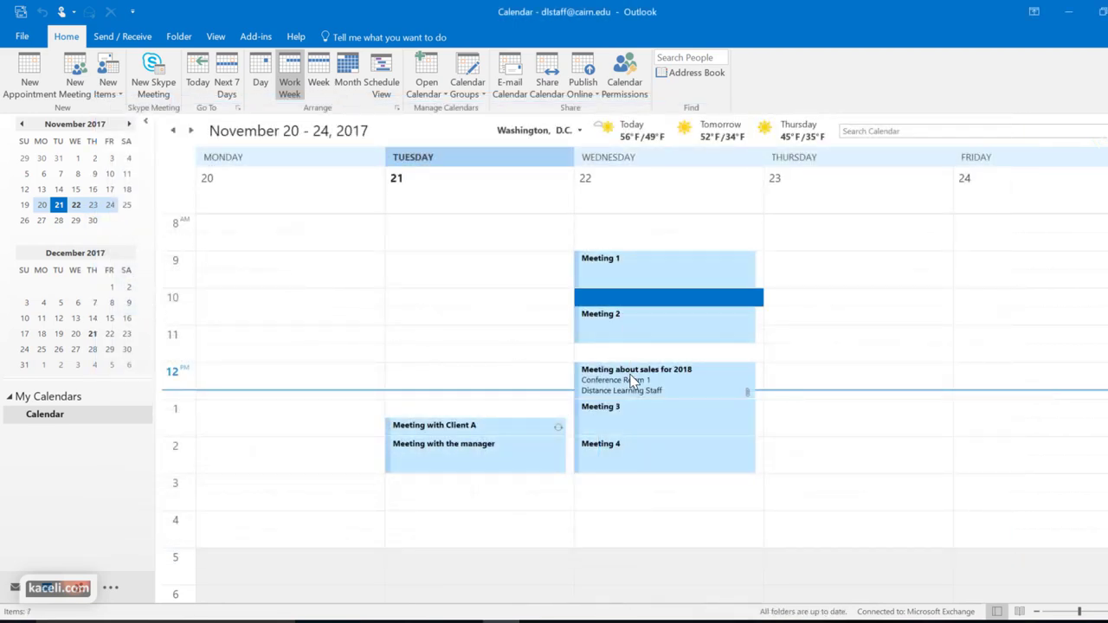
Open the sales meeting invitation in the Outlook Web App inbox
{"action": "mouse_move", "coordinate": [634, 379]}
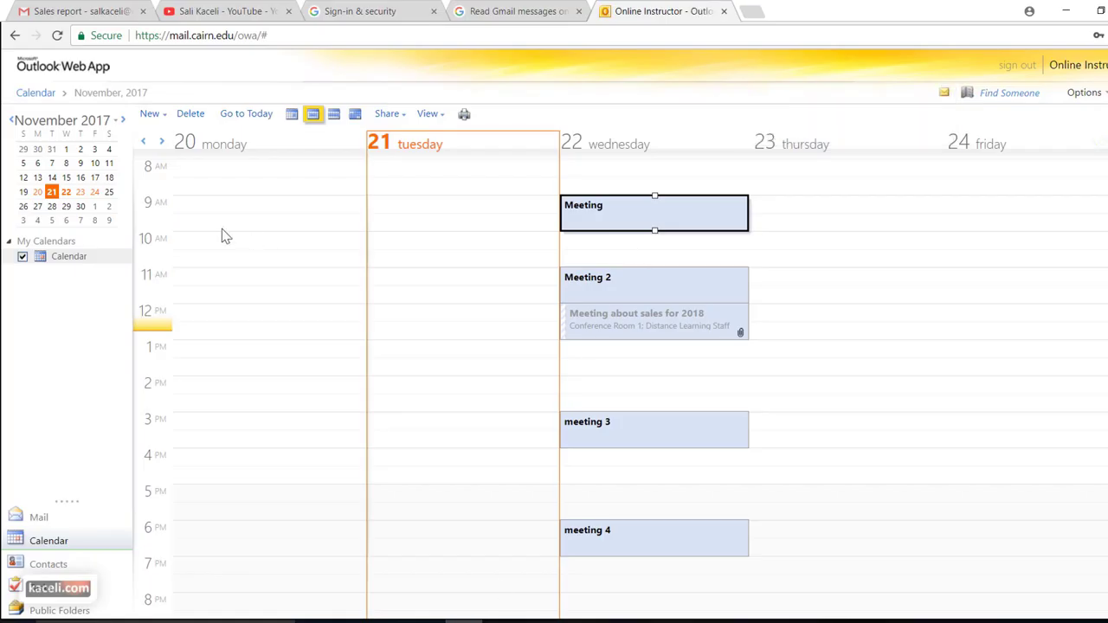
{"action": "left_click", "coordinate": [41, 518]}
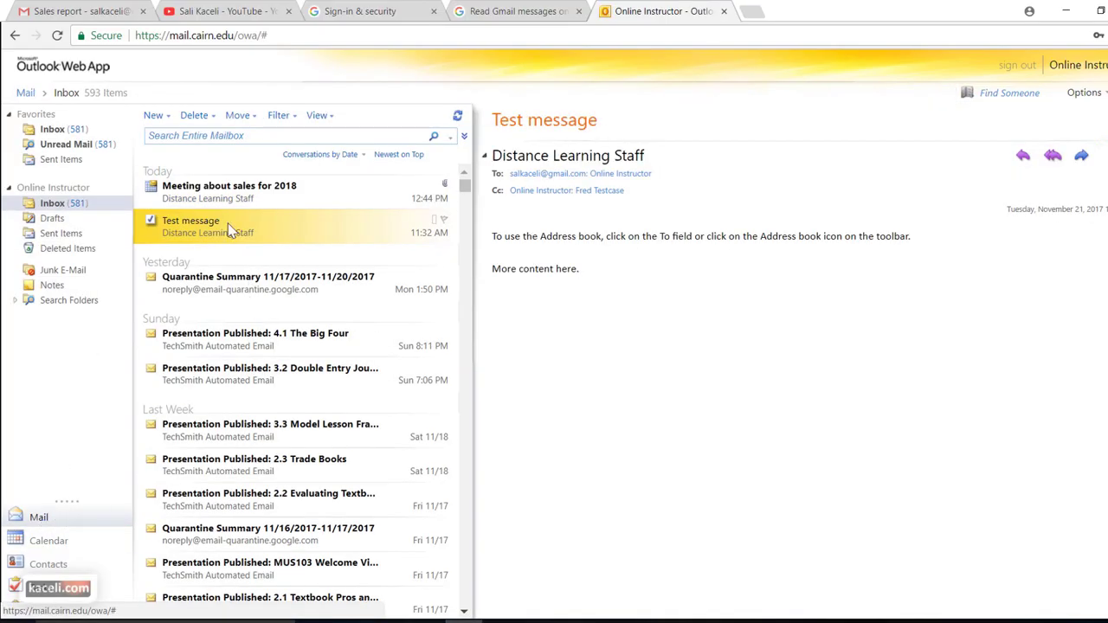
{"action": "left_click", "coordinate": [218, 194]}
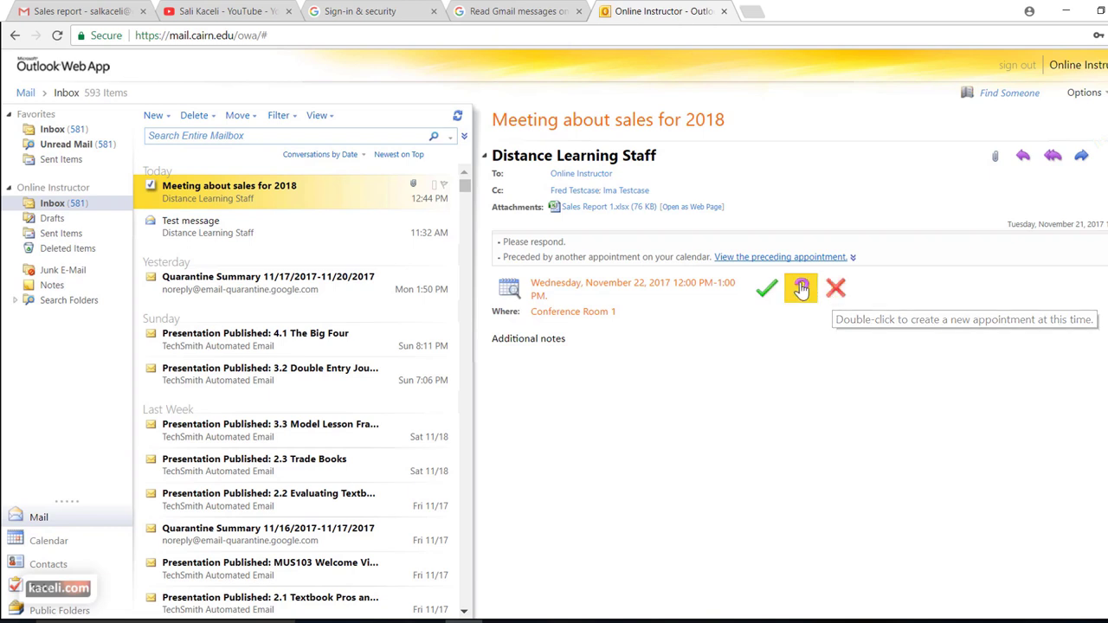
Accept with an edited reply noting being out of office but still attending, and send it
{"action": "left_click", "coordinate": [766, 291]}
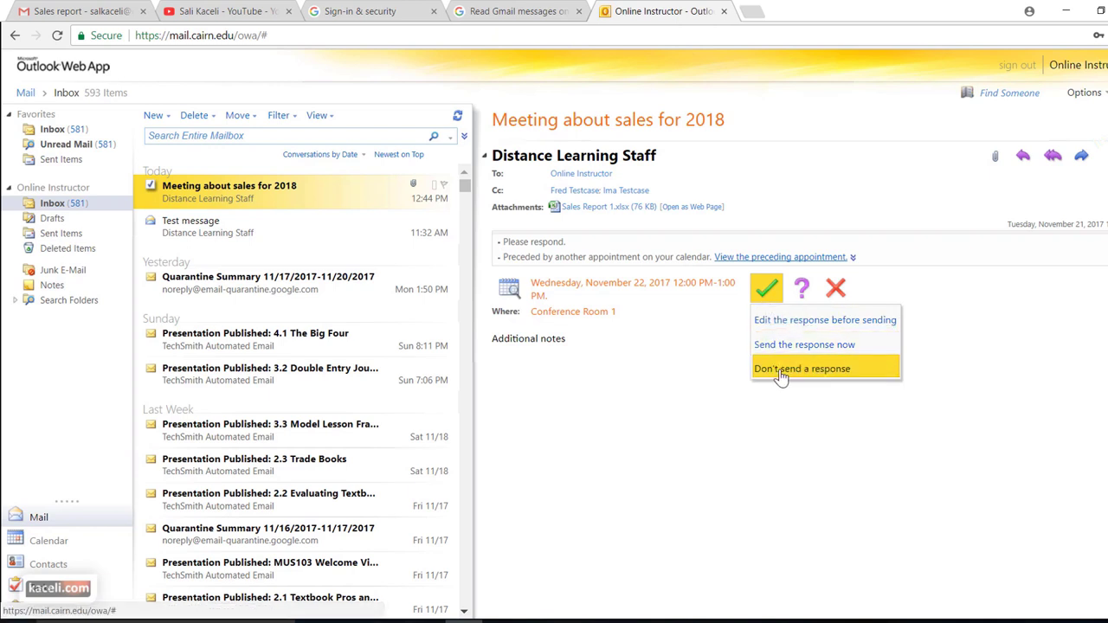
{"action": "left_click", "coordinate": [784, 327]}
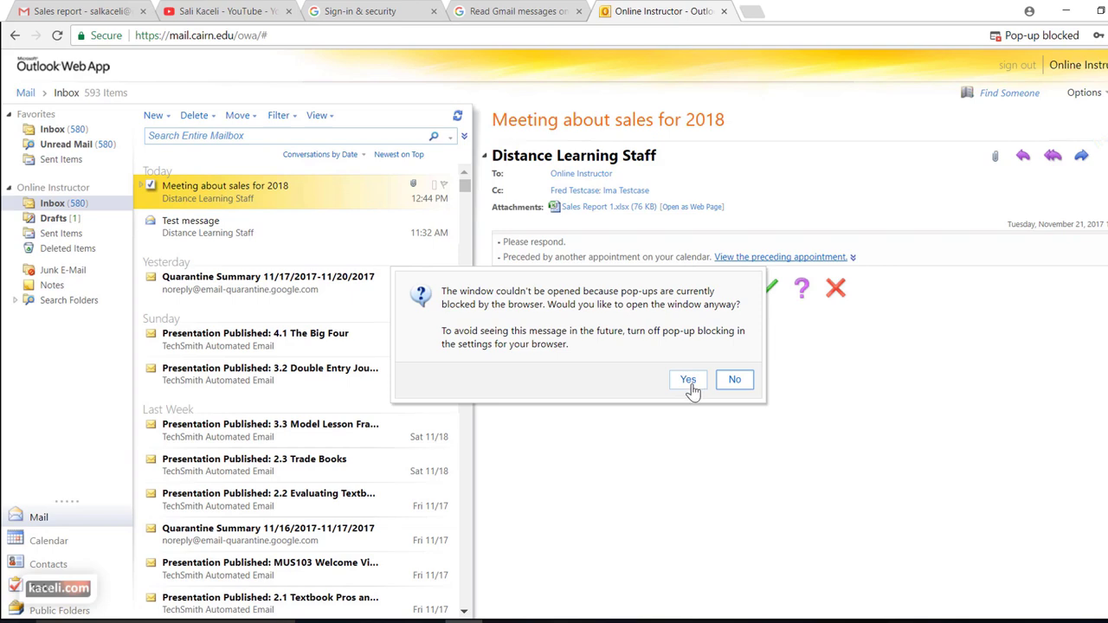
{"action": "left_click", "coordinate": [688, 381]}
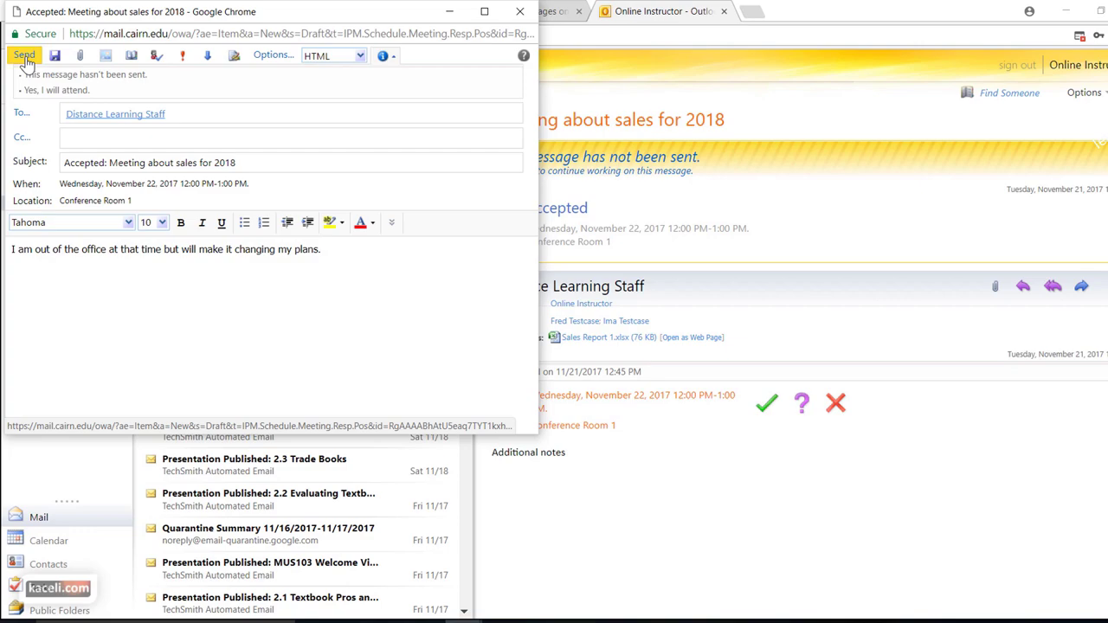
{"action": "left_click", "coordinate": [25, 58]}
{"action": "left_click", "coordinate": [1065, 10]}
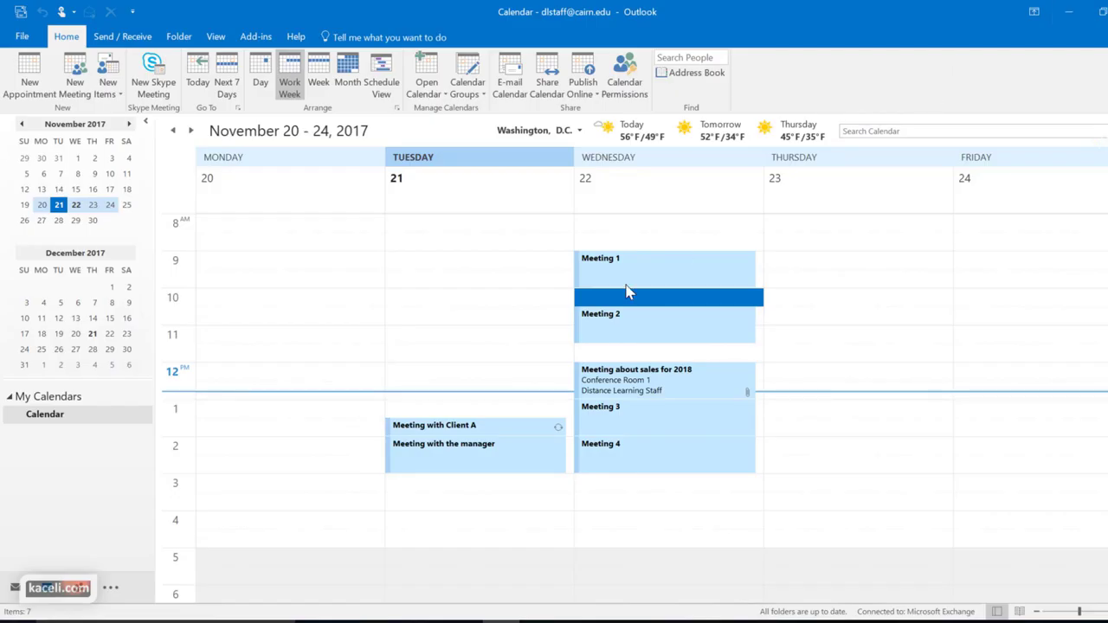
Open the 'Accepted: Meeting about sales for 2018' message and highlight its out-of-office note
{"action": "left_click", "coordinate": [482, 371]}
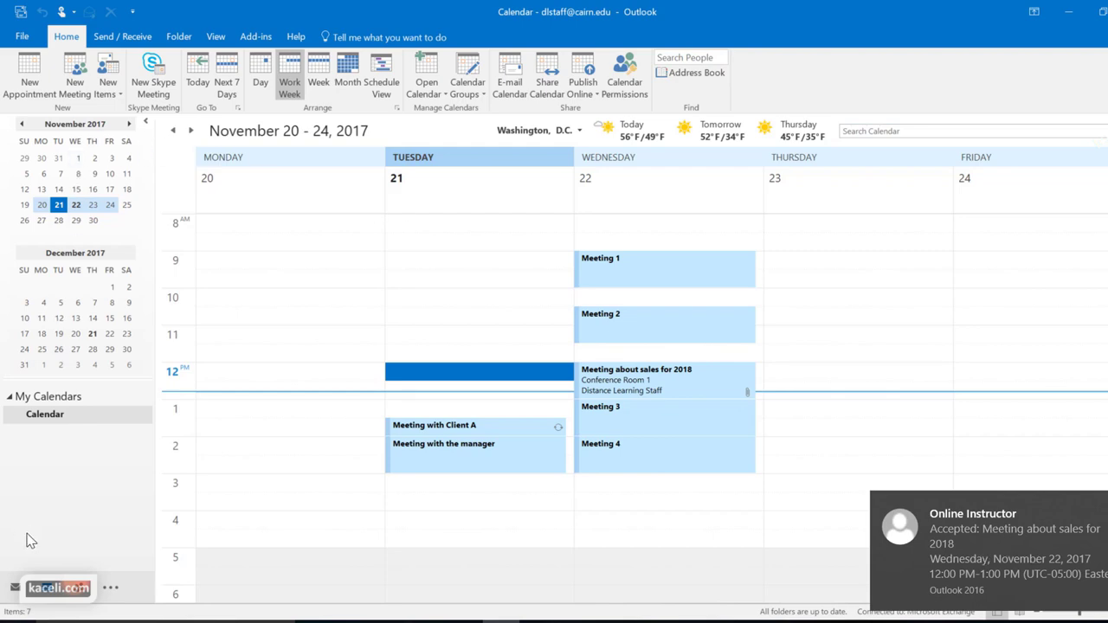
{"action": "left_click", "coordinate": [15, 588]}
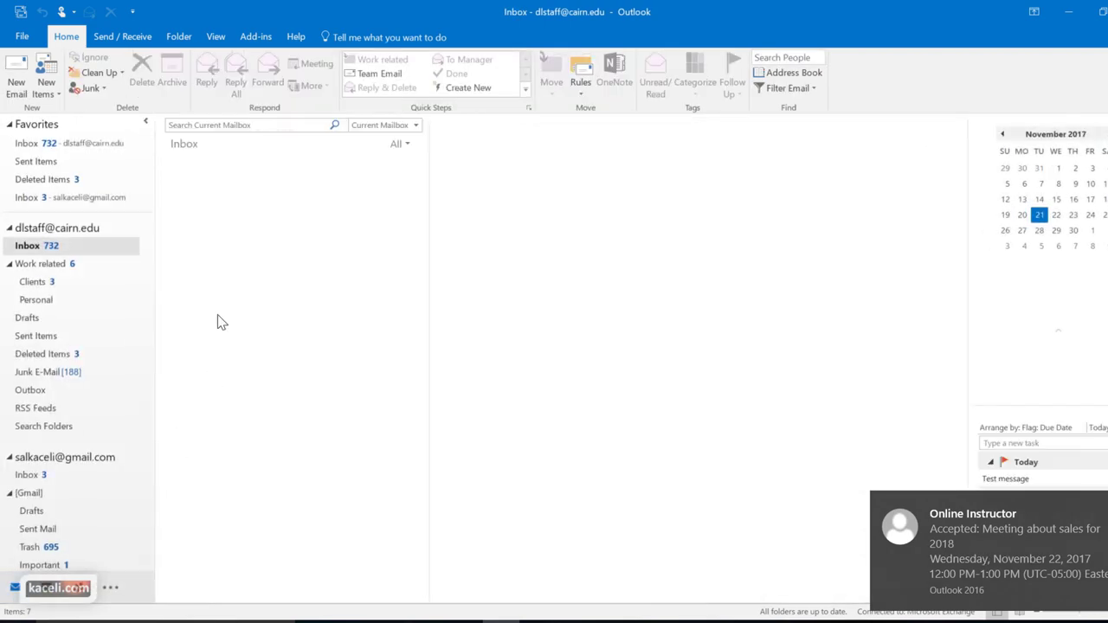
{"action": "left_click", "coordinate": [217, 209]}
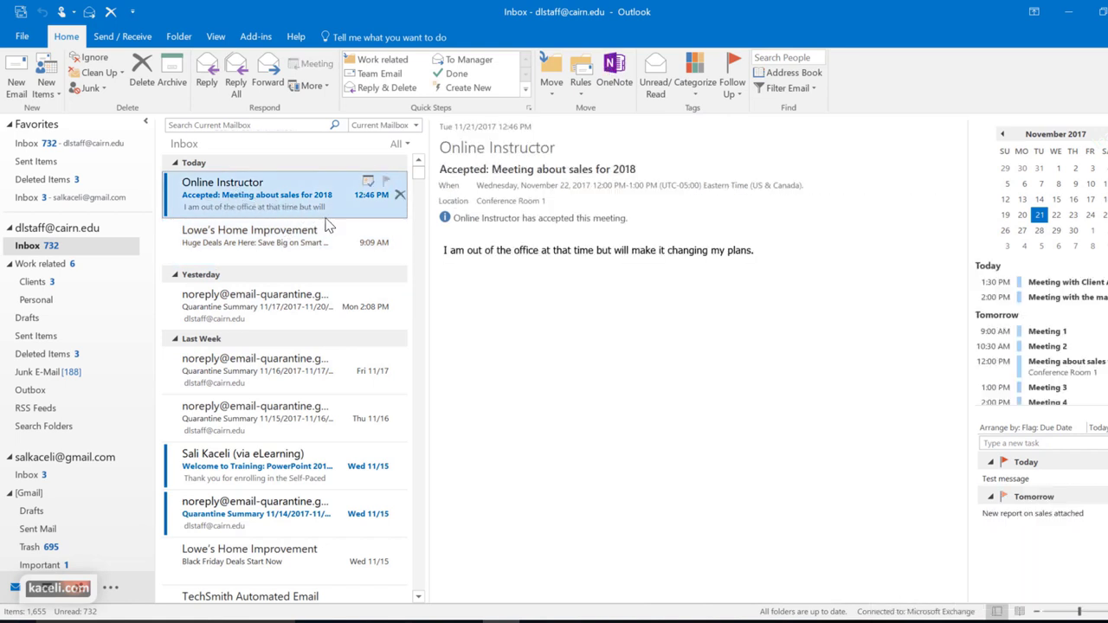
{"action": "left_click_drag", "start_coordinate": [472, 253], "coordinate": [747, 262]}
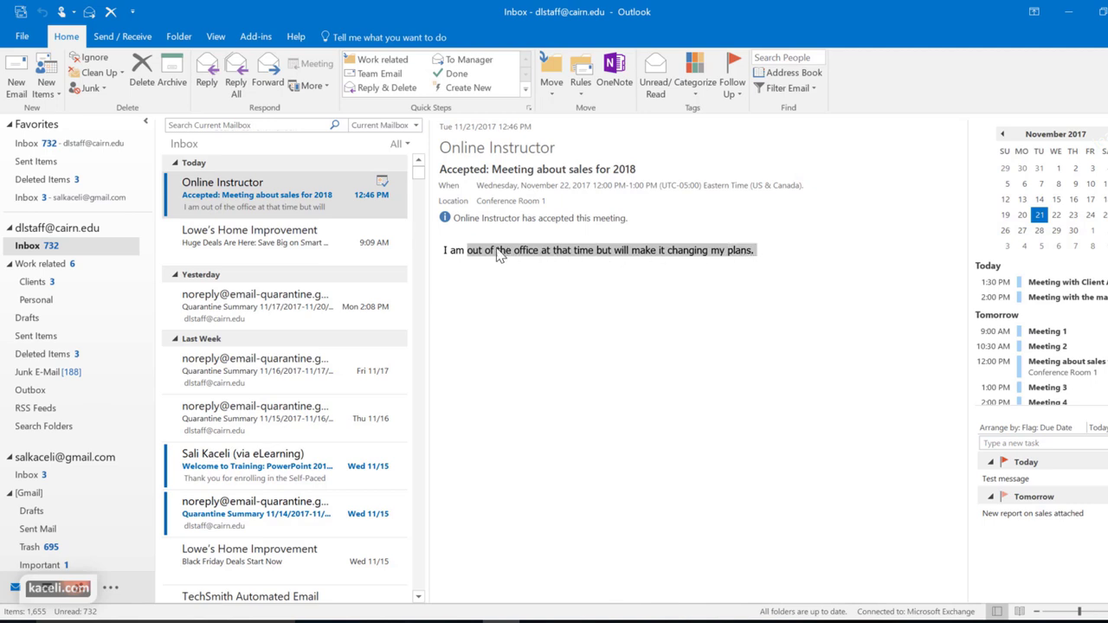
Open the sales meeting, review its Tracking responses, and close it unchanged
{"action": "left_click", "coordinate": [47, 595]}
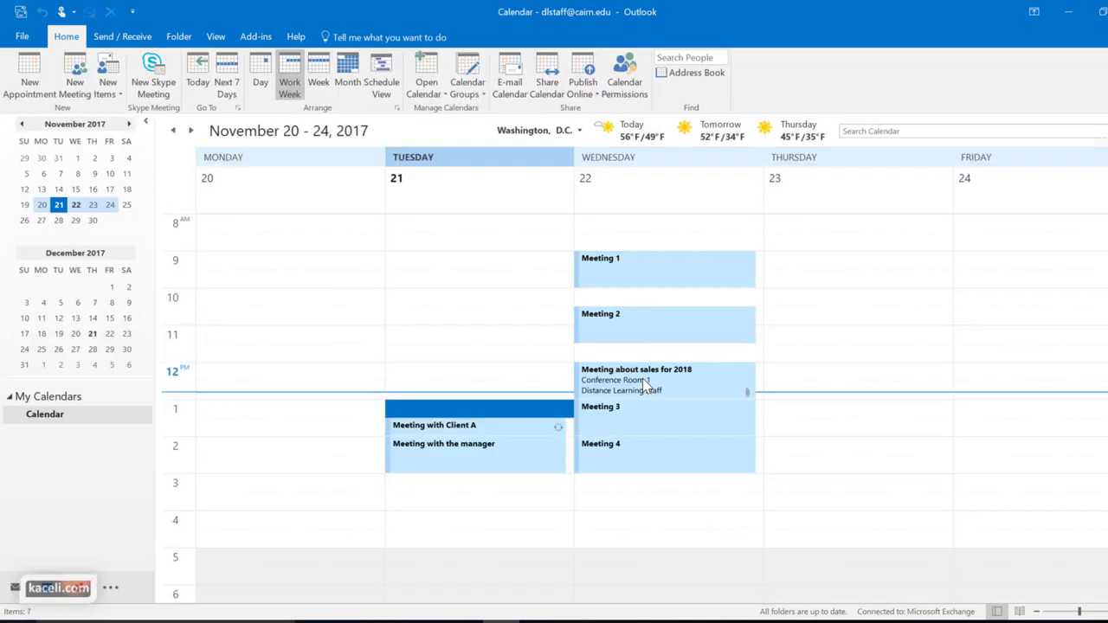
{"action": "mouse_move", "coordinate": [642, 378]}
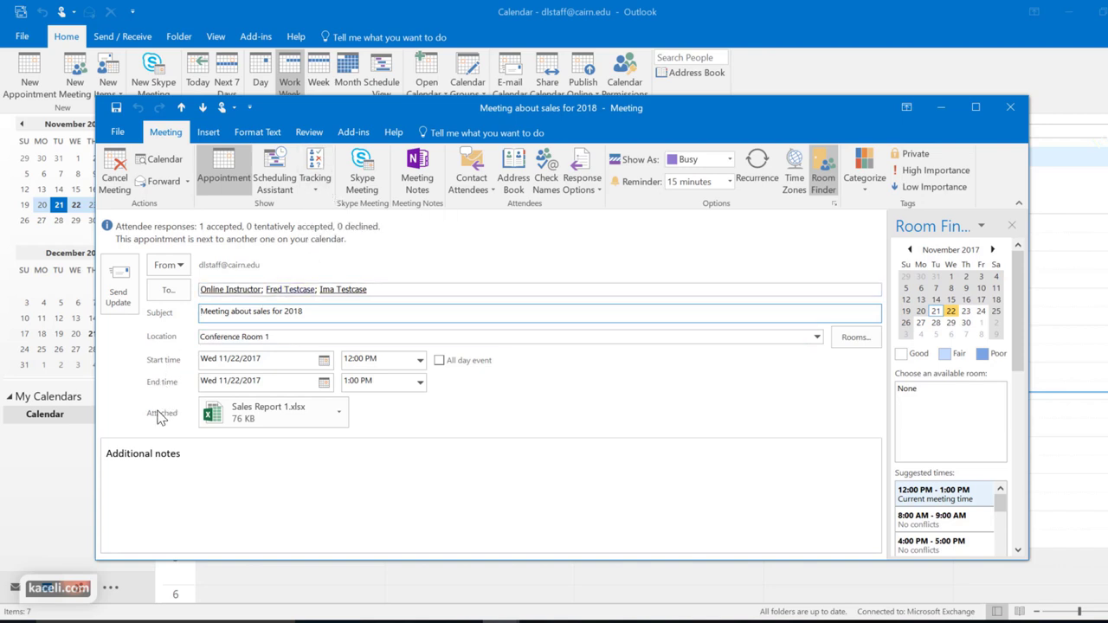
{"action": "left_click", "coordinate": [314, 182]}
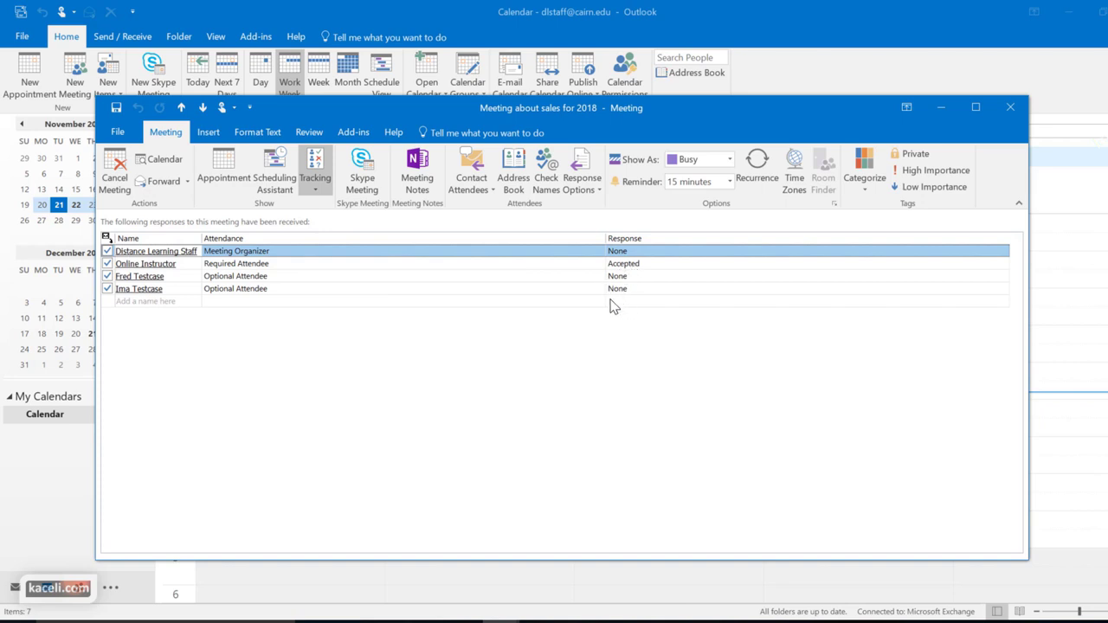
{"action": "left_click", "coordinate": [223, 177]}
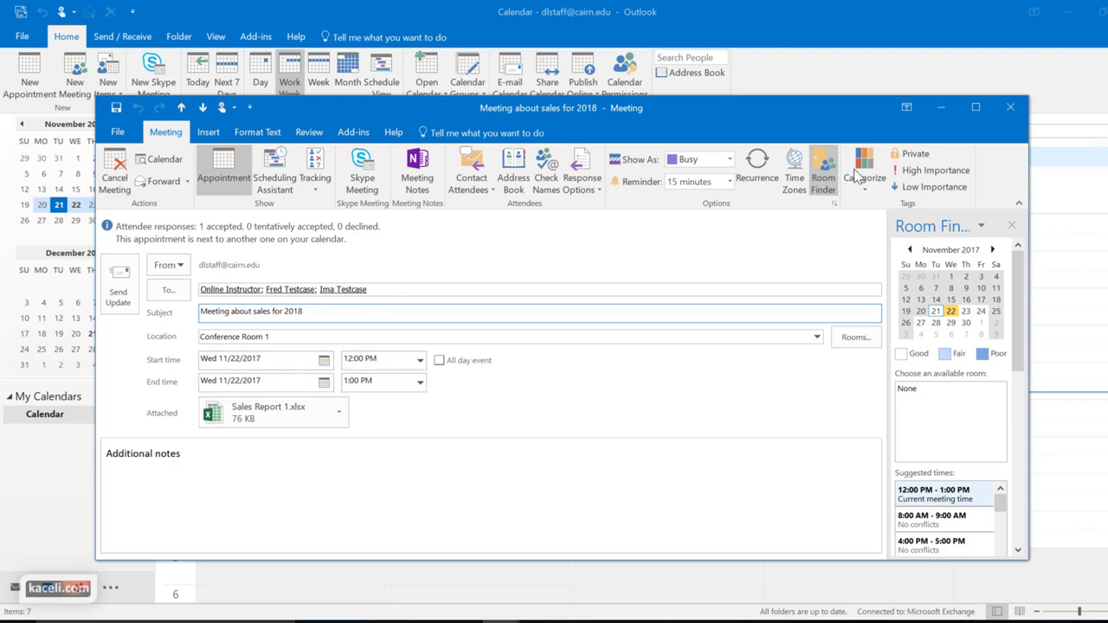
{"action": "left_click", "coordinate": [1009, 107]}
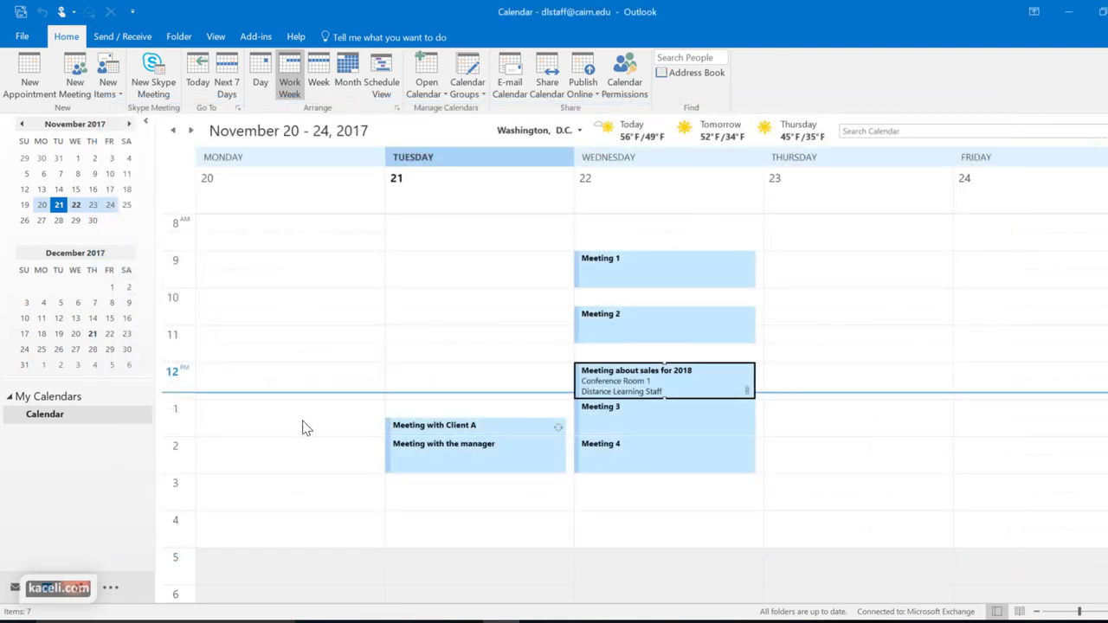
Reschedule the sales meeting to Thursday, November 23, 8:30–10:00 AM
{"action": "double_click", "coordinate": [620, 373]}
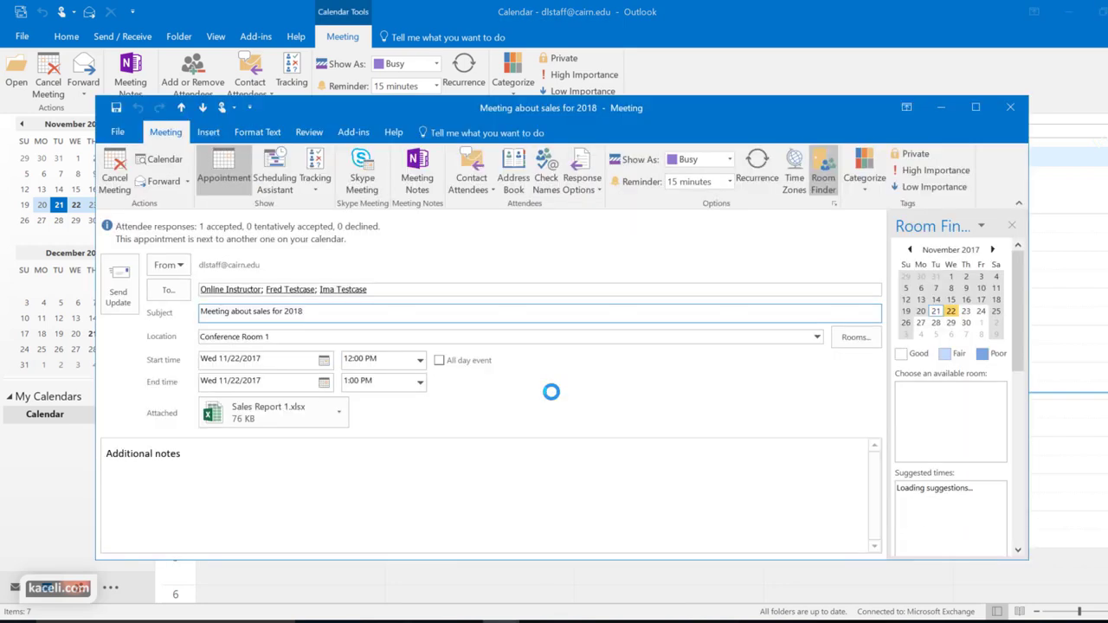
{"action": "left_click", "coordinate": [324, 360]}
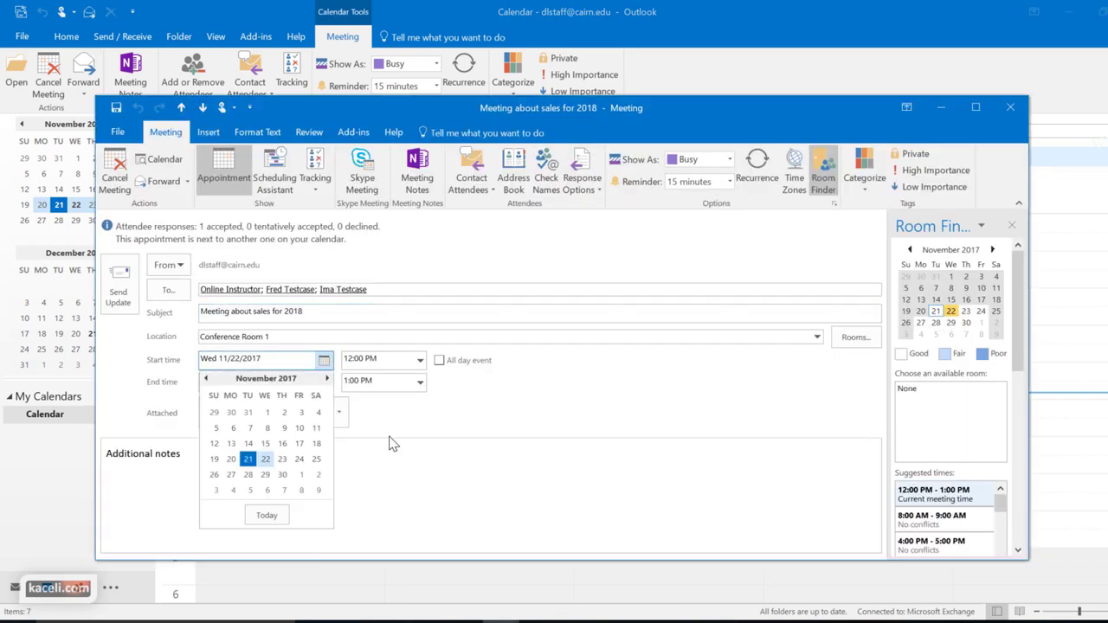
{"action": "left_click", "coordinate": [299, 459]}
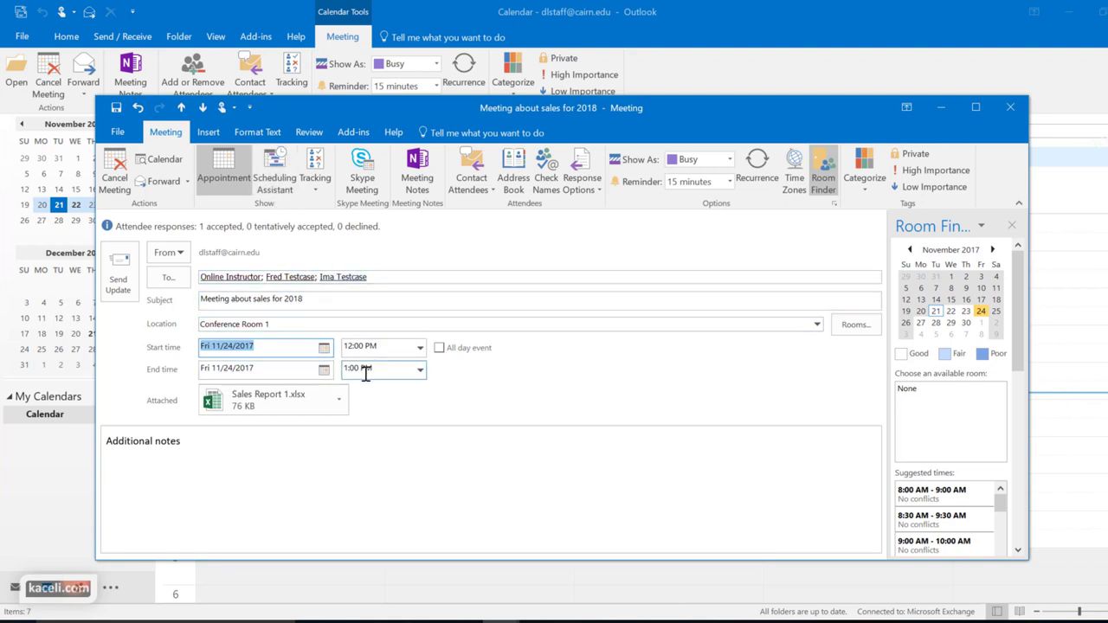
{"action": "left_click", "coordinate": [275, 173]}
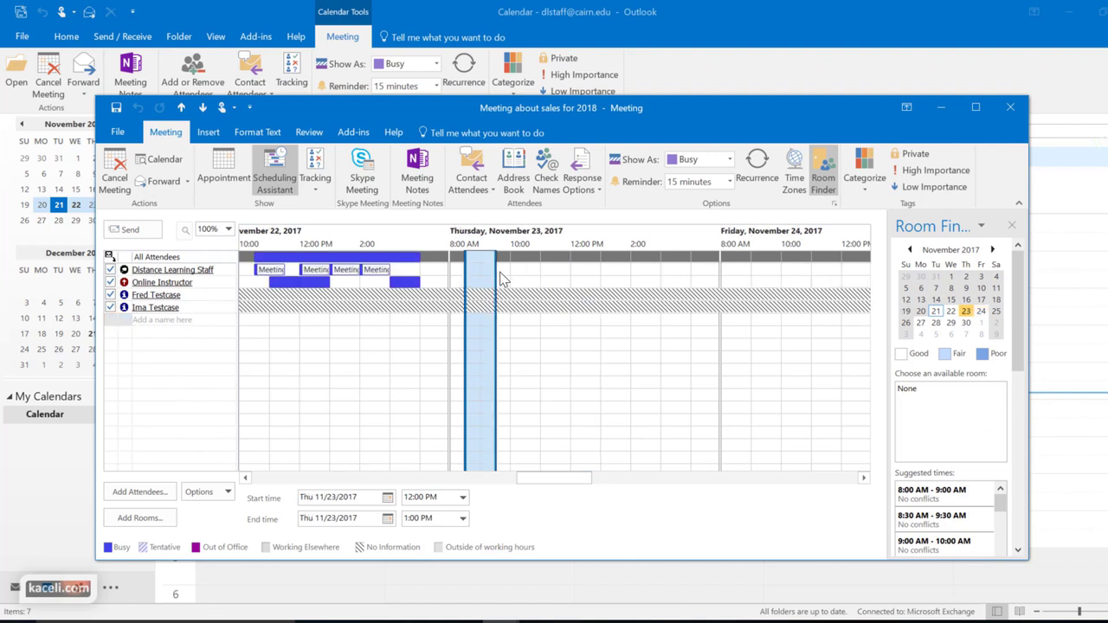
{"action": "left_click_drag", "start_coordinate": [500, 275], "coordinate": [510, 286]}
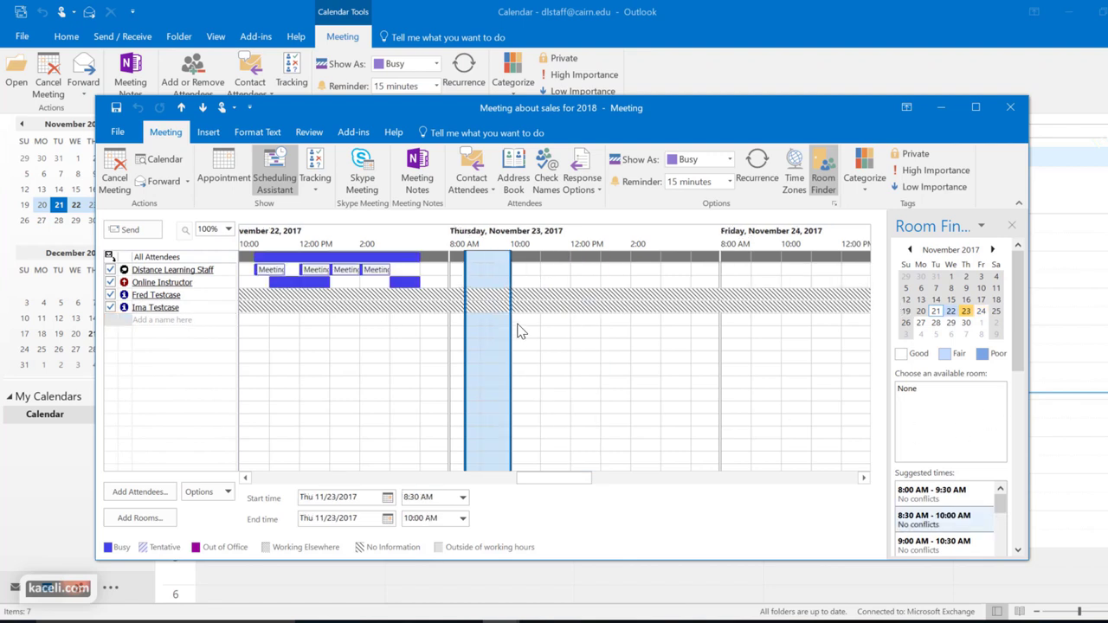
{"action": "left_click", "coordinate": [235, 167]}
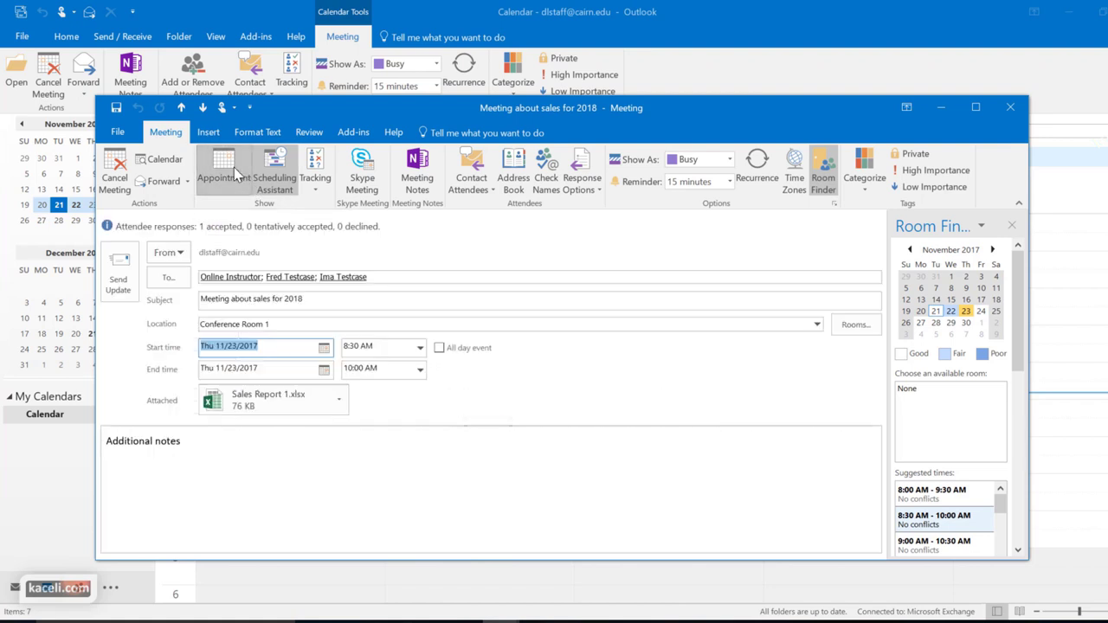
Replace the notes with 'Sorry, I had change the time. ..' and send the update
{"action": "left_click_drag", "start_coordinate": [183, 441], "coordinate": [72, 436]}
{"action": "type", "text": "Sorry, I had change the time. ..."}
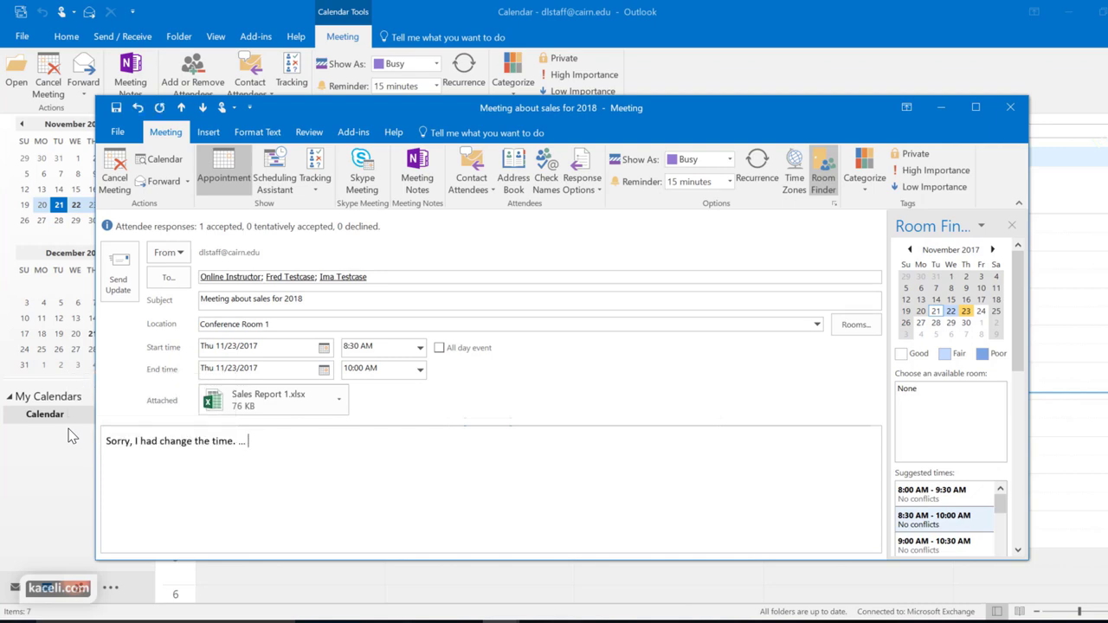
{"action": "left_click", "coordinate": [110, 283]}
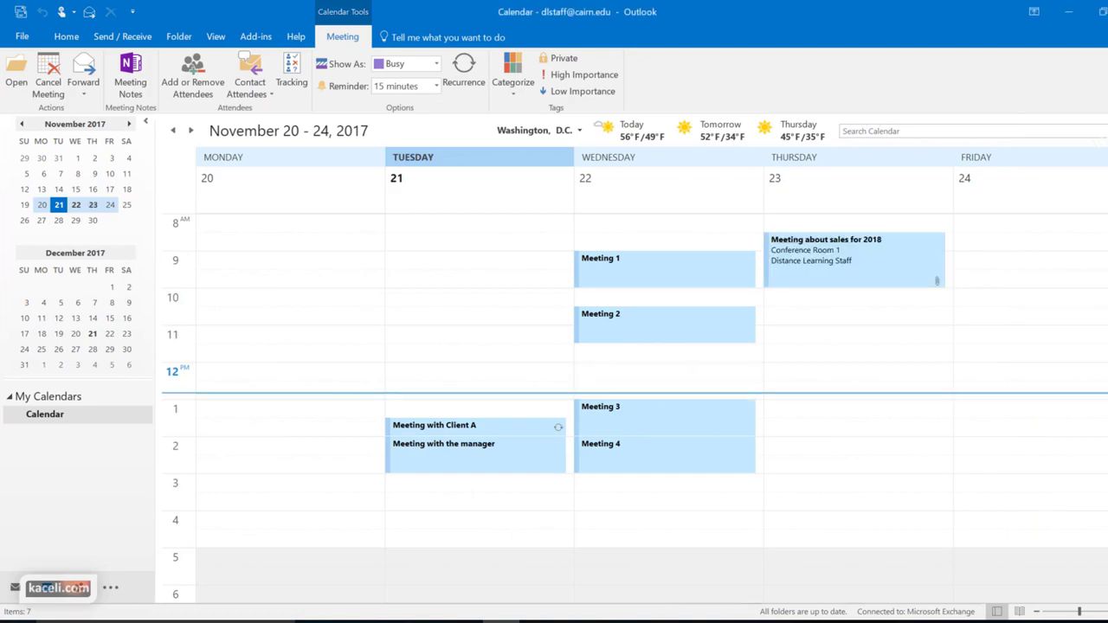
Accept the rescheduled Thursday 8:30 AM meeting in Outlook Web App without a note
{"action": "left_click", "coordinate": [464, 622]}
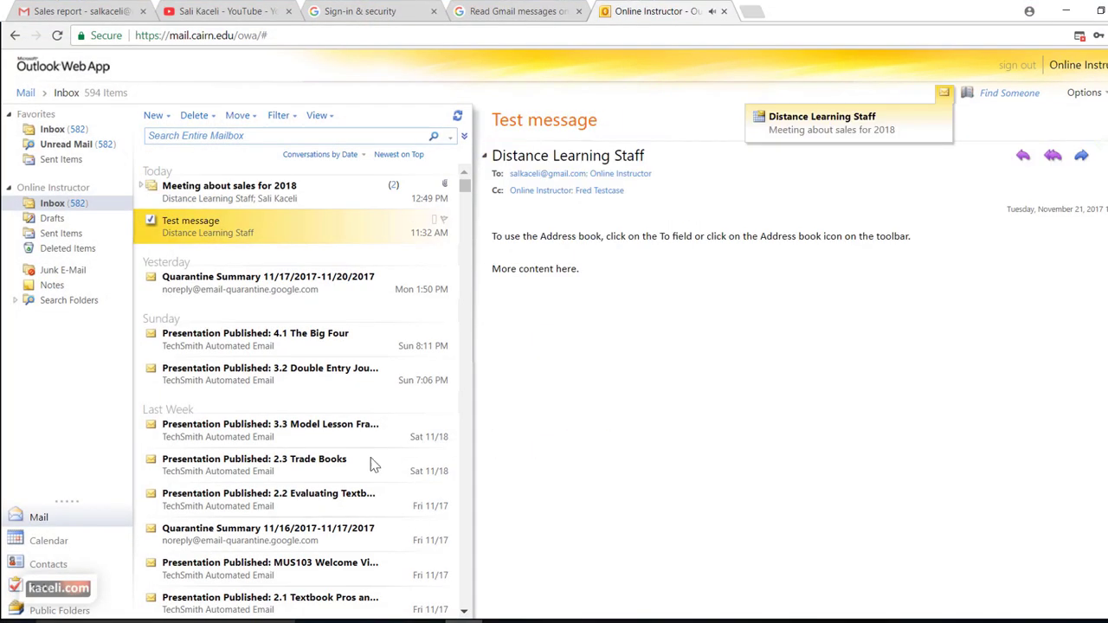
{"action": "left_click", "coordinate": [230, 198]}
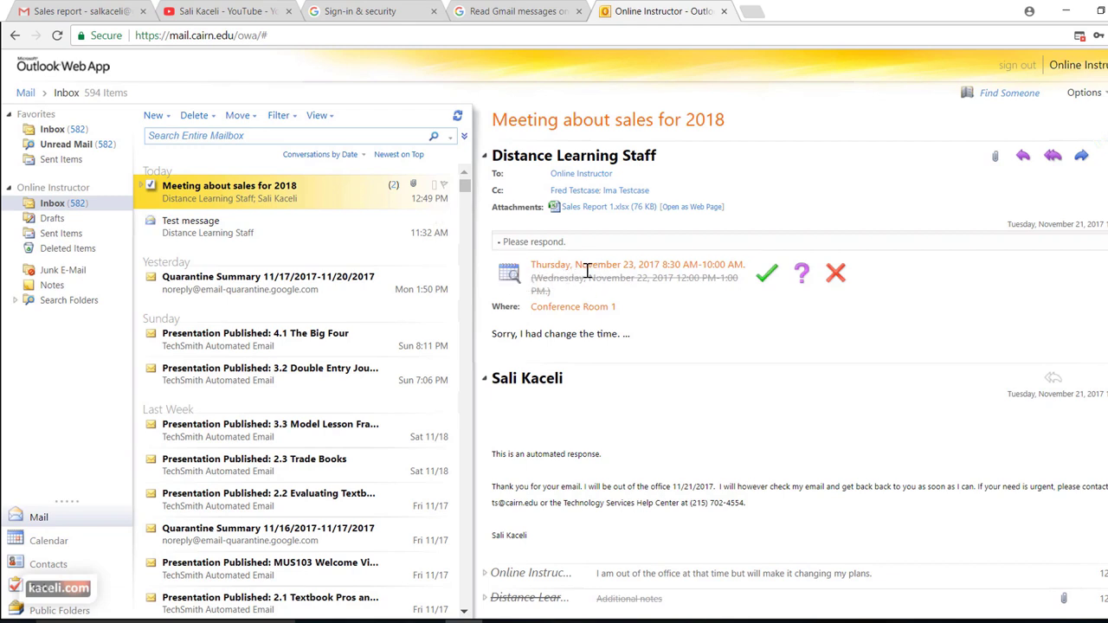
{"action": "left_click", "coordinate": [769, 282]}
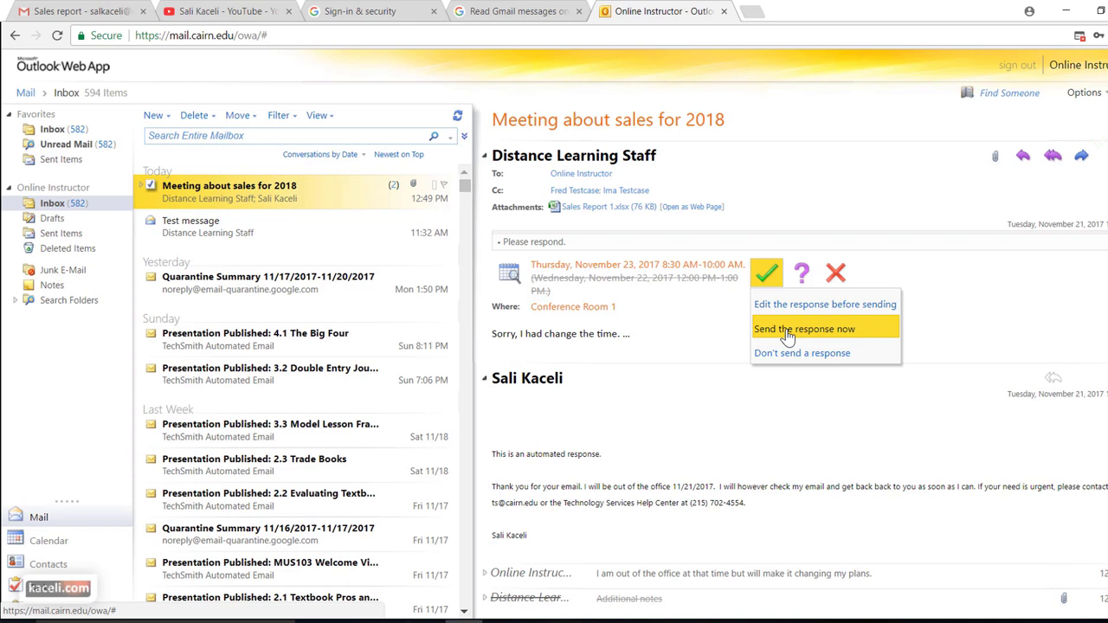
{"action": "left_click", "coordinate": [787, 330]}
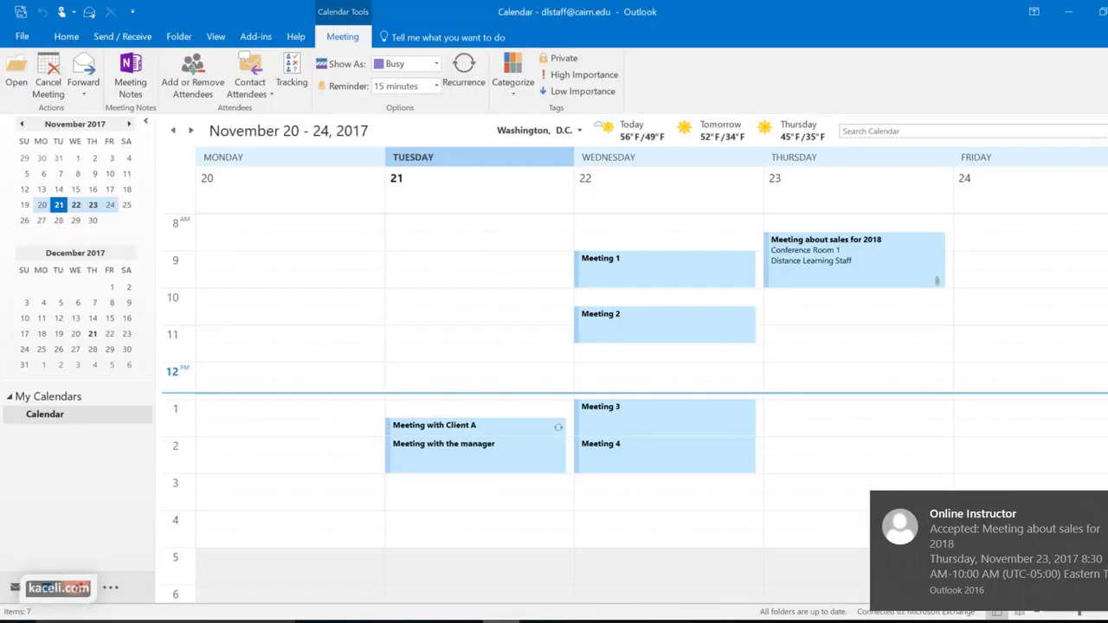
{"action": "left_click", "coordinate": [500, 622]}
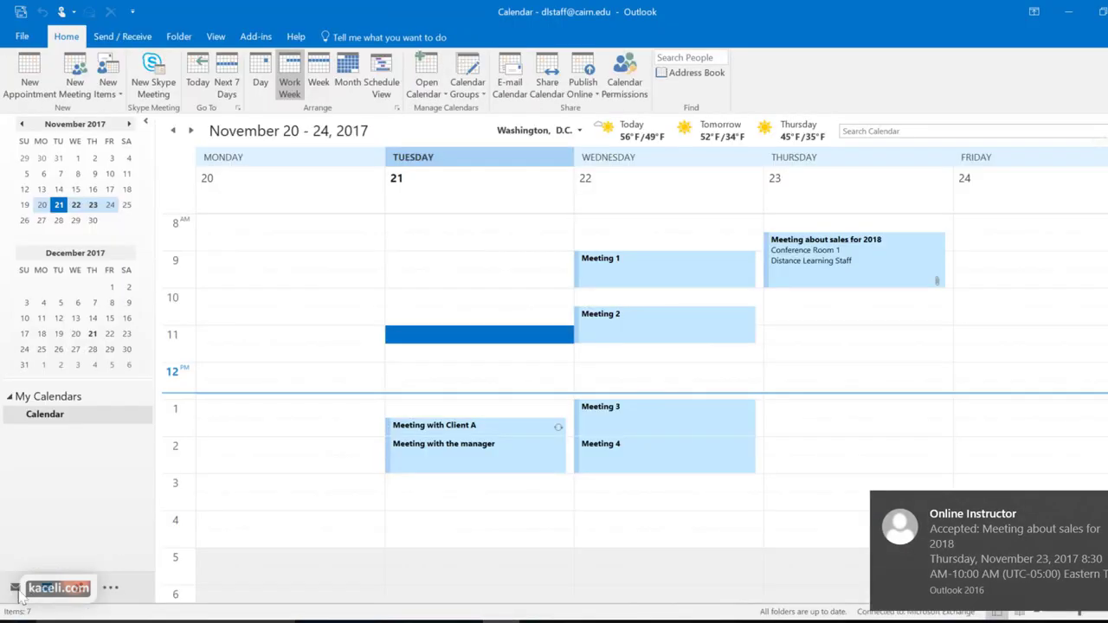
Visit Mail, then back in Calendar open the Thursday 'Meeting about sales for 2018'
{"action": "left_click", "coordinate": [479, 334]}
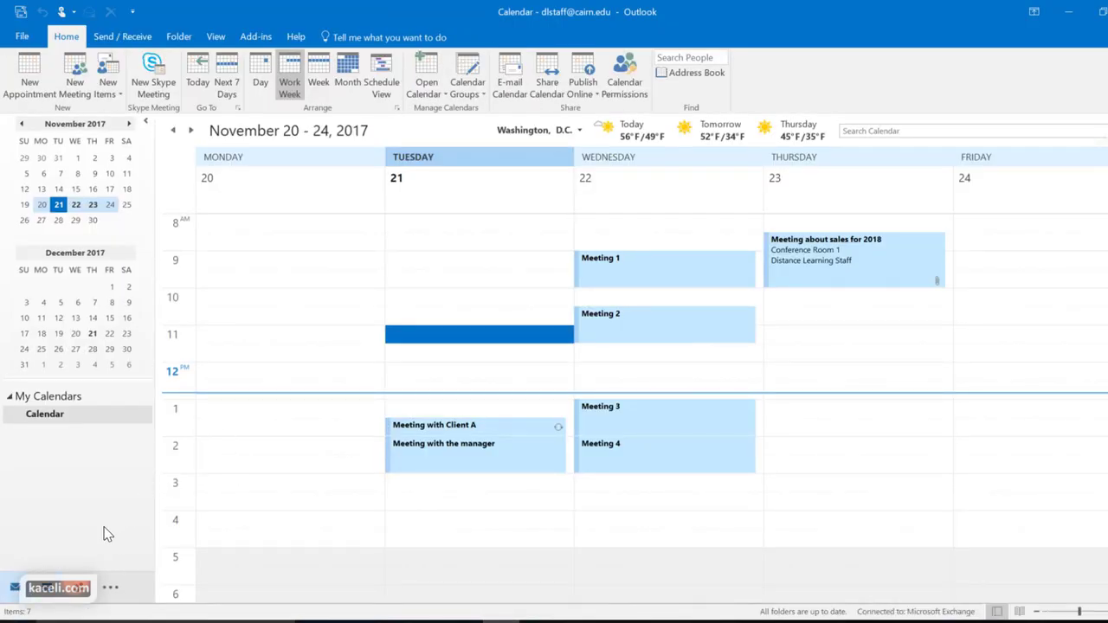
{"action": "left_click", "coordinate": [18, 589]}
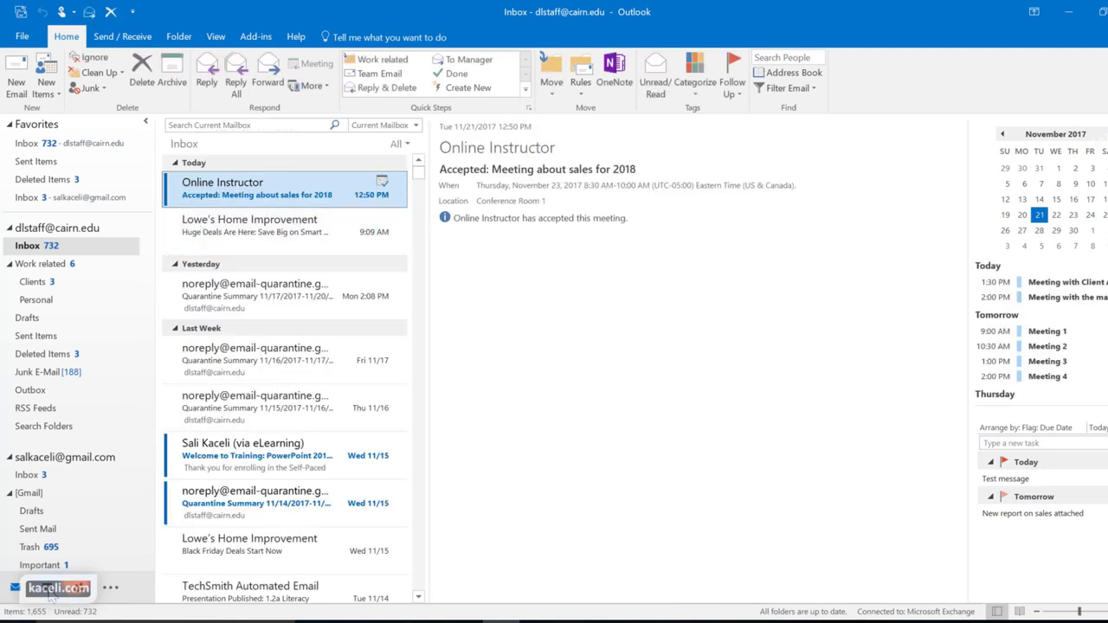
{"action": "left_click", "coordinate": [52, 596]}
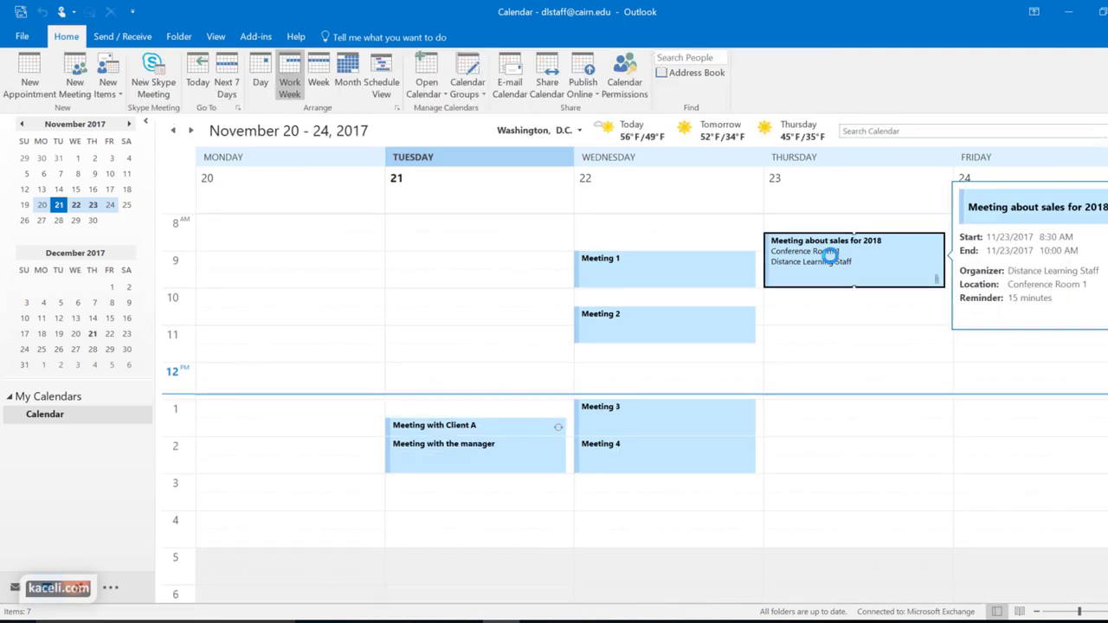
{"action": "left_click", "coordinate": [831, 254]}
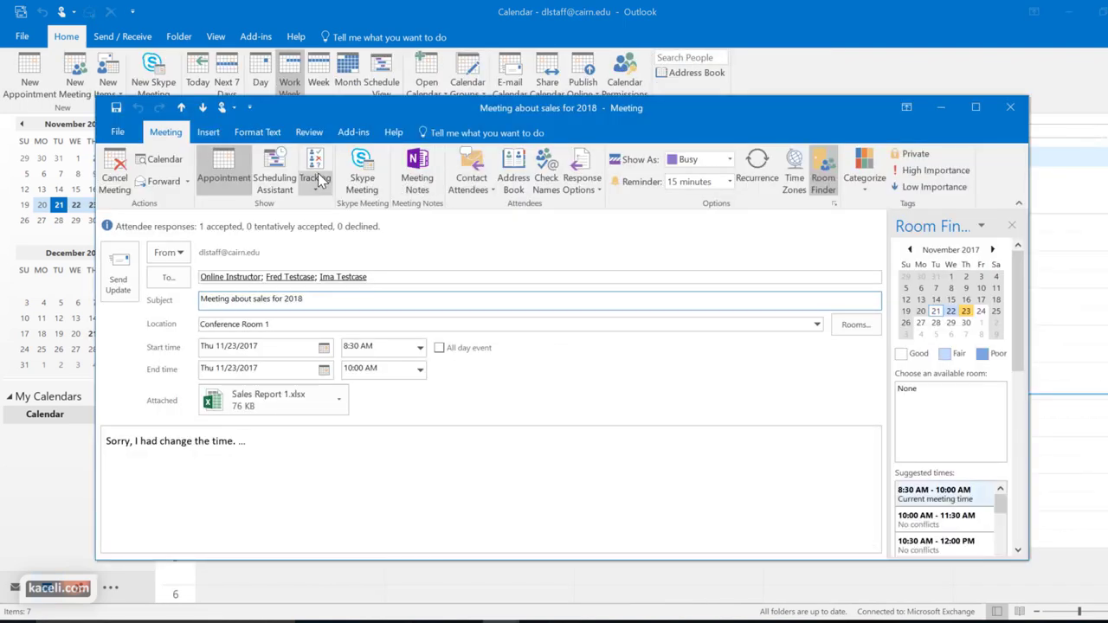
{"action": "left_click", "coordinate": [317, 147]}
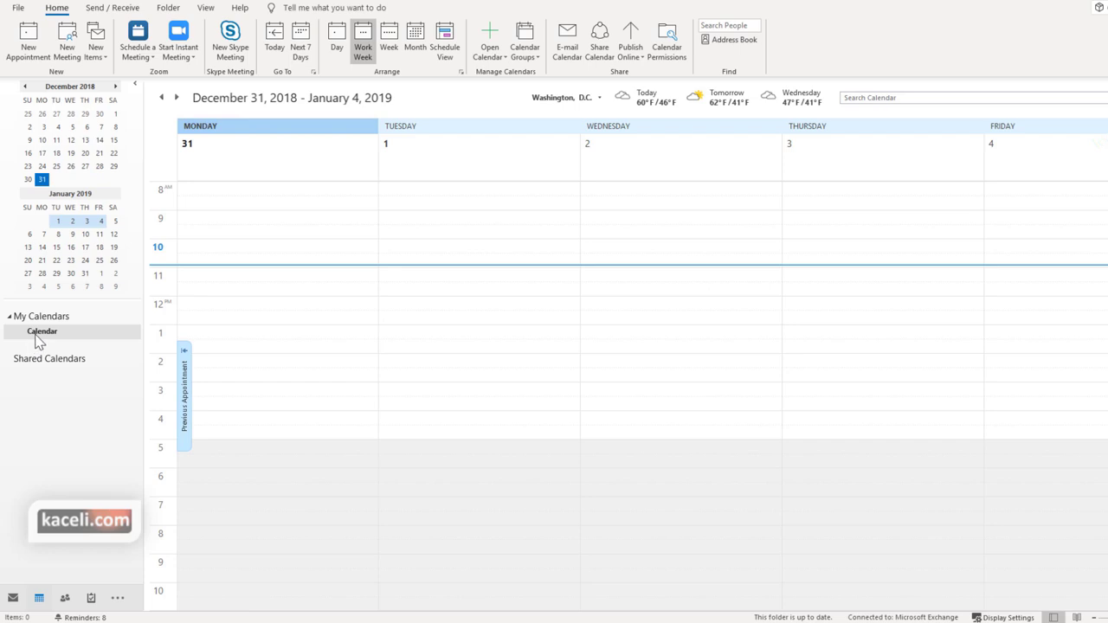
Share the Calendar with Online Instructor at Limited details, send the invitation and confirm
{"action": "left_click", "coordinate": [45, 336]}
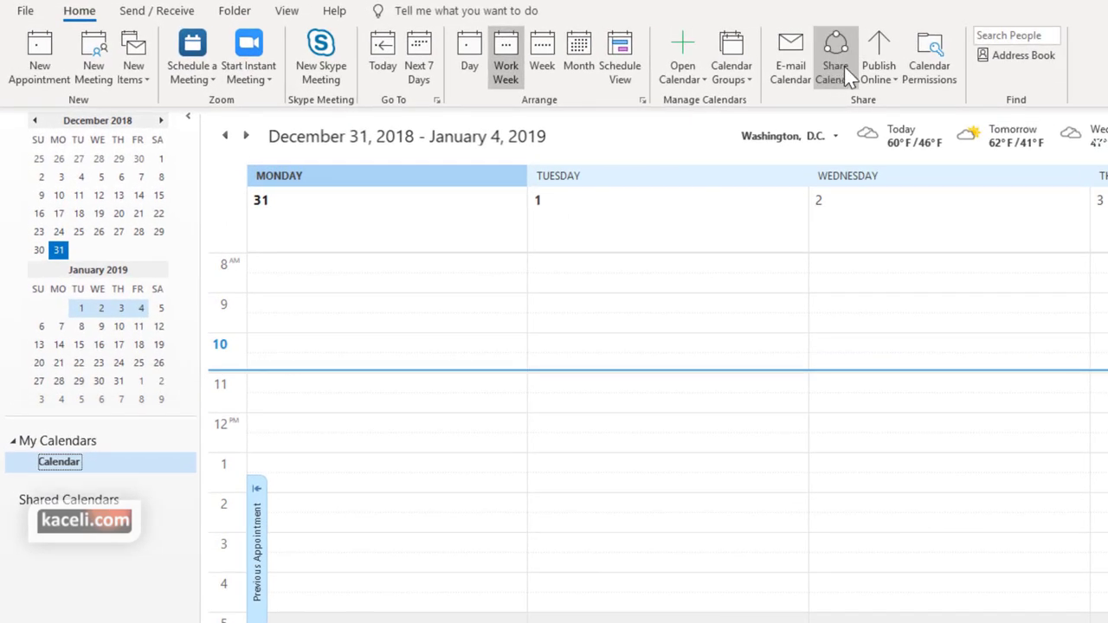
{"action": "right_click", "coordinate": [71, 468]}
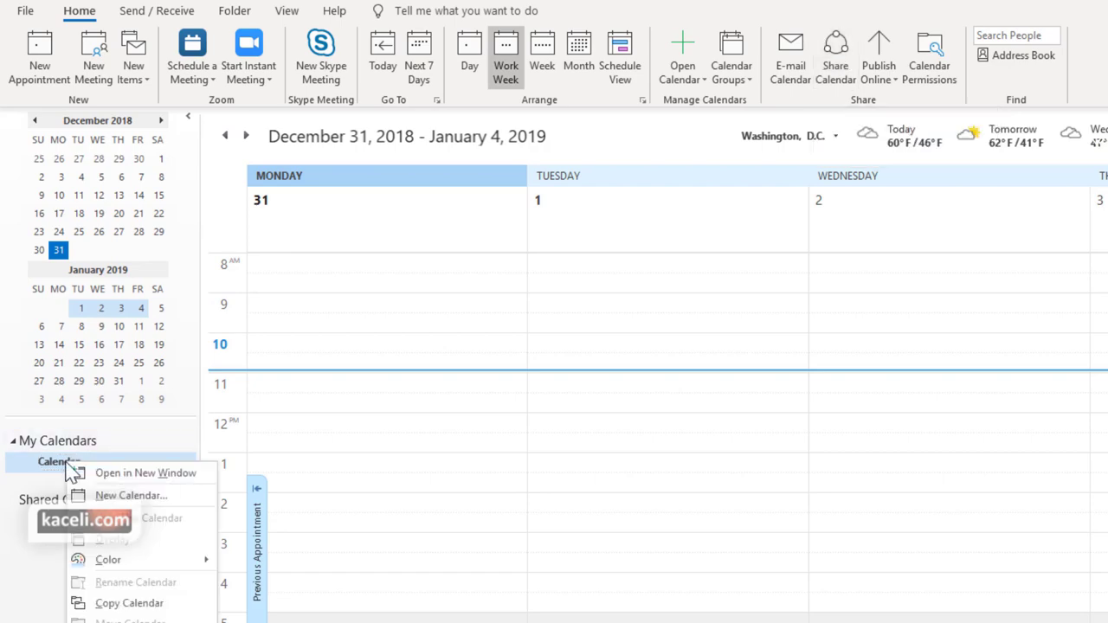
{"action": "mouse_move", "coordinate": [102, 586]}
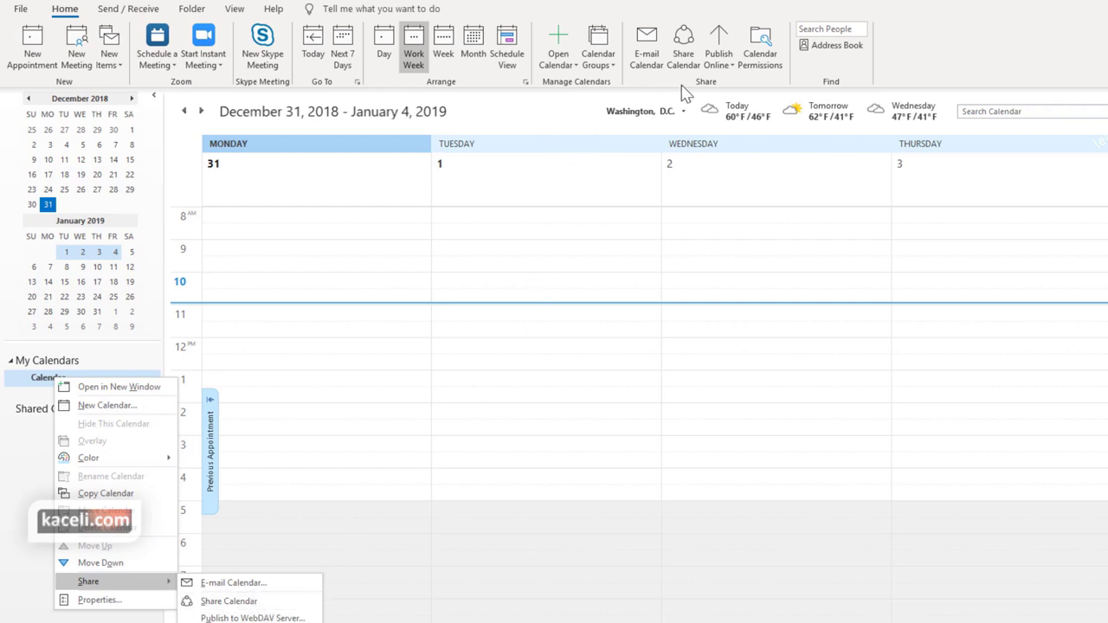
{"action": "left_click", "coordinate": [684, 45]}
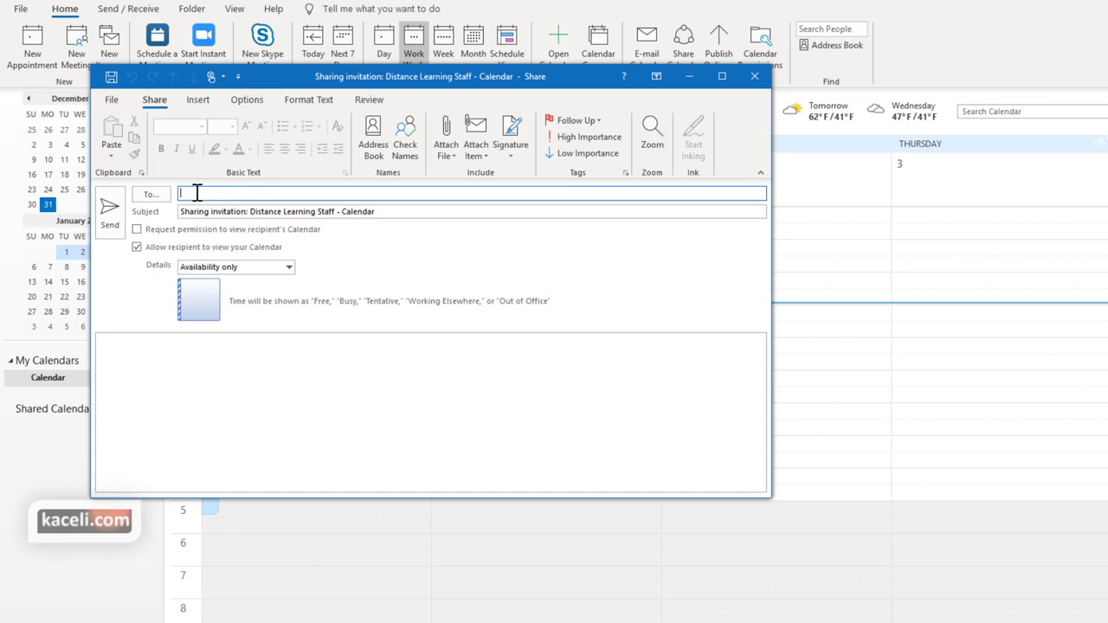
{"action": "type", "text": "online"}
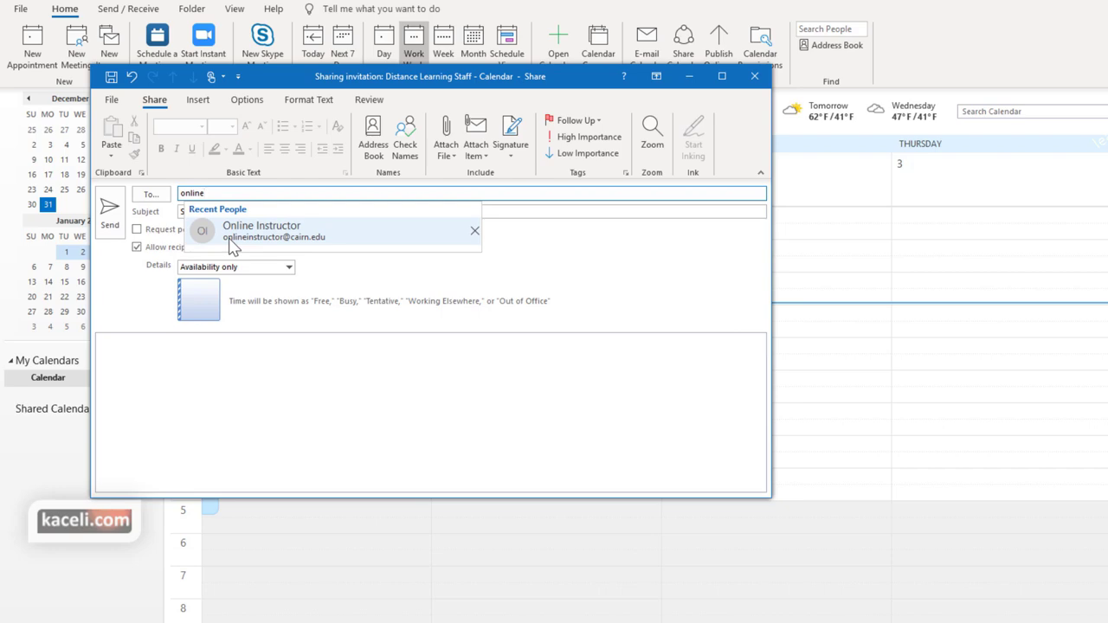
{"action": "left_click", "coordinate": [238, 246]}
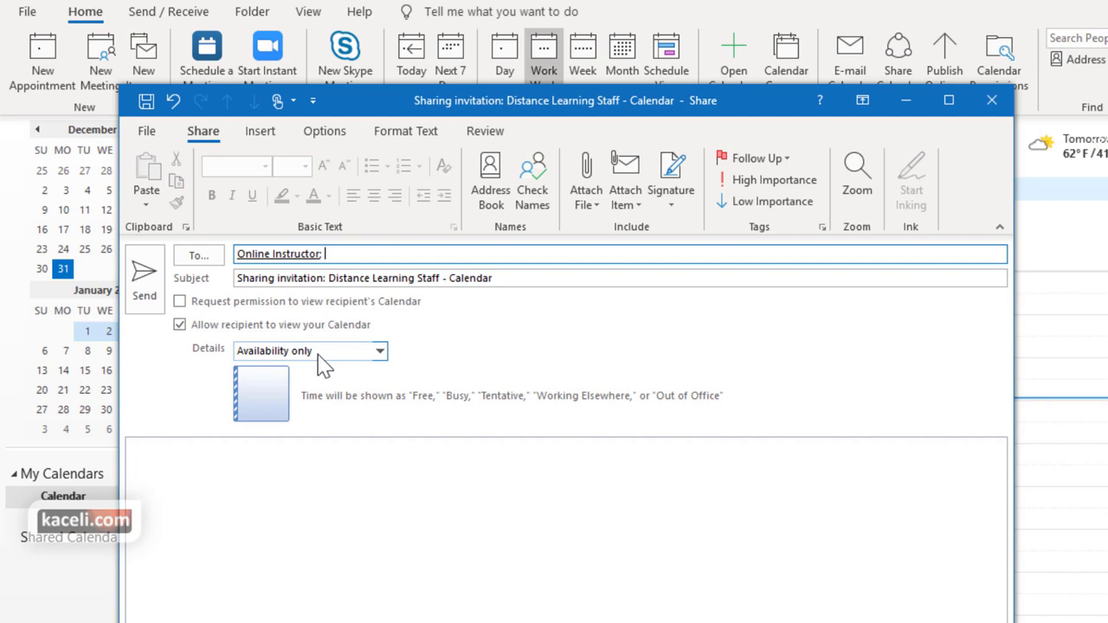
{"action": "left_click", "coordinate": [378, 352]}
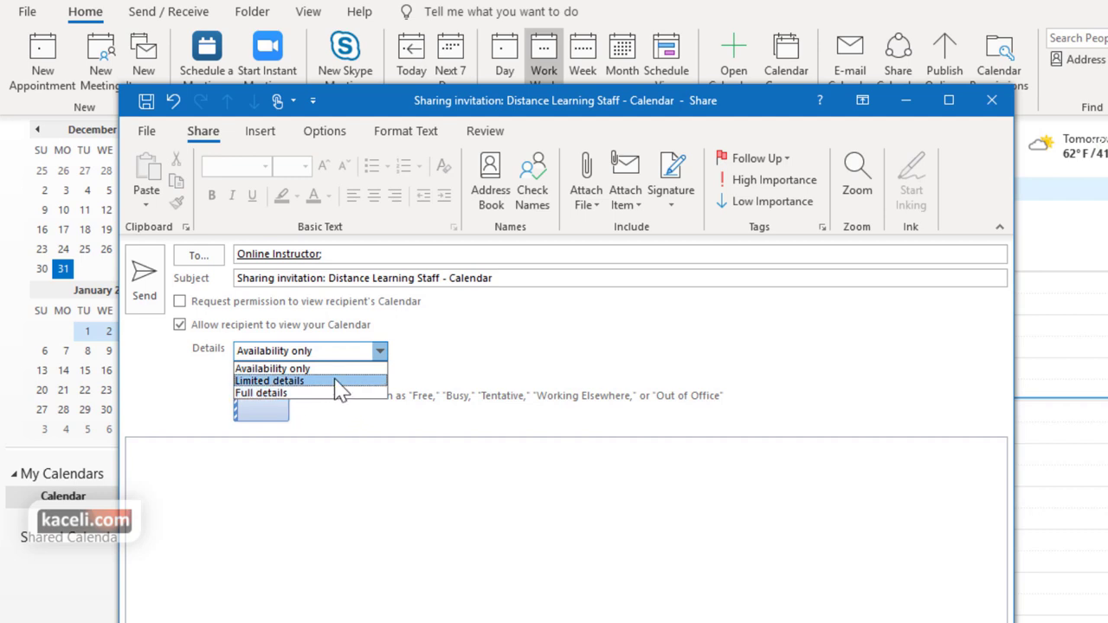
{"action": "left_click", "coordinate": [289, 381]}
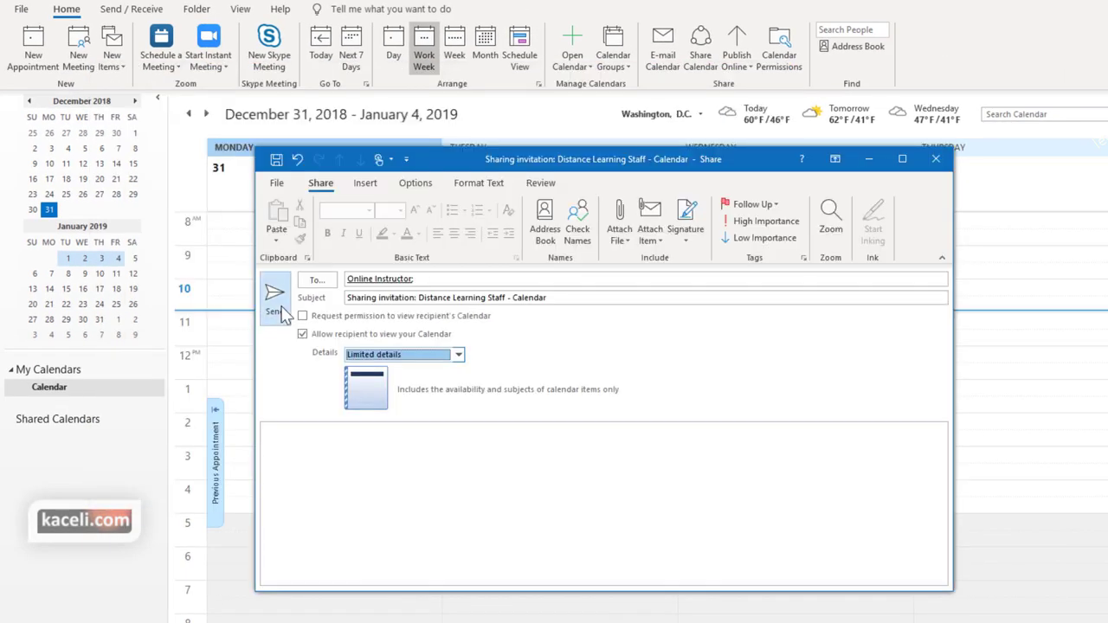
{"action": "left_click", "coordinate": [275, 299]}
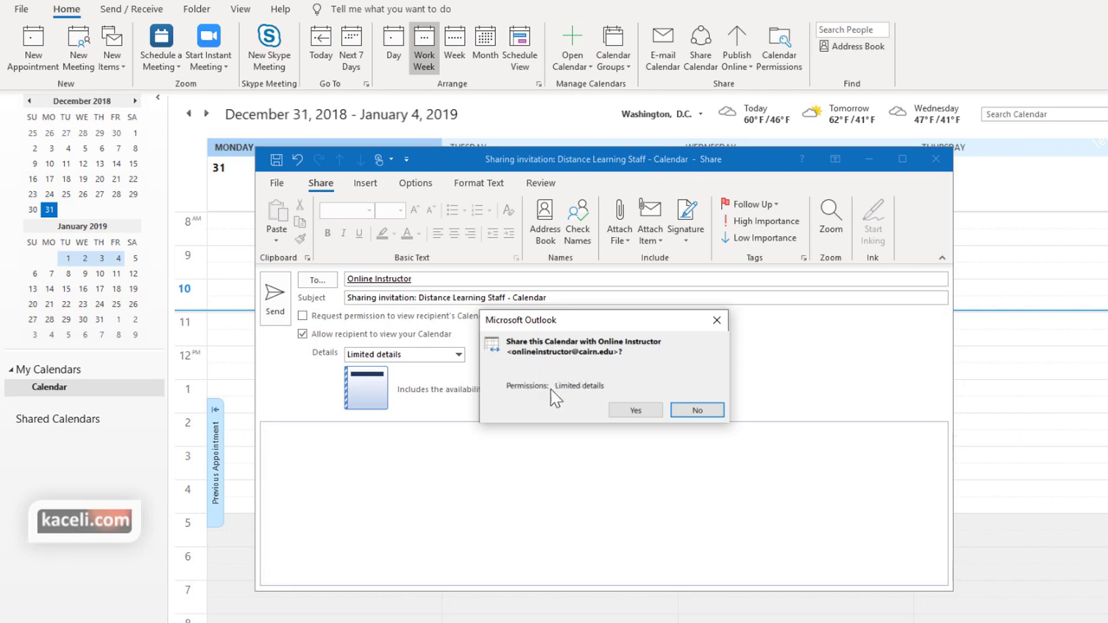
{"action": "left_click", "coordinate": [636, 410]}
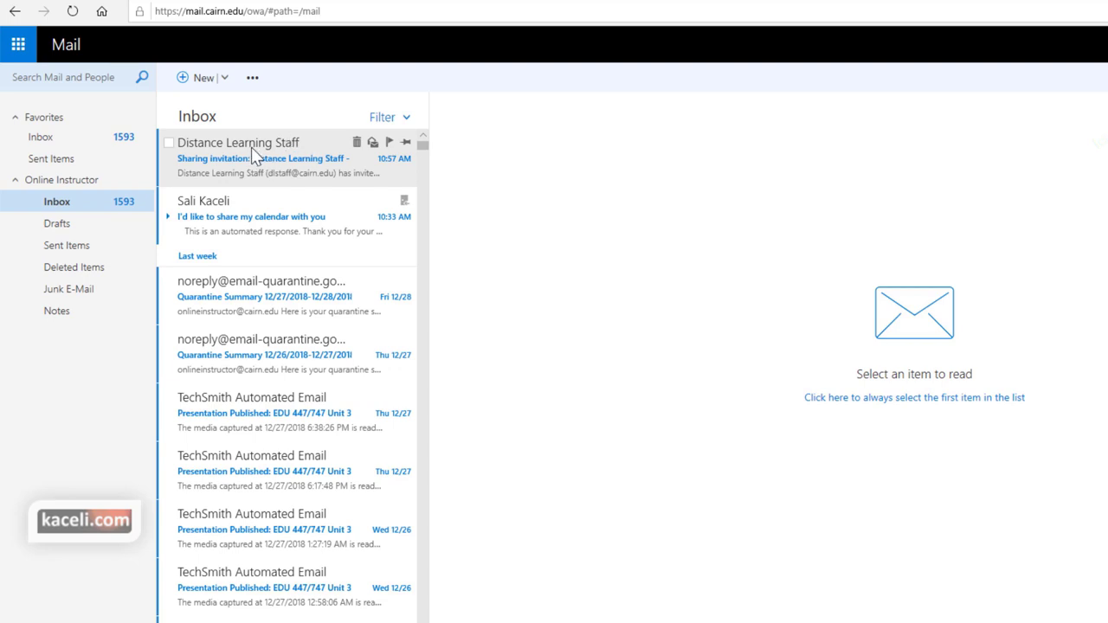
Accept the Distance Learning Staff calendar invitation, then toggle the own Calendar off and on
{"action": "left_click", "coordinate": [252, 149]}
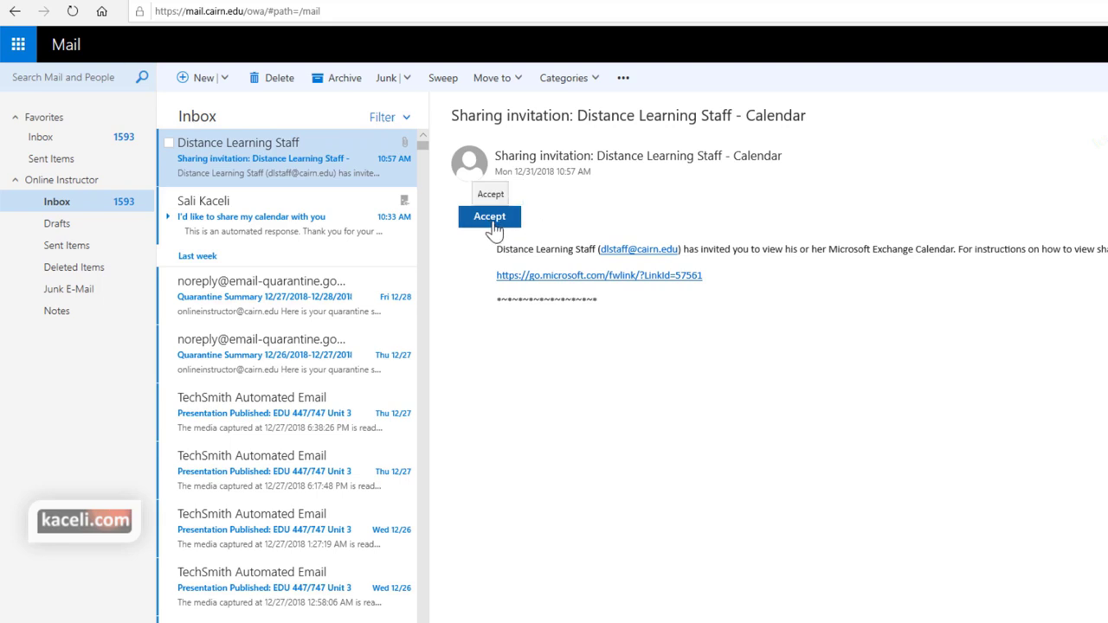
{"action": "left_click", "coordinate": [490, 218]}
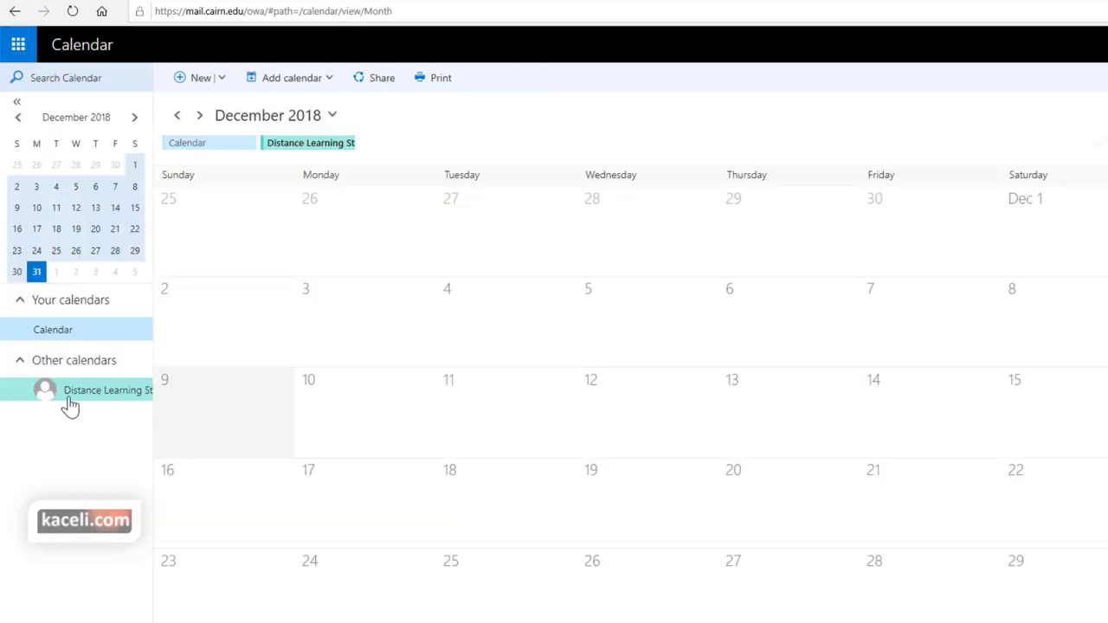
{"action": "left_click", "coordinate": [61, 334]}
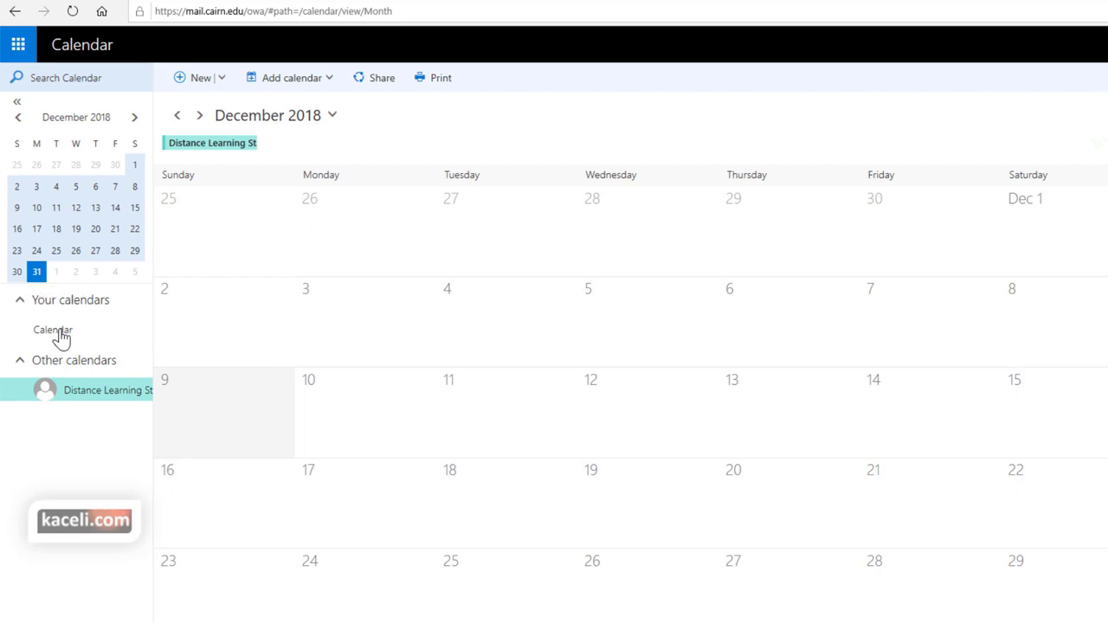
{"action": "left_click", "coordinate": [61, 336]}
{"action": "mouse_move", "coordinate": [286, 152]}
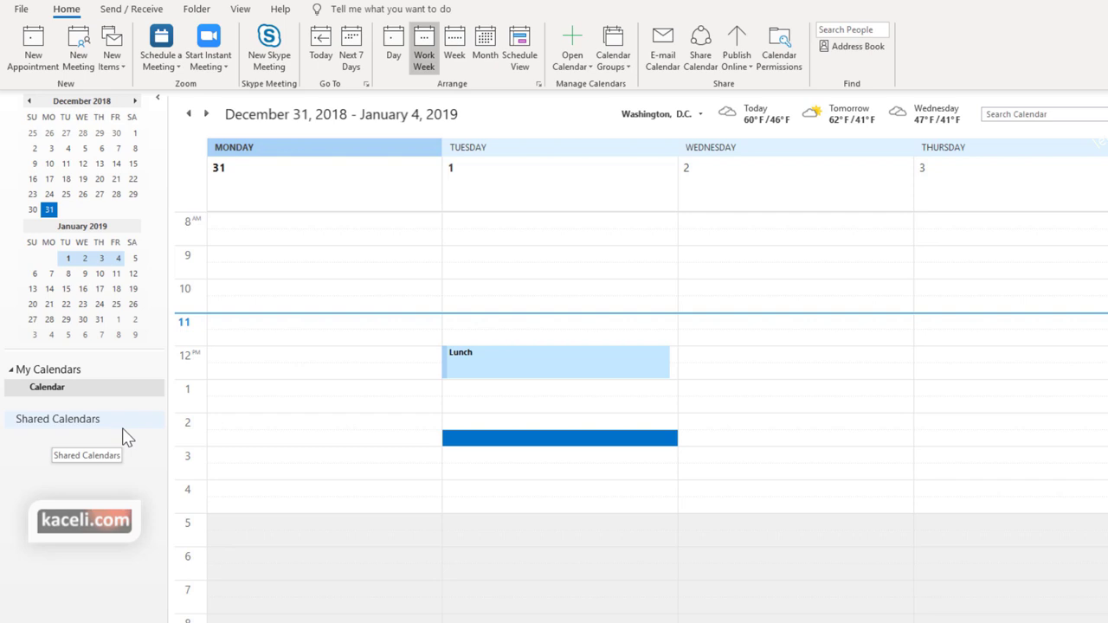
Open the Calendar's sharing permissions and review Online Instructor's permission settings
{"action": "left_click", "coordinate": [54, 397]}
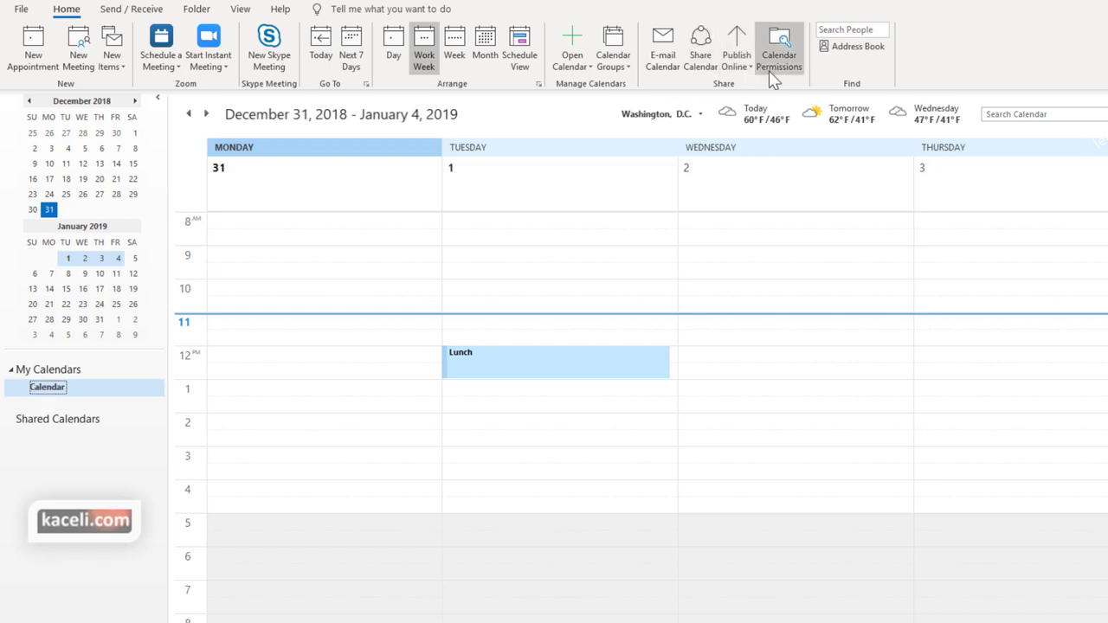
{"action": "right_click", "coordinate": [47, 391]}
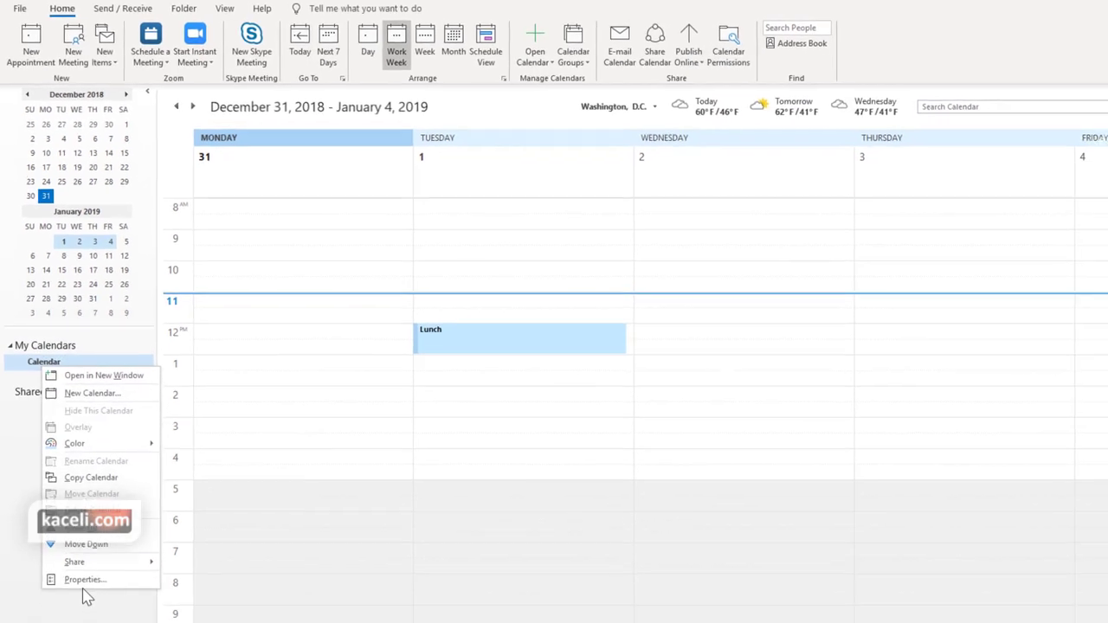
{"action": "left_click", "coordinate": [91, 617]}
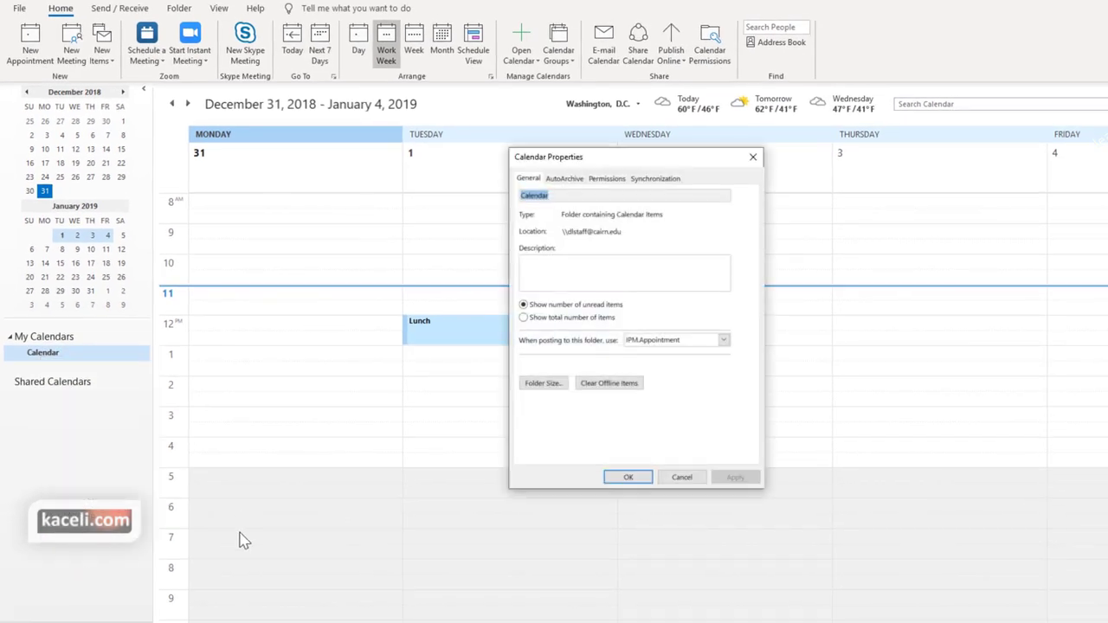
{"action": "left_click", "coordinate": [681, 478]}
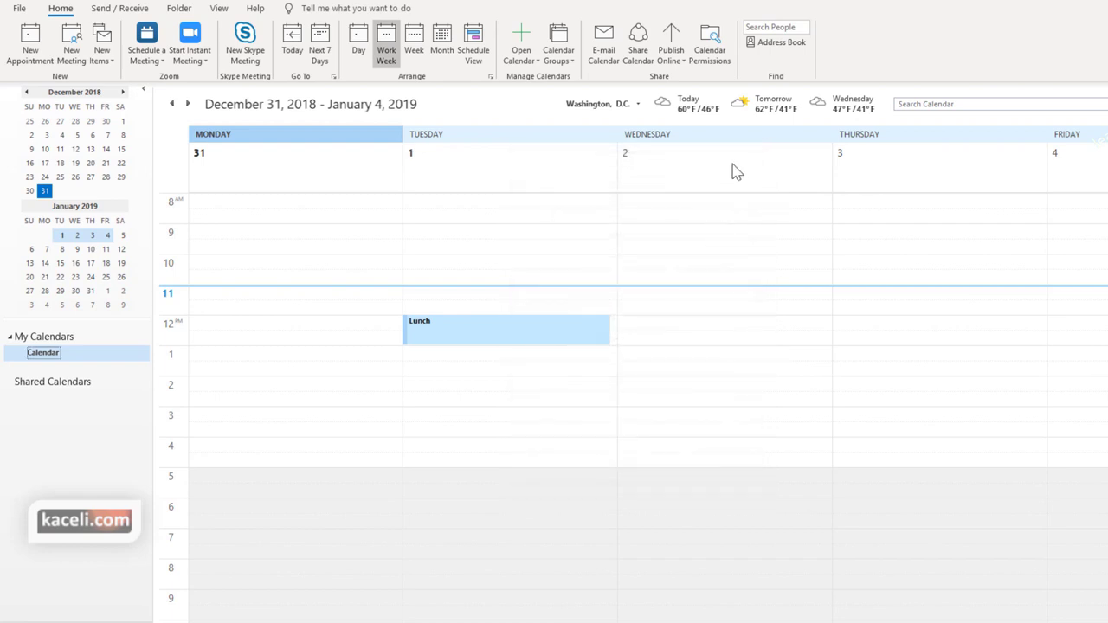
{"action": "left_click", "coordinate": [711, 47]}
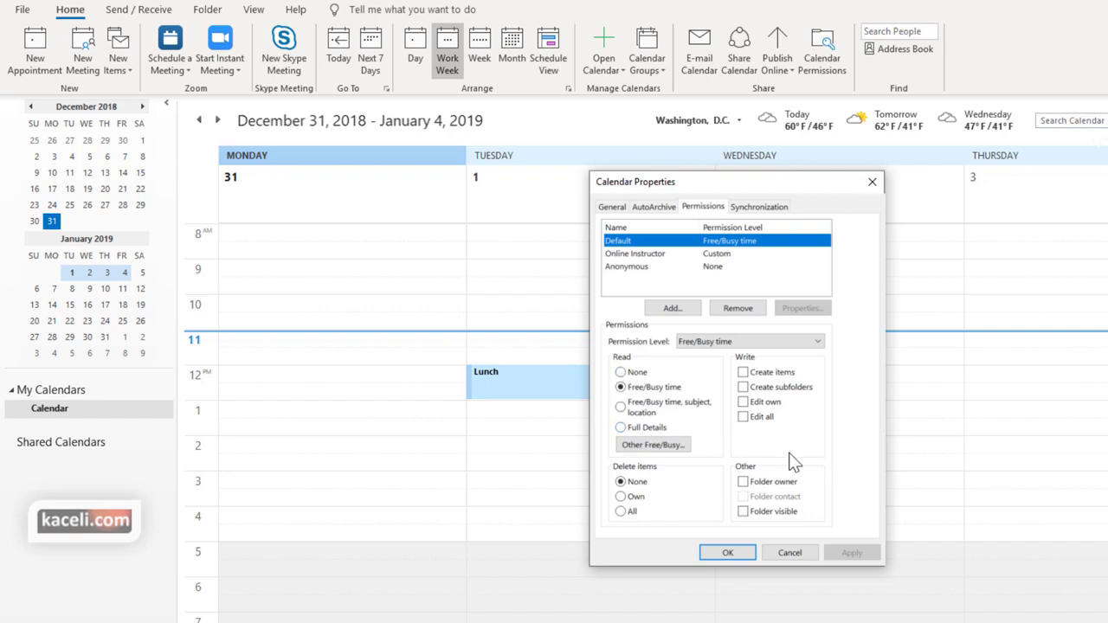
{"action": "left_click", "coordinate": [649, 255]}
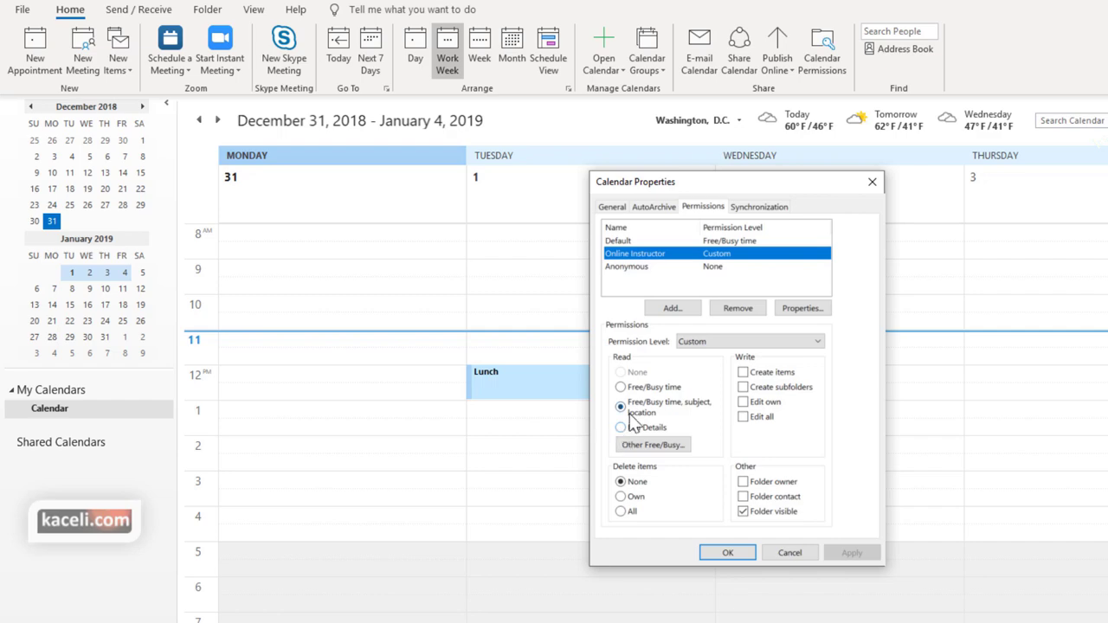
Add a temporary user with Full Details read access, then remove it and save
{"action": "left_click", "coordinate": [671, 309]}
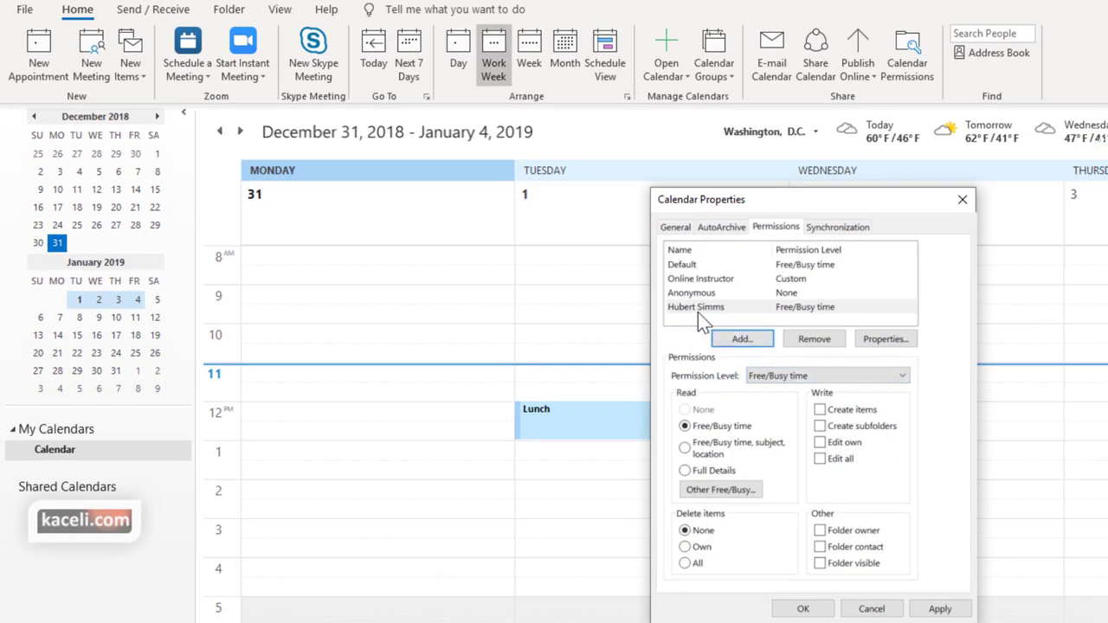
{"action": "left_click", "coordinate": [698, 308]}
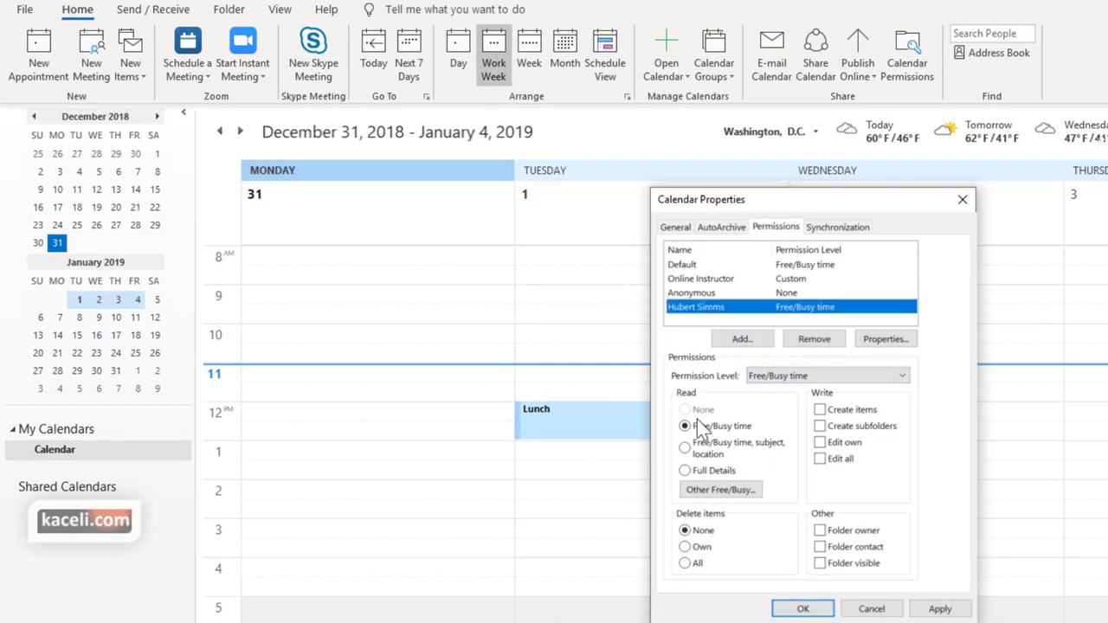
{"action": "left_click", "coordinate": [699, 474]}
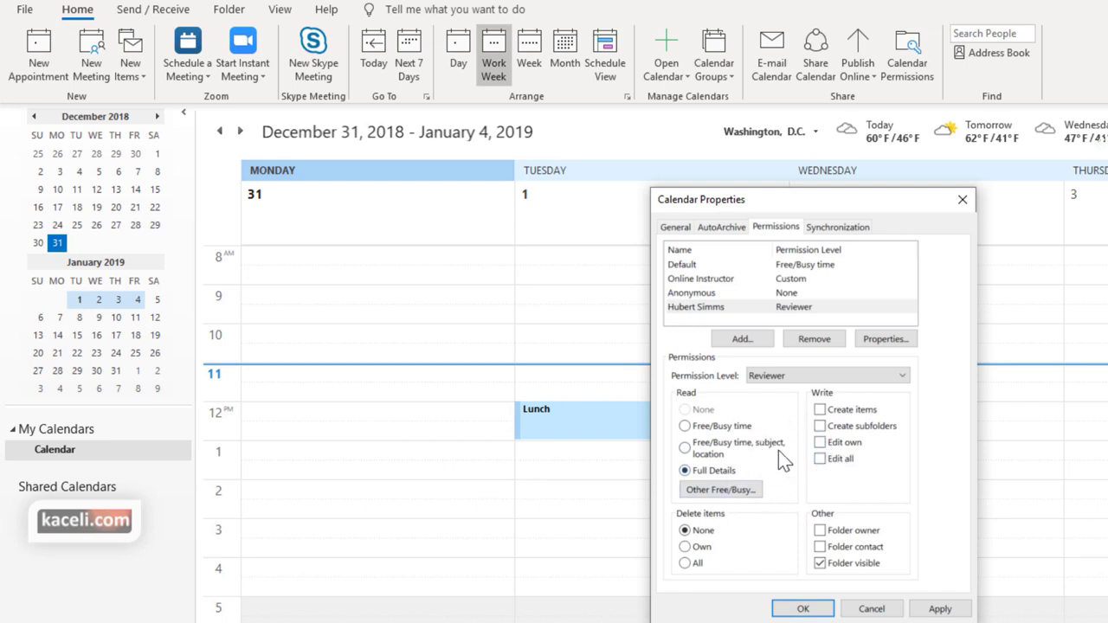
{"action": "left_click", "coordinate": [797, 310]}
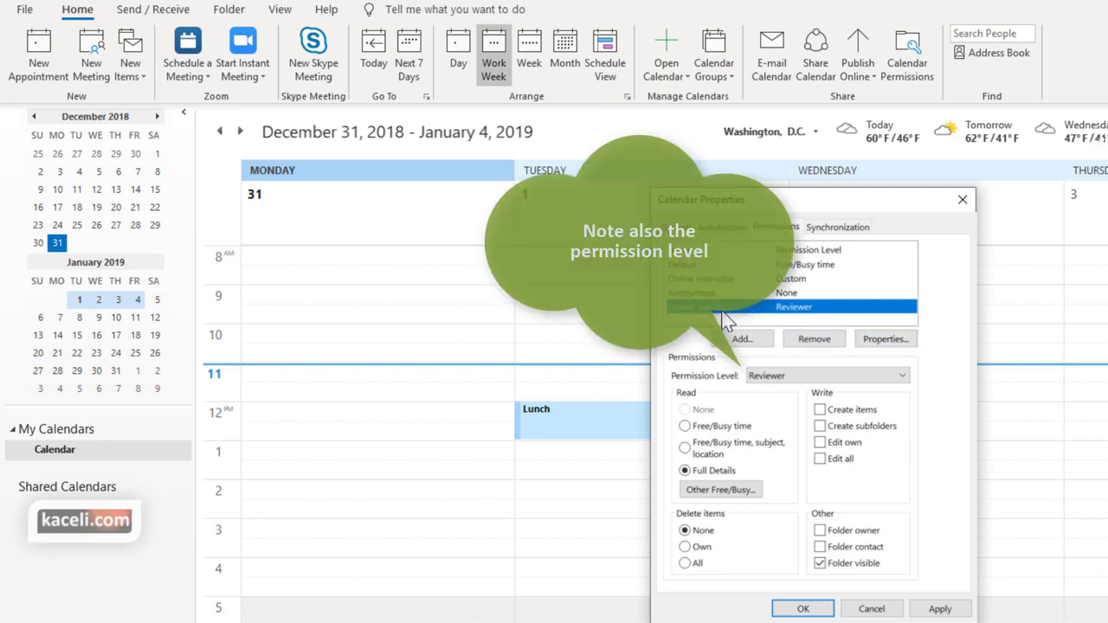
{"action": "left_click", "coordinate": [819, 340]}
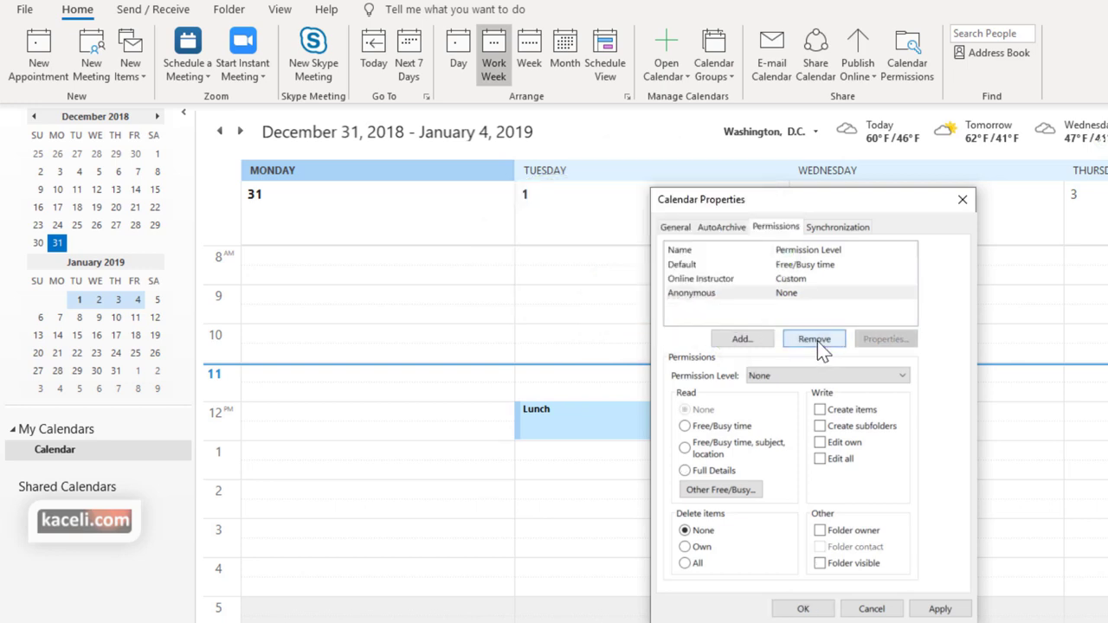
{"action": "left_click", "coordinate": [802, 608]}
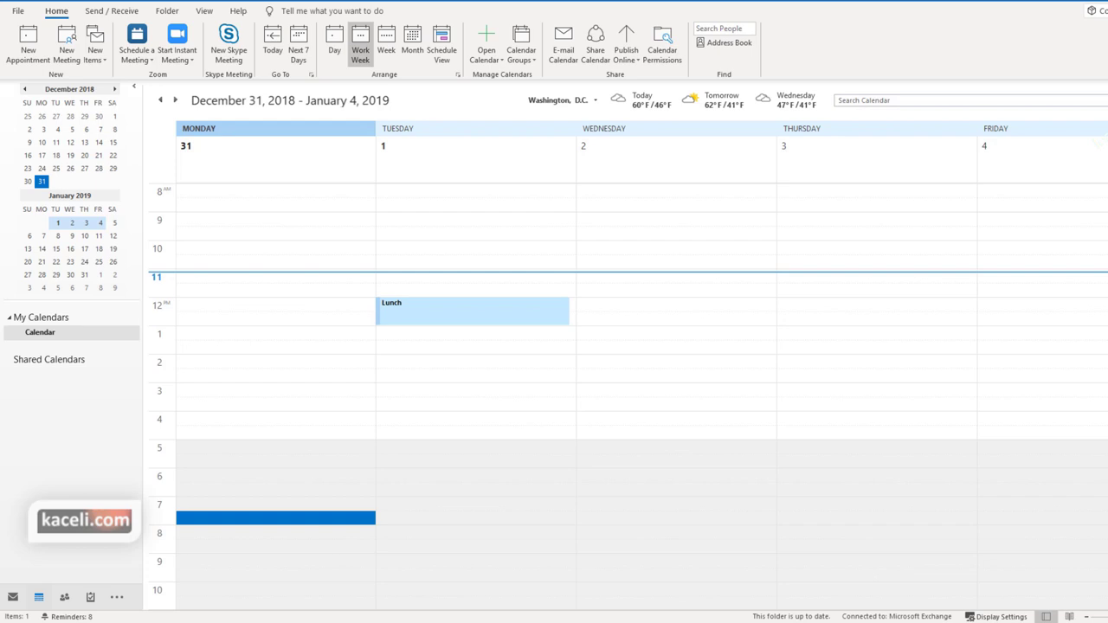
Clear the Monday evening slot selection and open the File tab's Account Information page
{"action": "key", "text": "F6"}
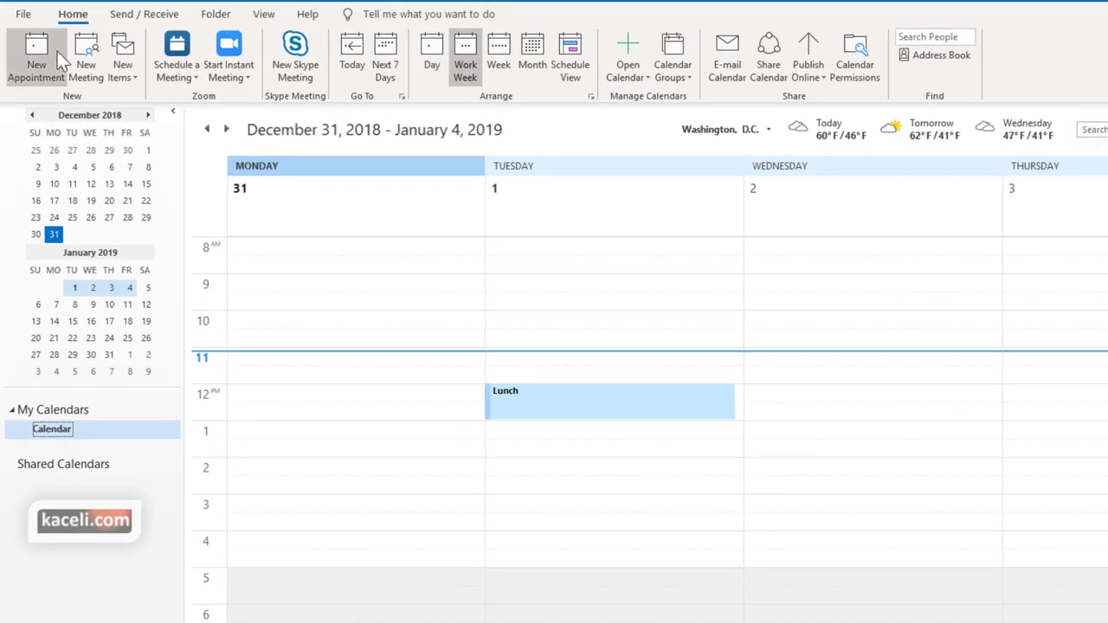
{"action": "left_click", "coordinate": [23, 15]}
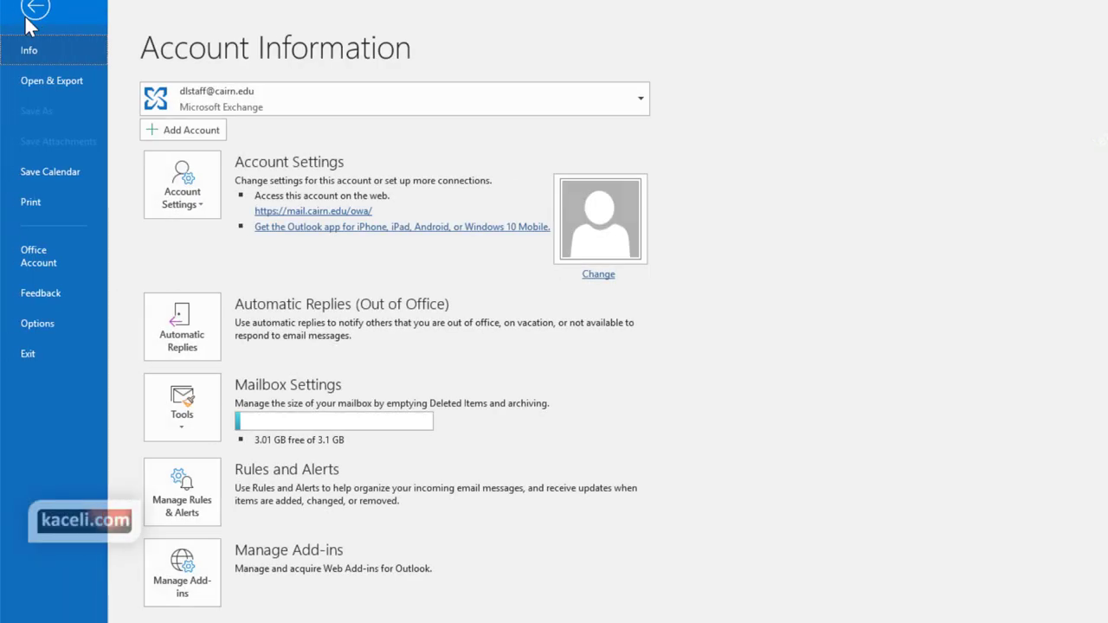
Add Online Instructor as a new delegate via Account Settings > Delegate Access
{"action": "left_click", "coordinate": [204, 207]}
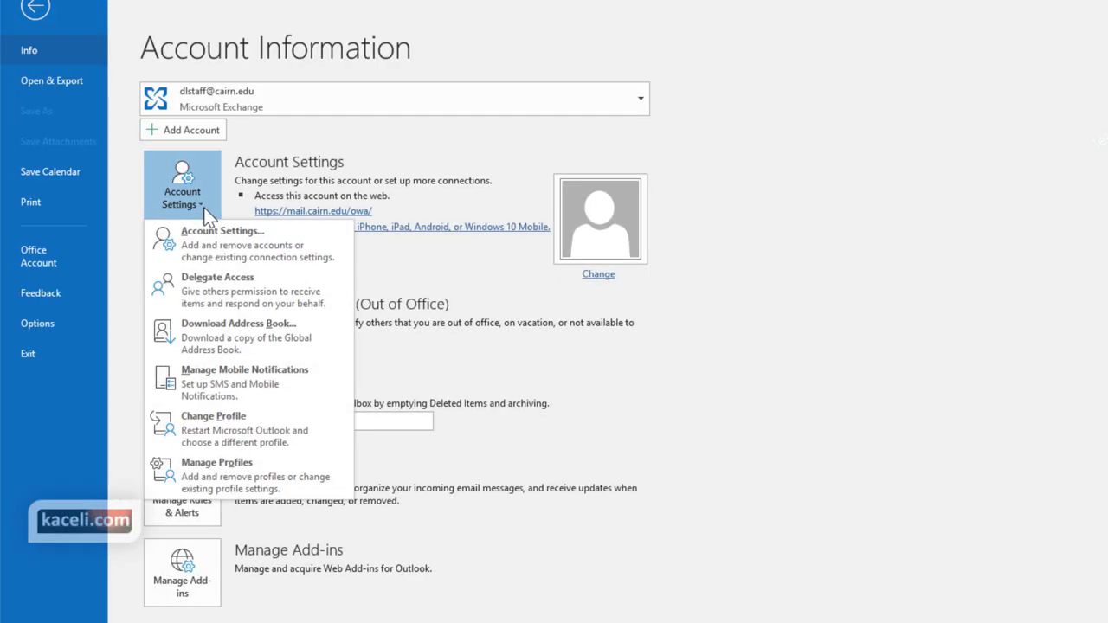
{"action": "left_click", "coordinate": [219, 285]}
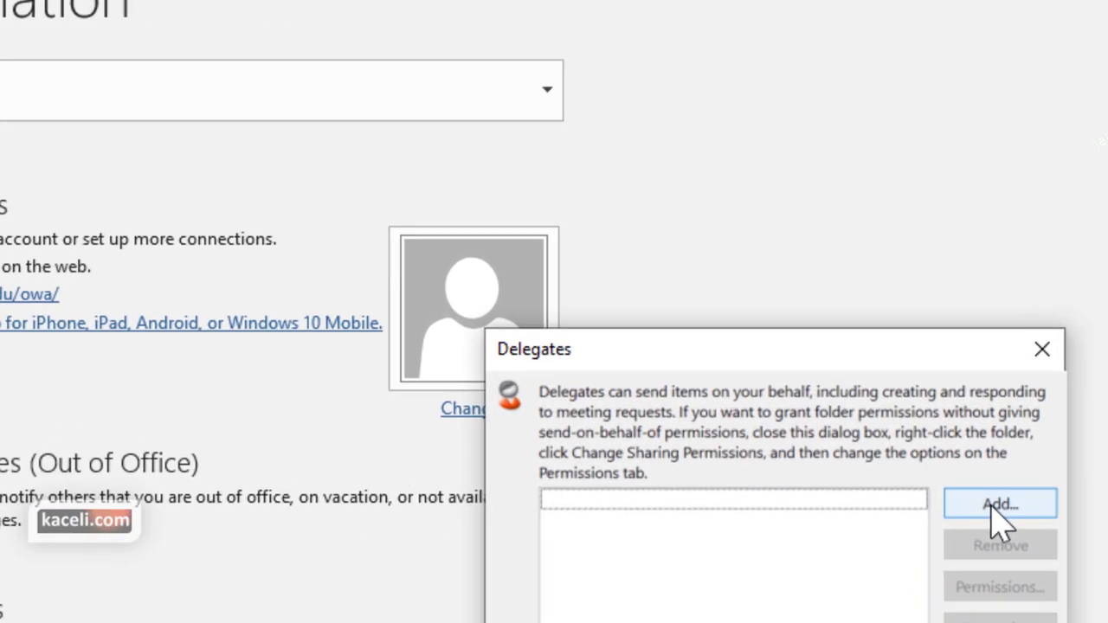
{"action": "left_click", "coordinate": [889, 327]}
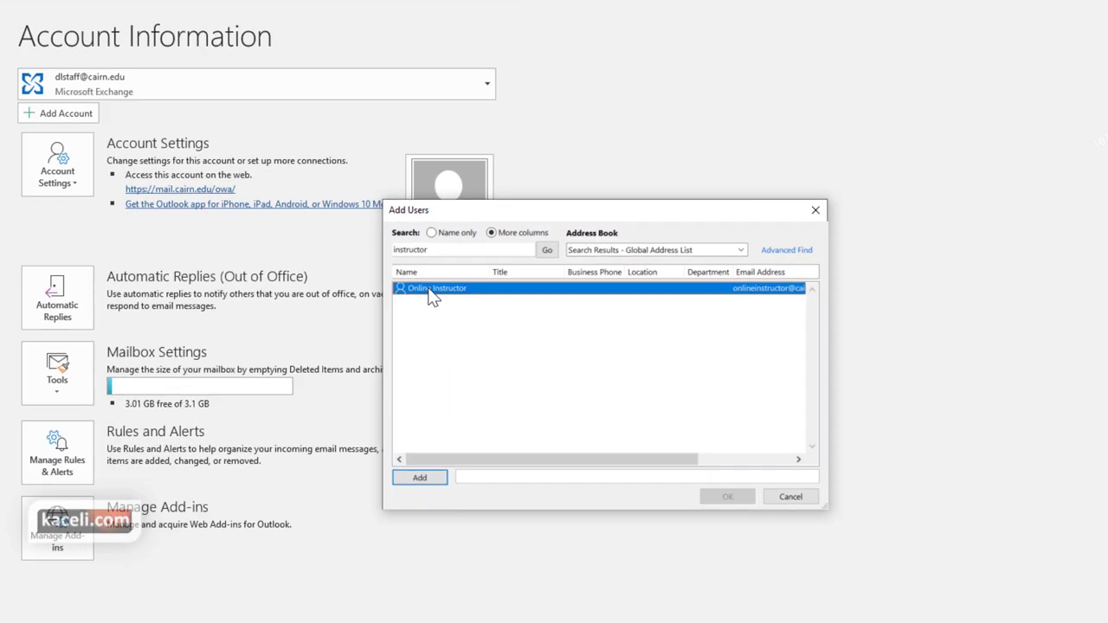
{"action": "left_click", "coordinate": [414, 477]}
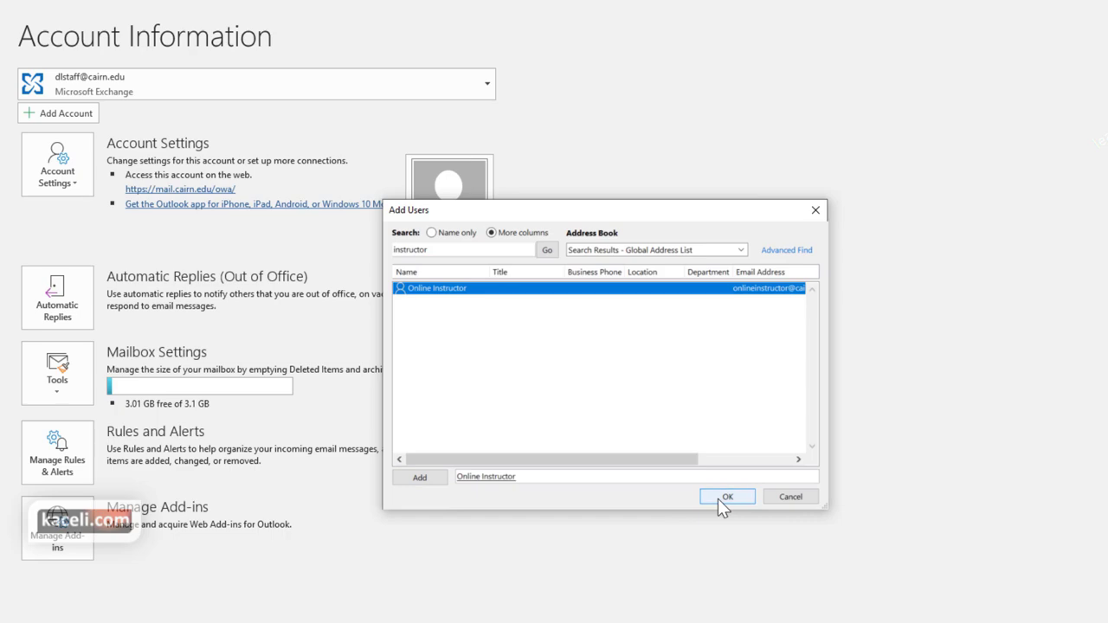
{"action": "left_click", "coordinate": [724, 499]}
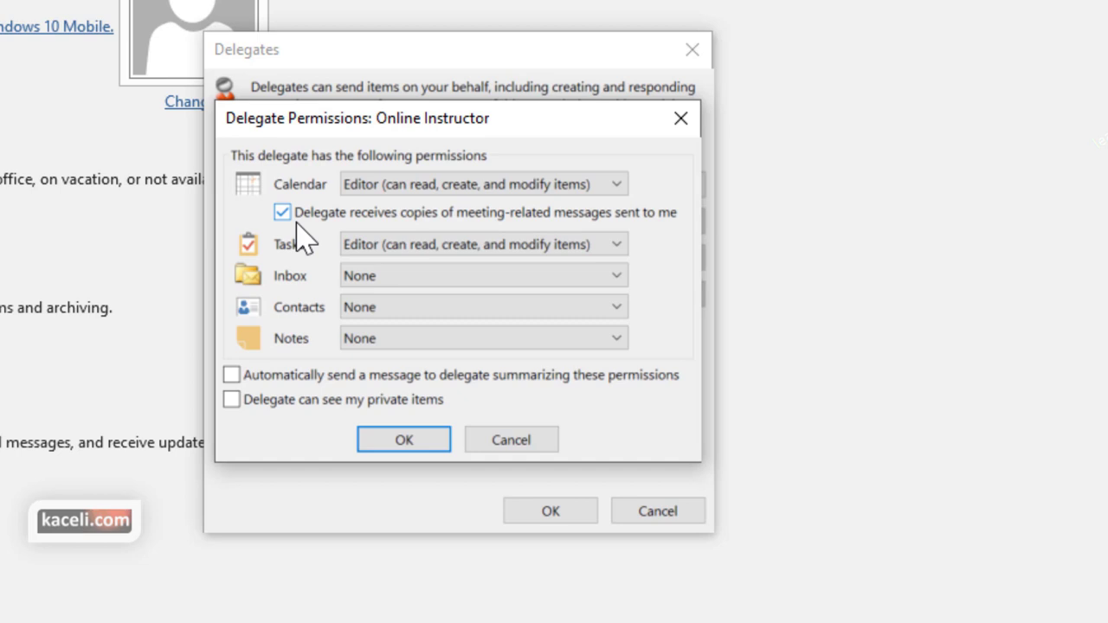
Give the delegate Editor access to Tasks, Inbox, Contacts and Notes with a summary message
{"action": "left_click", "coordinate": [399, 246]}
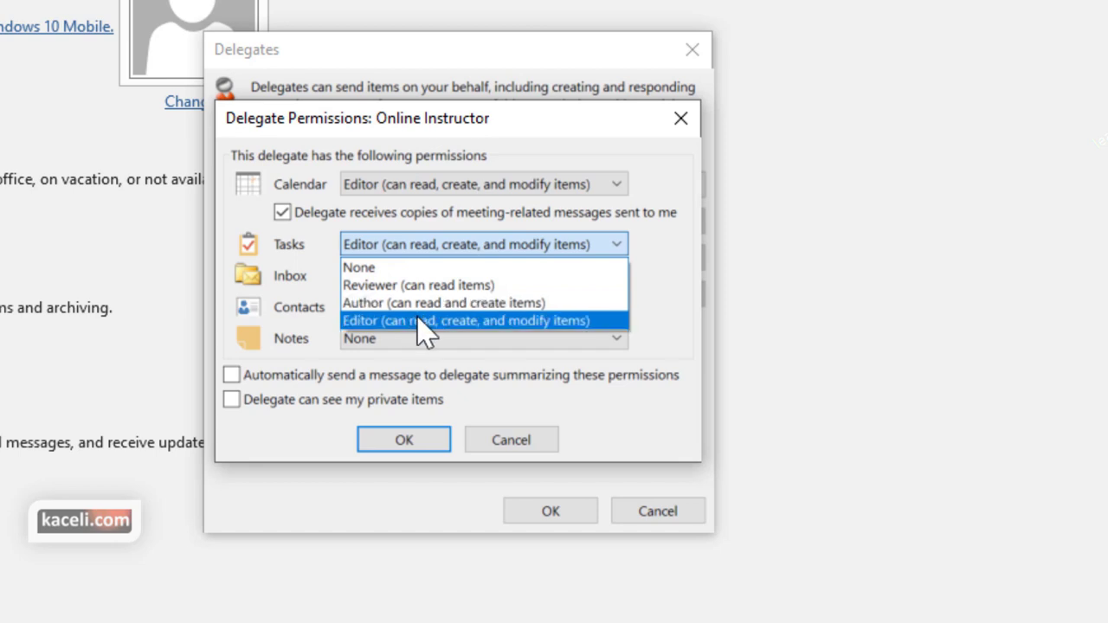
{"action": "left_click", "coordinate": [372, 268]}
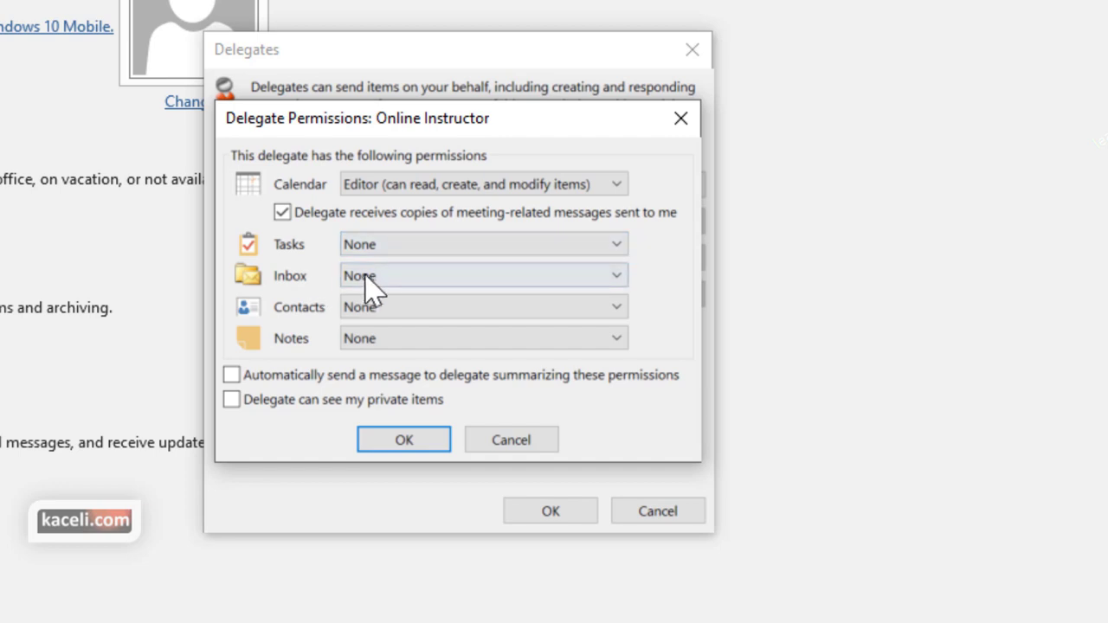
{"action": "left_click", "coordinate": [387, 277]}
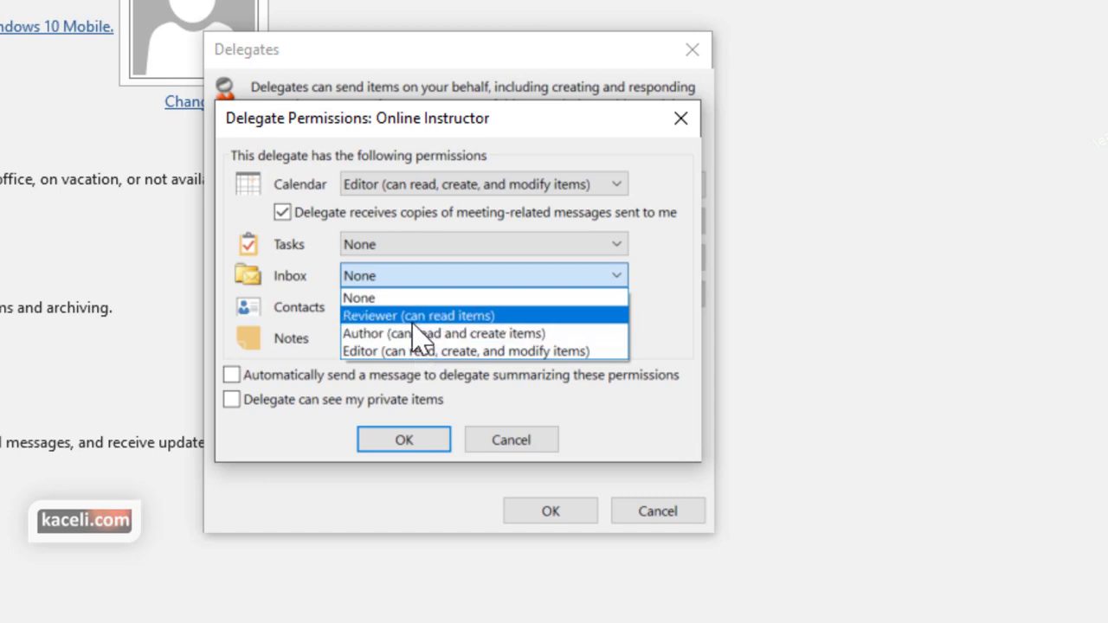
{"action": "left_click", "coordinate": [412, 350]}
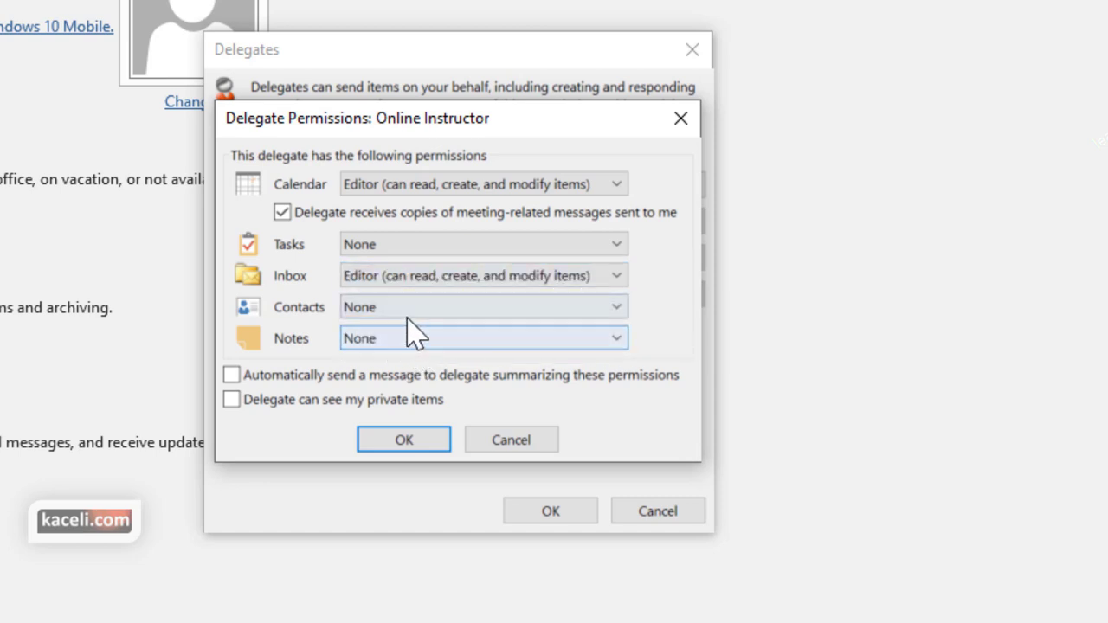
{"action": "left_click", "coordinate": [407, 313]}
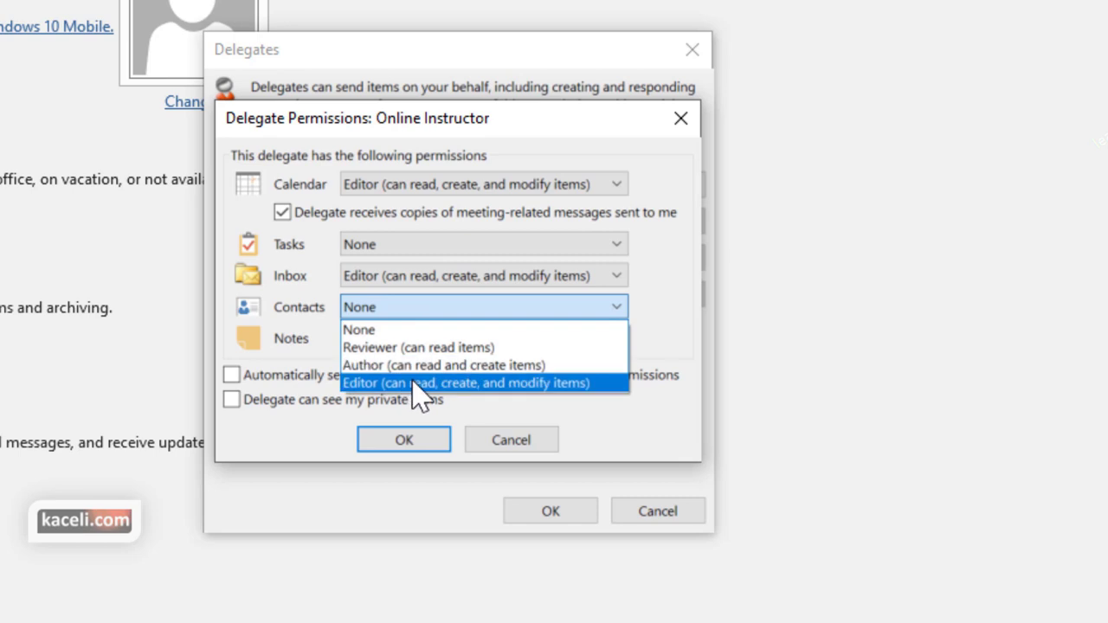
{"action": "left_click", "coordinate": [417, 385]}
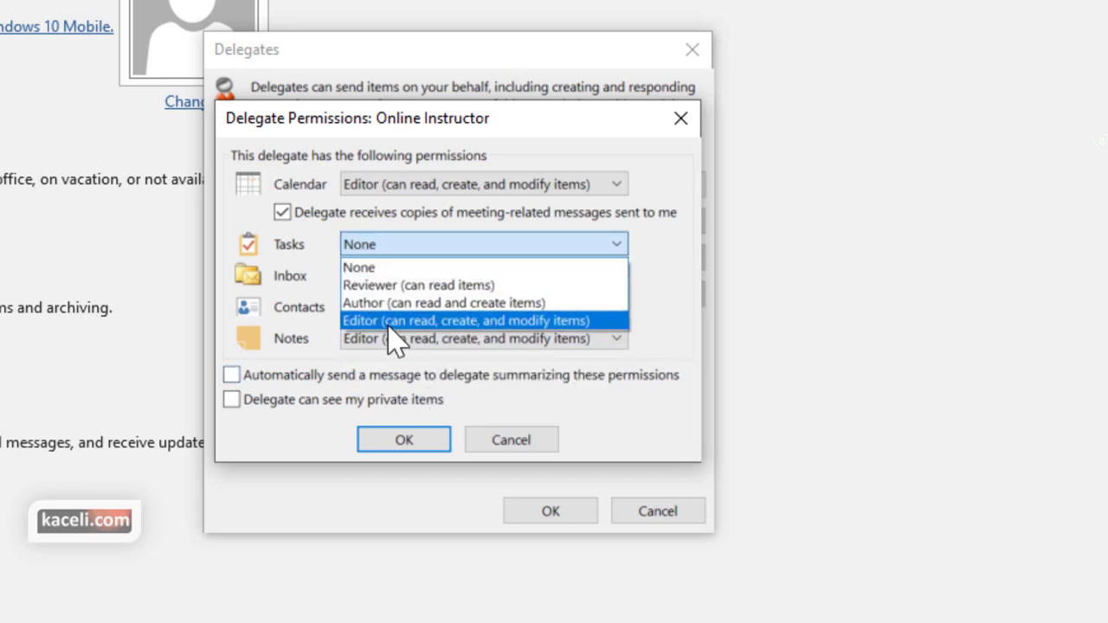
{"action": "left_click", "coordinate": [391, 318]}
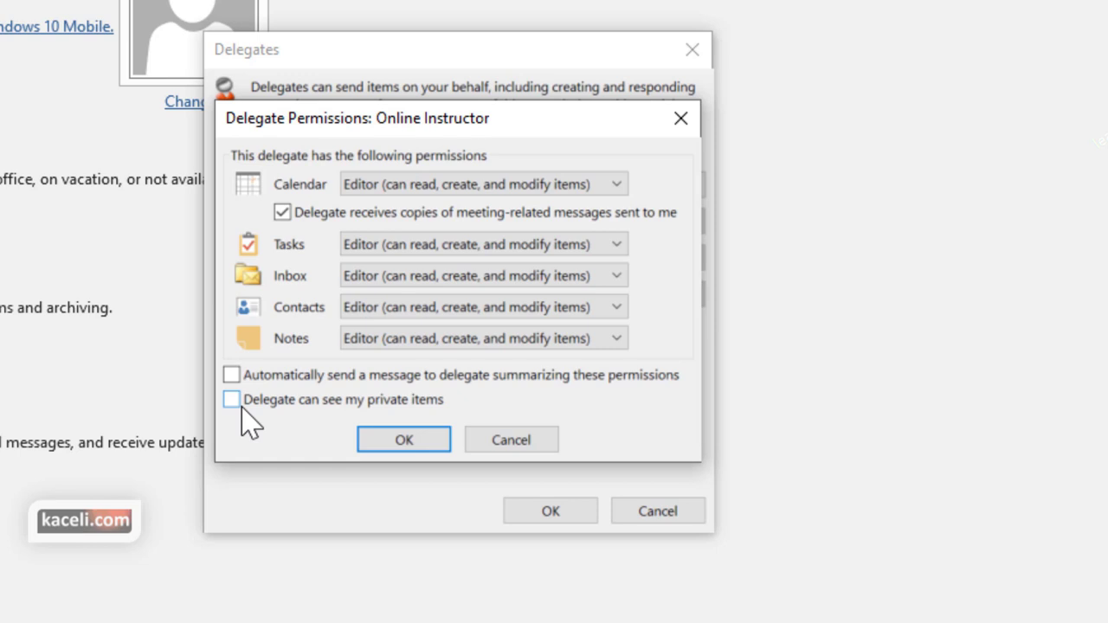
{"action": "left_click", "coordinate": [232, 376]}
{"action": "left_click", "coordinate": [432, 448]}
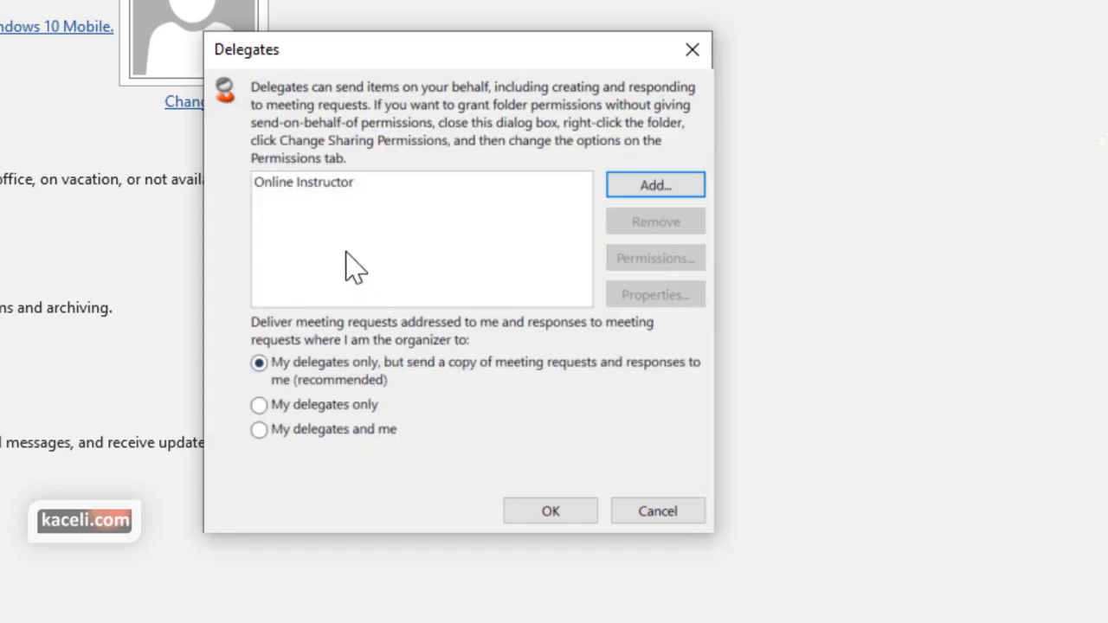
Select the Online Instructor delegate, then open and highlight the delegate notice's permission list in OWA
{"action": "left_click", "coordinate": [324, 207]}
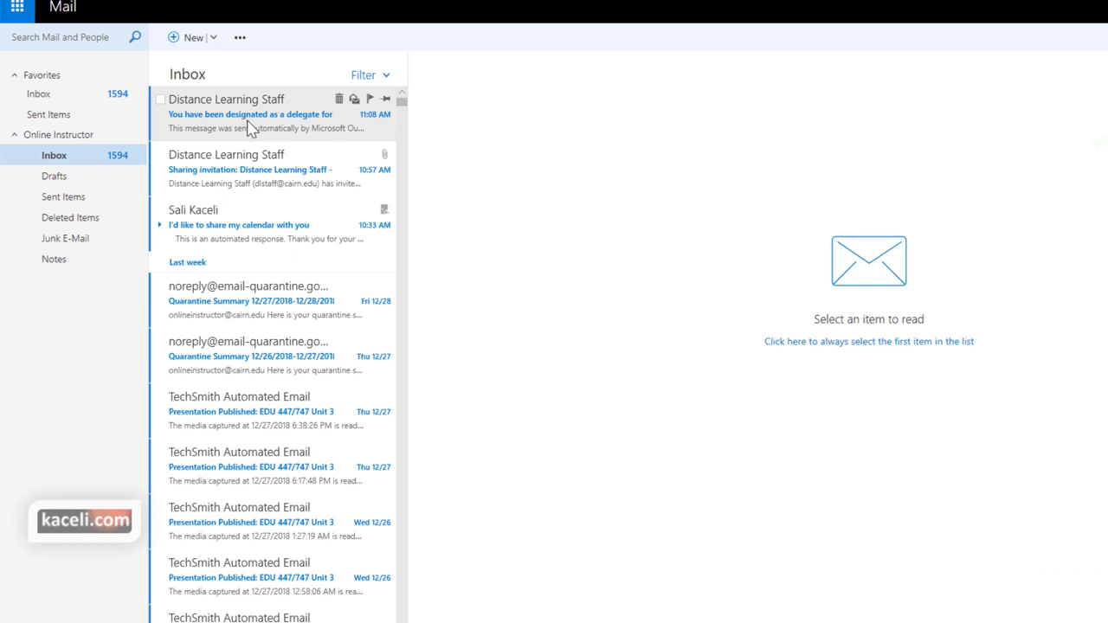
{"action": "left_click", "coordinate": [248, 128]}
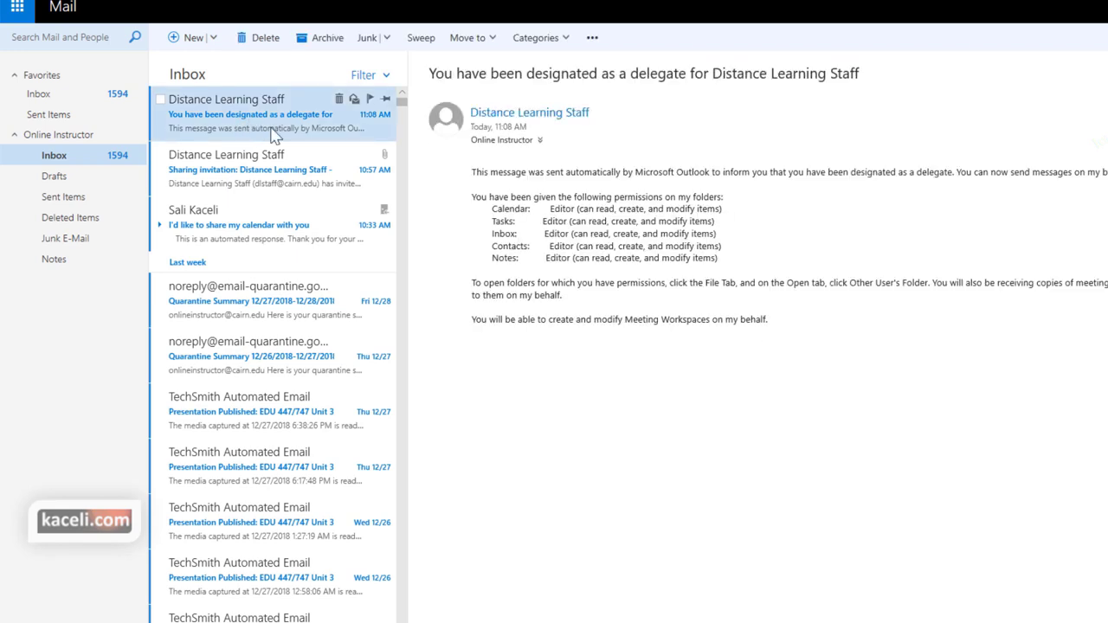
{"action": "left_click_drag", "start_coordinate": [507, 173], "coordinate": [571, 320]}
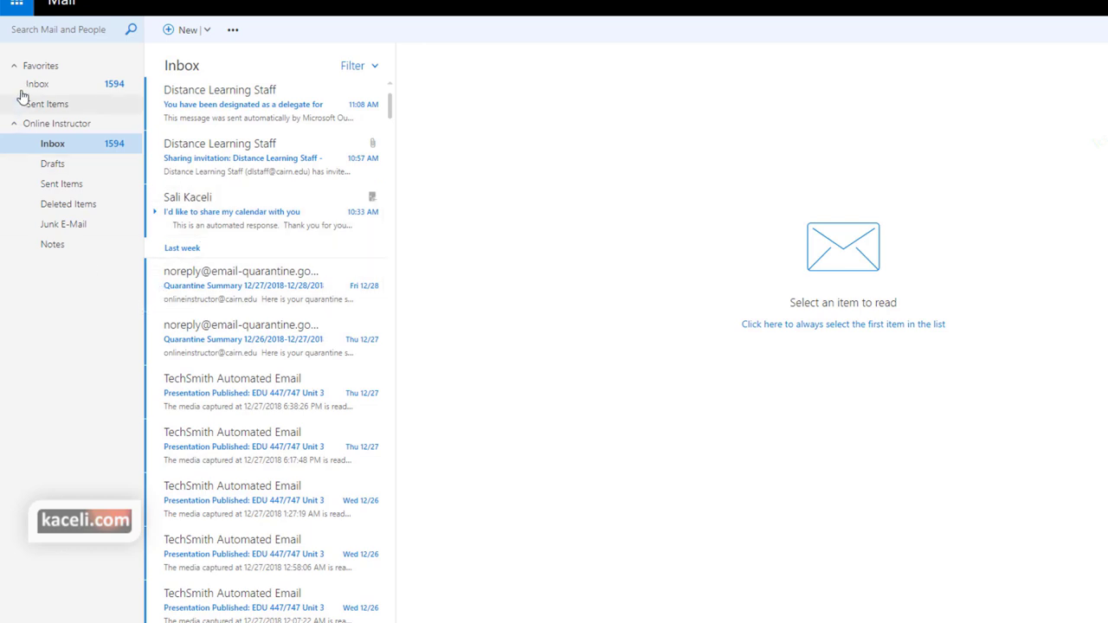
Switch Outlook on the web to Calendar and start sharing the personal Calendar
{"action": "left_click", "coordinate": [17, 7]}
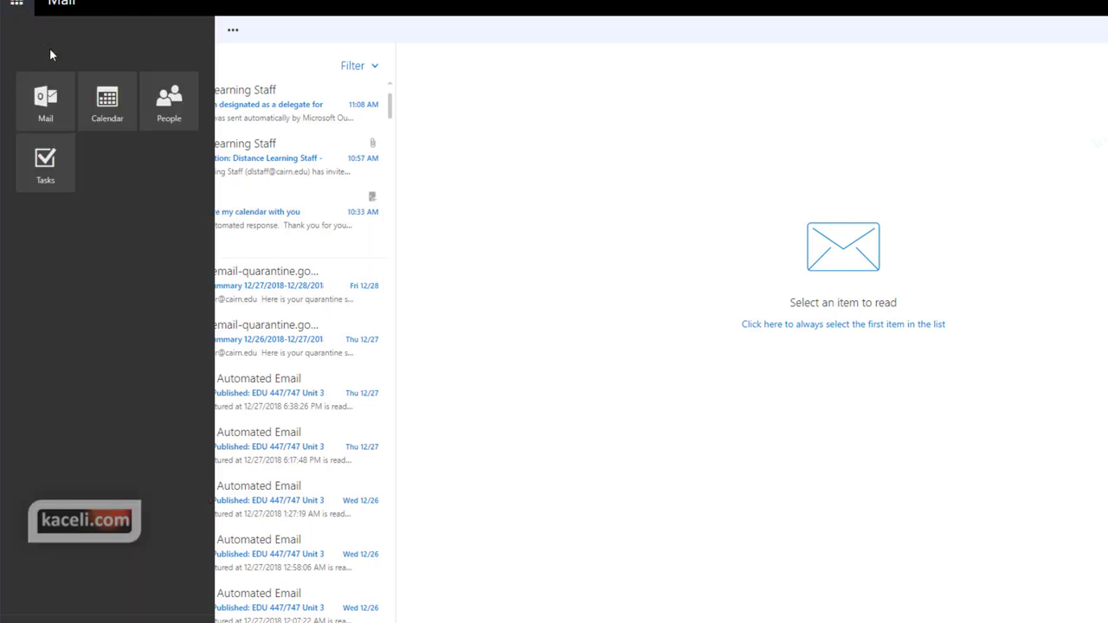
{"action": "left_click", "coordinate": [86, 121]}
{"action": "left_click", "coordinate": [52, 265]}
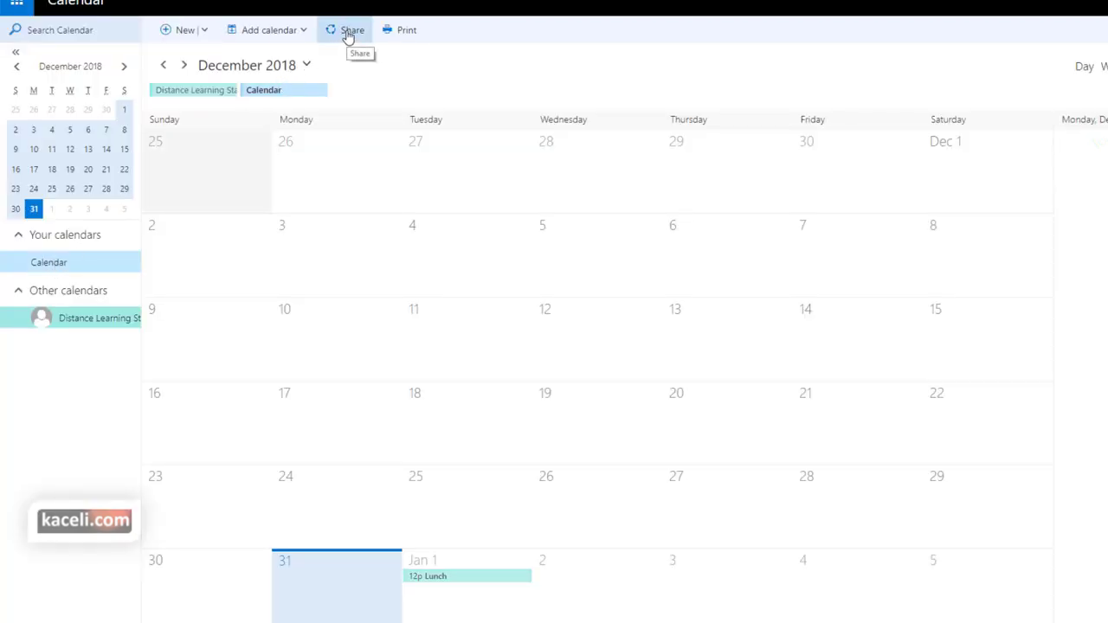
{"action": "right_click", "coordinate": [47, 263]}
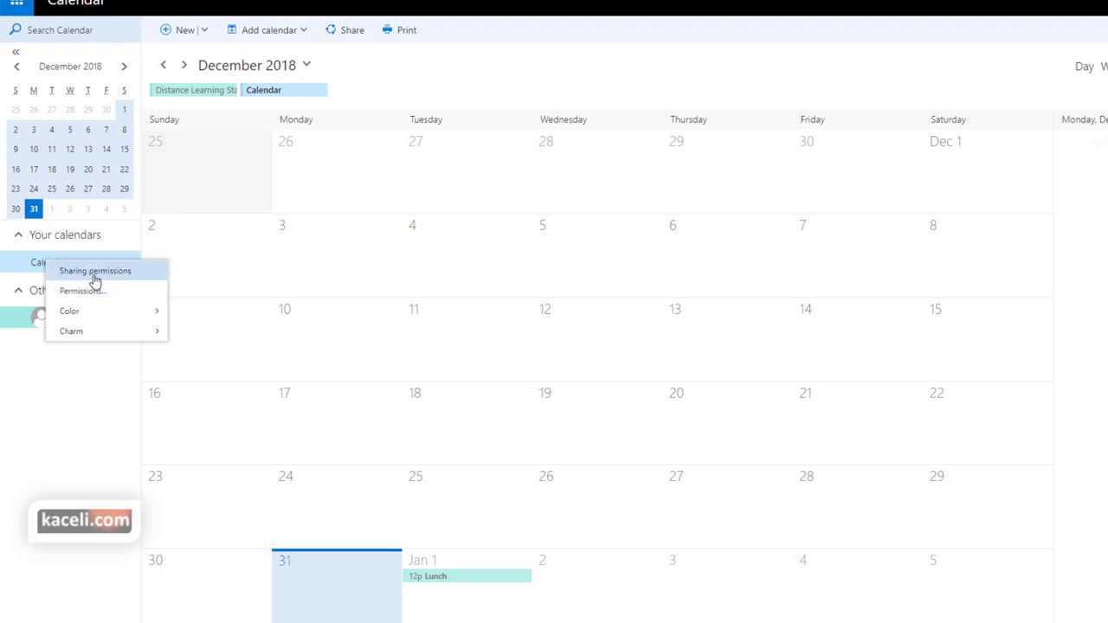
{"action": "left_click", "coordinate": [95, 270]}
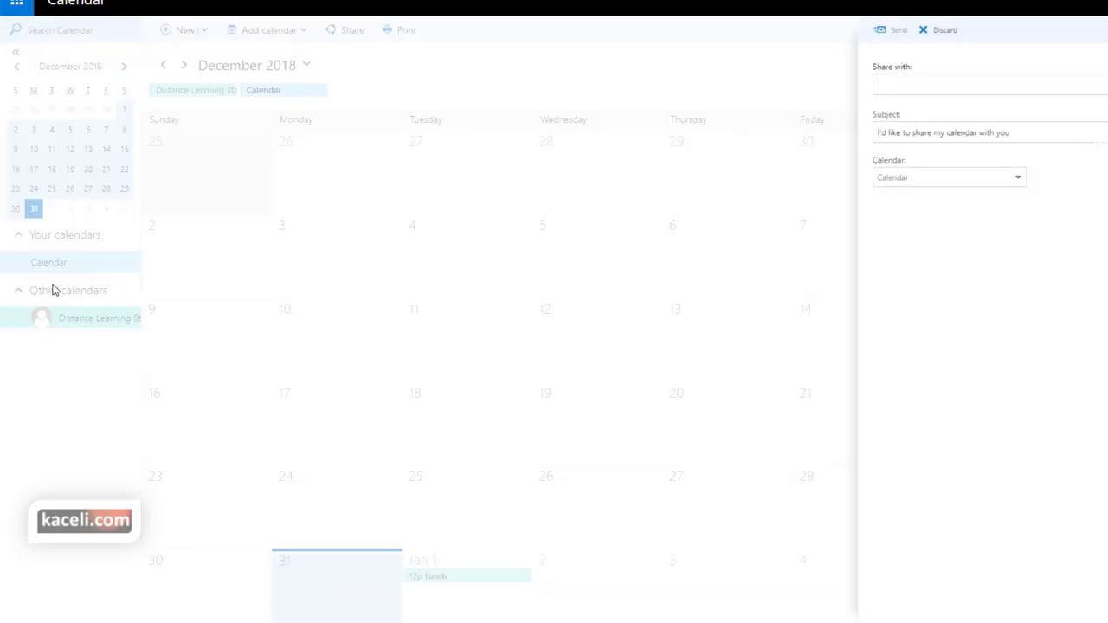
Invite Distance Learning Staff with Full details access and send the invitation
{"action": "left_click", "coordinate": [892, 85]}
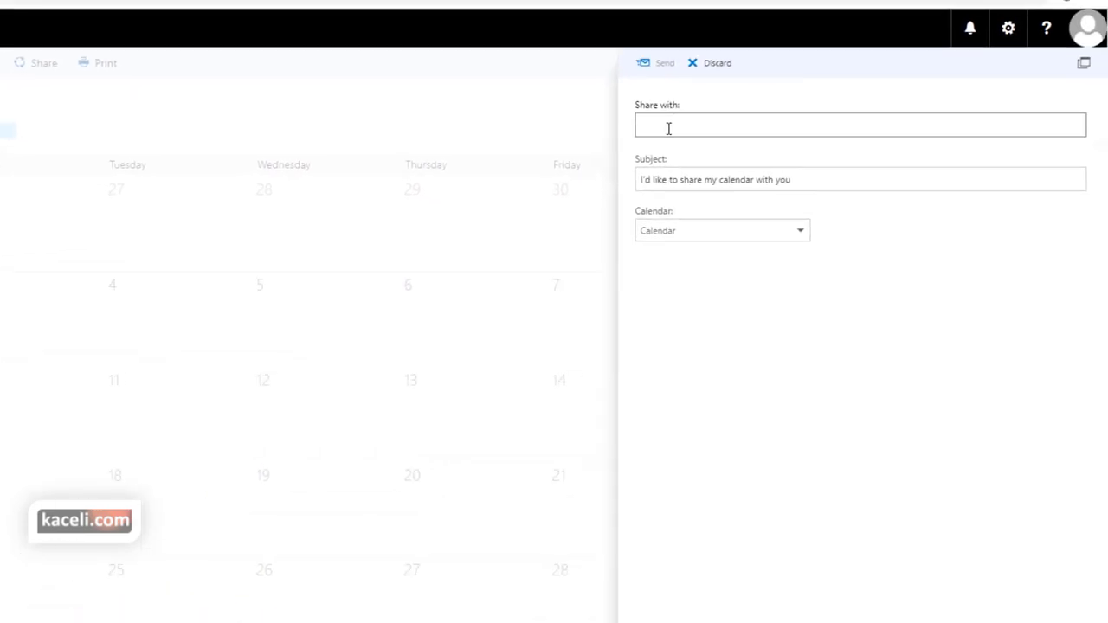
{"action": "type", "text": "dl"}
{"action": "key", "text": "Return"}
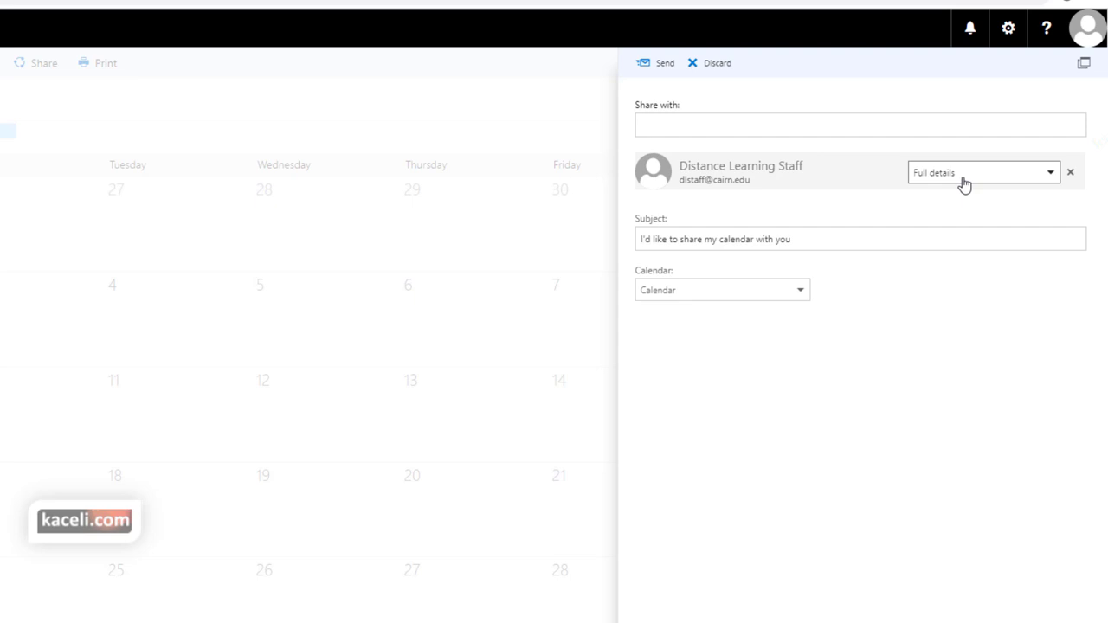
{"action": "left_click", "coordinate": [964, 185]}
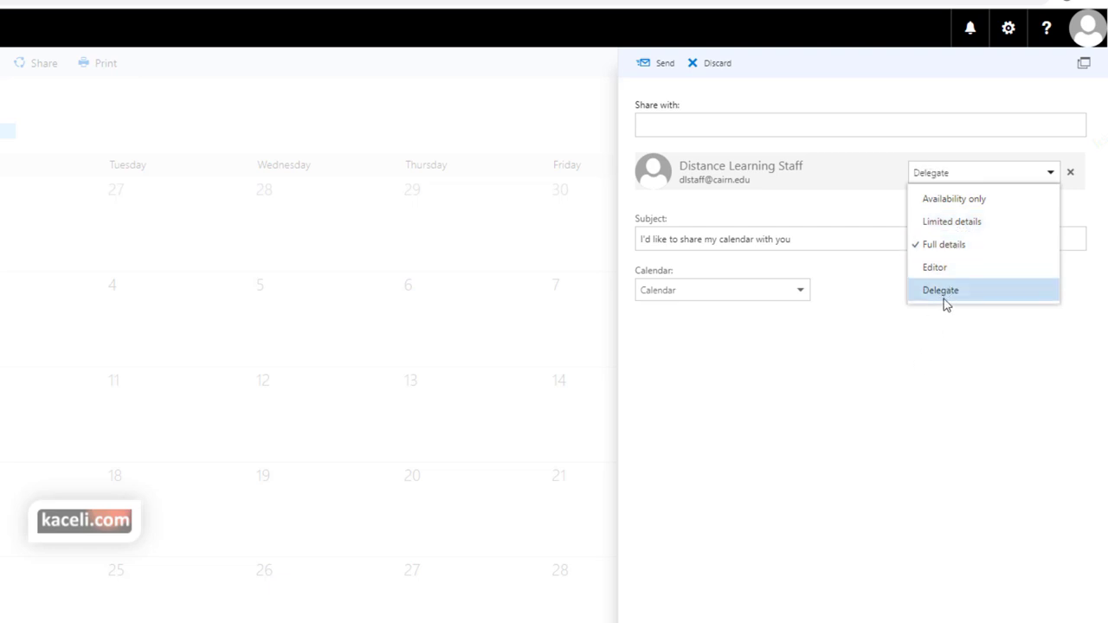
{"action": "left_click", "coordinate": [946, 248]}
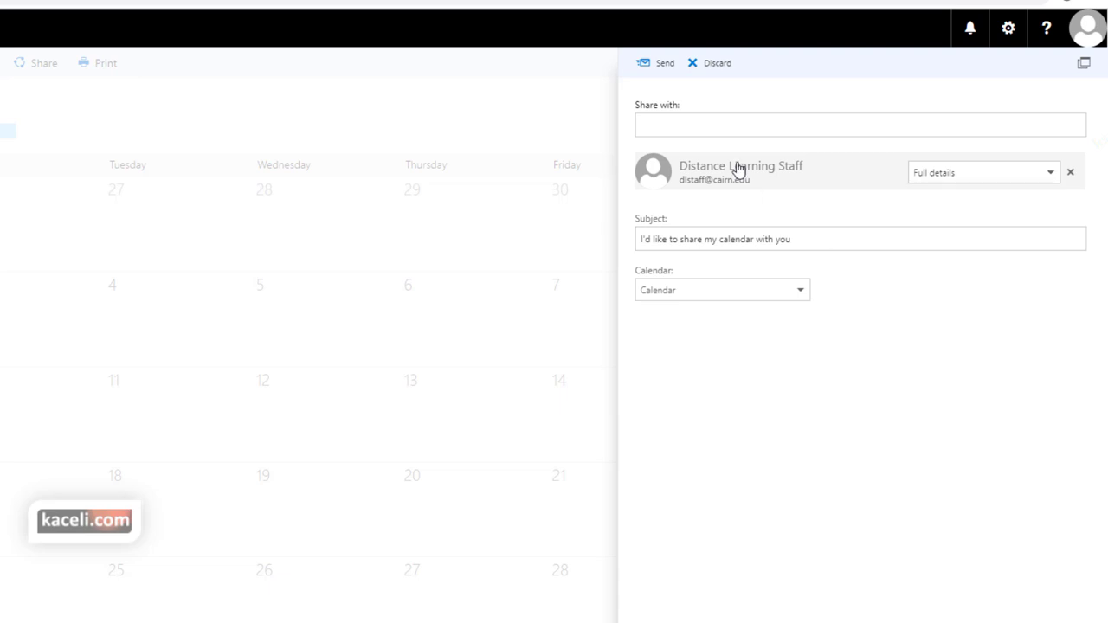
{"action": "left_click", "coordinate": [656, 66]}
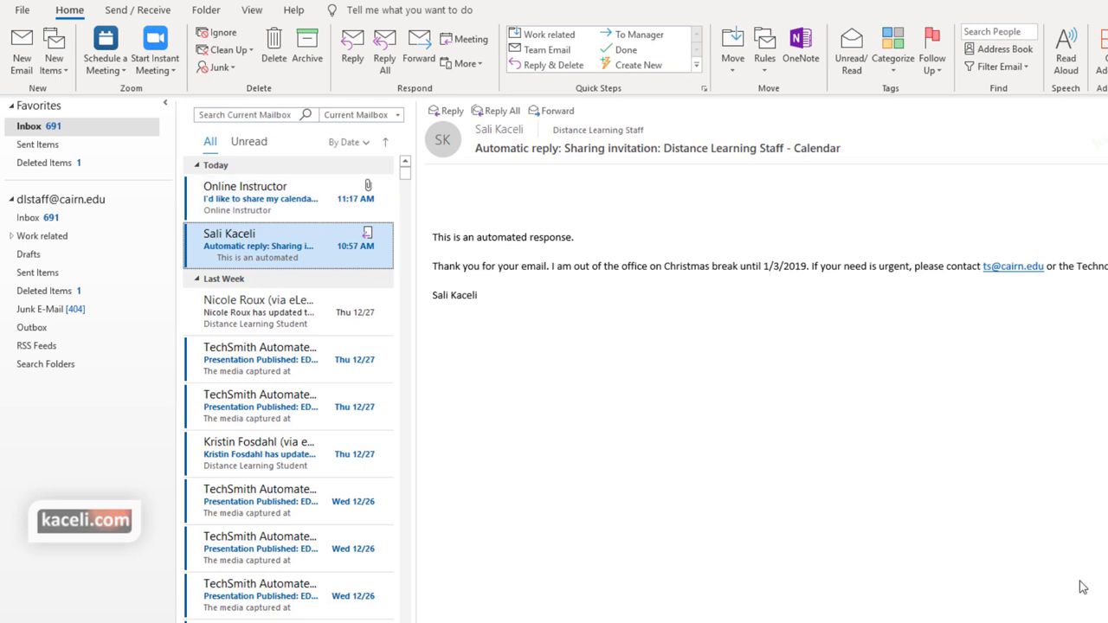
Open Online Instructor's 'I'd like to share my calendar with you' email and accept it
{"action": "left_click", "coordinate": [242, 201]}
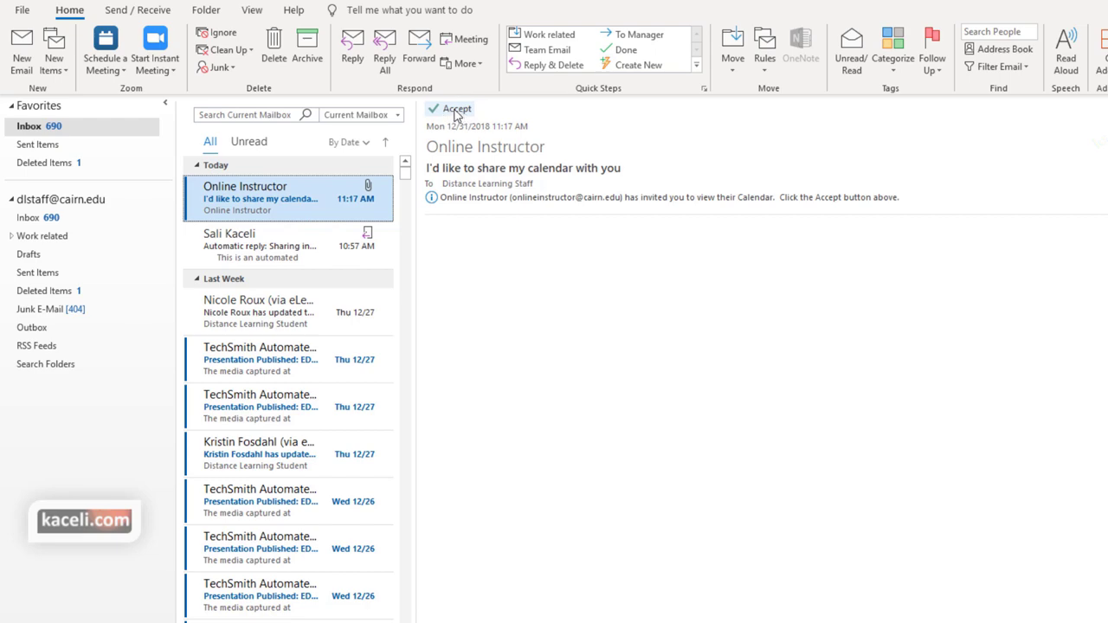
{"action": "left_click", "coordinate": [457, 116]}
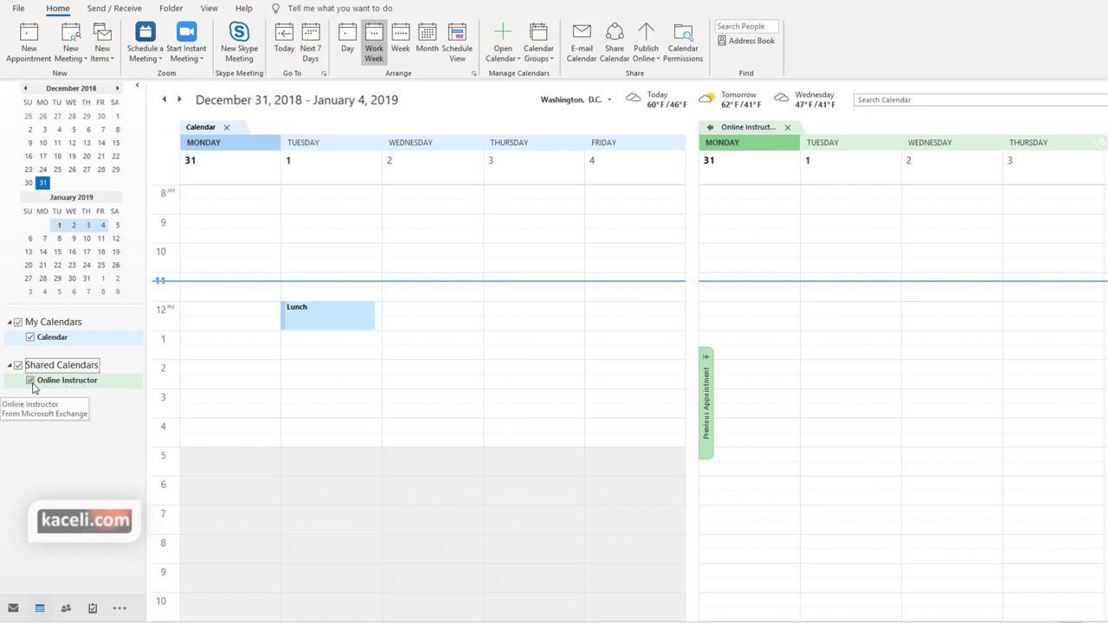
Toggle the Online Instructor calendar off and on, then overlay it onto Calendar
{"action": "left_click", "coordinate": [31, 381]}
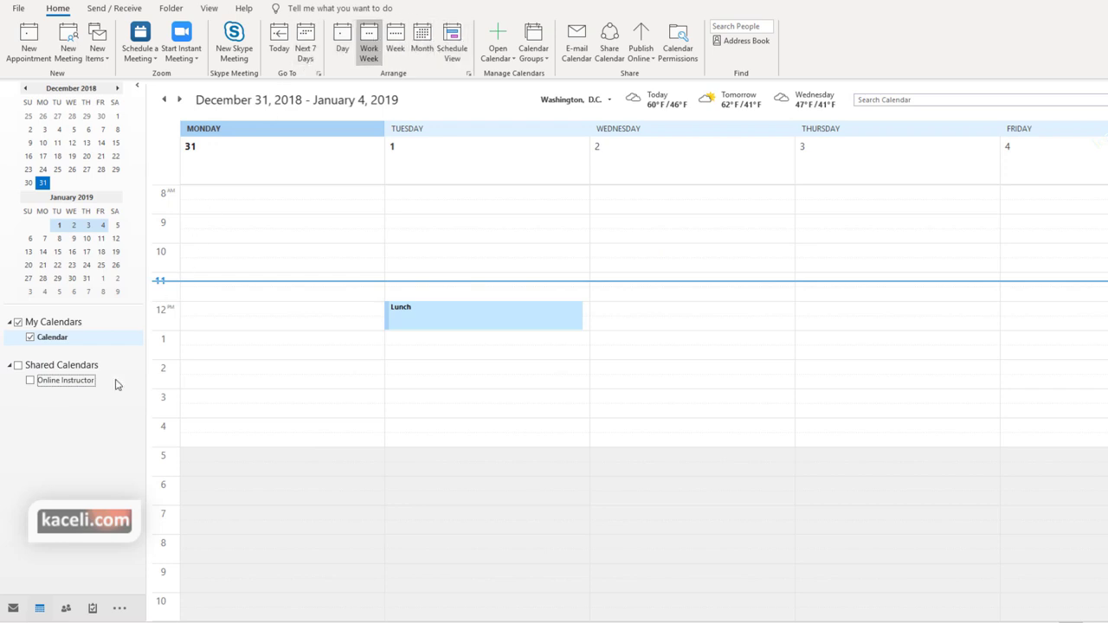
{"action": "left_click", "coordinate": [31, 381]}
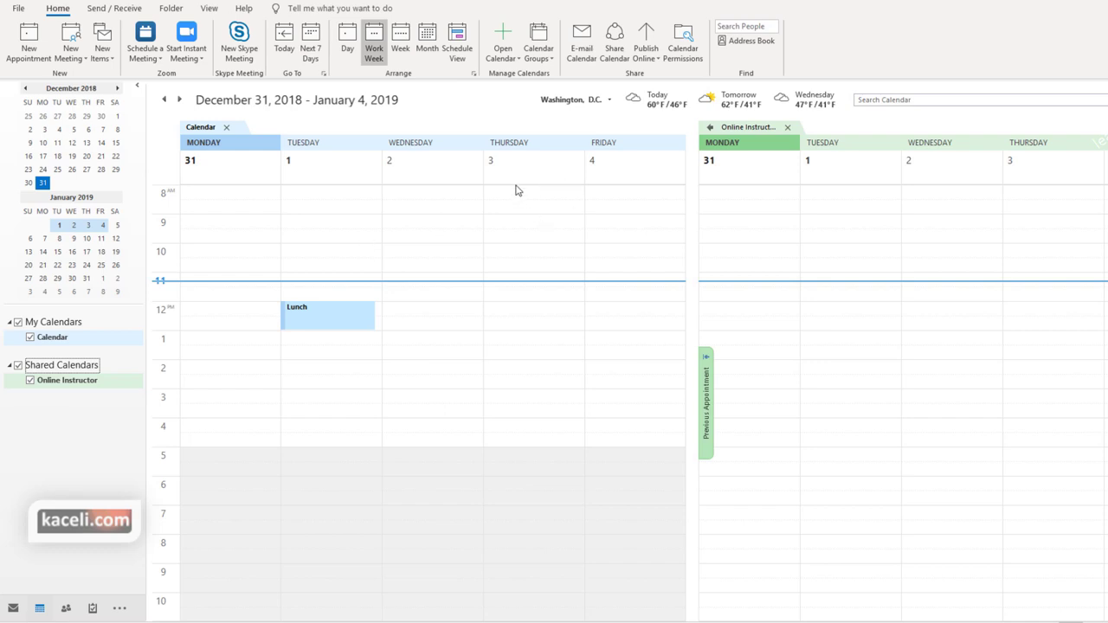
{"action": "right_click", "coordinate": [201, 128]}
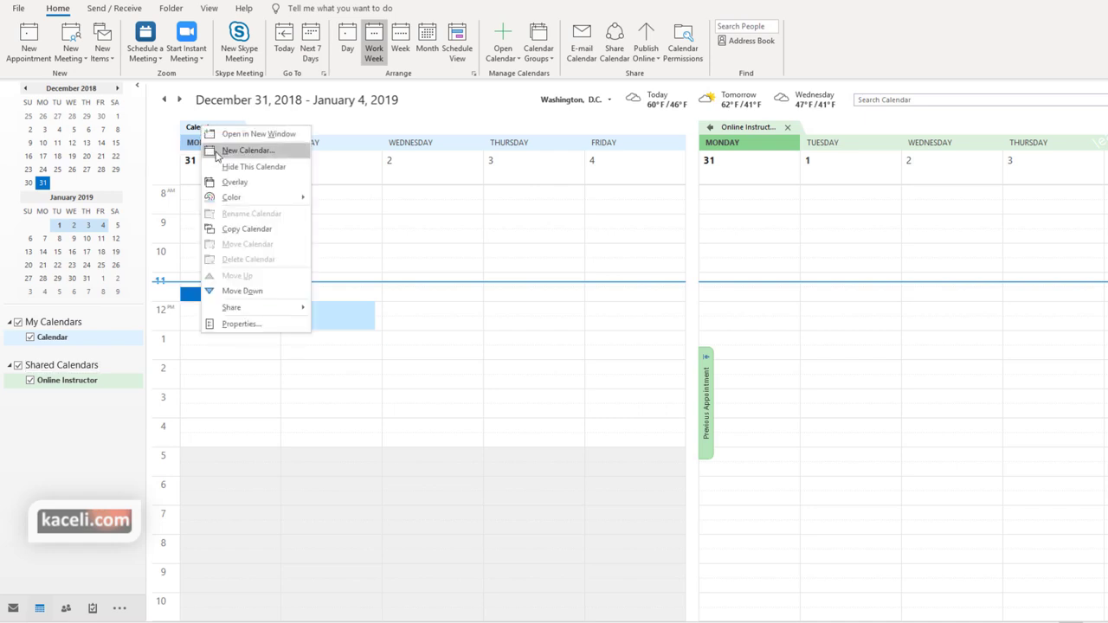
{"action": "left_click", "coordinate": [233, 183]}
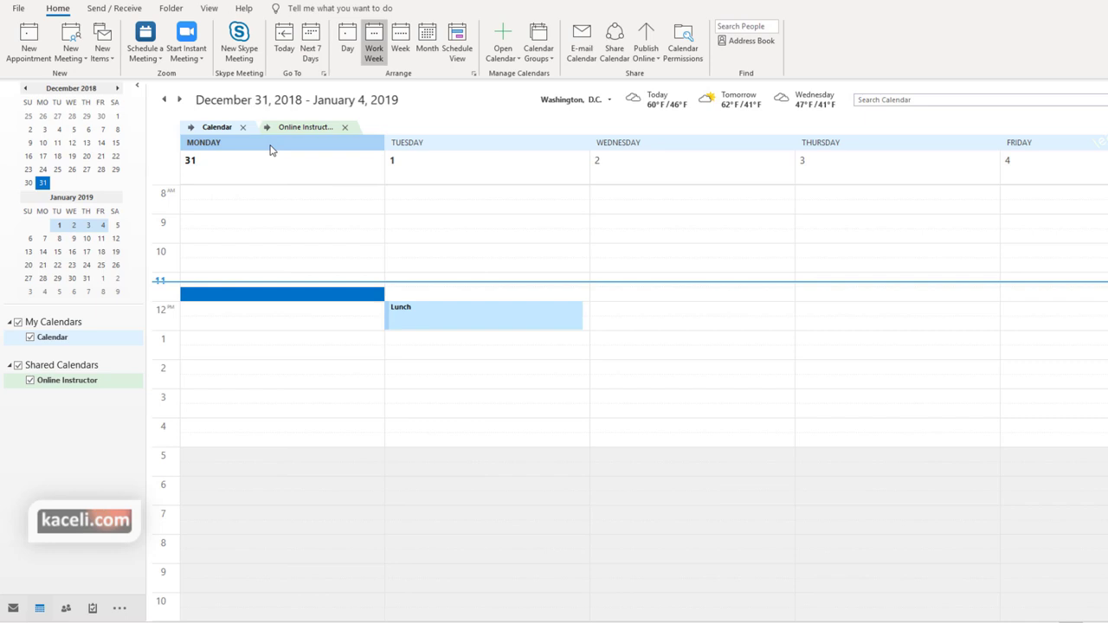
Return the Online Instructor and Calendar views to side by side and open calendar search
{"action": "left_click", "coordinate": [302, 129]}
{"action": "right_click", "coordinate": [301, 128]}
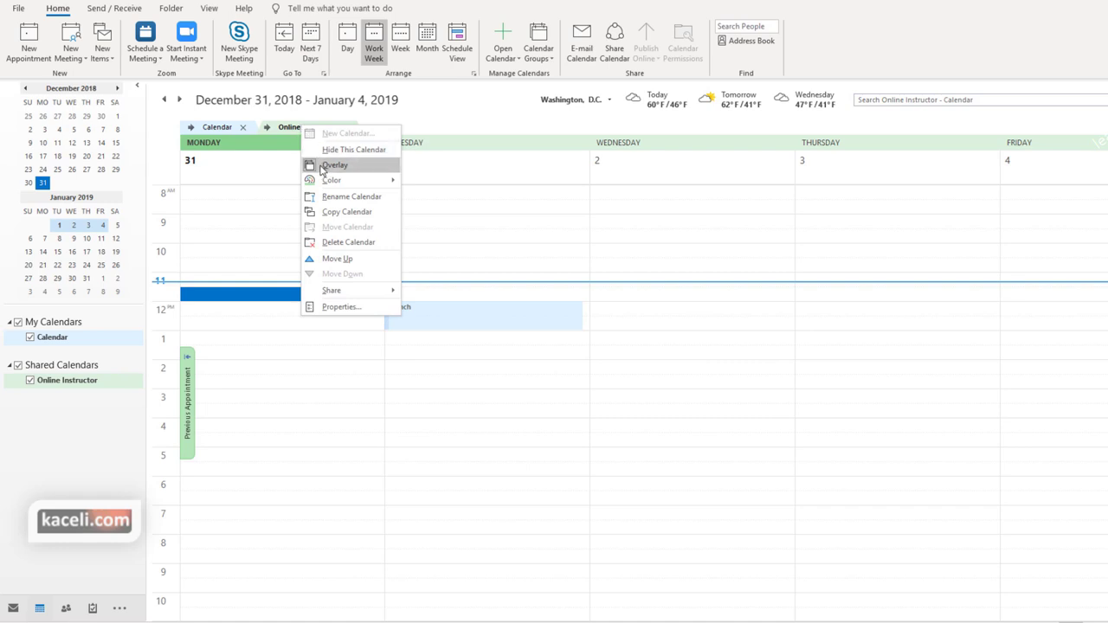
{"action": "left_click", "coordinate": [322, 168]}
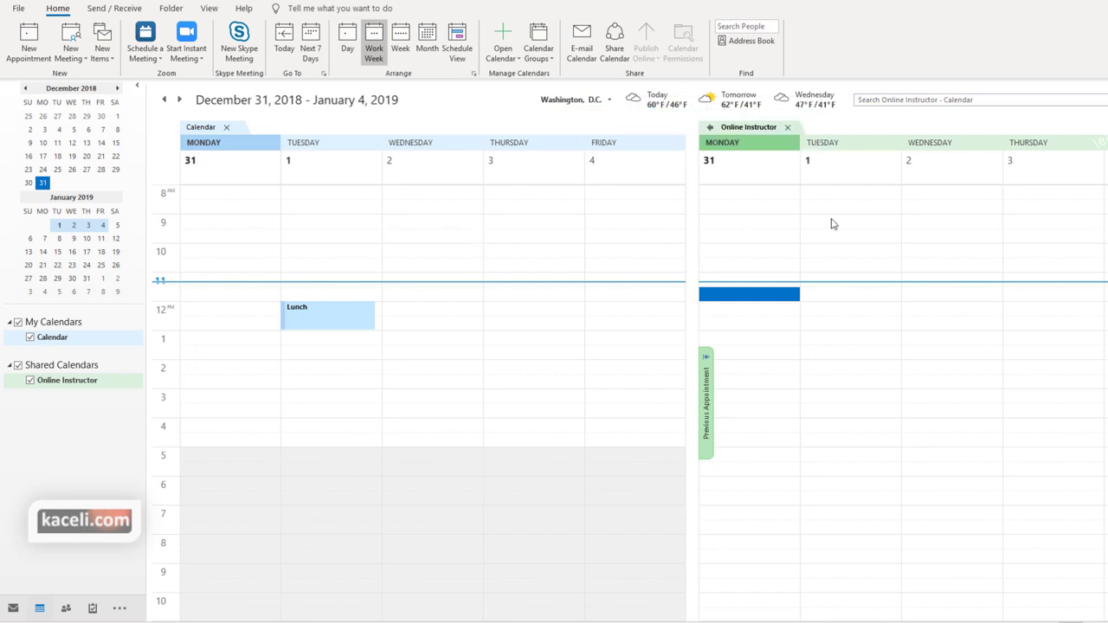
{"action": "left_click", "coordinate": [893, 101]}
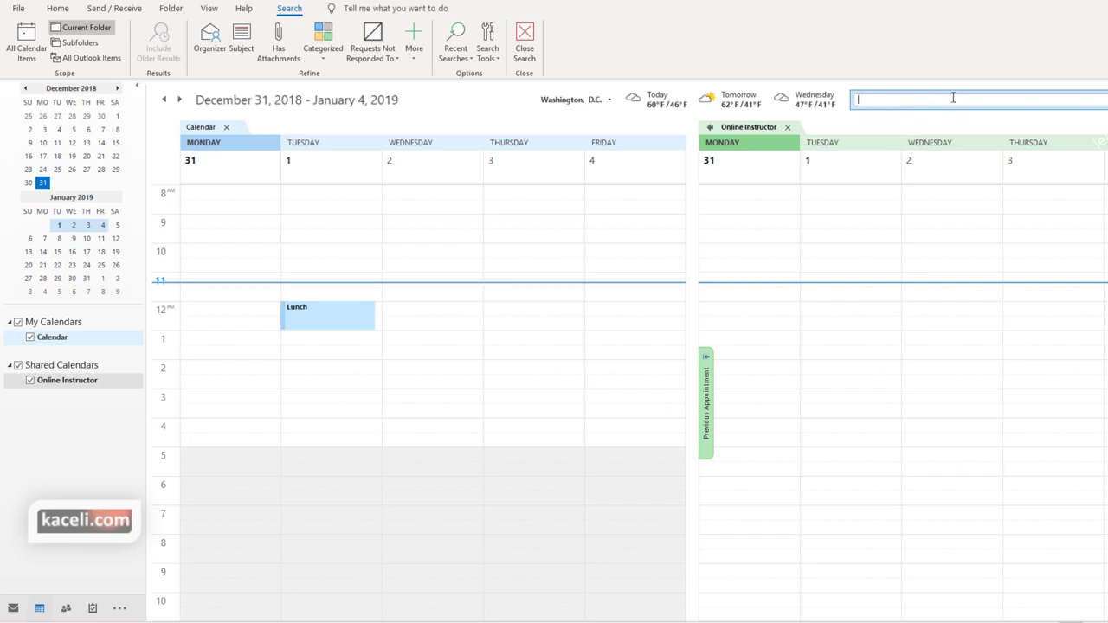
Search the calendars for 'meeting', then close the search results
{"action": "type", "text": "meeting"}
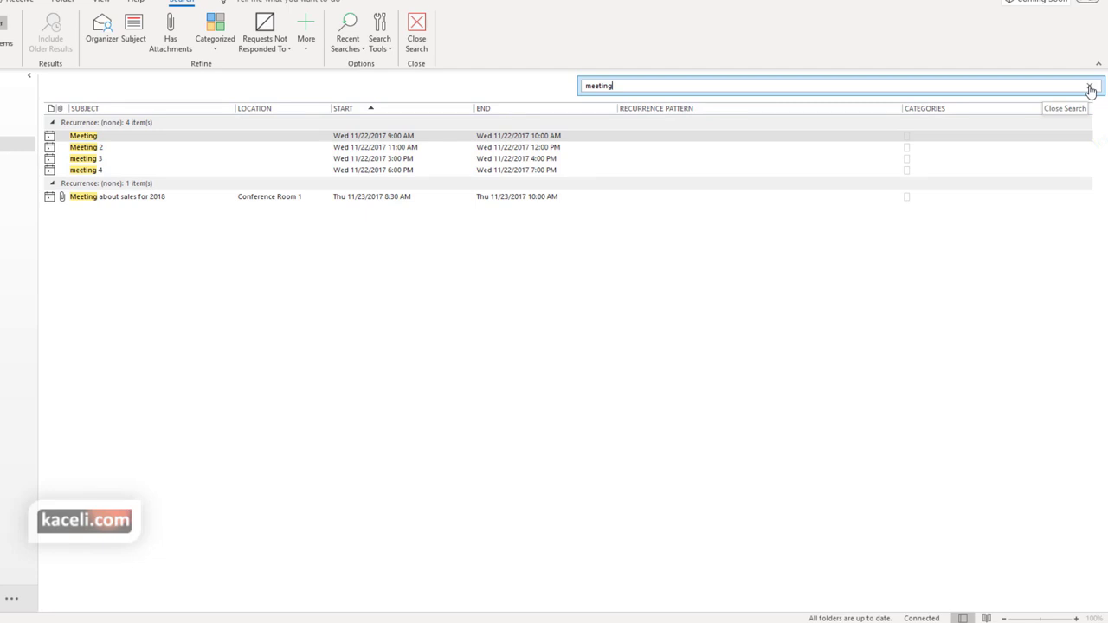
{"action": "left_click", "coordinate": [1089, 89]}
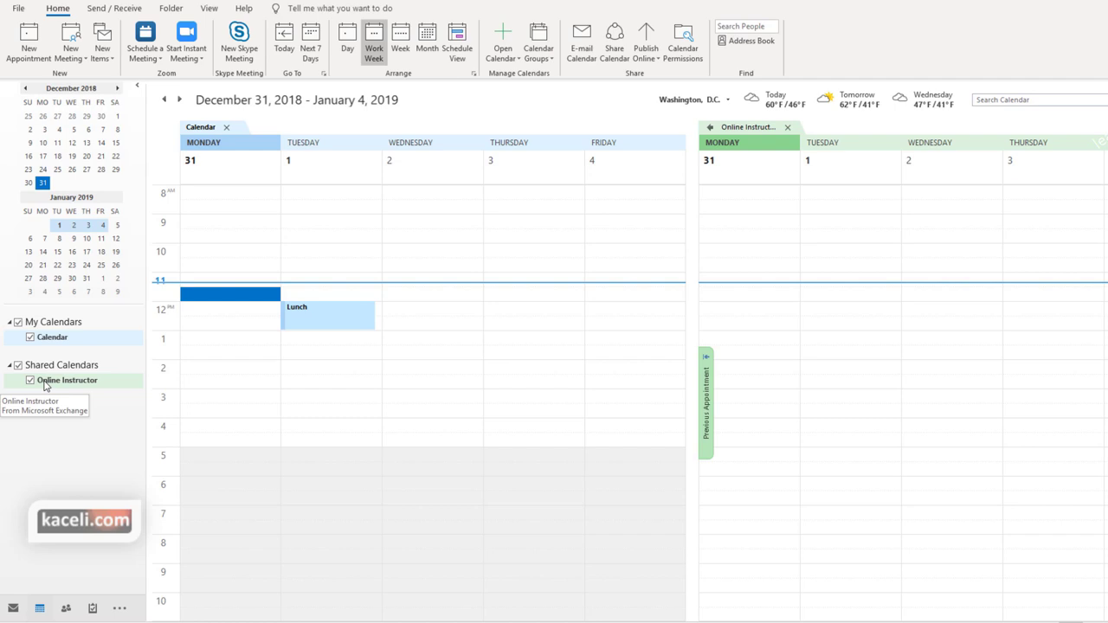
Delete the Online Instructor calendar from Shared Calendars
{"action": "right_click", "coordinate": [45, 386]}
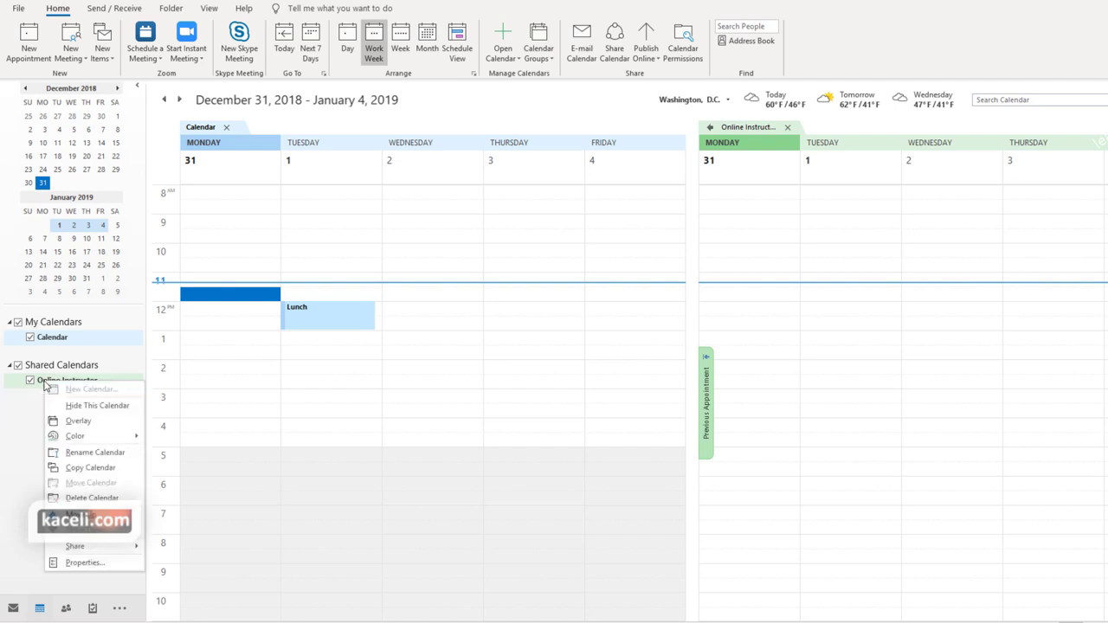
{"action": "left_click", "coordinate": [86, 497]}
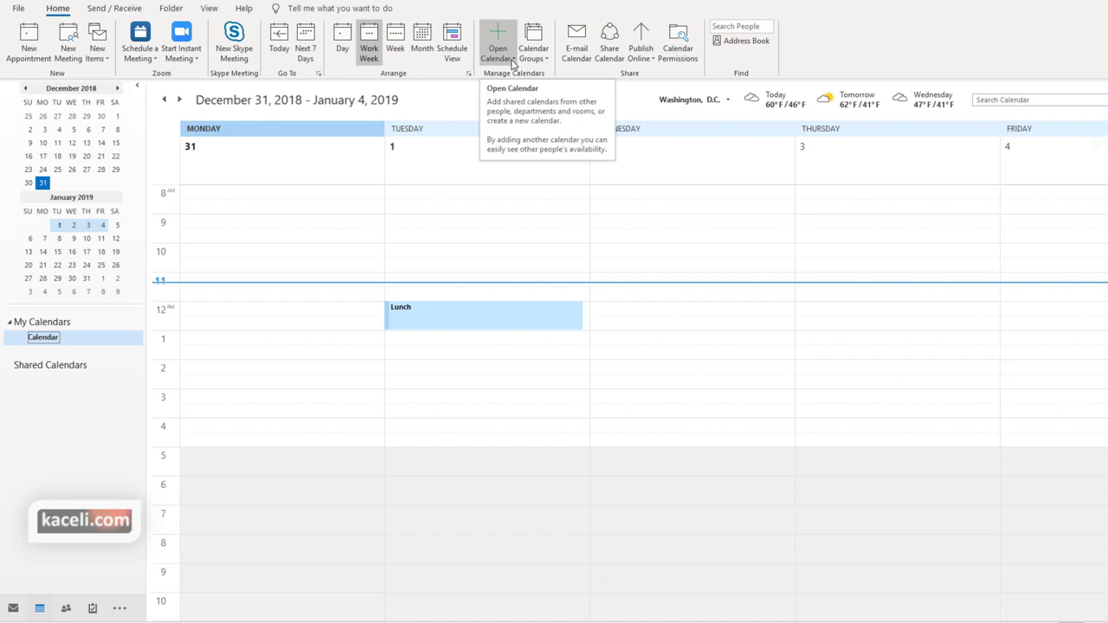
Reopen the Online Instructor shared calendar by pasting the owner's user name
{"action": "left_click", "coordinate": [512, 60]}
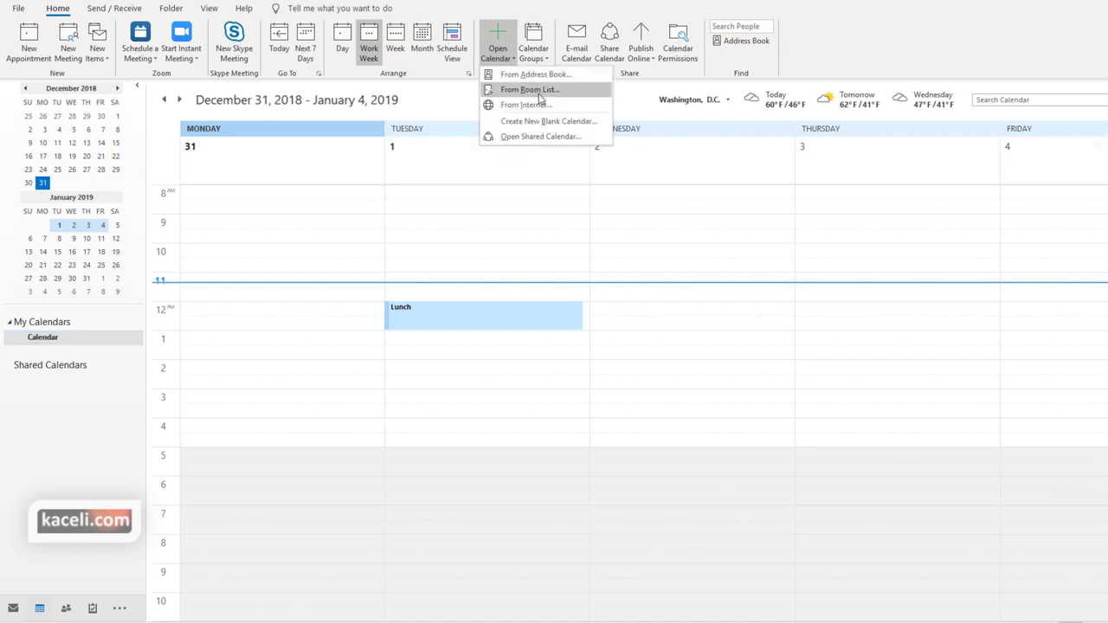
{"action": "left_click", "coordinate": [531, 137]}
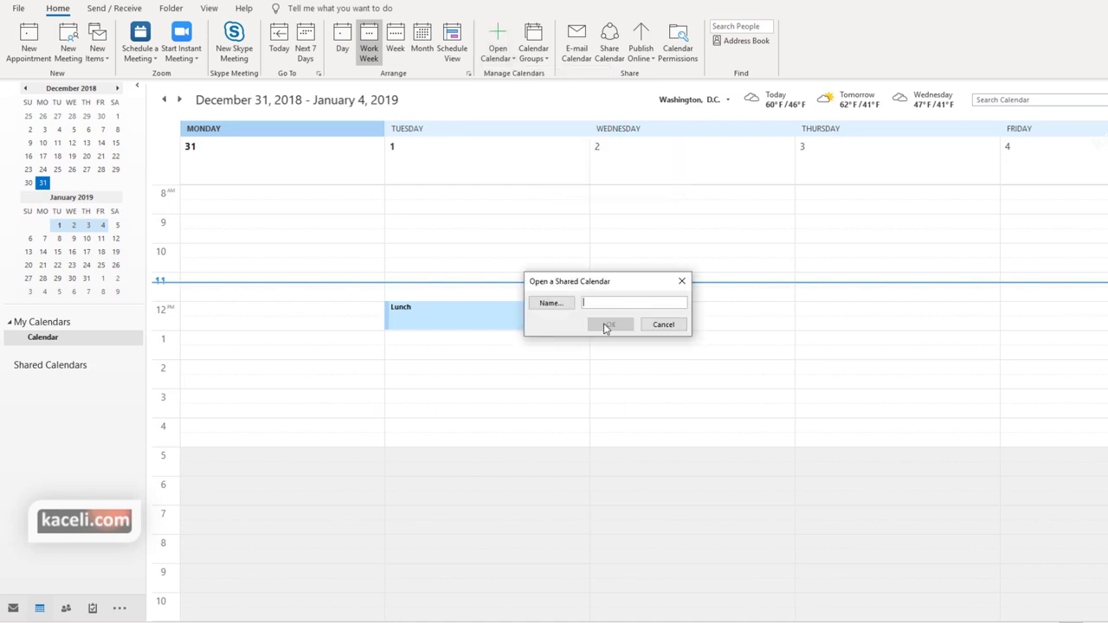
{"action": "type", "text": "onlineinstructor"}
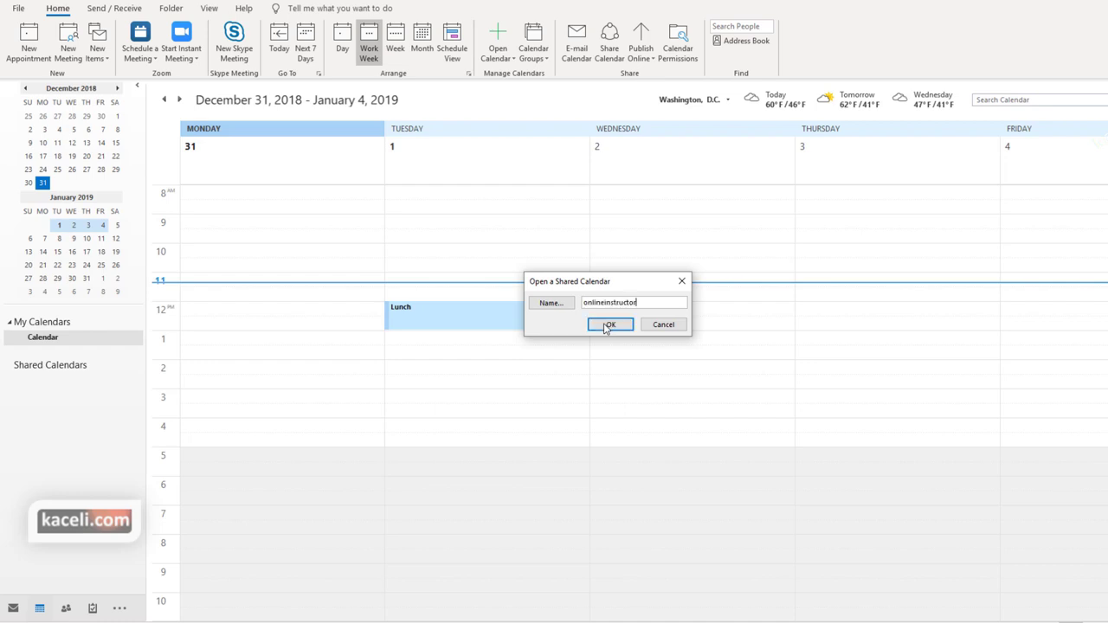
{"action": "left_click", "coordinate": [606, 326]}
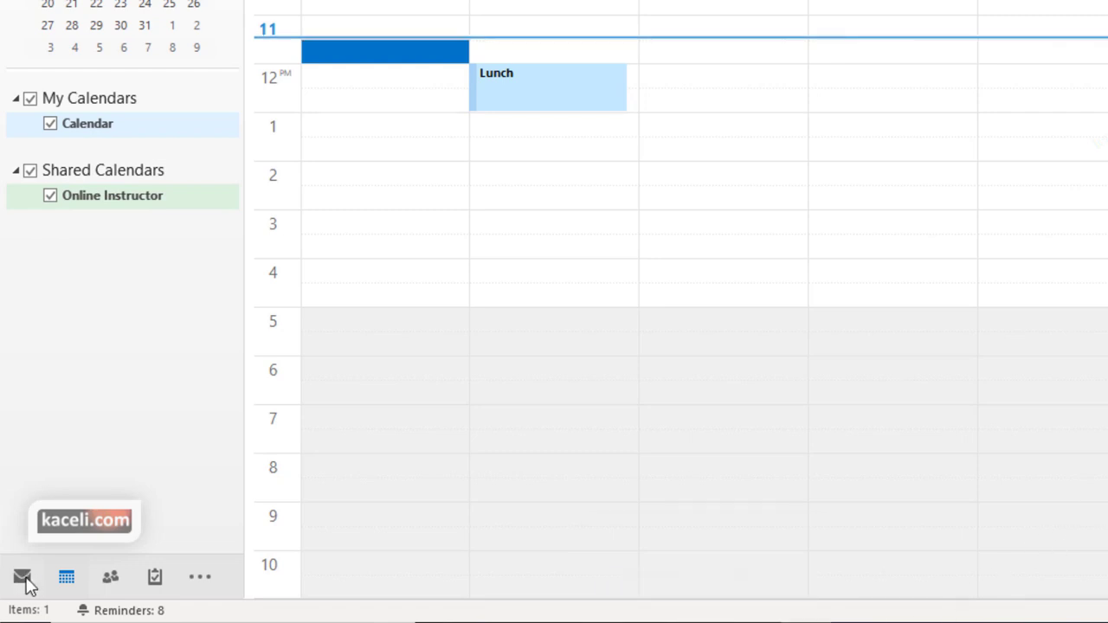
Switch from Mail through Calendar to the People contact list
{"action": "left_click", "coordinate": [24, 578]}
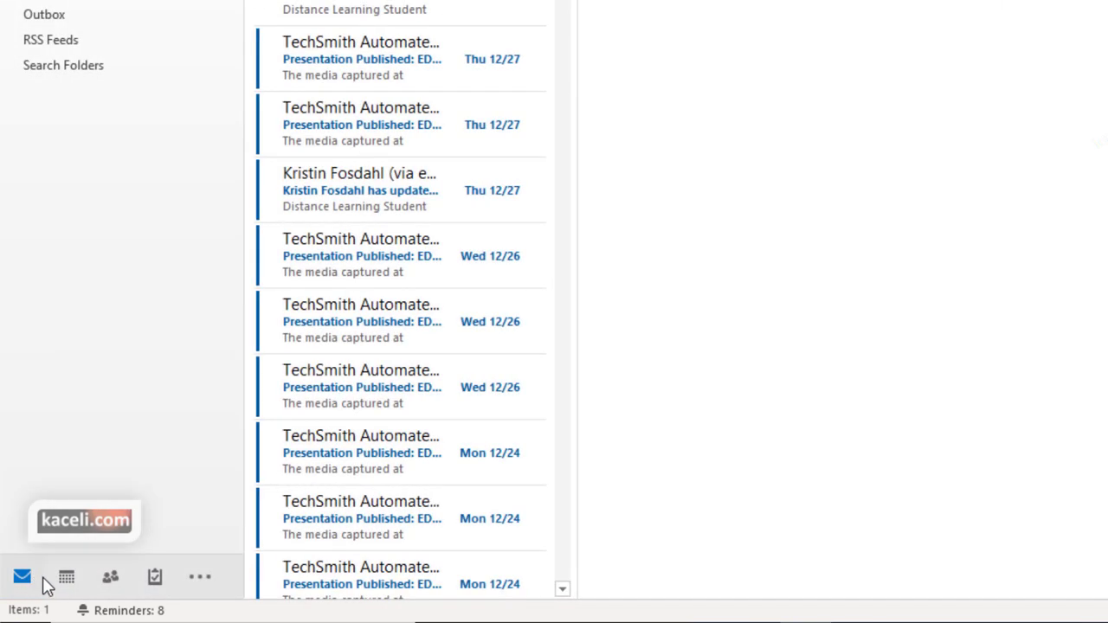
{"action": "left_click", "coordinate": [73, 587]}
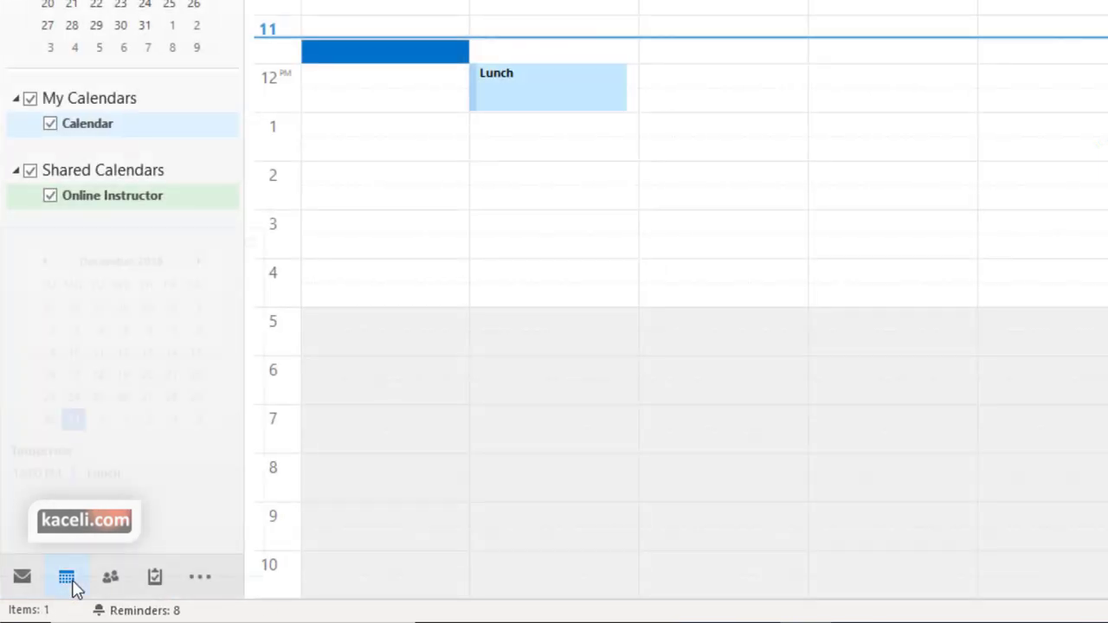
{"action": "mouse_move", "coordinate": [77, 588]}
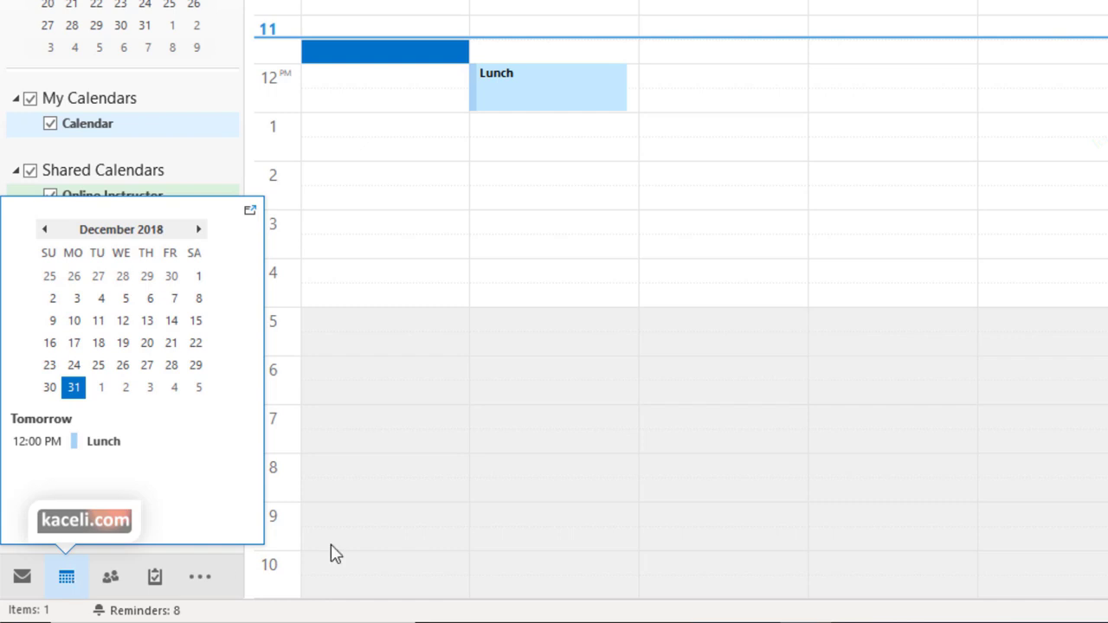
{"action": "left_click", "coordinate": [107, 577]}
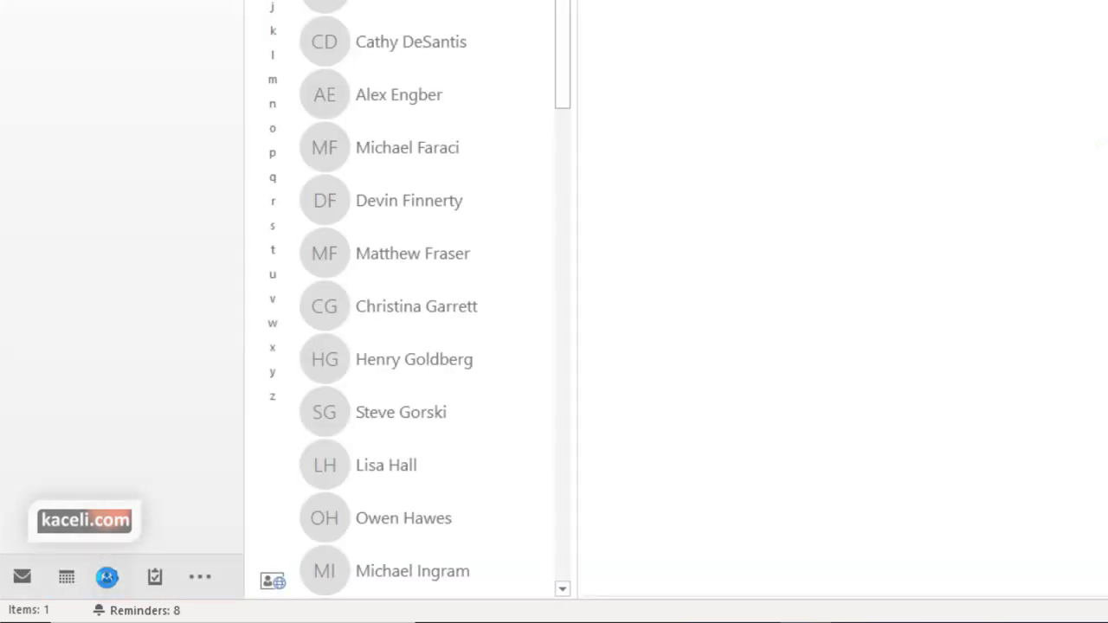
{"action": "mouse_move", "coordinate": [107, 578]}
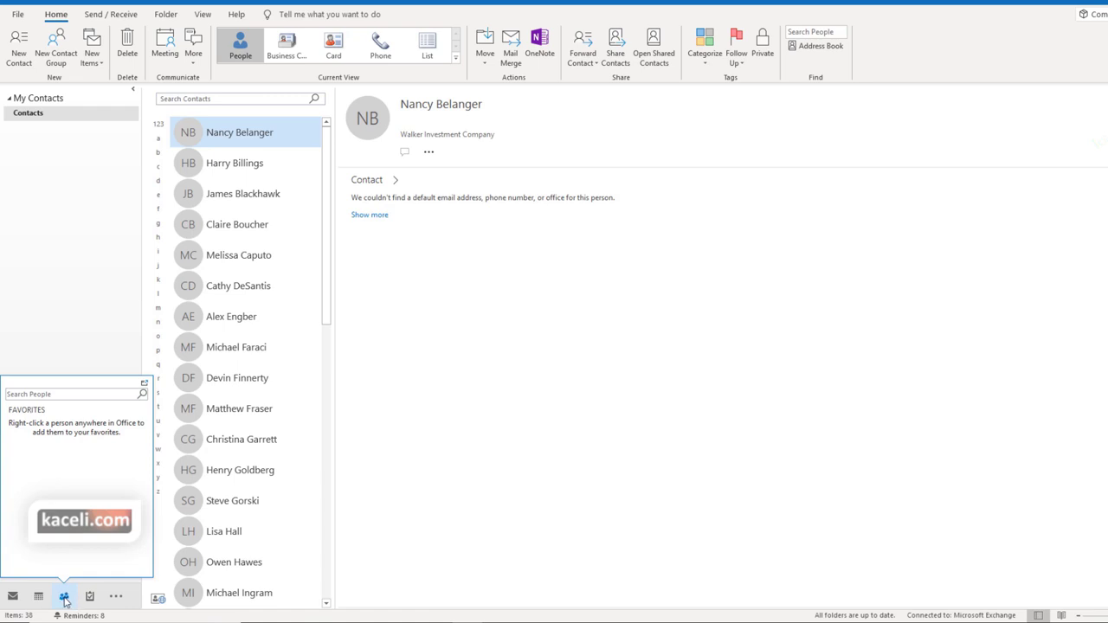
Dismiss the favourites popup and view a contact's card, scrolling through the list
{"action": "left_click", "coordinate": [65, 597]}
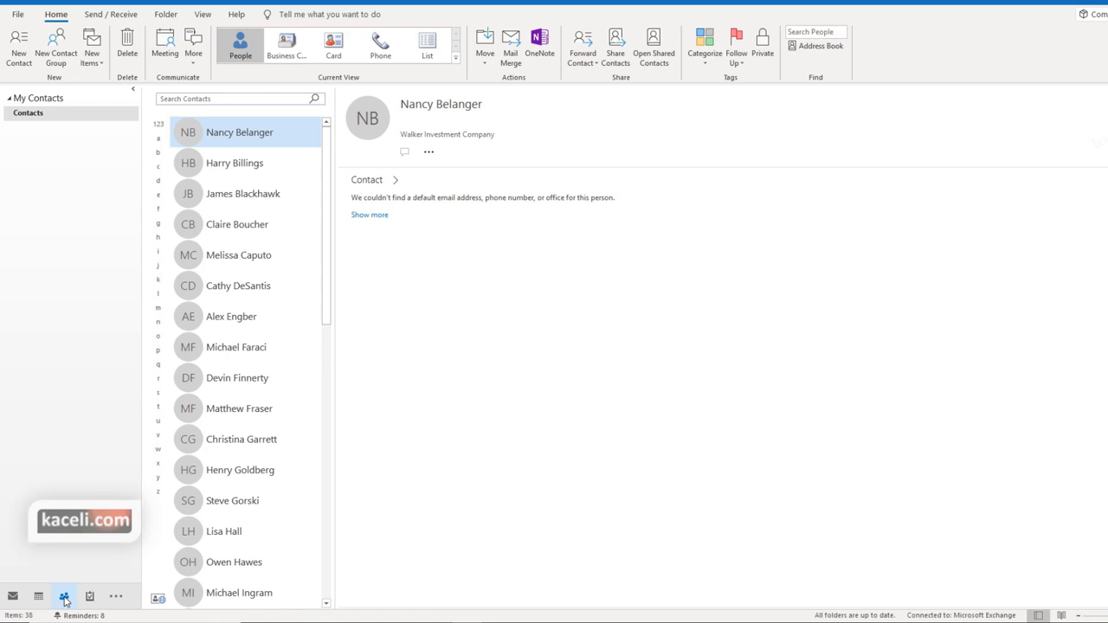
{"action": "left_click", "coordinate": [242, 192]}
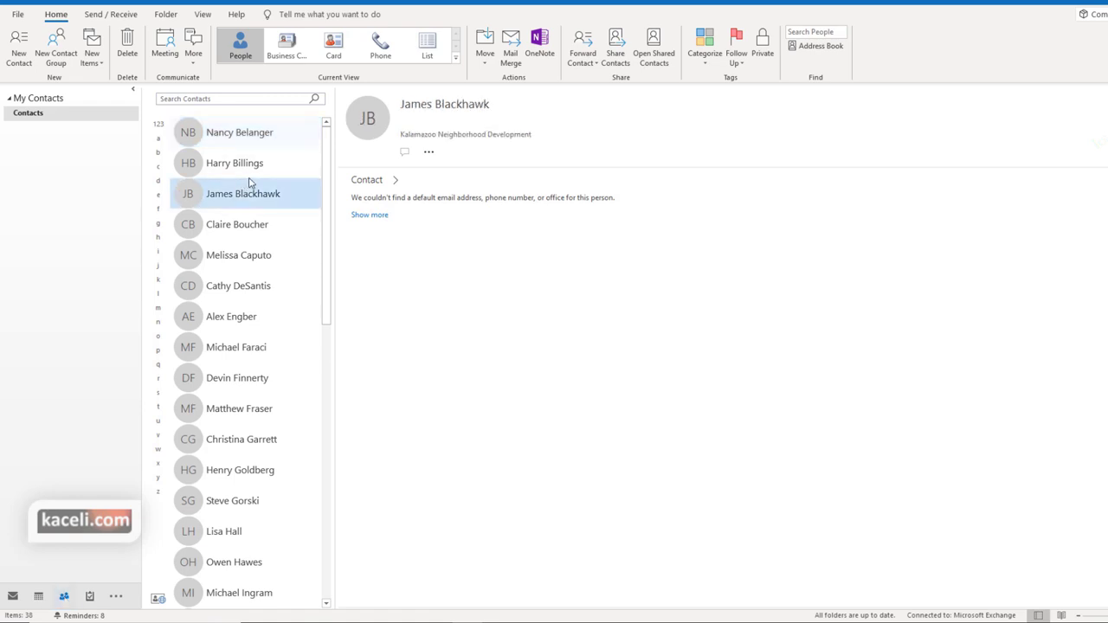
{"action": "scroll", "coordinate": [246, 225], "scroll_direction": "down", "scroll_amount": 5}
{"action": "scroll", "coordinate": [256, 269], "scroll_direction": "down", "scroll_amount": 6}
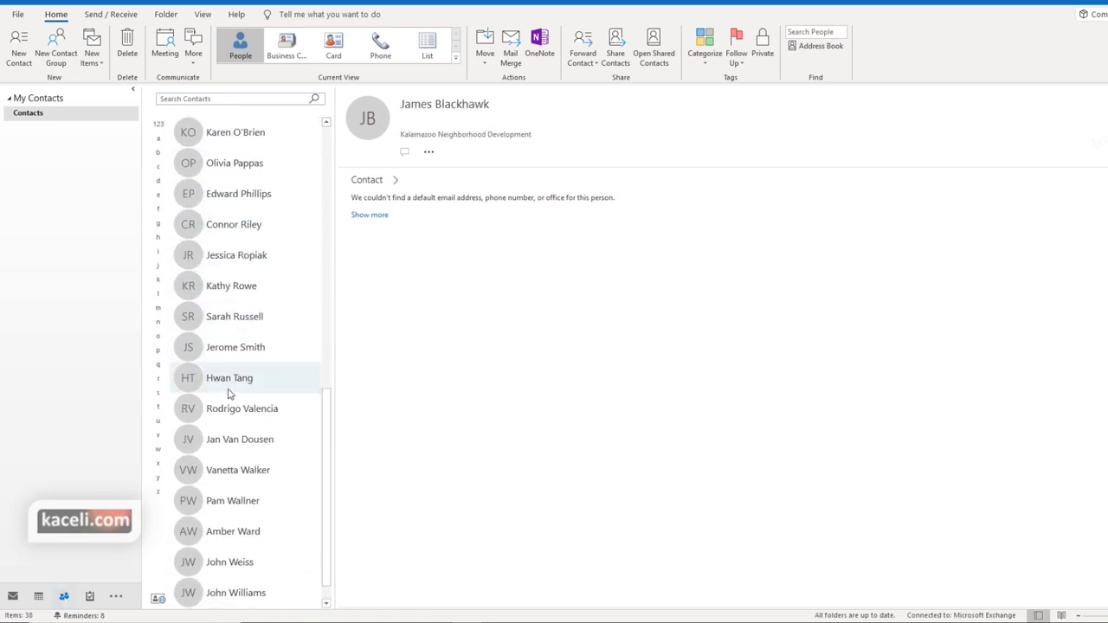
Search contacts by a surname and view the matching contact's full details
{"action": "left_click", "coordinate": [214, 99]}
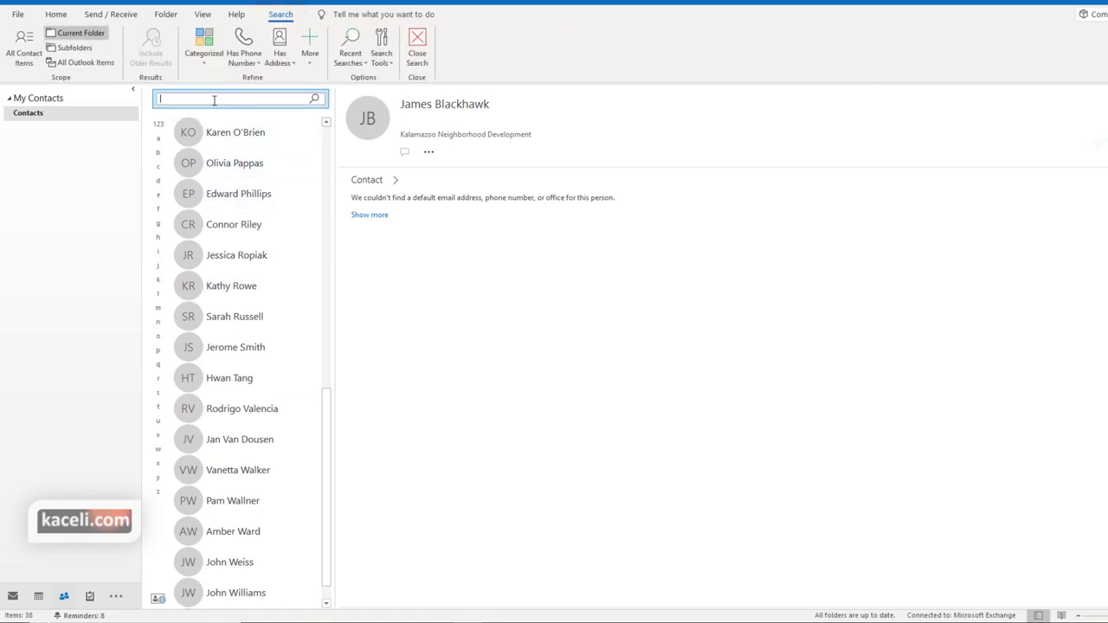
{"action": "type", "text": "smith"}
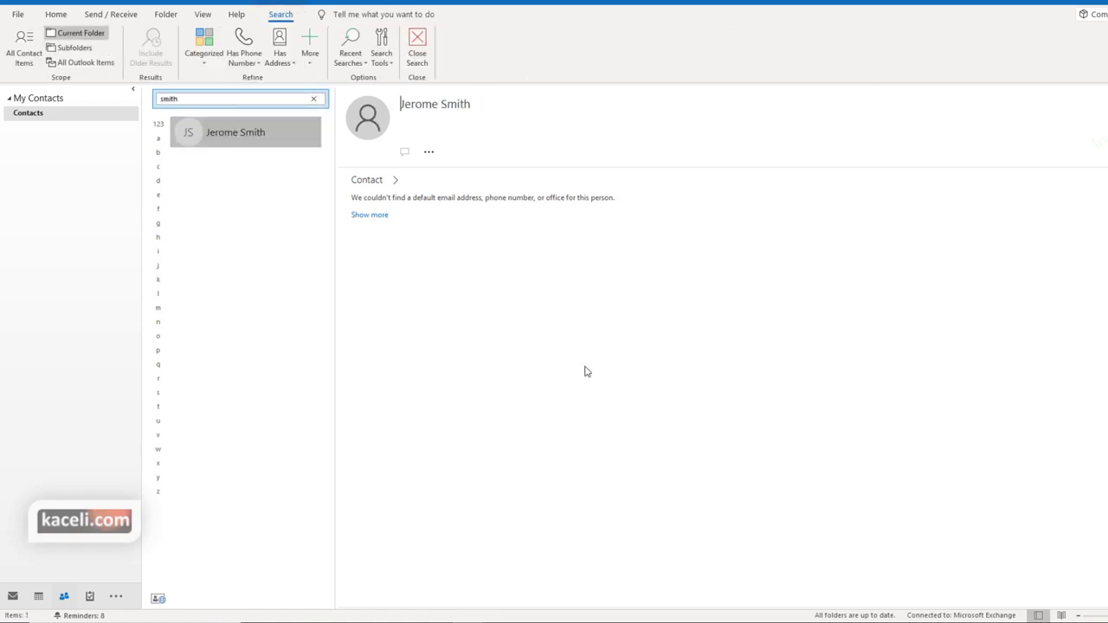
{"action": "left_click", "coordinate": [395, 184]}
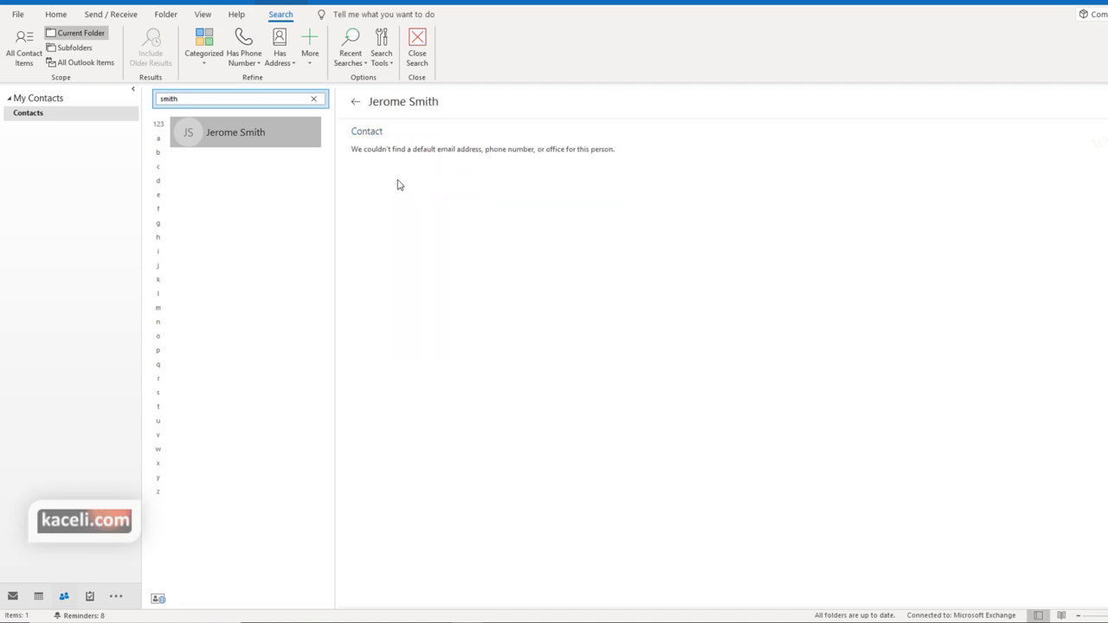
{"action": "left_click", "coordinate": [356, 102]}
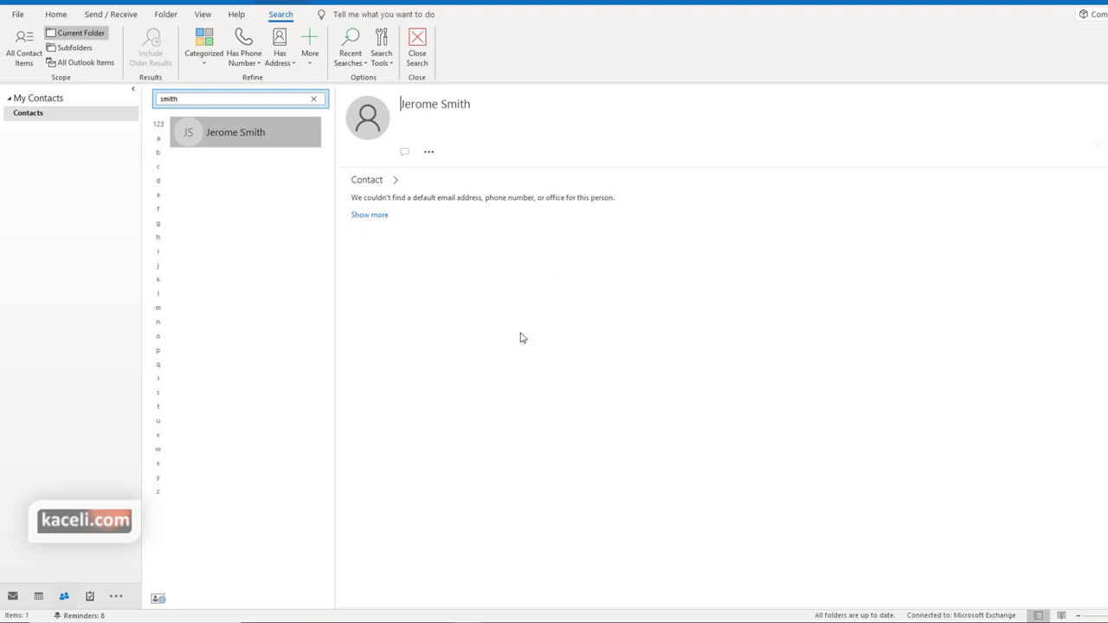
Clear the search and select the Northwest Transit Station contact under G
{"action": "key", "text": "Escape"}
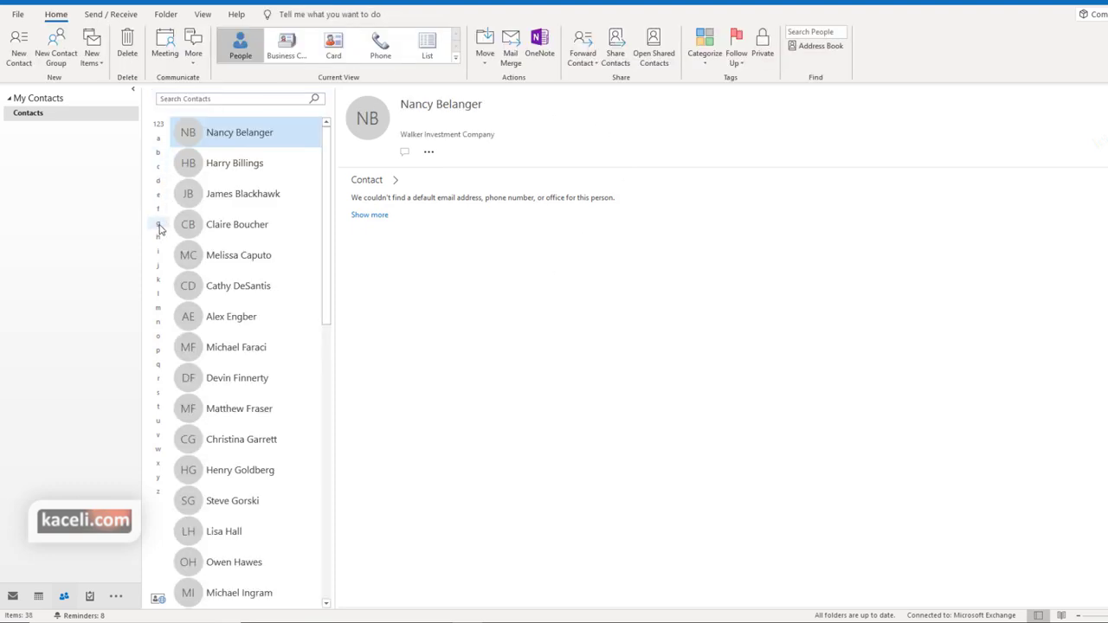
{"action": "left_click", "coordinate": [158, 224]}
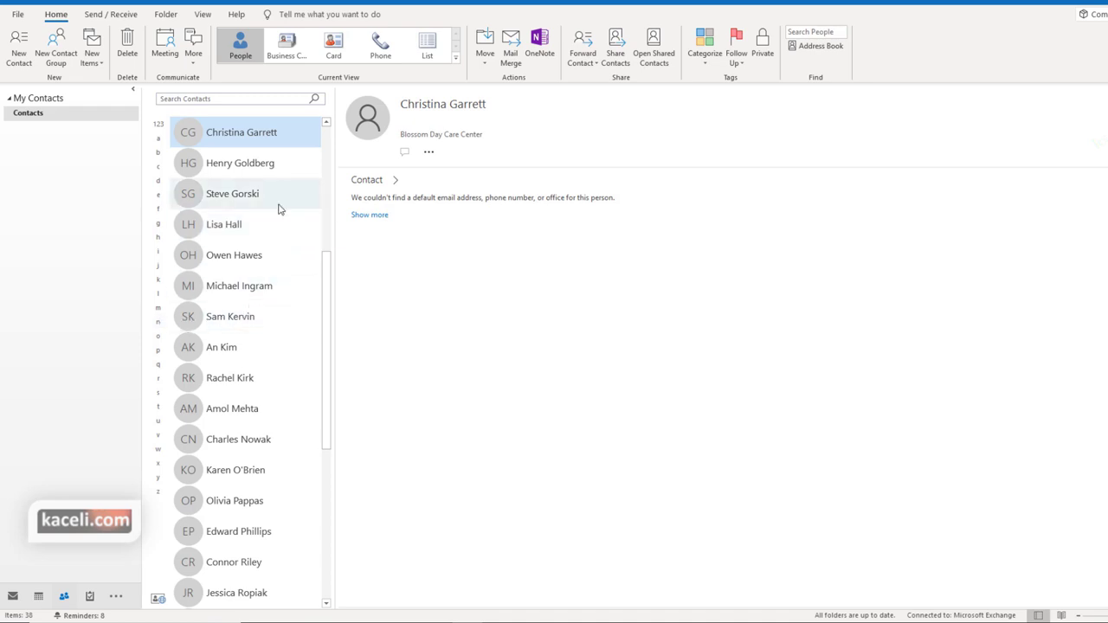
{"action": "left_click", "coordinate": [250, 169]}
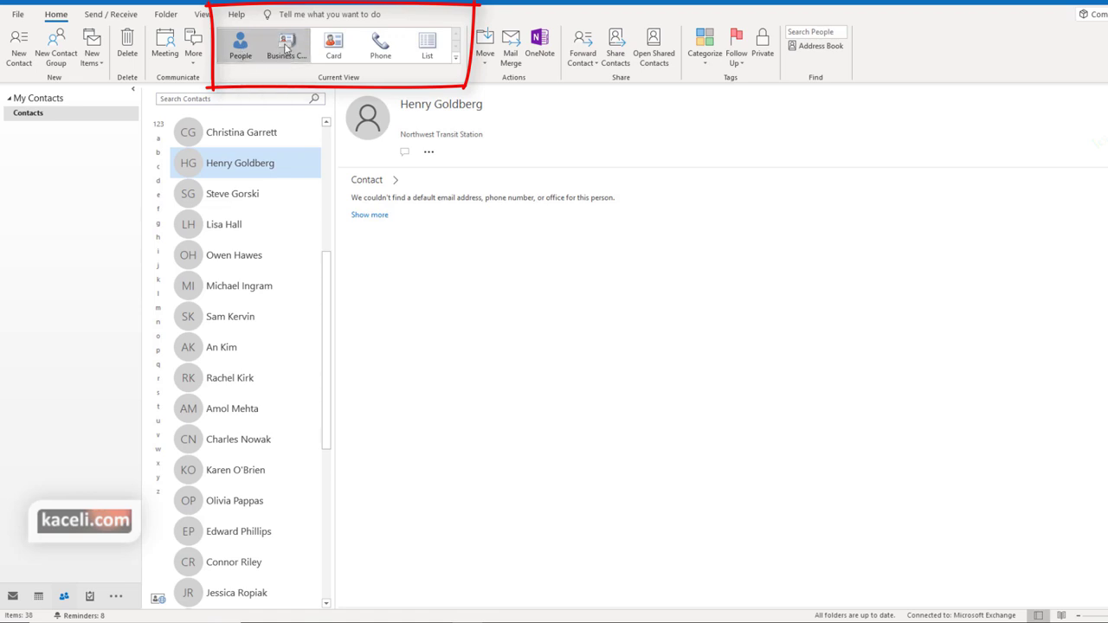
Cycle the contacts through Business Card, Card, Phone and List views, then back to People
{"action": "left_click", "coordinate": [286, 47]}
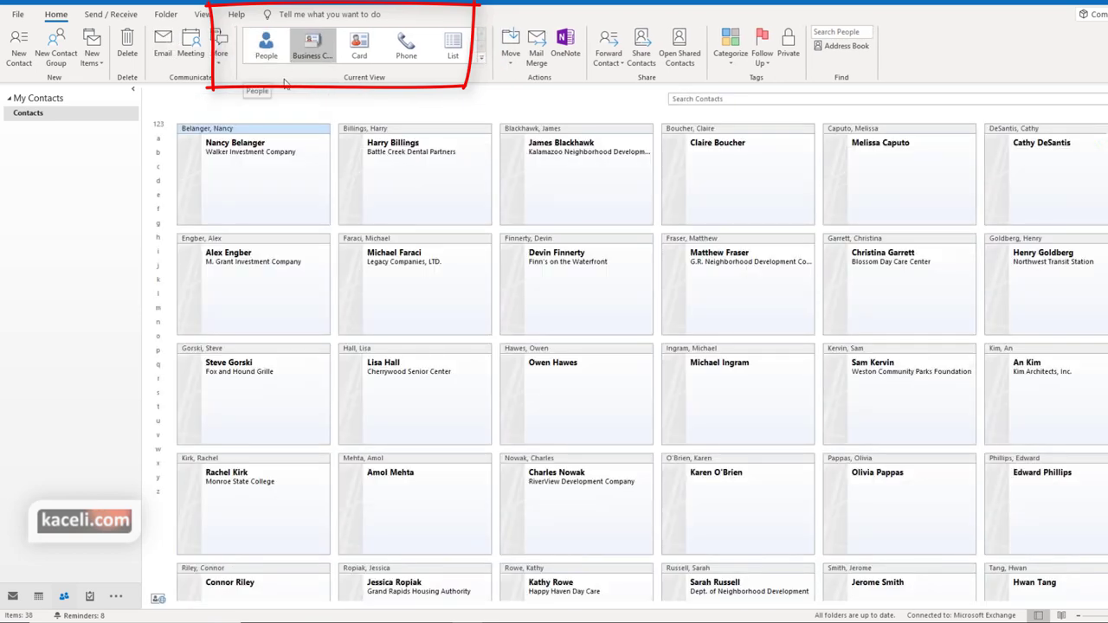
{"action": "left_click", "coordinate": [360, 48]}
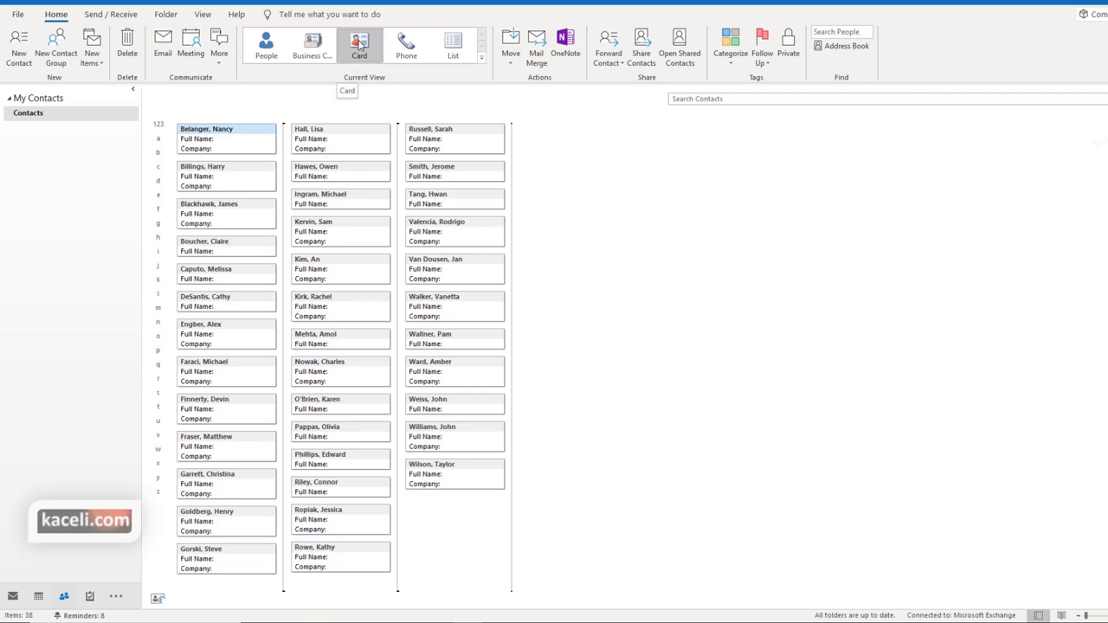
{"action": "left_click", "coordinate": [407, 50]}
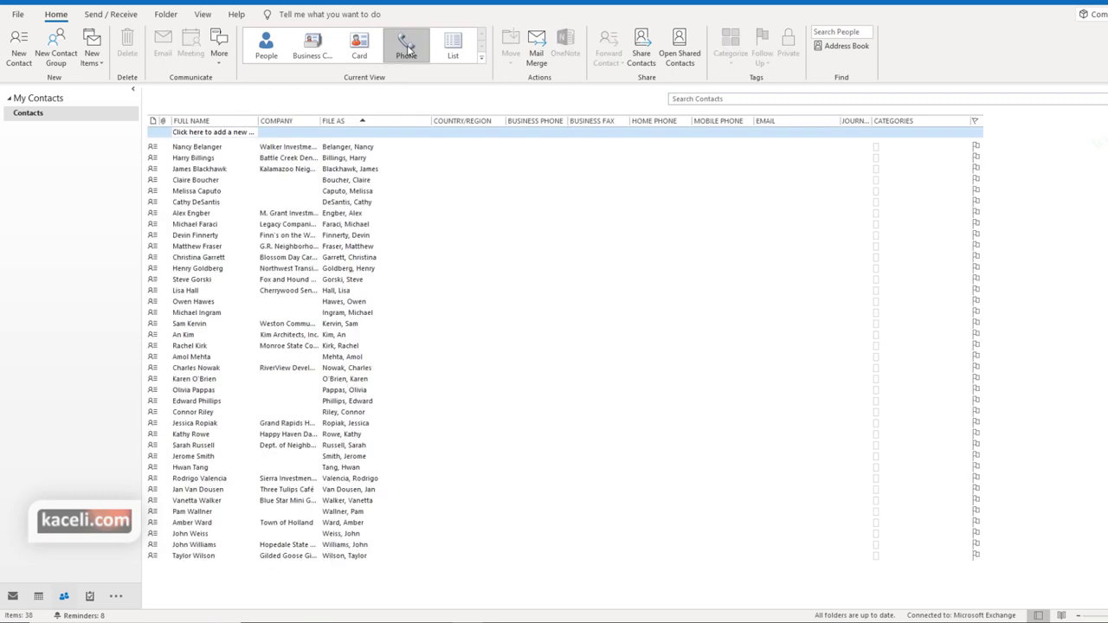
{"action": "left_click", "coordinate": [451, 47]}
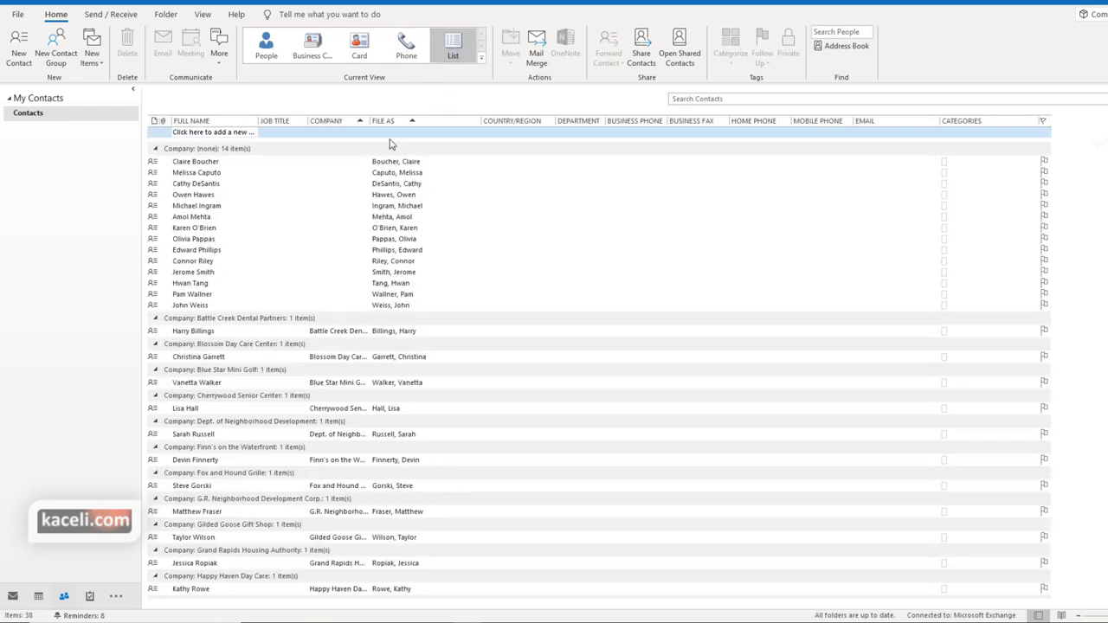
{"action": "left_click", "coordinate": [266, 45]}
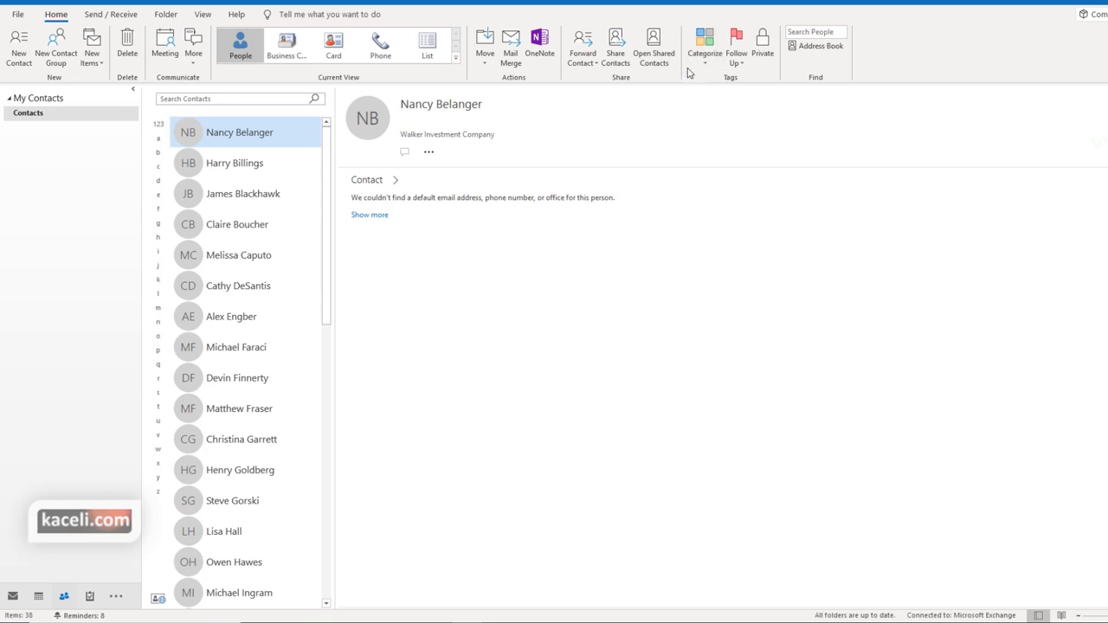
Mark the second contact, from Battle Creek Dental Partners, as Private without adding a category
{"action": "left_click", "coordinate": [247, 166]}
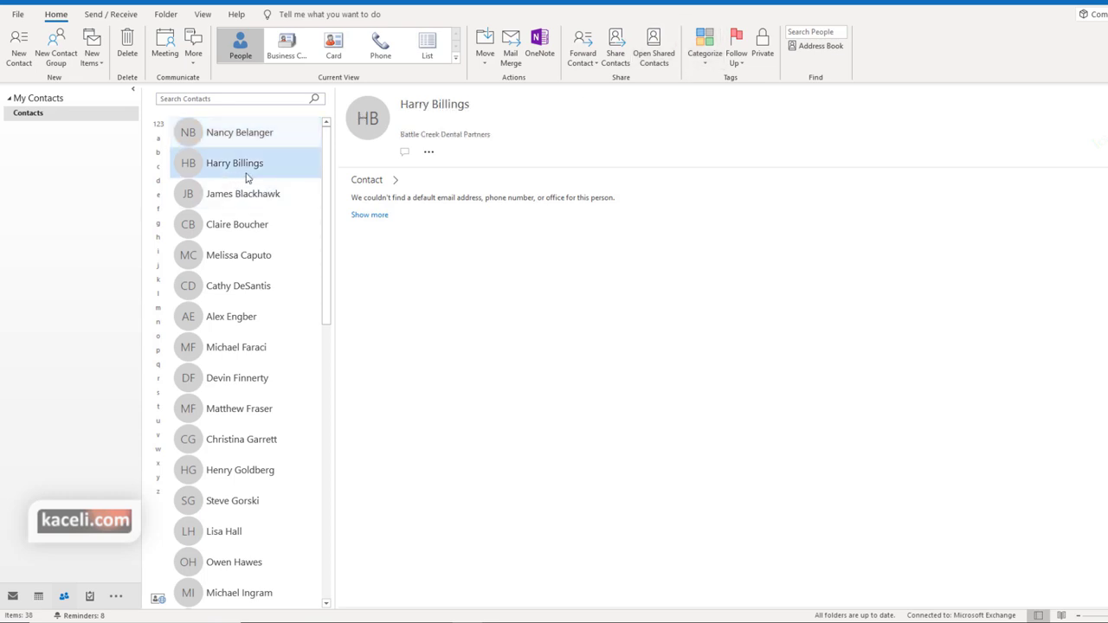
{"action": "left_click", "coordinate": [704, 57]}
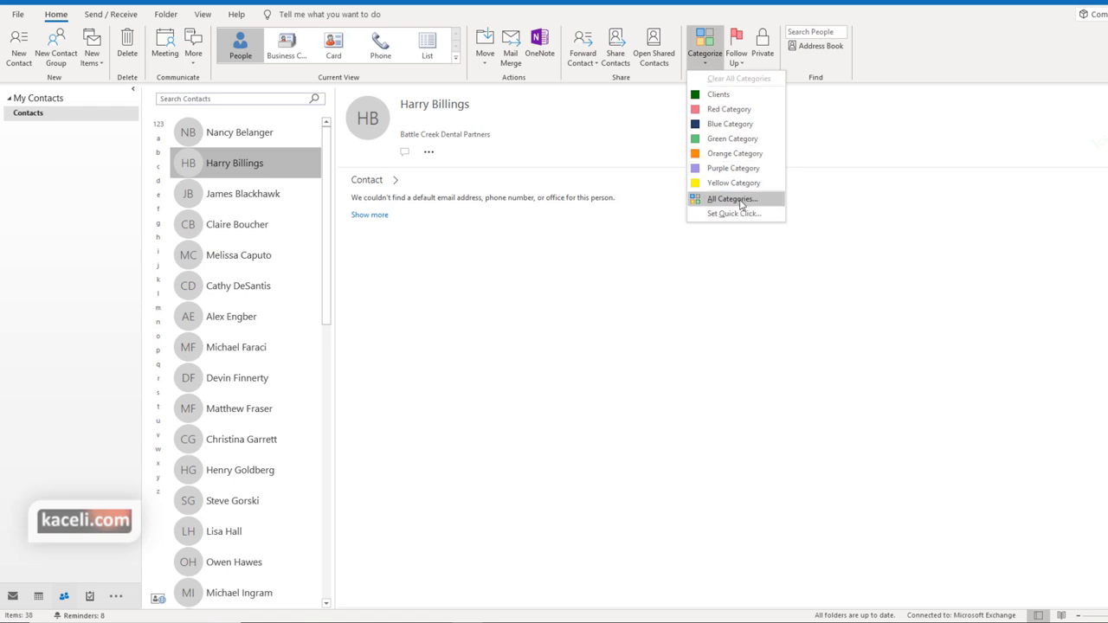
{"action": "key", "text": "Escape"}
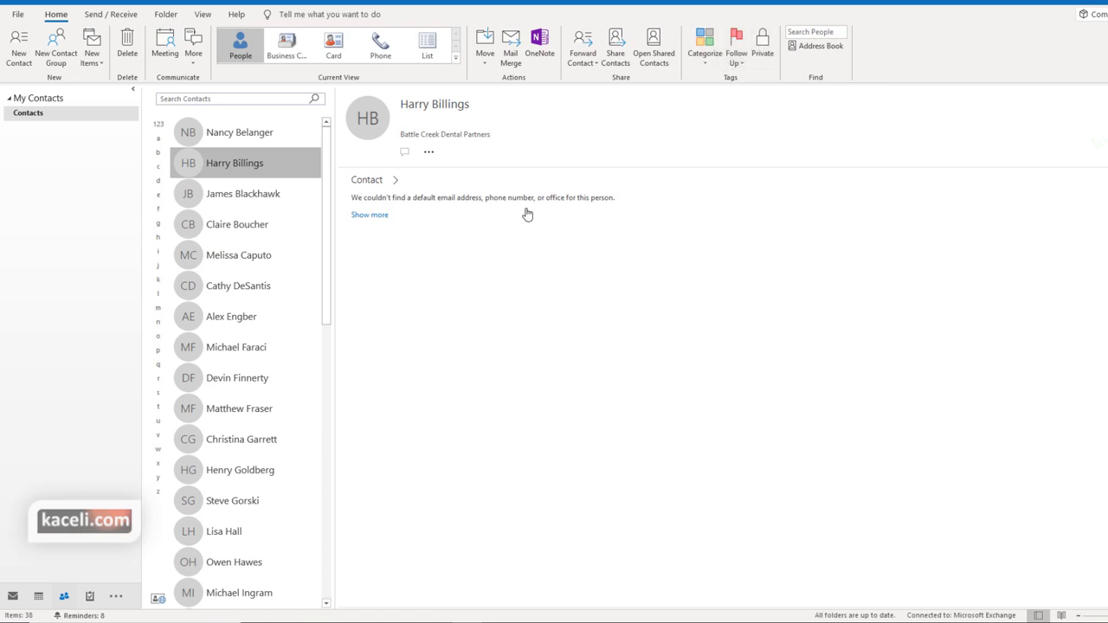
{"action": "left_click", "coordinate": [761, 45]}
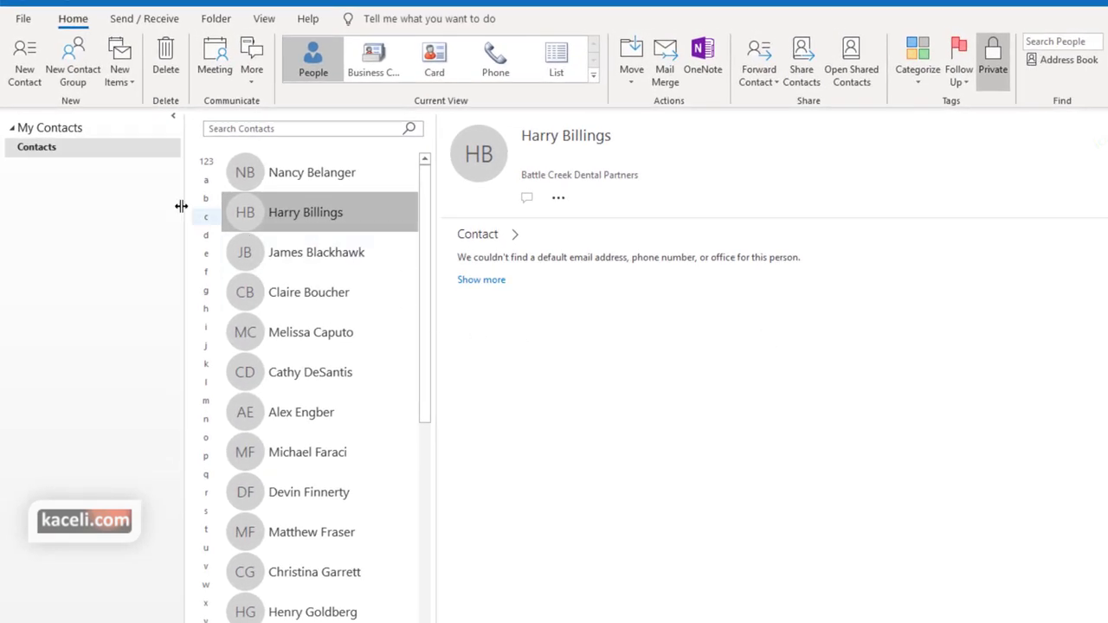
Start a new contact with the person's full name, company name and job title CEO
{"action": "left_click", "coordinate": [29, 82]}
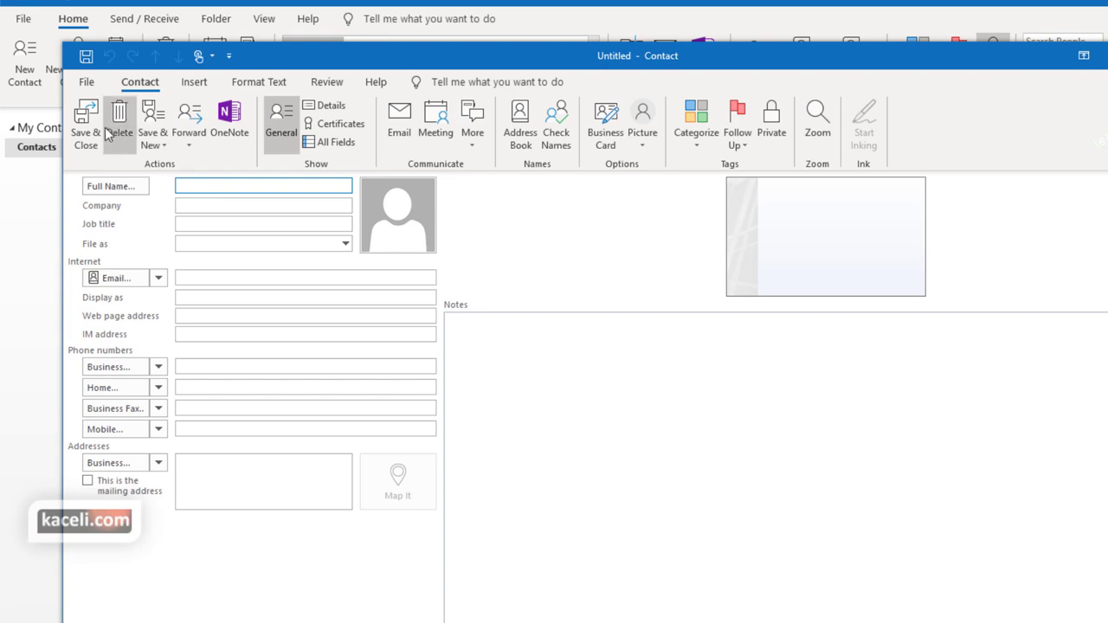
{"action": "left_click", "coordinate": [217, 206]}
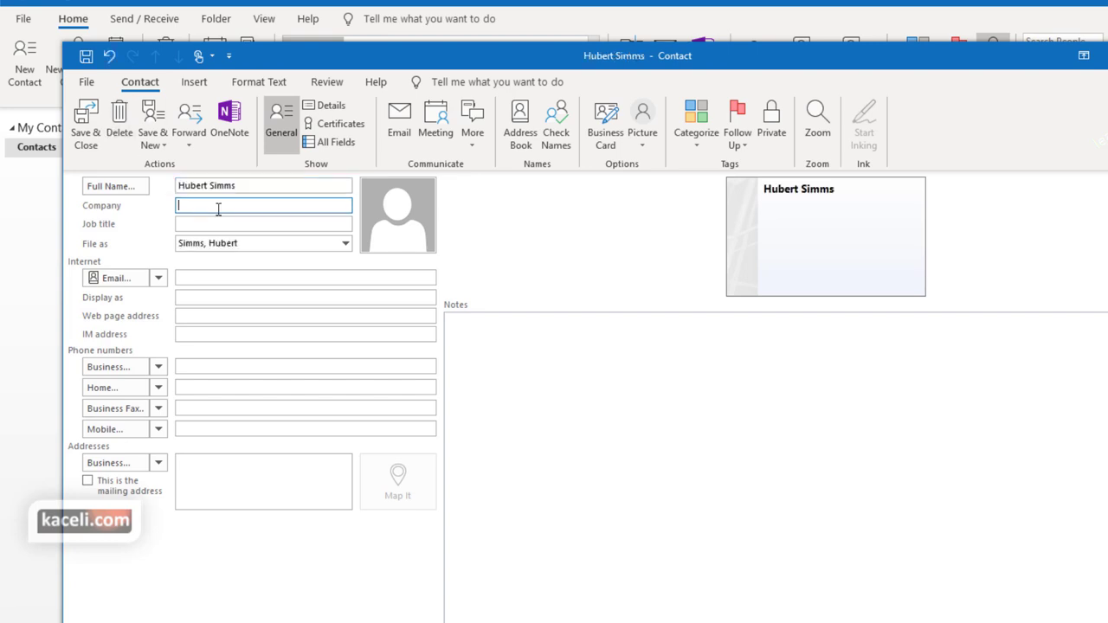
{"action": "type", "text": "Hubert inc."}
{"action": "left_click", "coordinate": [217, 222]}
{"action": "type", "text": "CEO"}
{"action": "left_click", "coordinate": [233, 276]}
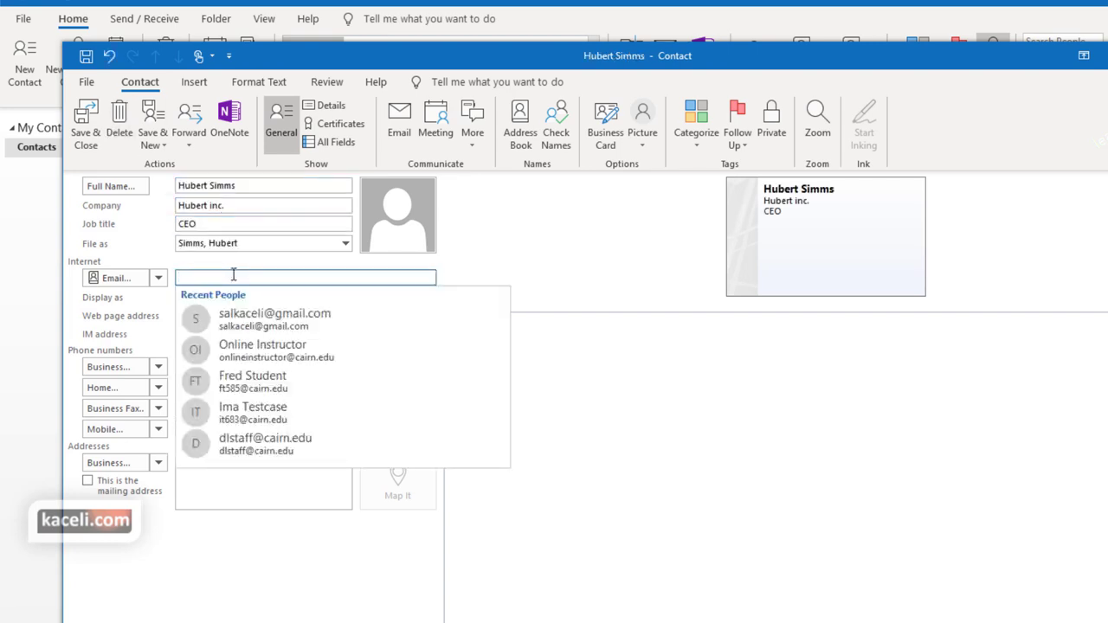
Add a suggested e-mail, the business phone, and a note about meeting at Times Square Plaza on 2/1/2020
{"action": "left_click", "coordinate": [234, 354]}
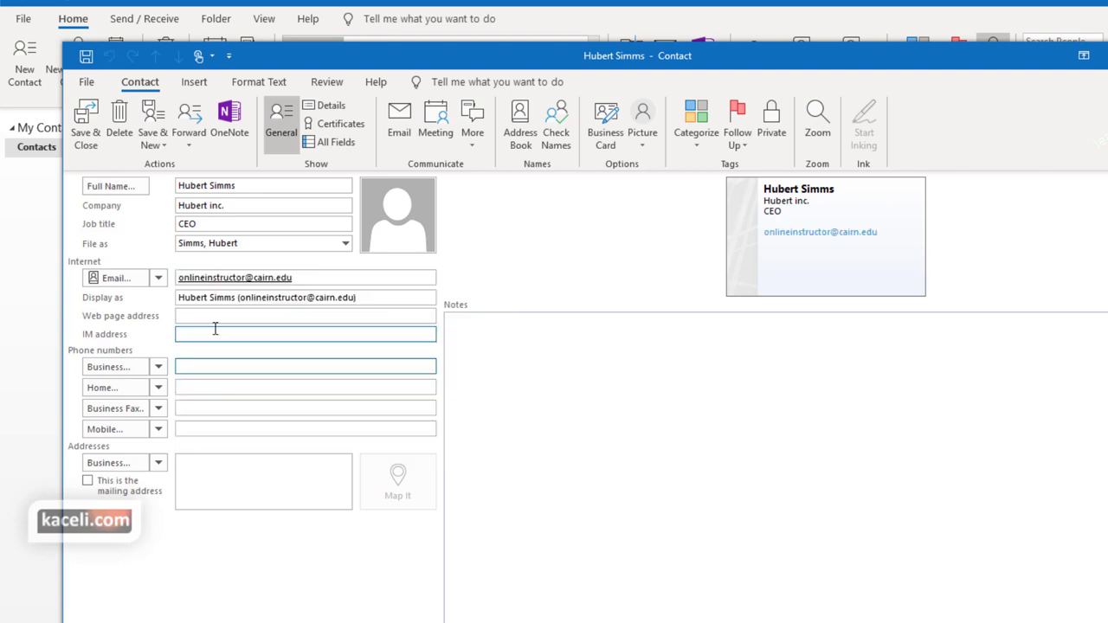
{"action": "left_click", "coordinate": [225, 318]}
{"action": "left_click", "coordinate": [207, 366]}
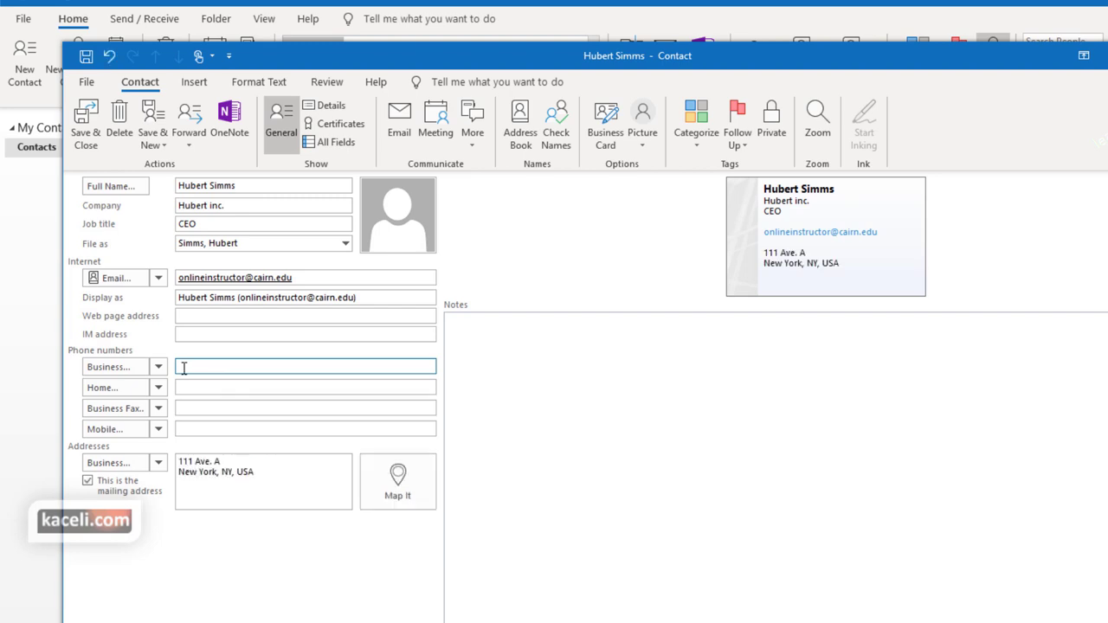
{"action": "type", "text": "1231231234"}
{"action": "left_click", "coordinate": [216, 385]}
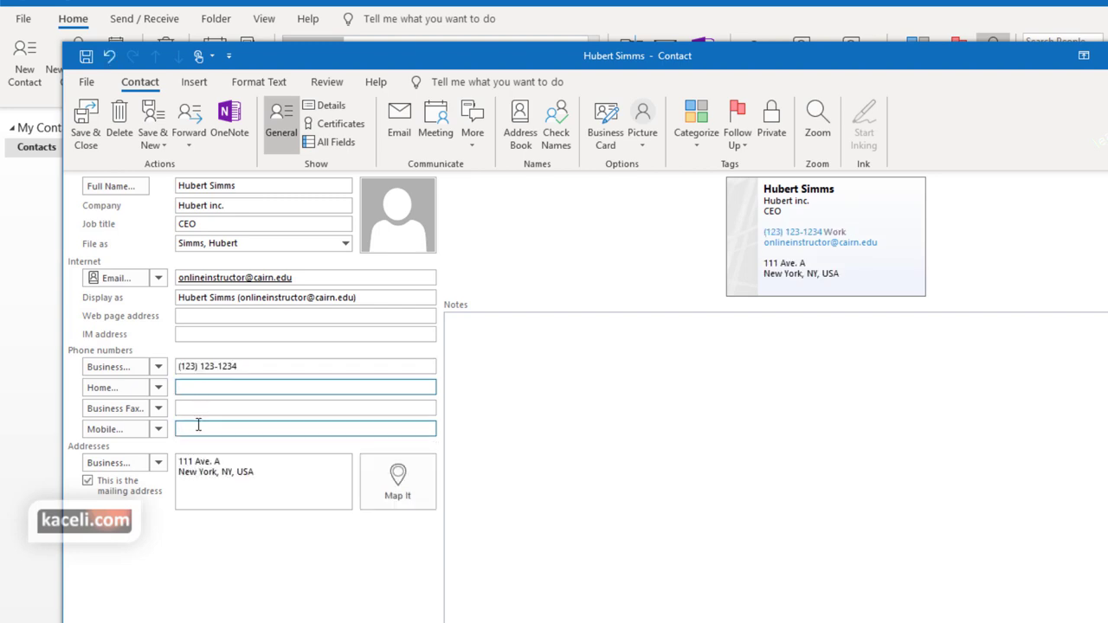
{"action": "left_click", "coordinate": [582, 368]}
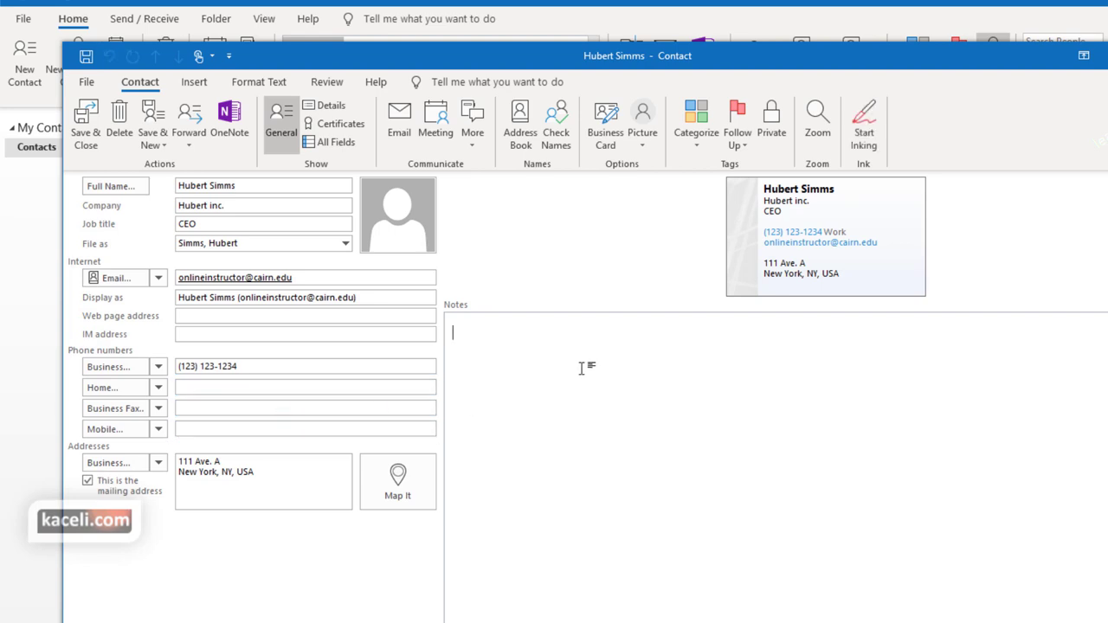
{"action": "type", "text": "Met with Hubert at Times Square Plaza on 2/1/2020."}
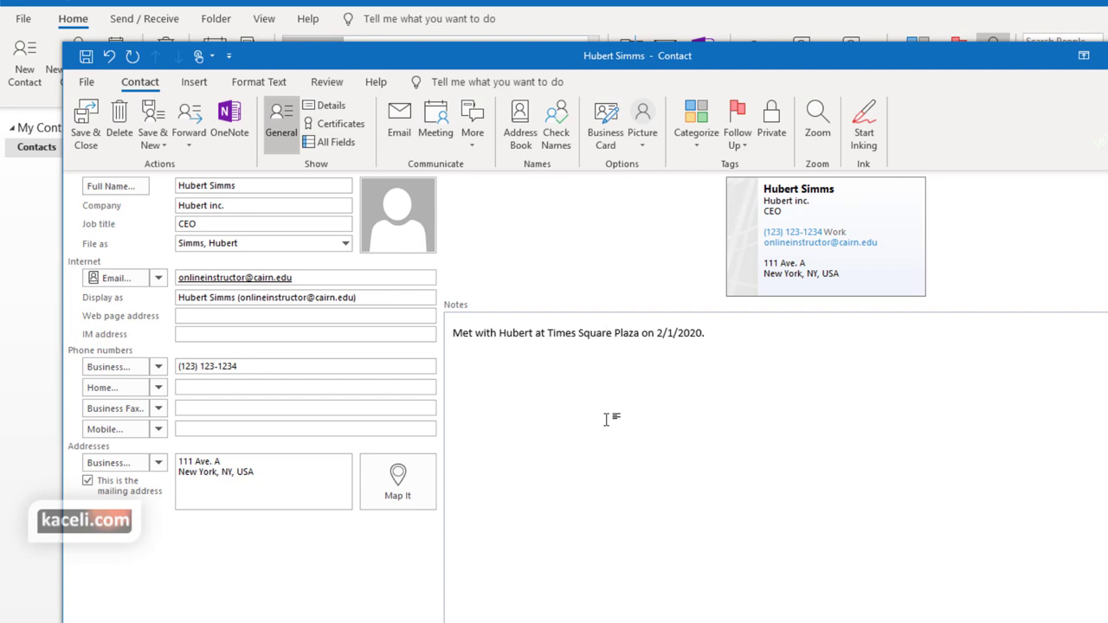
Attach the contact's image file from Downloads as the contact photo
{"action": "left_click", "coordinate": [410, 230]}
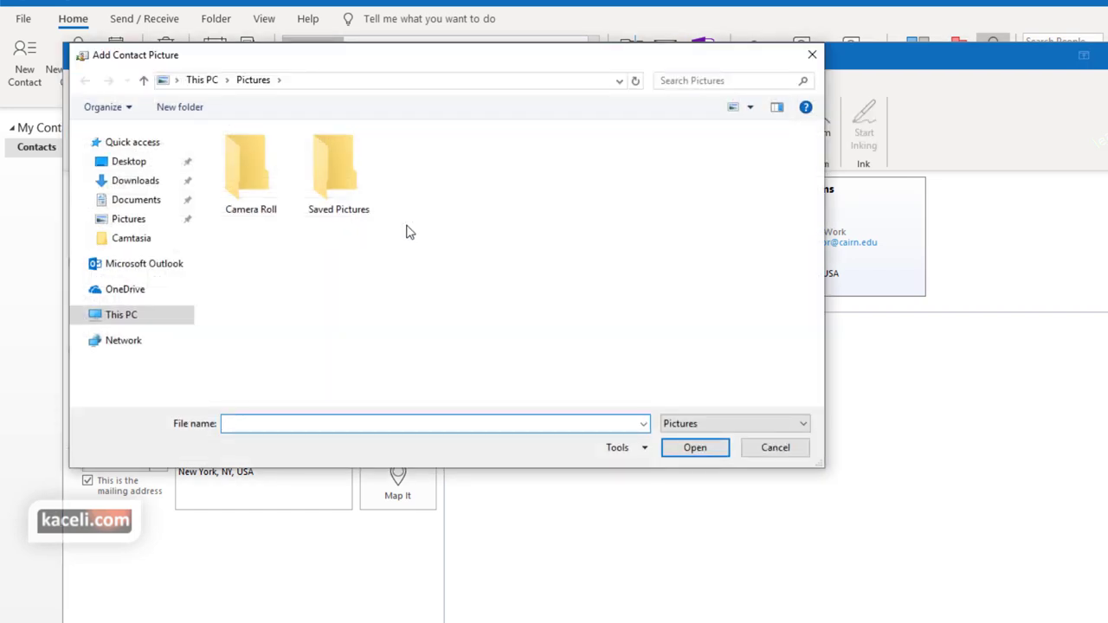
{"action": "left_click", "coordinate": [134, 184]}
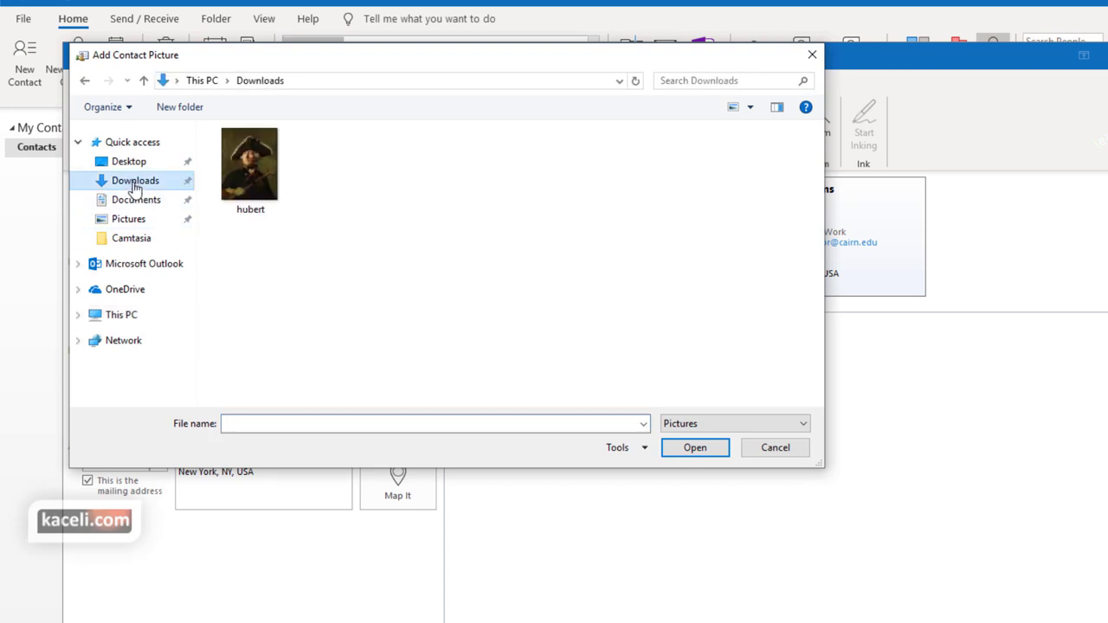
{"action": "left_click", "coordinate": [239, 179]}
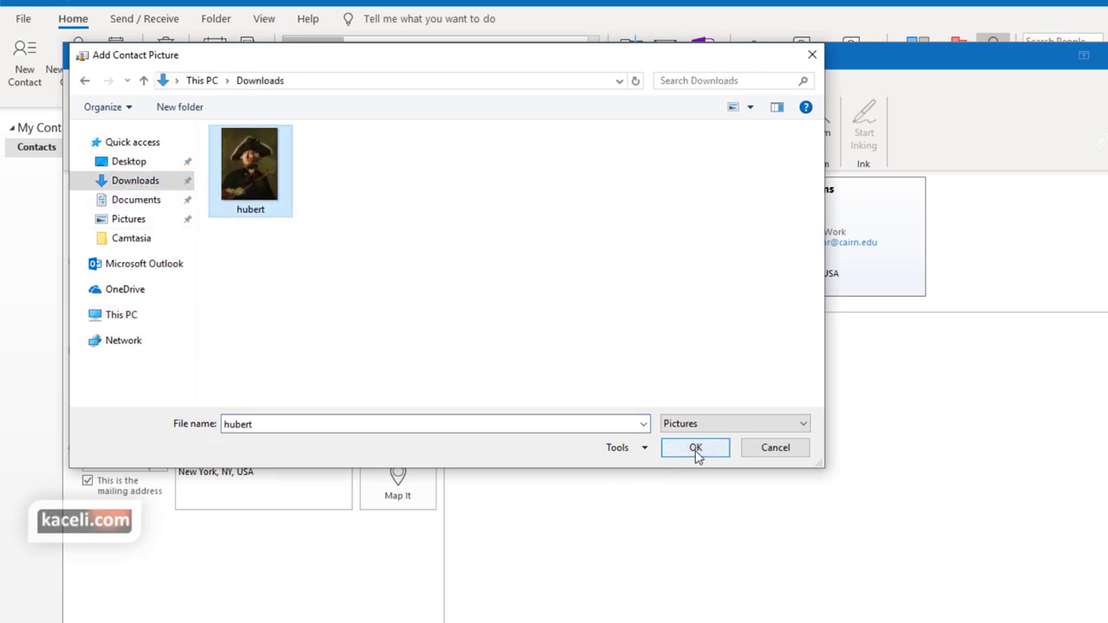
{"action": "left_click", "coordinate": [696, 449]}
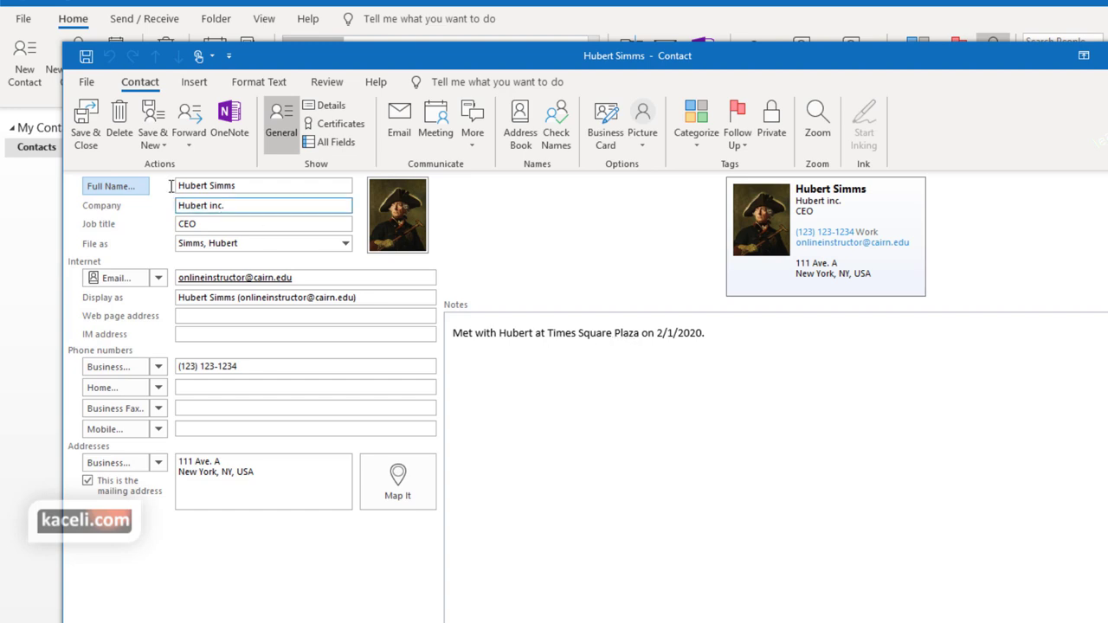
Save and close the new contact, then locate and select it in the contact list
{"action": "left_click", "coordinate": [86, 125]}
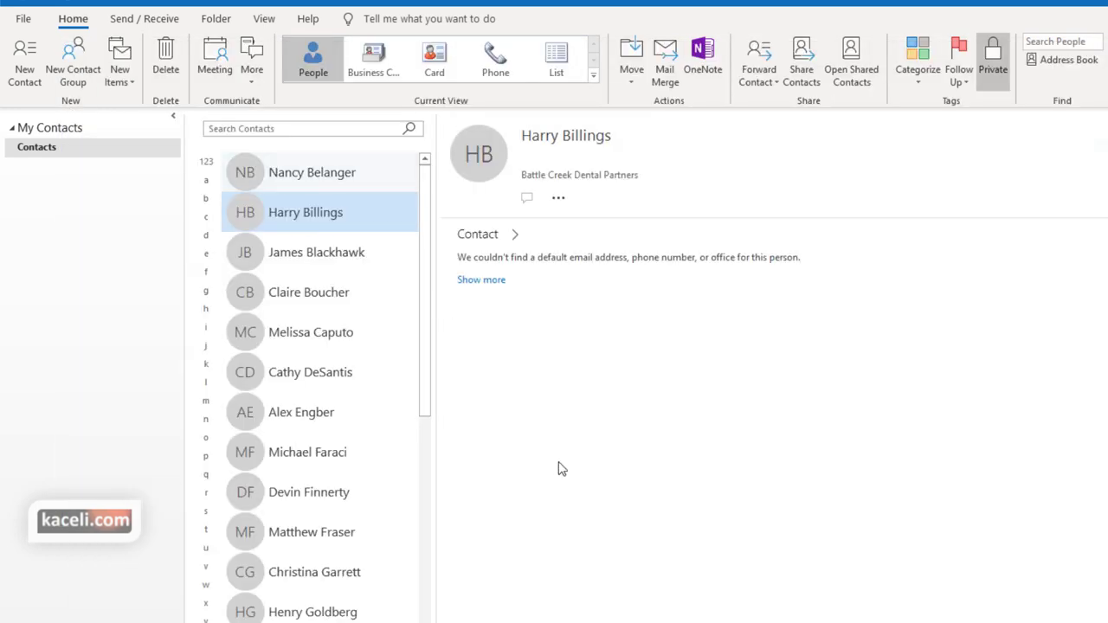
{"action": "scroll", "coordinate": [366, 520], "scroll_direction": "down", "scroll_amount": 10}
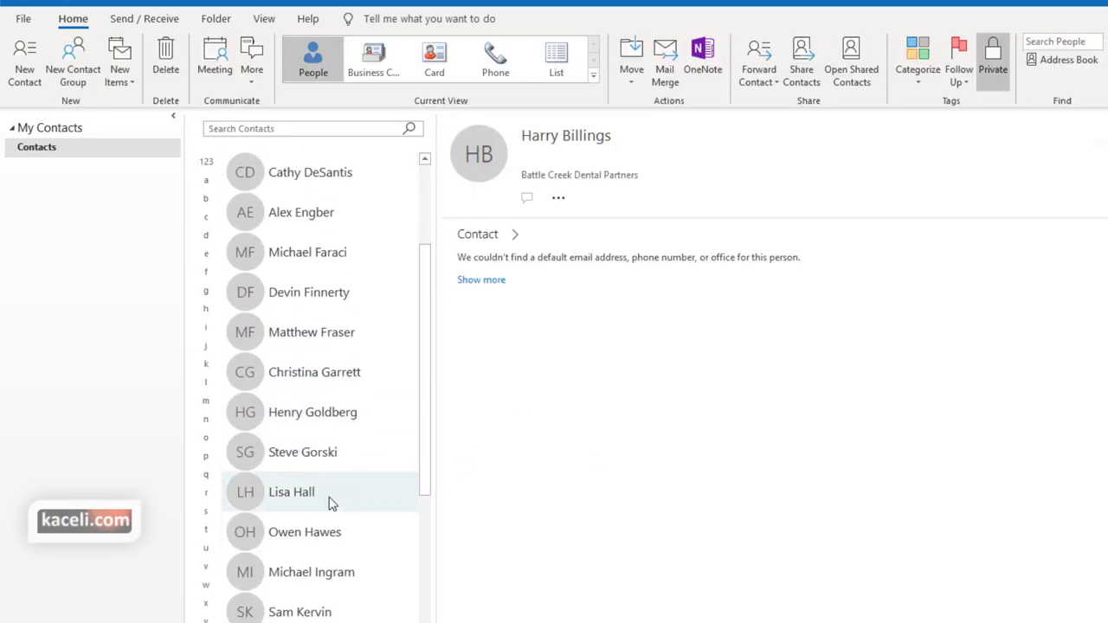
{"action": "scroll", "coordinate": [356, 485], "scroll_direction": "up", "scroll_amount": 2}
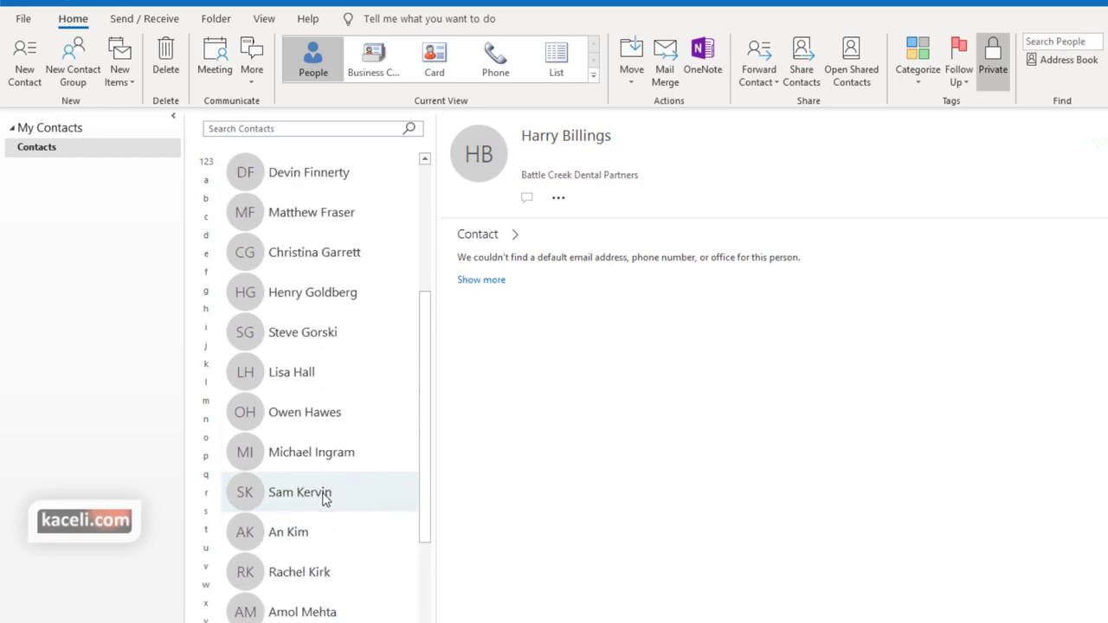
{"action": "scroll", "coordinate": [292, 502], "scroll_direction": "down", "scroll_amount": 4}
{"action": "scroll", "coordinate": [311, 523], "scroll_direction": "down", "scroll_amount": 2}
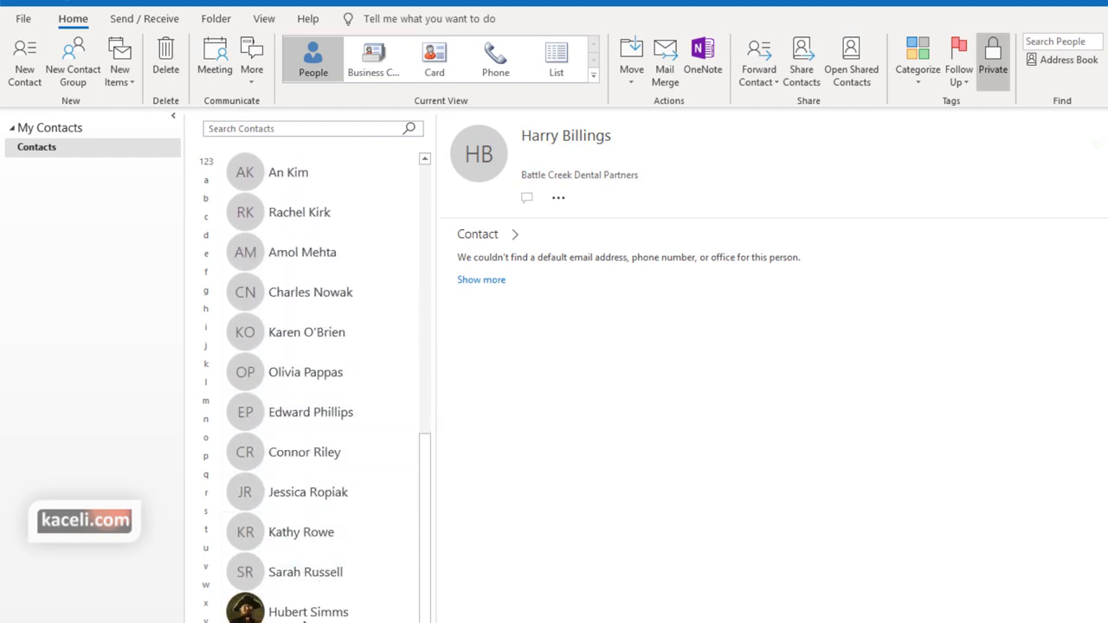
{"action": "left_click", "coordinate": [288, 612]}
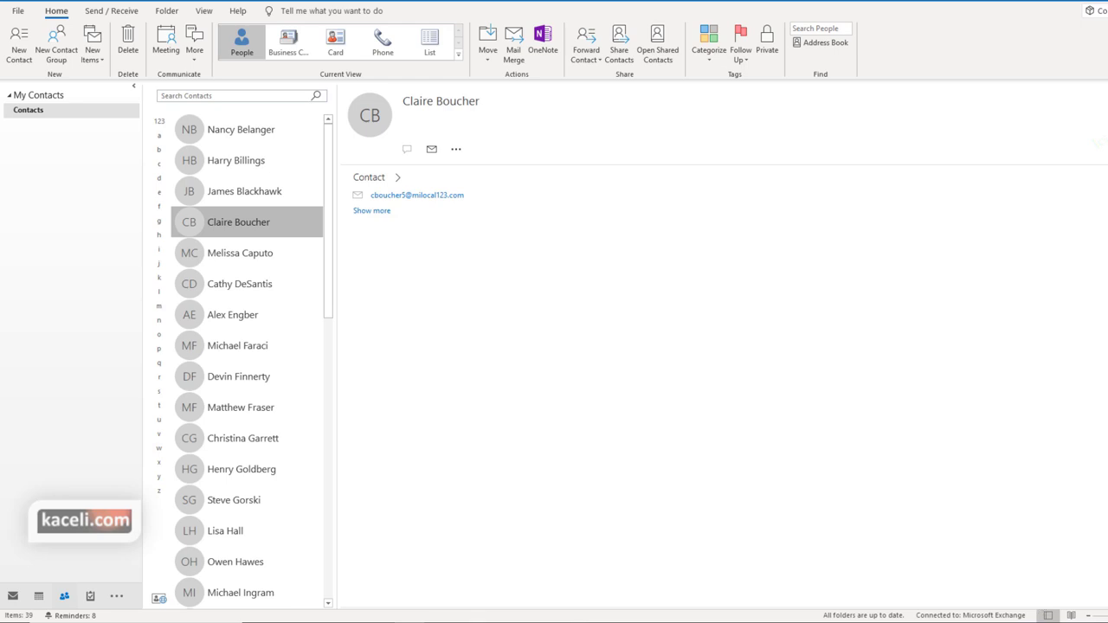
Browse several other contacts' cards, ending on the M. Grant Investment Company contact
{"action": "mouse_move", "coordinate": [68, 597]}
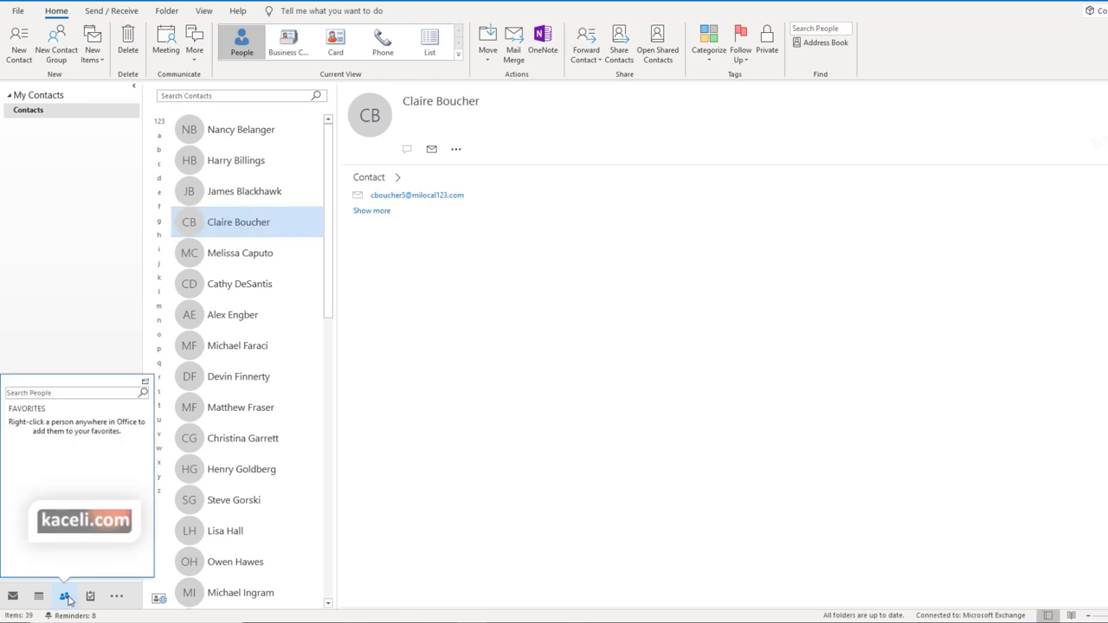
{"action": "left_click", "coordinate": [260, 203]}
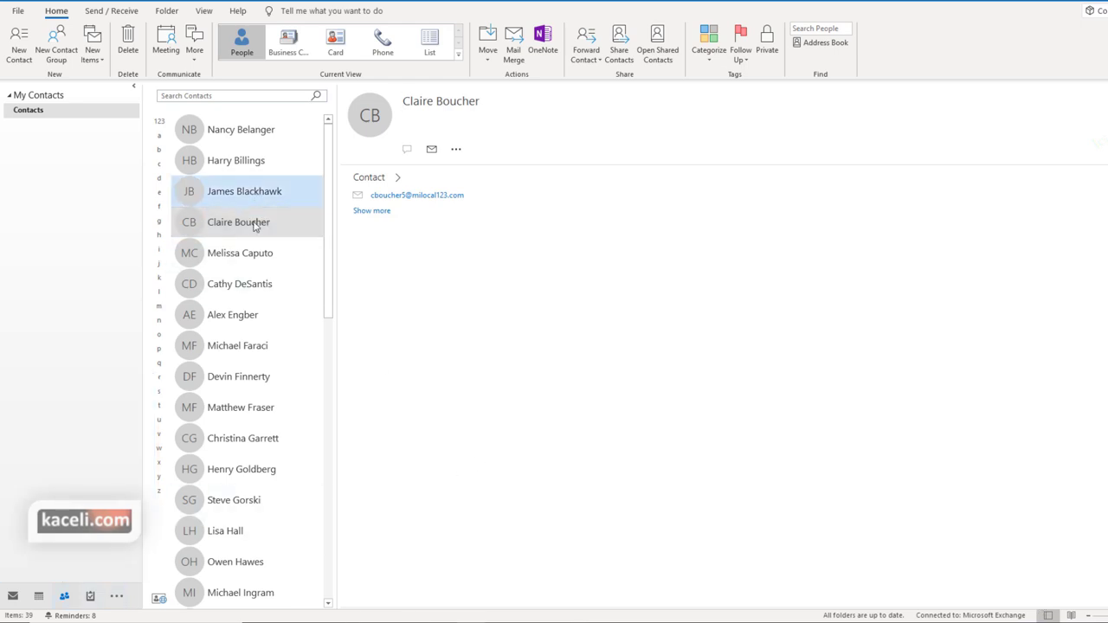
{"action": "left_click", "coordinate": [244, 258]}
{"action": "left_click", "coordinate": [238, 314]}
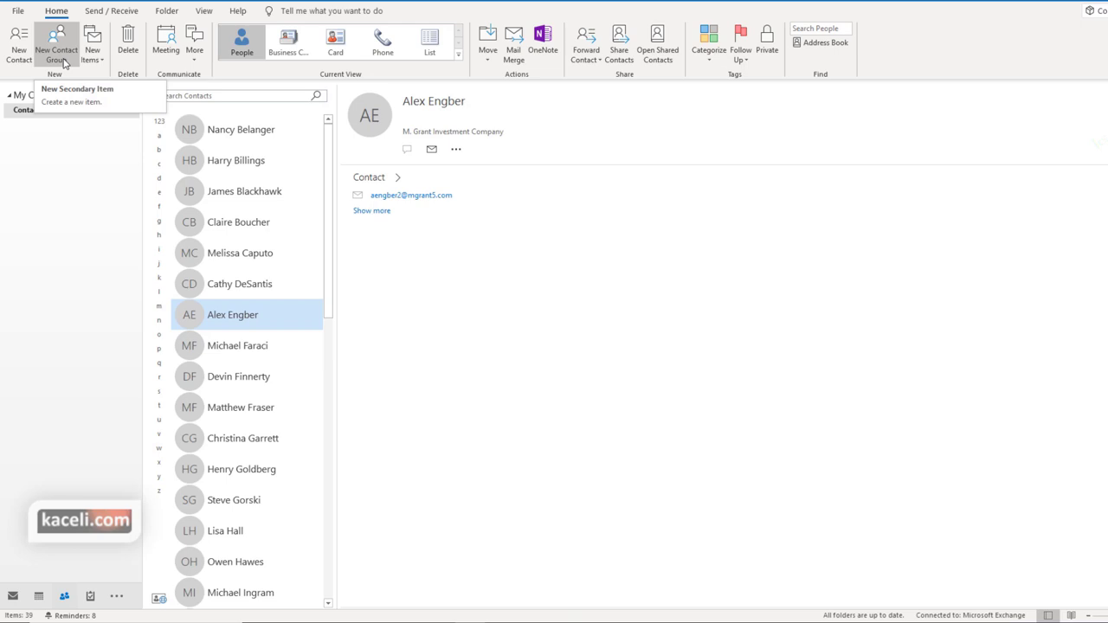
Create a new contact group named 'New Faculty' and bring up the Add Members options
{"action": "left_click", "coordinate": [56, 55]}
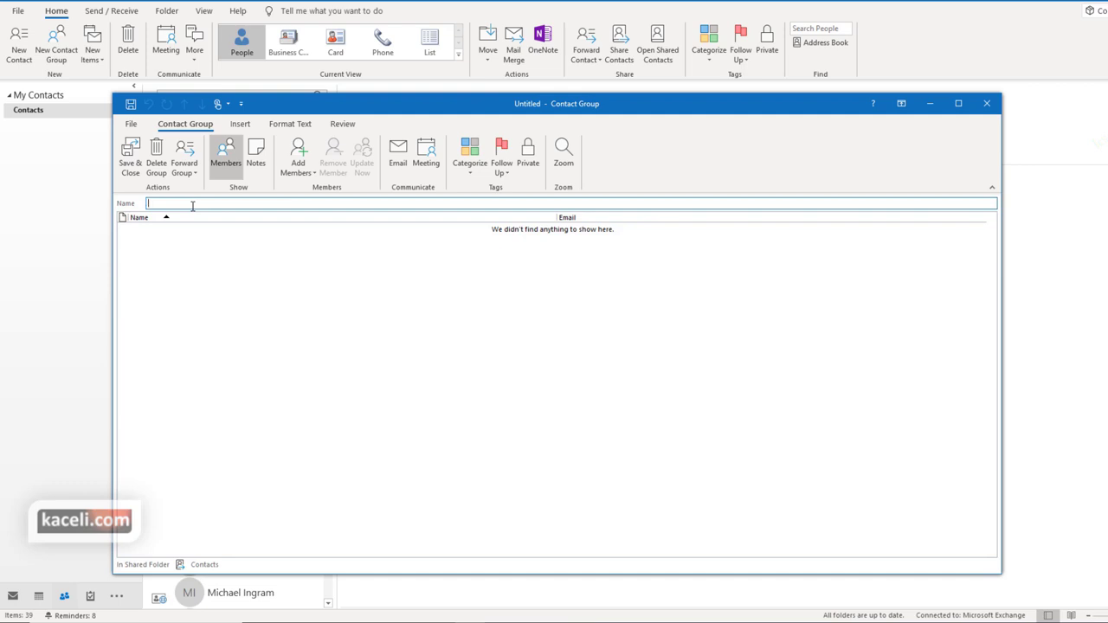
{"action": "type", "text": "New Faculty"}
{"action": "left_click", "coordinate": [183, 297]}
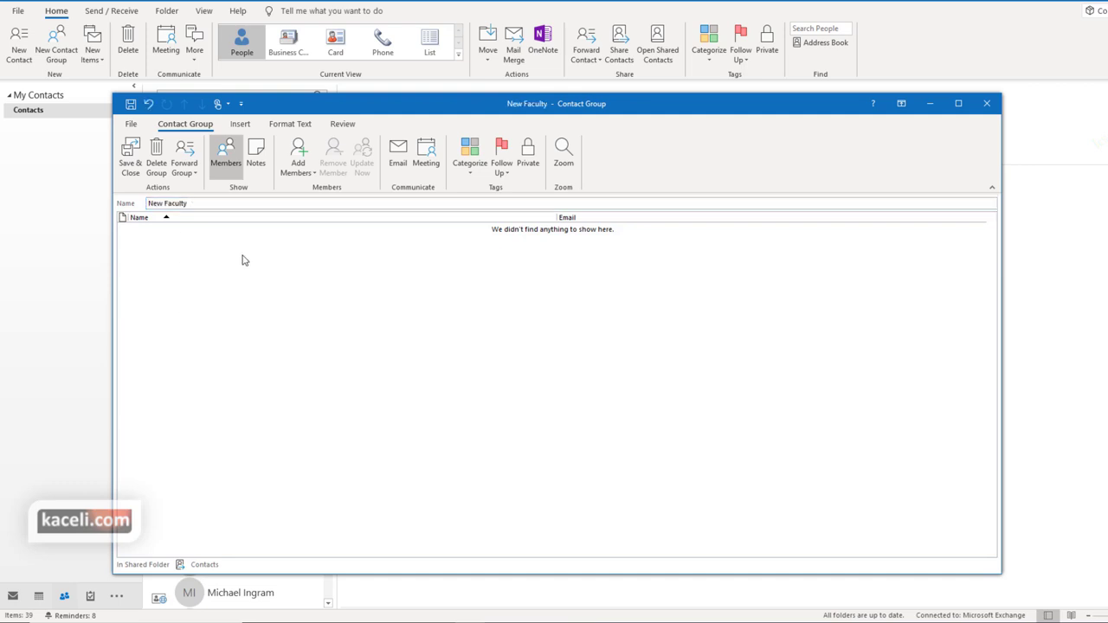
{"action": "left_click", "coordinate": [298, 173]}
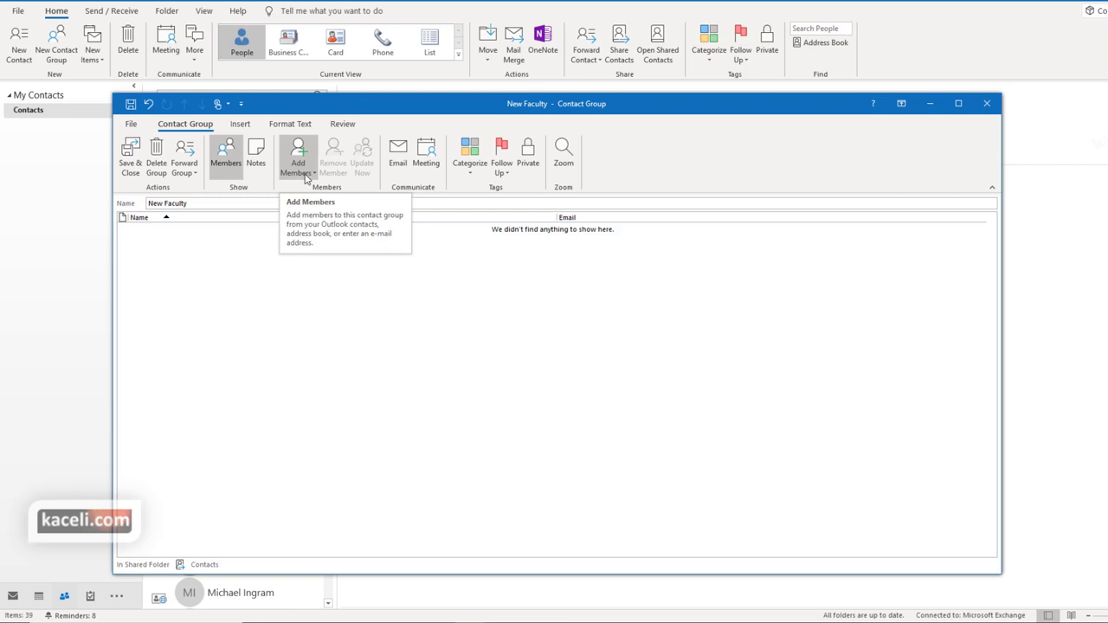
{"action": "left_click", "coordinate": [305, 176]}
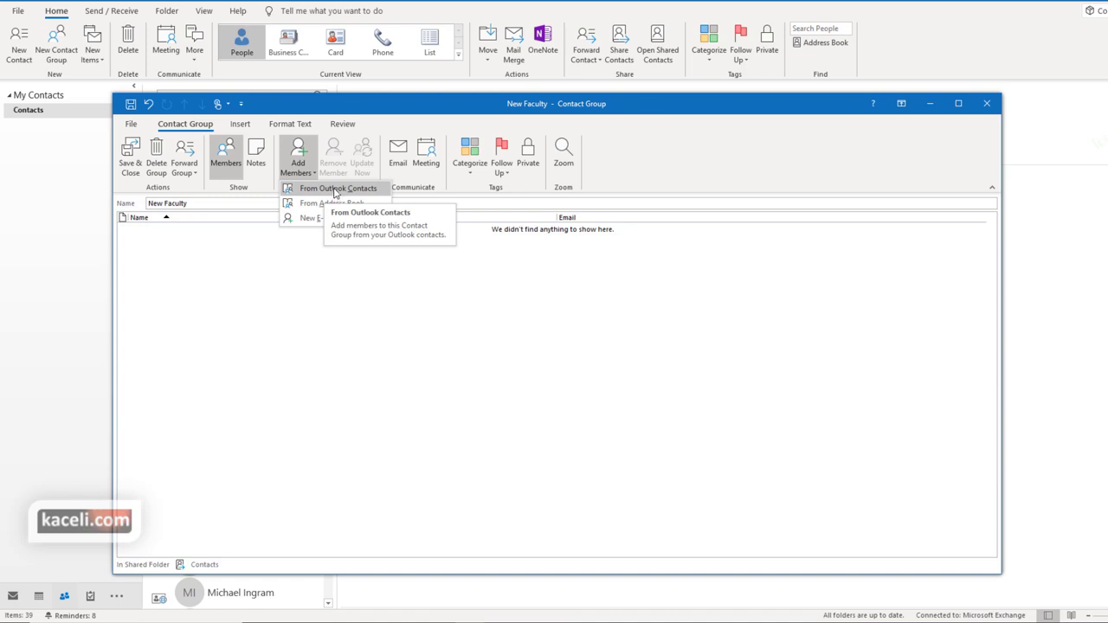
From Contacts, search across More columns for one contact by name and add it as a member
{"action": "left_click", "coordinate": [335, 191]}
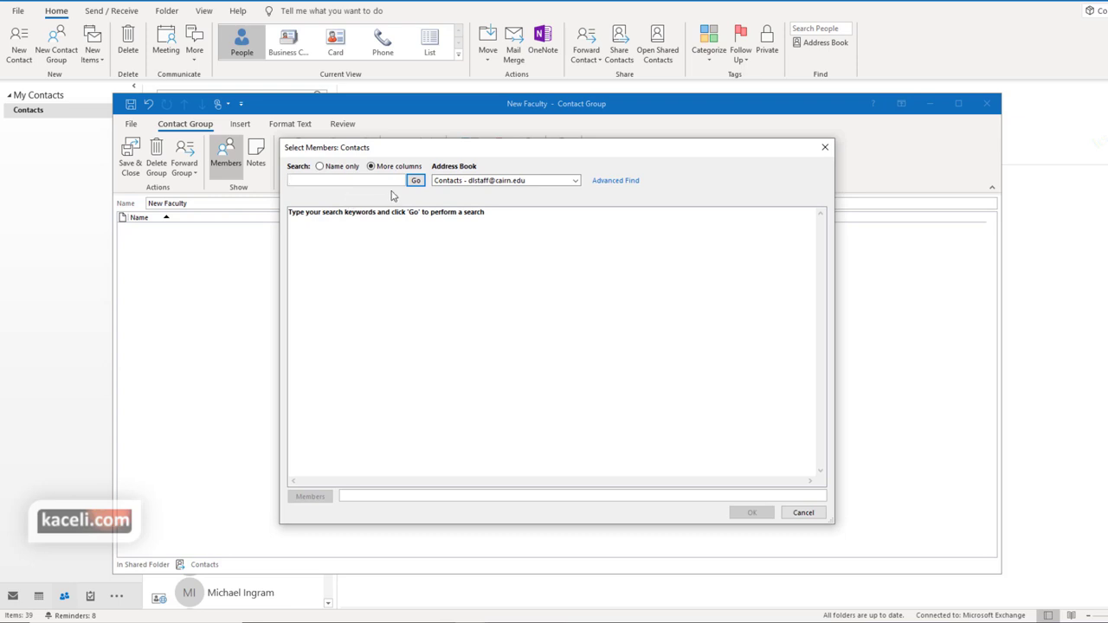
{"action": "left_click", "coordinate": [320, 166]}
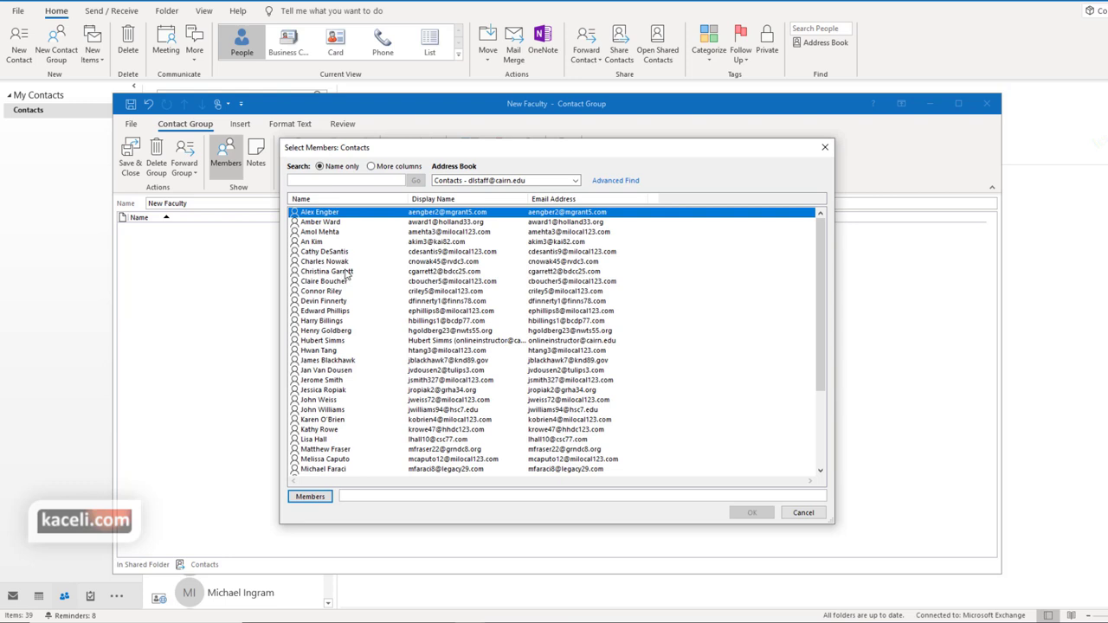
{"action": "left_click", "coordinate": [372, 167]}
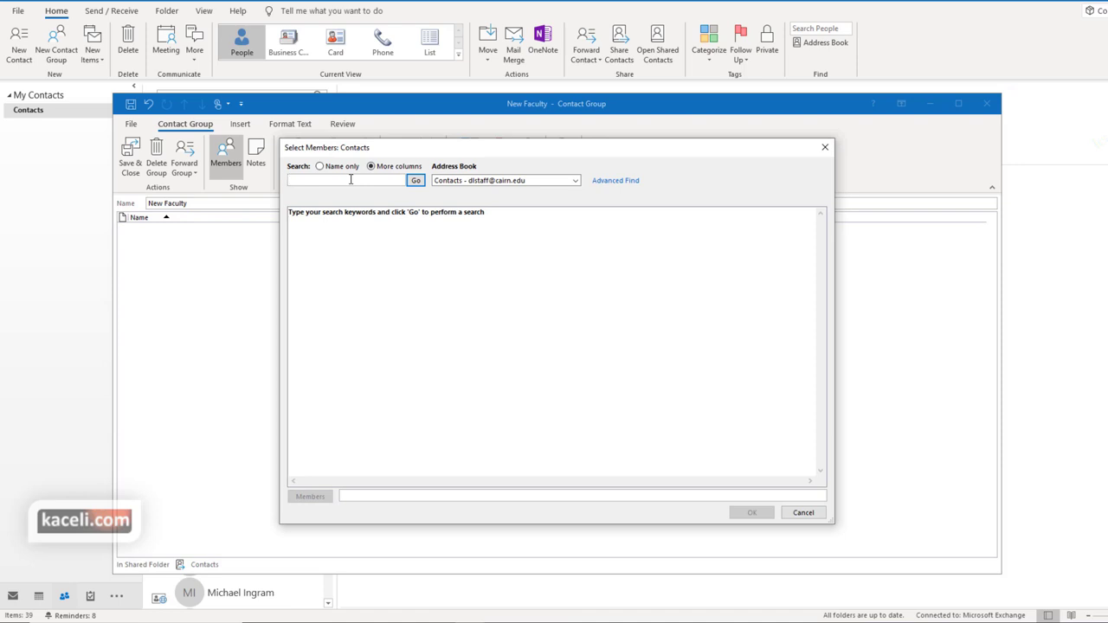
{"action": "type", "text": "simms"}
{"action": "left_click", "coordinate": [416, 181]}
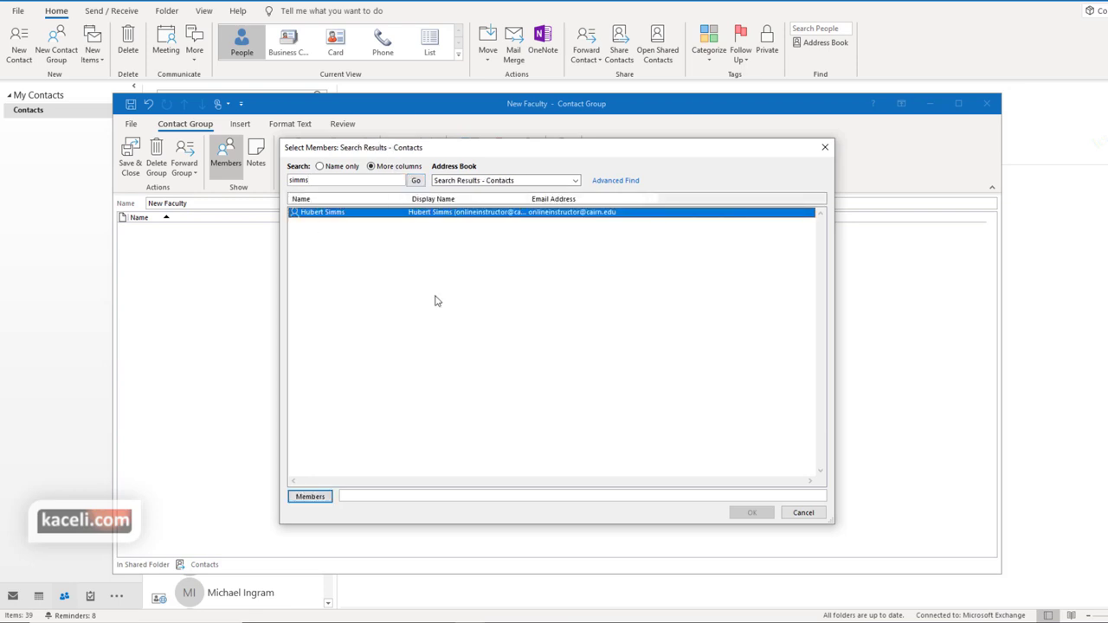
{"action": "double_click", "coordinate": [332, 216]}
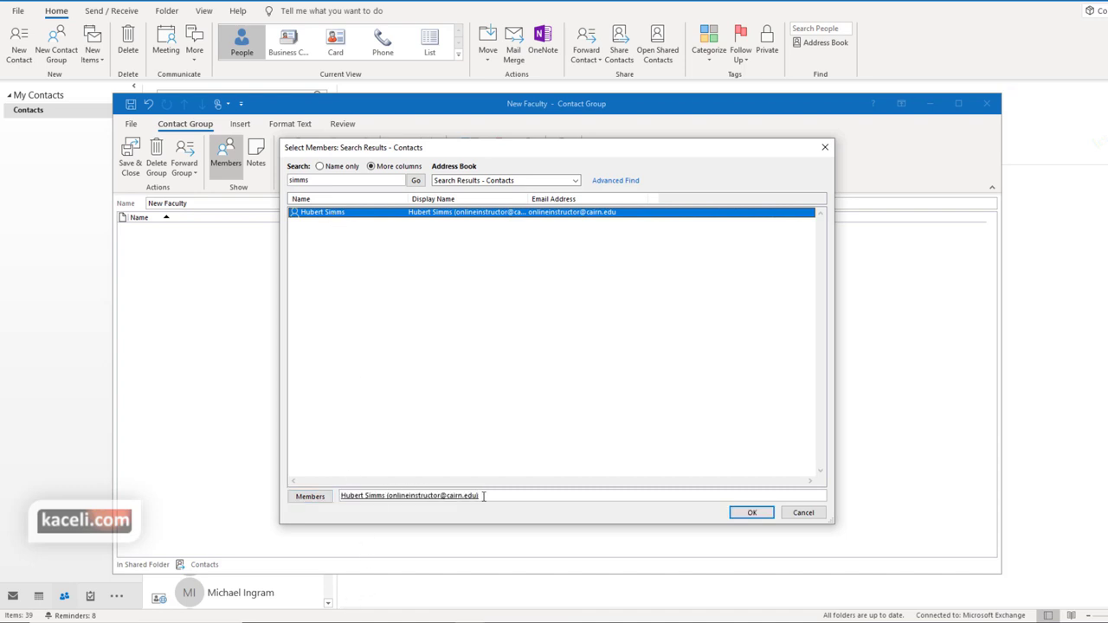
Select seven more contacts from the full list, add them as members, and confirm
{"action": "left_click", "coordinate": [320, 167]}
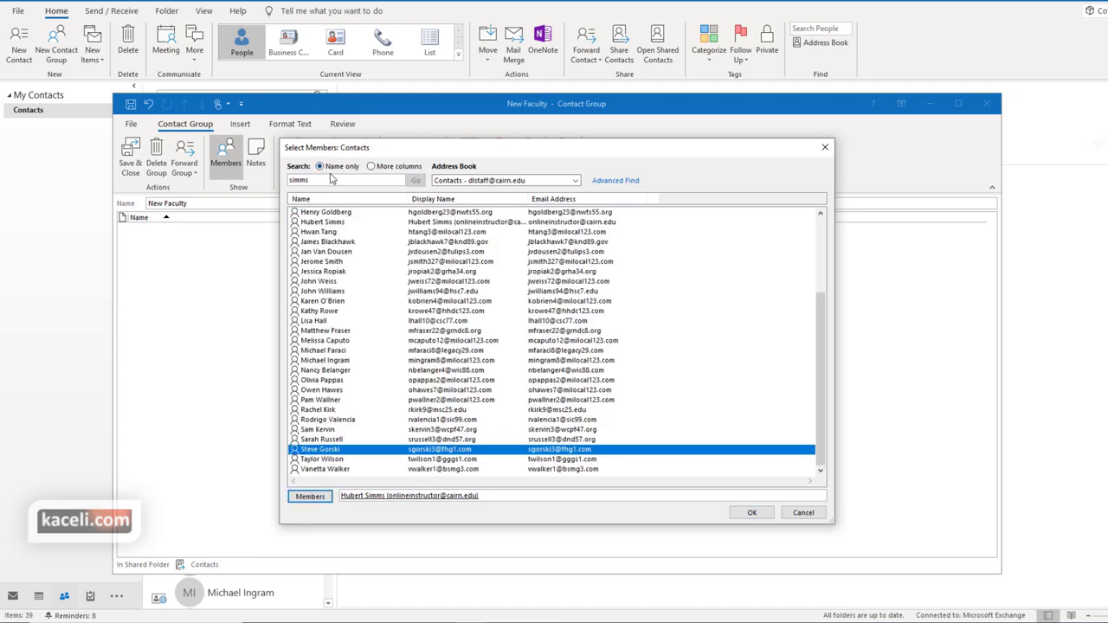
{"action": "scroll", "coordinate": [378, 329], "scroll_direction": "up", "scroll_amount": 4}
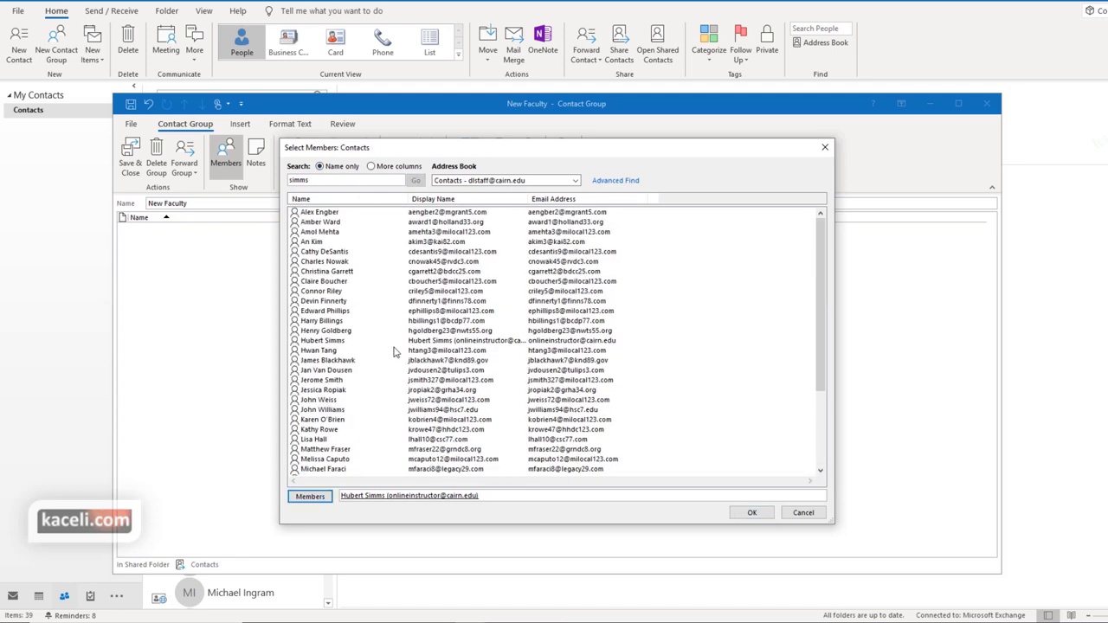
{"action": "left_click", "coordinate": [324, 252]}
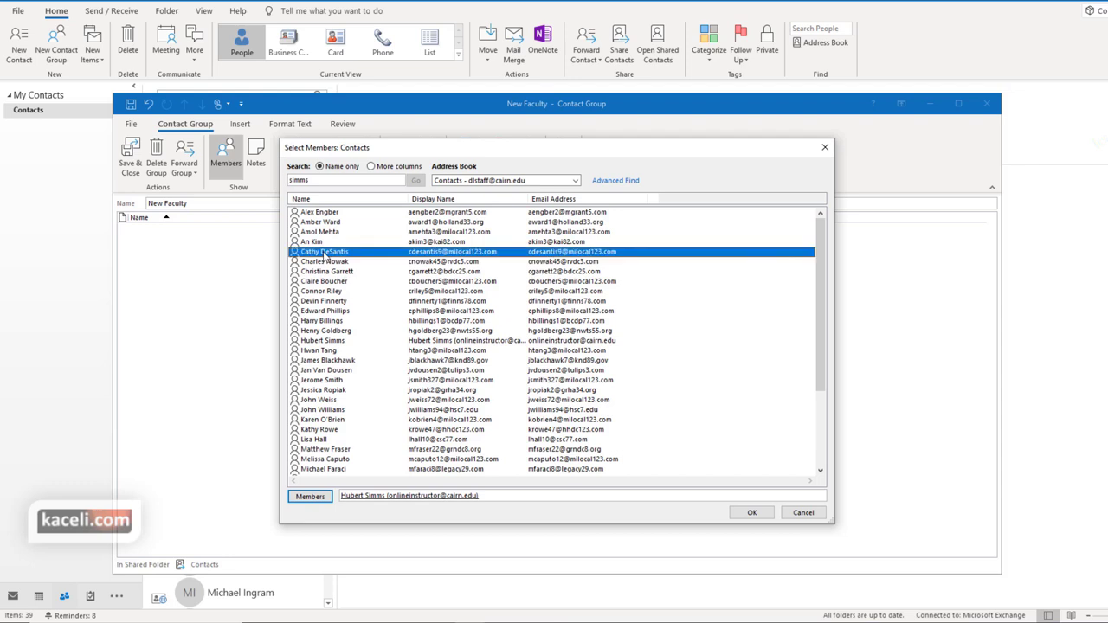
{"action": "left_click", "coordinate": [331, 293], "text": "ctrl"}
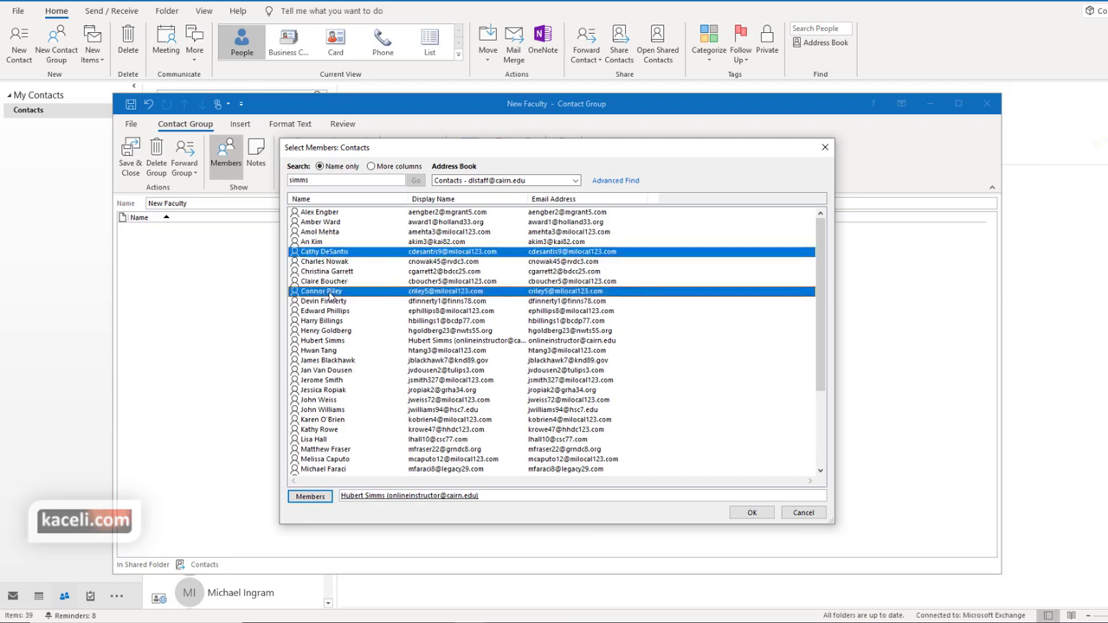
{"action": "left_click", "coordinate": [328, 331], "text": "ctrl"}
{"action": "left_click", "coordinate": [333, 370], "text": "ctrl"}
{"action": "left_click", "coordinate": [330, 401], "text": "ctrl"}
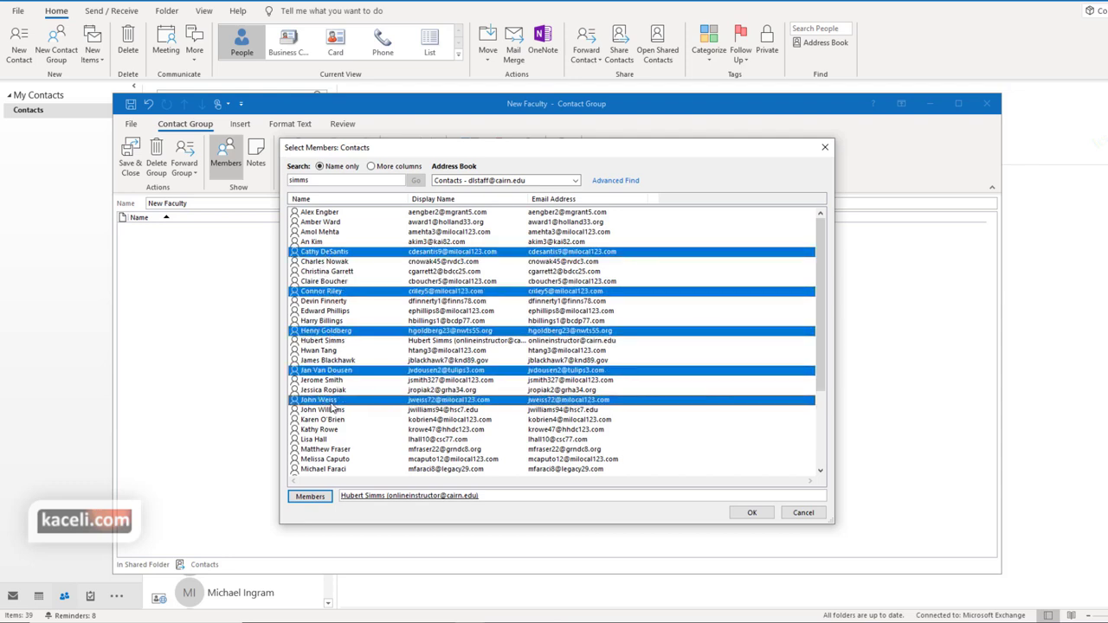
{"action": "left_click", "coordinate": [338, 431], "text": "ctrl"}
{"action": "left_click", "coordinate": [324, 451], "text": "ctrl"}
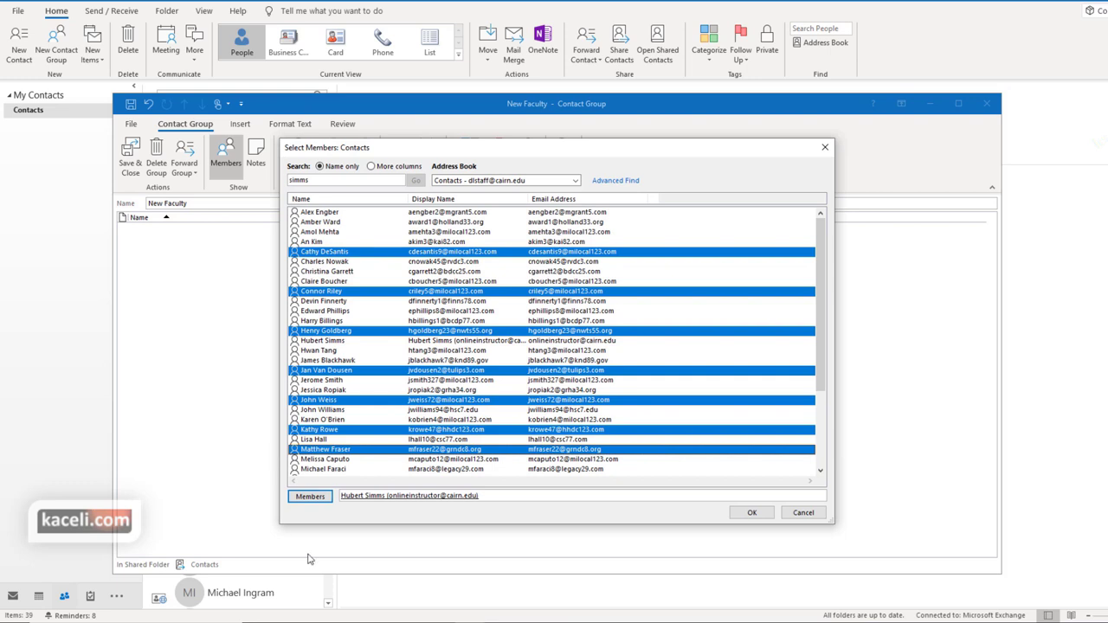
{"action": "left_click", "coordinate": [310, 497]}
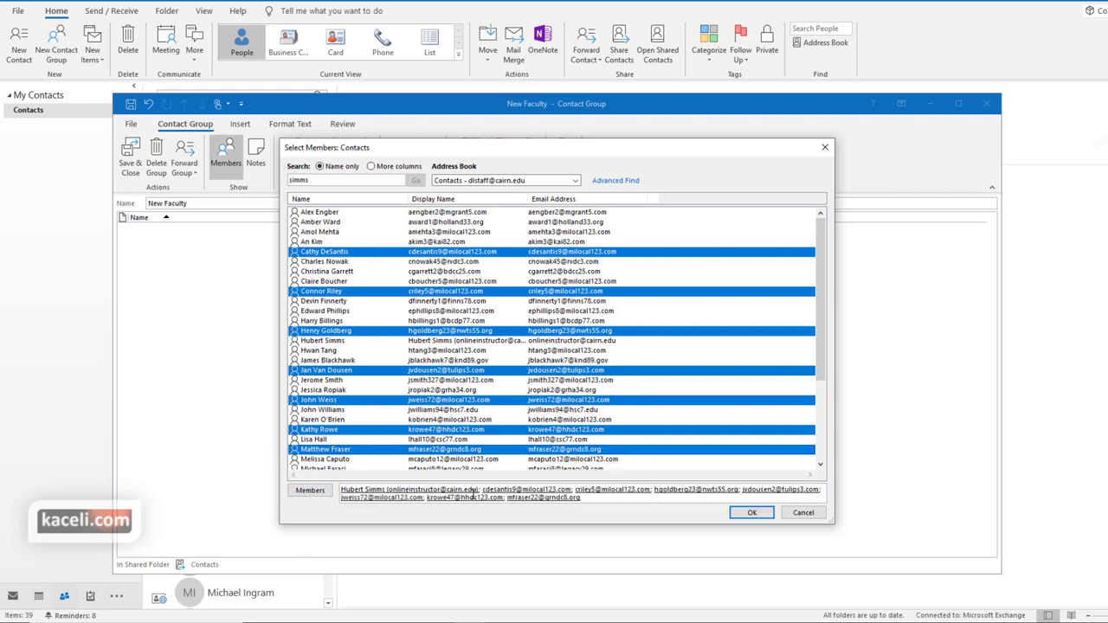
{"action": "left_click", "coordinate": [749, 514]}
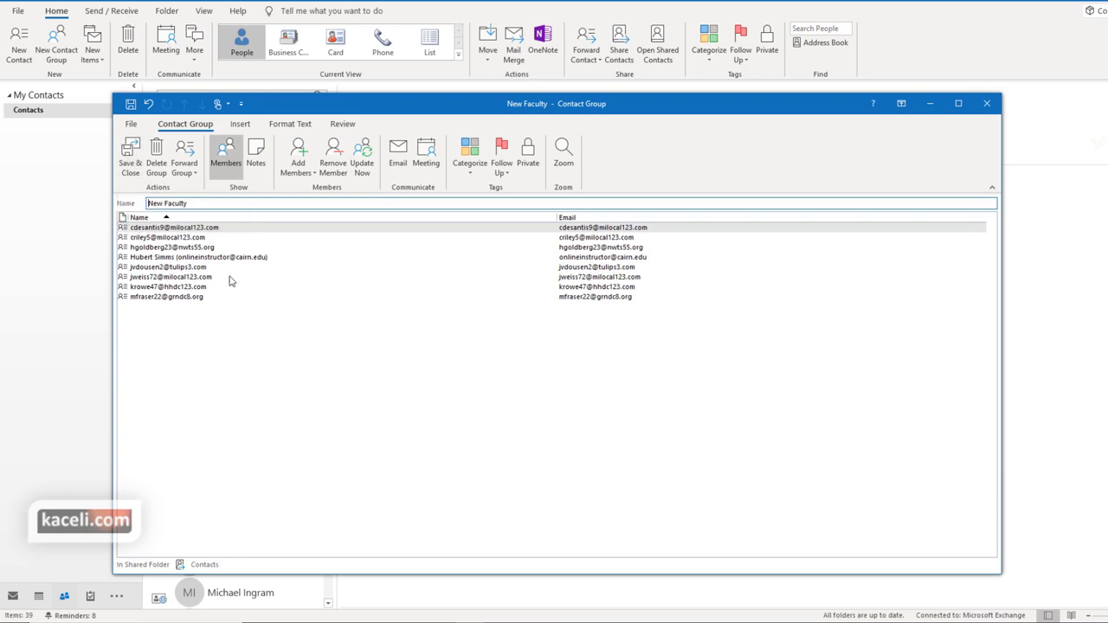
Save the group, search contacts for 'new' to review its eight members, and reopen New Faculty
{"action": "left_click", "coordinate": [132, 169]}
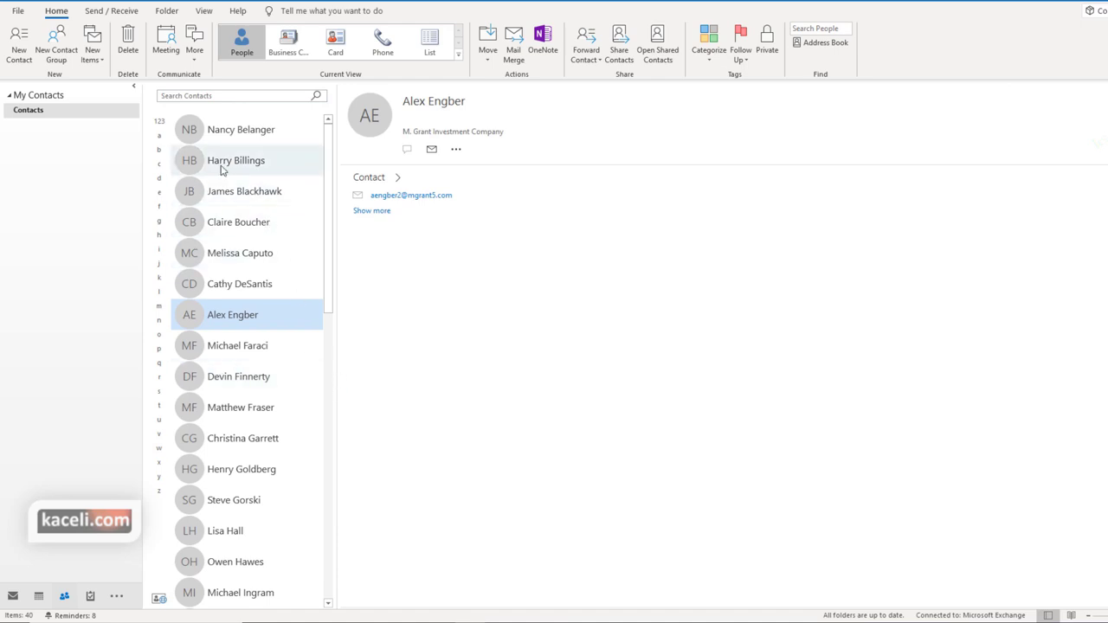
{"action": "left_click", "coordinate": [237, 97]}
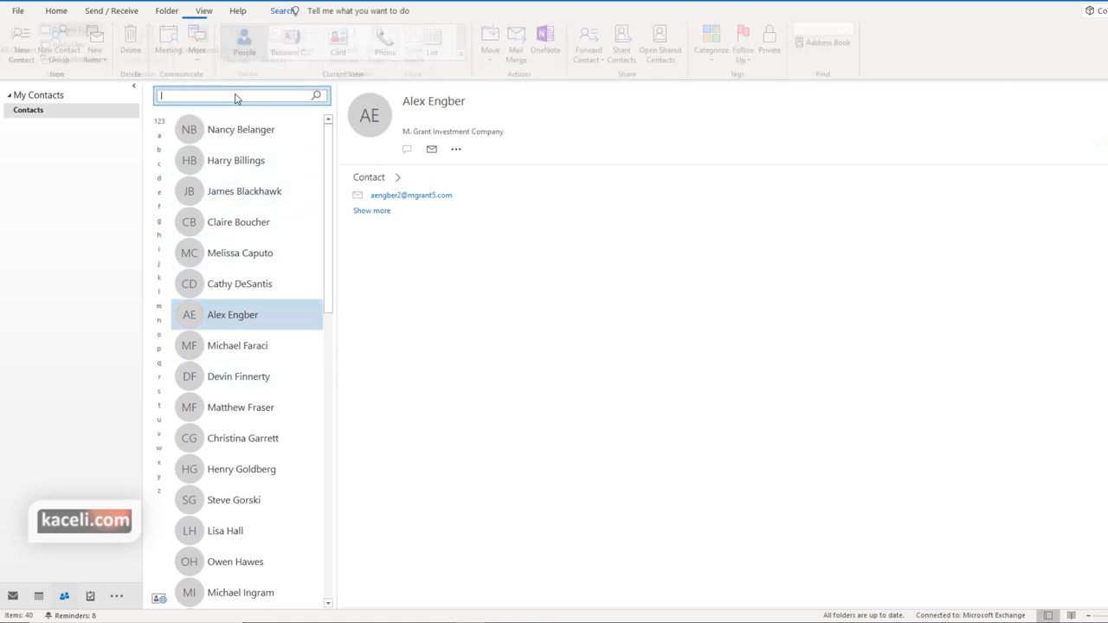
{"action": "type", "text": "new"}
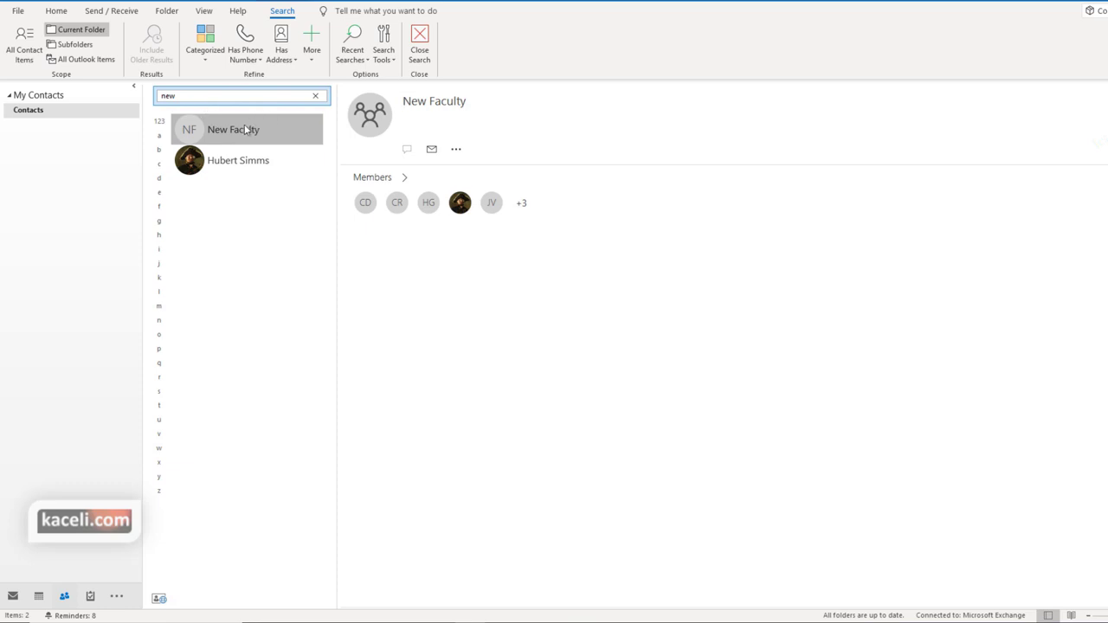
{"action": "left_click", "coordinate": [411, 197]}
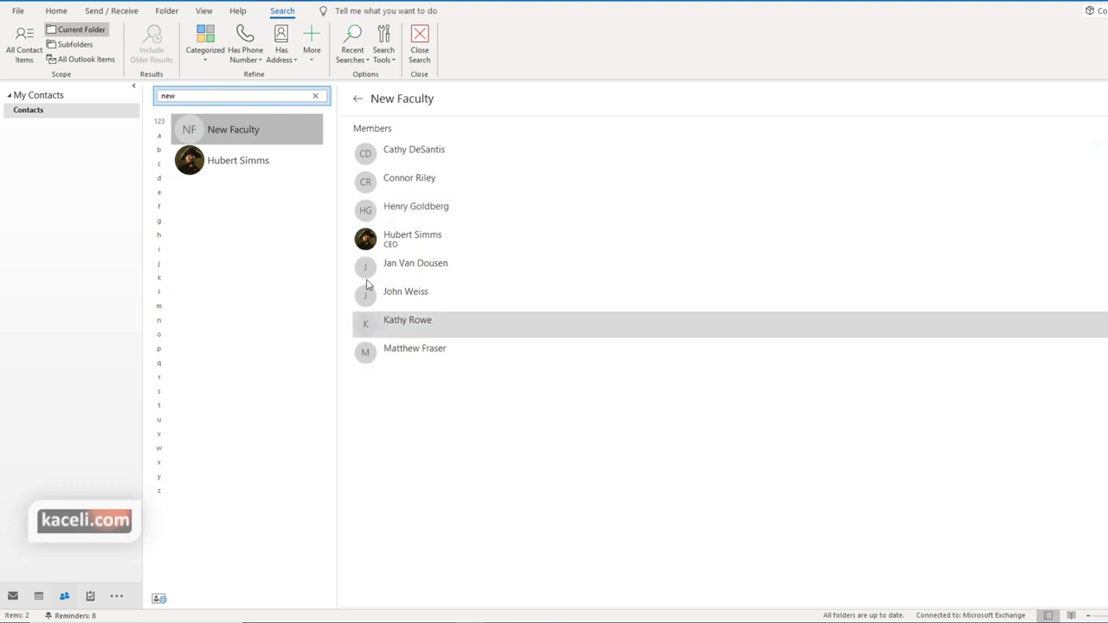
{"action": "double_click", "coordinate": [239, 131]}
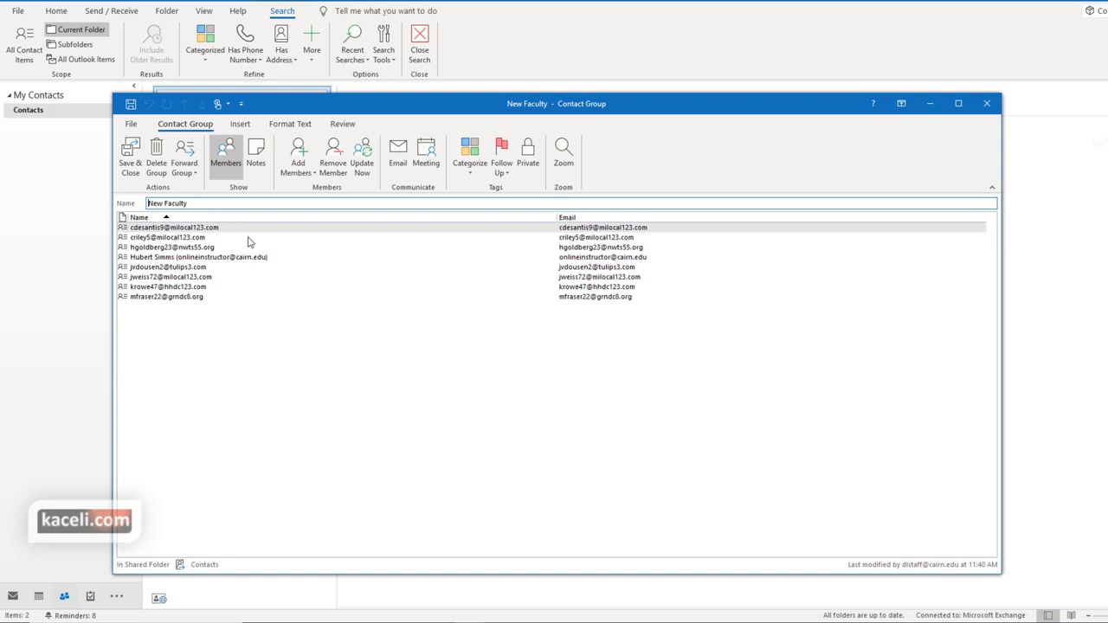
Add a member by e-mail address only, save the group, and reopen New Faculty
{"action": "left_click", "coordinate": [311, 173]}
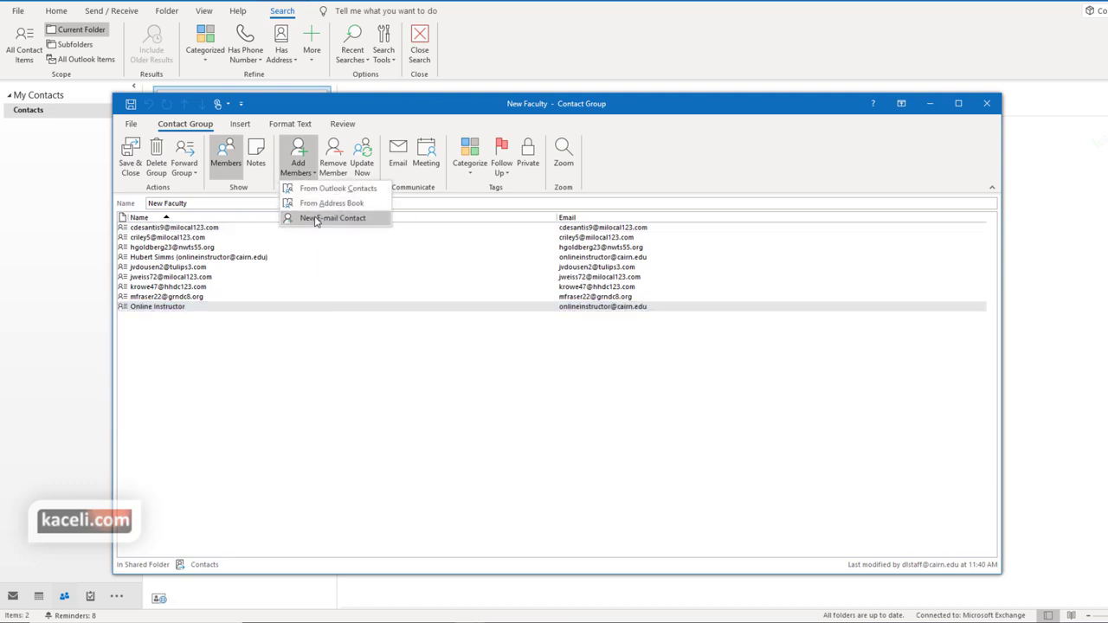
{"action": "left_click", "coordinate": [316, 220]}
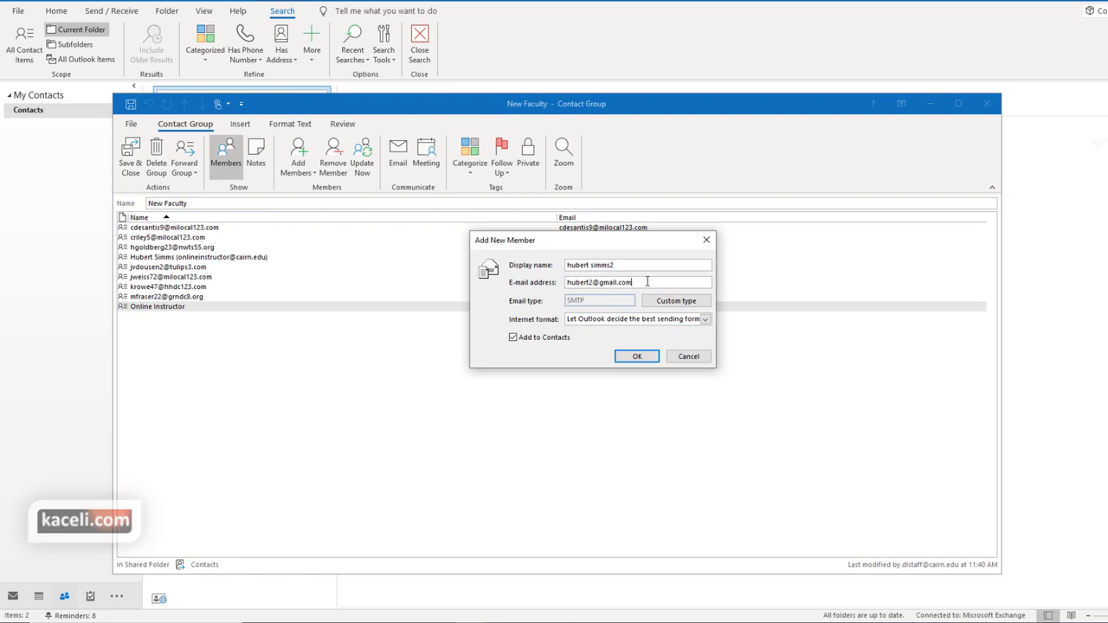
{"action": "left_click", "coordinate": [641, 357]}
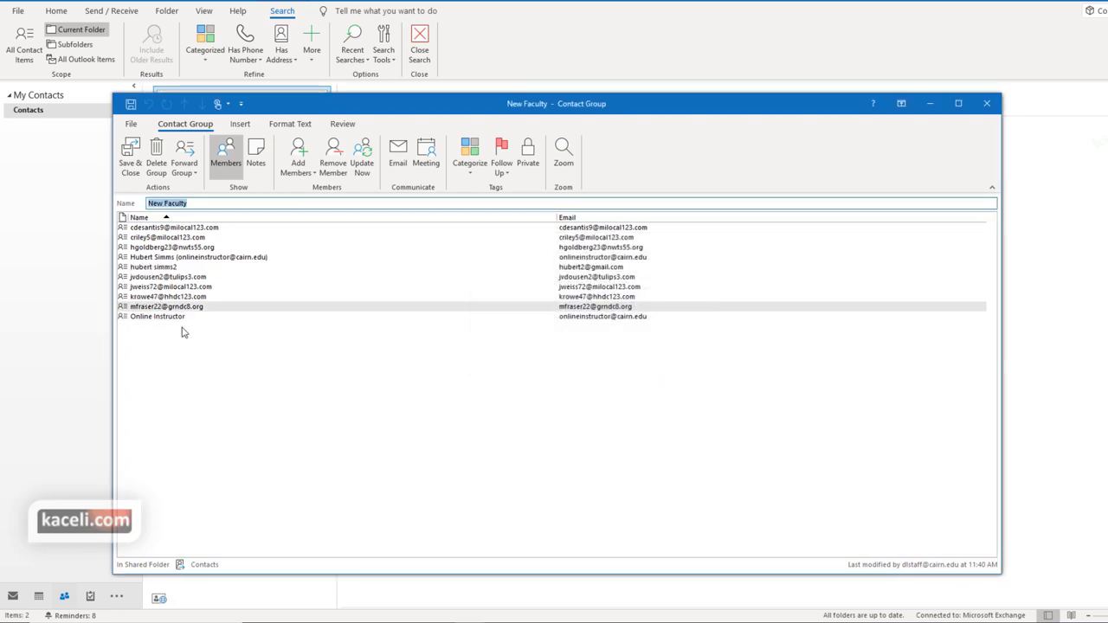
{"action": "left_click", "coordinate": [130, 161]}
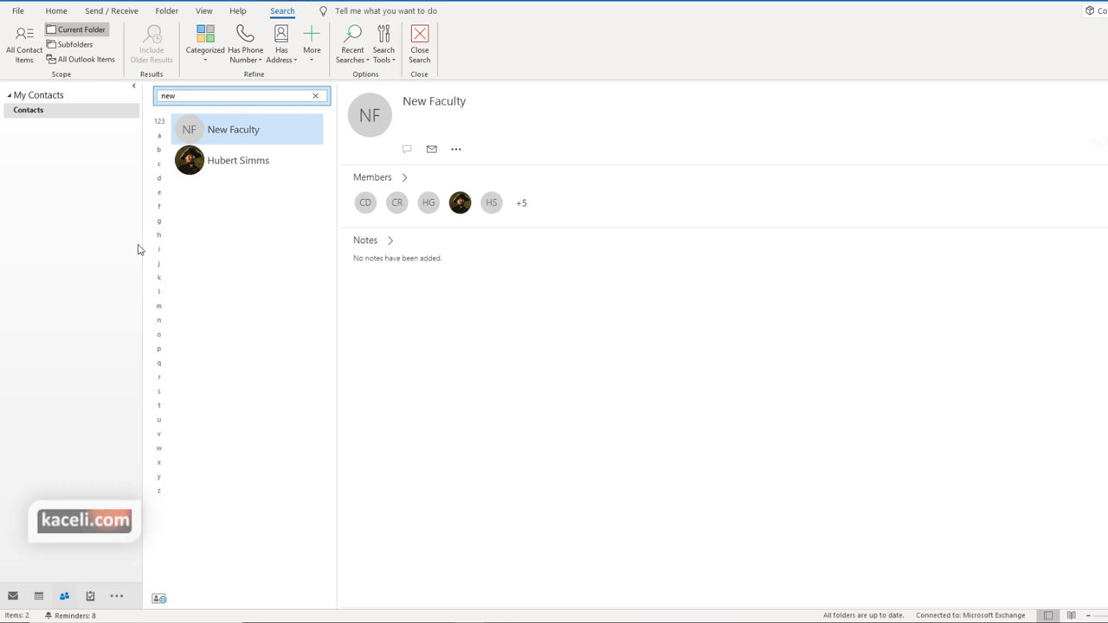
{"action": "mouse_move", "coordinate": [38, 595]}
{"action": "double_click", "coordinate": [232, 131]}
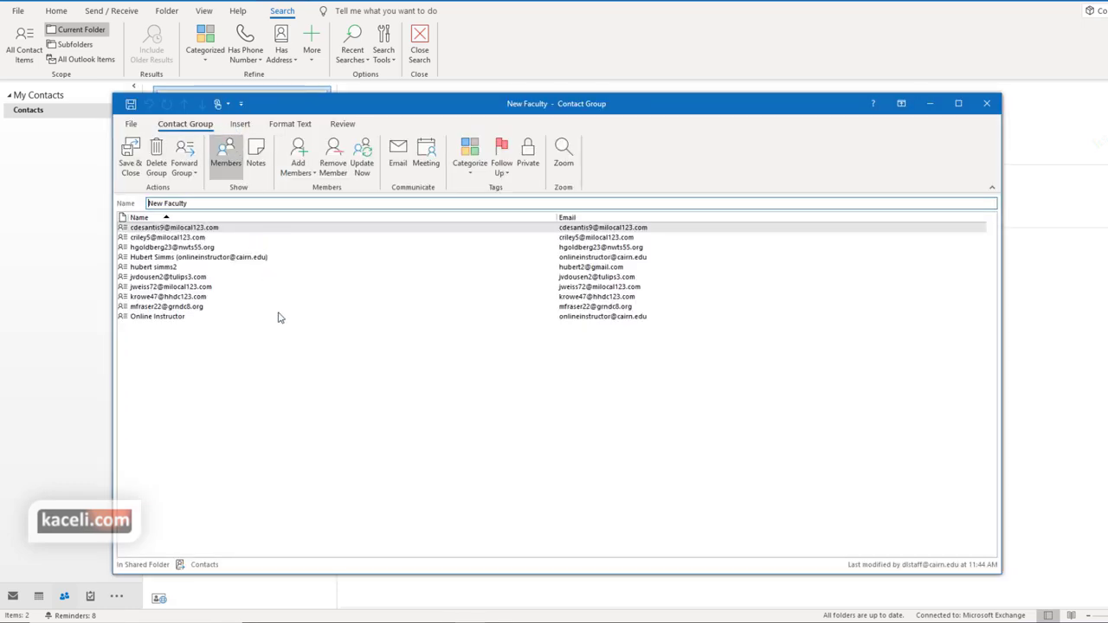
Start a new e-mail addressed to the New Faculty group and begin typing the subject
{"action": "left_click", "coordinate": [398, 162]}
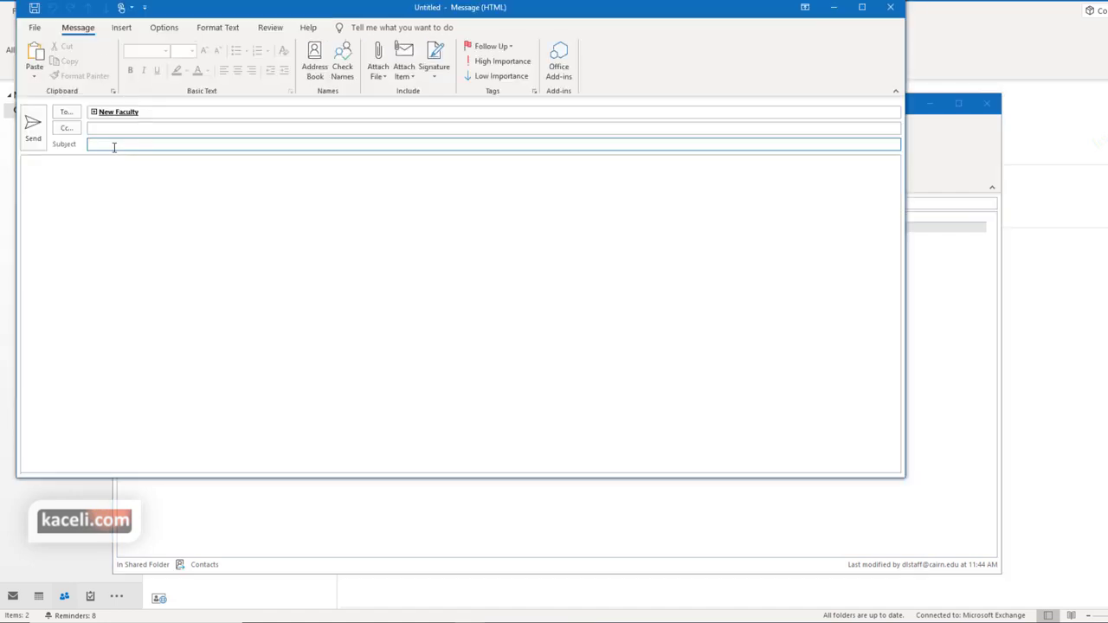
{"action": "type", "text": "fdf"}
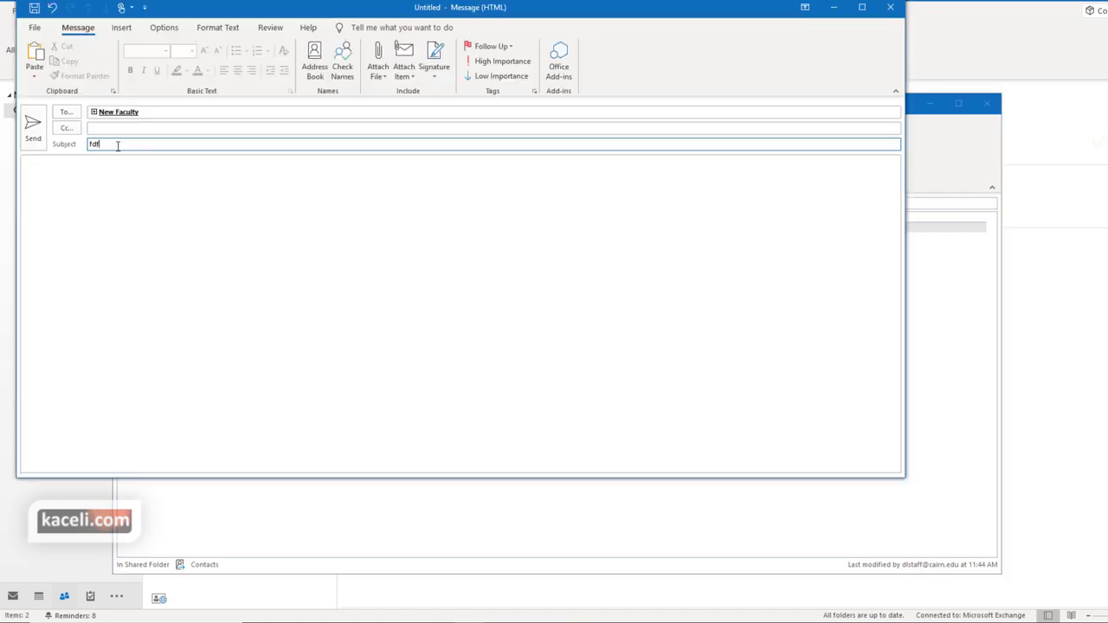
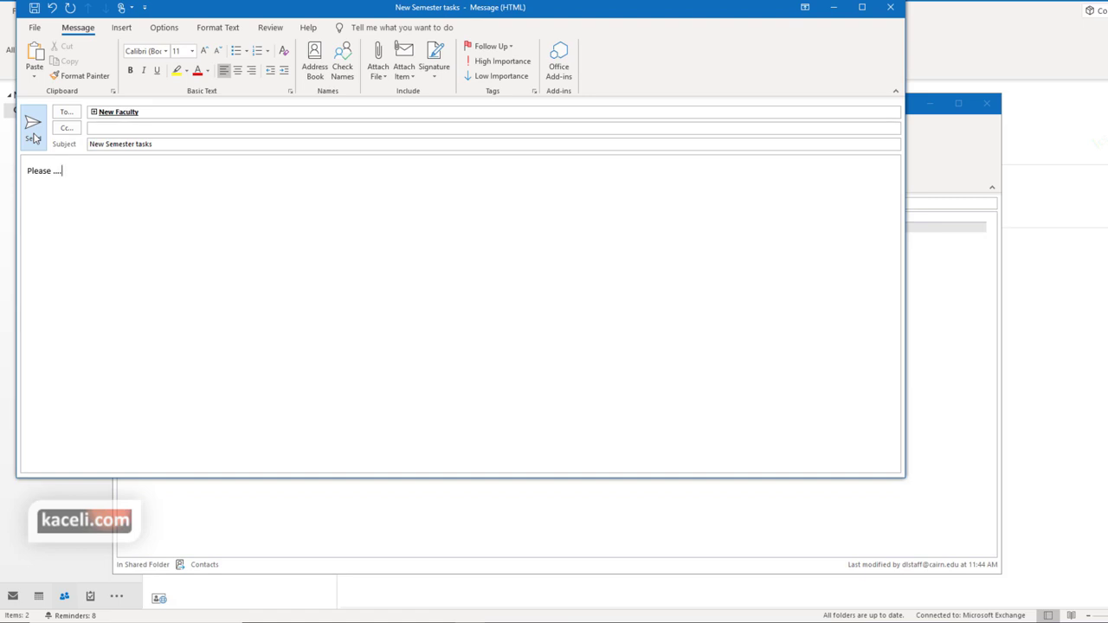
Send the New Semester tasks message, close the New Faculty group window and return to Mail
{"action": "left_click", "coordinate": [33, 130]}
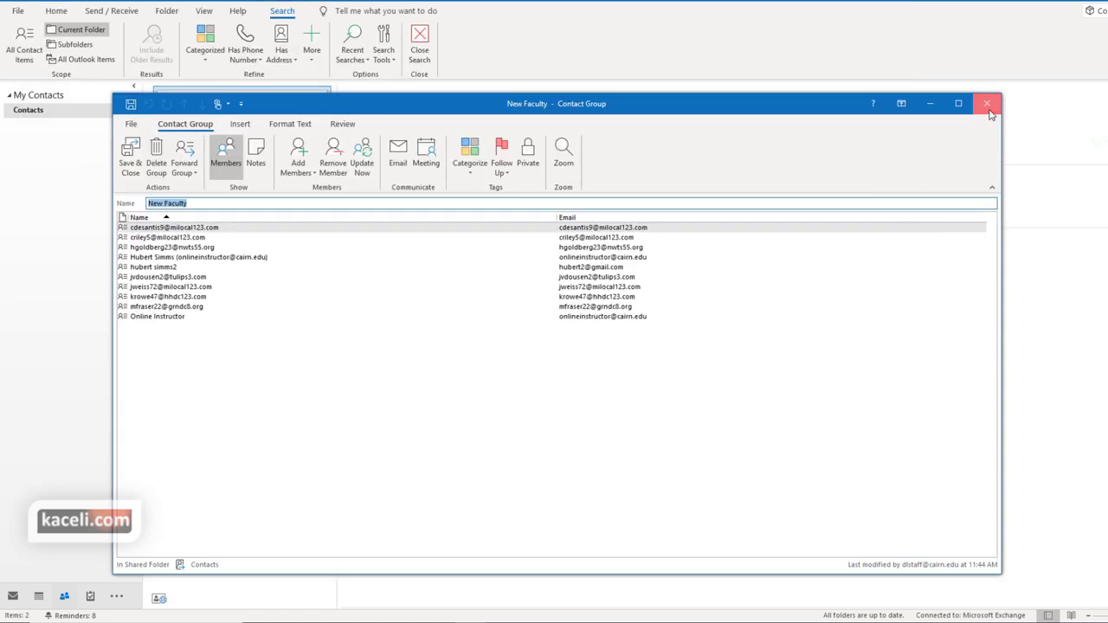
{"action": "left_click", "coordinate": [988, 104]}
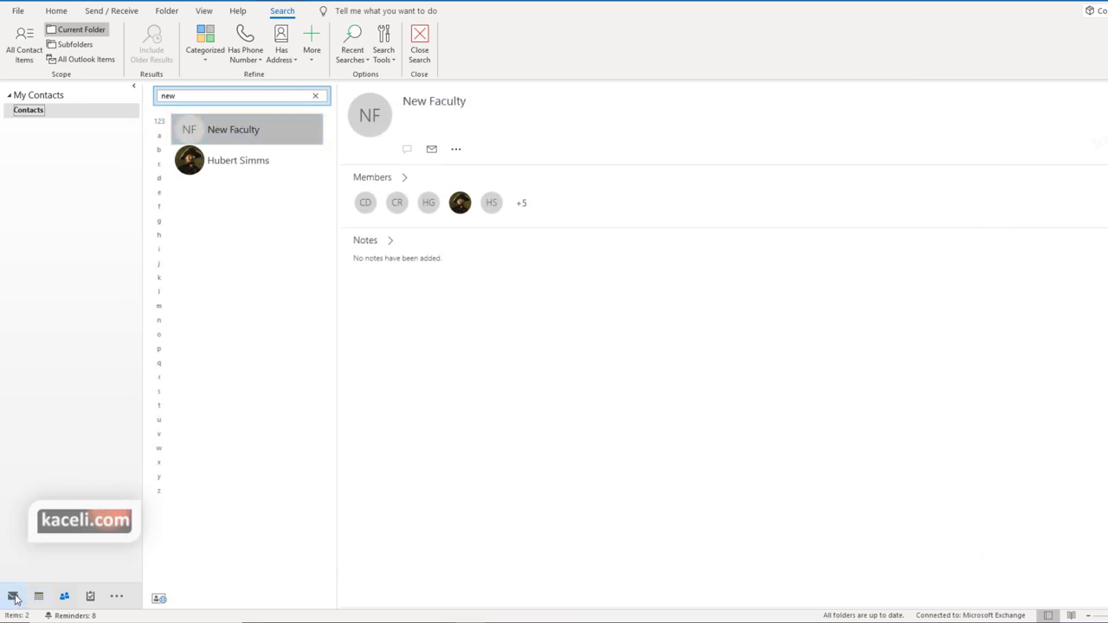
{"action": "left_click", "coordinate": [14, 599]}
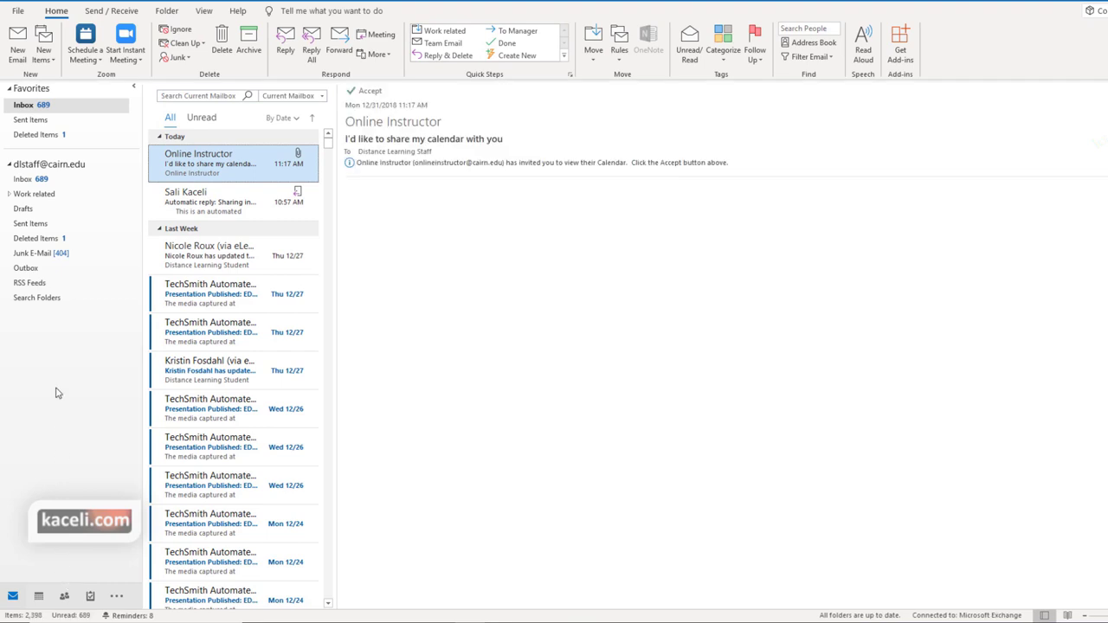
Start a new email and enter 'new' in the To line, dismissing the suggestion list
{"action": "left_click", "coordinate": [18, 52]}
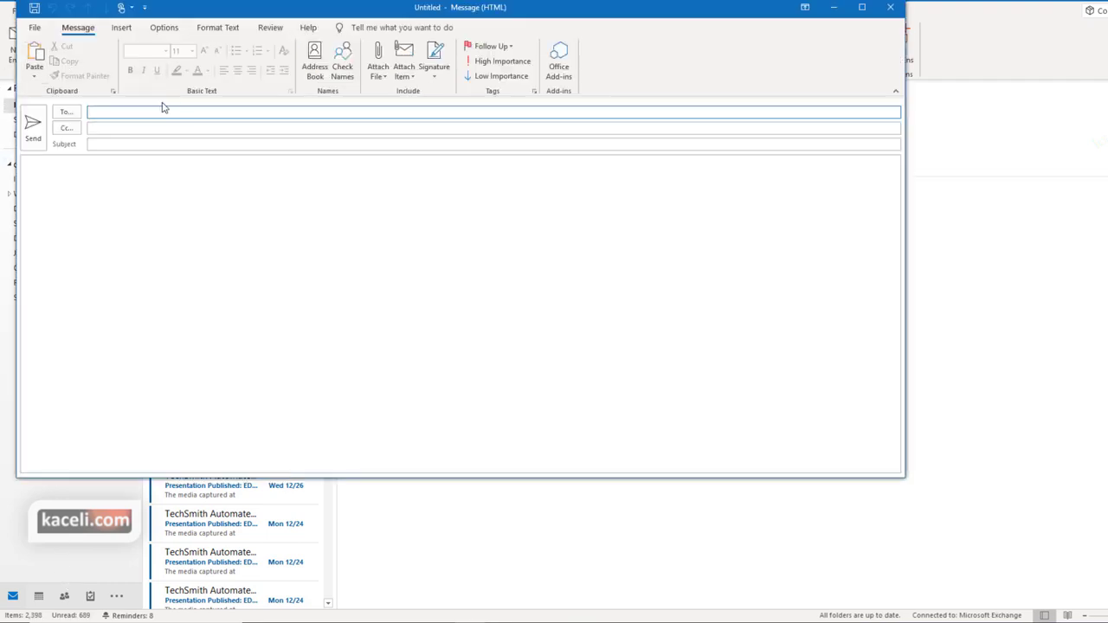
{"action": "left_click", "coordinate": [122, 113]}
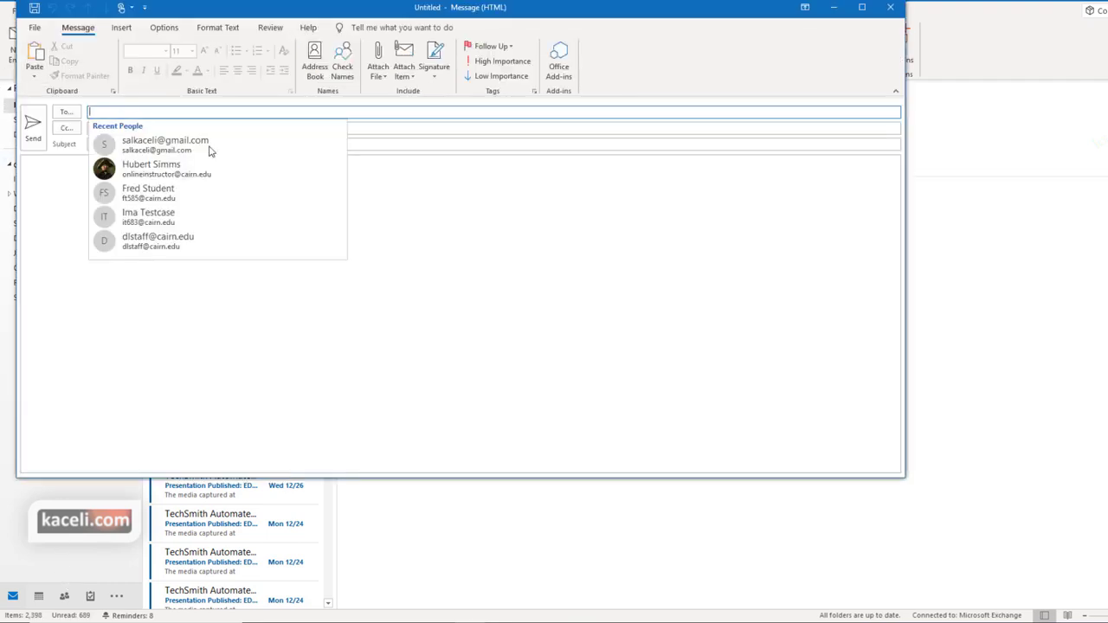
{"action": "type", "text": "n"}
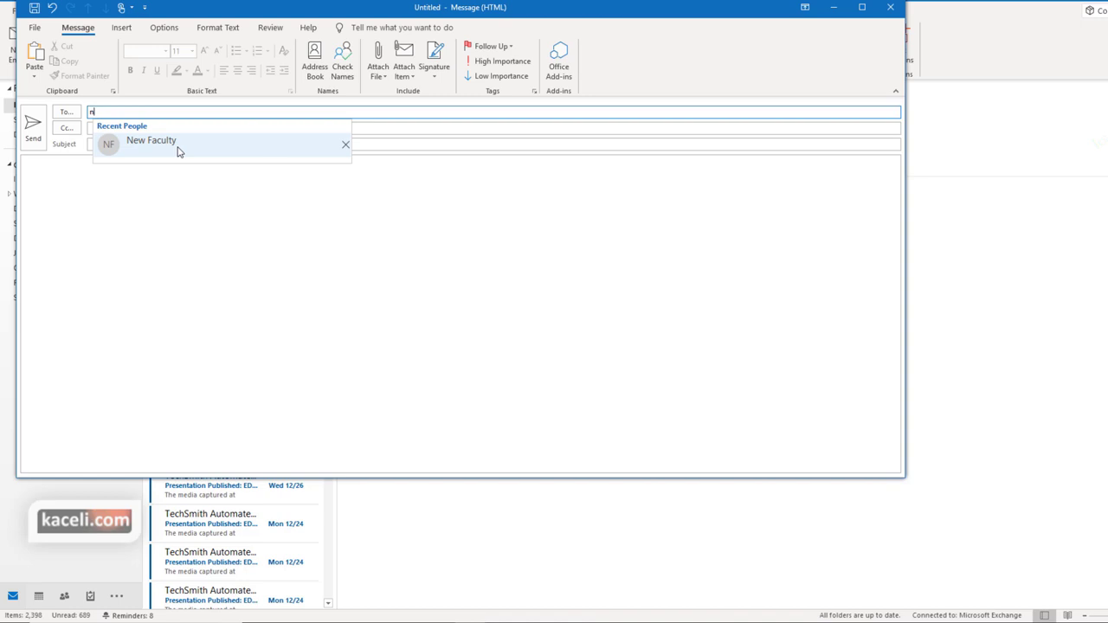
{"action": "type", "text": "ew"}
{"action": "left_click", "coordinate": [344, 146]}
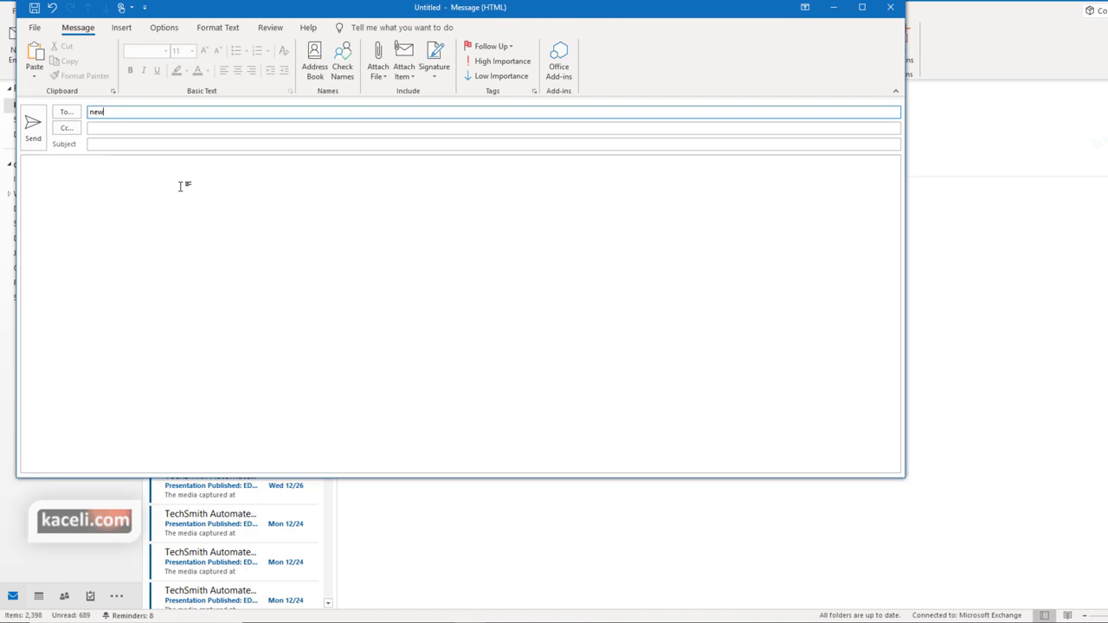
Search the address book for 'new' and add the New Faculty group as recipient
{"action": "left_click", "coordinate": [76, 118]}
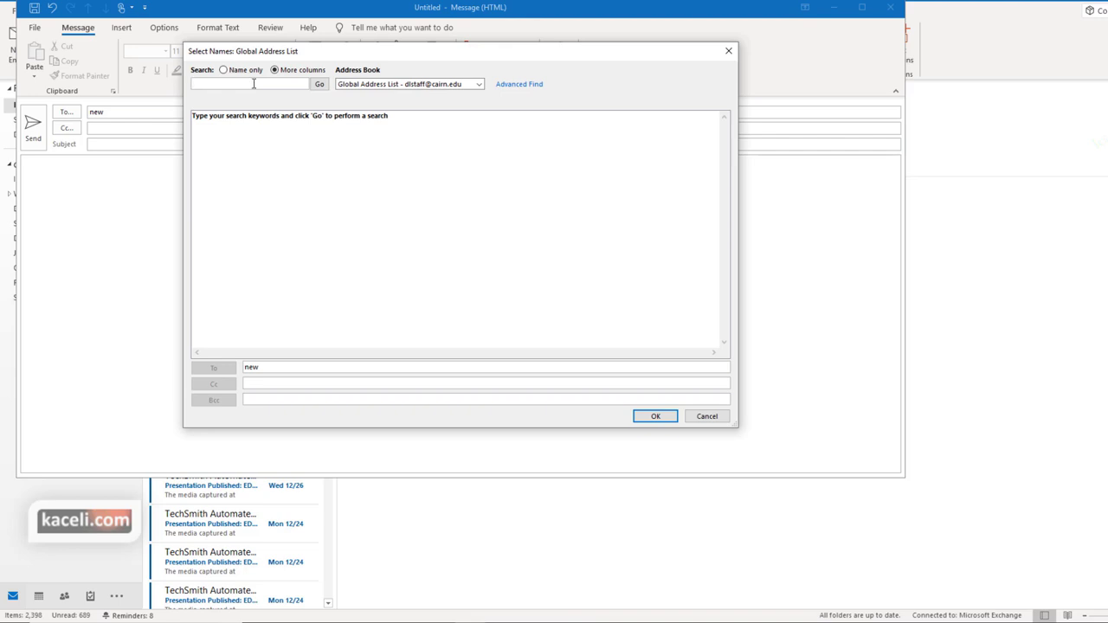
{"action": "type", "text": "new"}
{"action": "key", "text": "Return"}
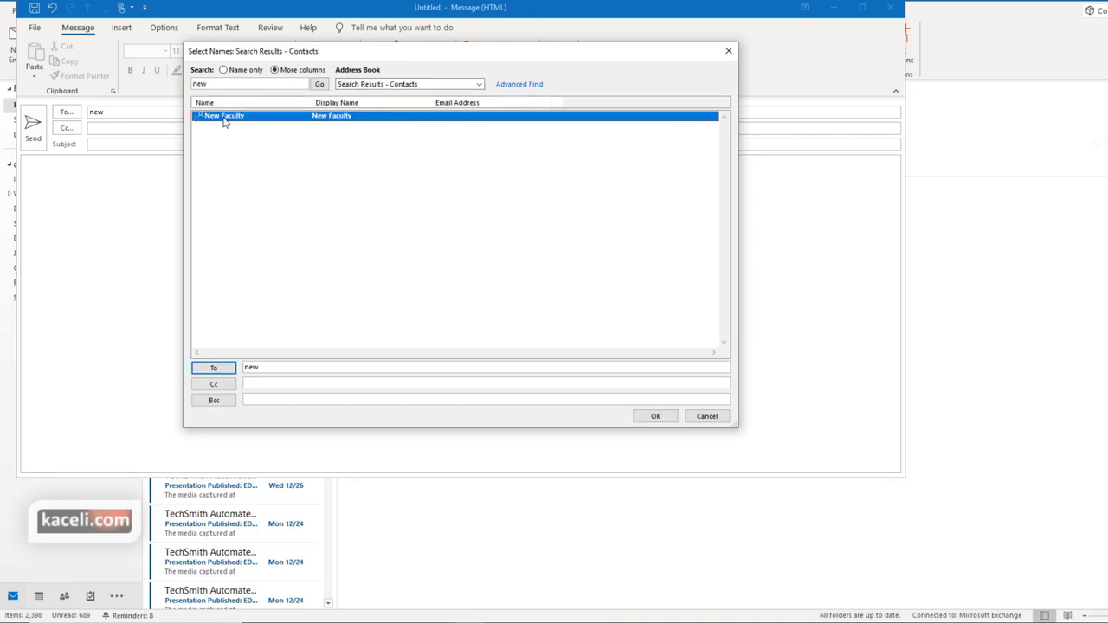
{"action": "double_click", "coordinate": [223, 118]}
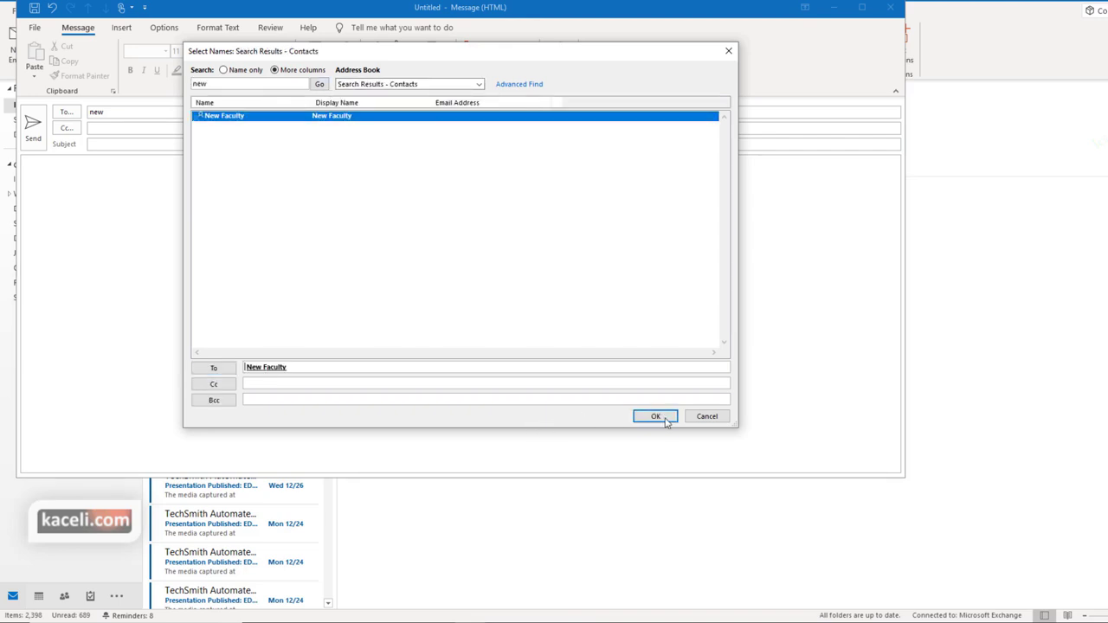
{"action": "left_click", "coordinate": [655, 416]}
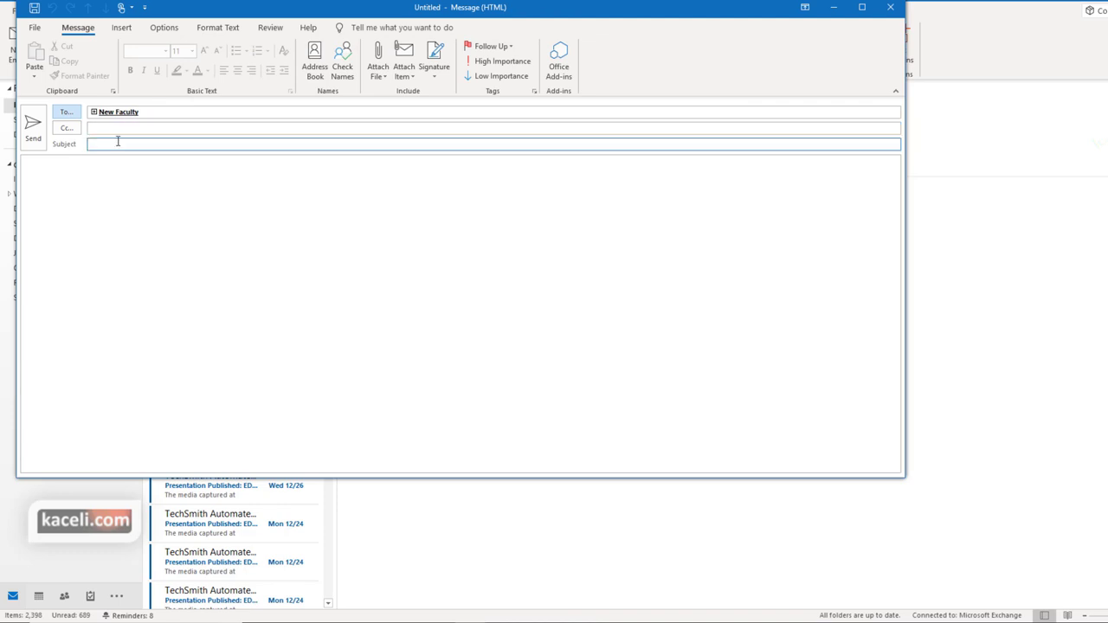
Replace the recipient with 'new' and resolve it to New Faculty using Ctrl+K
{"action": "left_click", "coordinate": [160, 113]}
{"action": "key", "text": "BackSpace"}
{"action": "key", "text": "BackSpace"}
{"action": "type", "text": "new"}
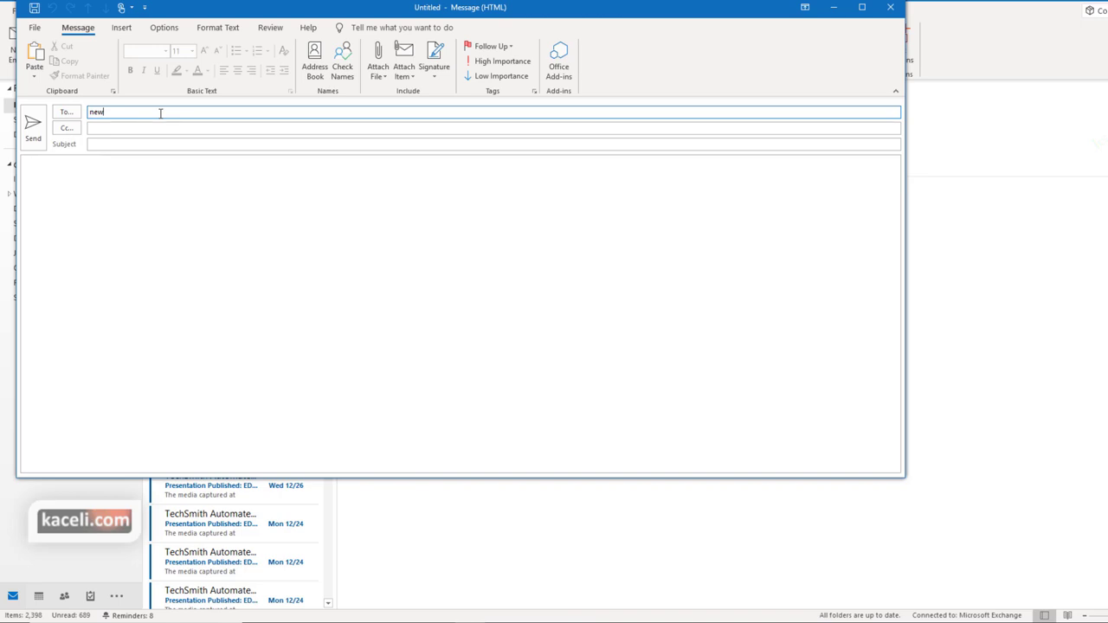
{"action": "key", "text": "ctrl+k"}
{"action": "key", "text": "Return"}
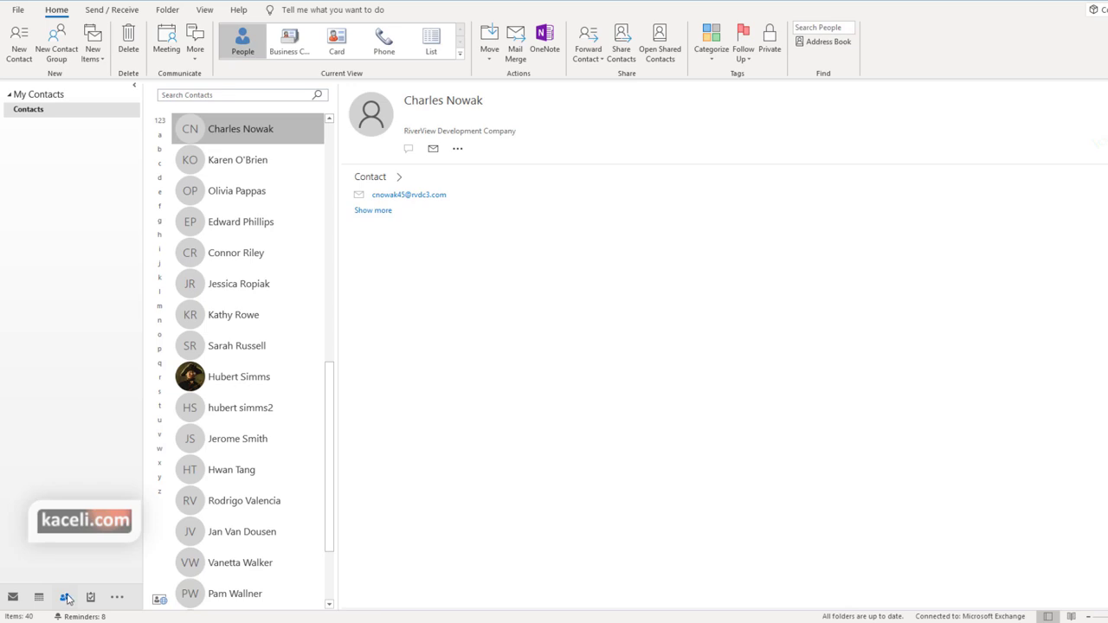
Send a Share Contacts invitation for the Contacts folder, confirming read-only permission
{"action": "left_click", "coordinate": [37, 109]}
{"action": "left_click", "coordinate": [29, 109]}
{"action": "scroll", "coordinate": [229, 347], "scroll_direction": "up", "scroll_amount": 7}
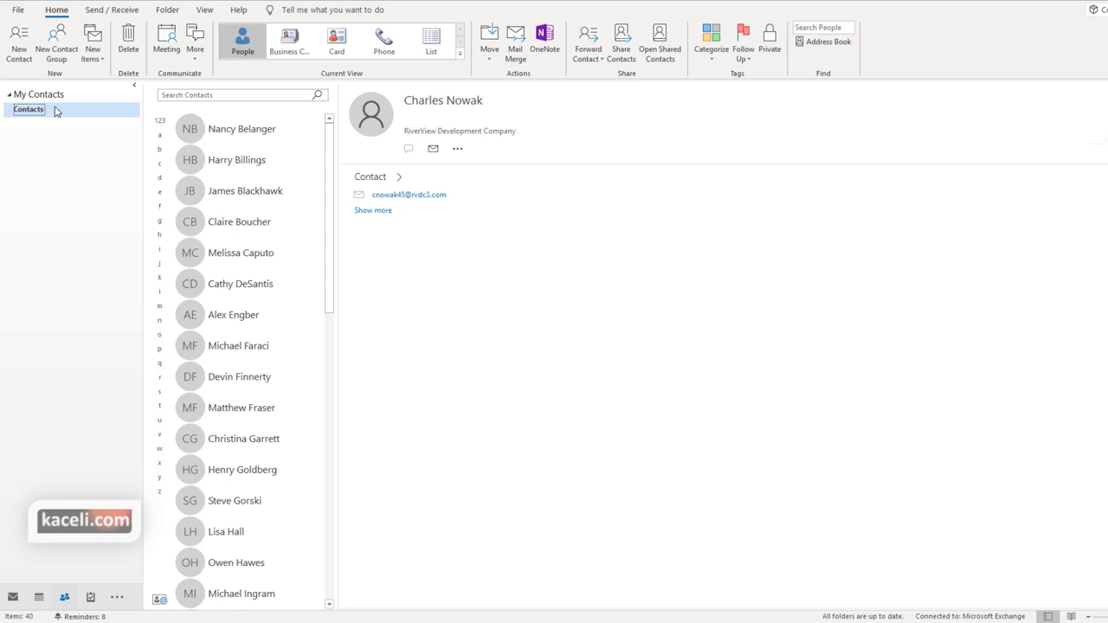
{"action": "left_click", "coordinate": [628, 53]}
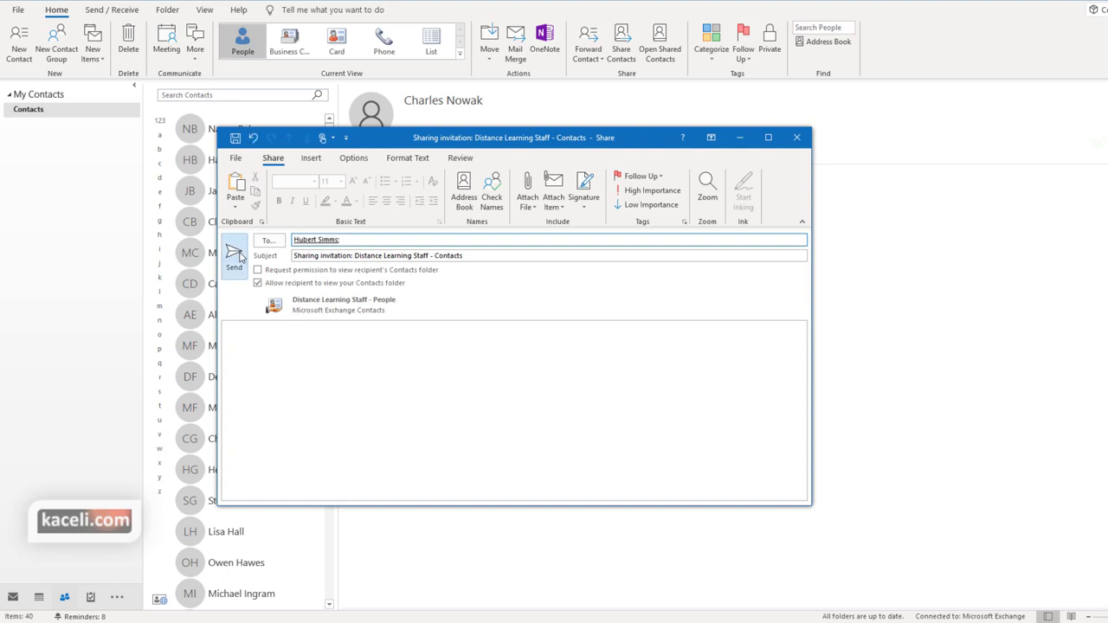
{"action": "left_click", "coordinate": [235, 255]}
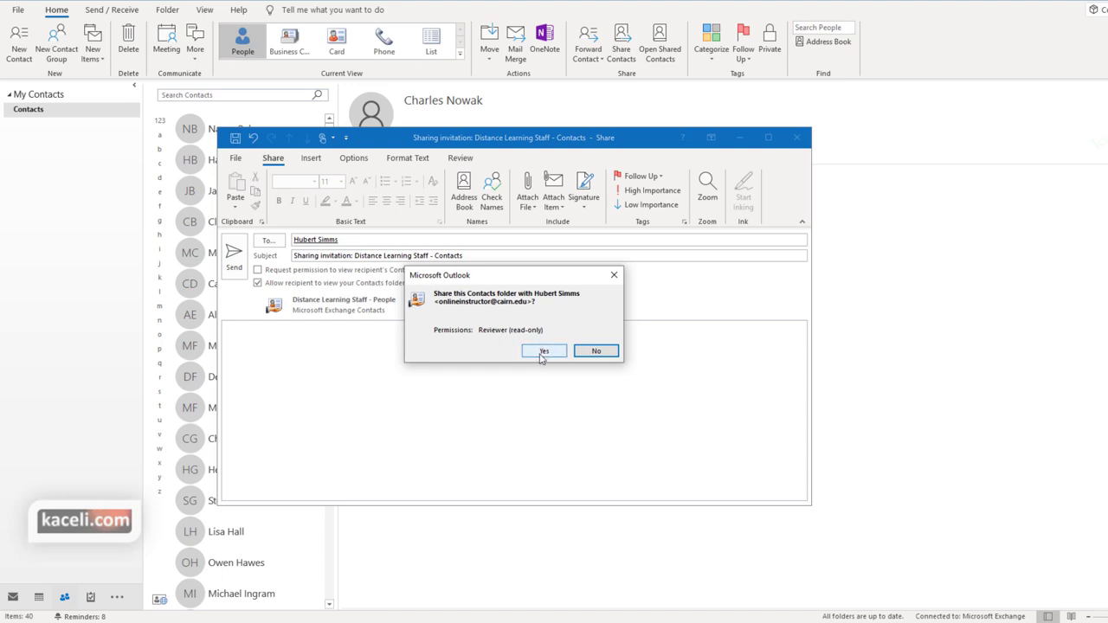
{"action": "left_click", "coordinate": [542, 352]}
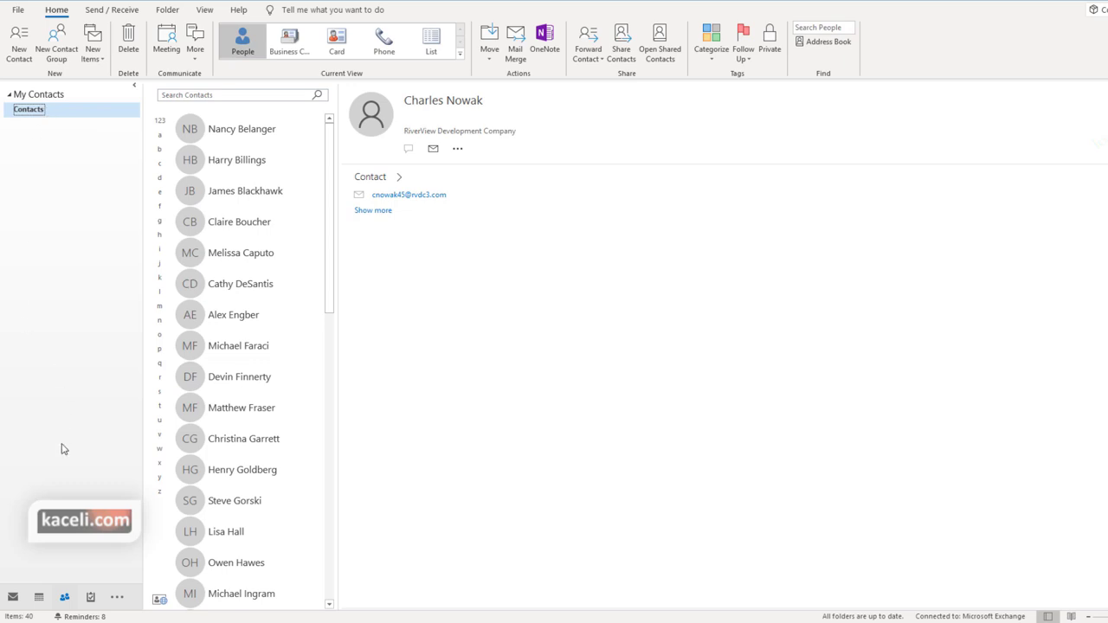
{"action": "mouse_move", "coordinate": [65, 597]}
{"action": "left_click", "coordinate": [662, 64]}
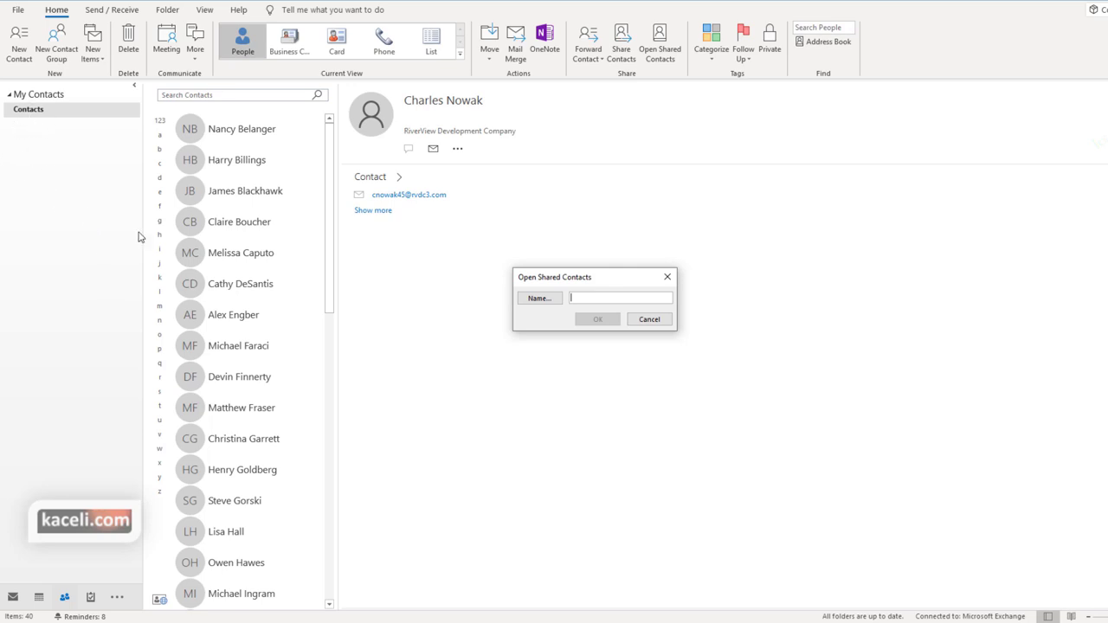
{"action": "left_click", "coordinate": [647, 322]}
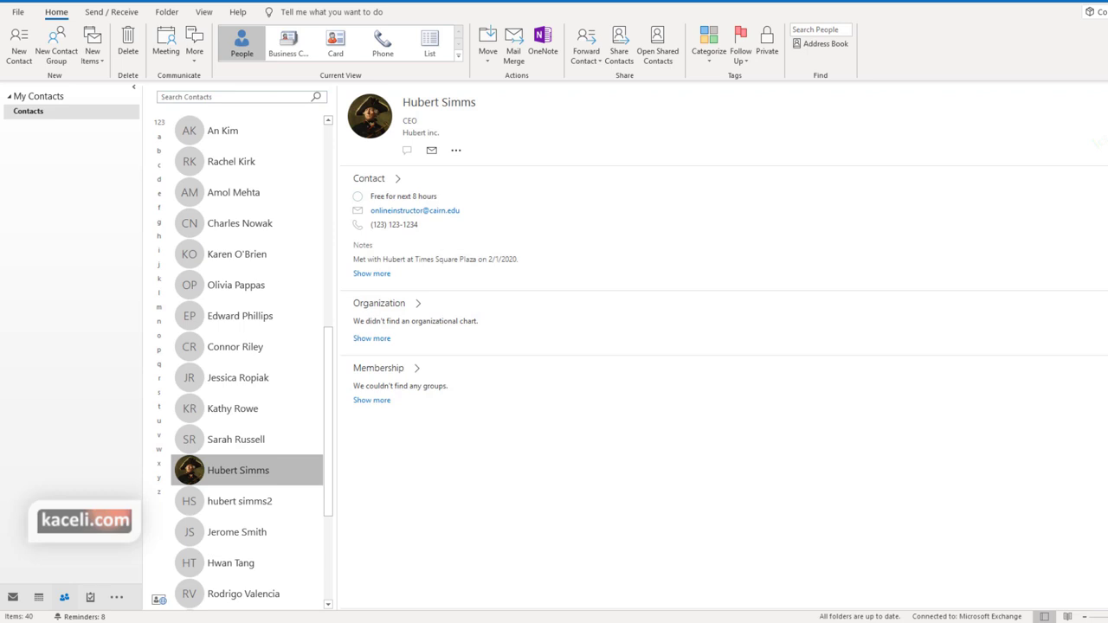
Open the contact's full details window
{"action": "double_click", "coordinate": [223, 478]}
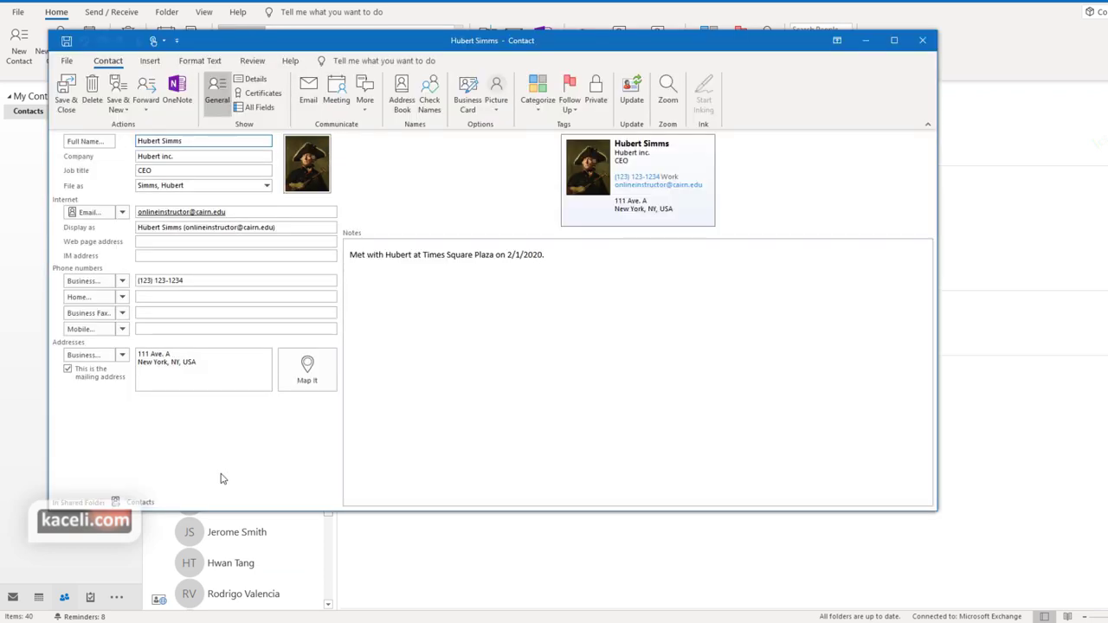
{"action": "left_click", "coordinate": [922, 40]}
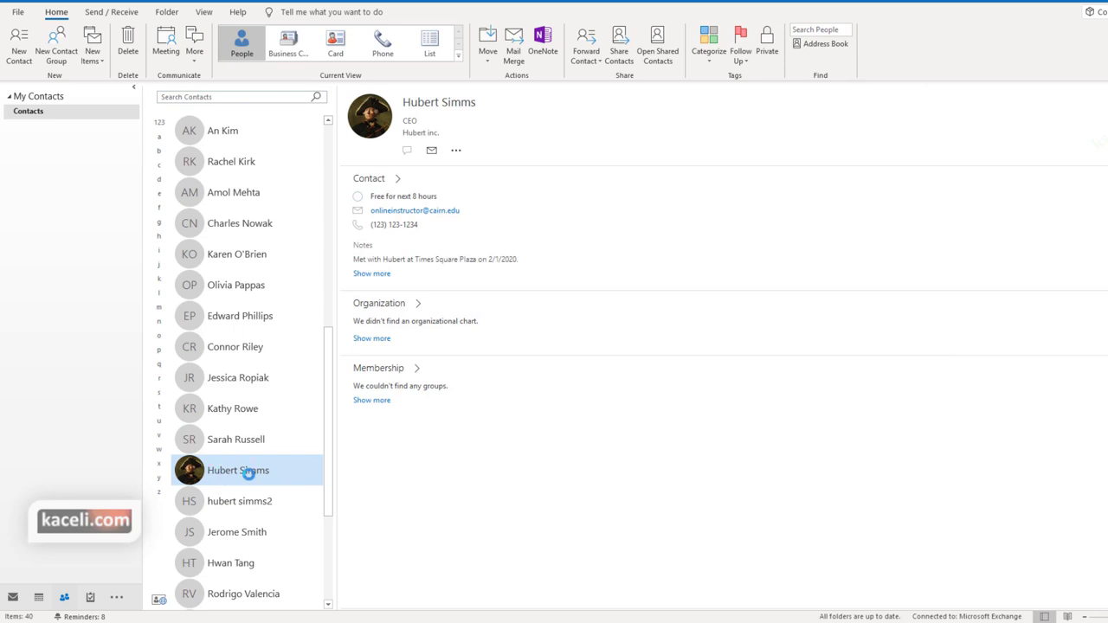
{"action": "double_click", "coordinate": [247, 471]}
Add a home phone number to the contact and delete the Notes text
{"action": "left_click", "coordinate": [160, 301]}
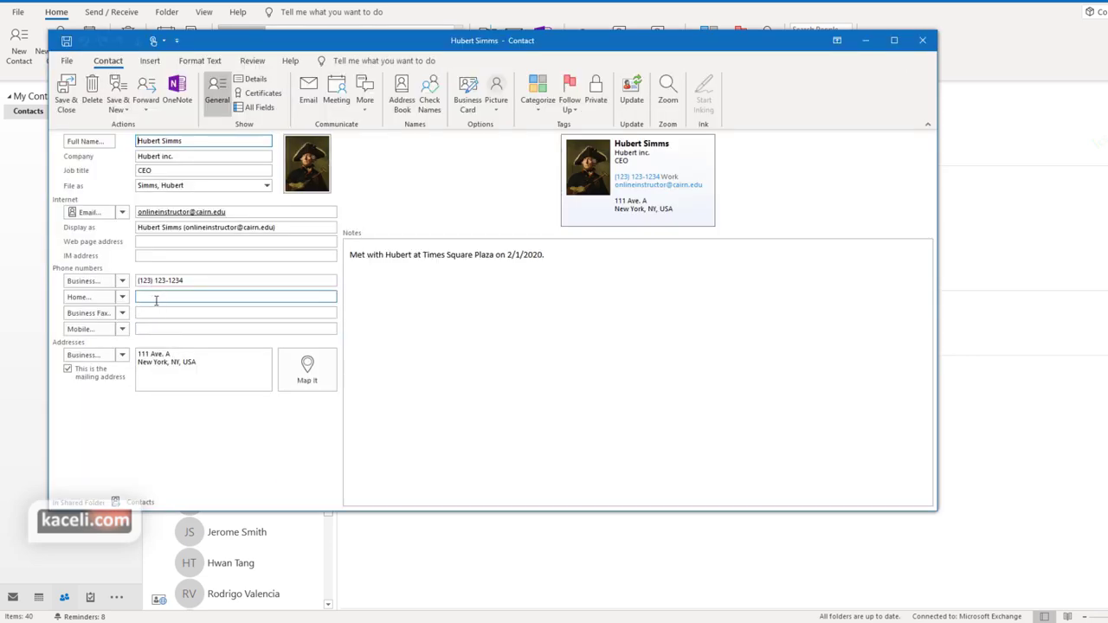
{"action": "left_click", "coordinate": [183, 314]}
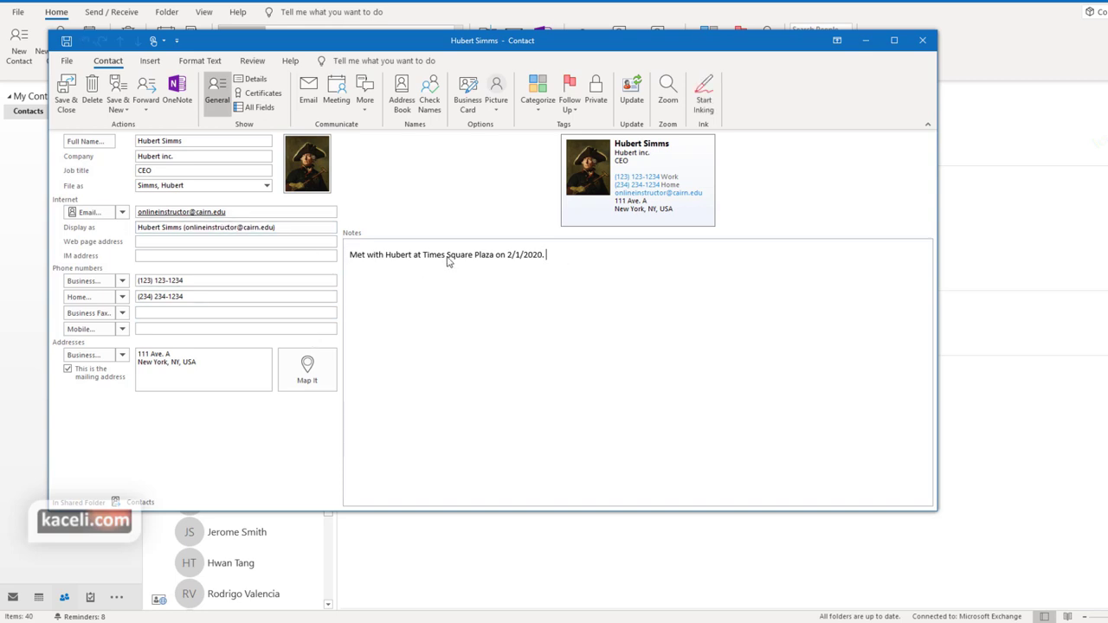
{"action": "left_click_drag", "start_coordinate": [448, 257], "coordinate": [349, 254]}
{"action": "key", "text": "Delete"}
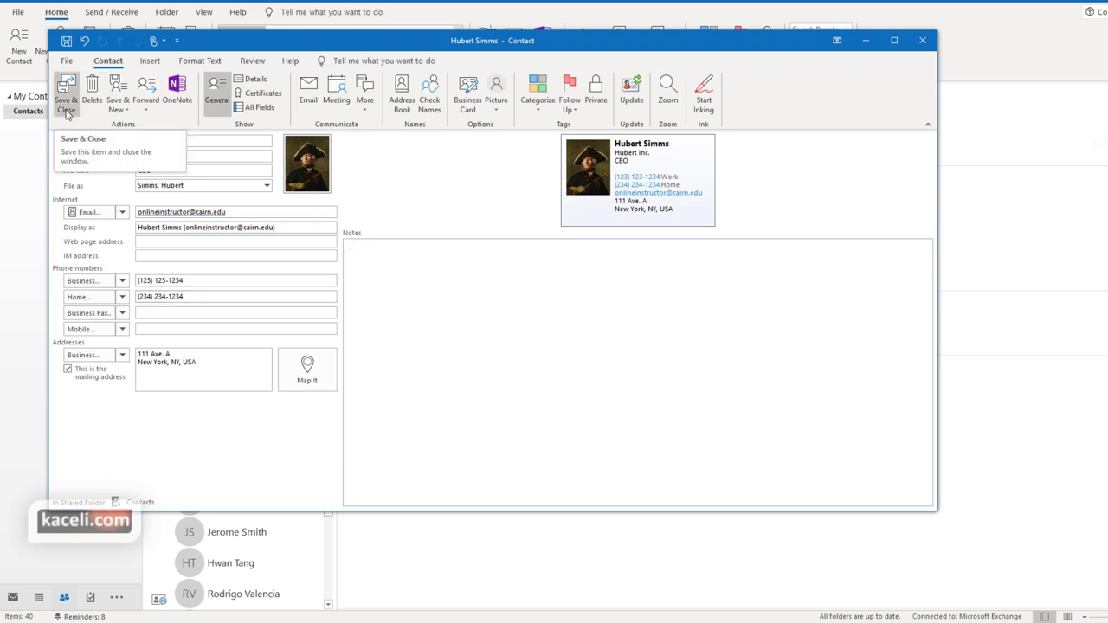
Open the business card editor and go through its Job Title, phone, email and address lines
{"action": "left_click", "coordinate": [469, 107]}
{"action": "left_click", "coordinate": [358, 272]}
{"action": "left_click", "coordinate": [360, 281]}
{"action": "left_click", "coordinate": [364, 288]}
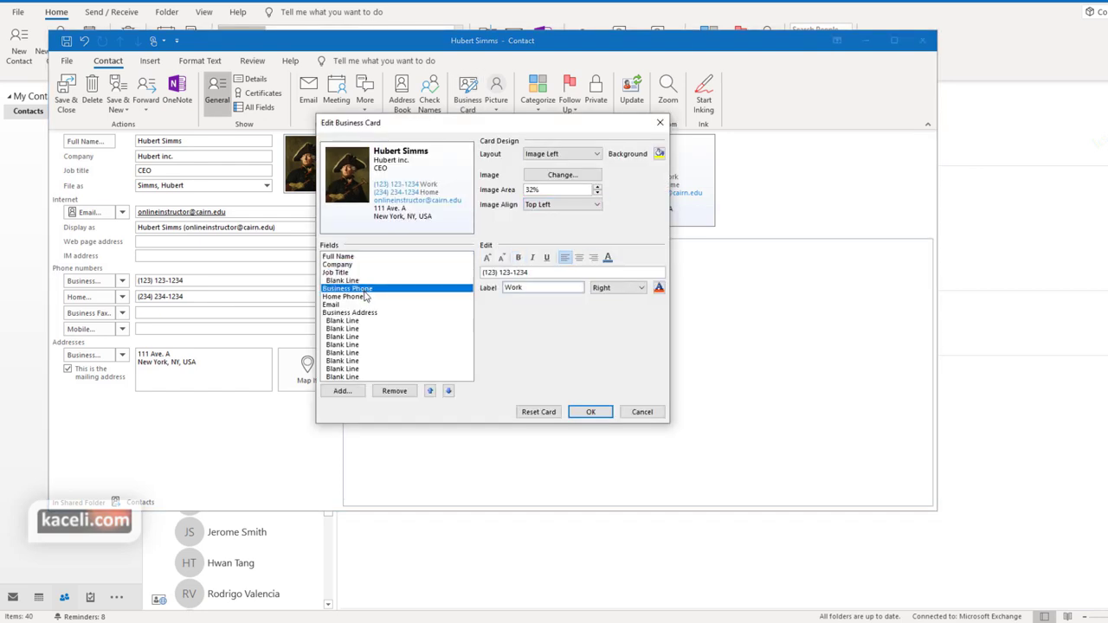
{"action": "left_click", "coordinate": [363, 305]}
{"action": "left_click", "coordinate": [363, 320]}
{"action": "left_click", "coordinate": [366, 337]}
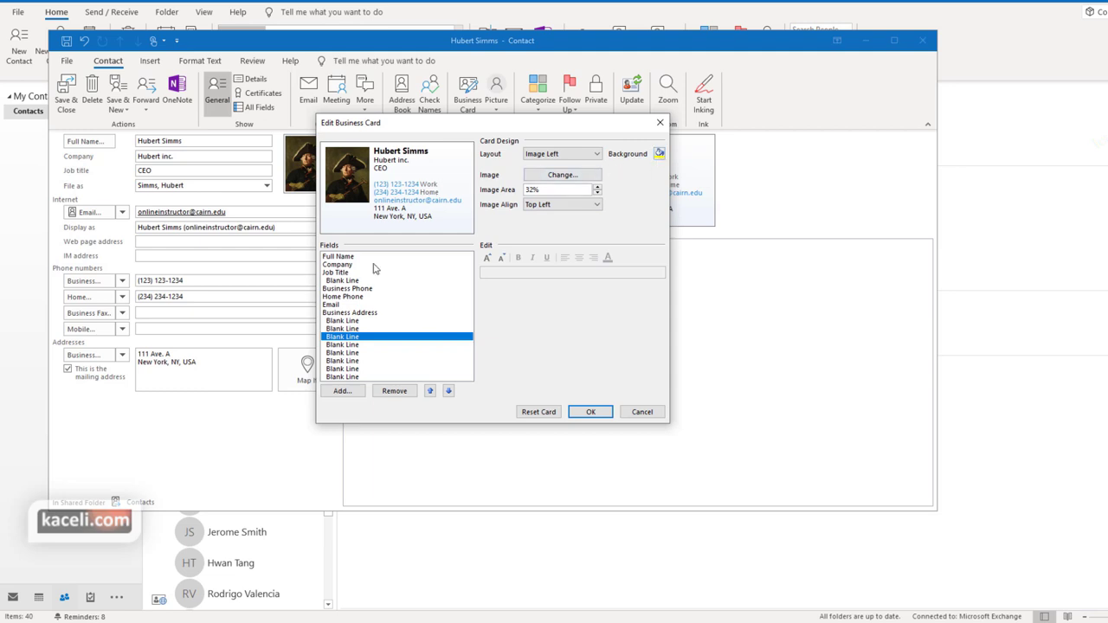
Give the business card a gray background, confirm it, and save and close the contact
{"action": "left_click", "coordinate": [658, 154]}
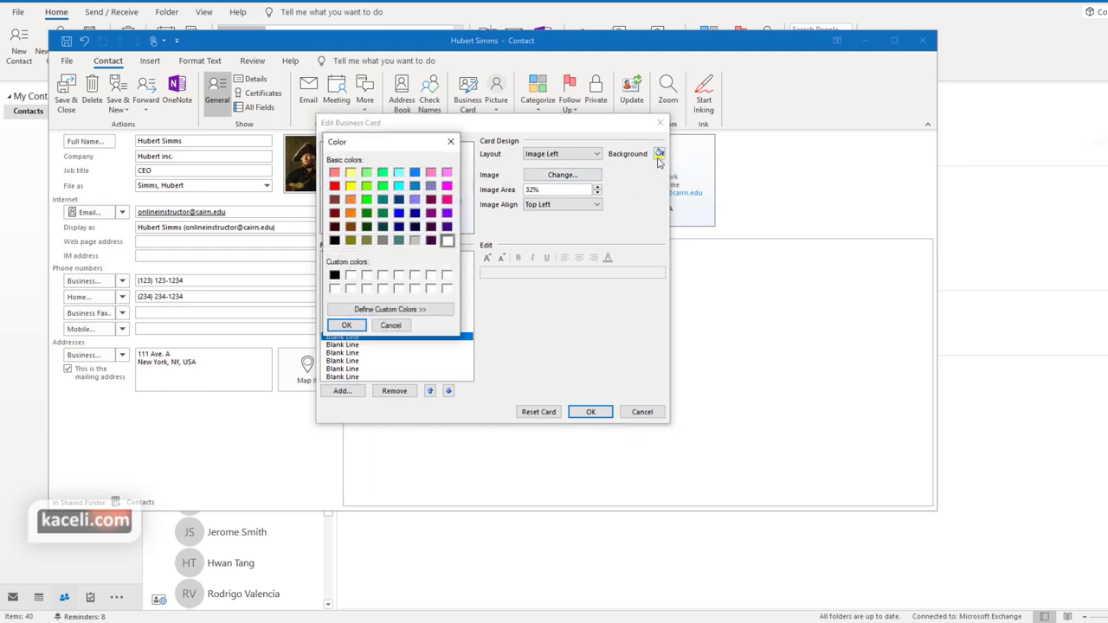
{"action": "left_click", "coordinate": [415, 240]}
{"action": "left_click", "coordinate": [350, 325]}
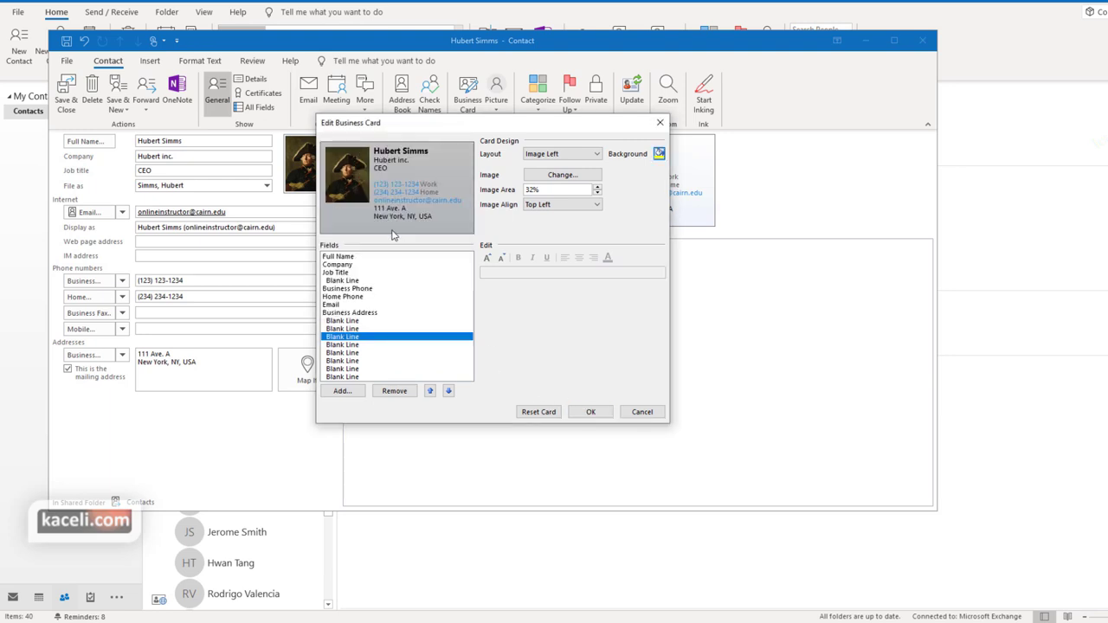
{"action": "left_click", "coordinate": [590, 412]}
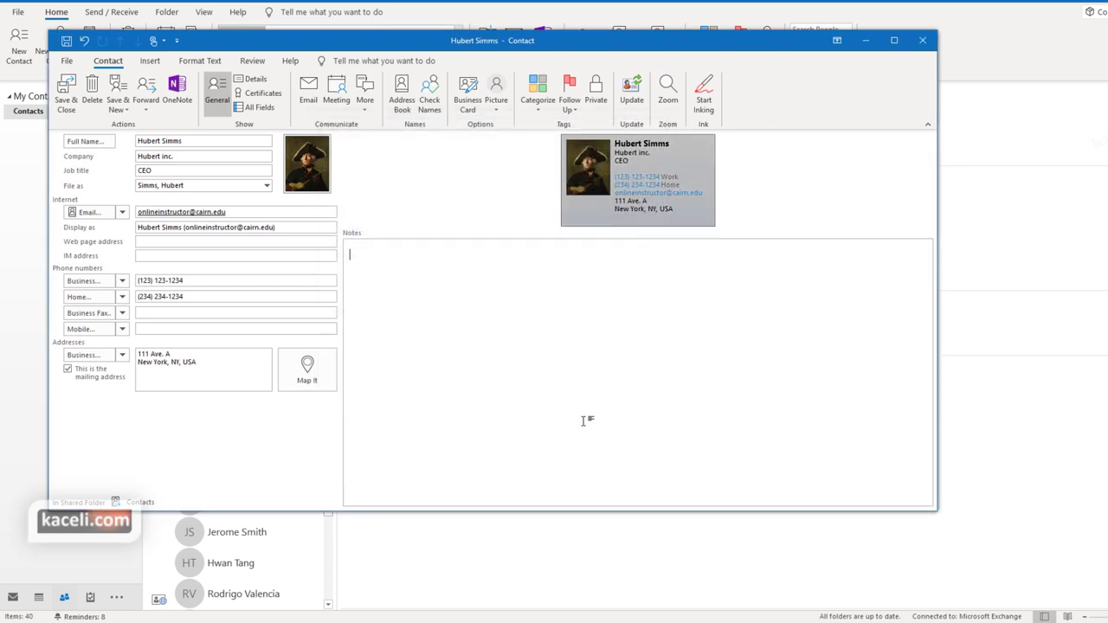
{"action": "left_click", "coordinate": [70, 93]}
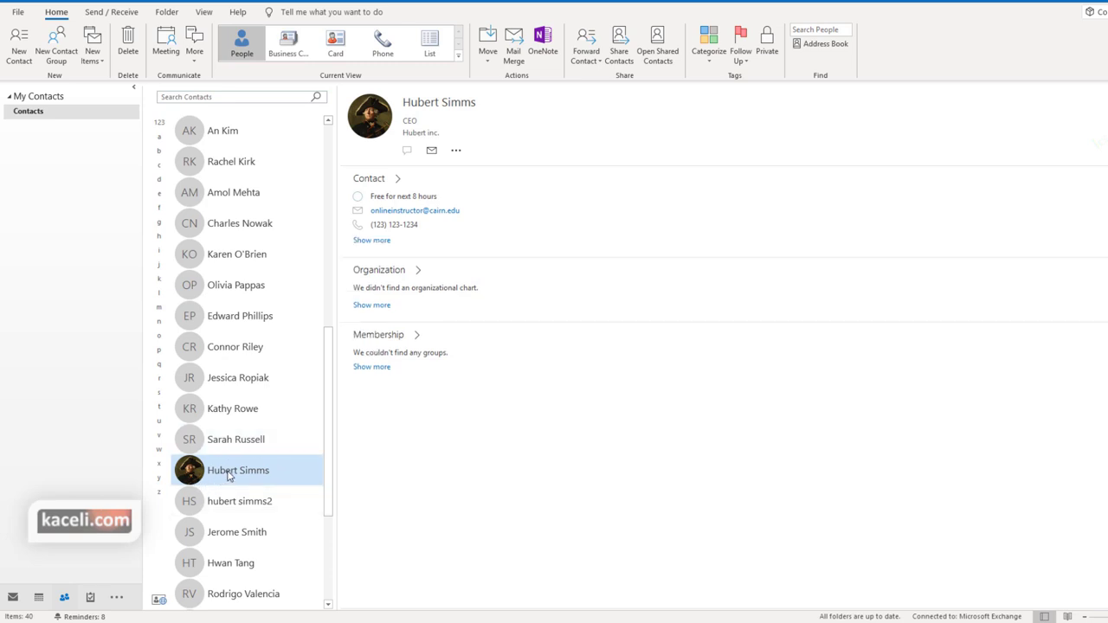
Forward the contact as a business card to the contact's own address and send it
{"action": "left_click", "coordinate": [586, 58]}
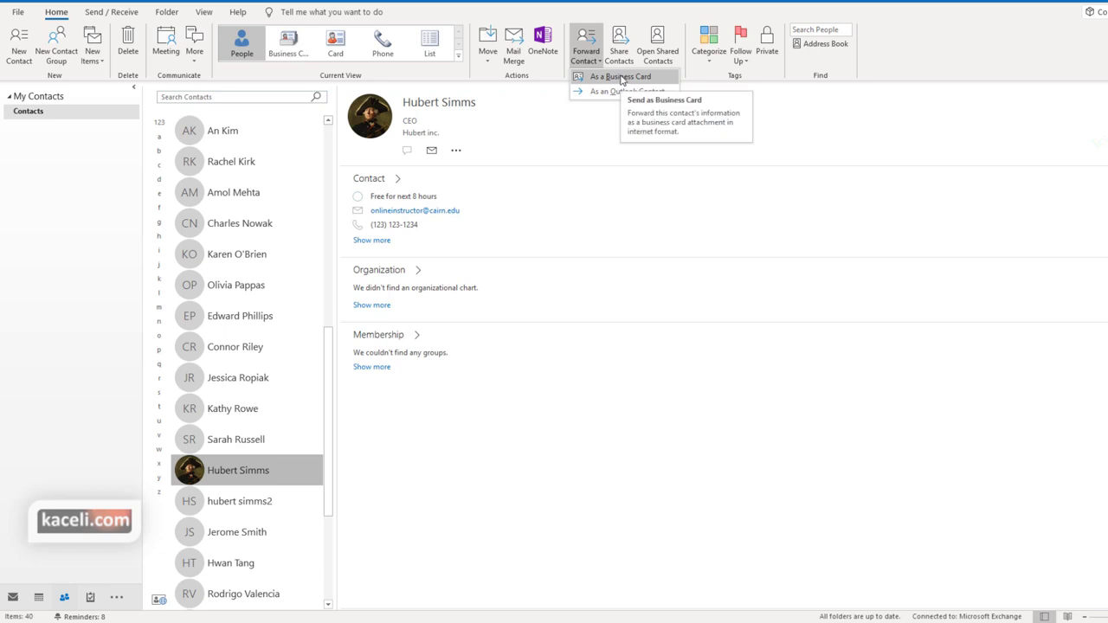
{"action": "left_click", "coordinate": [621, 80]}
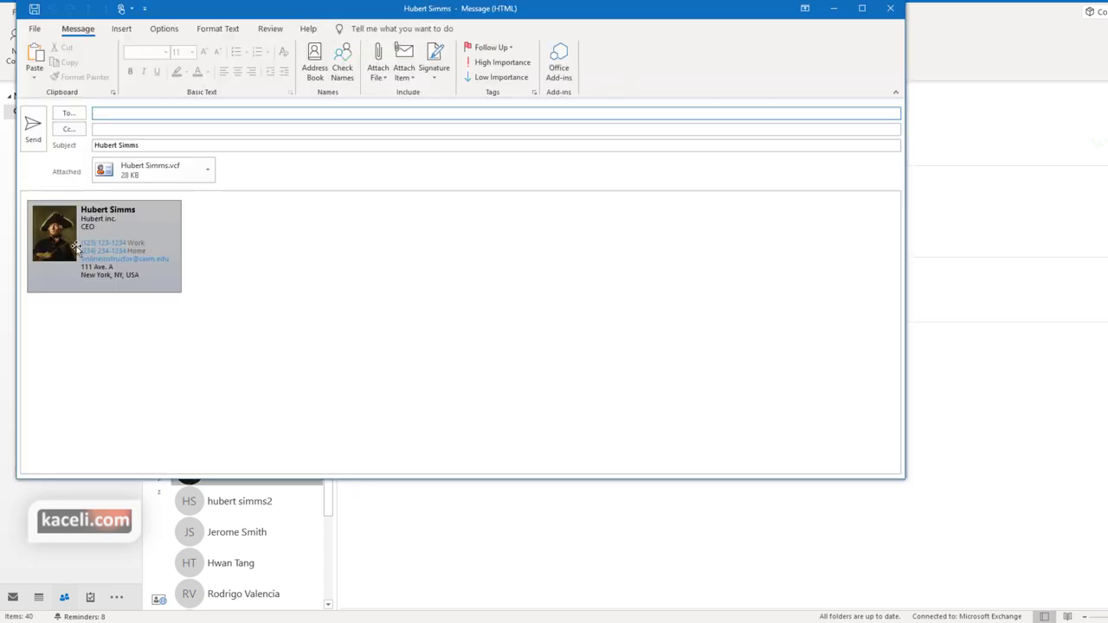
{"action": "type", "text": "on"}
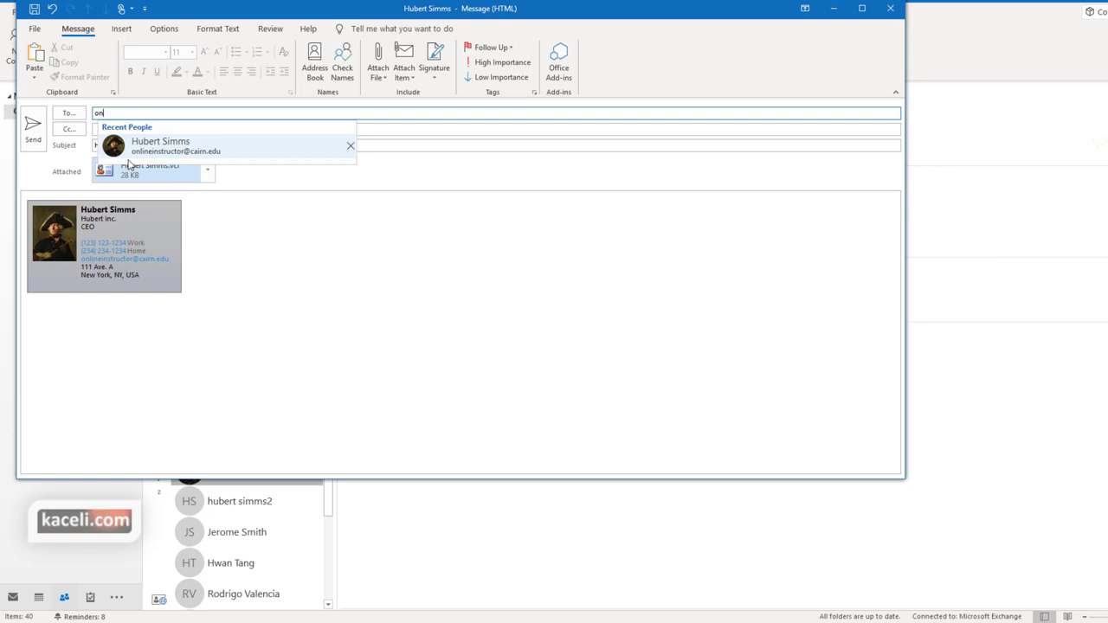
{"action": "key", "text": "Return"}
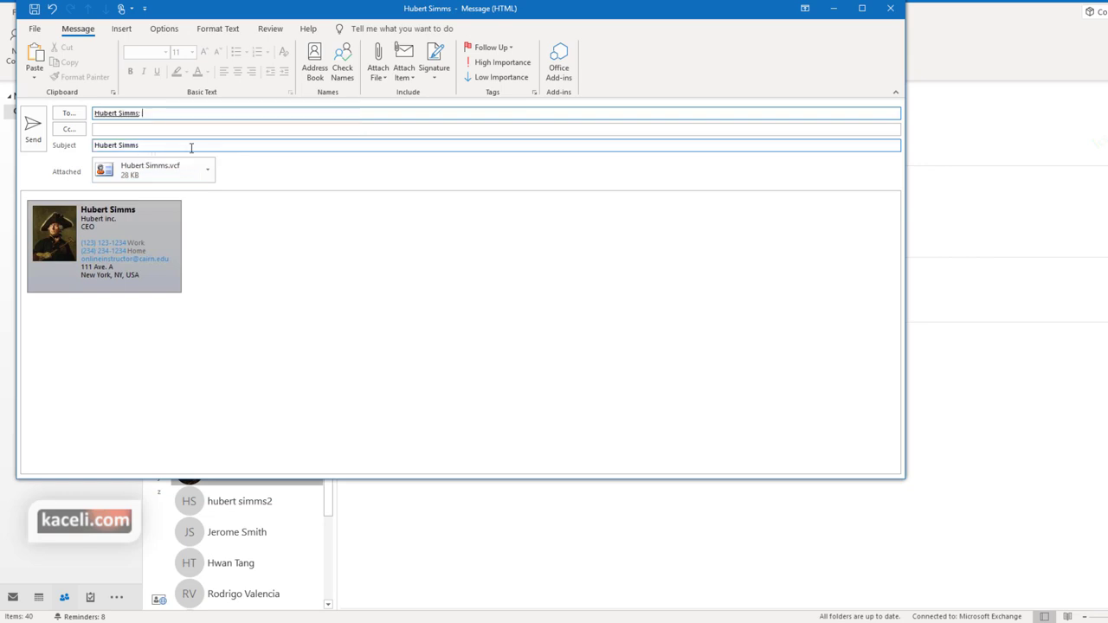
{"action": "left_click", "coordinate": [32, 128]}
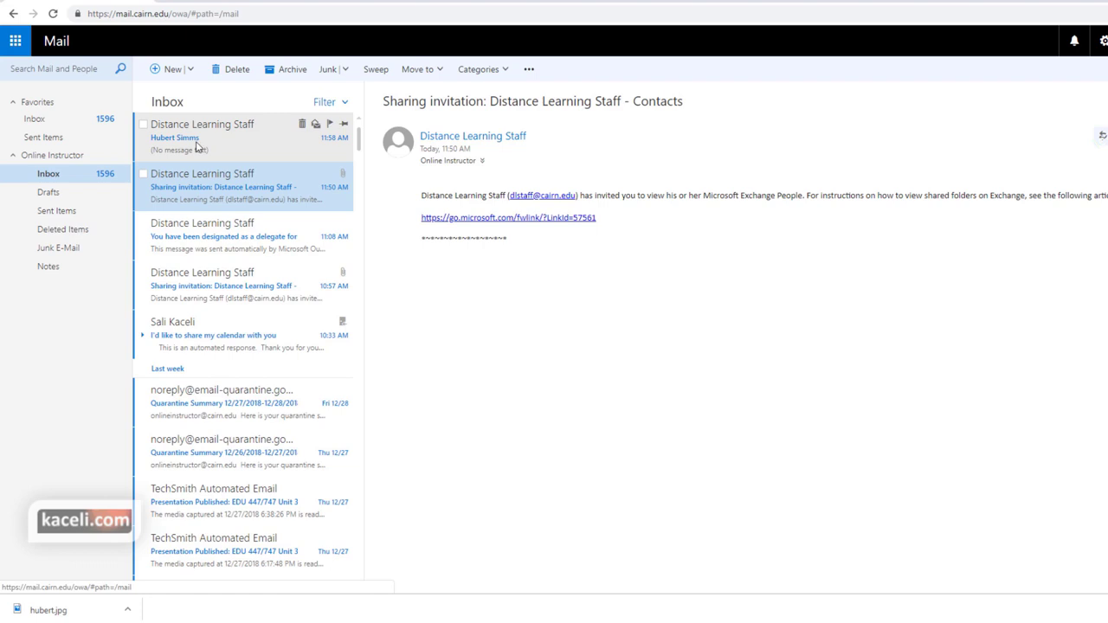
Download the .vcf business card attachment from the received message and open it in Outlook
{"action": "left_click", "coordinate": [185, 141]}
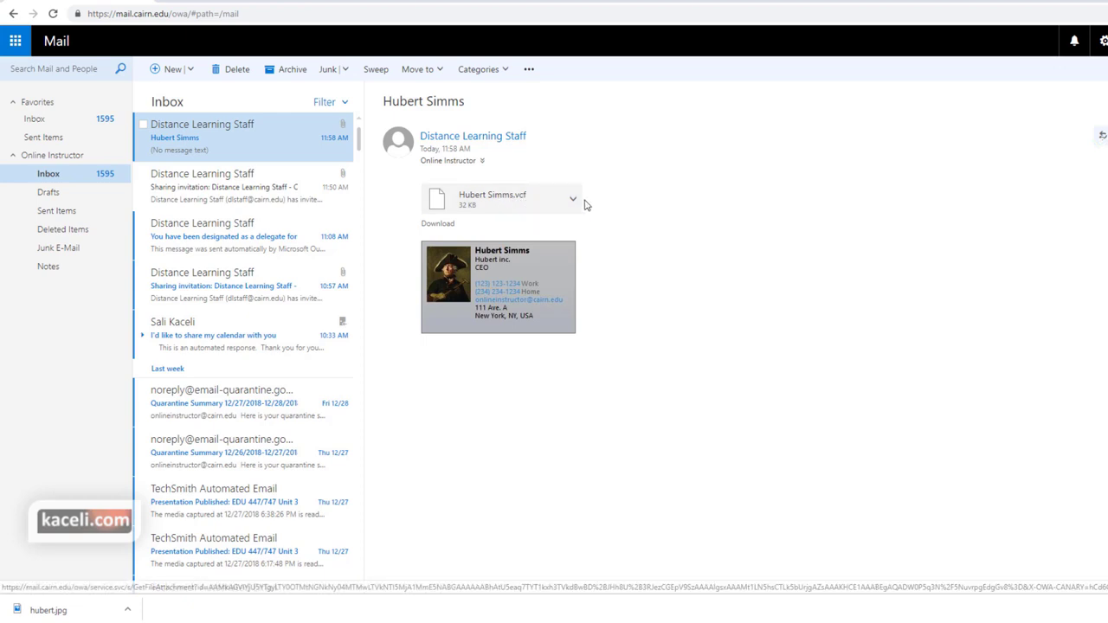
{"action": "left_click", "coordinate": [572, 198]}
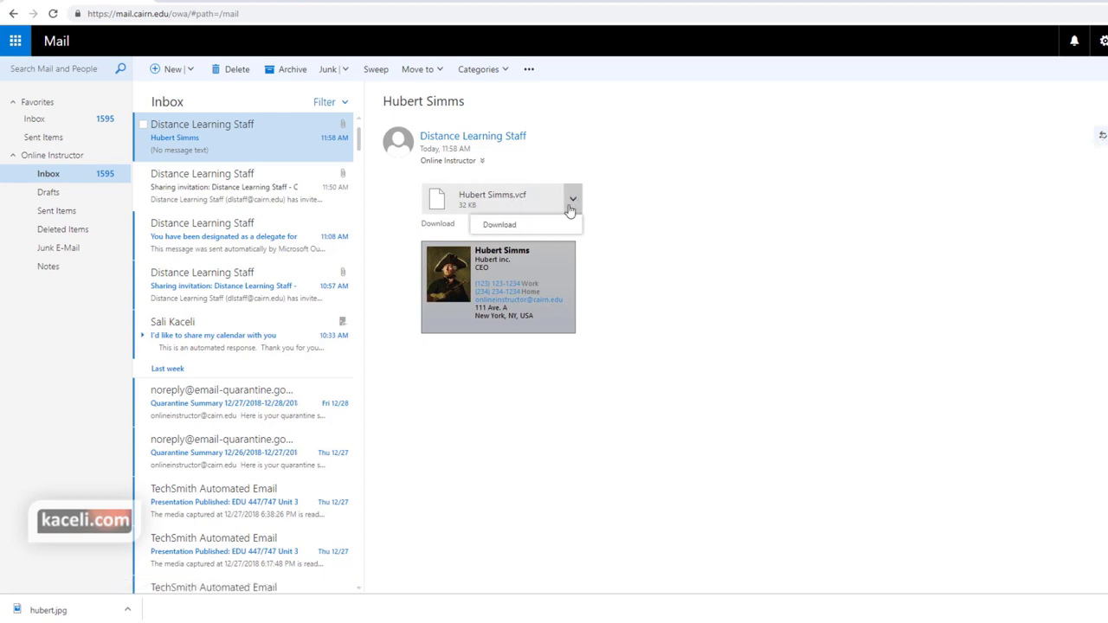
{"action": "left_click", "coordinate": [507, 230]}
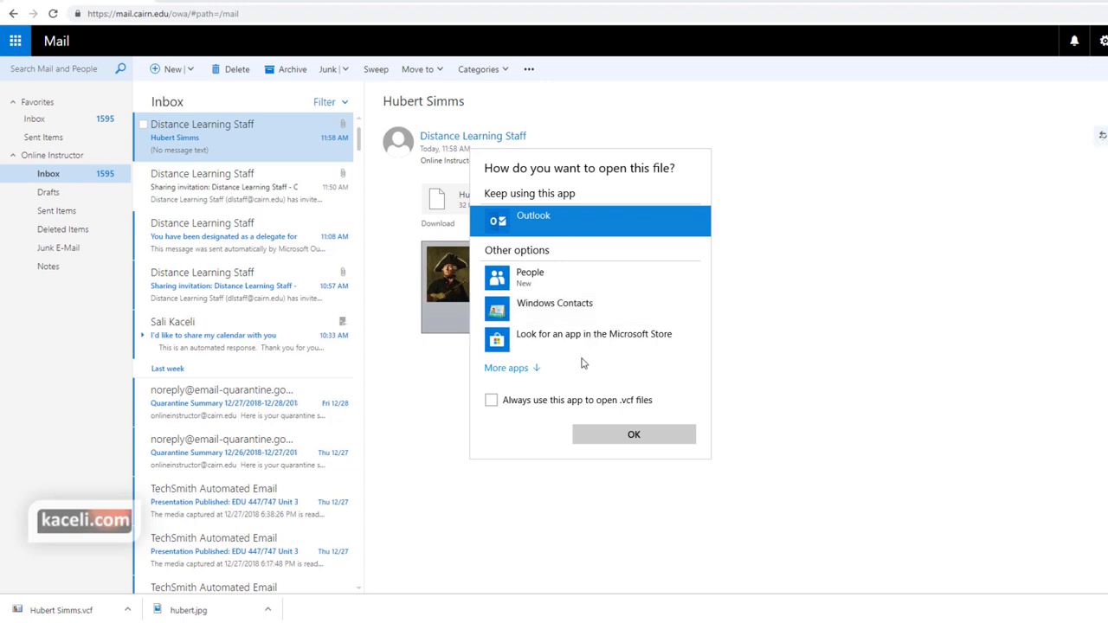
{"action": "left_click", "coordinate": [634, 435]}
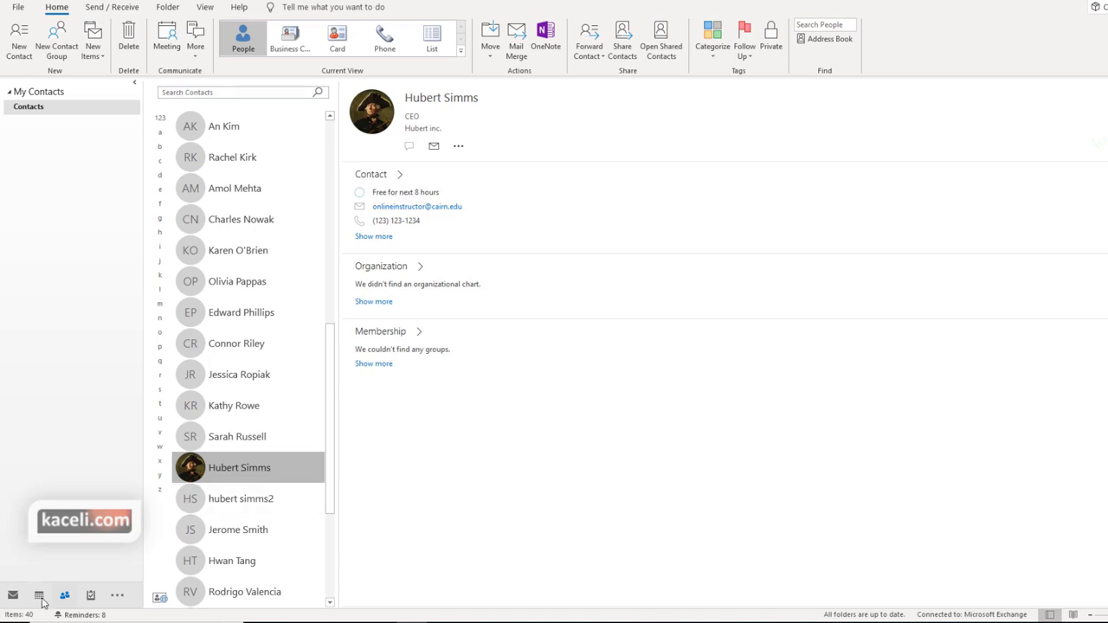
{"action": "left_click", "coordinate": [13, 597]}
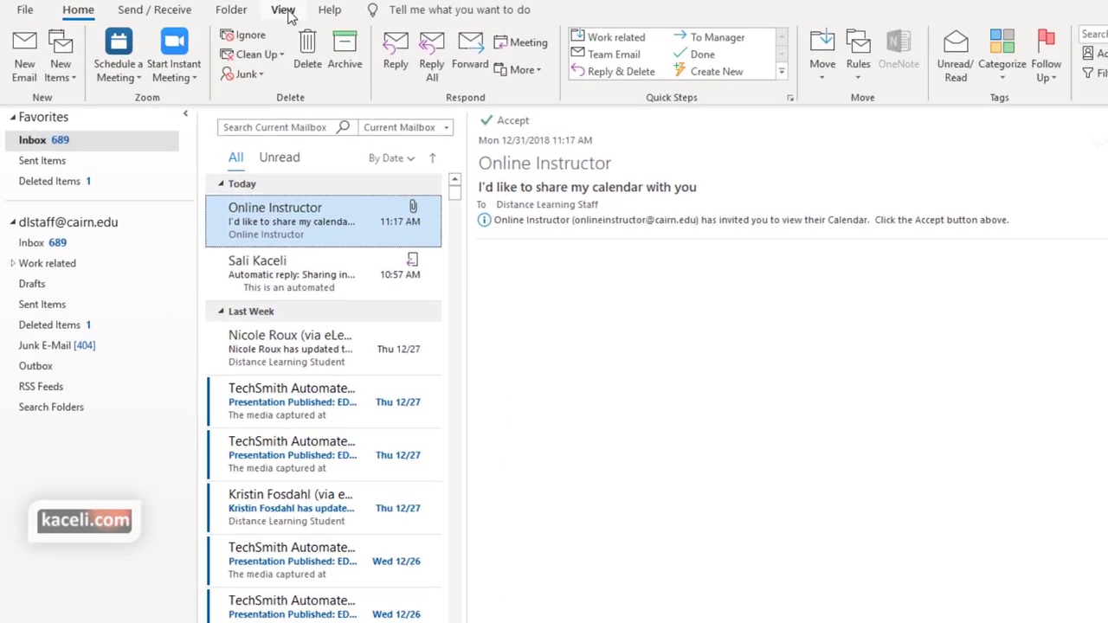
Show the People Pane at Normal size and try its Meetings and All filters
{"action": "left_click", "coordinate": [286, 12]}
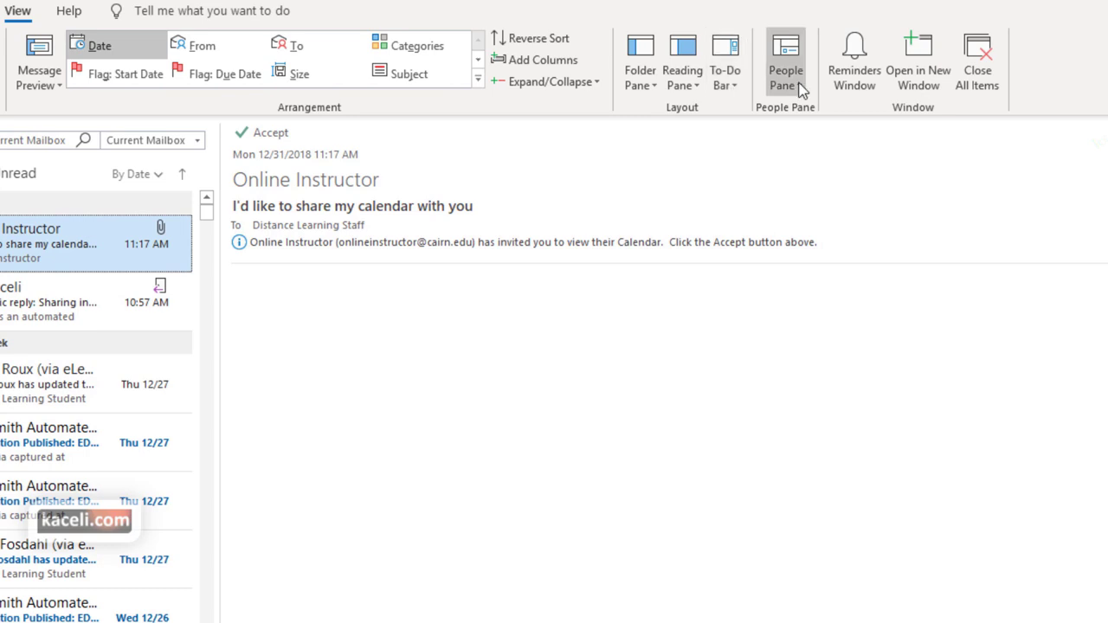
{"action": "left_click", "coordinate": [800, 86]}
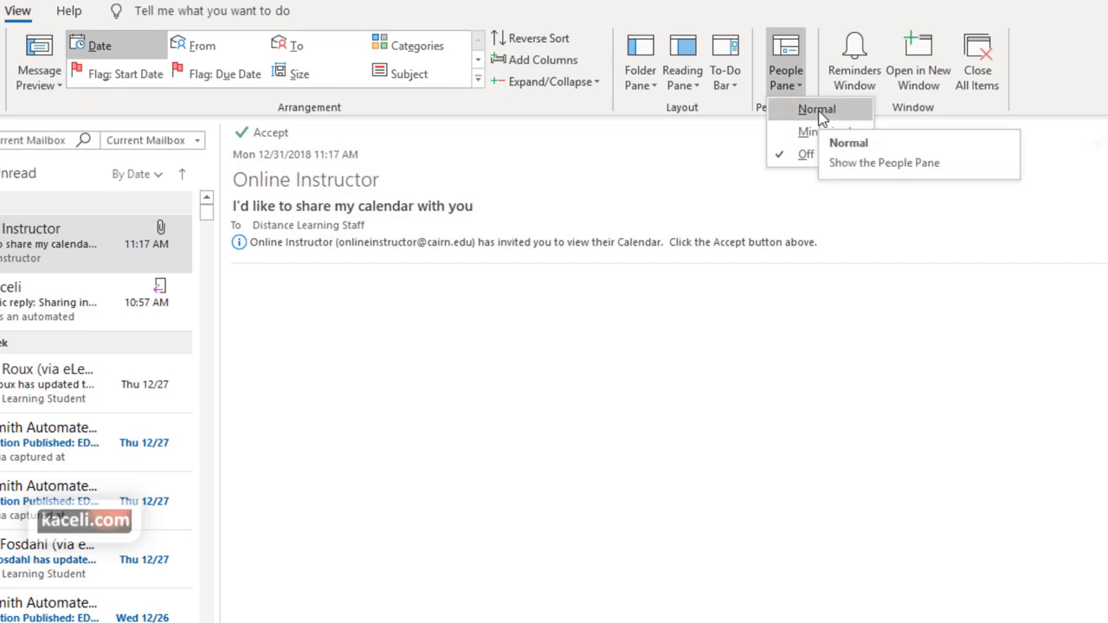
{"action": "left_click", "coordinate": [817, 110]}
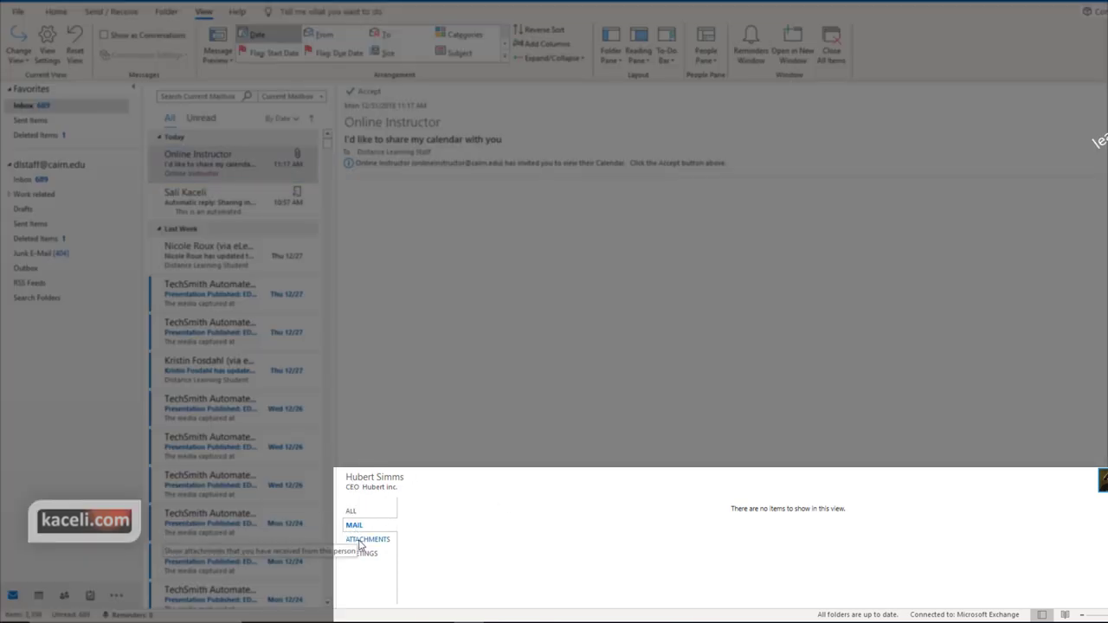
{"action": "left_click", "coordinate": [363, 555]}
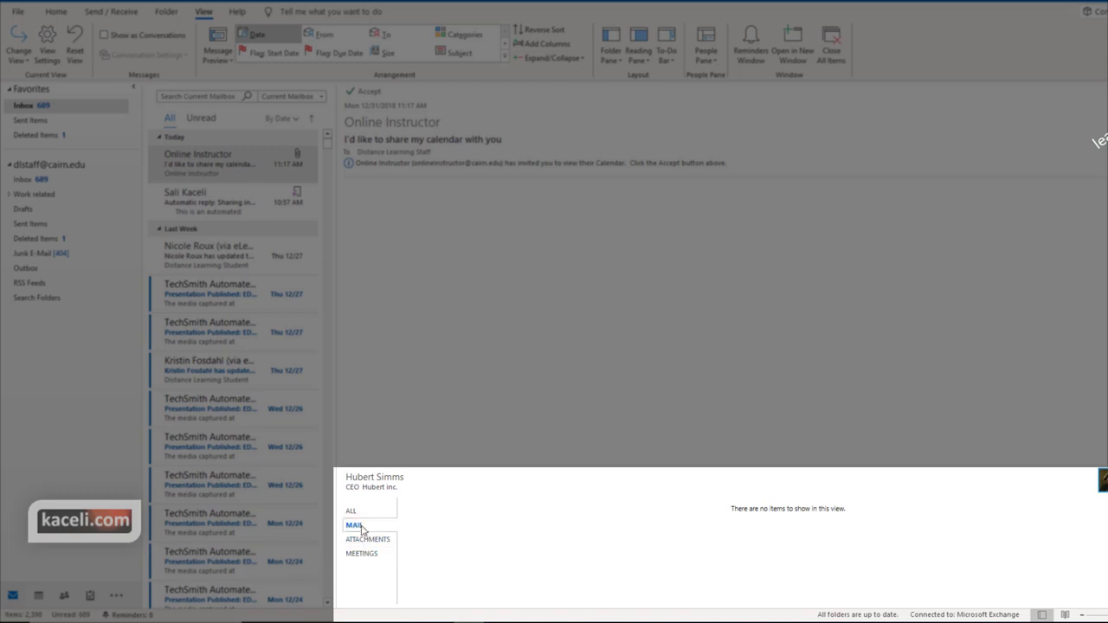
{"action": "left_click", "coordinate": [353, 512]}
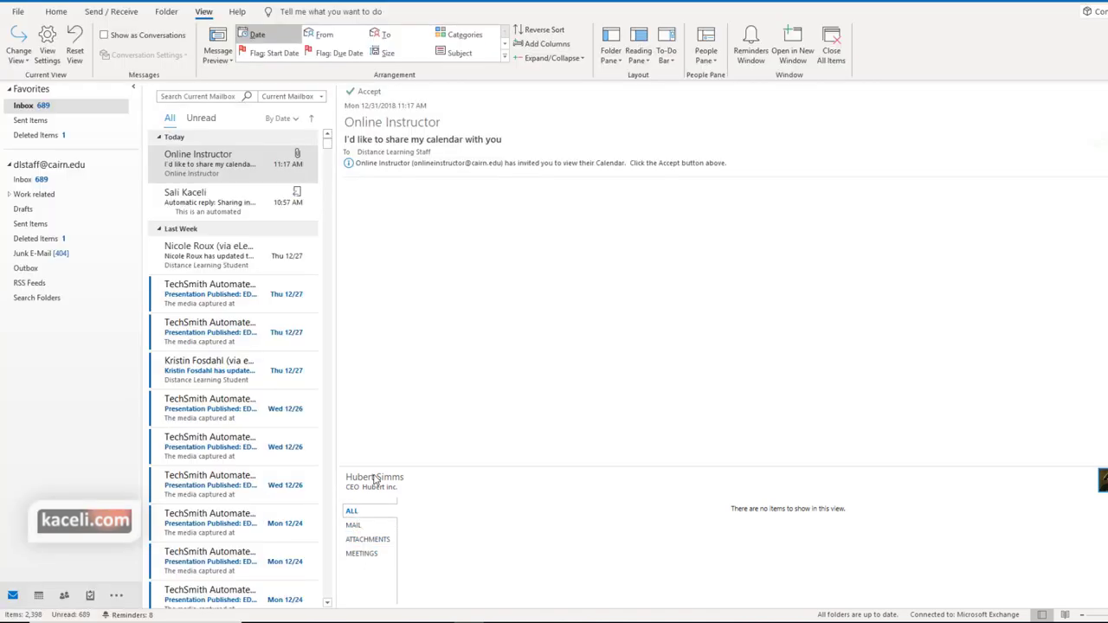
Open the Thu 12/27 TechSmith message and filter its People pane by Attachments and Meetings
{"action": "left_click", "coordinate": [307, 288]}
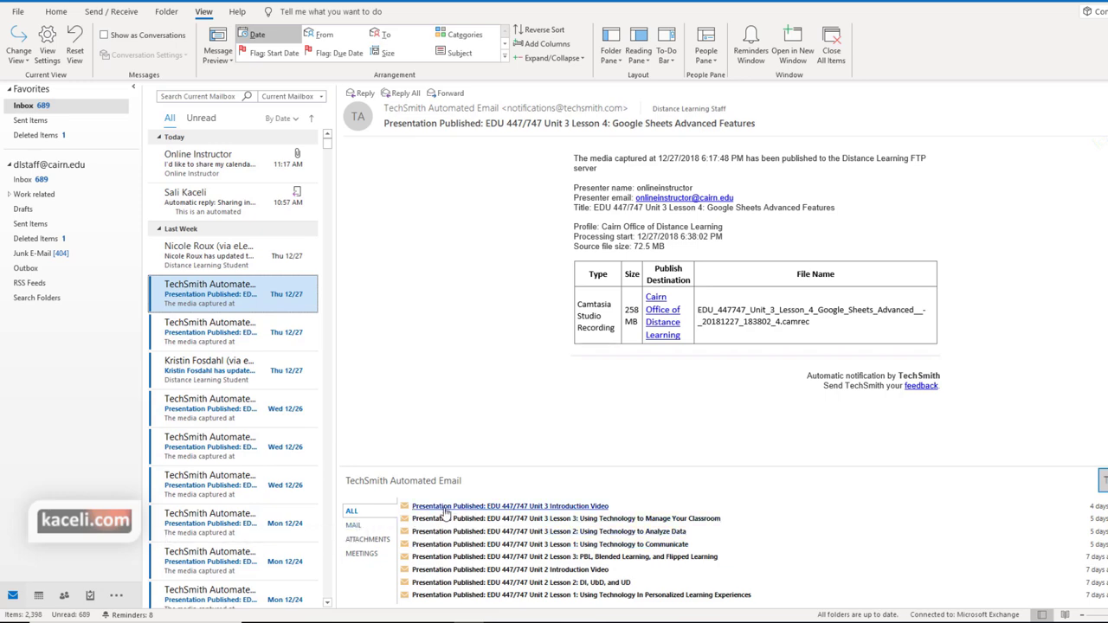
{"action": "scroll", "coordinate": [463, 519], "scroll_direction": "down", "scroll_amount": 5}
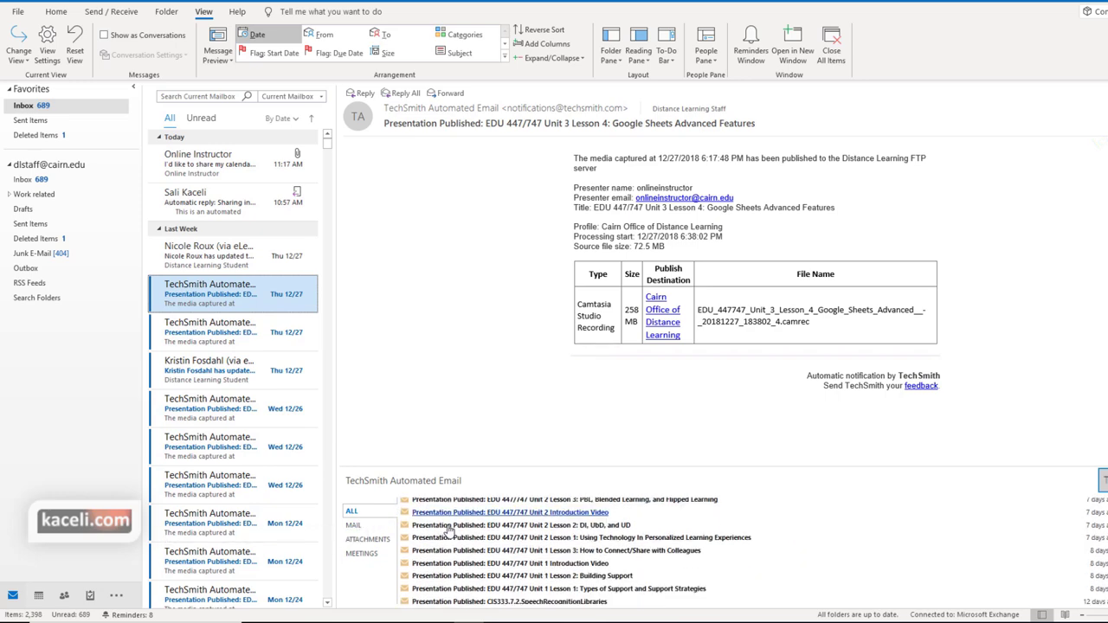
{"action": "left_click", "coordinate": [364, 539]}
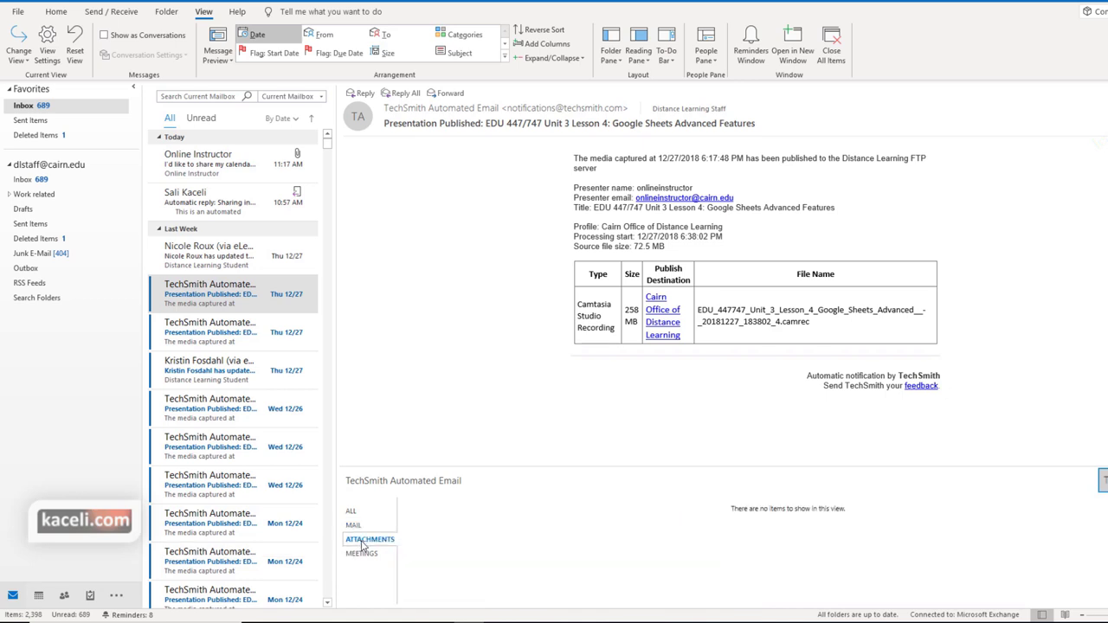
{"action": "left_click", "coordinate": [364, 555]}
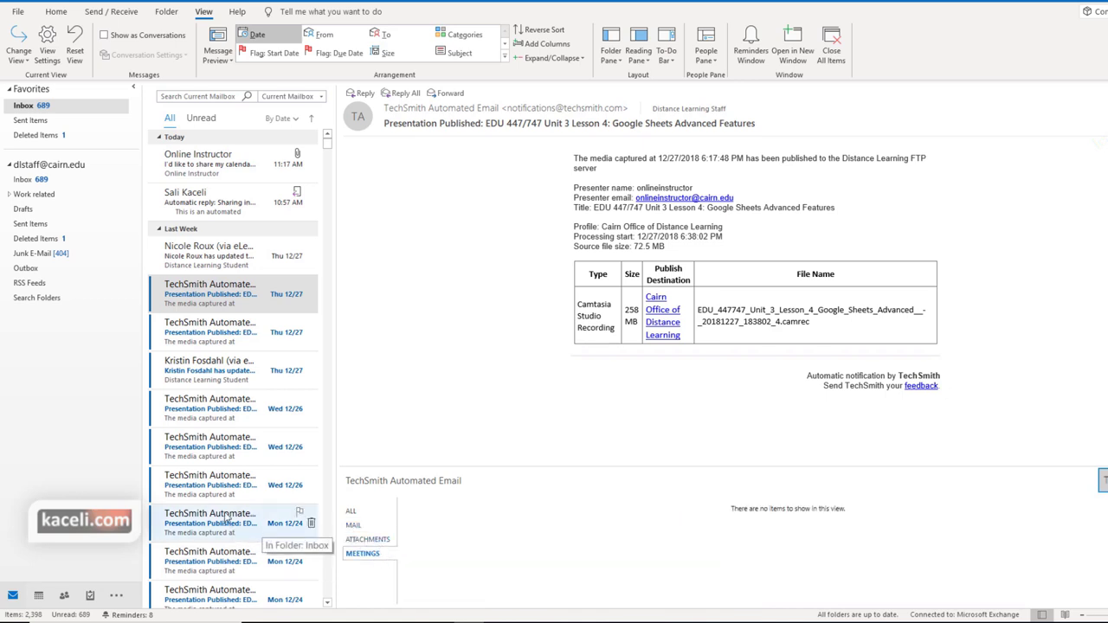
{"action": "scroll", "coordinate": [247, 496], "scroll_direction": "down", "scroll_amount": 3}
{"action": "scroll", "coordinate": [247, 496], "scroll_direction": "down", "scroll_amount": 8}
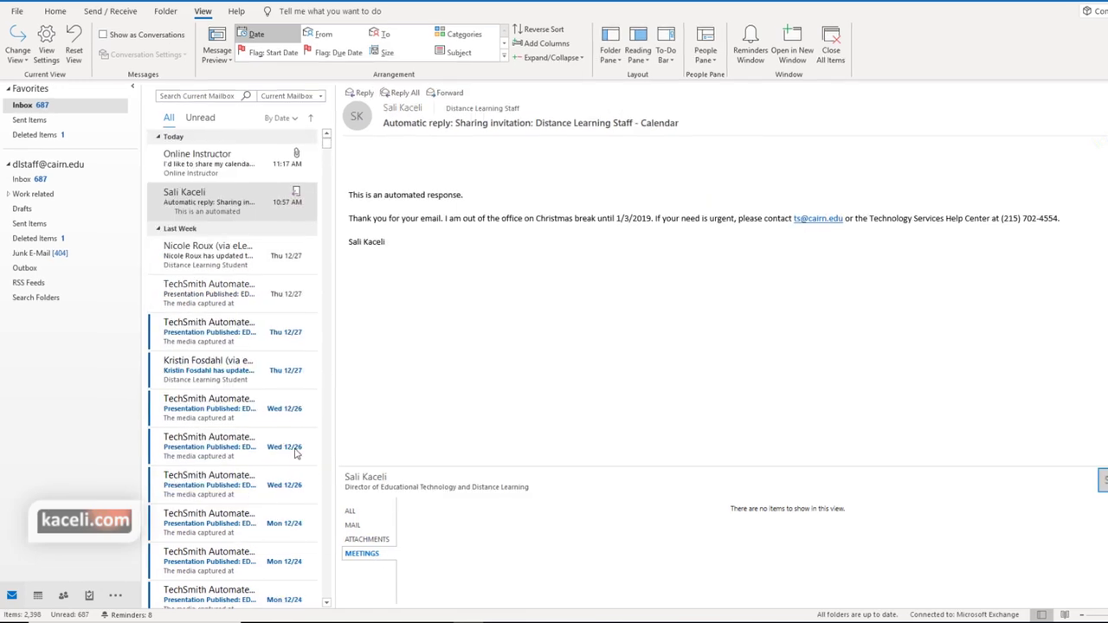
Show related messages from TechSmith Automated Email, then collapse and re-expand the People pane
{"action": "mouse_move", "coordinate": [1046, 440]}
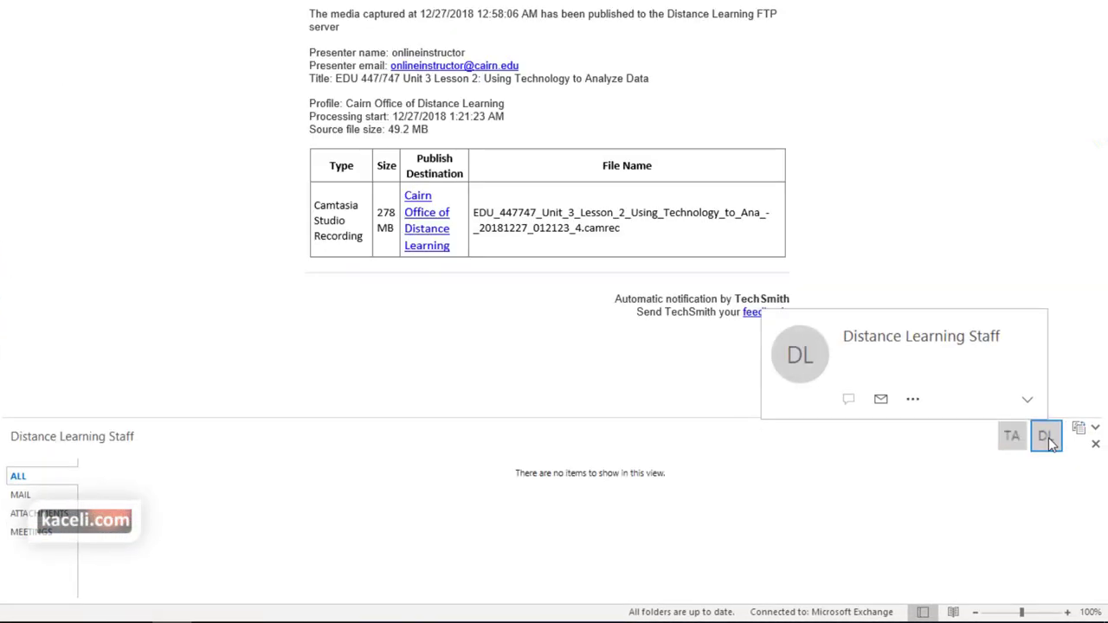
{"action": "left_click", "coordinate": [1012, 435]}
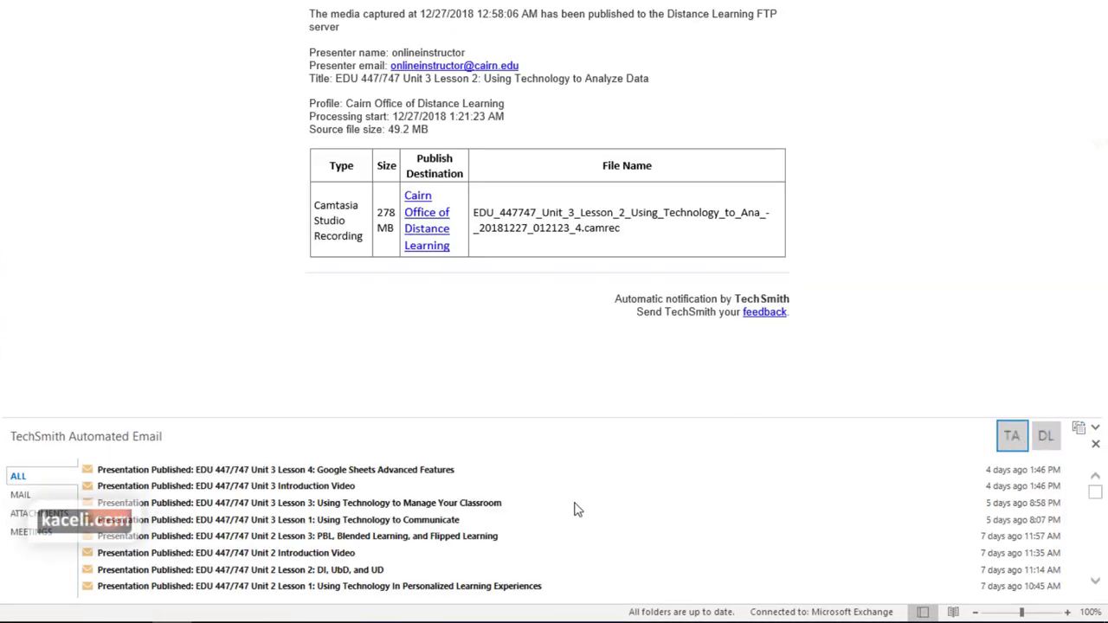
{"action": "left_click", "coordinate": [1095, 432]}
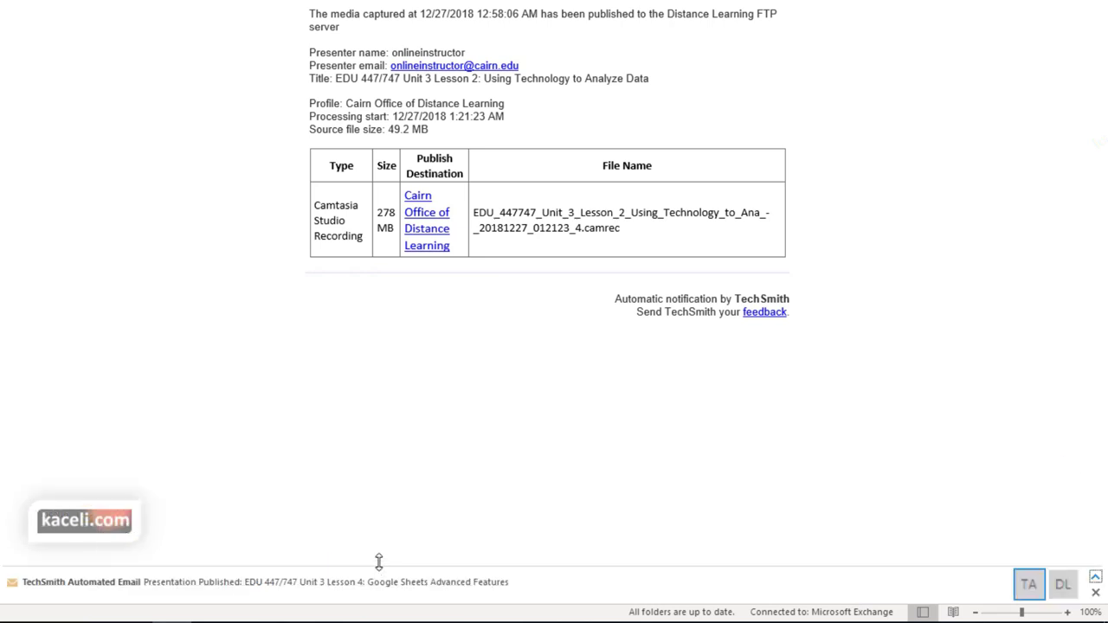
{"action": "left_click_drag", "start_coordinate": [378, 560], "coordinate": [367, 593]}
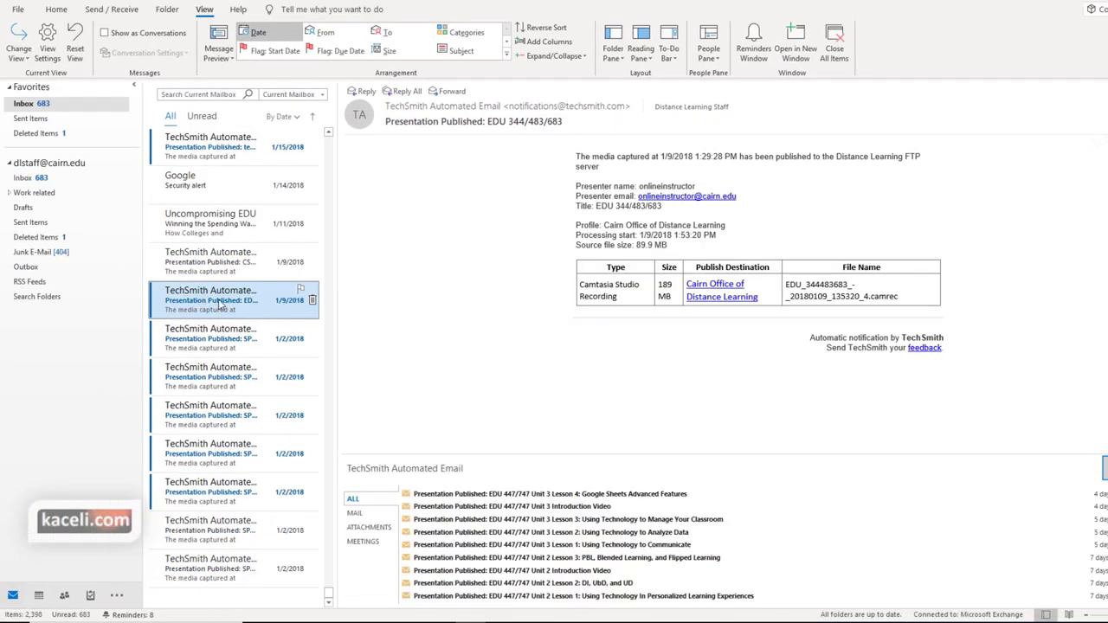
{"action": "left_click", "coordinate": [205, 344]}
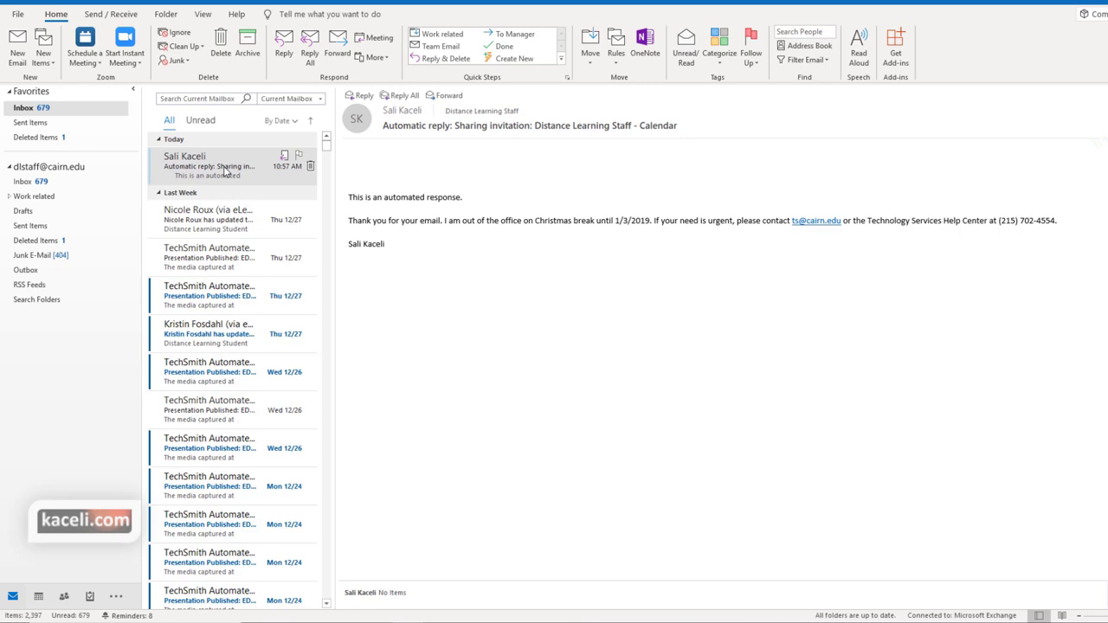
{"action": "left_click", "coordinate": [234, 170]}
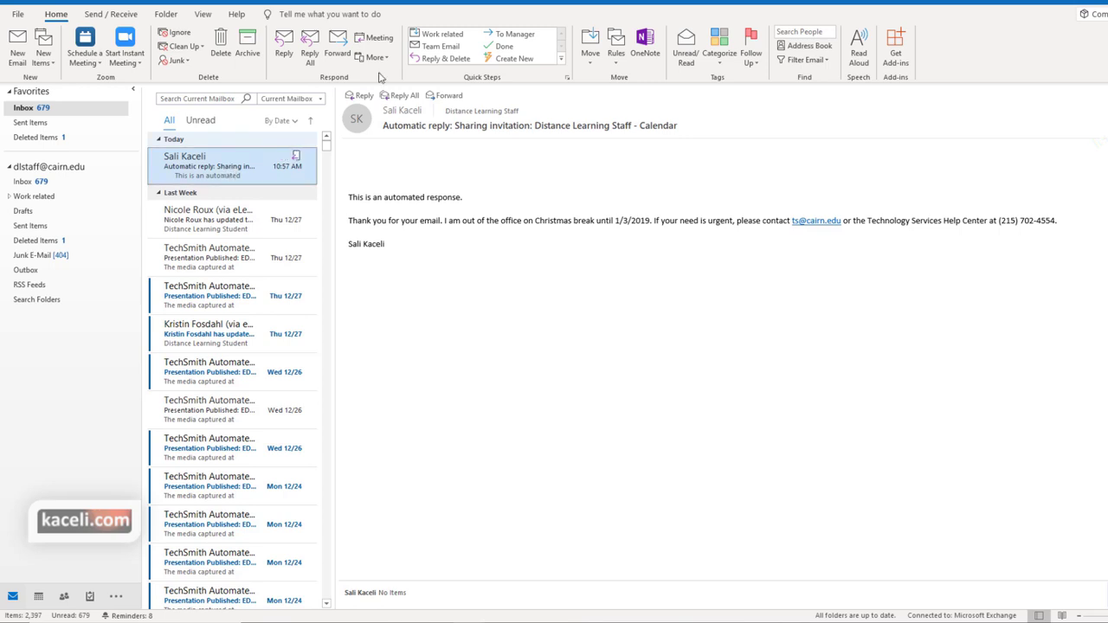
{"action": "left_click", "coordinate": [432, 38]}
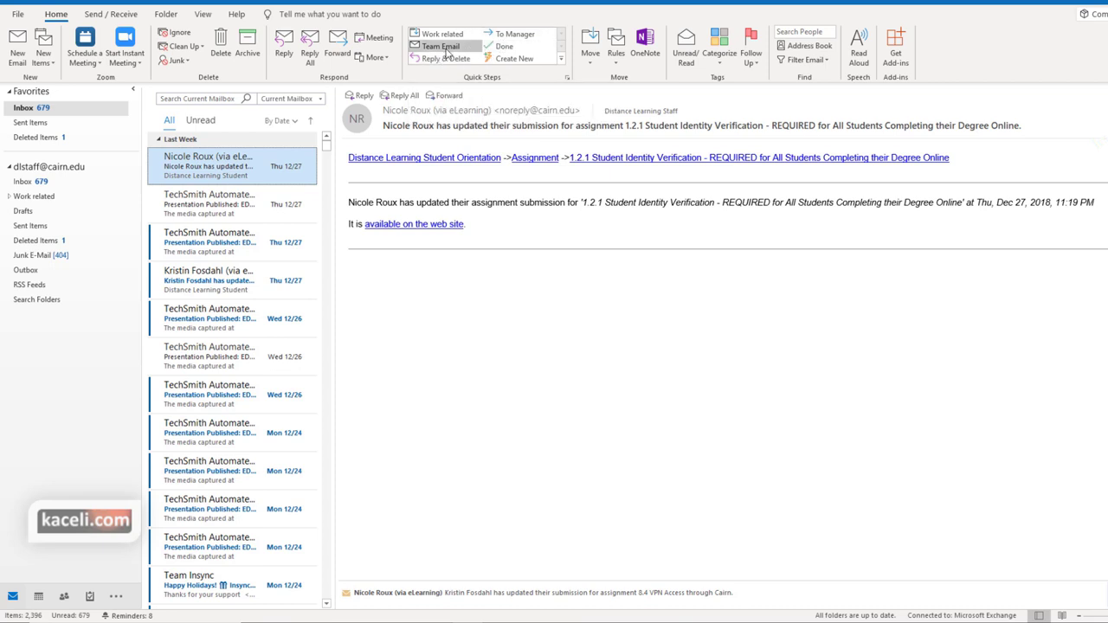
Set up the Done quick step to move mail into the Work related folder and save it
{"action": "left_click", "coordinate": [502, 48]}
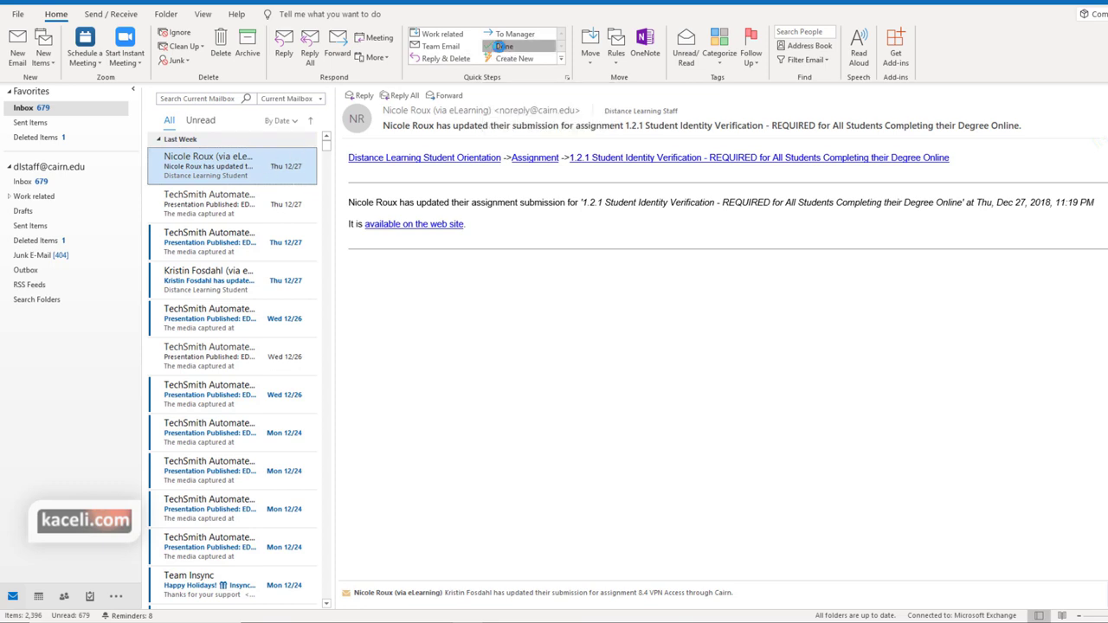
{"action": "left_click", "coordinate": [603, 338]}
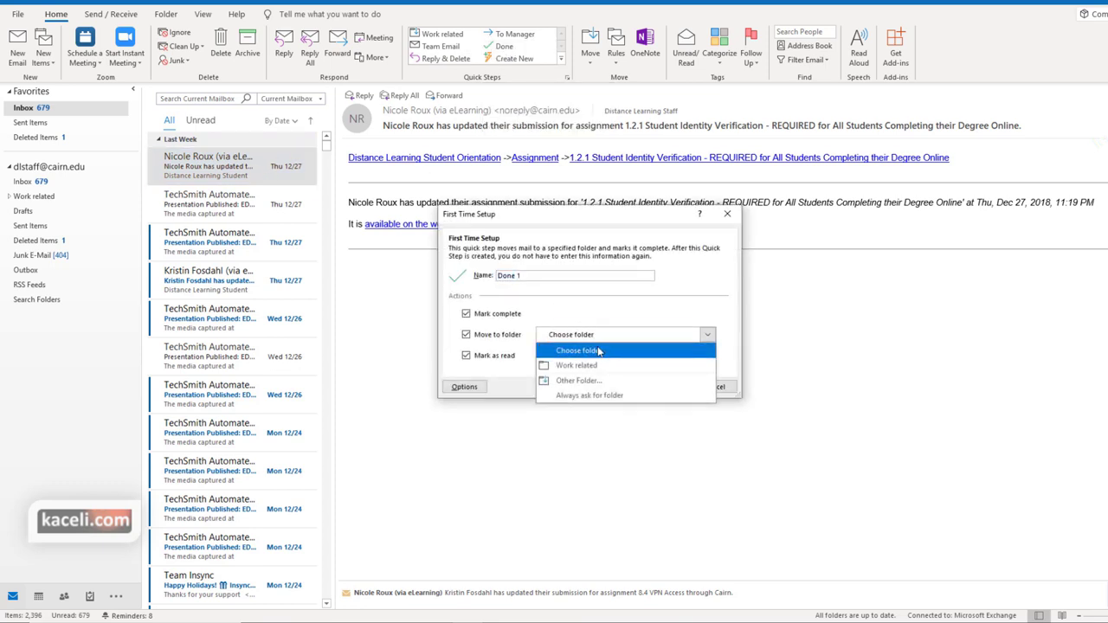
{"action": "left_click", "coordinate": [592, 367]}
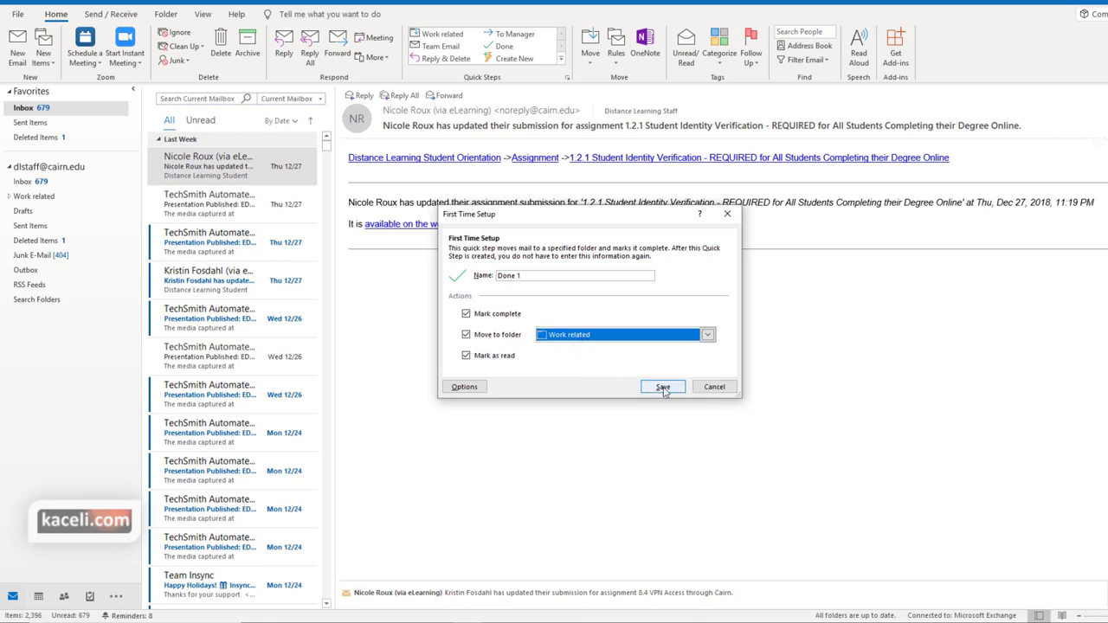
{"action": "left_click", "coordinate": [663, 388]}
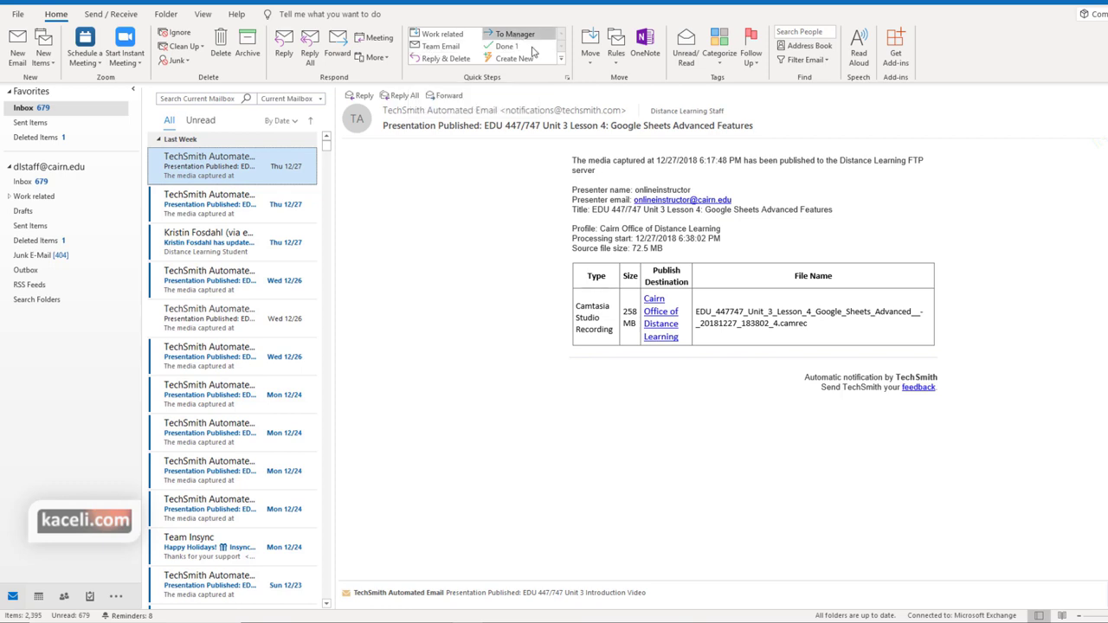
Edit the To Manager quick step to forward to the online instructor's address
{"action": "left_click", "coordinate": [563, 59]}
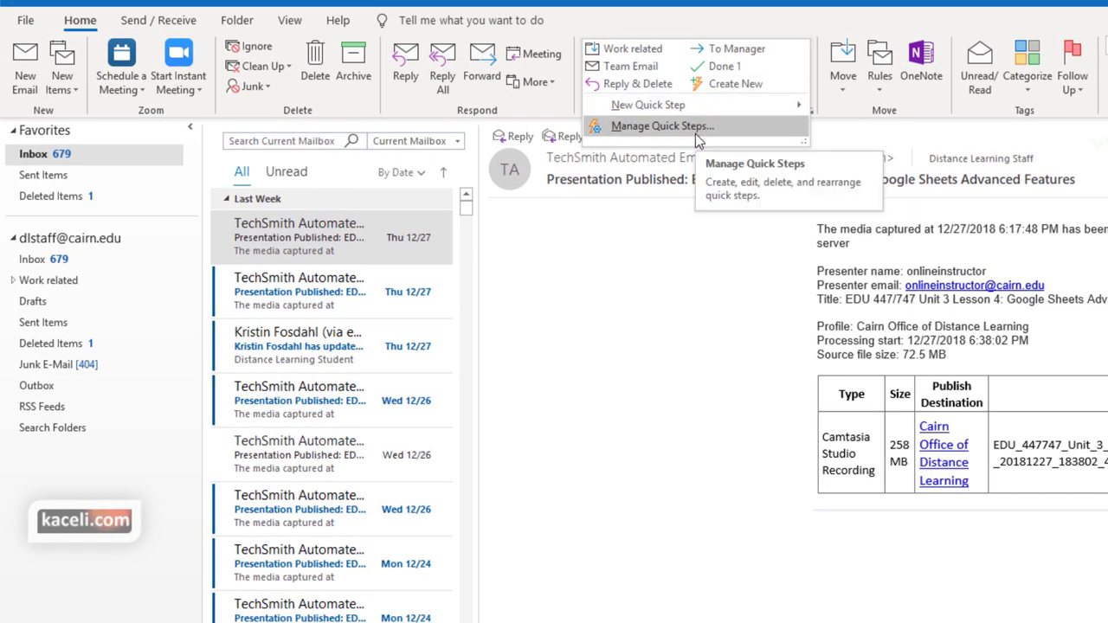
{"action": "left_click", "coordinate": [695, 133]}
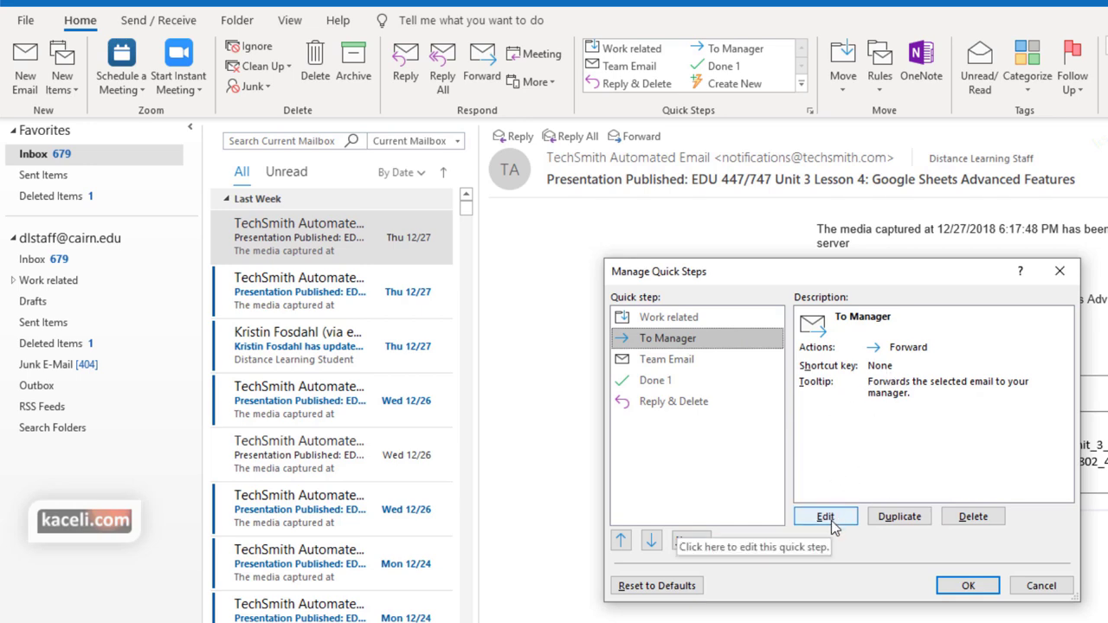
{"action": "left_click", "coordinate": [824, 519]}
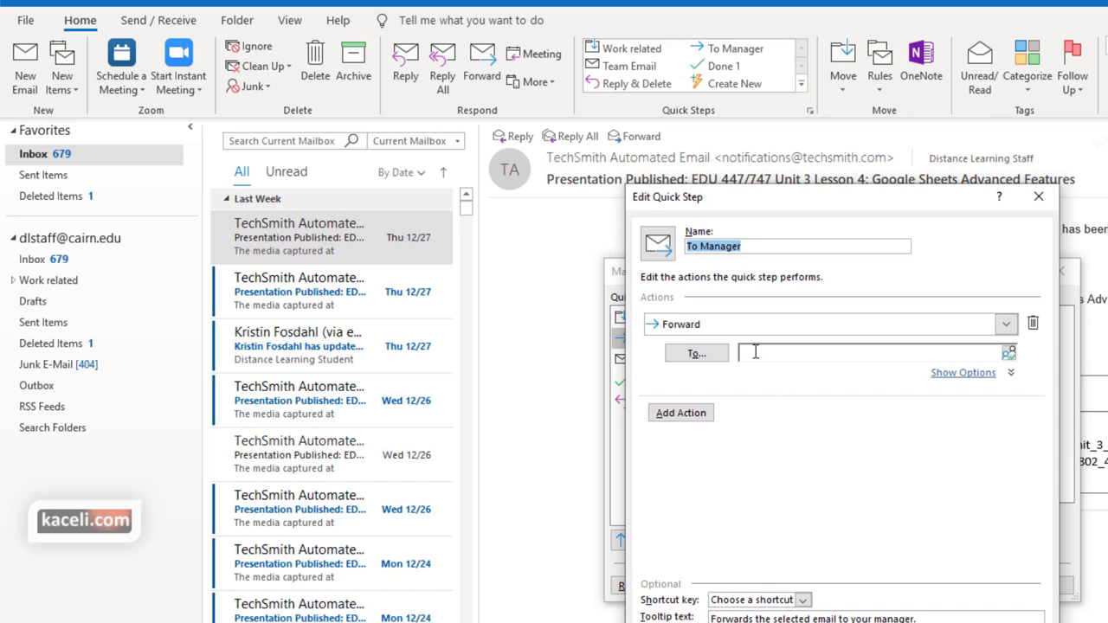
{"action": "left_click", "coordinate": [755, 352]}
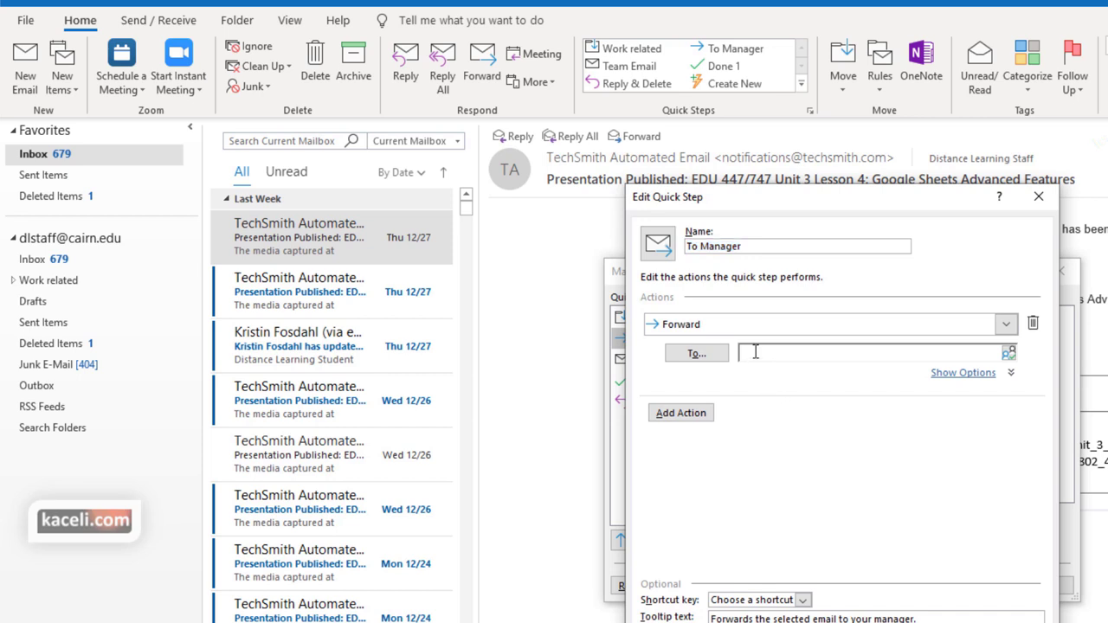
{"action": "type", "text": "online"}
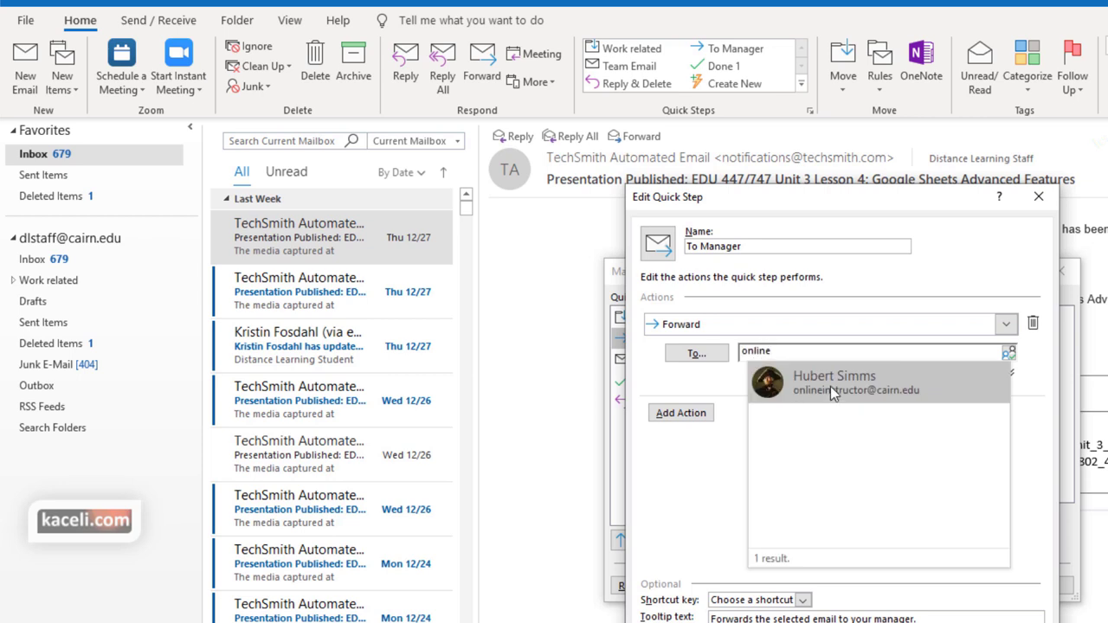
{"action": "left_click", "coordinate": [830, 383]}
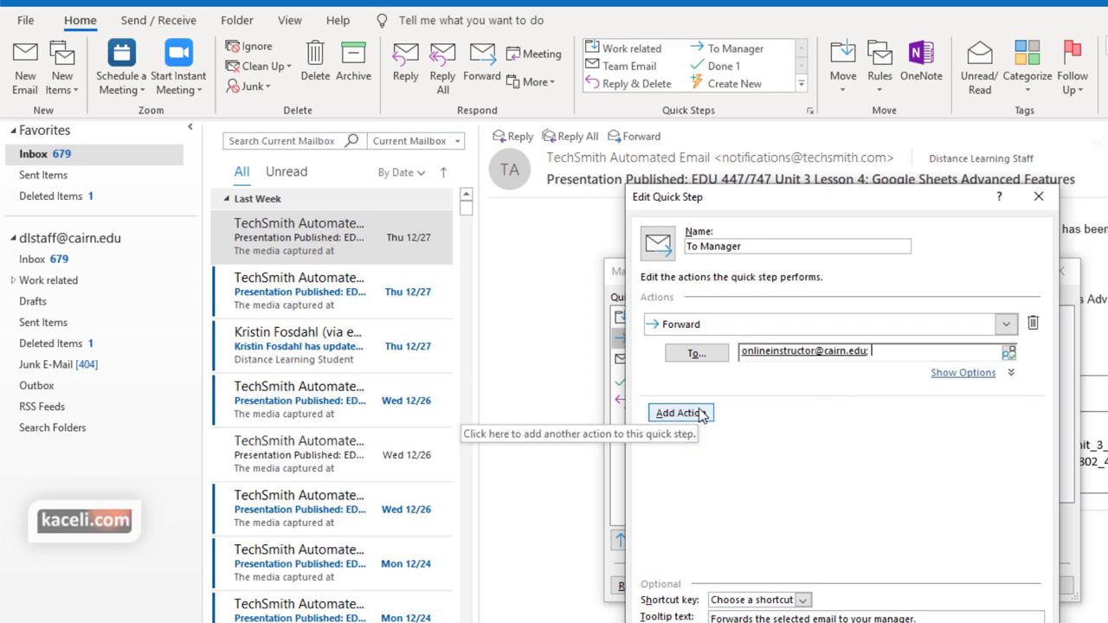
Remove the extra empty action, assign shortcut CTRL+SHIFT+1 and save the To Manager quick step
{"action": "left_click", "coordinate": [698, 414]}
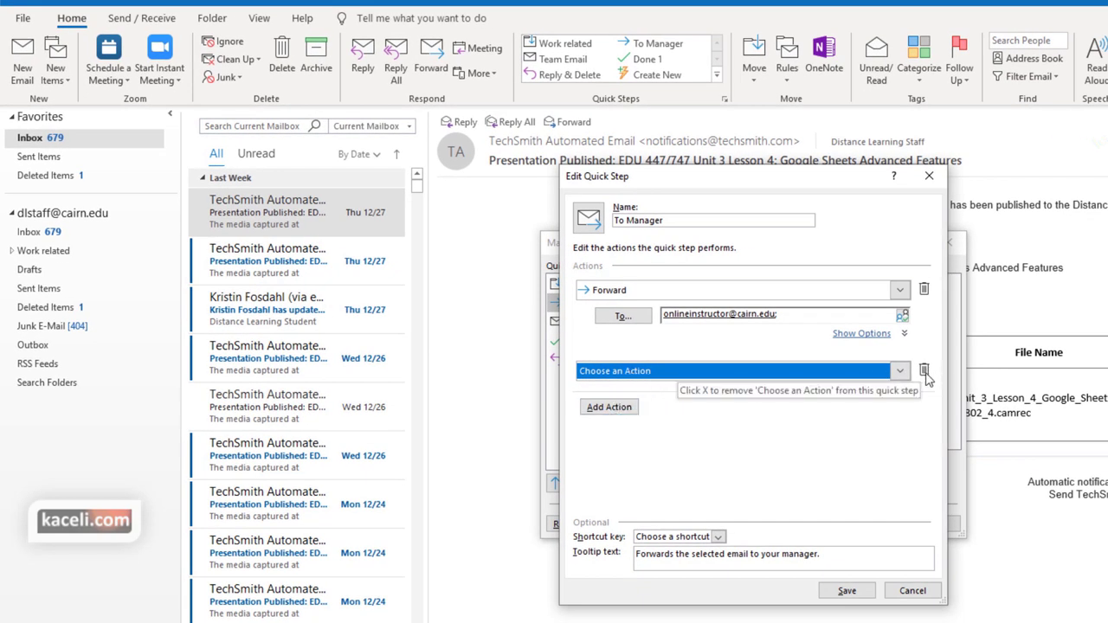
{"action": "left_click", "coordinate": [919, 372]}
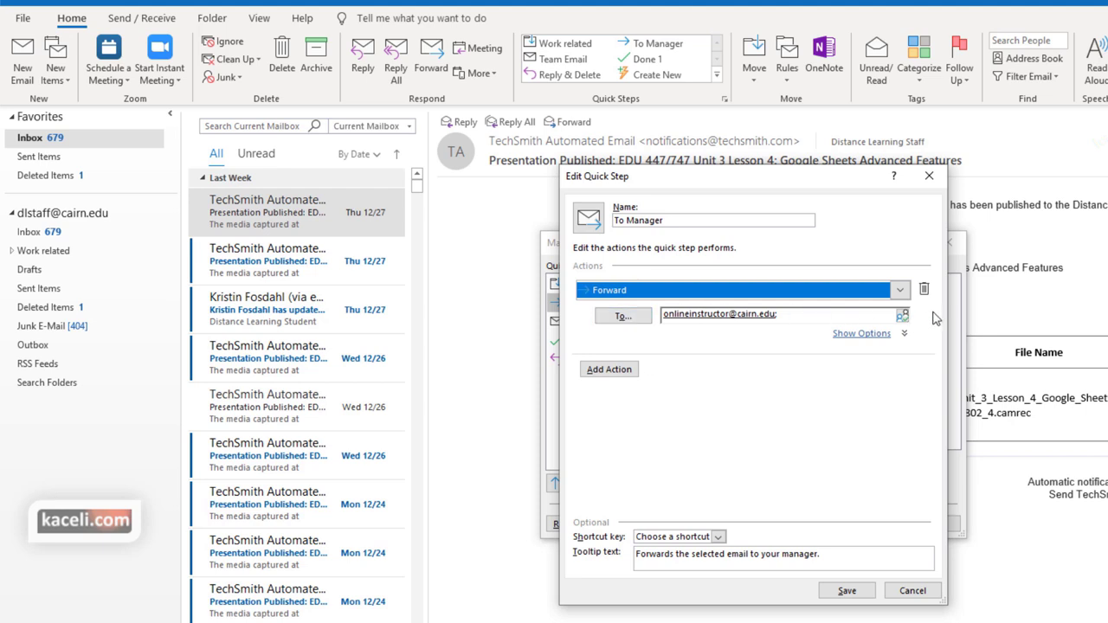
{"action": "left_click", "coordinate": [717, 536]}
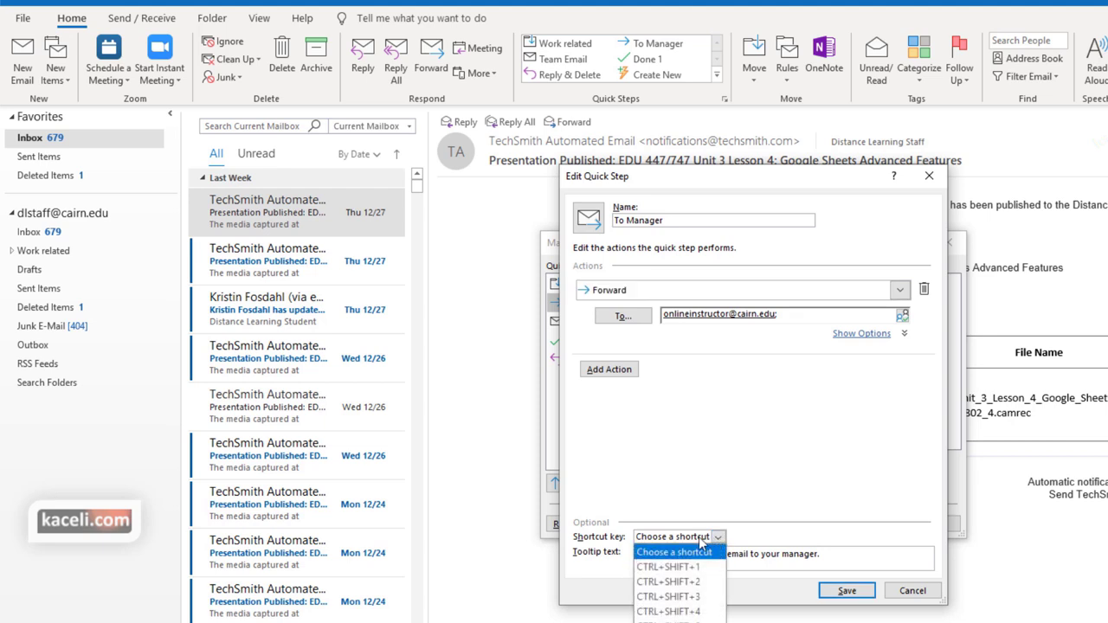
{"action": "left_click", "coordinate": [683, 566]}
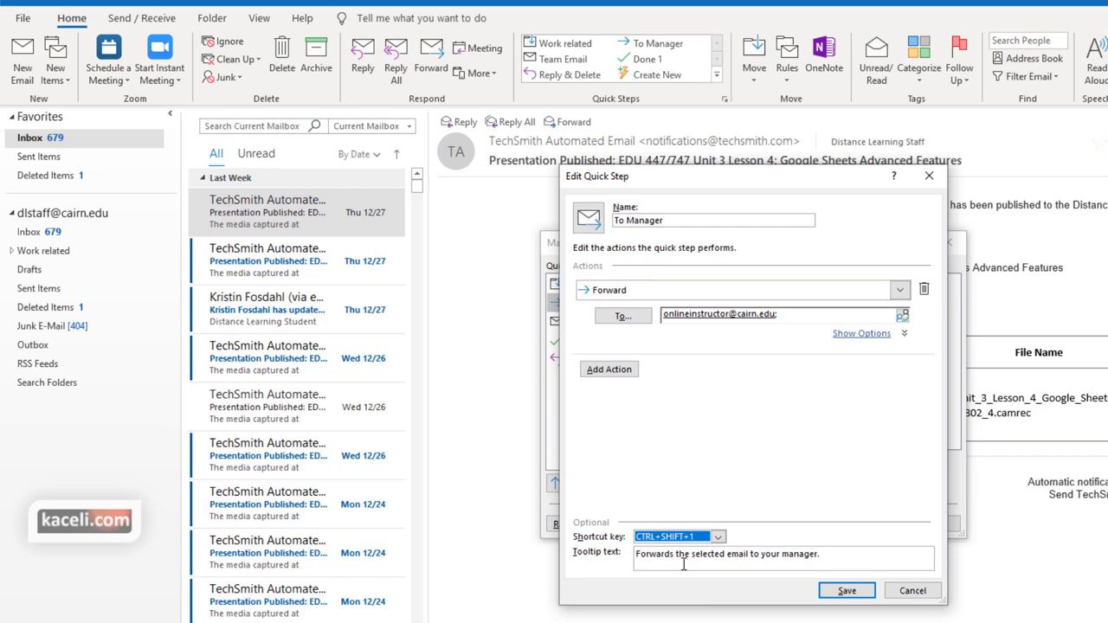
{"action": "left_click", "coordinate": [847, 590]}
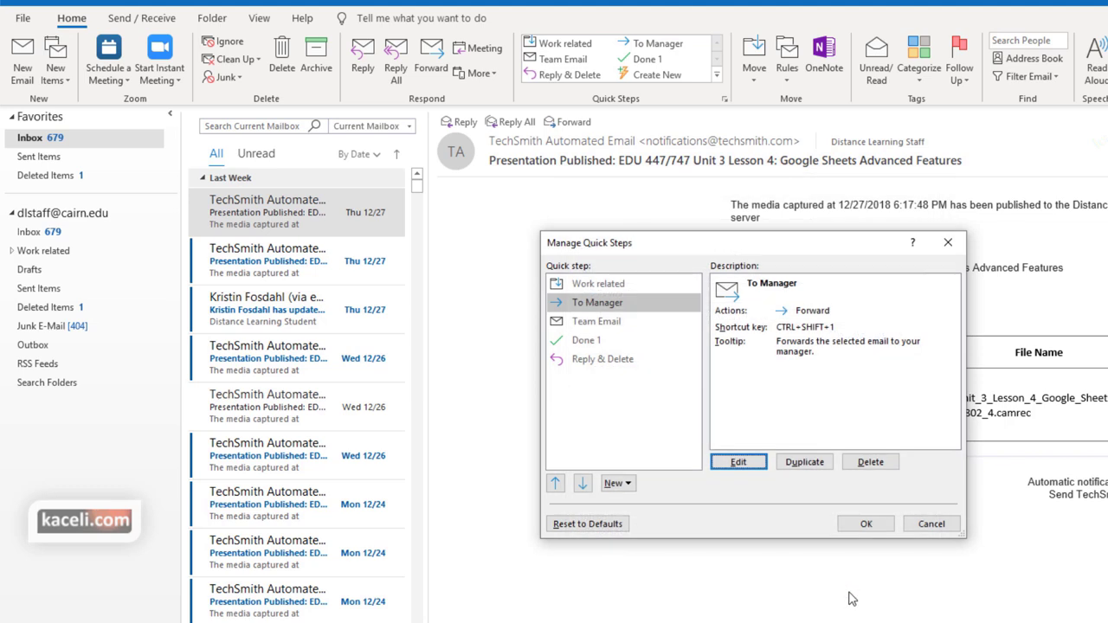
Address the Team Email quick step to the instructor and a second team address
{"action": "left_click", "coordinate": [597, 326]}
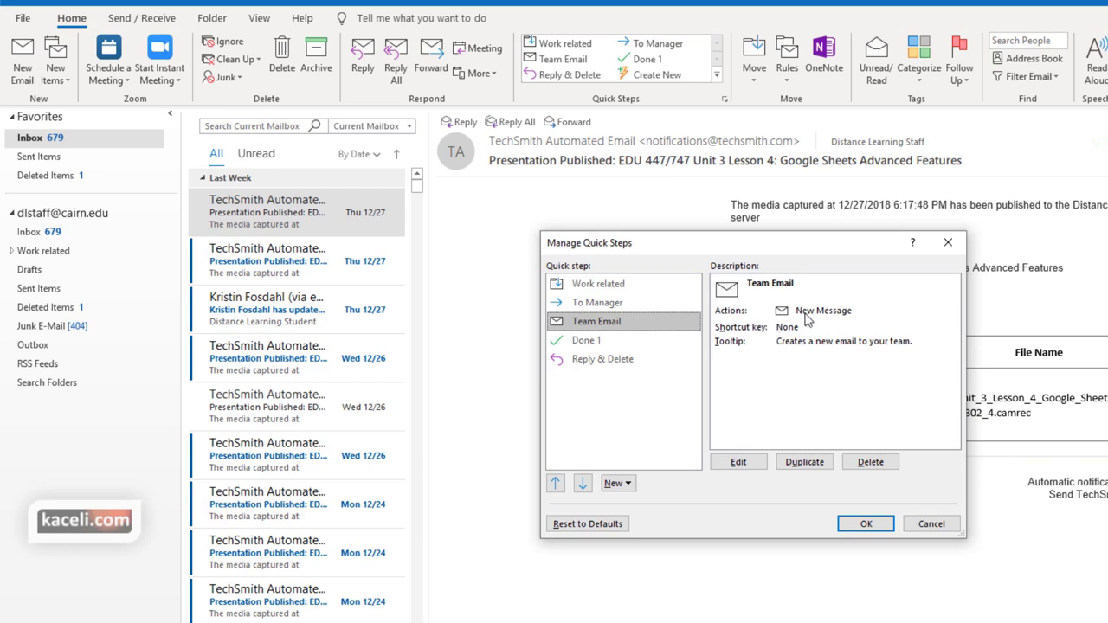
{"action": "left_click", "coordinate": [740, 462]}
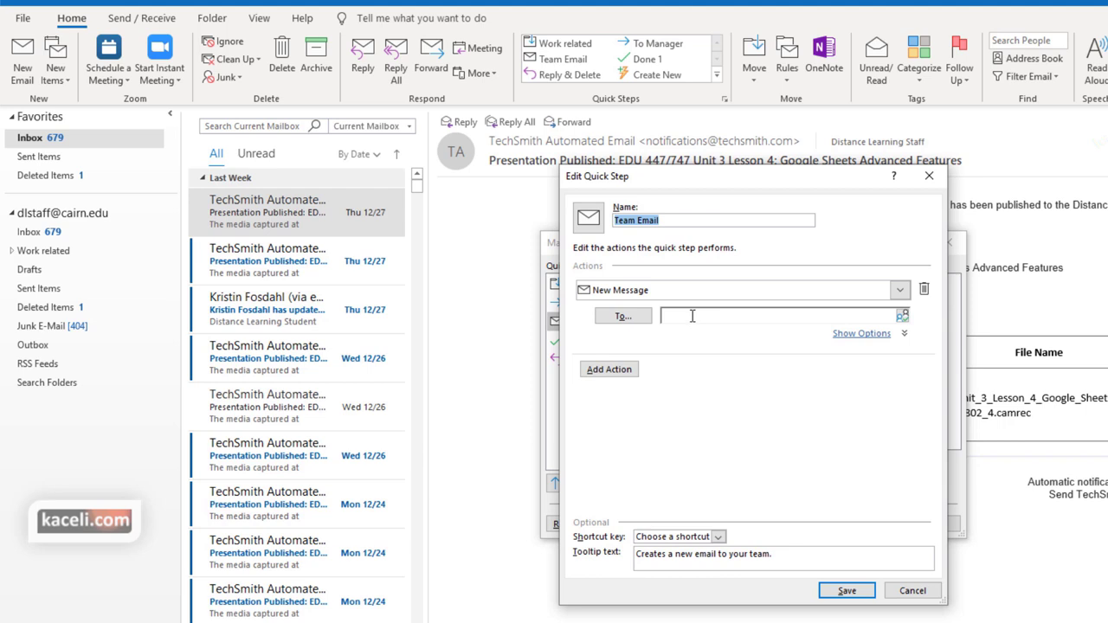
{"action": "left_click", "coordinate": [691, 316]}
{"action": "type", "text": "onl"}
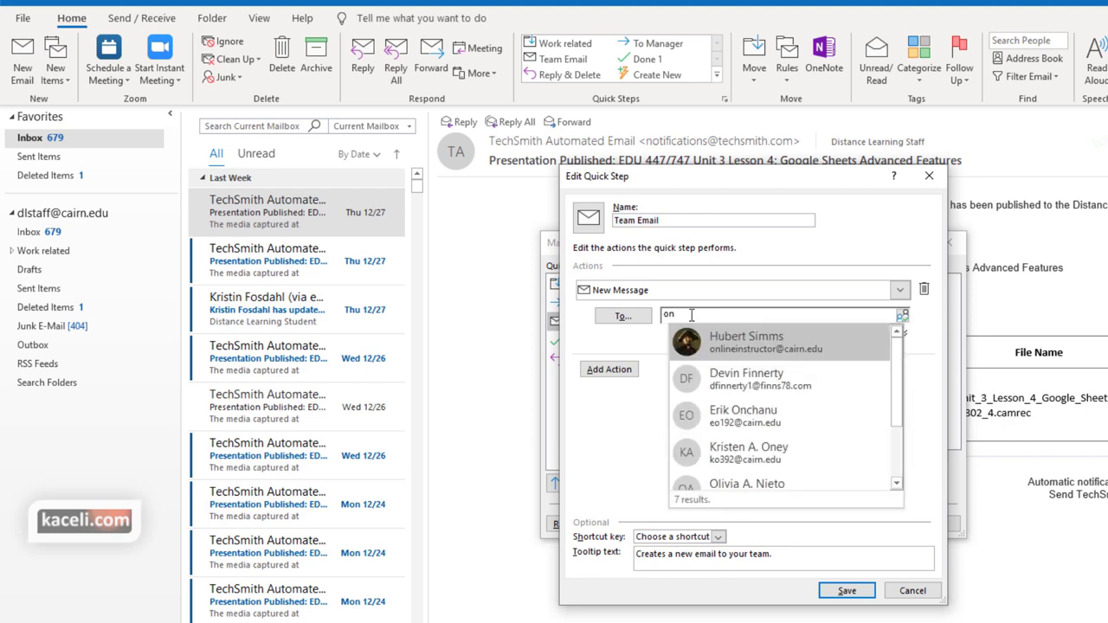
{"action": "key", "text": "Return"}
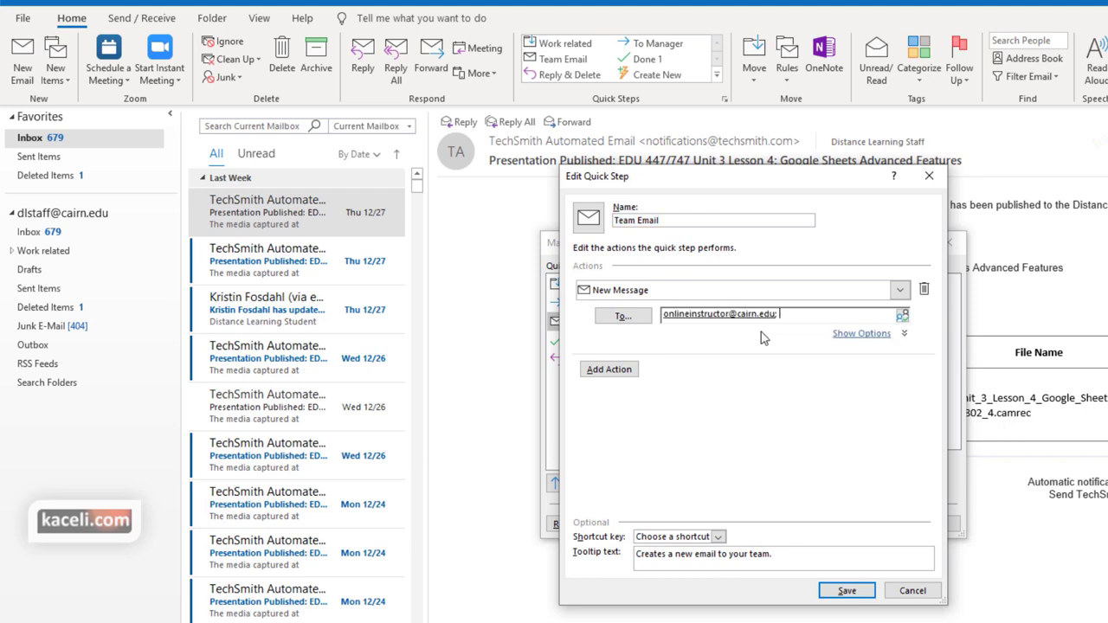
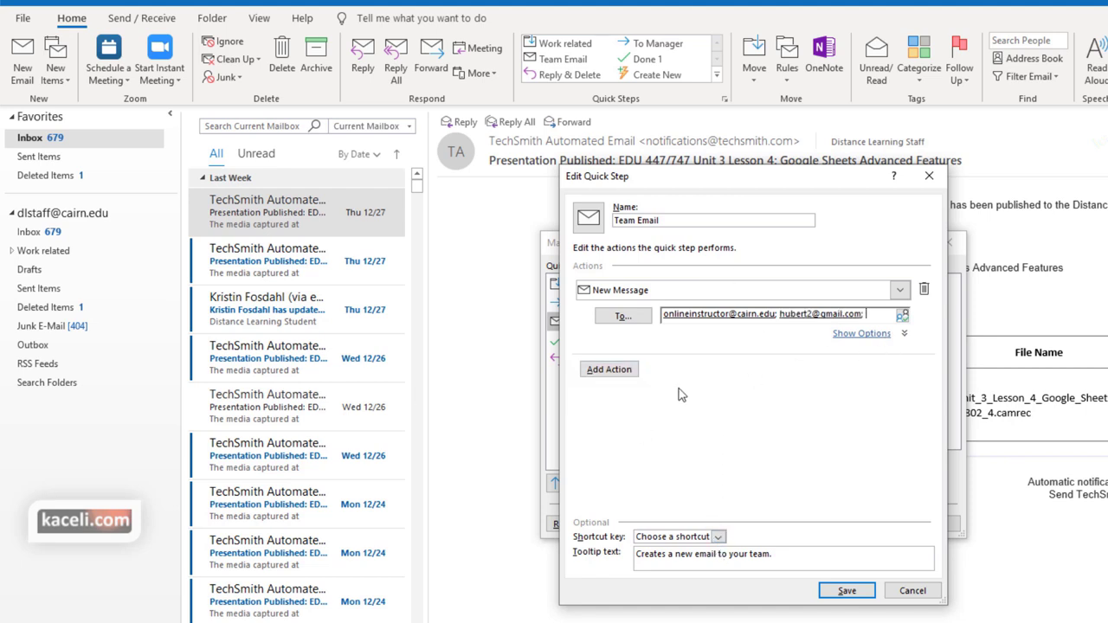
Add a set-importance action and CTRL+SHIFT+2 shortcut to the Team Email quick step, then save
{"action": "left_click", "coordinate": [616, 369]}
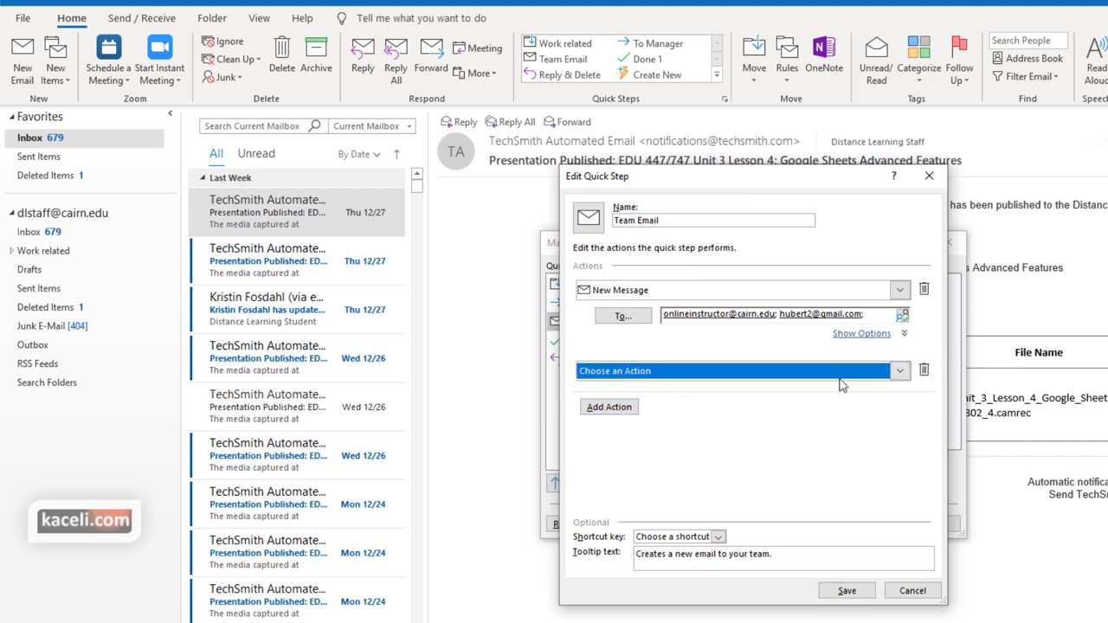
{"action": "left_click", "coordinate": [899, 370]}
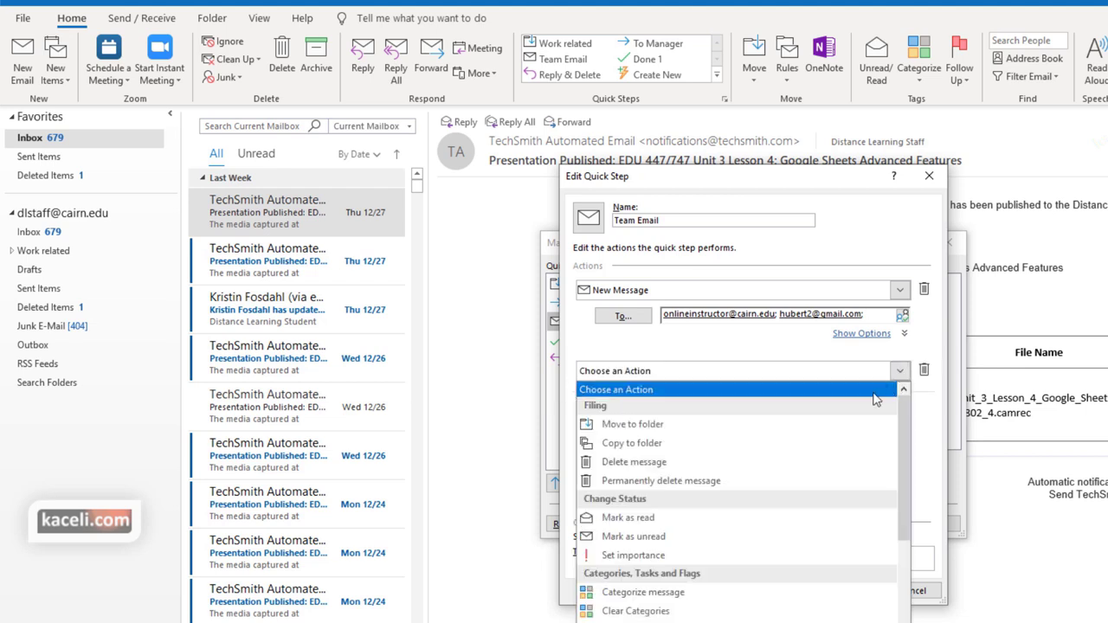
{"action": "left_click", "coordinate": [630, 556]}
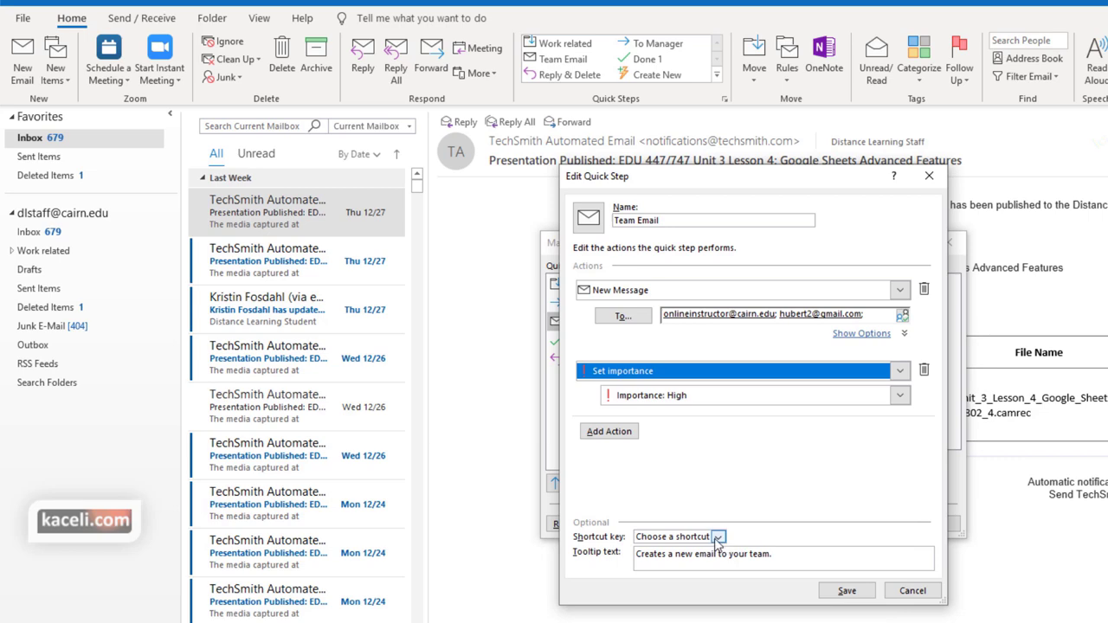
{"action": "left_click", "coordinate": [717, 537]}
{"action": "left_click", "coordinate": [690, 580]}
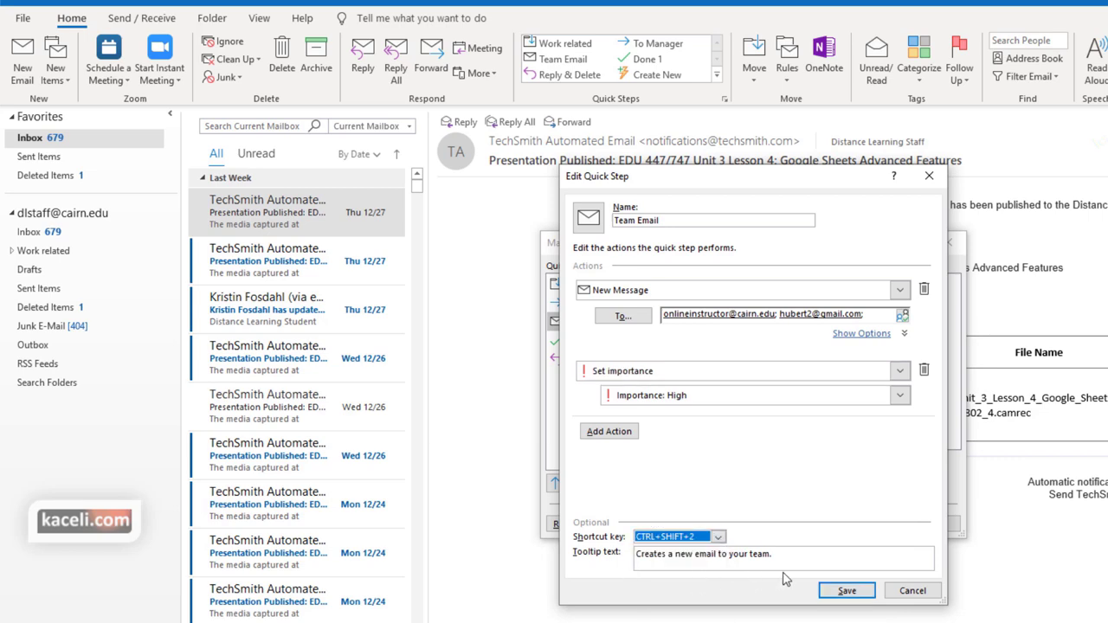
{"action": "left_click", "coordinate": [845, 591]}
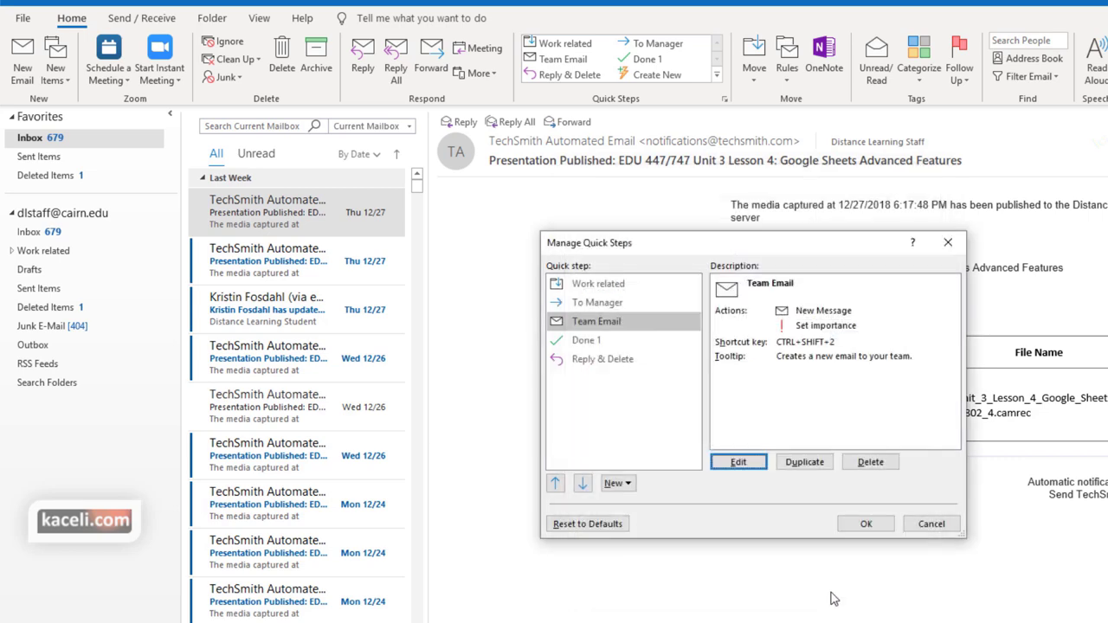
Close the quick step manager and forward the top TechSmith notification to the manager
{"action": "left_click", "coordinate": [630, 485]}
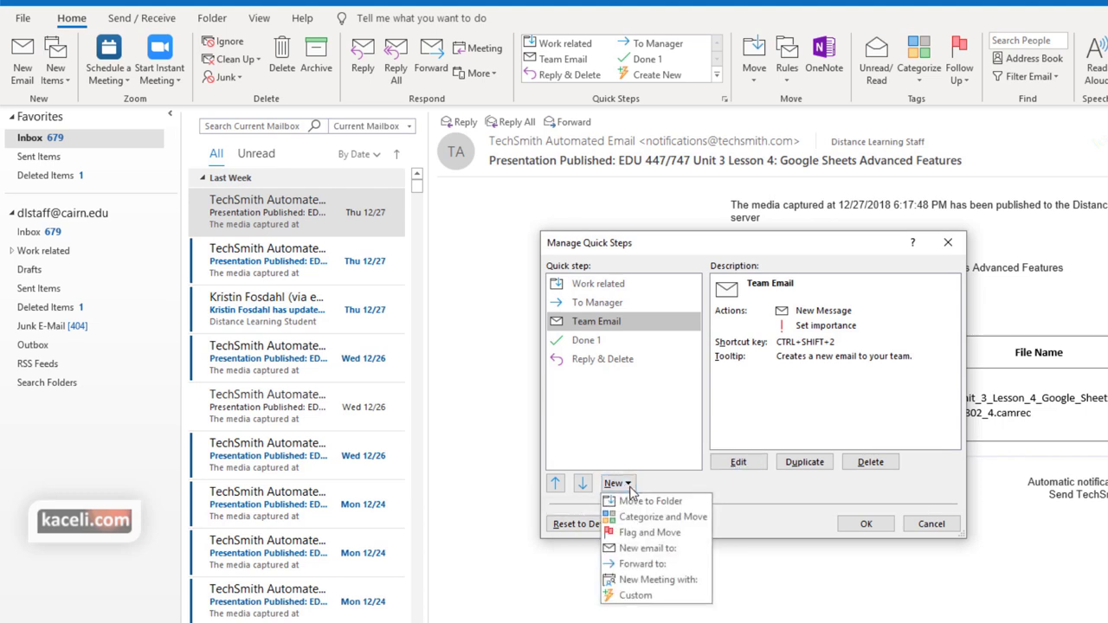
{"action": "left_click", "coordinate": [870, 529]}
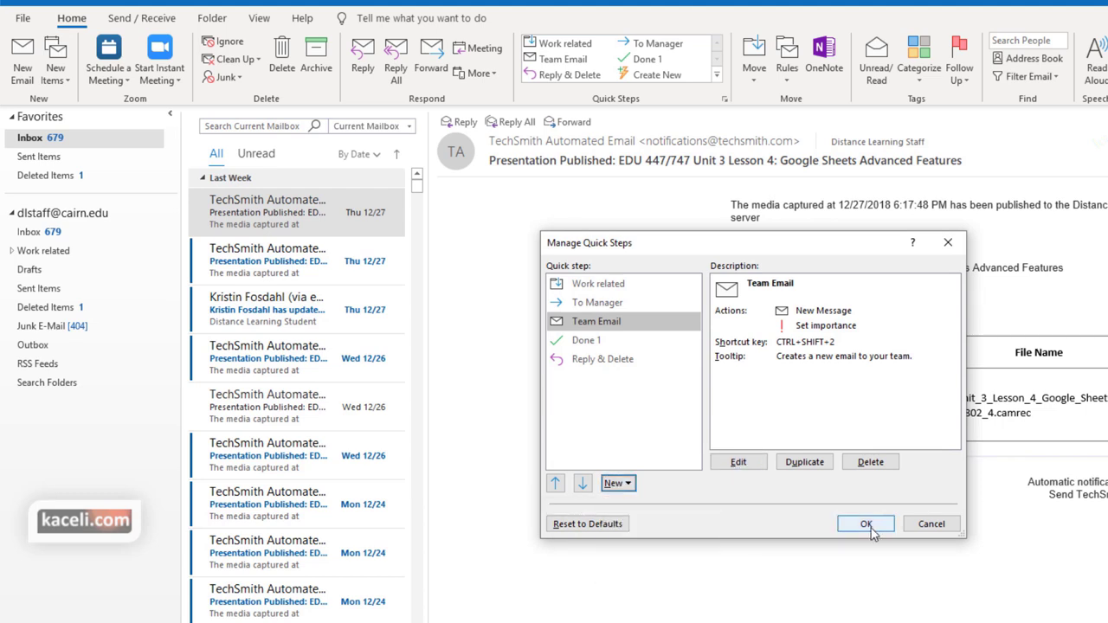
{"action": "left_click", "coordinate": [867, 526]}
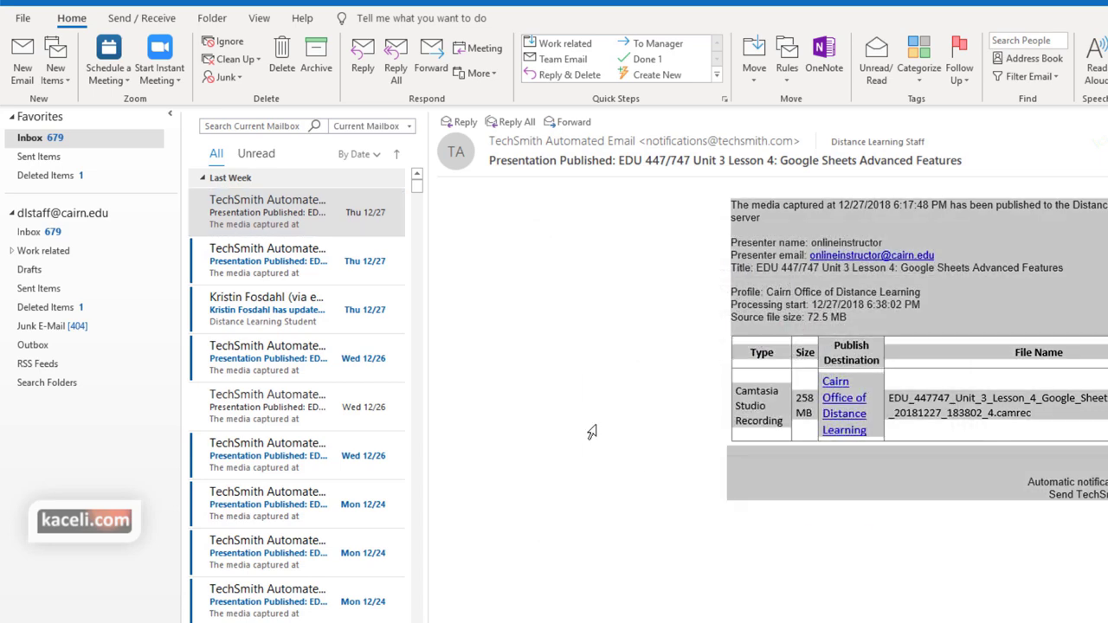
{"action": "left_click", "coordinate": [255, 205]}
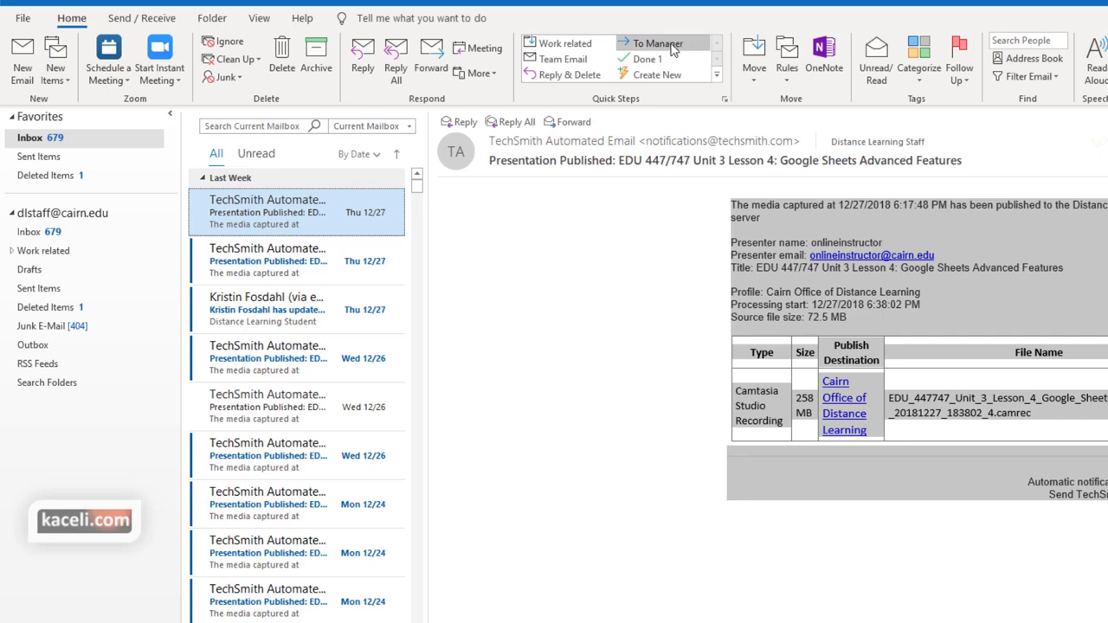
{"action": "left_click", "coordinate": [673, 50]}
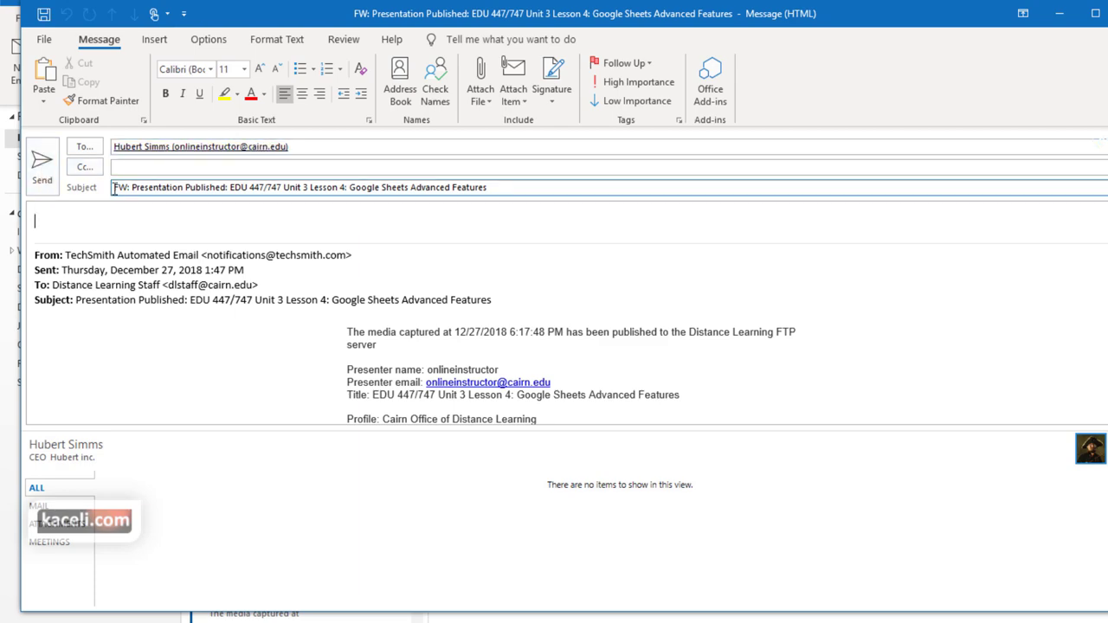
Send the forward, then start a Team Email message to the two team recipients
{"action": "left_click", "coordinate": [50, 170]}
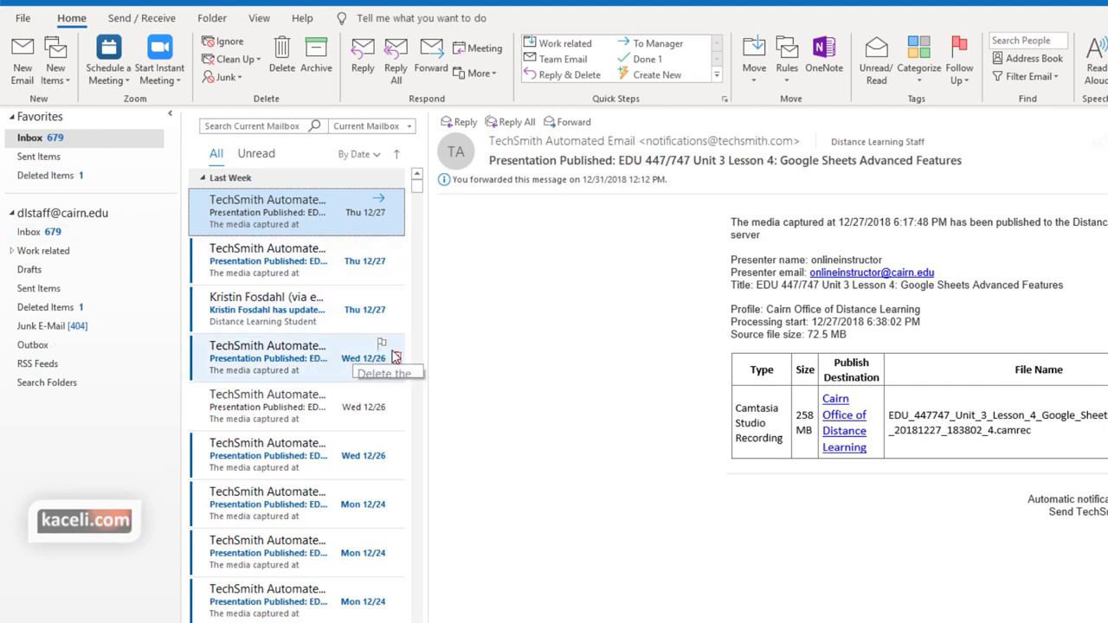
{"action": "left_click", "coordinate": [555, 63]}
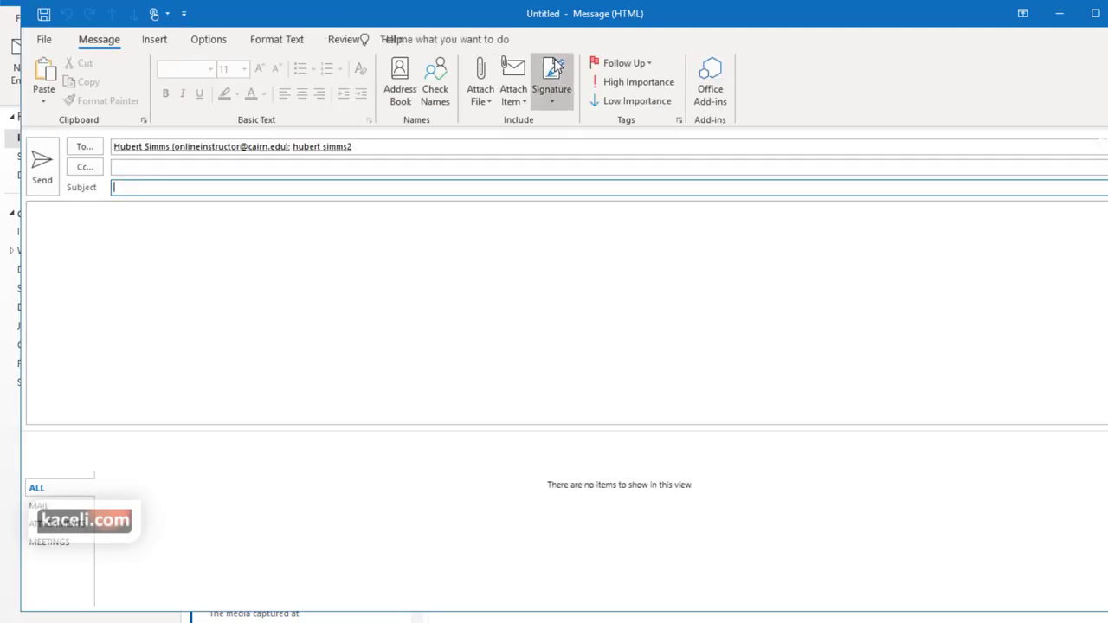
{"action": "left_click_drag", "start_coordinate": [366, 146], "coordinate": [111, 148]}
{"action": "left_click", "coordinate": [144, 190]}
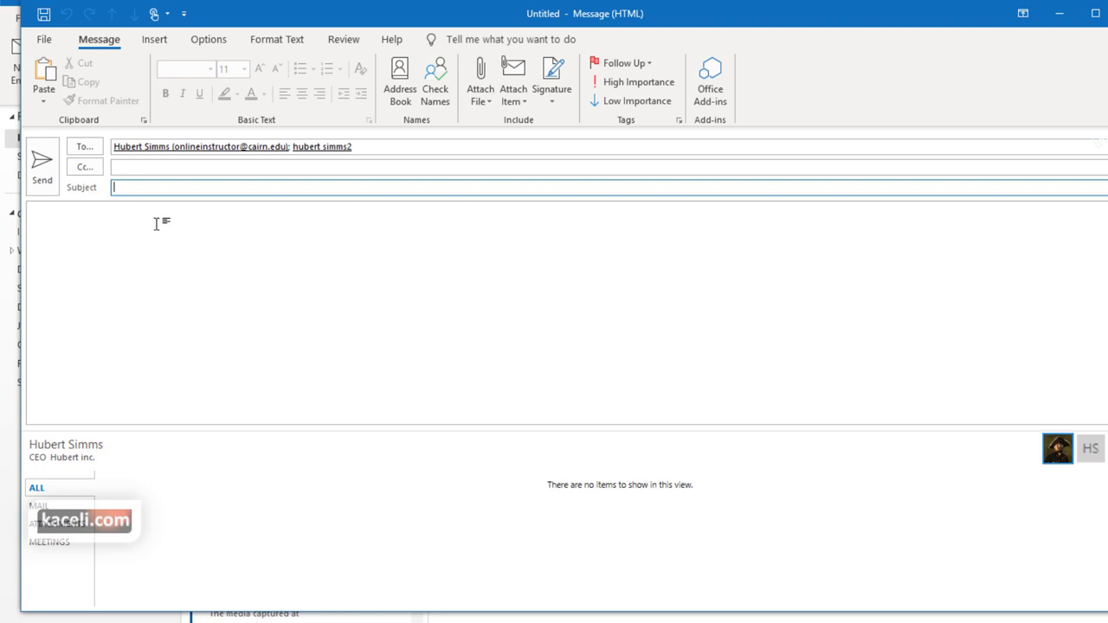
{"action": "left_click", "coordinate": [85, 222]}
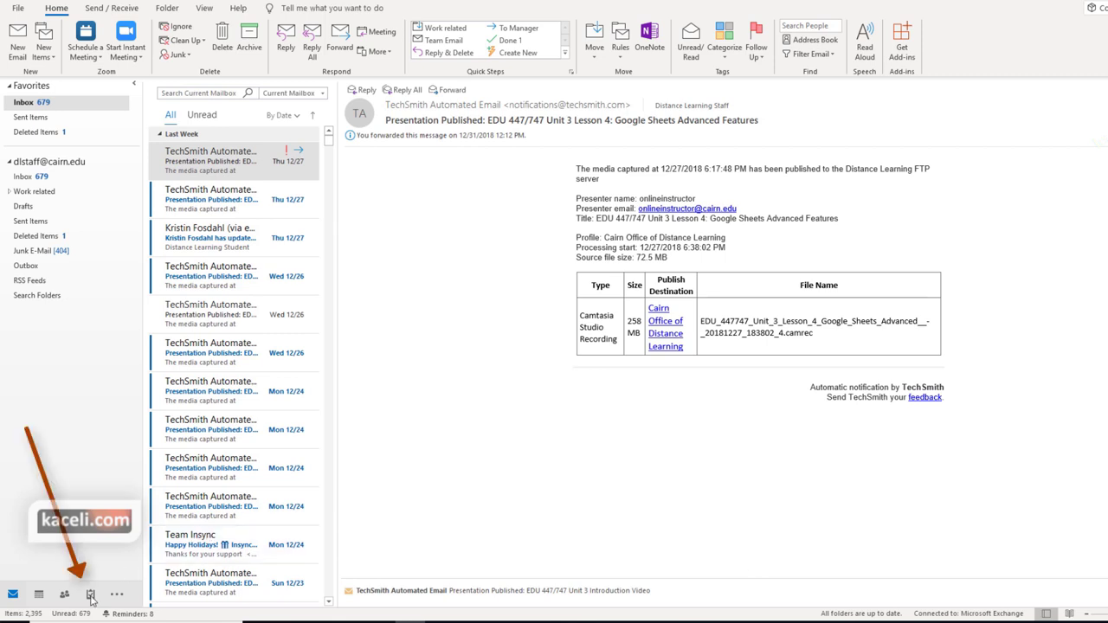
Glance at the To-Do List, then return to the mail inbox
{"action": "mouse_move", "coordinate": [91, 597]}
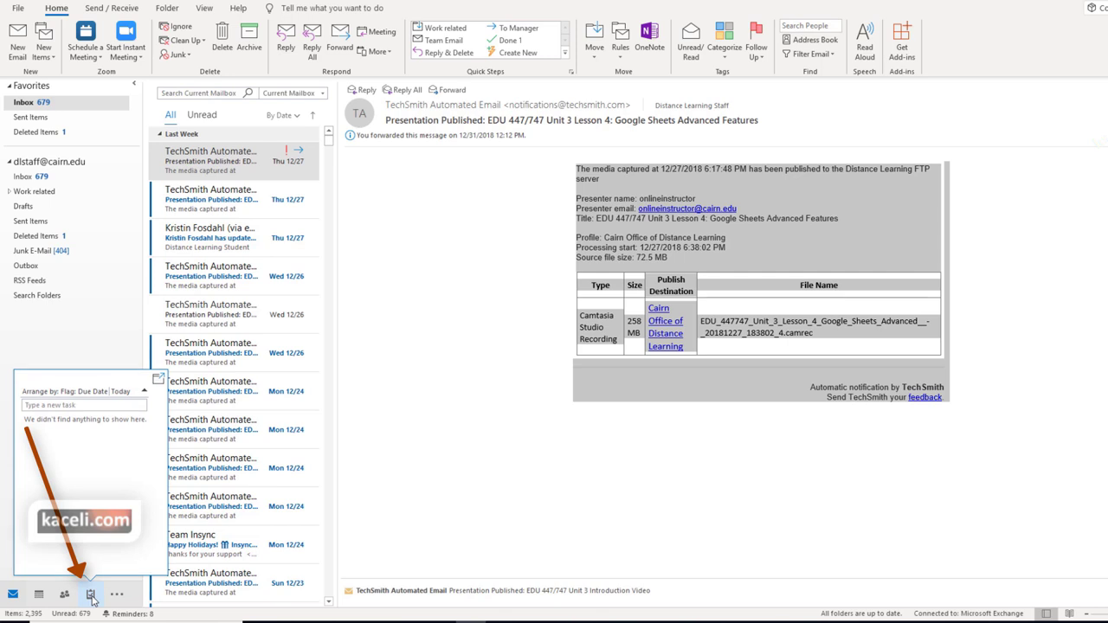
{"action": "left_click", "coordinate": [91, 595]}
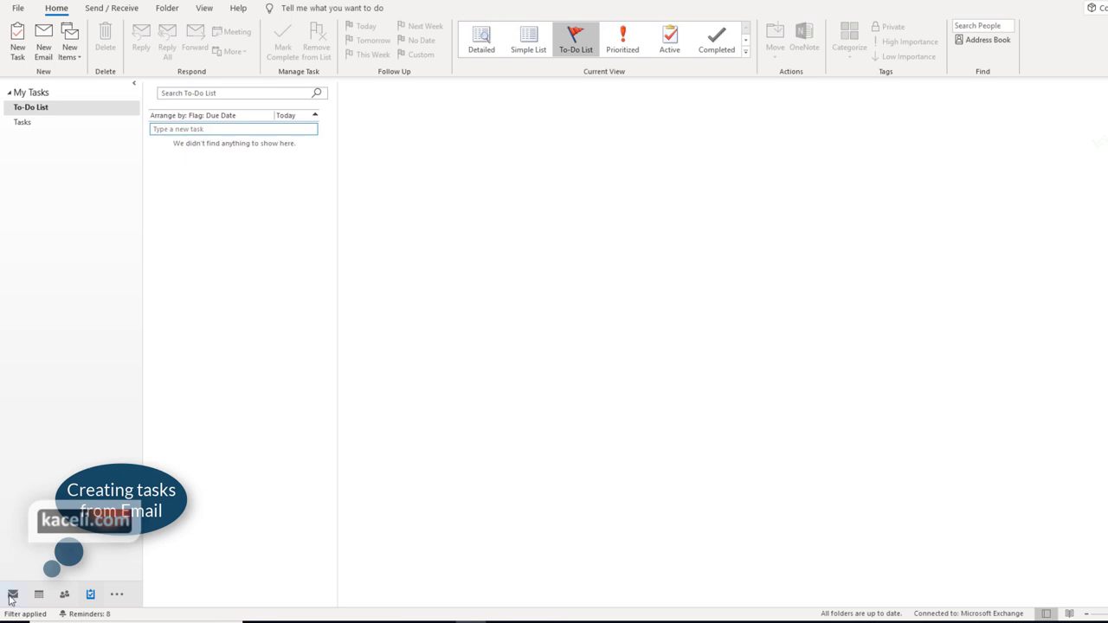
{"action": "left_click", "coordinate": [13, 593]}
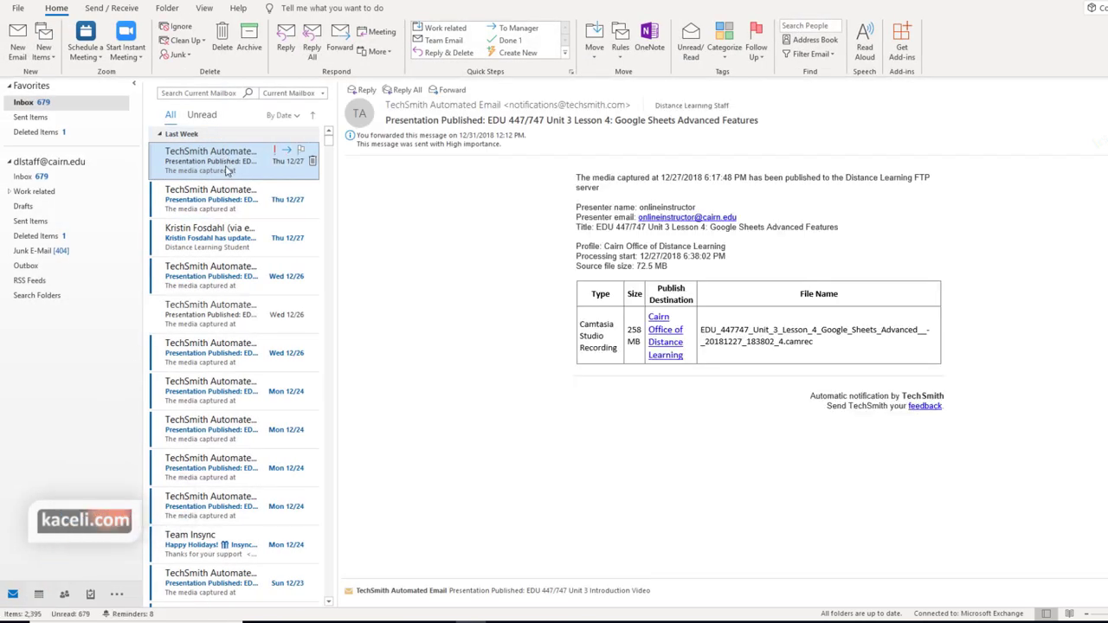
Flag the first Presentation Published notice and flag the second for Tomorrow, then view the To-Do List
{"action": "left_click", "coordinate": [301, 151]}
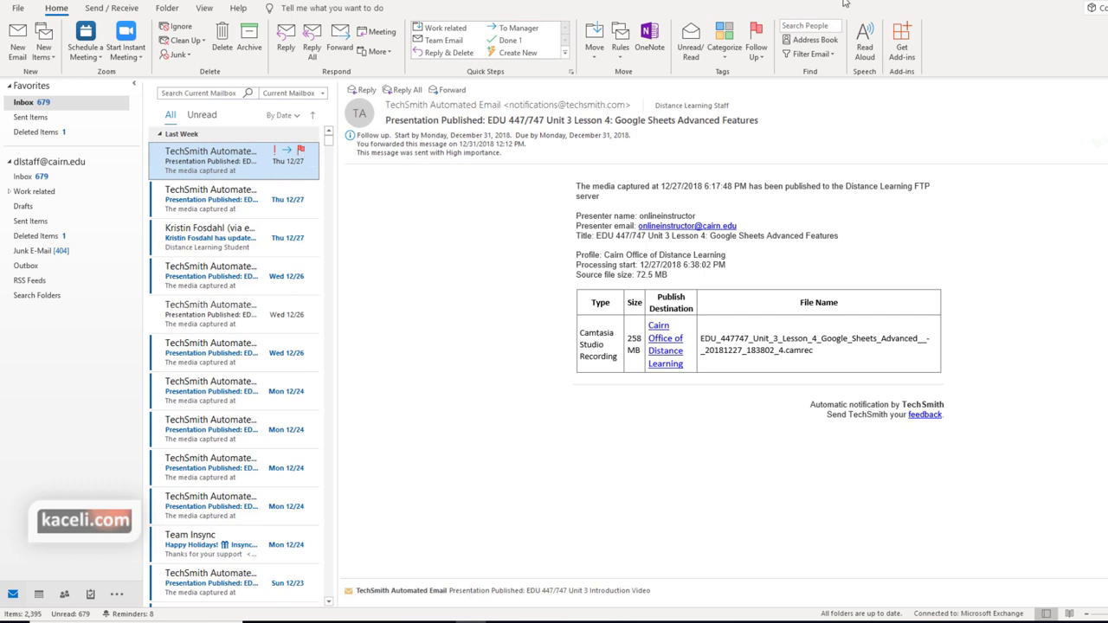
{"action": "key", "text": "Down"}
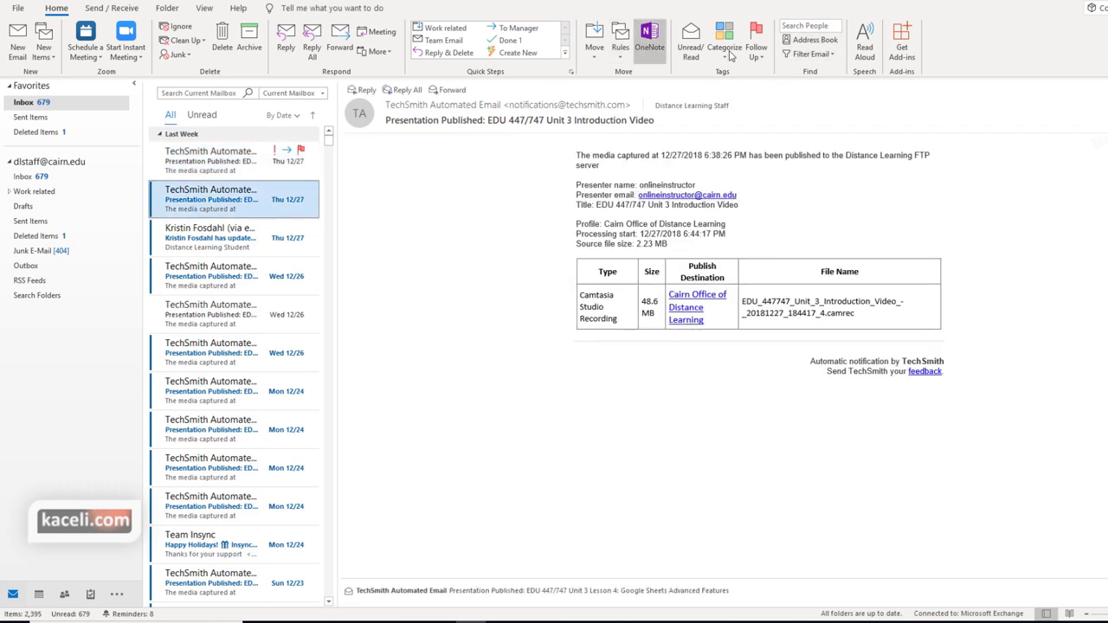
{"action": "left_click", "coordinate": [755, 50]}
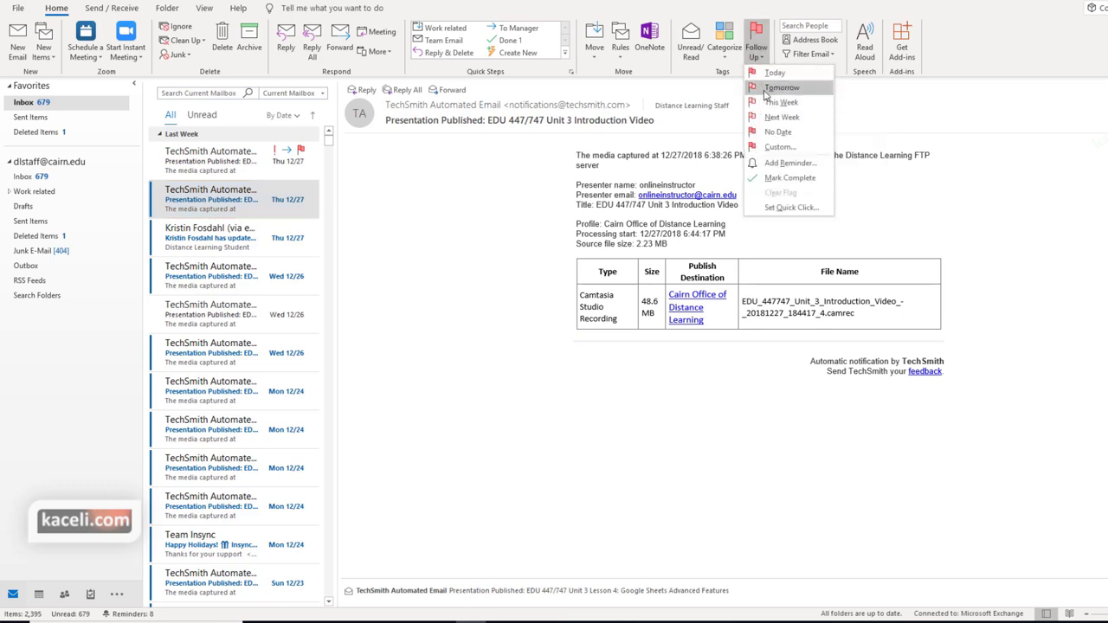
{"action": "left_click", "coordinate": [766, 90]}
{"action": "key", "text": "Down"}
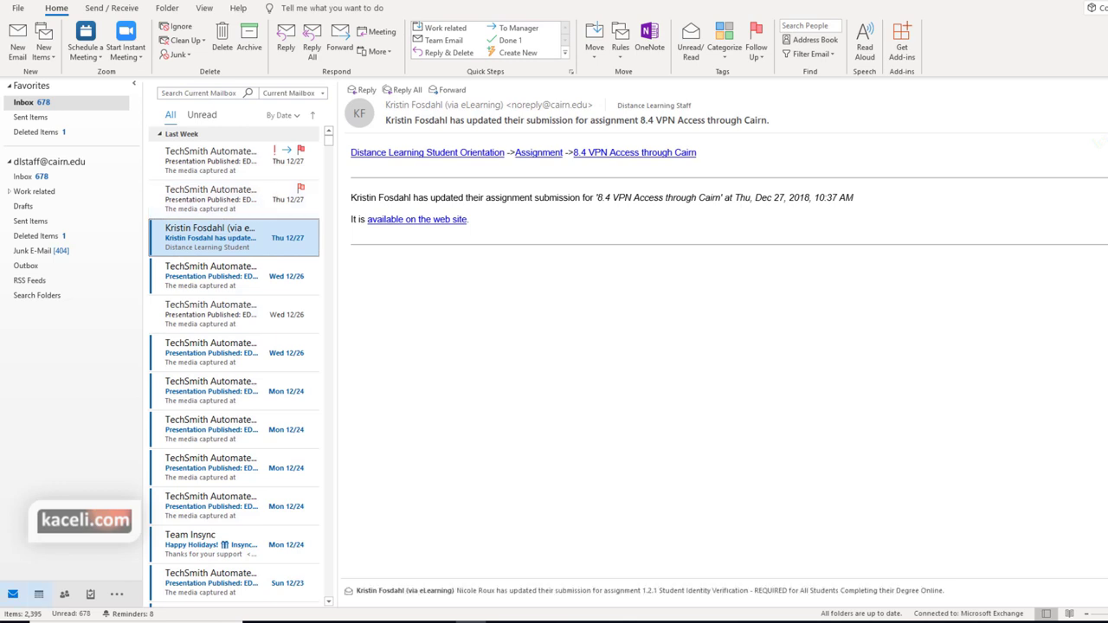
{"action": "left_click", "coordinate": [90, 593]}
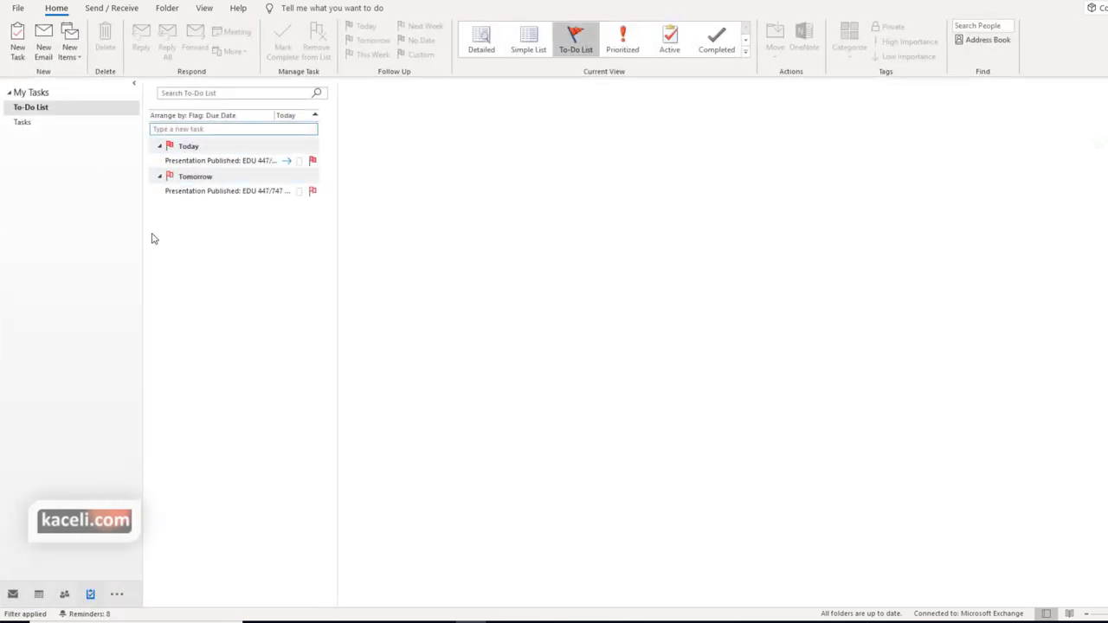
Mark the Google Sheets Advanced Features task under Today as complete
{"action": "left_click", "coordinate": [212, 190]}
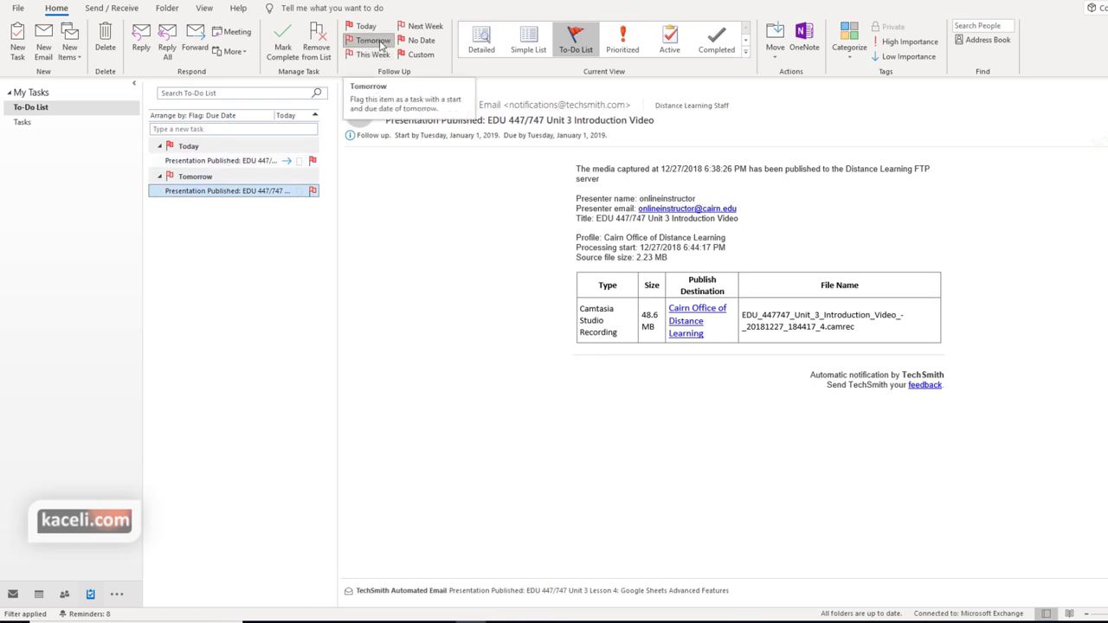
{"action": "left_click", "coordinate": [222, 147]}
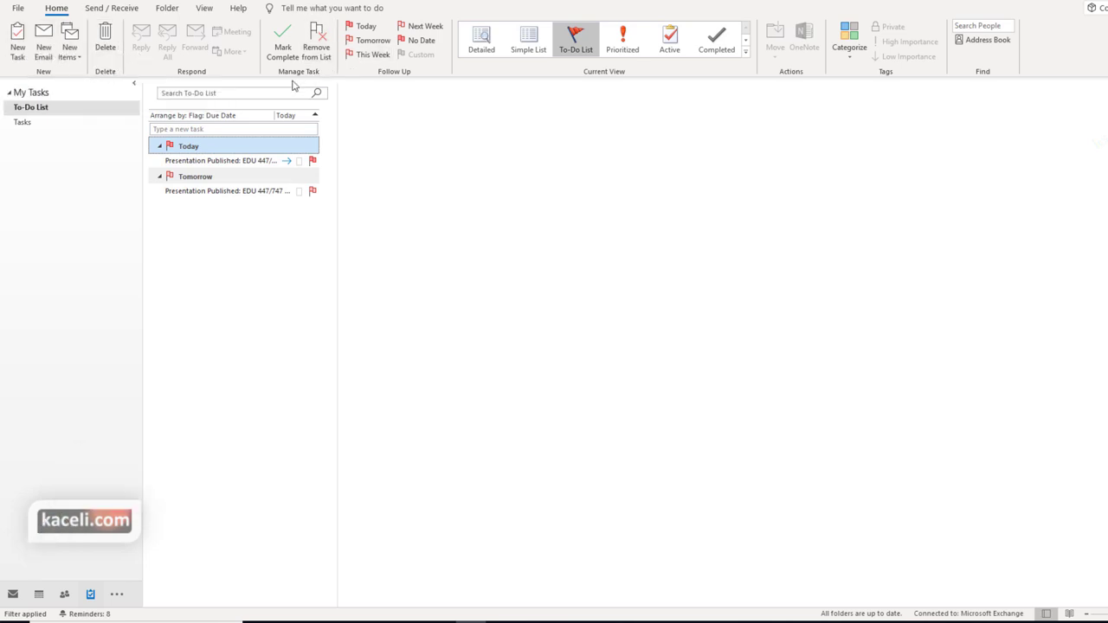
{"action": "left_click", "coordinate": [205, 162]}
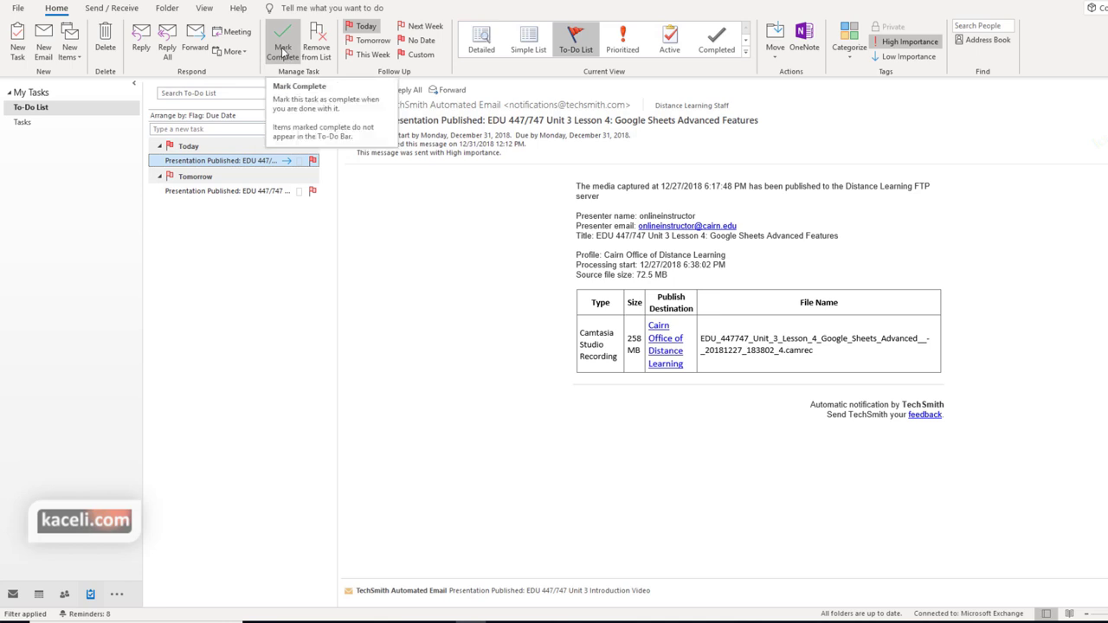
{"action": "left_click", "coordinate": [282, 50]}
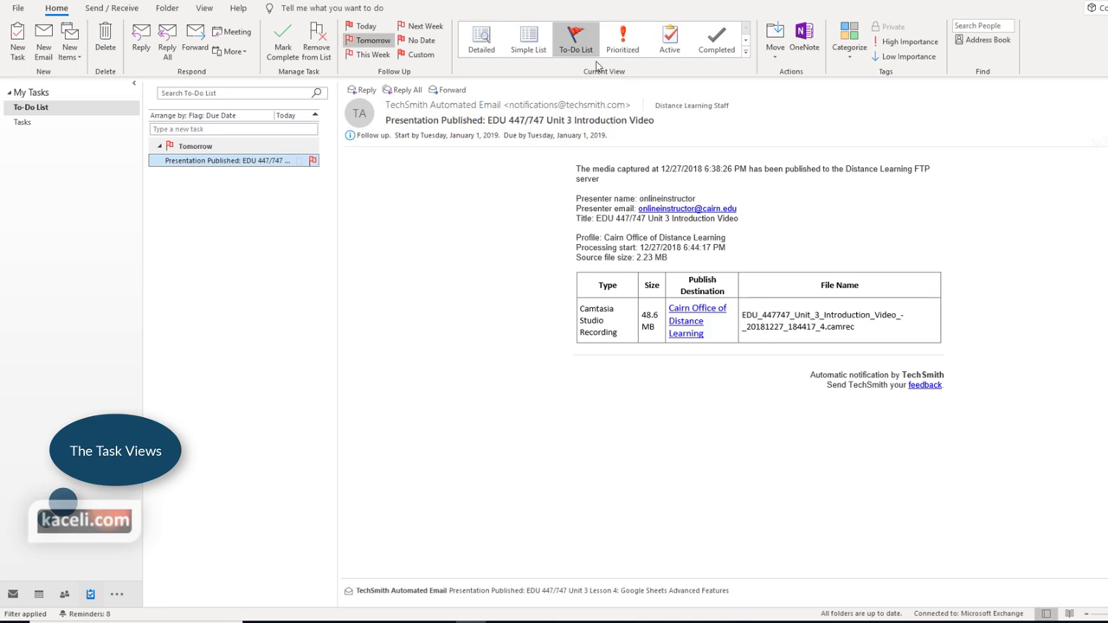
Try the Detailed, Simple List, To-Do List, Prioritized, Active and Completed task views
{"action": "left_click", "coordinate": [481, 43]}
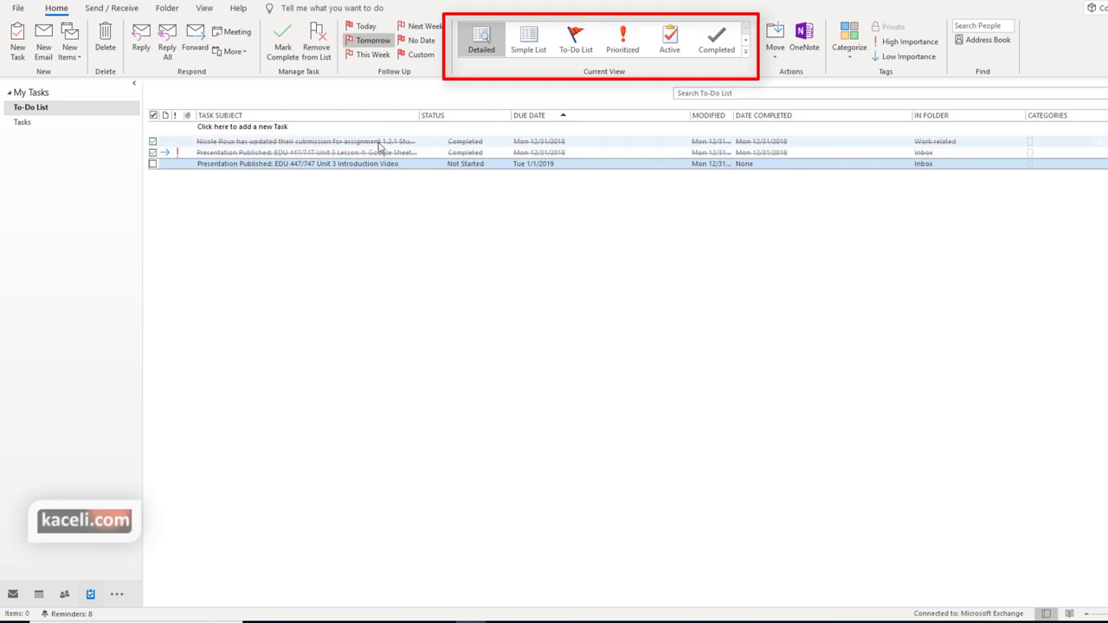
{"action": "left_click", "coordinate": [529, 39]}
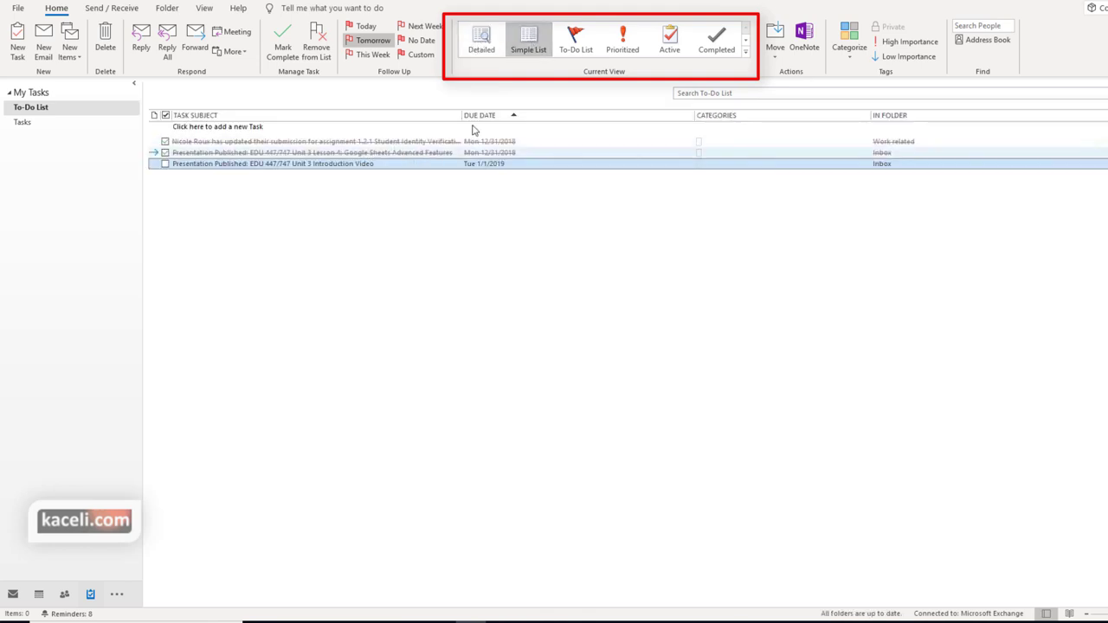
{"action": "left_click", "coordinate": [576, 39]}
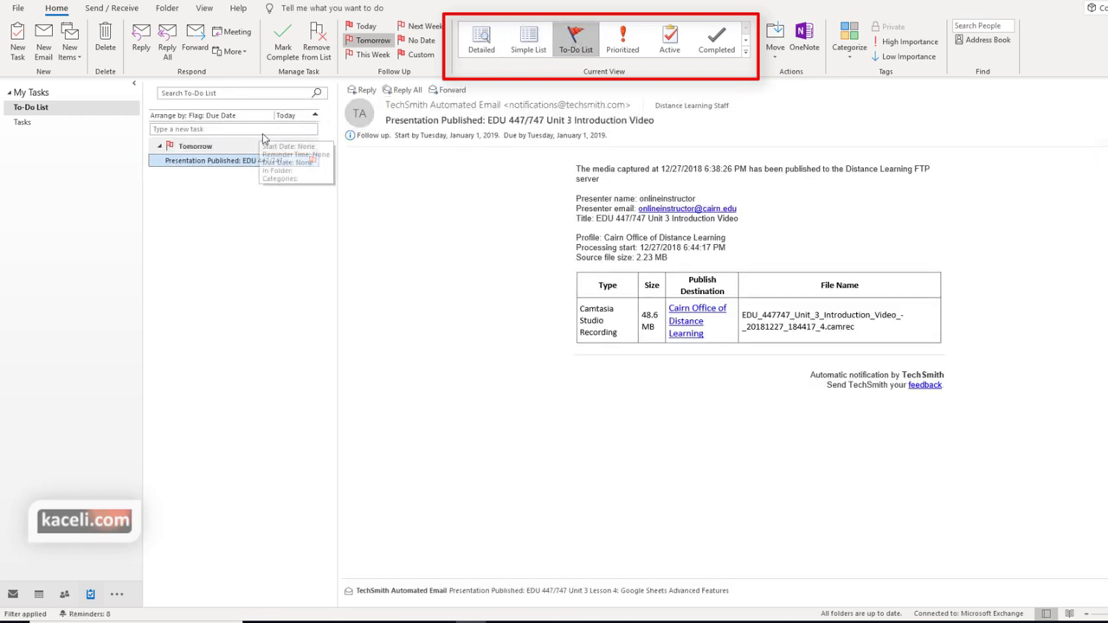
{"action": "left_click", "coordinate": [628, 47]}
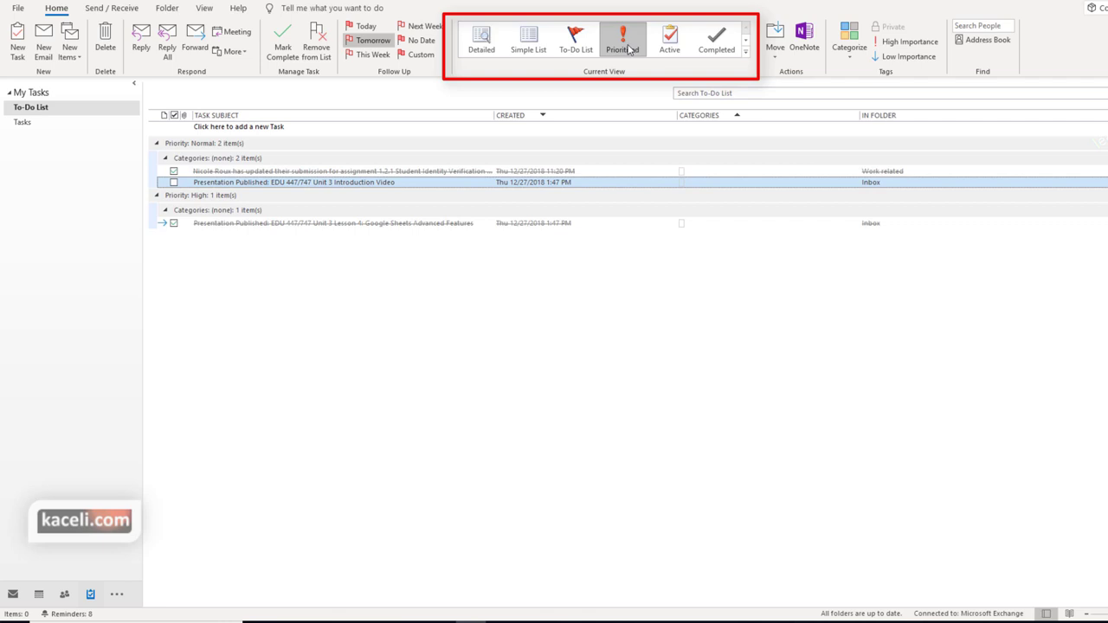
{"action": "left_click", "coordinate": [669, 39]}
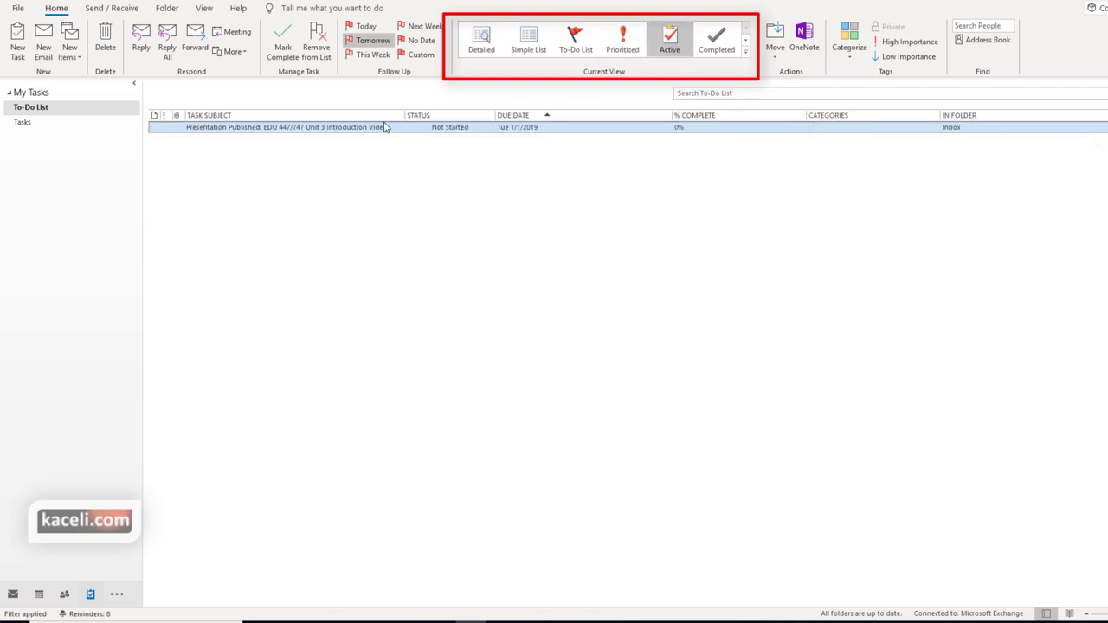
{"action": "left_click", "coordinate": [724, 48]}
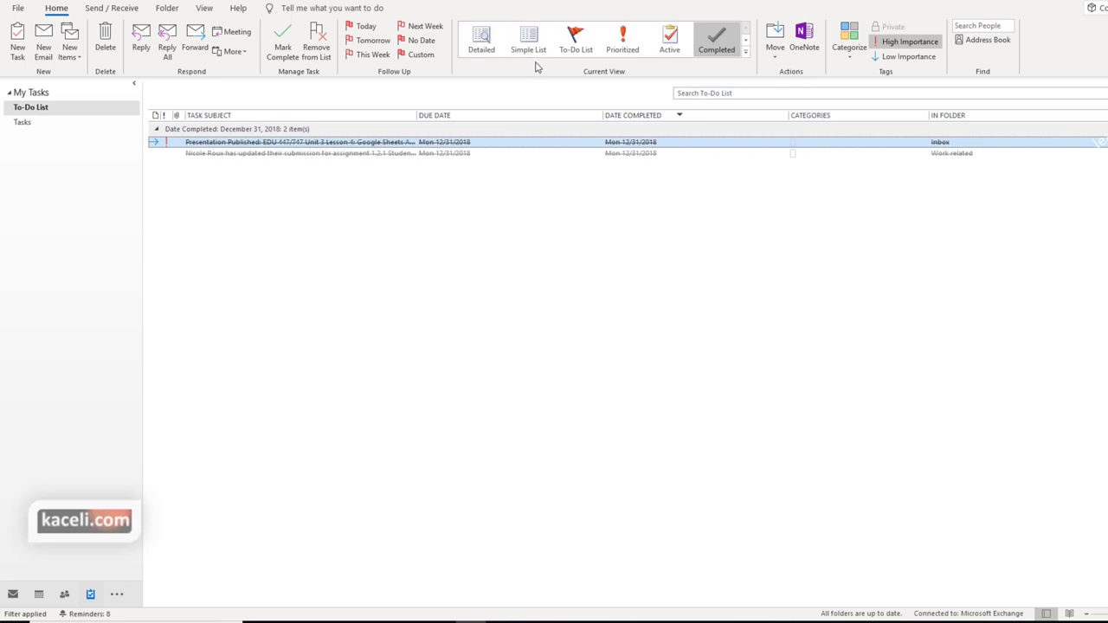
{"action": "left_click", "coordinate": [481, 39]}
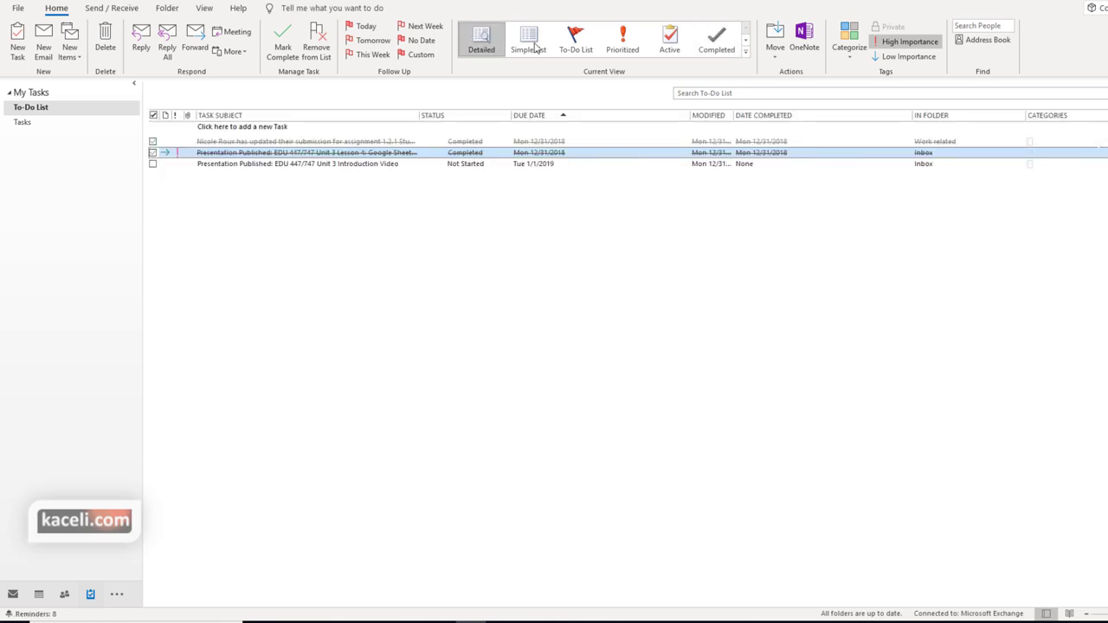
Search the to-do list for 'published', then clear the search
{"action": "left_click", "coordinate": [742, 95]}
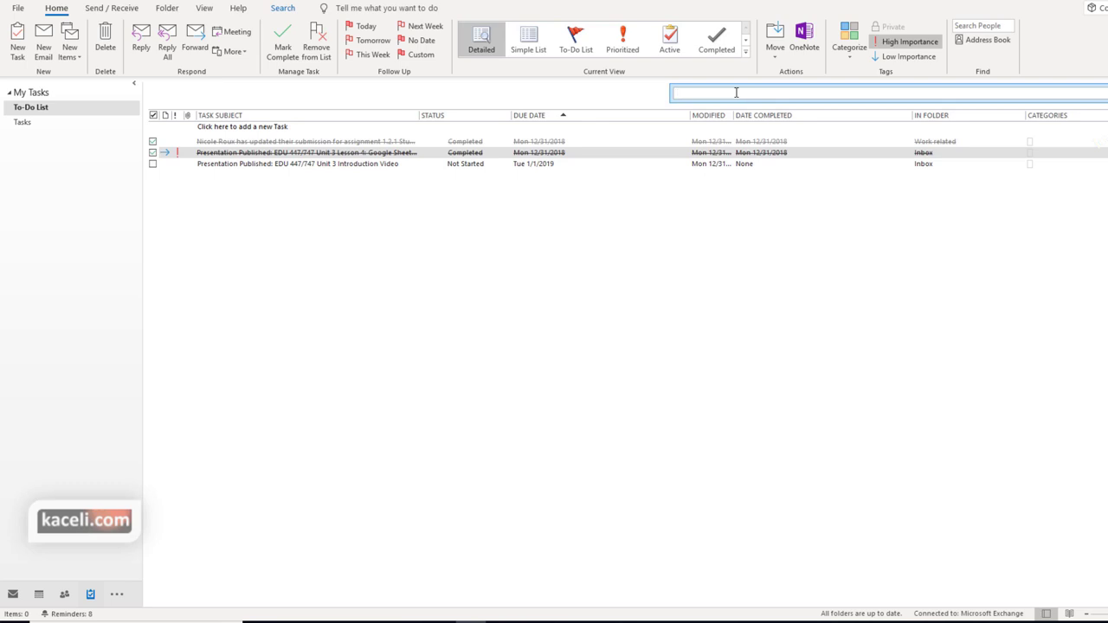
{"action": "type", "text": "published"}
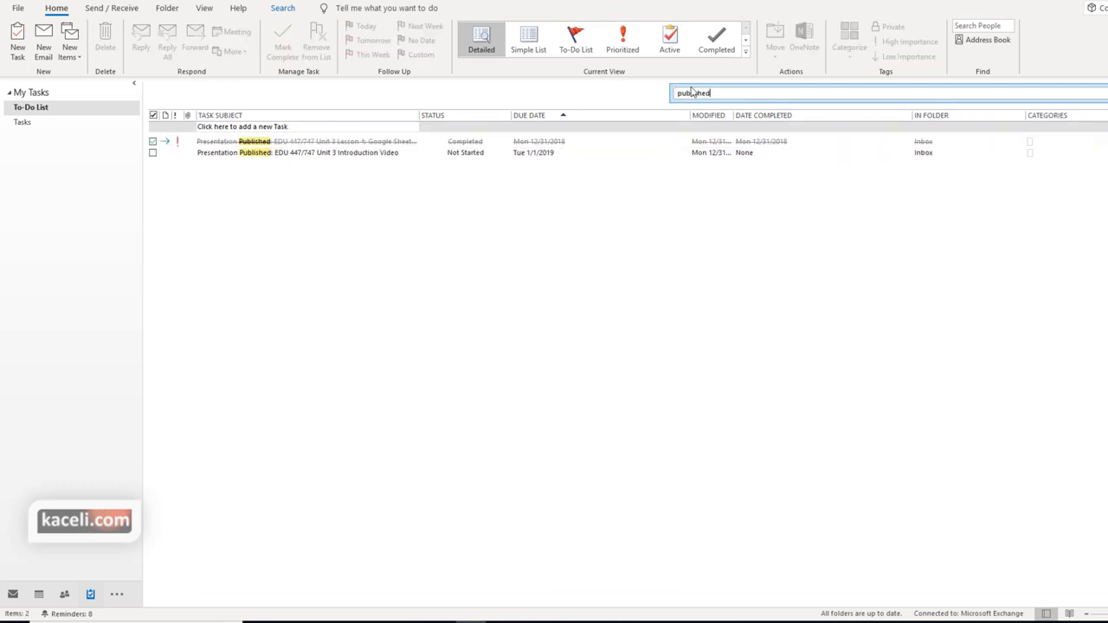
{"action": "left_click_drag", "start_coordinate": [720, 93], "coordinate": [667, 96]}
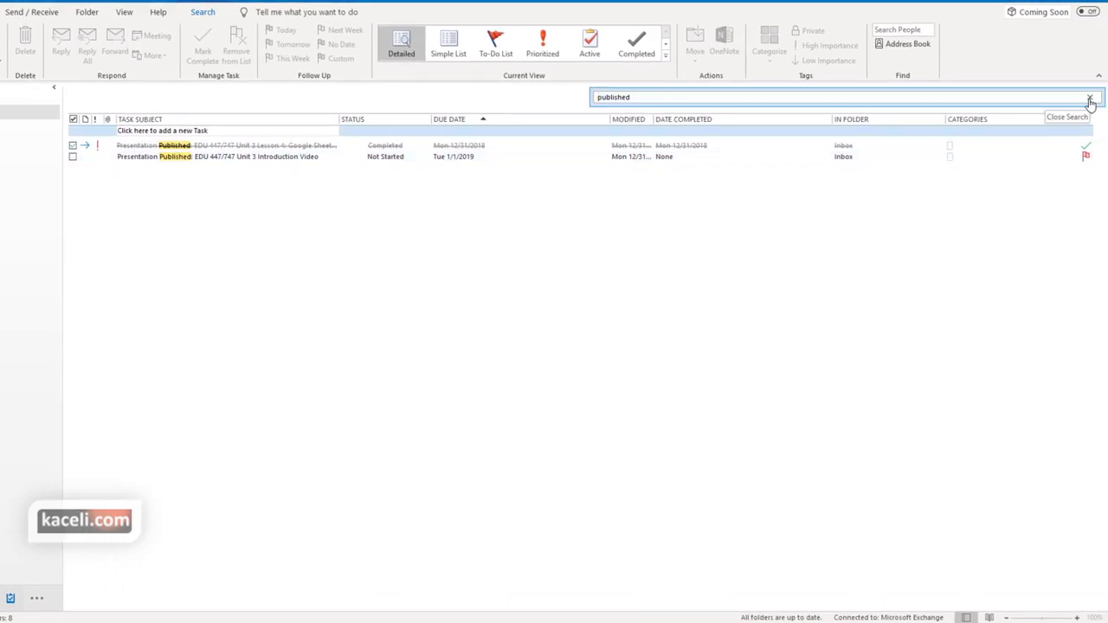
{"action": "left_click", "coordinate": [1089, 99]}
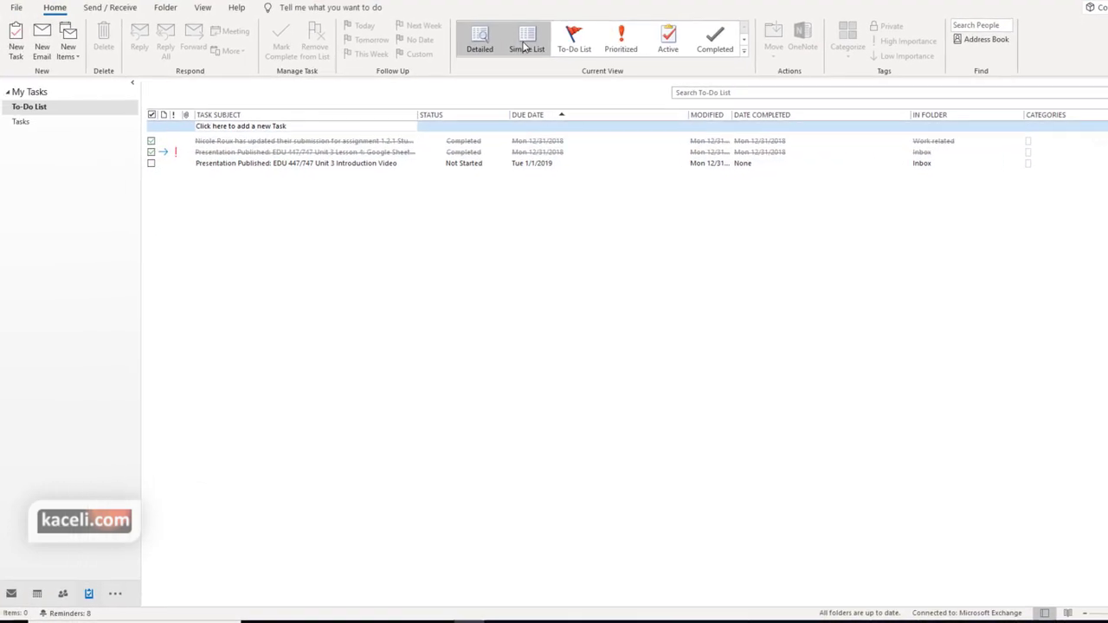
Restore the To-Do List view and open the Tasks folder
{"action": "left_click", "coordinate": [495, 44]}
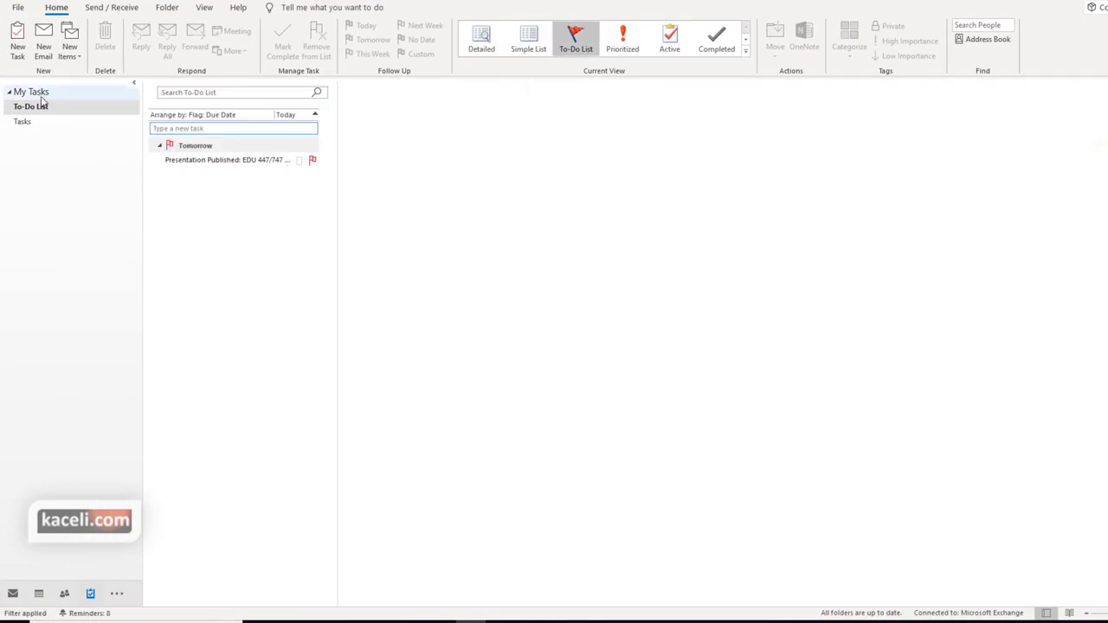
{"action": "left_click", "coordinate": [44, 110]}
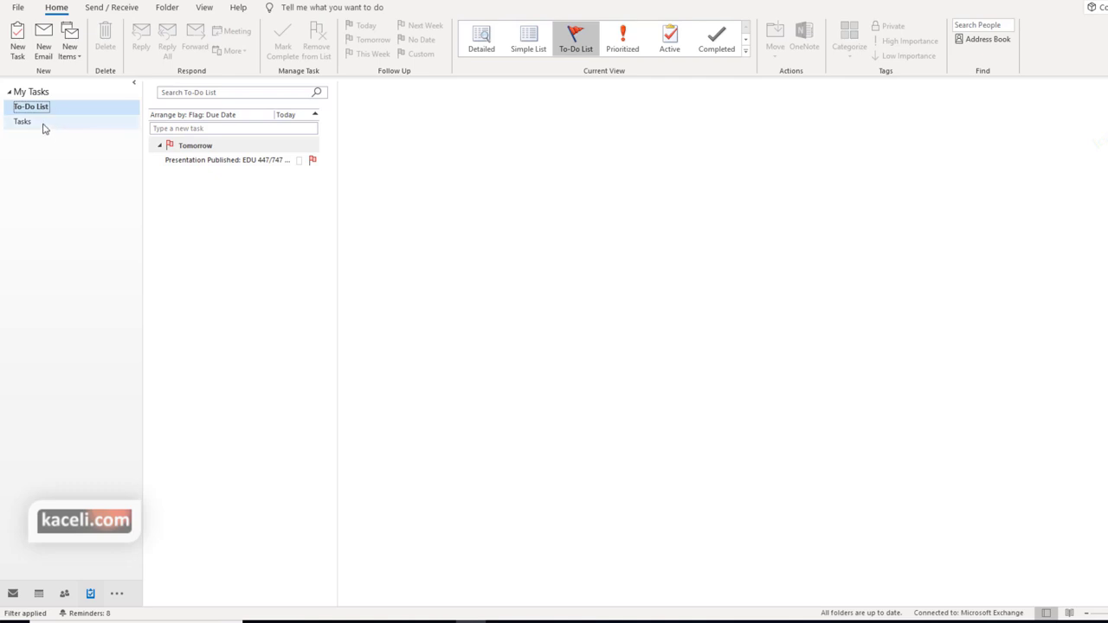
{"action": "left_click", "coordinate": [38, 125]}
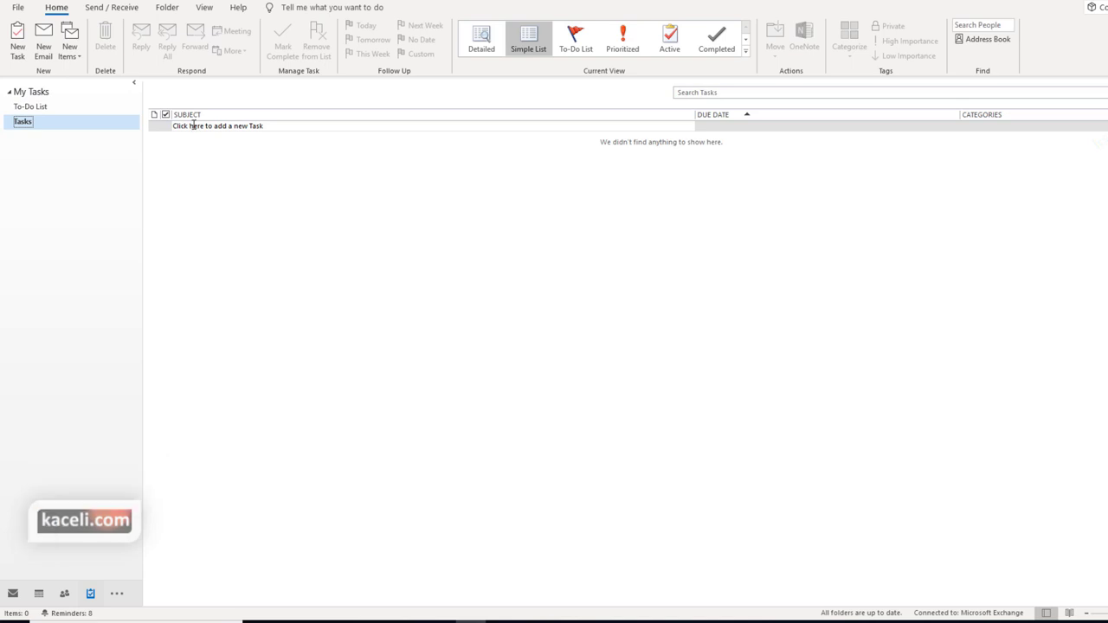
Create task 'Email new customers about new product' starting December 31, status Not Started
{"action": "left_click", "coordinate": [17, 39]}
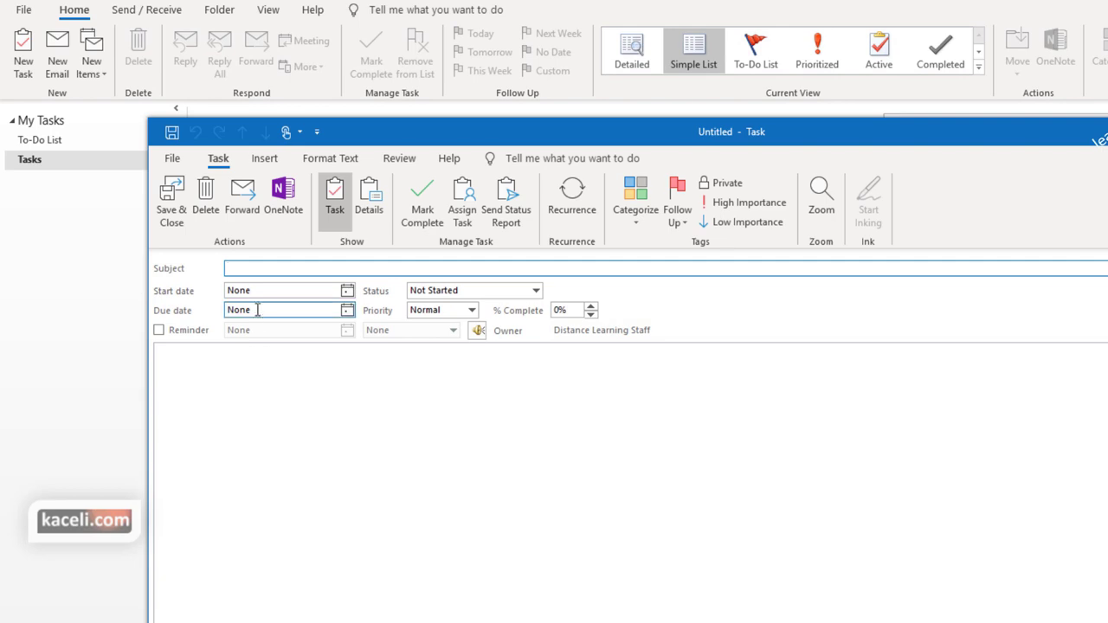
{"action": "type", "text": "Email new customers about new product"}
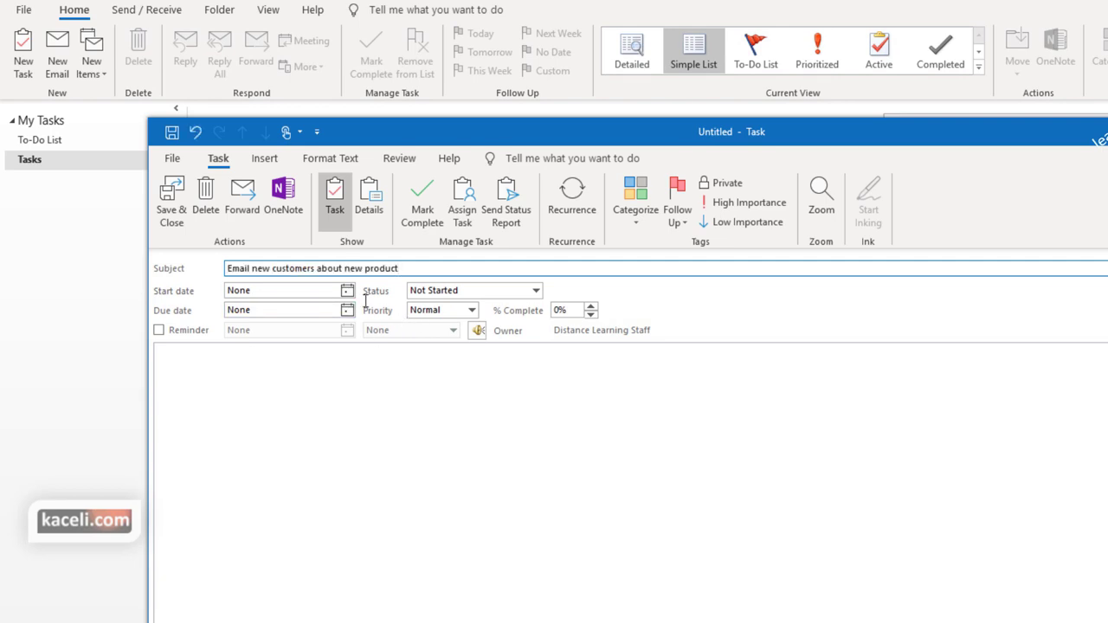
{"action": "left_click", "coordinate": [347, 291]}
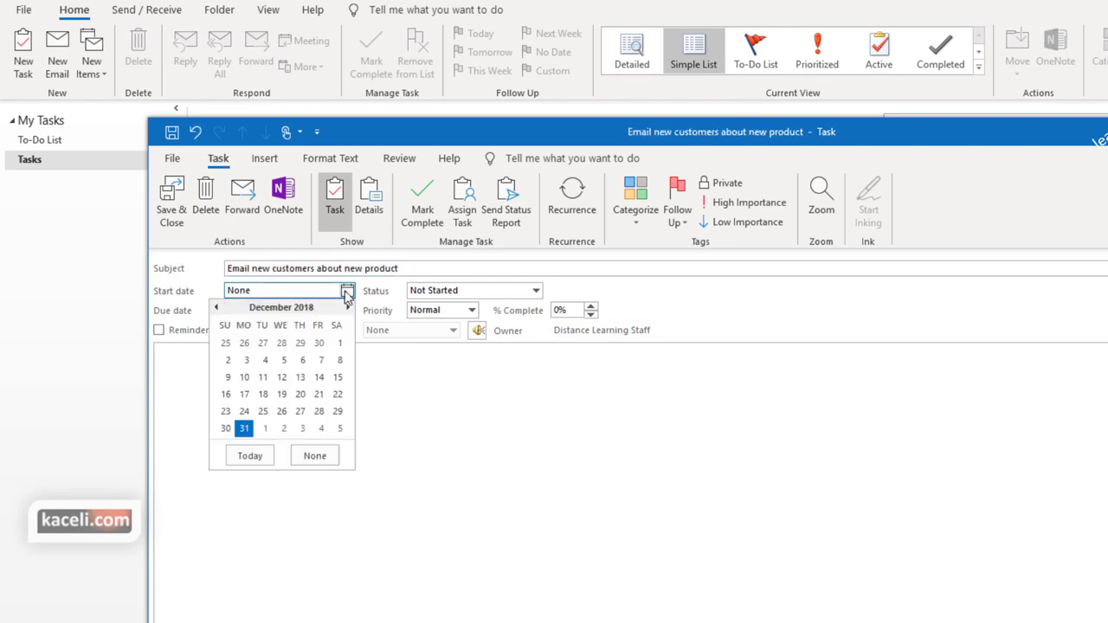
{"action": "left_click", "coordinate": [263, 429]}
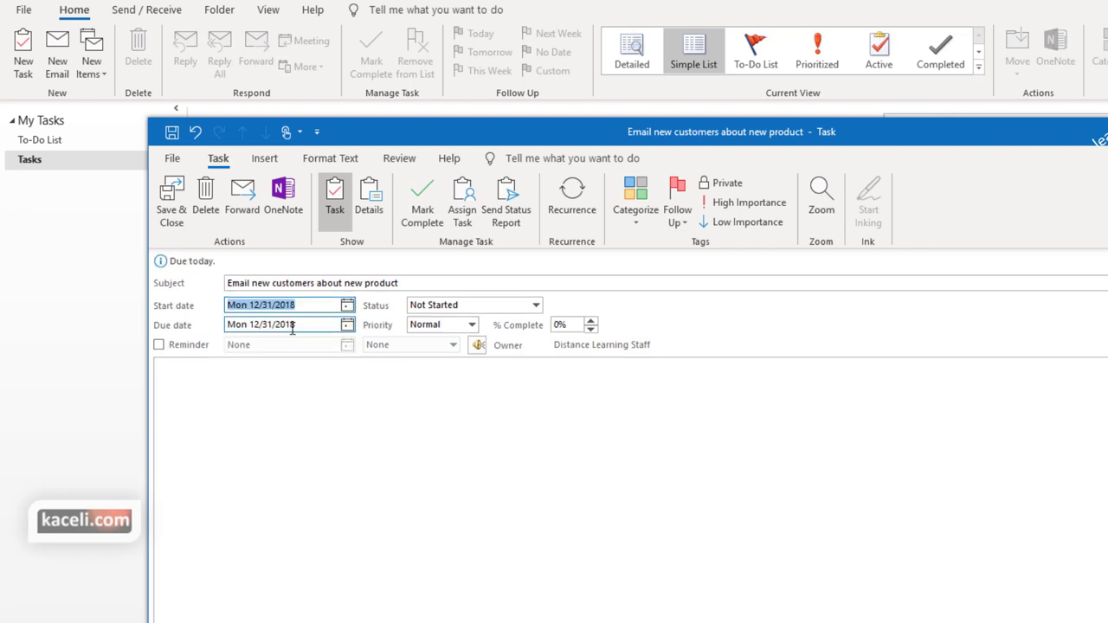
{"action": "left_click", "coordinate": [500, 309]}
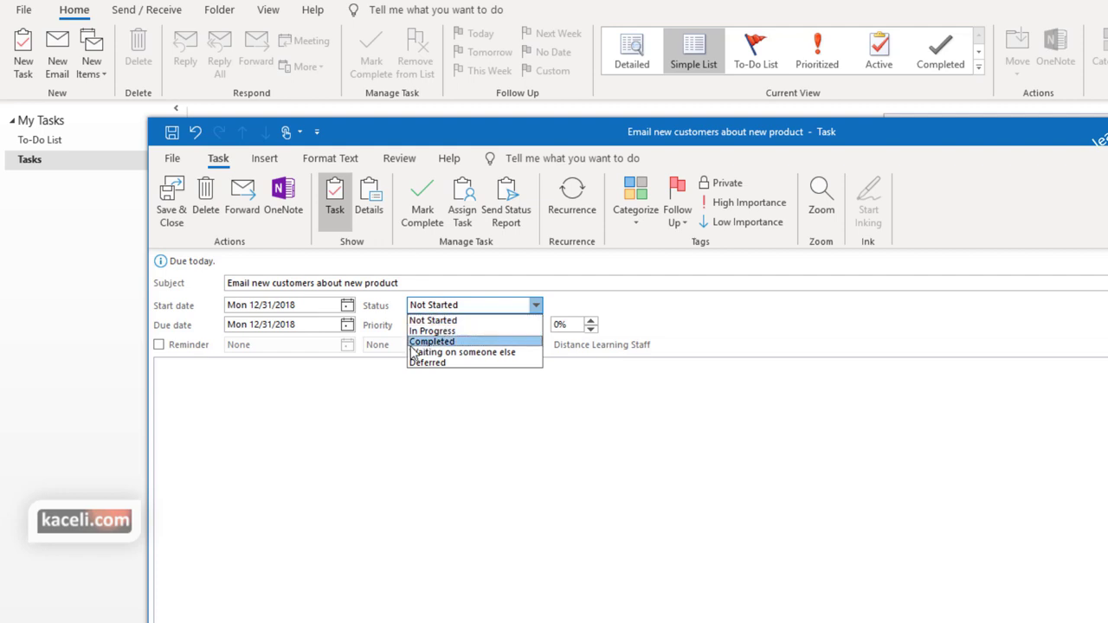
{"action": "left_click", "coordinate": [316, 438]}
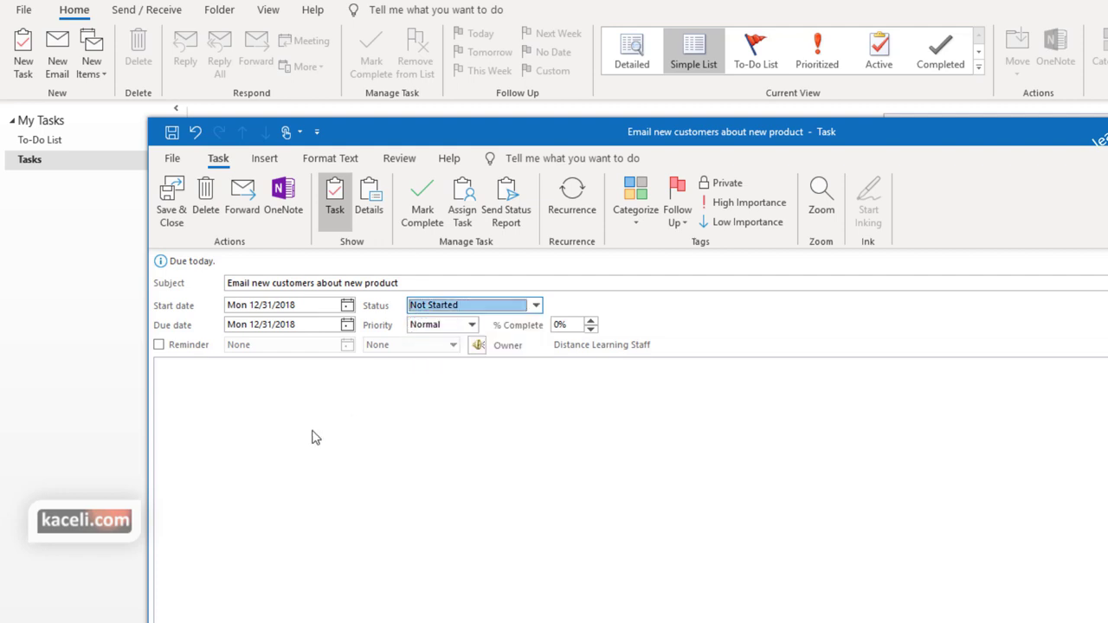
Set a reminder for January 4 and add the note 'Use template 1 .'
{"action": "left_click", "coordinate": [158, 344]}
{"action": "left_click", "coordinate": [346, 344]}
{"action": "left_click", "coordinate": [319, 483]}
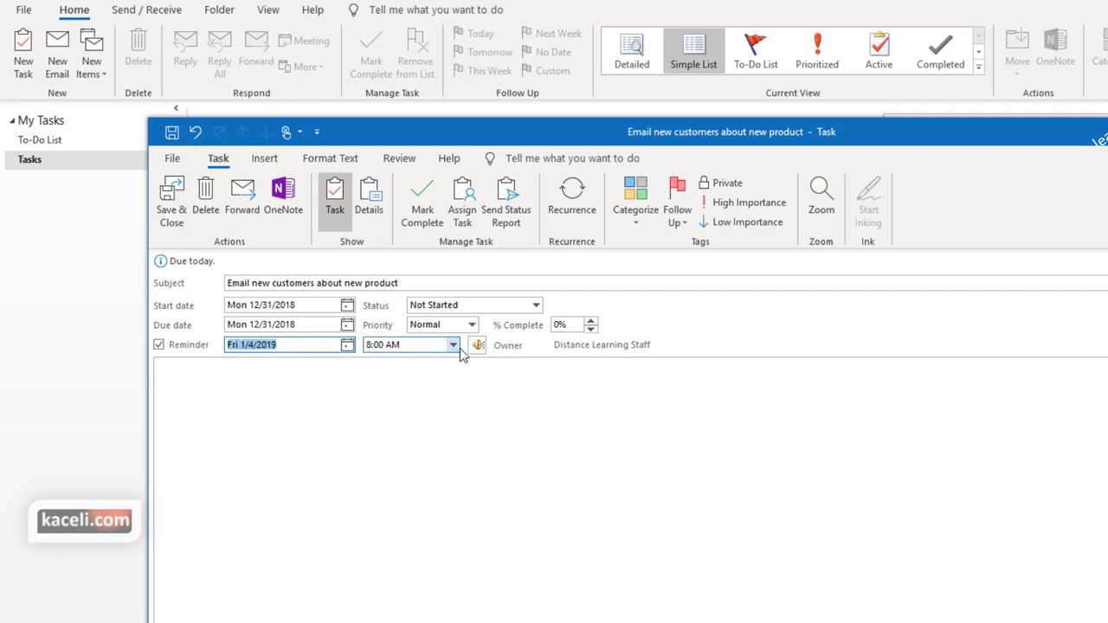
{"action": "left_click", "coordinate": [381, 458]}
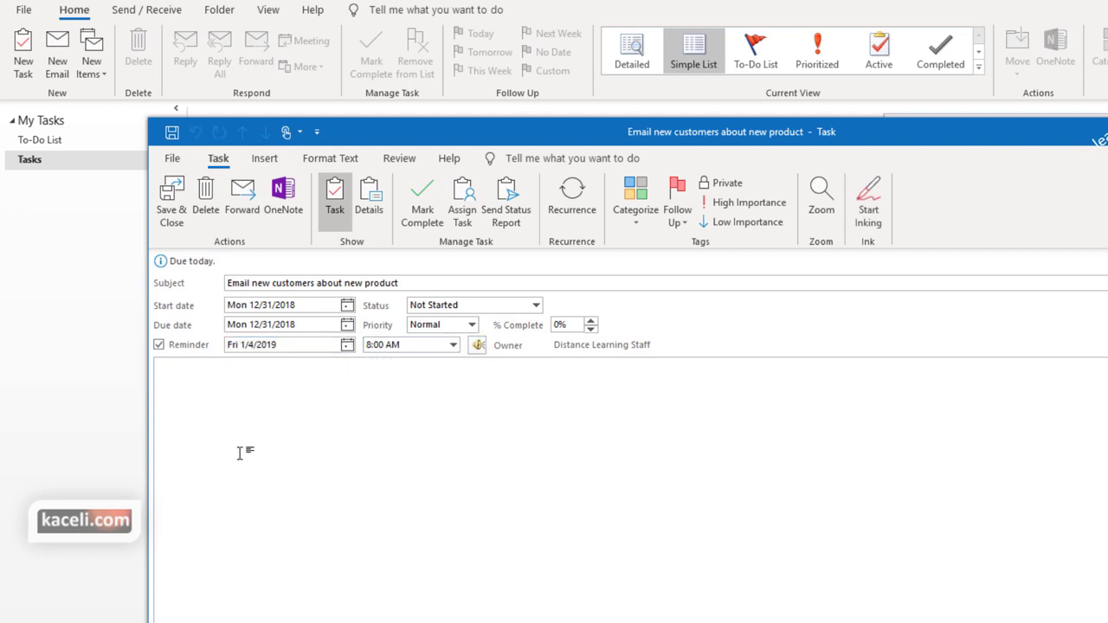
{"action": "type", "text": "Use template 1 ."}
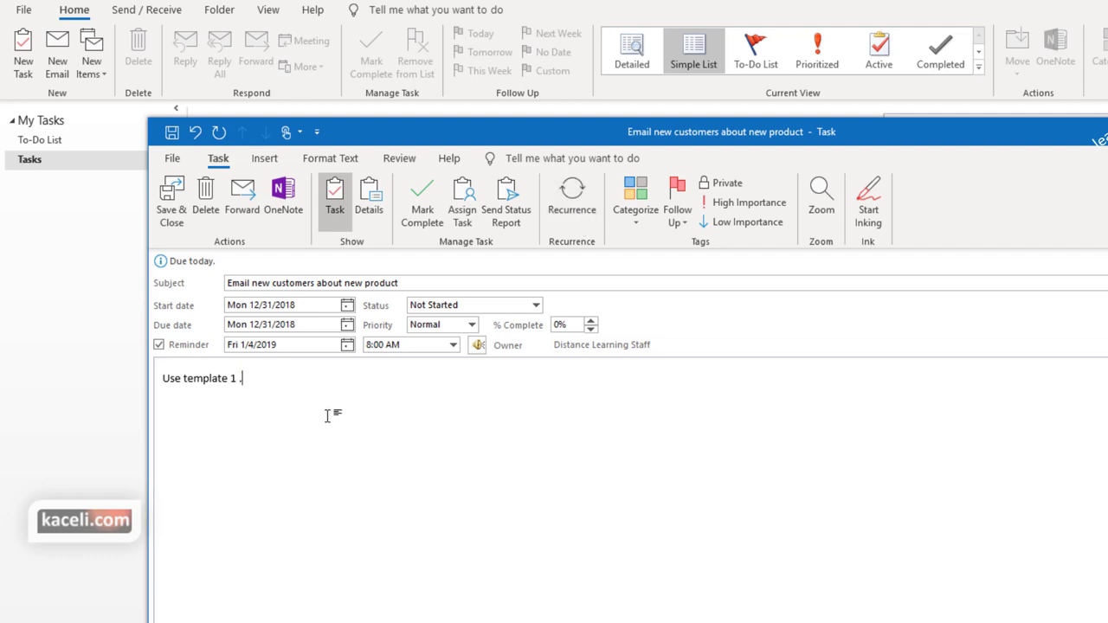
Make the task recur every Monday, ending after 3 occurrences, and tag it Clients
{"action": "left_click", "coordinate": [581, 218]}
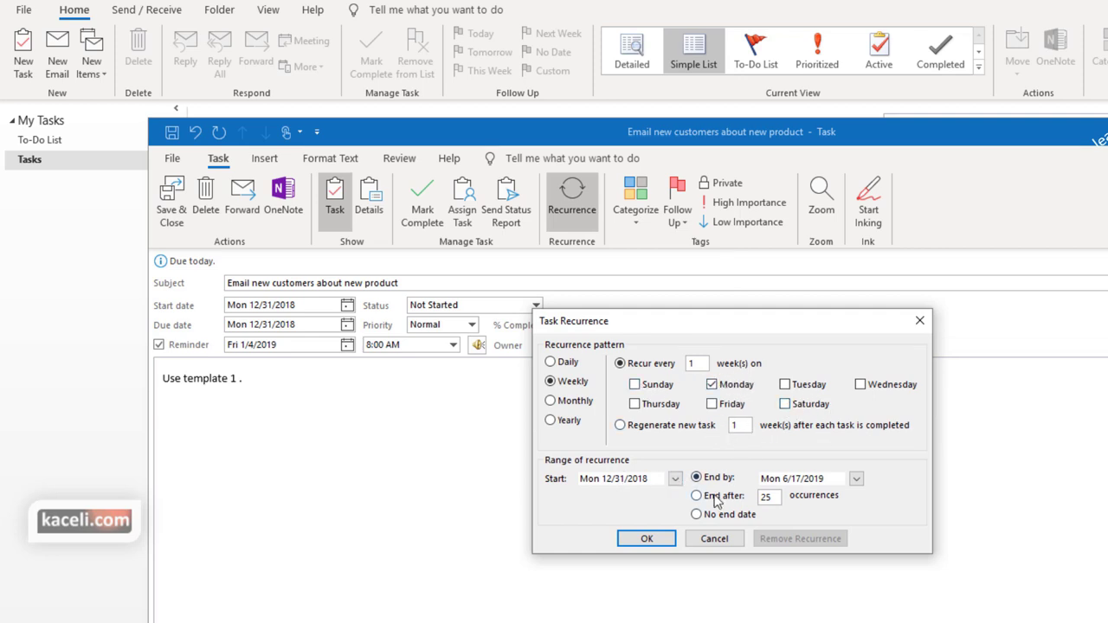
{"action": "double_click", "coordinate": [765, 496]}
{"action": "type", "text": "3"}
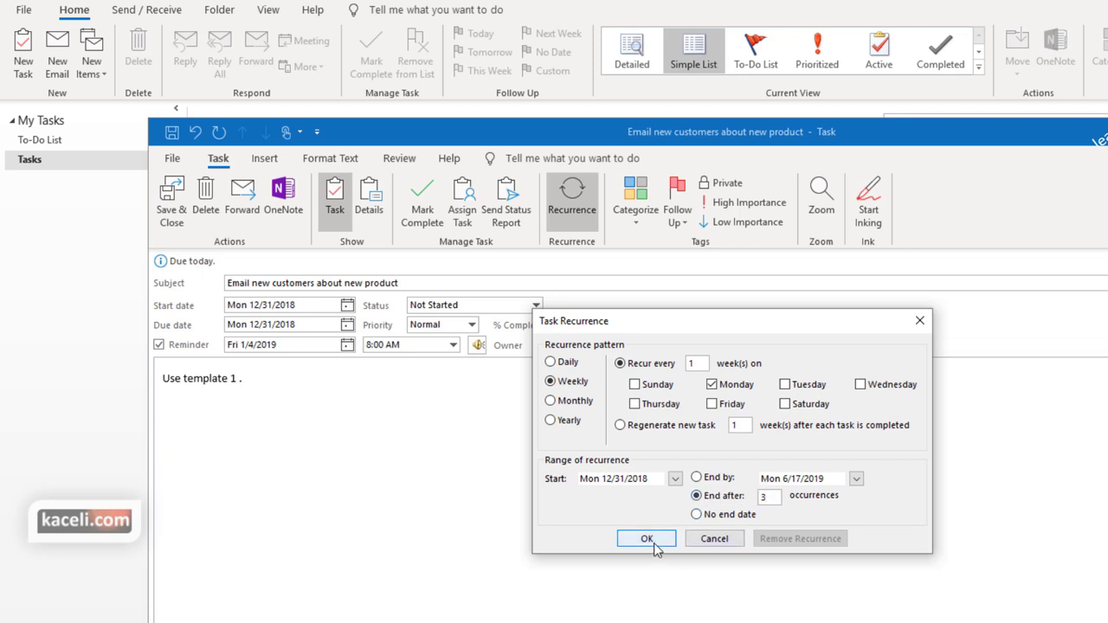
{"action": "left_click", "coordinate": [653, 546]}
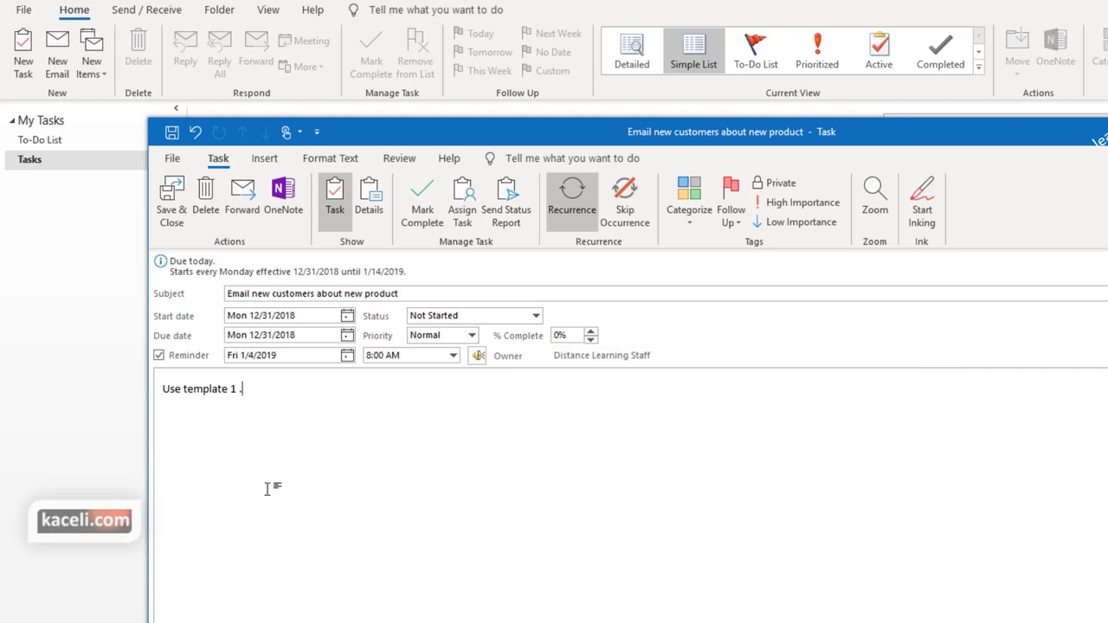
{"action": "left_click", "coordinate": [697, 228]}
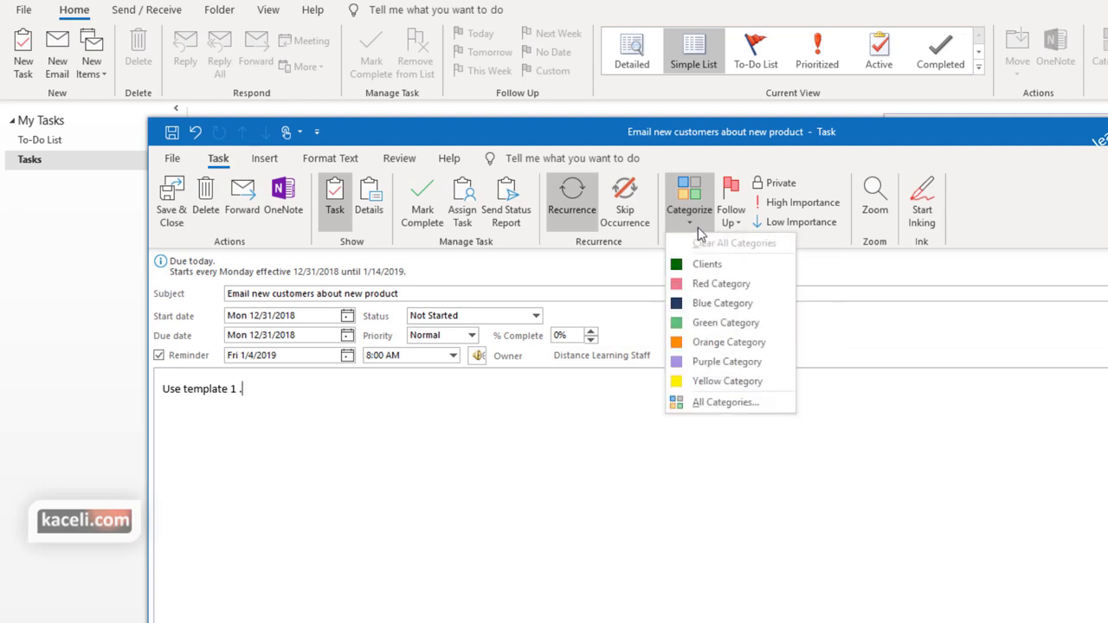
{"action": "left_click", "coordinate": [701, 266]}
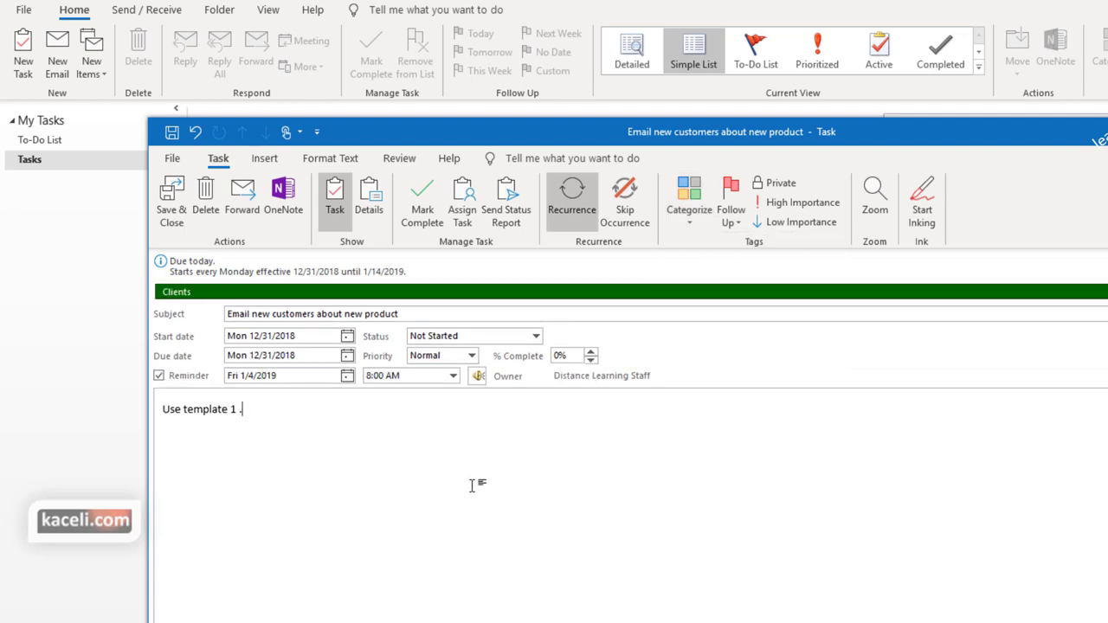
Set the task to High importance, browse the Insert, Format Text and Review tabs, and save it
{"action": "left_click", "coordinate": [808, 212]}
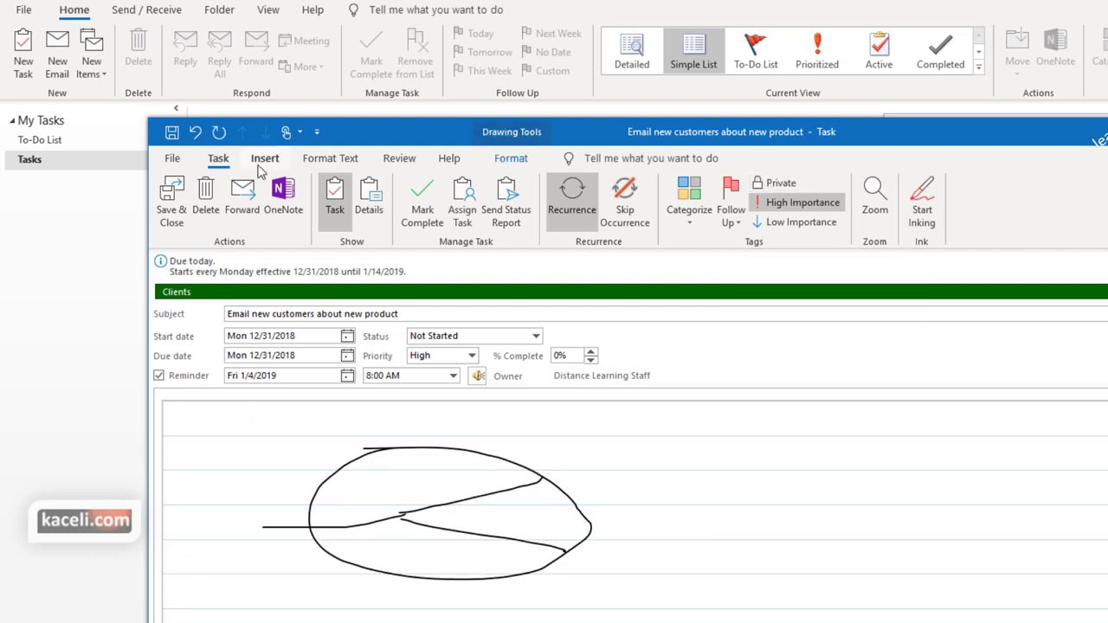
{"action": "left_click", "coordinate": [265, 158]}
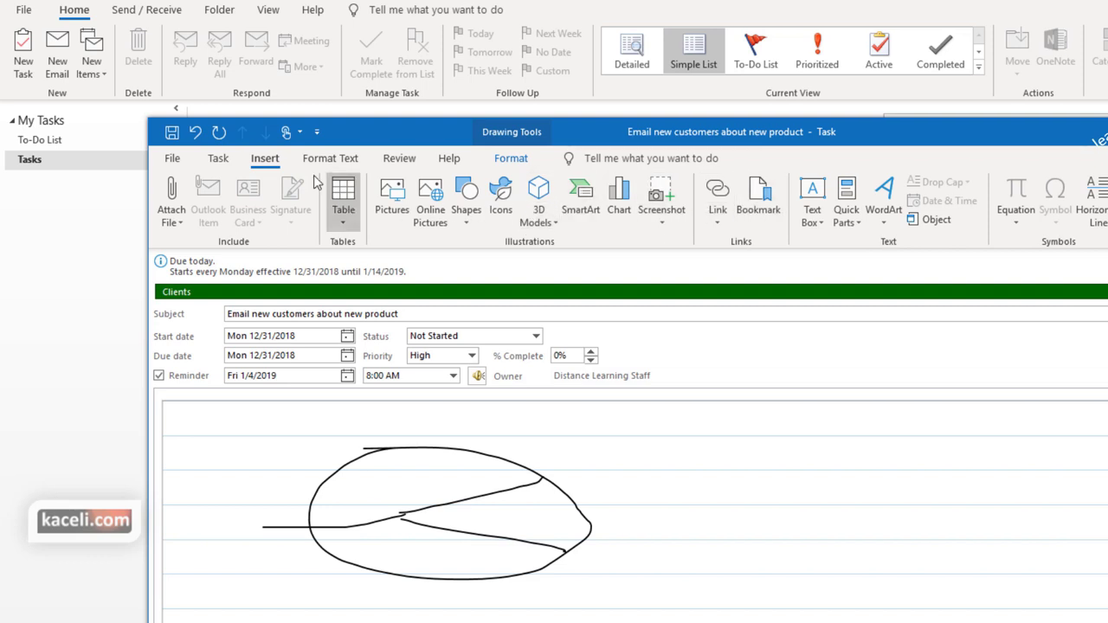
{"action": "left_click", "coordinate": [320, 161]}
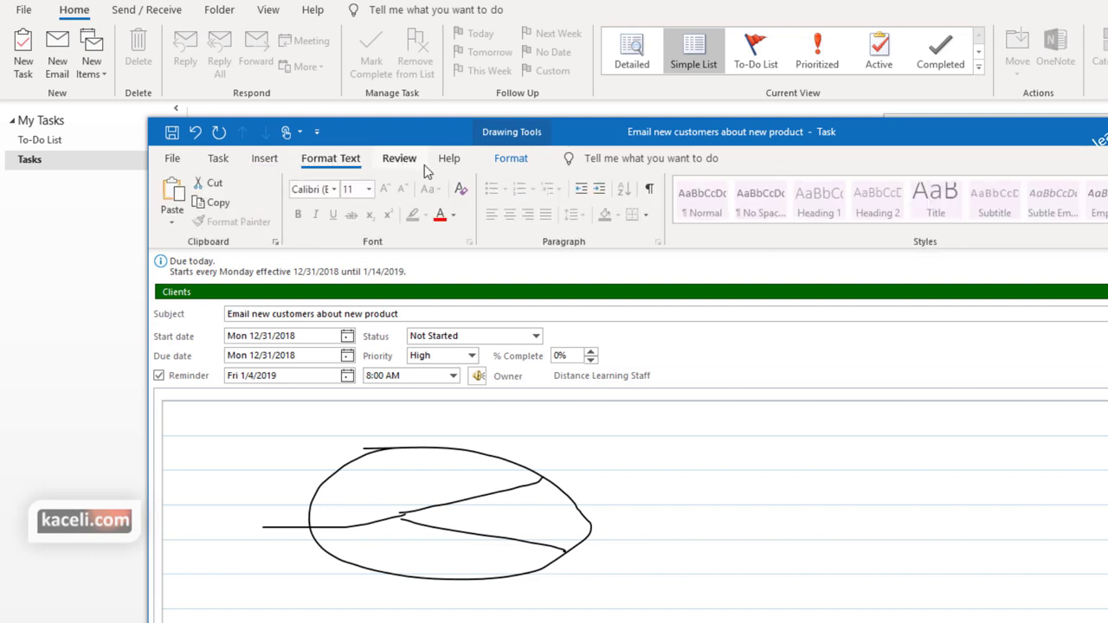
{"action": "left_click", "coordinate": [398, 163]}
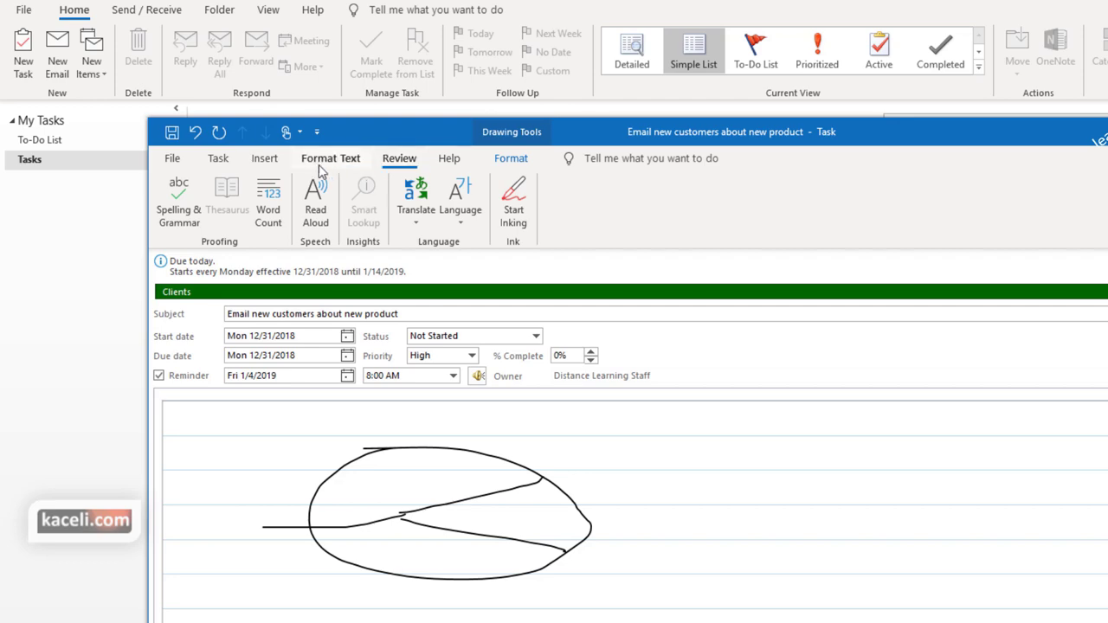
{"action": "left_click", "coordinate": [224, 162]}
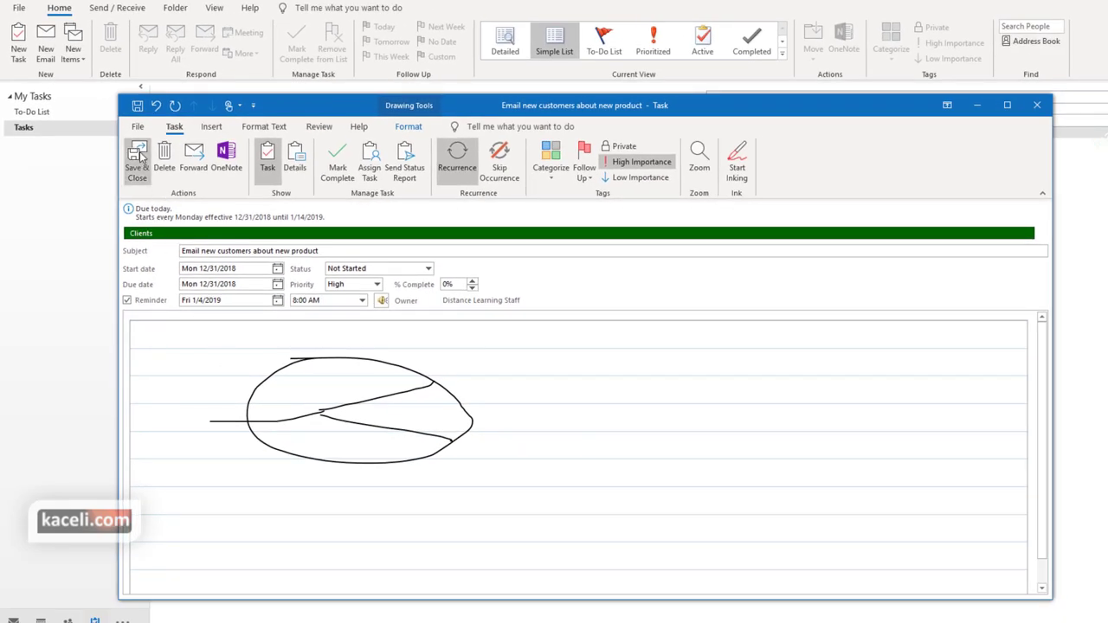
{"action": "left_click", "coordinate": [137, 164]}
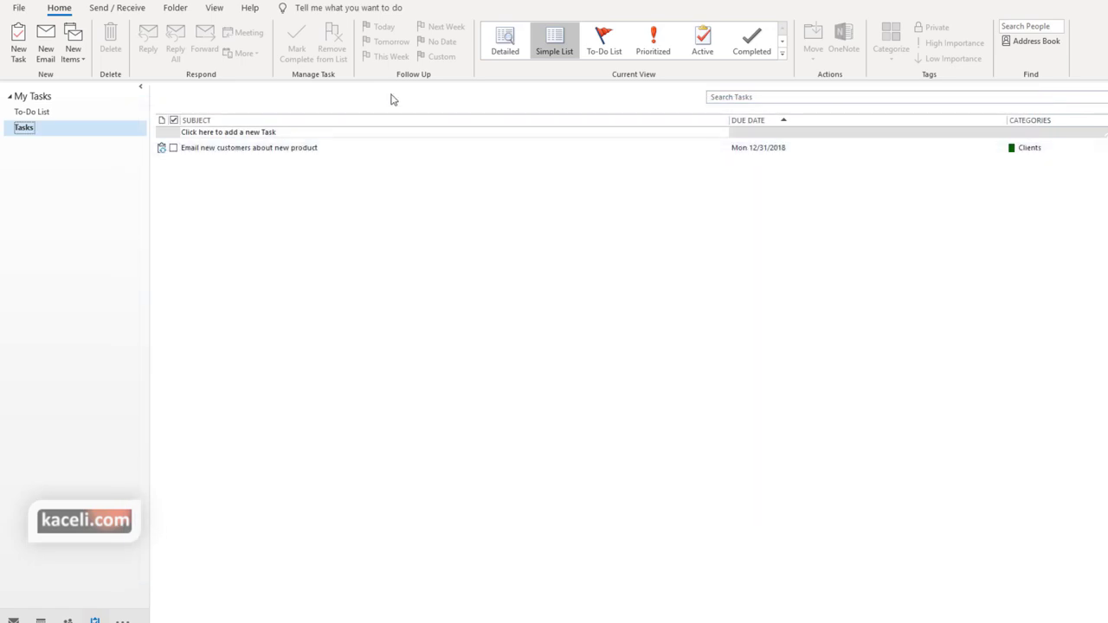
Arrange tasks by flag due date and open the 'Email new customers about new product' task
{"action": "left_click", "coordinate": [604, 38]}
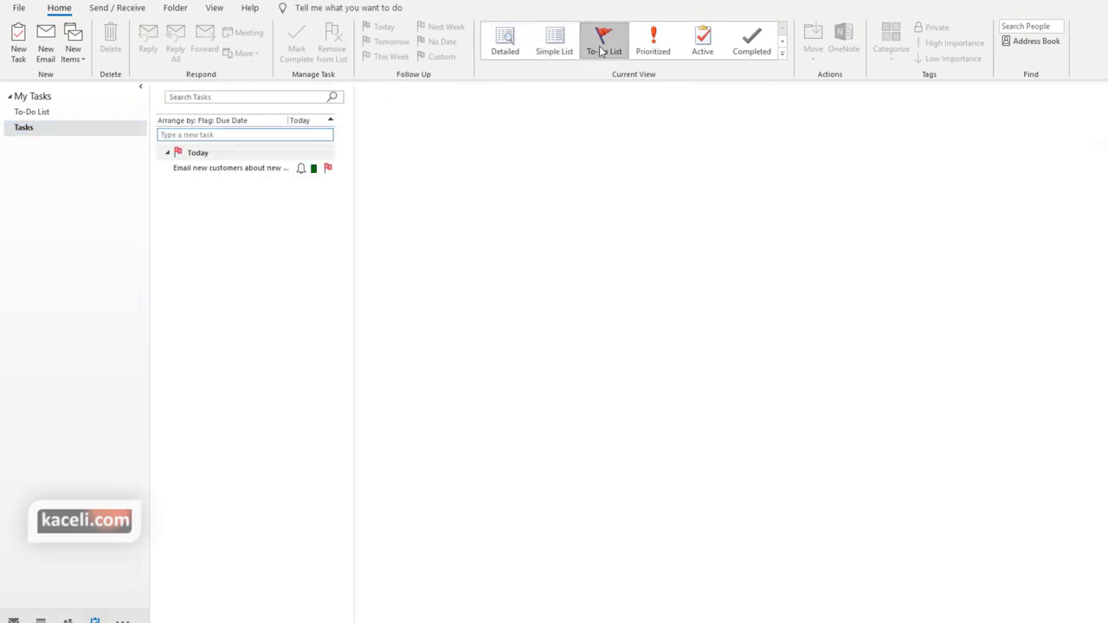
{"action": "left_click", "coordinate": [222, 169]}
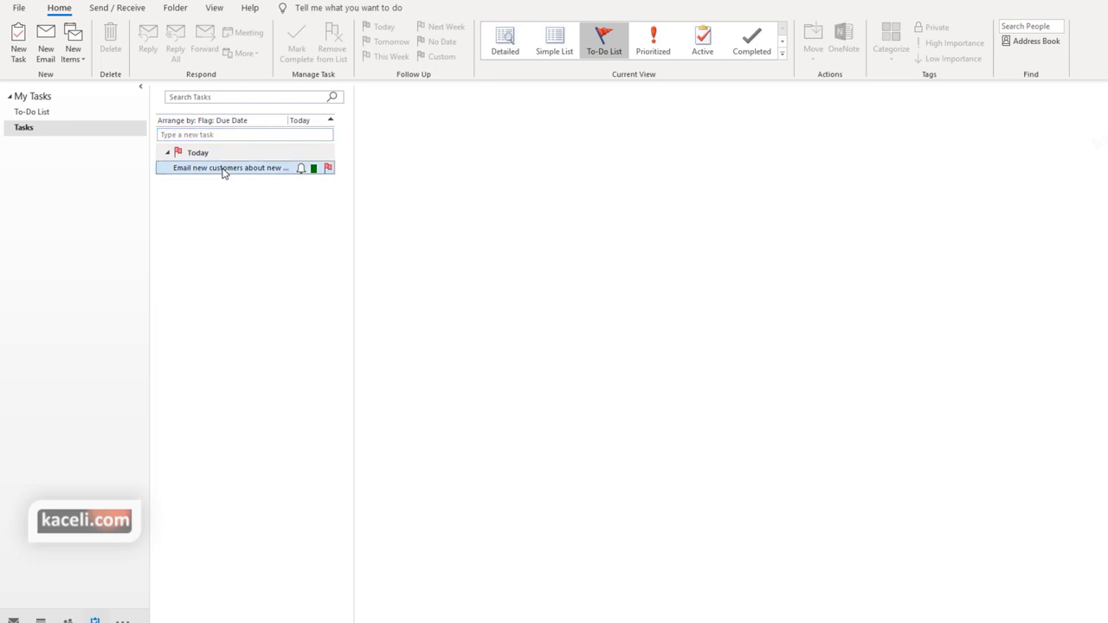
{"action": "left_click", "coordinate": [499, 298]}
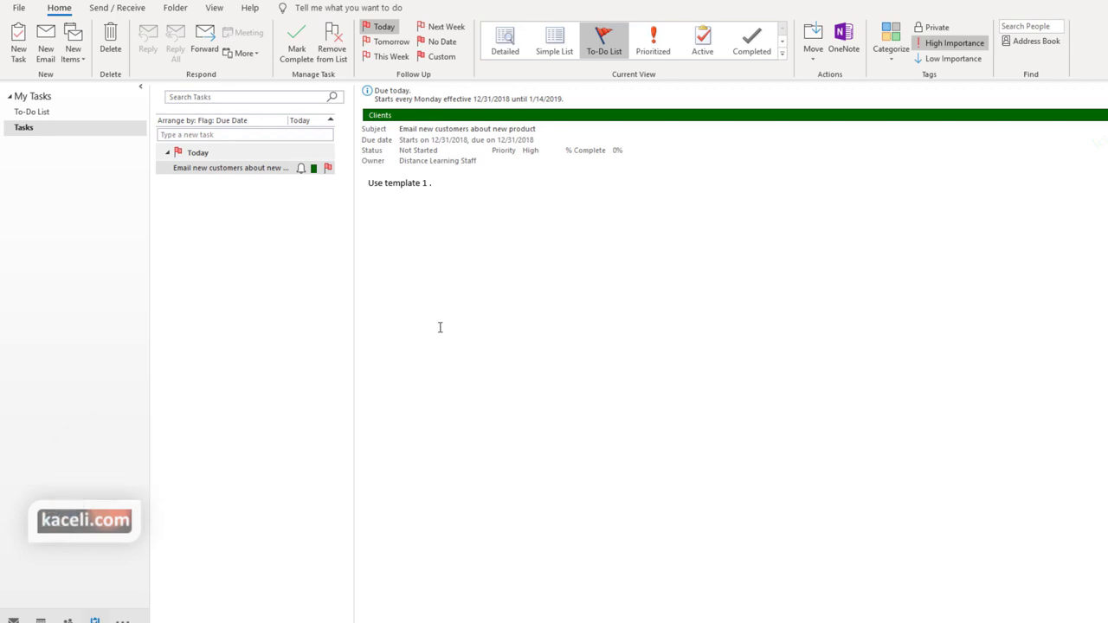
{"action": "double_click", "coordinate": [250, 170]}
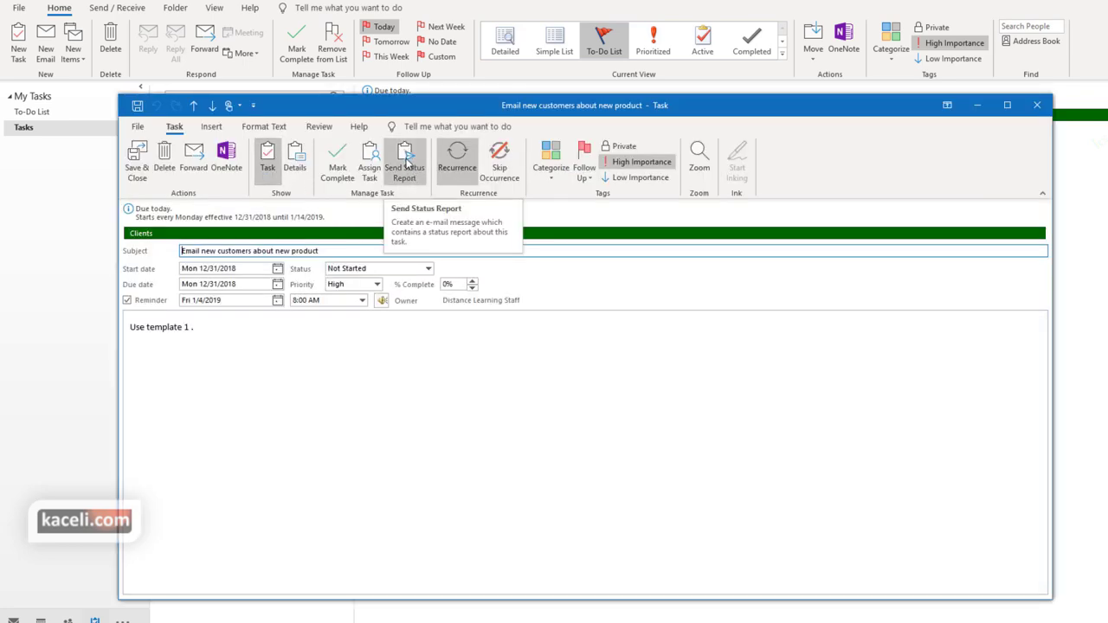
Start a status report e-mail for the task, addressed to the suggested contact
{"action": "left_click", "coordinate": [406, 164]}
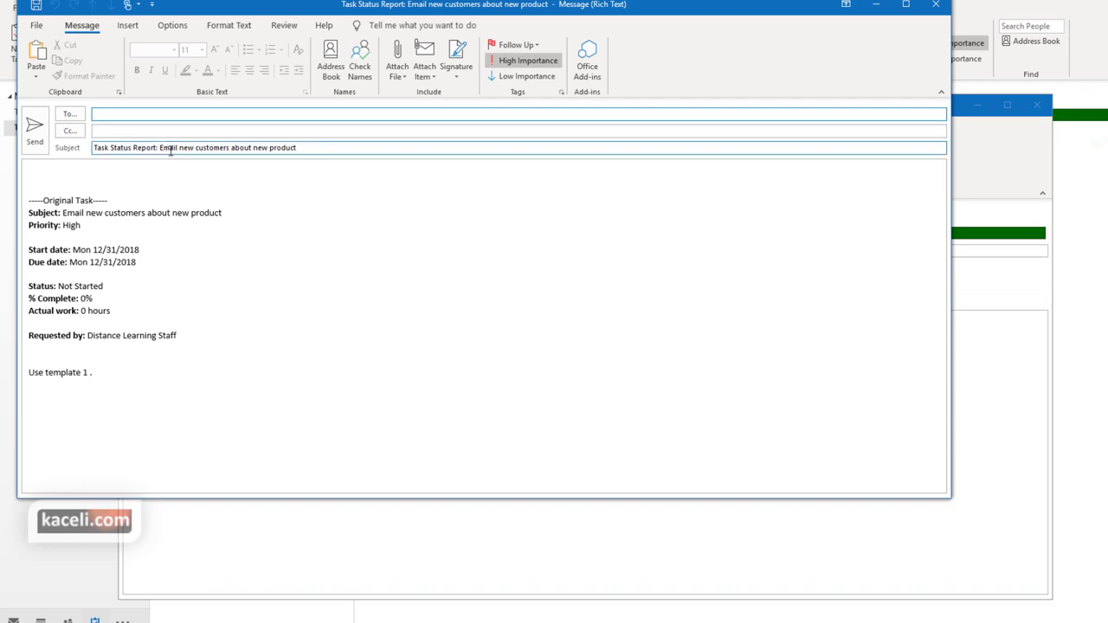
{"action": "type", "text": "on"}
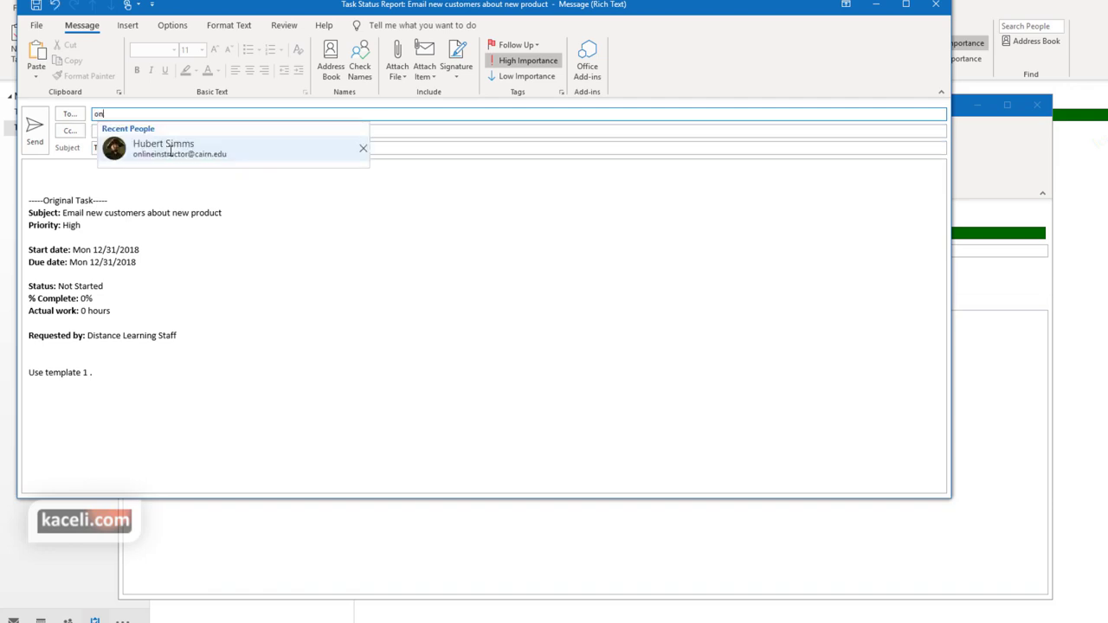
{"action": "left_click", "coordinate": [169, 152]}
{"action": "left_click", "coordinate": [71, 171]}
Type placeholder report text over several lines in the message body
{"action": "scroll", "coordinate": [116, 237], "scroll_direction": "down", "scroll_amount": 1}
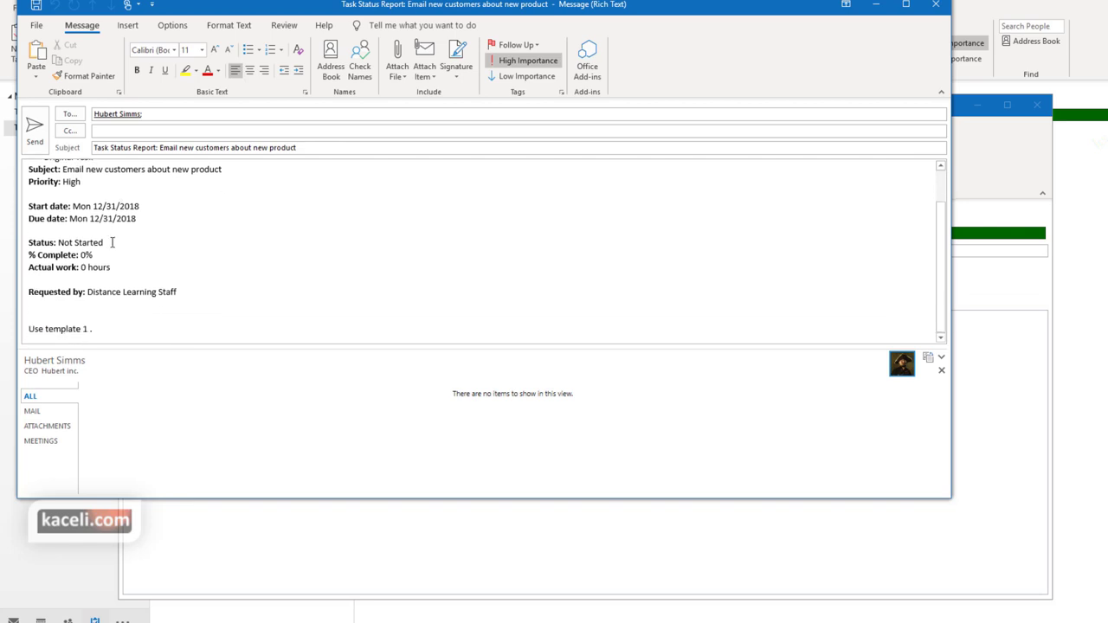
{"action": "scroll", "coordinate": [70, 251], "scroll_direction": "up", "scroll_amount": 1}
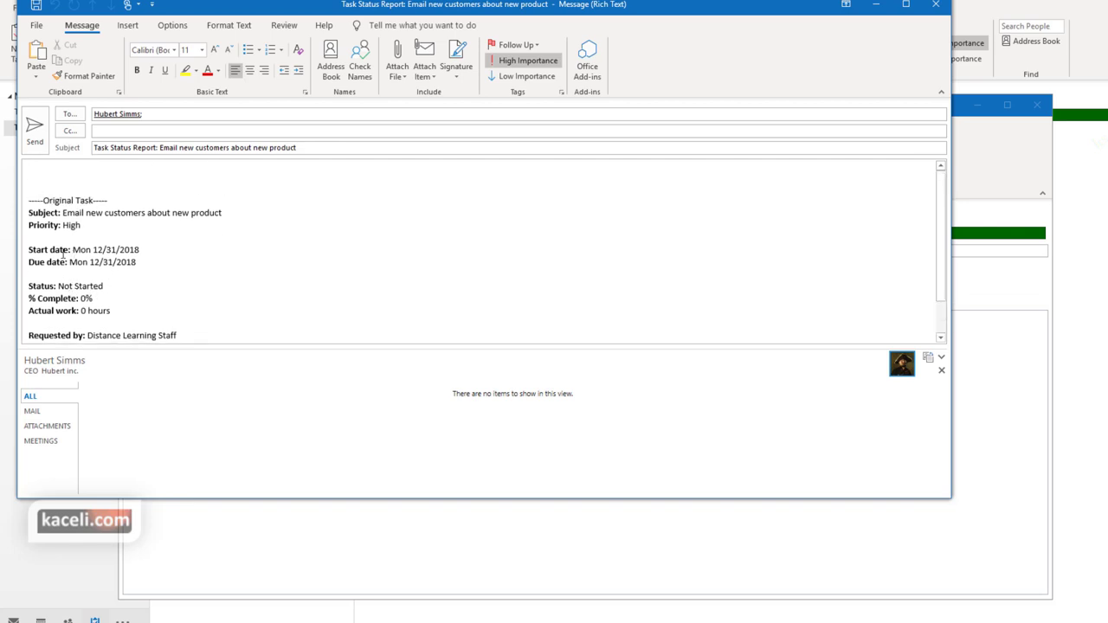
{"action": "type", "text": "sdfsdfsdfsfsf"}
{"action": "key", "text": "Return"}
{"action": "type", "text": "s"}
{"action": "key", "text": "Return"}
{"action": "type", "text": "sdf"}
{"action": "key", "text": "Return"}
{"action": "type", "text": "sd"}
{"action": "key", "text": "Return"}
{"action": "type", "text": "fd"}
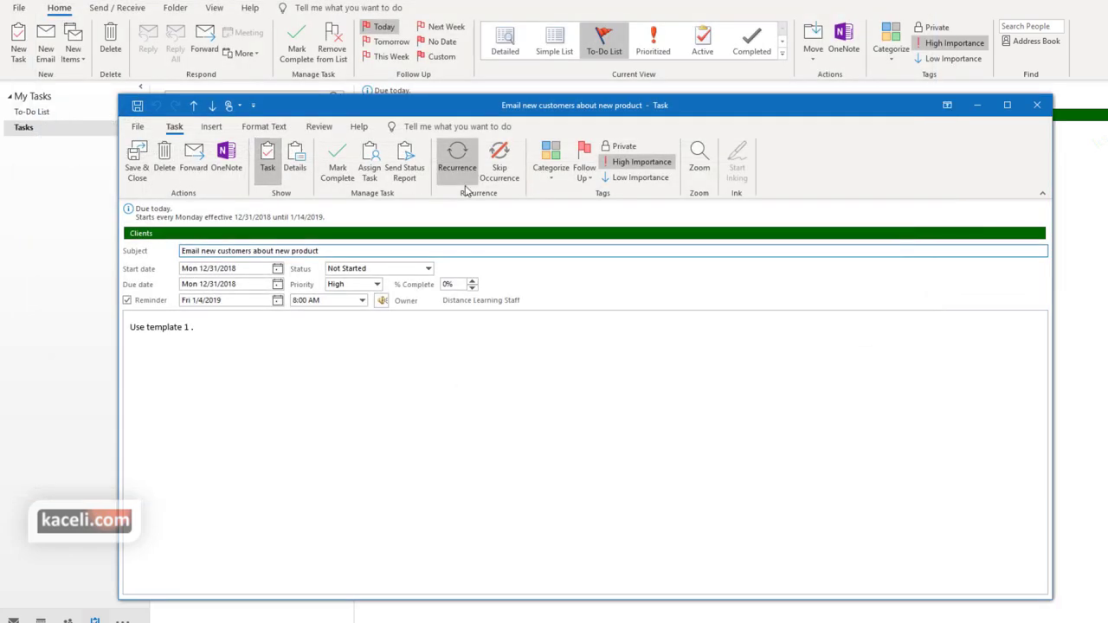
Raise the task's % Complete to 75% then 100%, and bring up the Status choices
{"action": "left_click", "coordinate": [336, 350]}
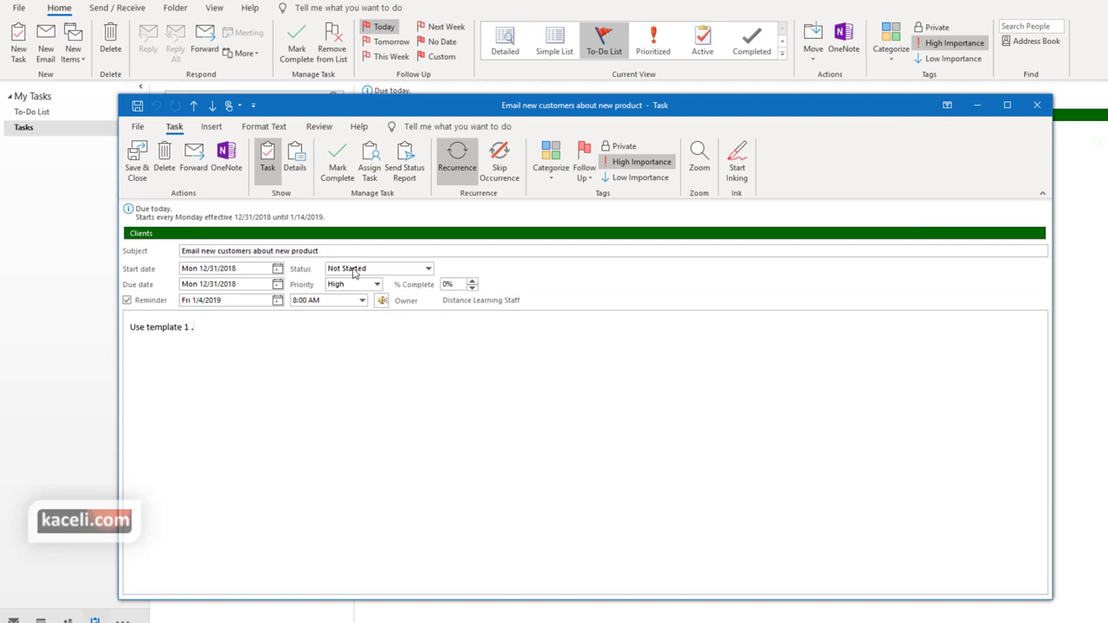
{"action": "left_click", "coordinate": [471, 280]}
{"action": "left_click", "coordinate": [471, 281]}
{"action": "left_click", "coordinate": [472, 280]}
{"action": "left_click", "coordinate": [472, 282]}
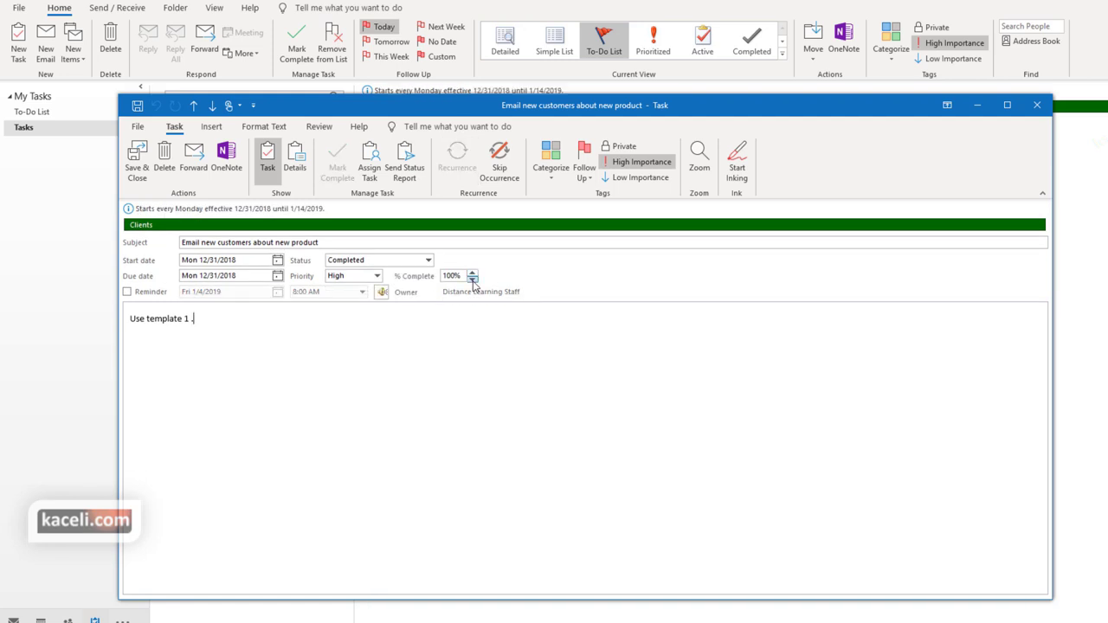
{"action": "left_click", "coordinate": [429, 261]}
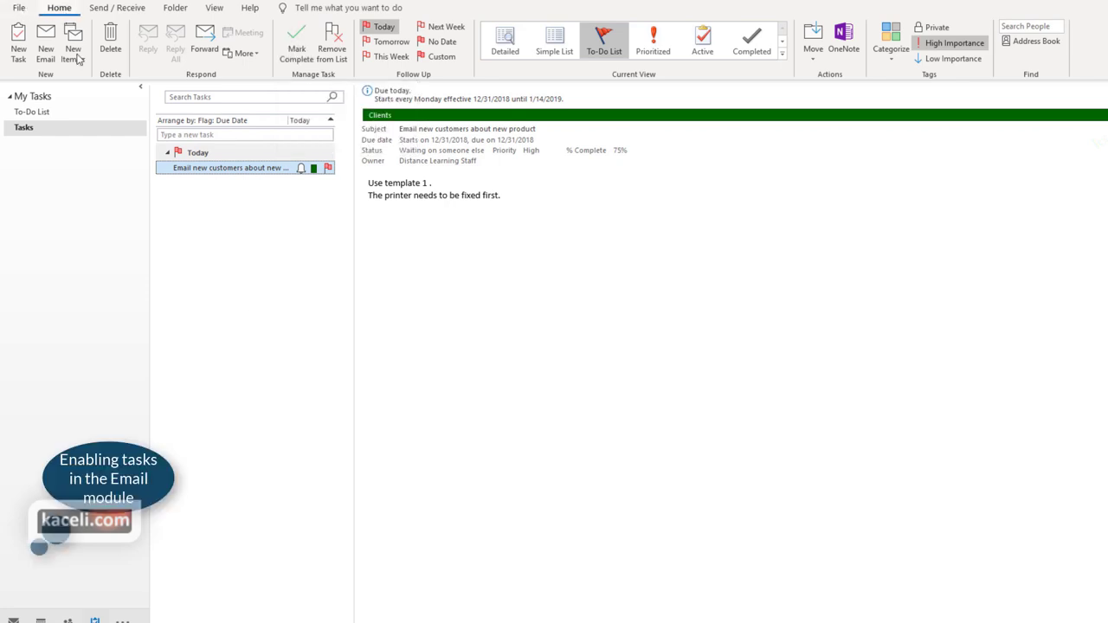
In Mail, show the Tasks list in the To-Do Bar beside the inbox
{"action": "left_click", "coordinate": [13, 620]}
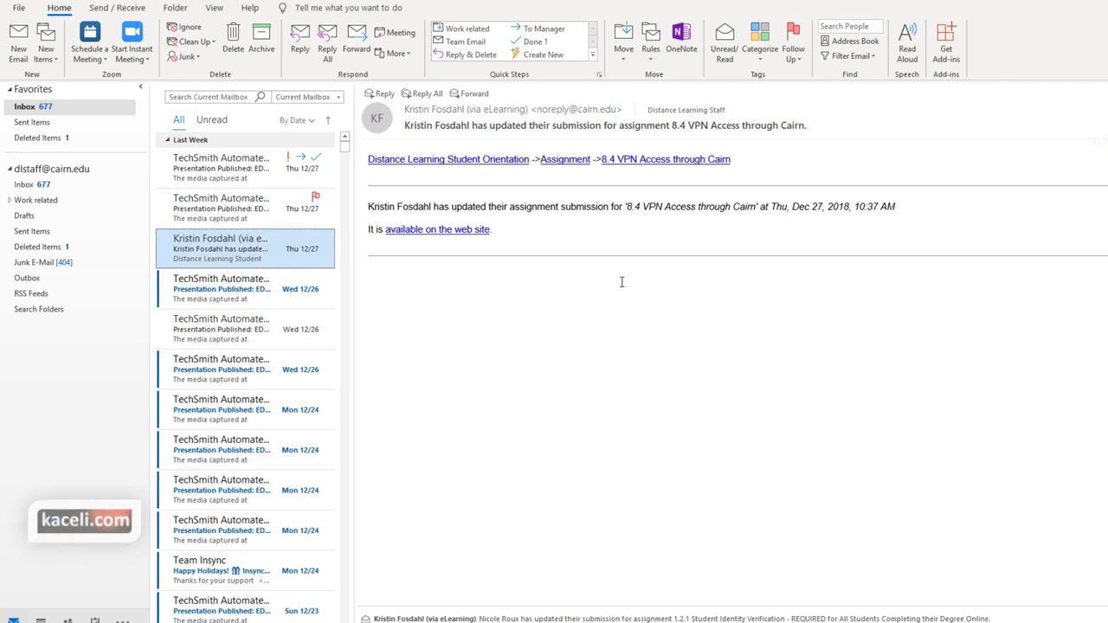
{"action": "left_click", "coordinate": [214, 8]}
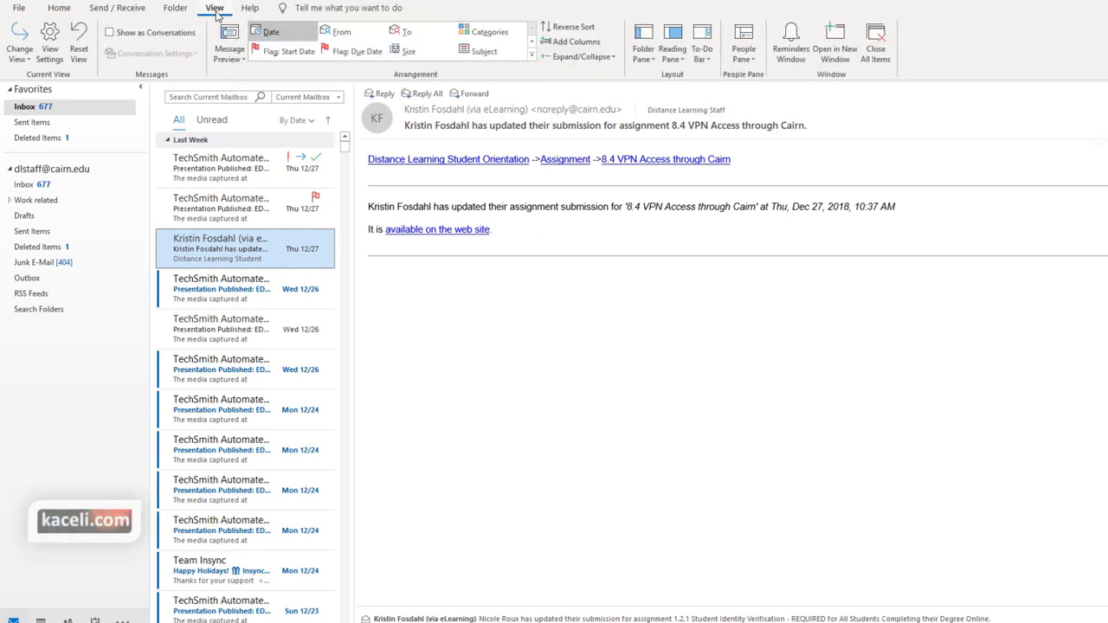
{"action": "left_click", "coordinate": [714, 66]}
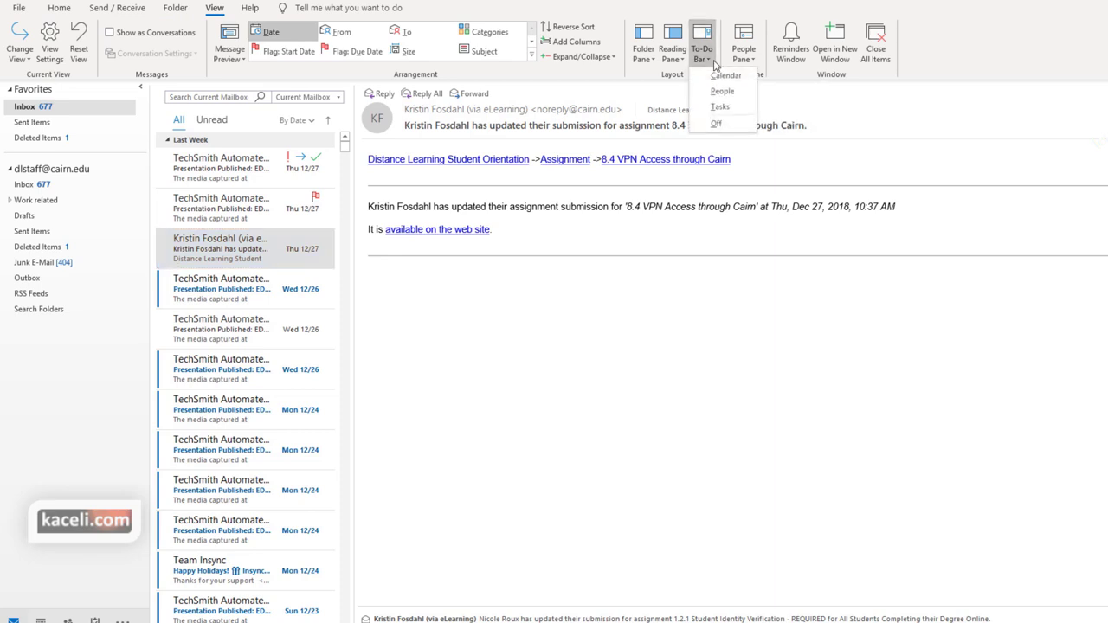
{"action": "left_click", "coordinate": [724, 109]}
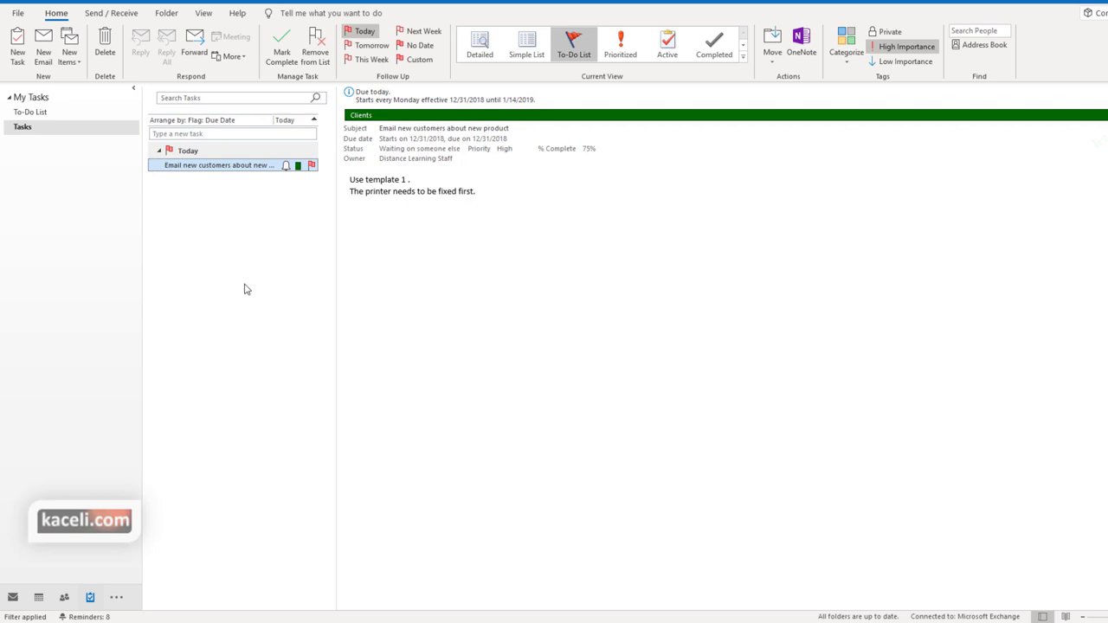
Create a new task 'Send monthly update' starting December 31 with a later due date
{"action": "left_click", "coordinate": [17, 47]}
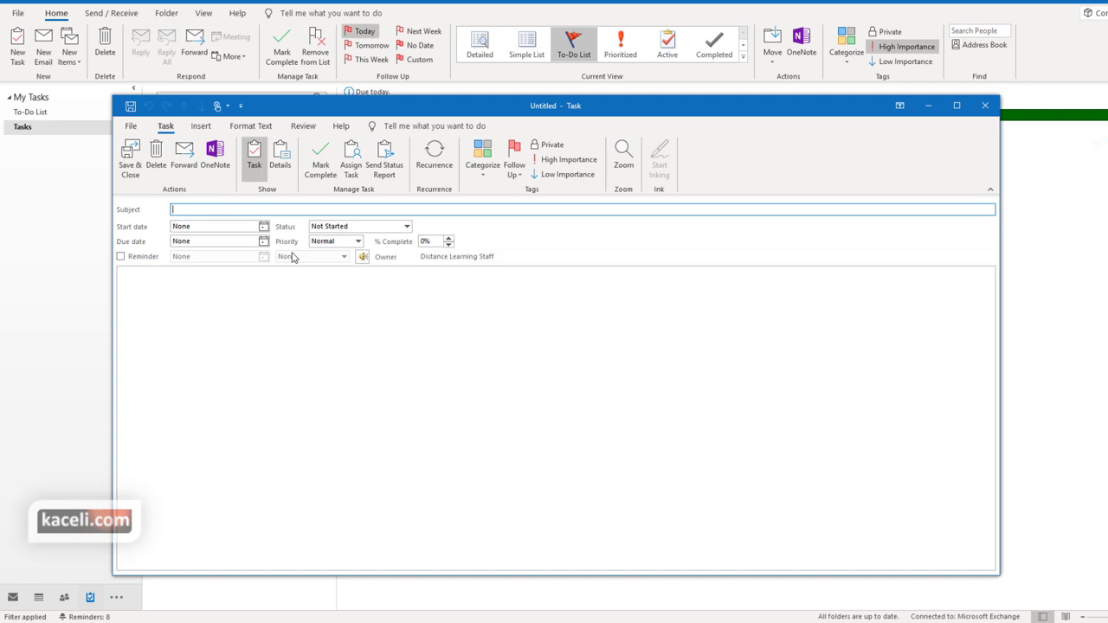
{"action": "type", "text": "Send monthly update"}
{"action": "left_click", "coordinate": [263, 226]}
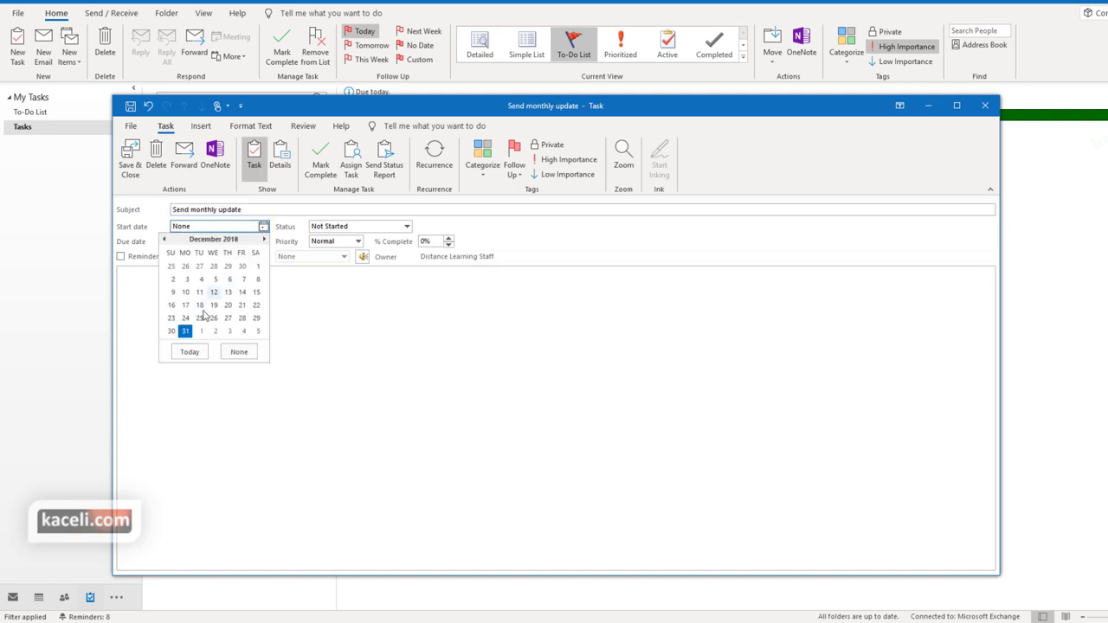
{"action": "left_click", "coordinate": [184, 330]}
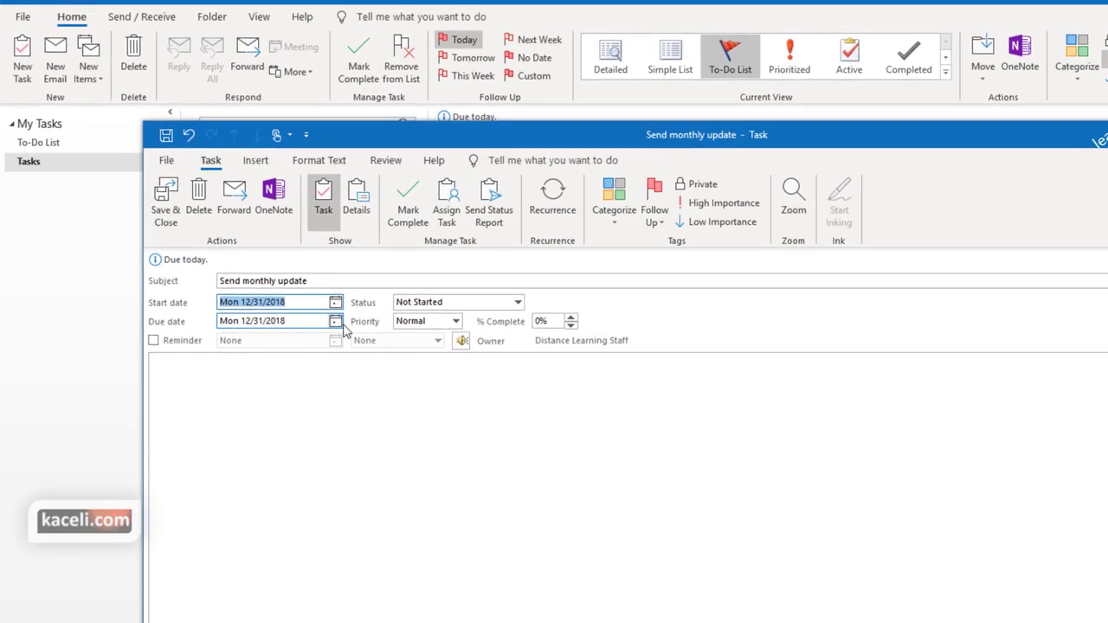
{"action": "left_click", "coordinate": [336, 322]}
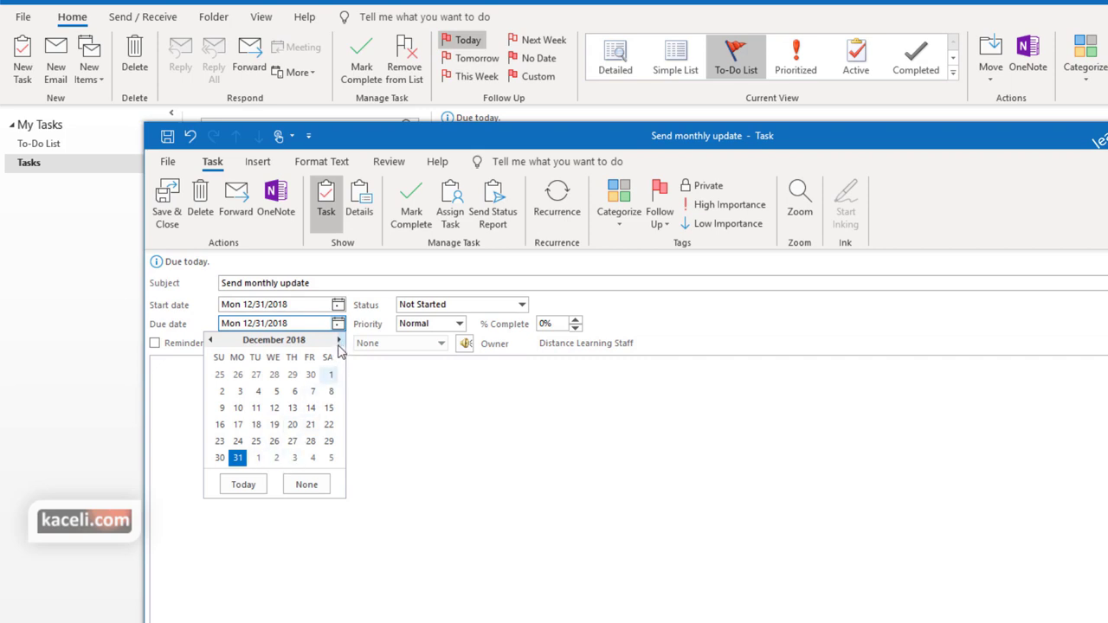
{"action": "left_click", "coordinate": [338, 340]}
{"action": "left_click", "coordinate": [339, 341]}
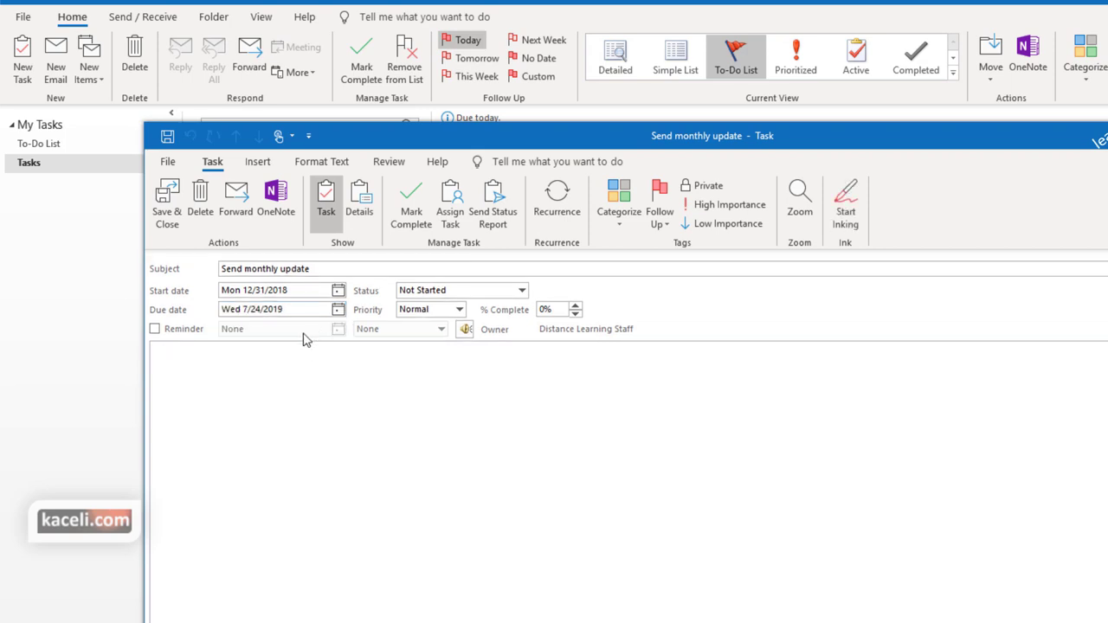
Turn on a reminder, set High priority, add 'Details and requirements here.' and check recurrence unchanged
{"action": "left_click", "coordinate": [183, 329]}
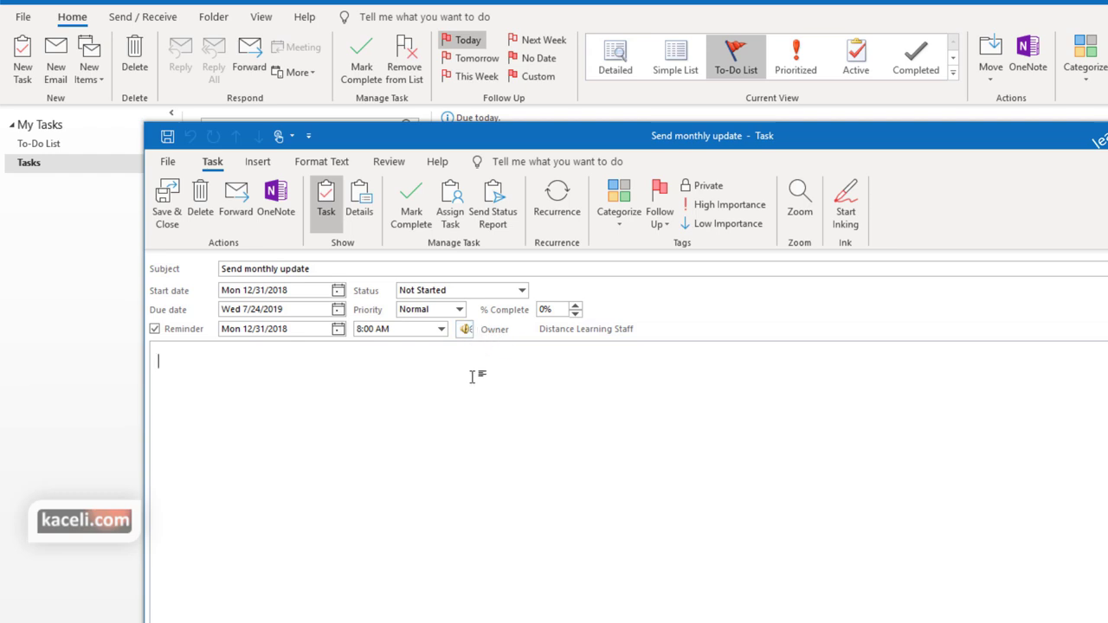
{"action": "left_click", "coordinate": [459, 309]}
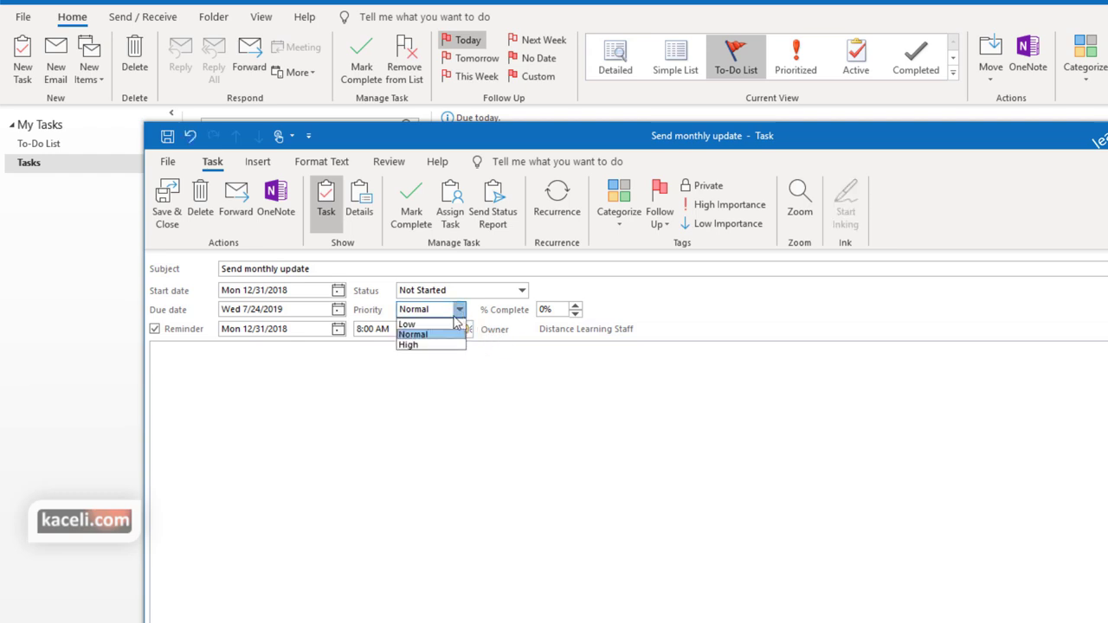
{"action": "left_click", "coordinate": [421, 346]}
{"action": "left_click", "coordinate": [524, 451]}
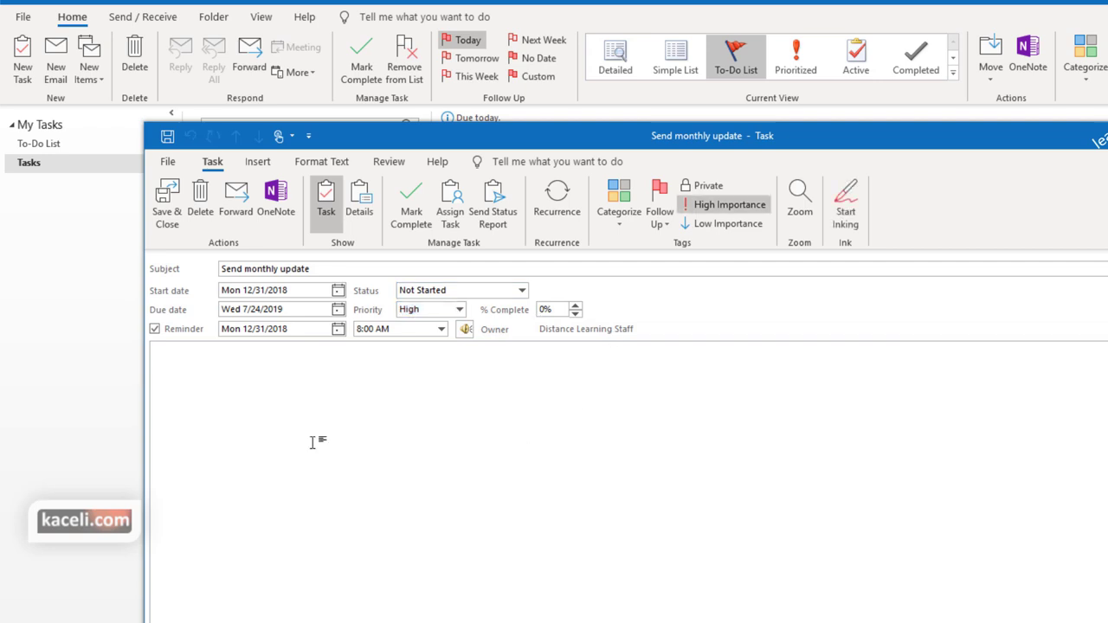
{"action": "type", "text": "Details and requirements here."}
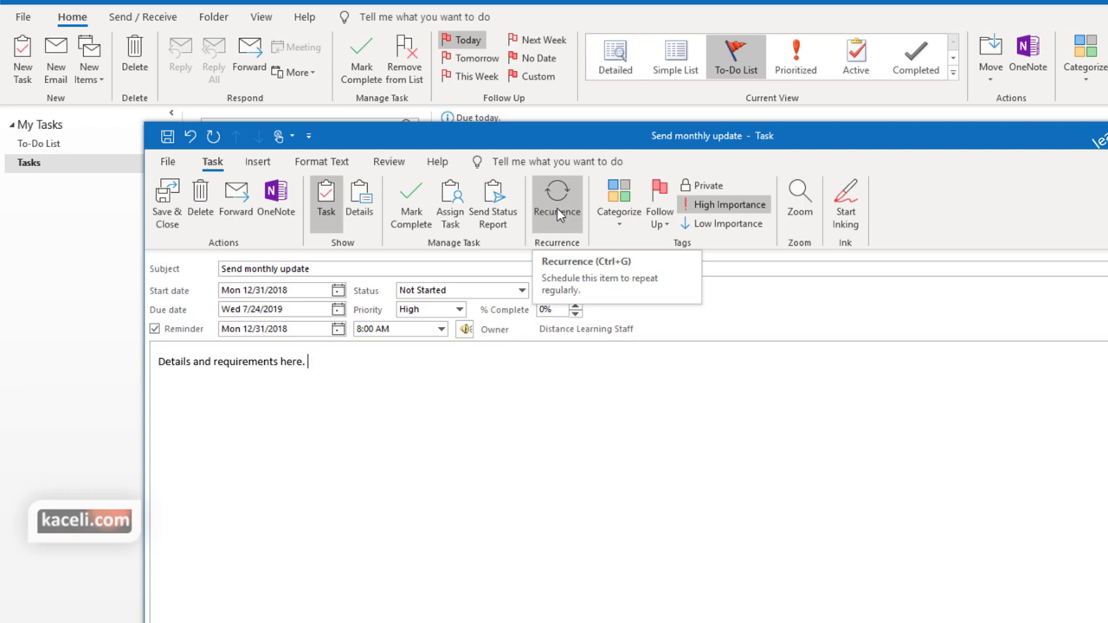
{"action": "left_click", "coordinate": [558, 214]}
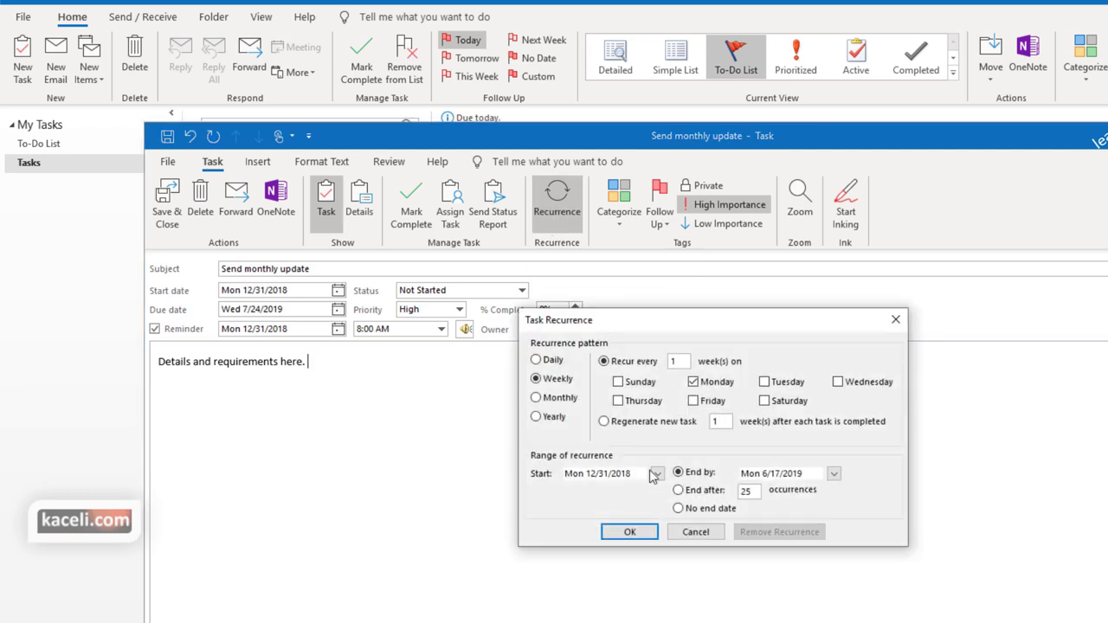
{"action": "key", "text": "Escape"}
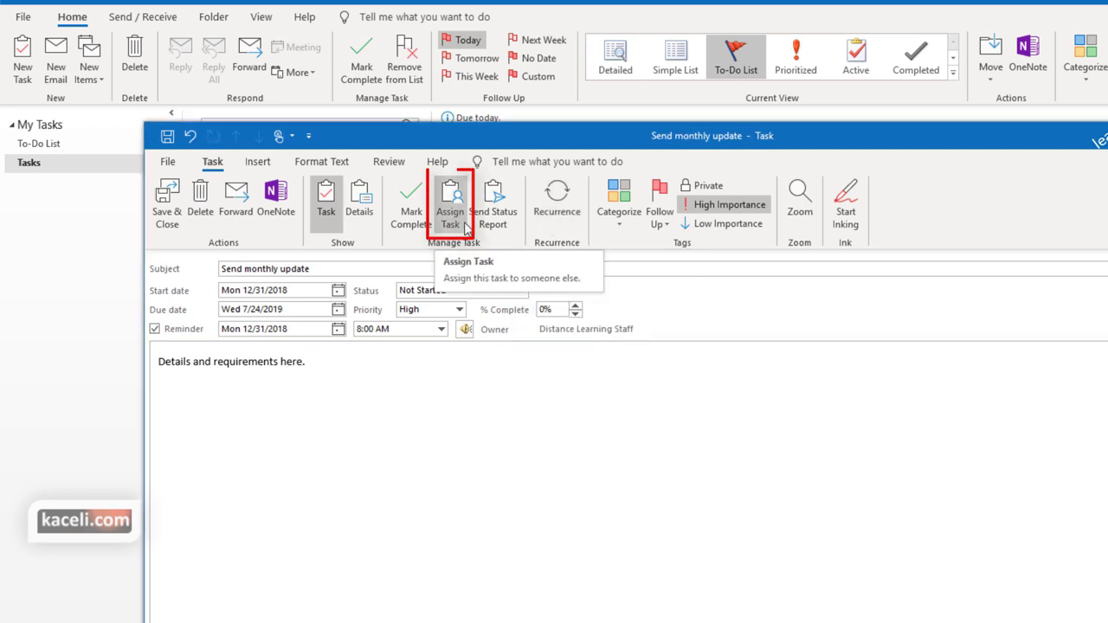
Assign the task to a recent contact and send it, accepting the reminder-off notice
{"action": "left_click", "coordinate": [459, 212]}
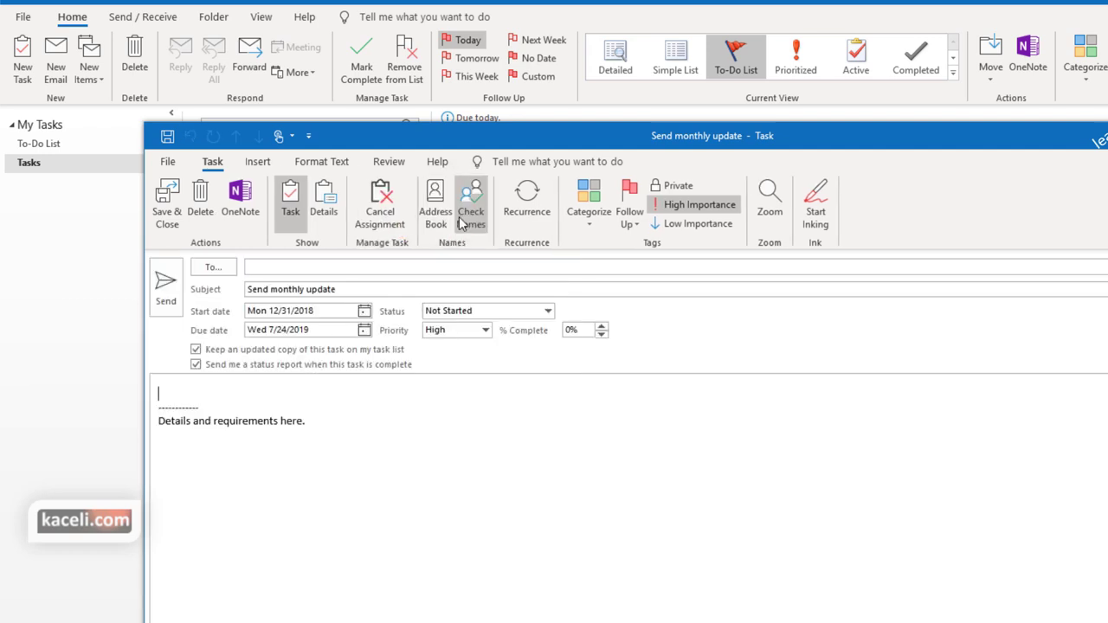
{"action": "left_click", "coordinate": [278, 265]}
{"action": "left_click", "coordinate": [304, 310]}
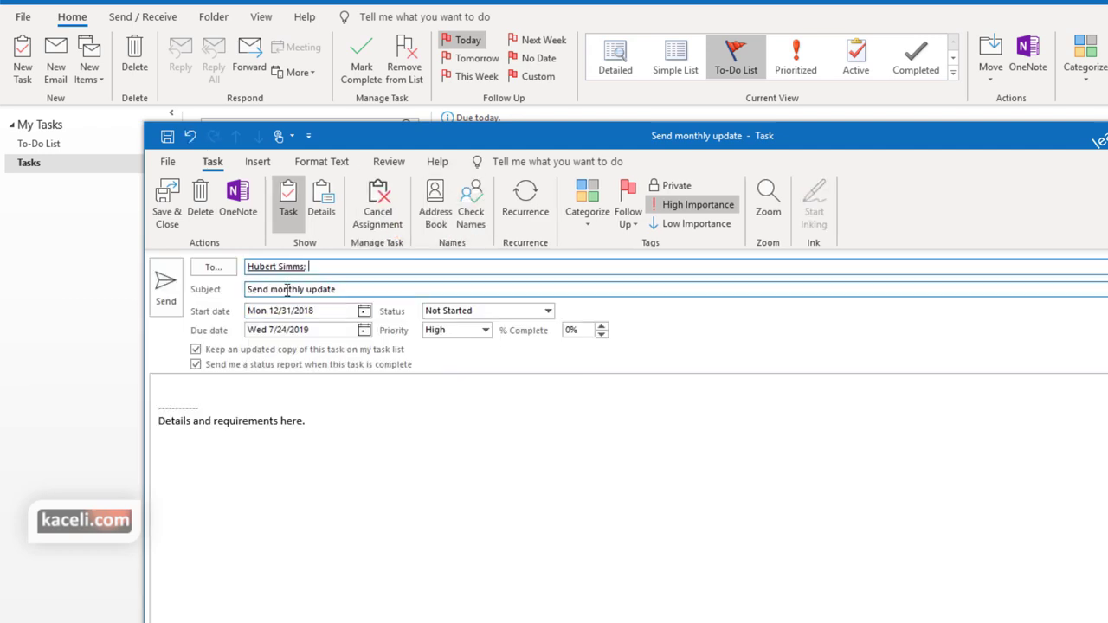
{"action": "key", "text": "Tab"}
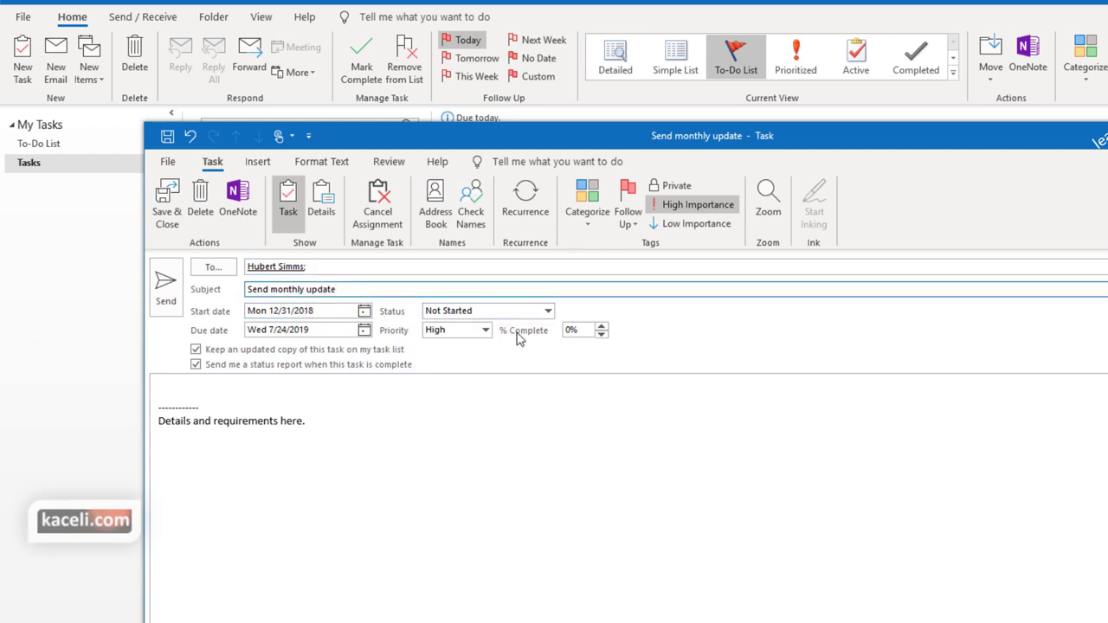
{"action": "left_click", "coordinate": [329, 437]}
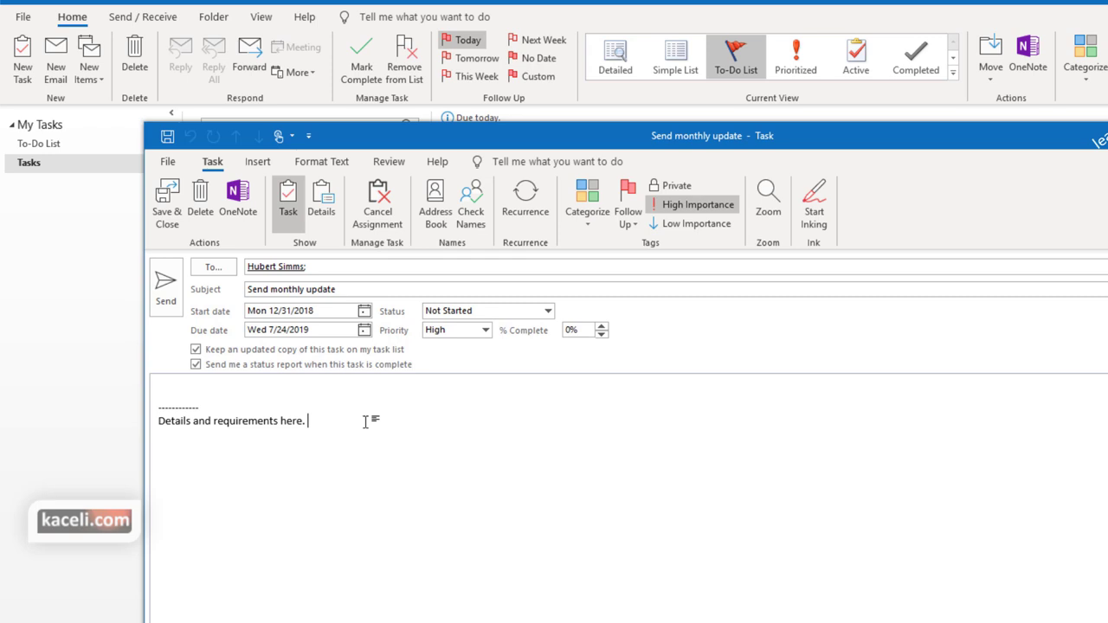
{"action": "left_click", "coordinate": [170, 292]}
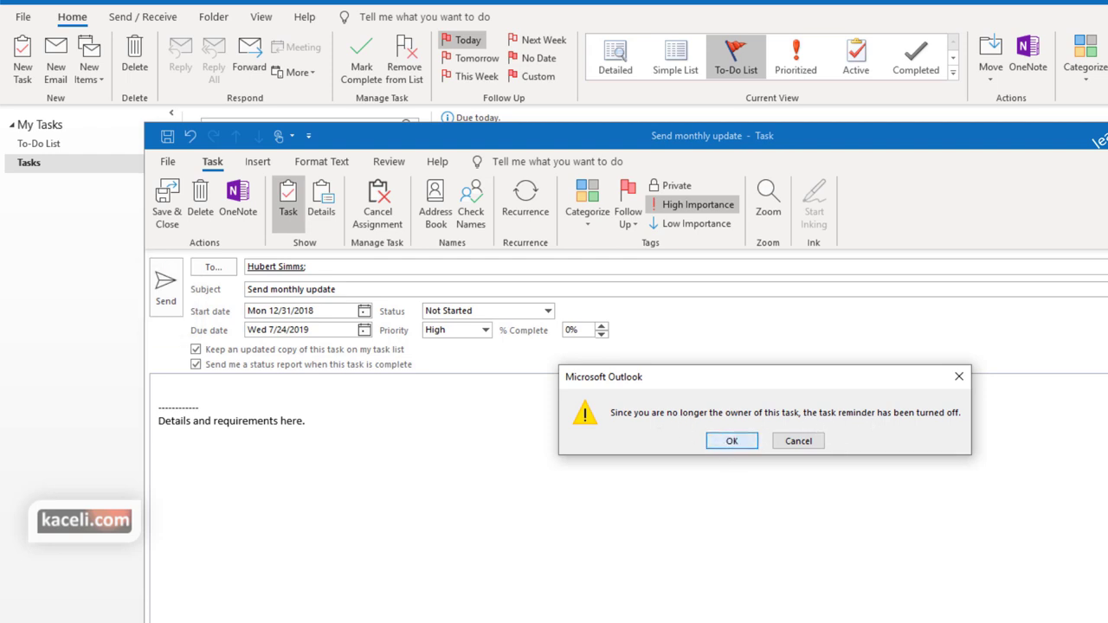
{"action": "left_click", "coordinate": [732, 441]}
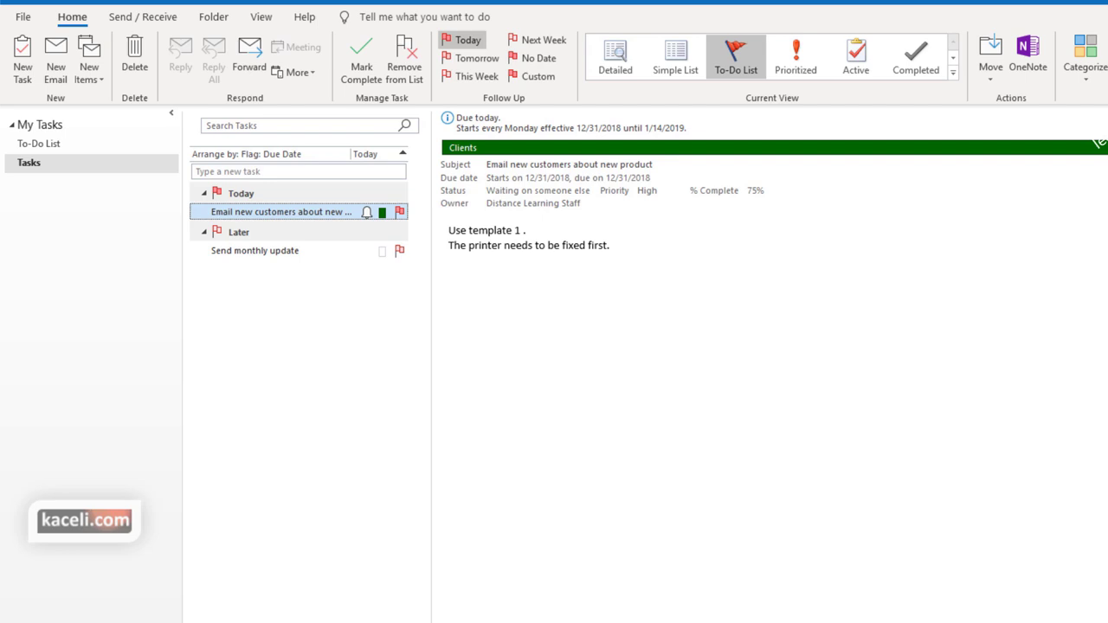
Open the Send monthly update task from the Tasks list in its own window
{"action": "key", "text": "ctrl+1"}
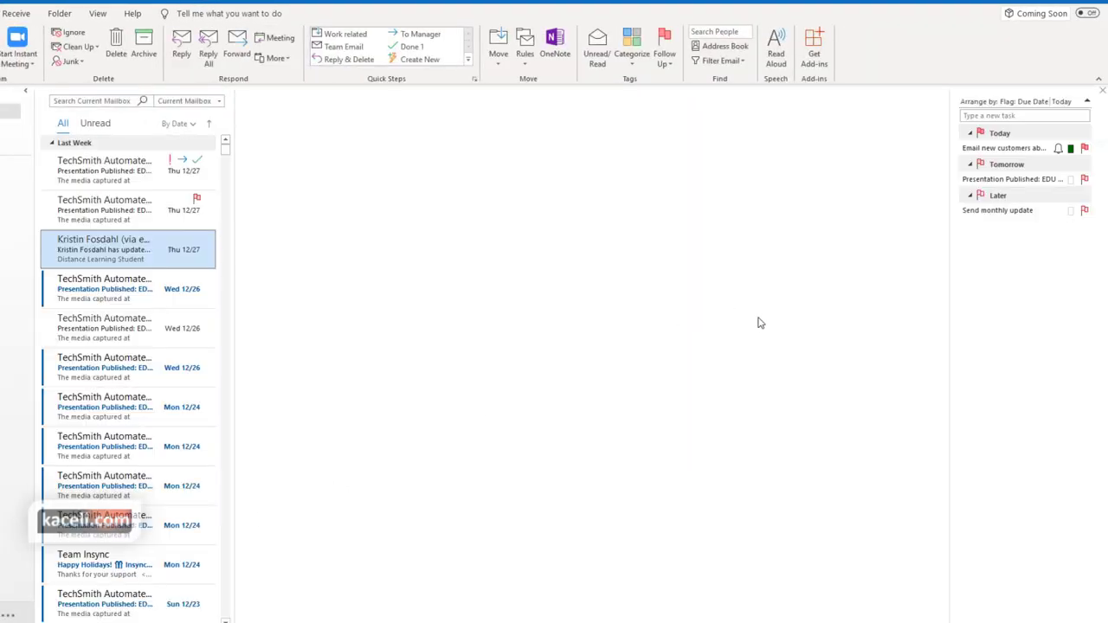
{"action": "mouse_move", "coordinate": [997, 199]}
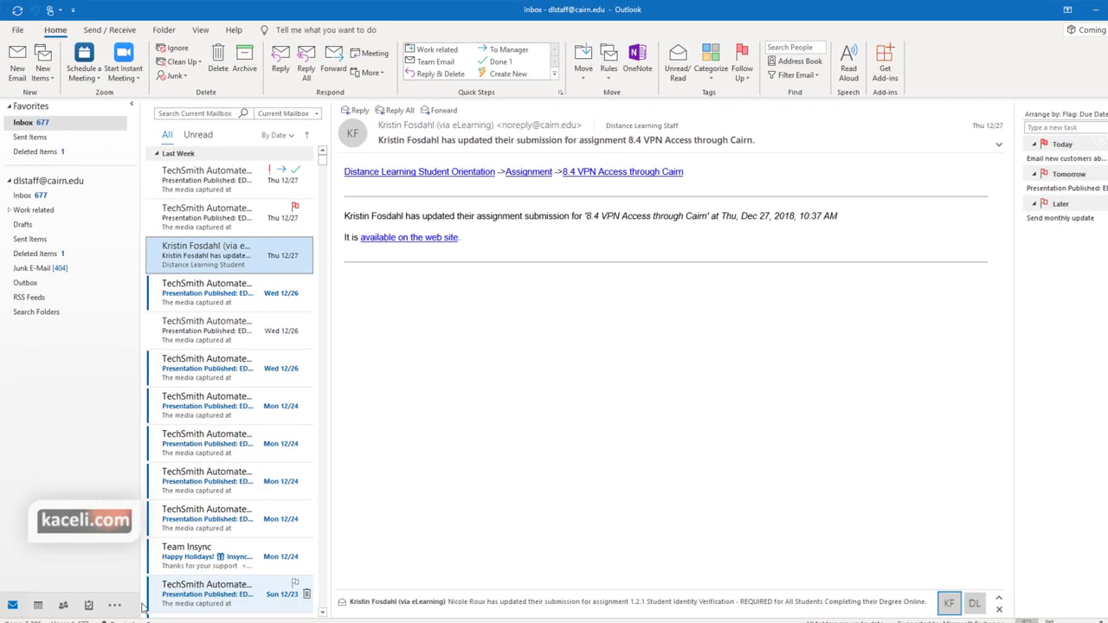
{"action": "left_click", "coordinate": [88, 605]}
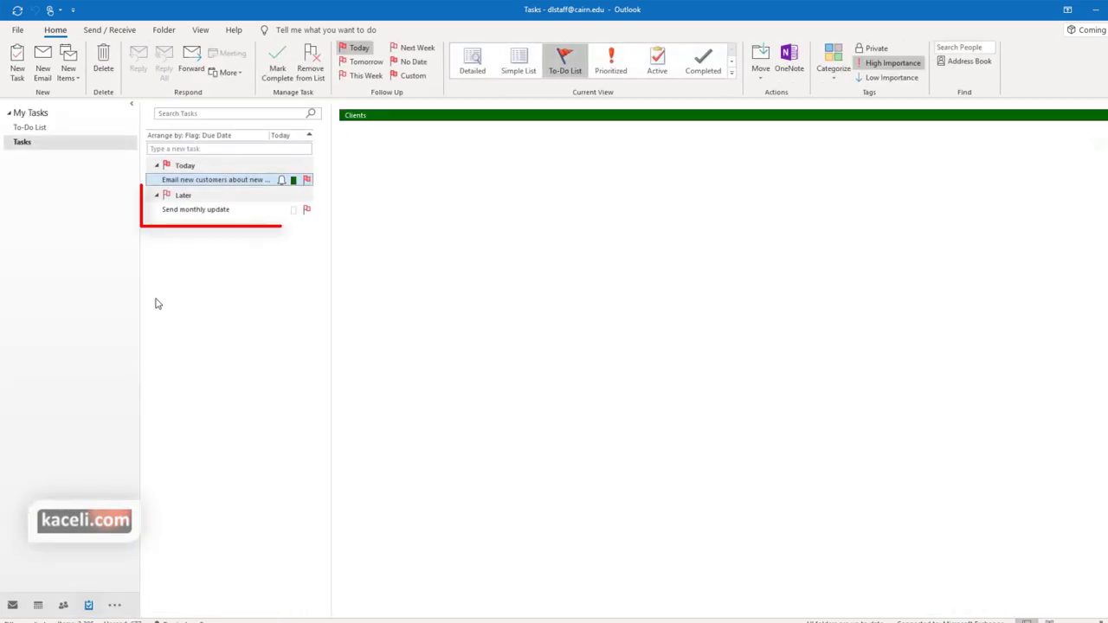
{"action": "left_click", "coordinate": [204, 212]}
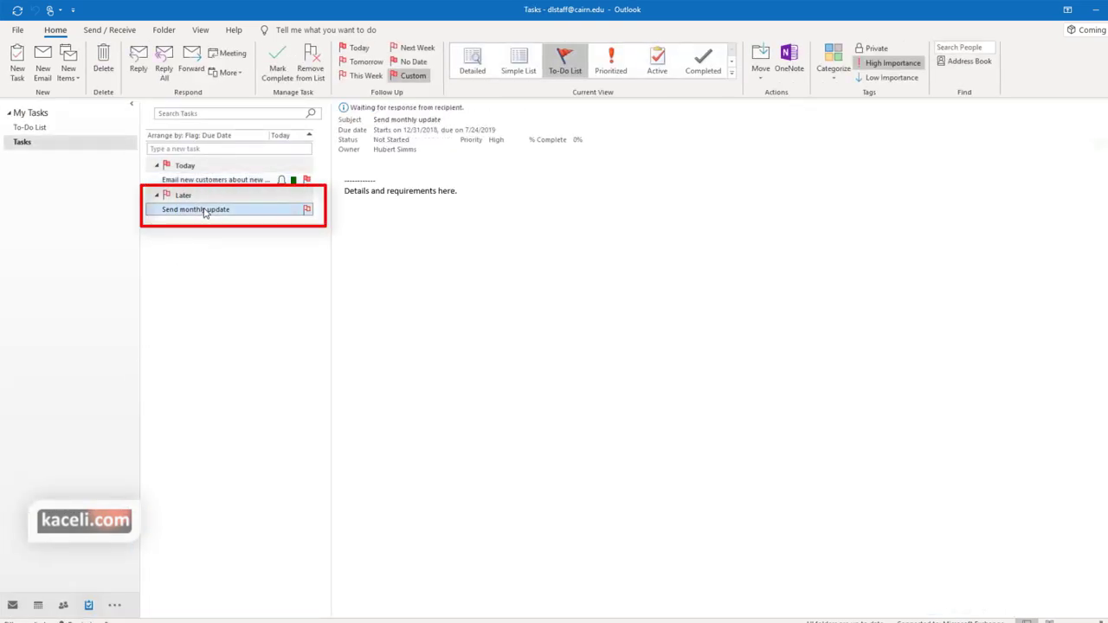
{"action": "double_click", "coordinate": [205, 212]}
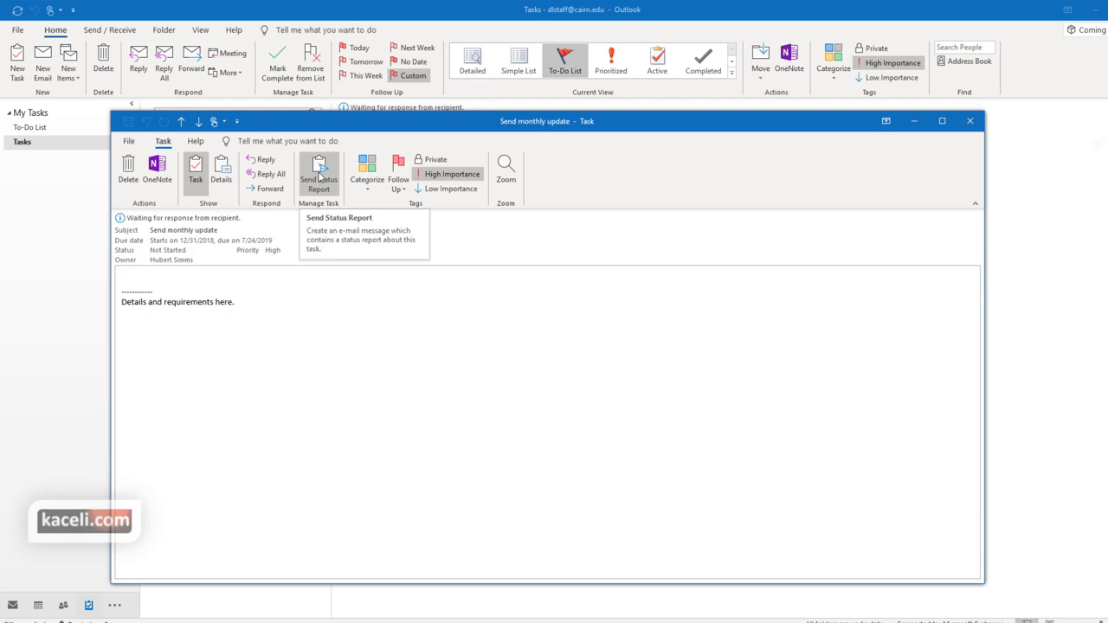
Create a status report for the task, discard it unsaved, and close the task window
{"action": "left_click", "coordinate": [320, 182]}
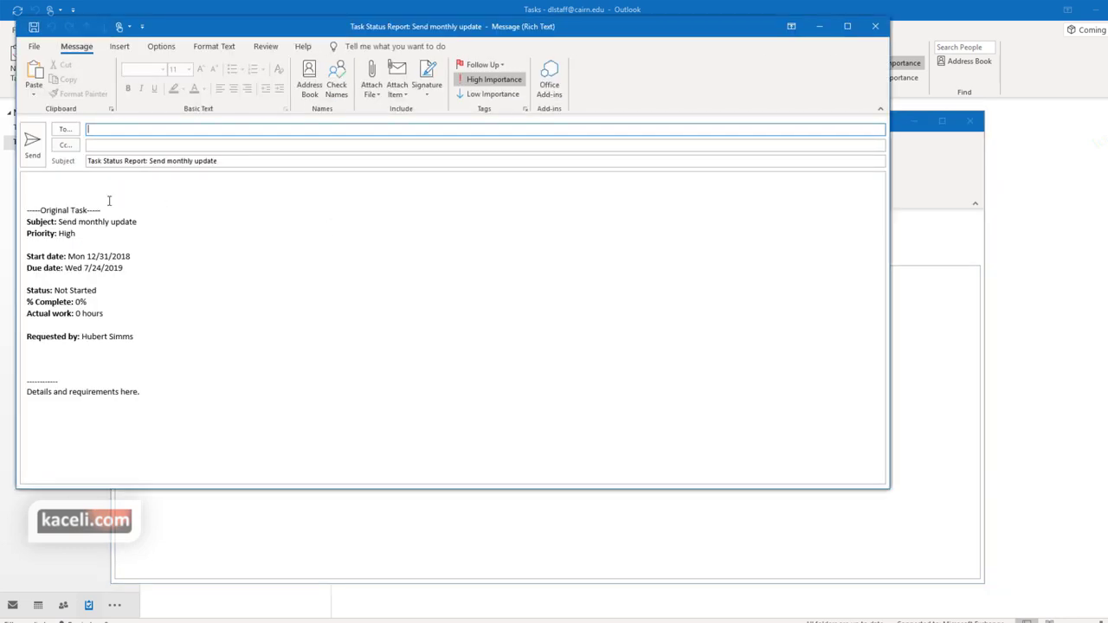
{"action": "left_click", "coordinate": [876, 30]}
{"action": "left_click", "coordinate": [586, 356]}
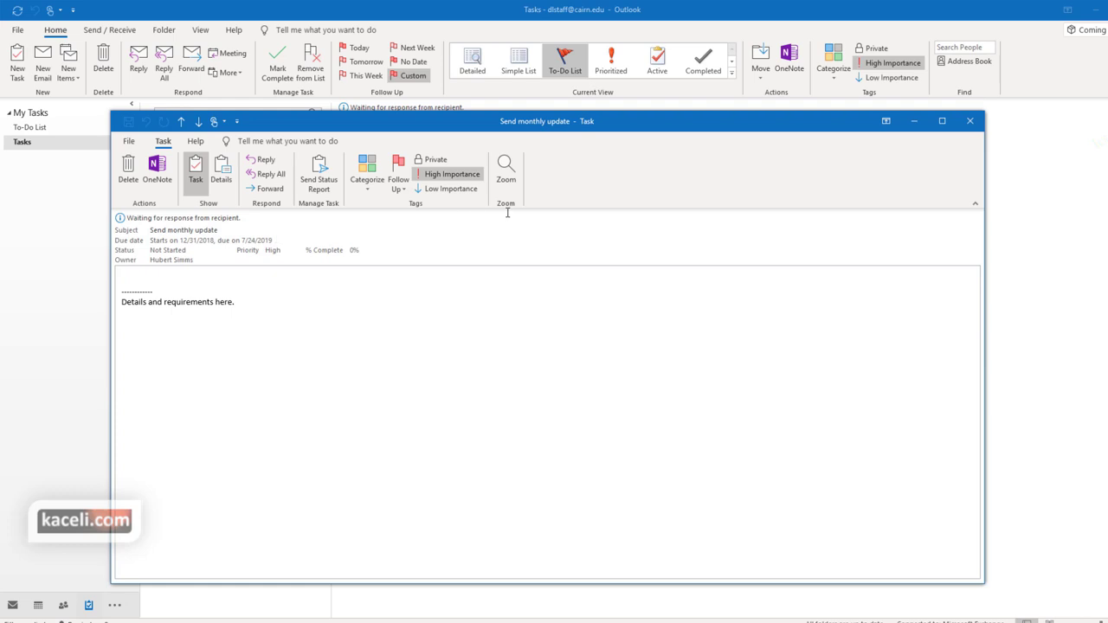
{"action": "left_click", "coordinate": [969, 121]}
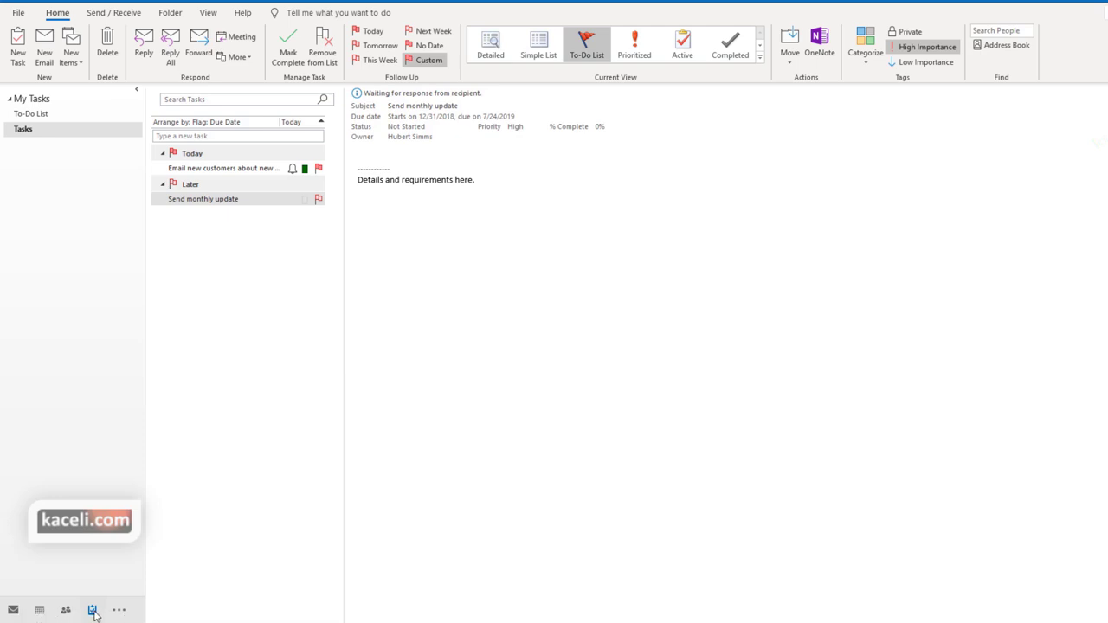
Switch to Notes and raise the navigation bar's maximum visible items to 6
{"action": "left_click", "coordinate": [120, 611]}
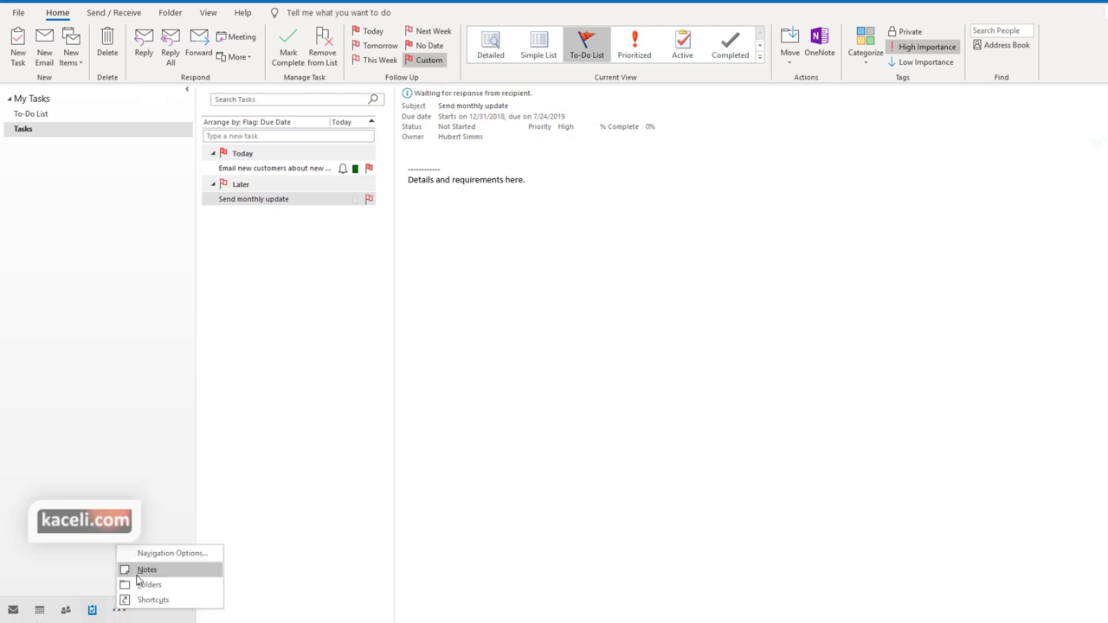
{"action": "left_click", "coordinate": [138, 571]}
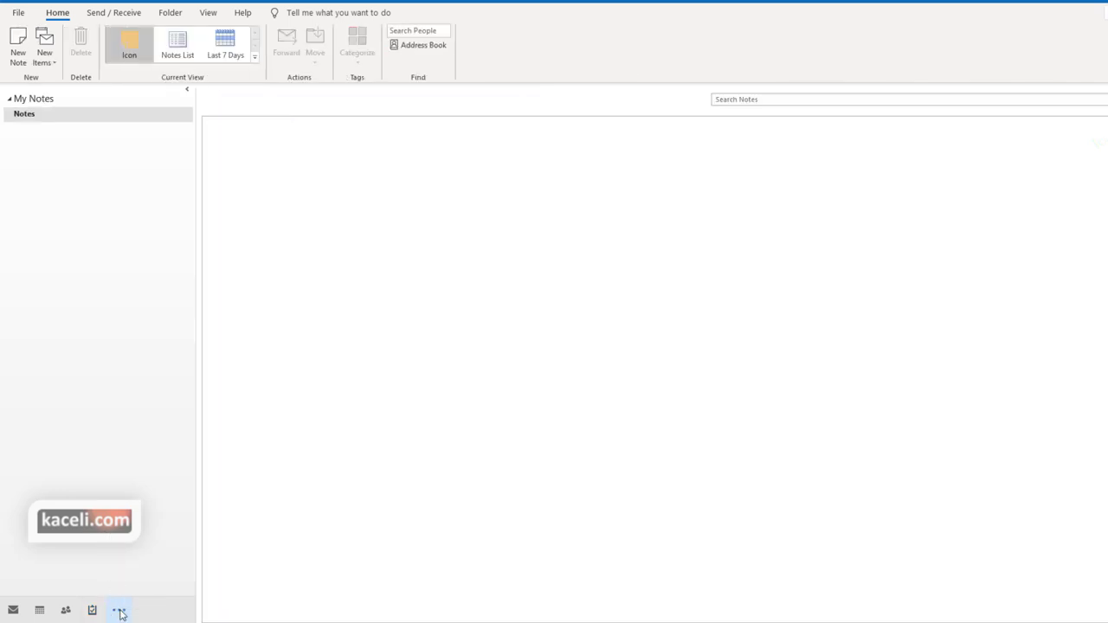
{"action": "left_click", "coordinate": [119, 611]}
{"action": "left_click", "coordinate": [172, 558]}
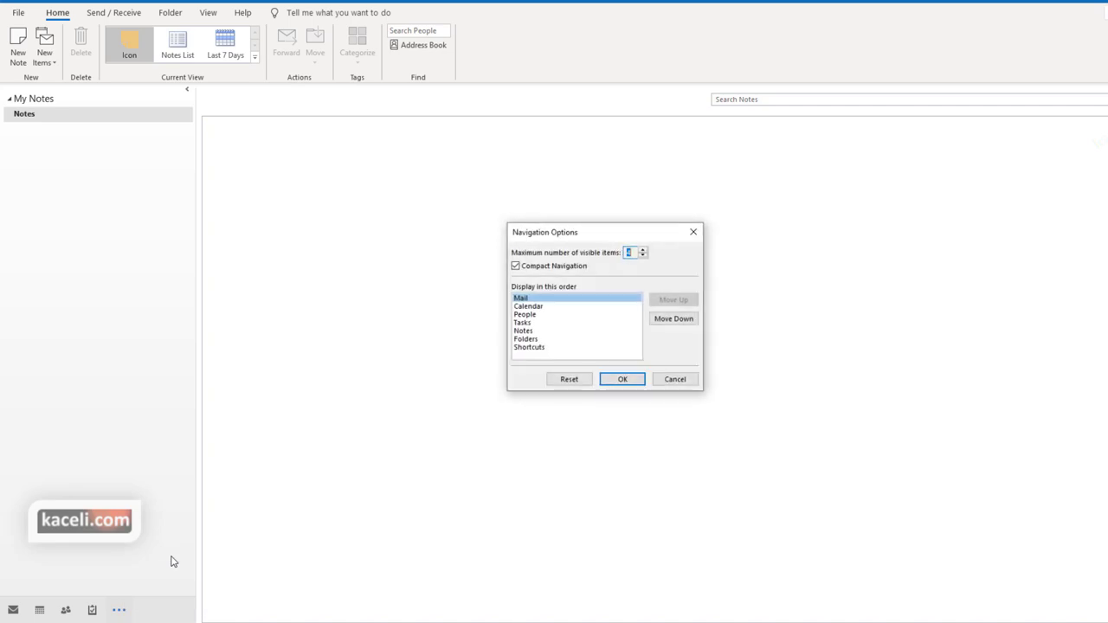
{"action": "left_click", "coordinate": [642, 249]}
{"action": "left_click", "coordinate": [642, 249]}
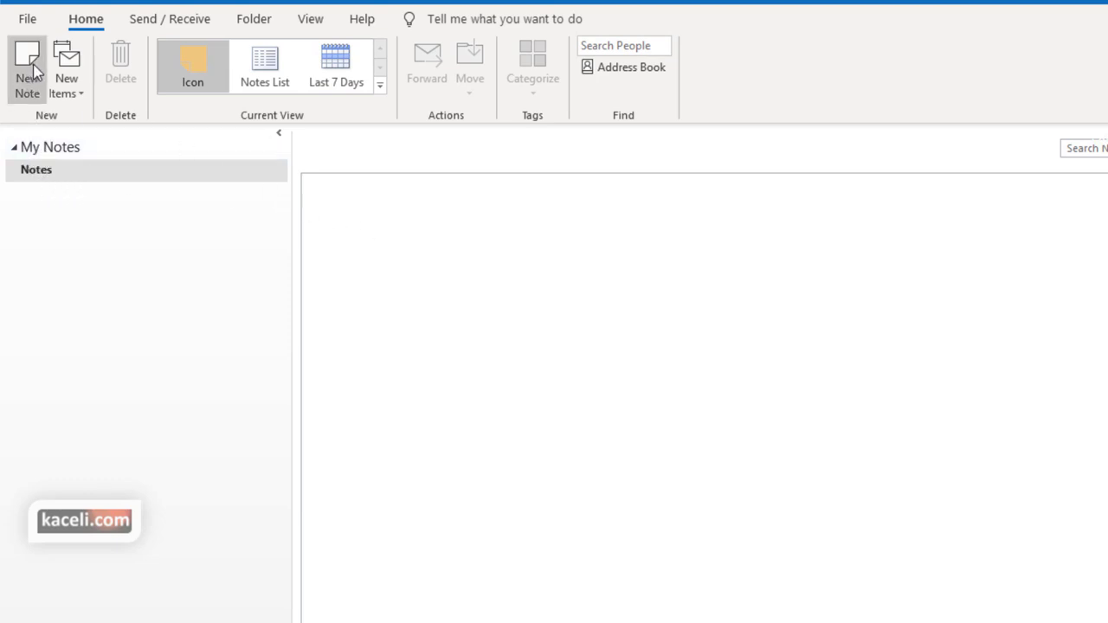
Try the Notes List and Last 7 Days views, then return to Icon view
{"action": "left_click", "coordinate": [73, 76]}
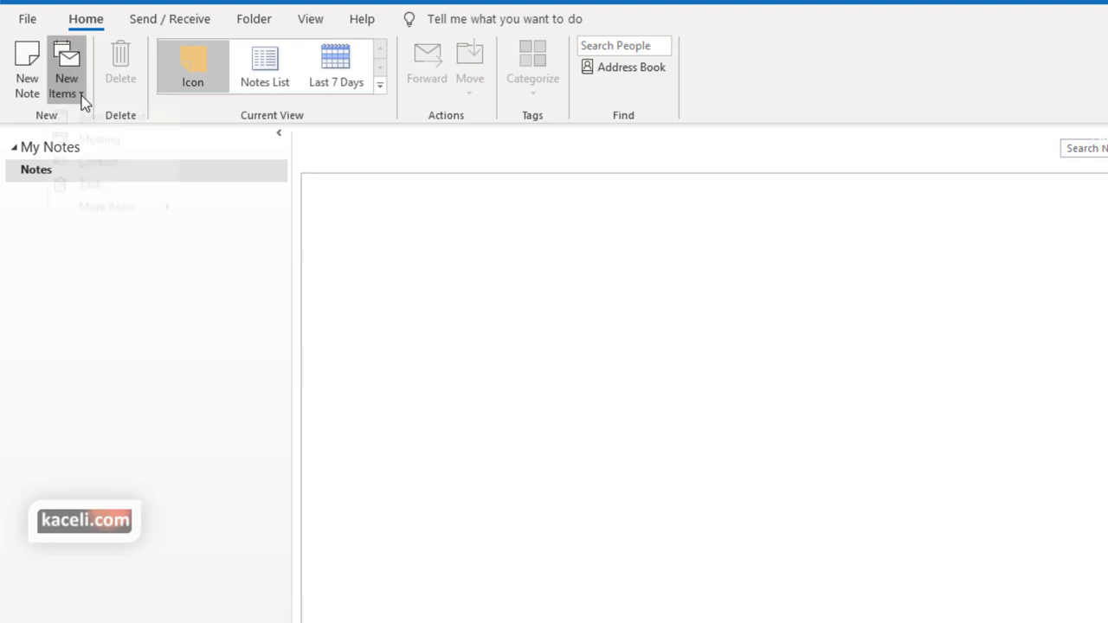
{"action": "left_click", "coordinate": [83, 95]}
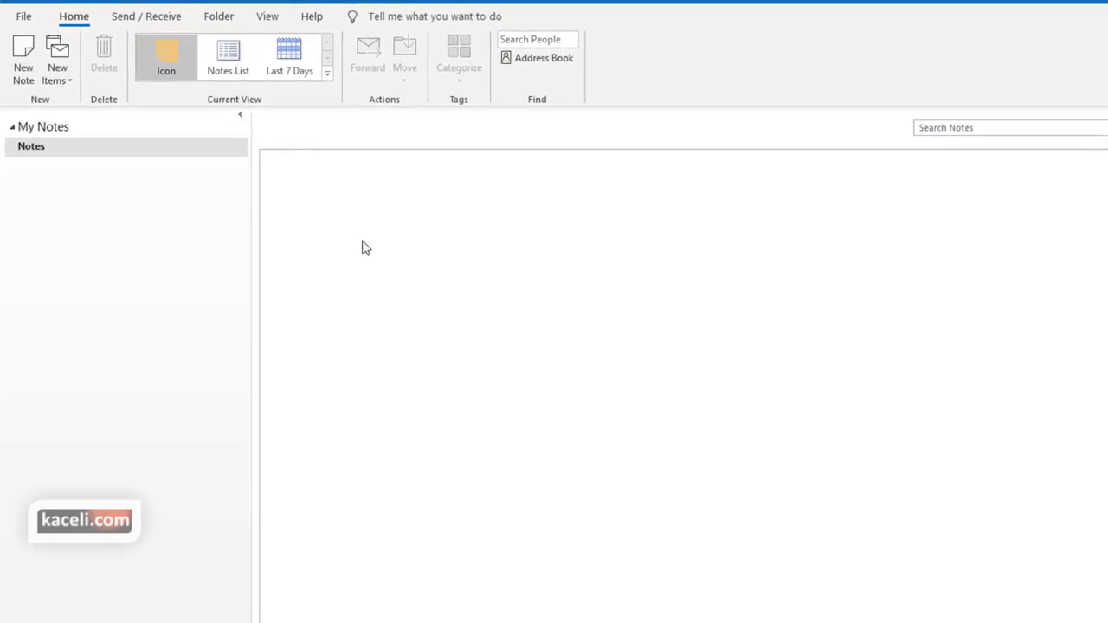
{"action": "left_click", "coordinate": [223, 60]}
{"action": "left_click", "coordinate": [192, 67]}
{"action": "left_click", "coordinate": [306, 56]}
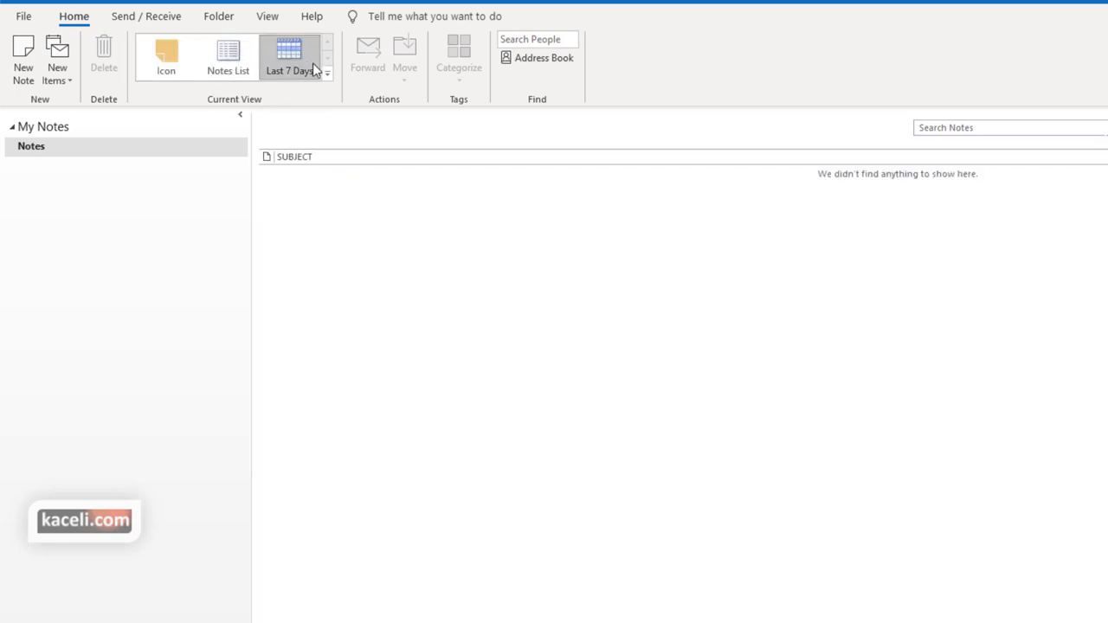
{"action": "left_click", "coordinate": [326, 75]}
{"action": "left_click", "coordinate": [166, 55]}
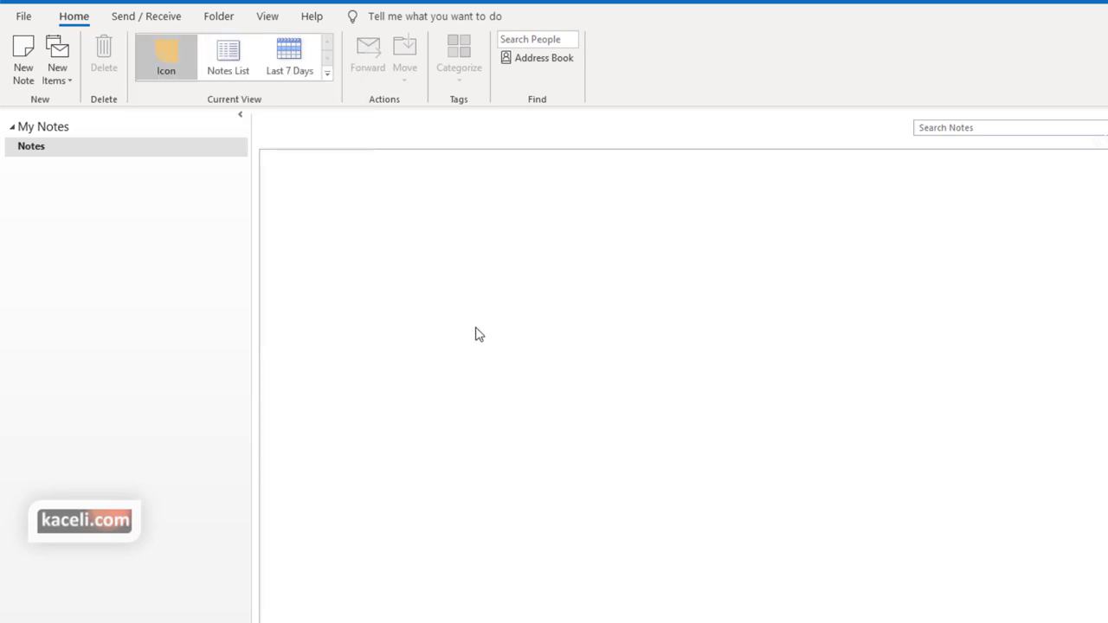
Create the 'Using Microsoft Outlook Tutorial' note from pasted text, removing its placeholder first line
{"action": "left_click", "coordinate": [22, 69]}
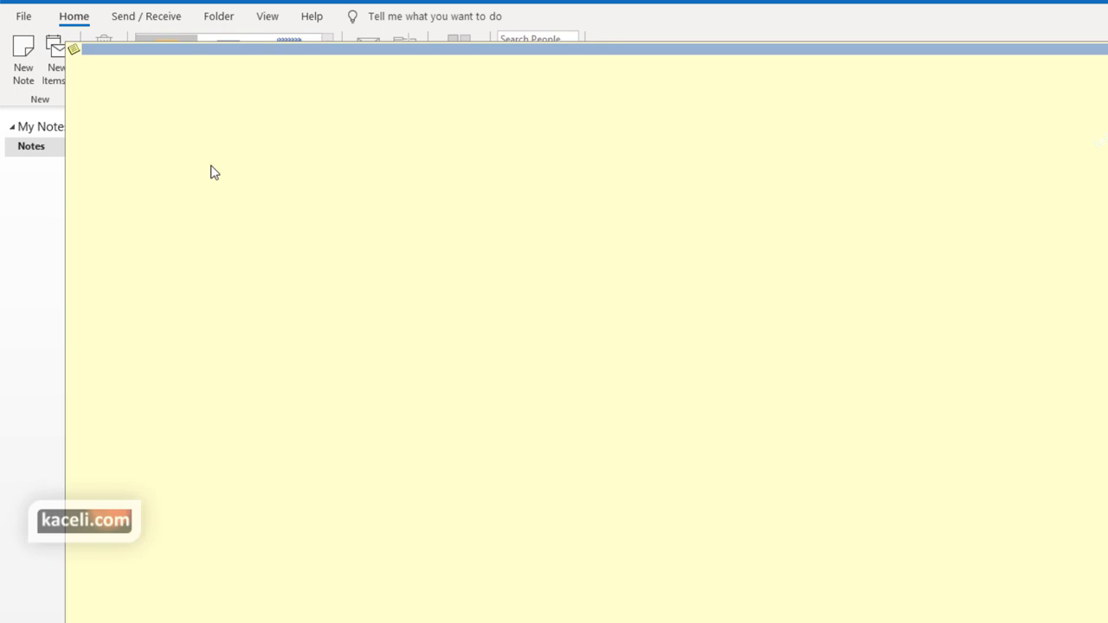
{"action": "type", "text": "New note. Using Microsoft Outlook Tutorial"}
{"action": "key", "text": "Escape"}
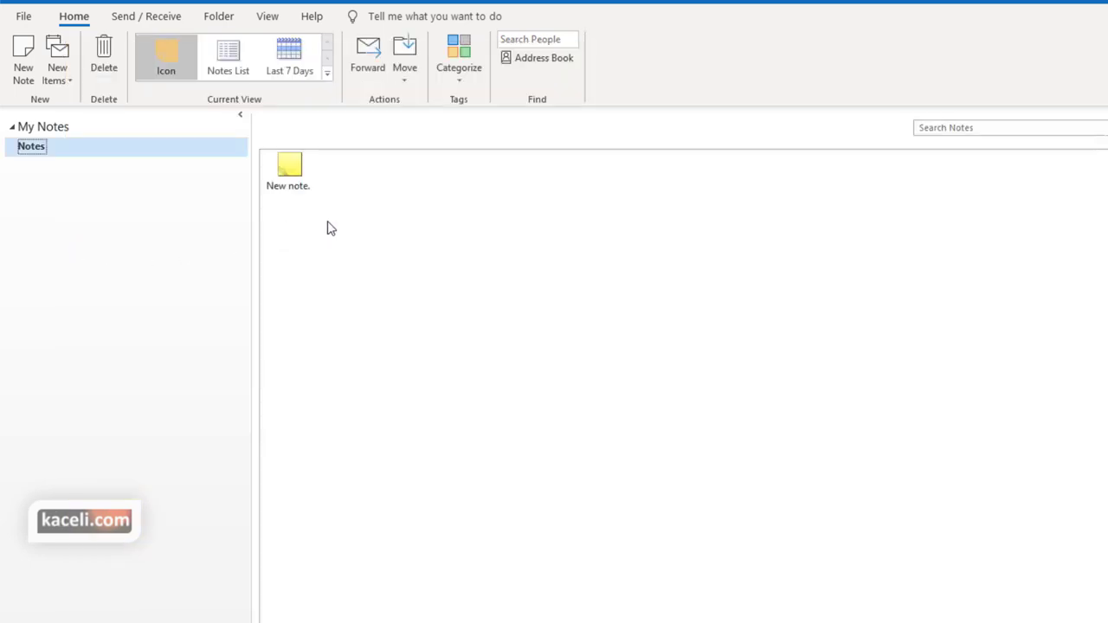
{"action": "double_click", "coordinate": [289, 170]}
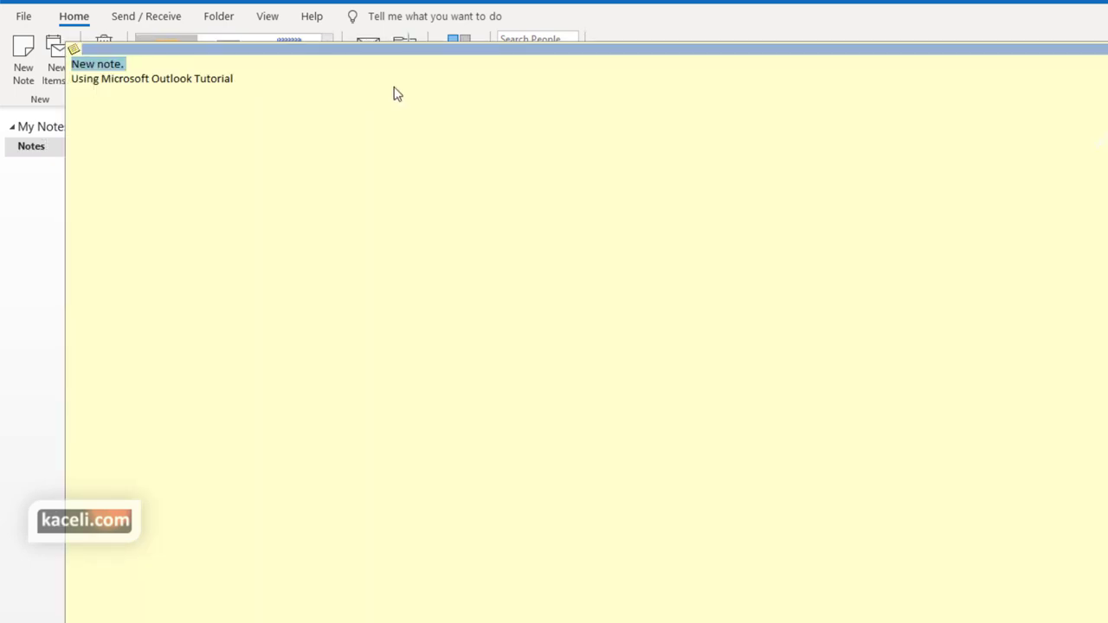
{"action": "key", "text": "Delete"}
{"action": "key", "text": "Escape"}
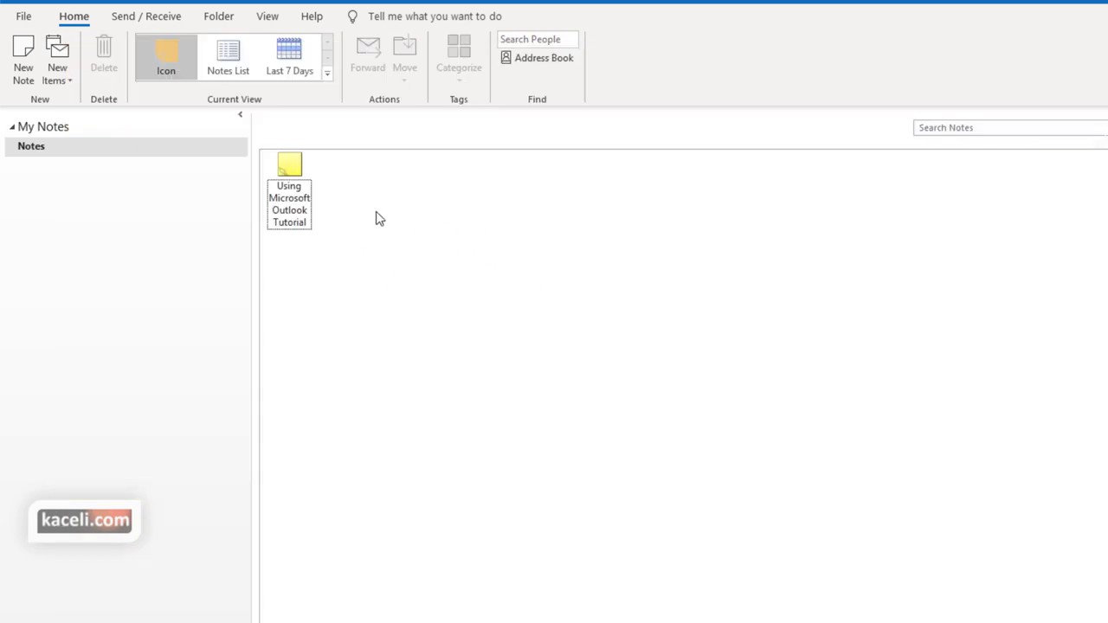
Create a second note, Note 2, and close it
{"action": "left_click", "coordinate": [26, 63]}
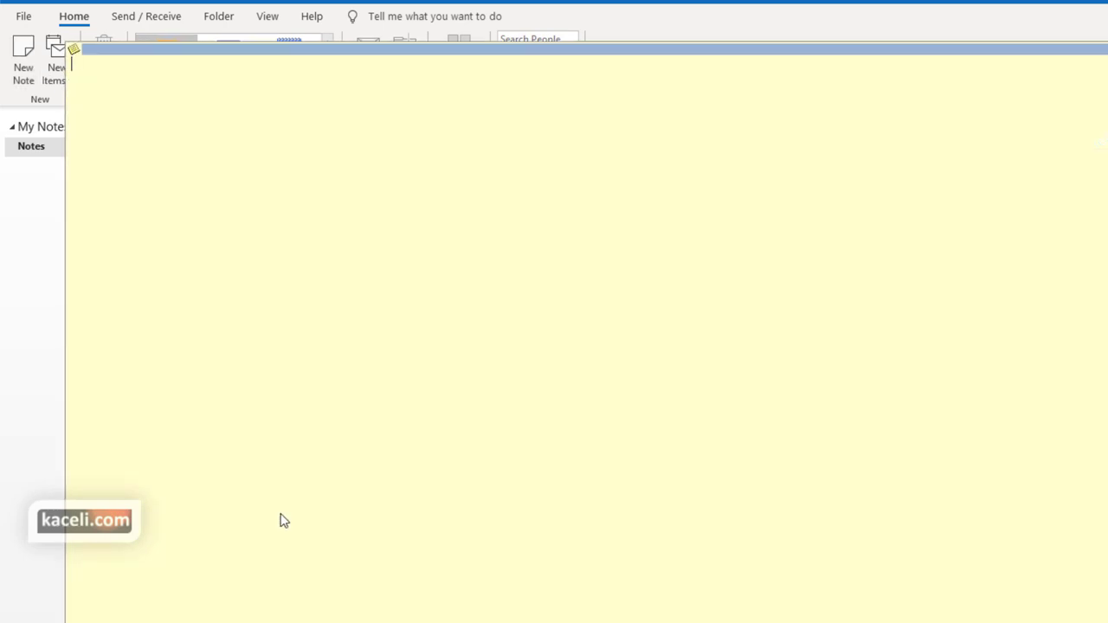
{"action": "left_click_drag", "start_coordinate": [67, 321], "coordinate": [393, 361]}
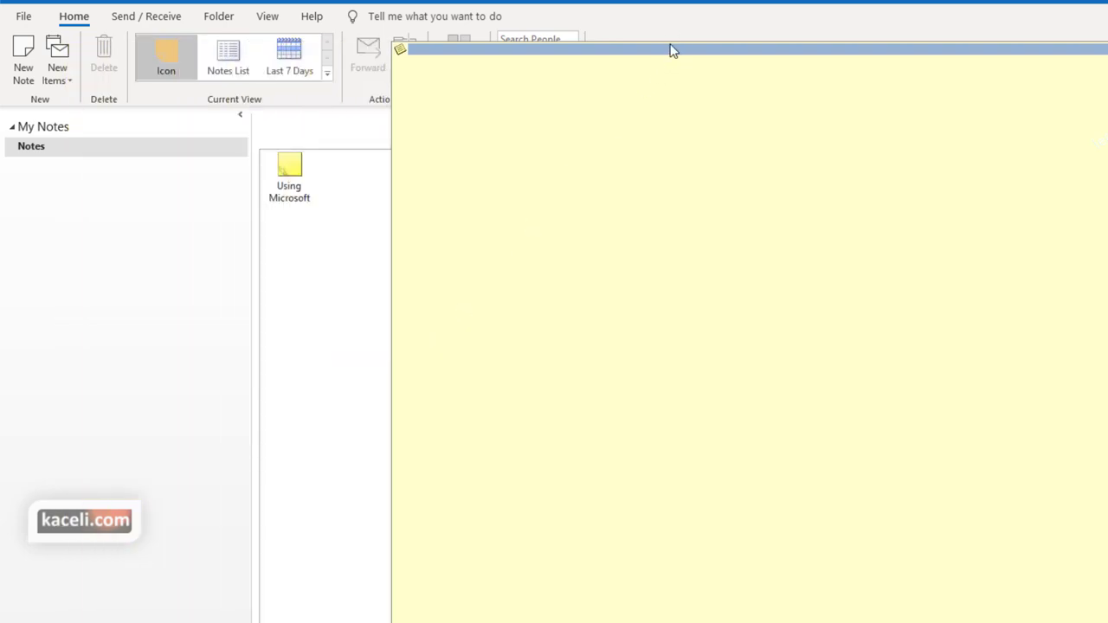
{"action": "key", "text": "Escape"}
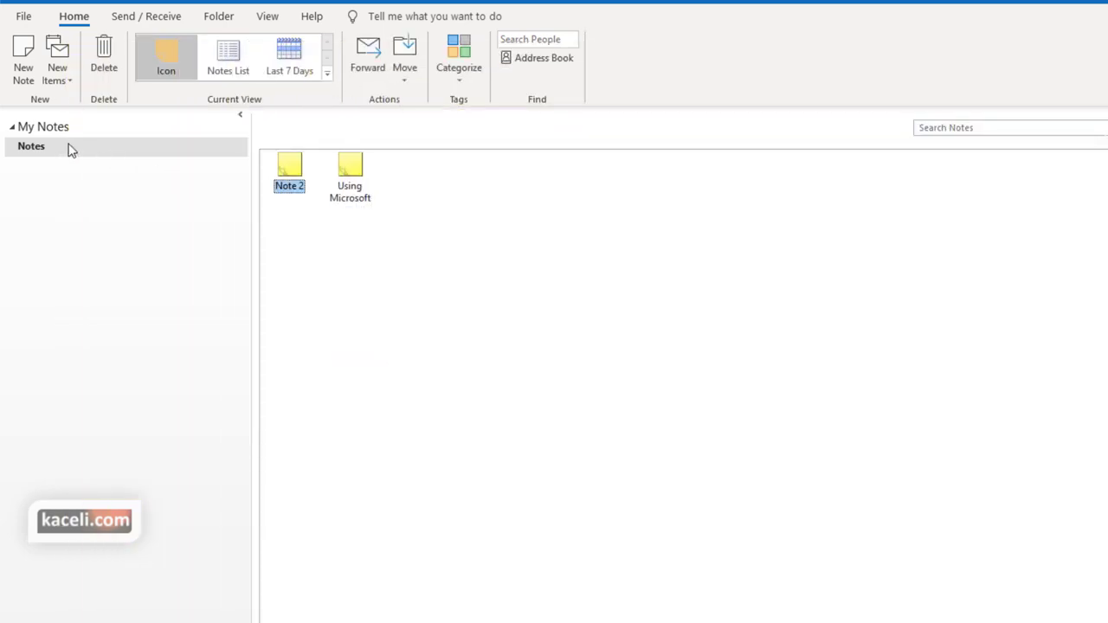
Start a Share Notes invitation for the Notes folder
{"action": "right_click", "coordinate": [71, 149]}
{"action": "mouse_move", "coordinate": [116, 315]}
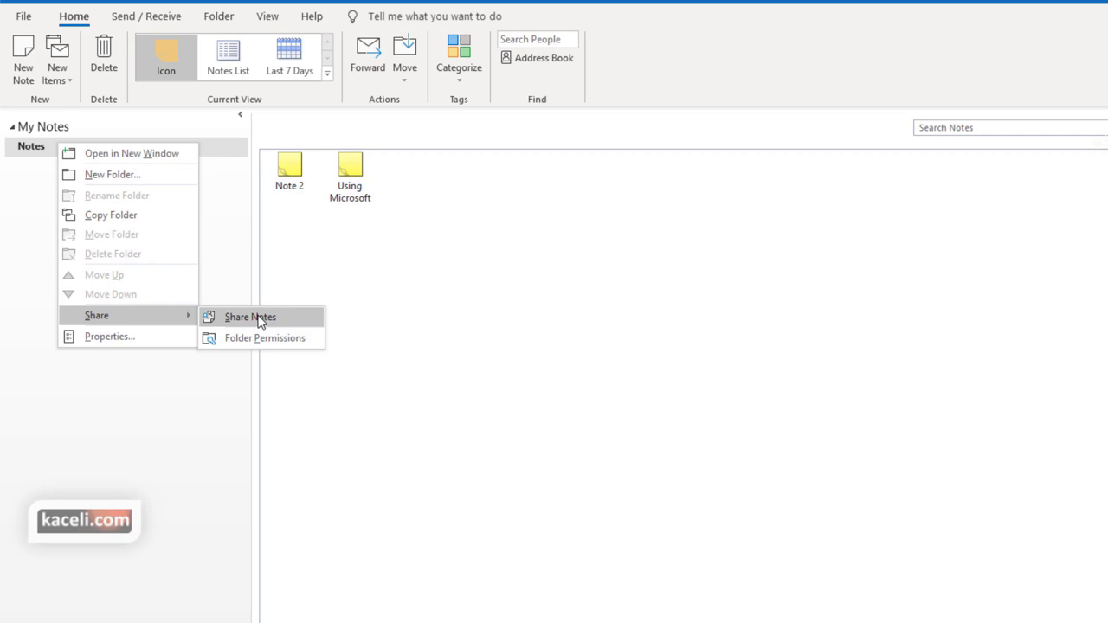
{"action": "left_click", "coordinate": [260, 322]}
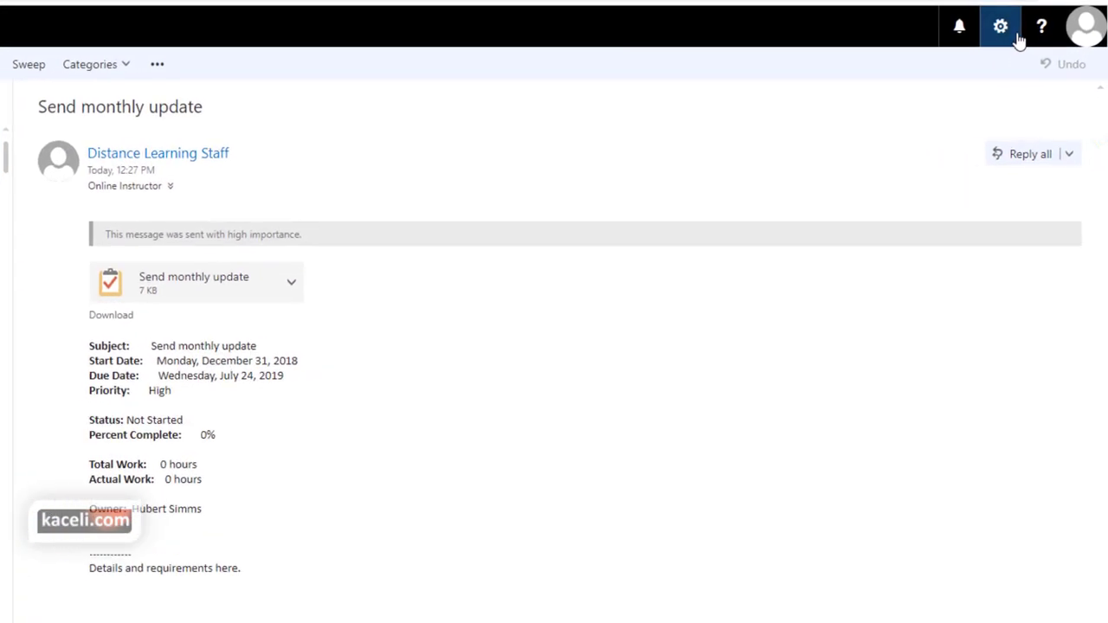
Create a new inbox rule named 'Forward email' that applies to all messages
{"action": "left_click", "coordinate": [1000, 31]}
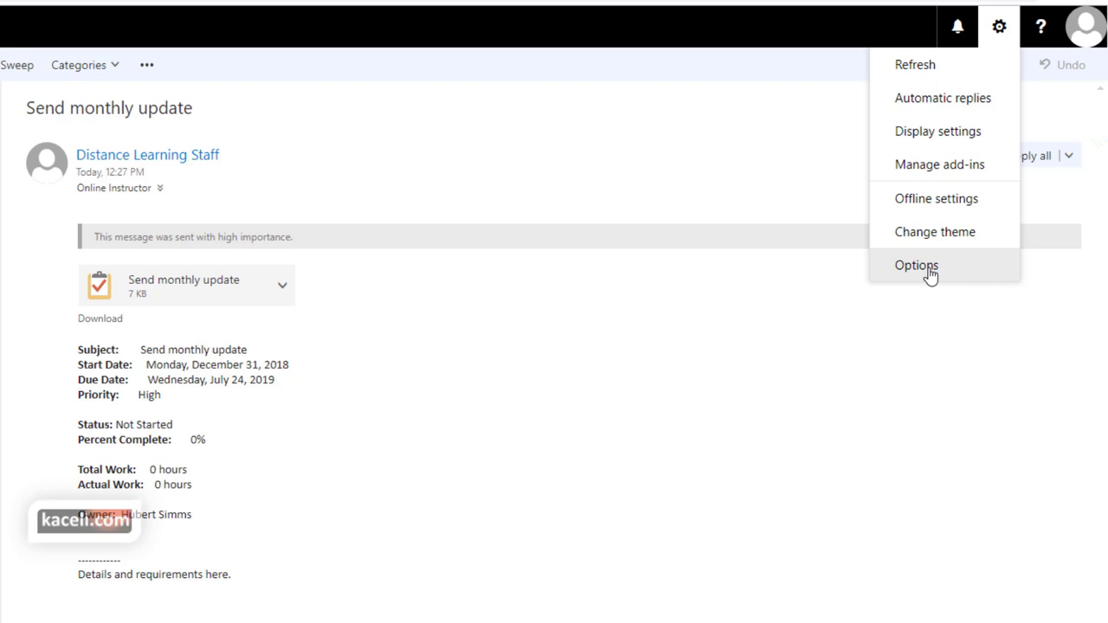
{"action": "left_click", "coordinate": [919, 266]}
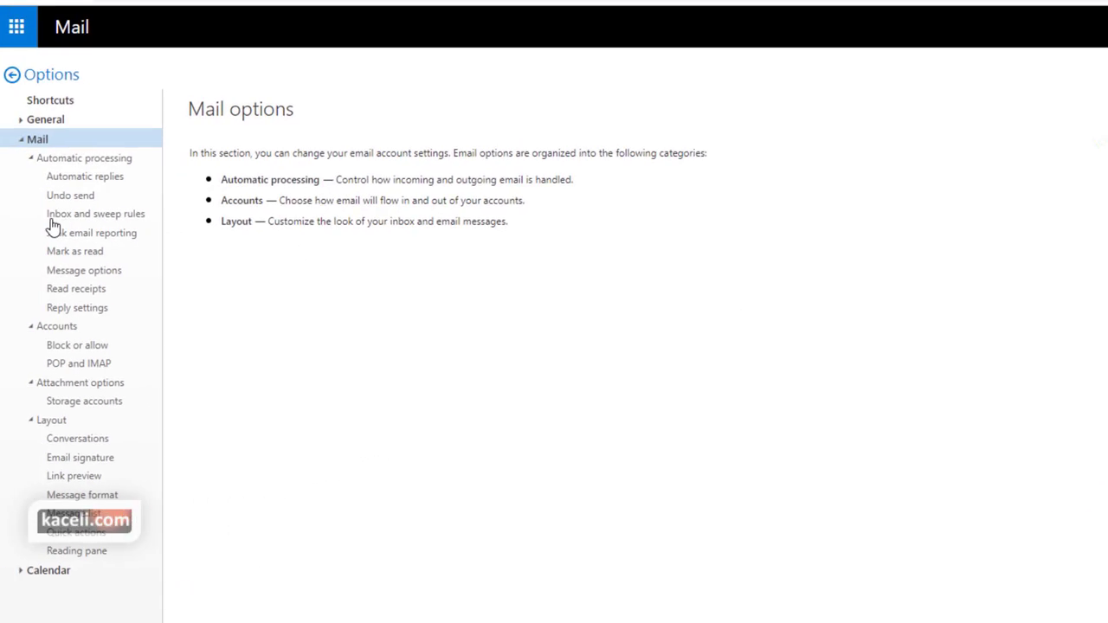
{"action": "left_click", "coordinate": [69, 218]}
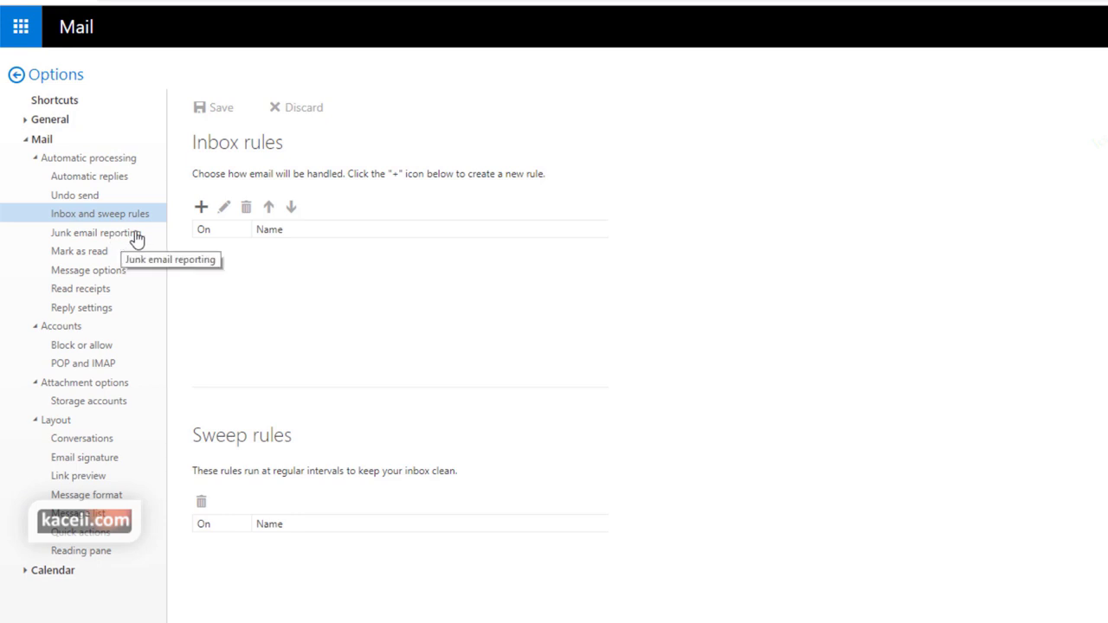
{"action": "left_click", "coordinate": [201, 209]}
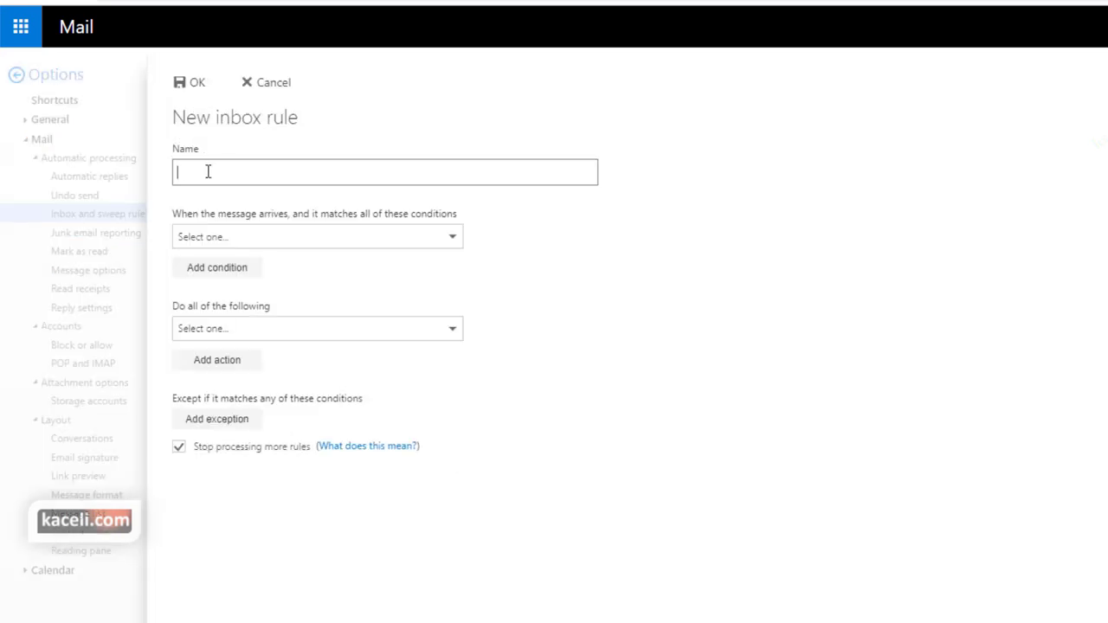
{"action": "type", "text": "Forward email"}
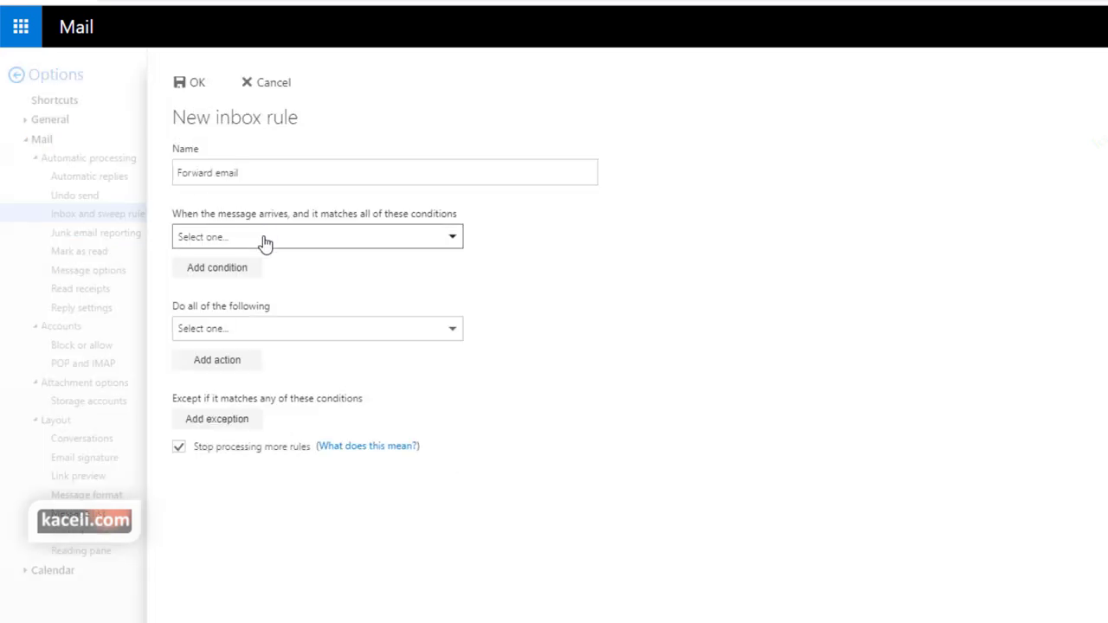
{"action": "left_click", "coordinate": [266, 239]}
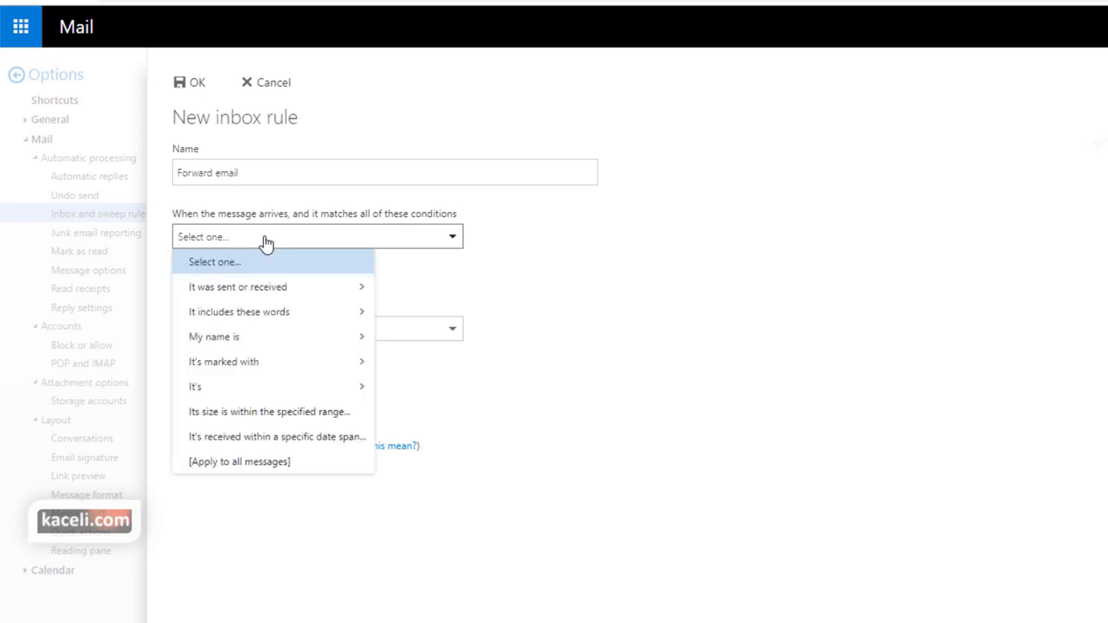
{"action": "left_click", "coordinate": [238, 465]}
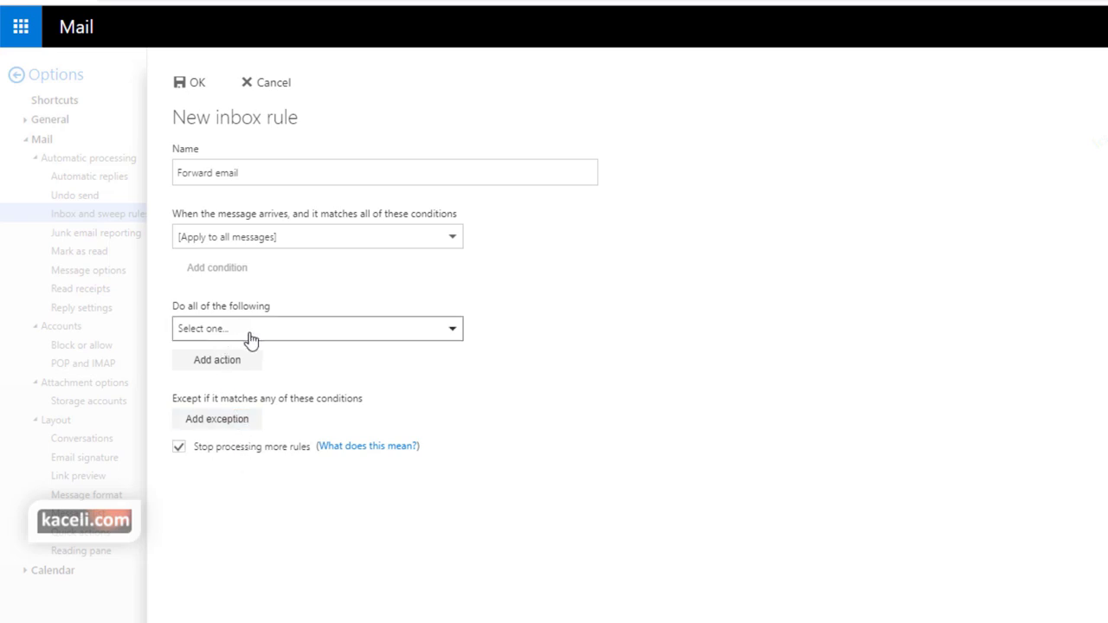
Make the rule forward messages to Distance Learning Staff and save it
{"action": "left_click", "coordinate": [265, 338]}
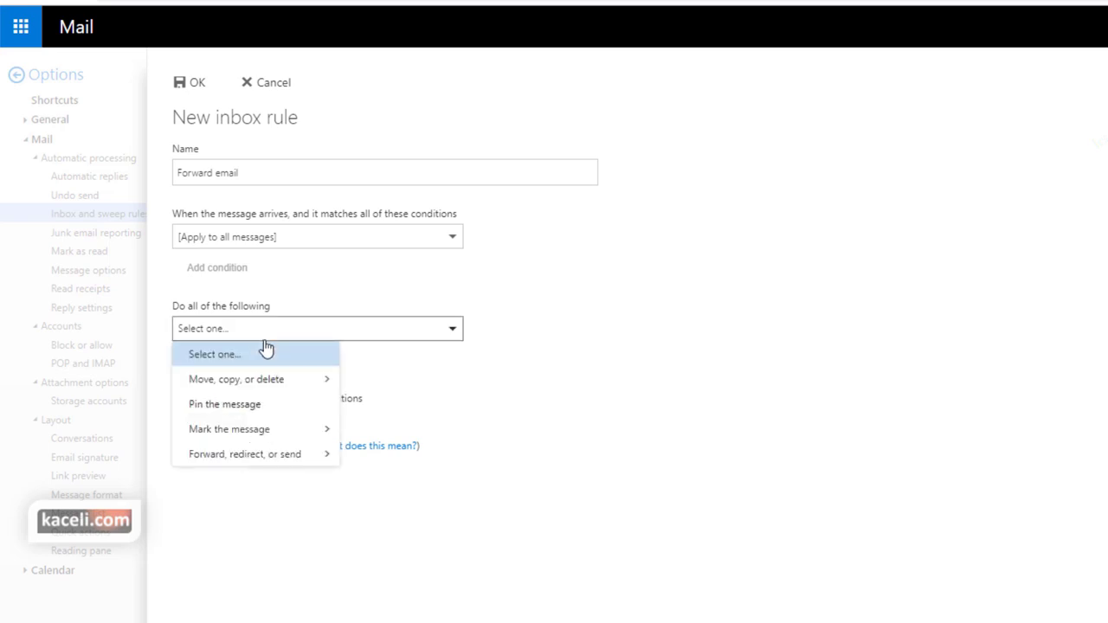
{"action": "mouse_move", "coordinate": [268, 464]}
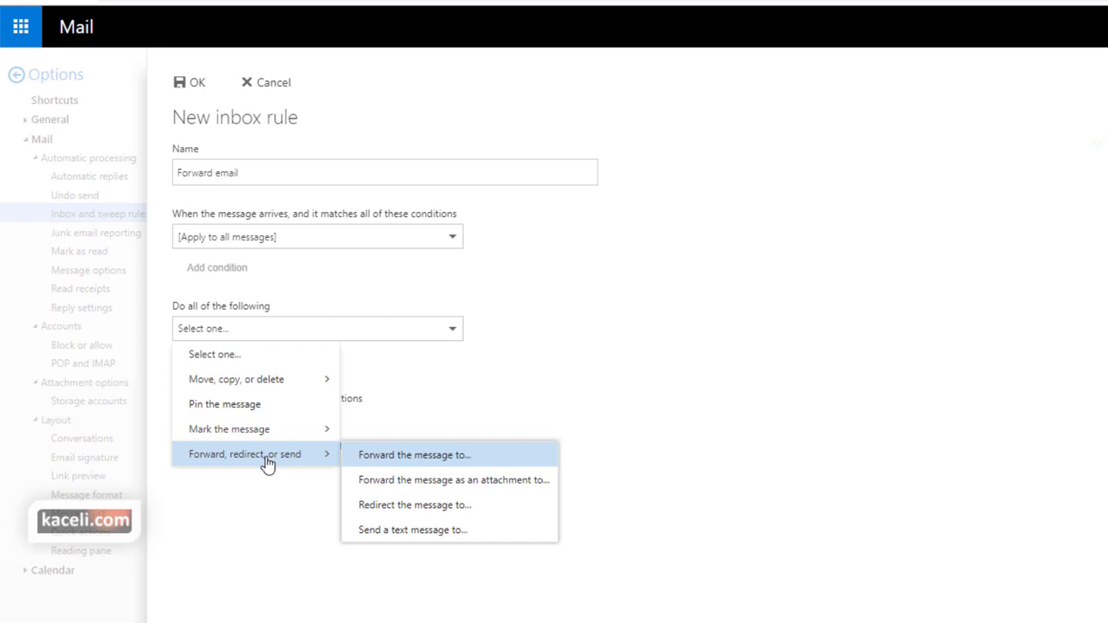
{"action": "left_click", "coordinate": [401, 465]}
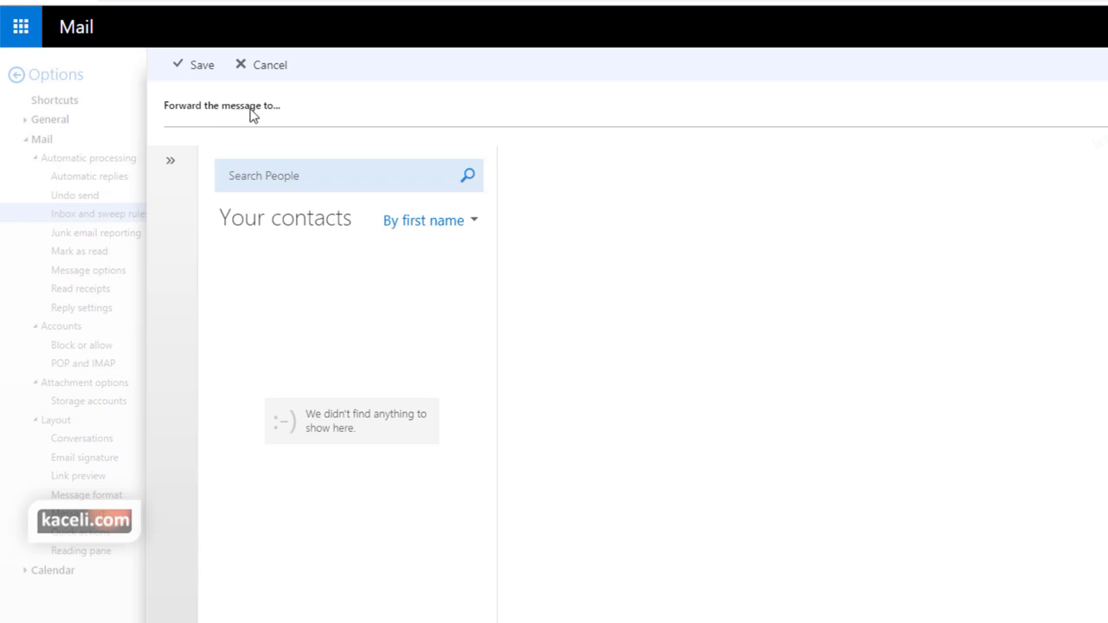
{"action": "left_click", "coordinate": [315, 102]}
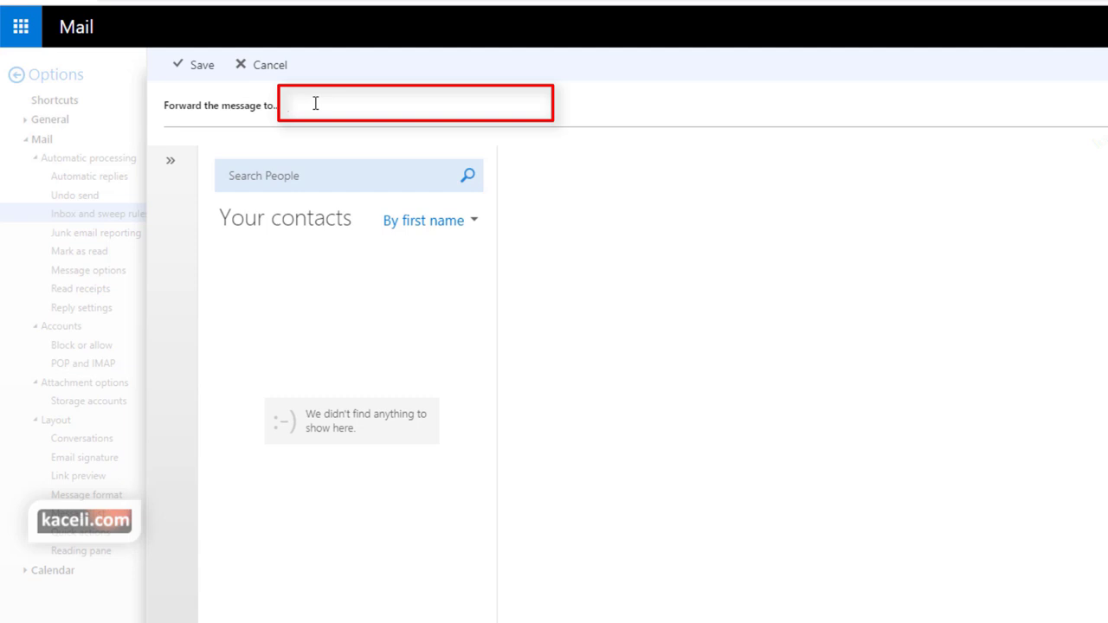
{"action": "type", "text": "di"}
{"action": "left_click", "coordinate": [381, 149]}
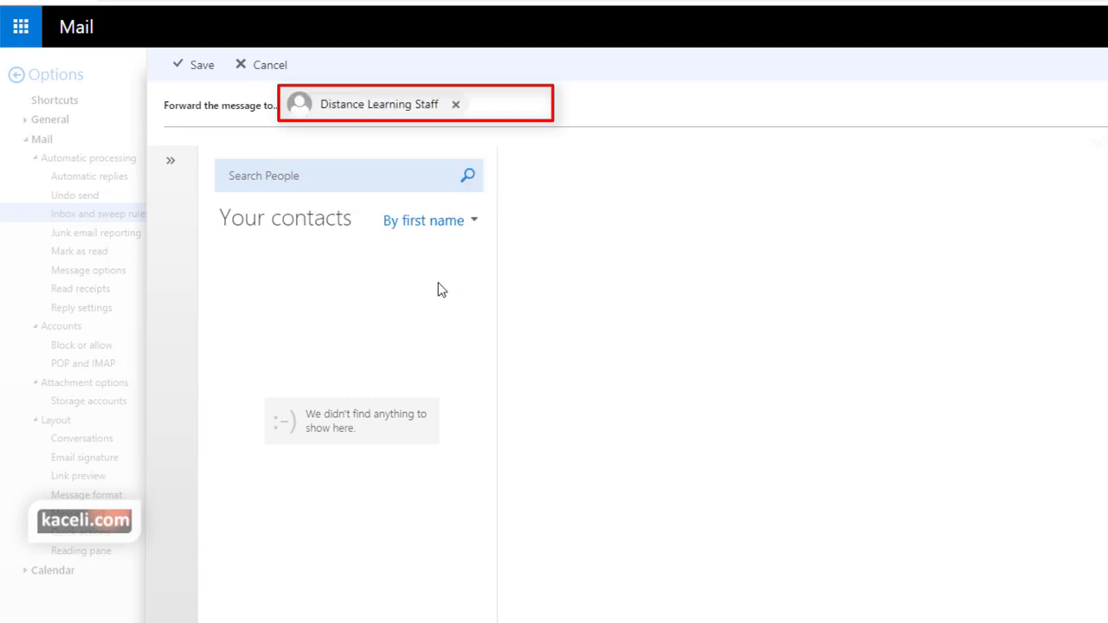
{"action": "left_click", "coordinate": [198, 65]}
{"action": "left_click", "coordinate": [194, 88]}
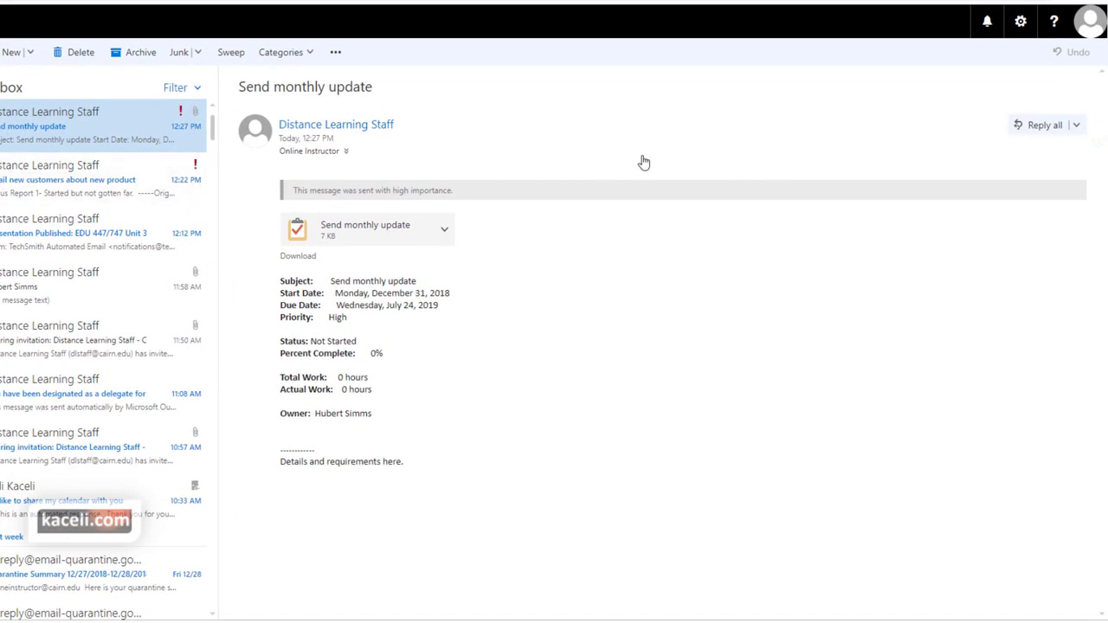
Disable and save the Forward email inbox rule, then open desktop Outlook's File page
{"action": "left_click", "coordinate": [1020, 26]}
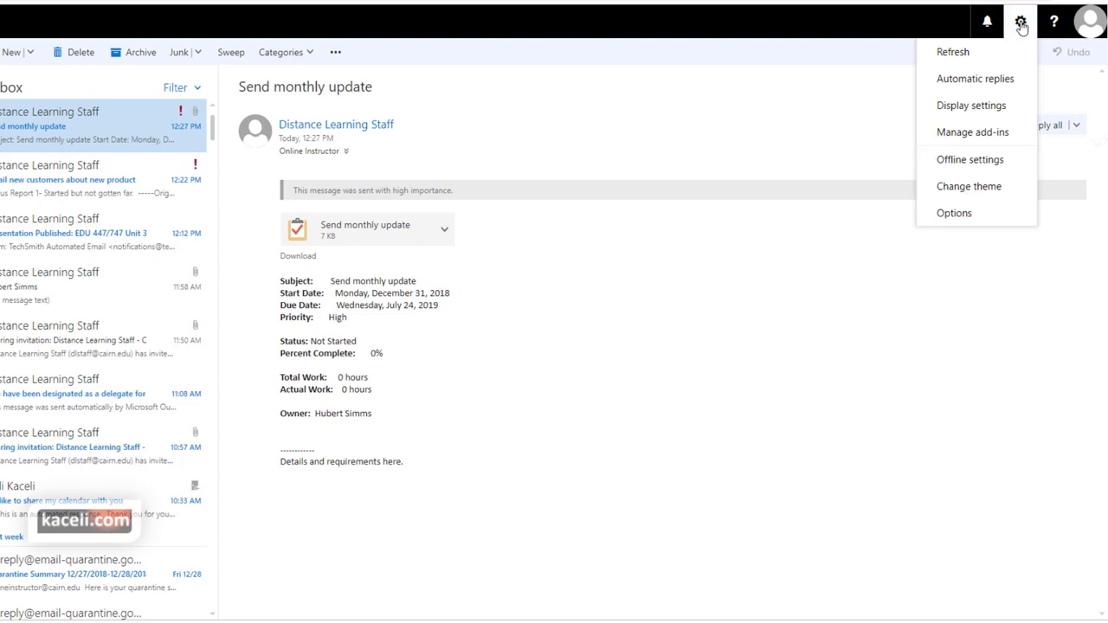
{"action": "left_click", "coordinate": [956, 217]}
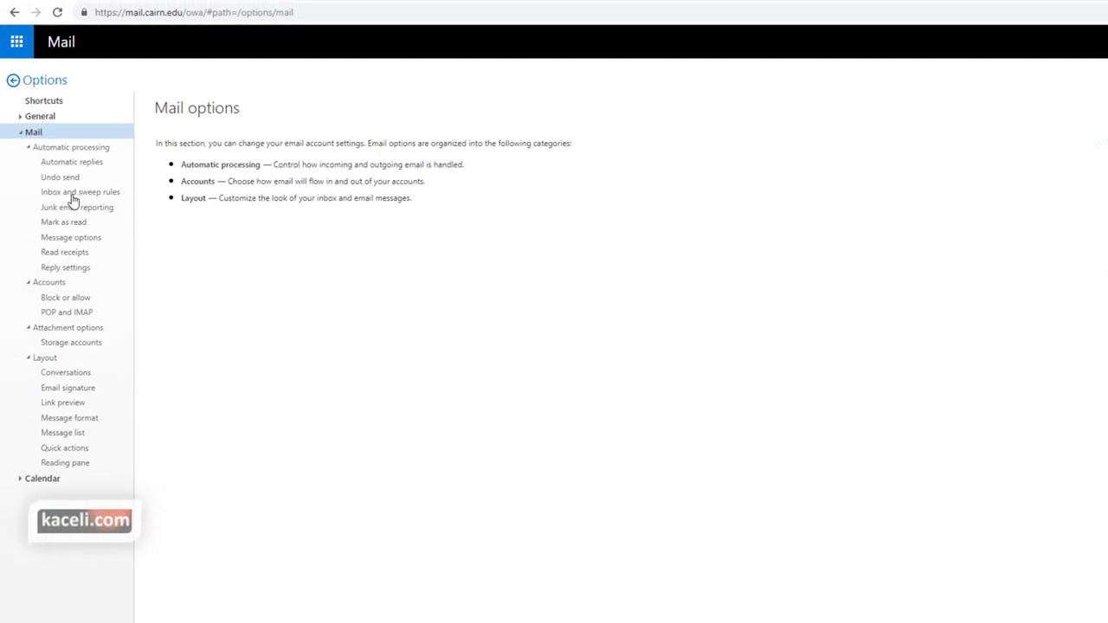
{"action": "left_click", "coordinate": [75, 194]}
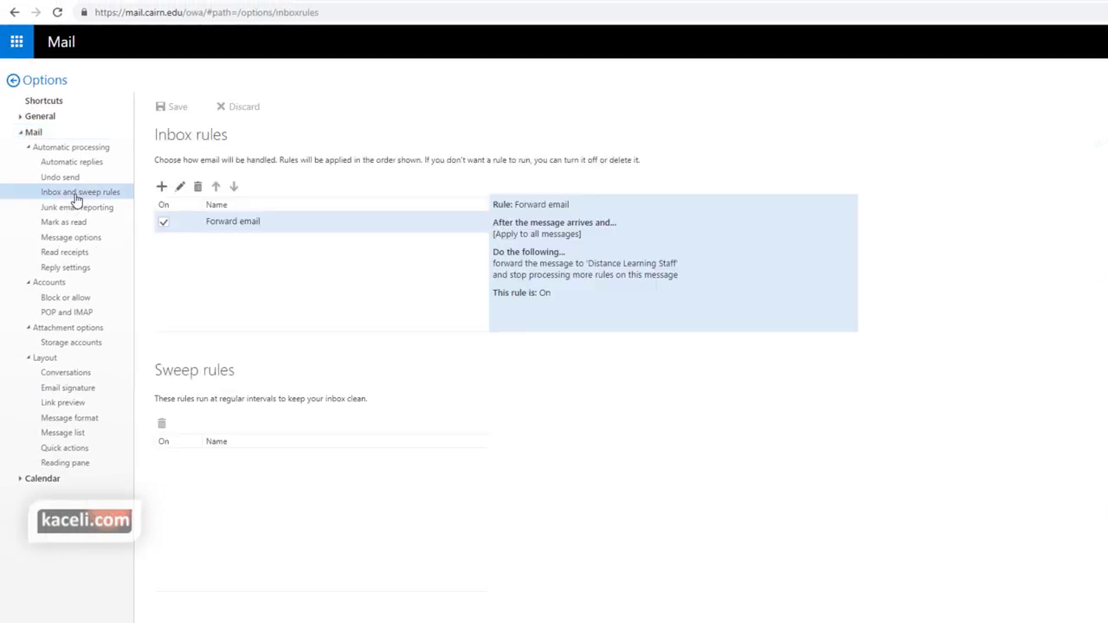
{"action": "left_click", "coordinate": [163, 222]}
{"action": "left_click", "coordinate": [176, 108]}
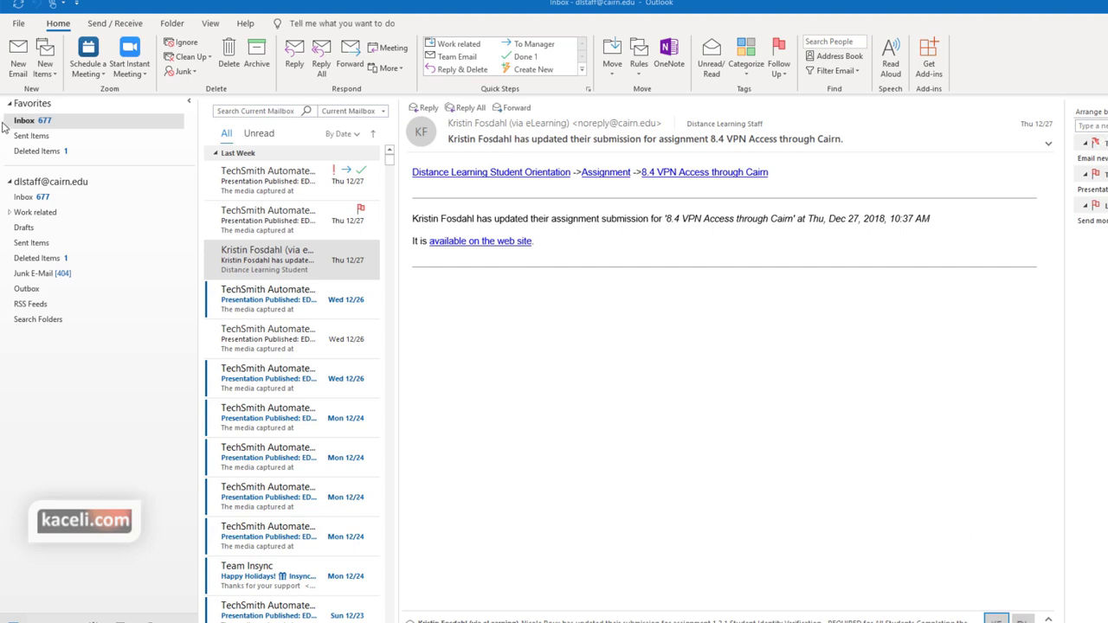
{"action": "left_click", "coordinate": [18, 24]}
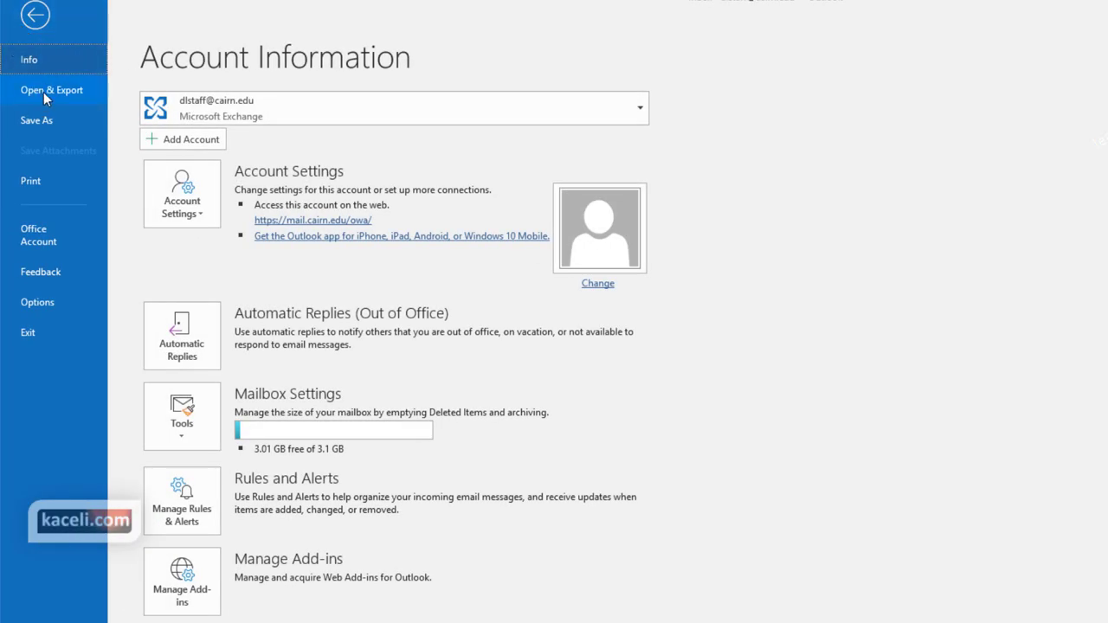
Start the Import/Export wizard to export to a file as Outlook Data File (.pst)
{"action": "left_click", "coordinate": [44, 92]}
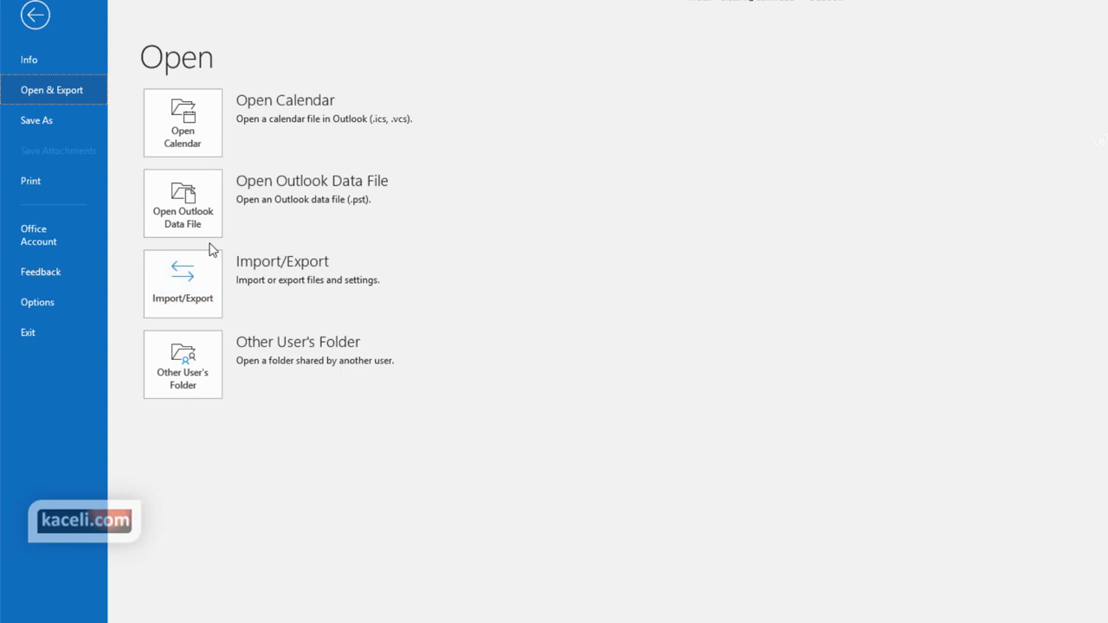
{"action": "left_click", "coordinate": [200, 309]}
{"action": "left_click", "coordinate": [757, 332]}
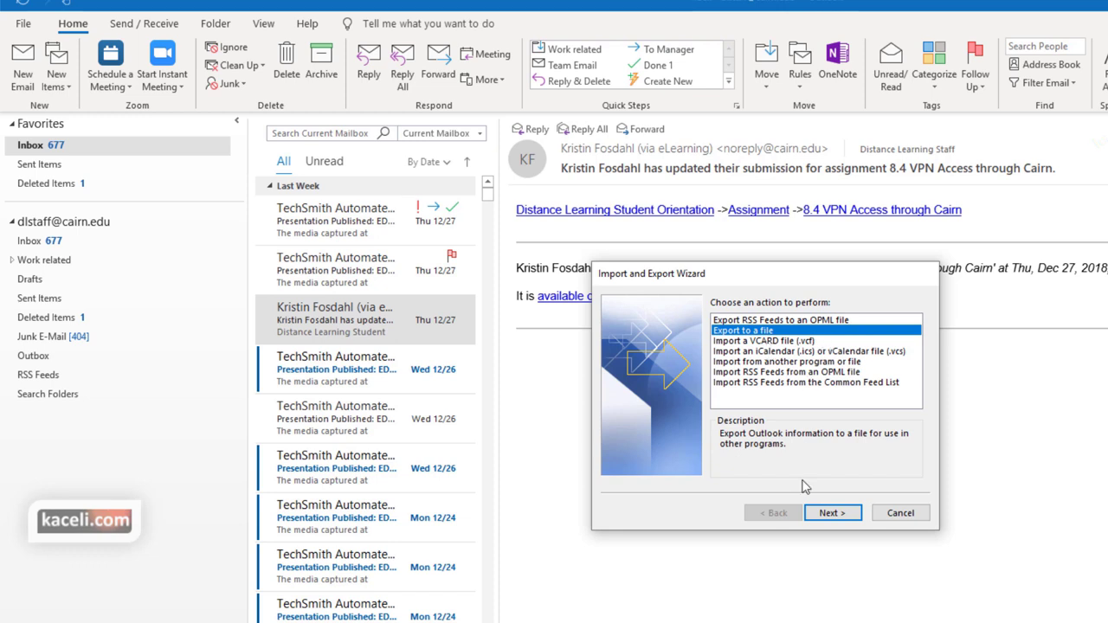
{"action": "left_click", "coordinate": [841, 514]}
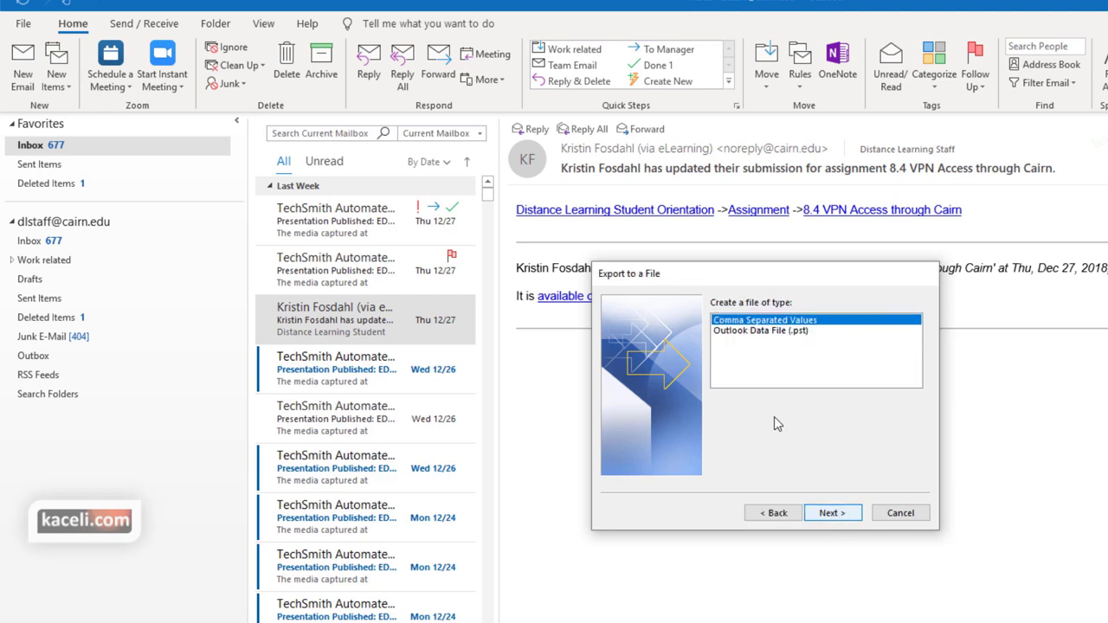
{"action": "left_click", "coordinate": [758, 337]}
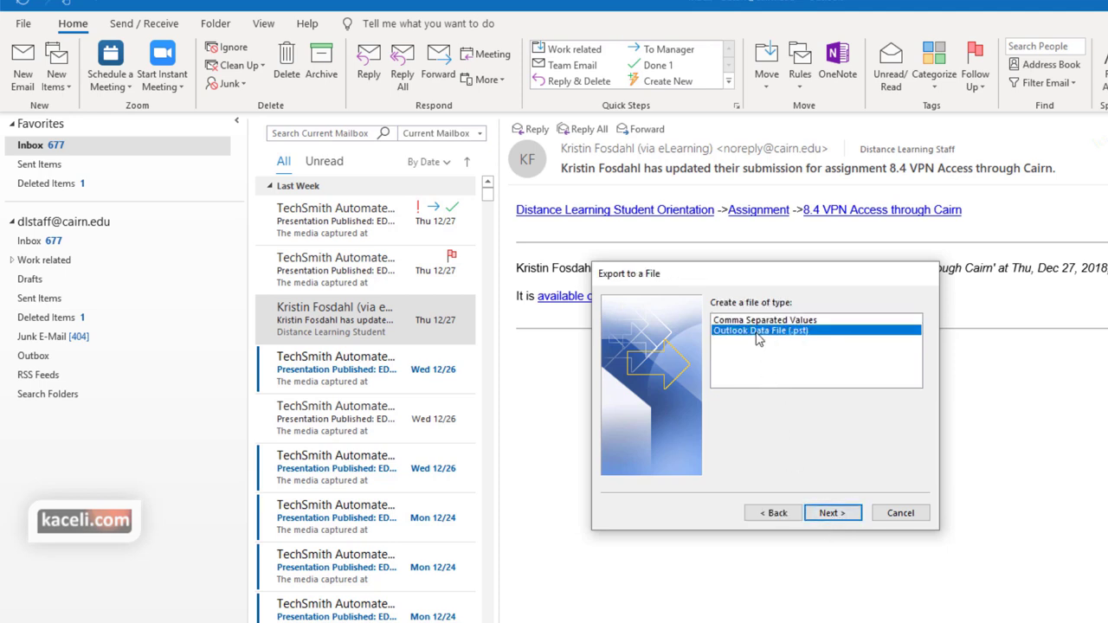
{"action": "left_click", "coordinate": [831, 513]}
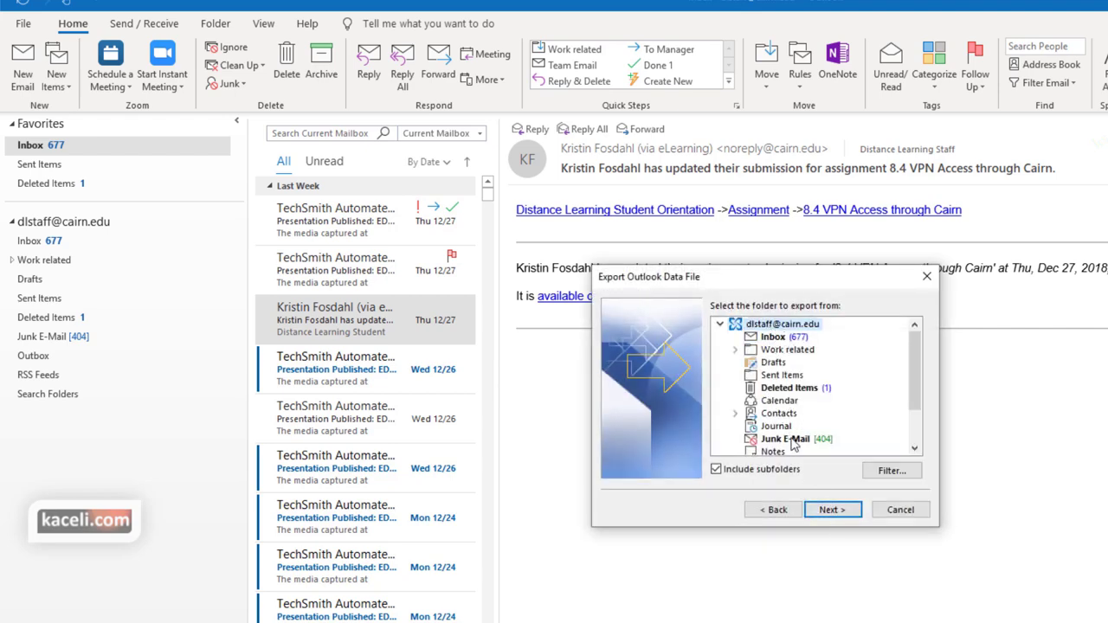
Export the whole mailbox with subfolders to backup.pst, no password
{"action": "left_click", "coordinate": [830, 511]}
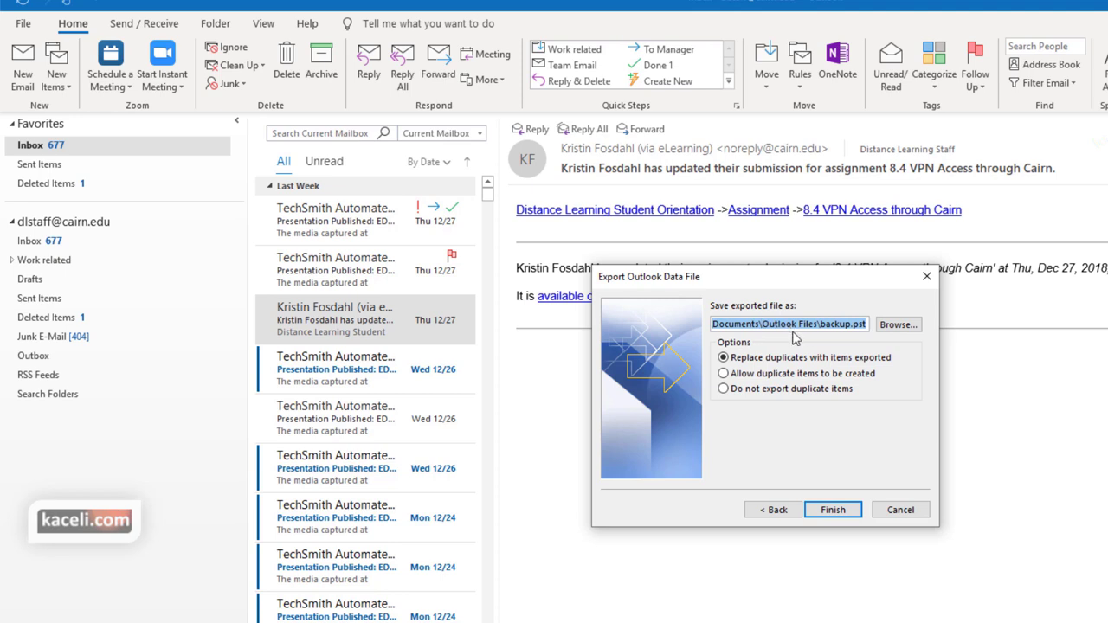
{"action": "left_click", "coordinate": [833, 509]}
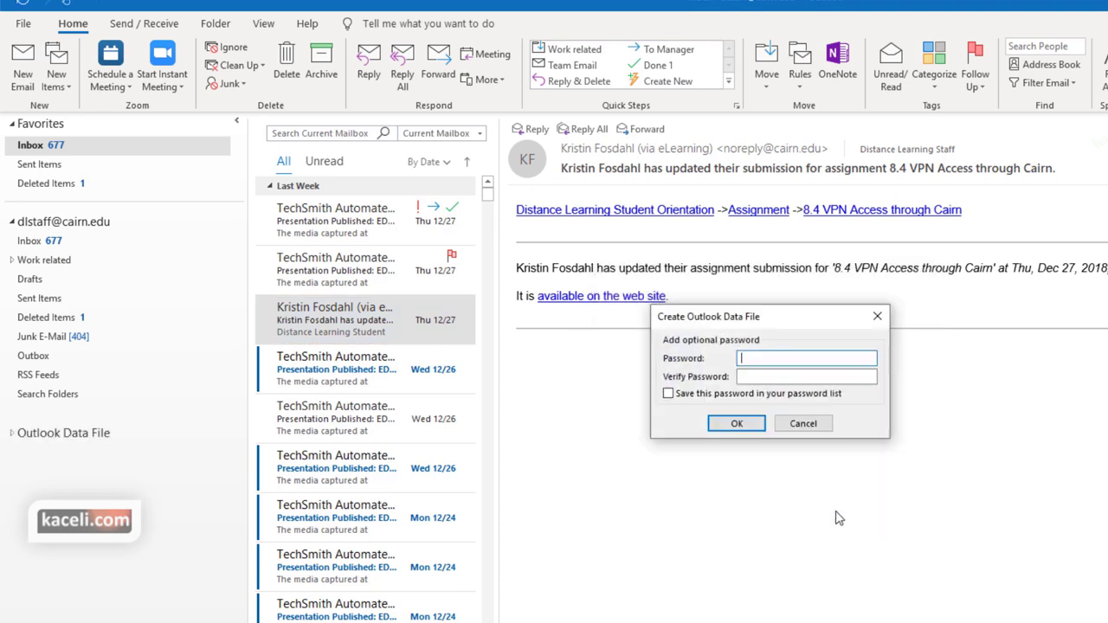
{"action": "left_click", "coordinate": [735, 427]}
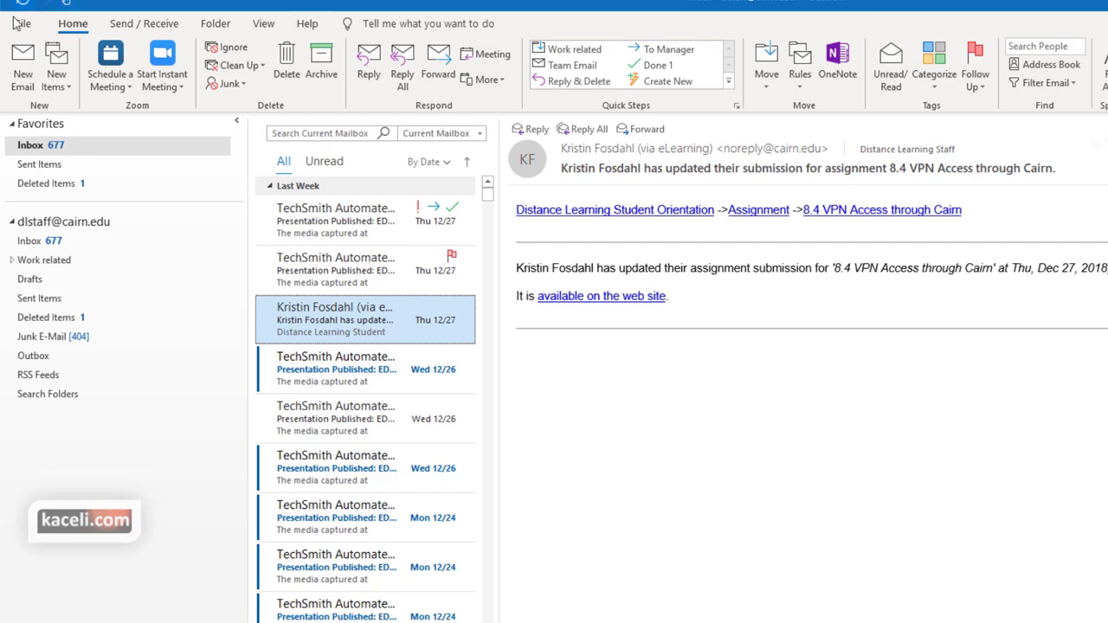
Open backup.pst as an Outlook Data File via Open & Export
{"action": "left_click", "coordinate": [24, 24]}
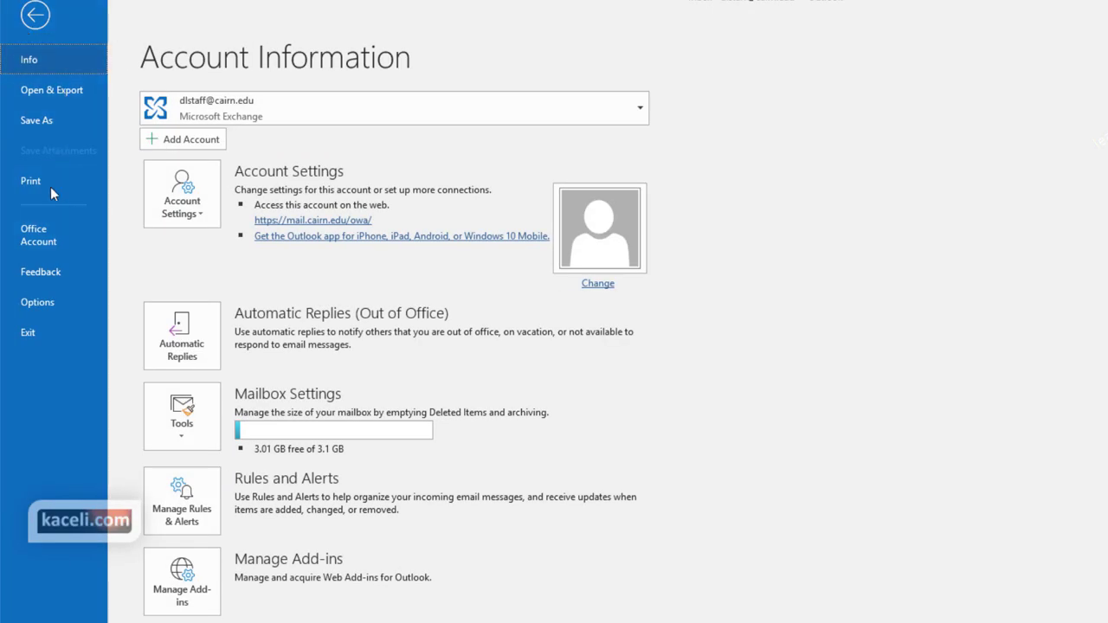
{"action": "left_click", "coordinate": [47, 91]}
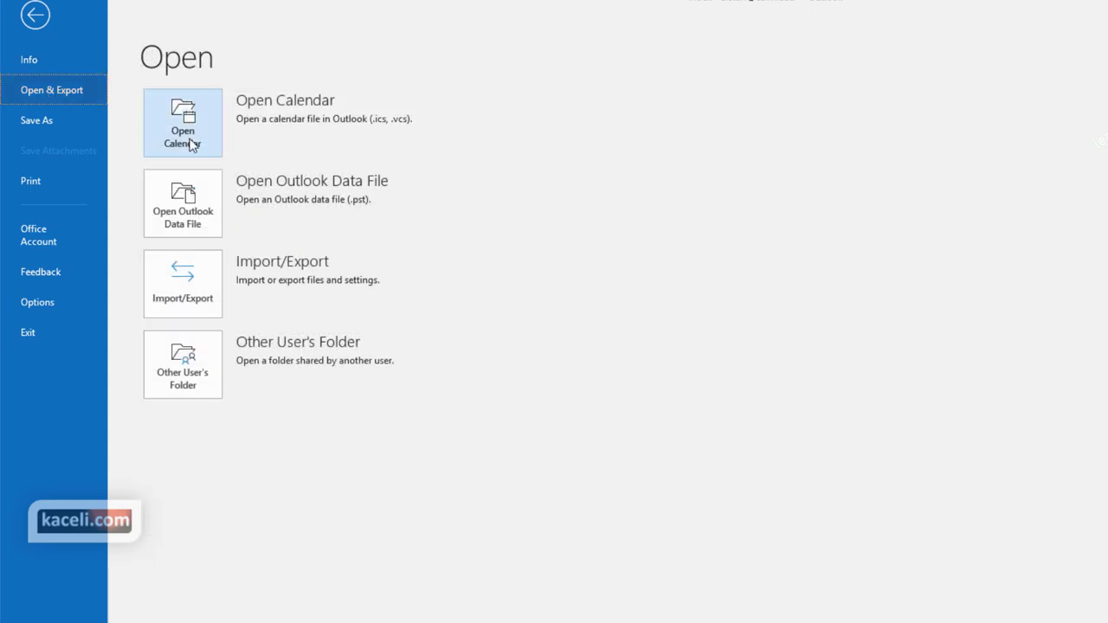
{"action": "left_click", "coordinate": [194, 225]}
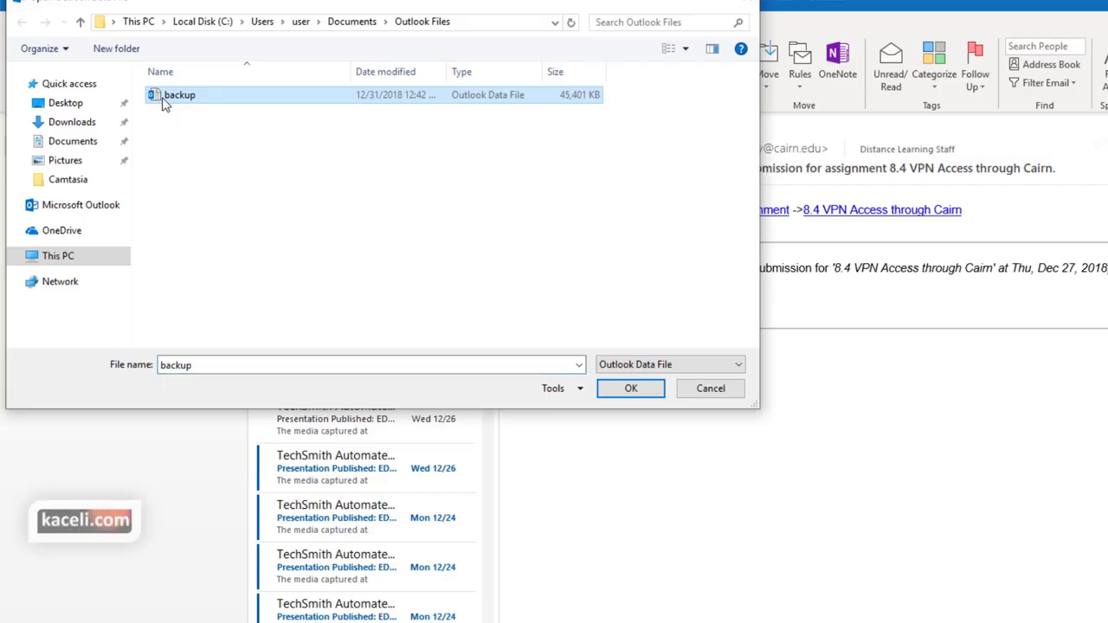
{"action": "left_click", "coordinate": [643, 394]}
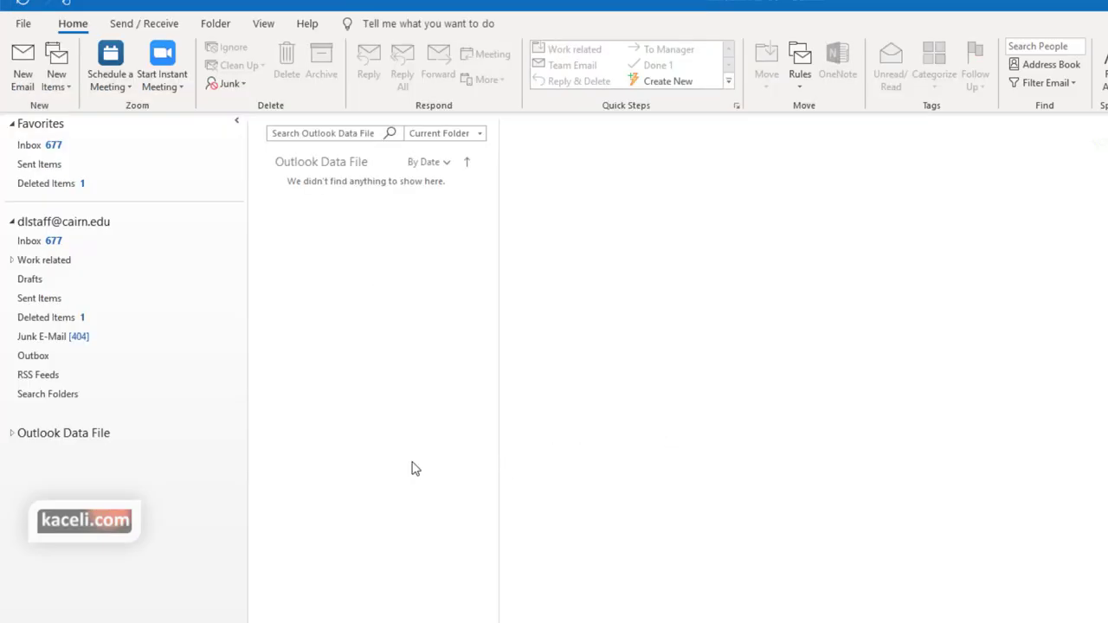
Expand the Outlook Data File and browse its Inbox, Junk E-Mail and Drafts folders
{"action": "left_click", "coordinate": [11, 435]}
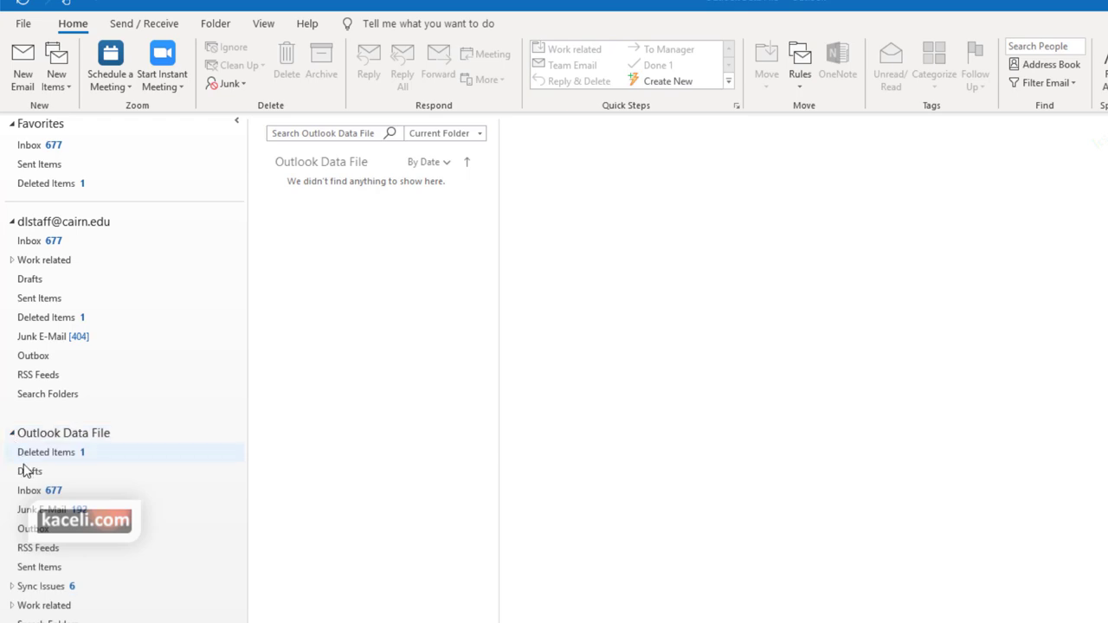
{"action": "left_click", "coordinate": [35, 493]}
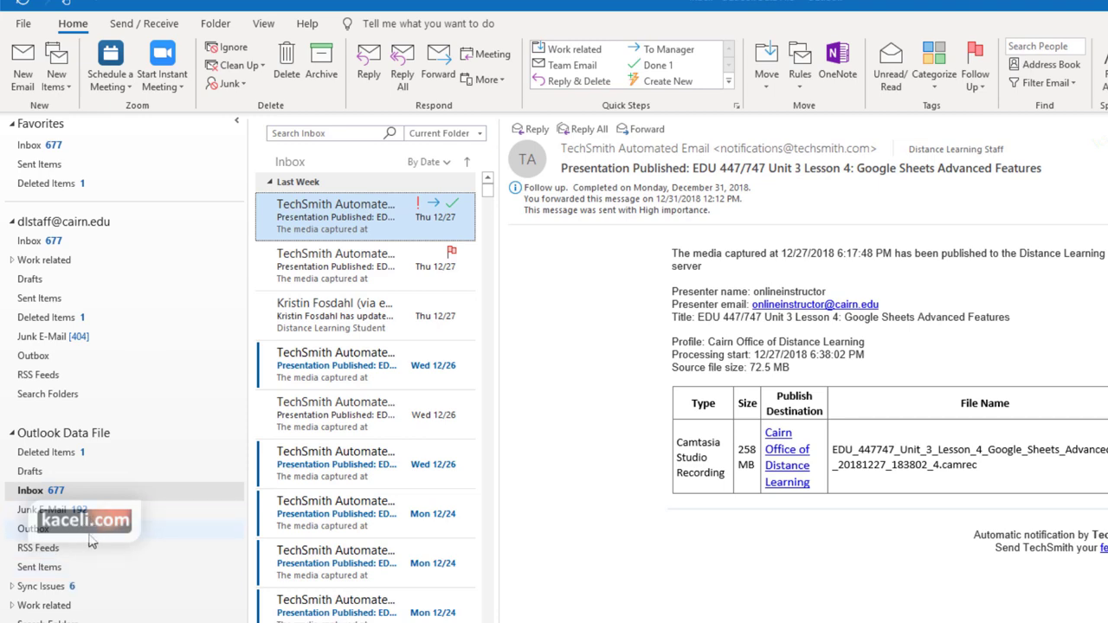
{"action": "left_click", "coordinate": [47, 510]}
{"action": "left_click", "coordinate": [32, 475]}
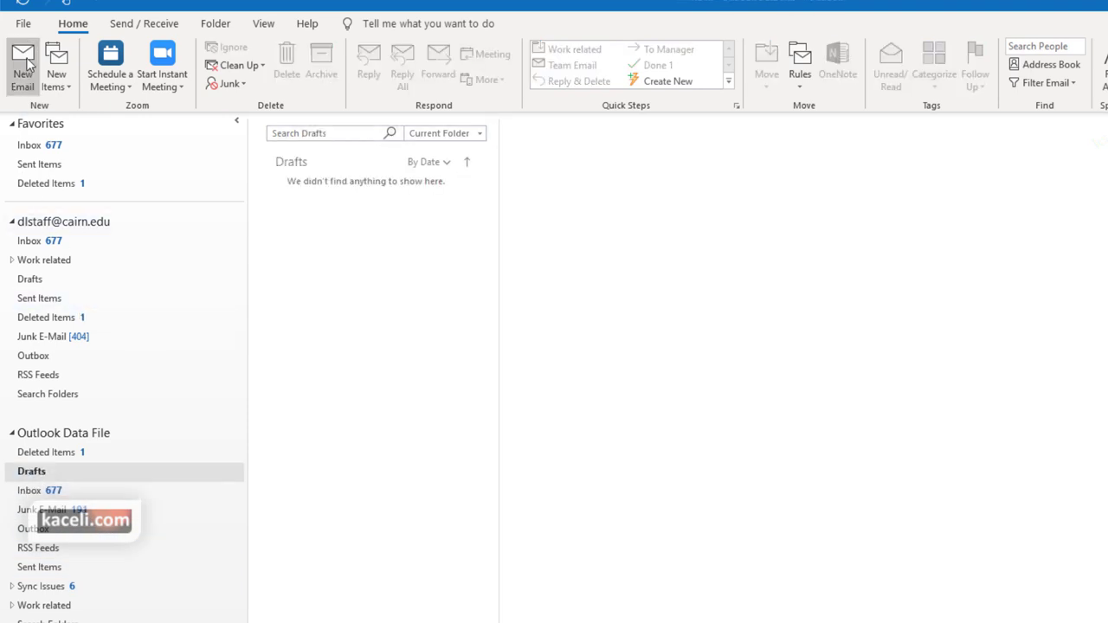
{"action": "left_click", "coordinate": [40, 435]}
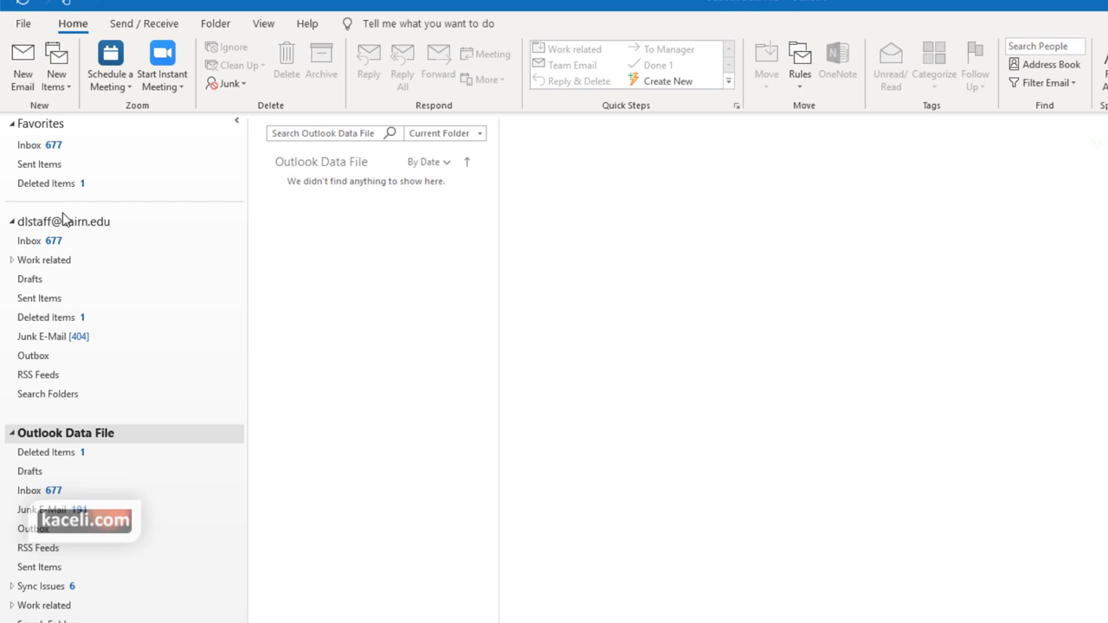
Begin importing from another program or file as Outlook Data File (.pst)
{"action": "left_click", "coordinate": [24, 24]}
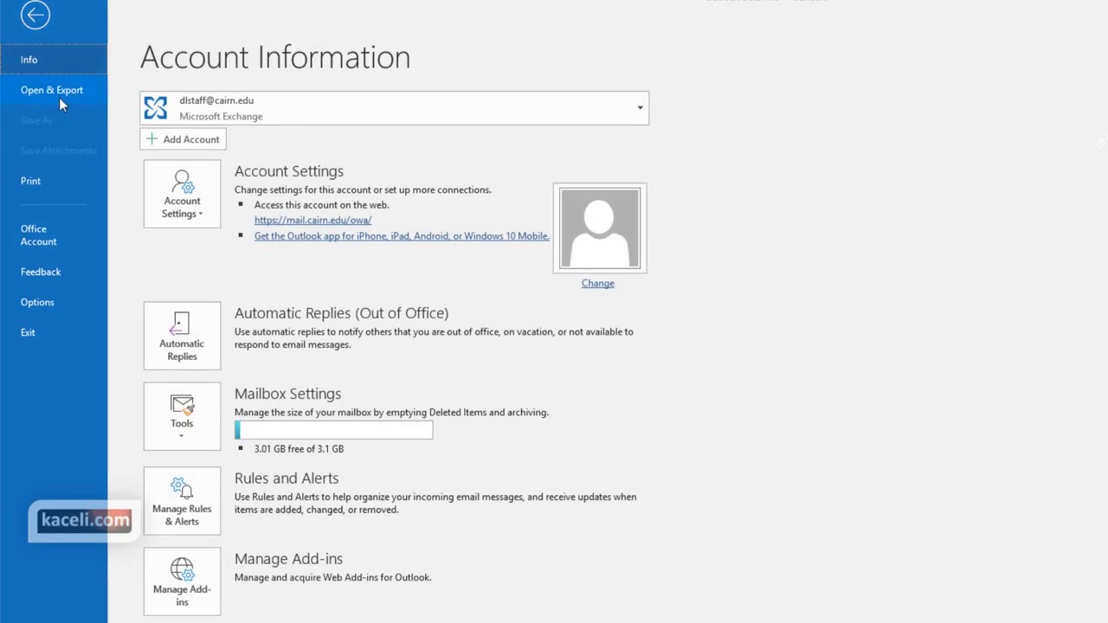
{"action": "left_click", "coordinate": [59, 94]}
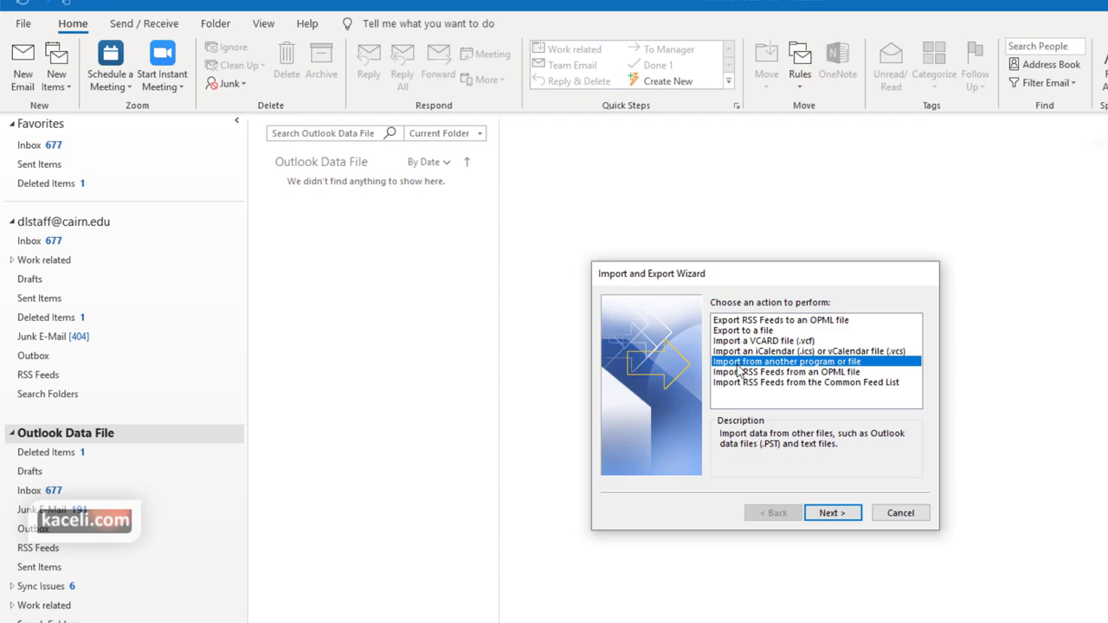
{"action": "left_click", "coordinate": [832, 512]}
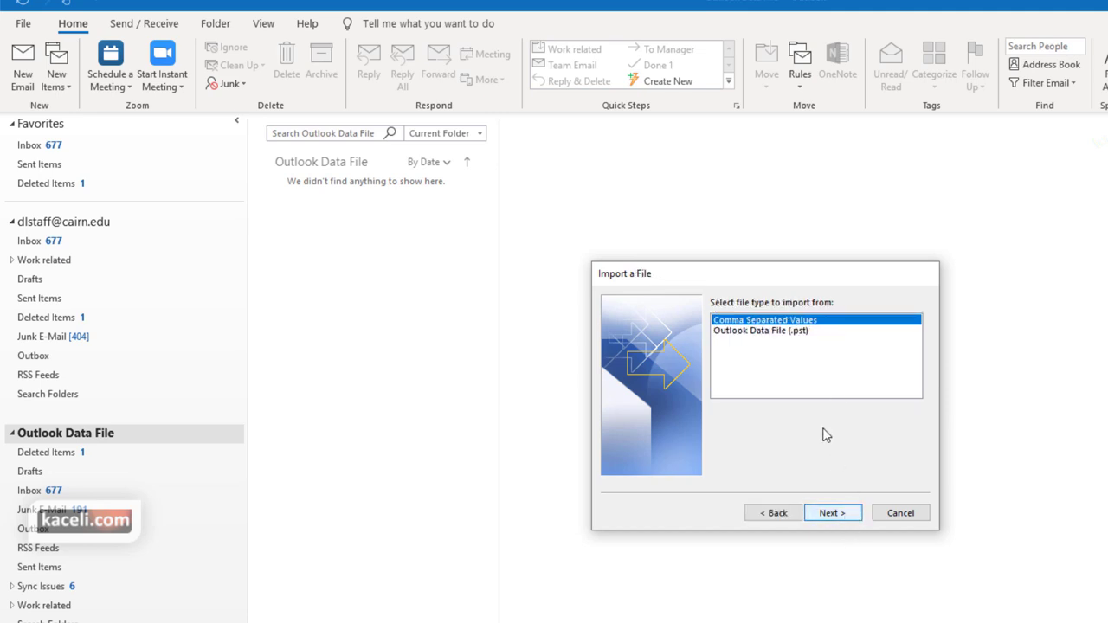
{"action": "left_click", "coordinate": [783, 333]}
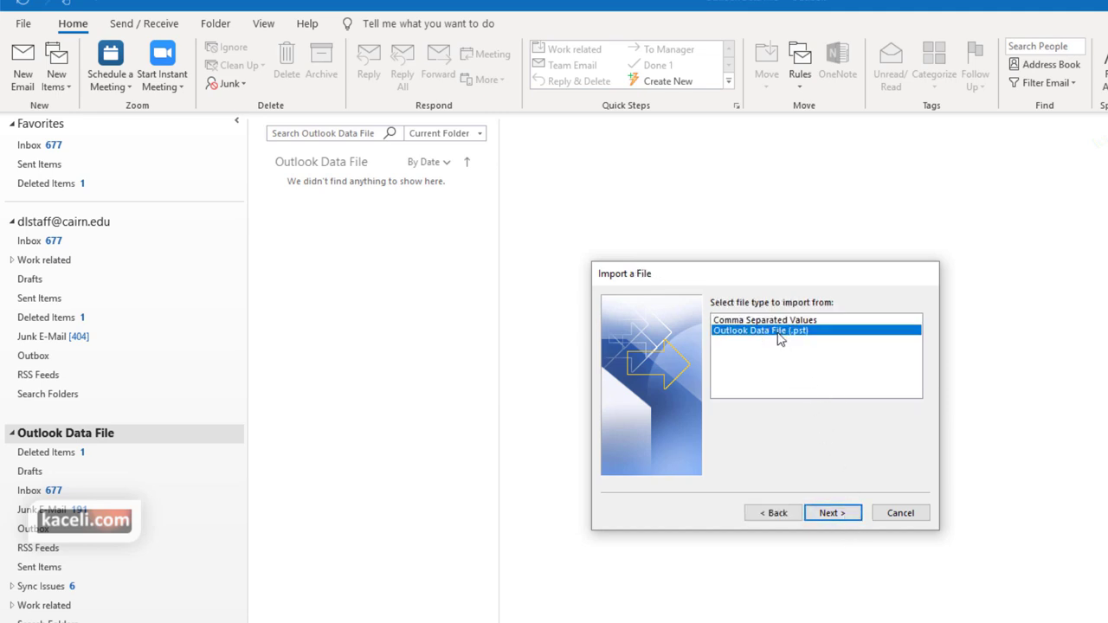
{"action": "left_click", "coordinate": [844, 513]}
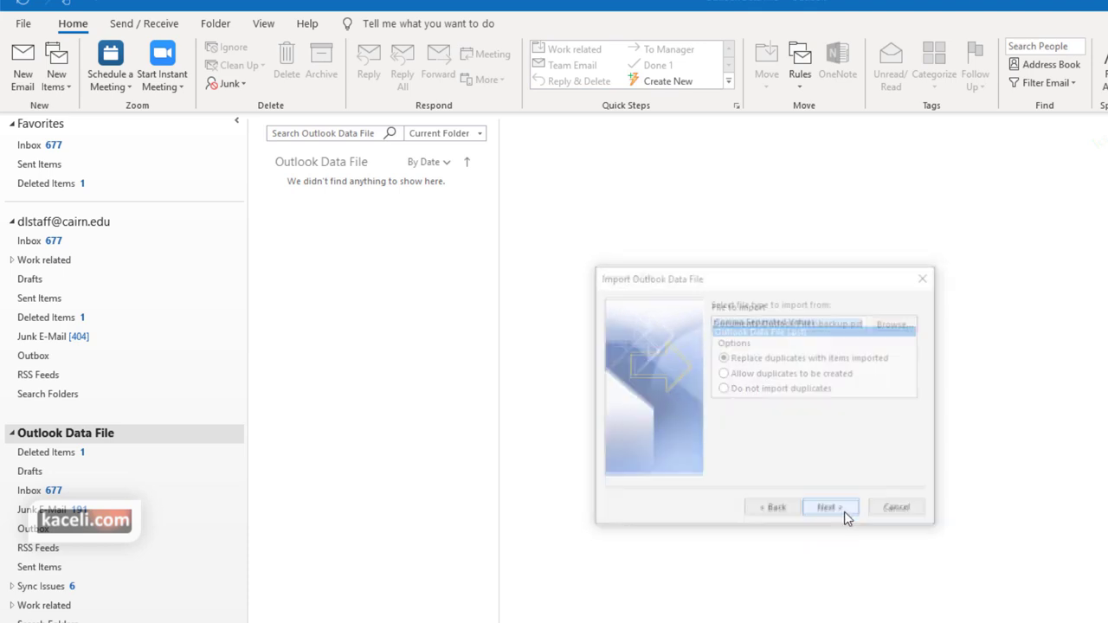
Check backup.pst as the file to import, proceed, then cancel the wizard
{"action": "left_click", "coordinate": [851, 322]}
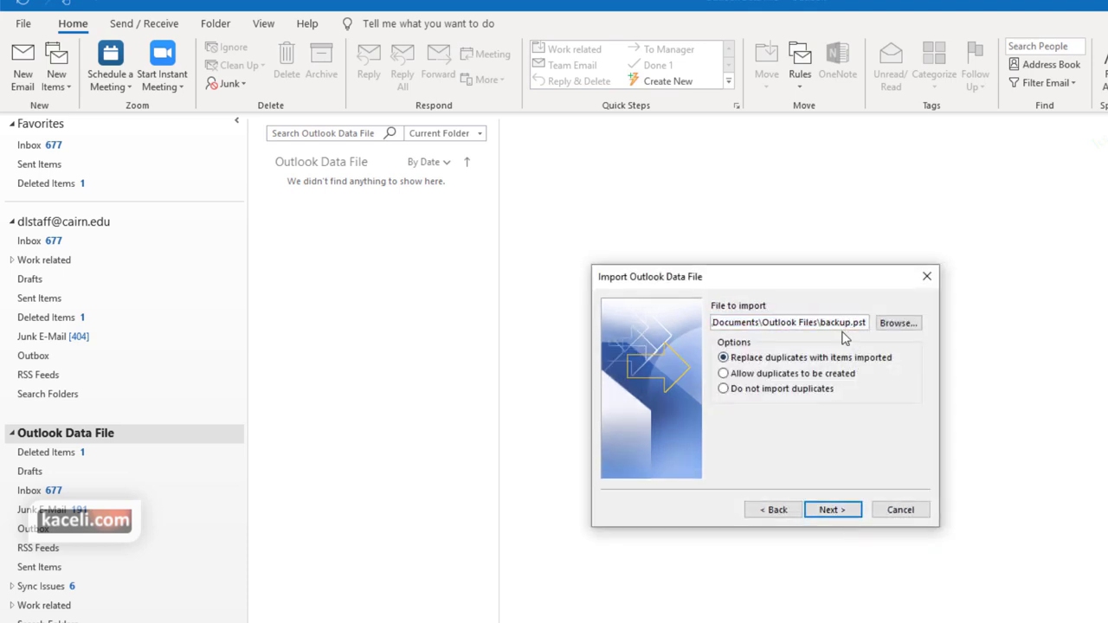
{"action": "left_click", "coordinate": [837, 509]}
{"action": "left_click", "coordinate": [904, 512]}
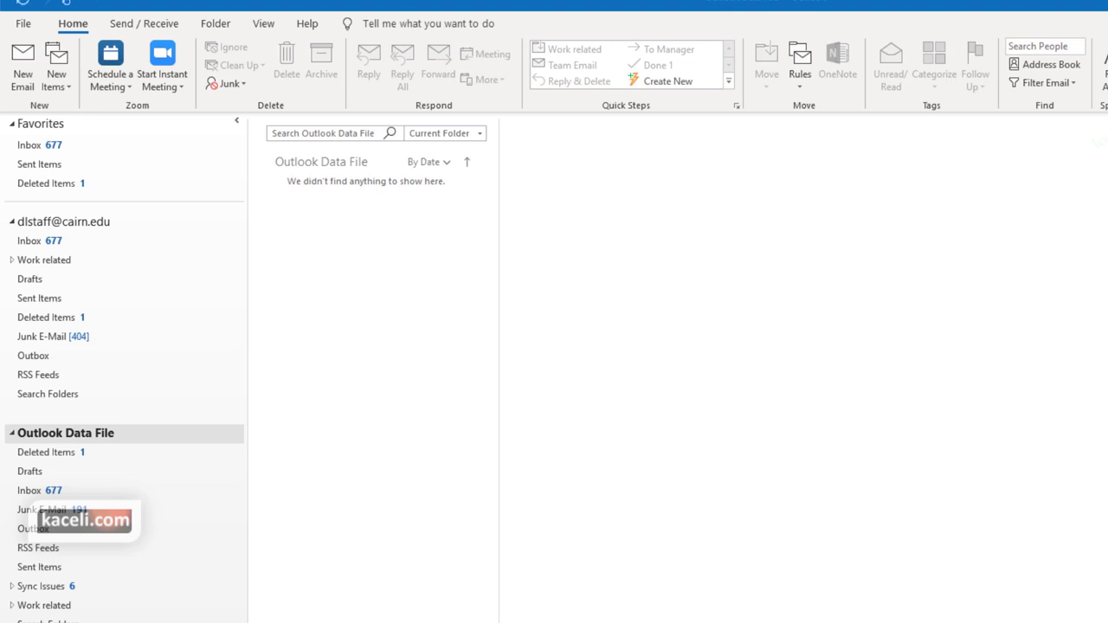
Switch to People and start exporting to a file as Outlook Data File (.pst)
{"action": "key", "text": "ctrl+3"}
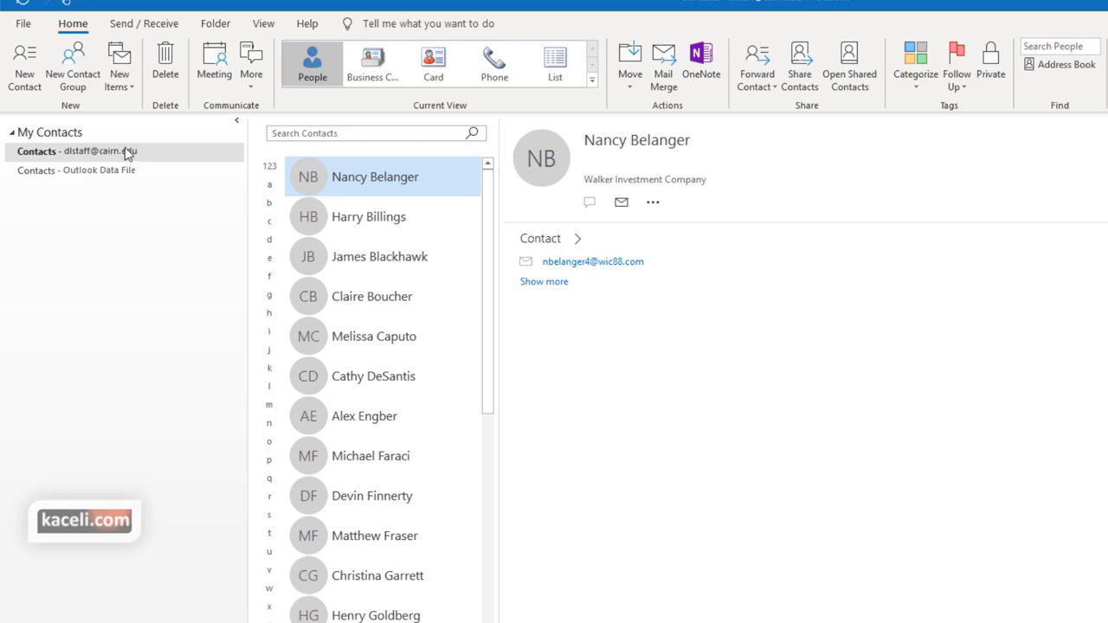
{"action": "left_click", "coordinate": [23, 26]}
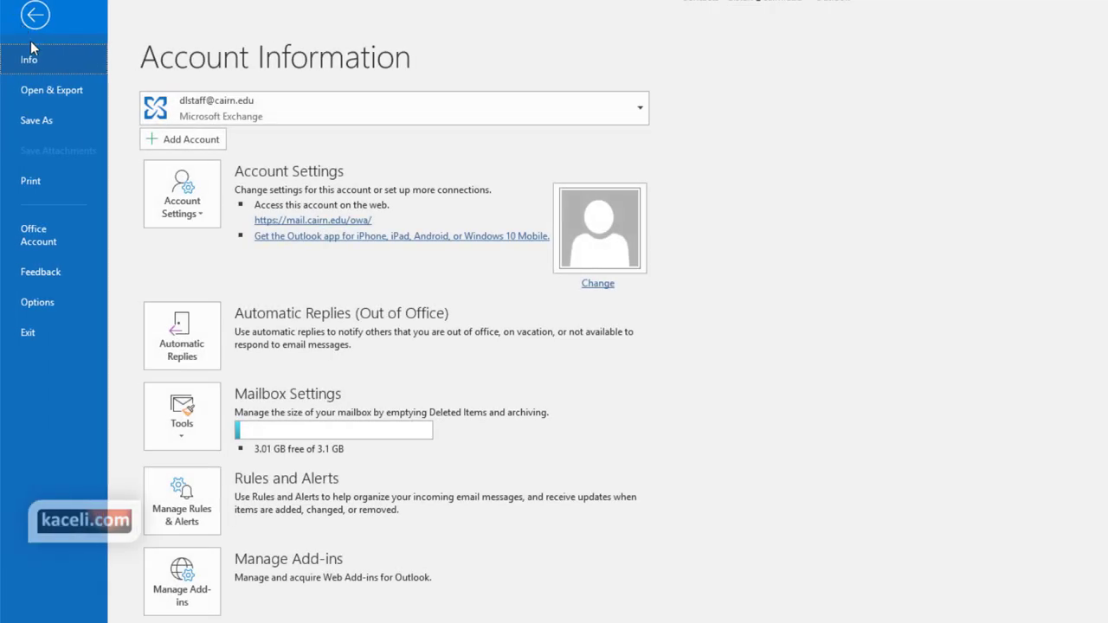
{"action": "left_click", "coordinate": [62, 95]}
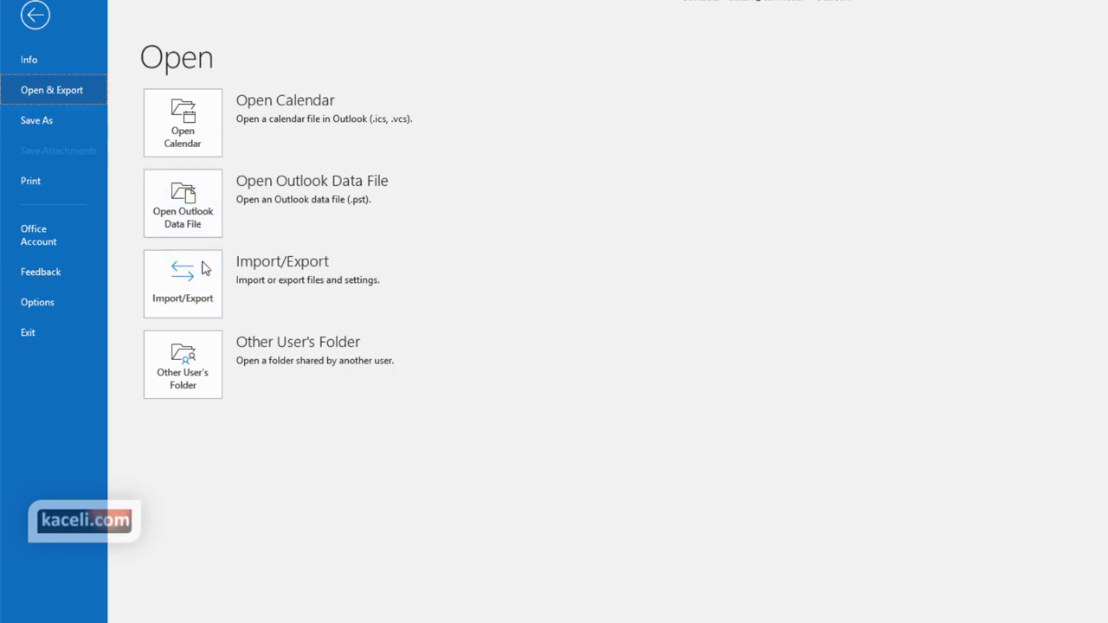
{"action": "left_click", "coordinate": [194, 314]}
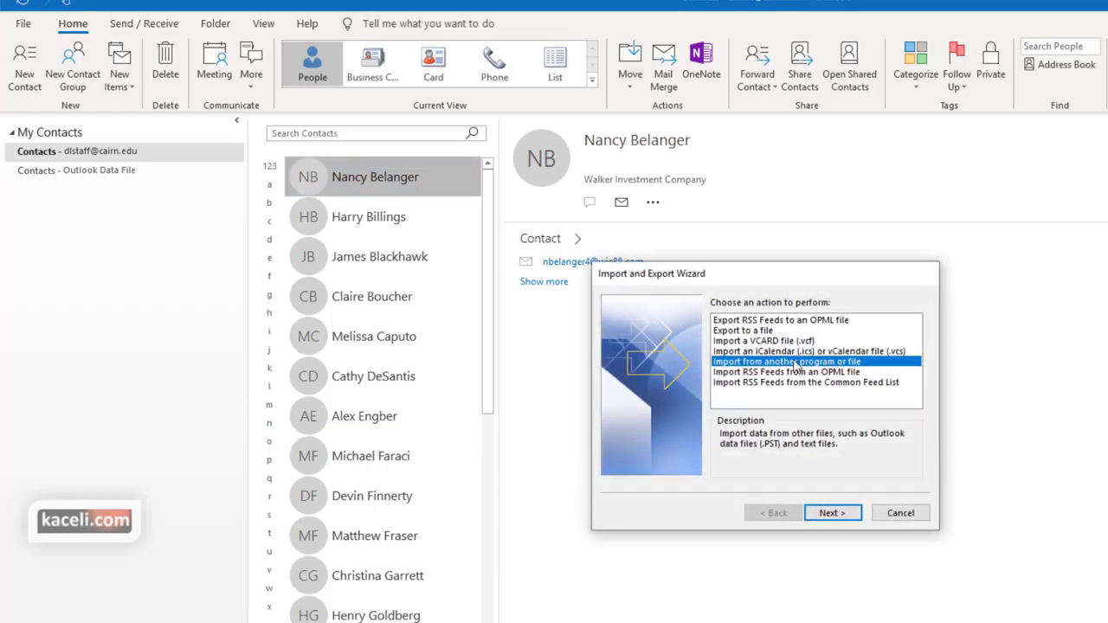
{"action": "left_click", "coordinate": [751, 331]}
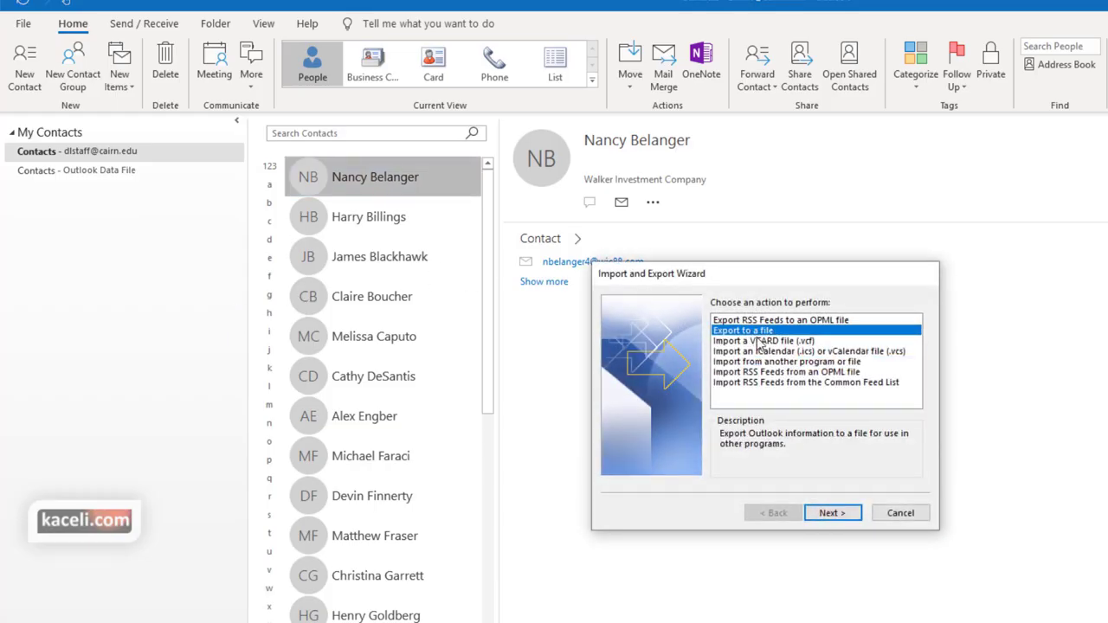
{"action": "left_click", "coordinate": [837, 519]}
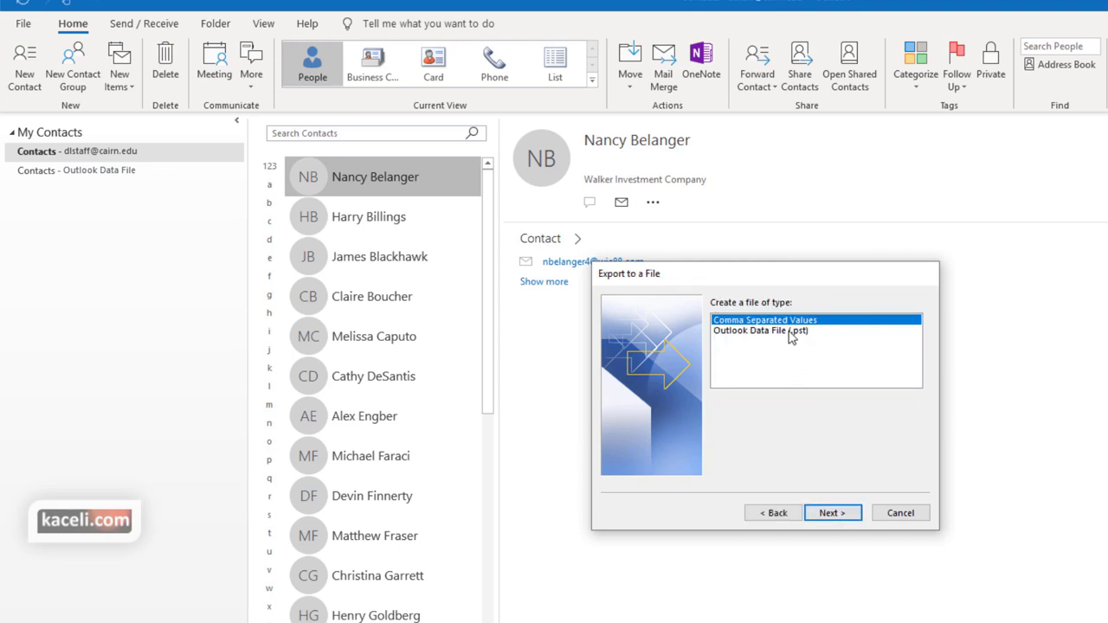
{"action": "left_click", "coordinate": [789, 332]}
{"action": "left_click", "coordinate": [843, 514]}
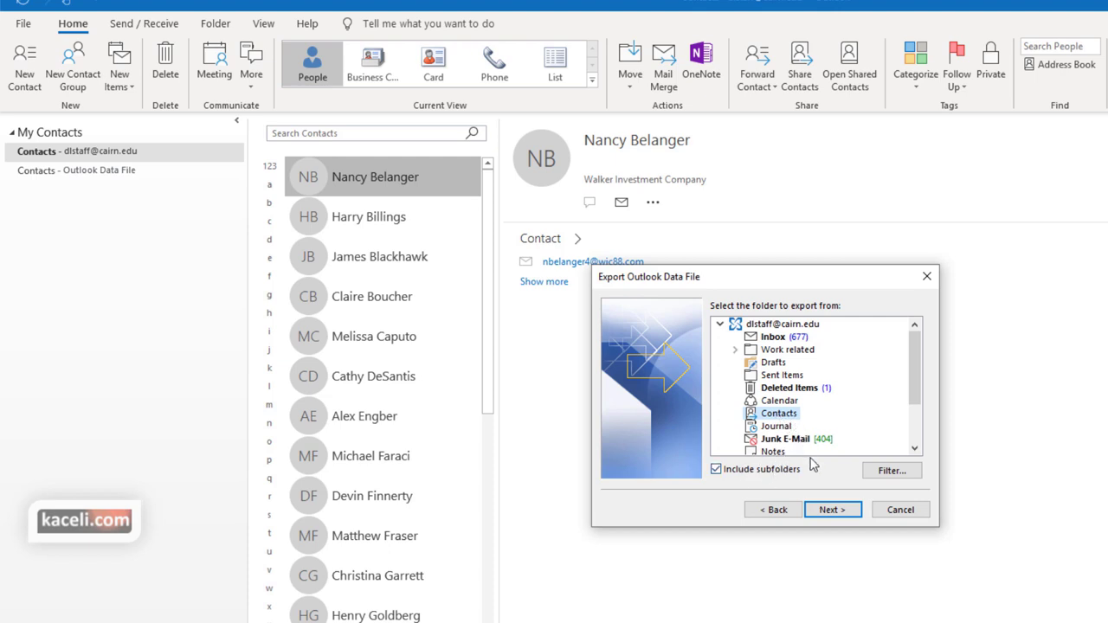
Export the Contacts folder to contacts.pst without a password
{"action": "left_click", "coordinate": [831, 510]}
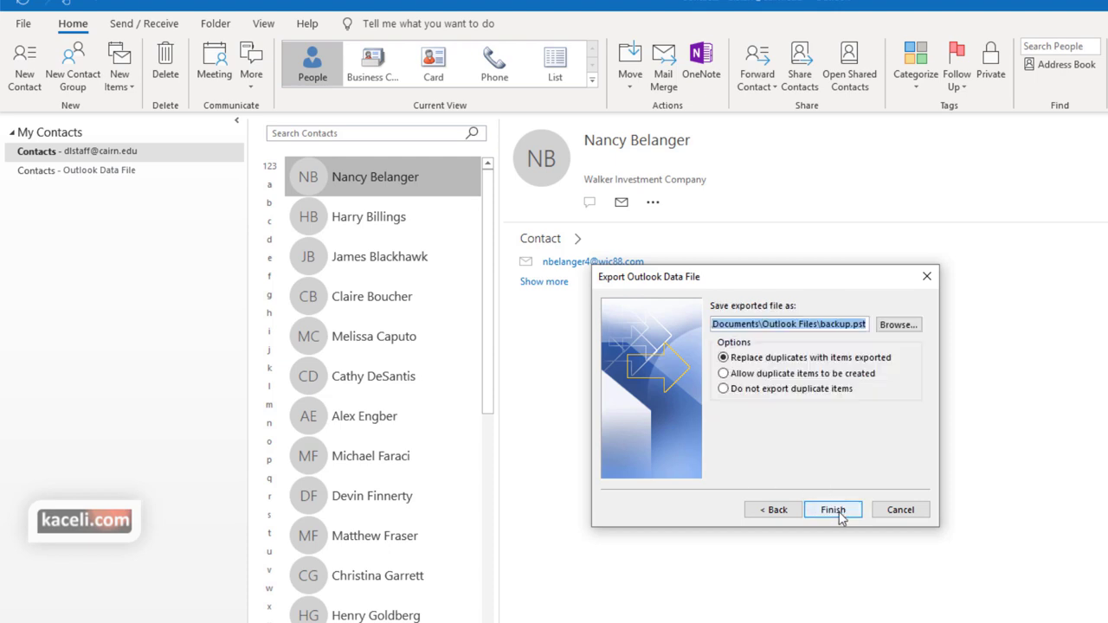
{"action": "left_click_drag", "start_coordinate": [851, 323], "coordinate": [822, 324]}
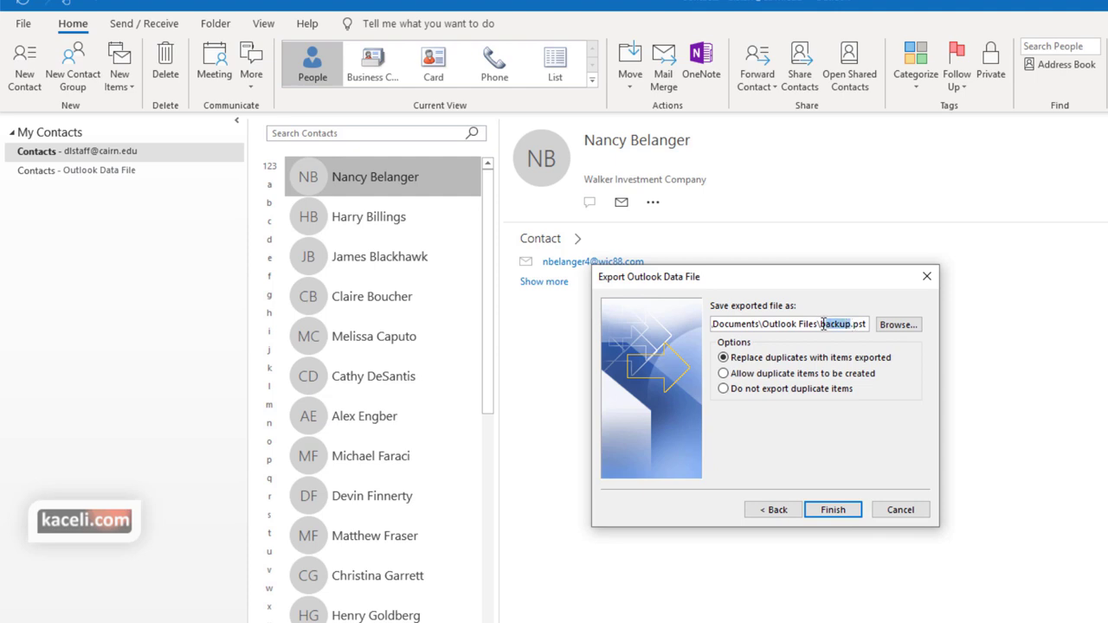
{"action": "type", "text": "contacts"}
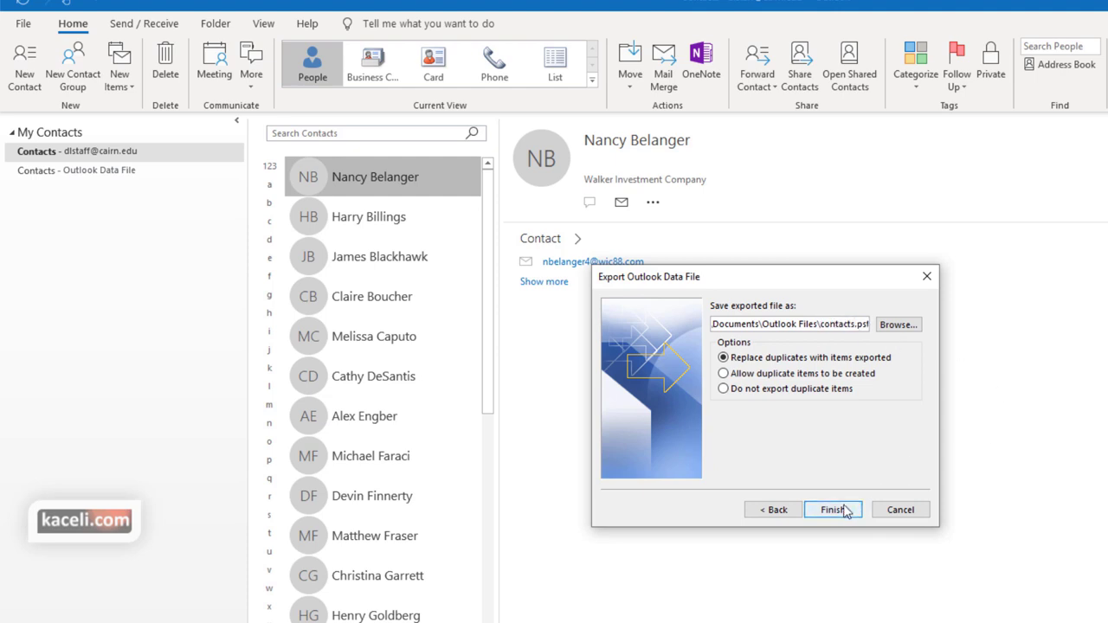
{"action": "left_click", "coordinate": [842, 510]}
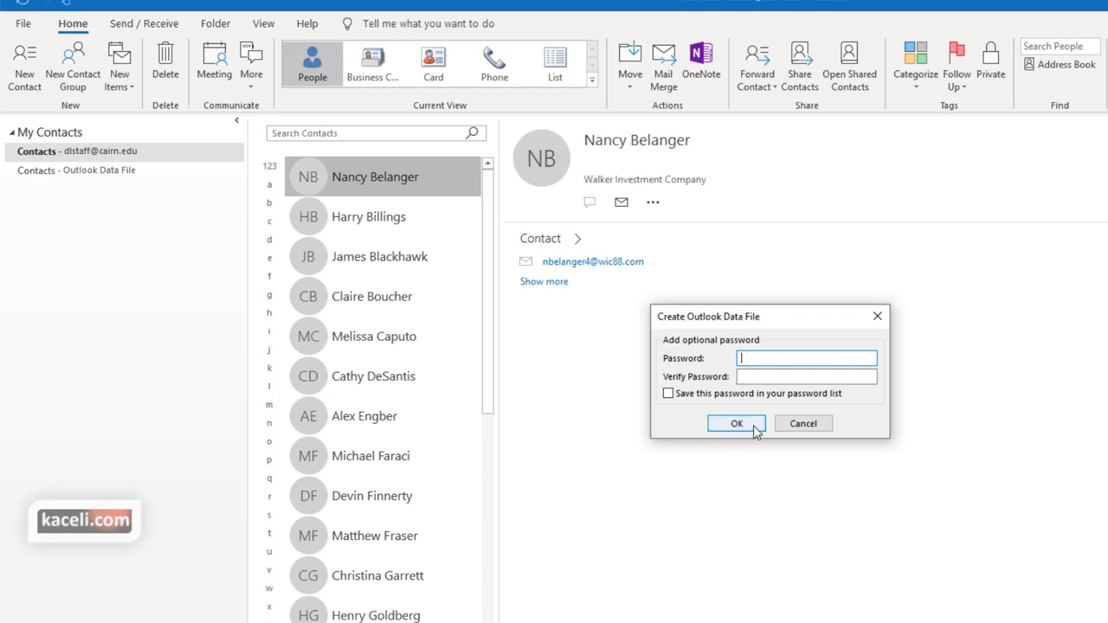
{"action": "left_click", "coordinate": [737, 423]}
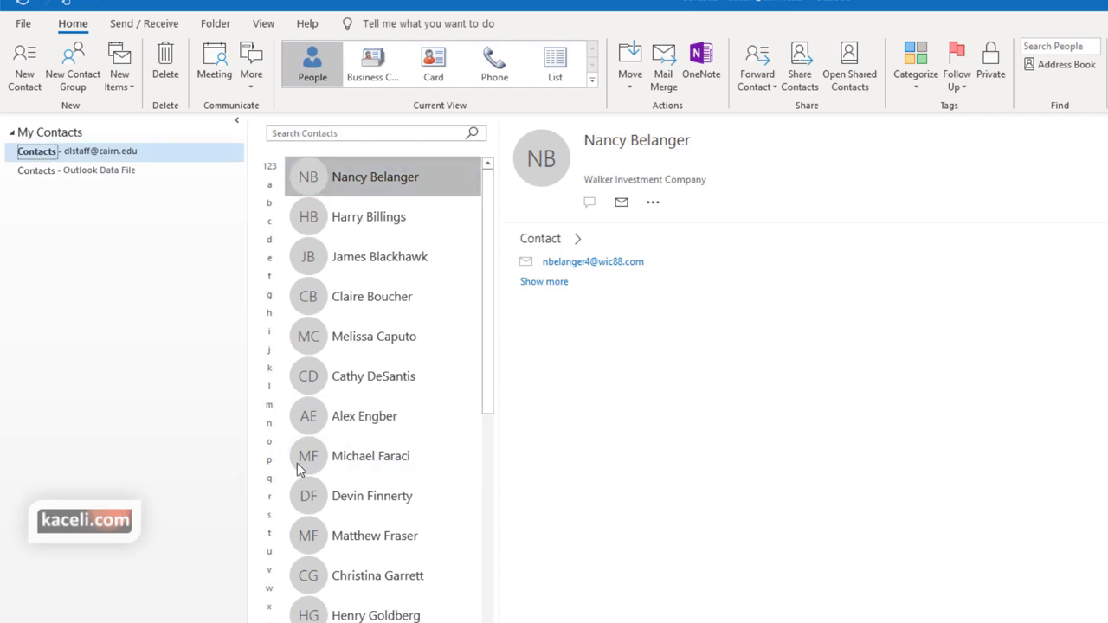
Start importing from another program or file as Outlook Data File (.pst)
{"action": "left_click", "coordinate": [25, 26]}
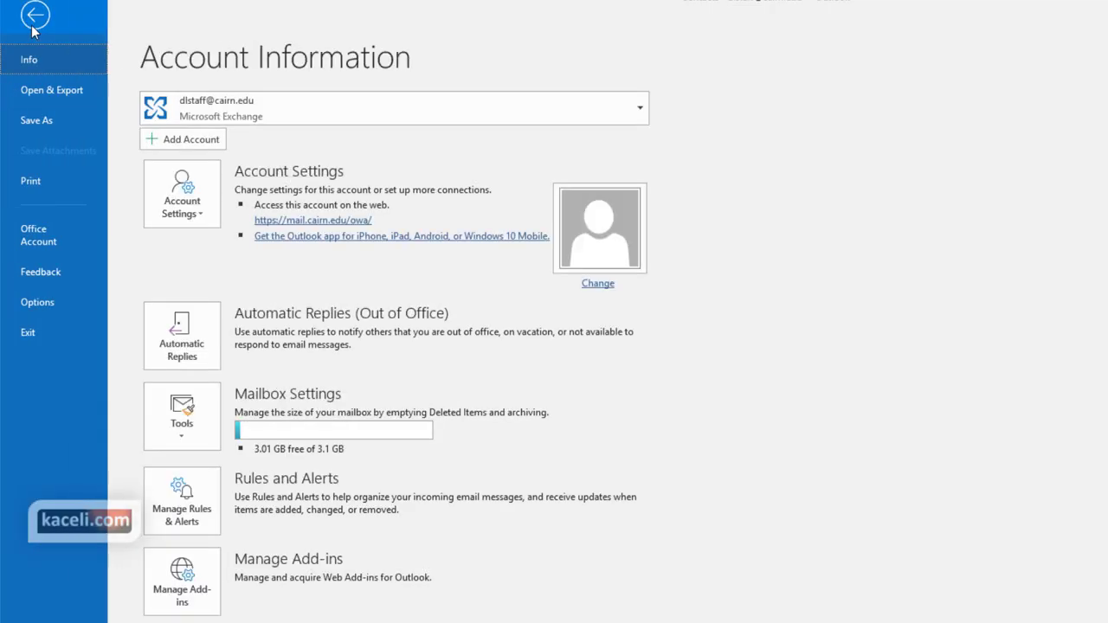
{"action": "left_click", "coordinate": [50, 88]}
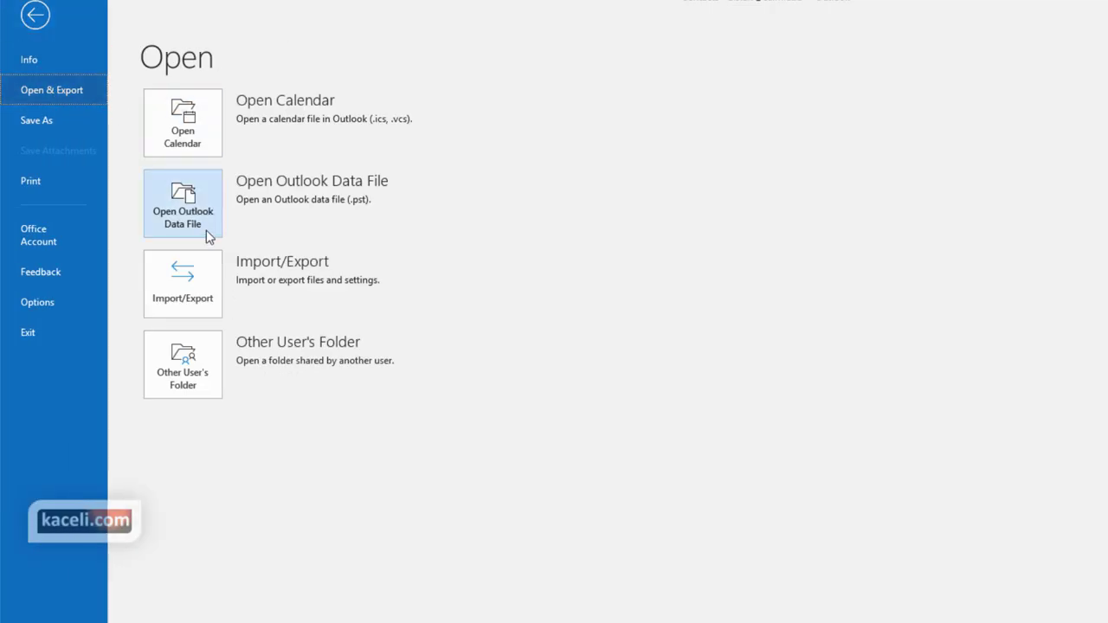
{"action": "left_click", "coordinate": [186, 281]}
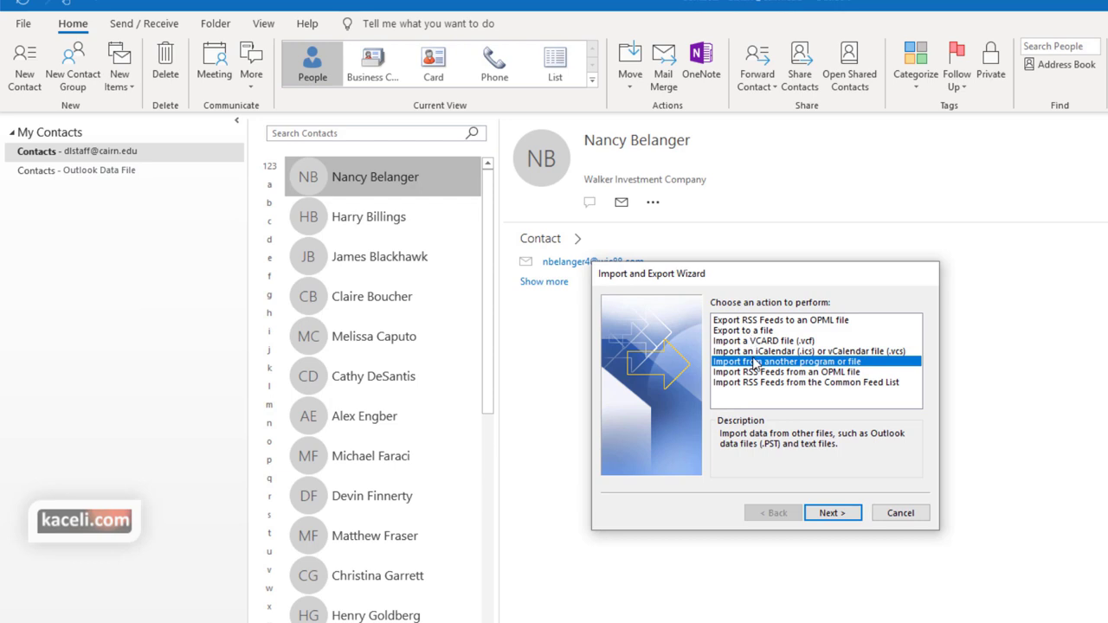
{"action": "left_click", "coordinate": [847, 518]}
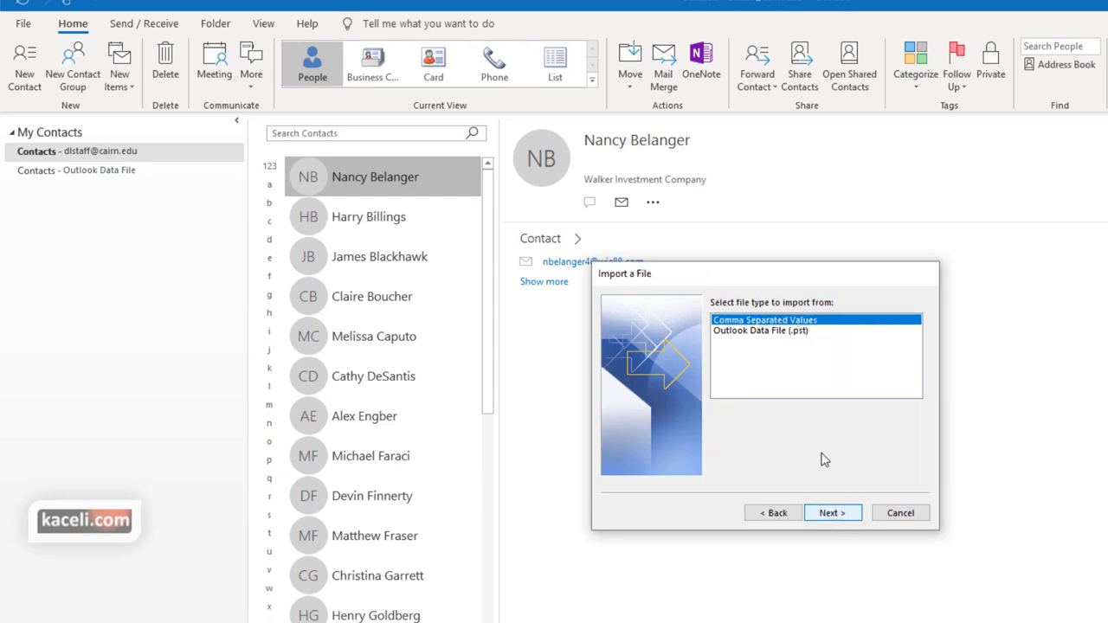
{"action": "left_click", "coordinate": [786, 330]}
{"action": "left_click", "coordinate": [850, 511]}
Select contacts.pst to import and keep the mail account as the destination
{"action": "left_click", "coordinate": [821, 332]}
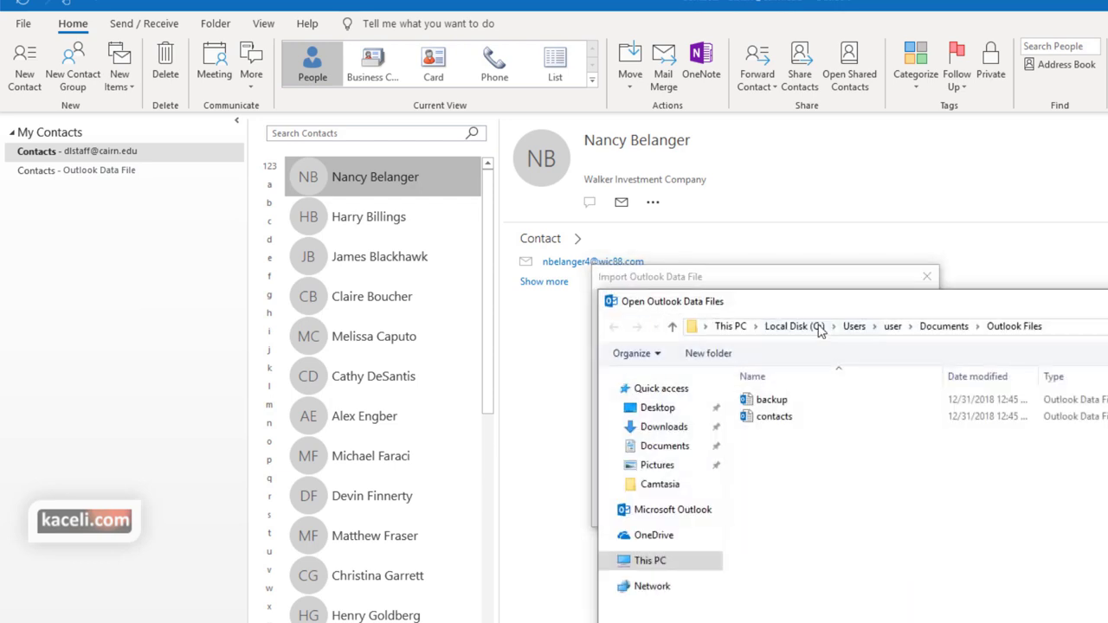
{"action": "double_click", "coordinate": [774, 416]}
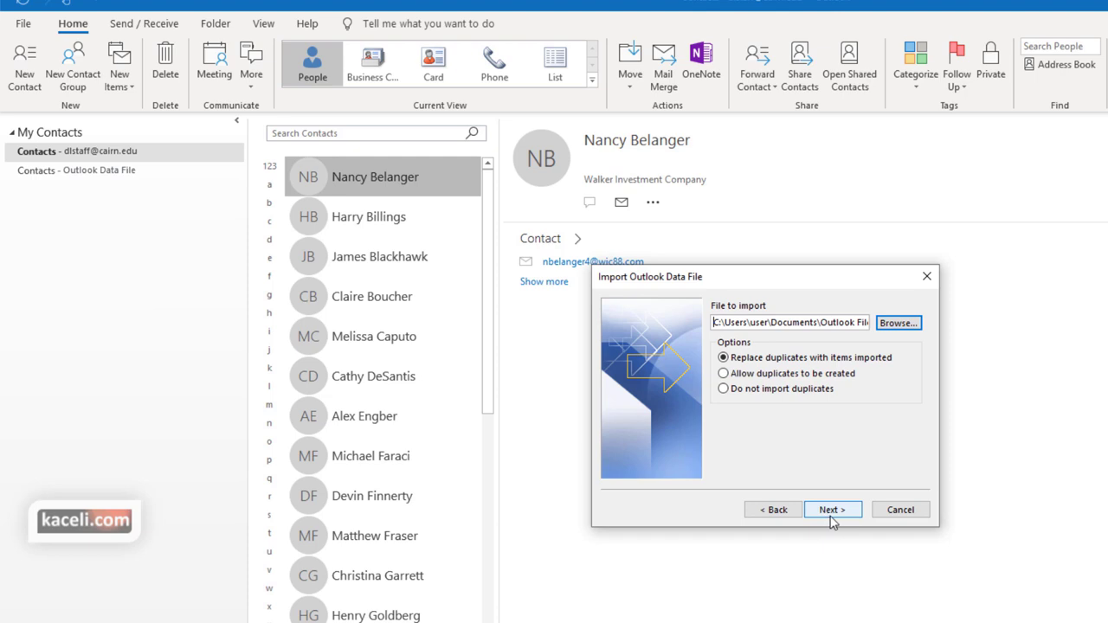
{"action": "left_click", "coordinate": [832, 511]}
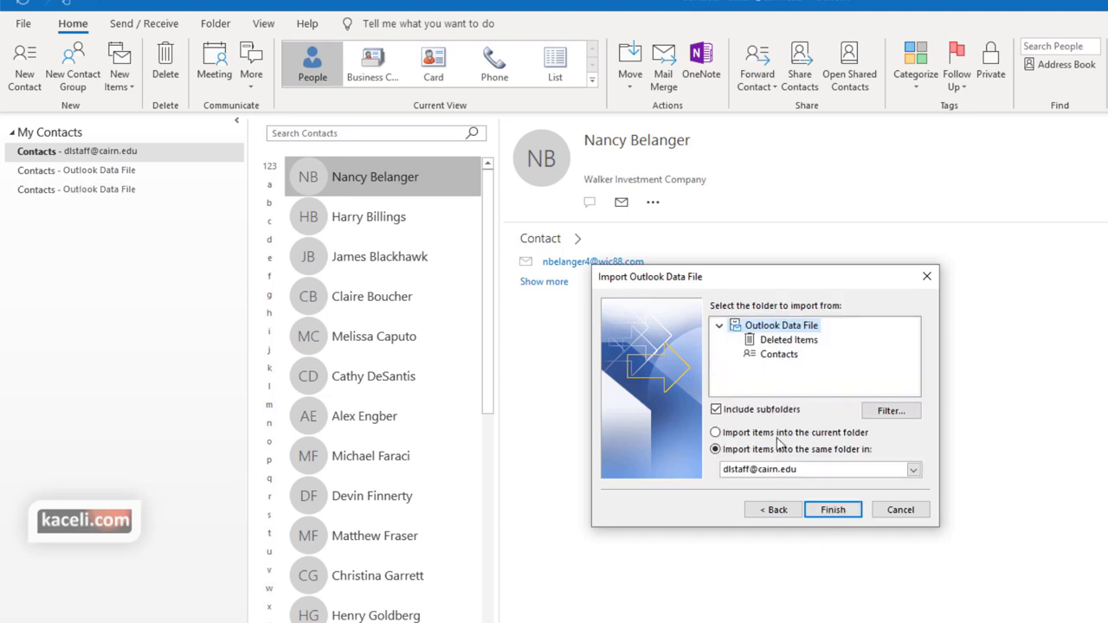
{"action": "left_click", "coordinate": [856, 470]}
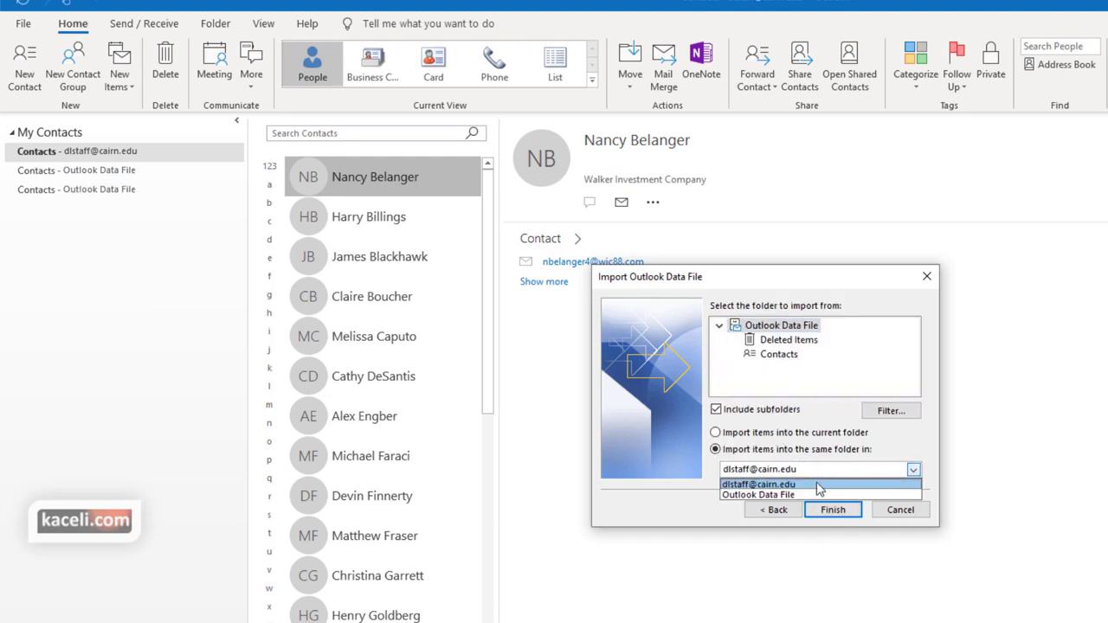
{"action": "left_click", "coordinate": [636, 509]}
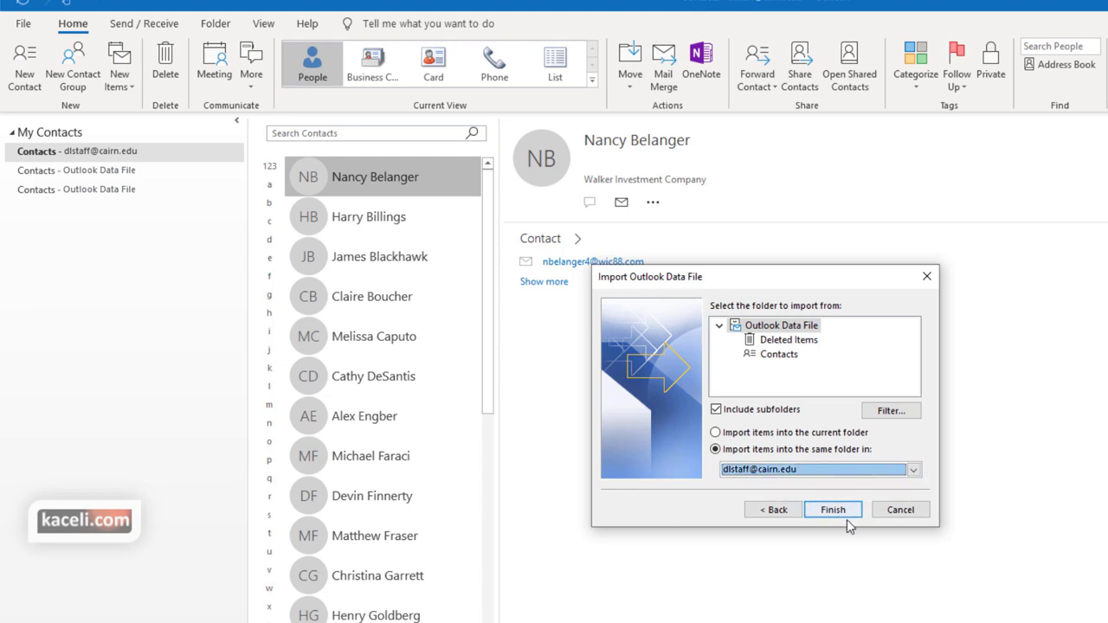